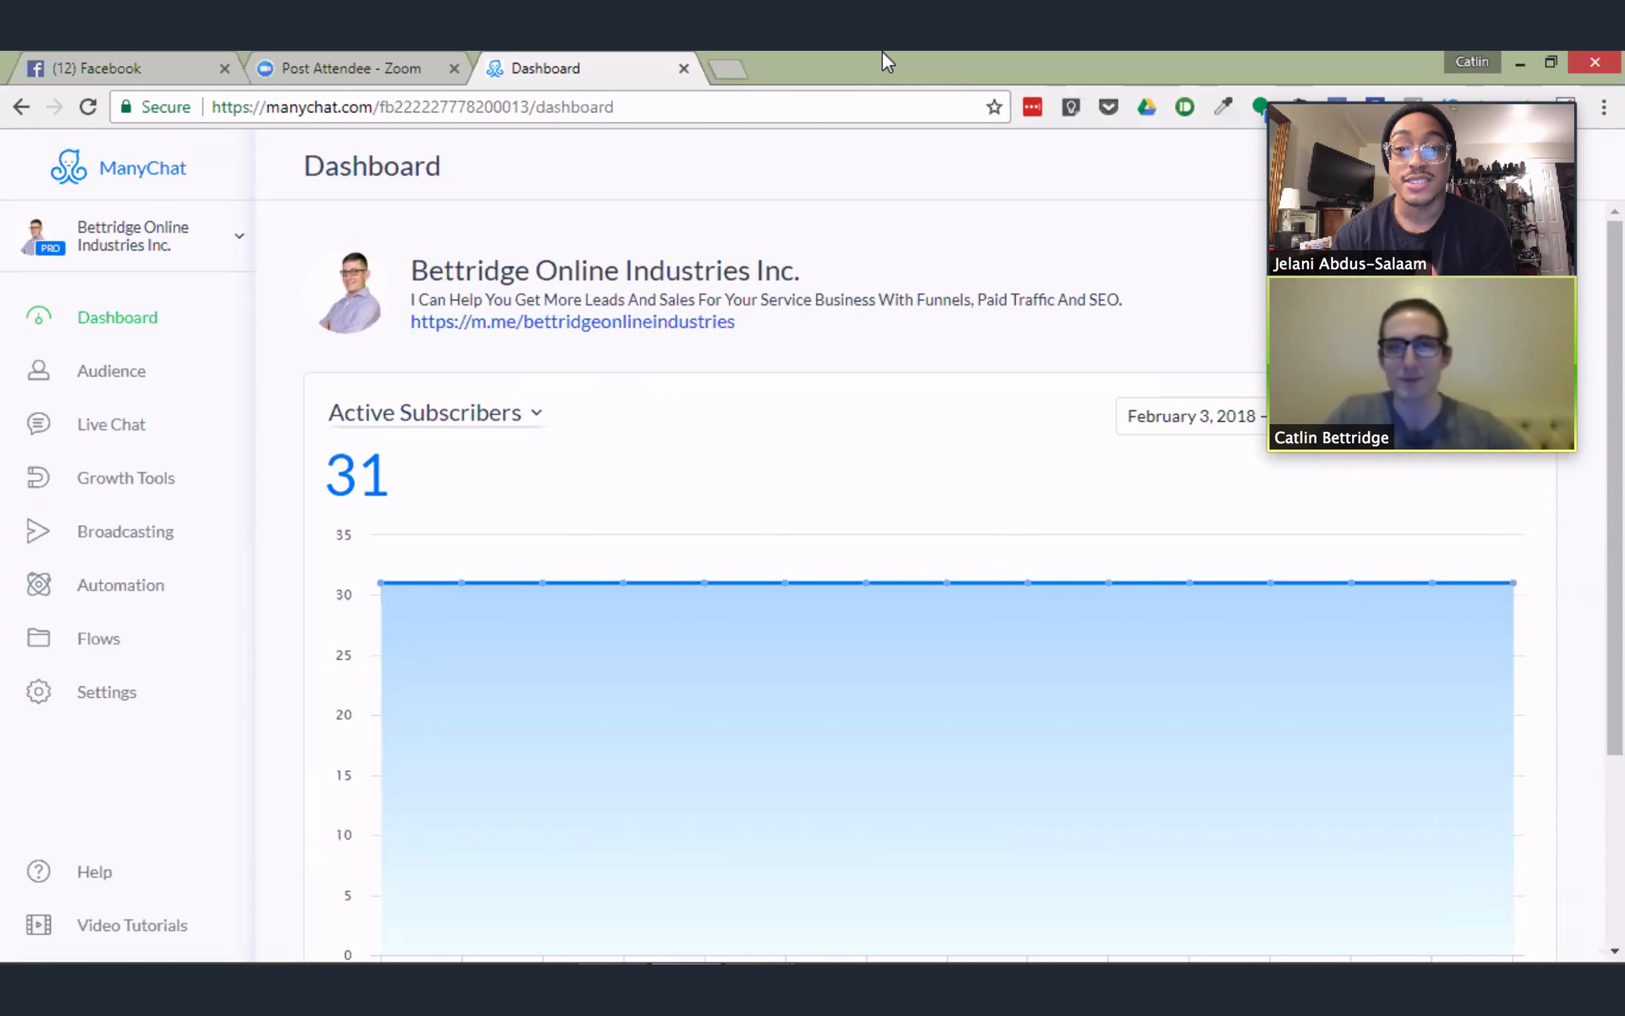
Request remote control of the other participant's shared screen and start controlling it
left_click(1016, 22)
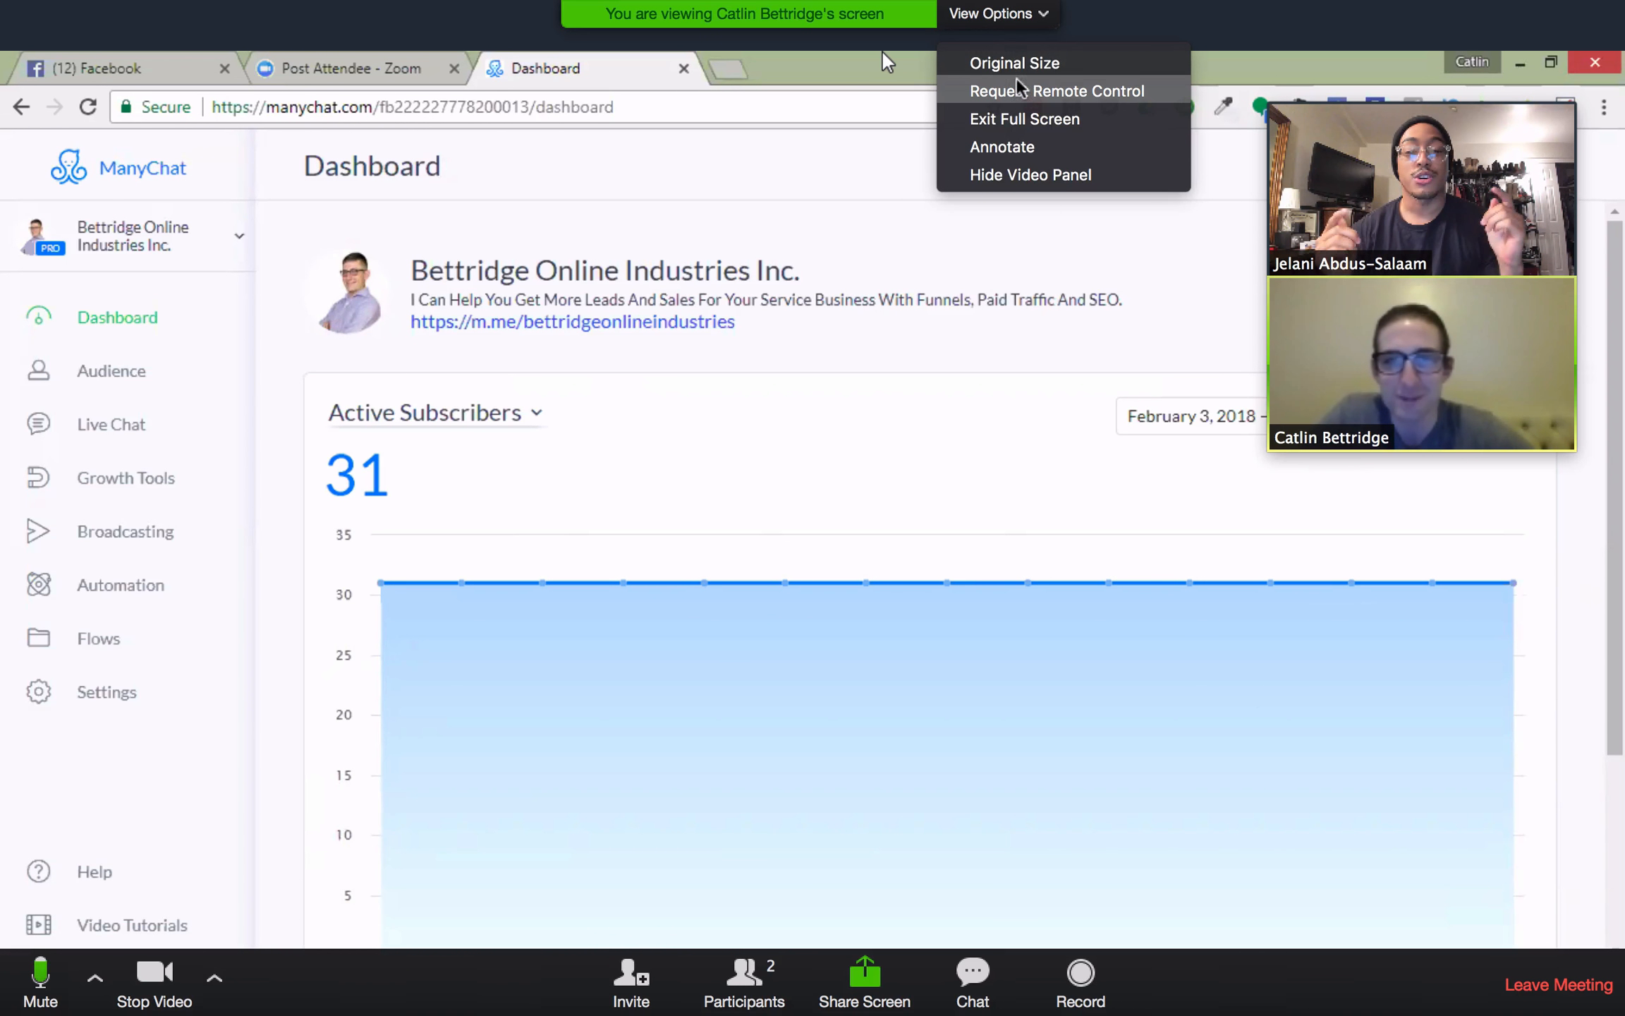
left_click(1019, 96)
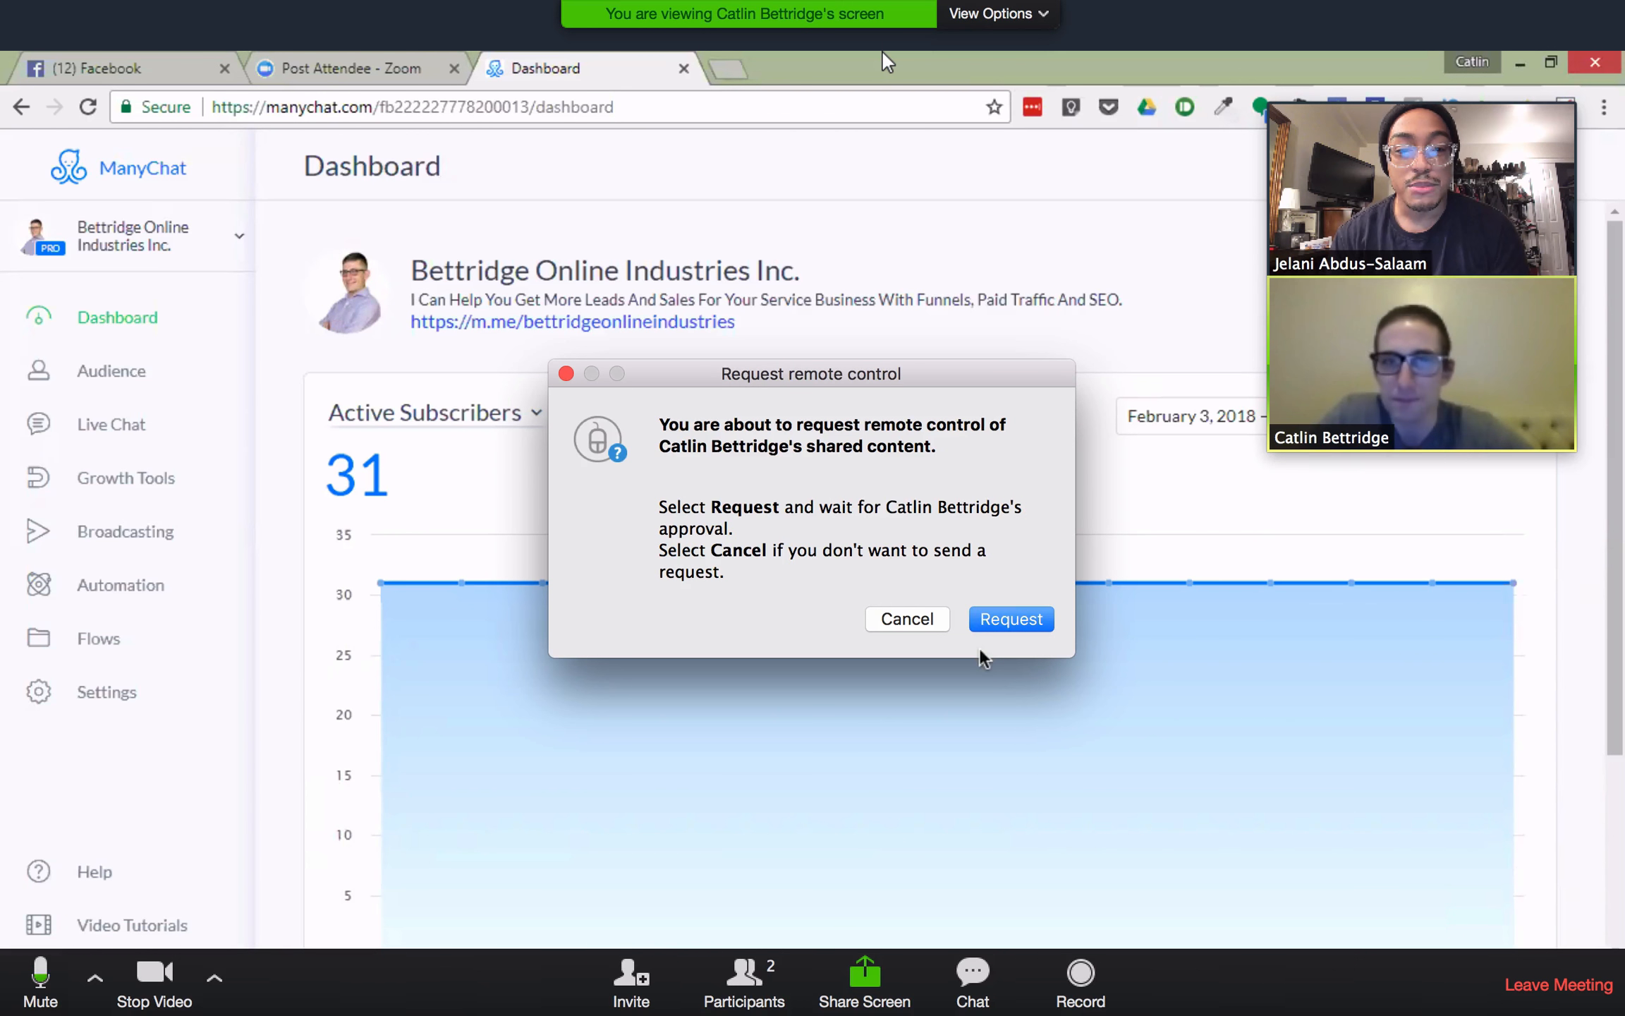
left_click(1010, 616)
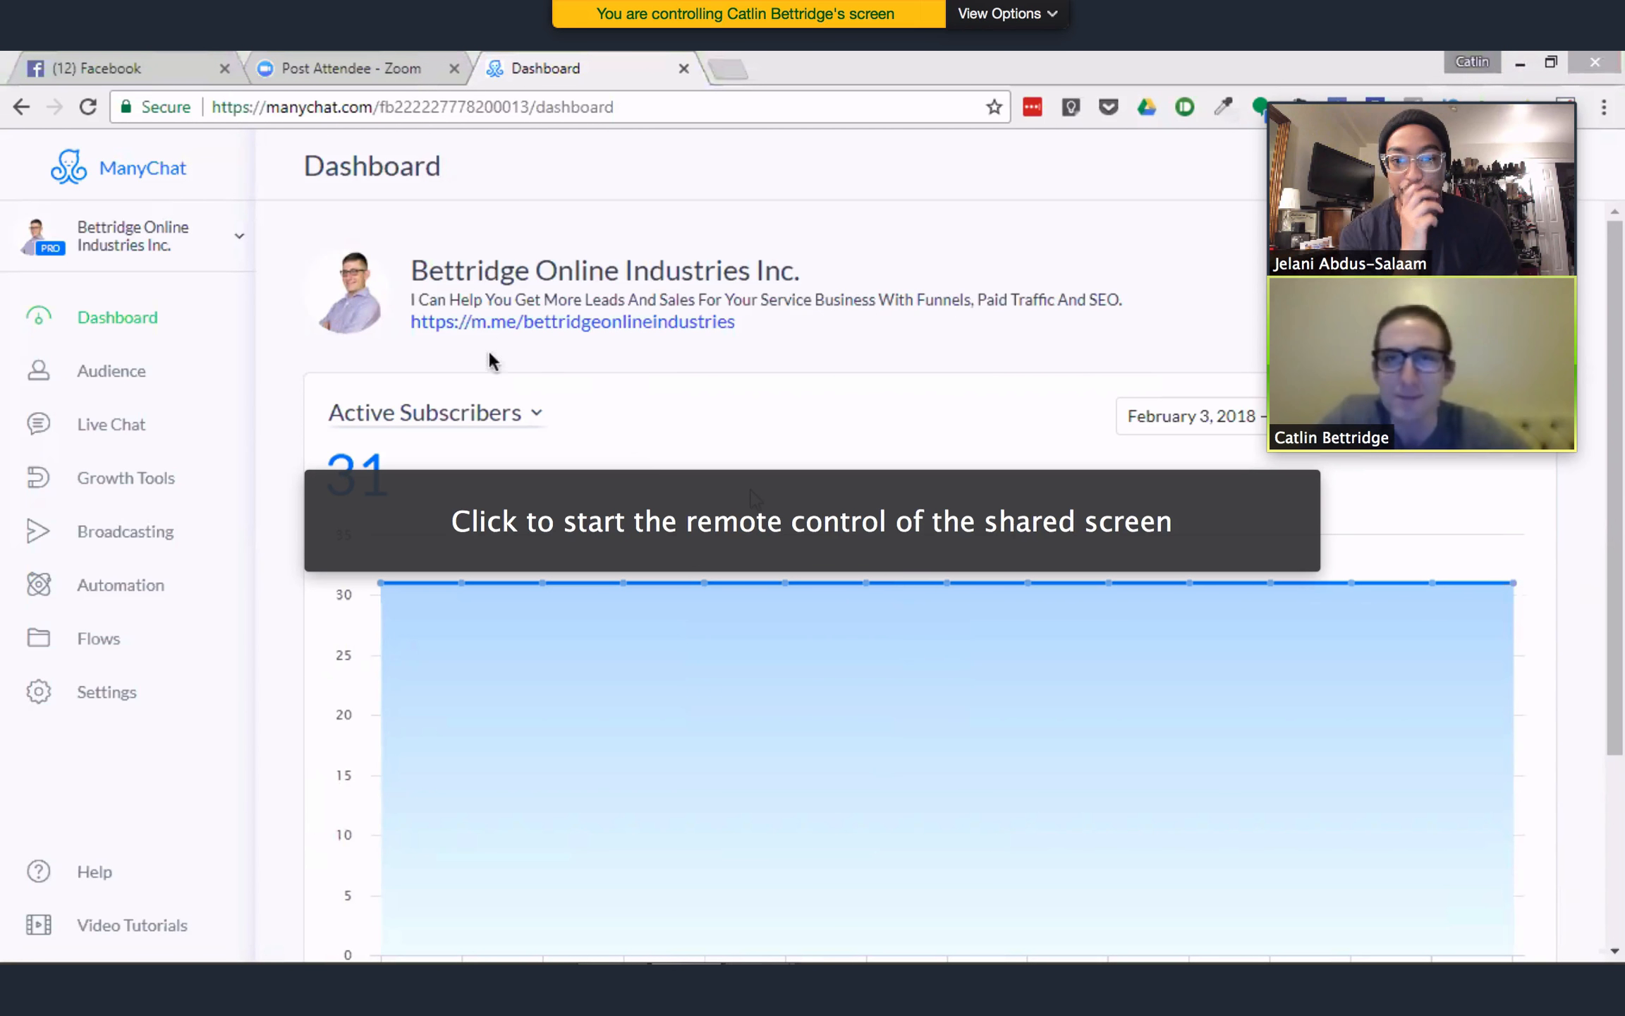
left_click(136, 315)
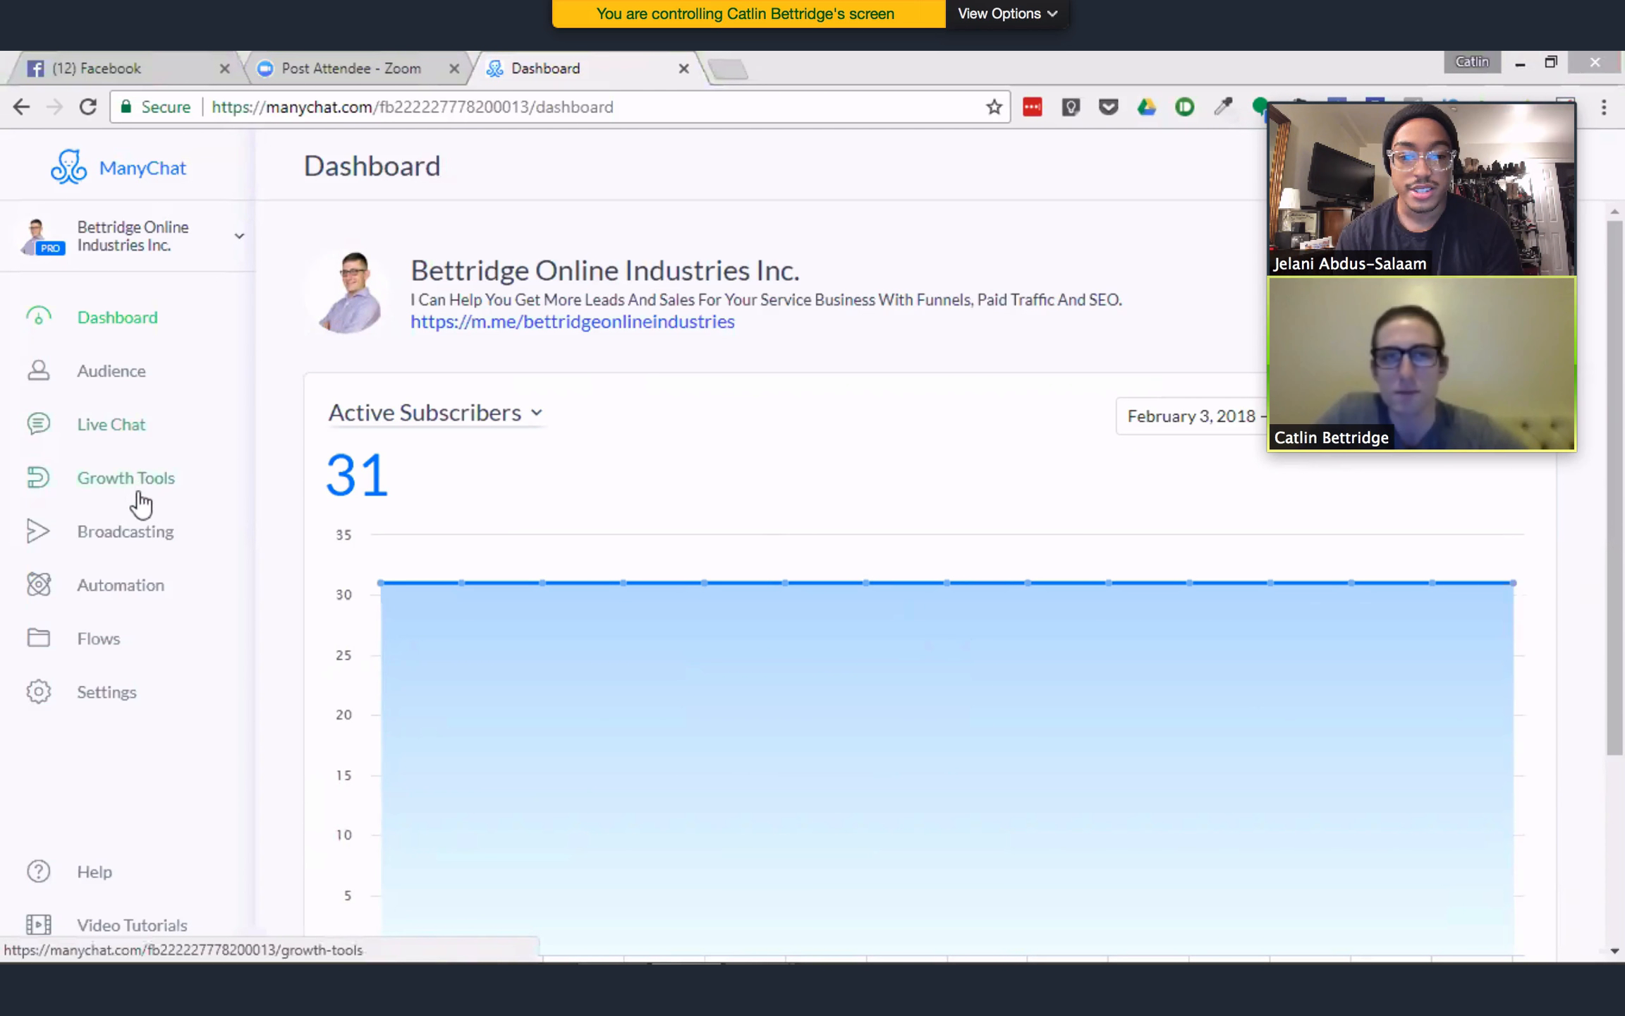
Enter "Thanks so much for checking out my bot!" as the greeting text in the bot's general settings
left_click(121, 695)
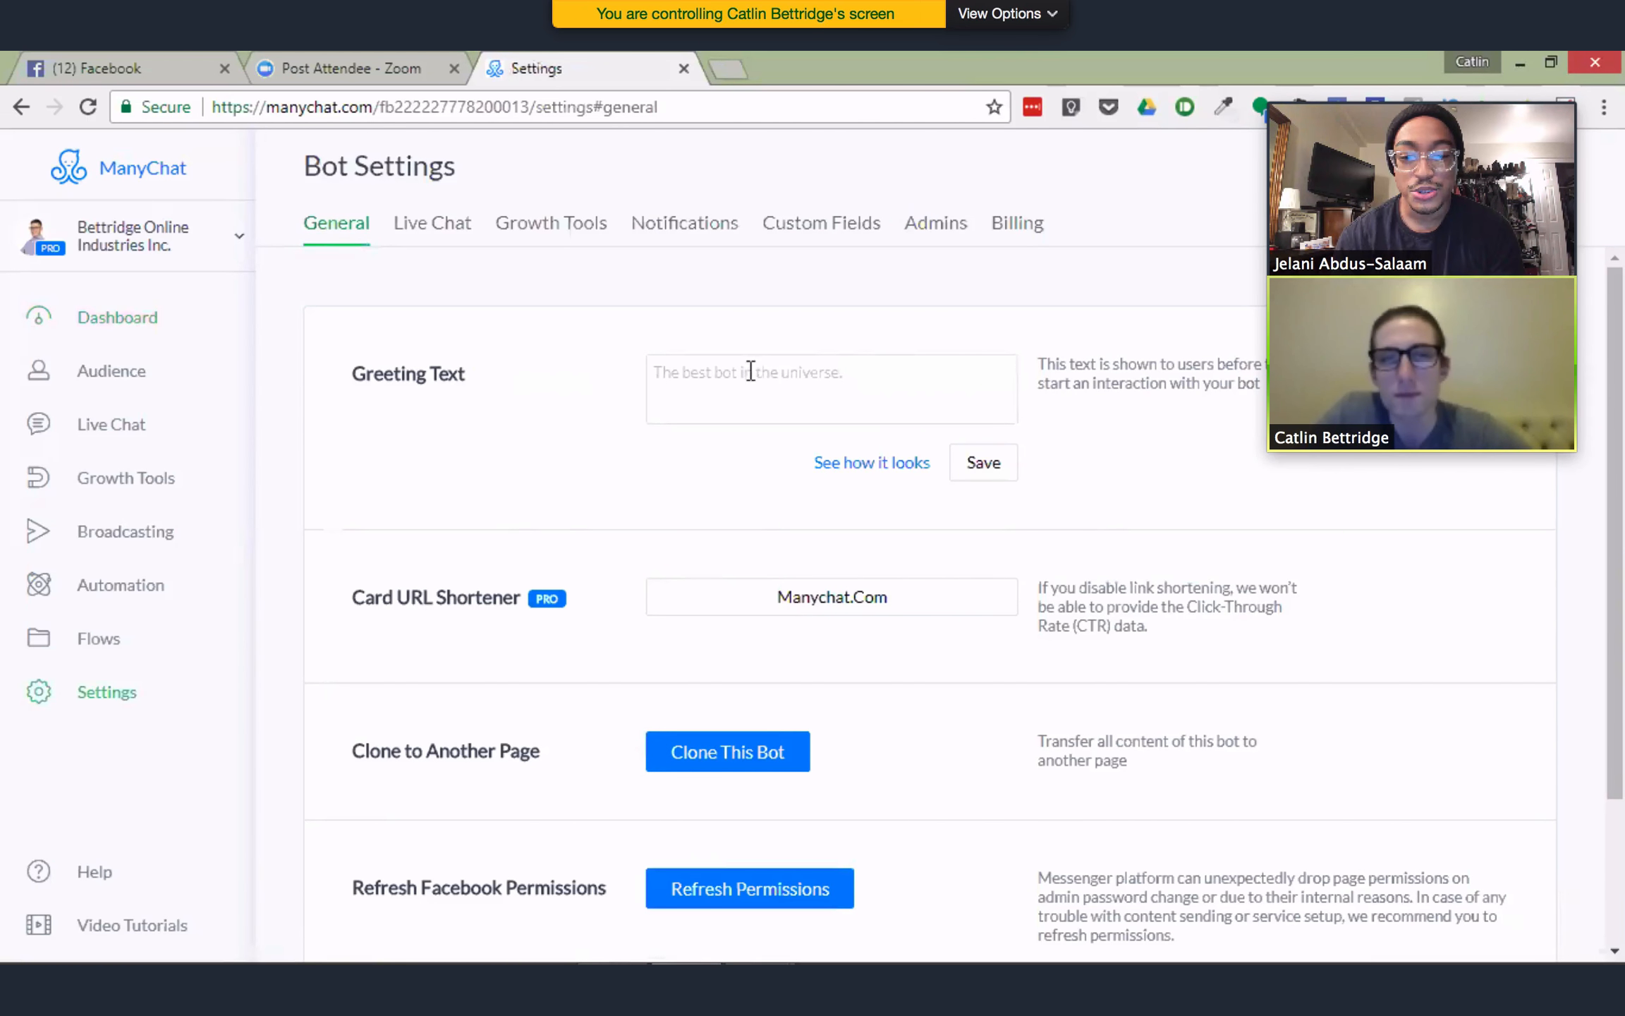
left_click(779, 375)
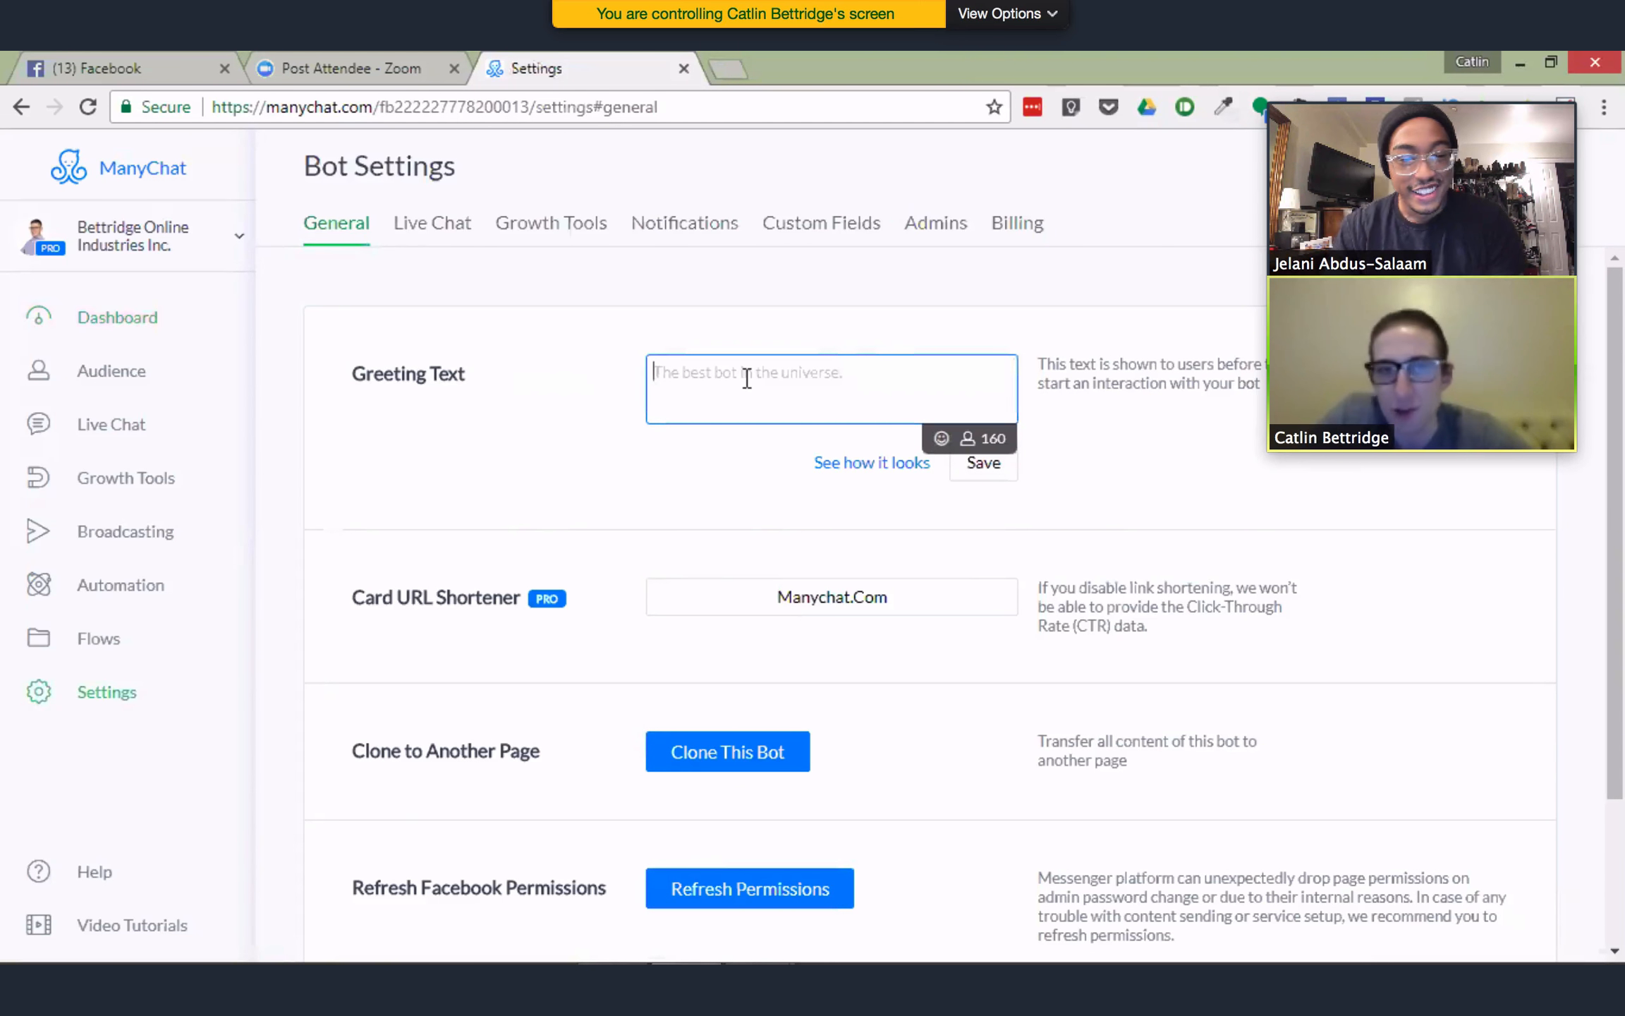
type("THanks")
key("BackSpace")
key("BackSpace")
key("BackSpace")
key("BackSpace")
key("BackSpace")
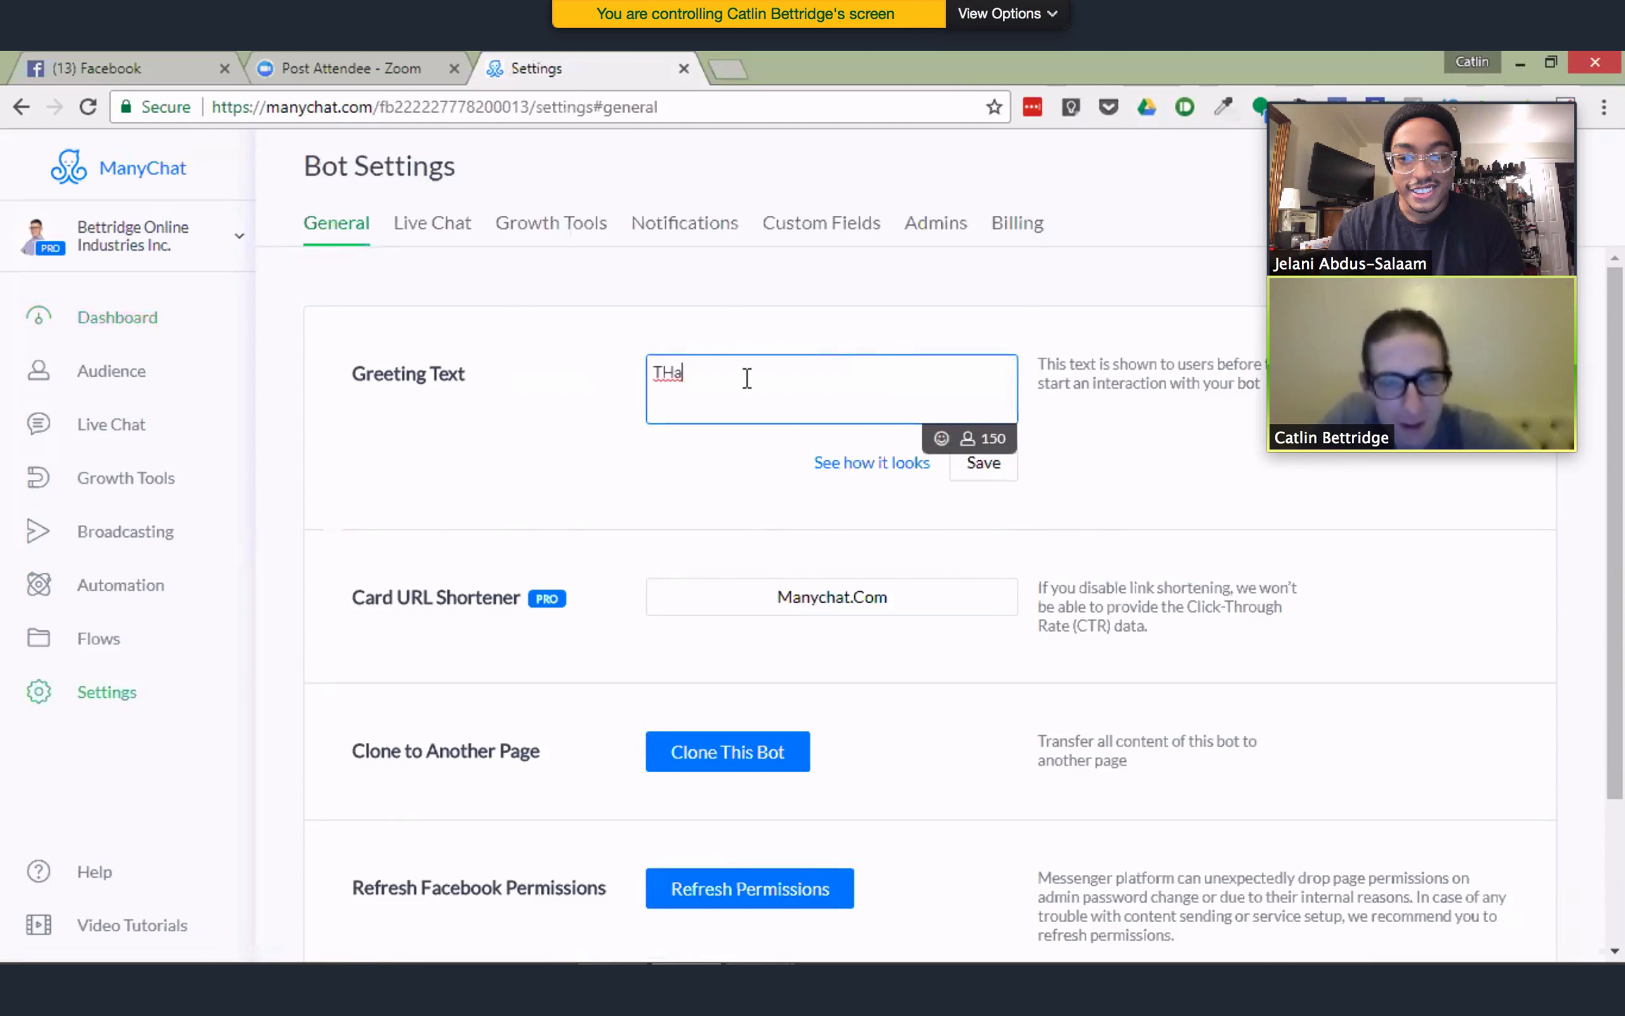
type("hanks so")
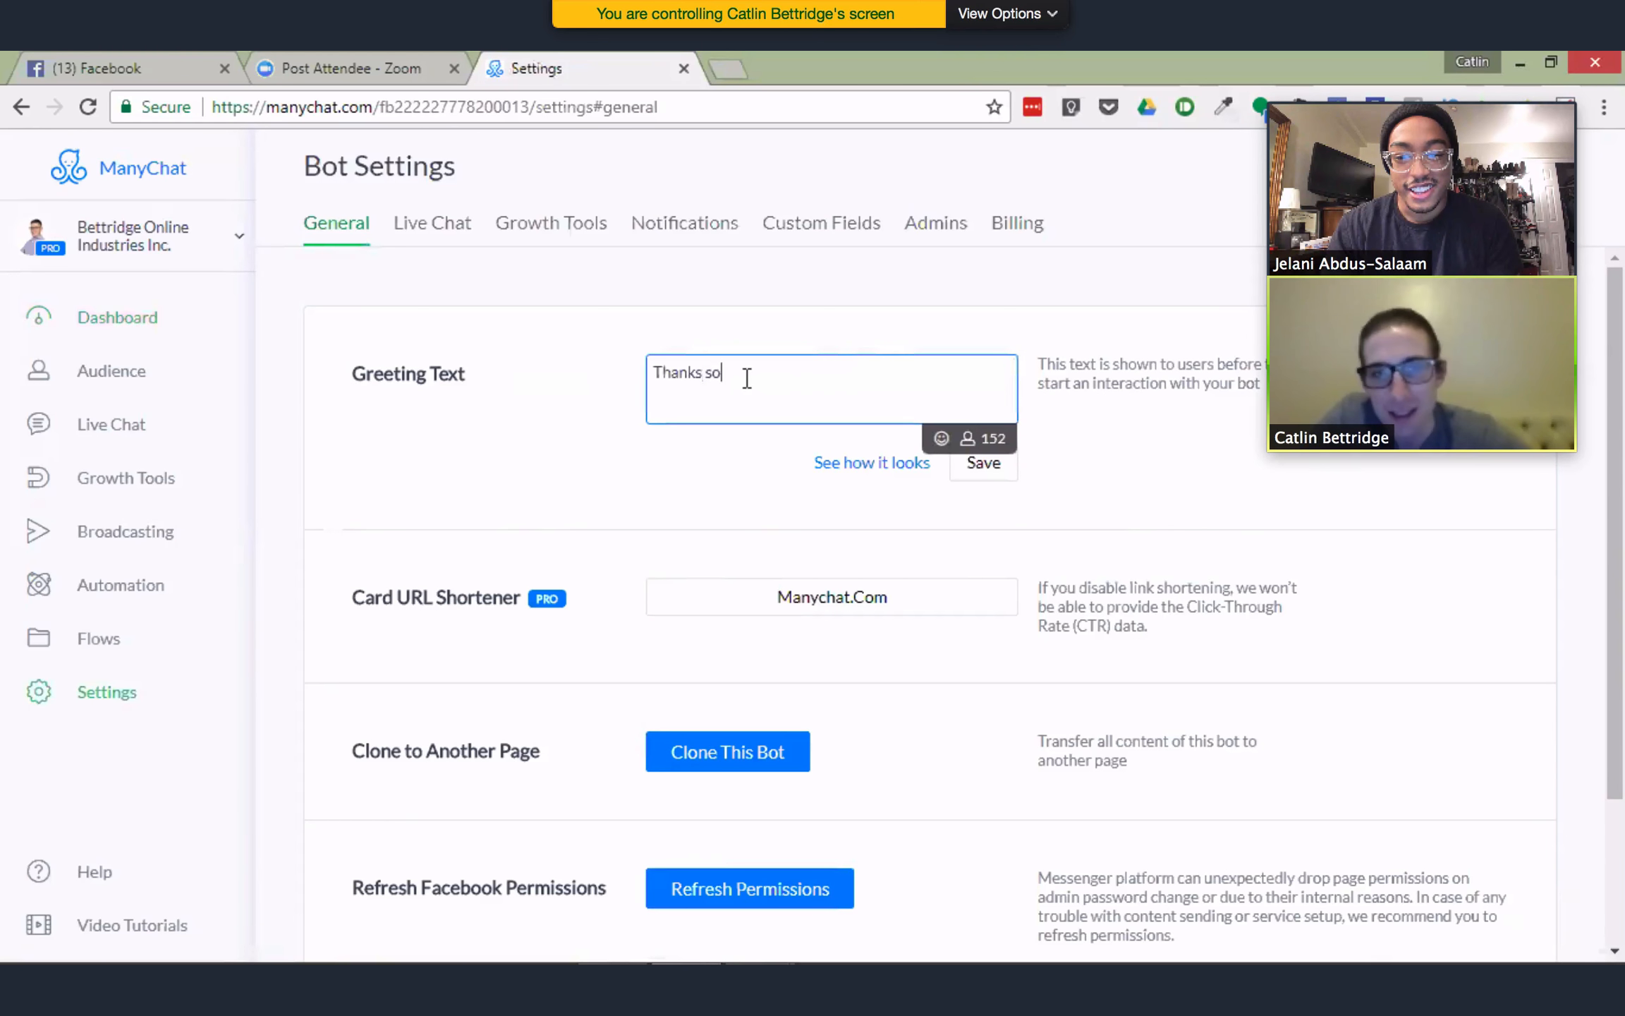
type(" much for checki")
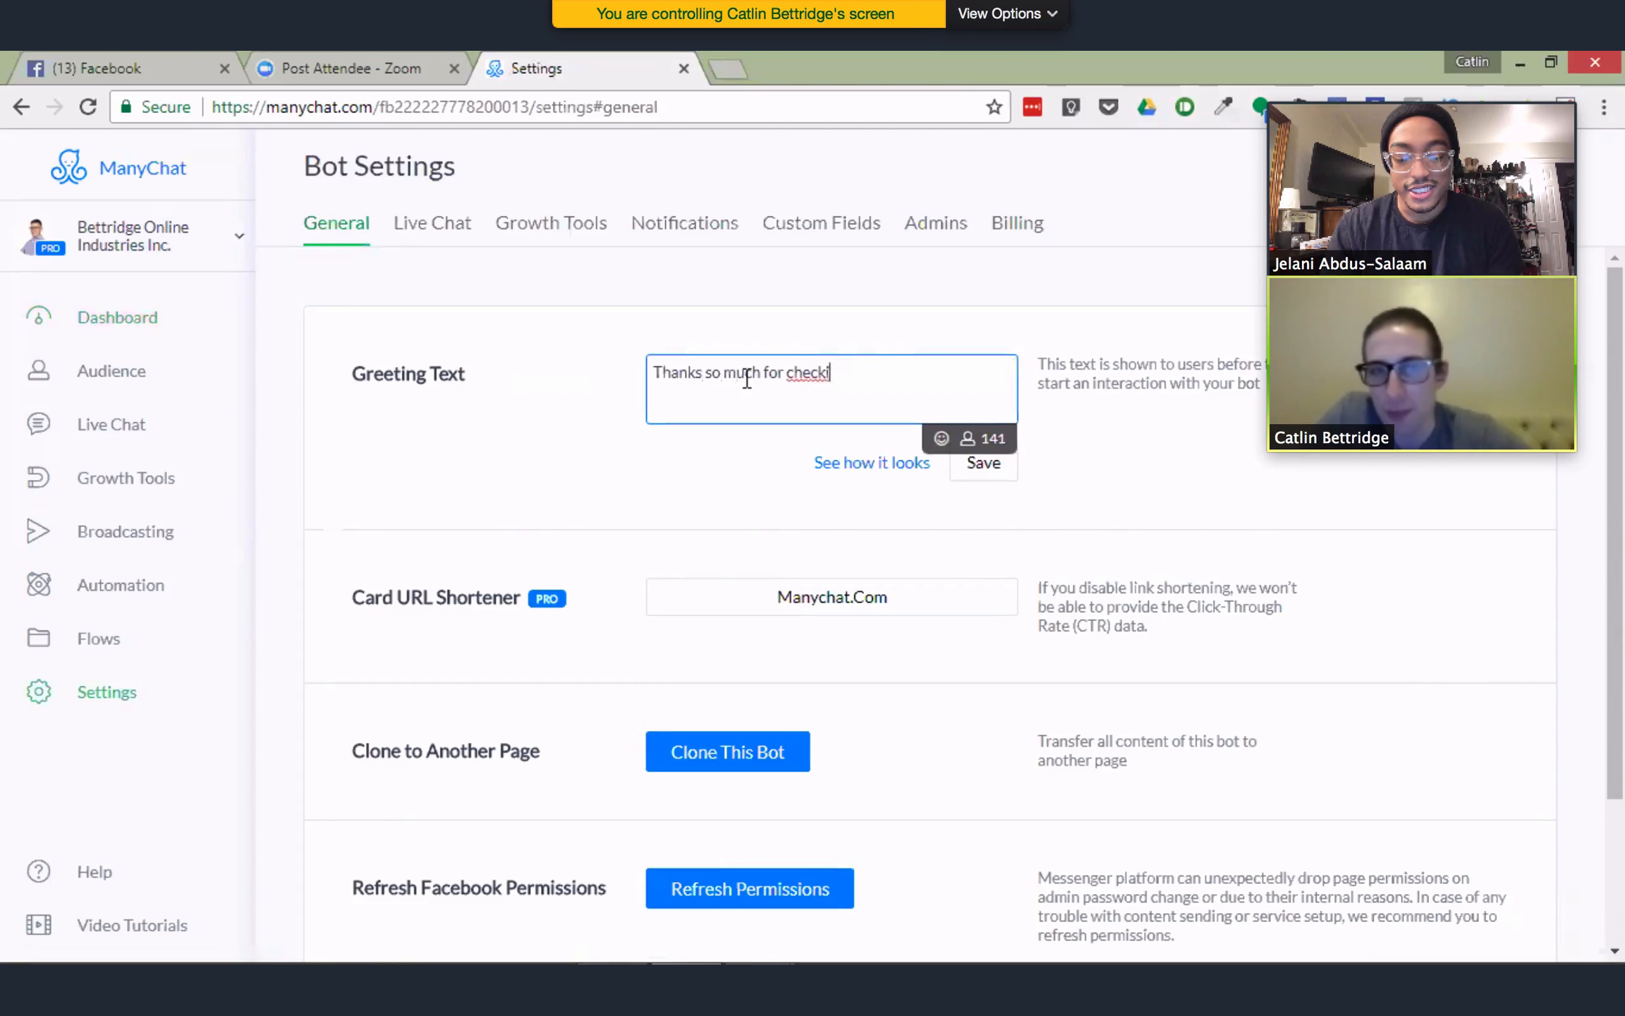
type("ng out my page")
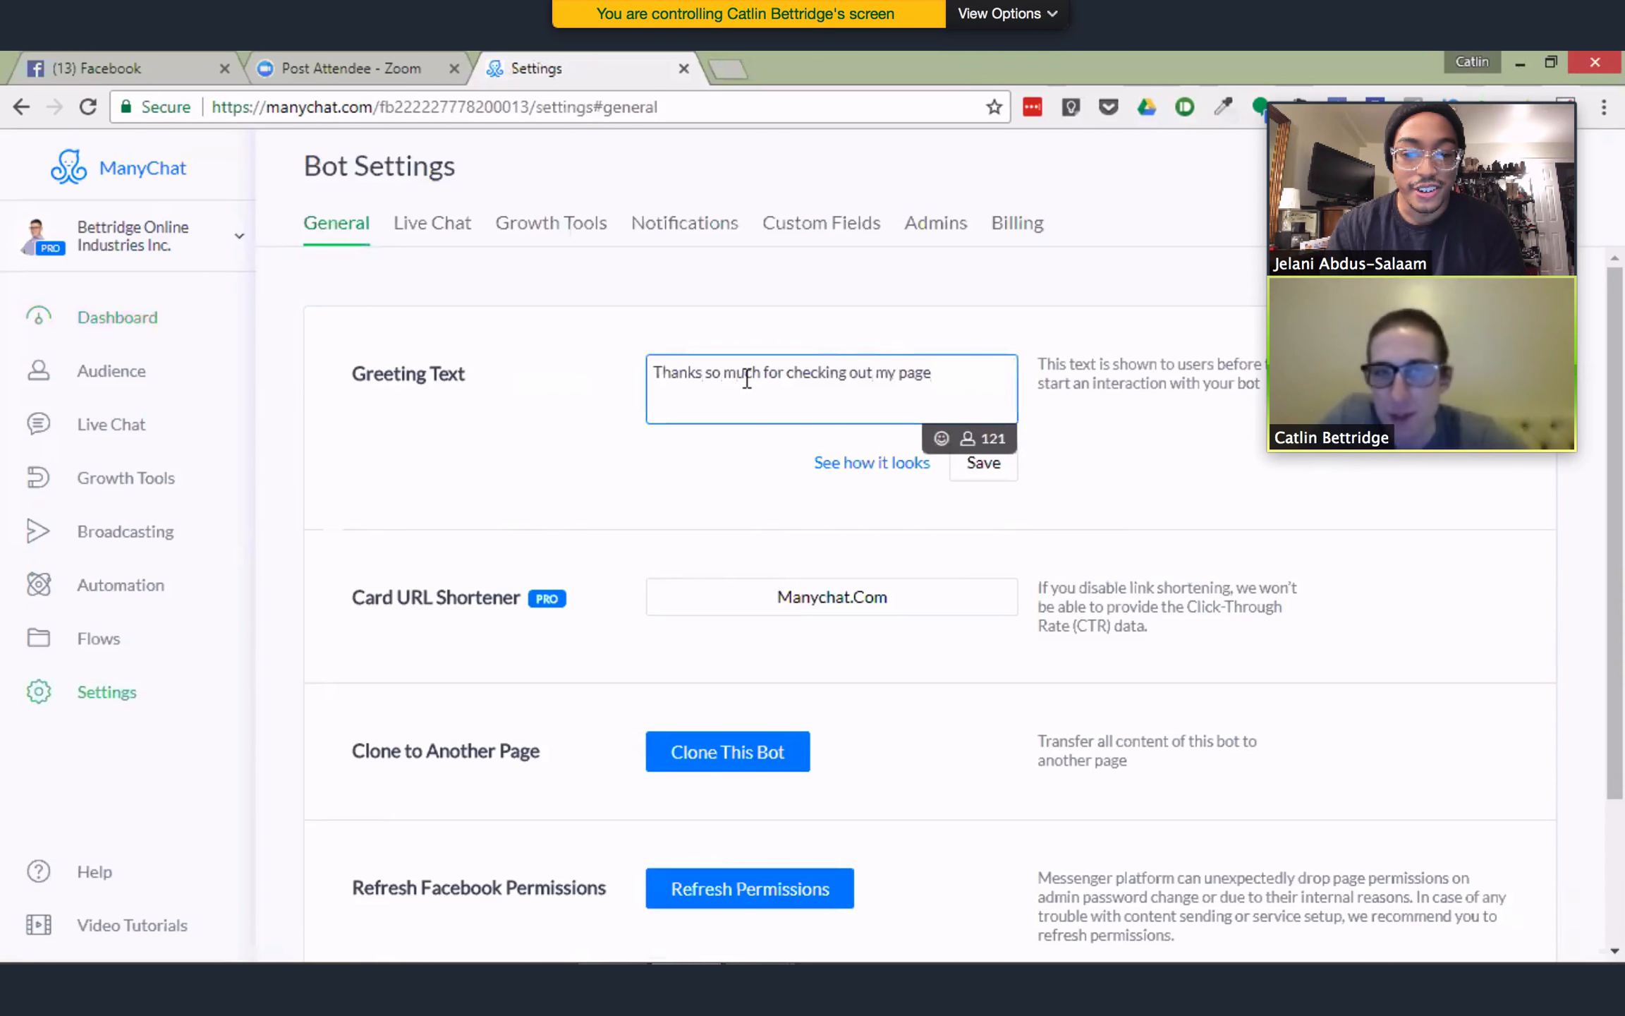
key("BackSpace")
key("BackSpace")
key("BackSpace")
key("BackSpace")
type("bo")
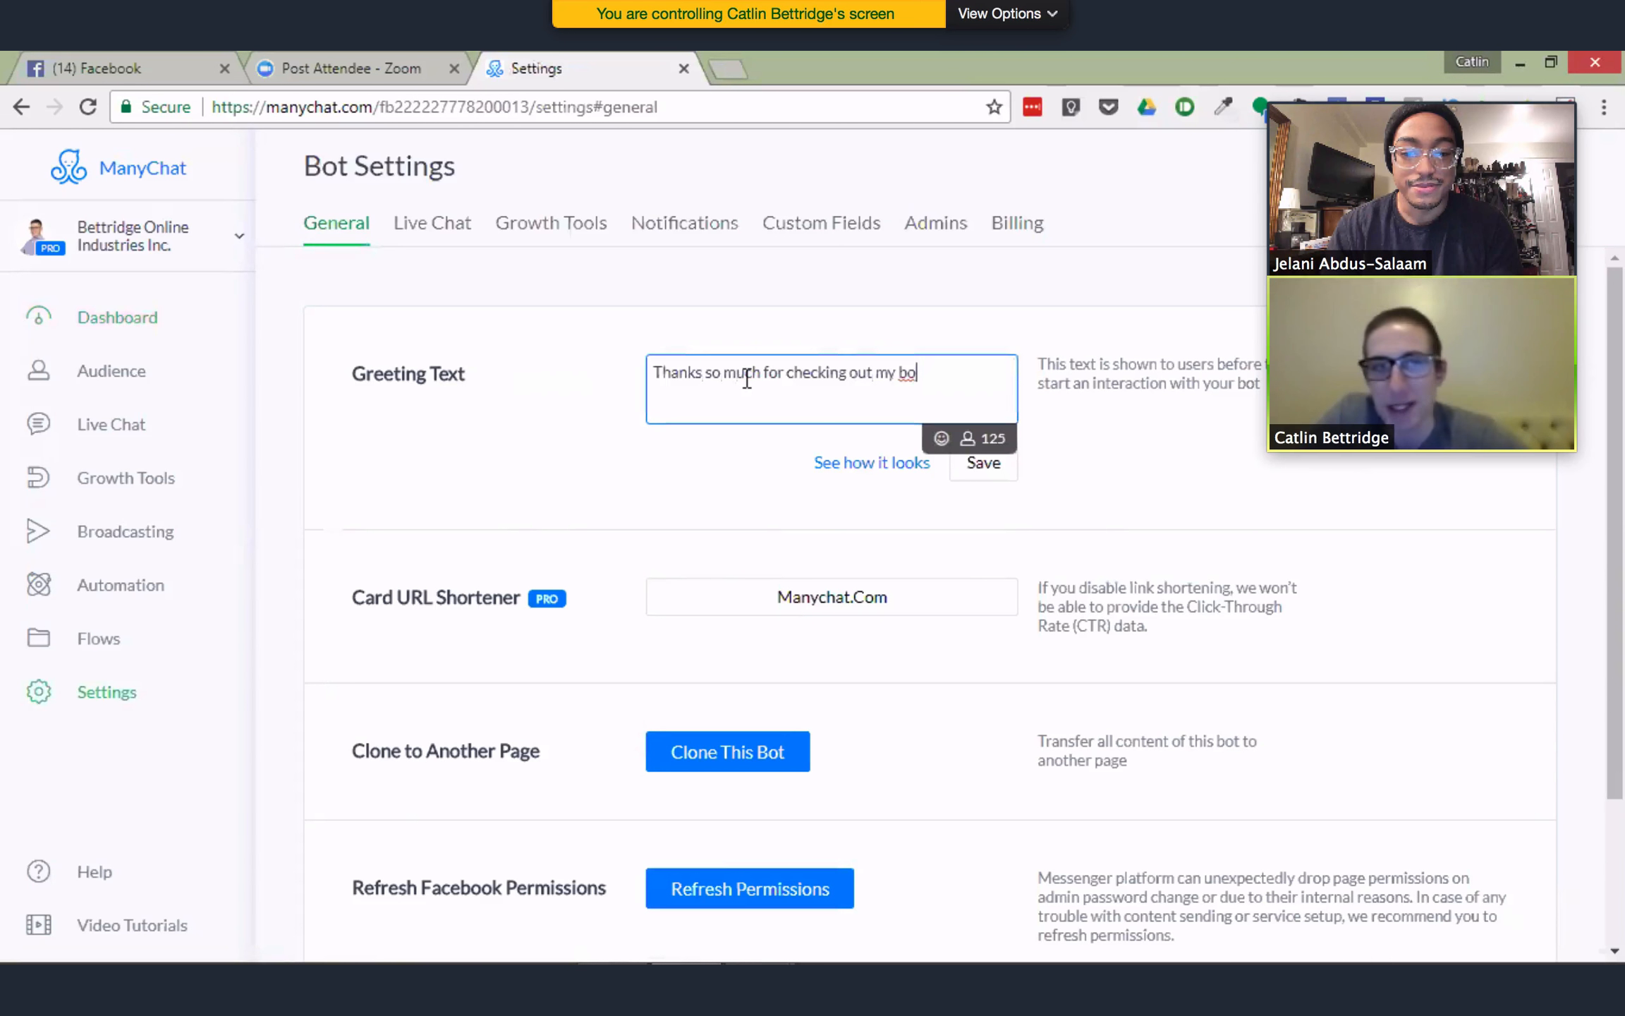
type("t!")
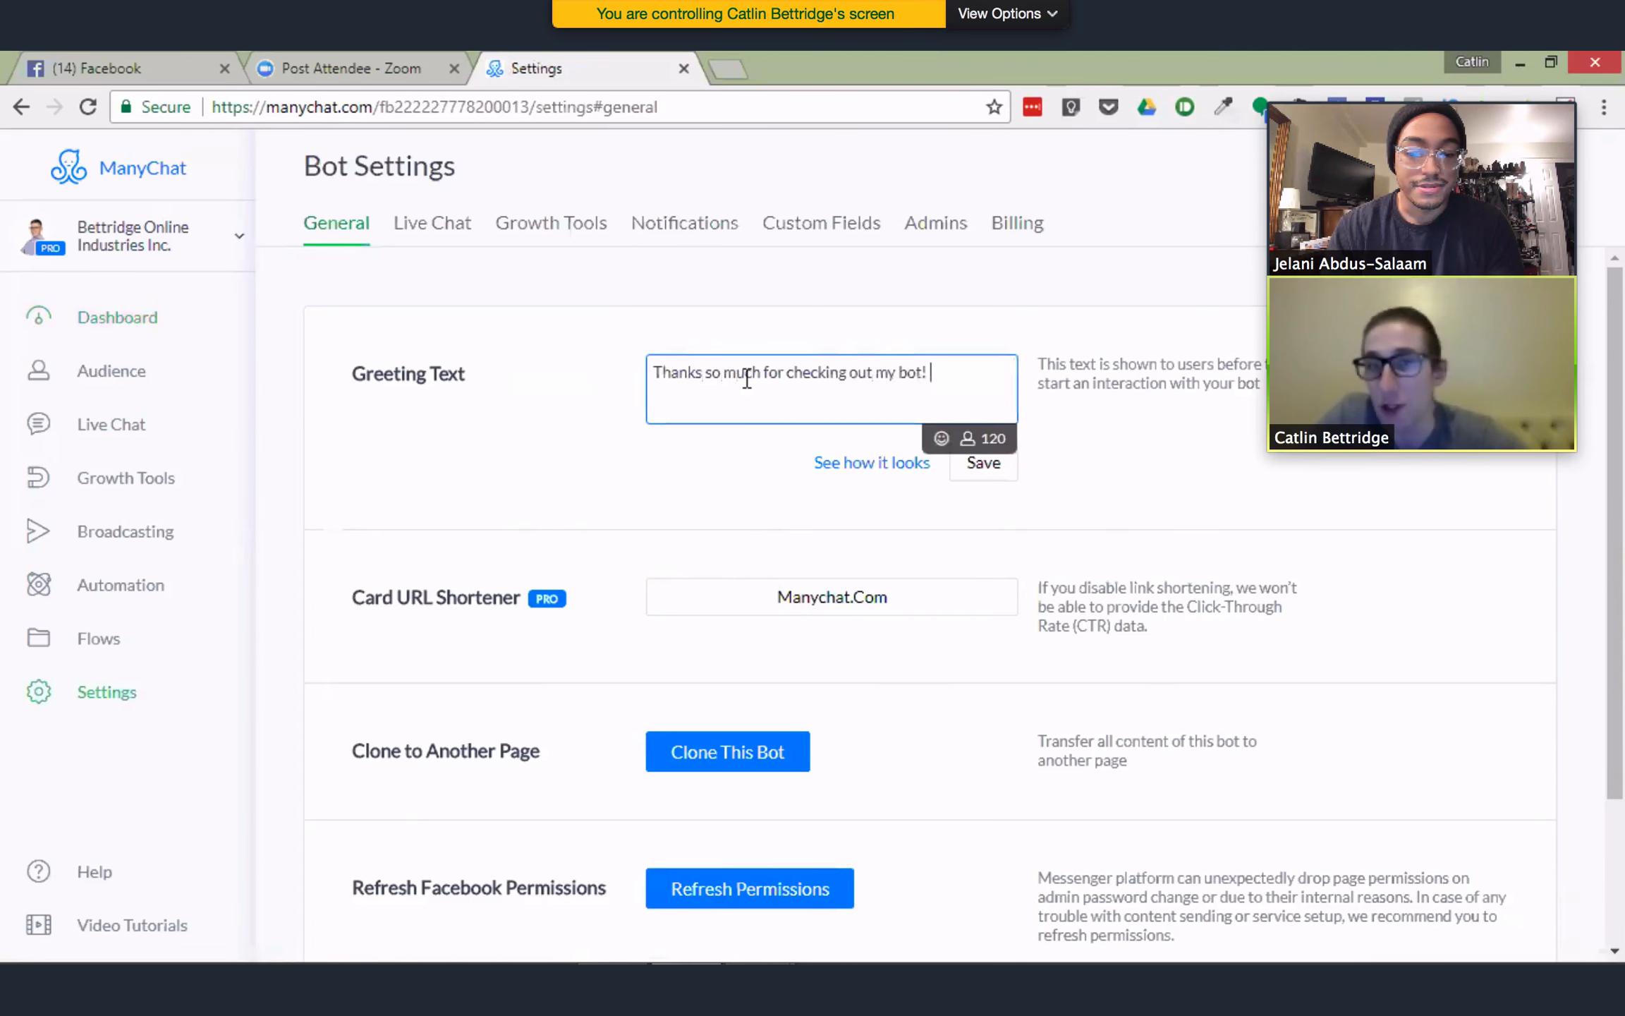
Add the paragraph "If you subscribe to this bot expect so cool techniques on how to grow your marketing business and funnels." and save the greeting
key("Return")
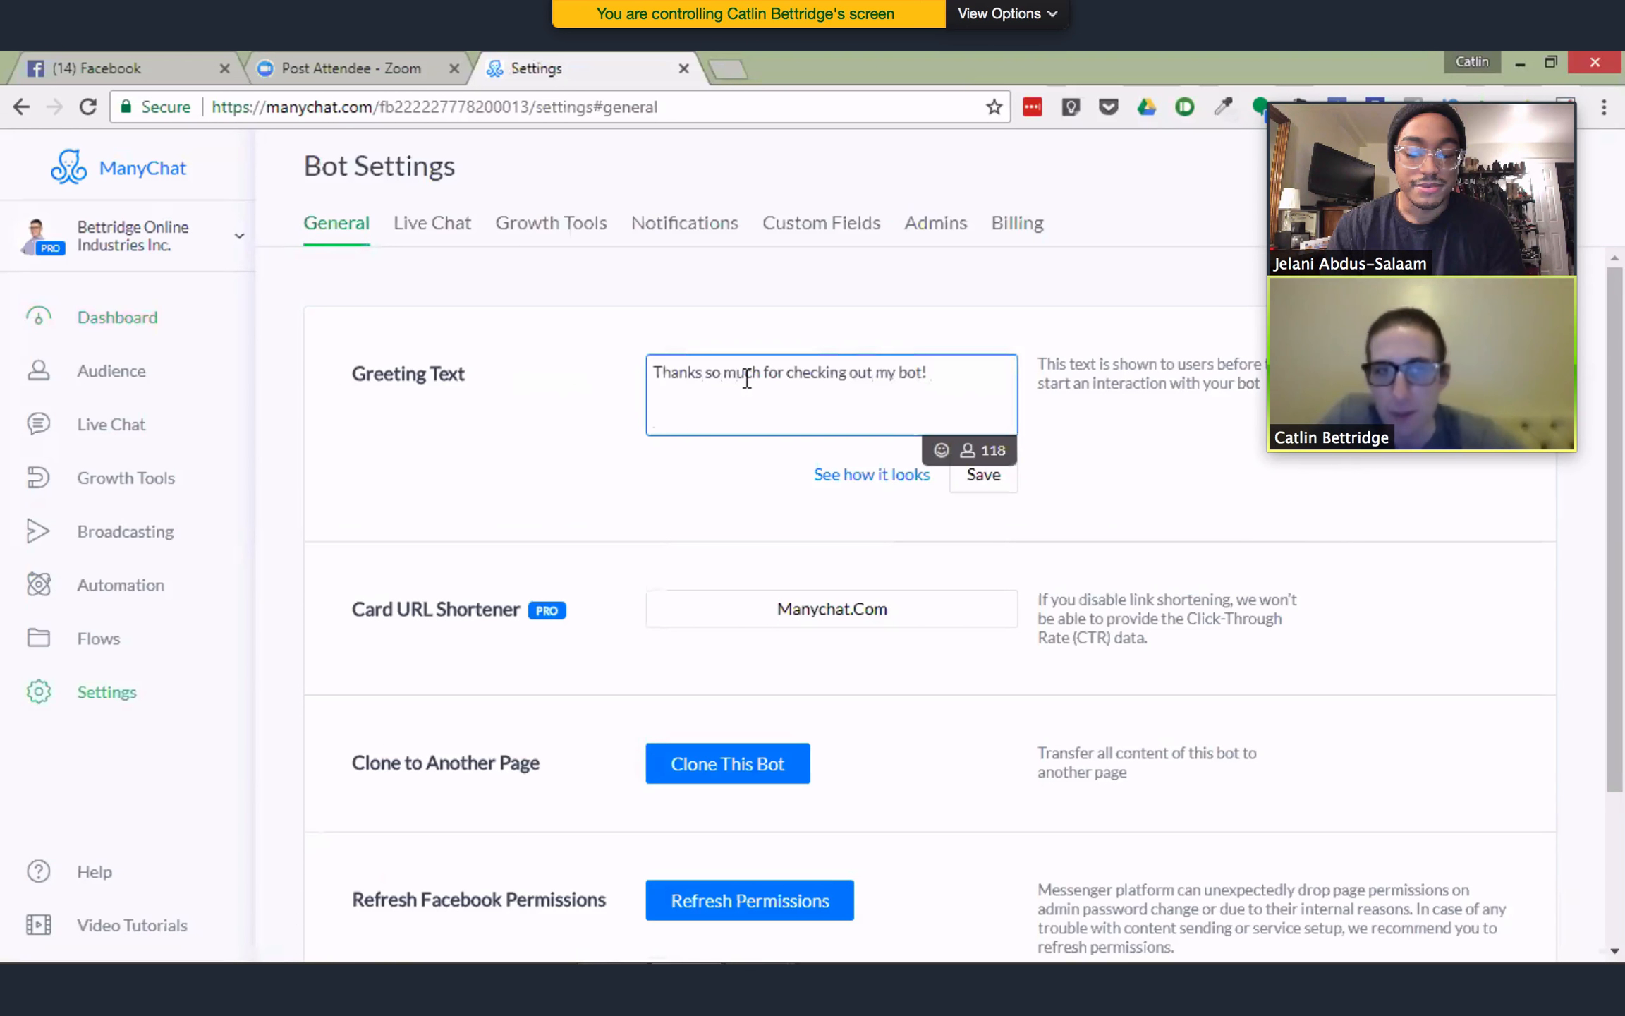
type("If you sub")
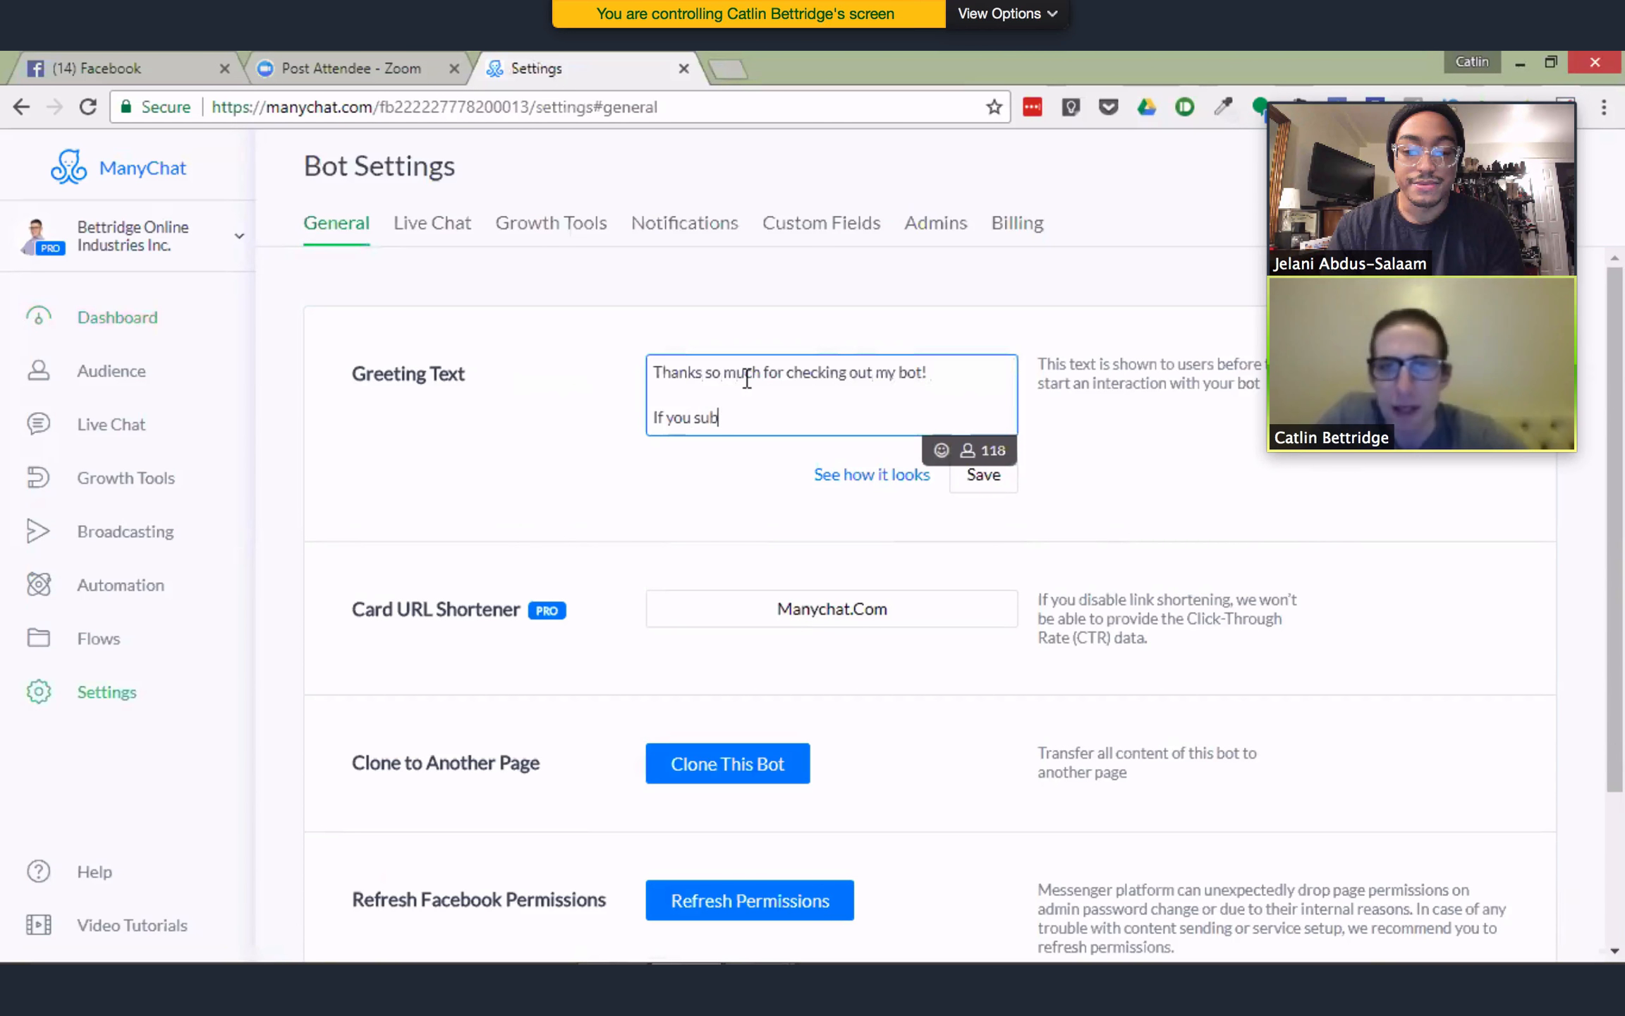
type("scribe to y")
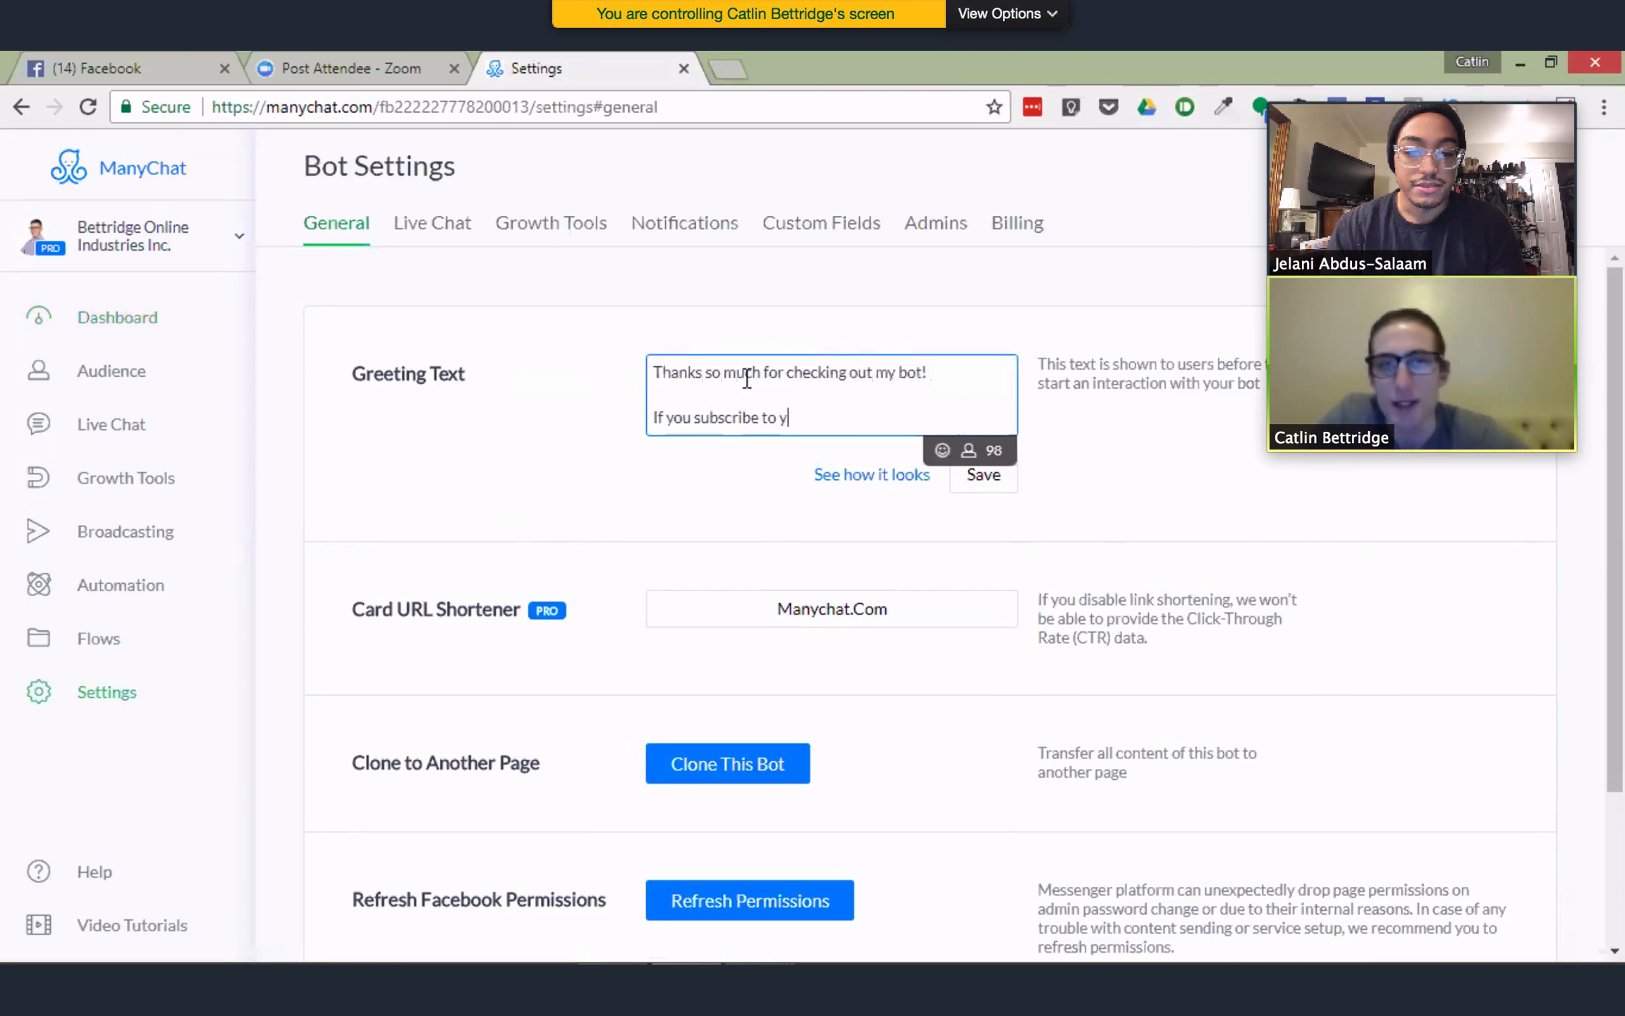
key("BackSpace")
type("this")
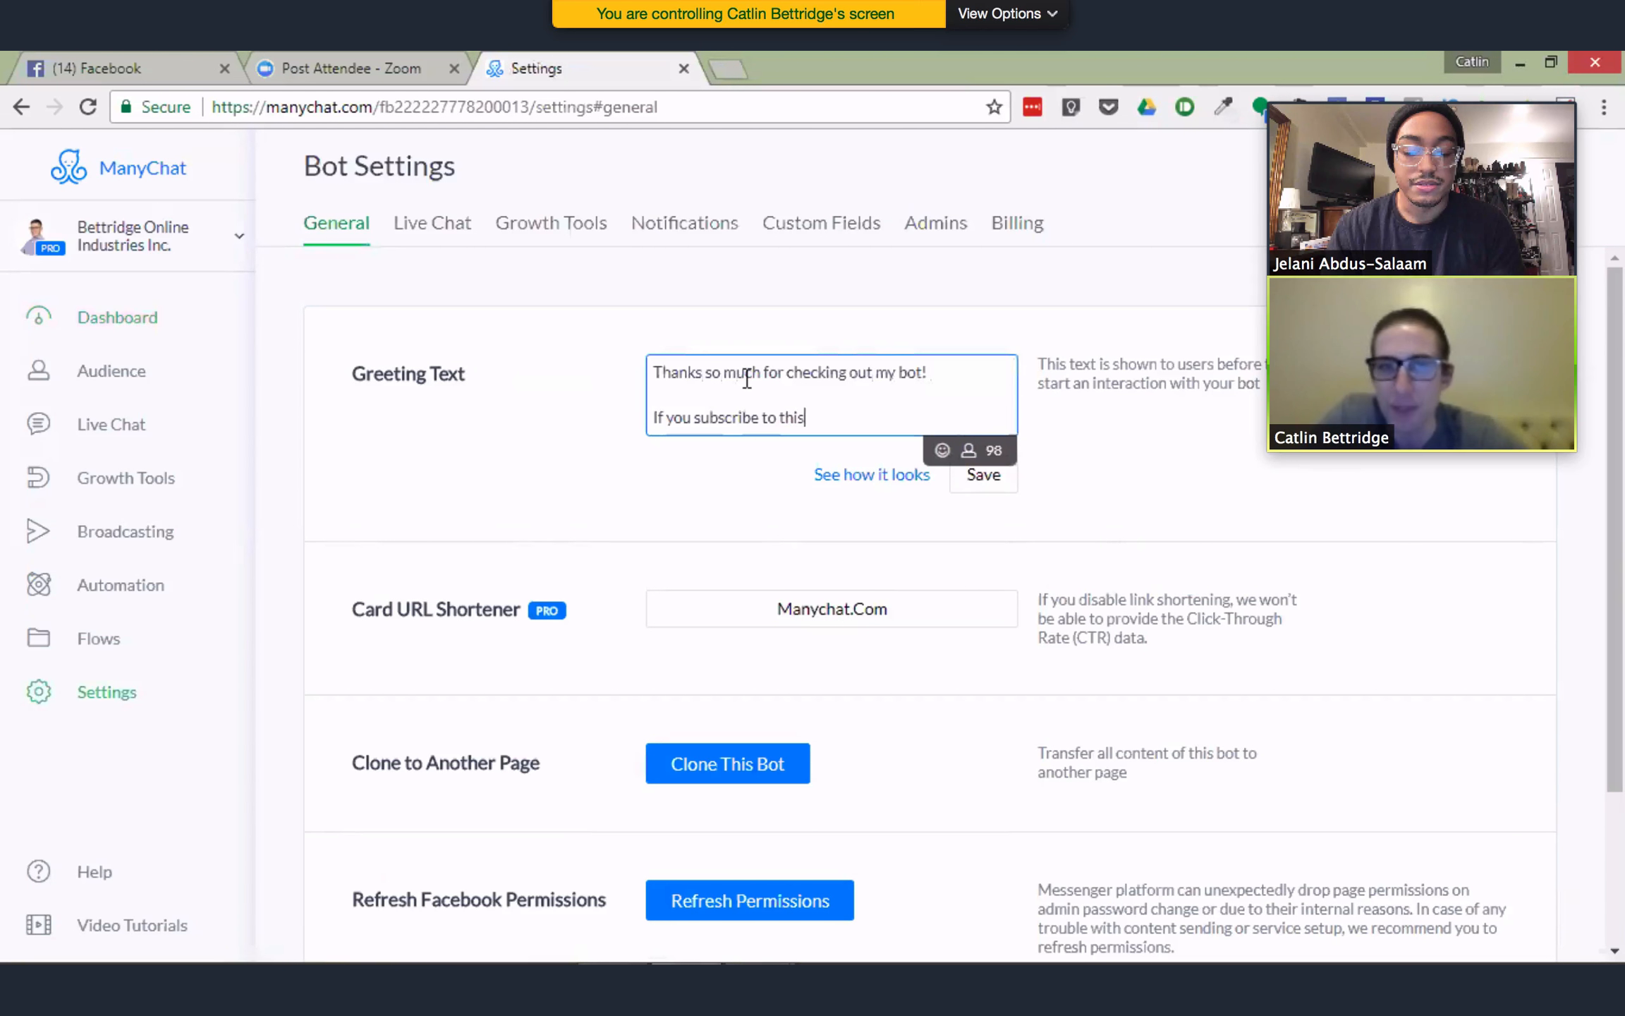
type(" bot expect")
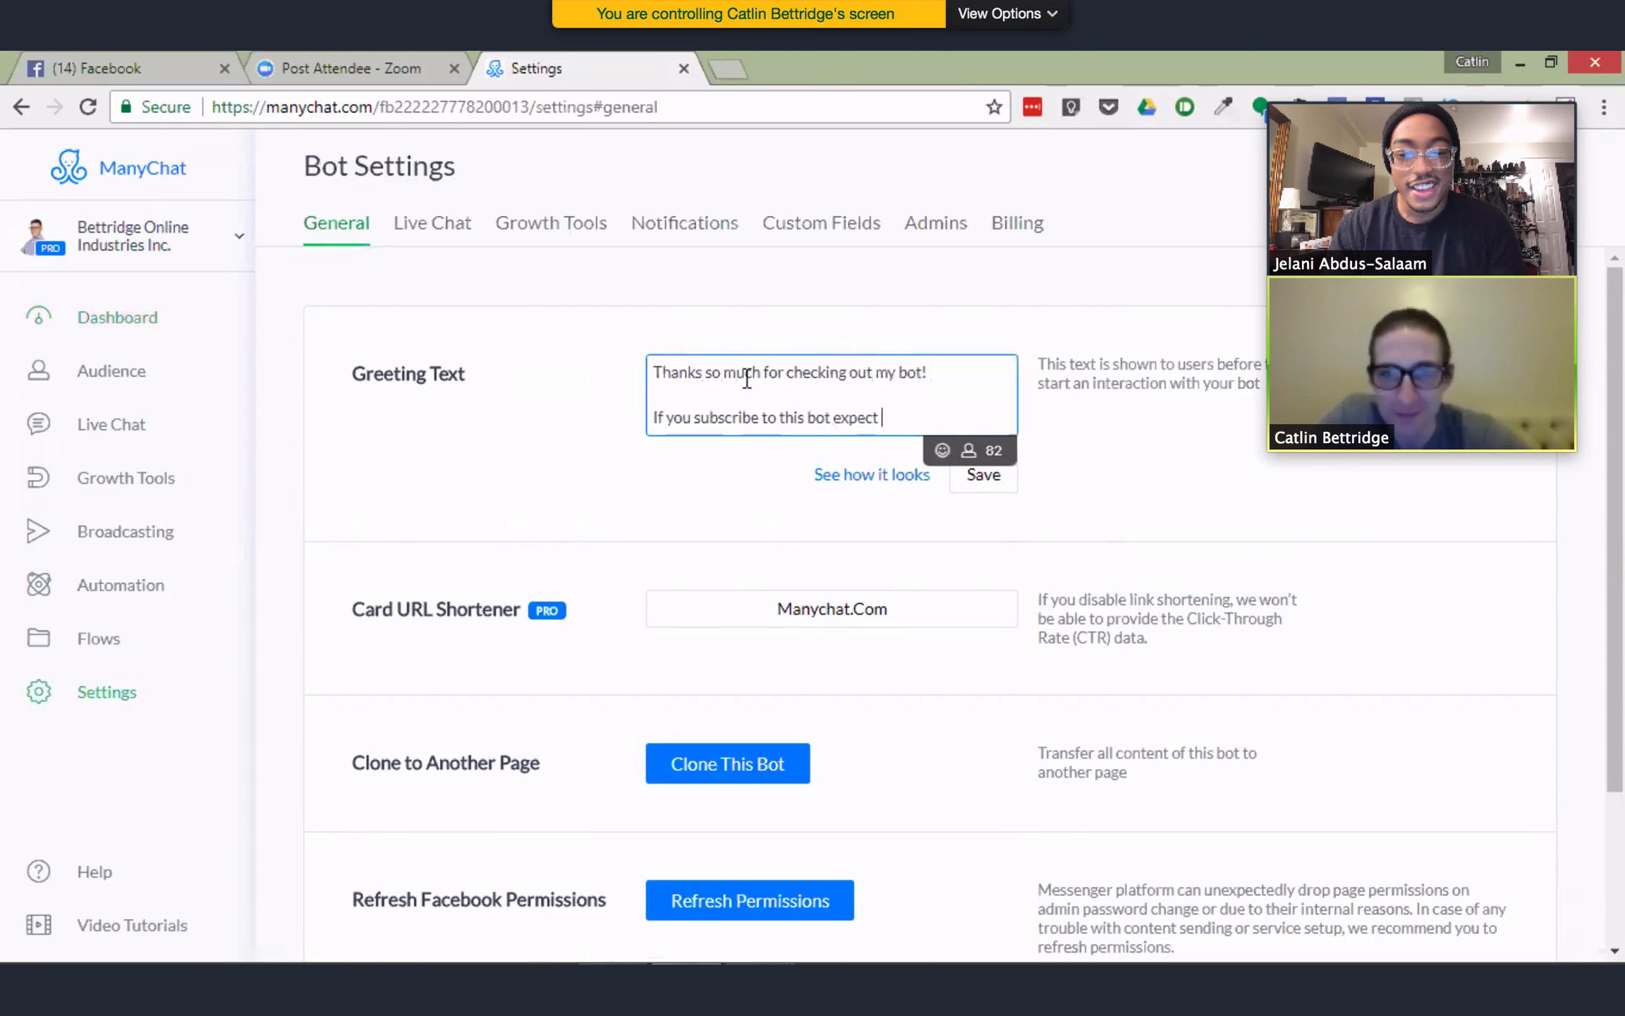
type("so cool")
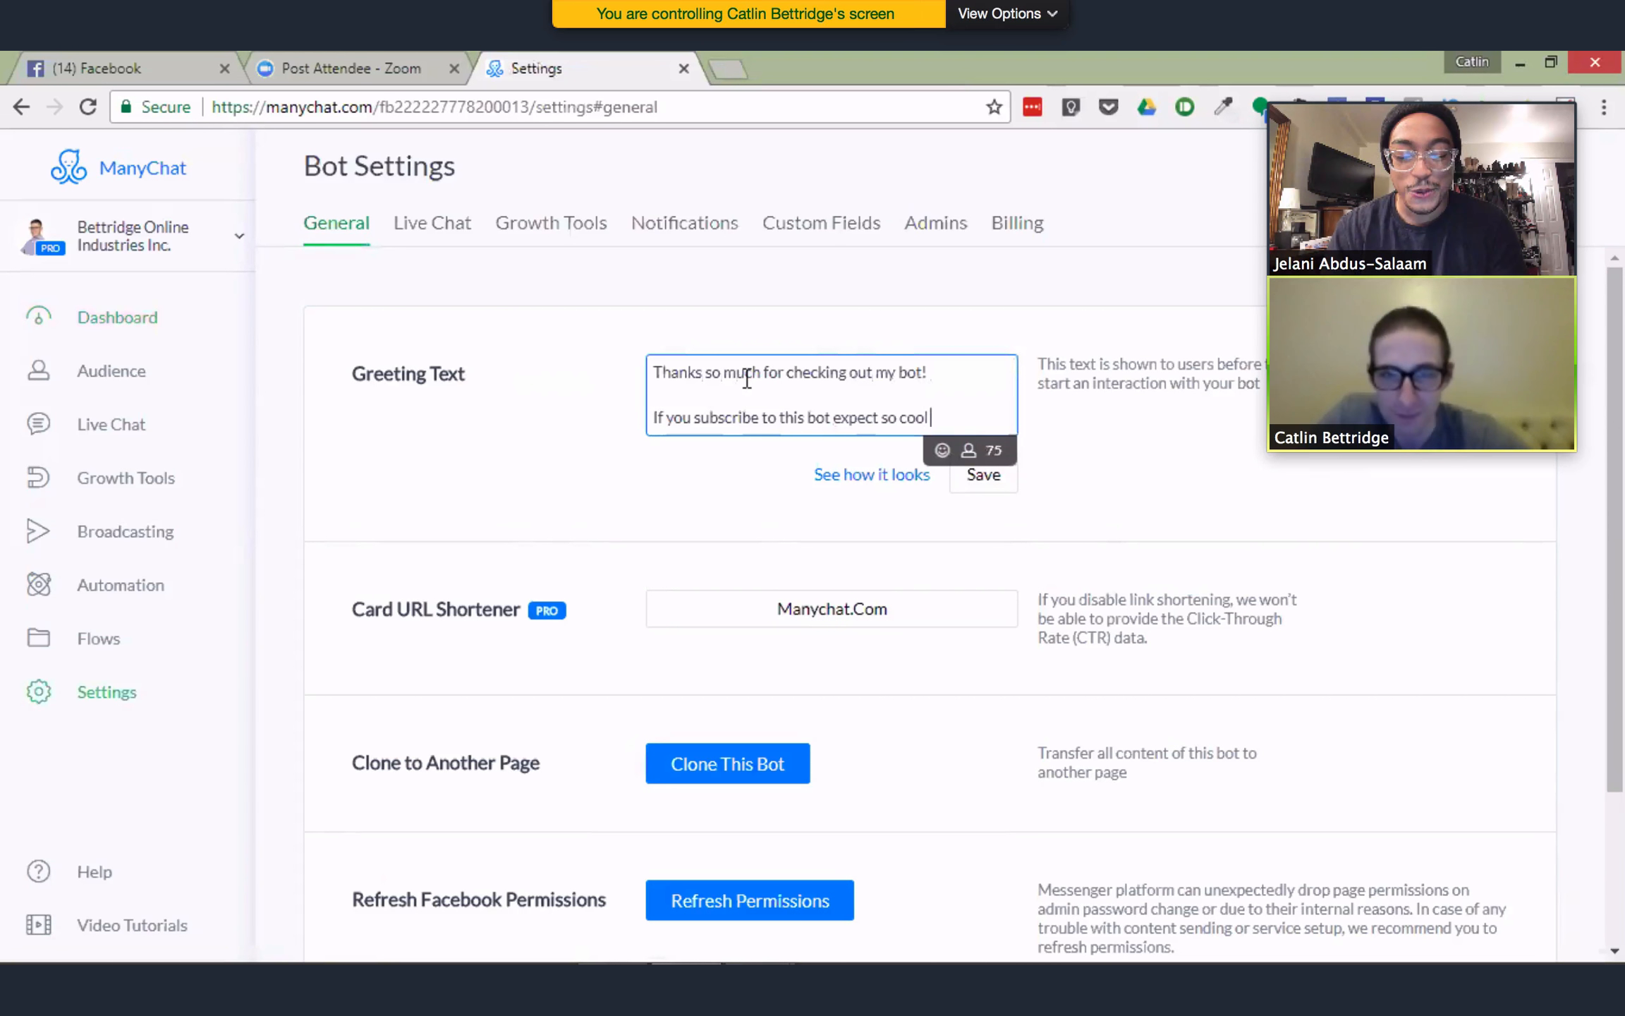
type(" techniques on")
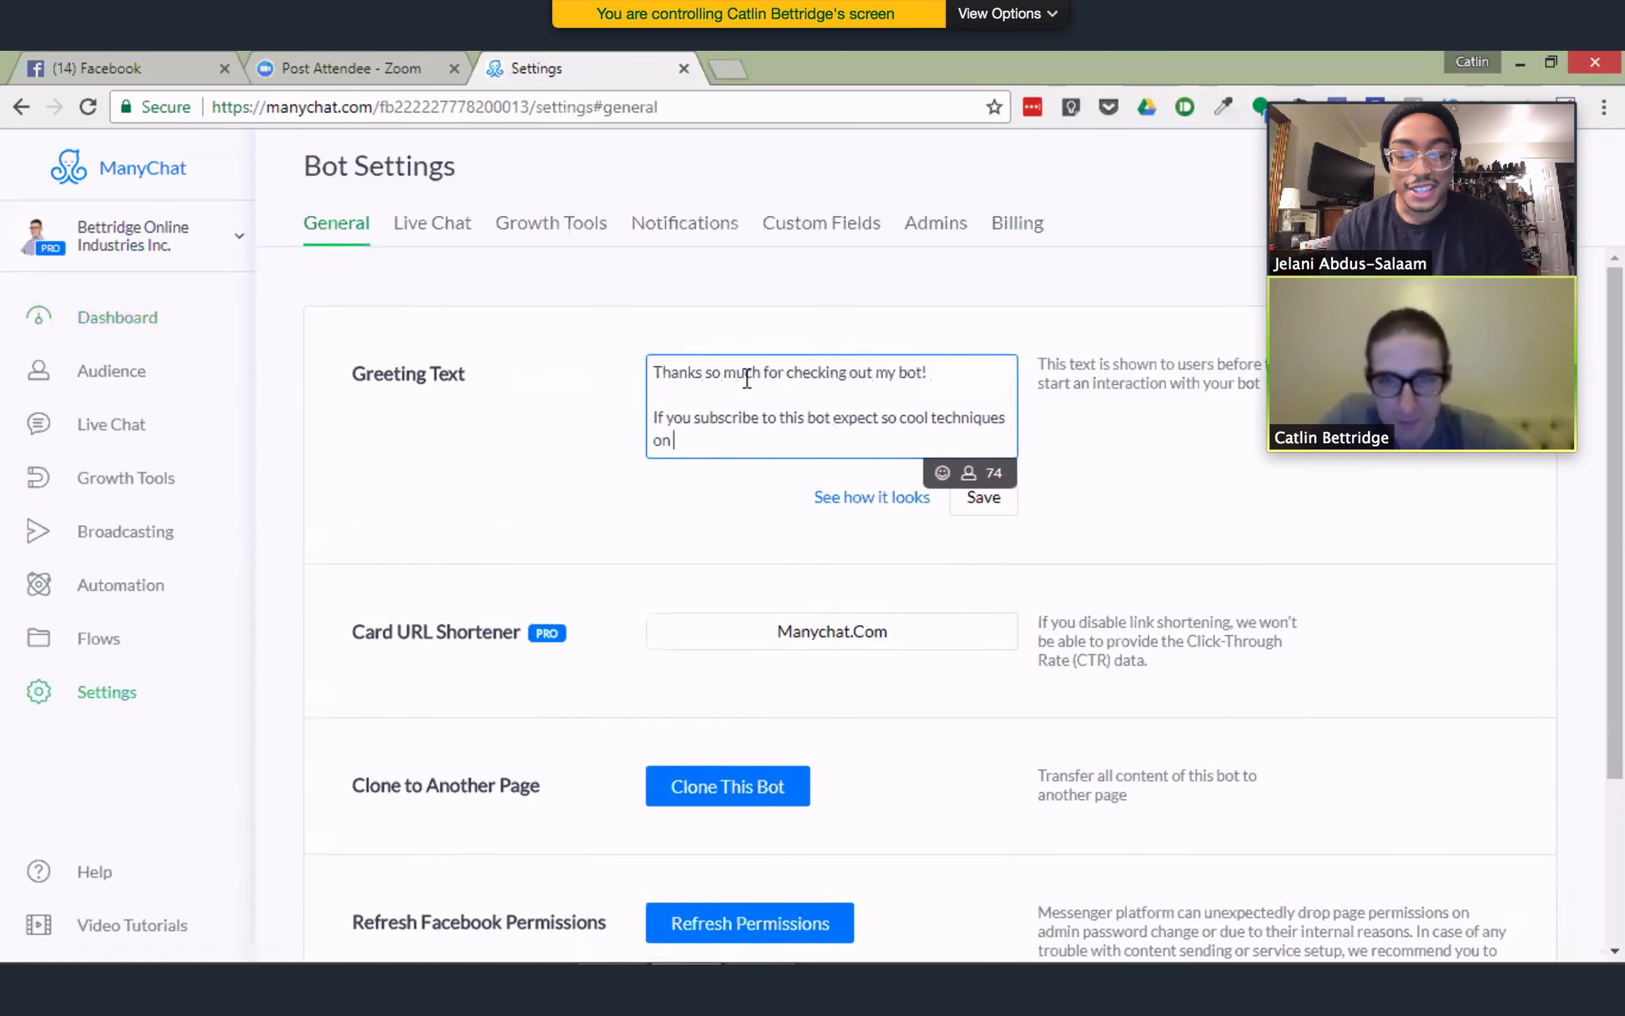
type(" hoq to ge")
key("BackSpace")
type("row you")
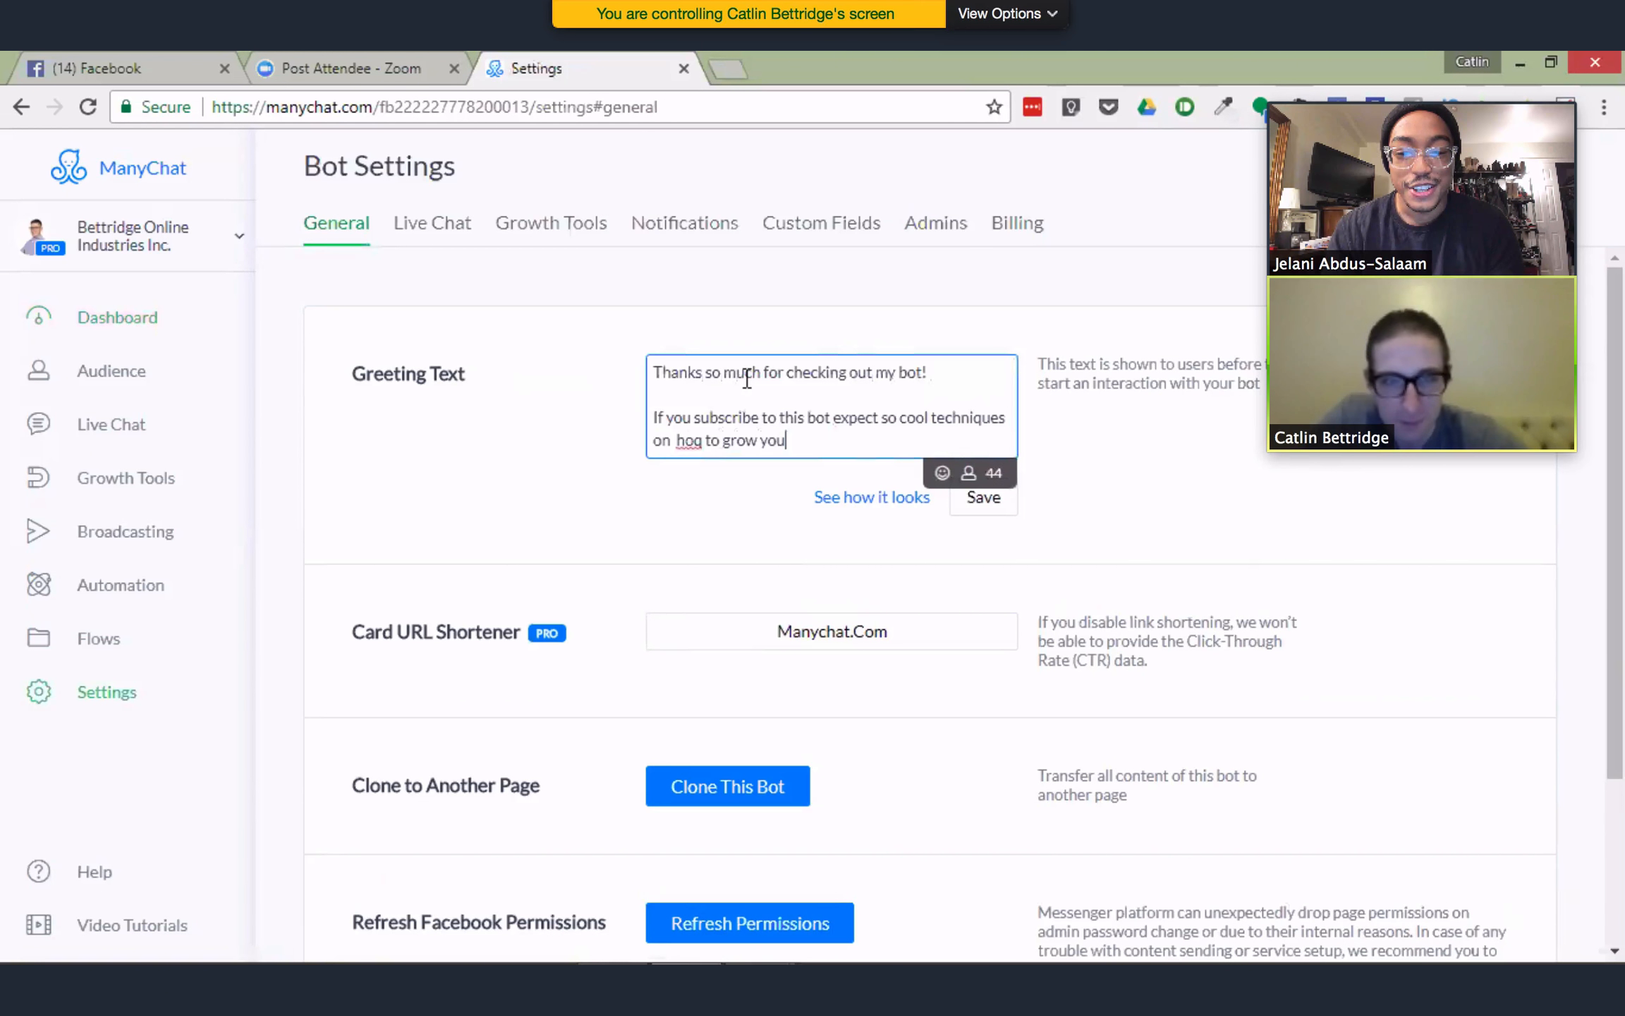
type("r")
left_click(703, 440)
key("BackSpace")
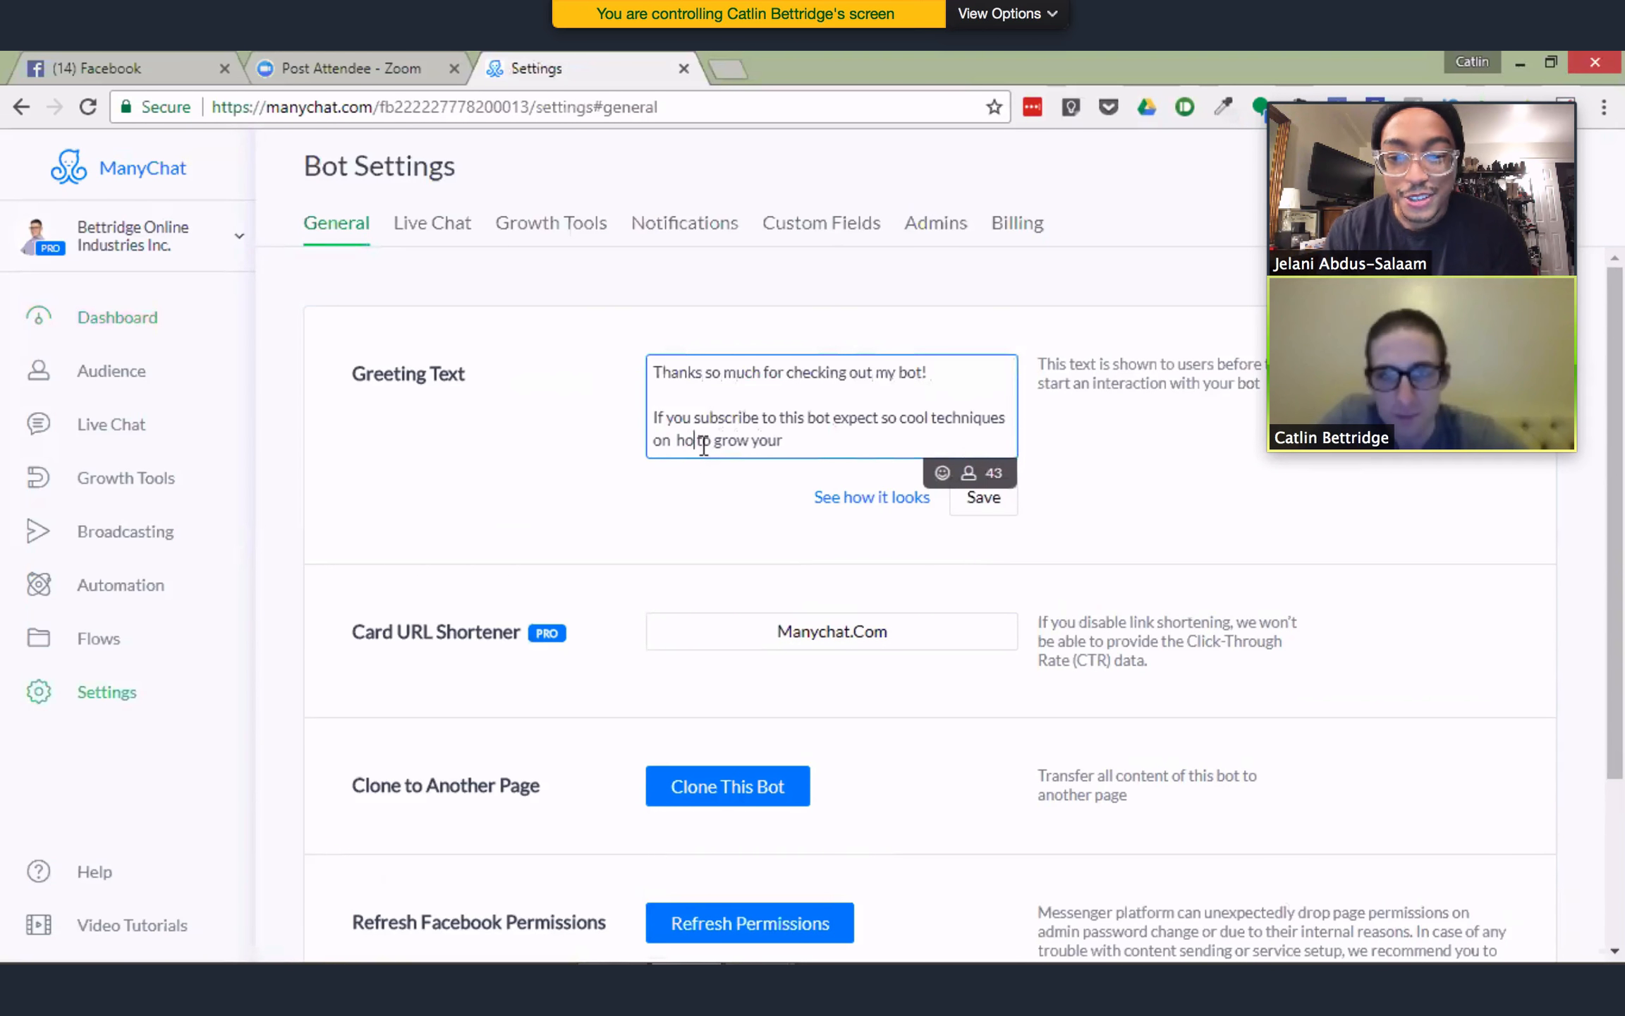
type("w")
left_click(863, 445)
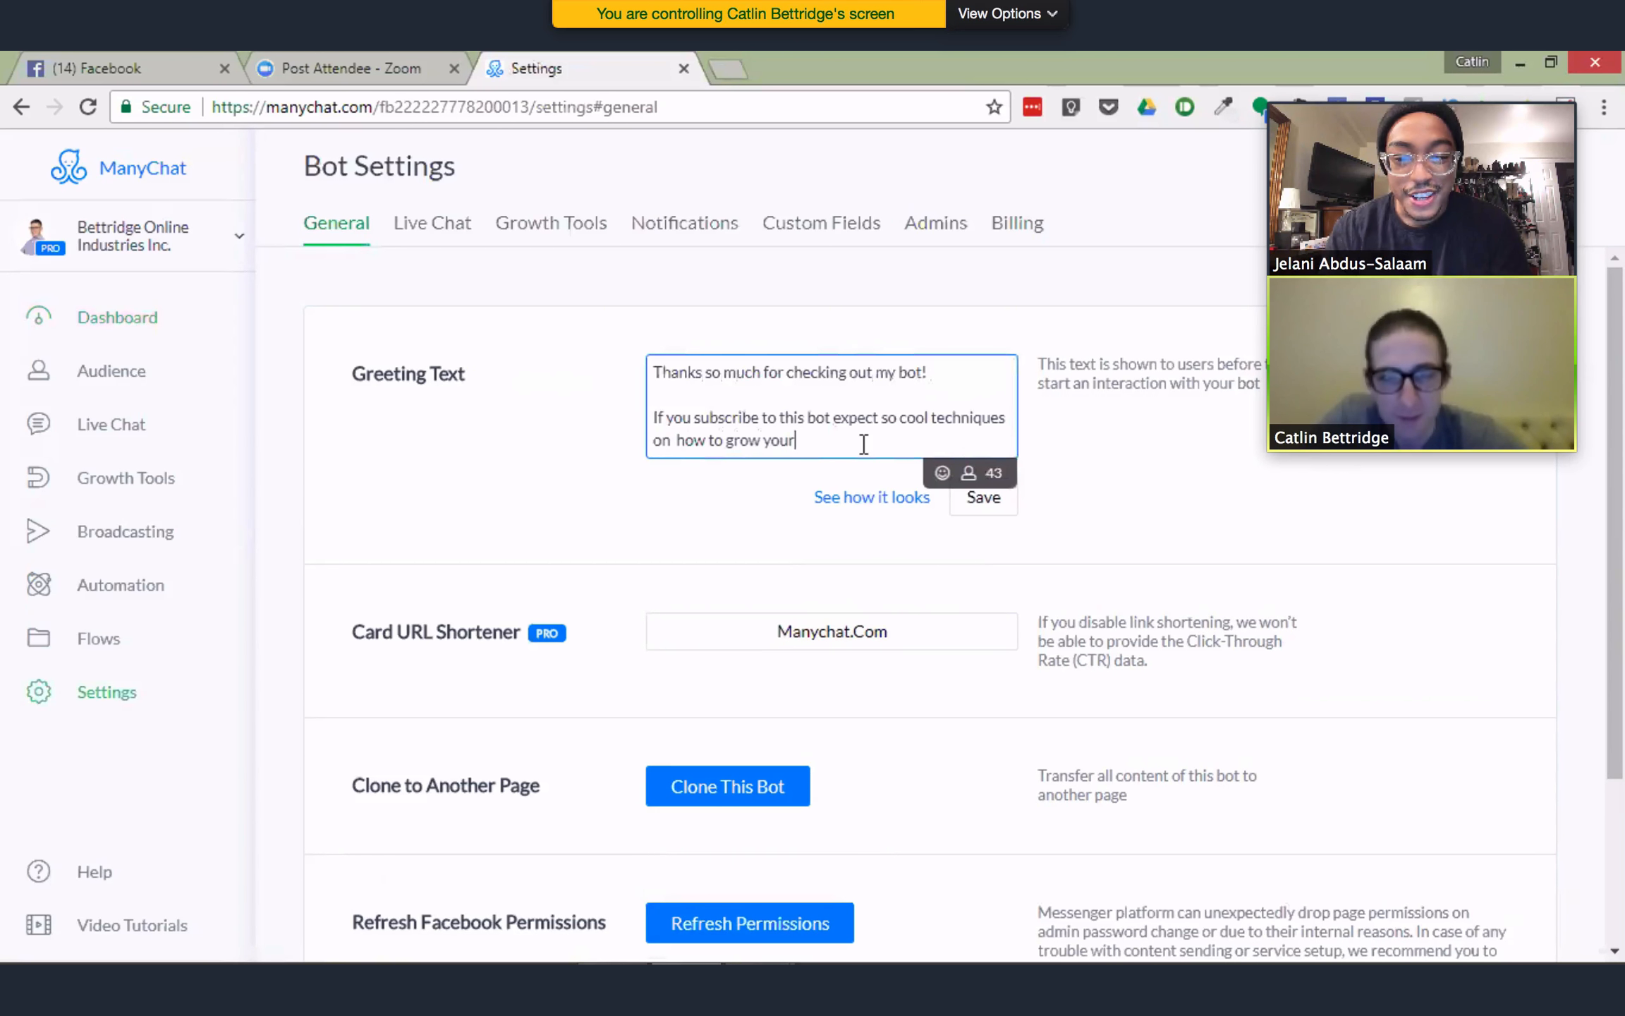
type("marketing b")
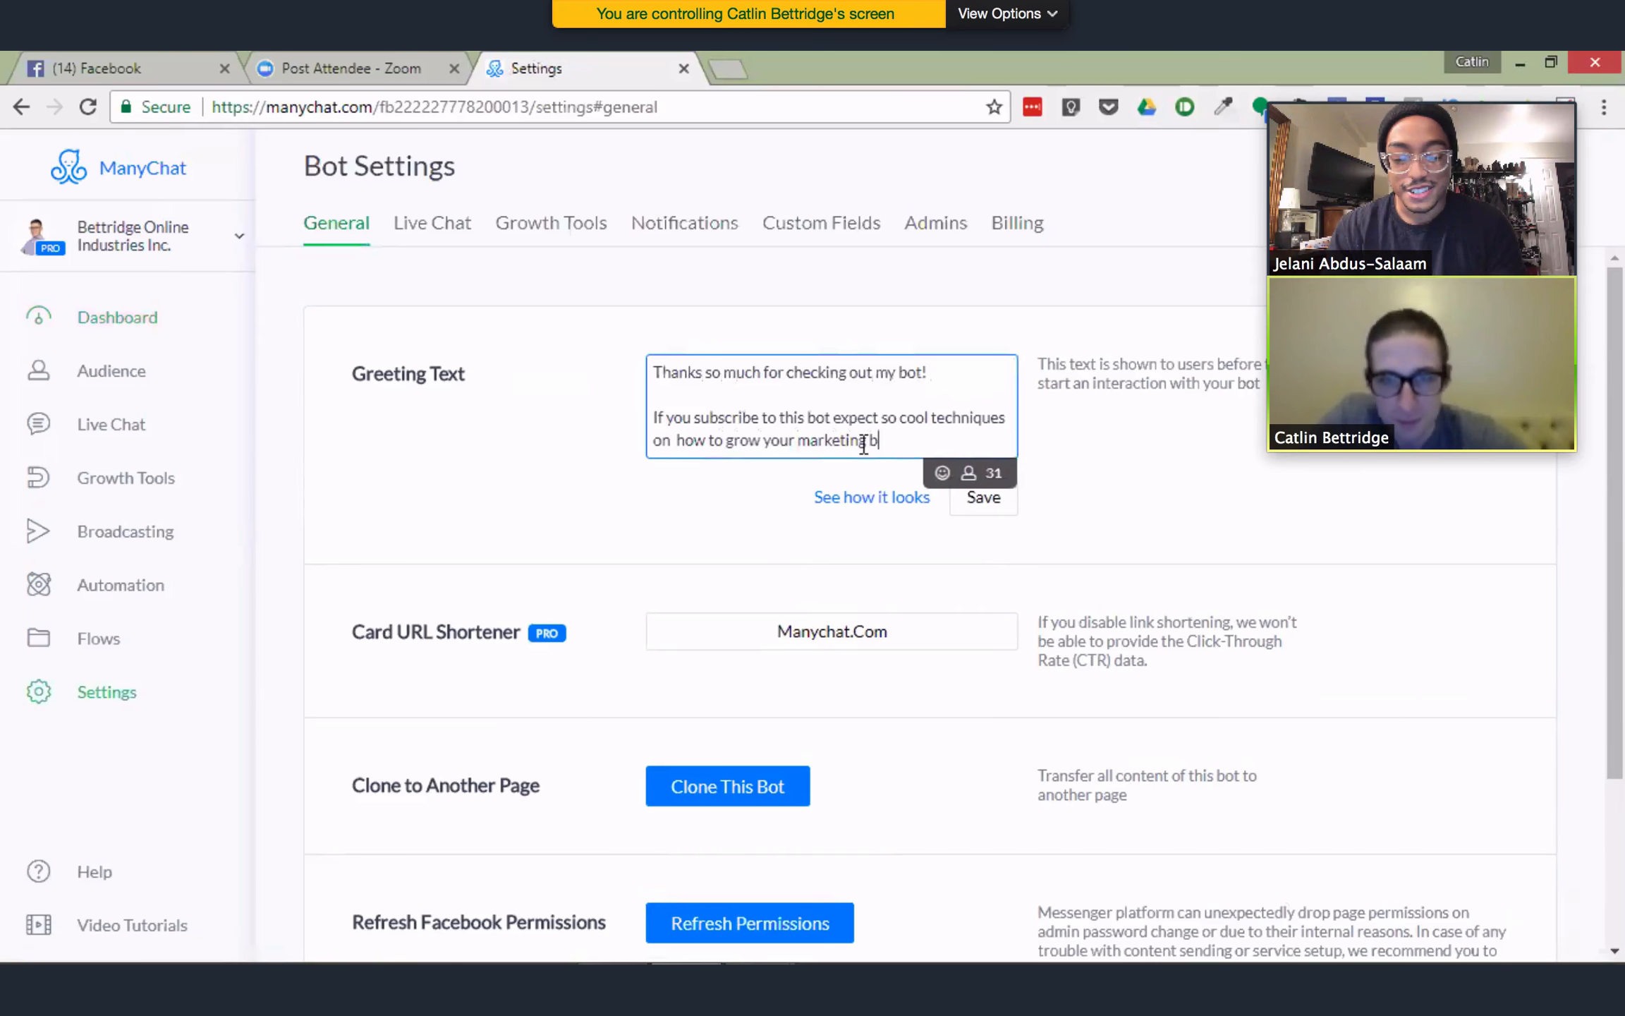
type("usiness and funnels.")
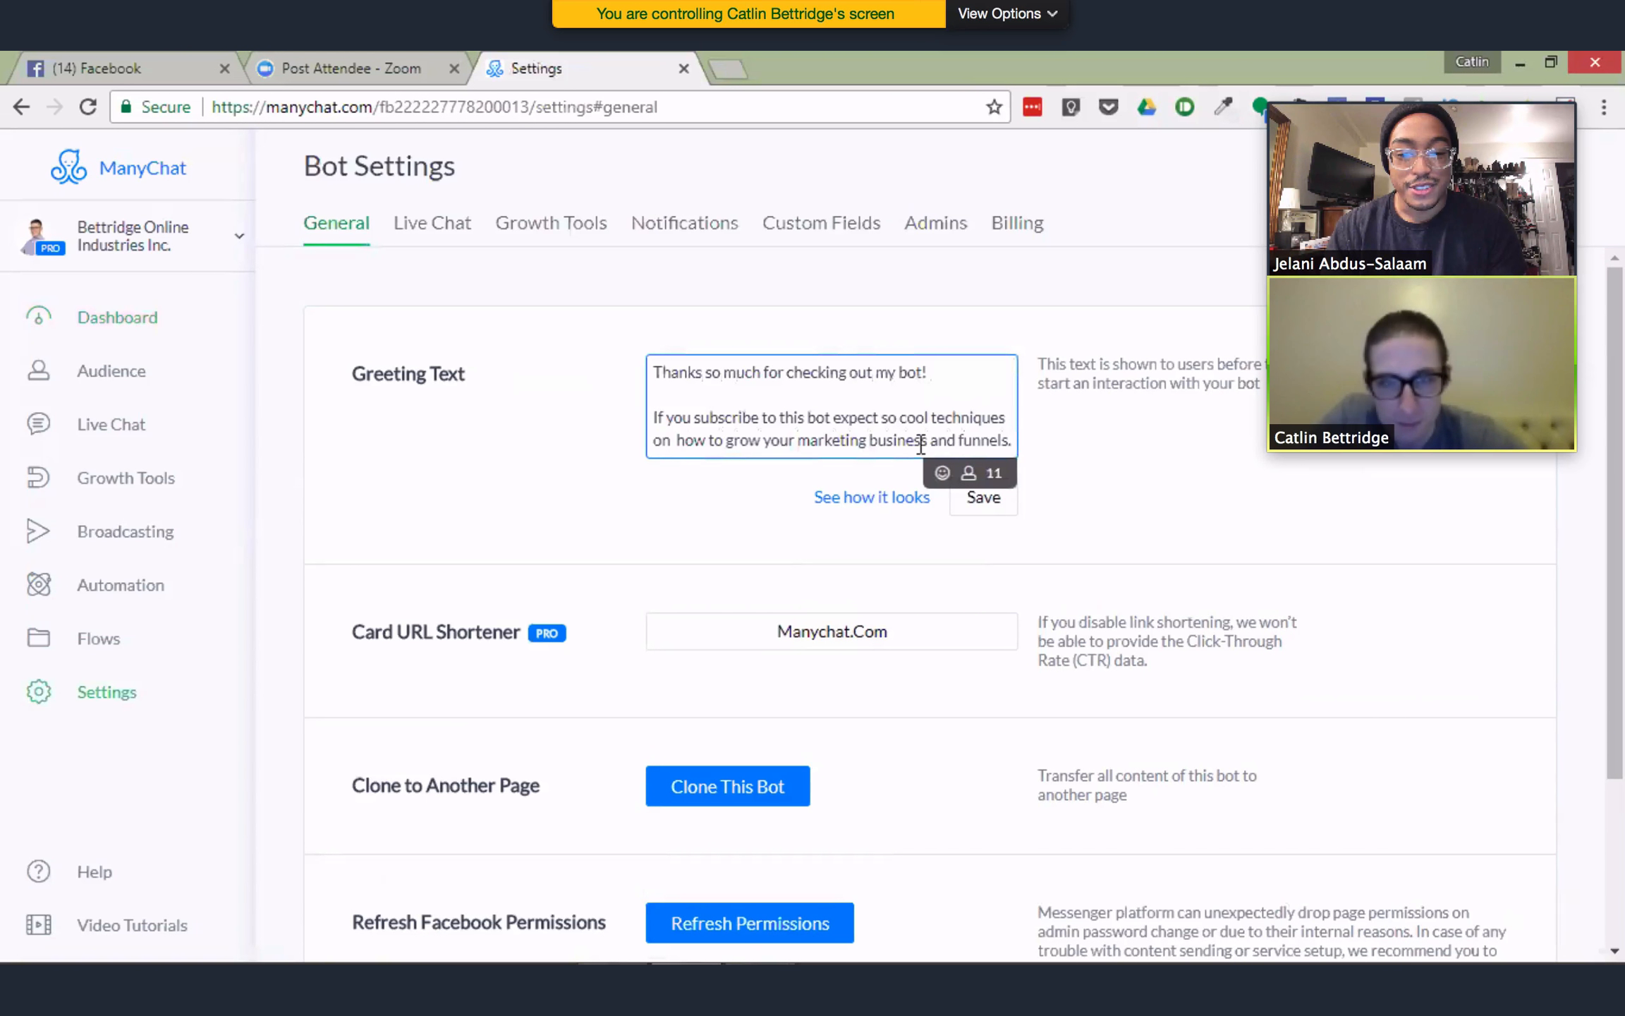
left_click(988, 508)
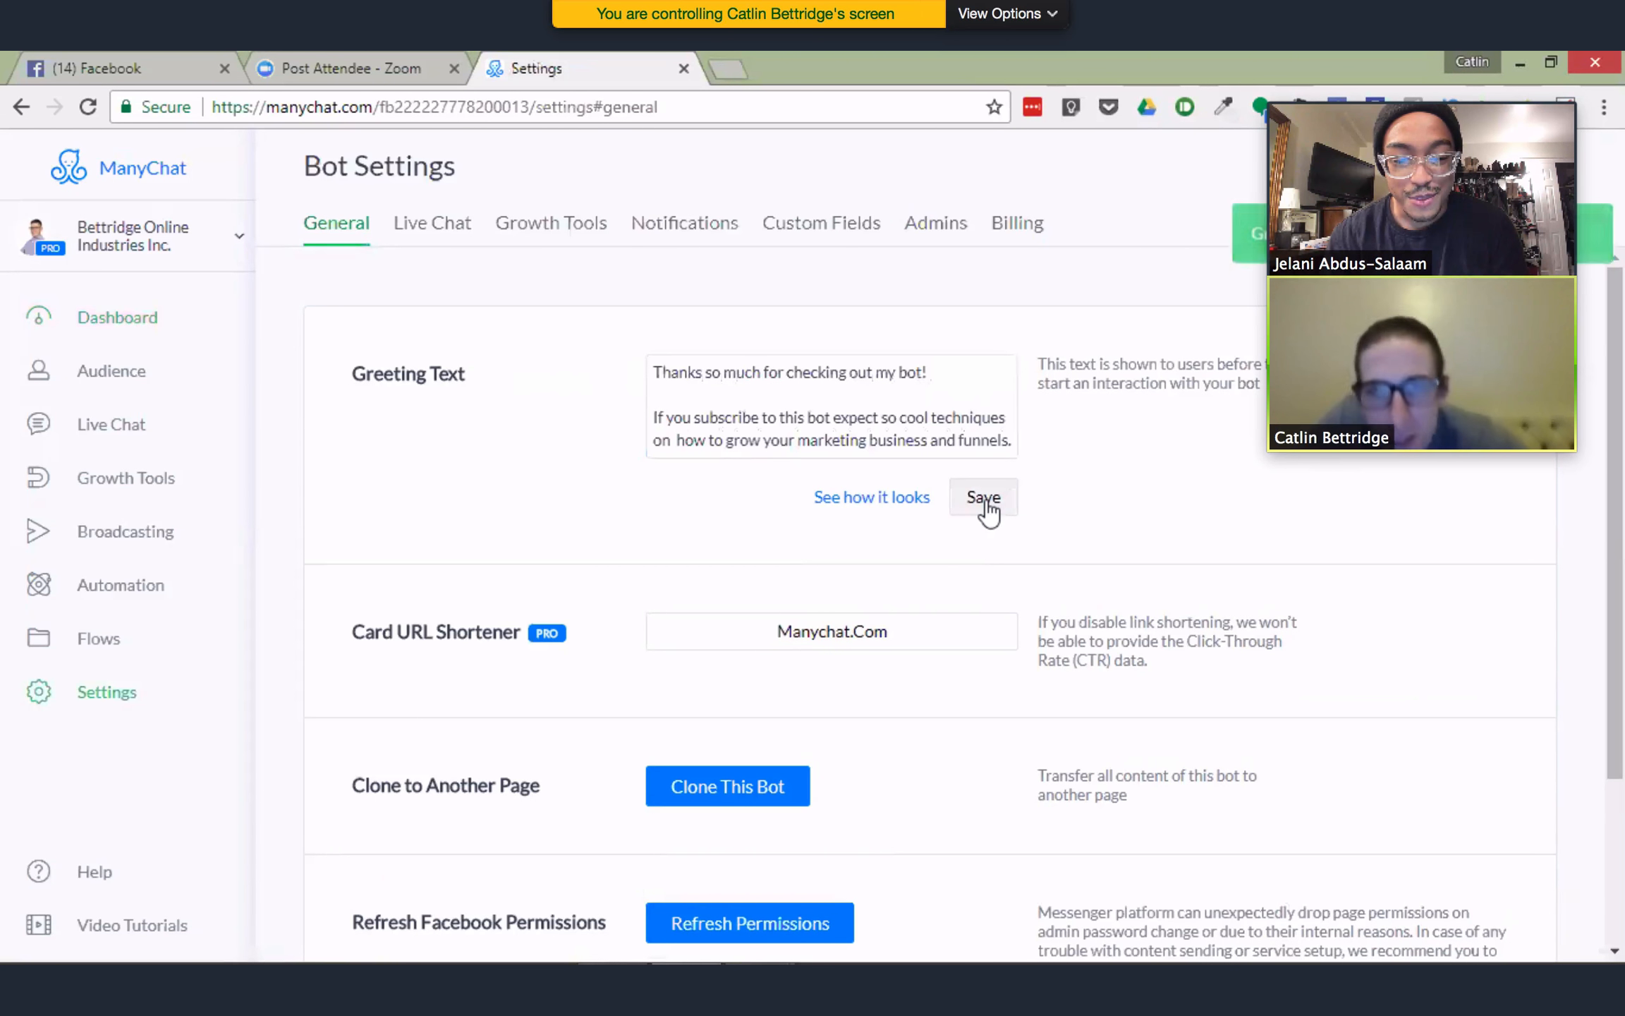
Correct "so cool" to "some cool" in the greeting text and save it again
left_click(907, 423)
type("me")
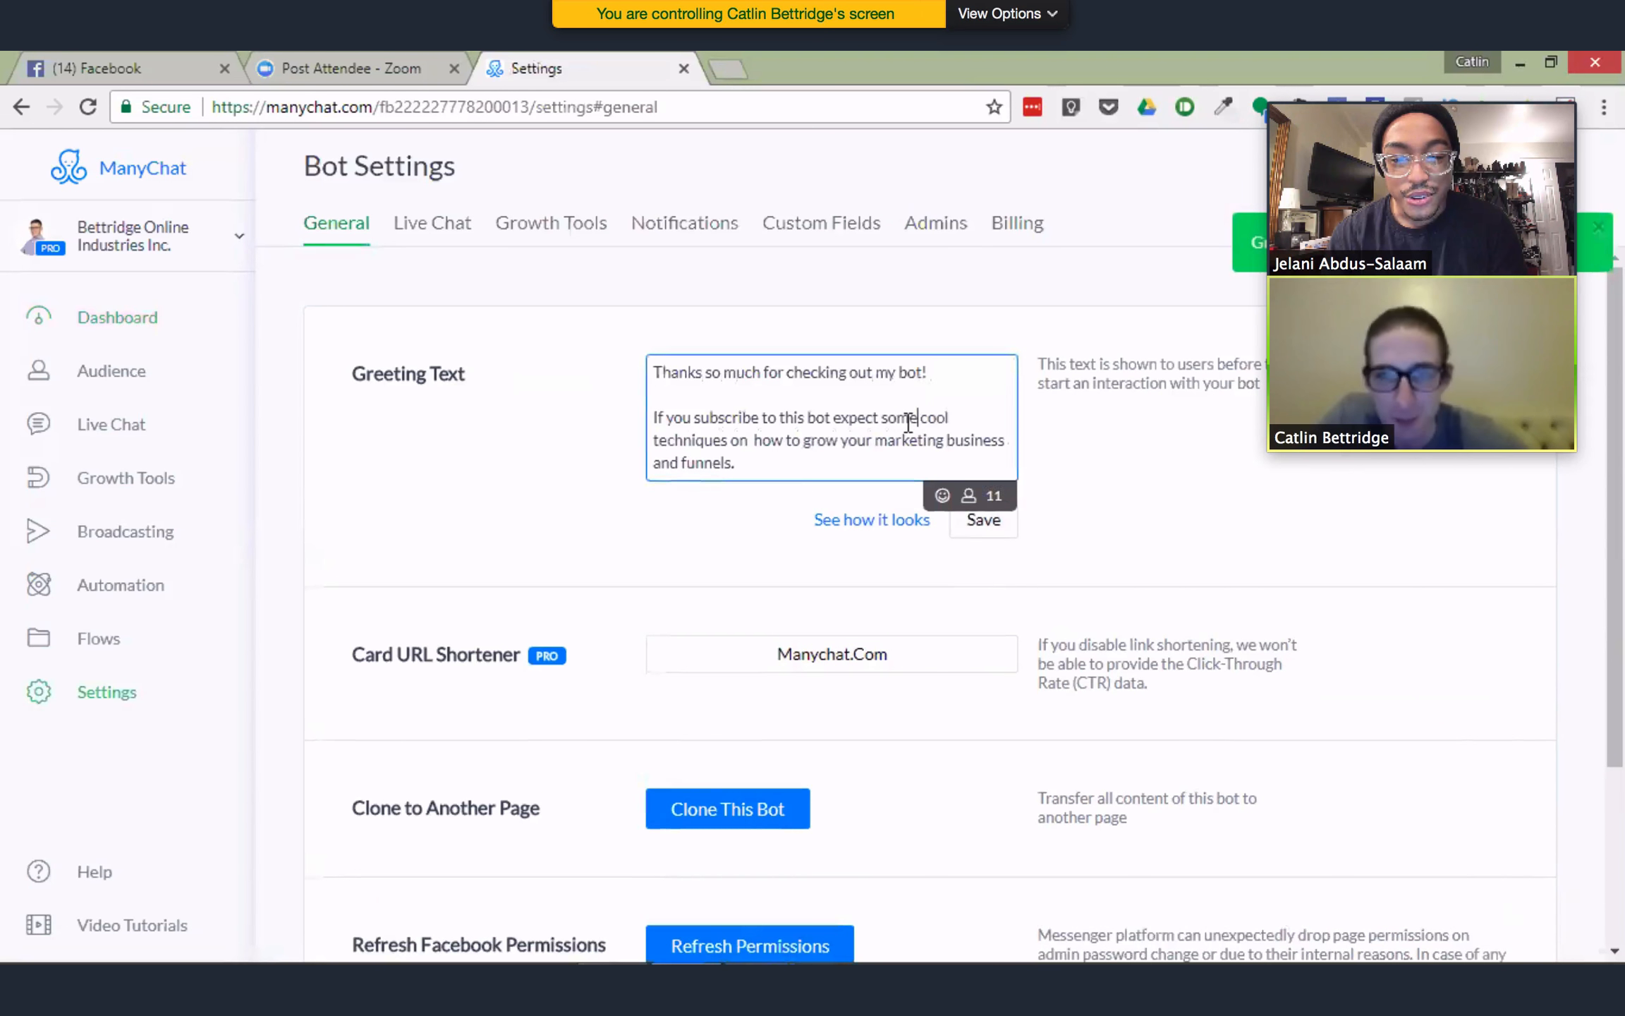
left_click(987, 525)
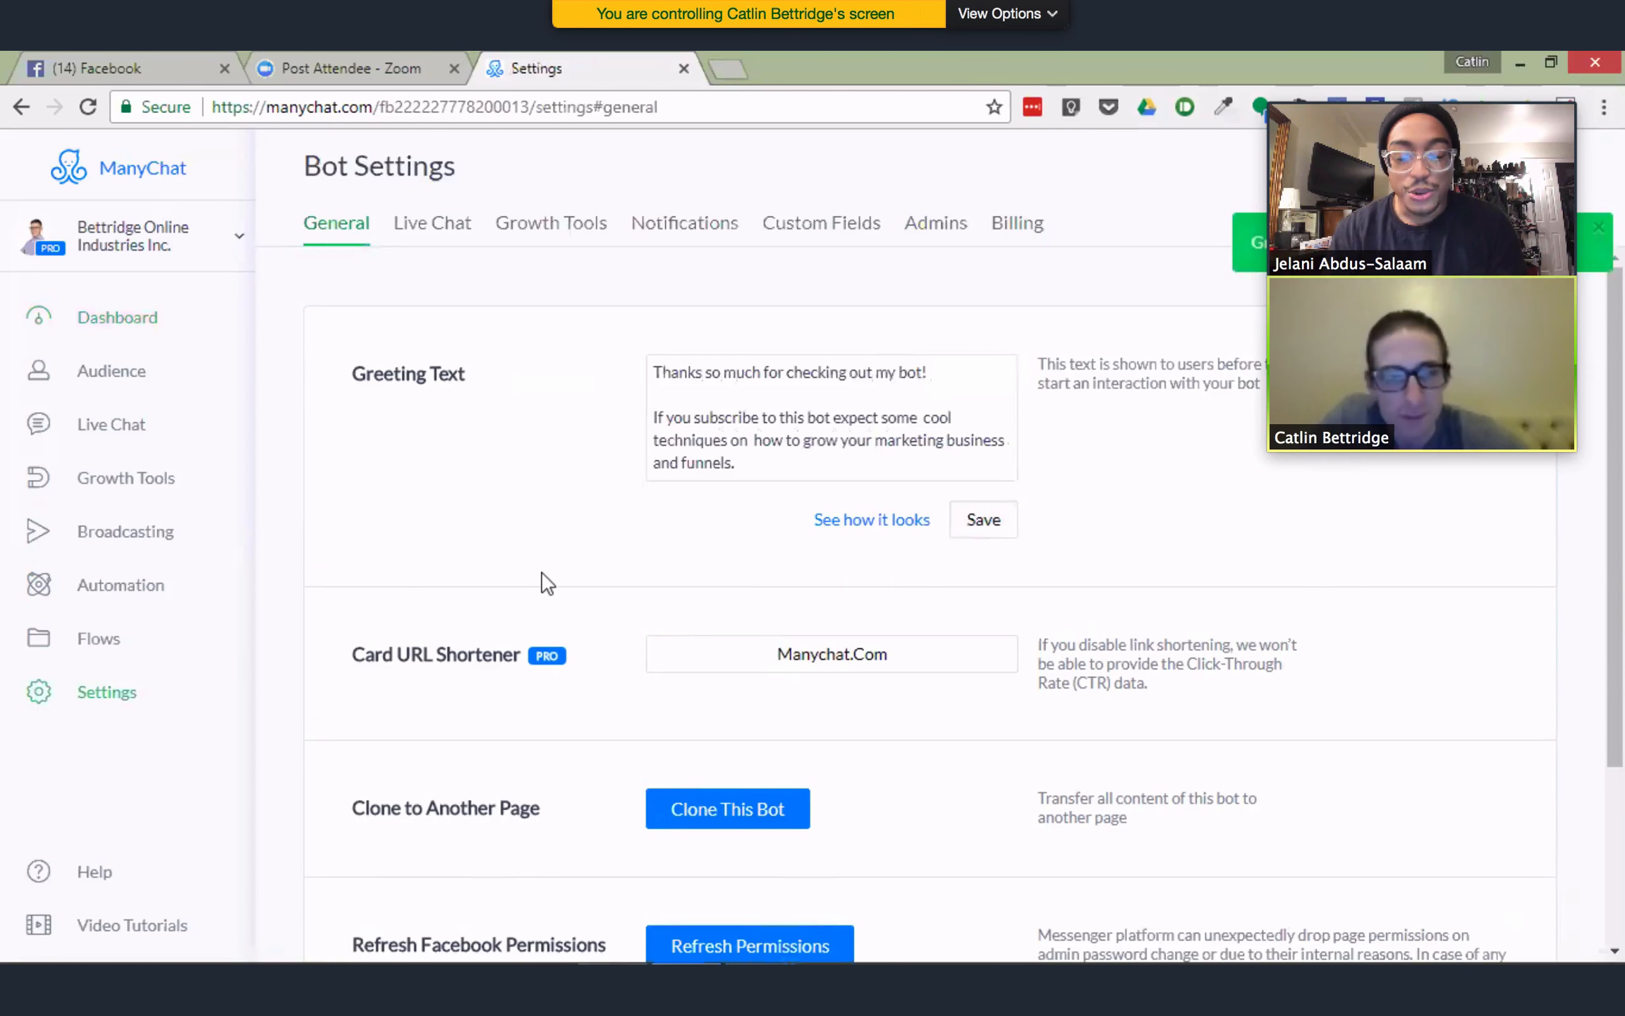
Open the bot's Default Reply automation to review its message and status
scroll(545, 582, "down", 1)
scroll(544, 583, "down", 2)
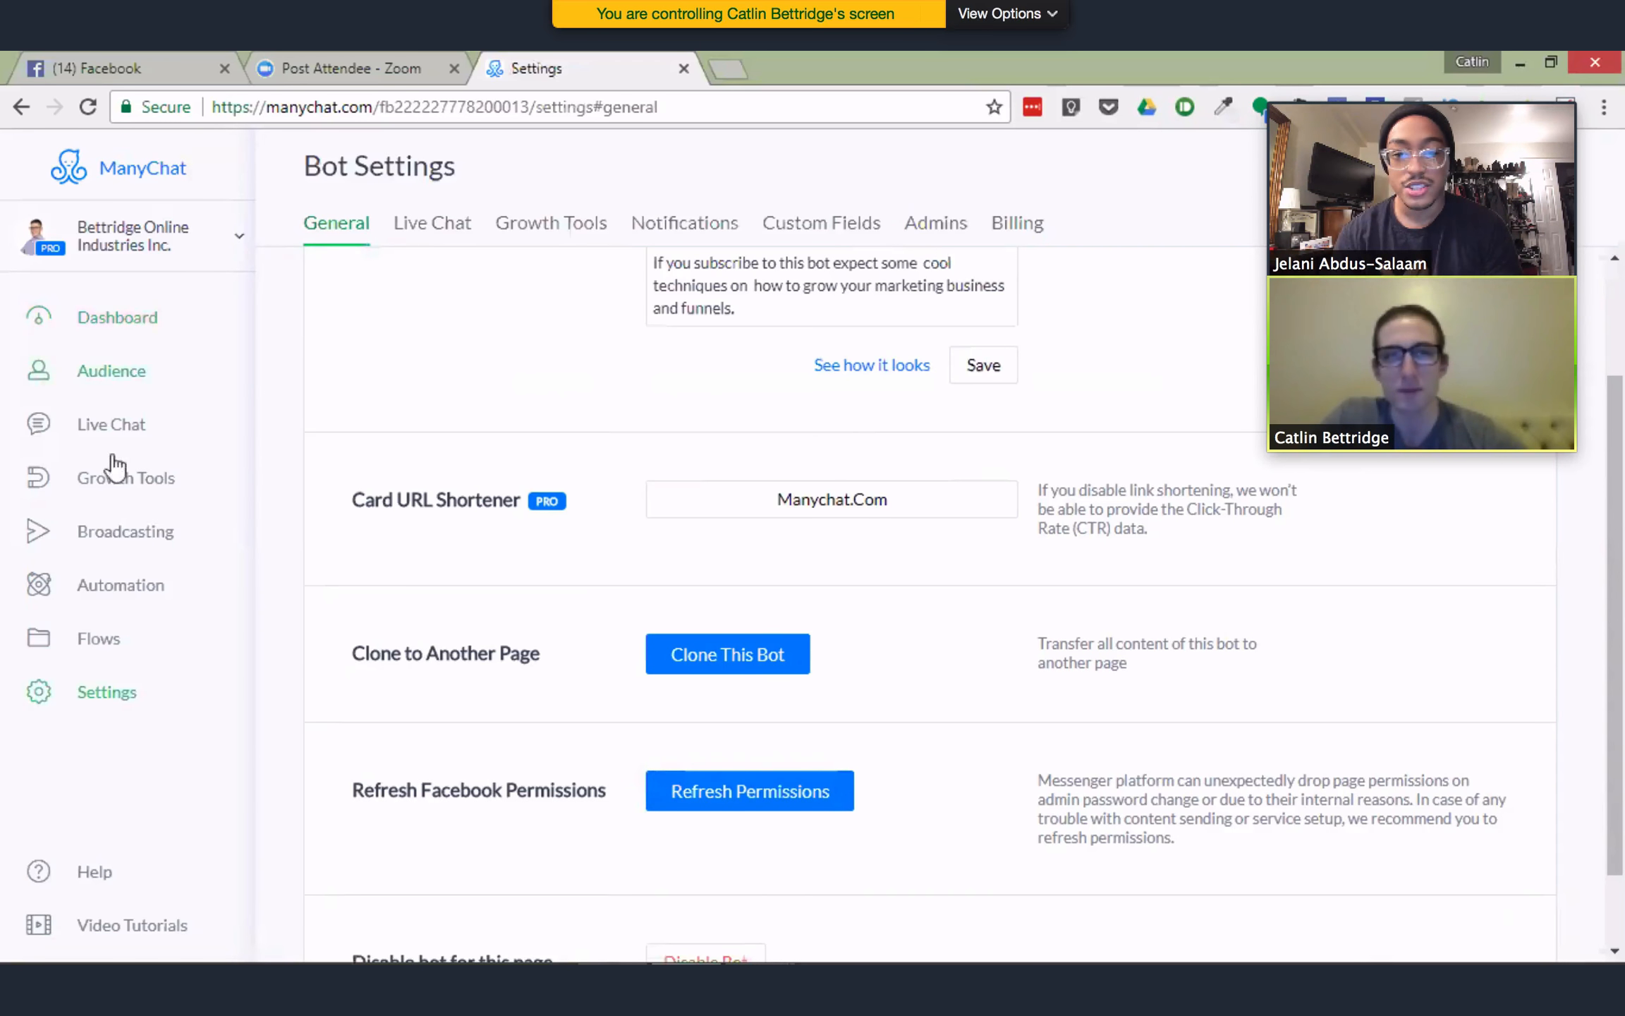
left_click(109, 593)
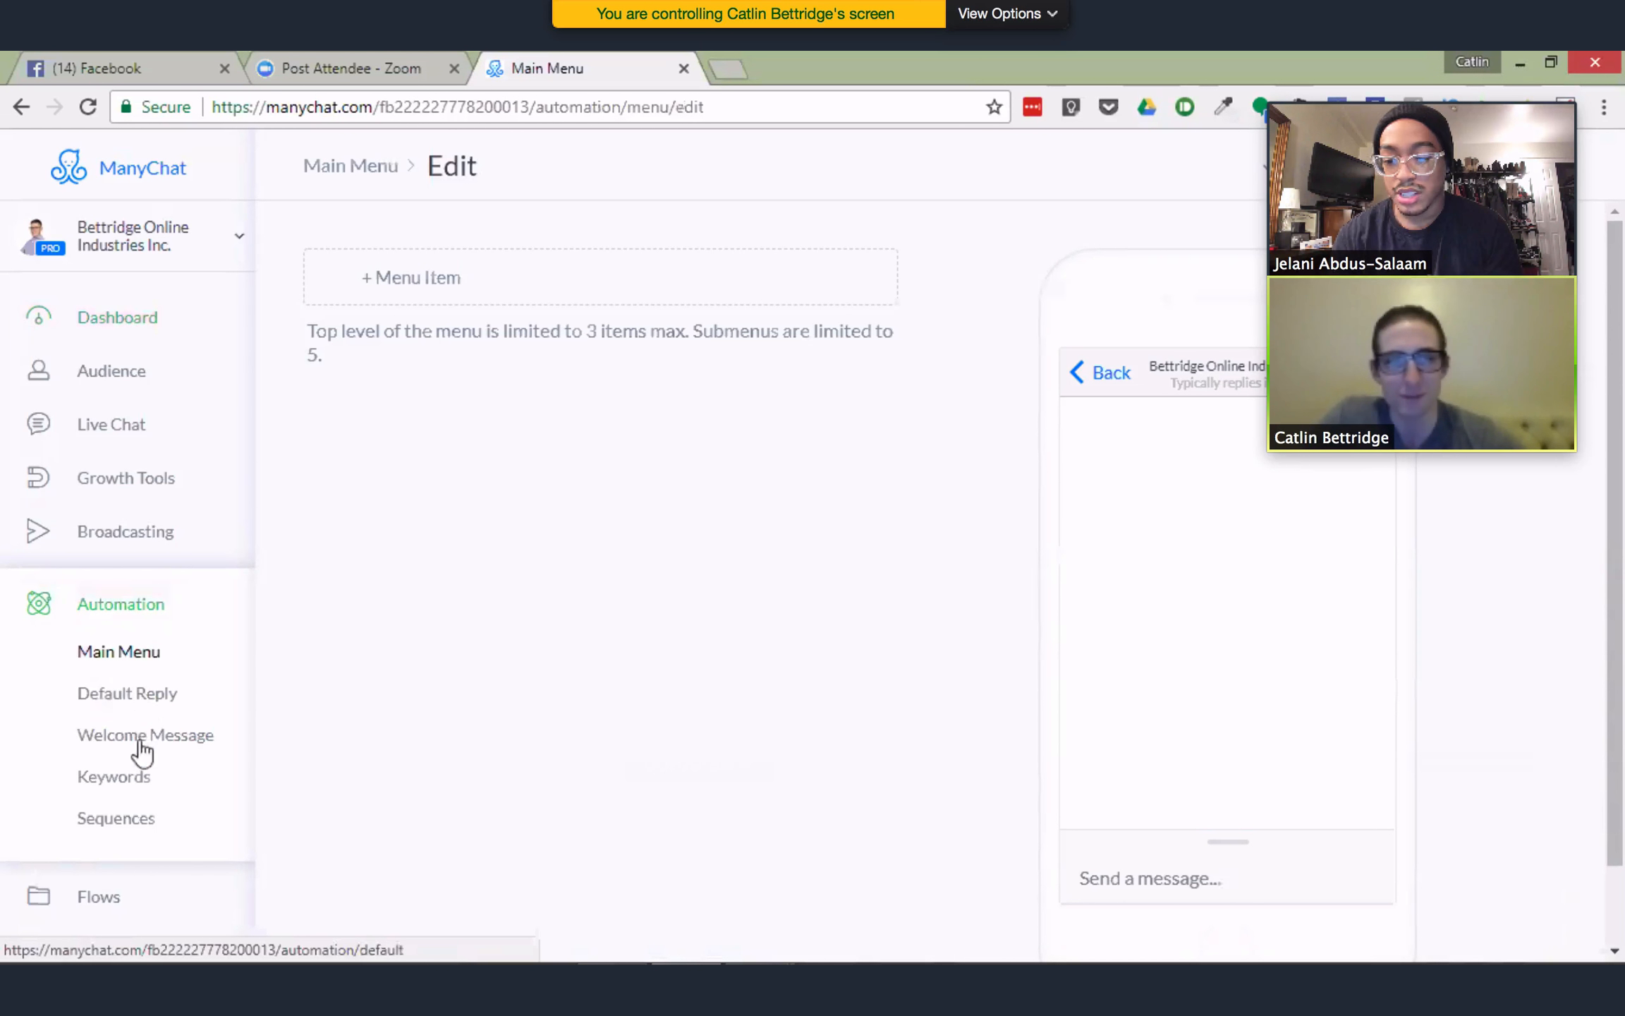
left_click(132, 702)
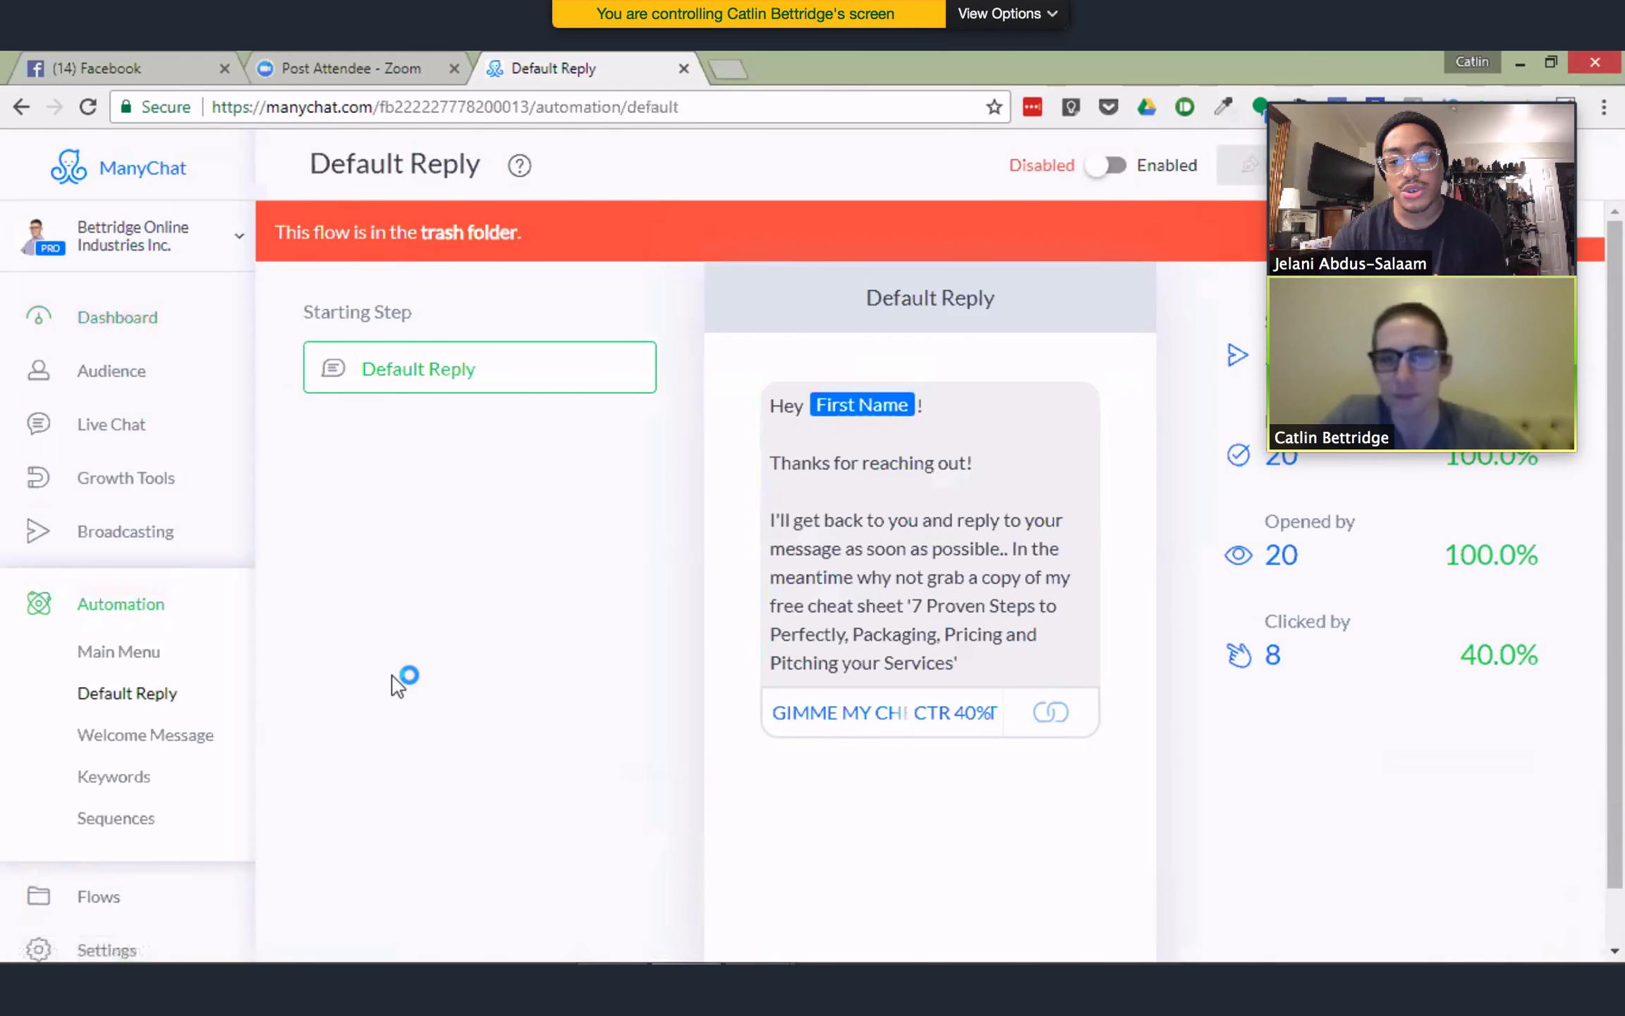
Add a new item to the bot's main menu and open it for editing
left_click(121, 656)
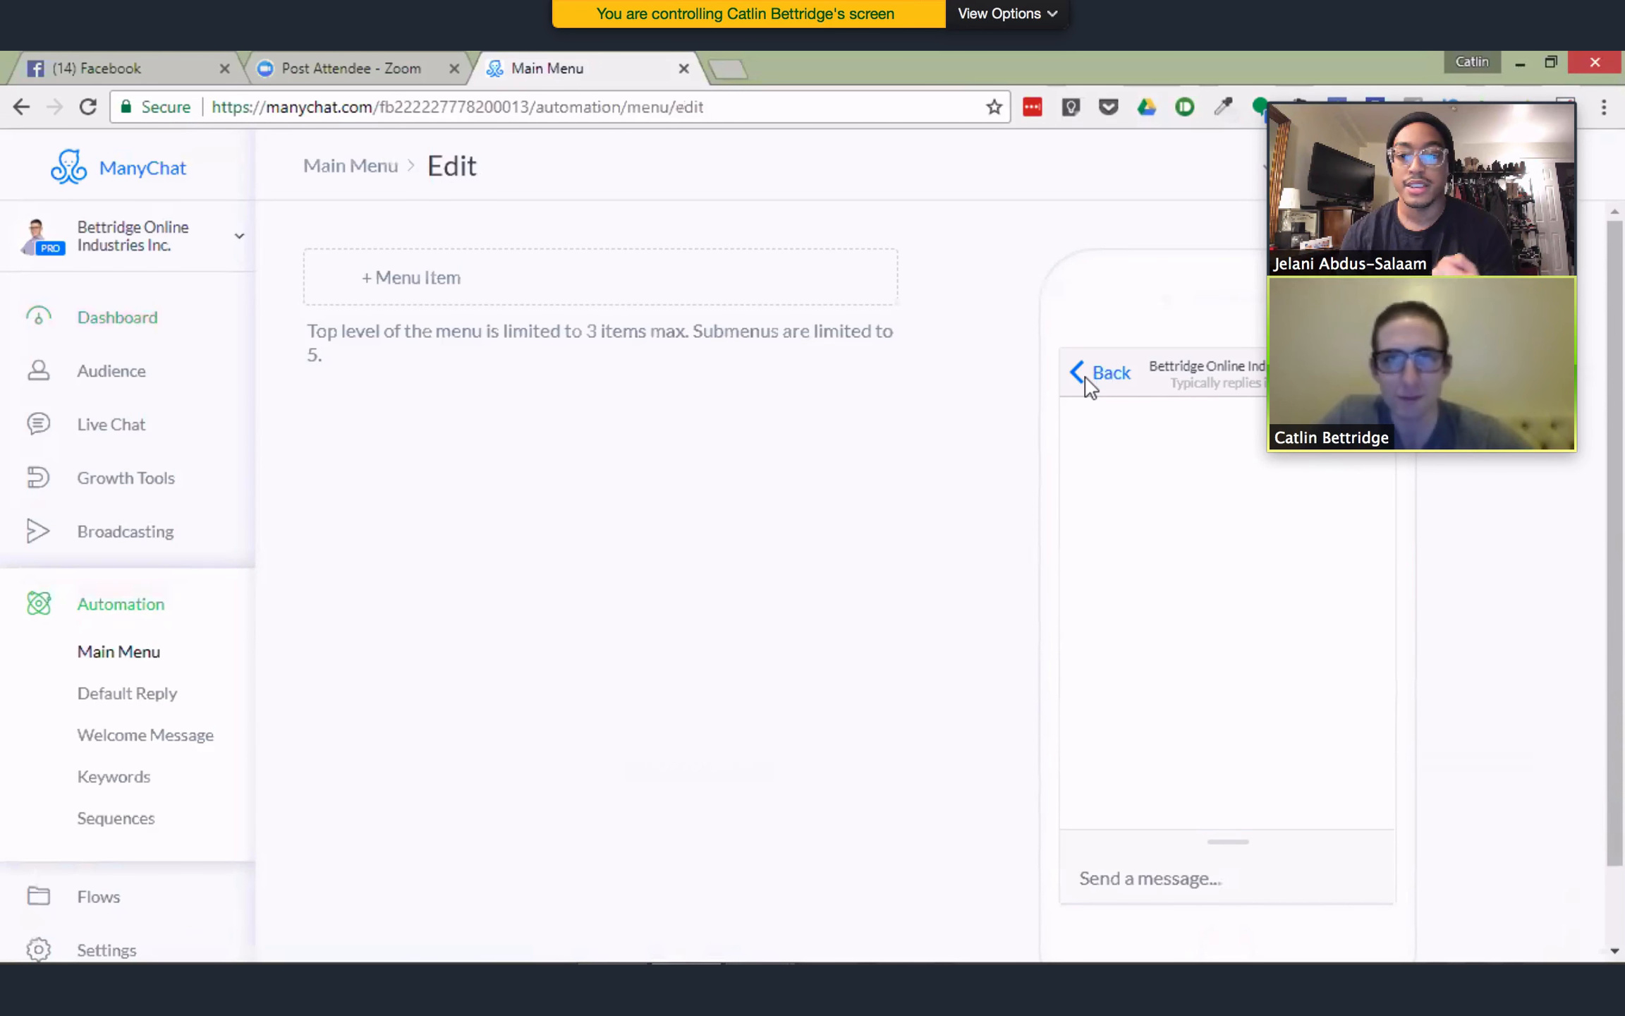
left_click(404, 297)
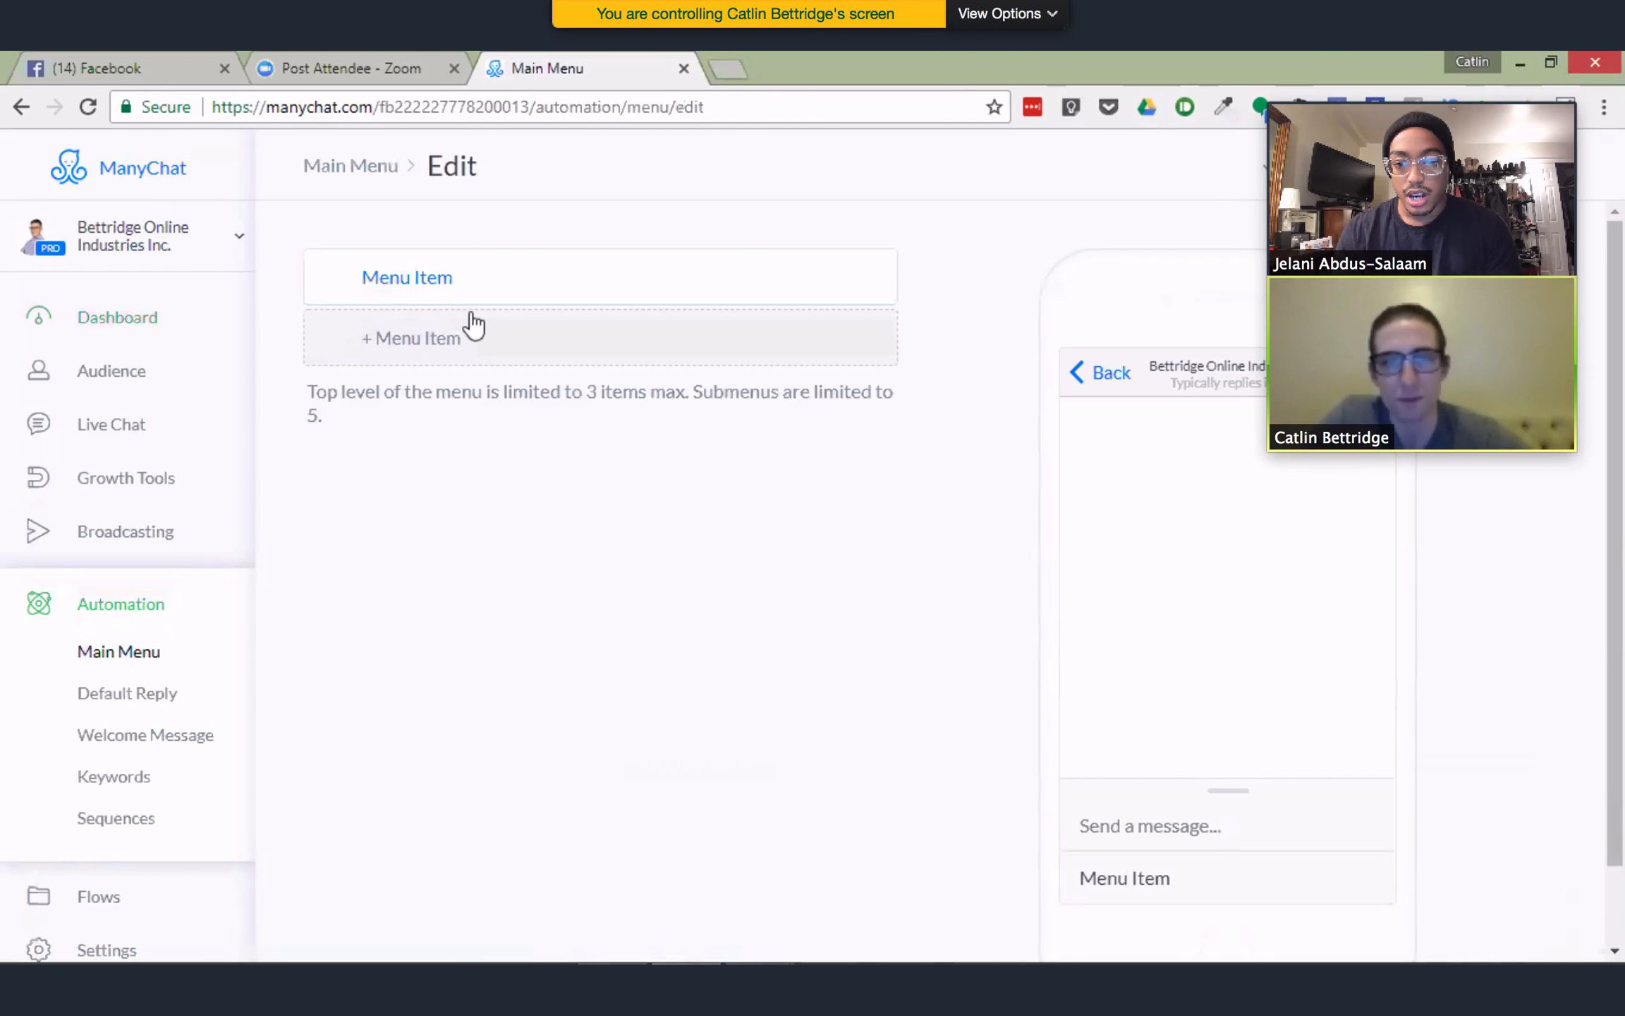
left_click(438, 277)
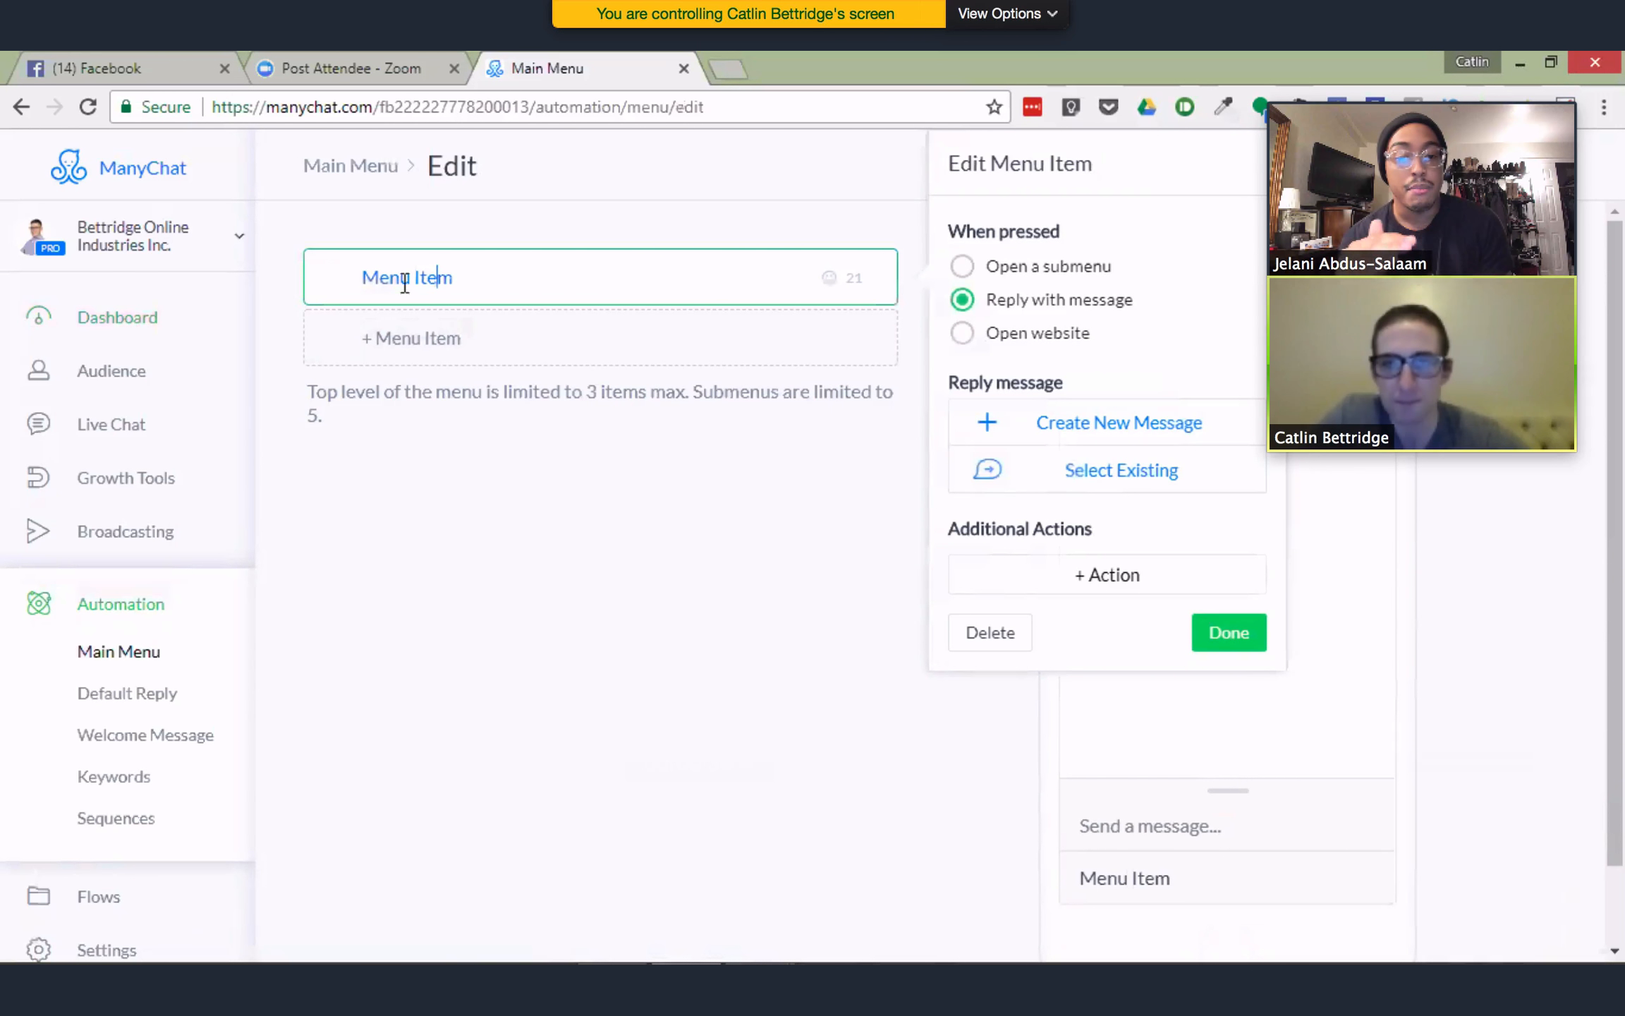
left_click_drag(452, 277, 320, 290)
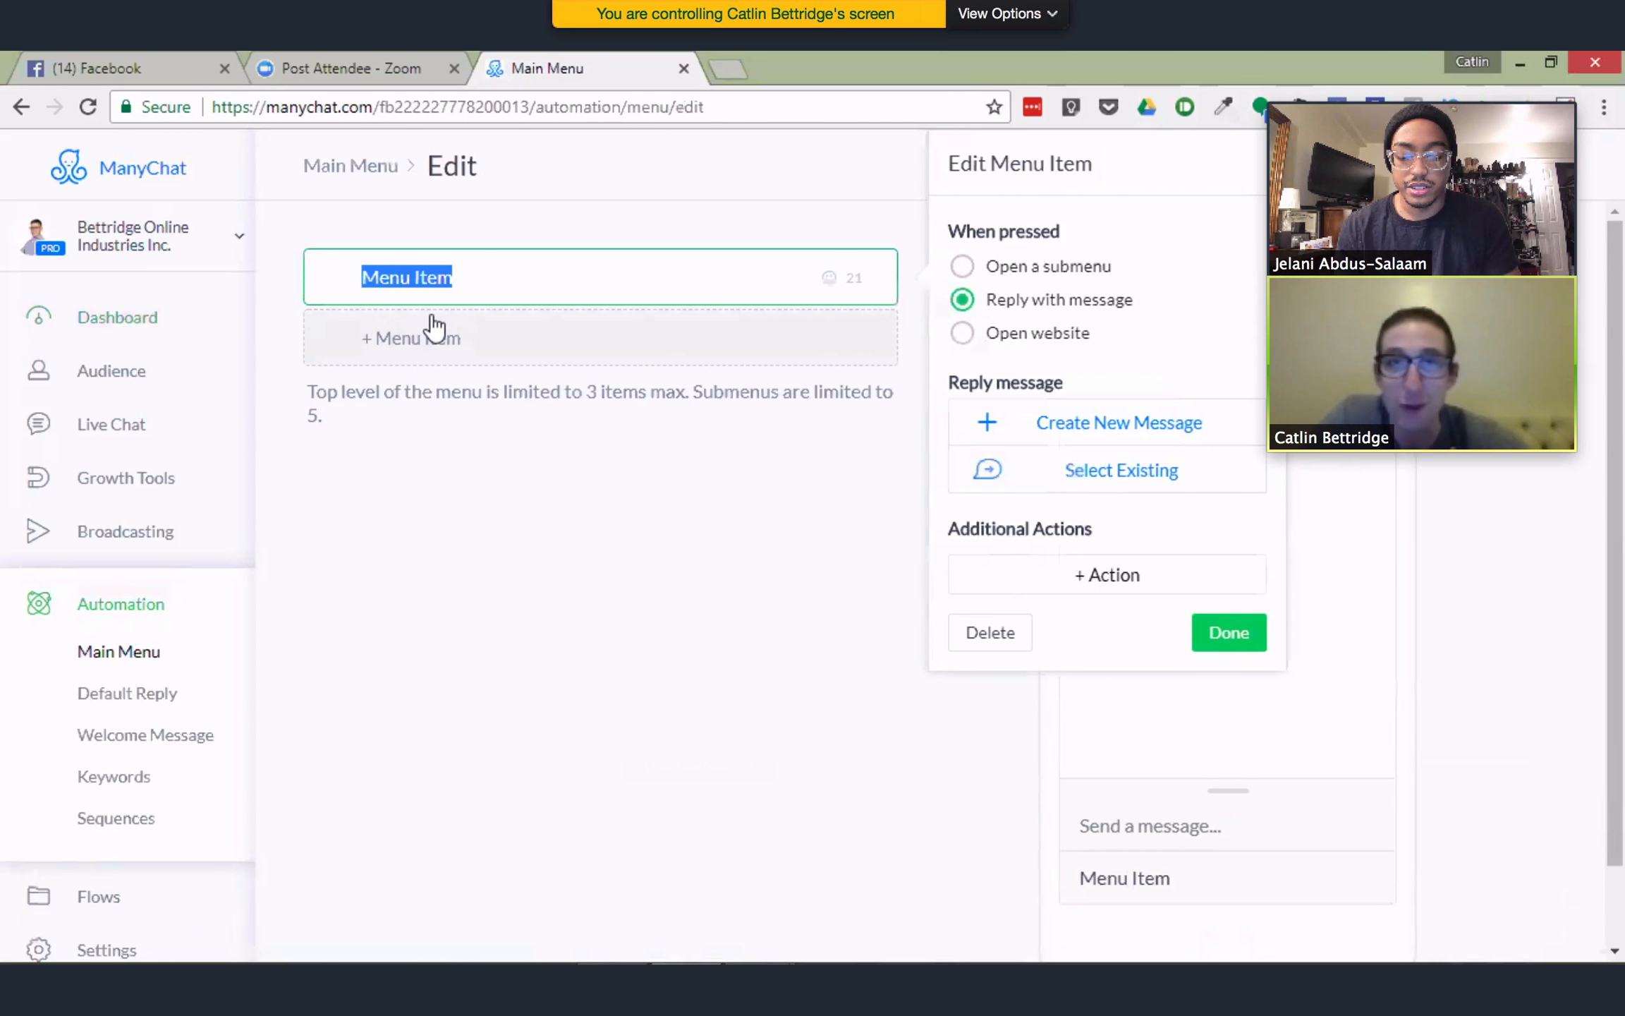
type("Learn abou")
key("BackSpace")
key("BackSpace")
key("BackSpace")
key("BackSpace")
key("BackSpace")
key("BackSpace")
key("BackSpace")
key("BackSpace")
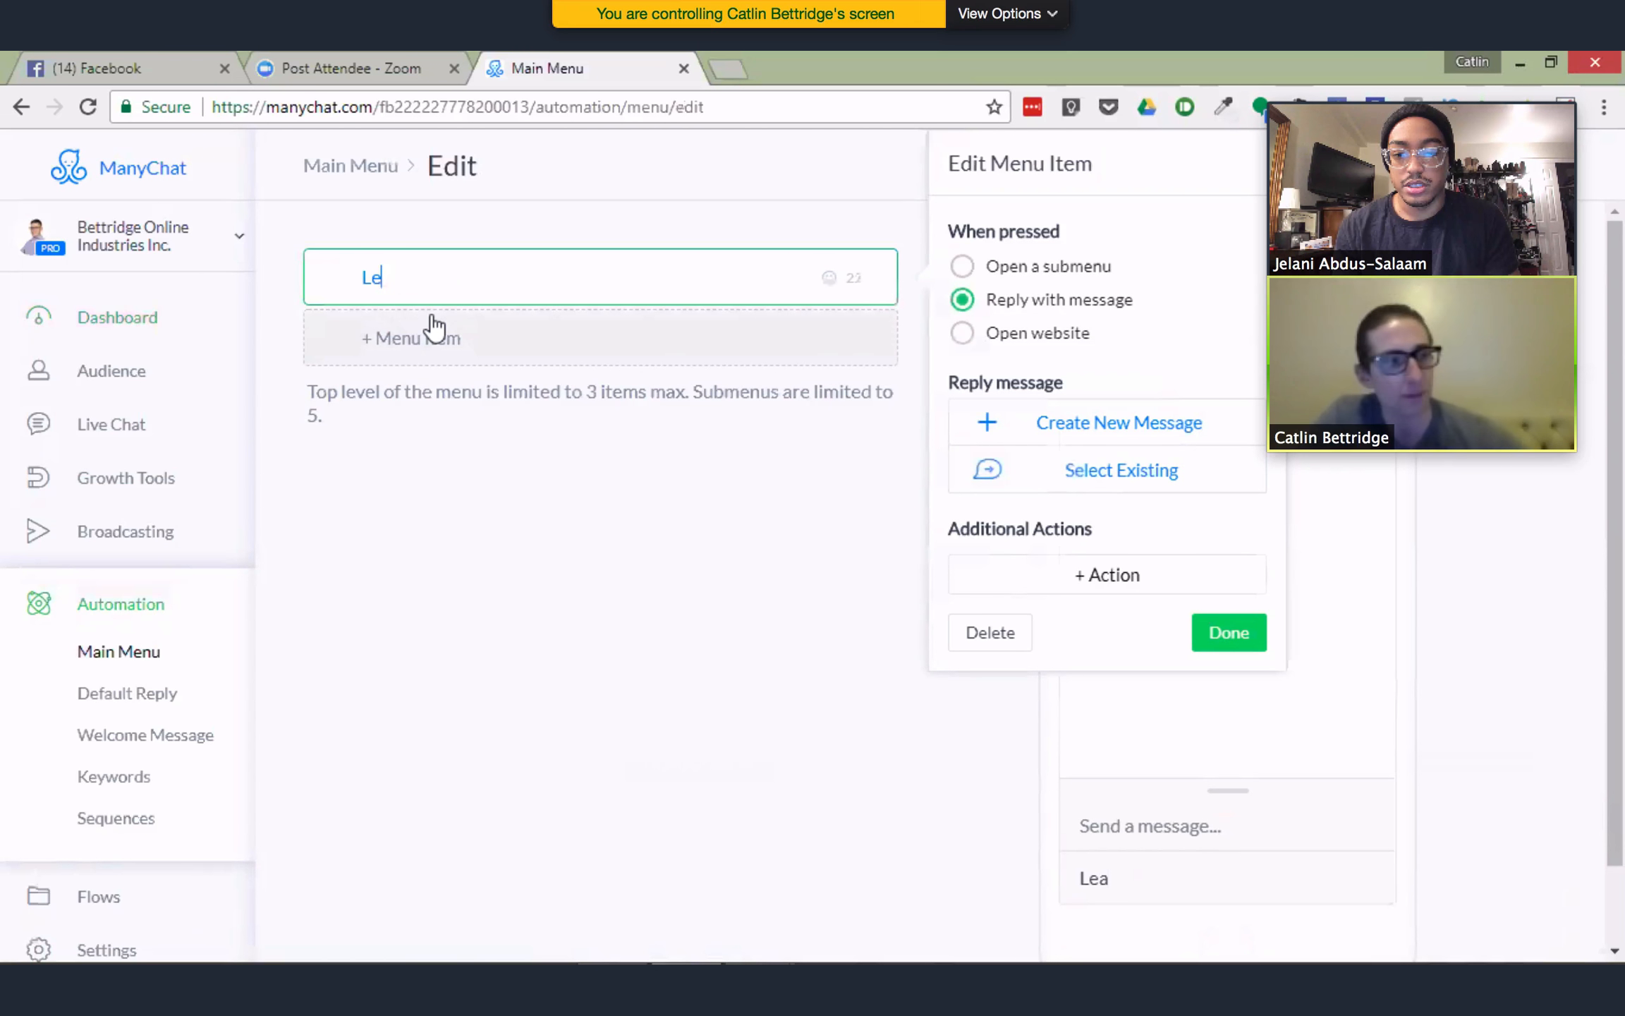
key("BackSpace")
key("BackSpace")
type("Wanna")
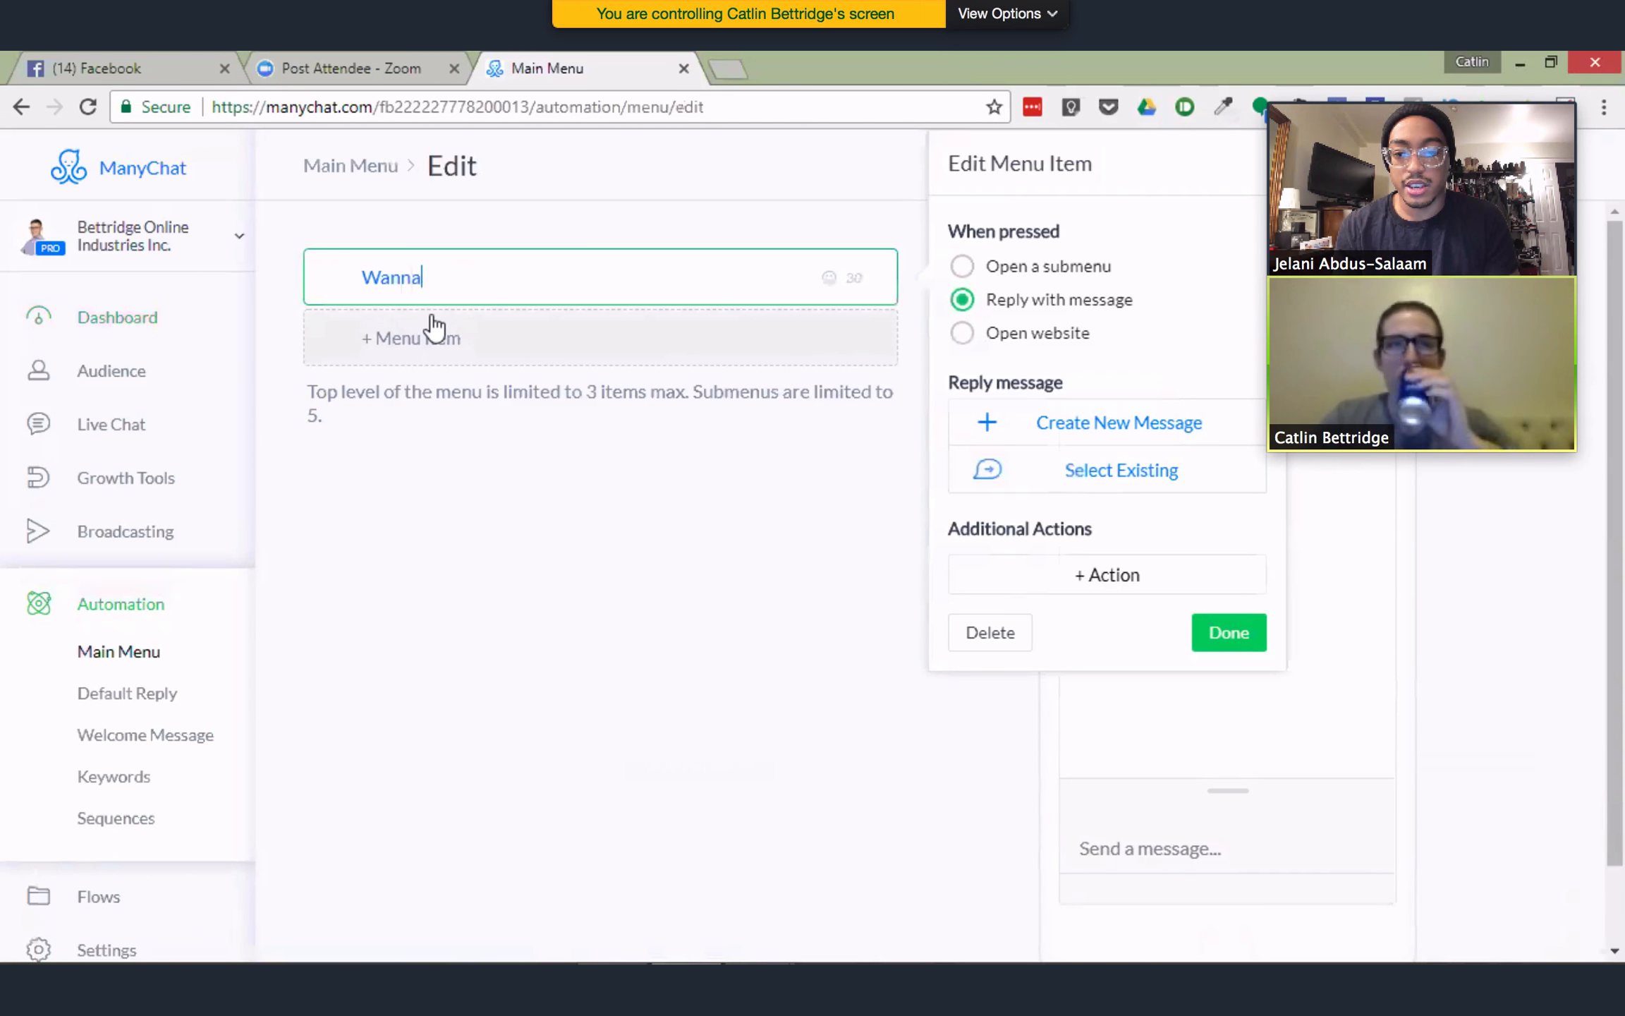
type(" learn ")
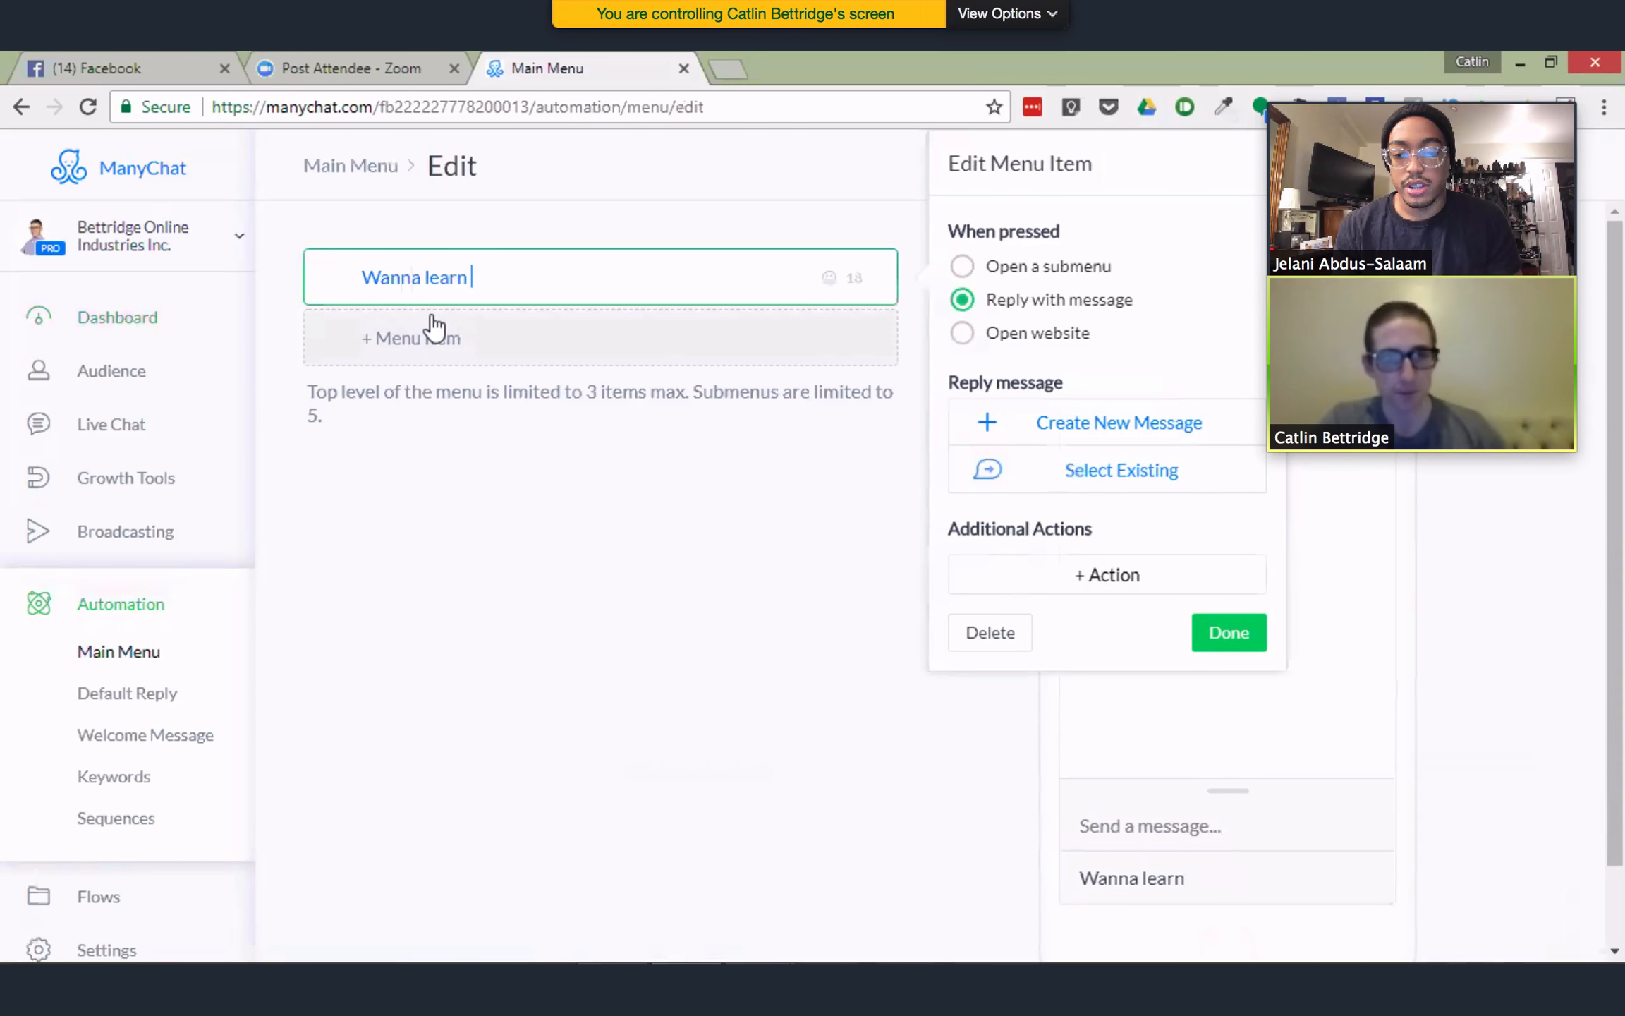
type("about ")
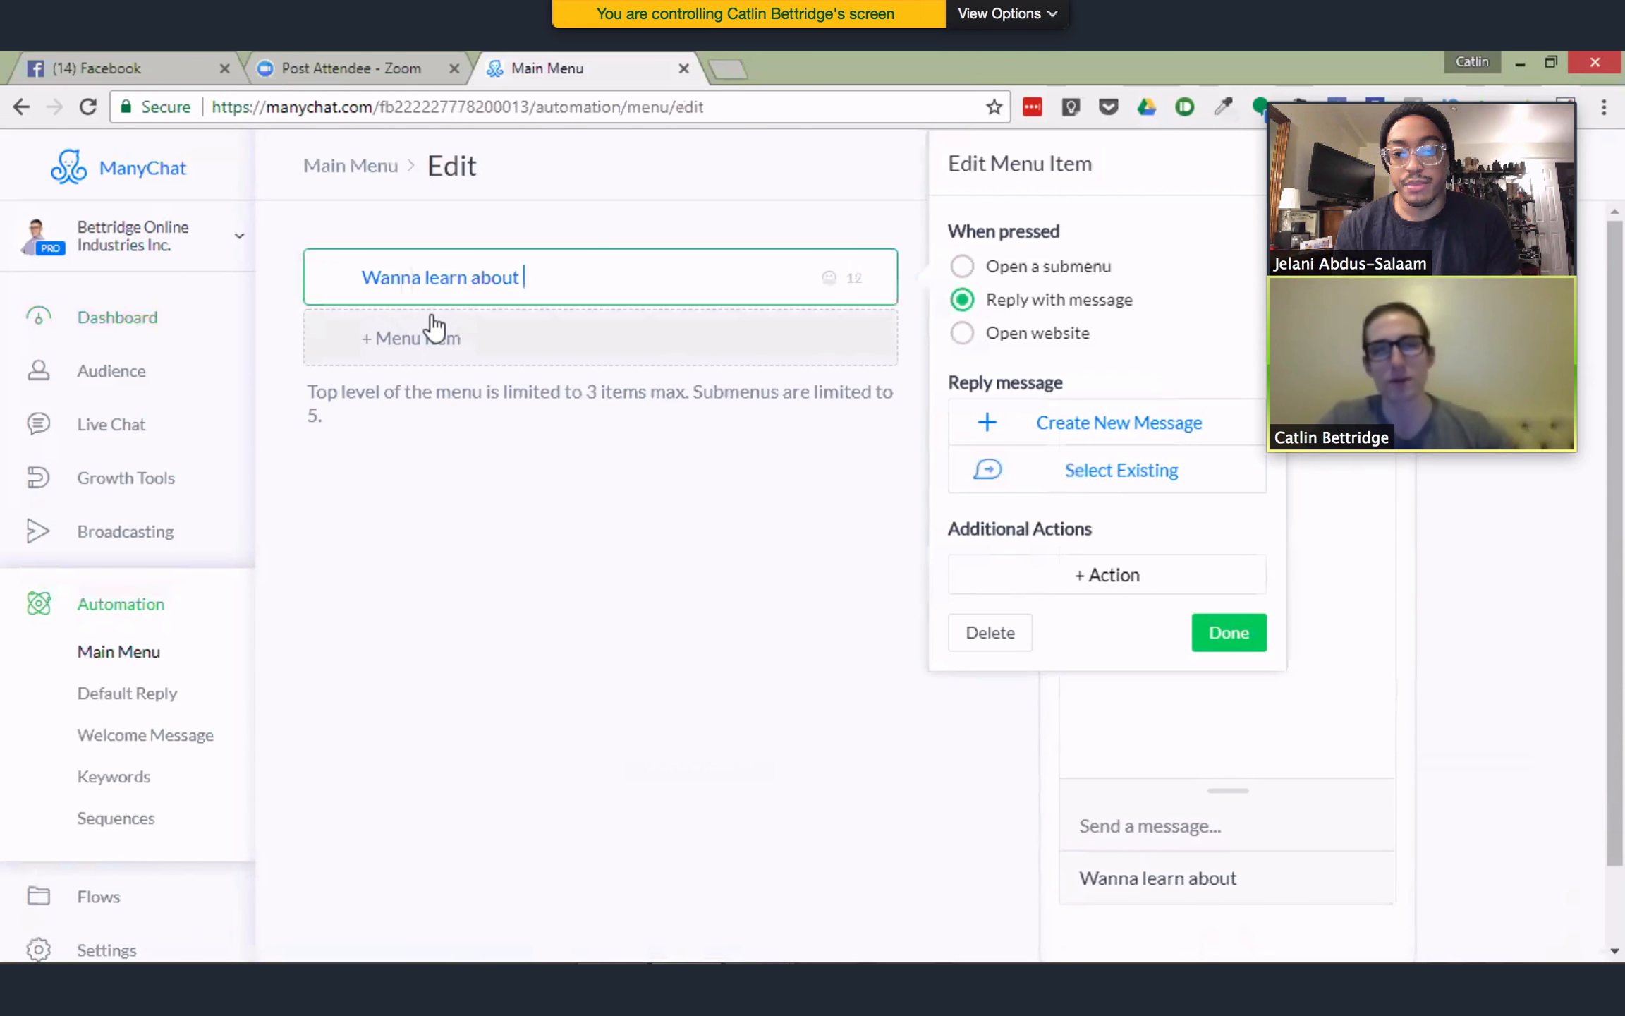
type("affiliate")
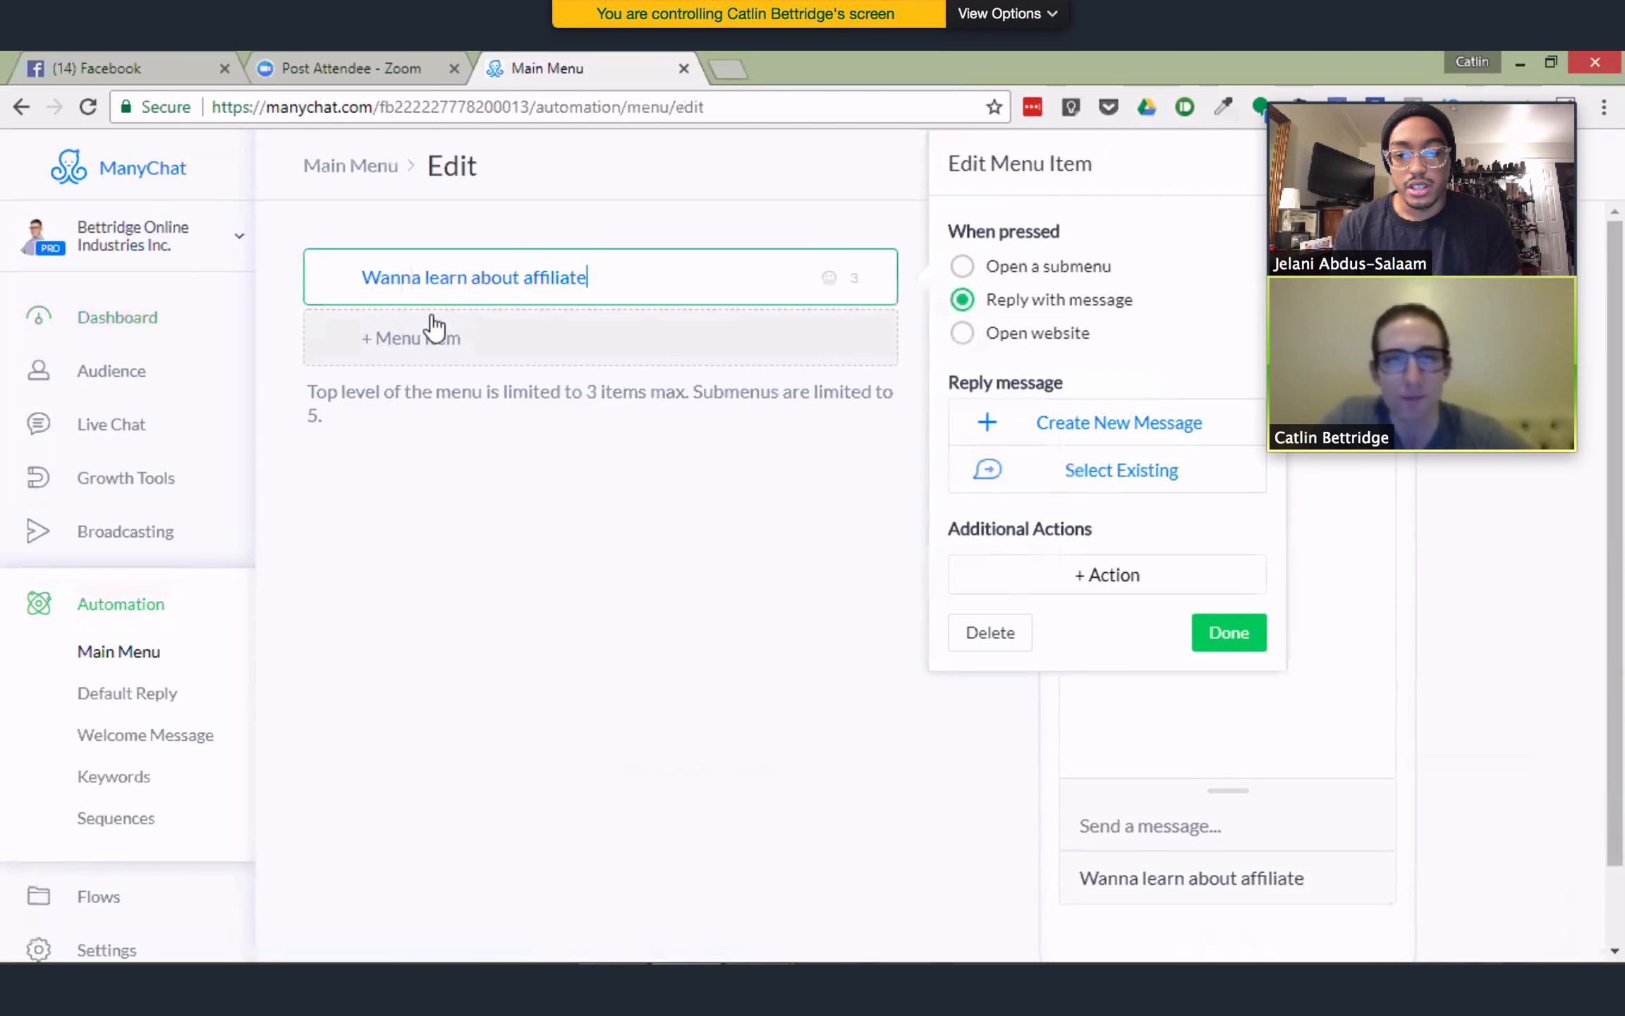
key("BackSpace")
key("BackSpace")
key("BackSpace")
key("BackSpace")
key("BackSpace")
key("BackSpace")
key("BackSpace")
key("BackSpace")
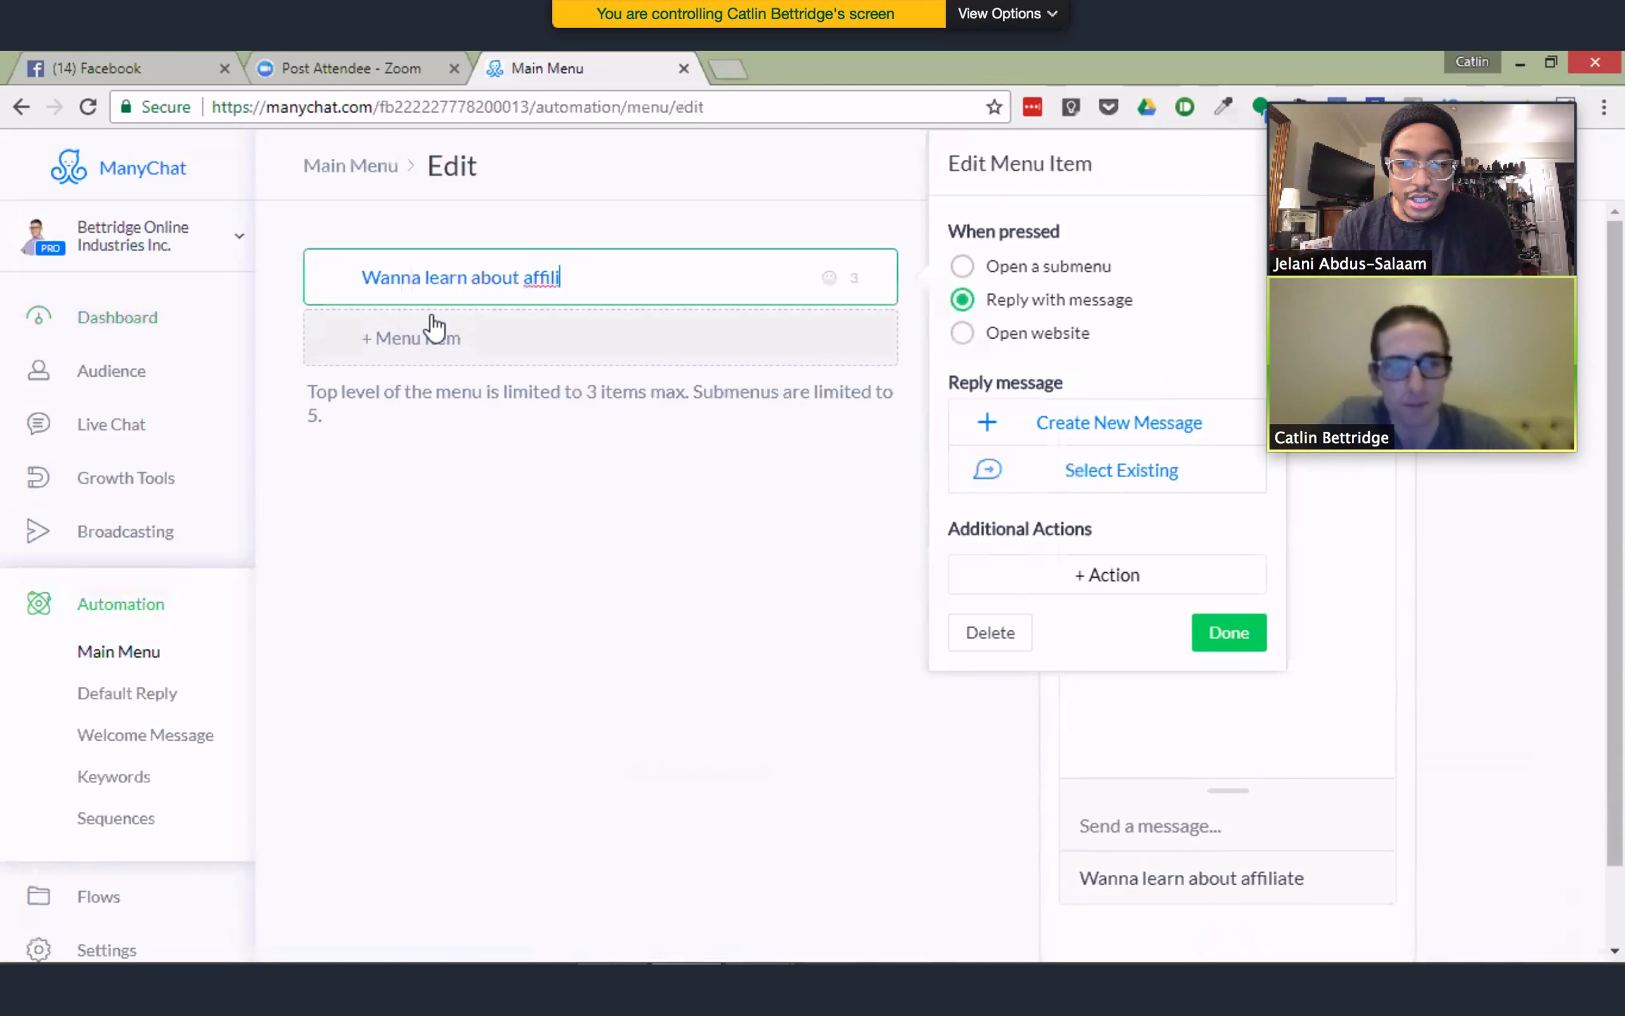
key("BackSpace")
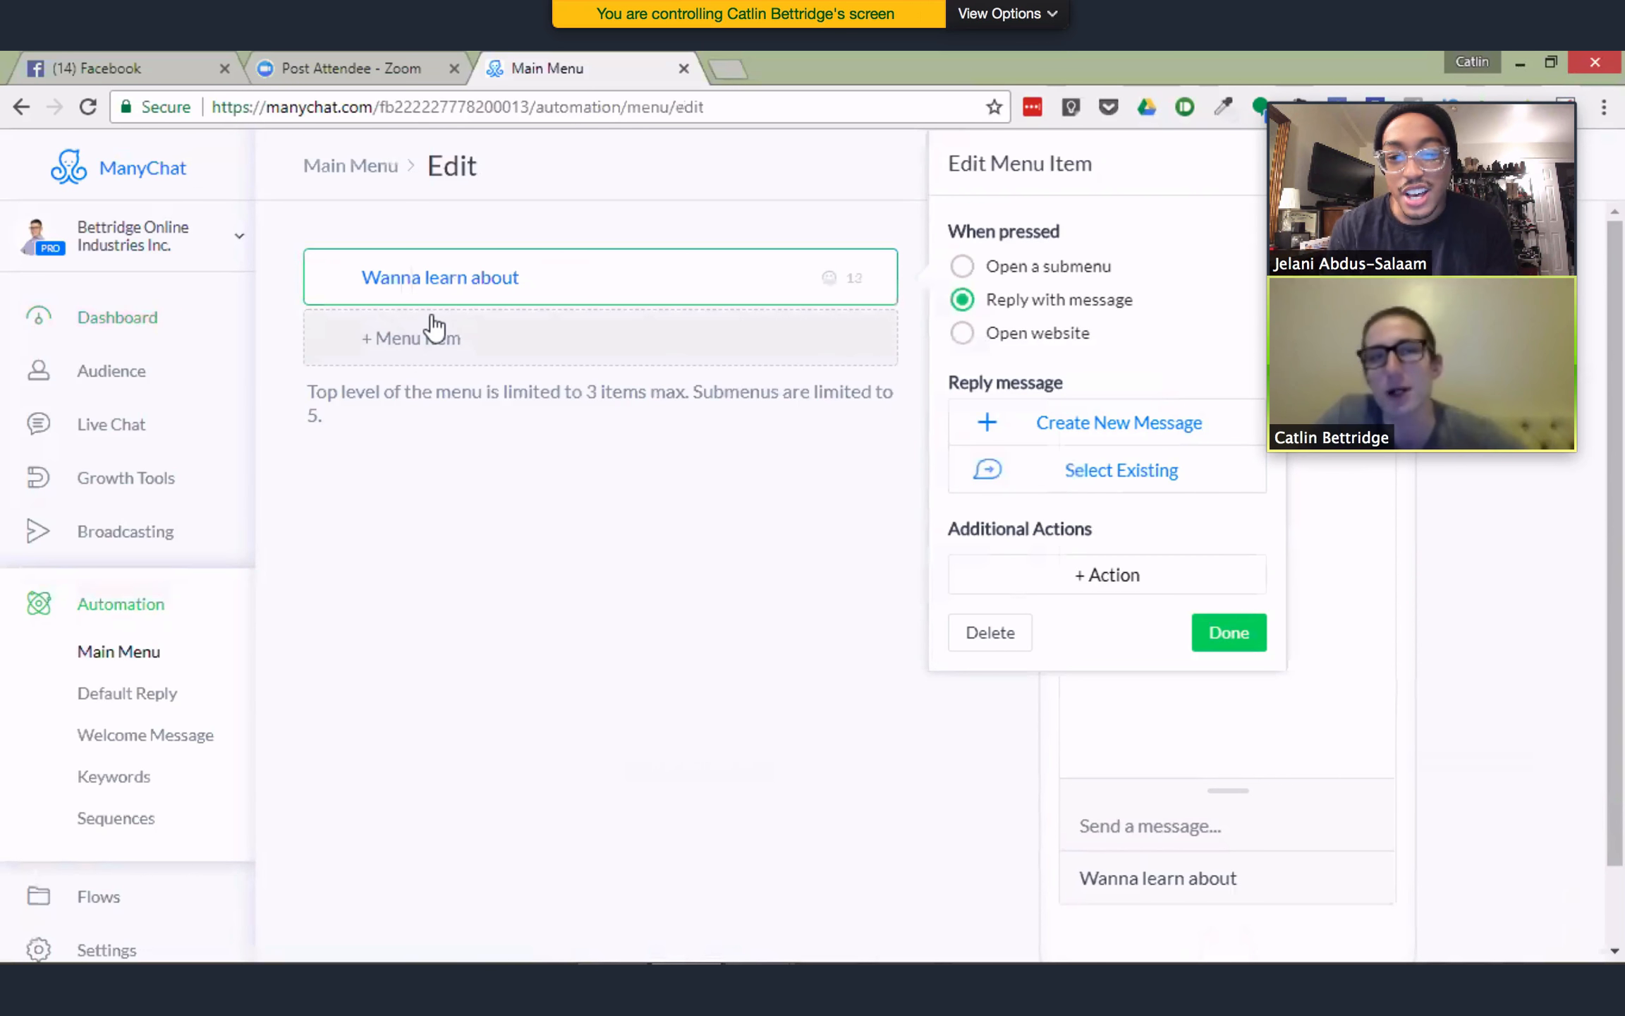
Replace the menu item's label with "Affiliate Marketing"
left_click_drag(522, 278, 337, 288)
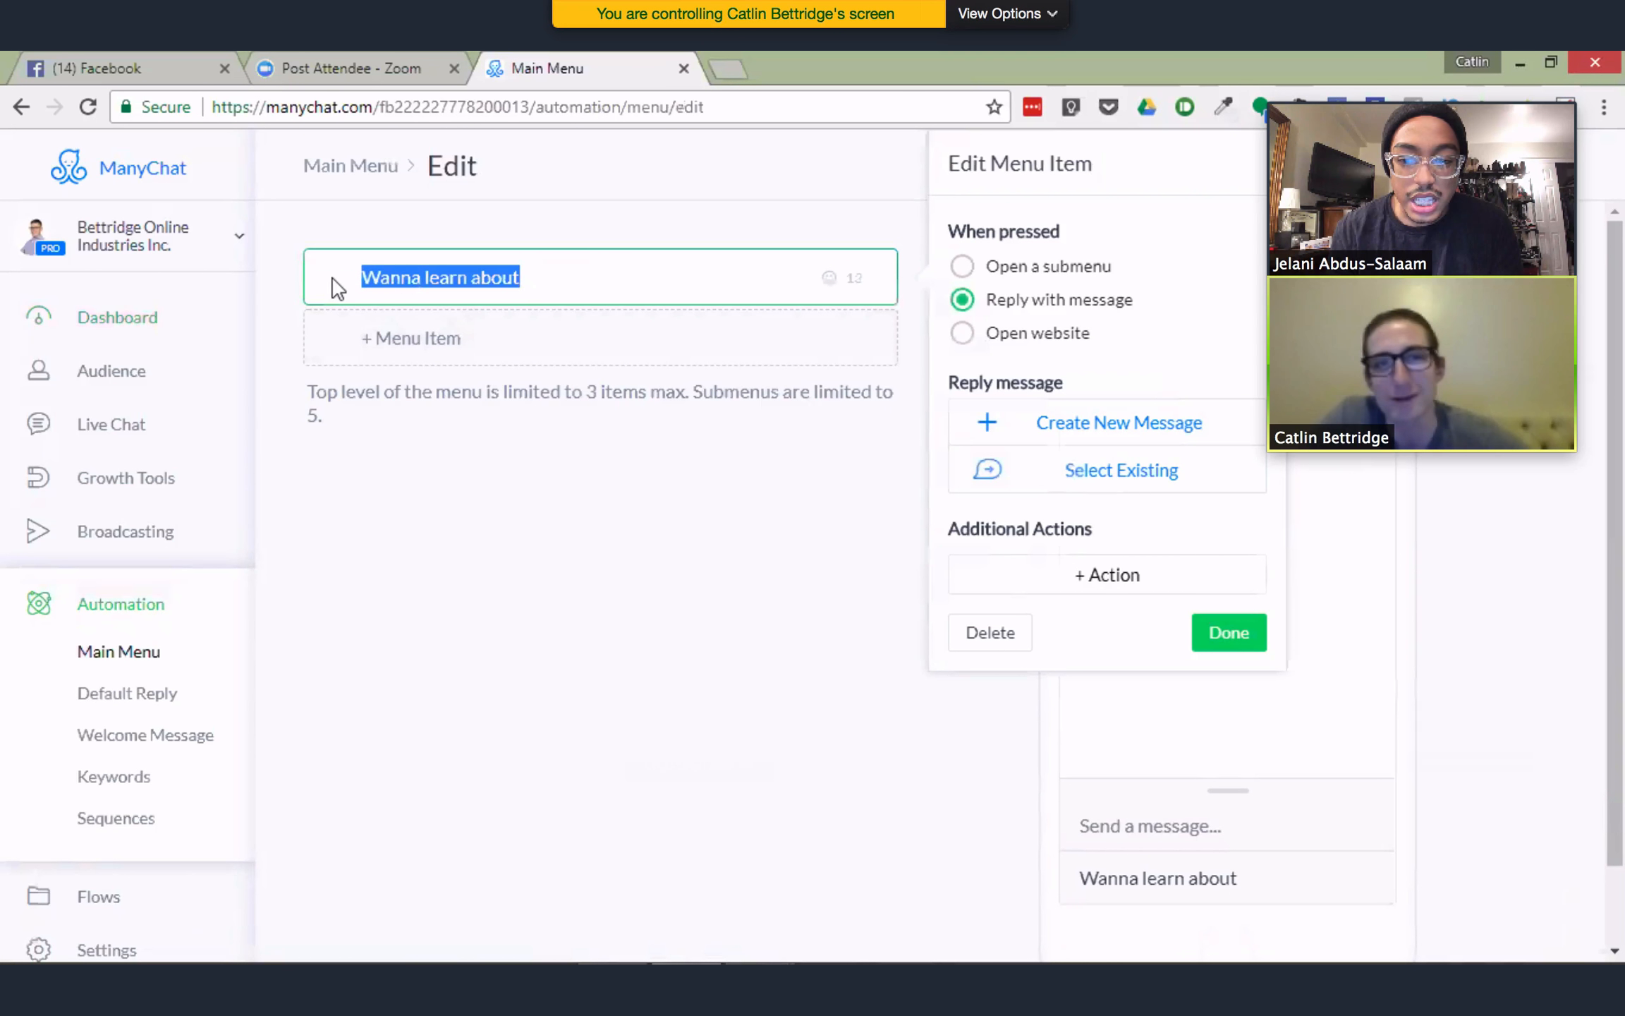
type("Affiliate")
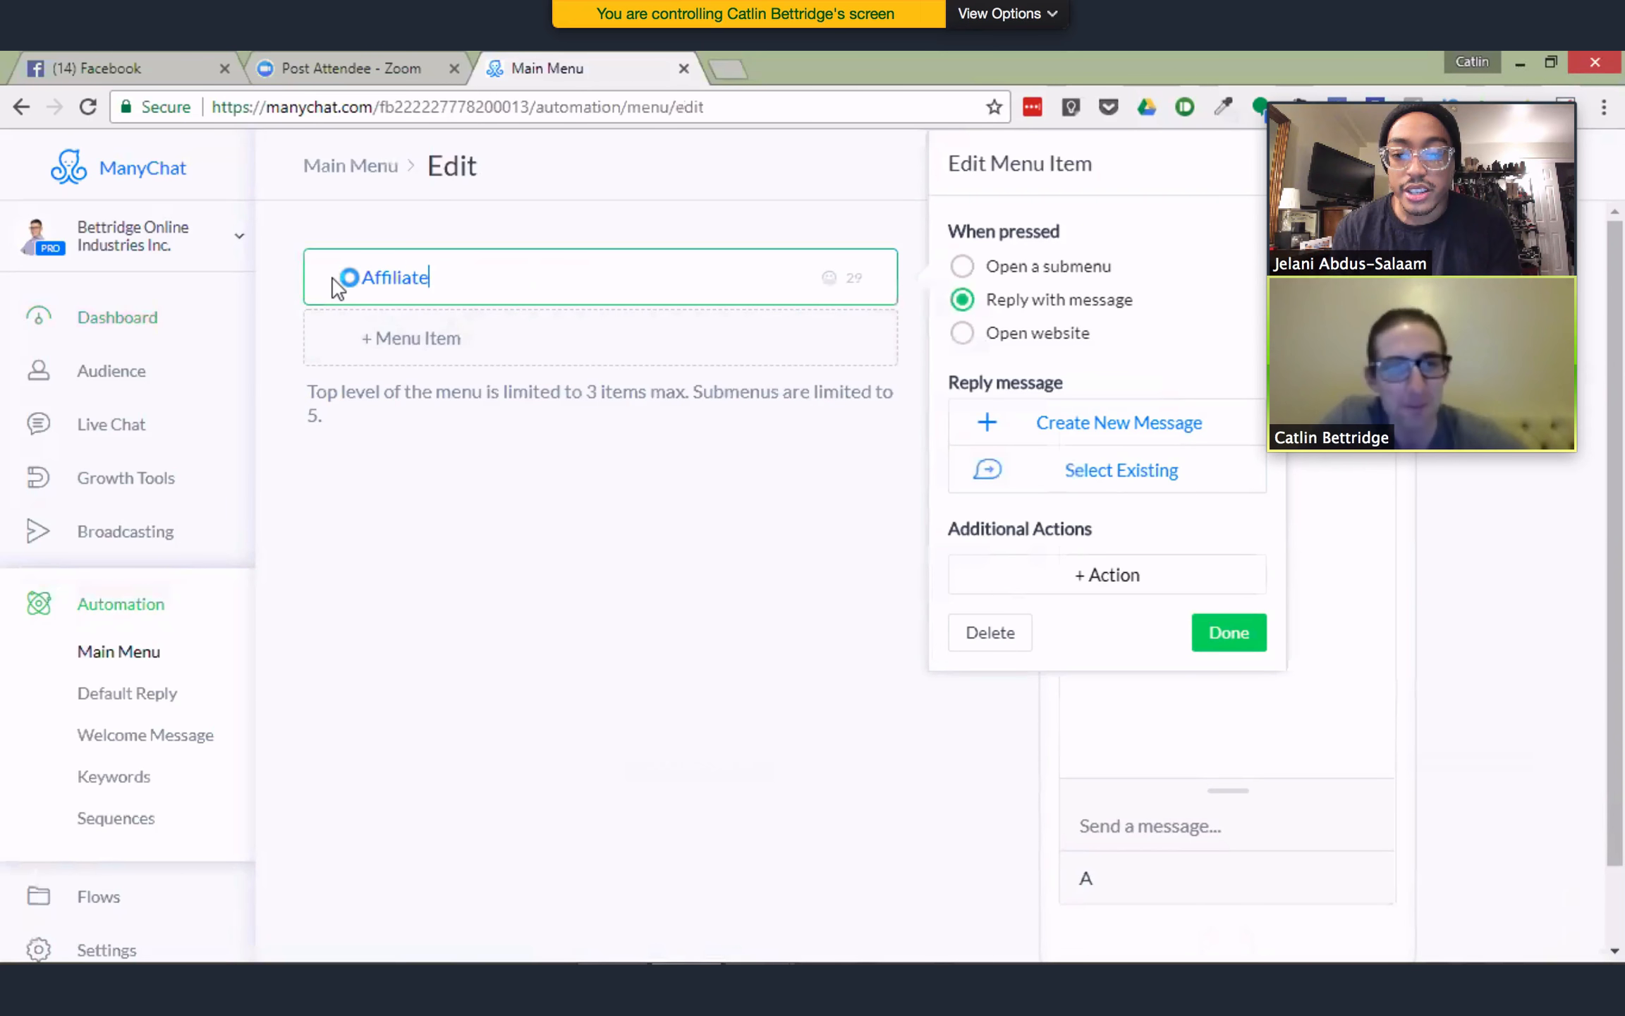
type(" Marketing")
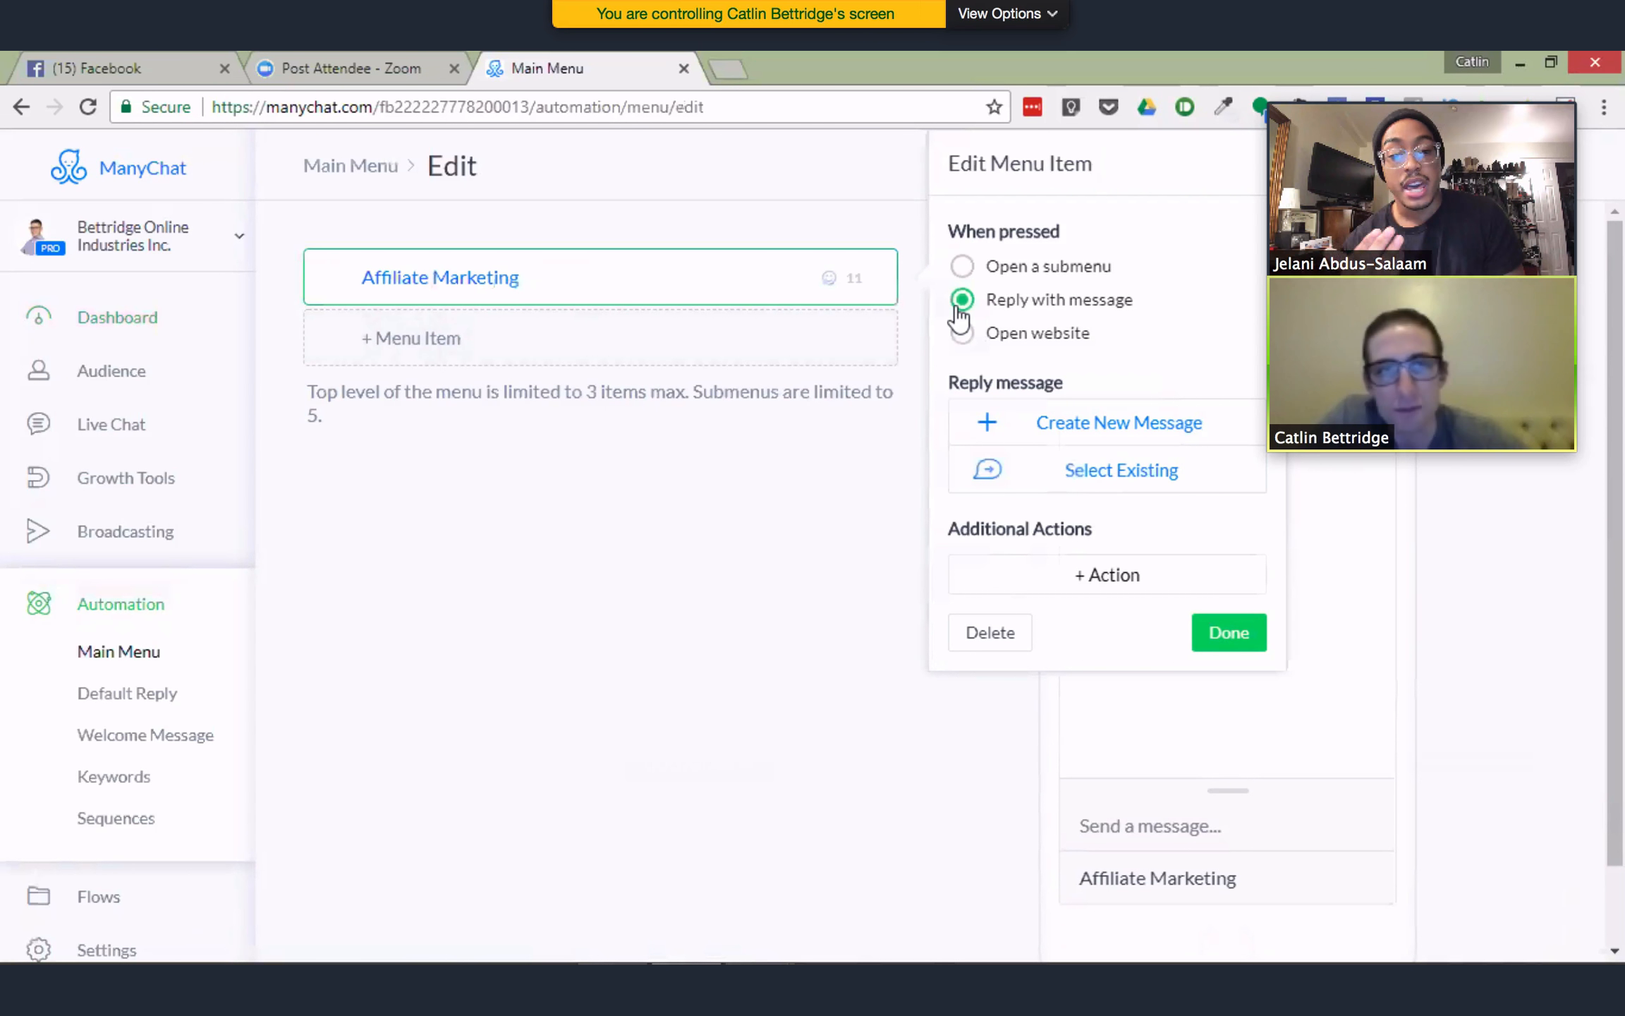
Give the Affiliate Marketing menu item an Add Tag action with the new tag "clicked_affiliate-marketing-button" and finish editing the item
left_click(1072, 580)
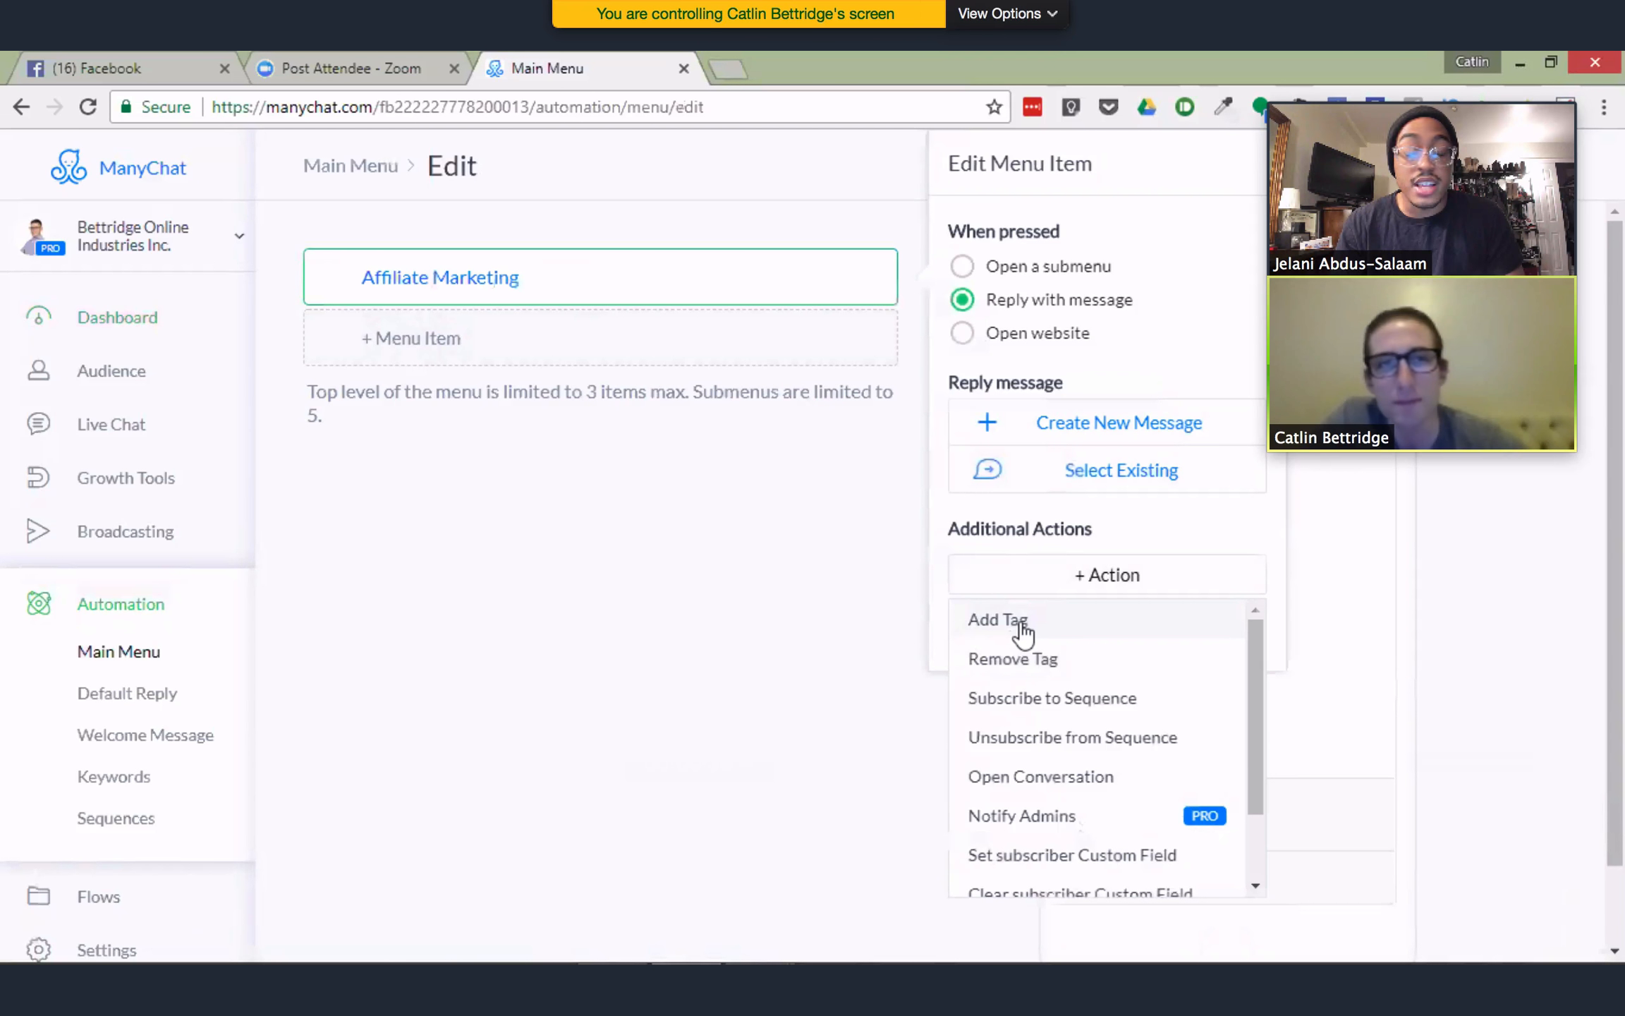
left_click(1021, 622)
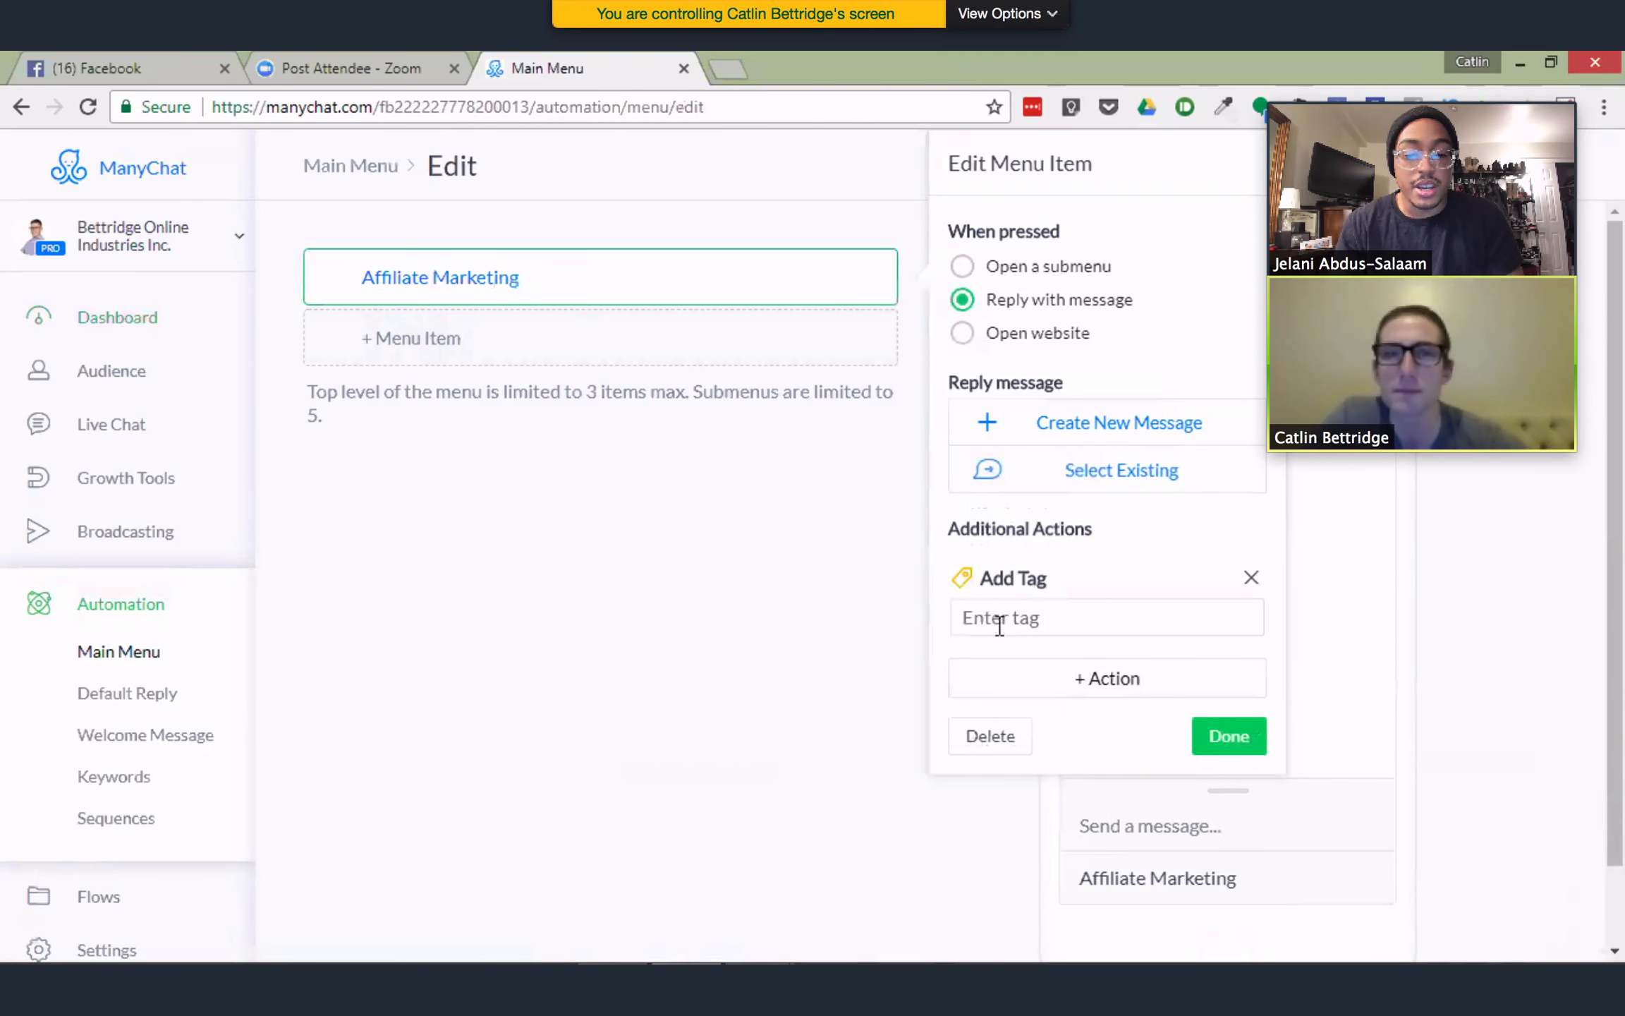
left_click(998, 621)
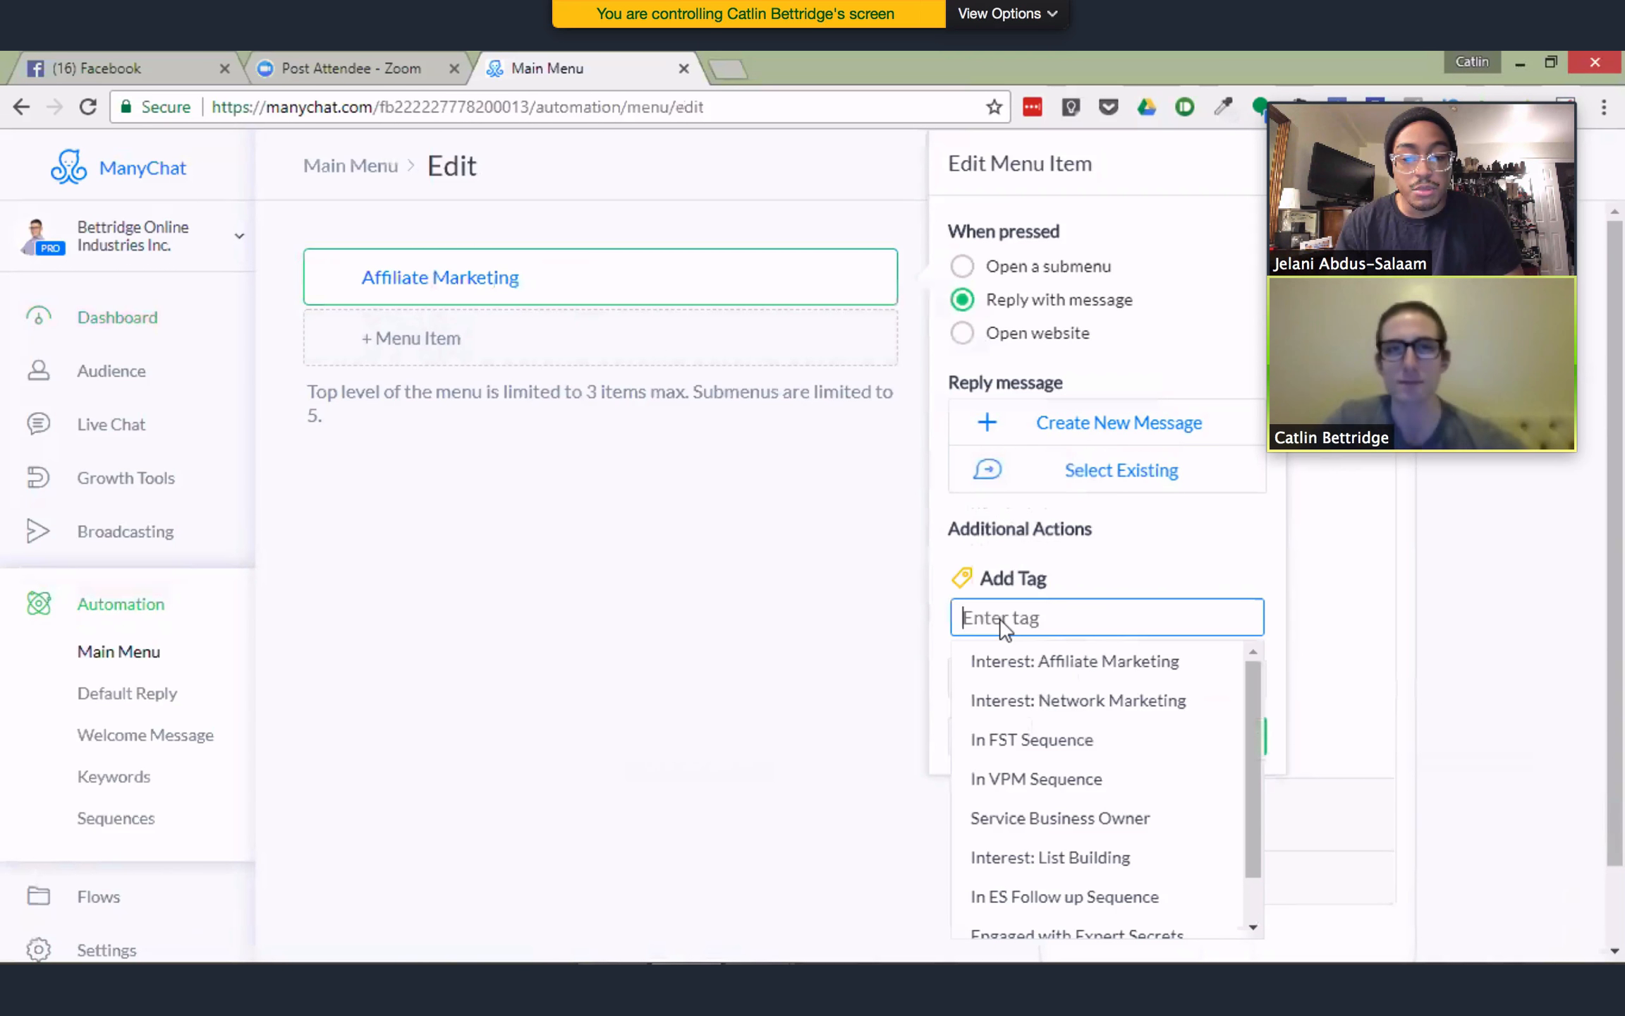
type("cli")
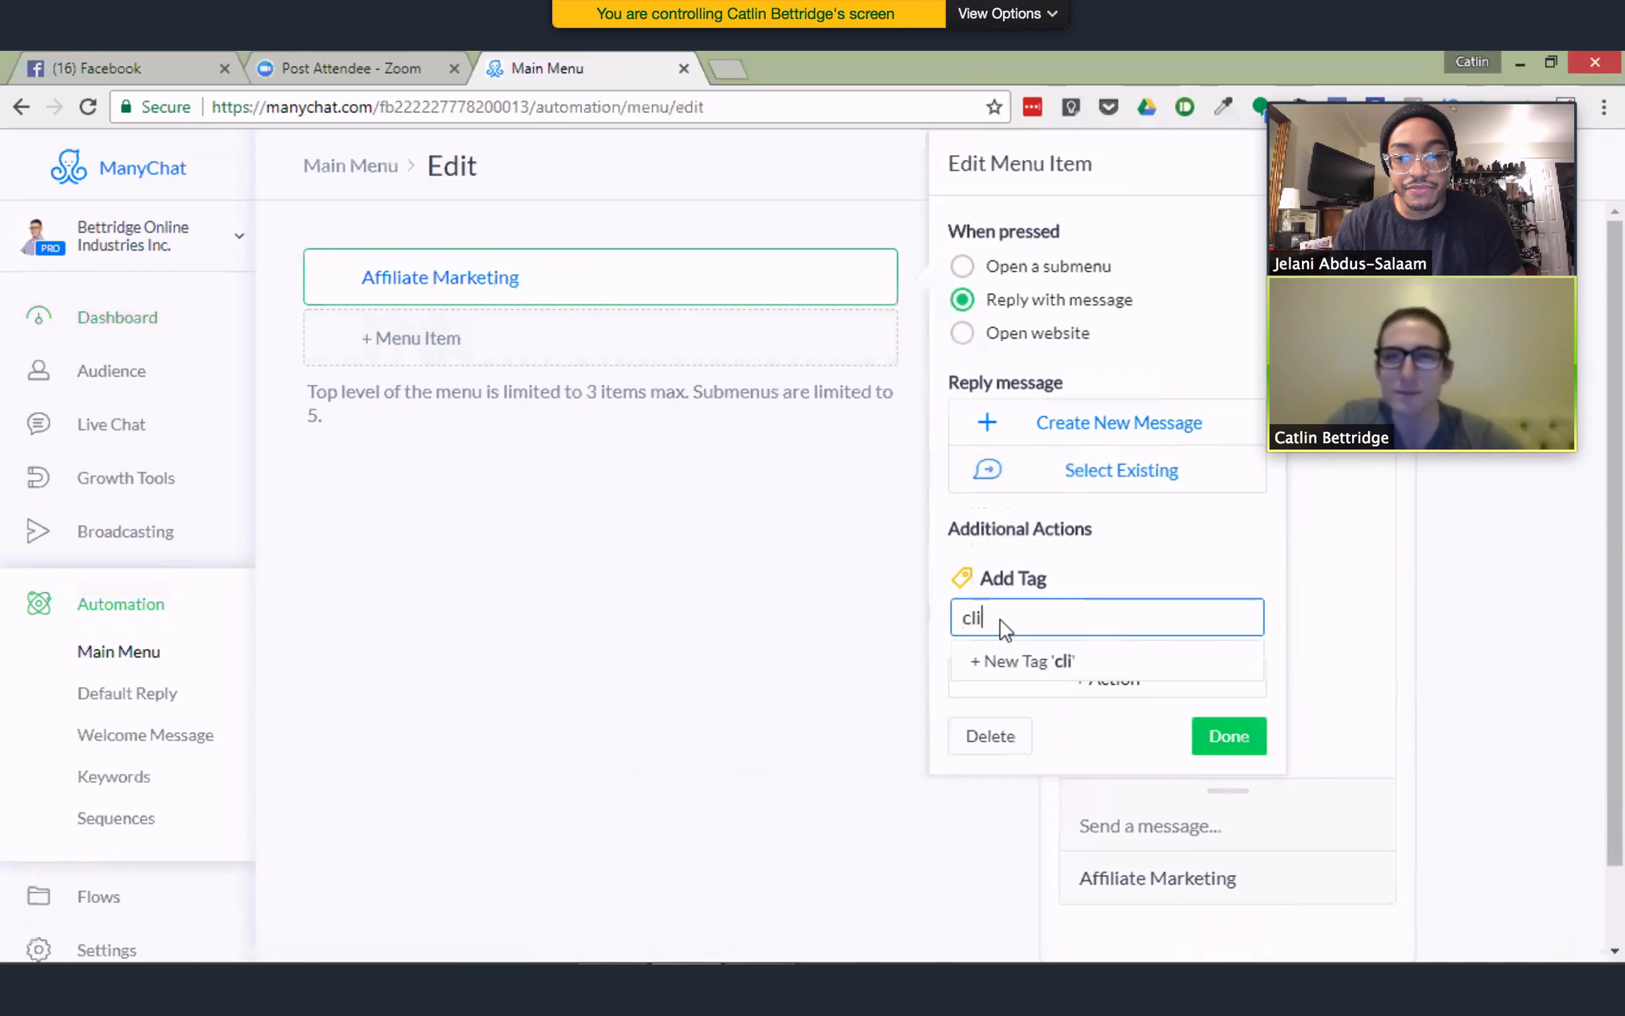
type("cked_")
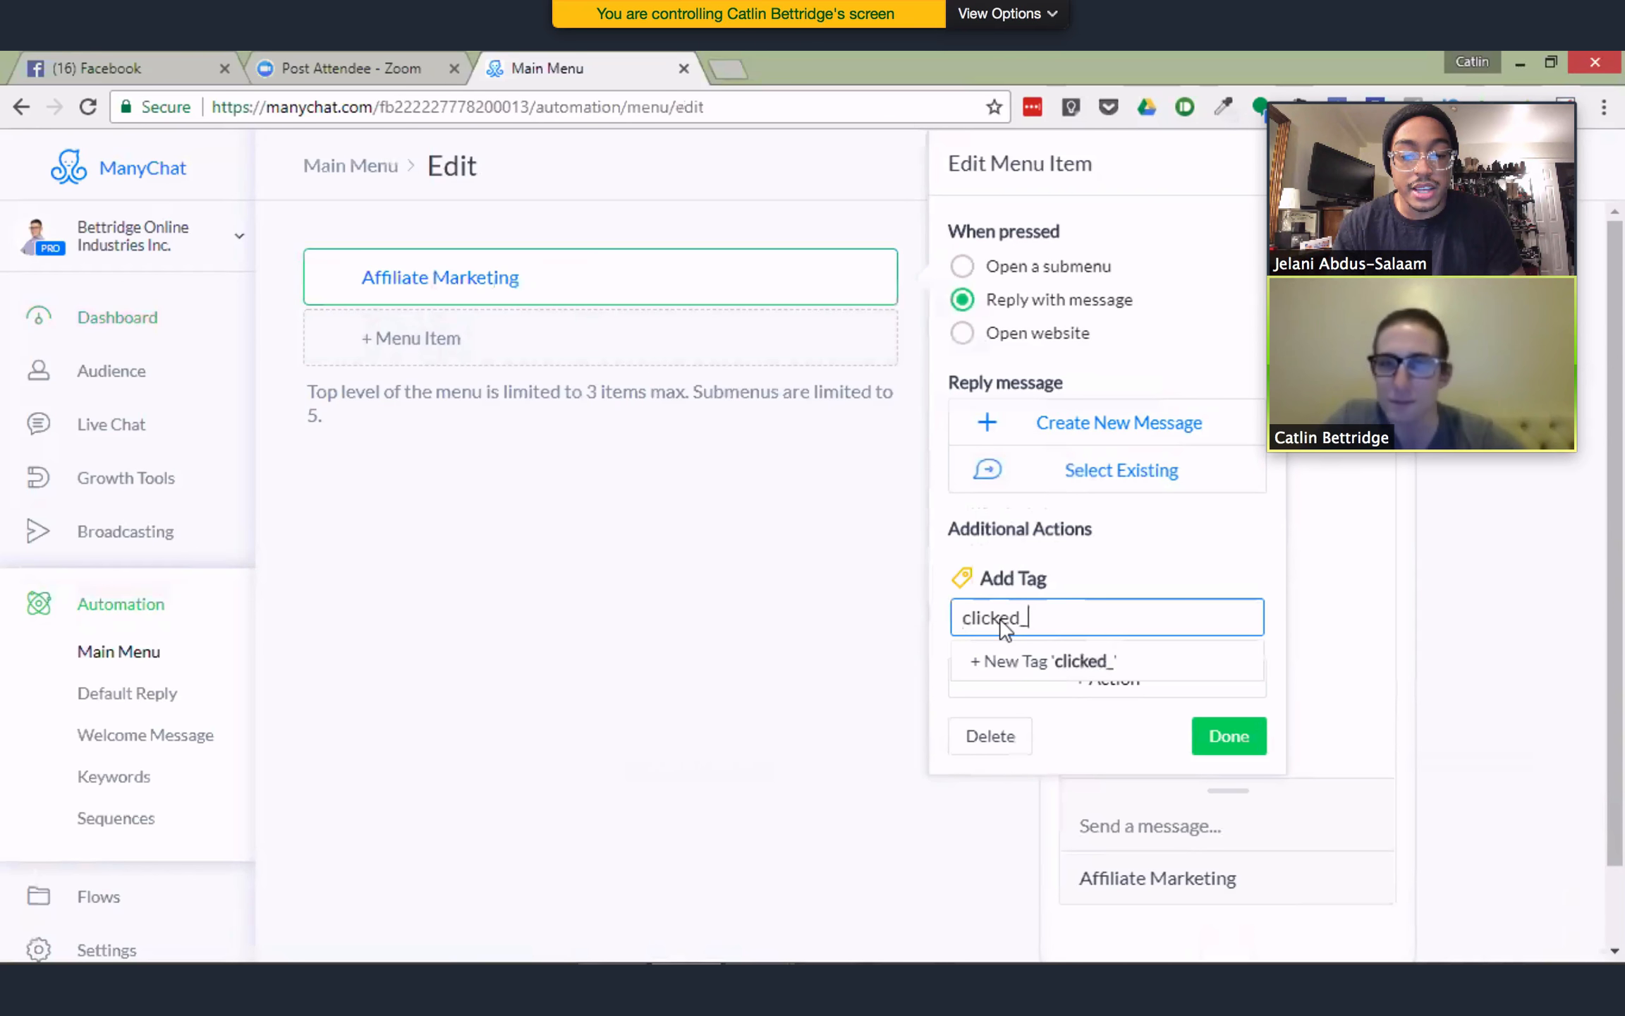
type("affil")
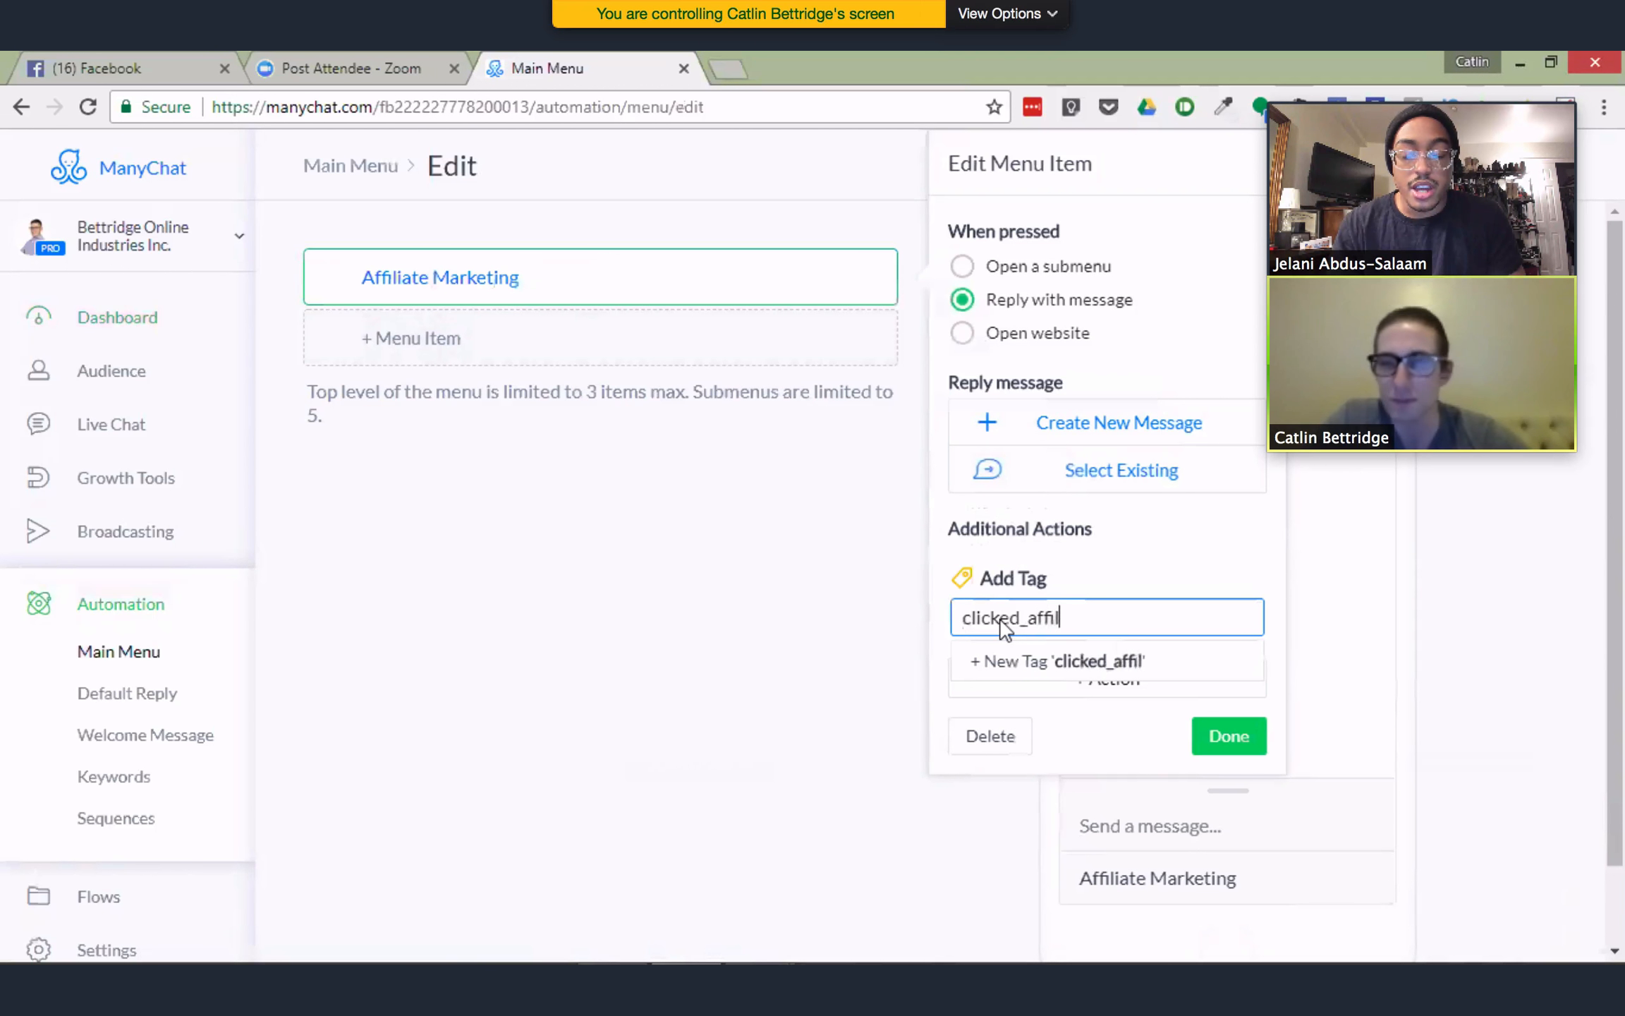
type("iate-marketing")
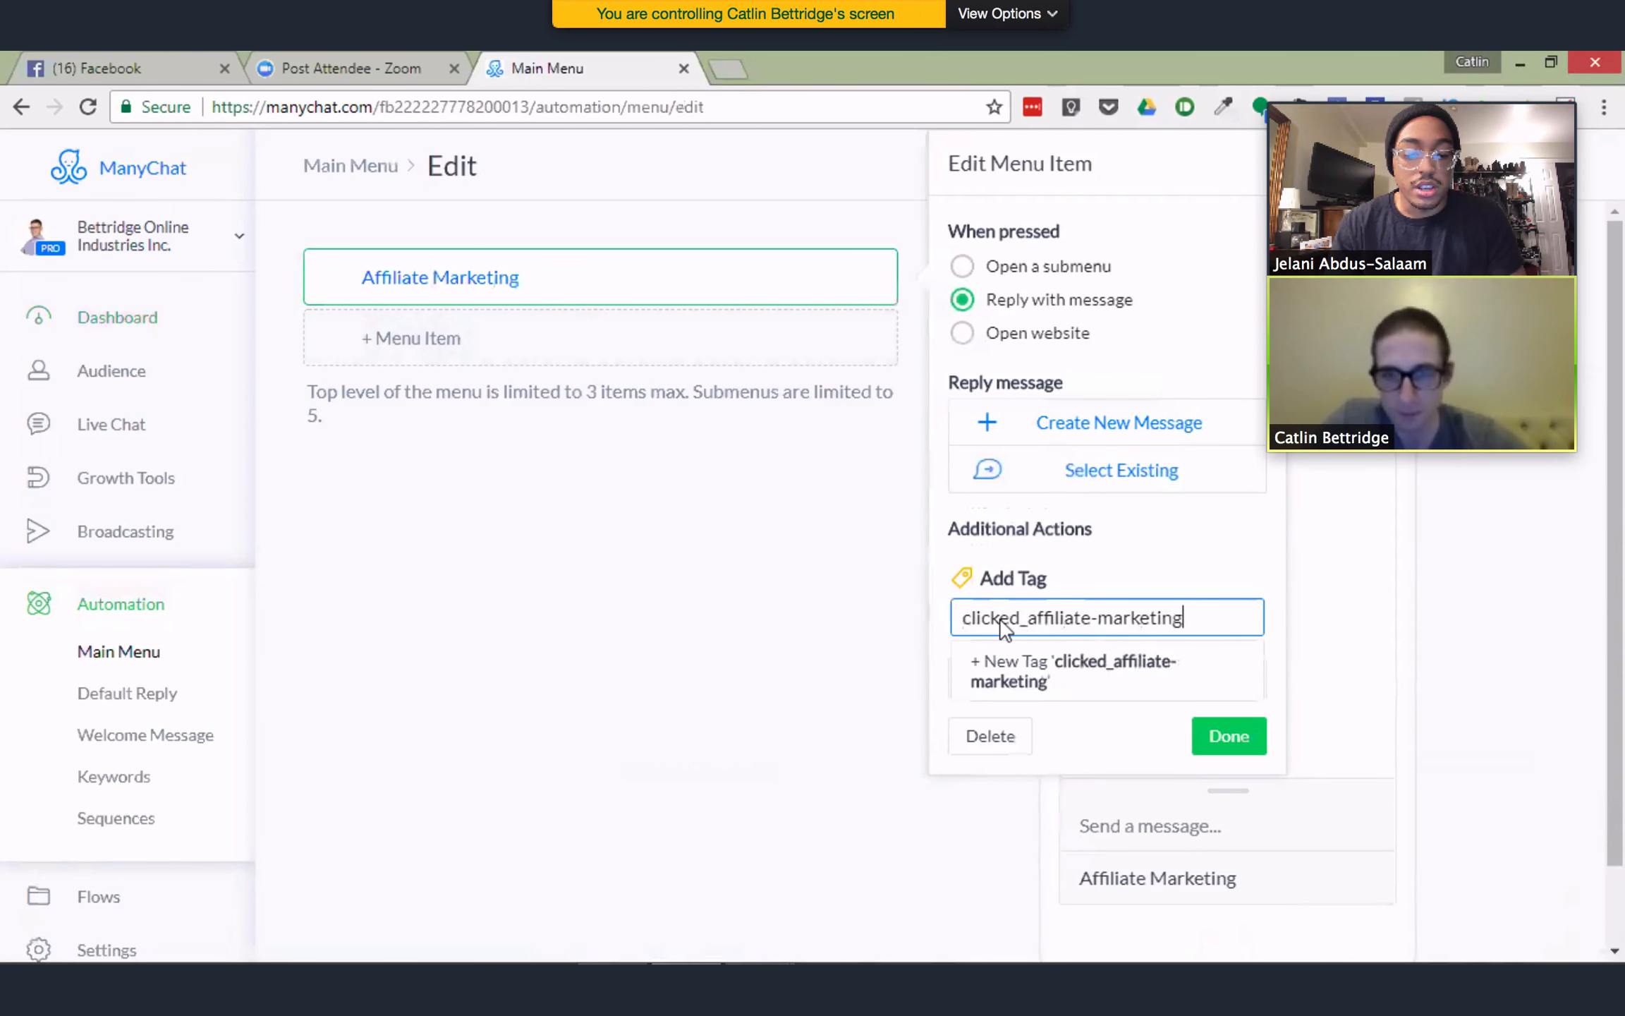
type("-button")
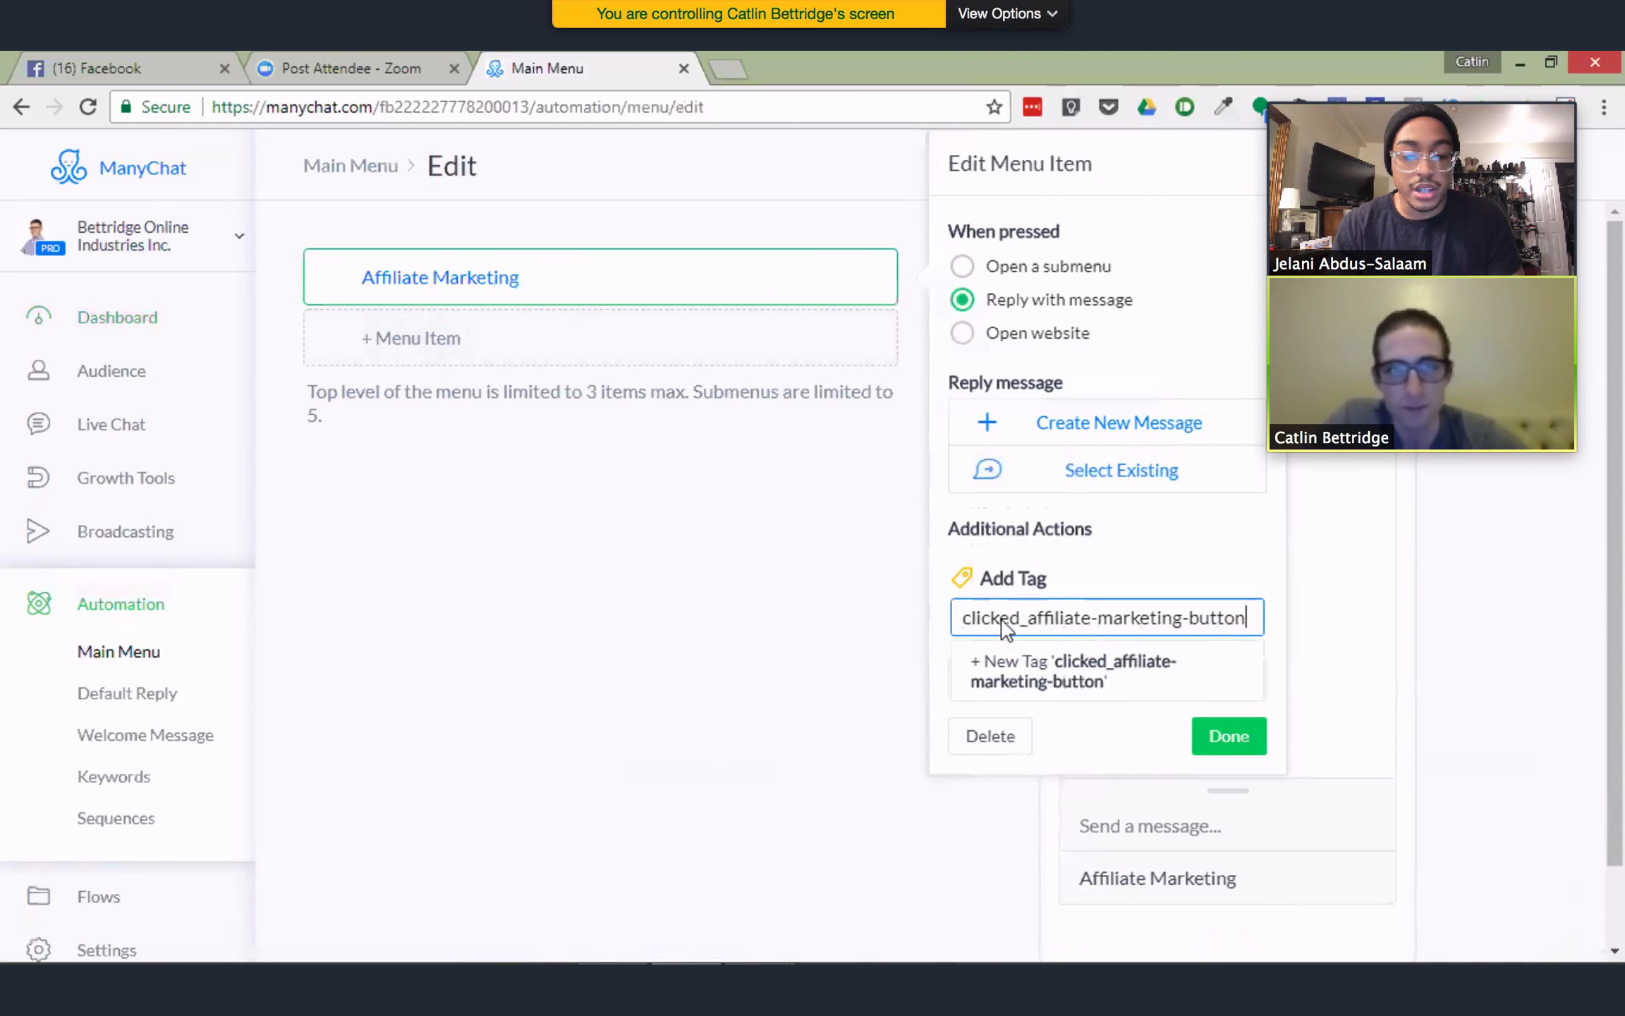
left_click(1088, 683)
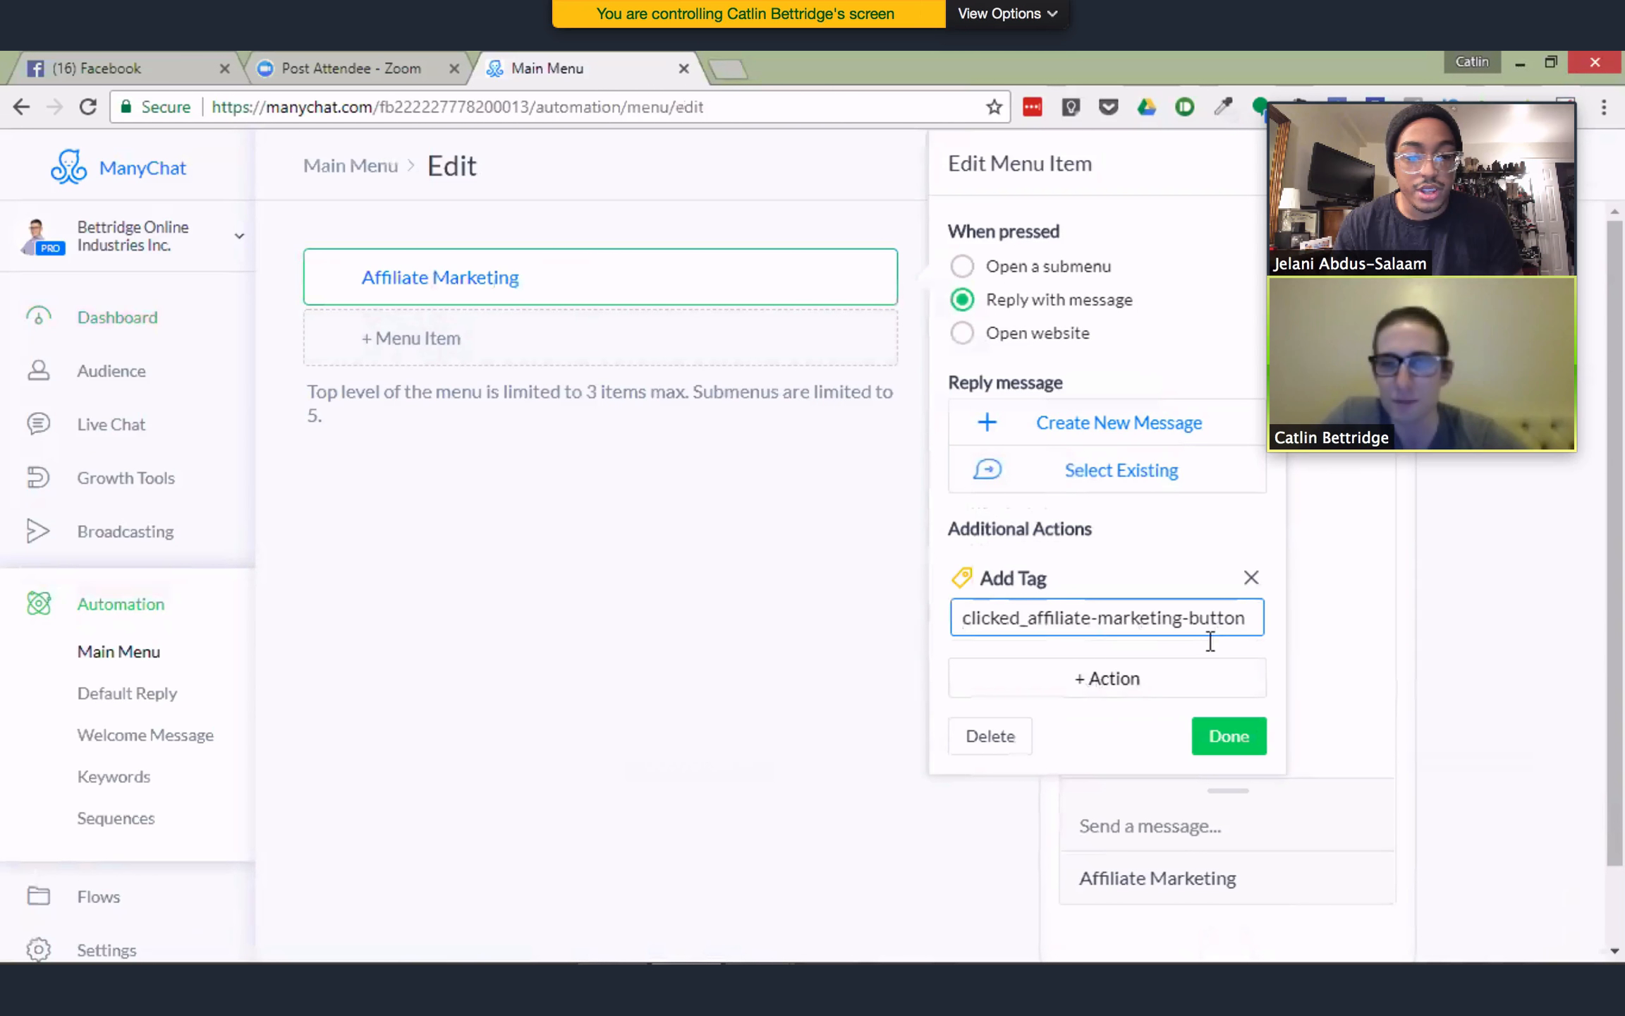
left_click(1231, 737)
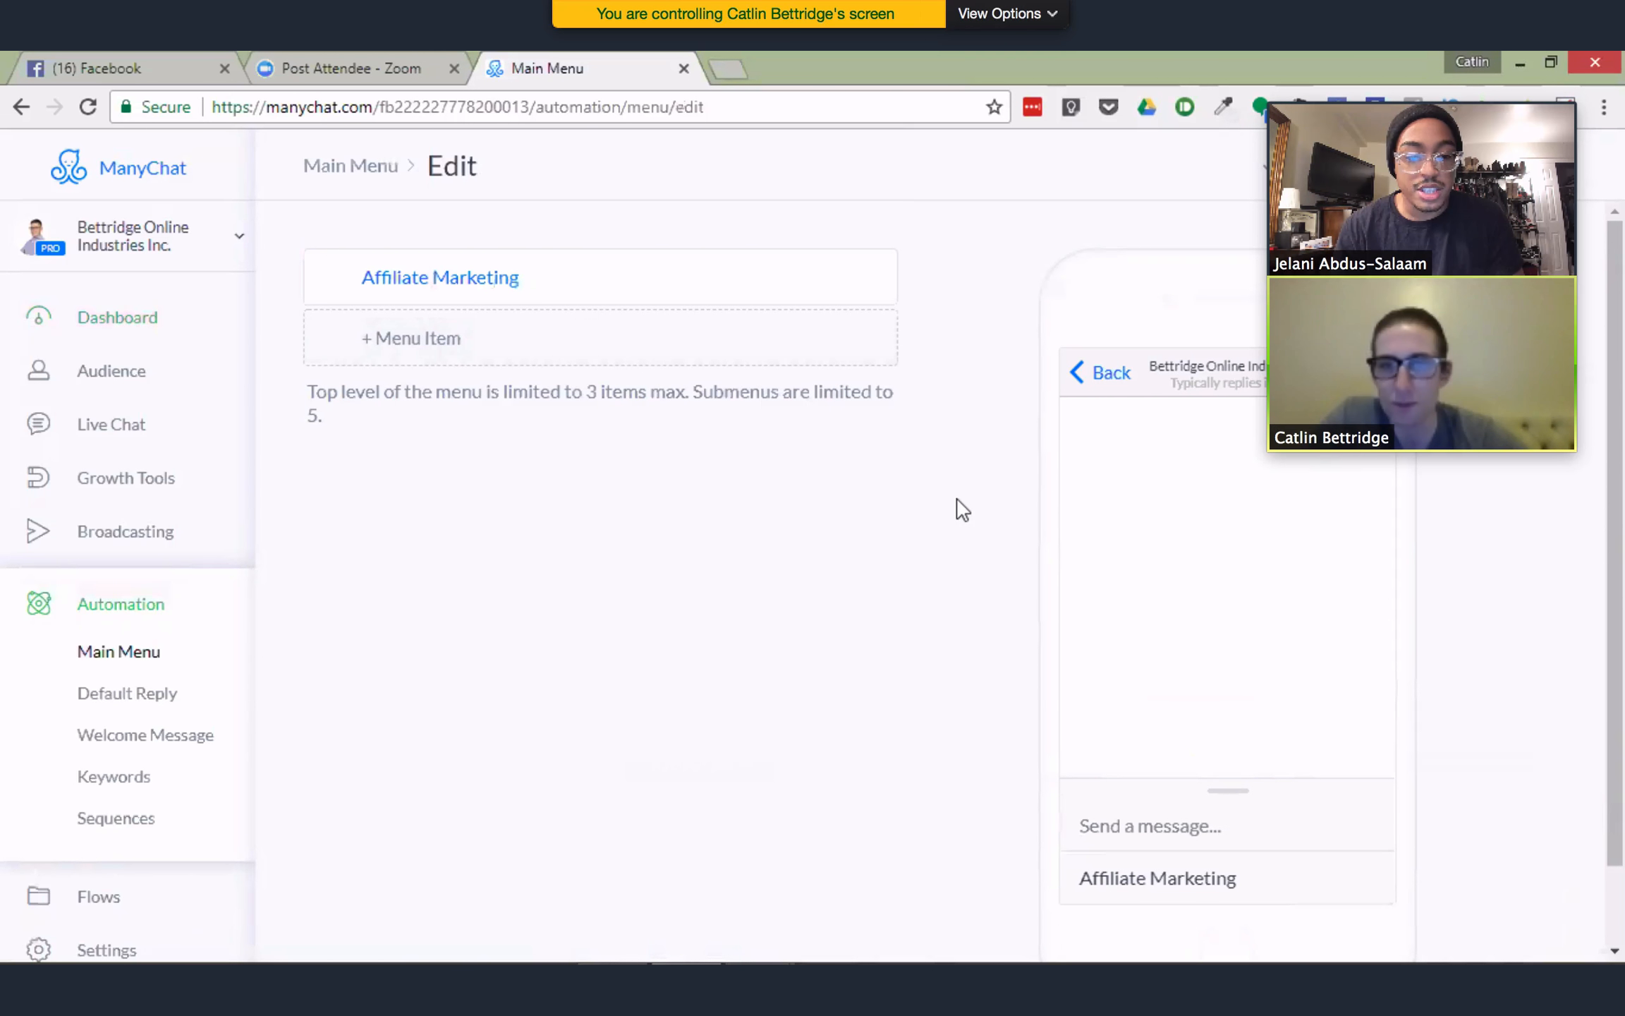
Reopen the Affiliate Marketing menu item, examine which additional actions it can trigger, and close it without adding one
left_click(563, 276)
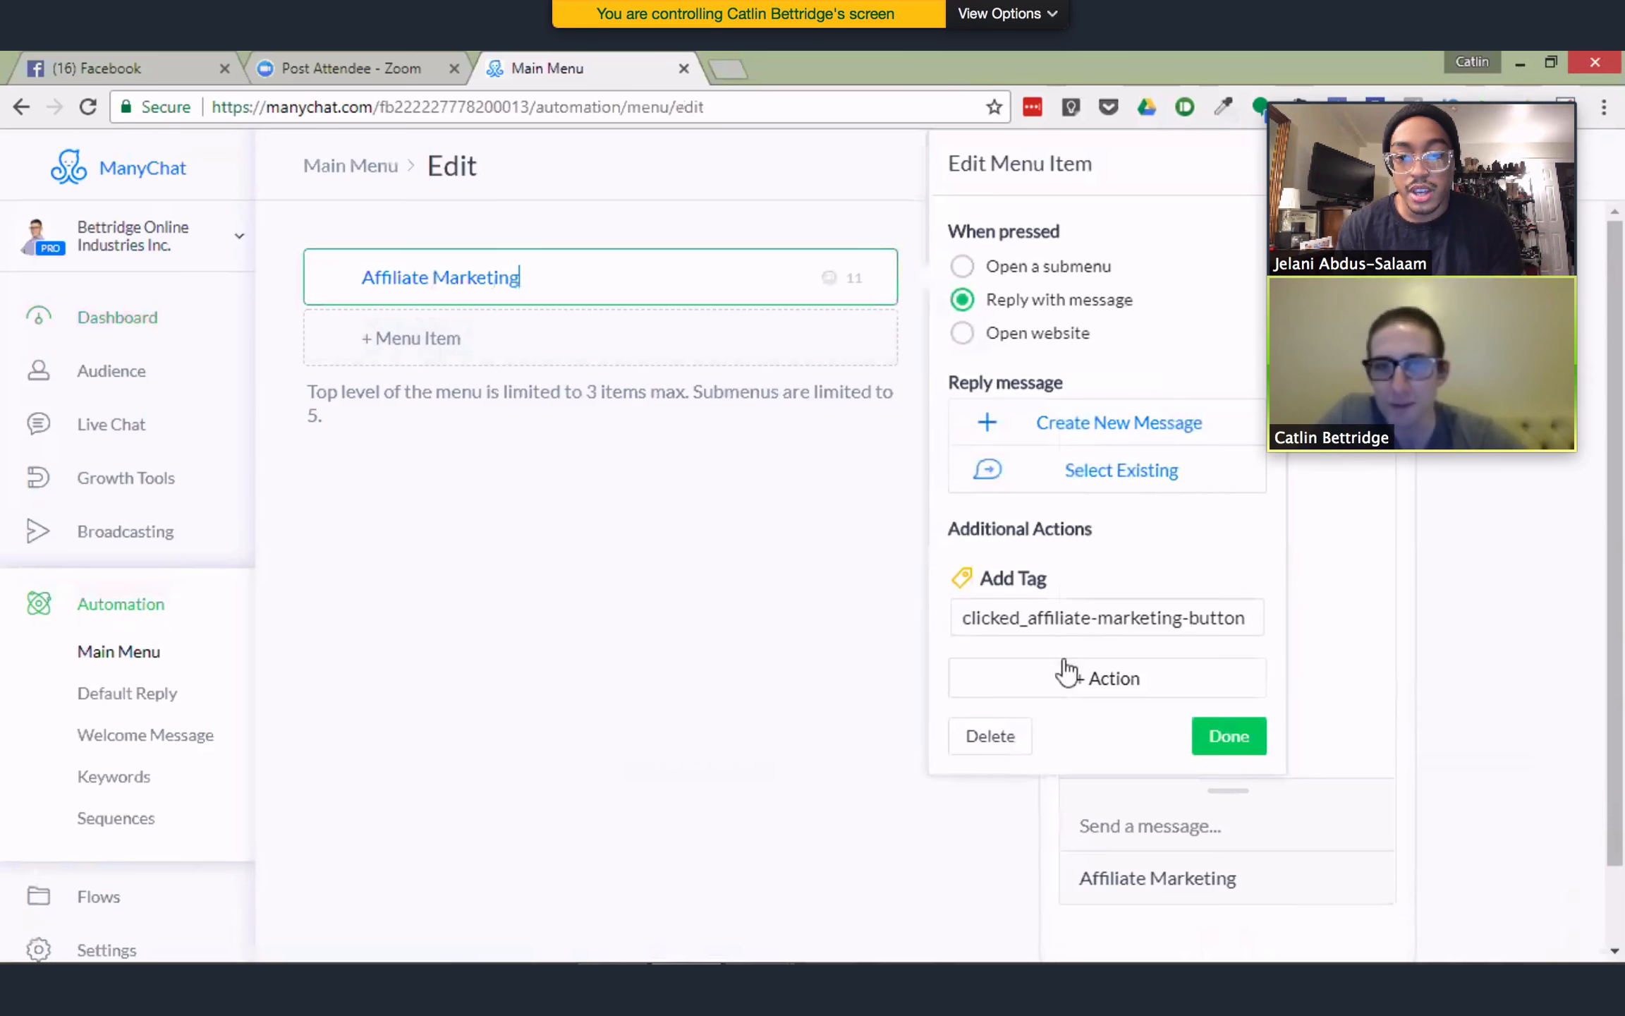
left_click(1070, 685)
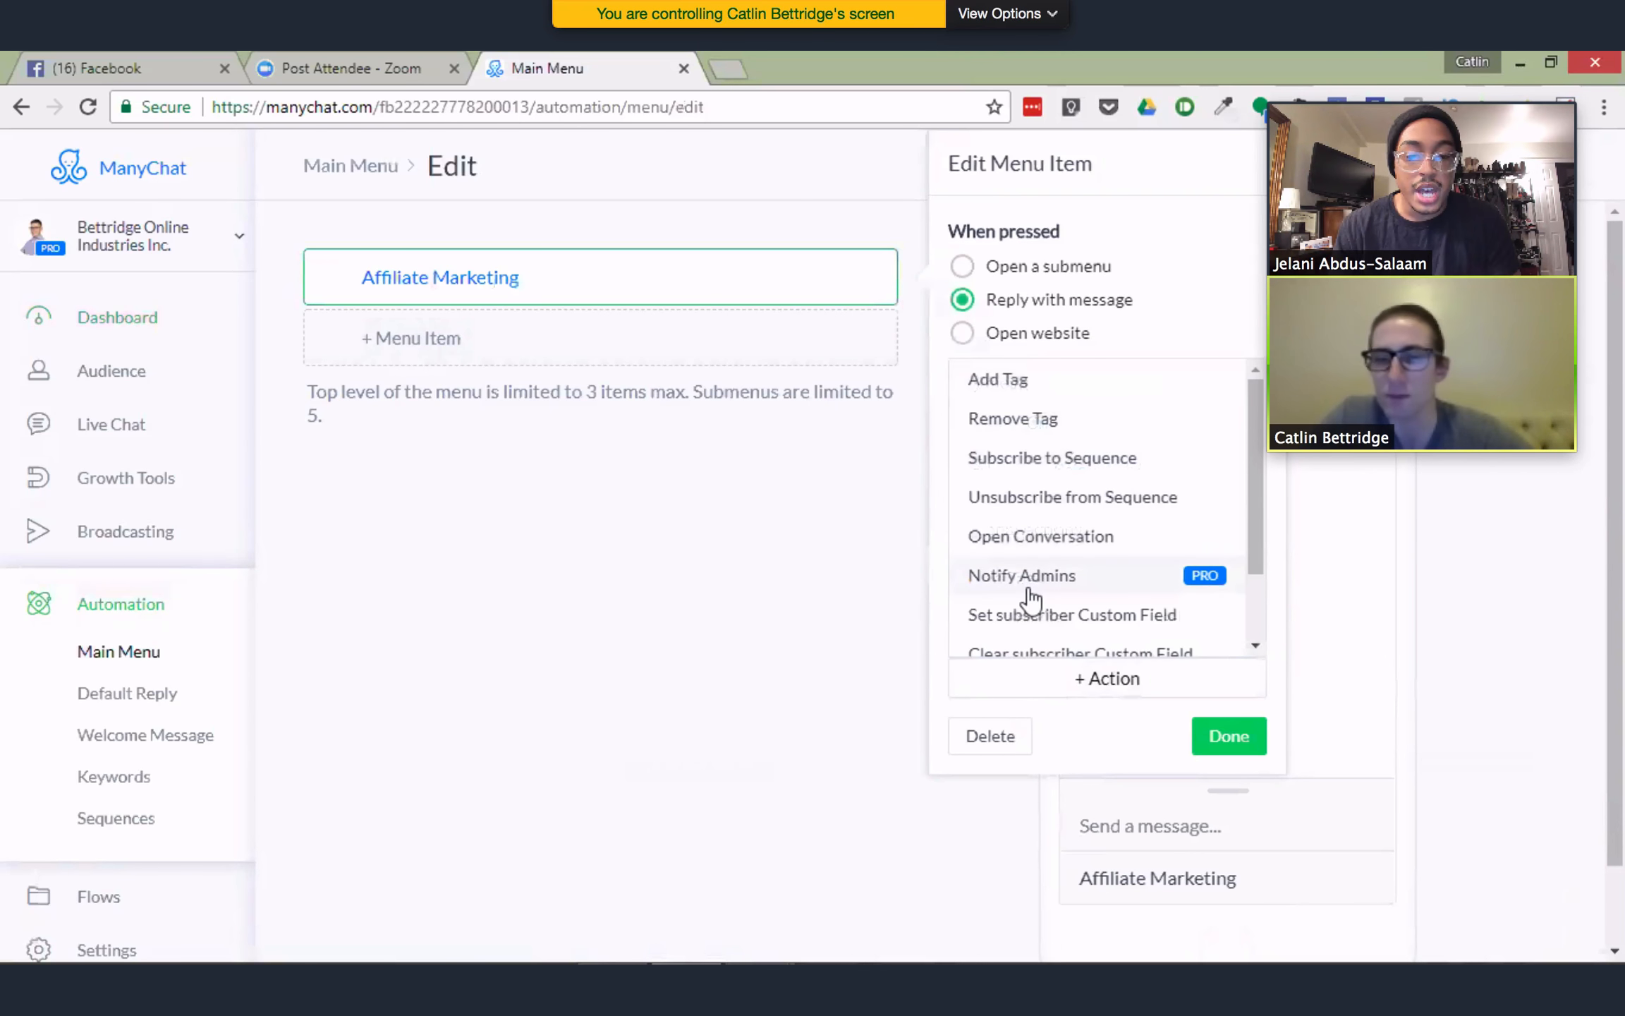
scroll(1031, 599, "down", 1)
scroll(1029, 598, "up", 1)
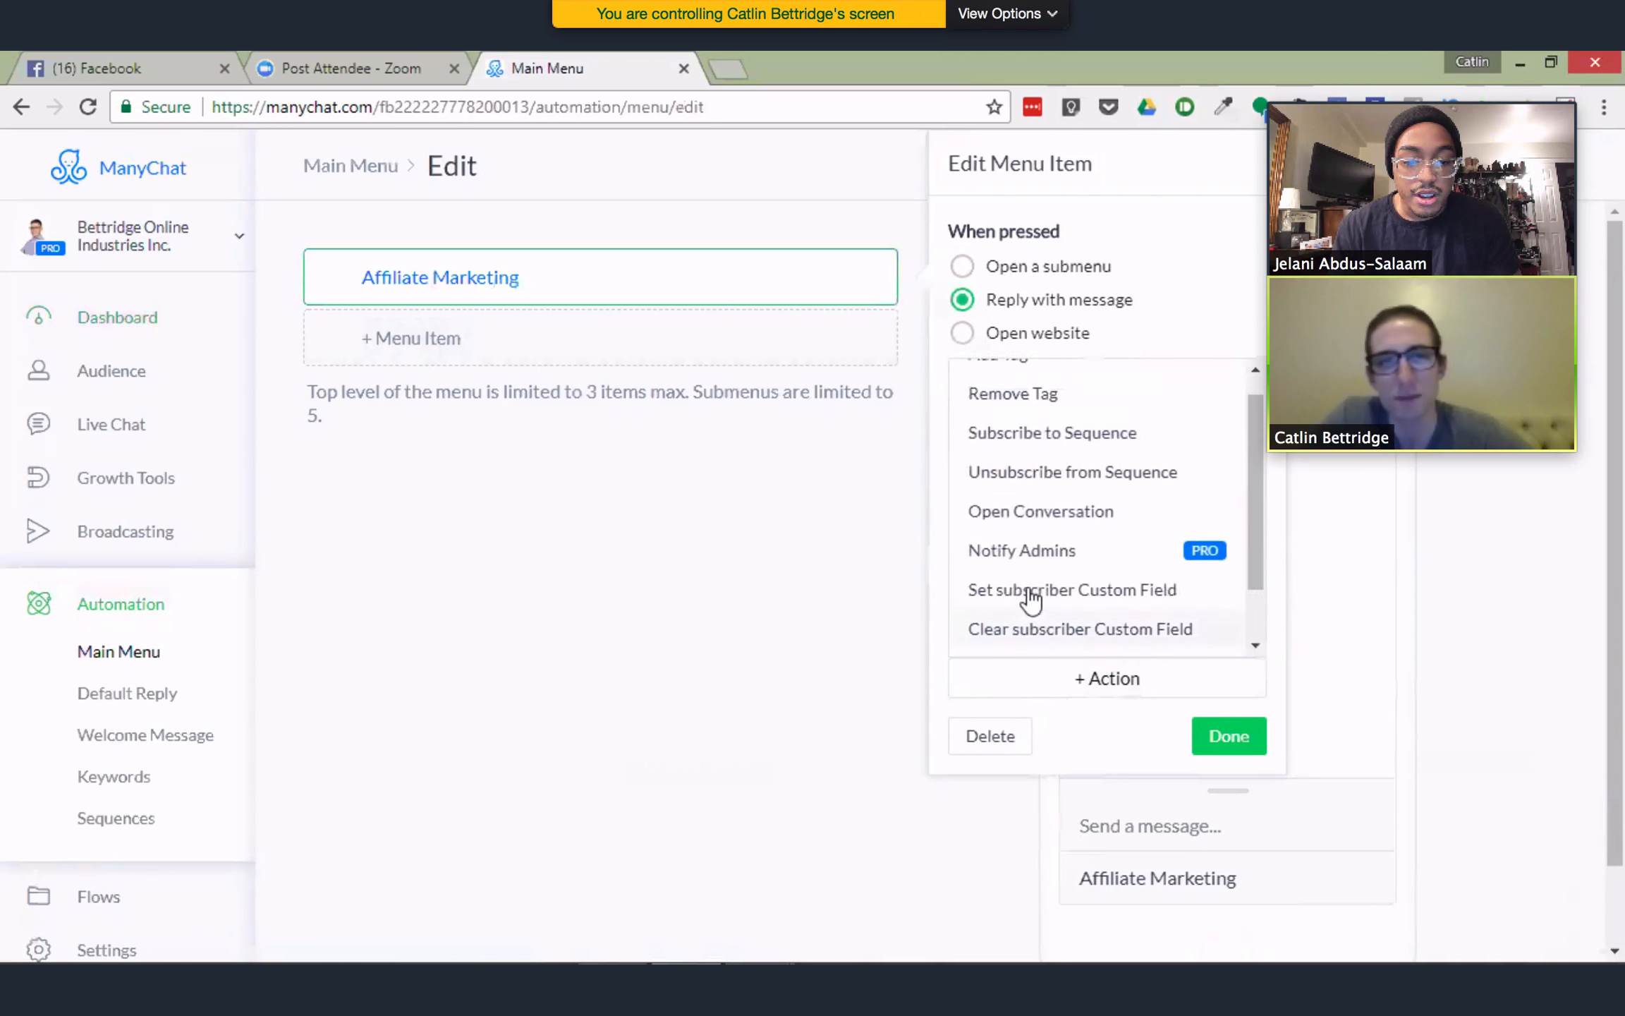
scroll(1030, 598, "down", 2)
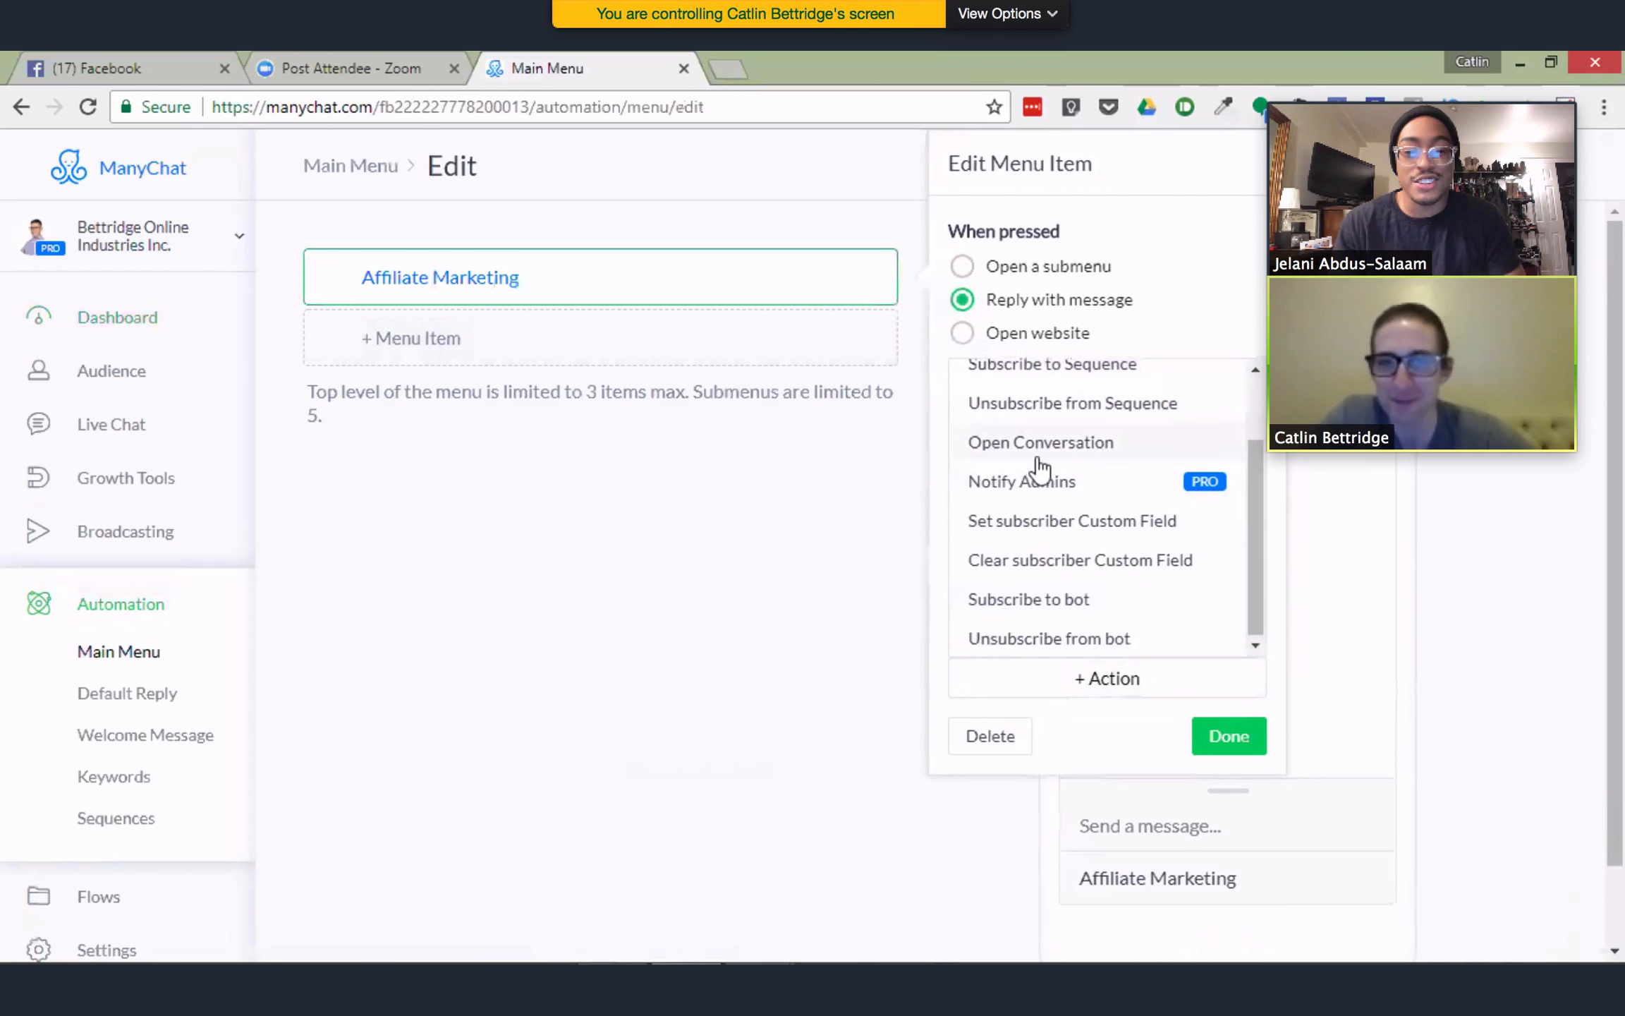
scroll(1040, 466, "up", 1)
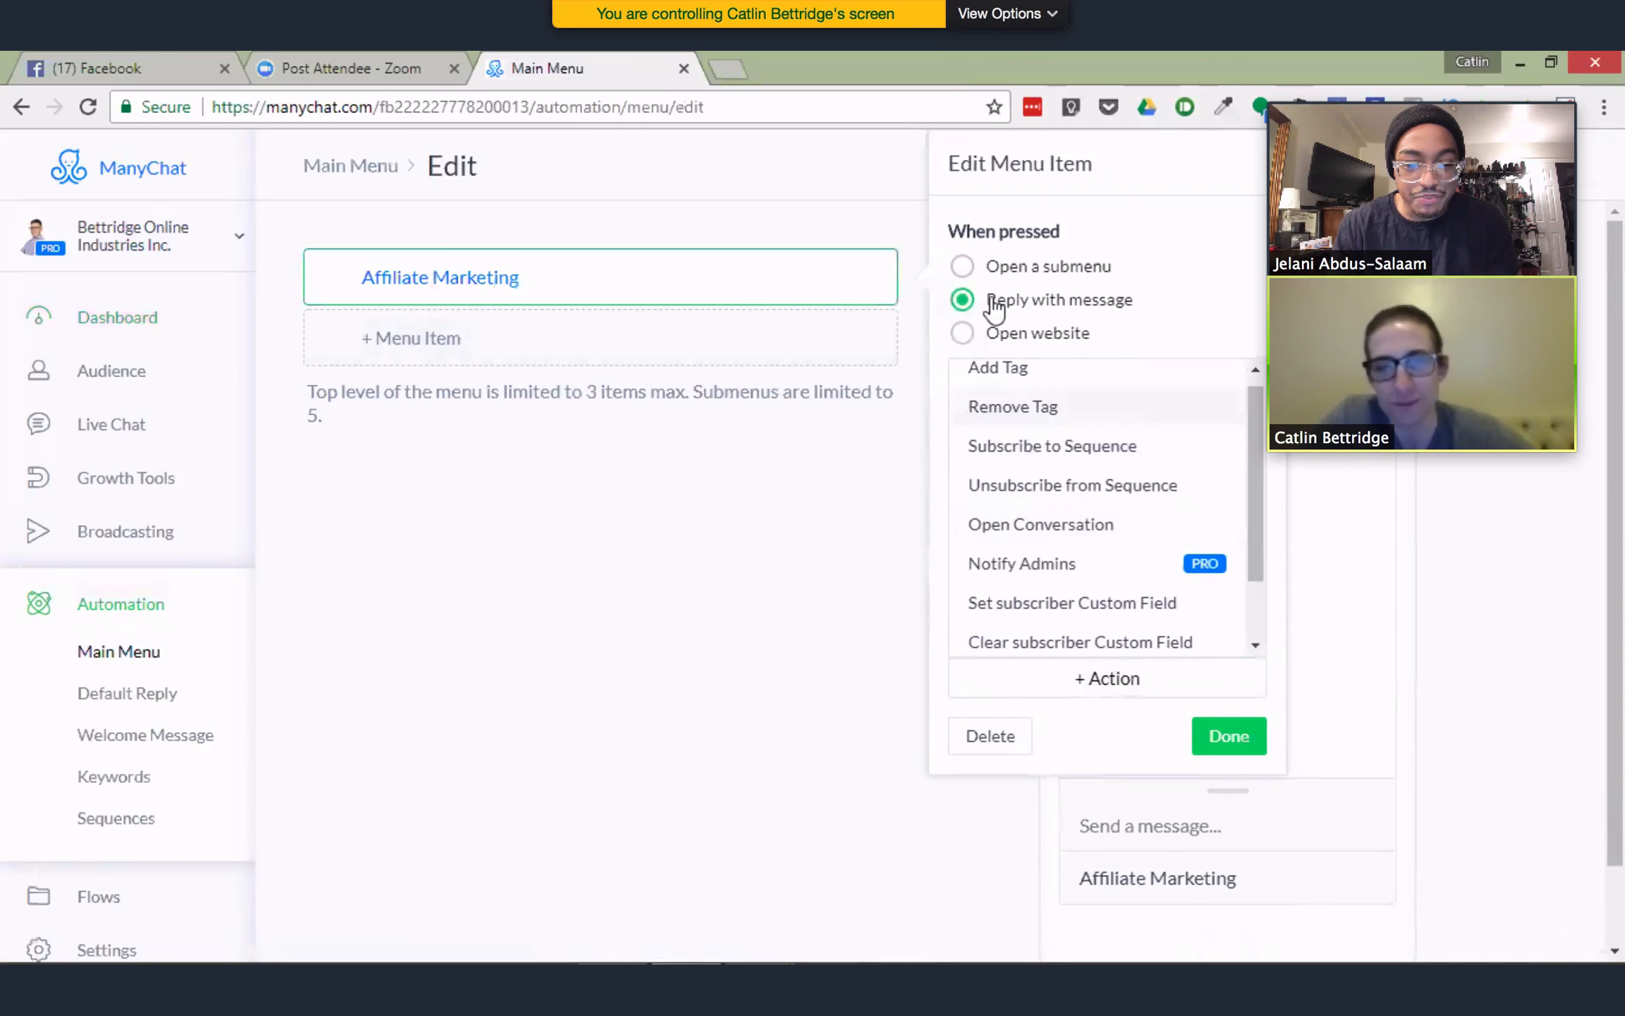
left_click(1227, 735)
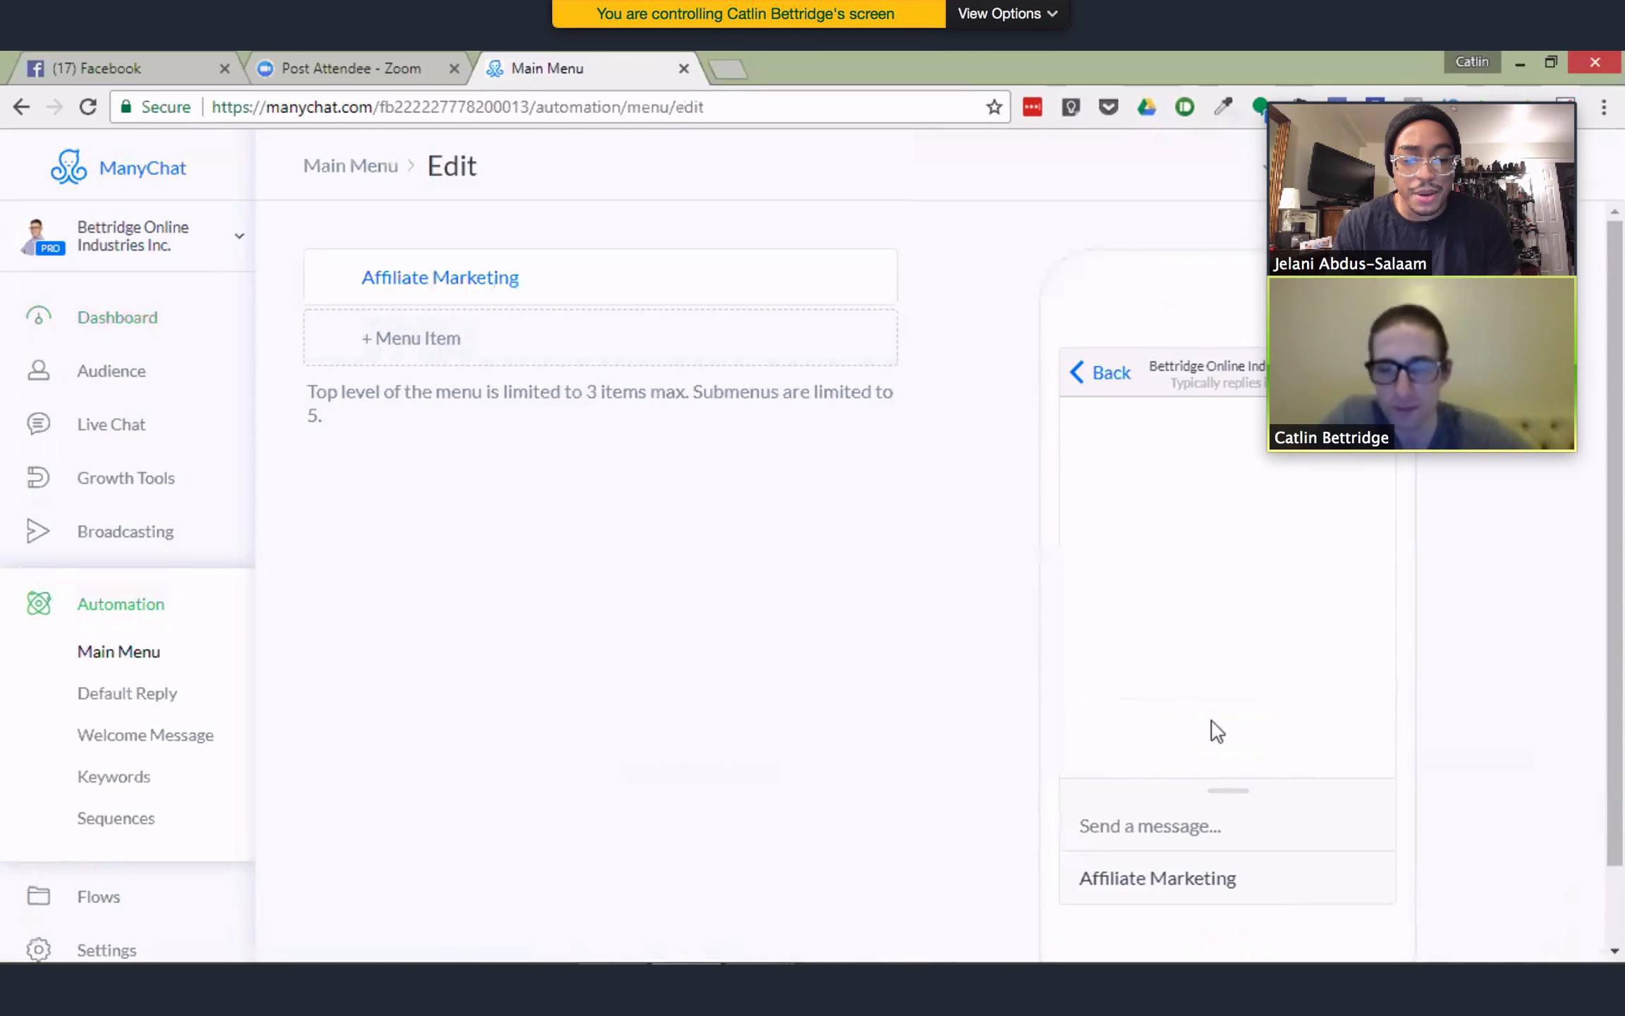
Create a new reply message for the Affiliate Marketing menu item and place a 3-second typing delay above its text block
left_click(727, 296)
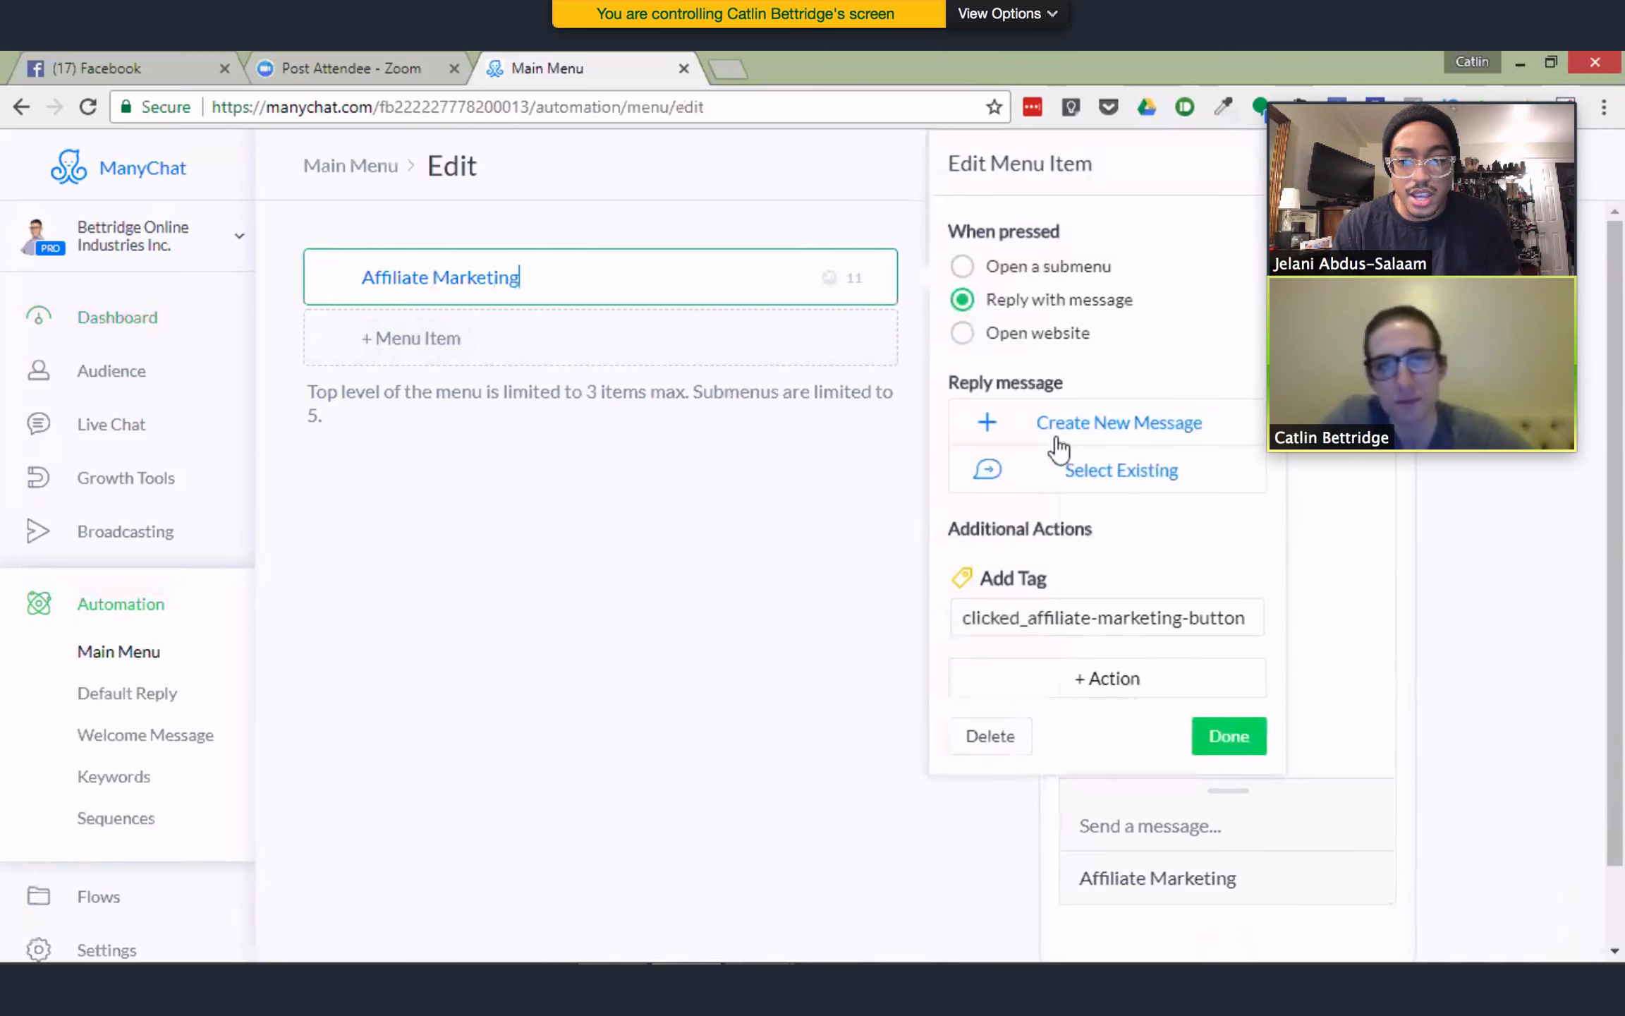
left_click(1118, 431)
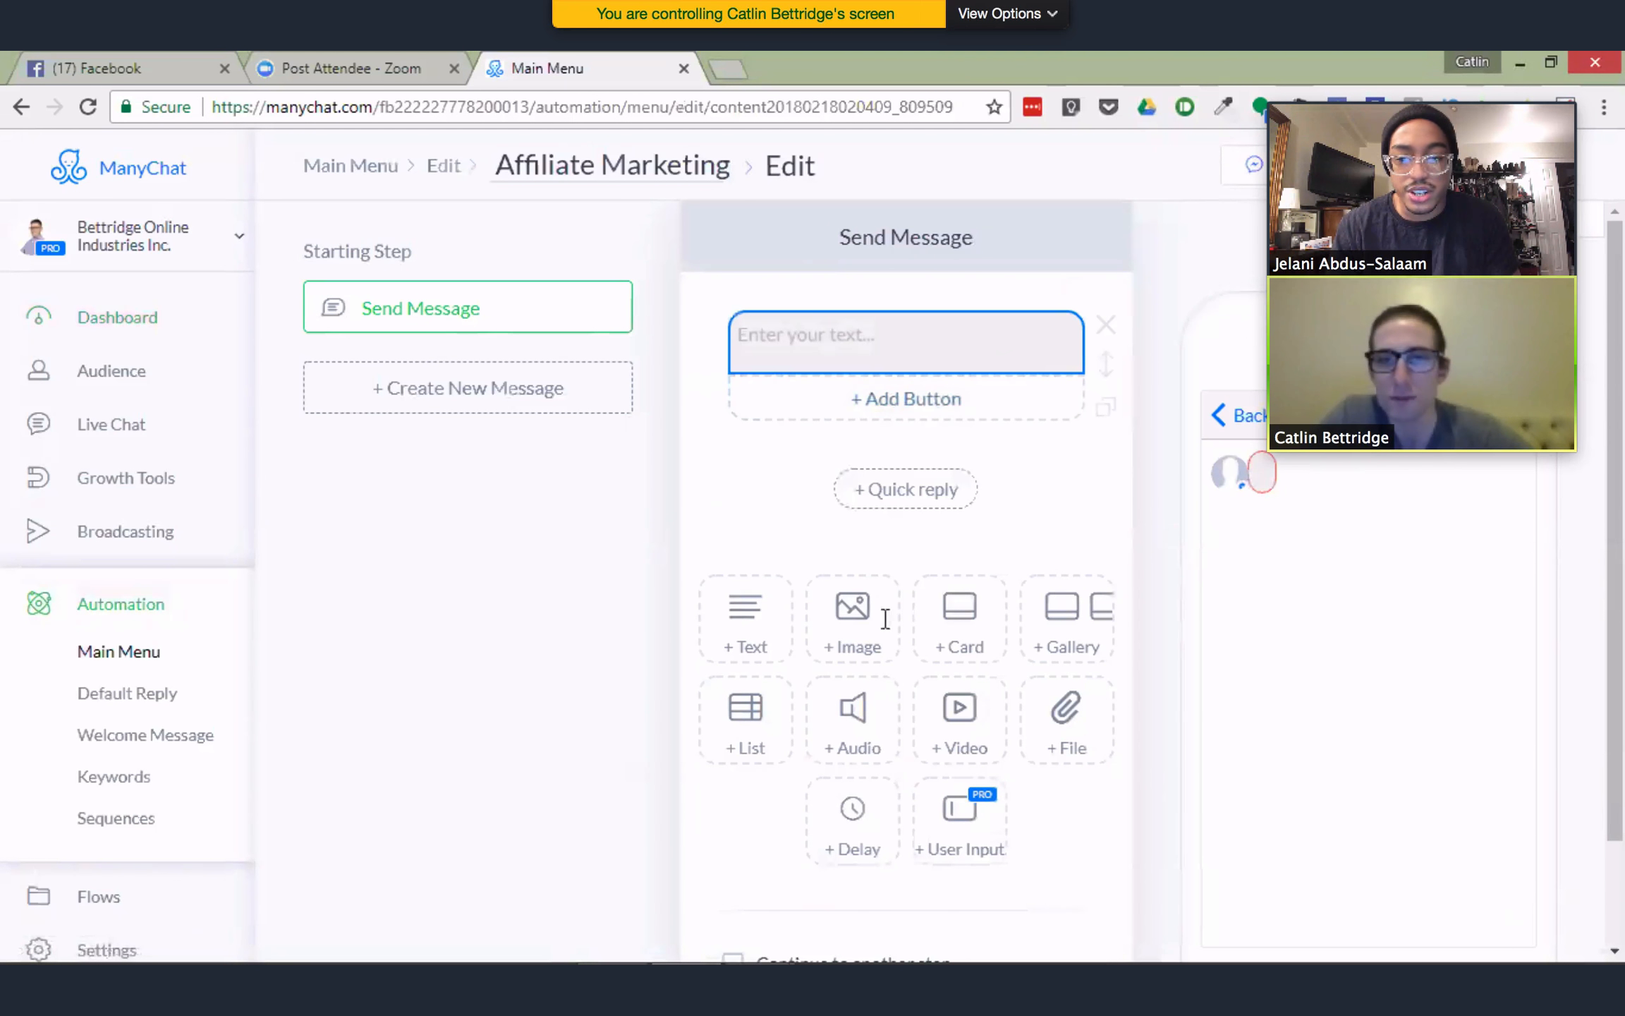
left_click(870, 829)
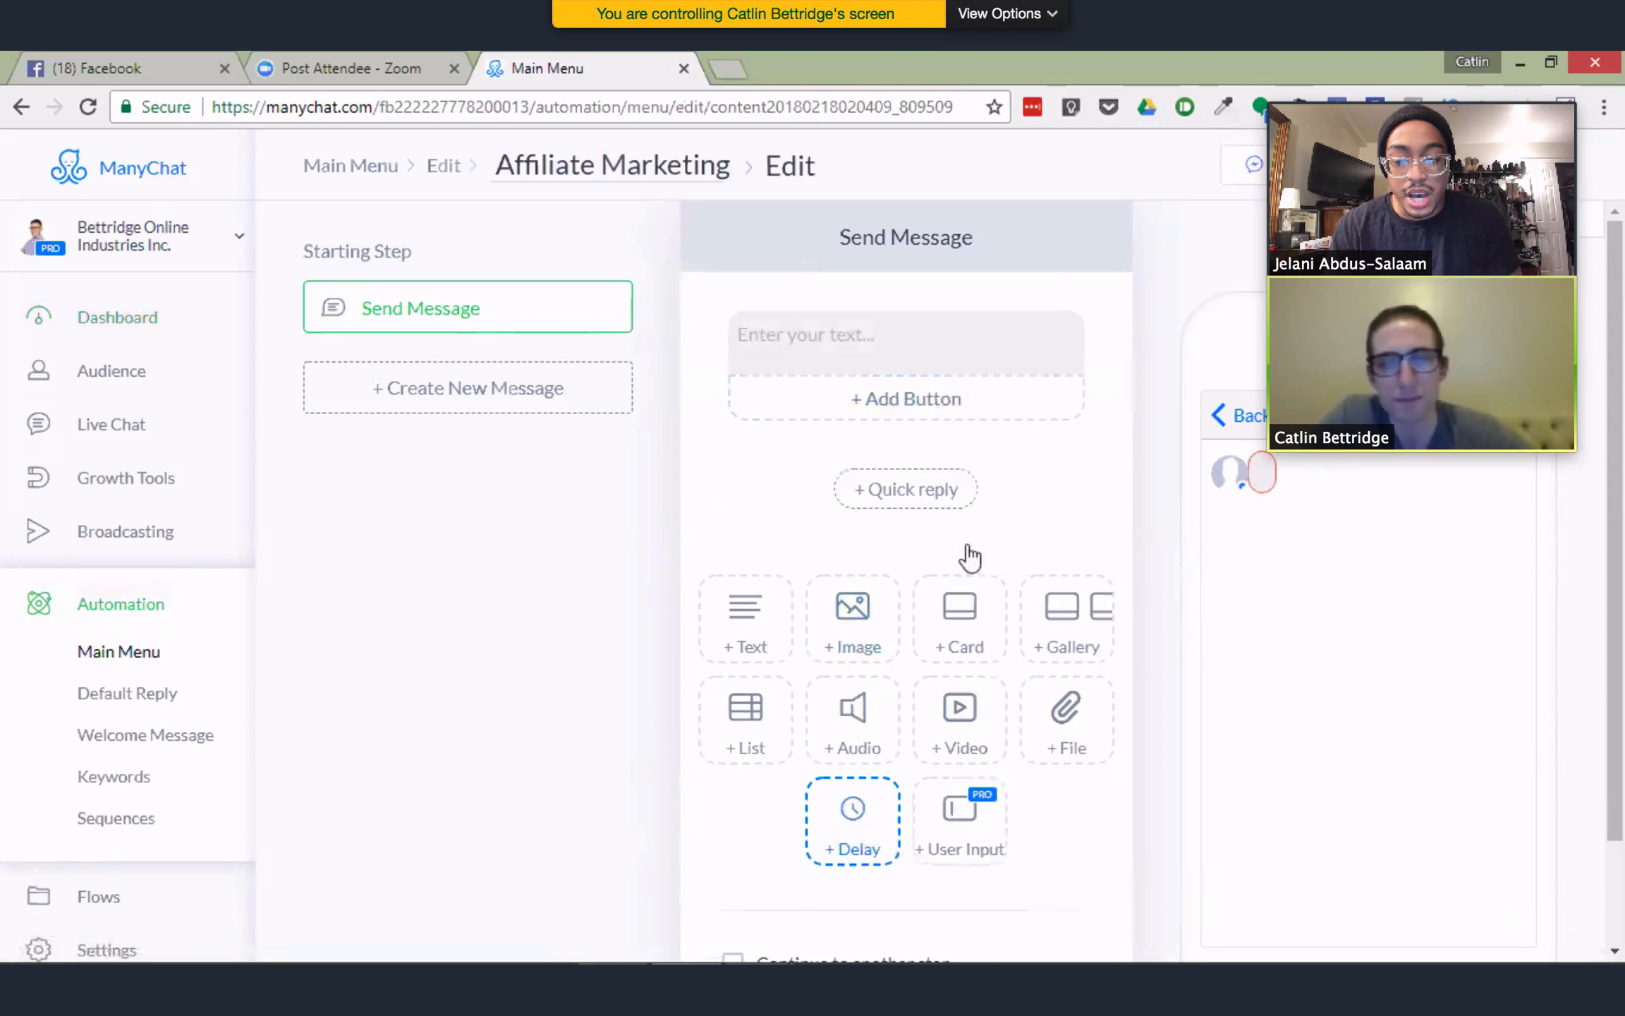
left_click_drag(1102, 510, 1107, 334)
Start the reply's text block with "Hey" followed by the First Name variable, and view the explanation of its fallback setting
left_click(862, 459)
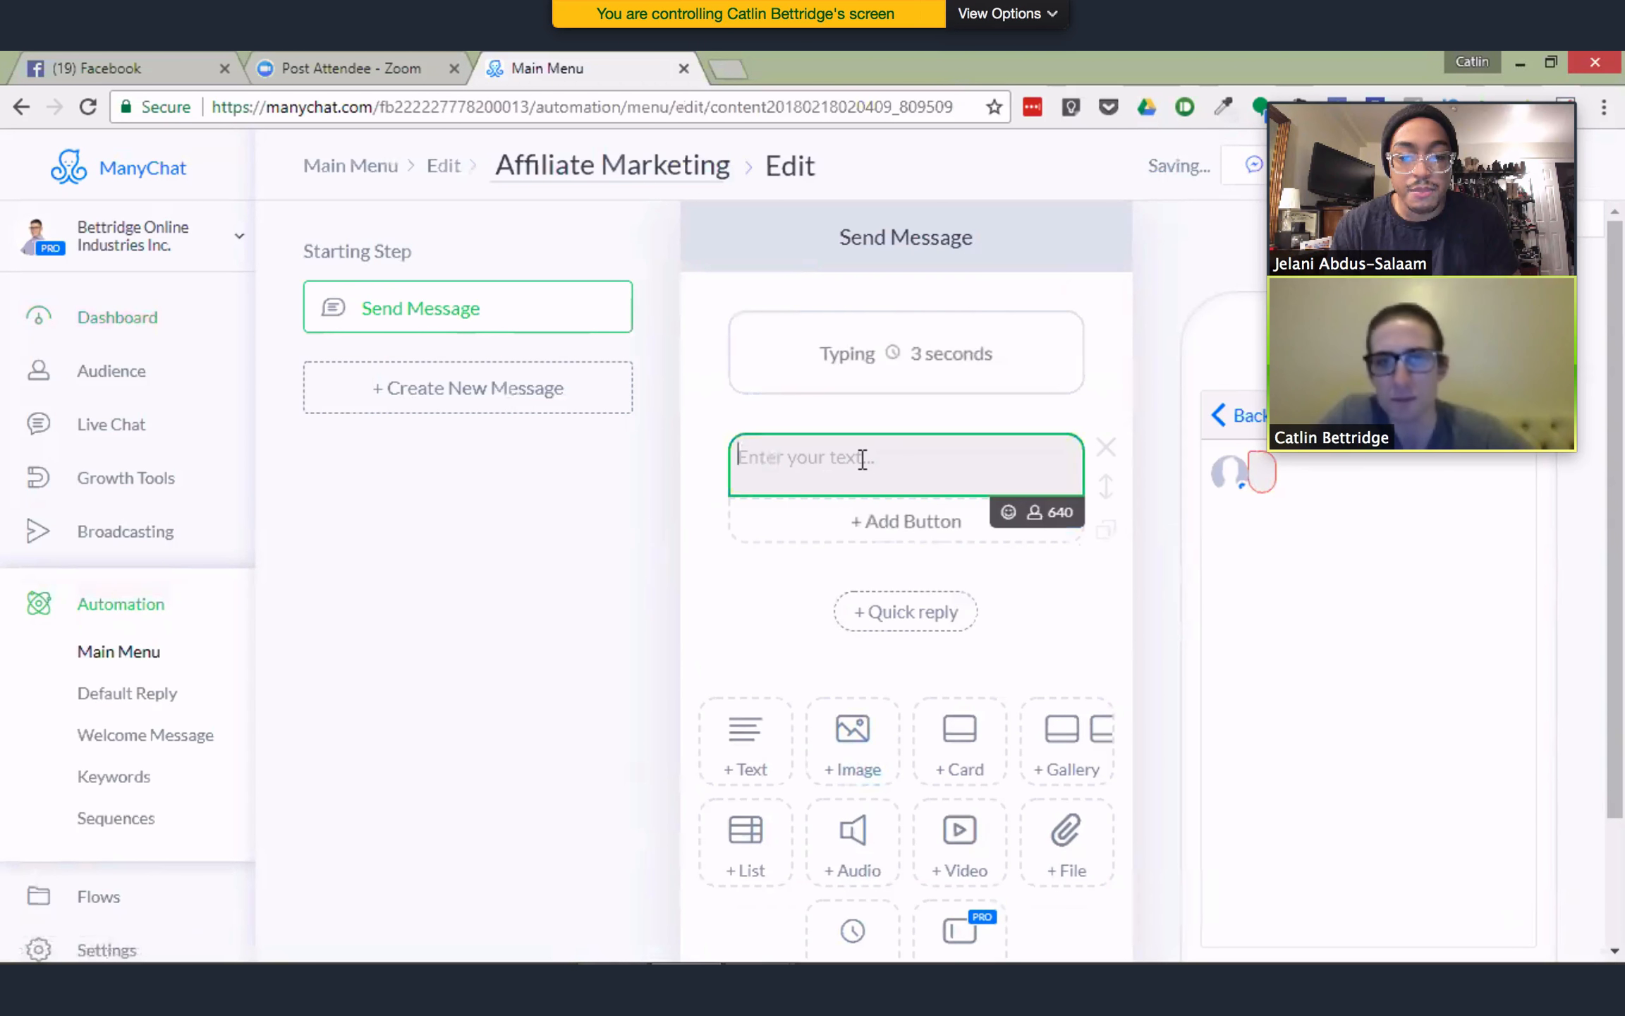
type("Hey")
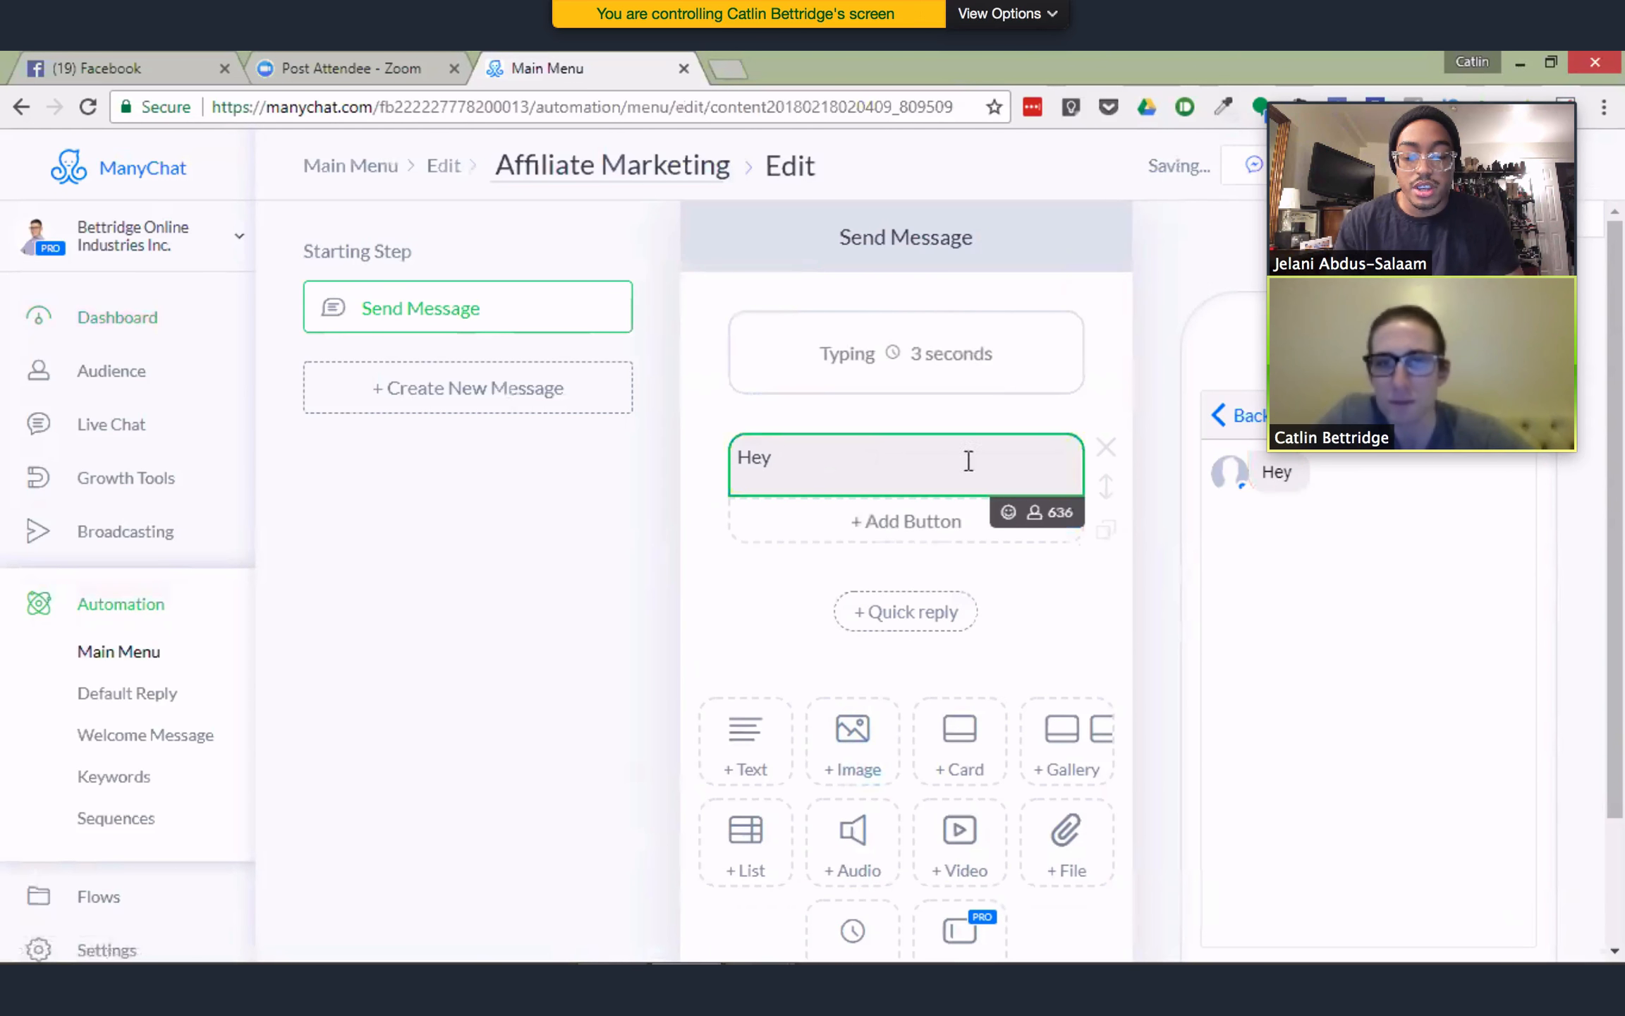
left_click(1035, 518)
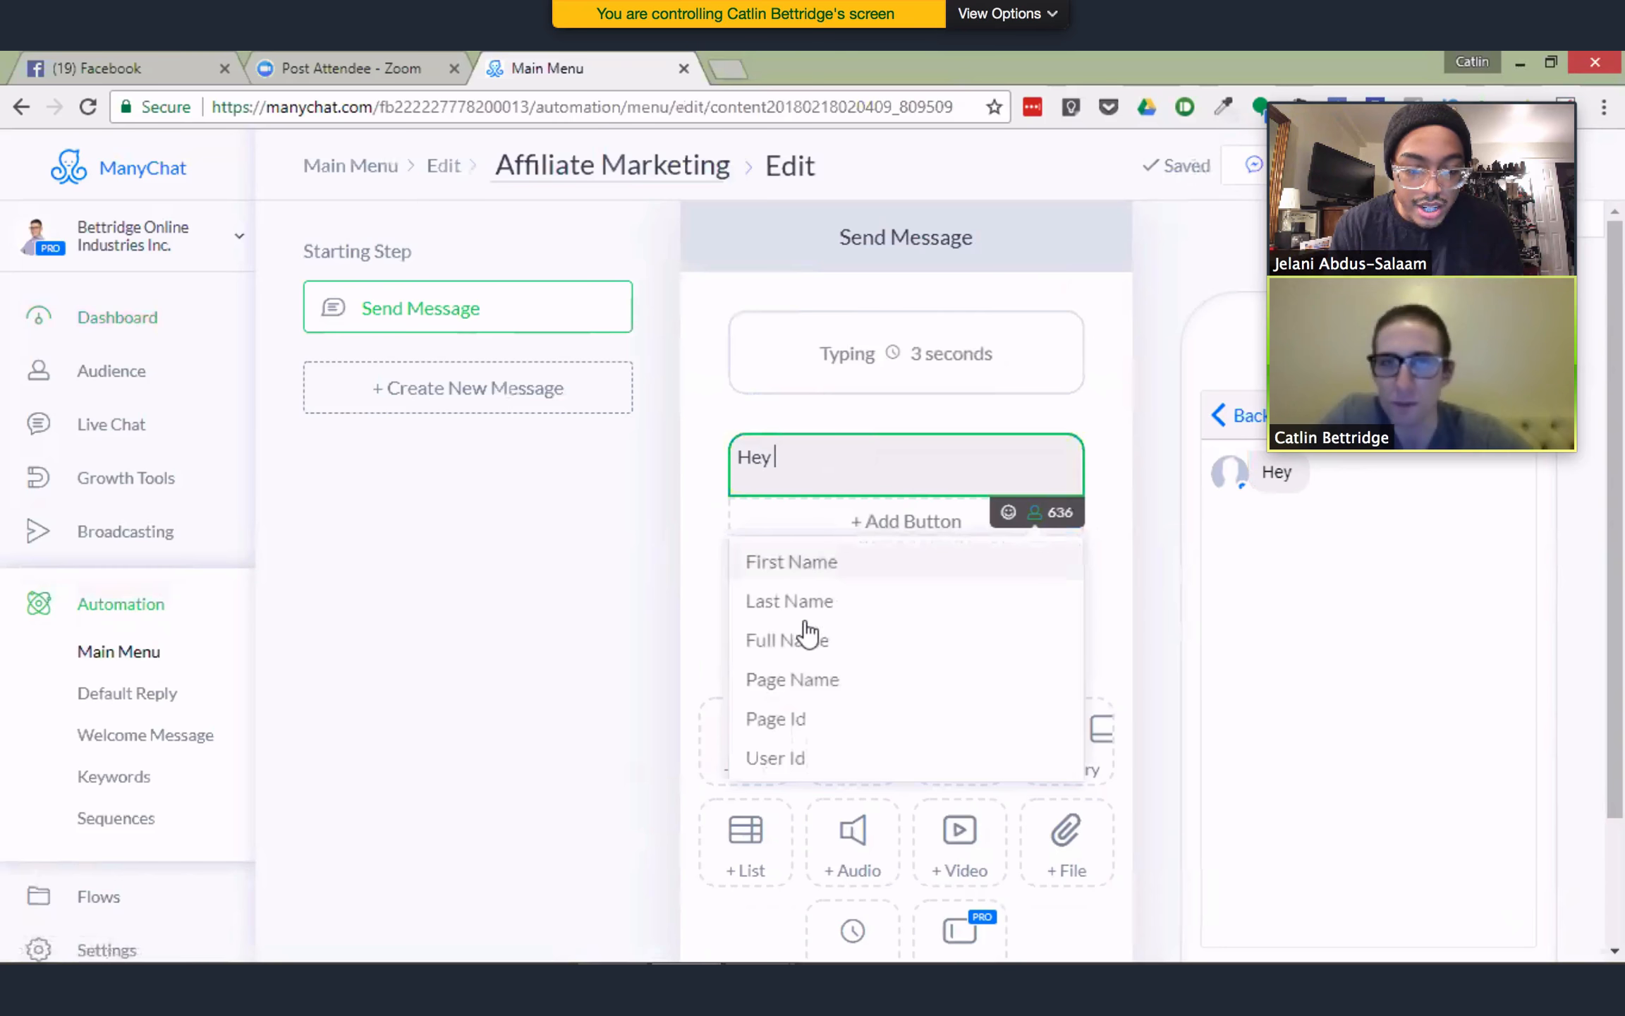
left_click(822, 567)
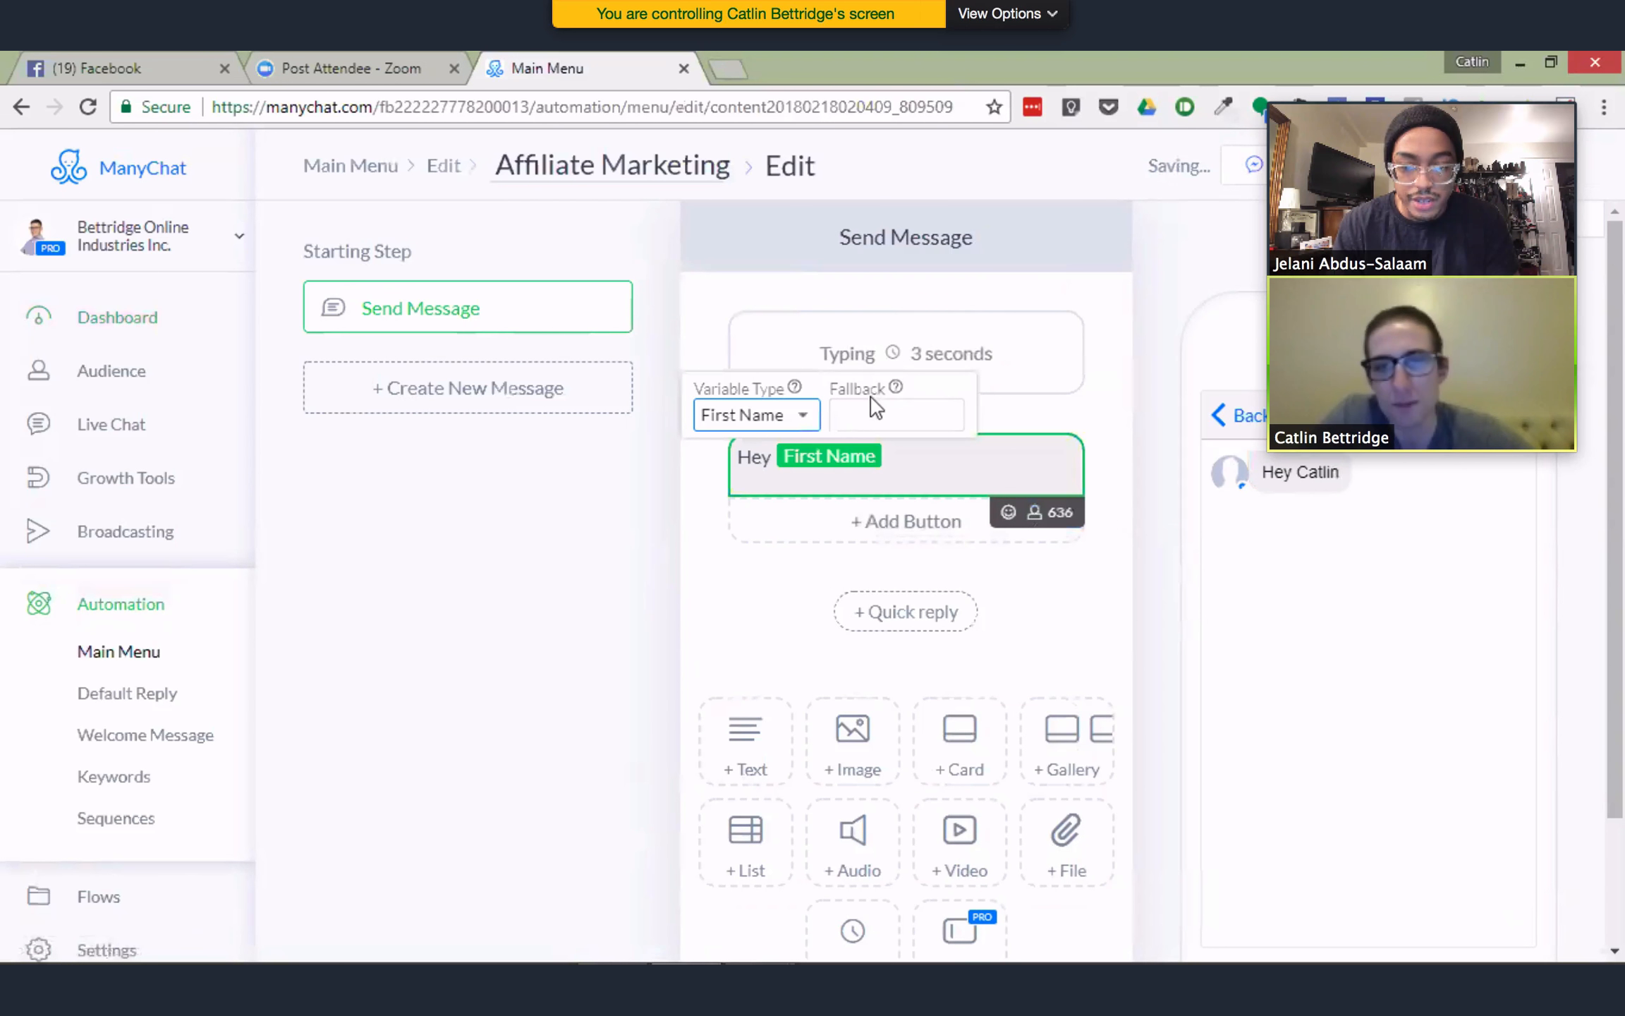
mouse_move(897, 390)
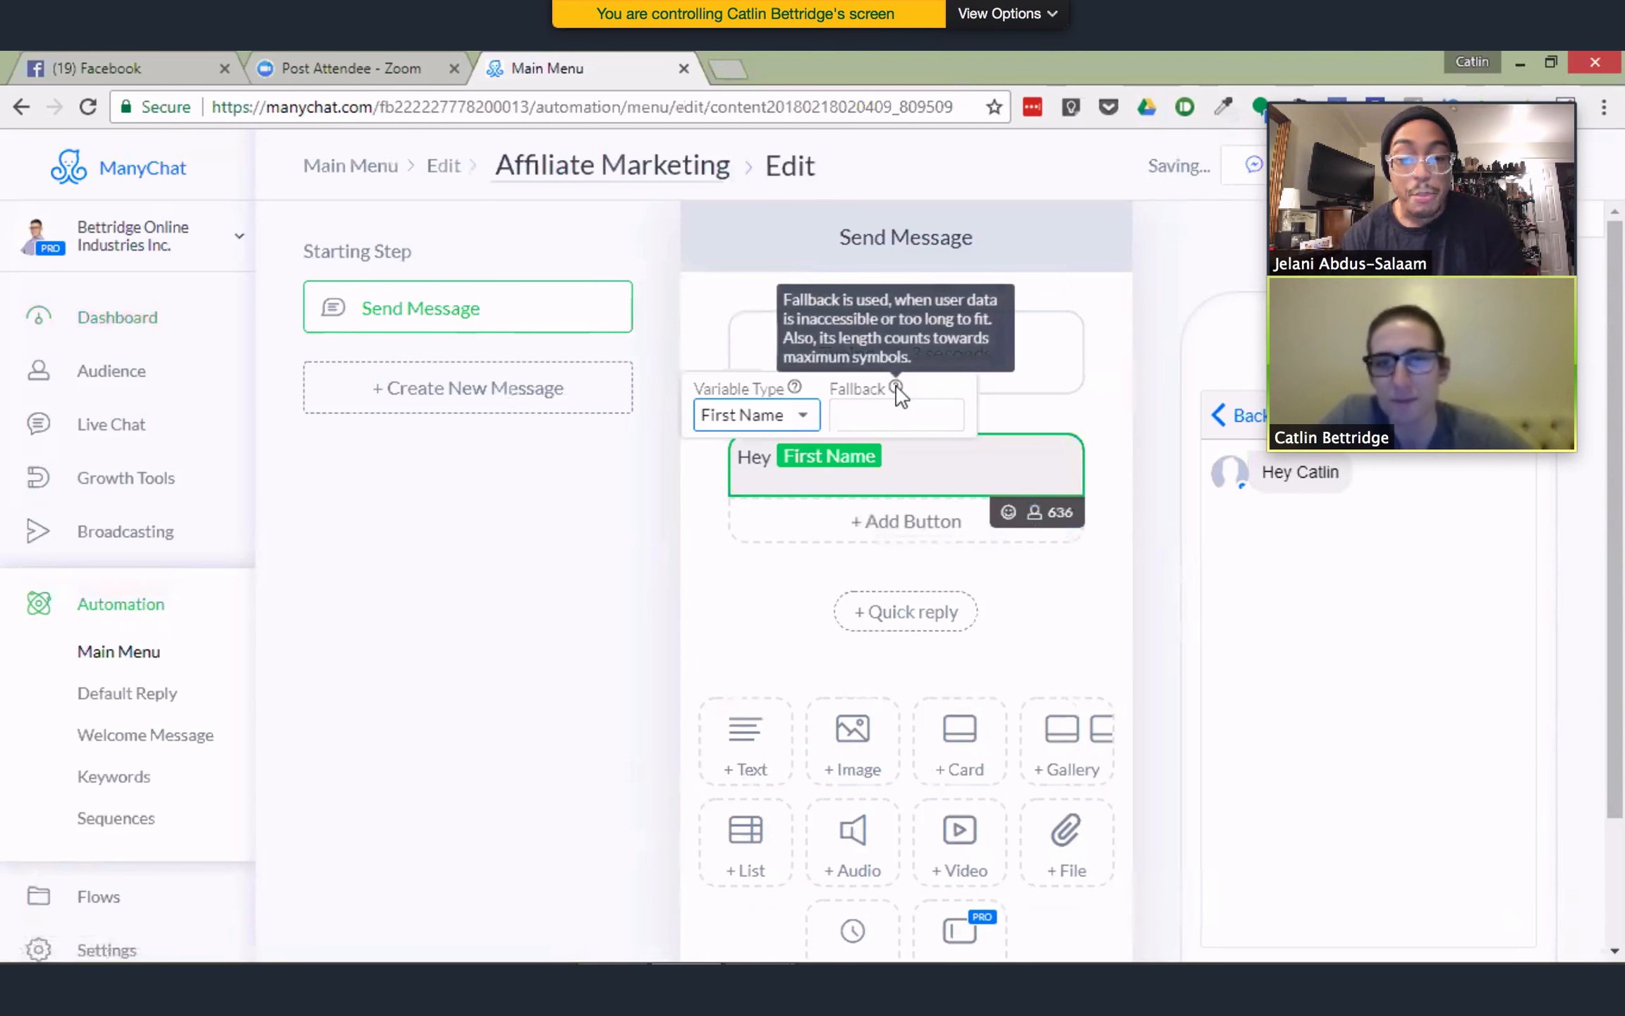
Set the First Name variable's fallback to "there"
left_click(867, 412)
type("thre")
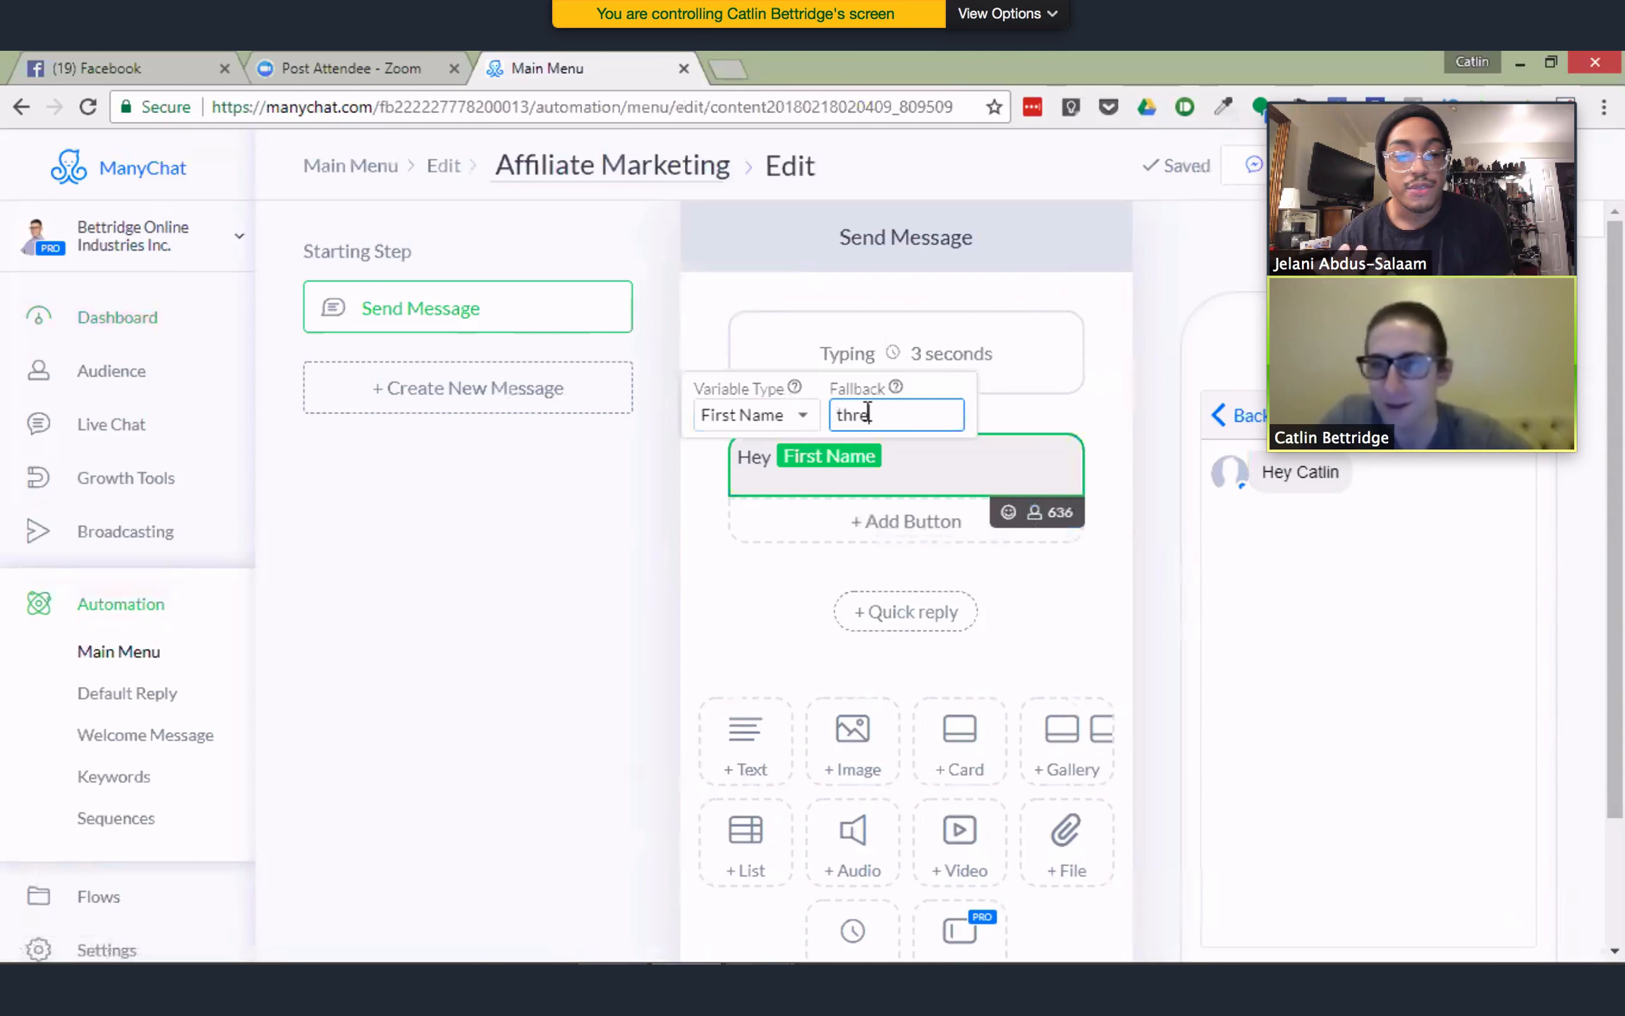
key("BackSpace")
key("BackSpace")
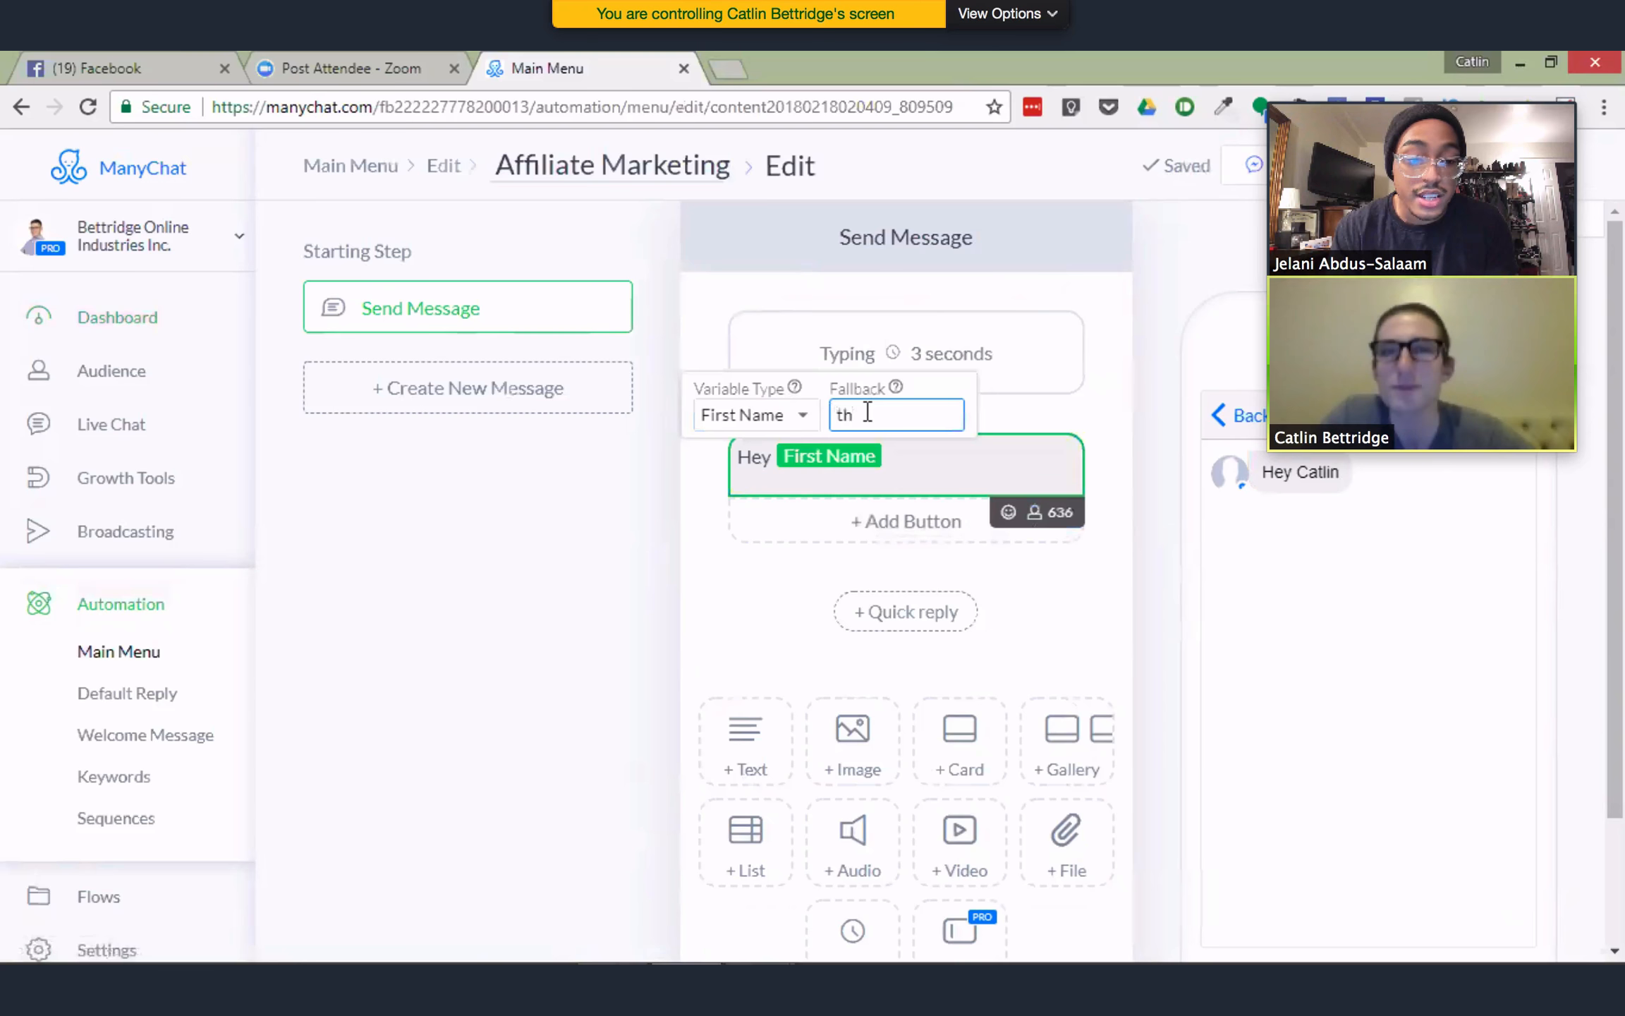
type("ere")
Put an exclamation mark after the First Name variable and add the paragraph "Thanks for checking out my bot!" below the greeting
left_click(905, 456)
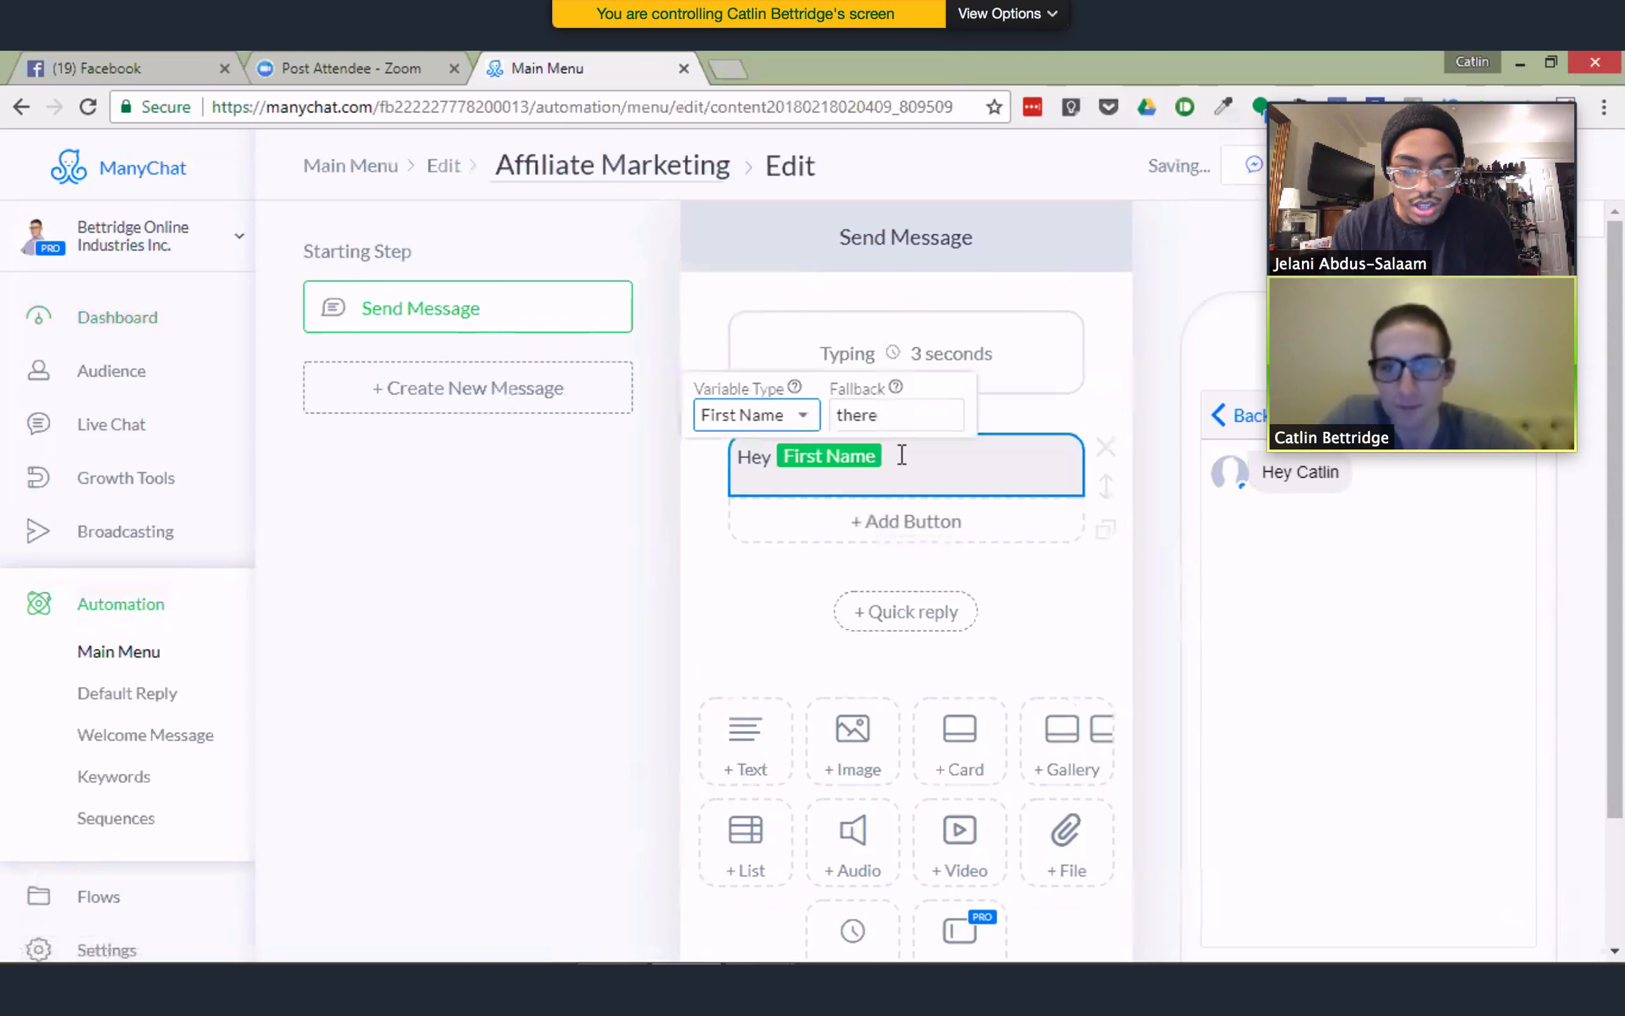
left_click(901, 454)
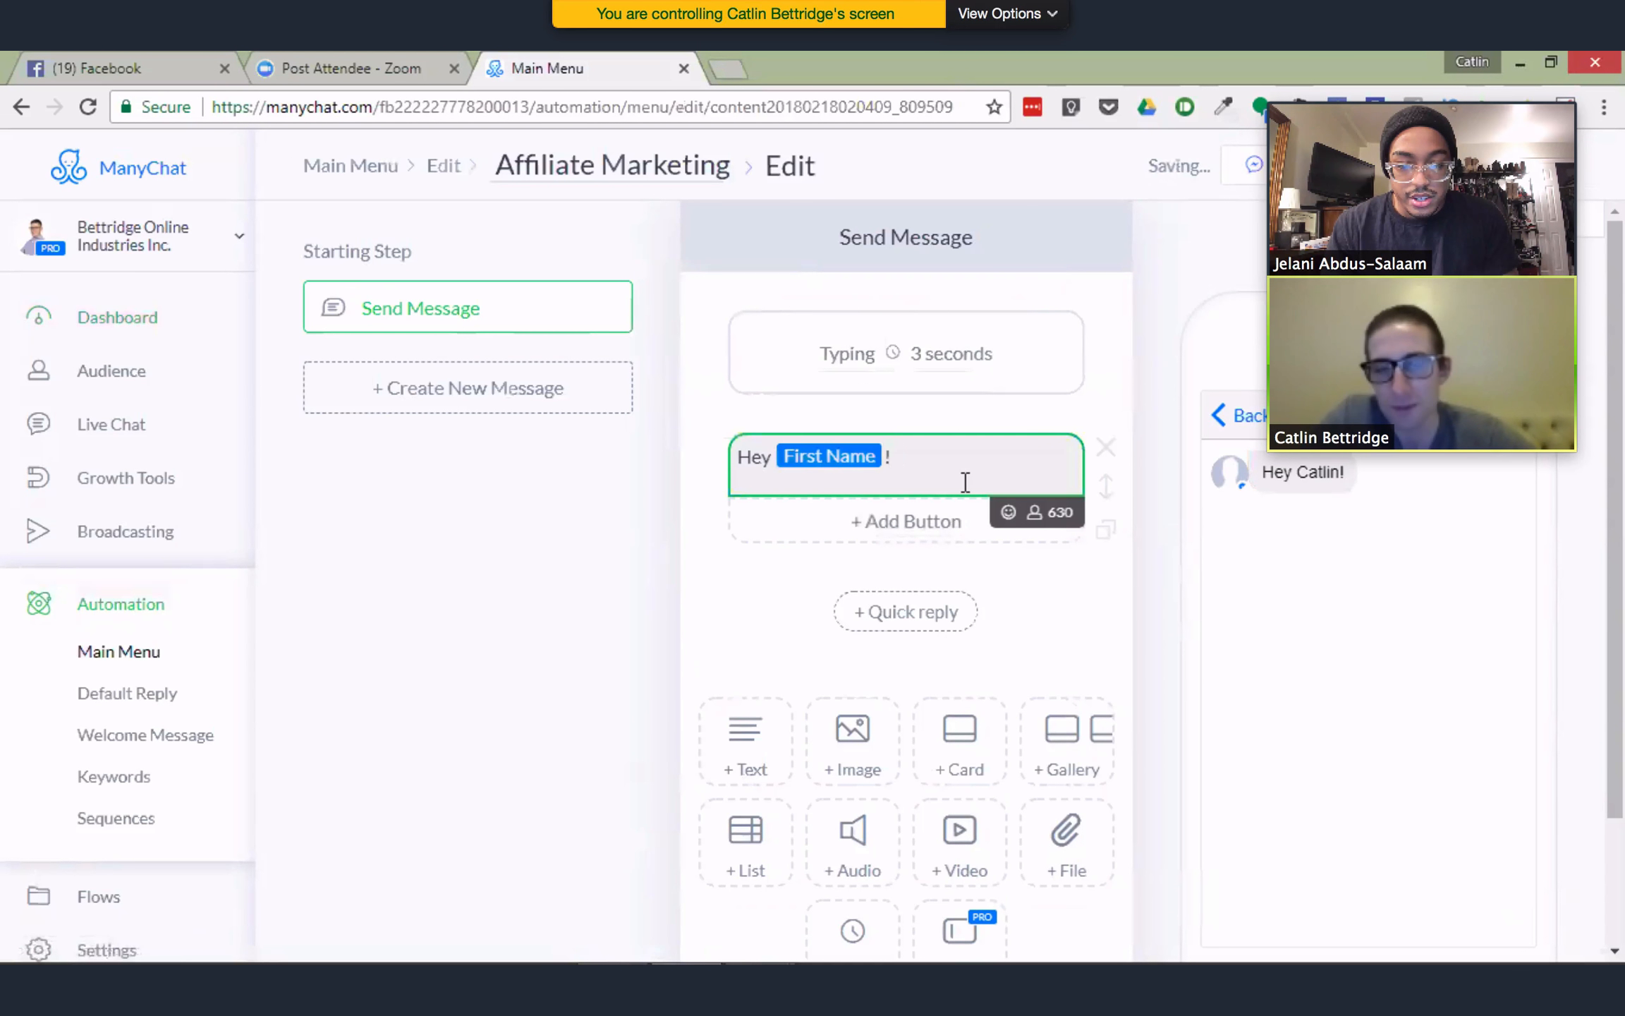
key("Return")
key("Return")
type("Thanks")
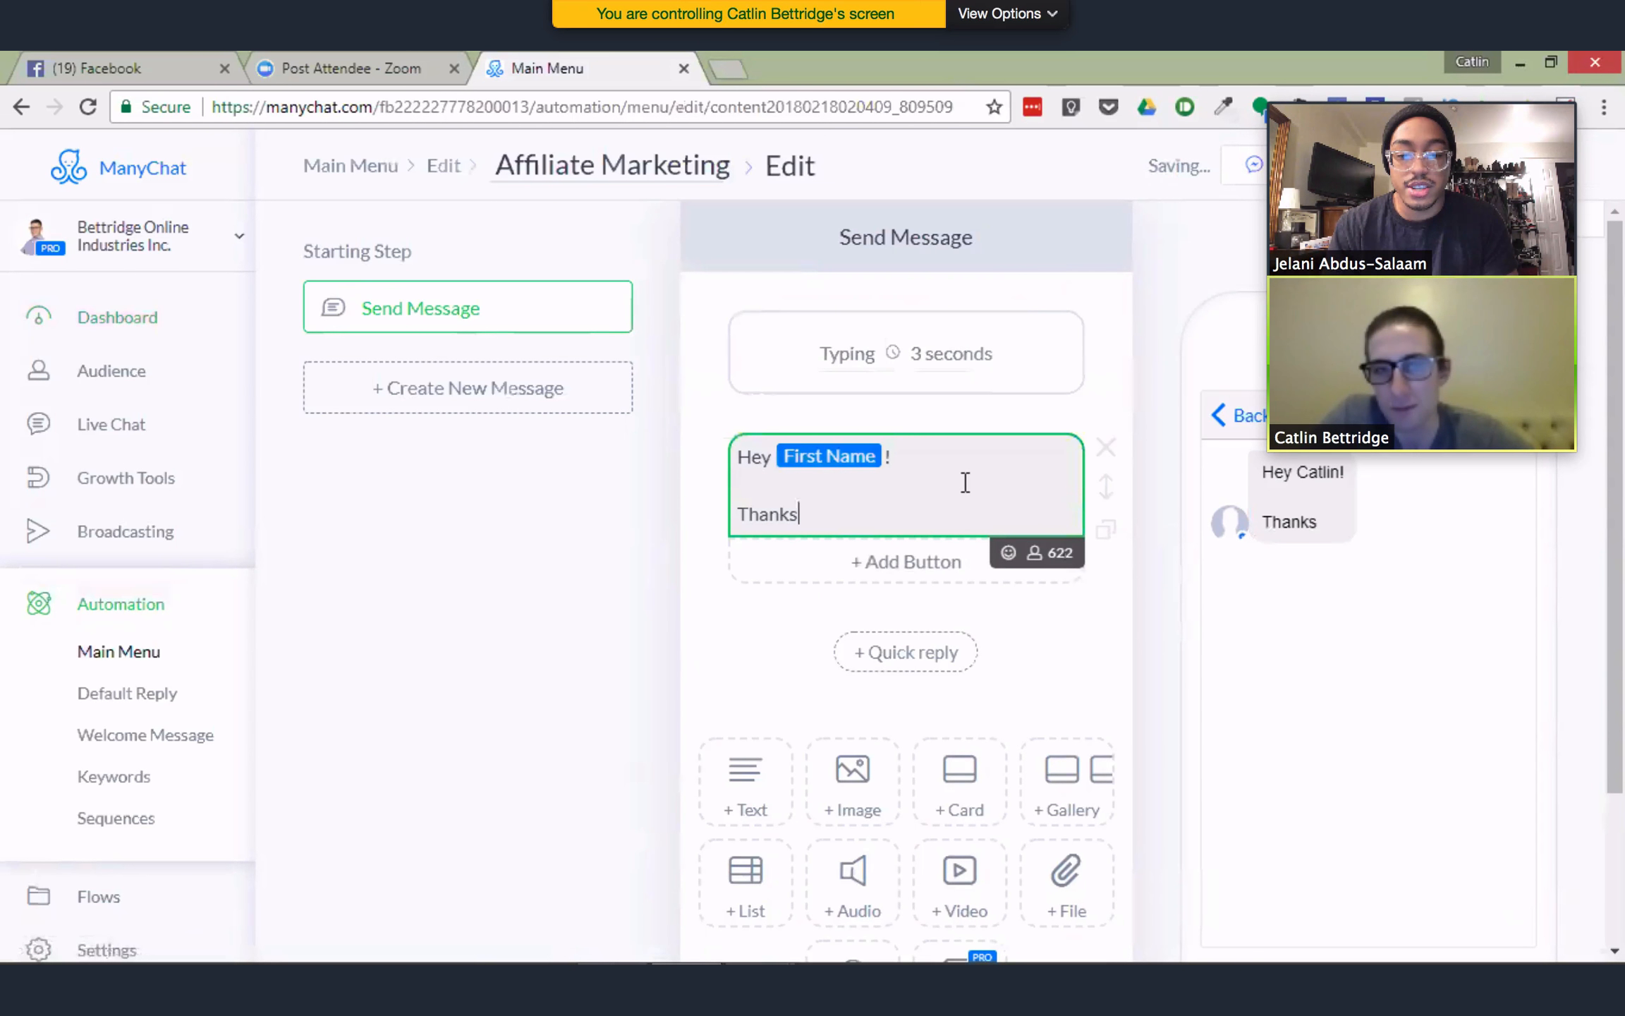
type(" for checking ou")
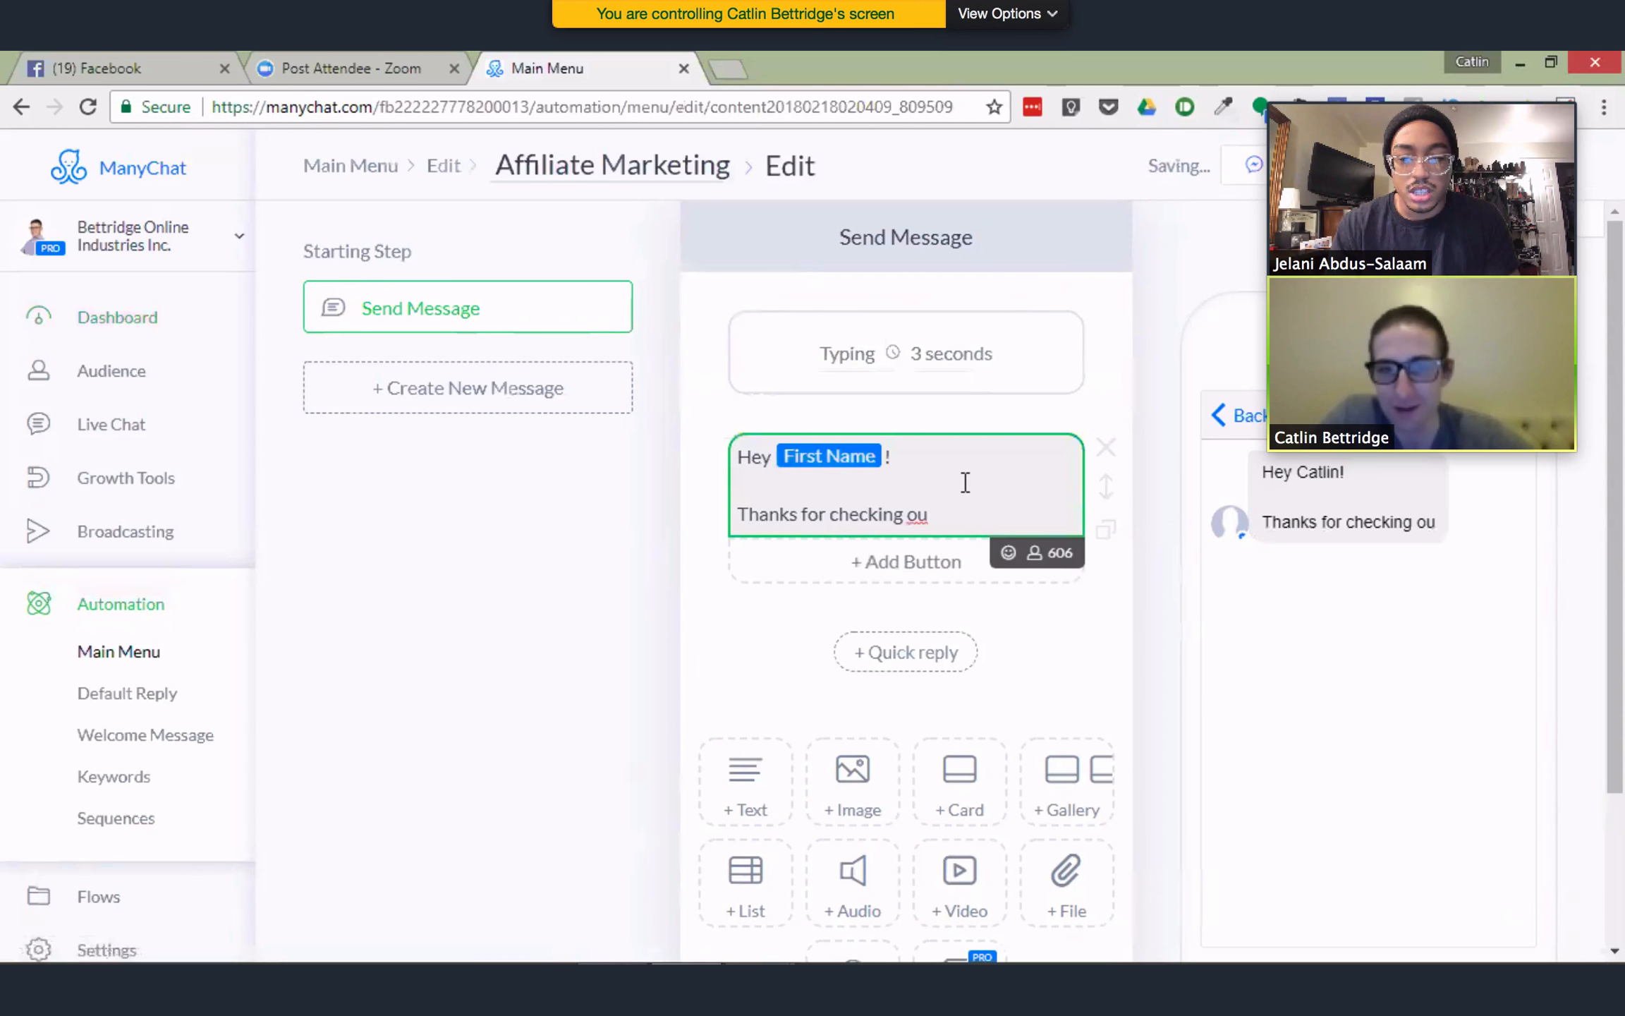
type("t my bot")
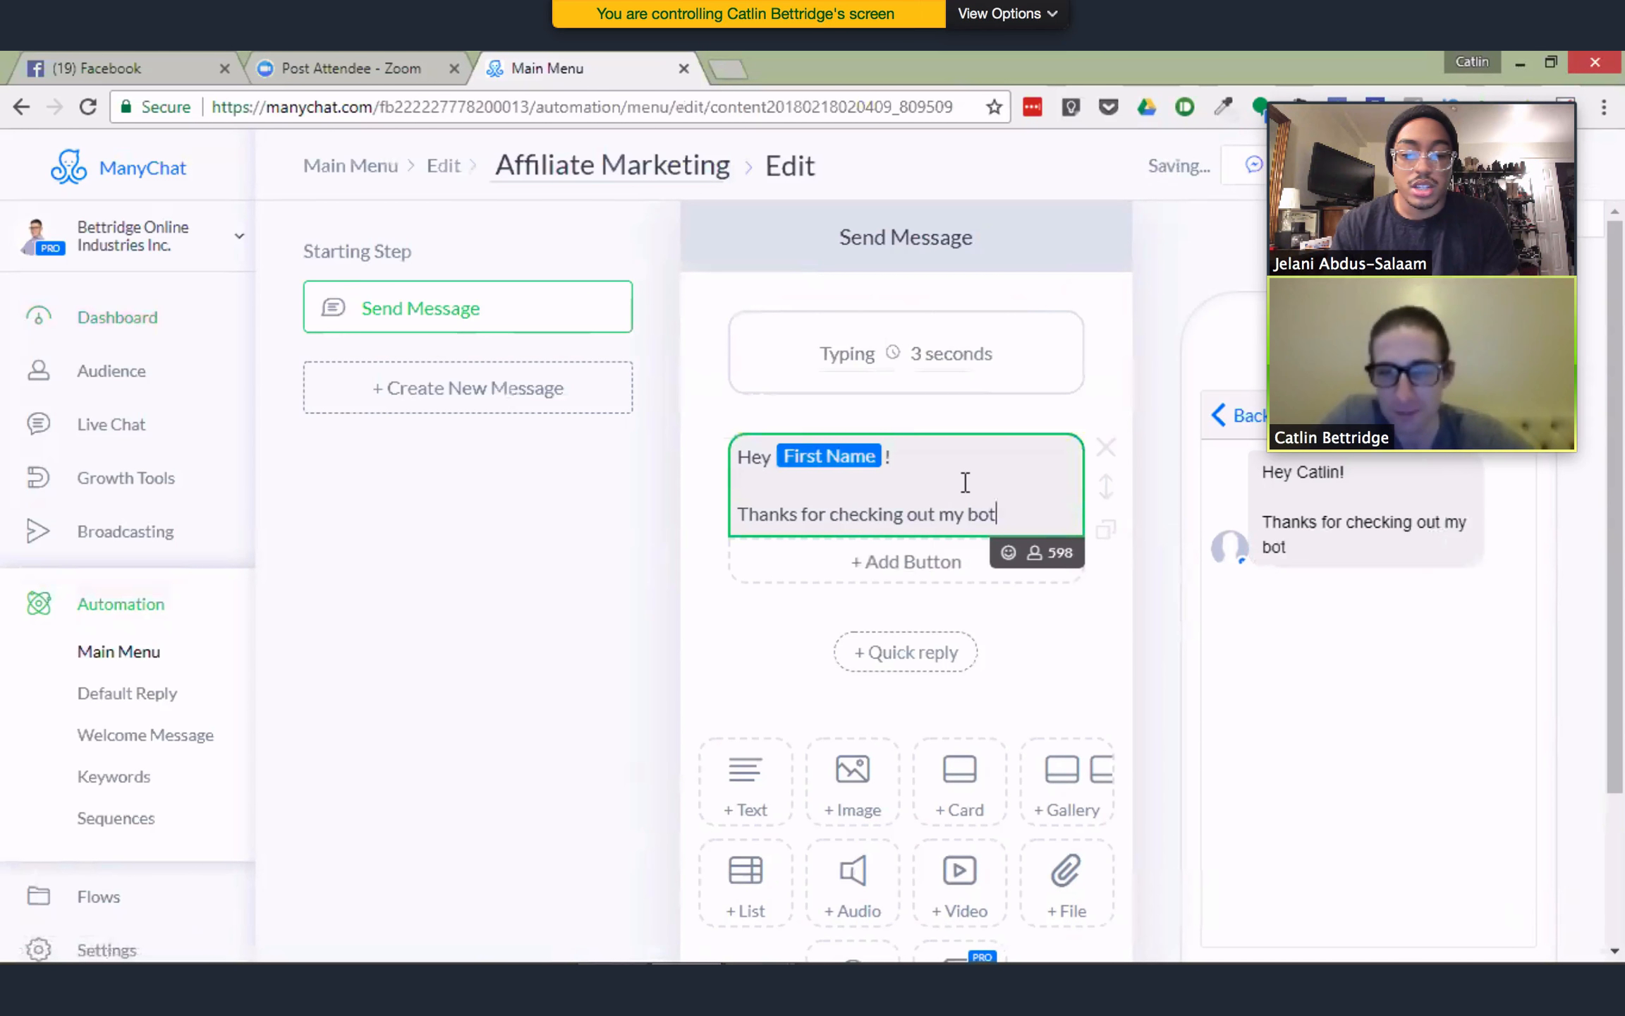
type("!")
Start a third paragraph in the text block with "If you are wanting to learn more about affiliate marketing"
key("Return")
key("Return")
type("If you ")
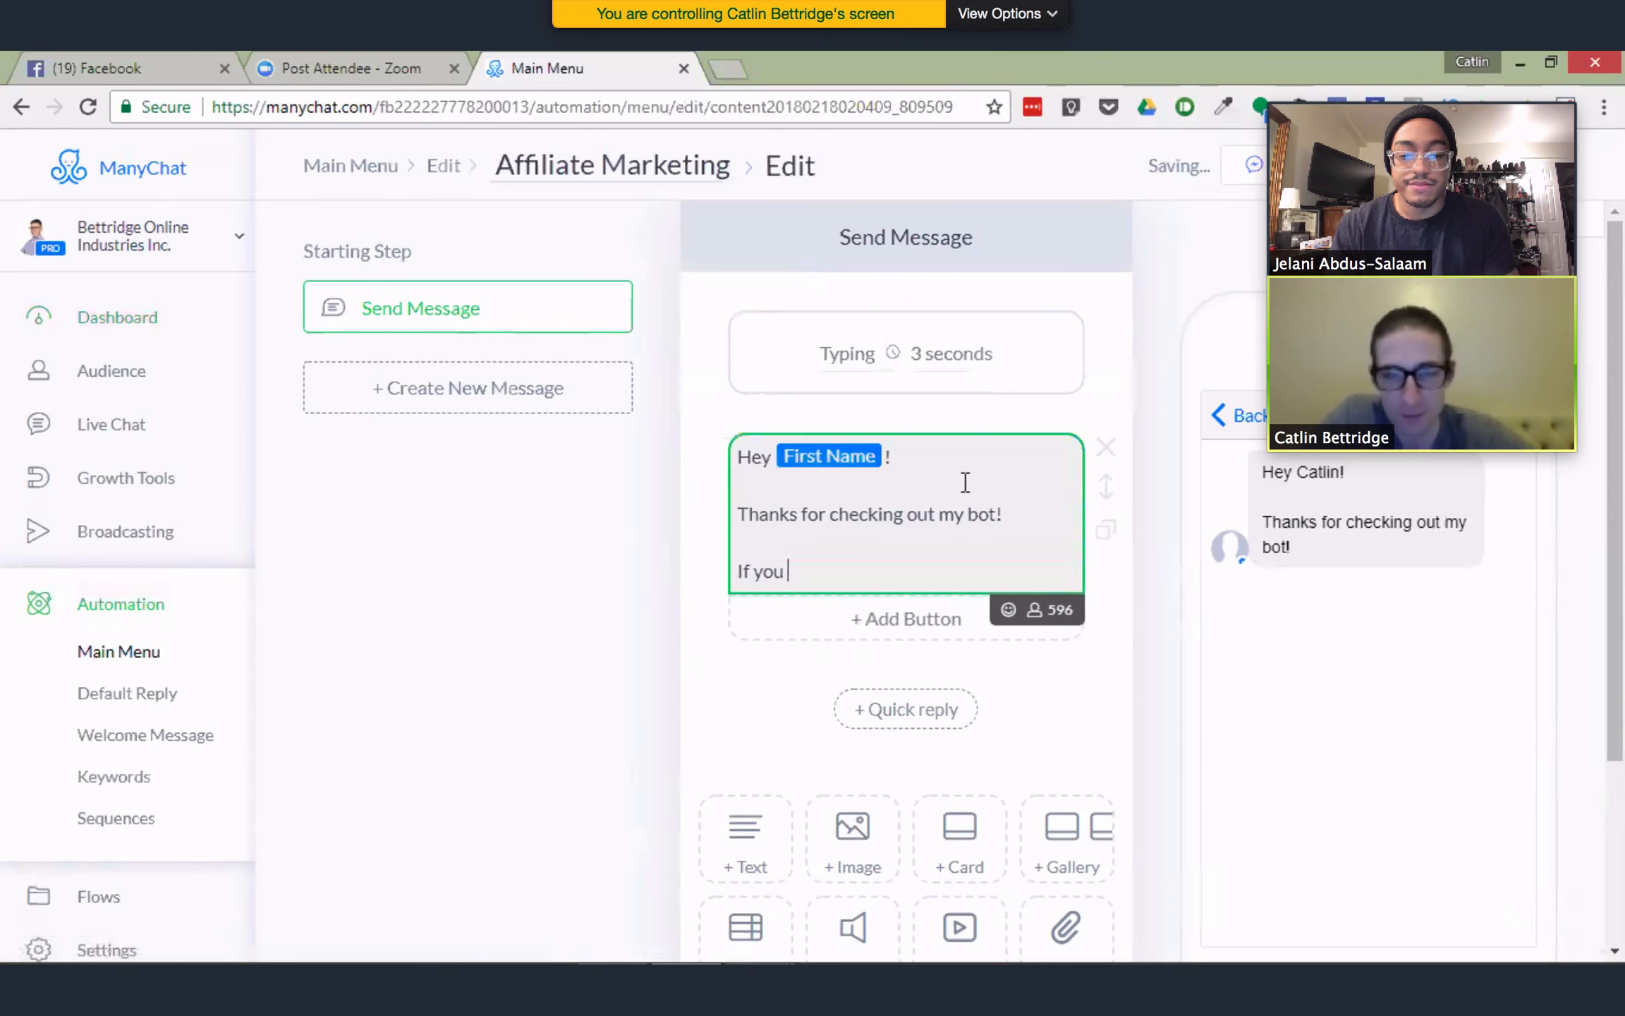
type("are wanting to l")
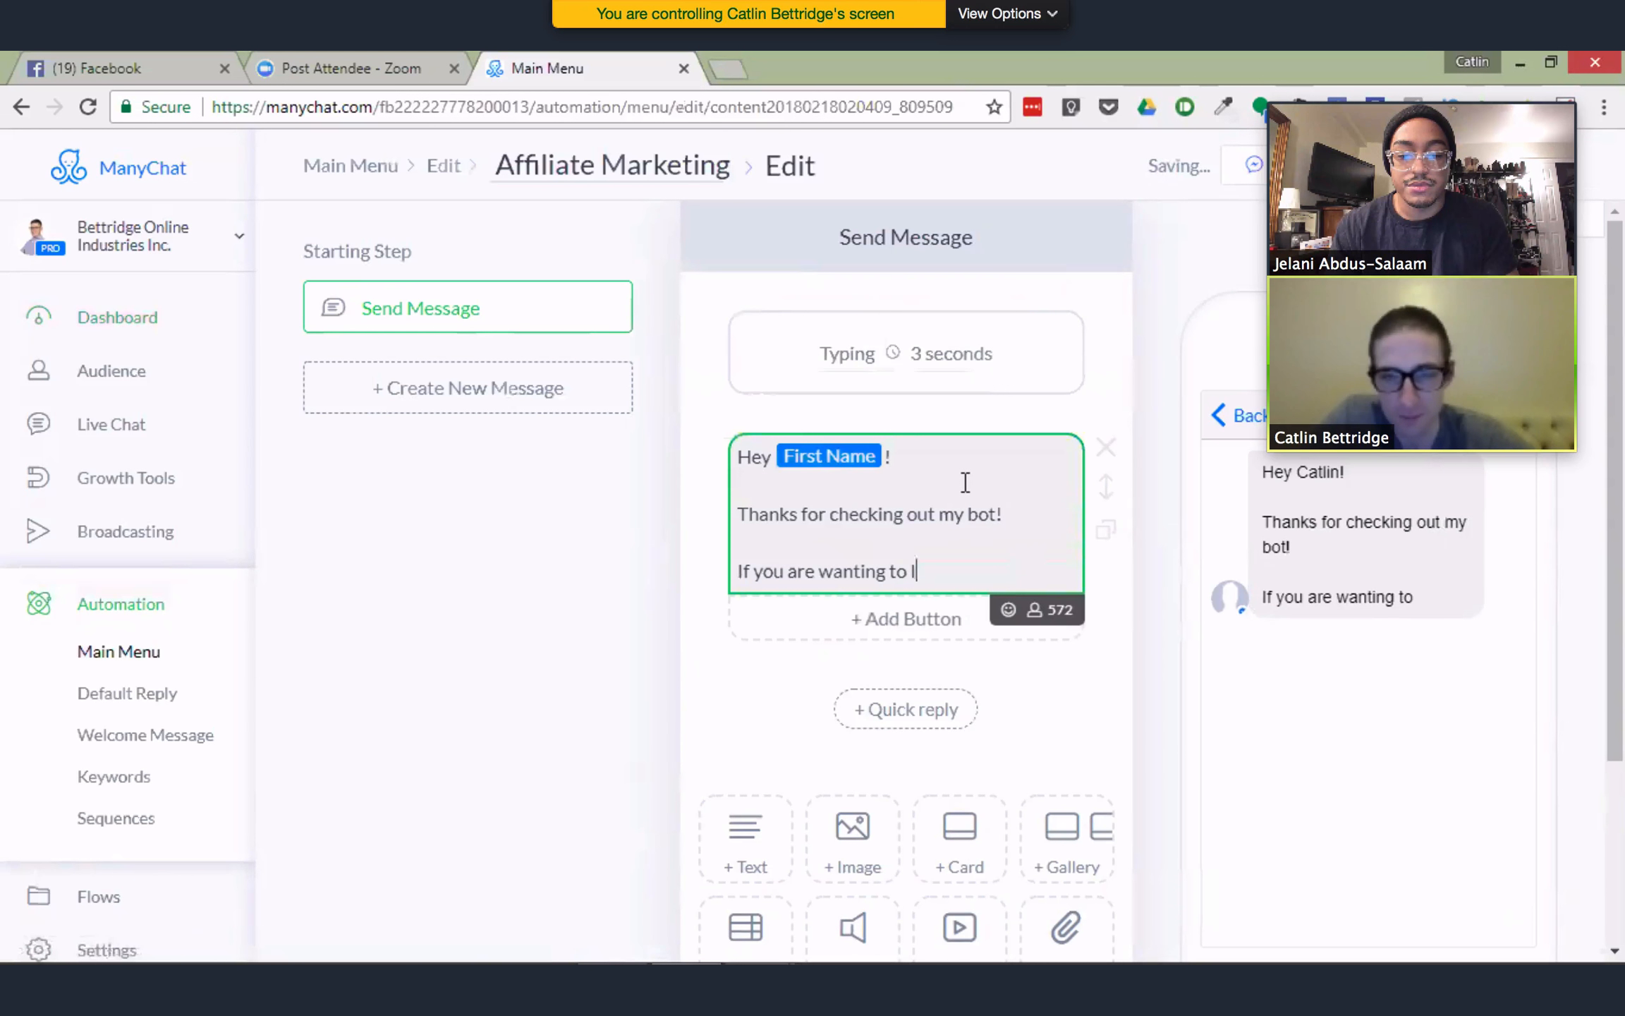
type("earn more about affilaite mar")
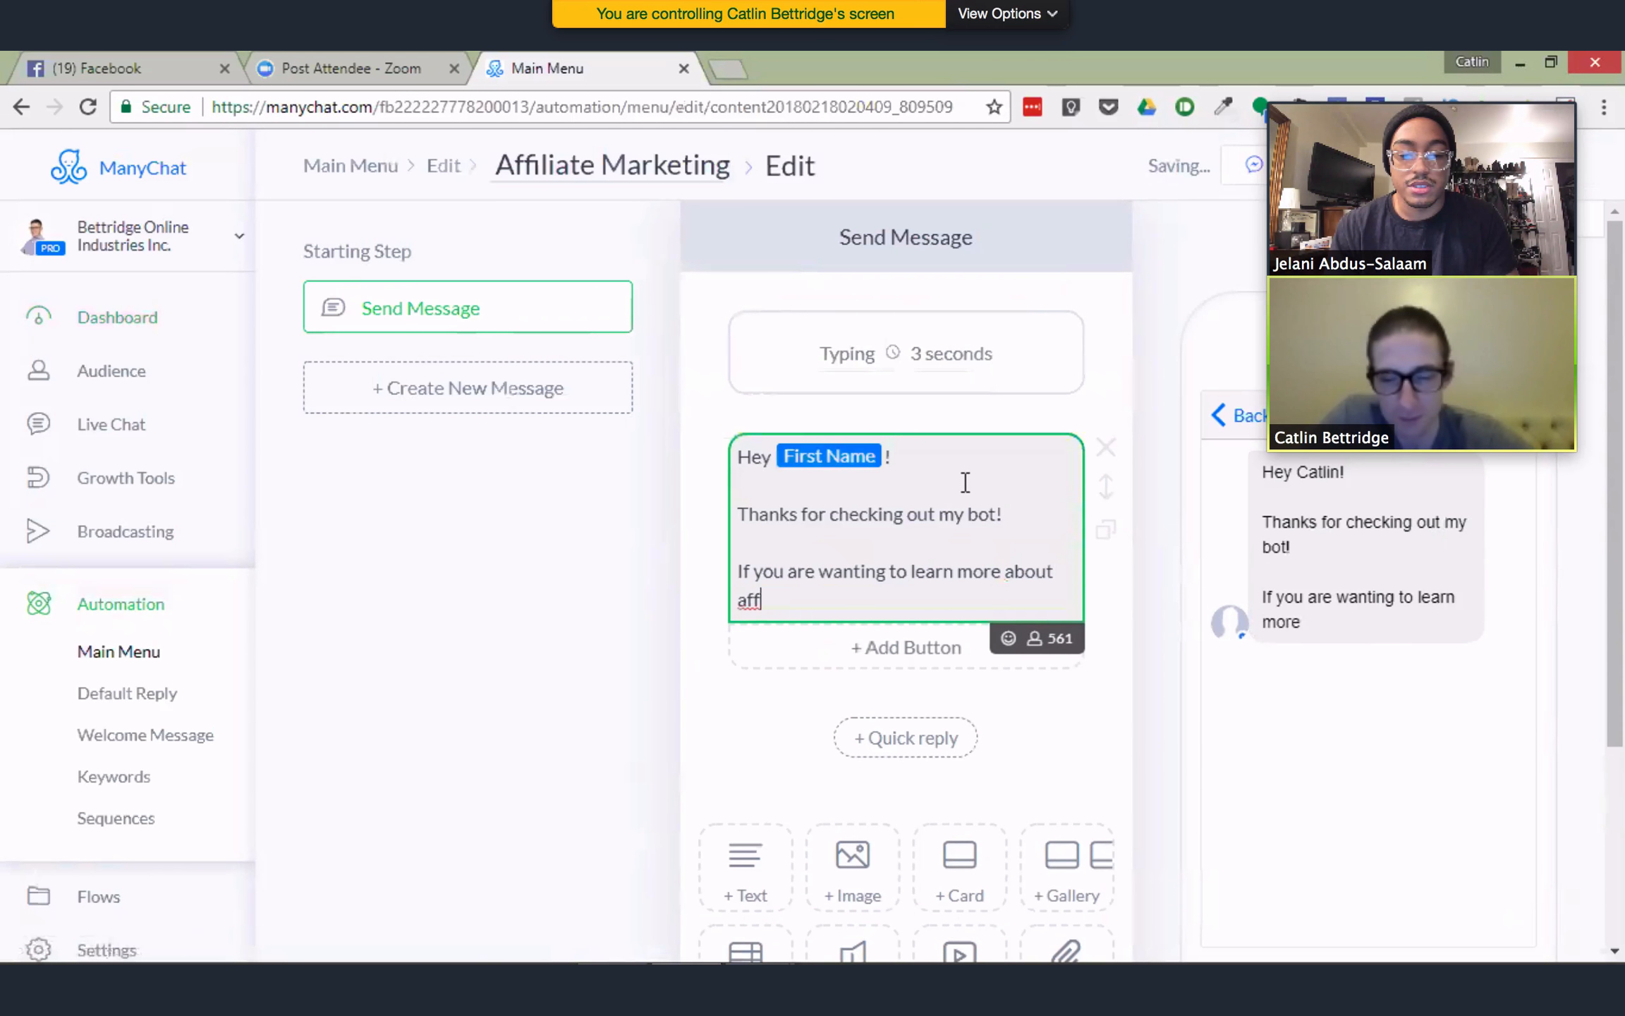
key("BackSpace")
type("rketing")
Correct the spelling of "affiliate" in the third paragraph and finish the sentence with "click the button below."
left_click(784, 598)
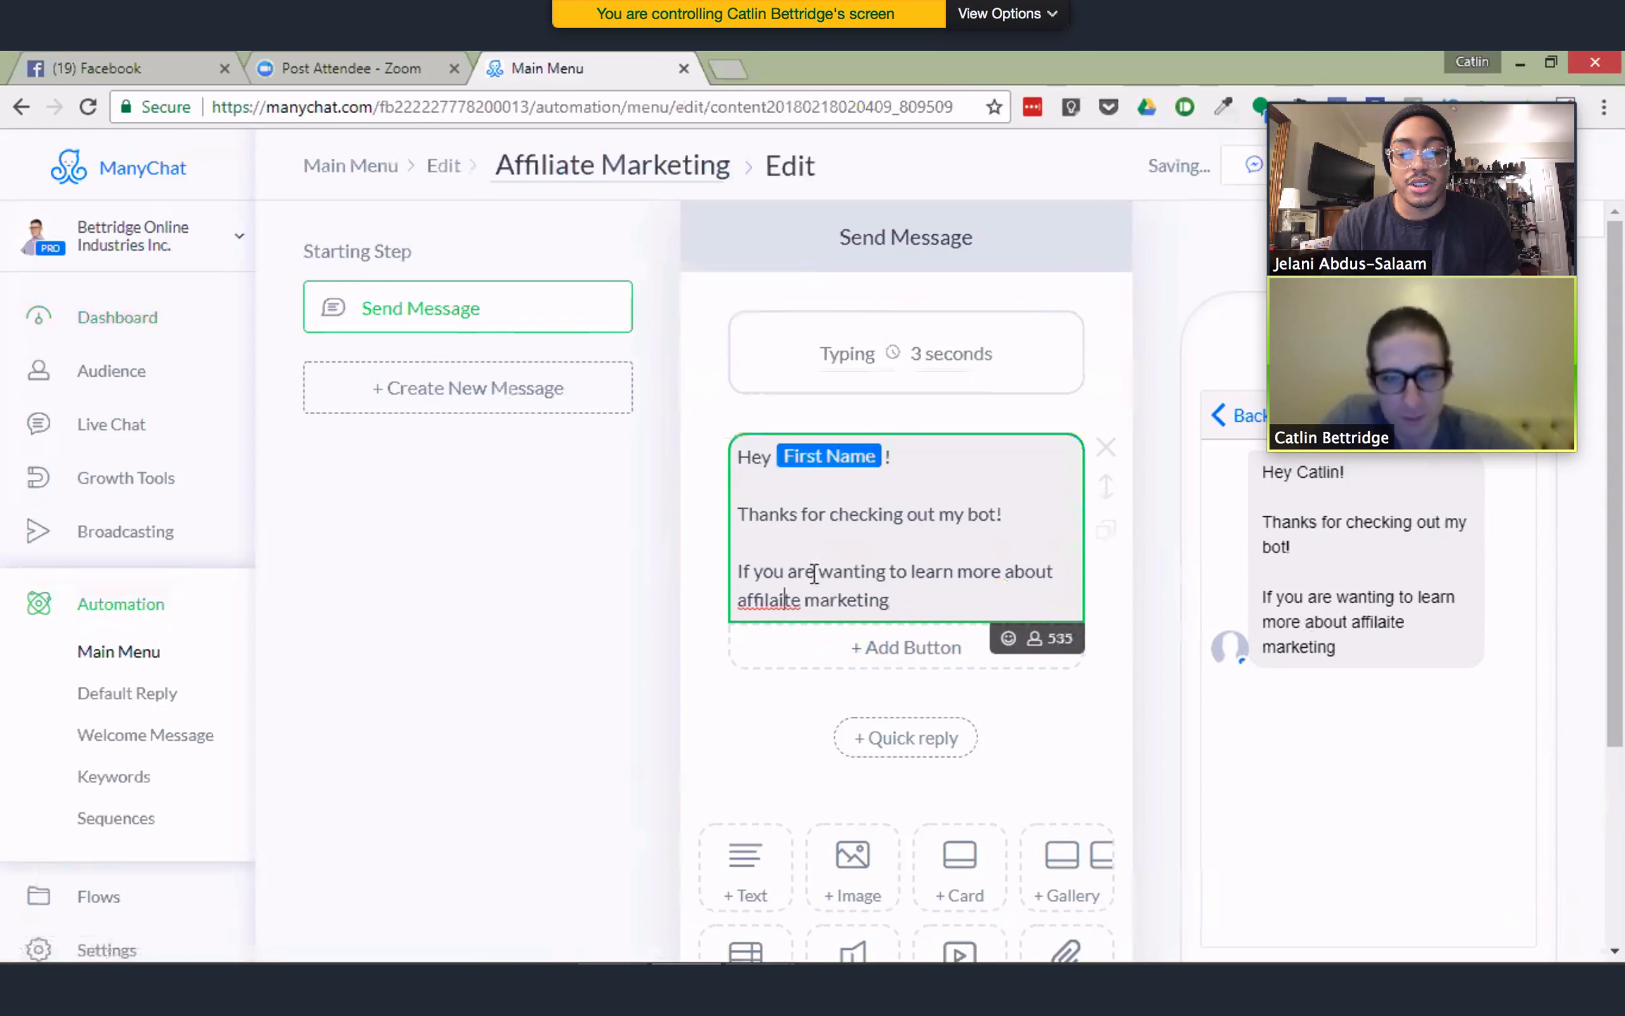
right_click(801, 585)
left_click(868, 175)
left_click(891, 598)
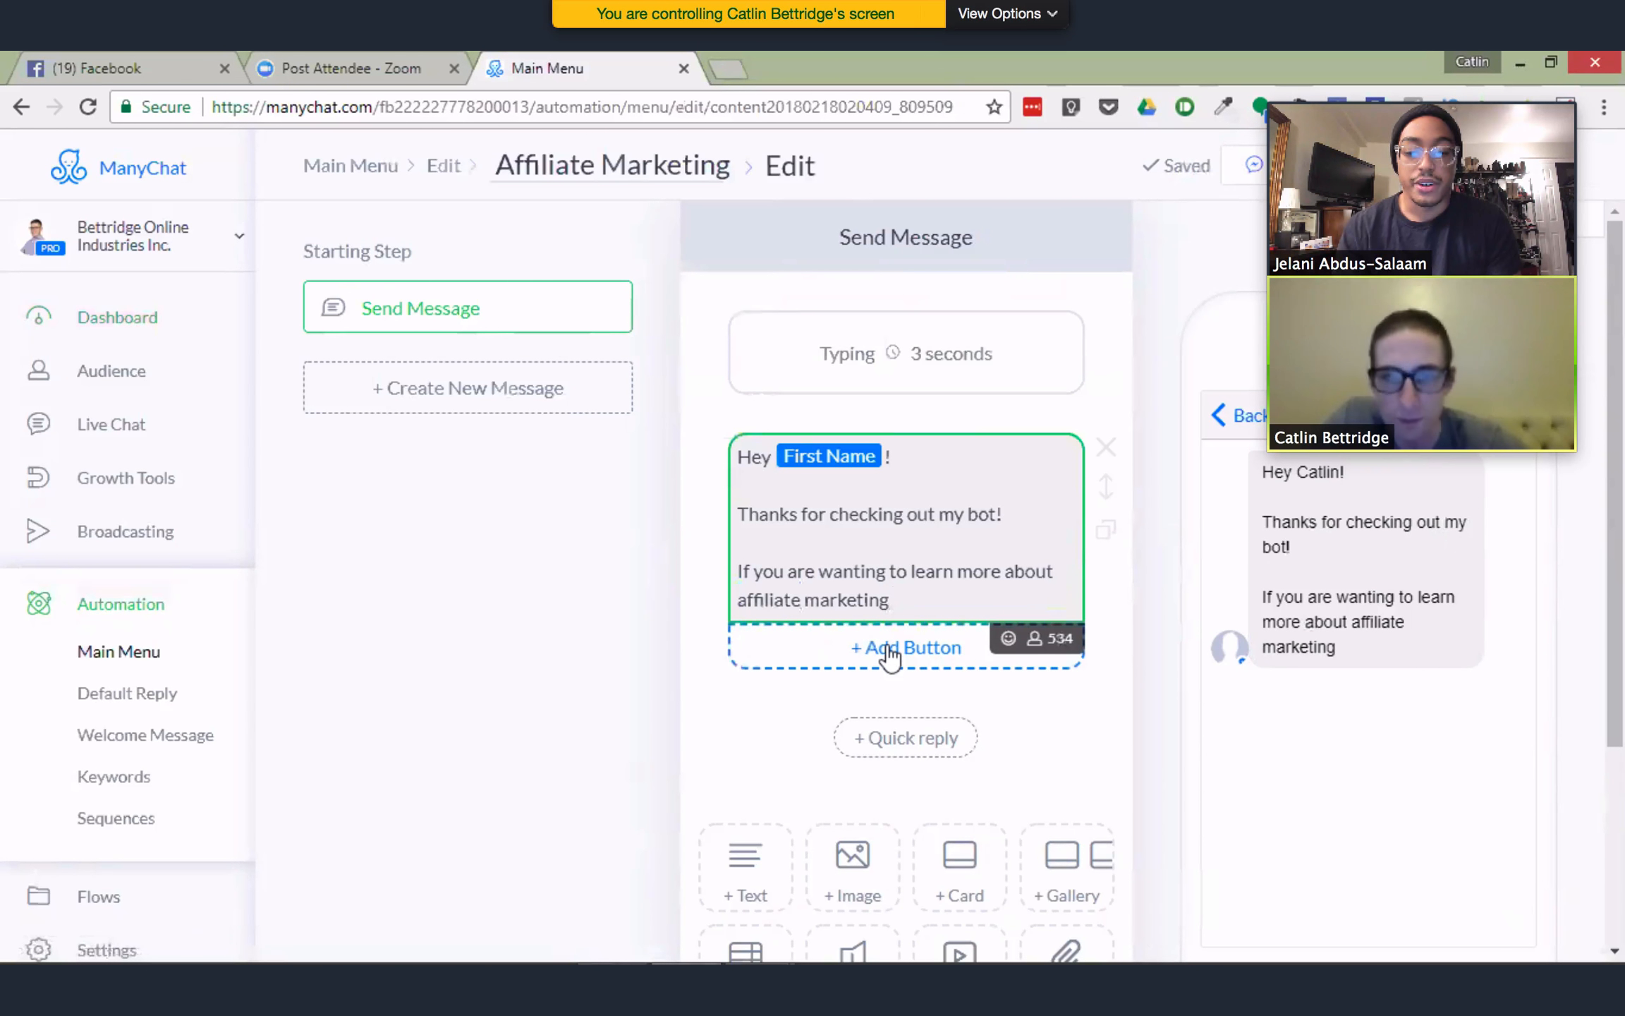
type("click the ")
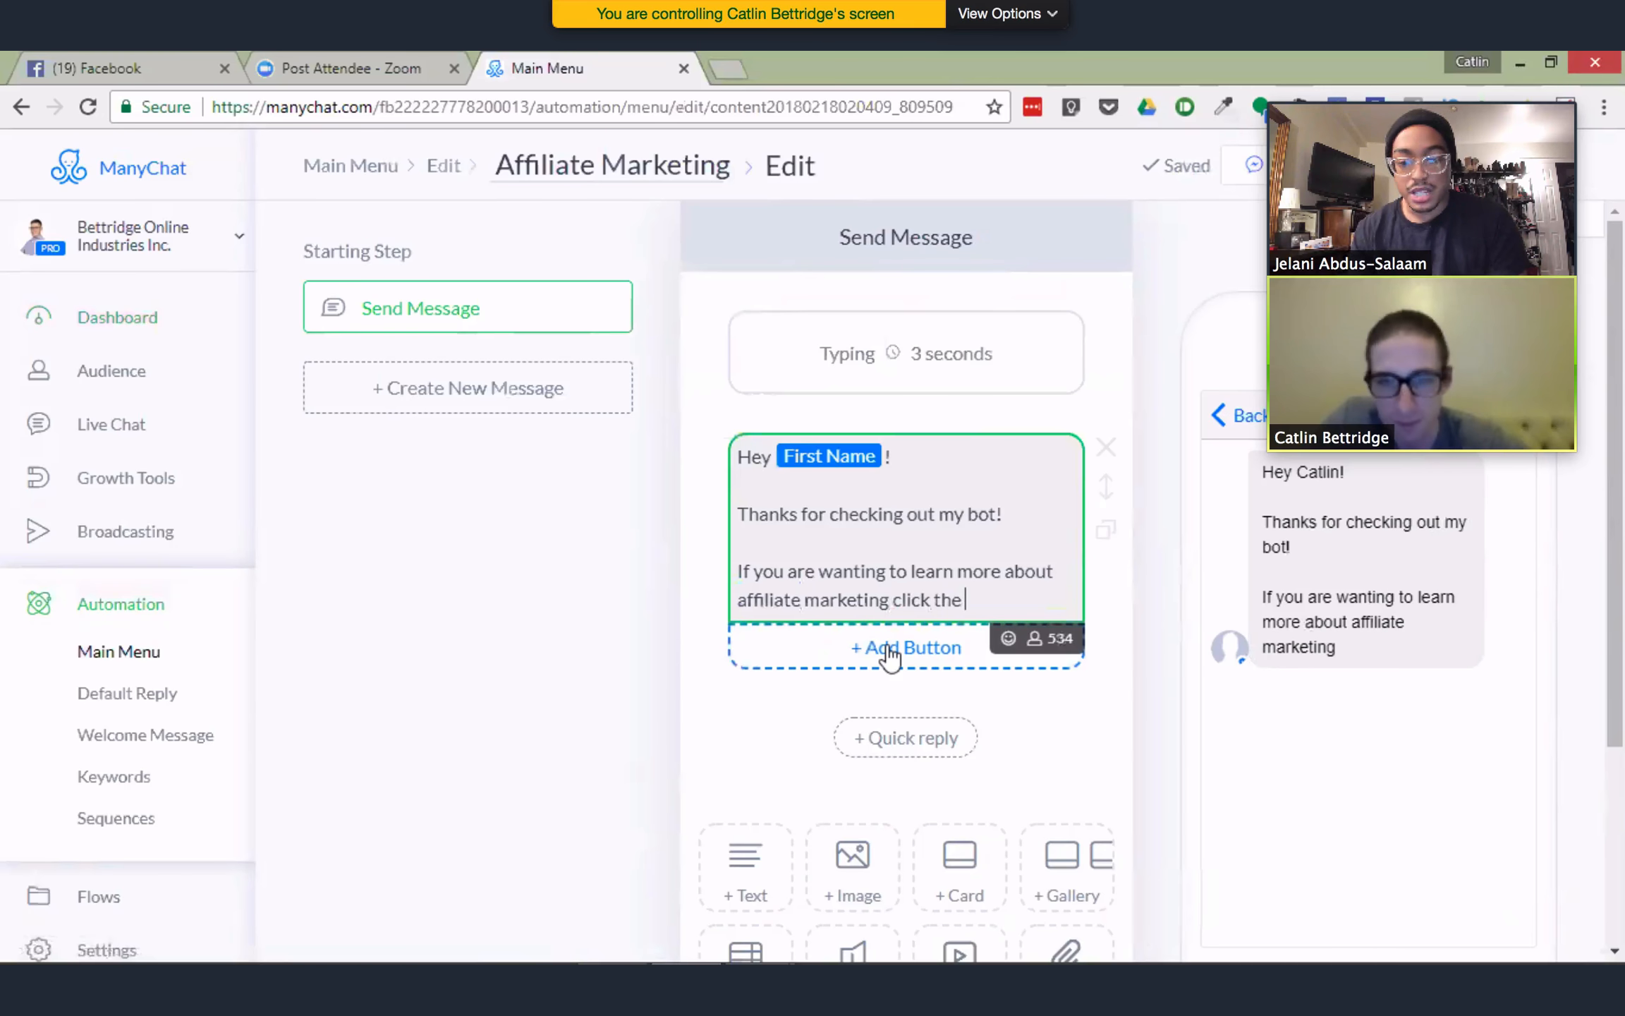
type("button below.")
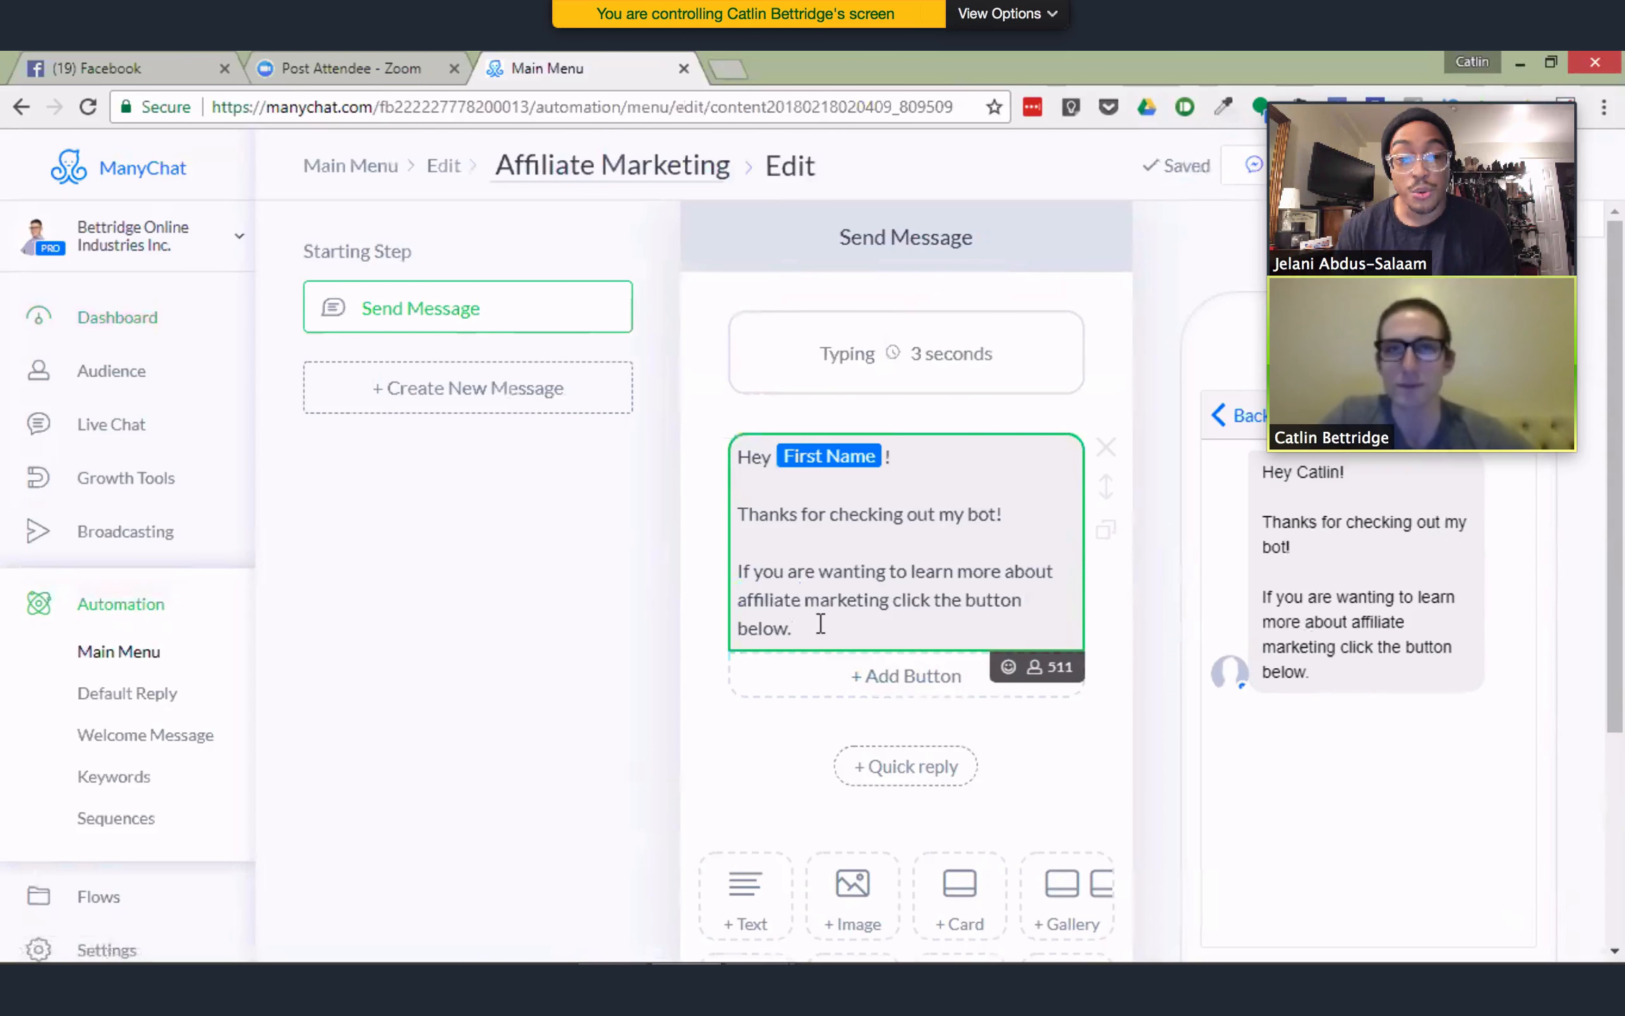
Add a button under the text block and title it "Landing Page"
left_click(895, 680)
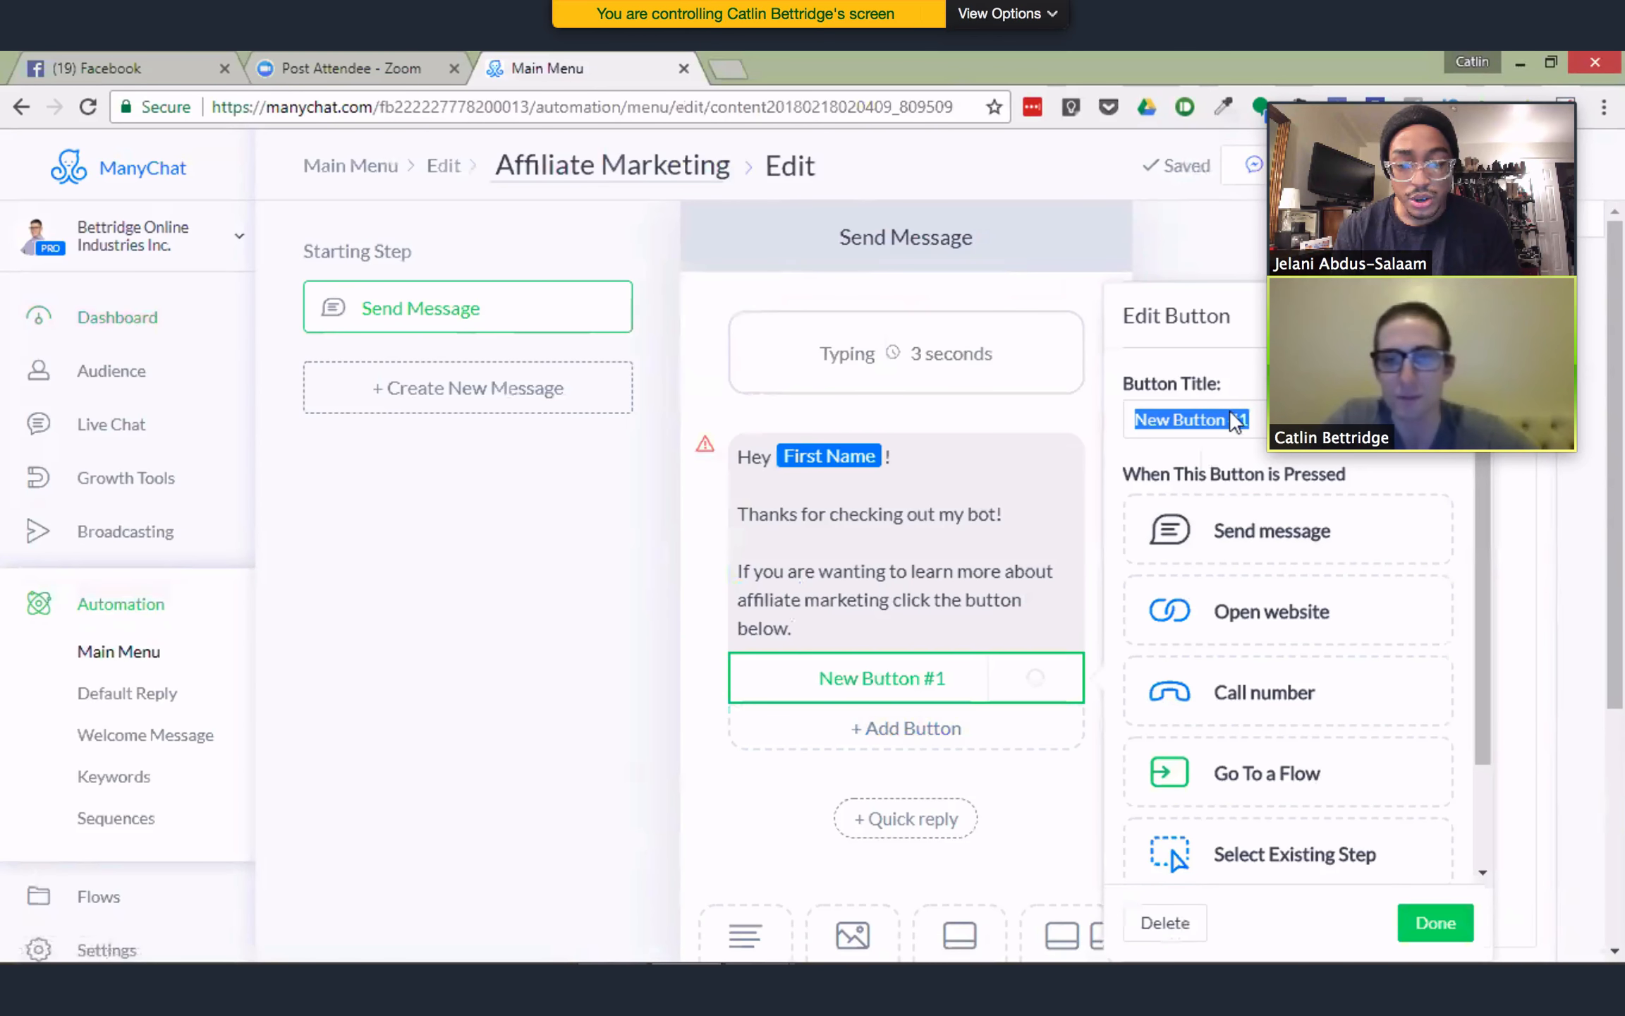
type("Land")
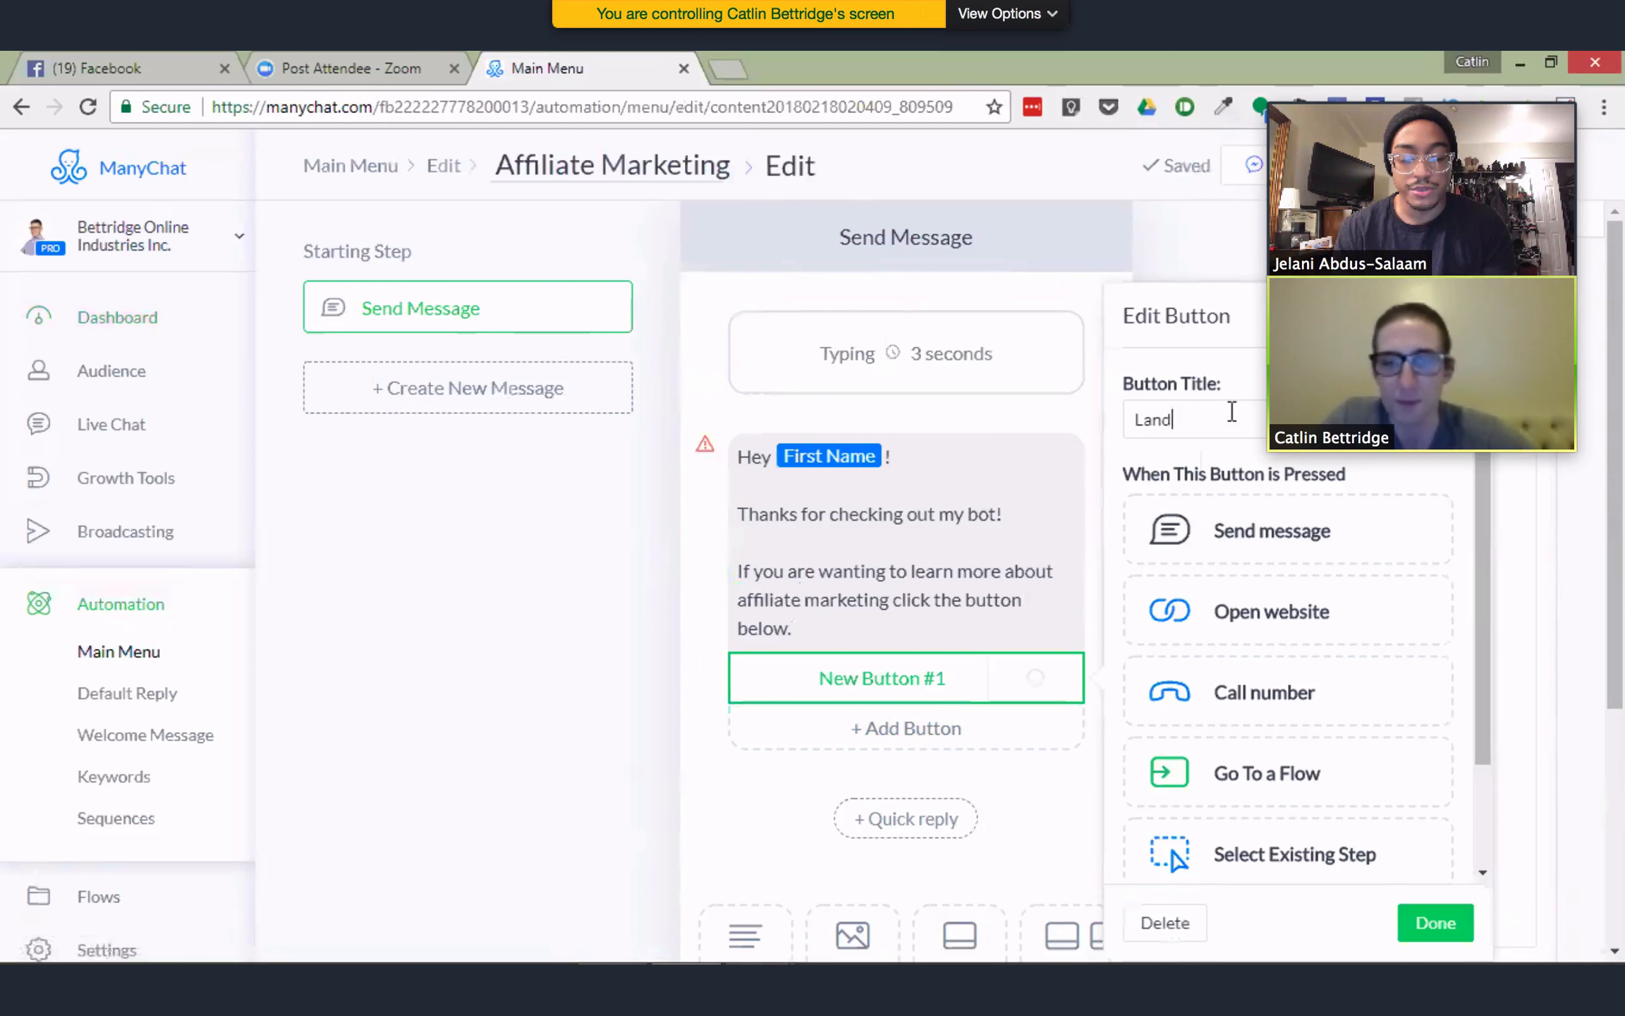
type("ing Page")
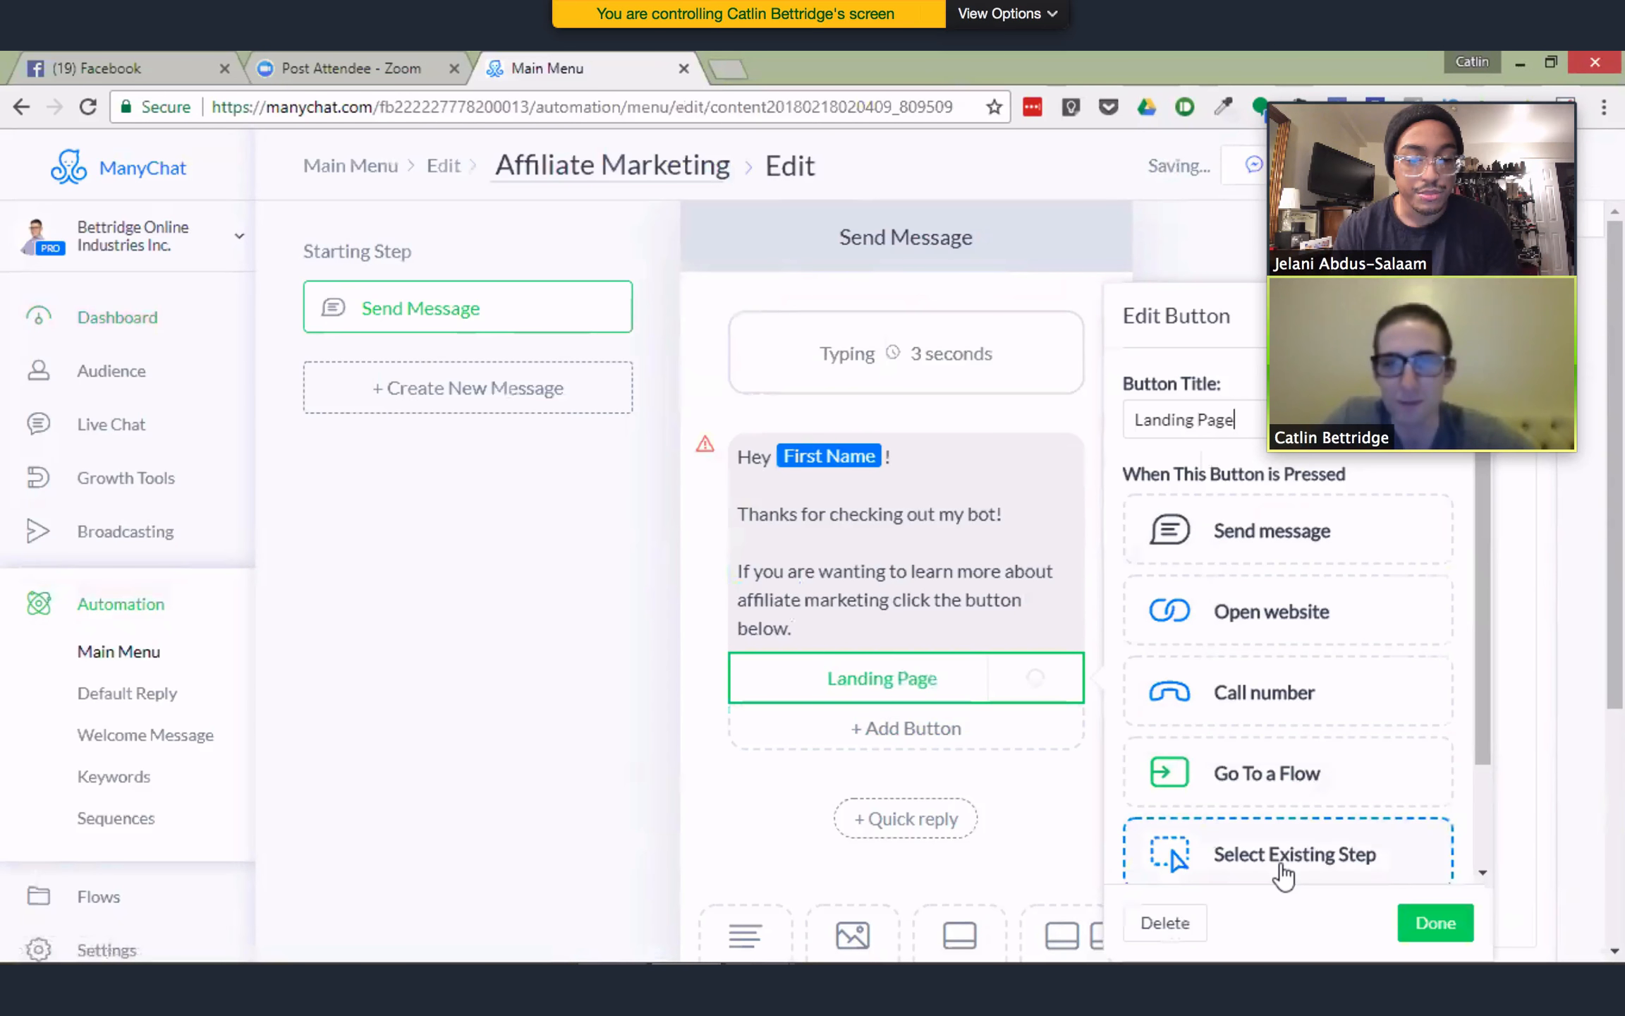
Give the Landing Page button an Add Tag action and start entering its tag
scroll(1280, 874, "down", 2)
scroll(1282, 875, "down", 1)
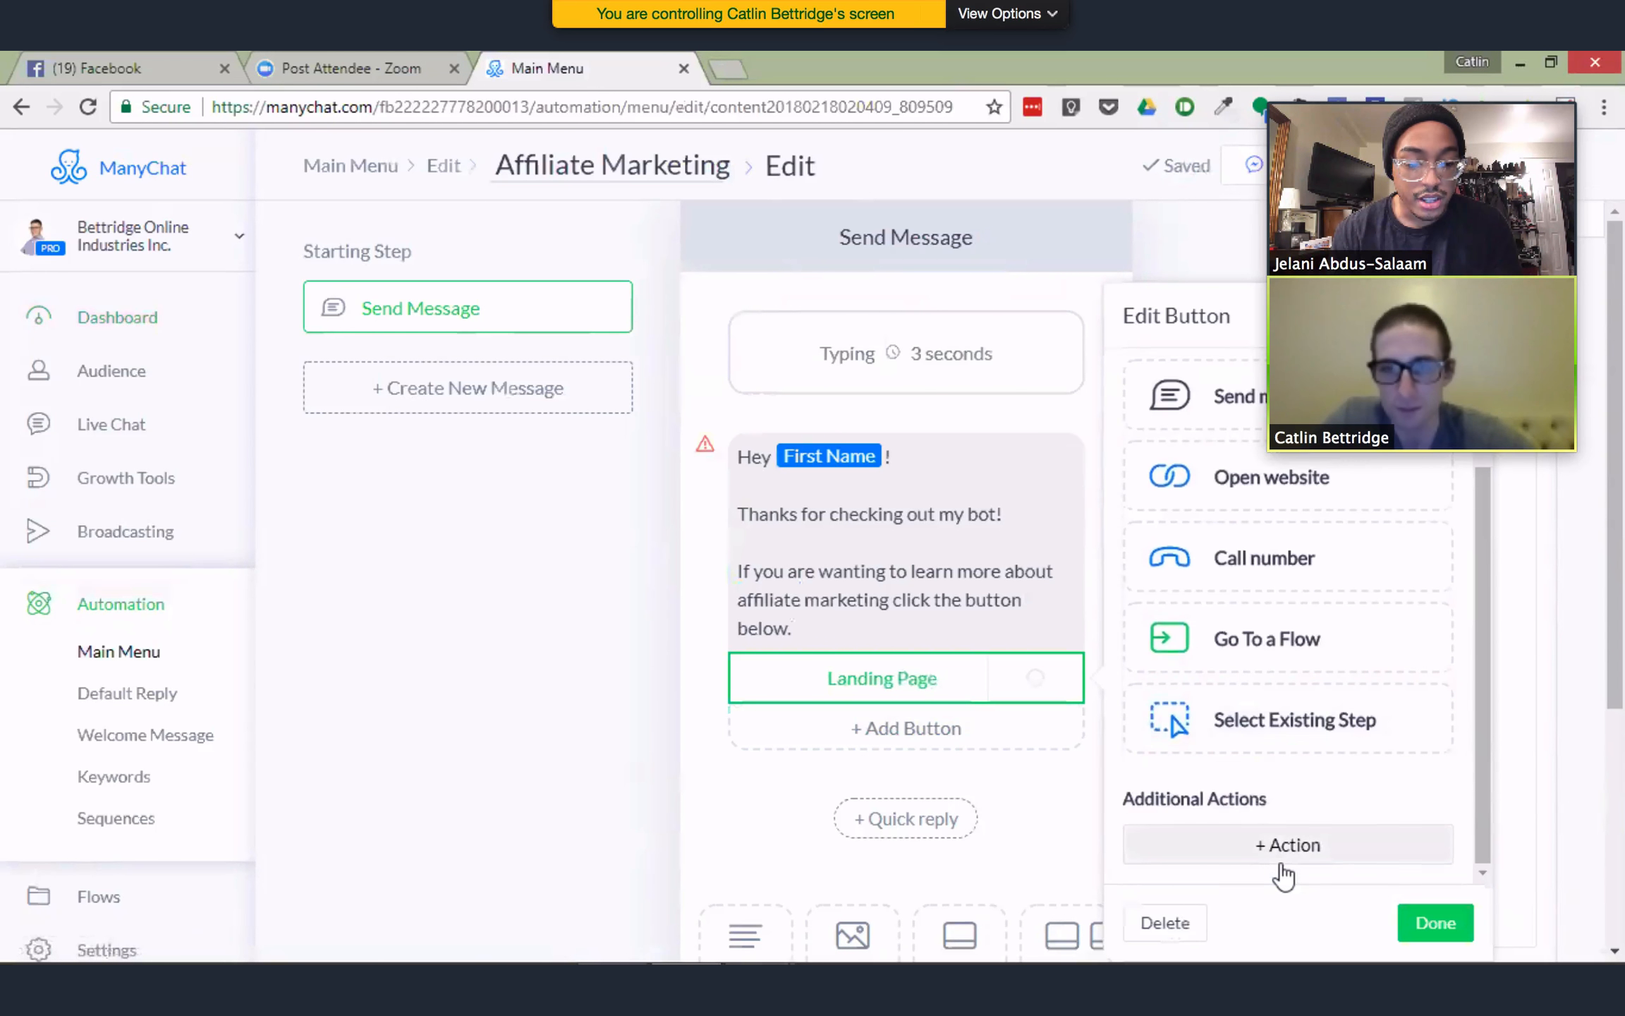
left_click(1281, 845)
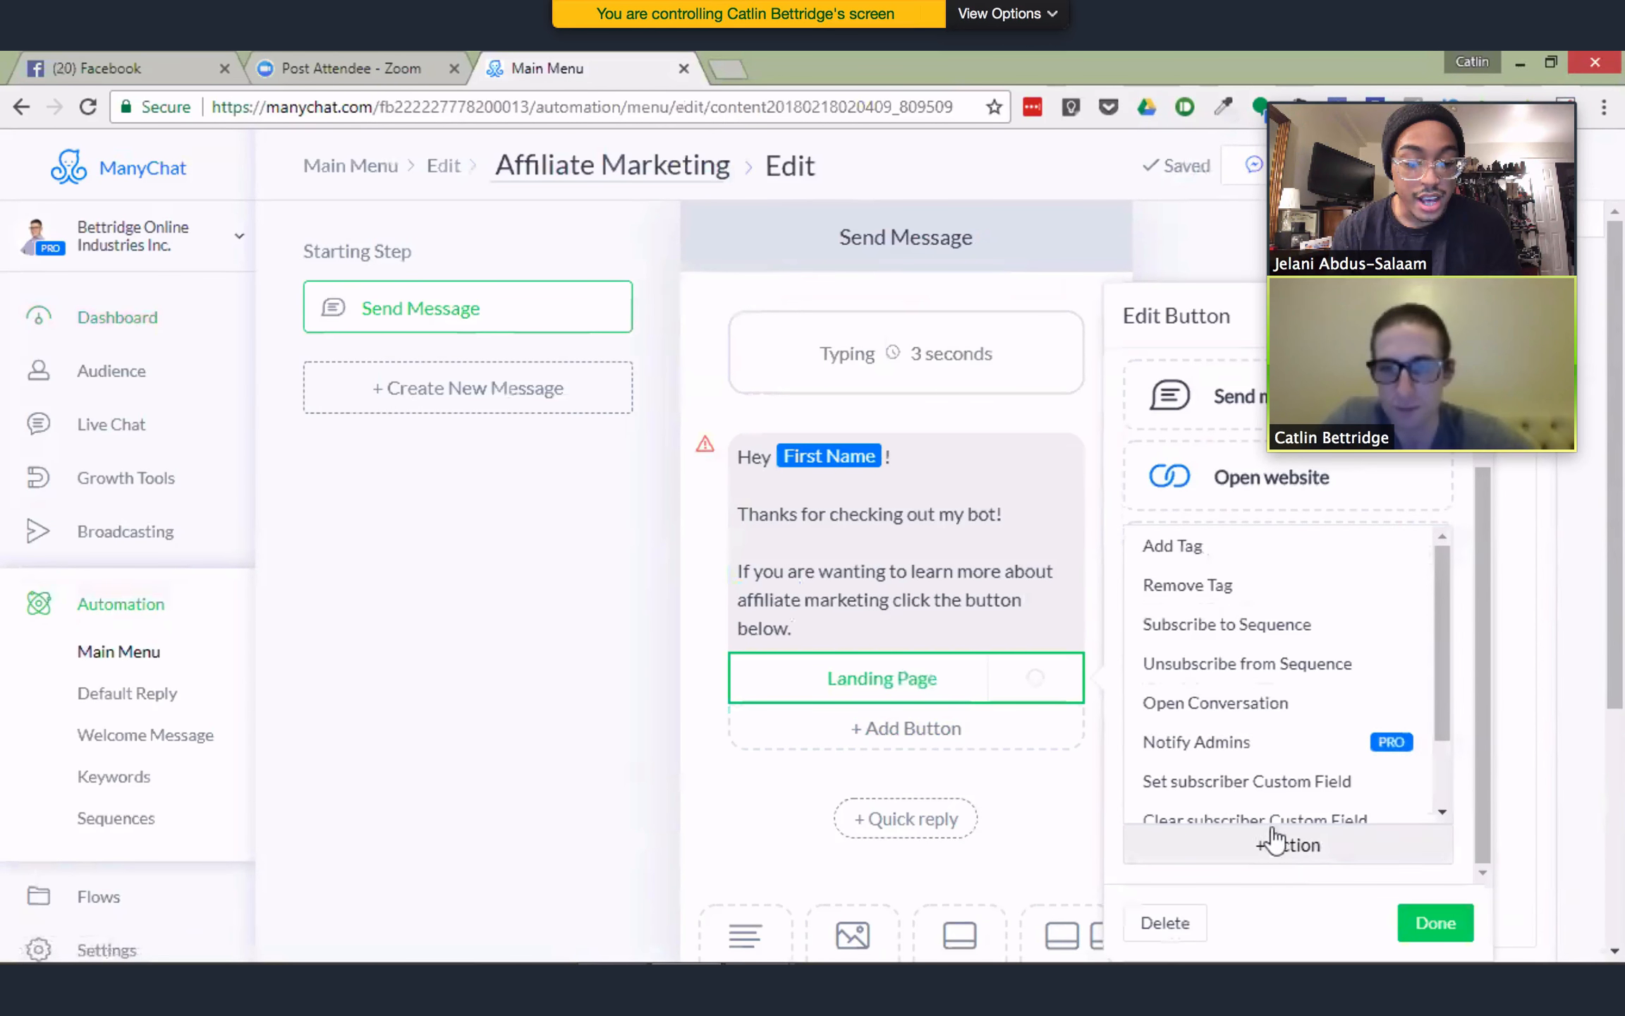
left_click(1210, 555)
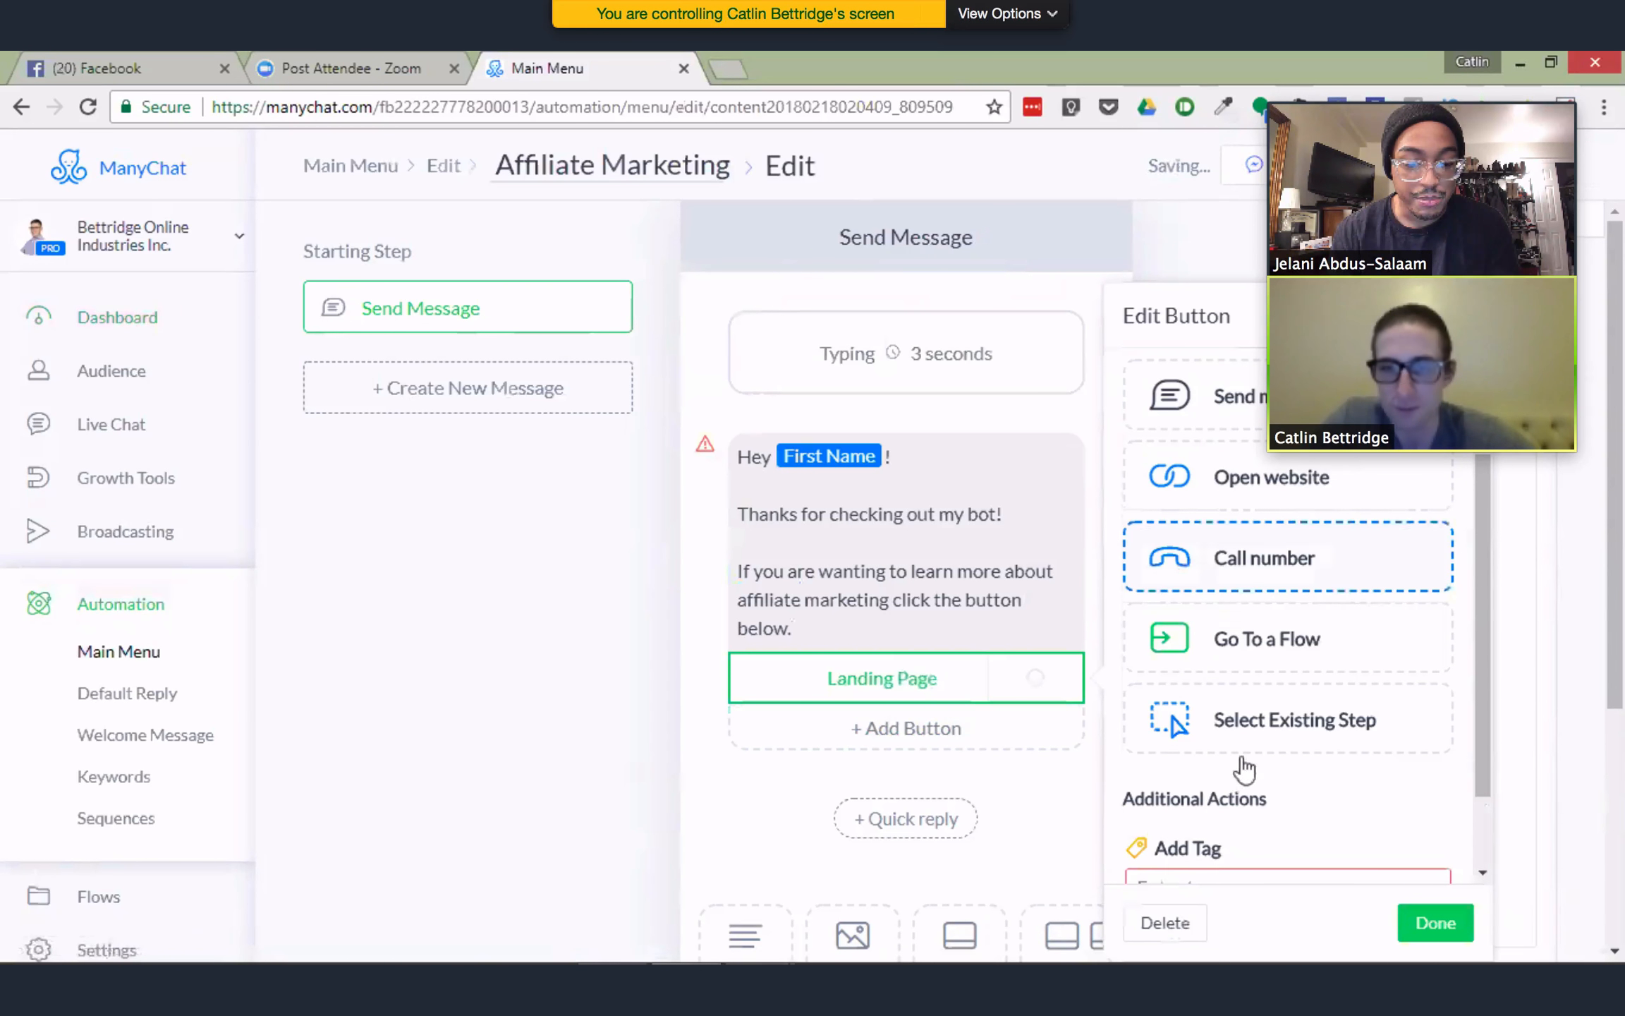
scroll(1238, 768, "down", 1)
left_click(1198, 819)
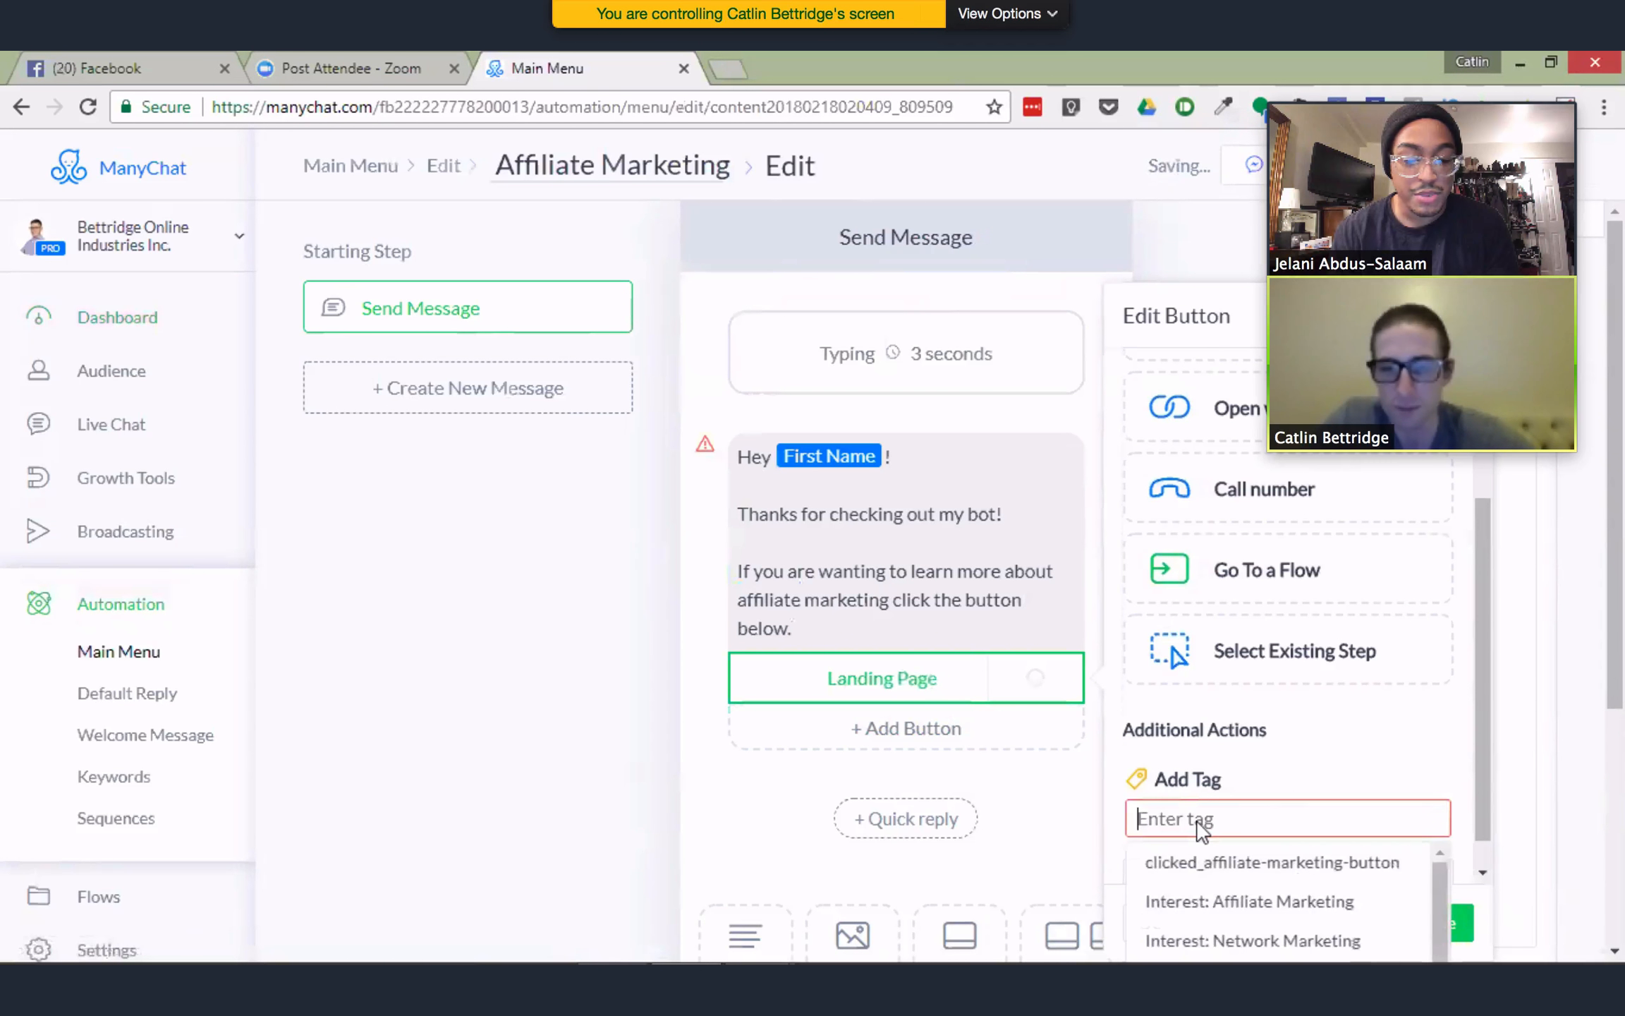
Enter "clicked_affiliate-marketing-but" as the tag text for the Landing Page button's Add Tag action
type("clicked")
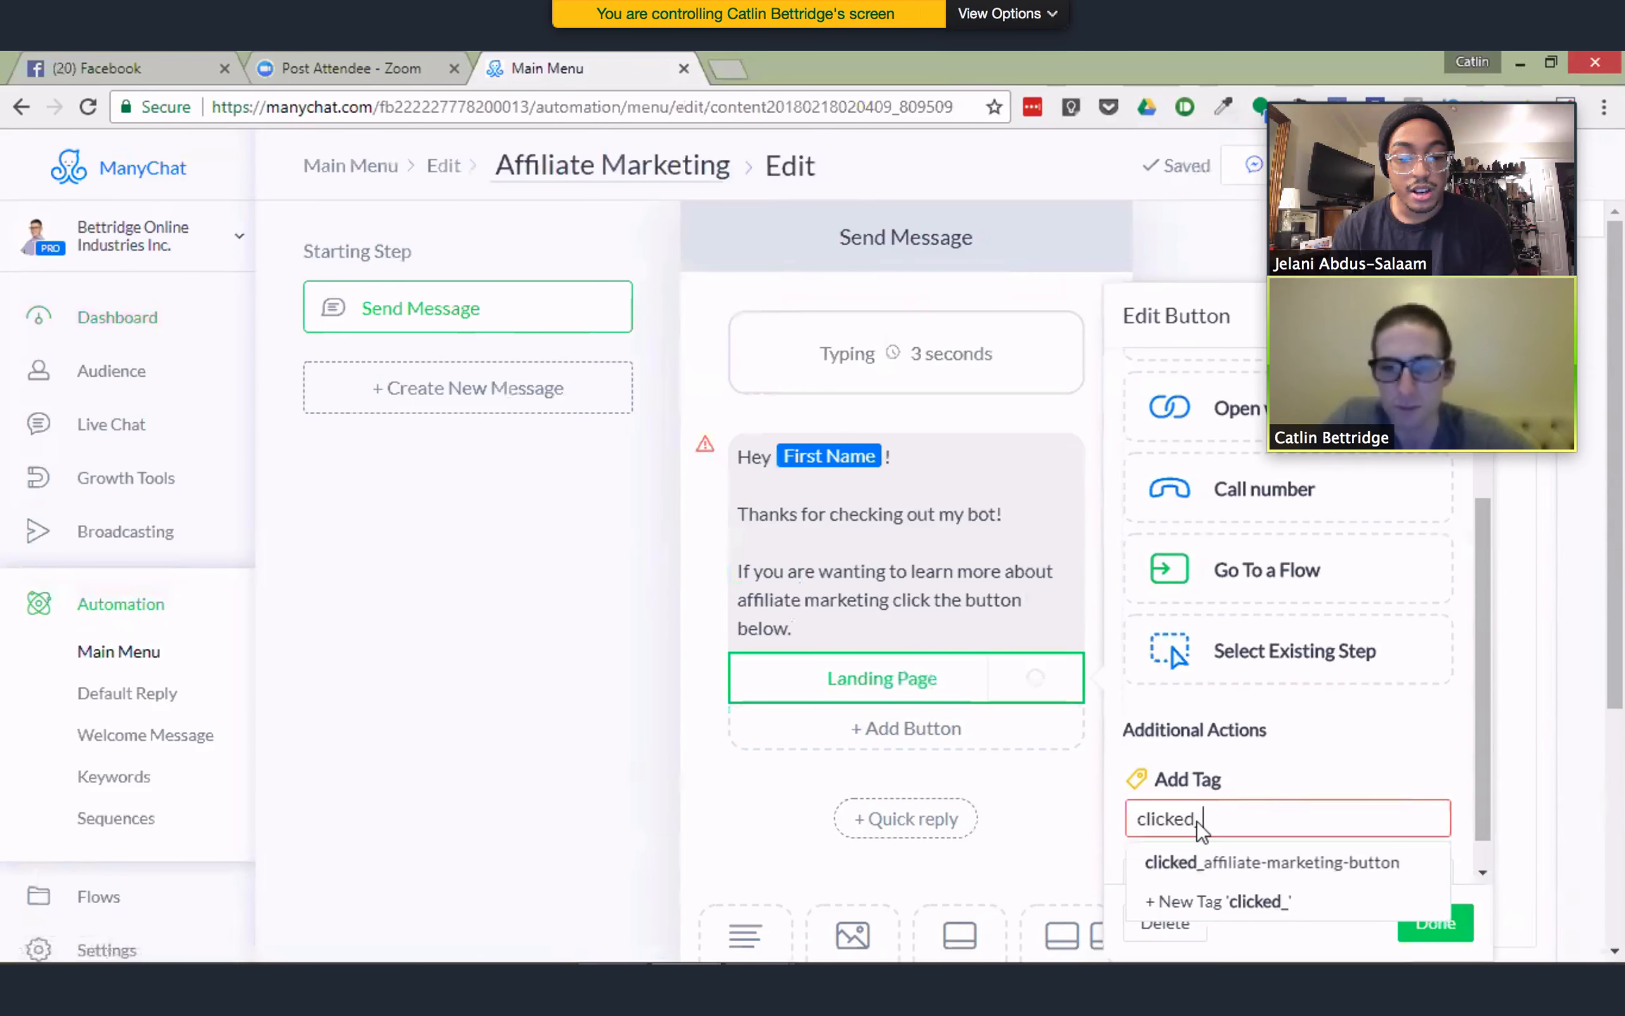
type("_affilia")
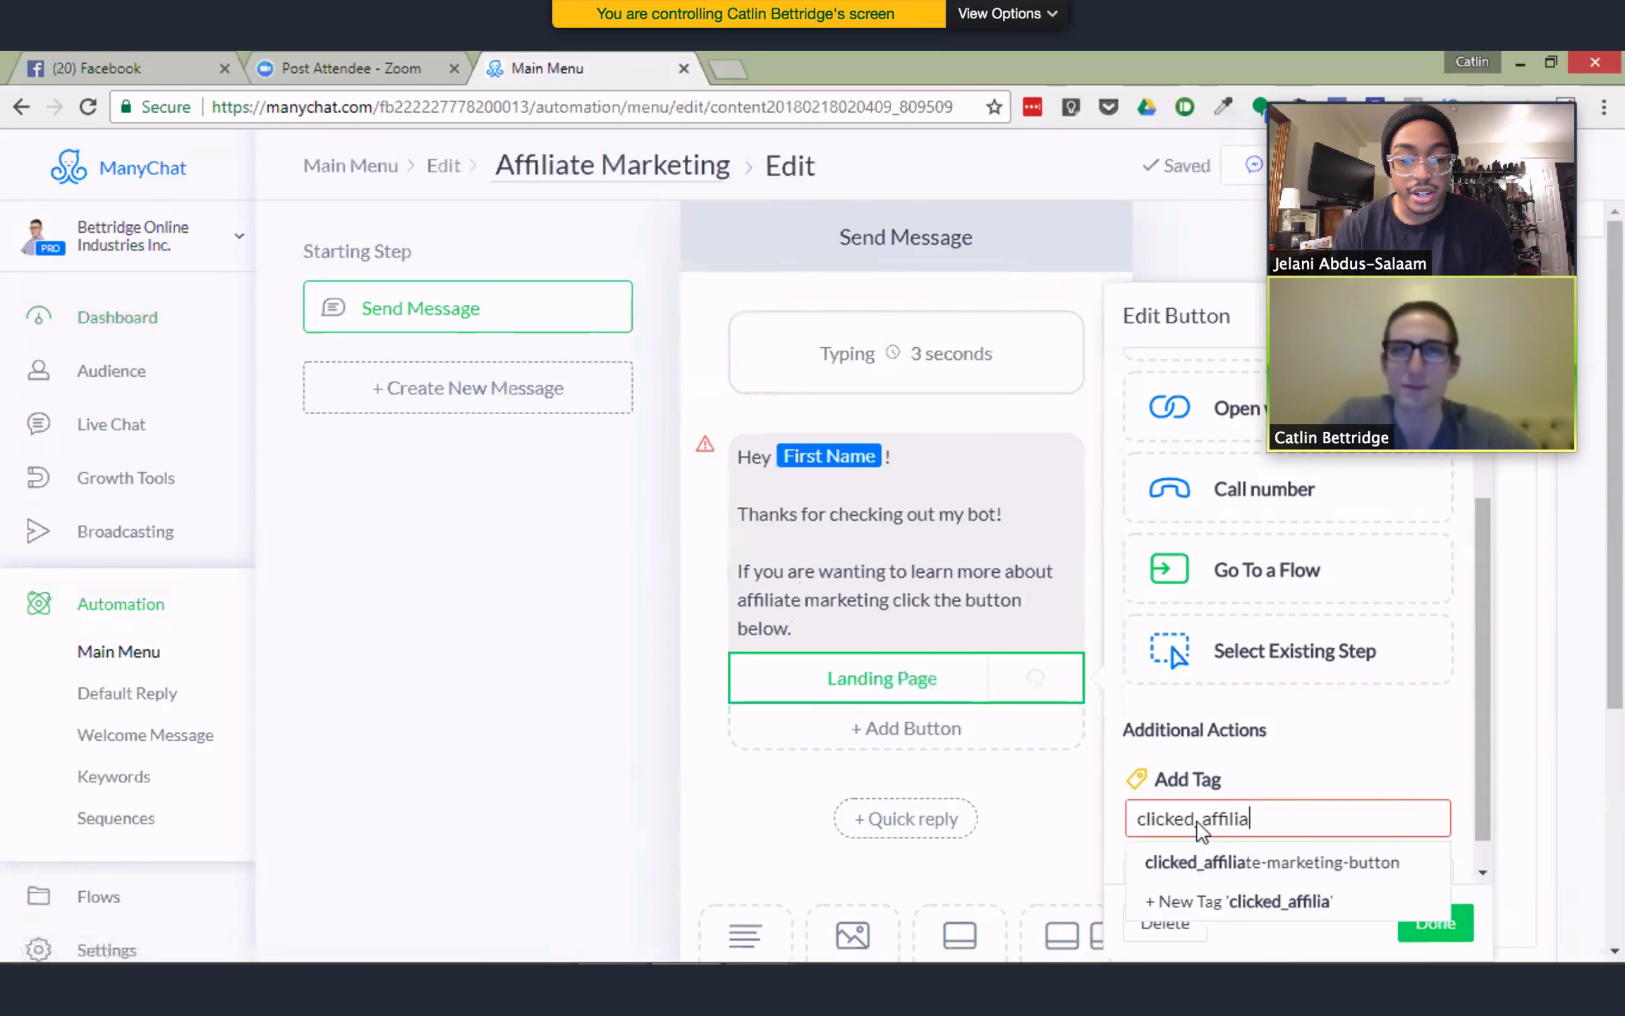
type("te-")
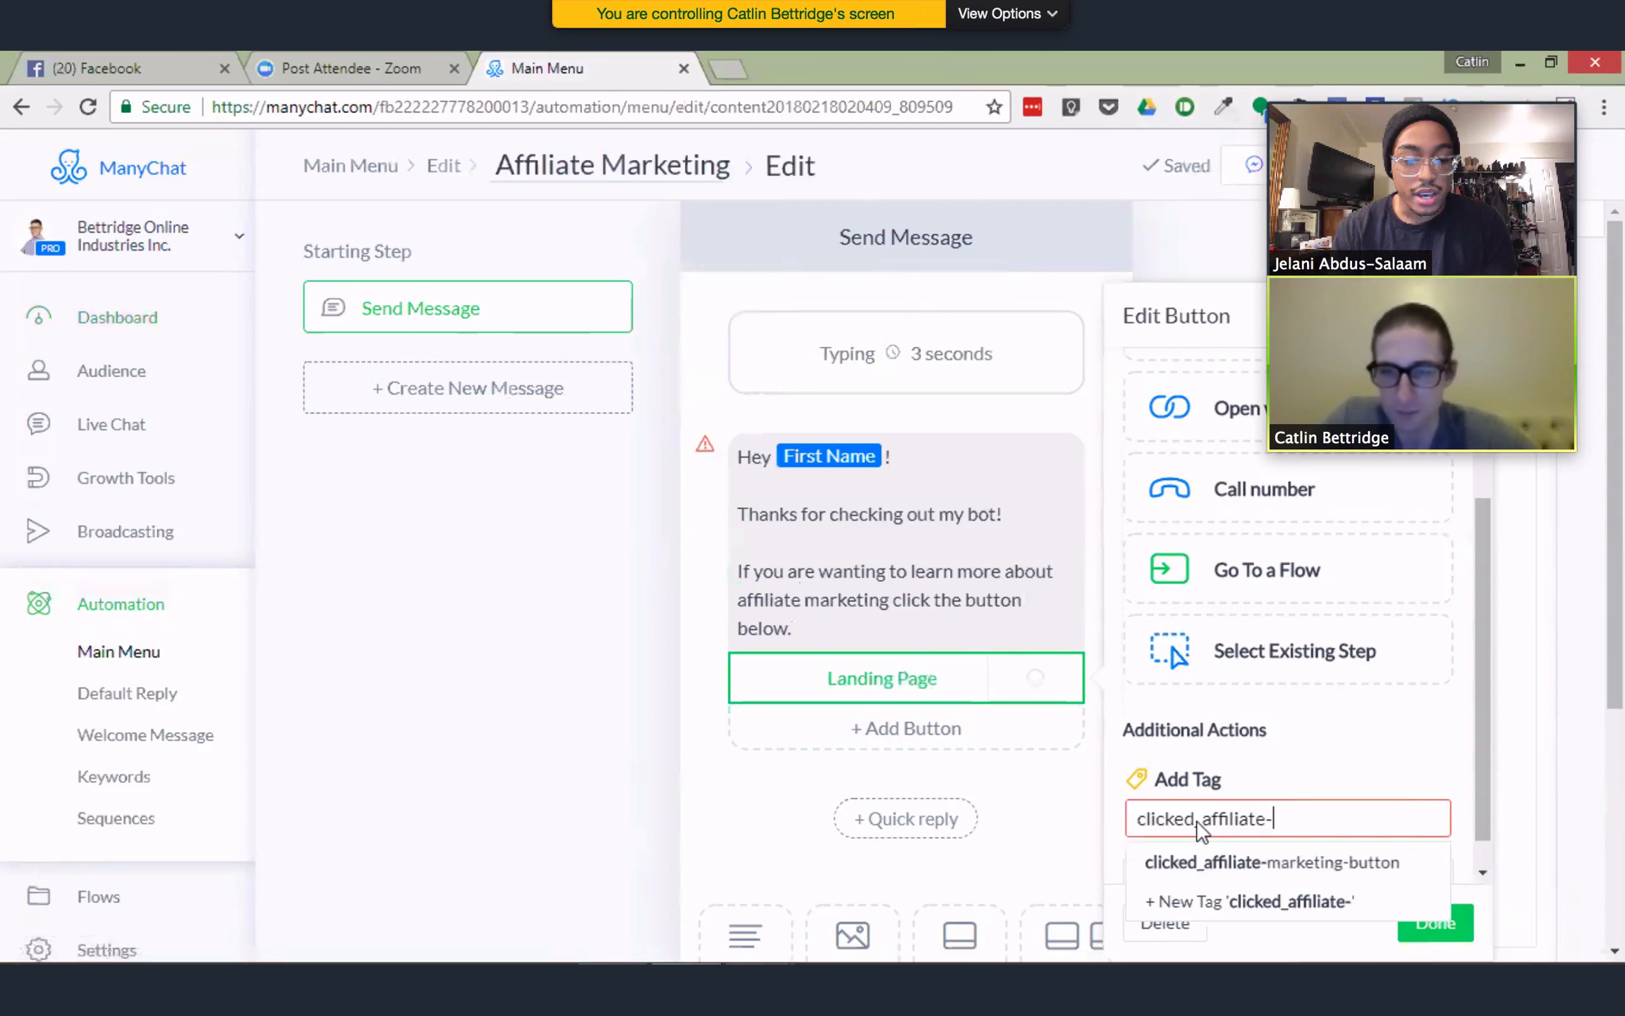
type("marketing")
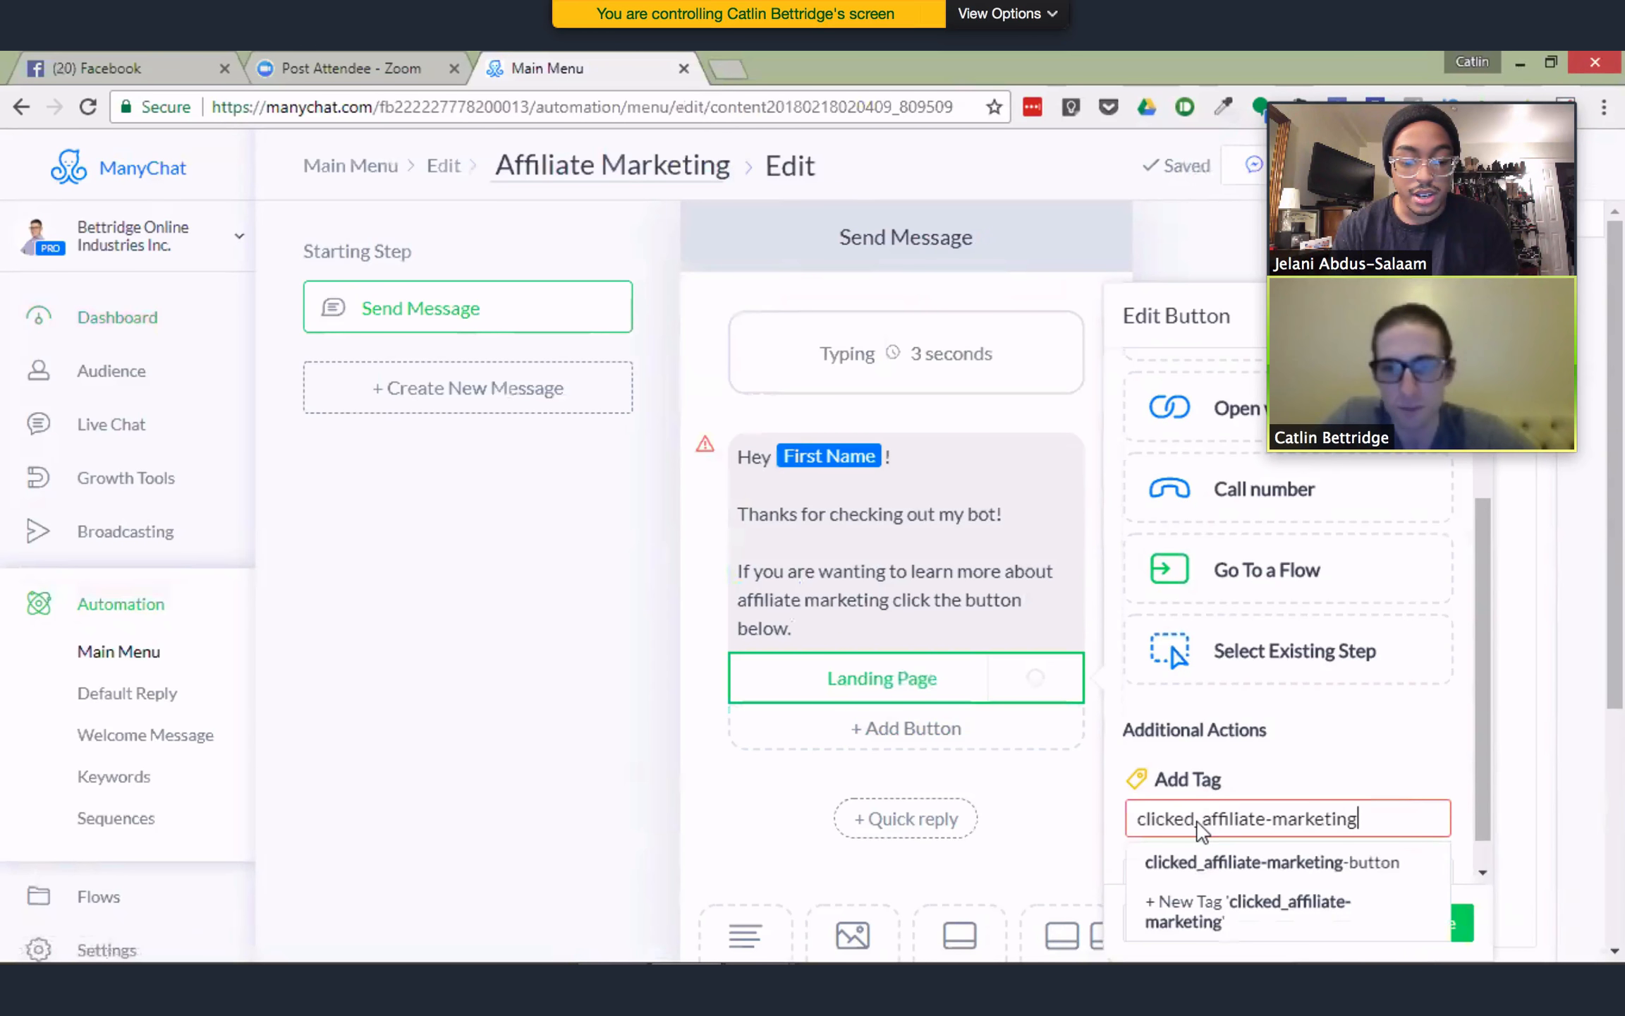
type("-button")
key("BackSpace")
key("BackSpace")
key("BackSpace")
key("Return")
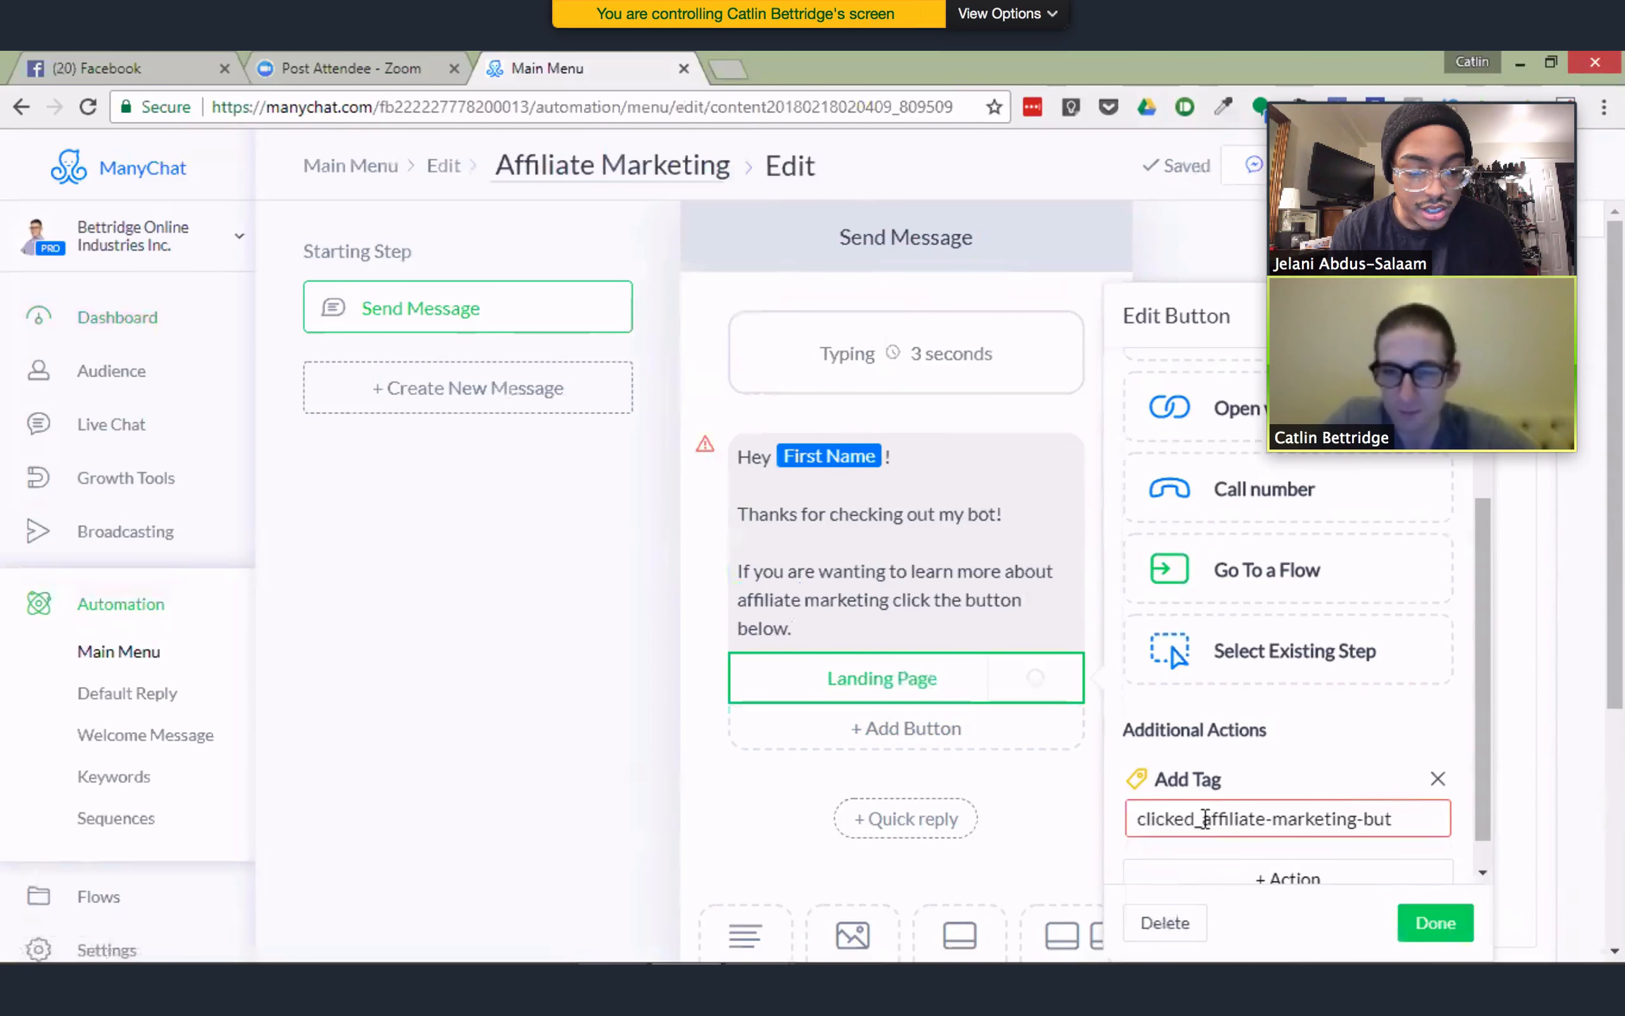
Insert "learn-" before "affiliate" in the tag text so it reads "clicked_learn-affiliate-marketing-but"
left_click(1207, 825)
left_click(1226, 825)
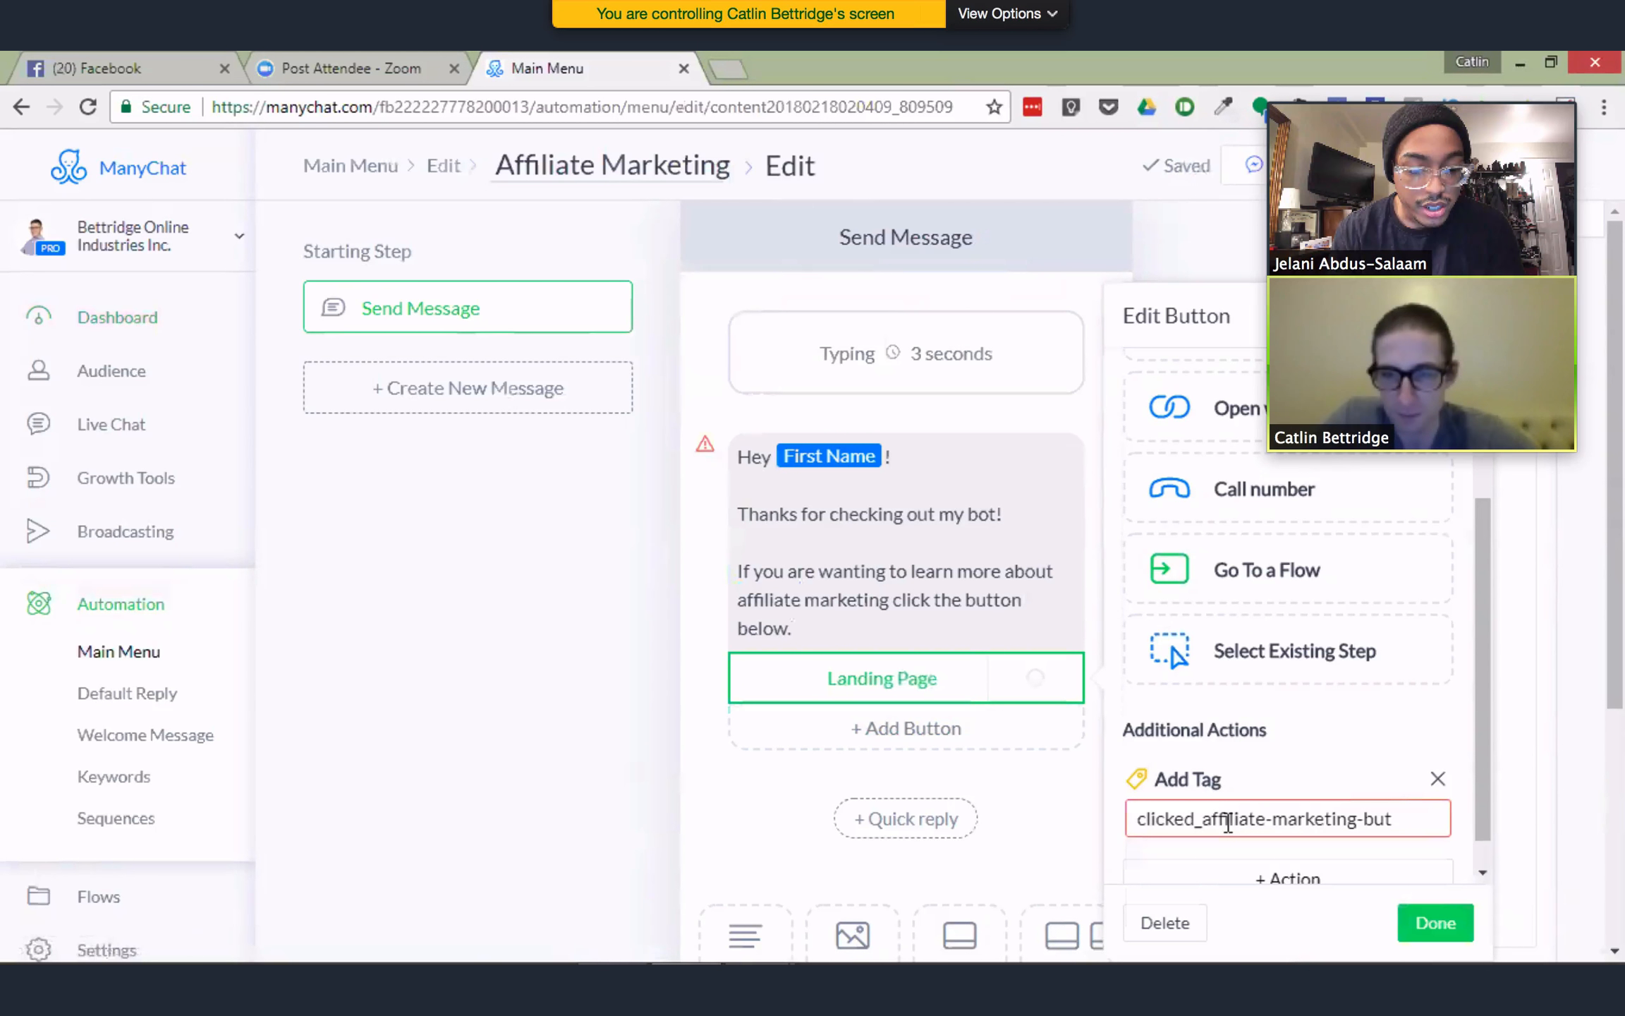
left_click(1206, 820)
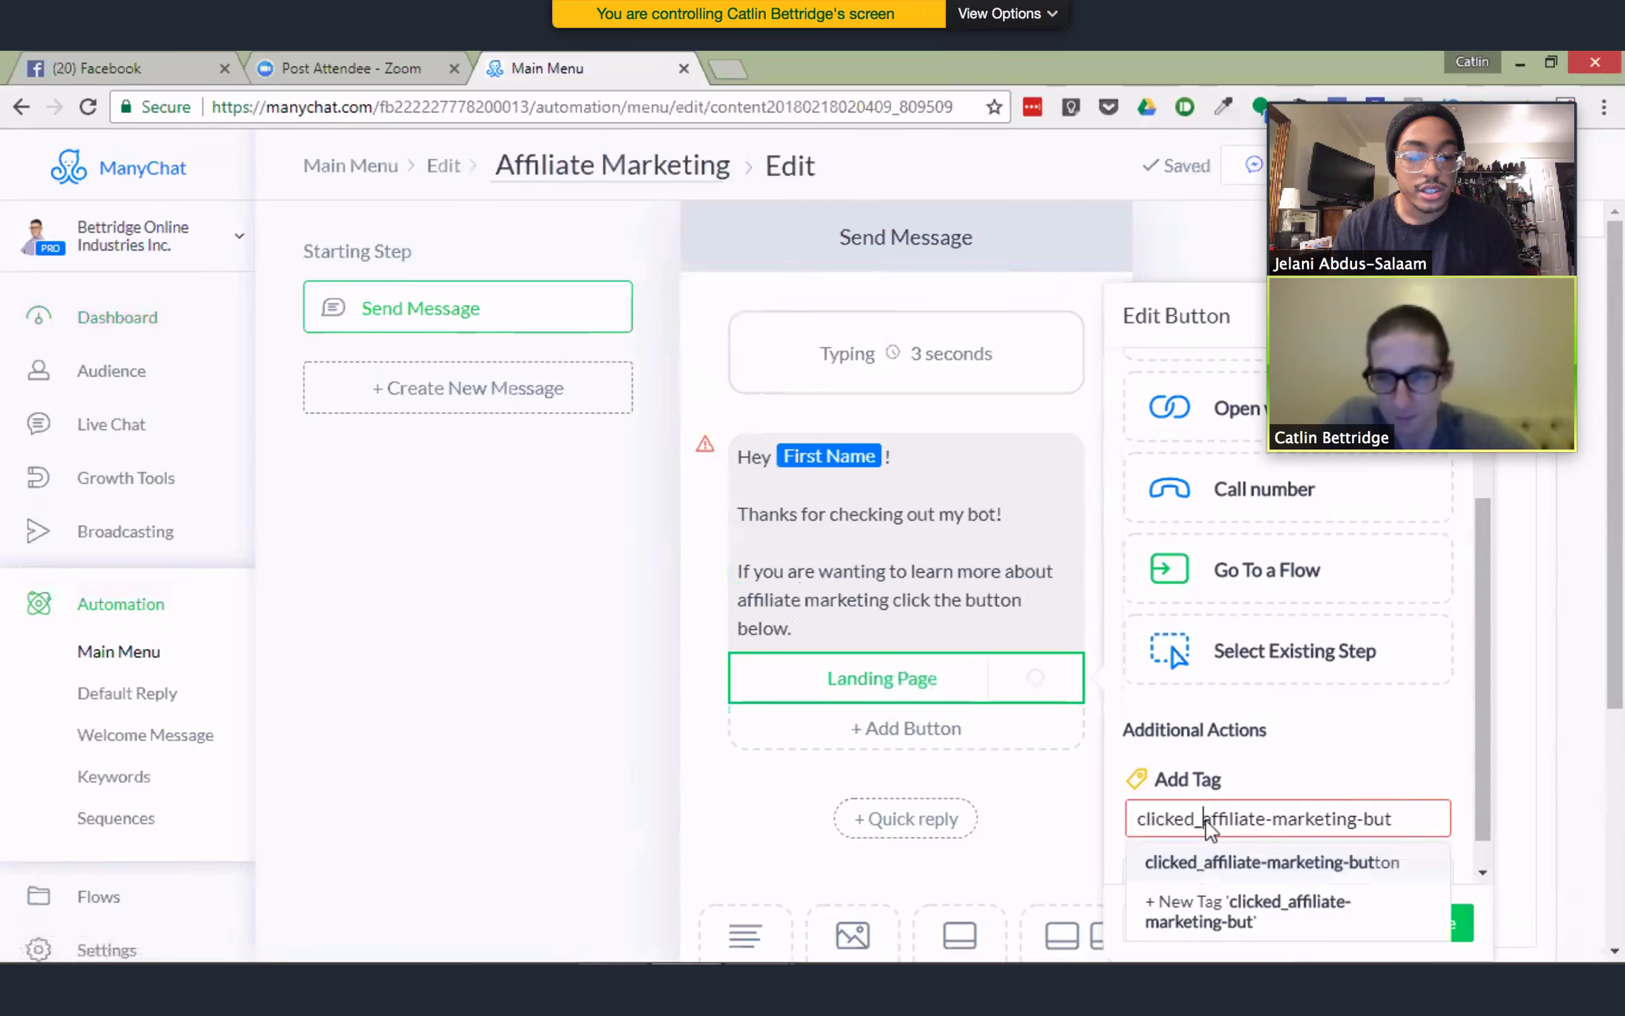
type("learn-")
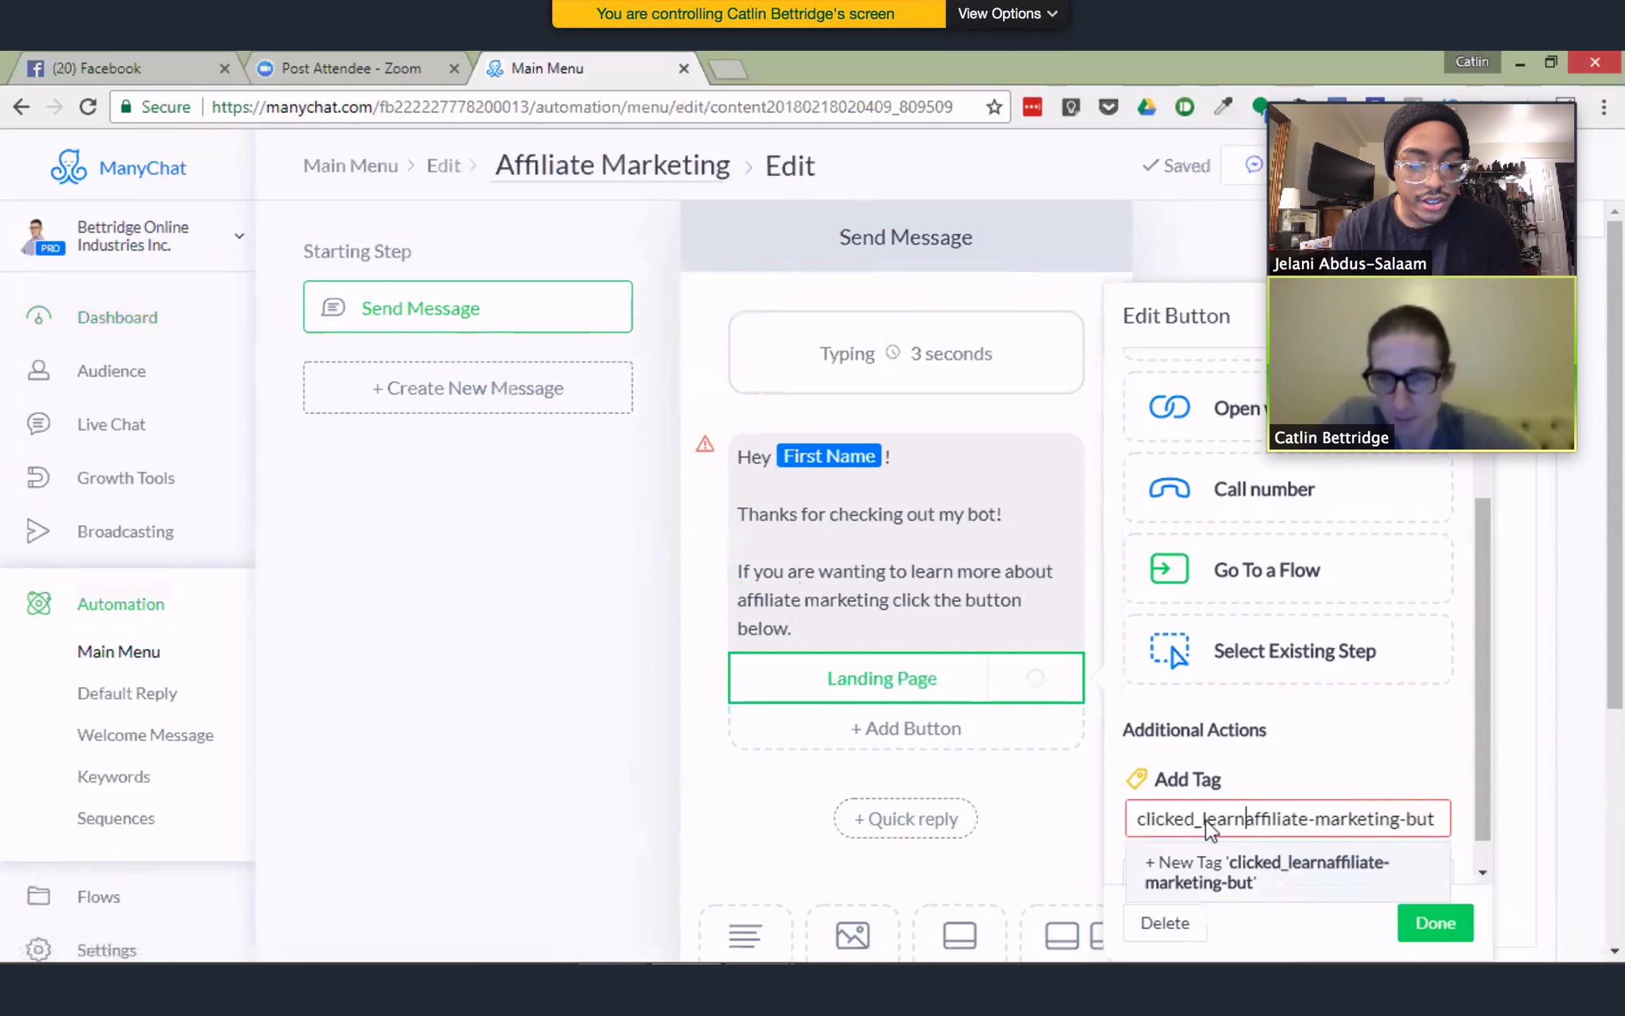
Complete the Landing Page button's tag as "clicked_learn-affiliate-marketing-button", create it as a new tag, and save the button
left_click(1439, 821)
left_click(1439, 819)
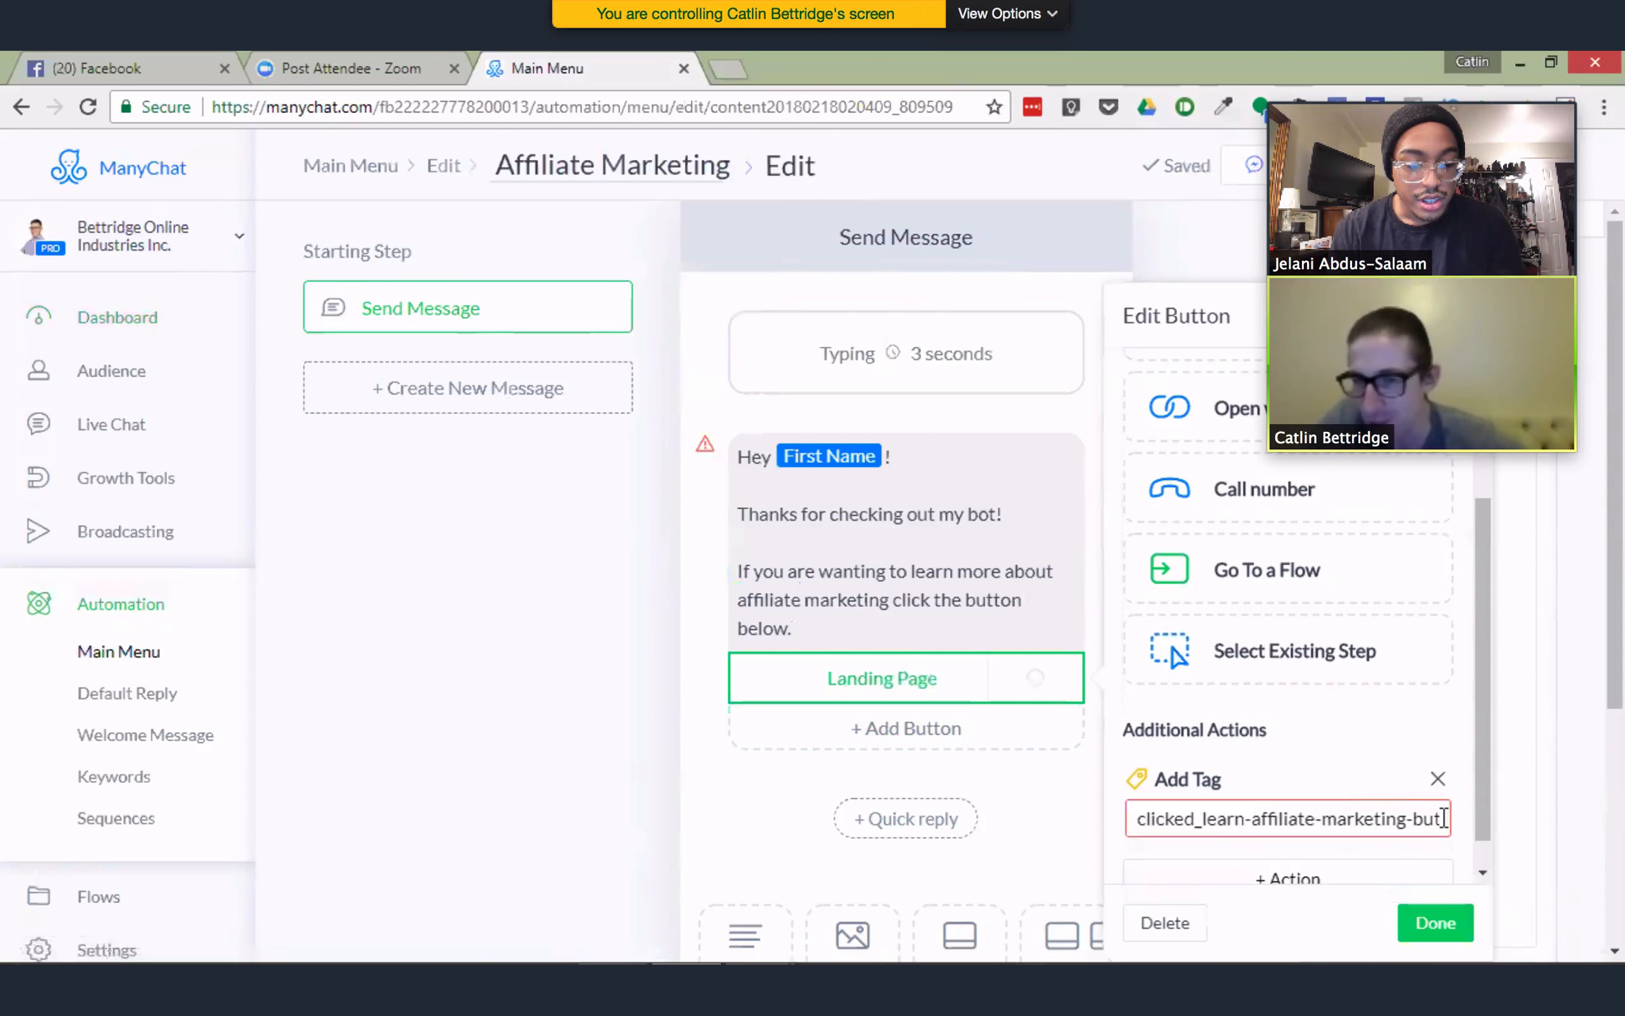
left_click(1443, 818)
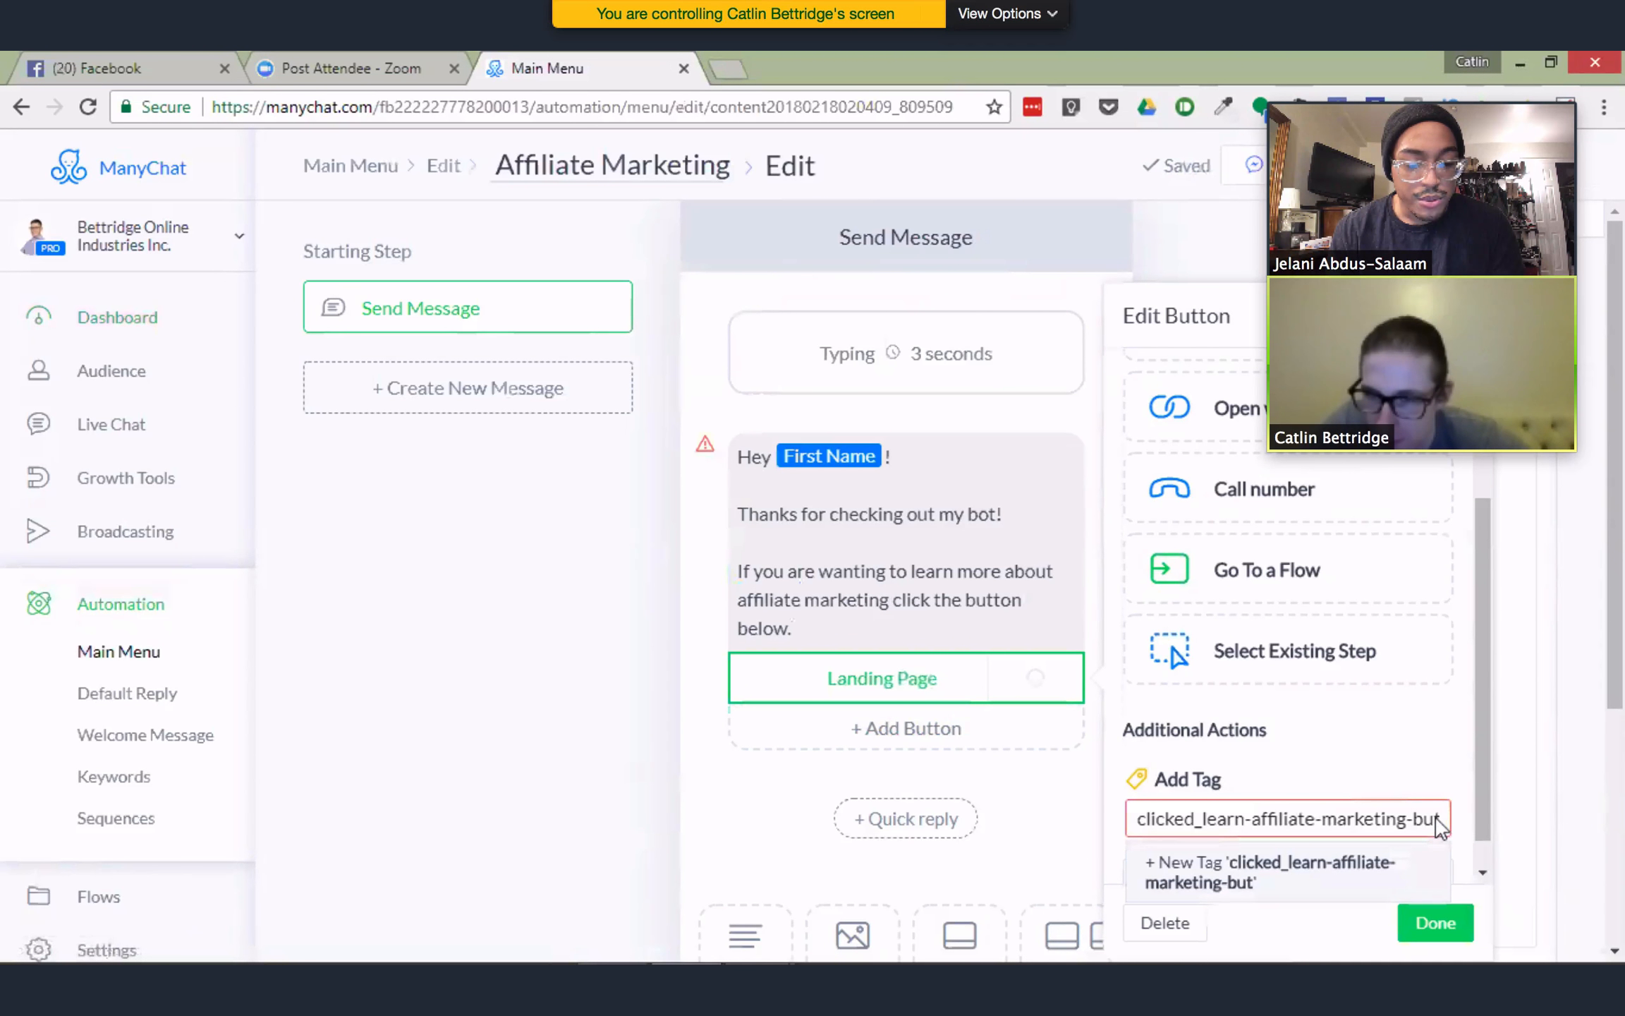
left_click(1456, 825)
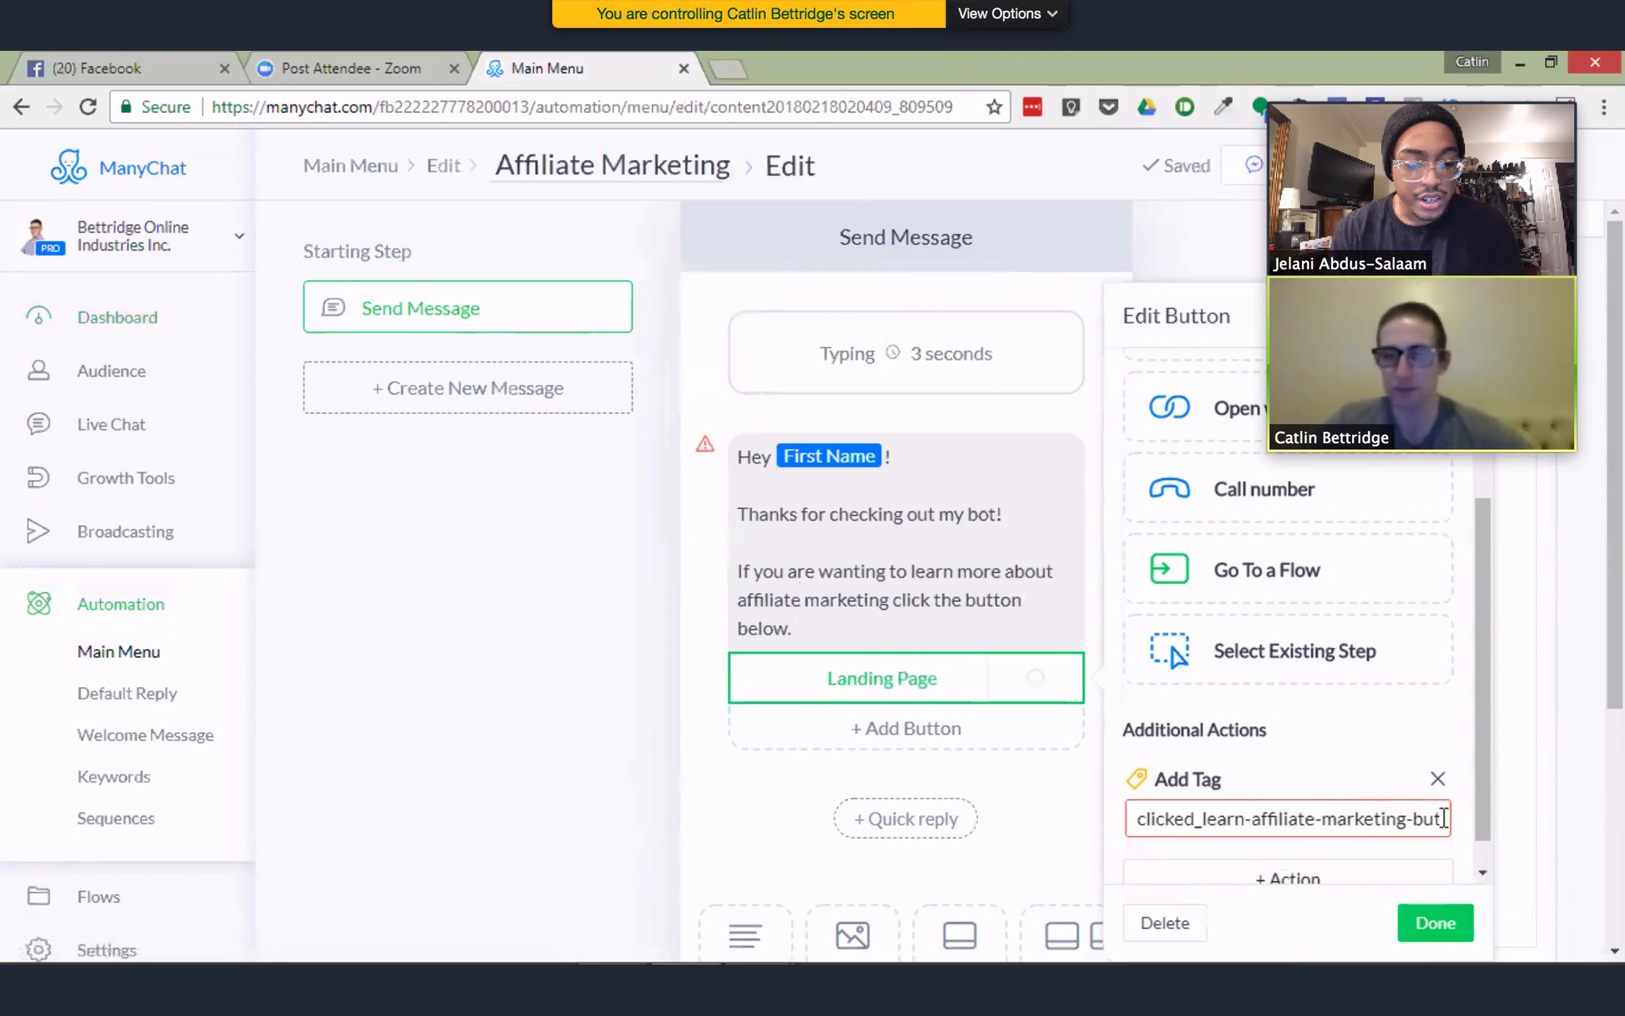
left_click(1443, 818)
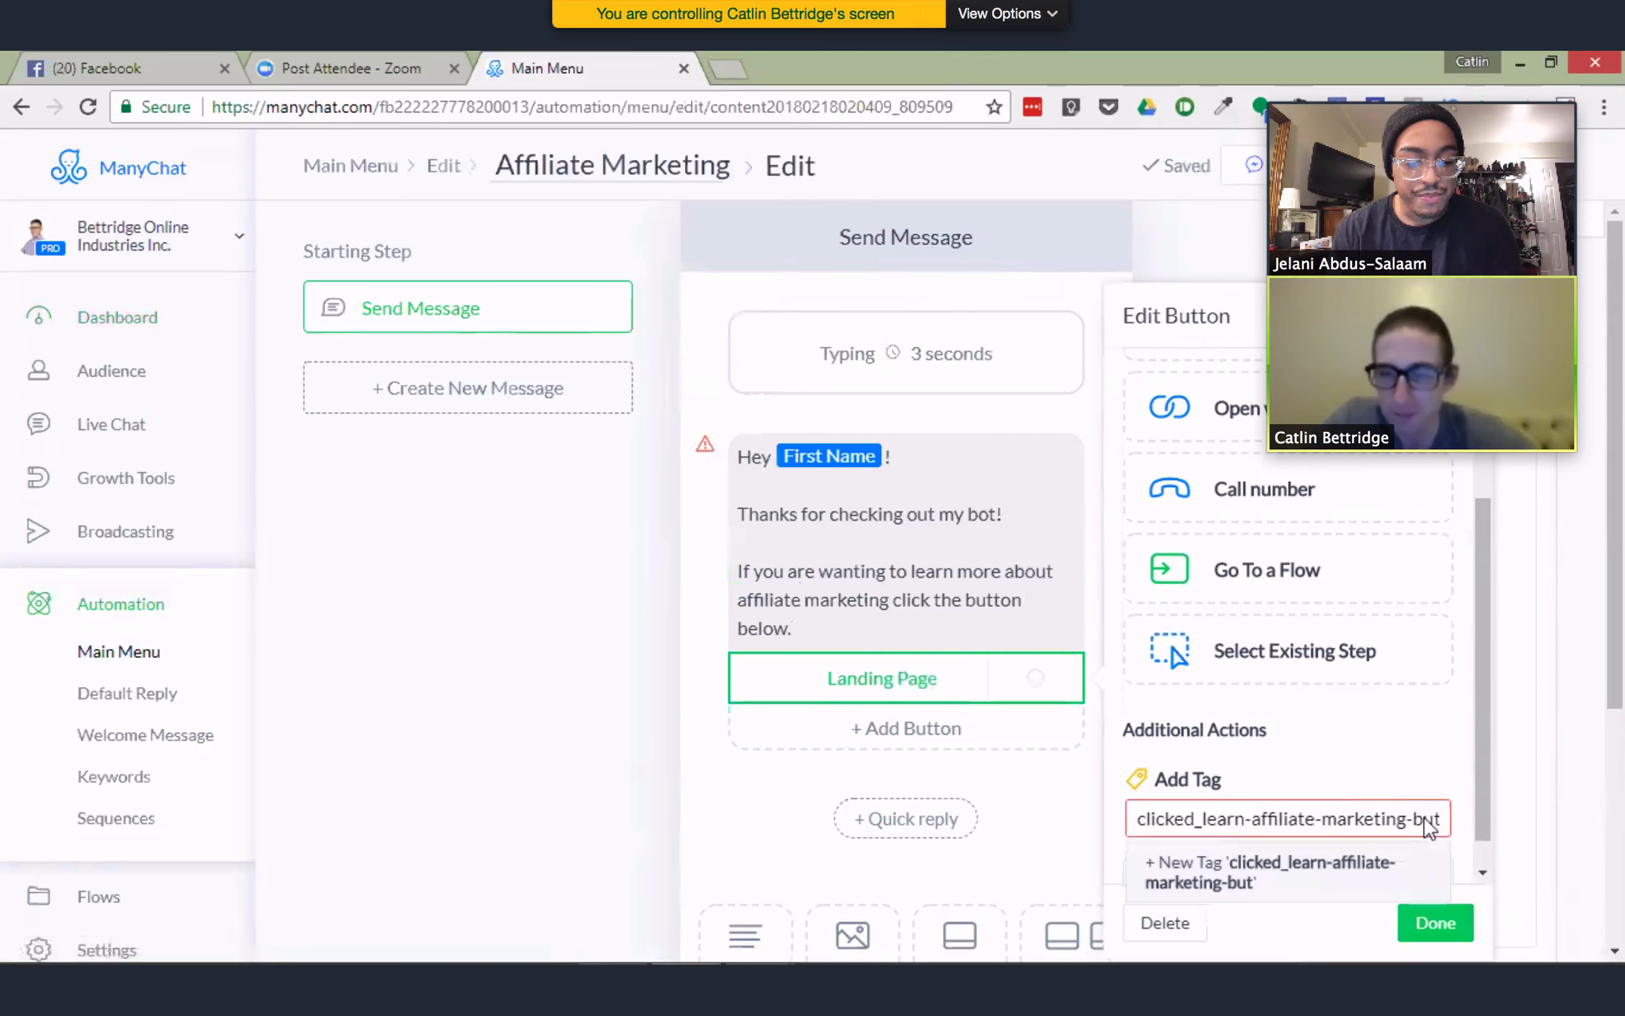
left_click(1436, 826)
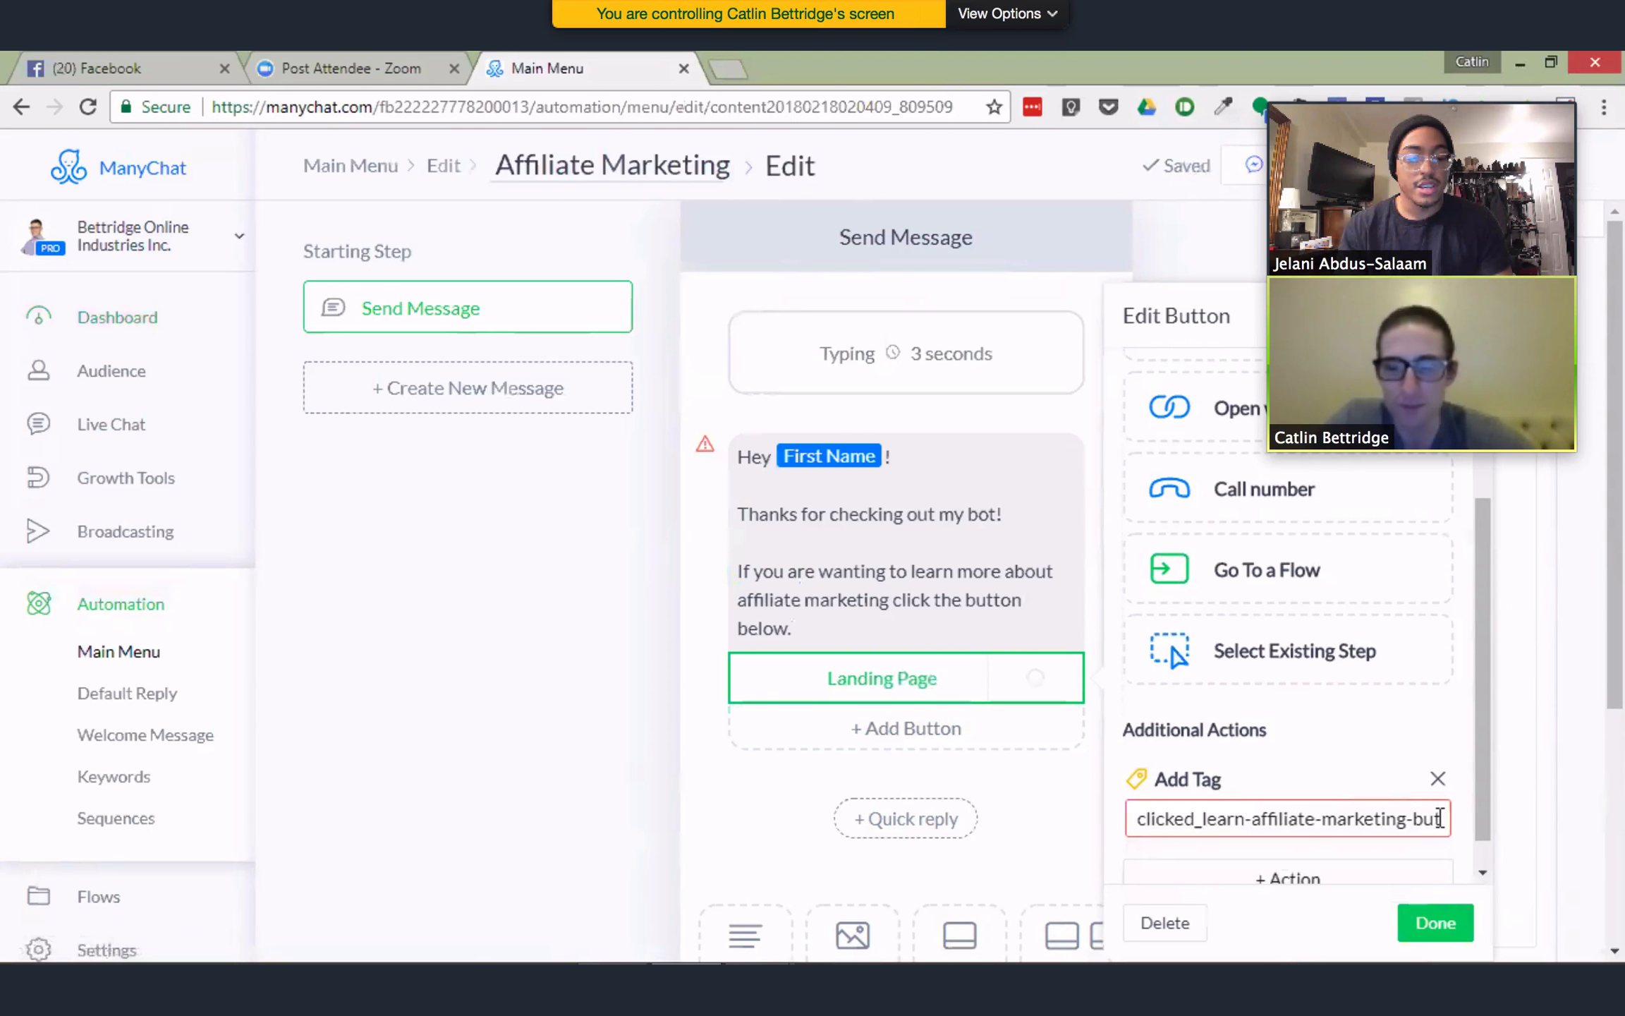
left_click(1439, 818)
type("t")
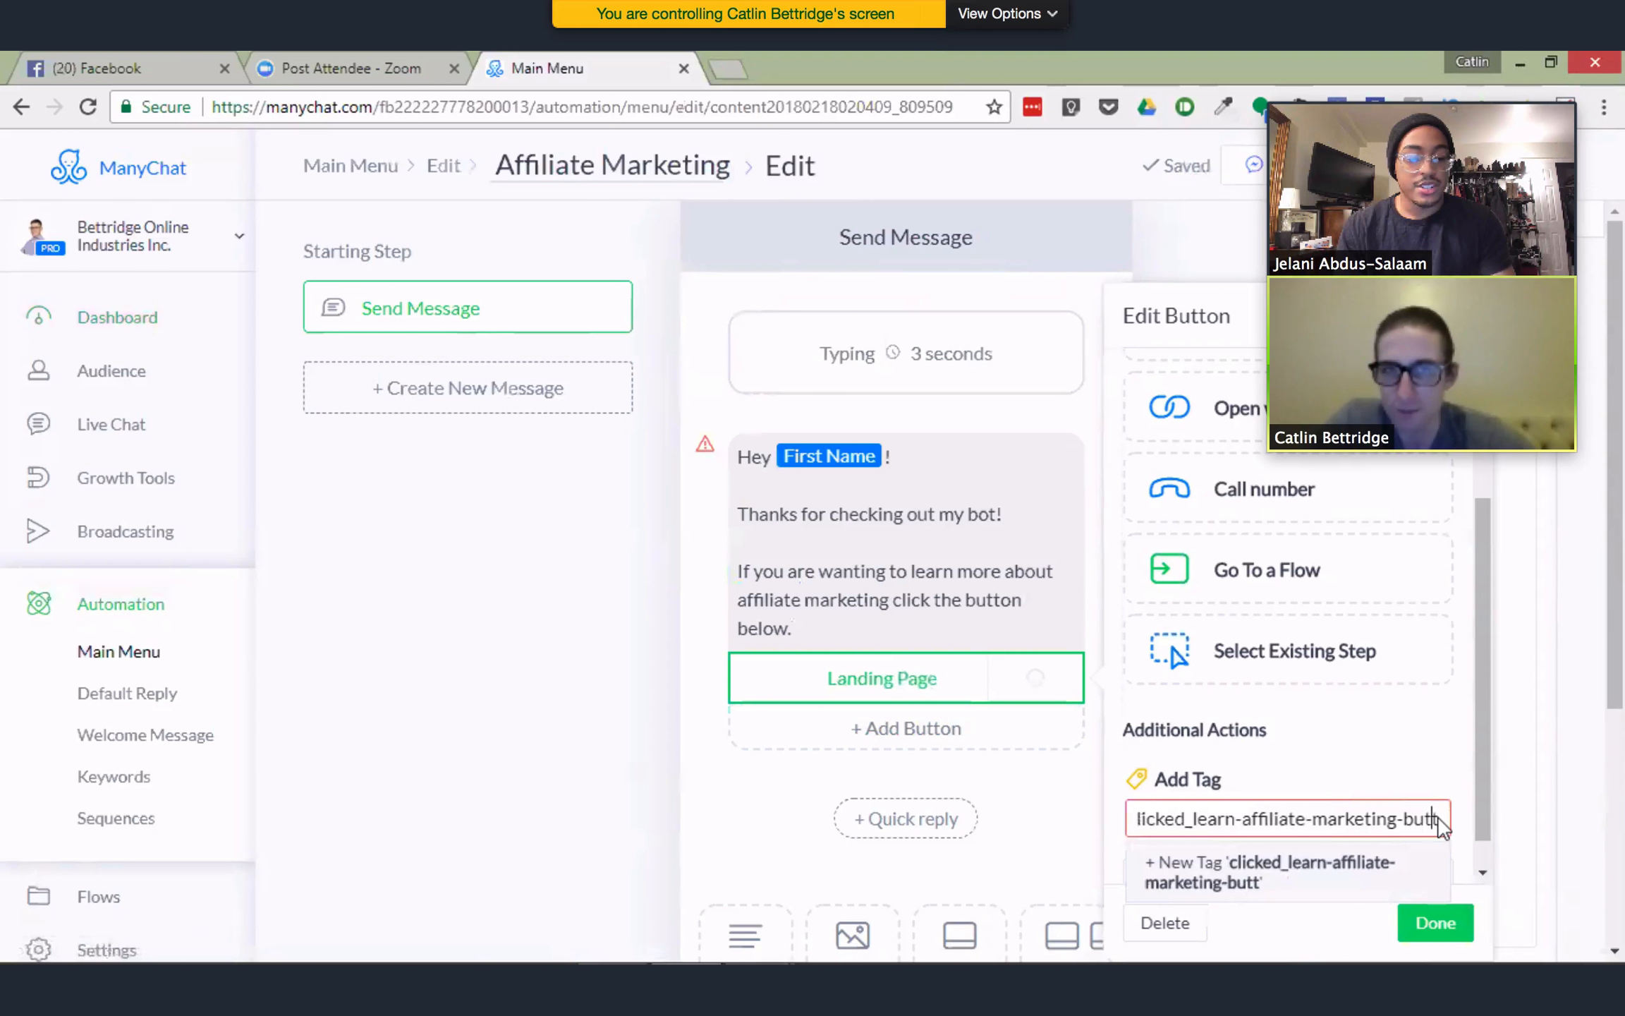
type("on")
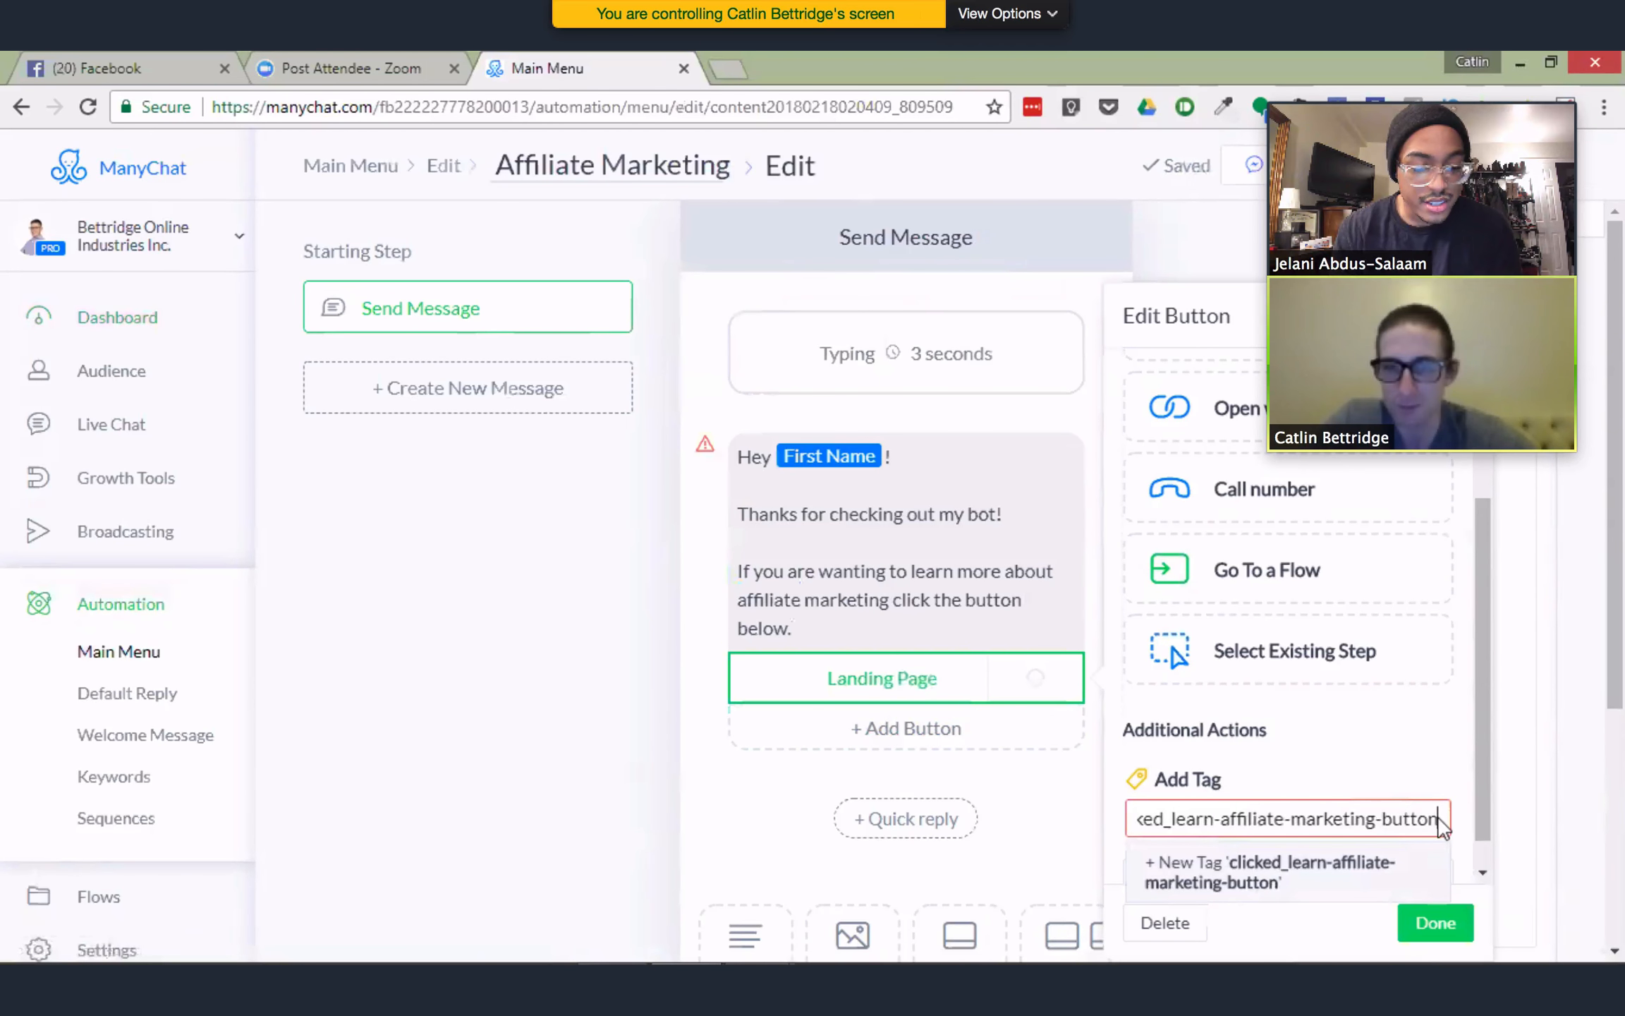
left_click(1288, 891)
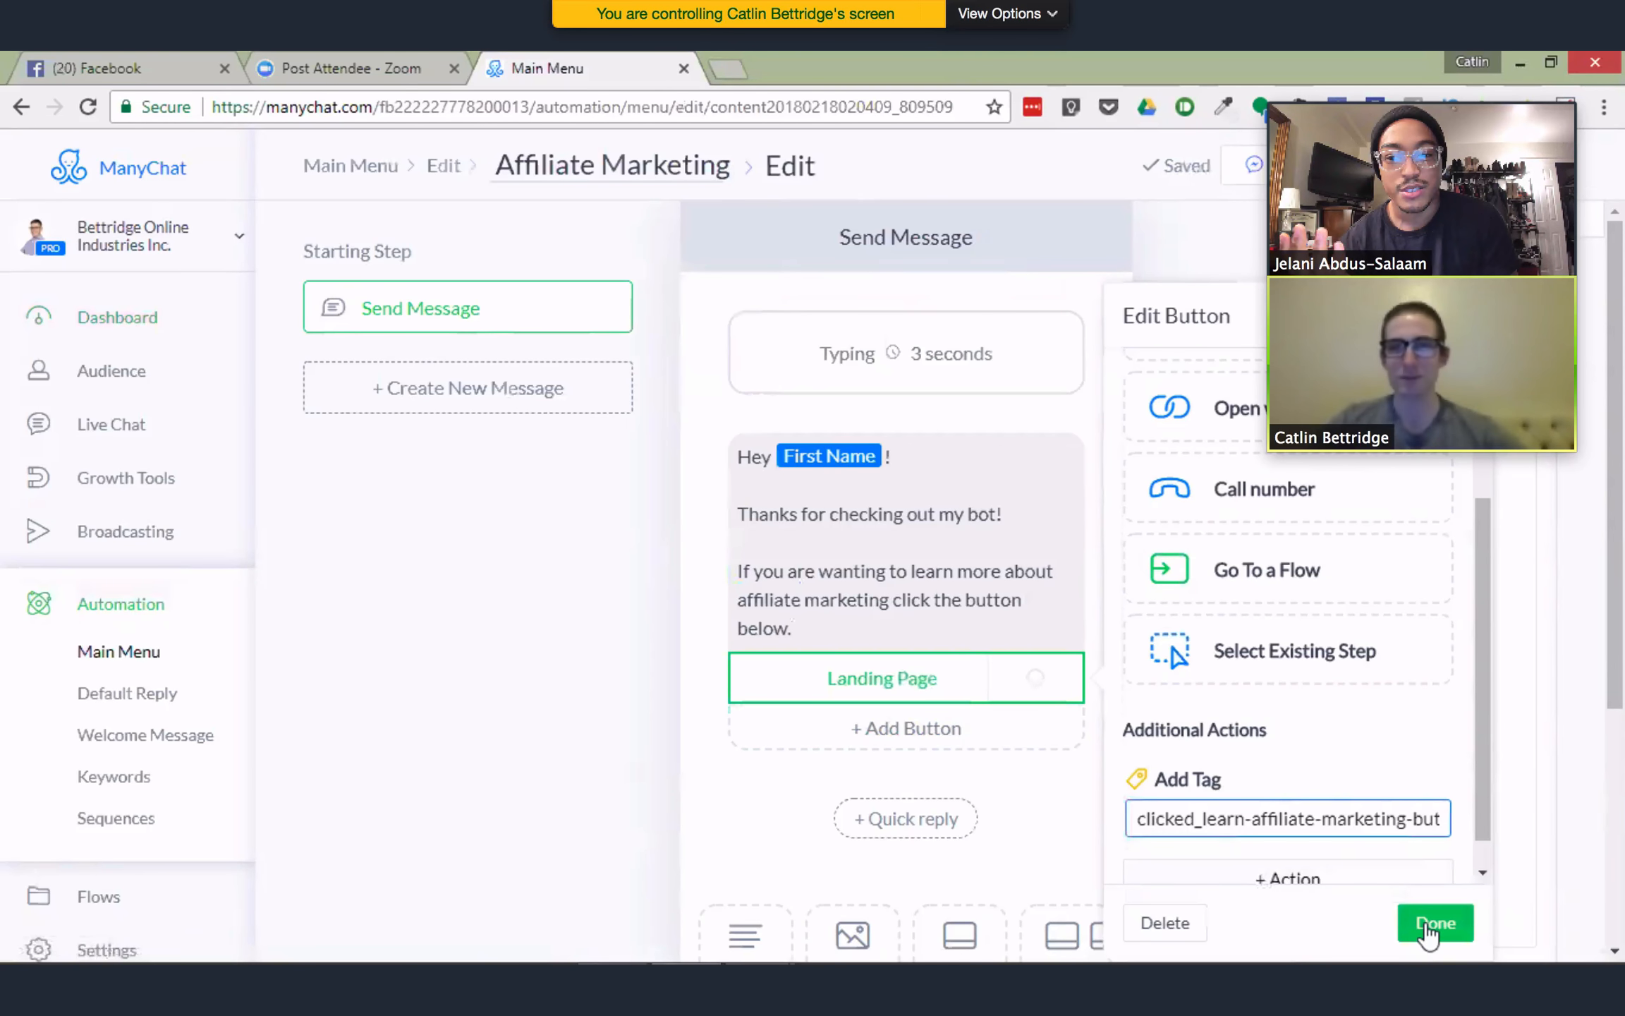
left_click(1435, 922)
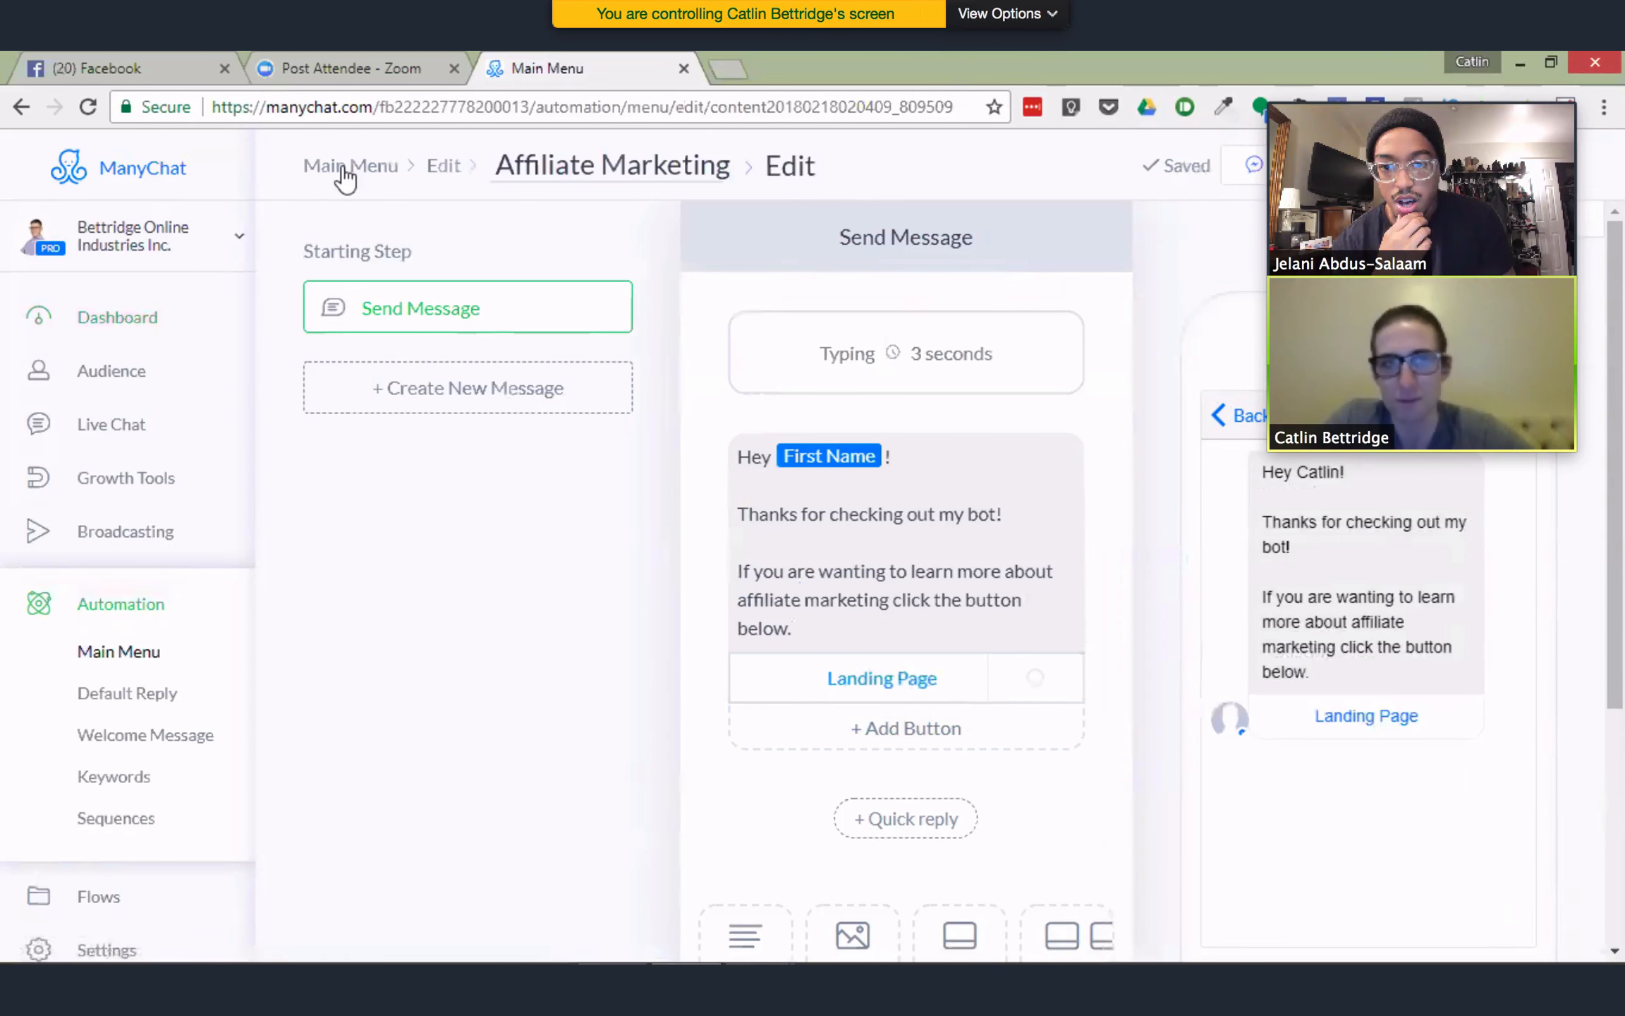
Return to the main menu's item list and add a second item below Affiliate Marketing, selecting its default caption for replacement
left_click(435, 170)
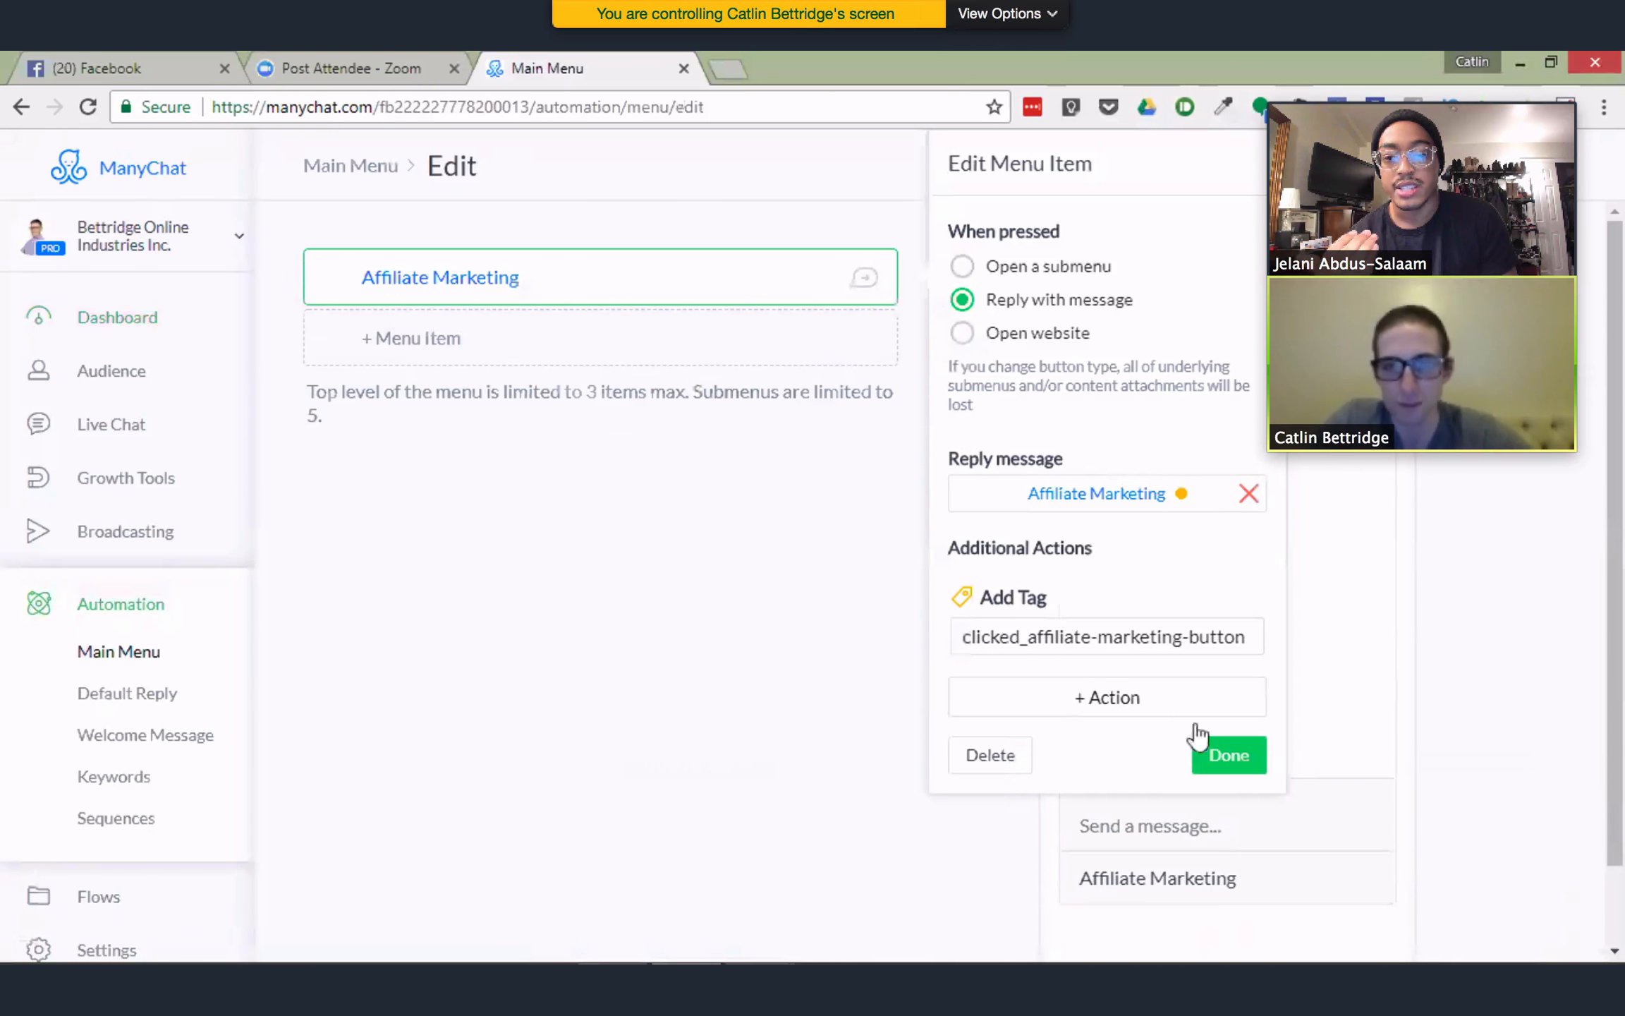
left_click(1225, 758)
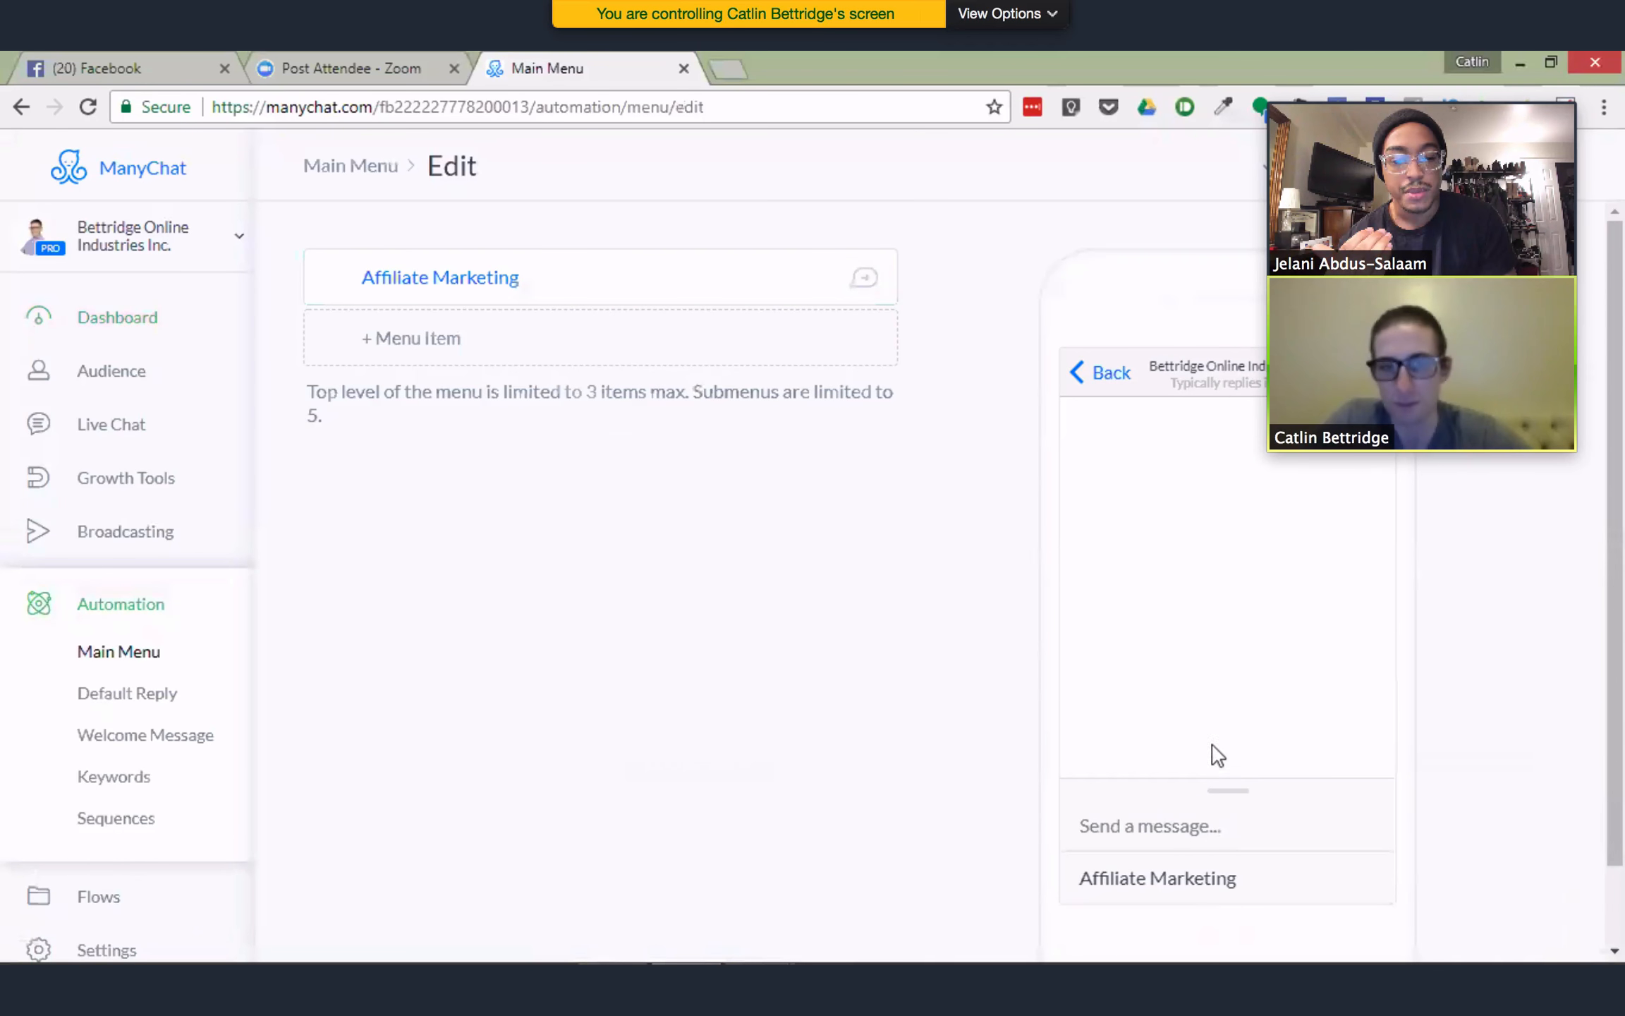
left_click(441, 347)
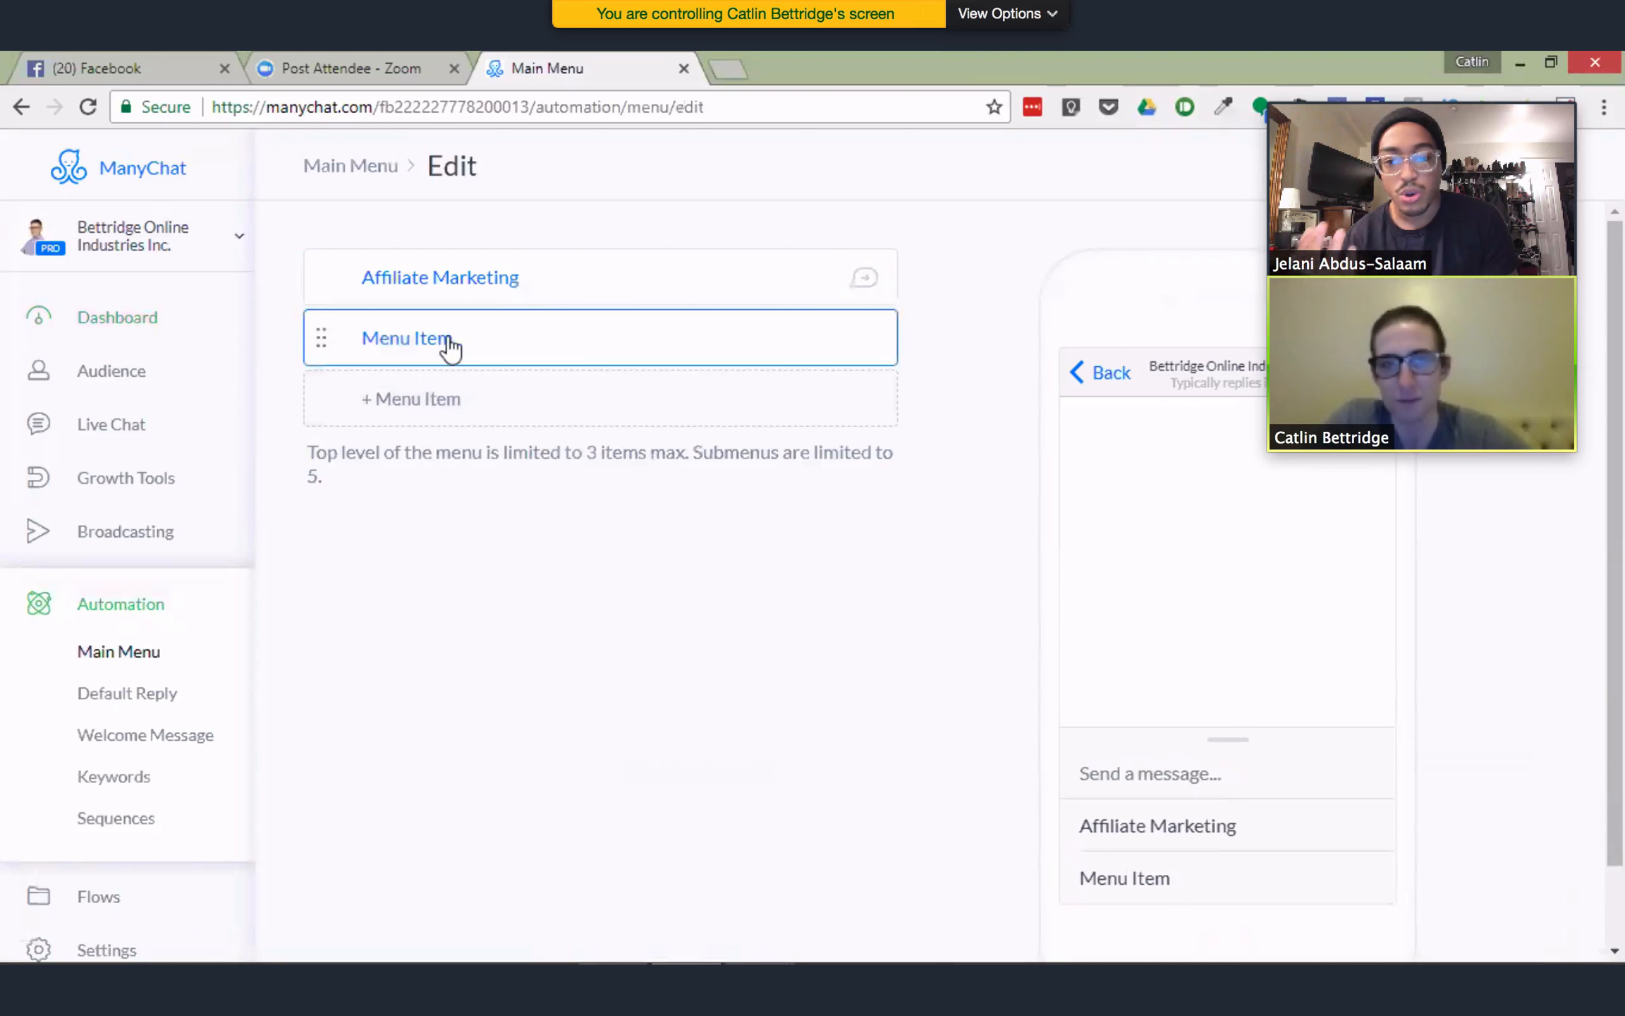
left_click(483, 339)
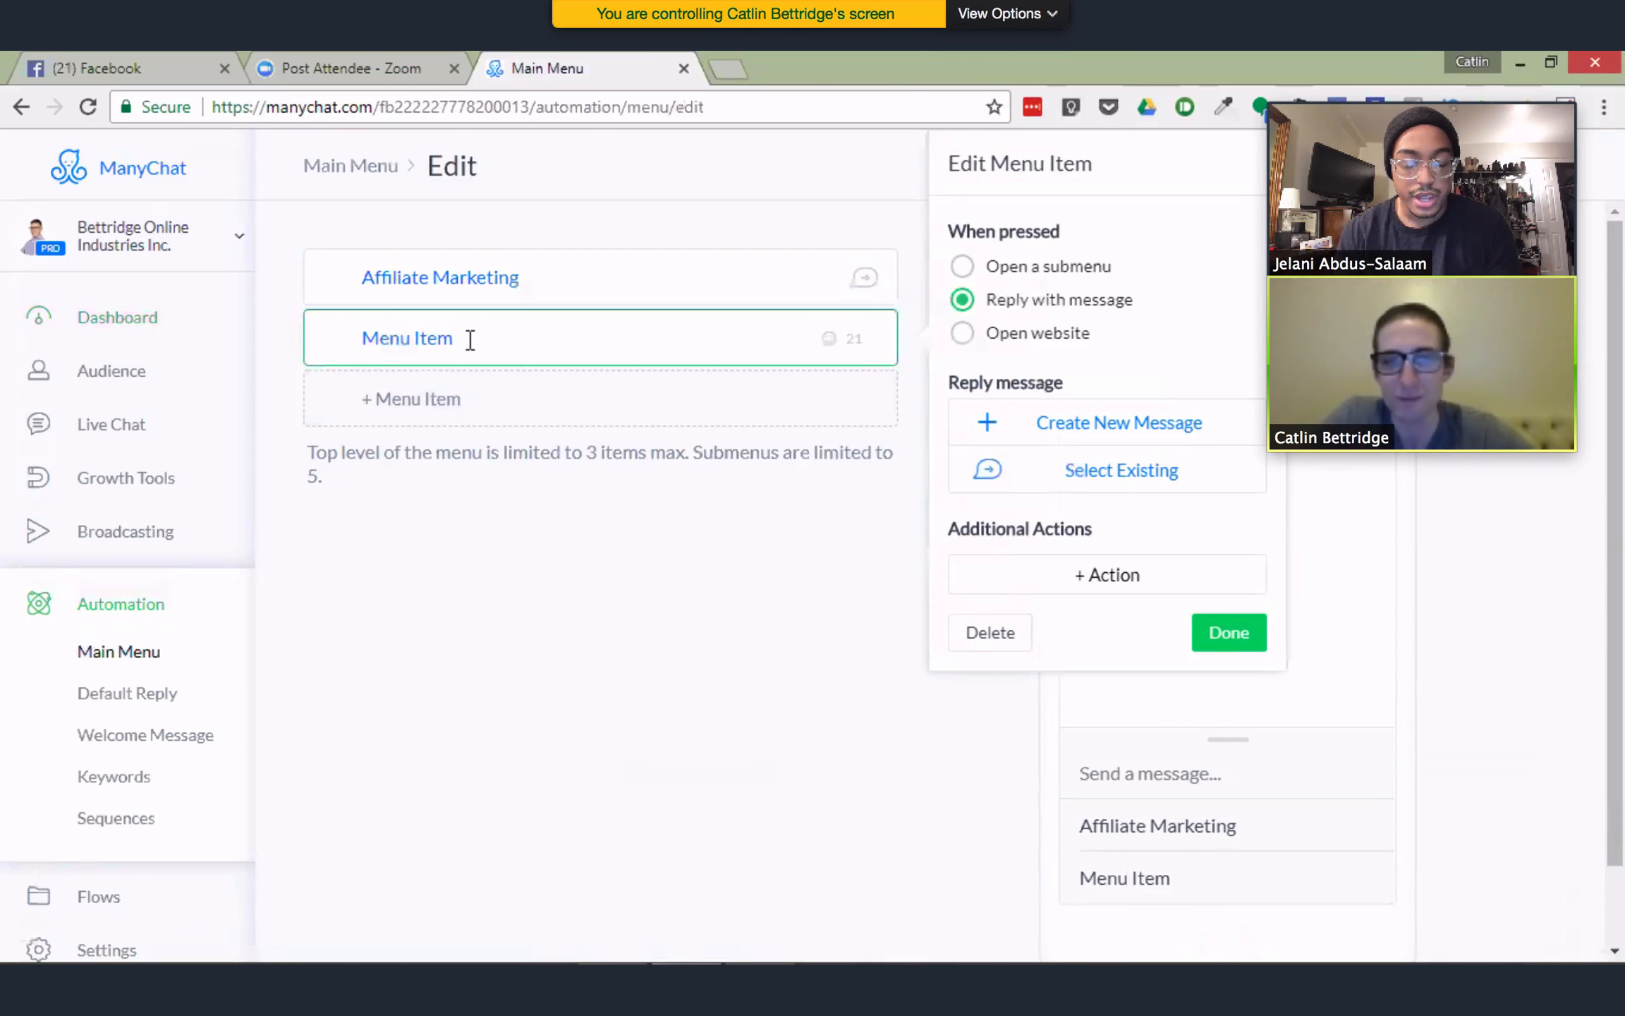
left_click_drag(467, 340, 343, 340)
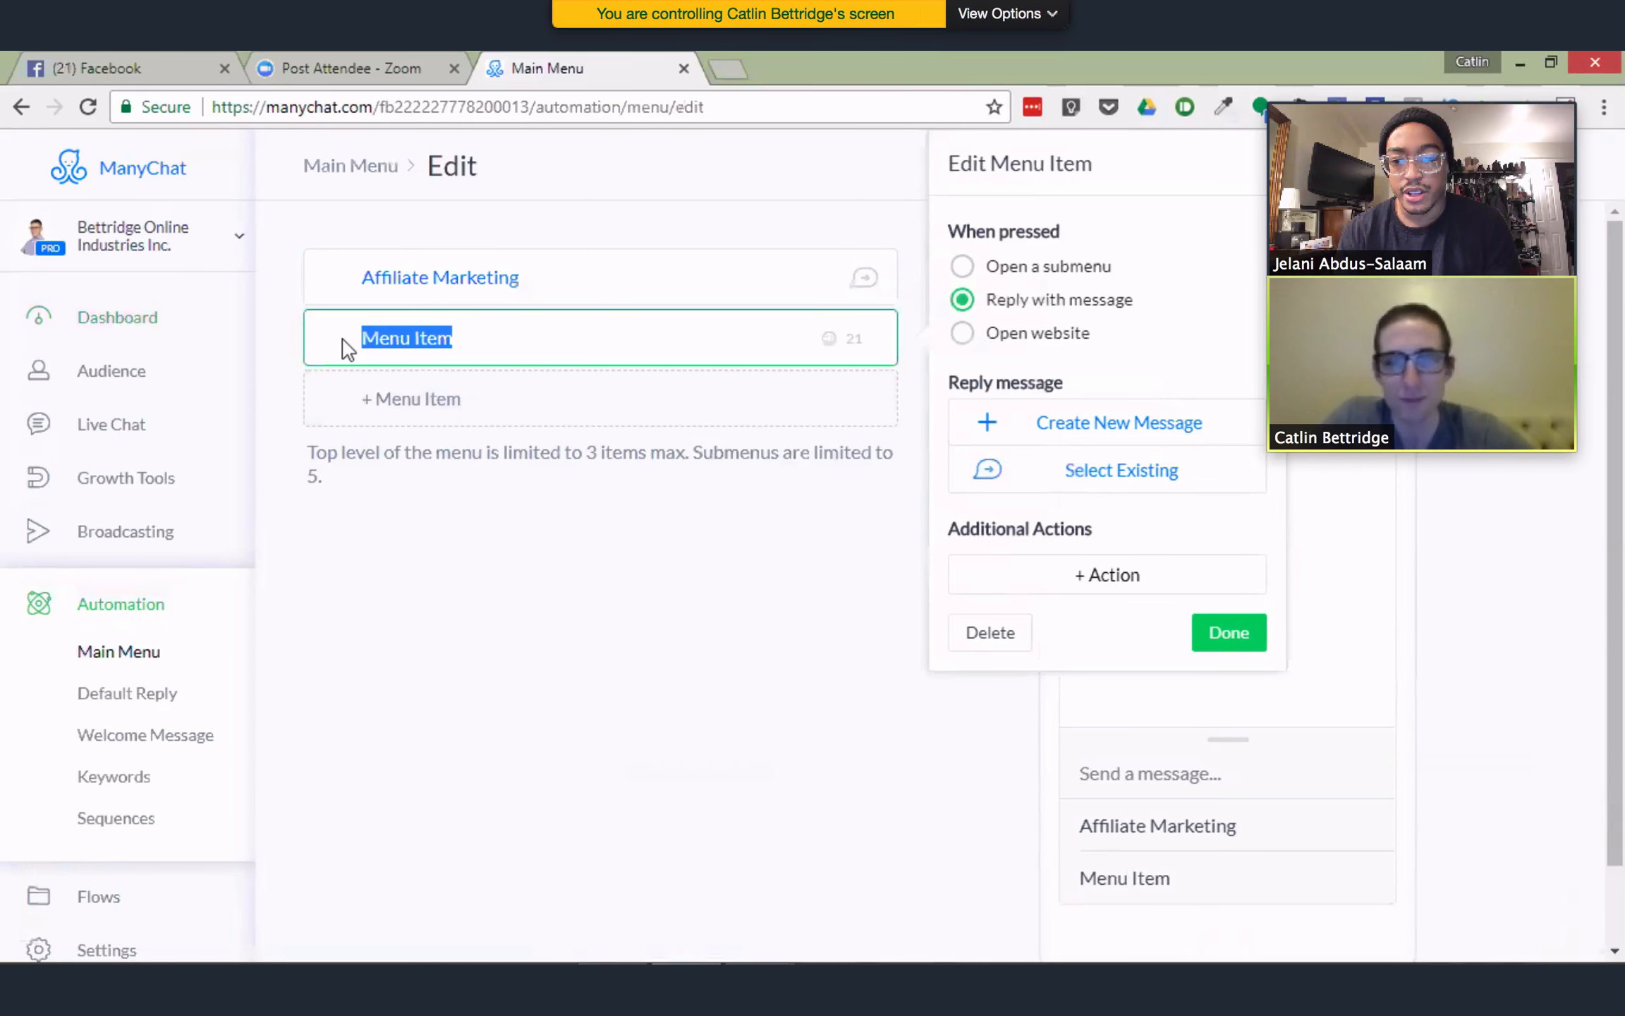
type("Con")
key("BackSpace")
key("BackSpace")
key("BackSpace")
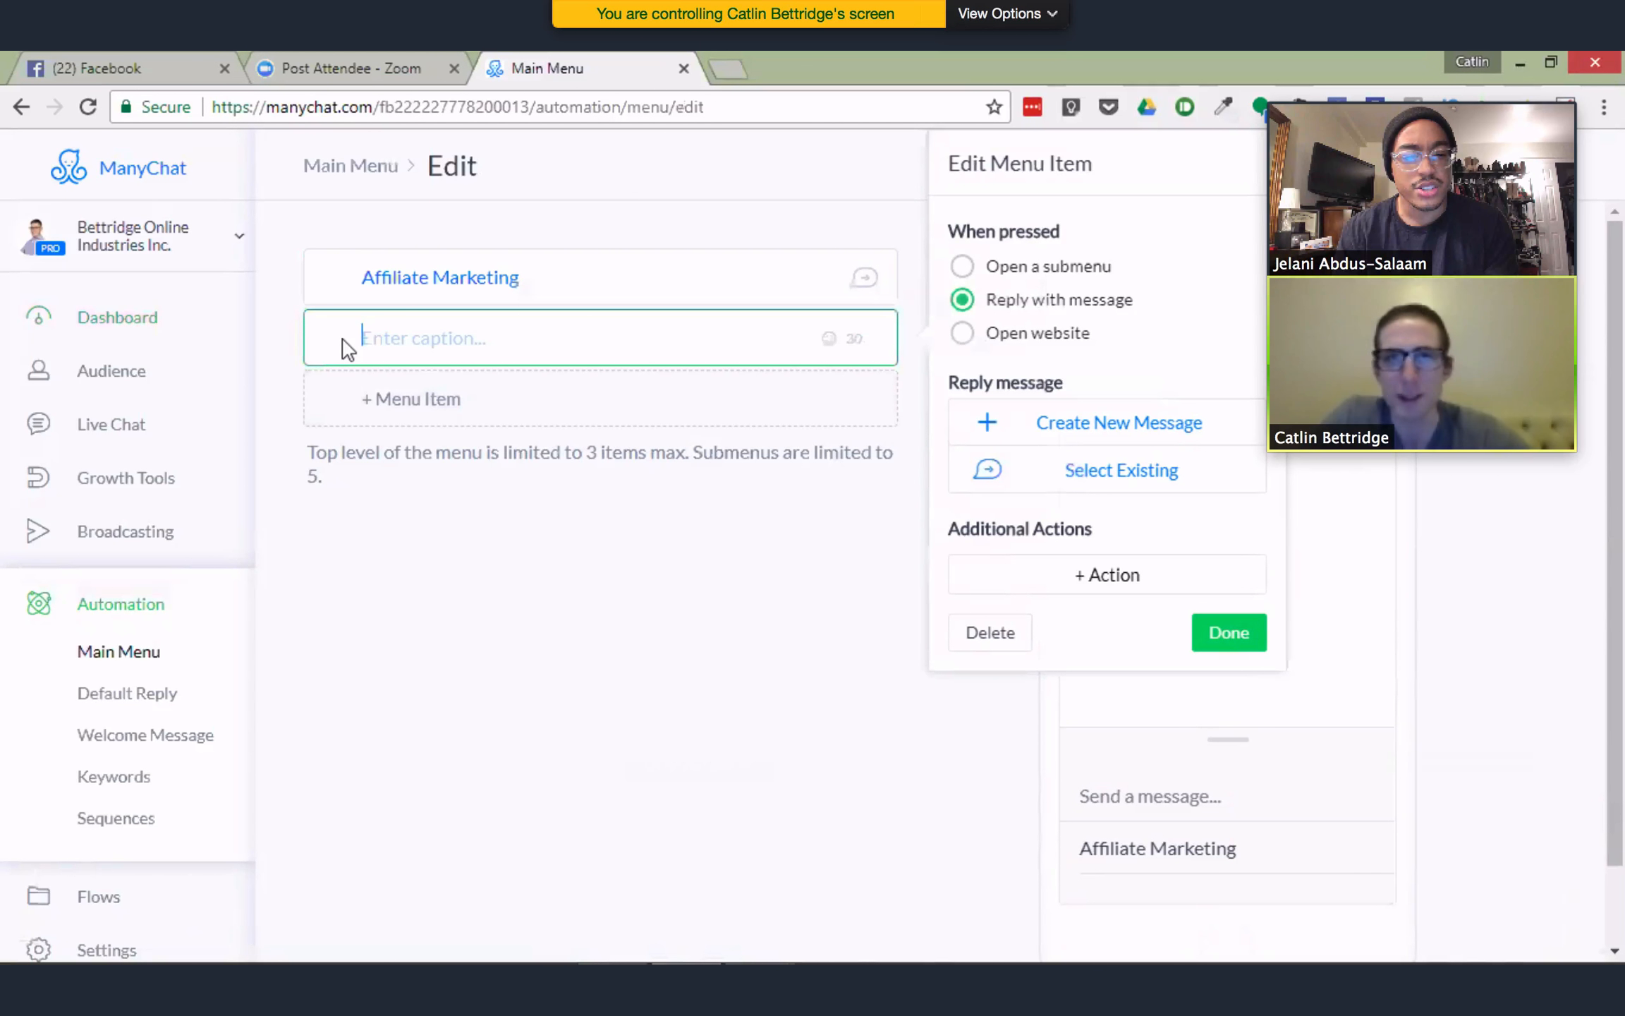
Caption the second menu item "Want coaching?" and make it open the website coachingwebstie.com
type("Want coa")
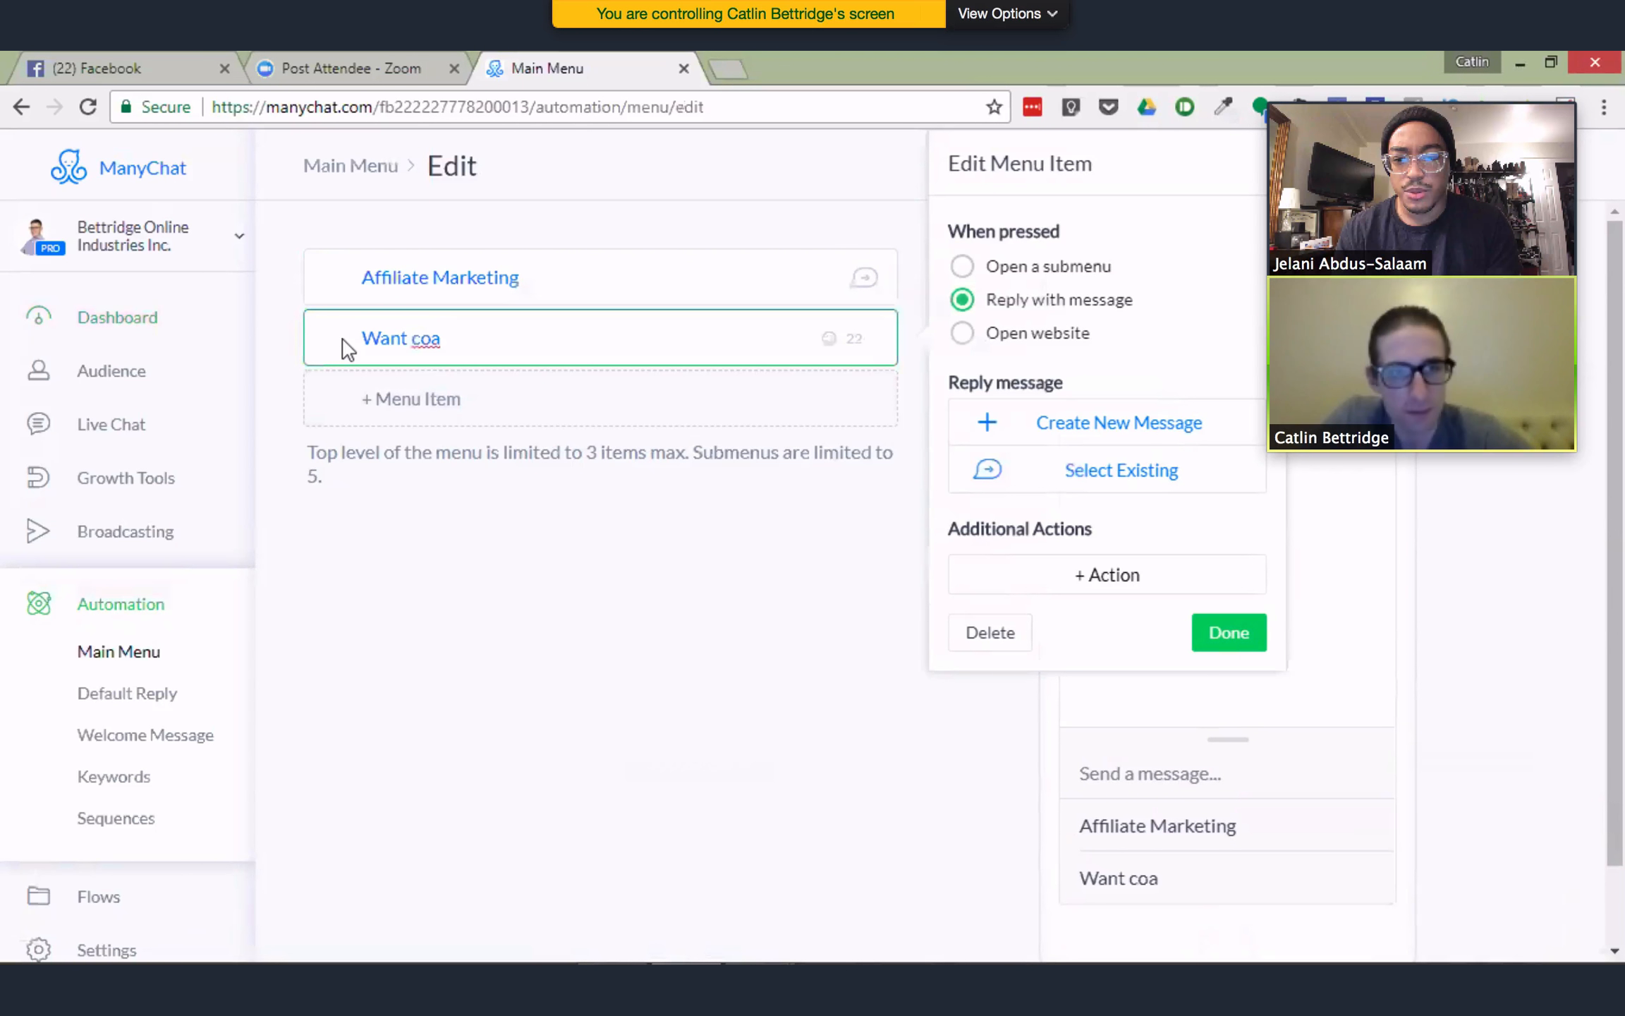
type("ching?")
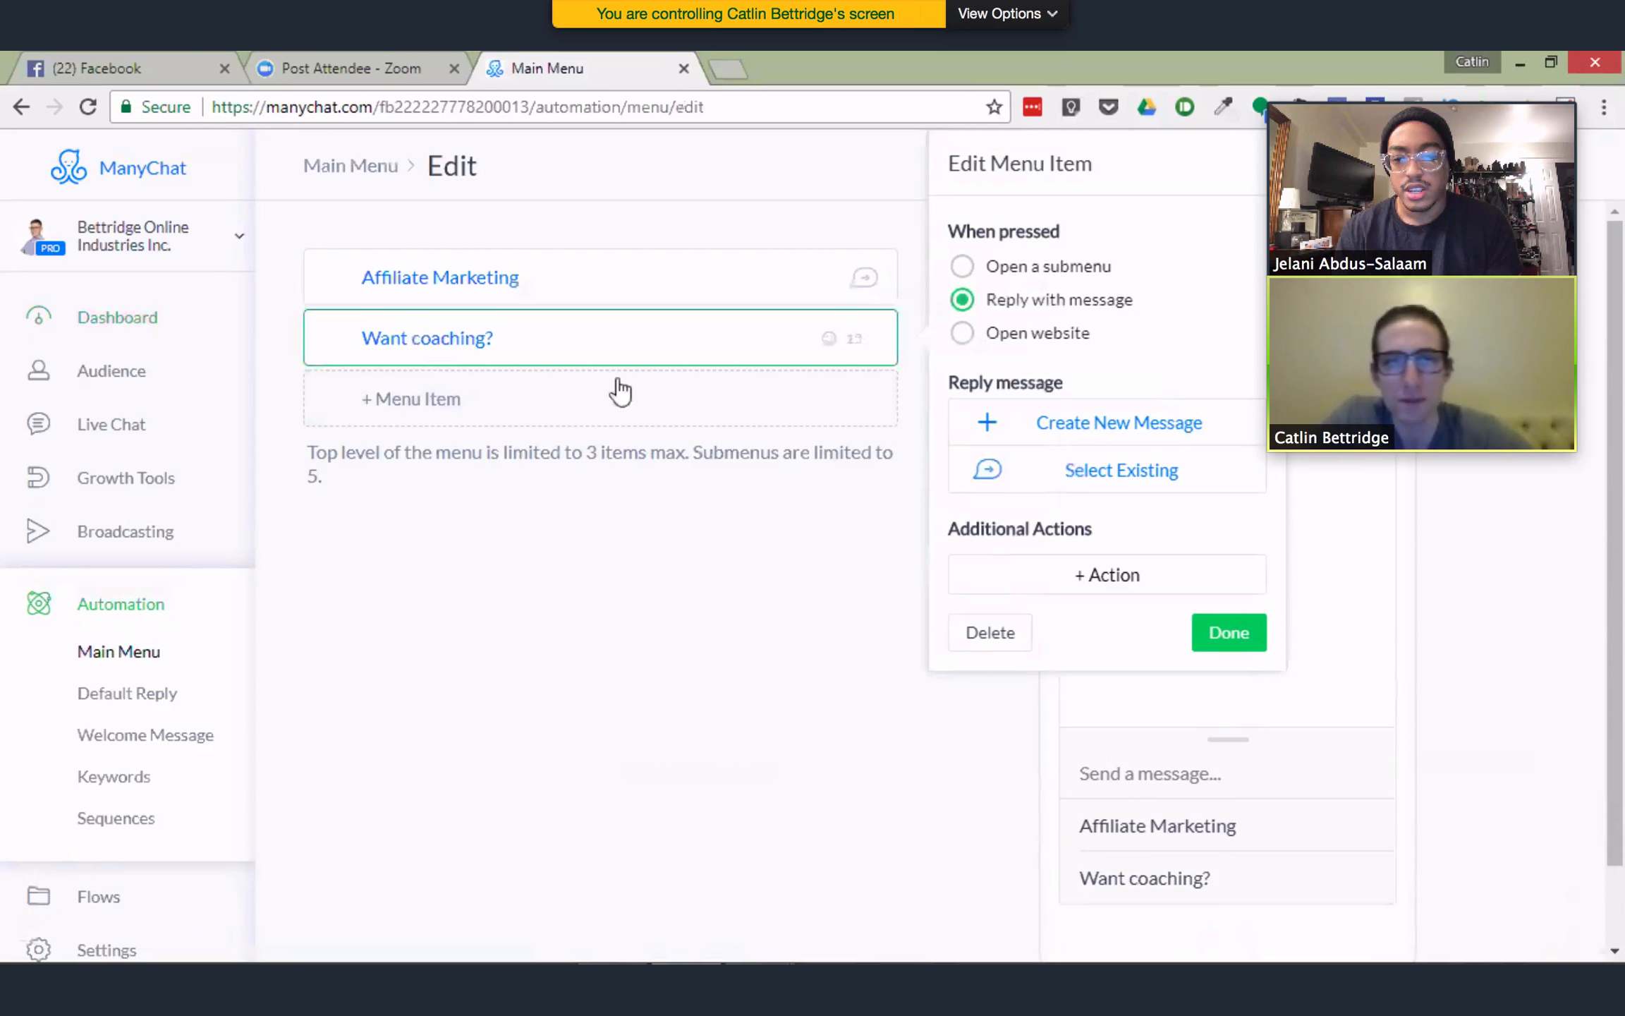
left_click(1012, 339)
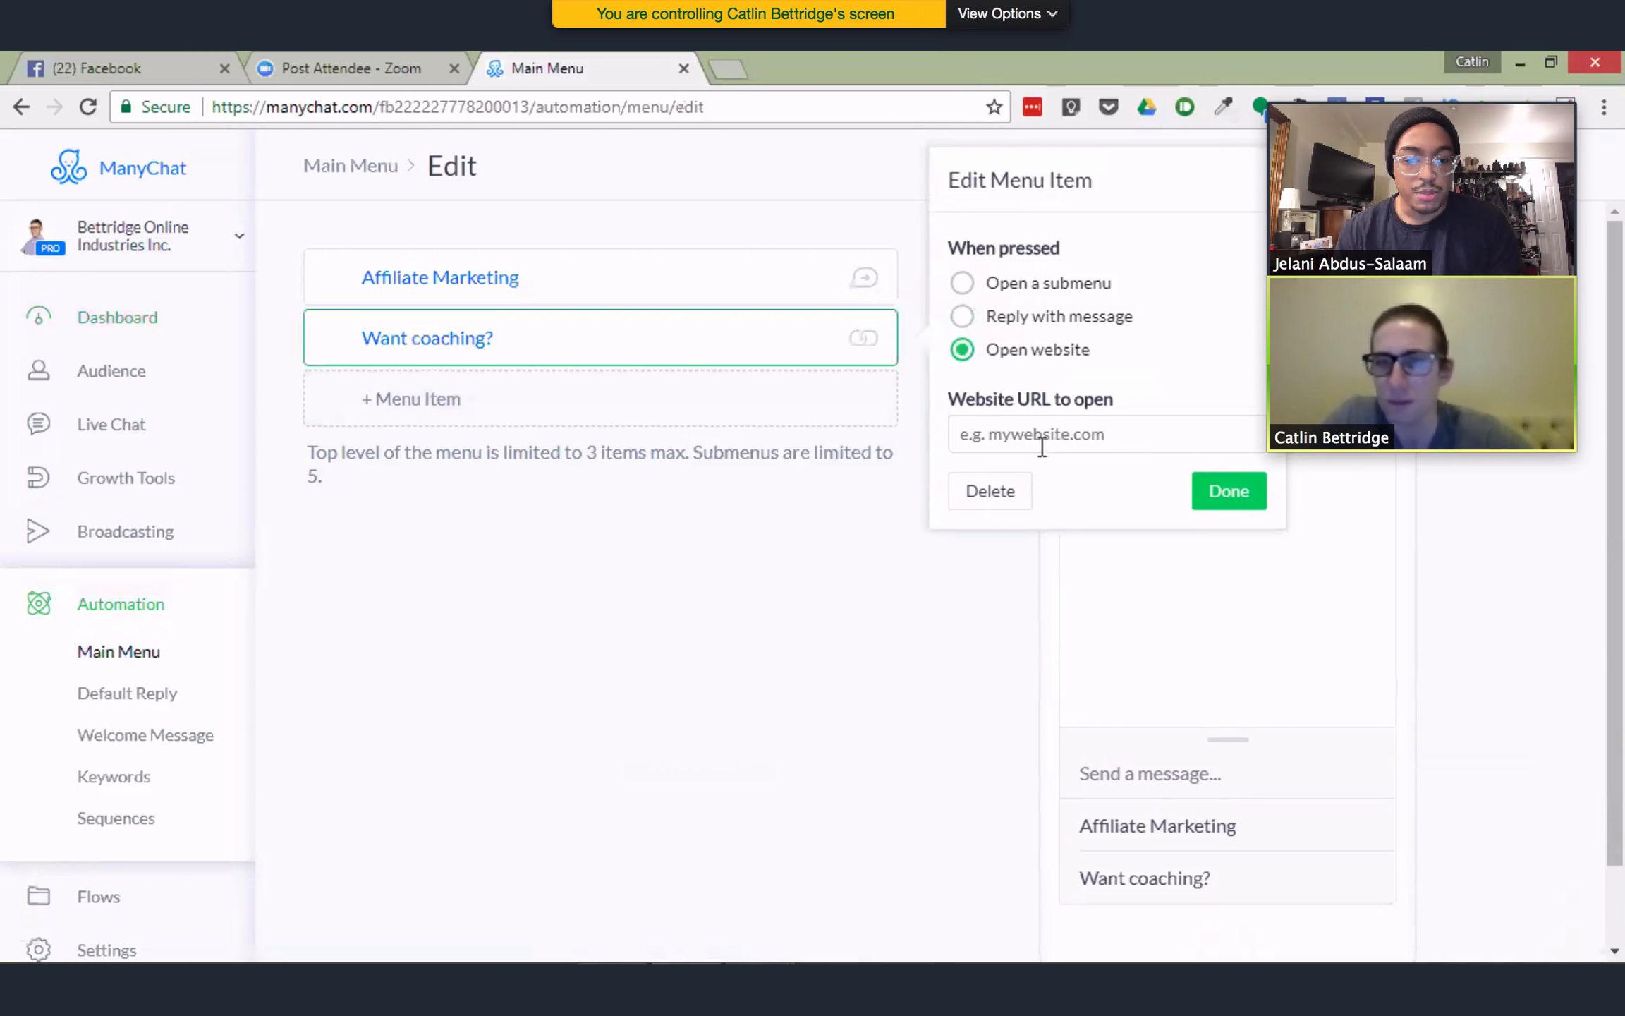
left_click(1097, 436)
type("coachi")
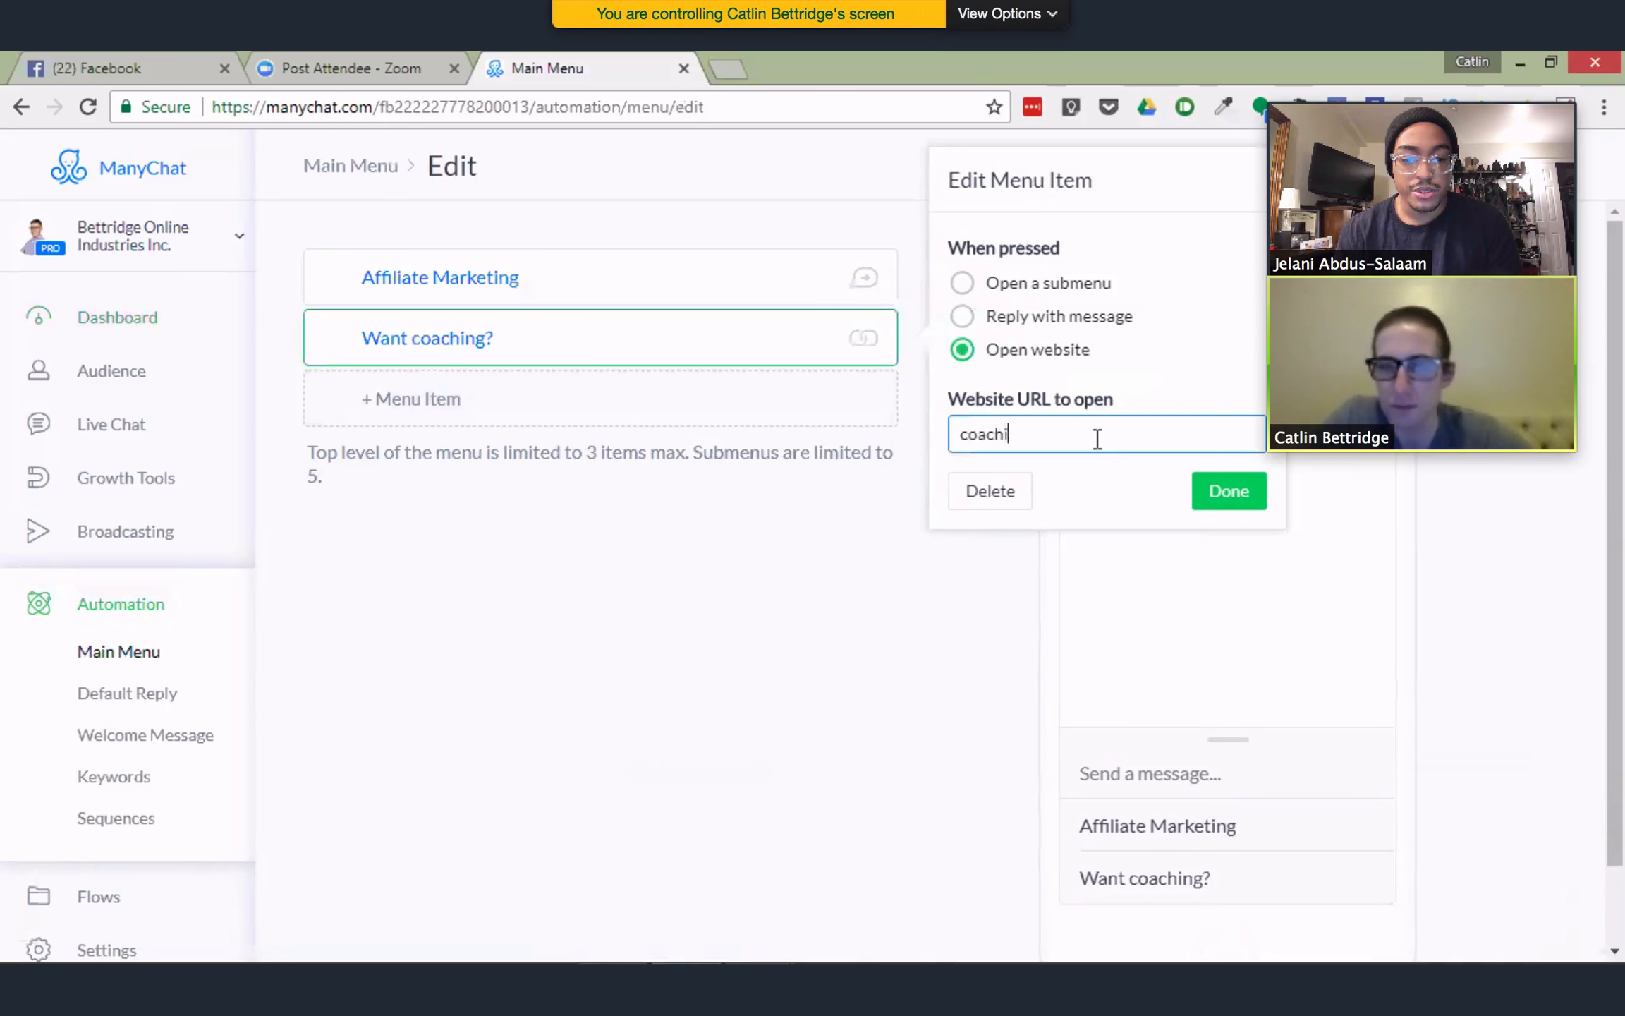
type("ngwebstie.com")
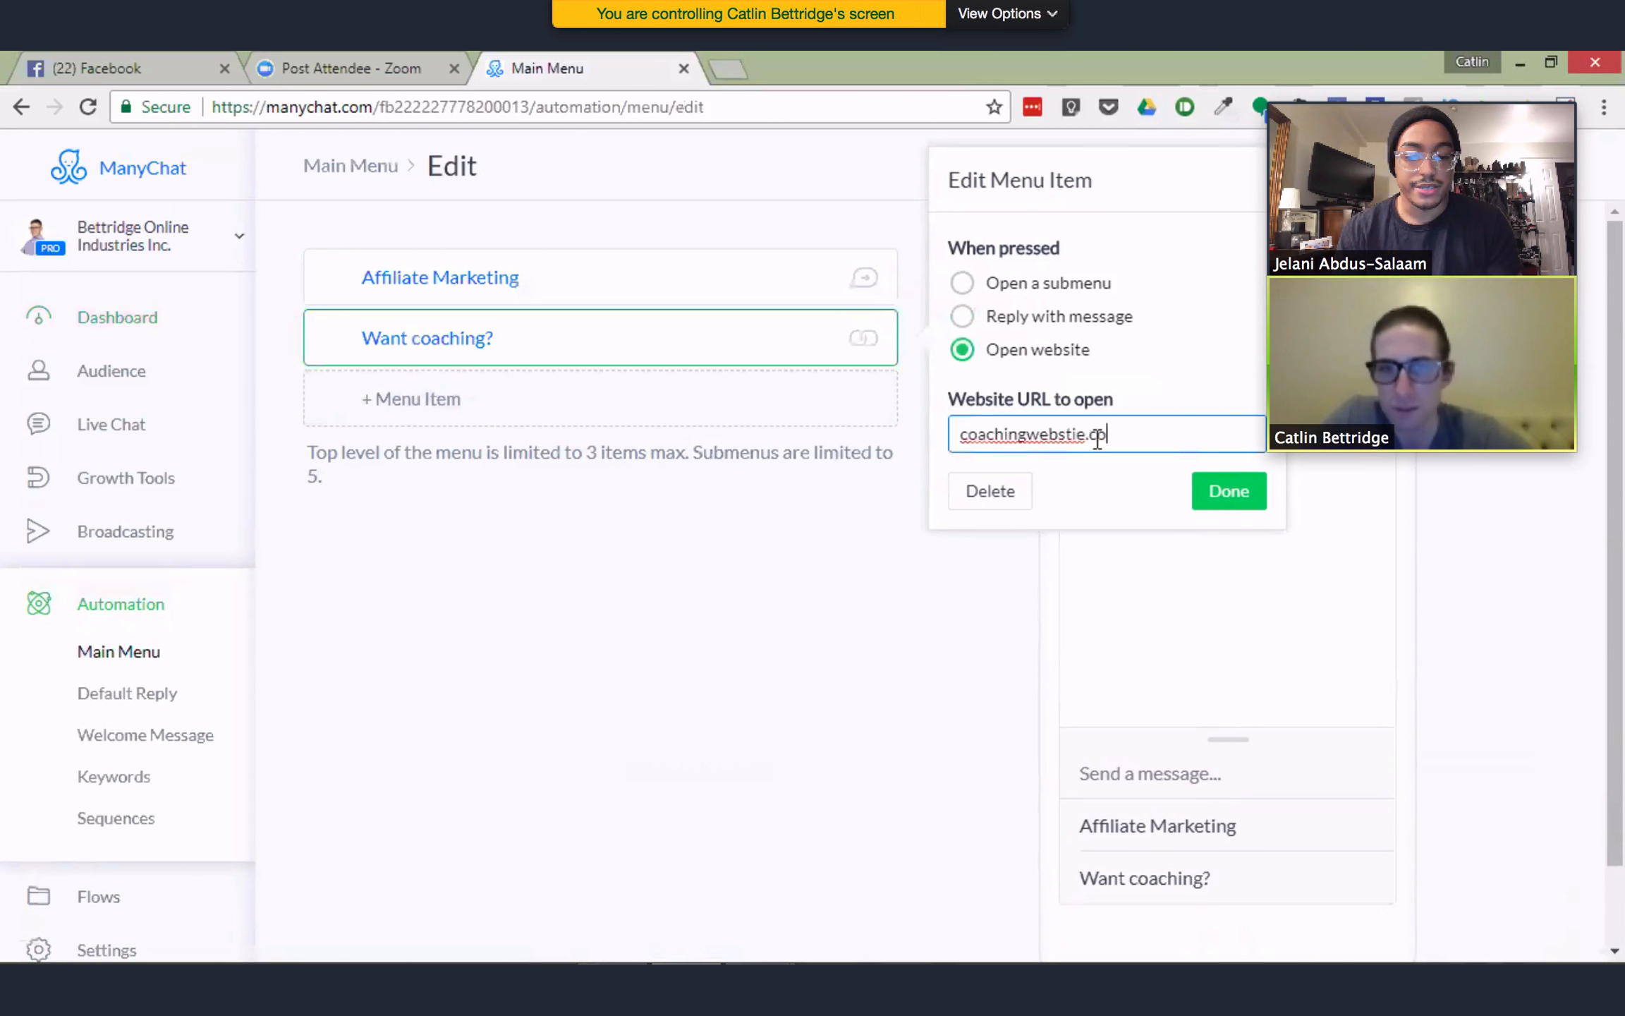
left_click(1221, 493)
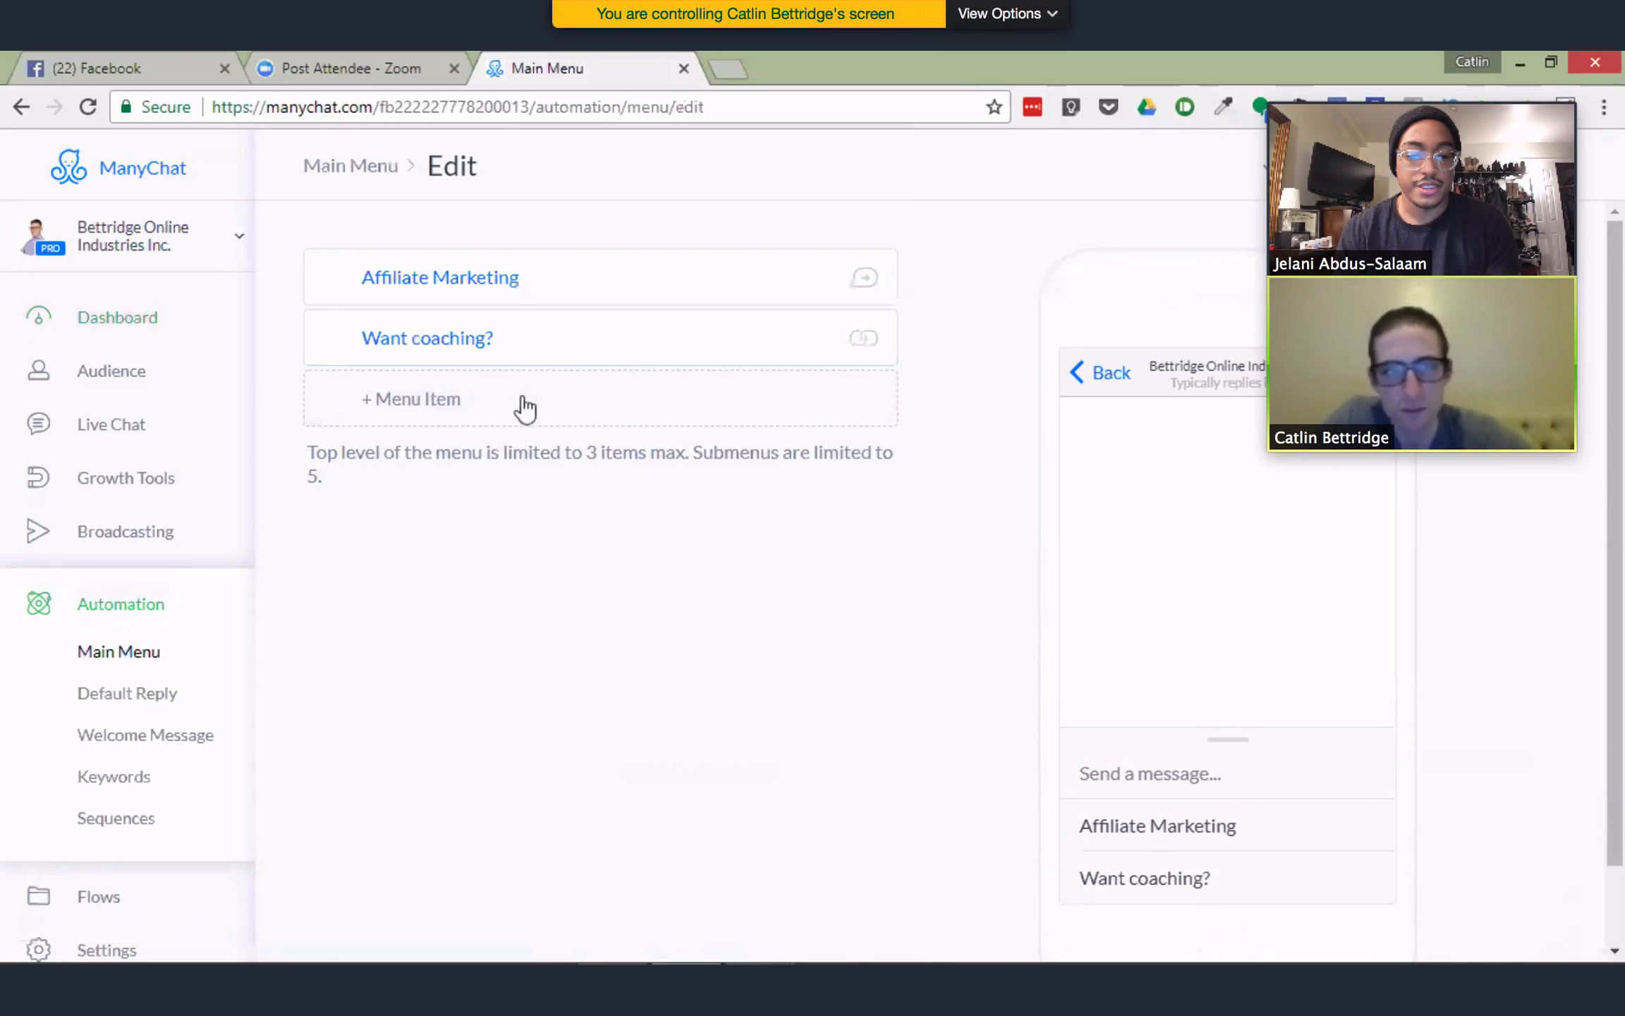
Add a third menu item below "Want coaching?" and select its default caption for replacement
left_click(431, 406)
left_click(428, 402)
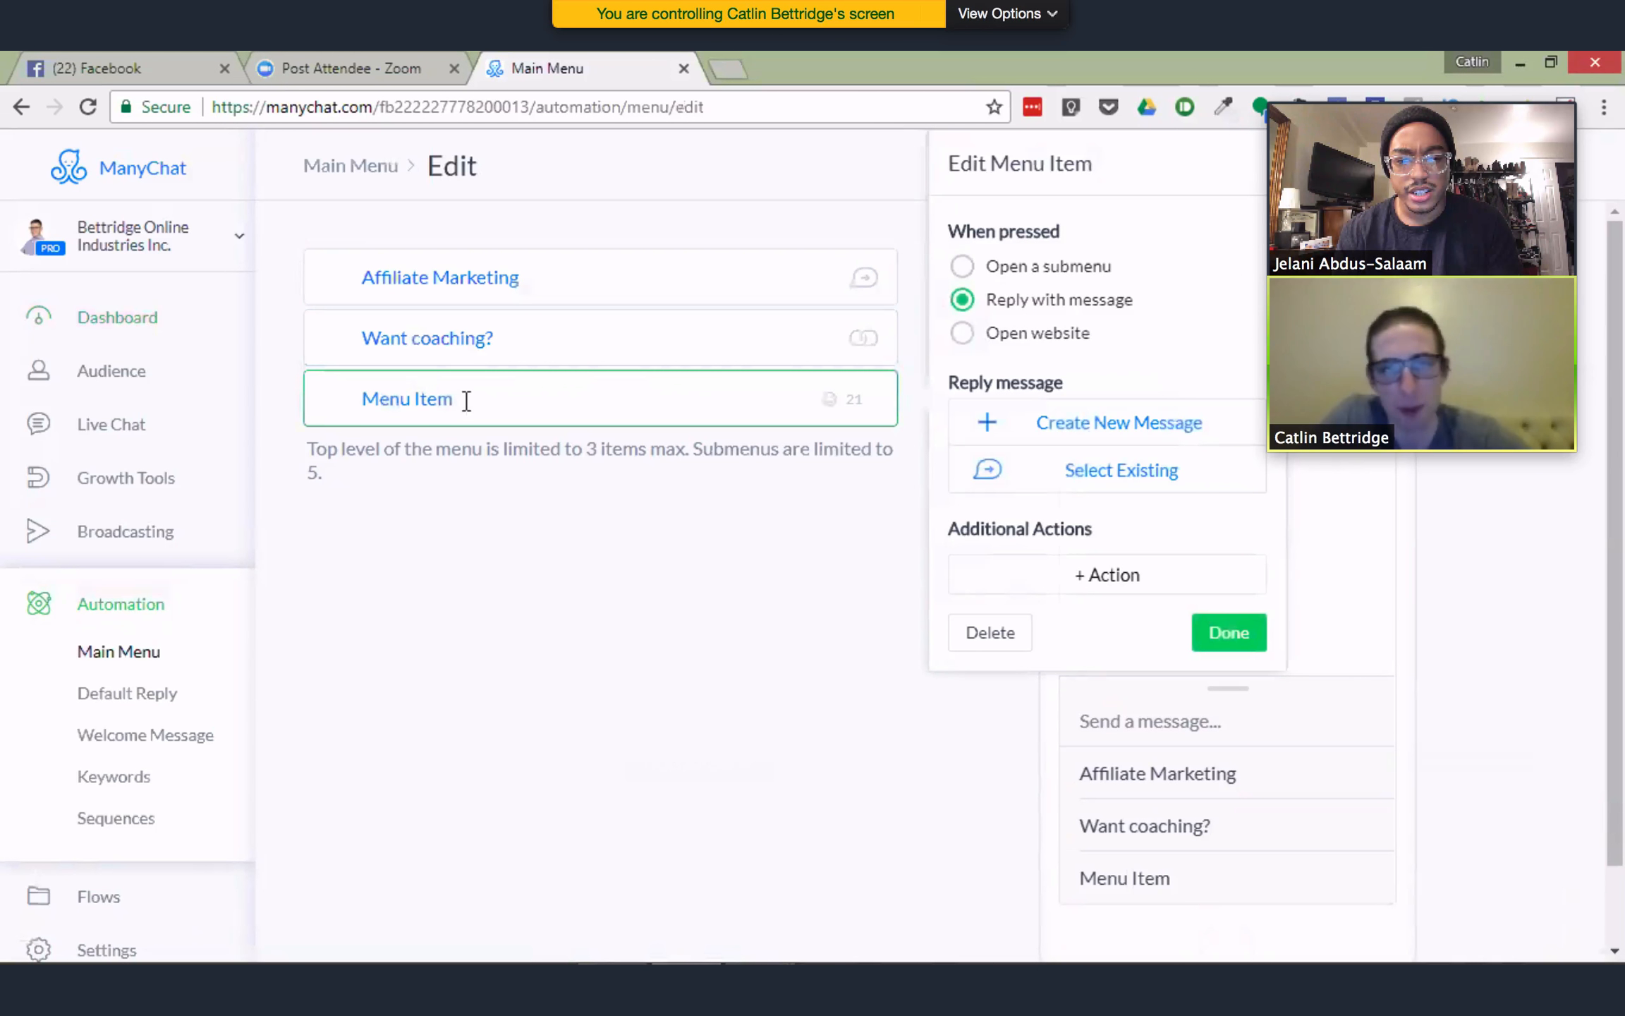
left_click_drag(467, 401, 337, 401)
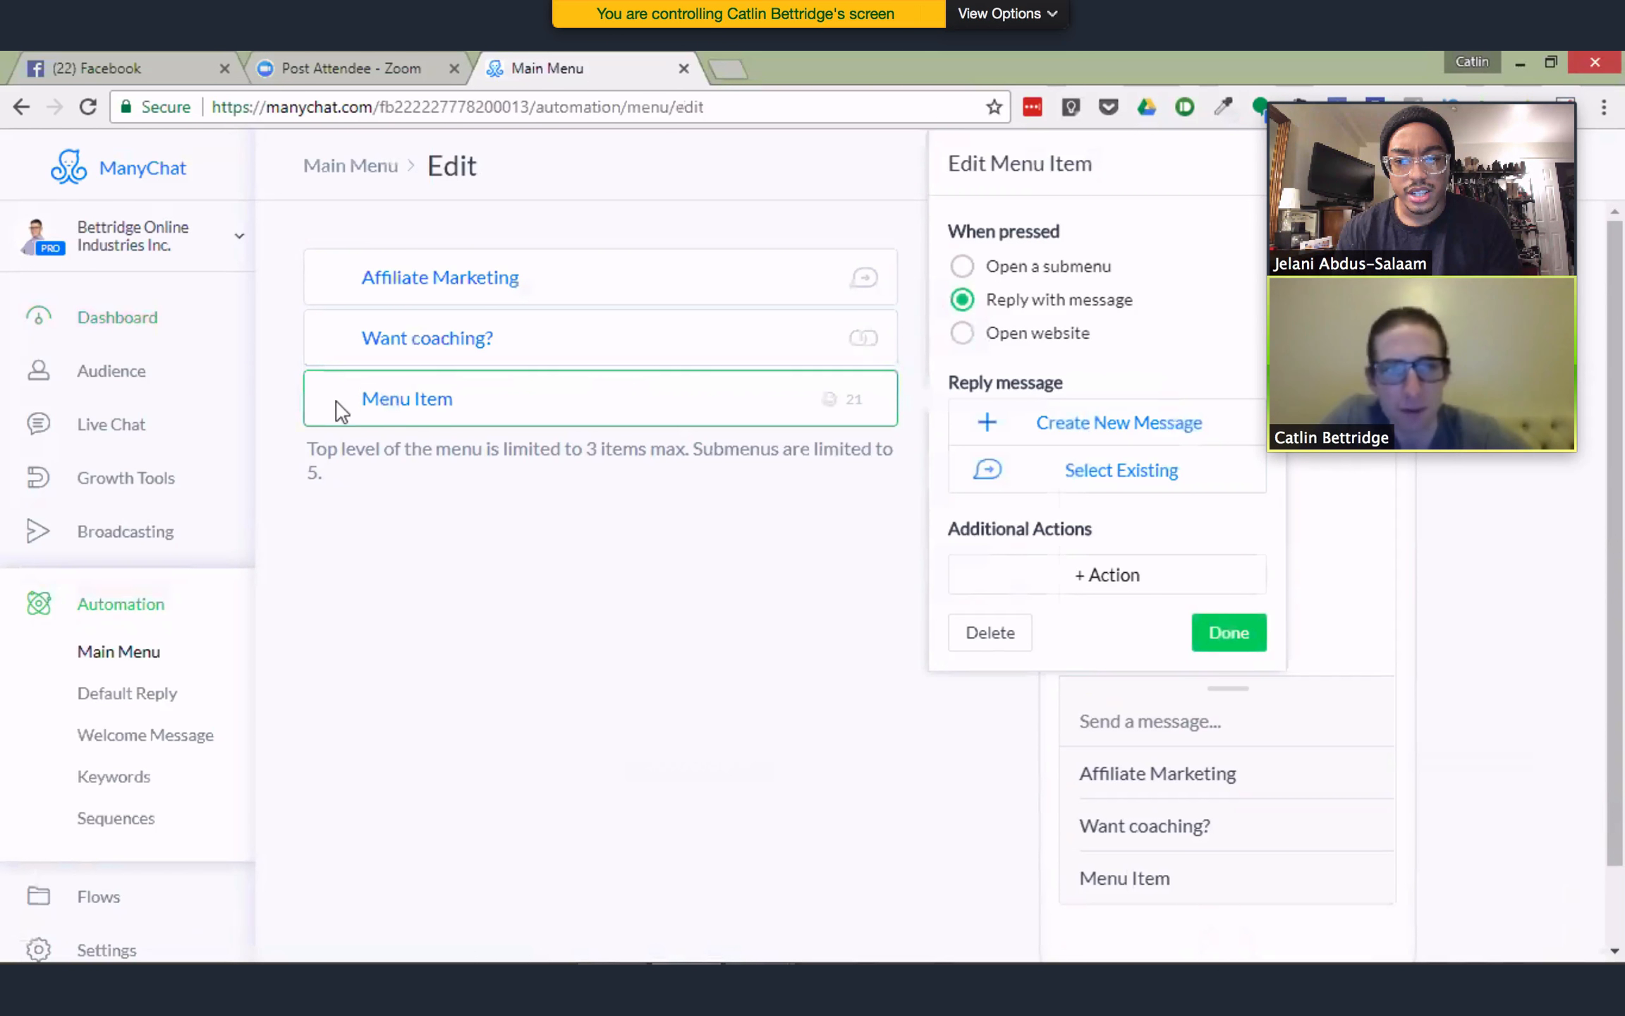
type("Funnel")
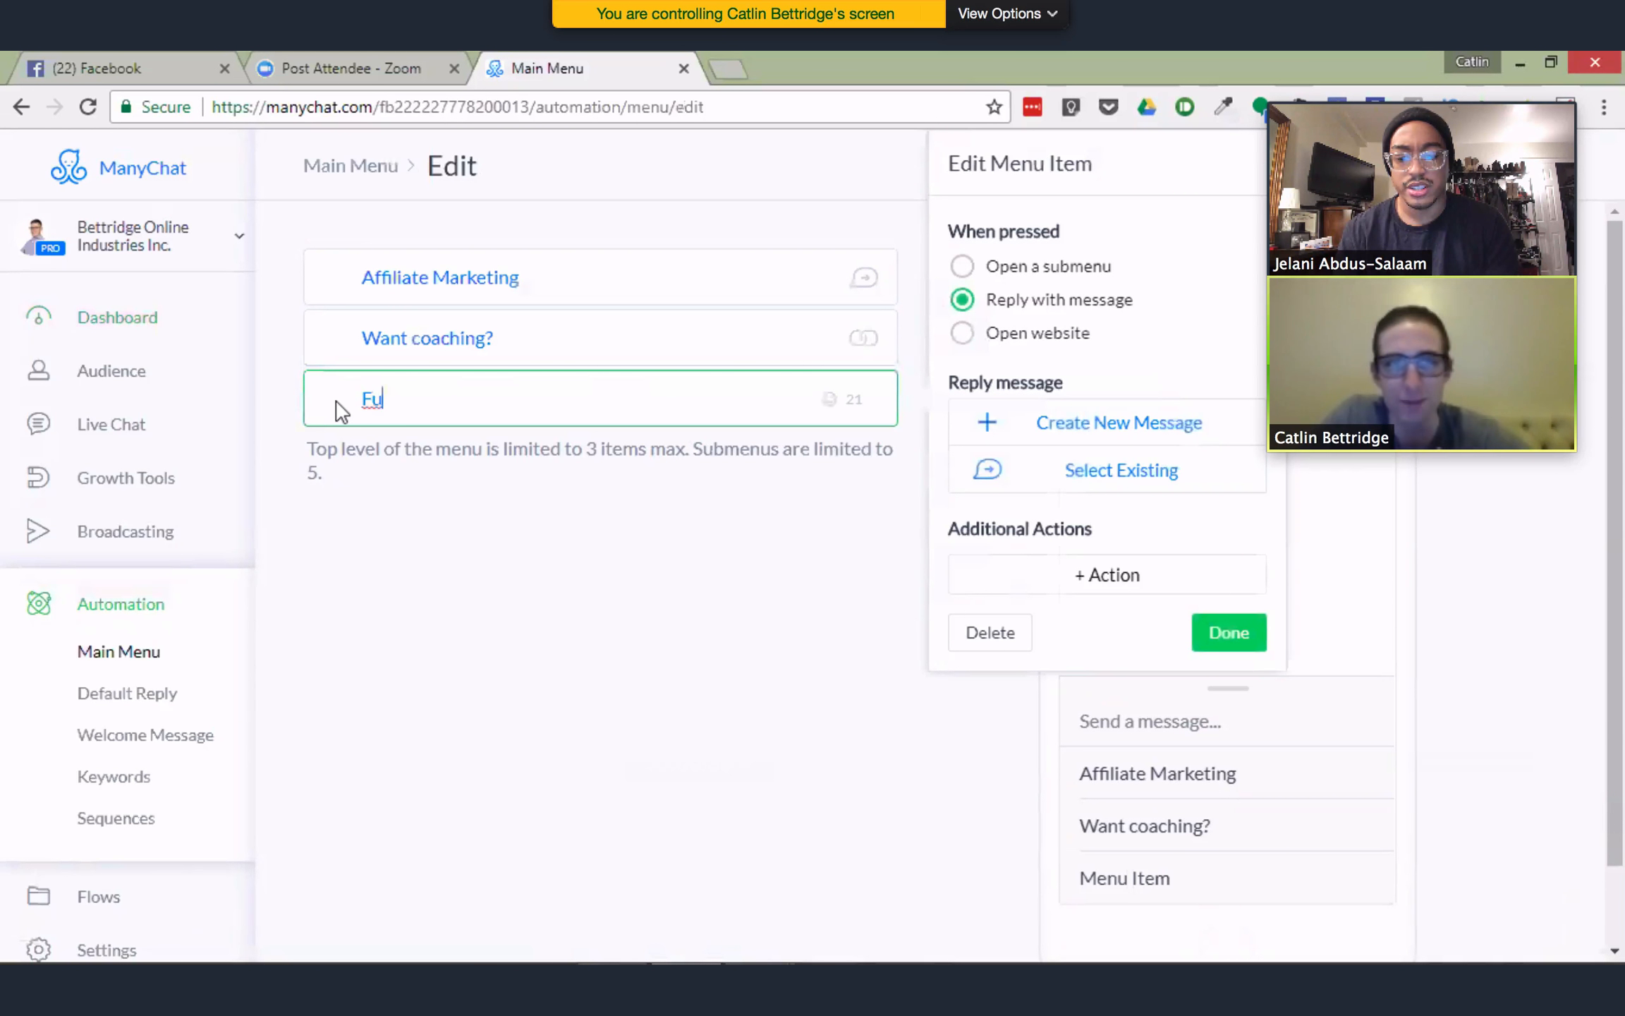
key("BackSpace")
key("BackSpace")
key("BackSpace")
key("BackSpace")
key("BackSpace")
key("BackSpace")
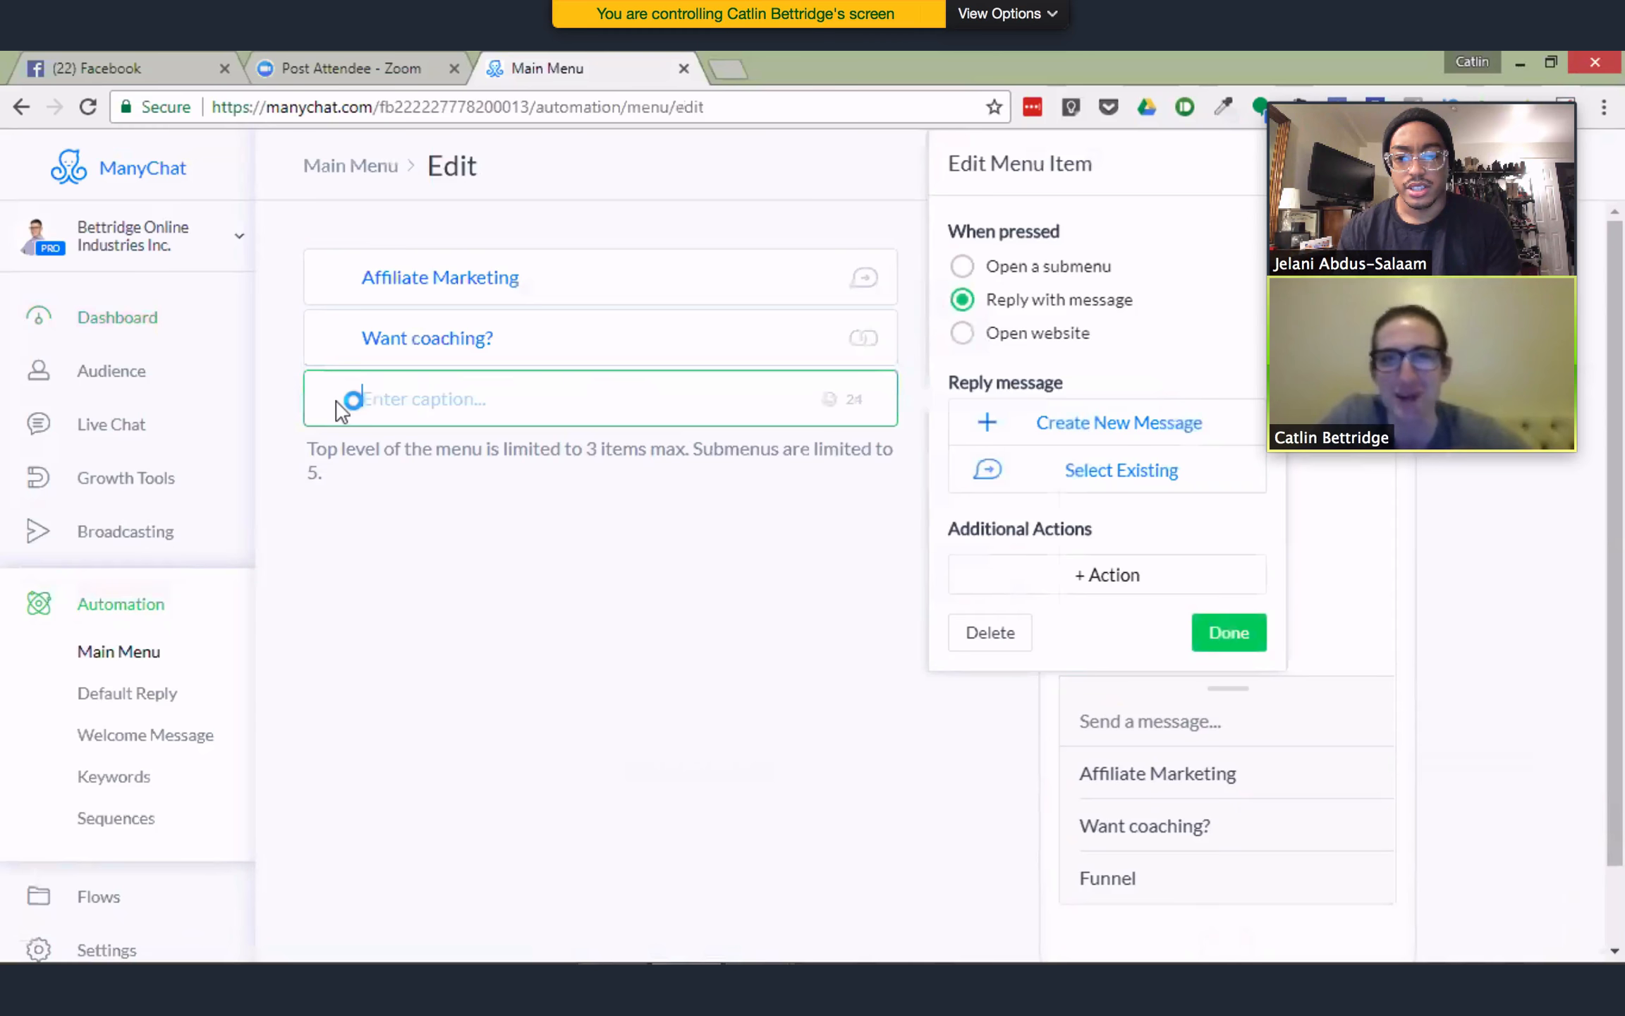
Caption the third menu item "Want me to build you a funnel?"
type("Want me to ")
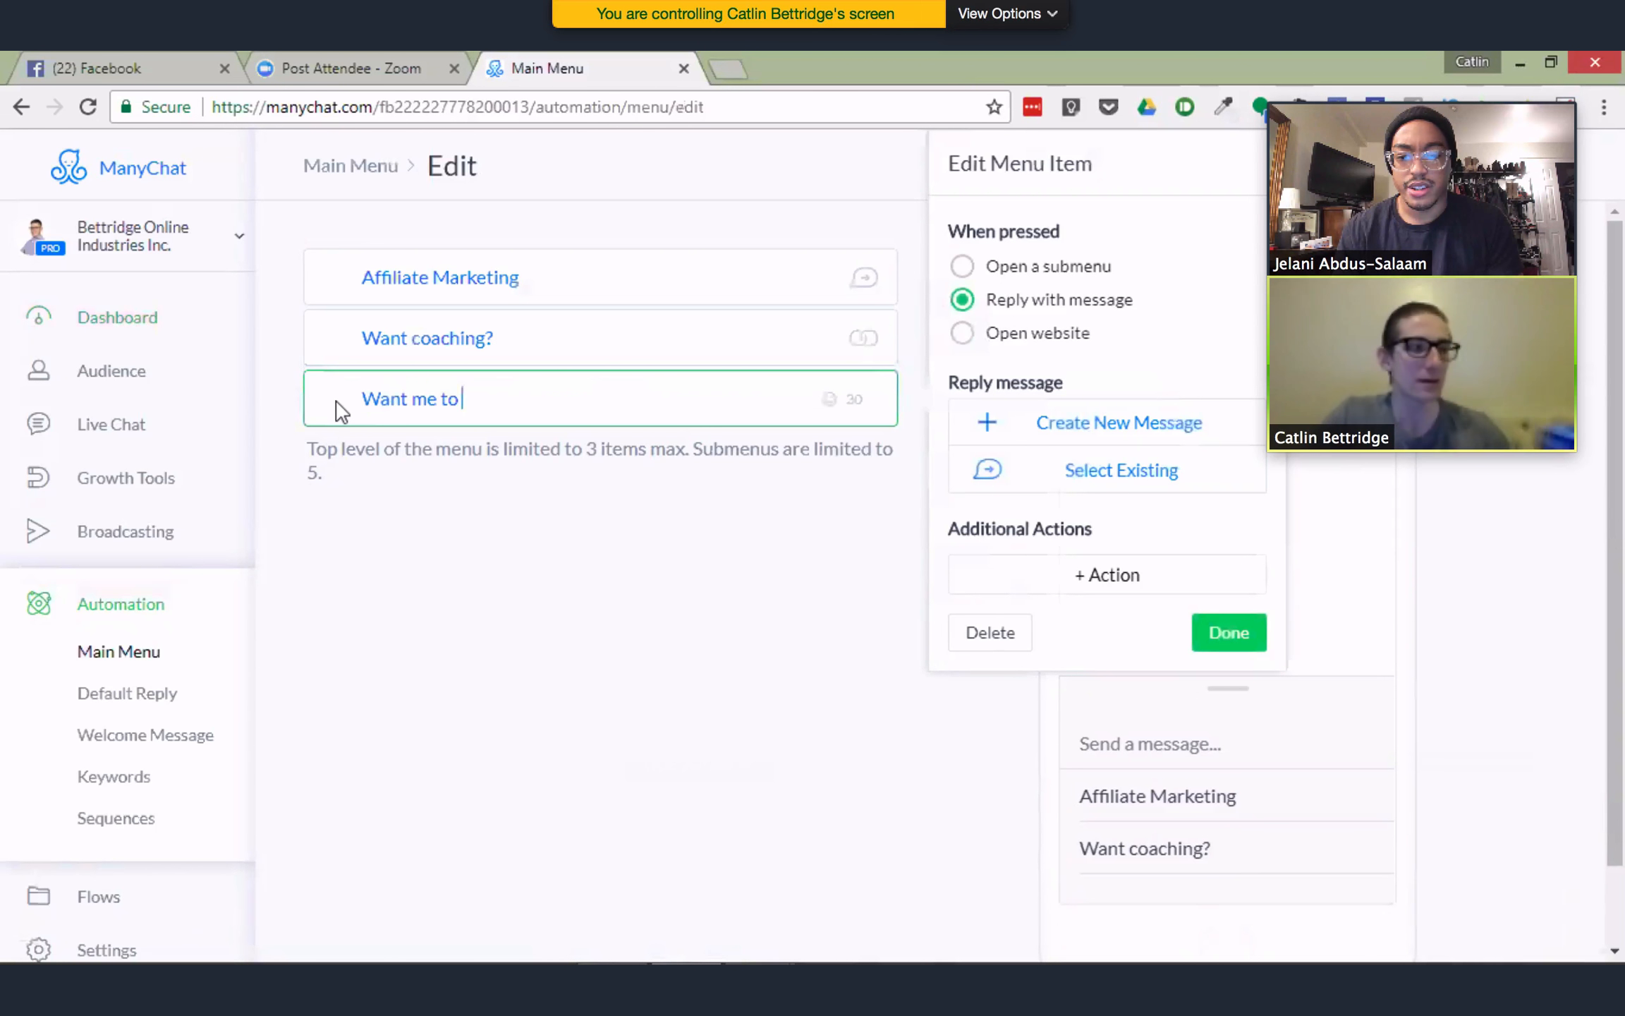
type("build y")
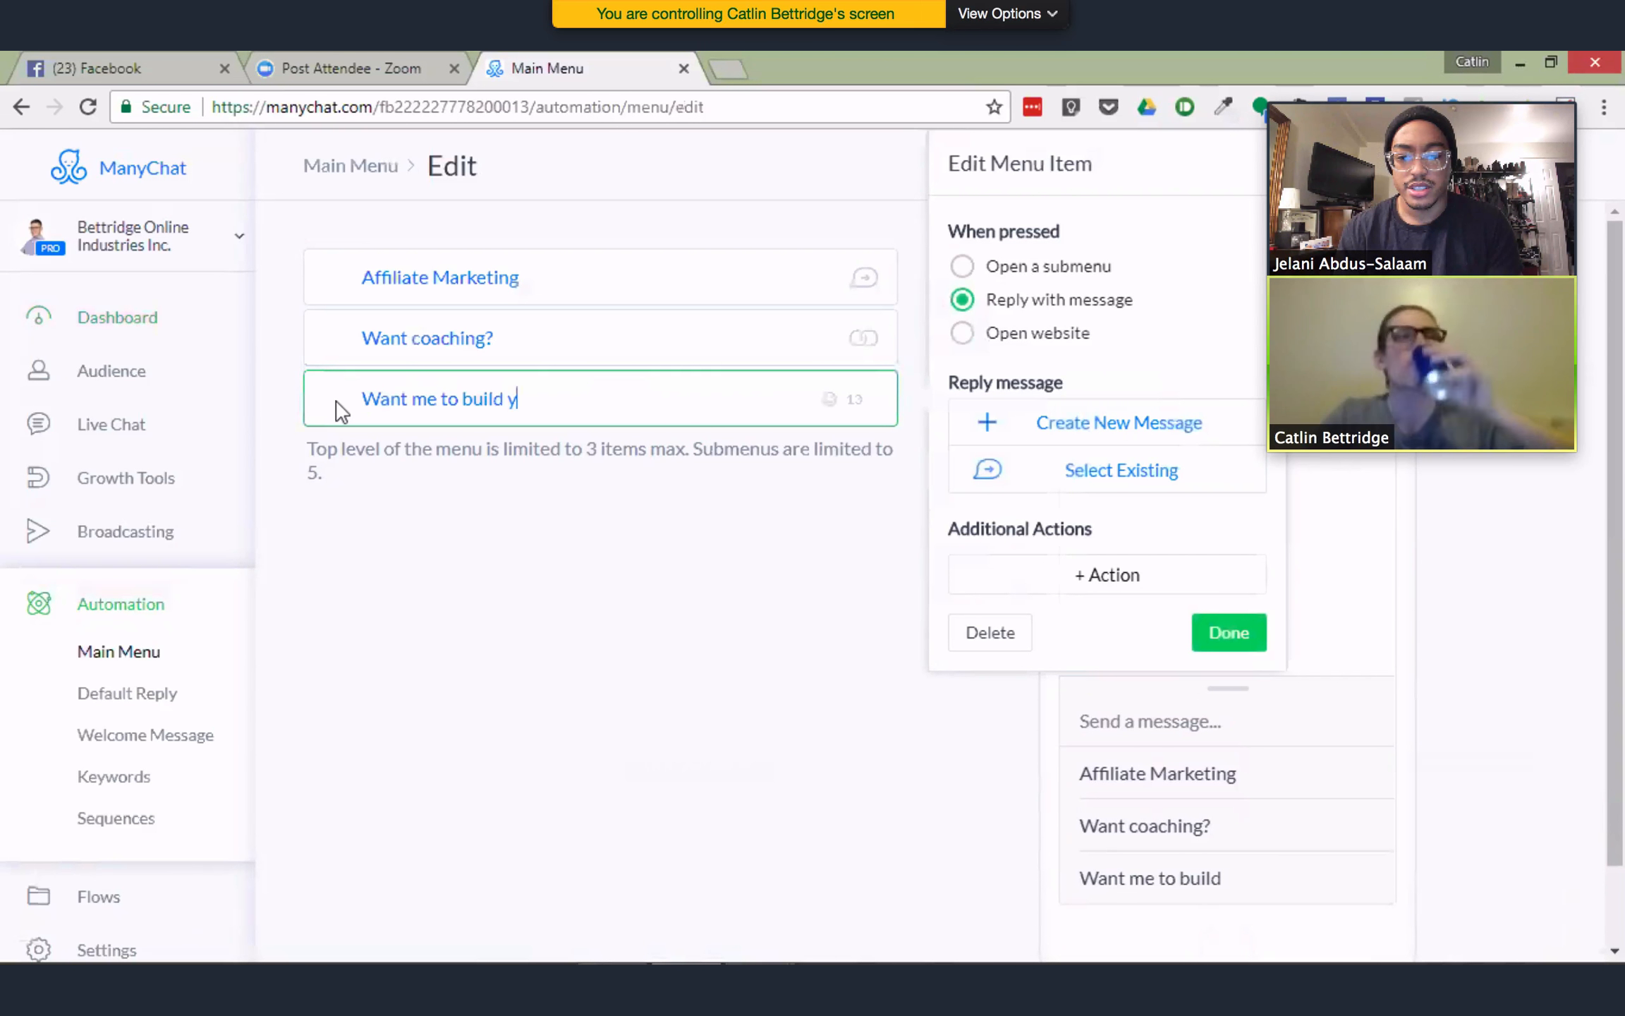
type("ou a funnne?")
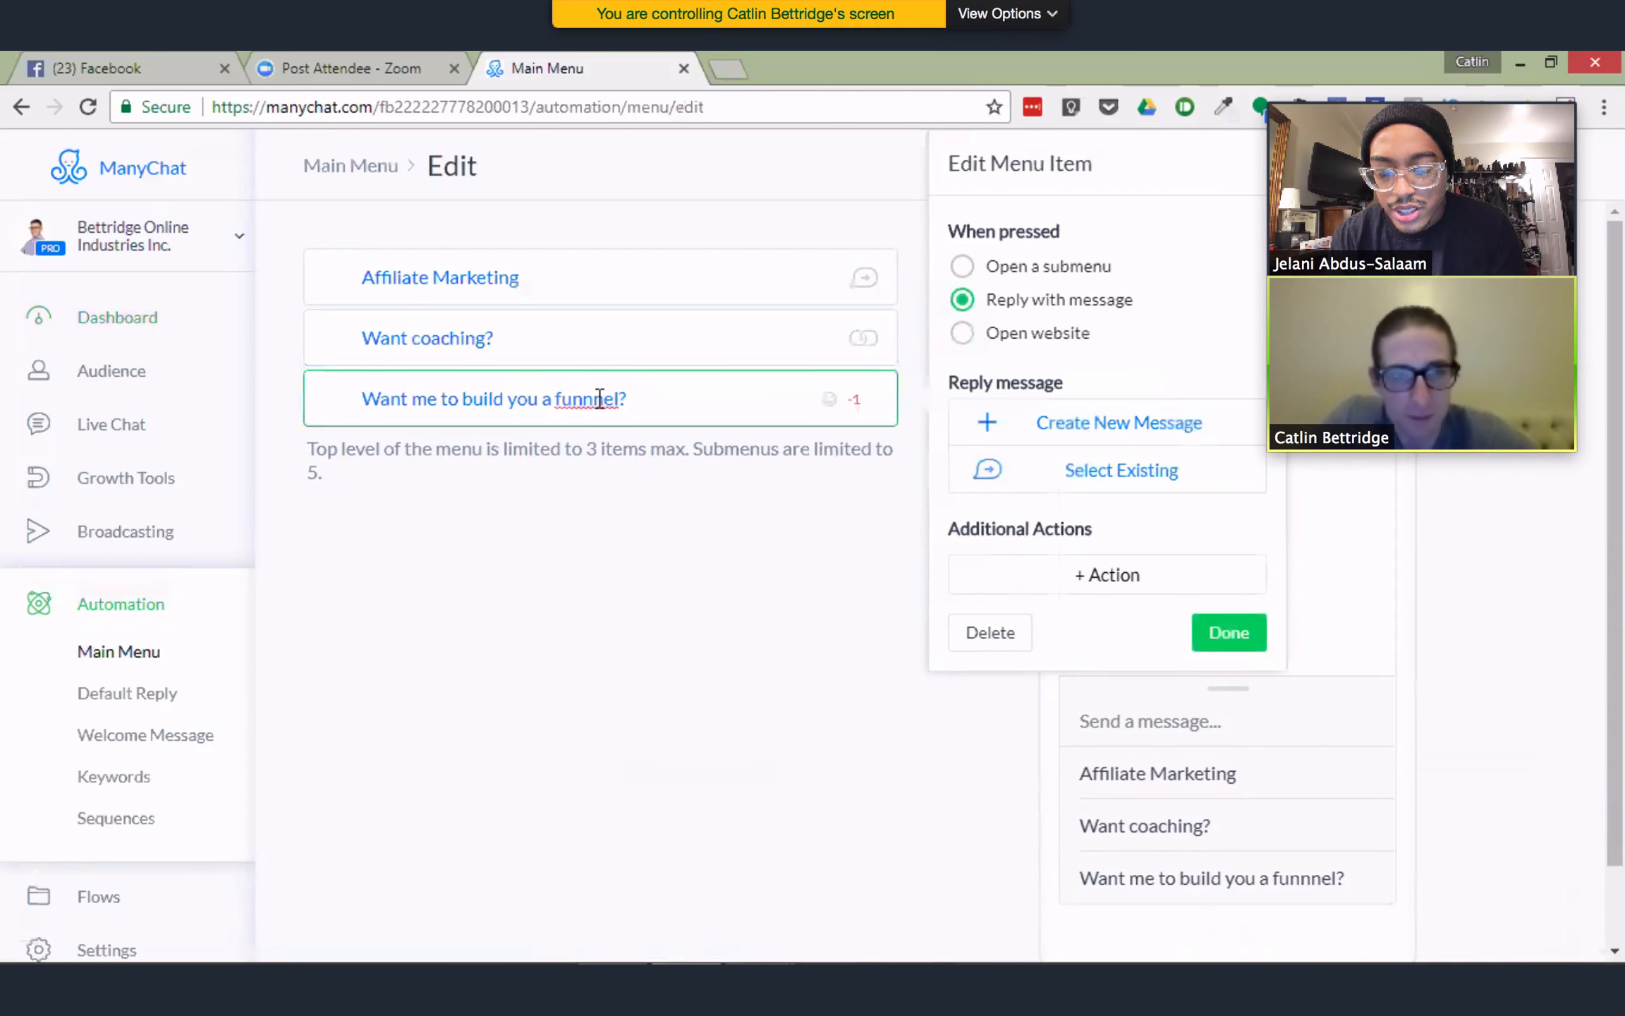
key("BackSpace")
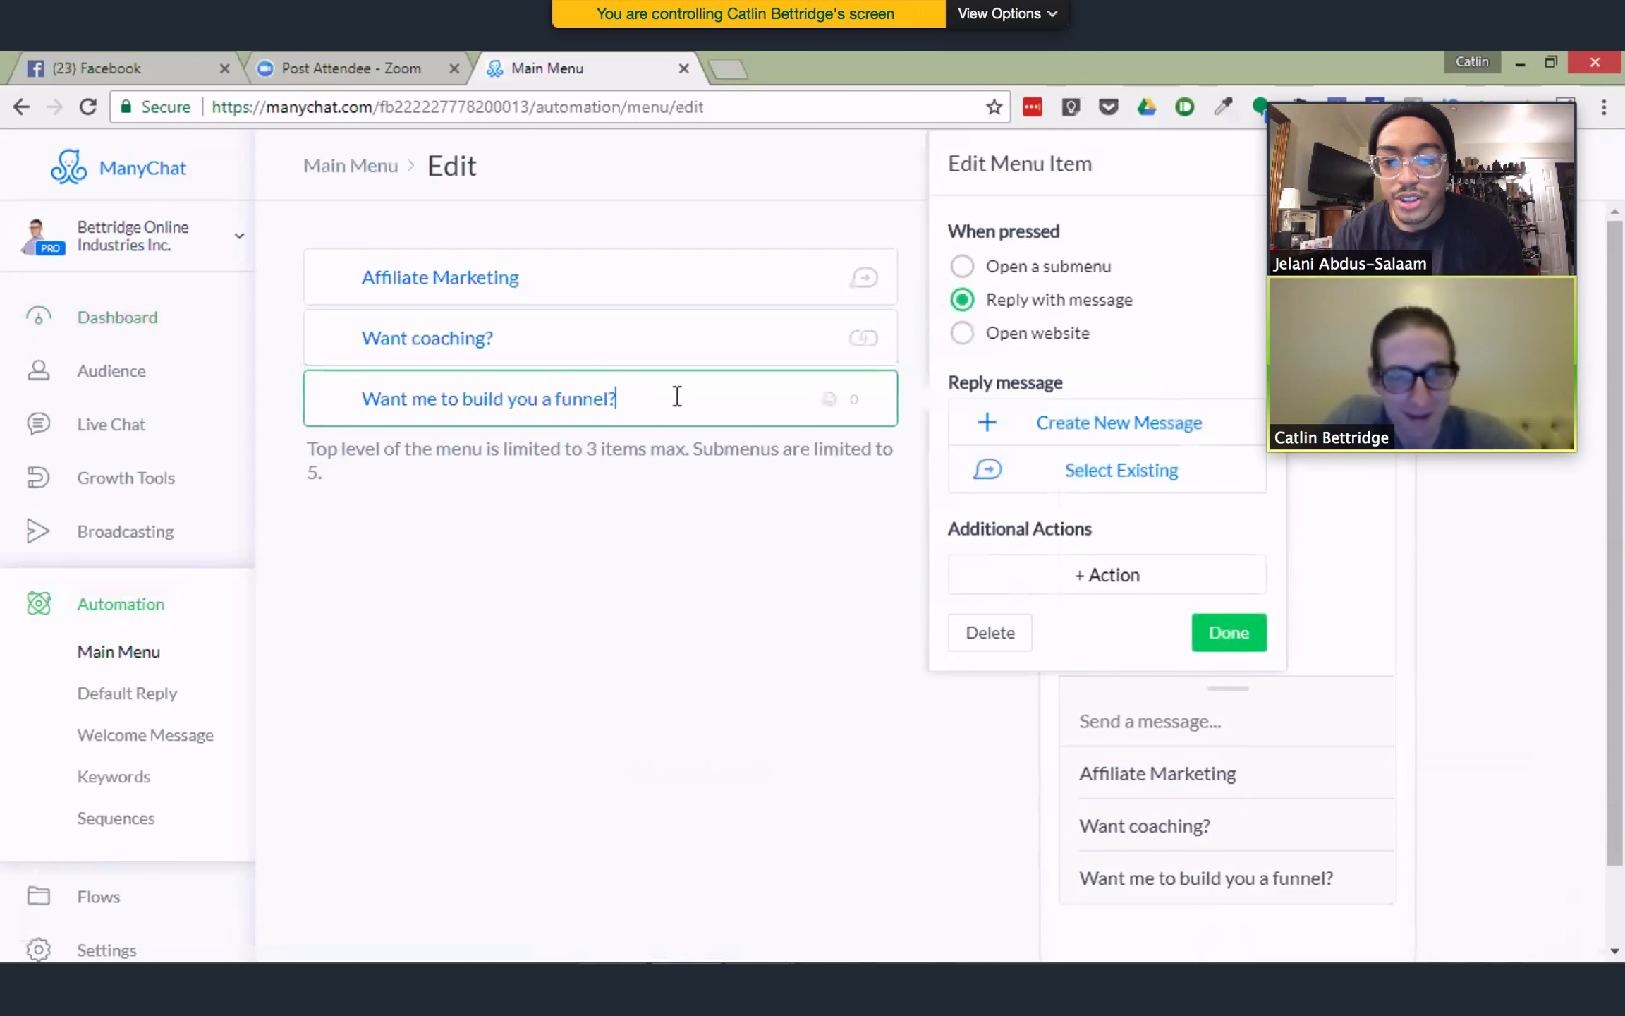
Make the "Want me to build you a funnel?" item open the website website.com and save it
left_click(970, 343)
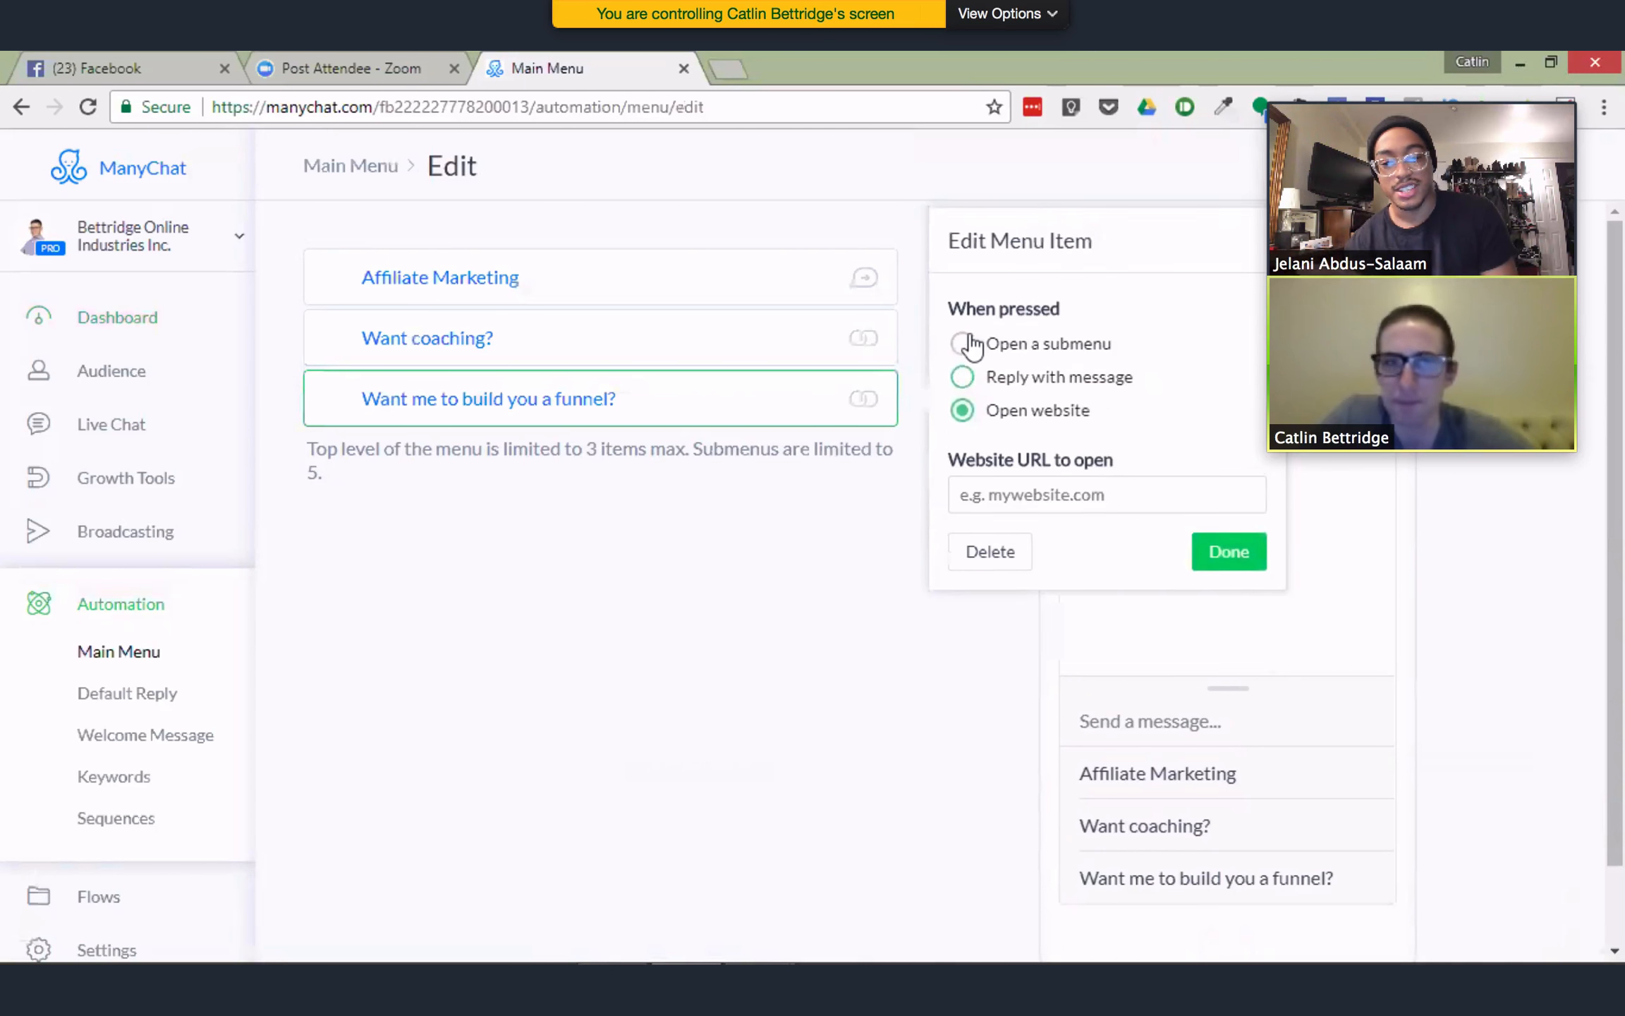
left_click(1077, 494)
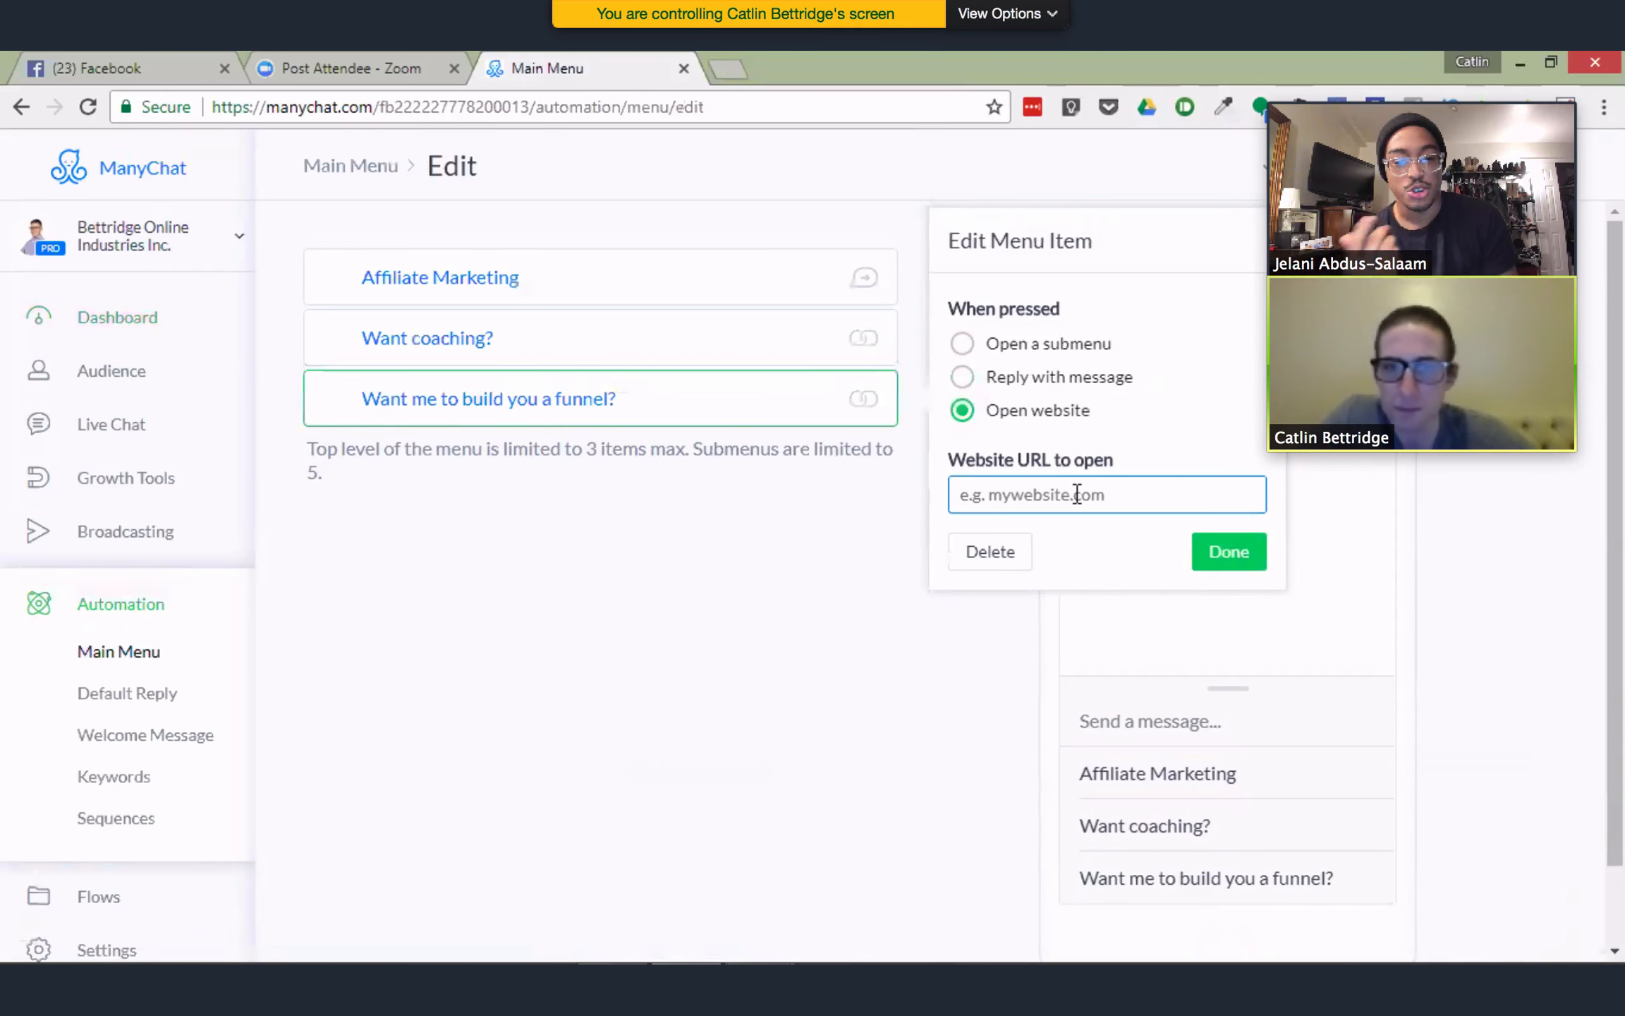
type("website.com")
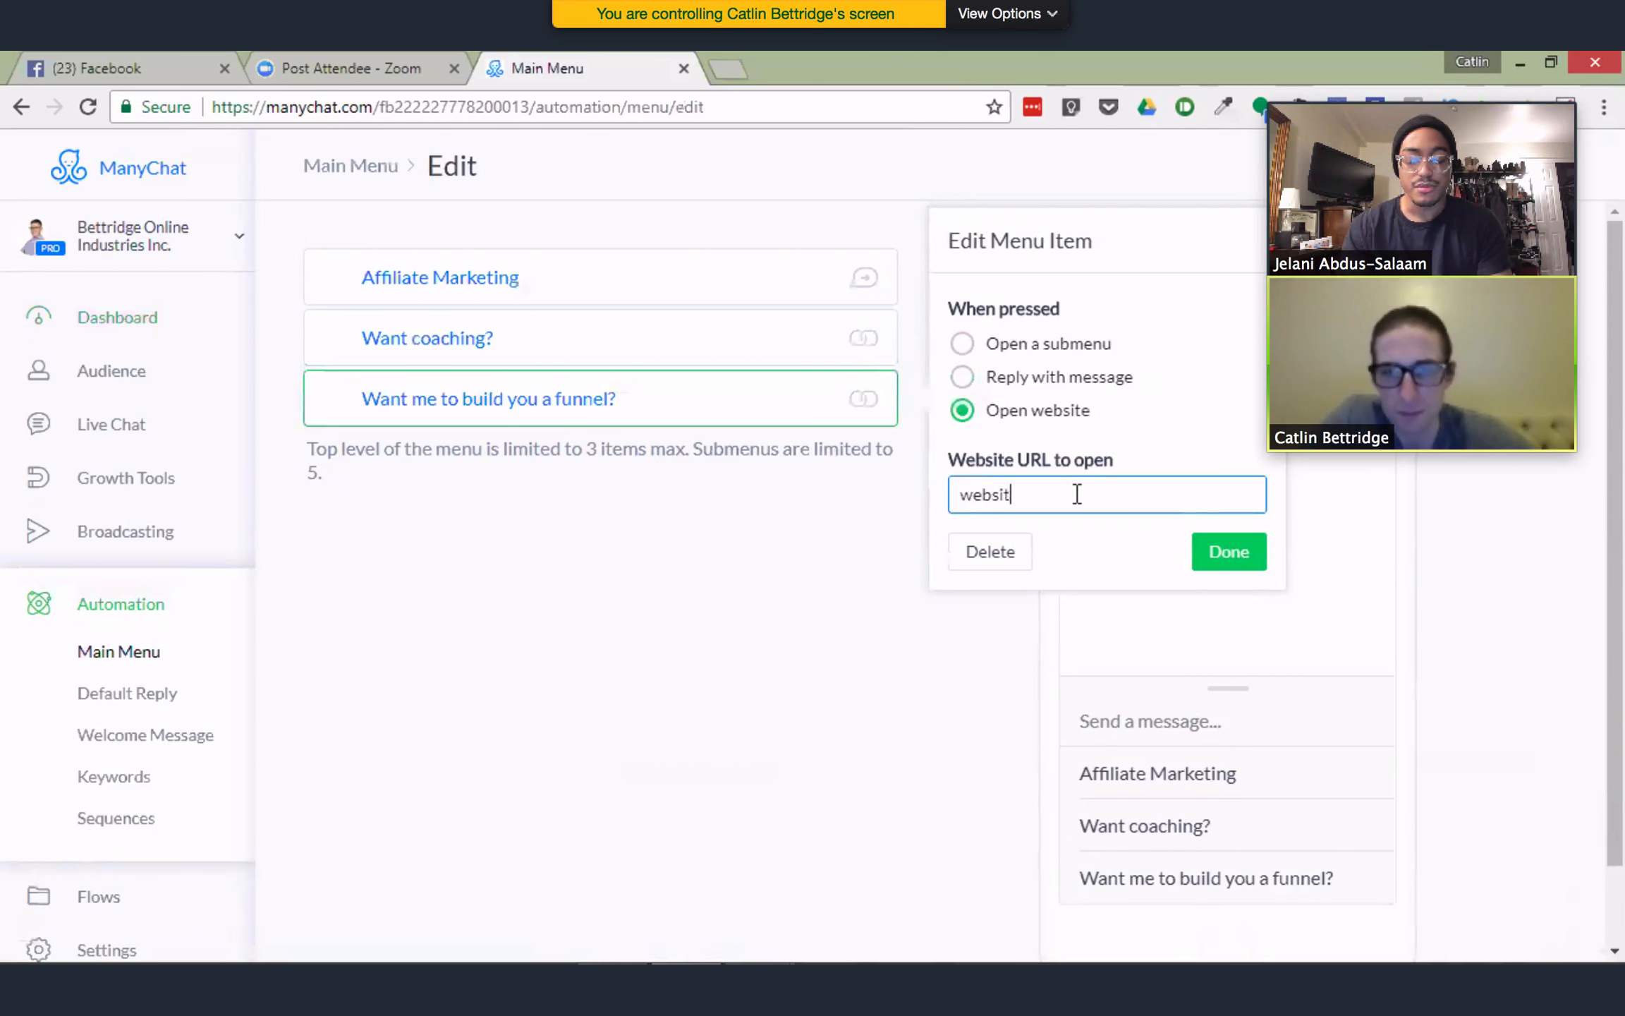
left_click(1227, 556)
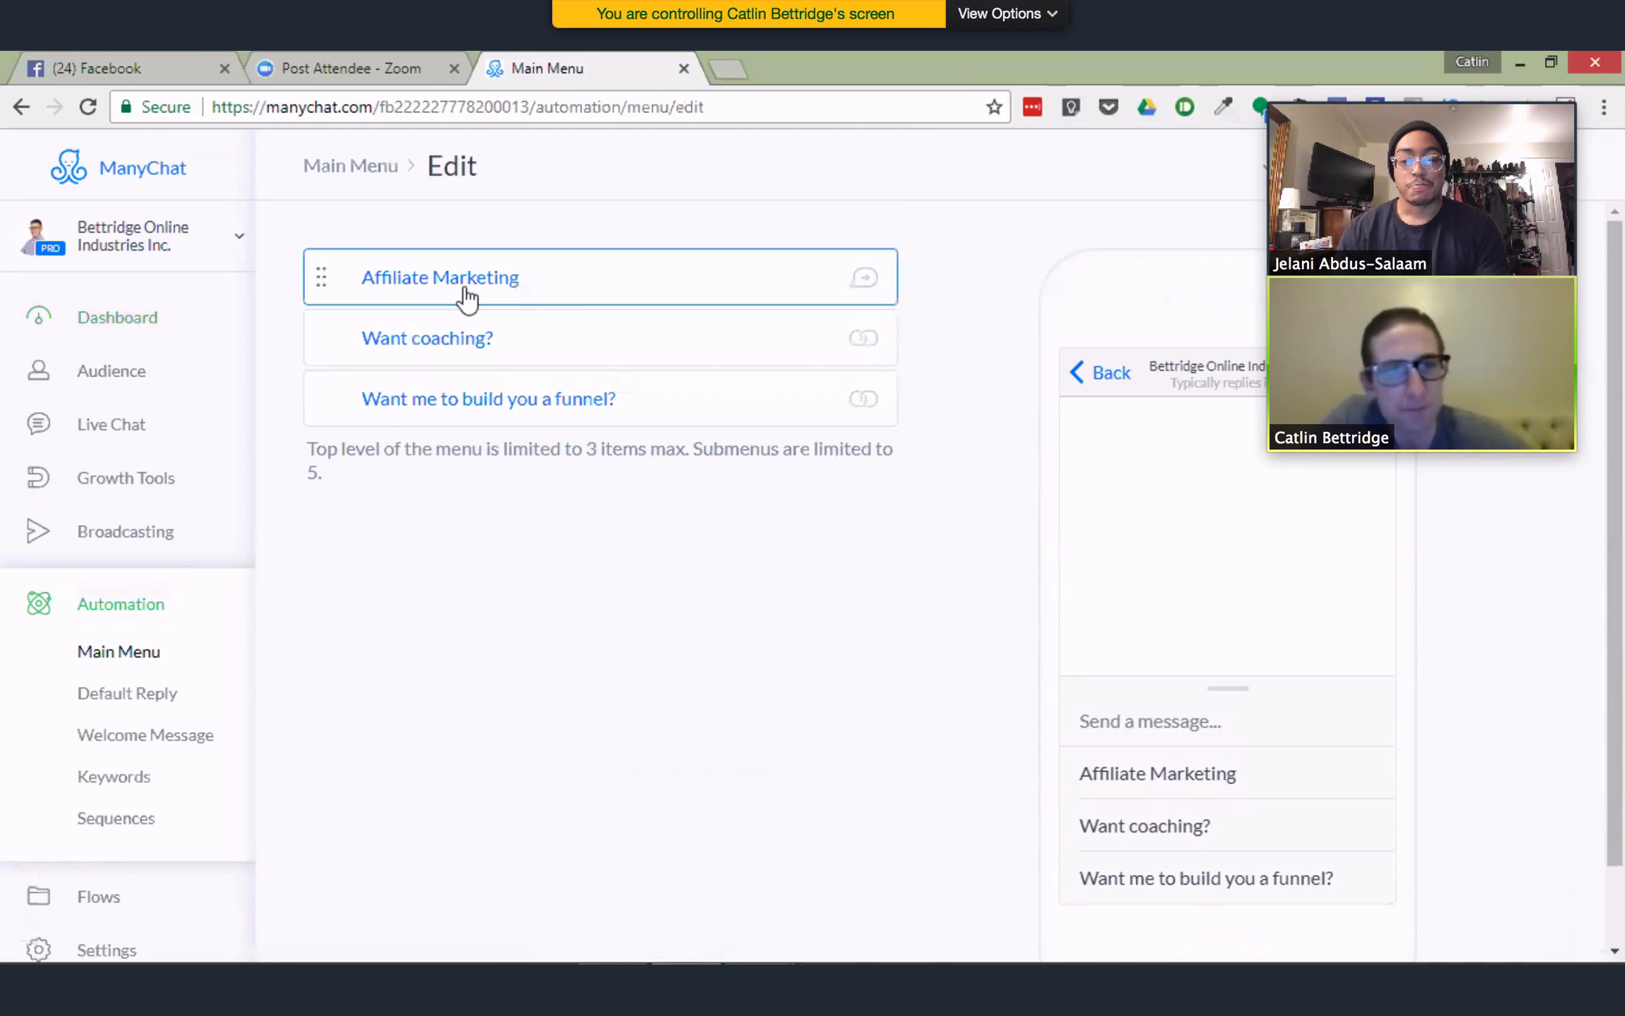
Switch the "Affiliate Marketing" menu item to open a submenu and add three default items beneath it
left_click(535, 286)
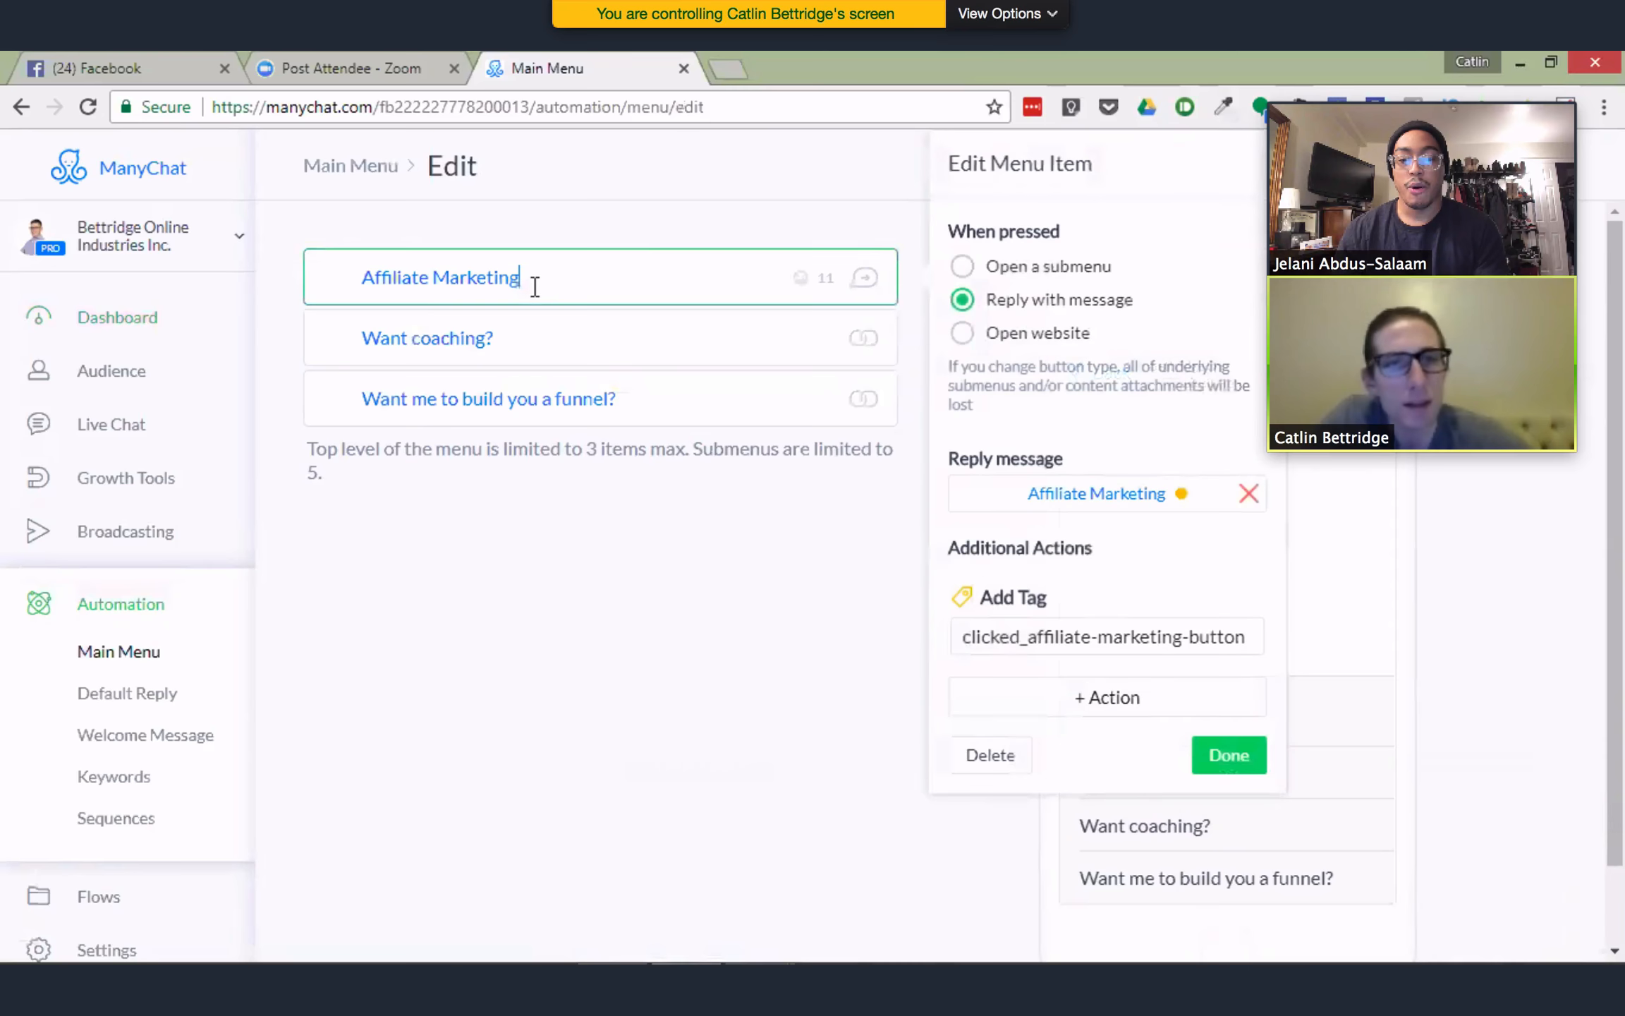
left_click(963, 269)
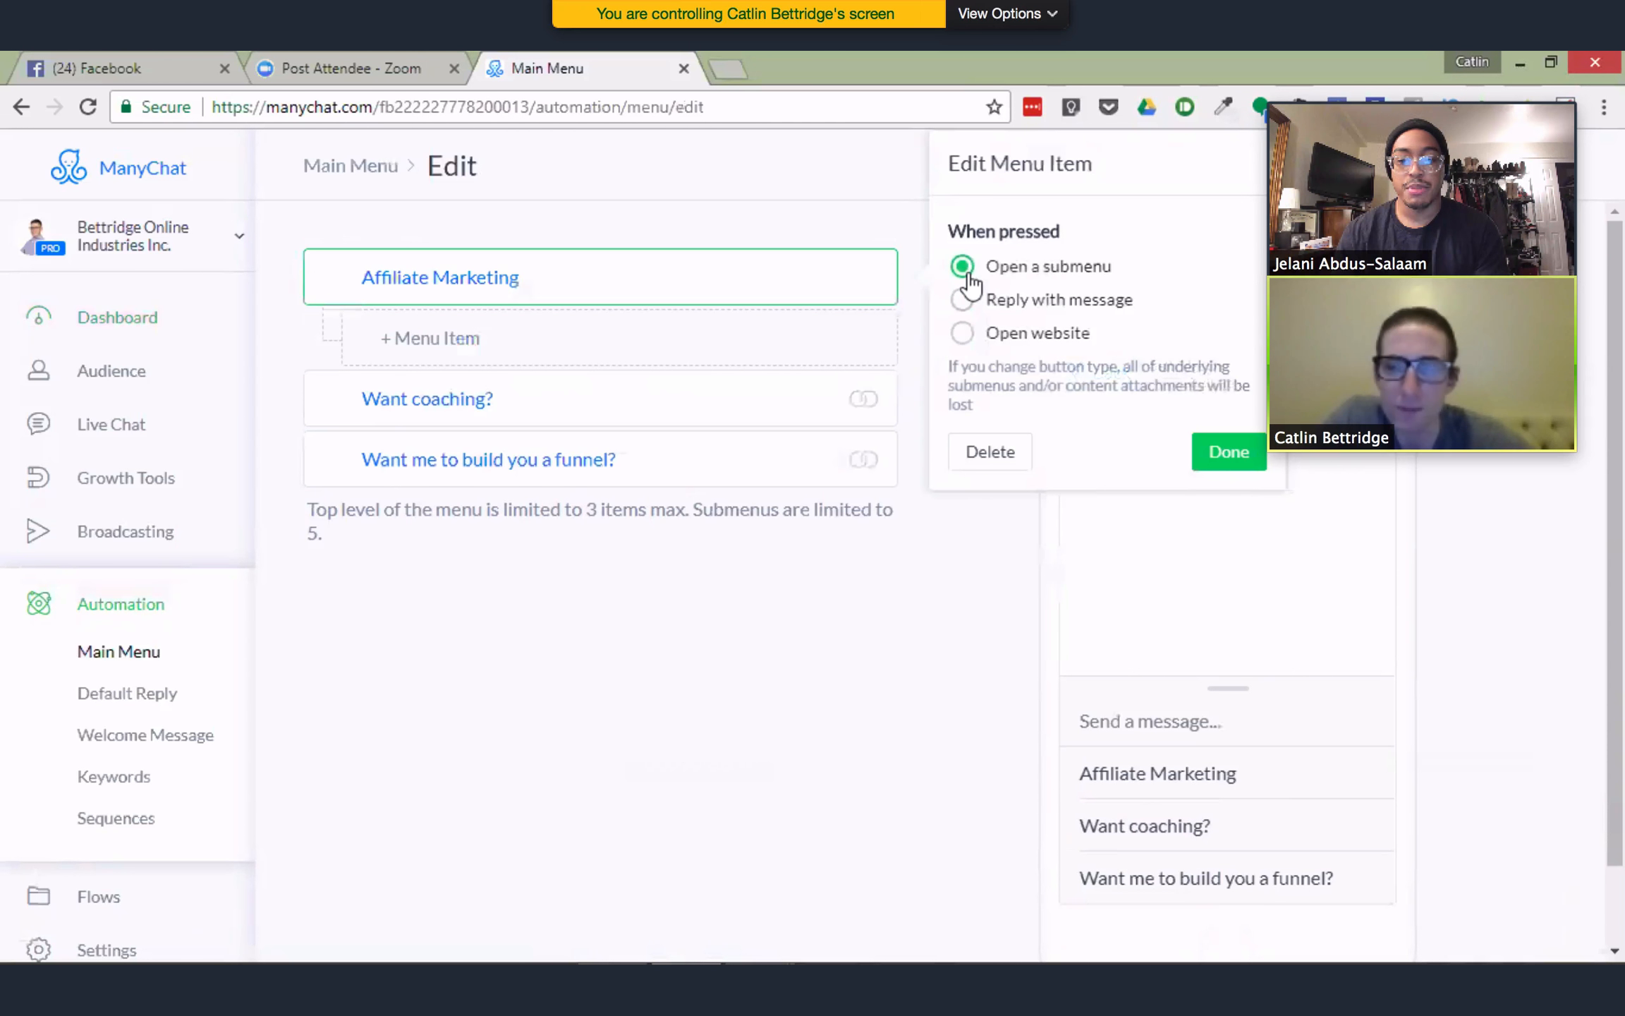
left_click(439, 349)
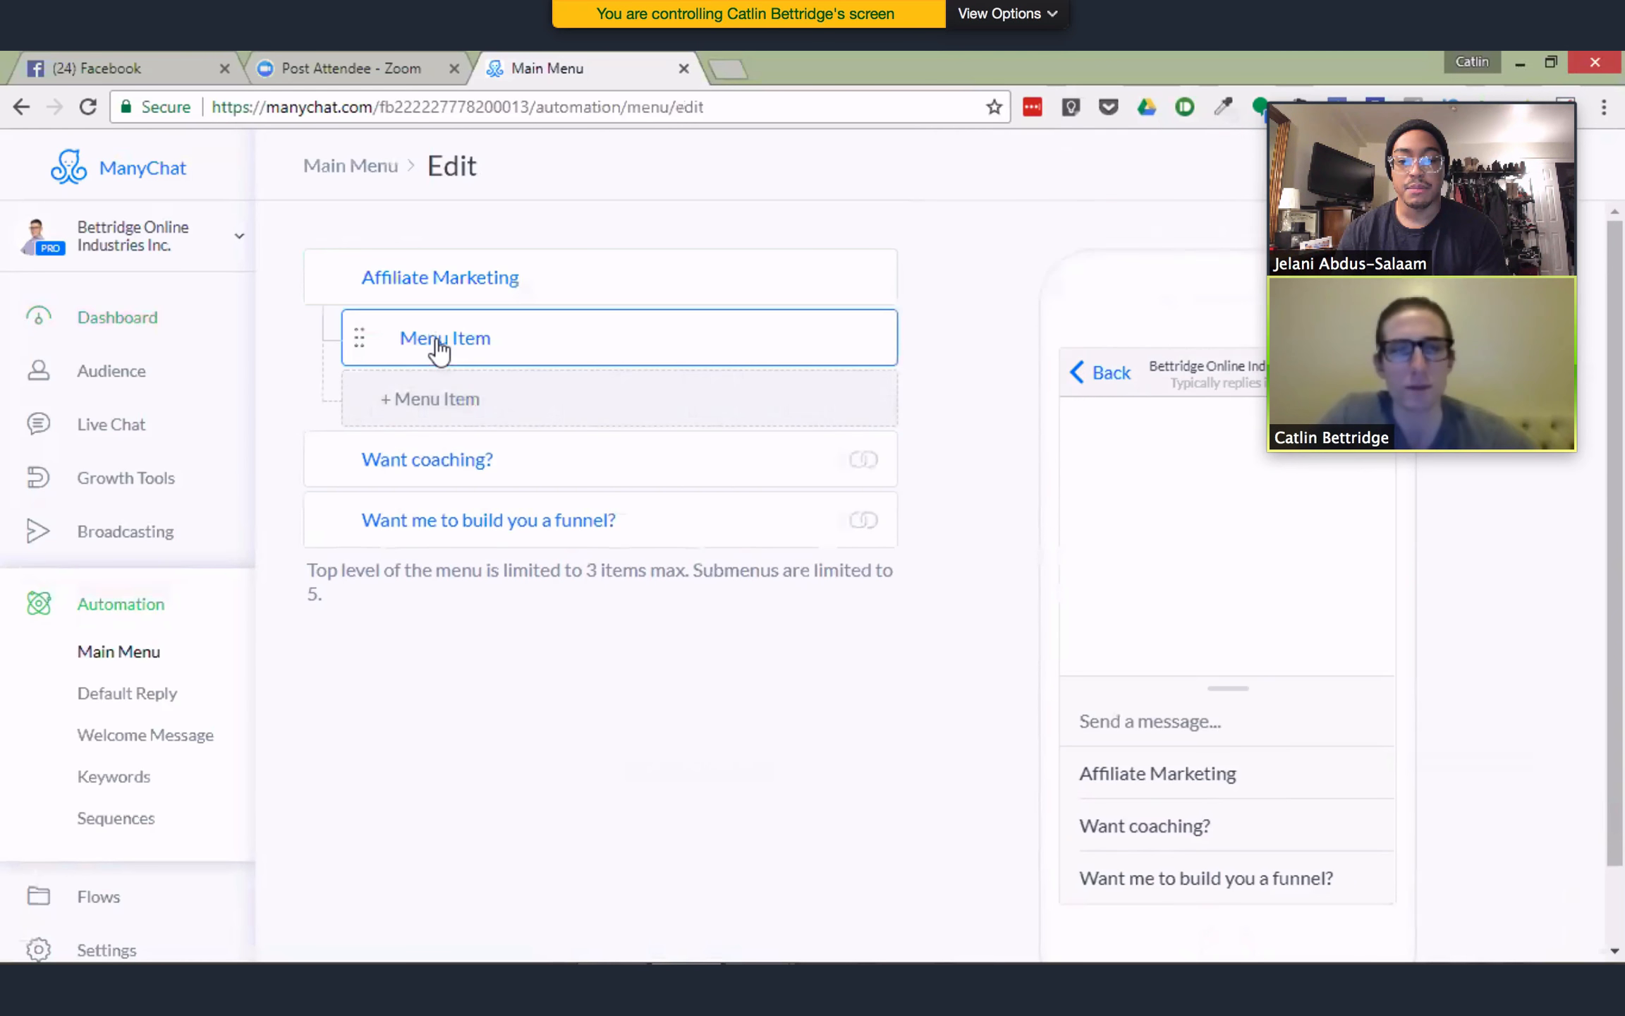
left_click(471, 407)
left_click(498, 475)
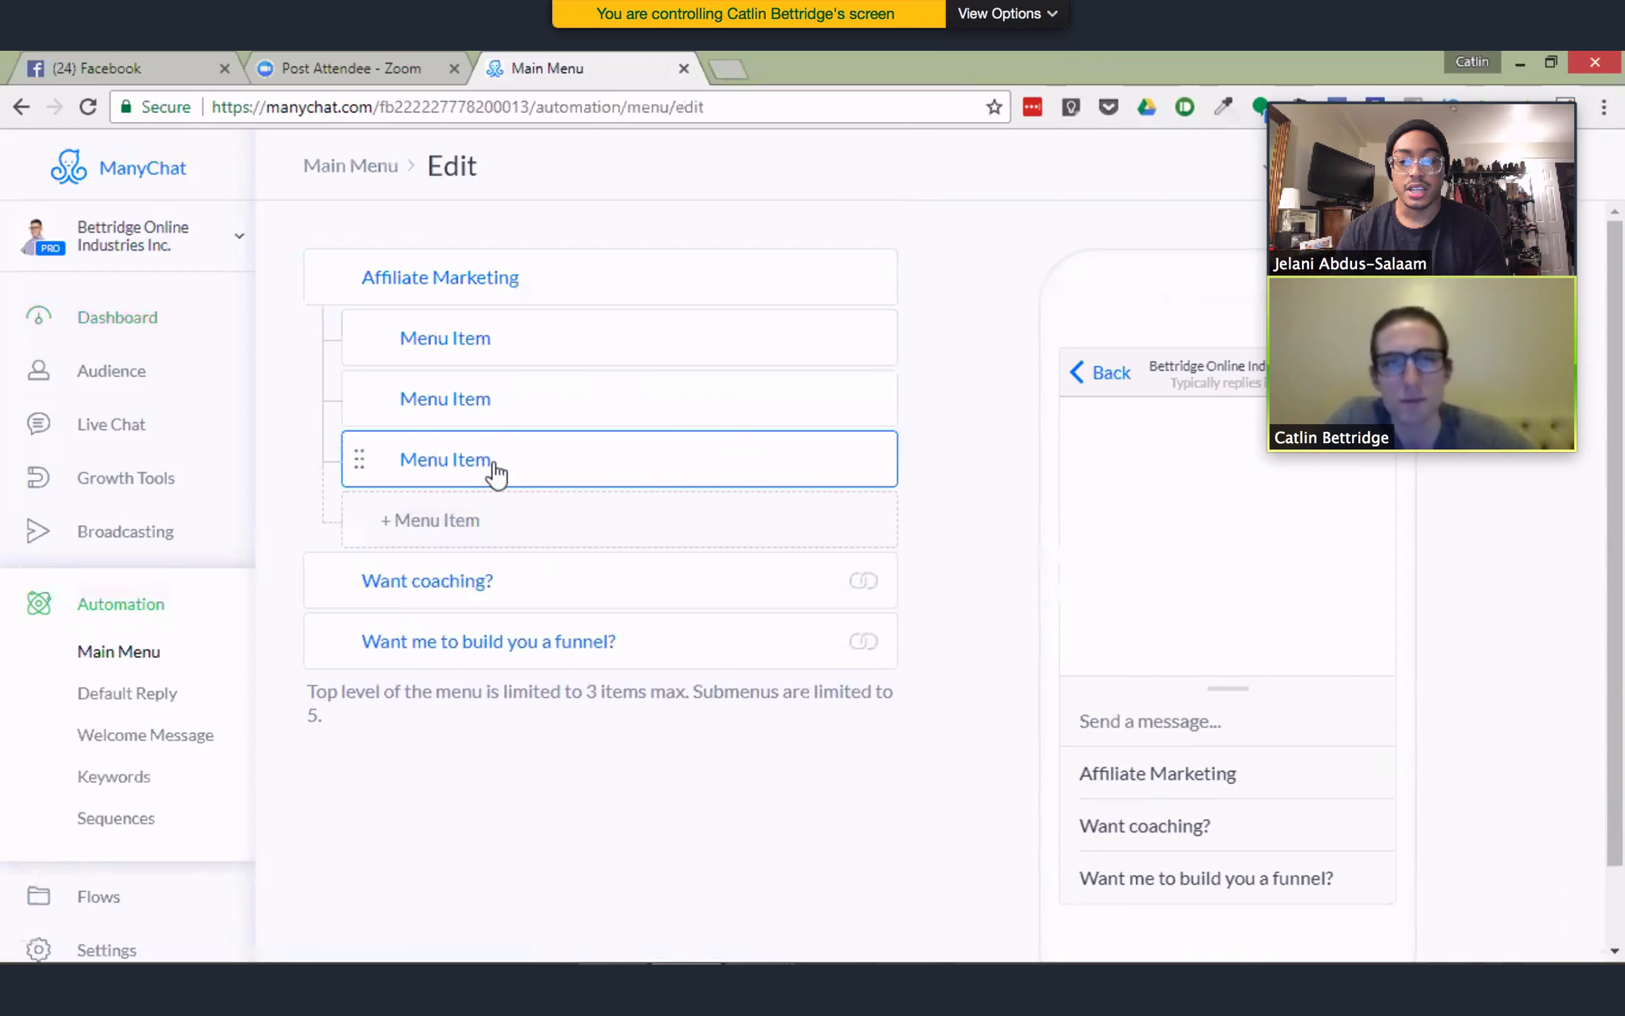
Delete all three default items from the "Affiliate Marketing" submenu
left_click(783, 344)
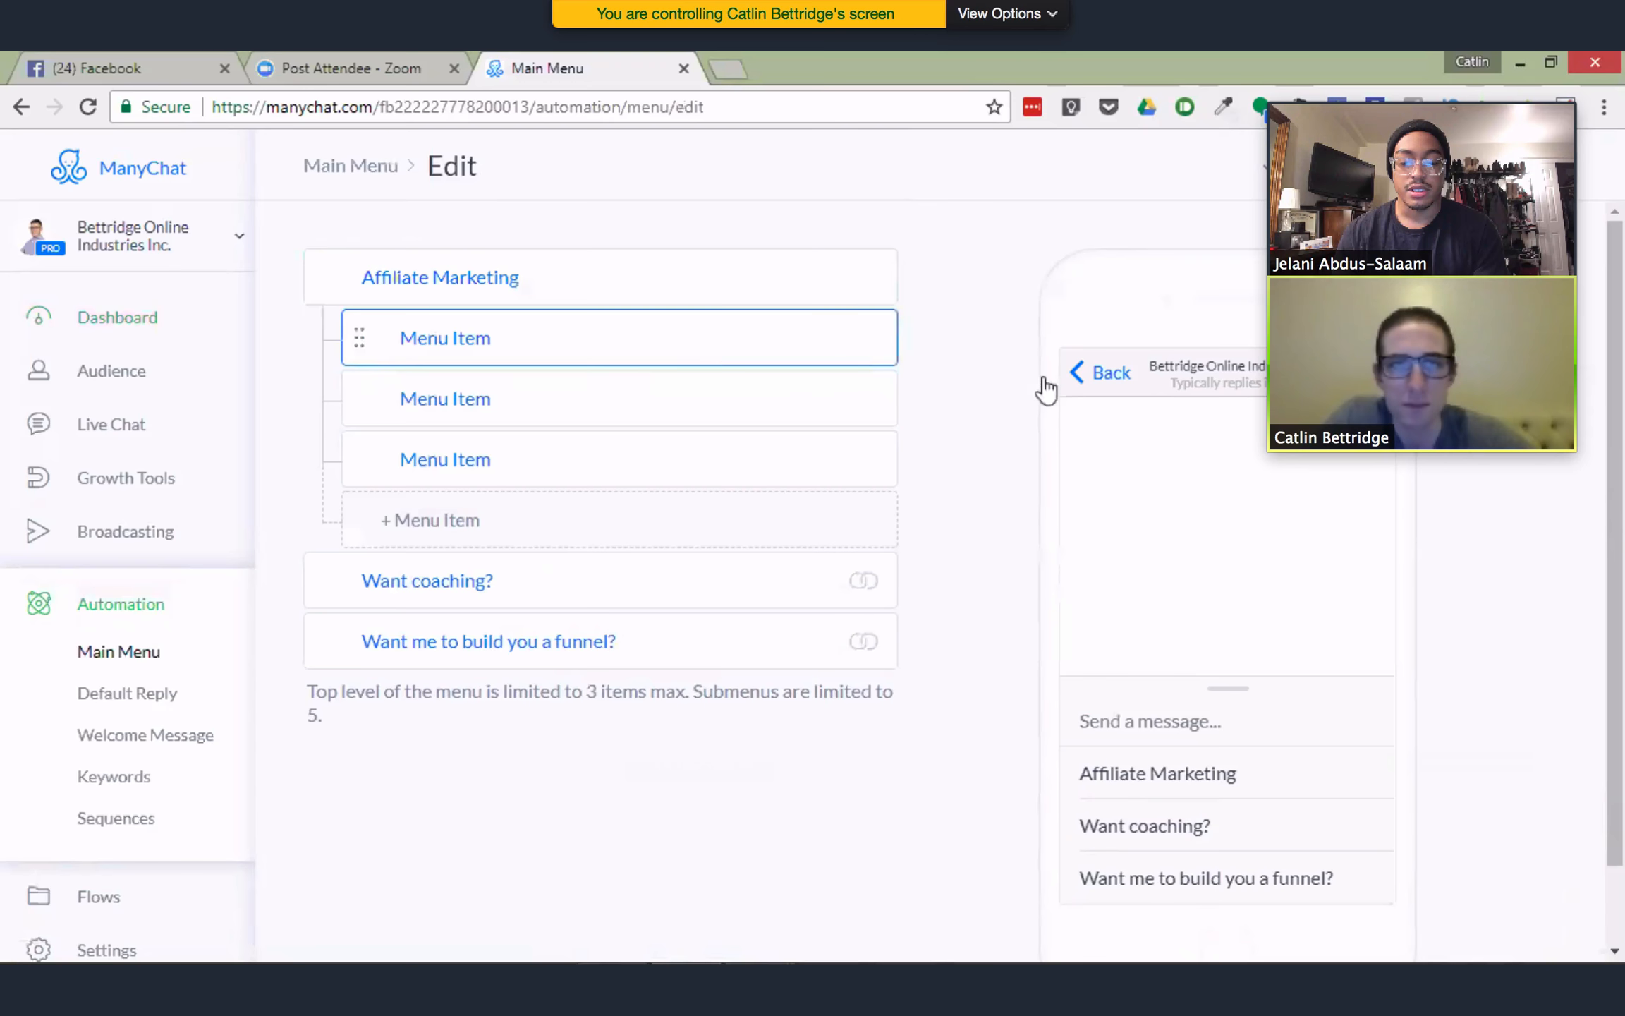
left_click(991, 631)
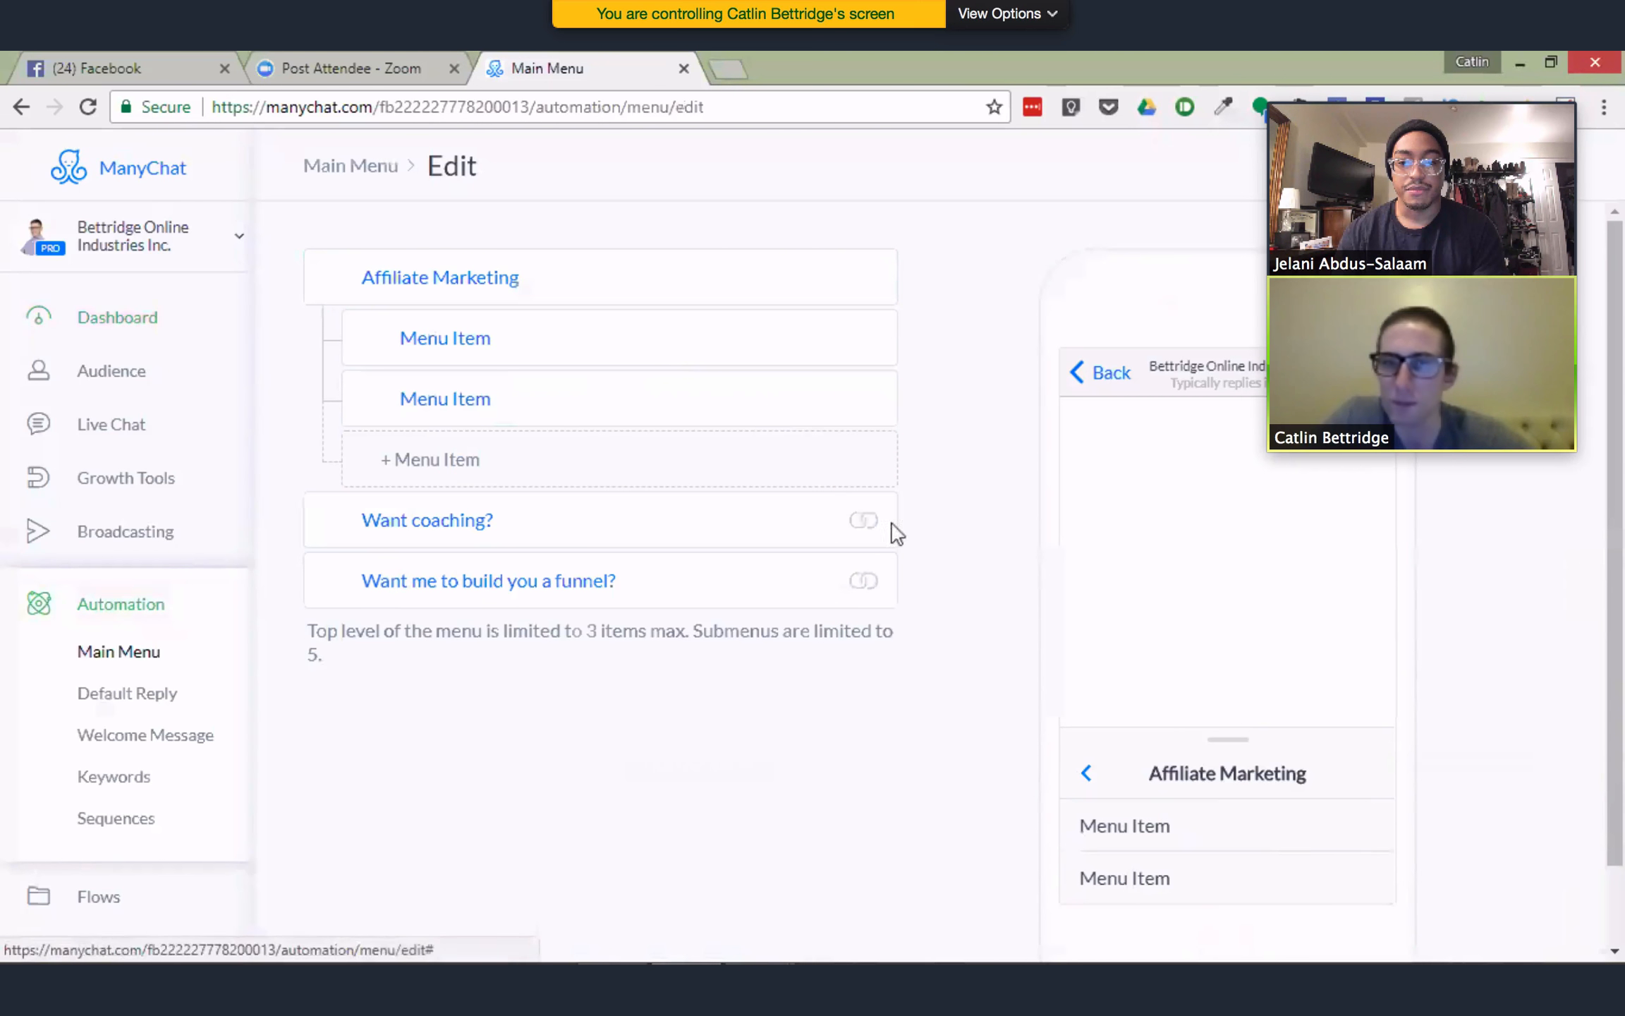
left_click(647, 349)
left_click(990, 633)
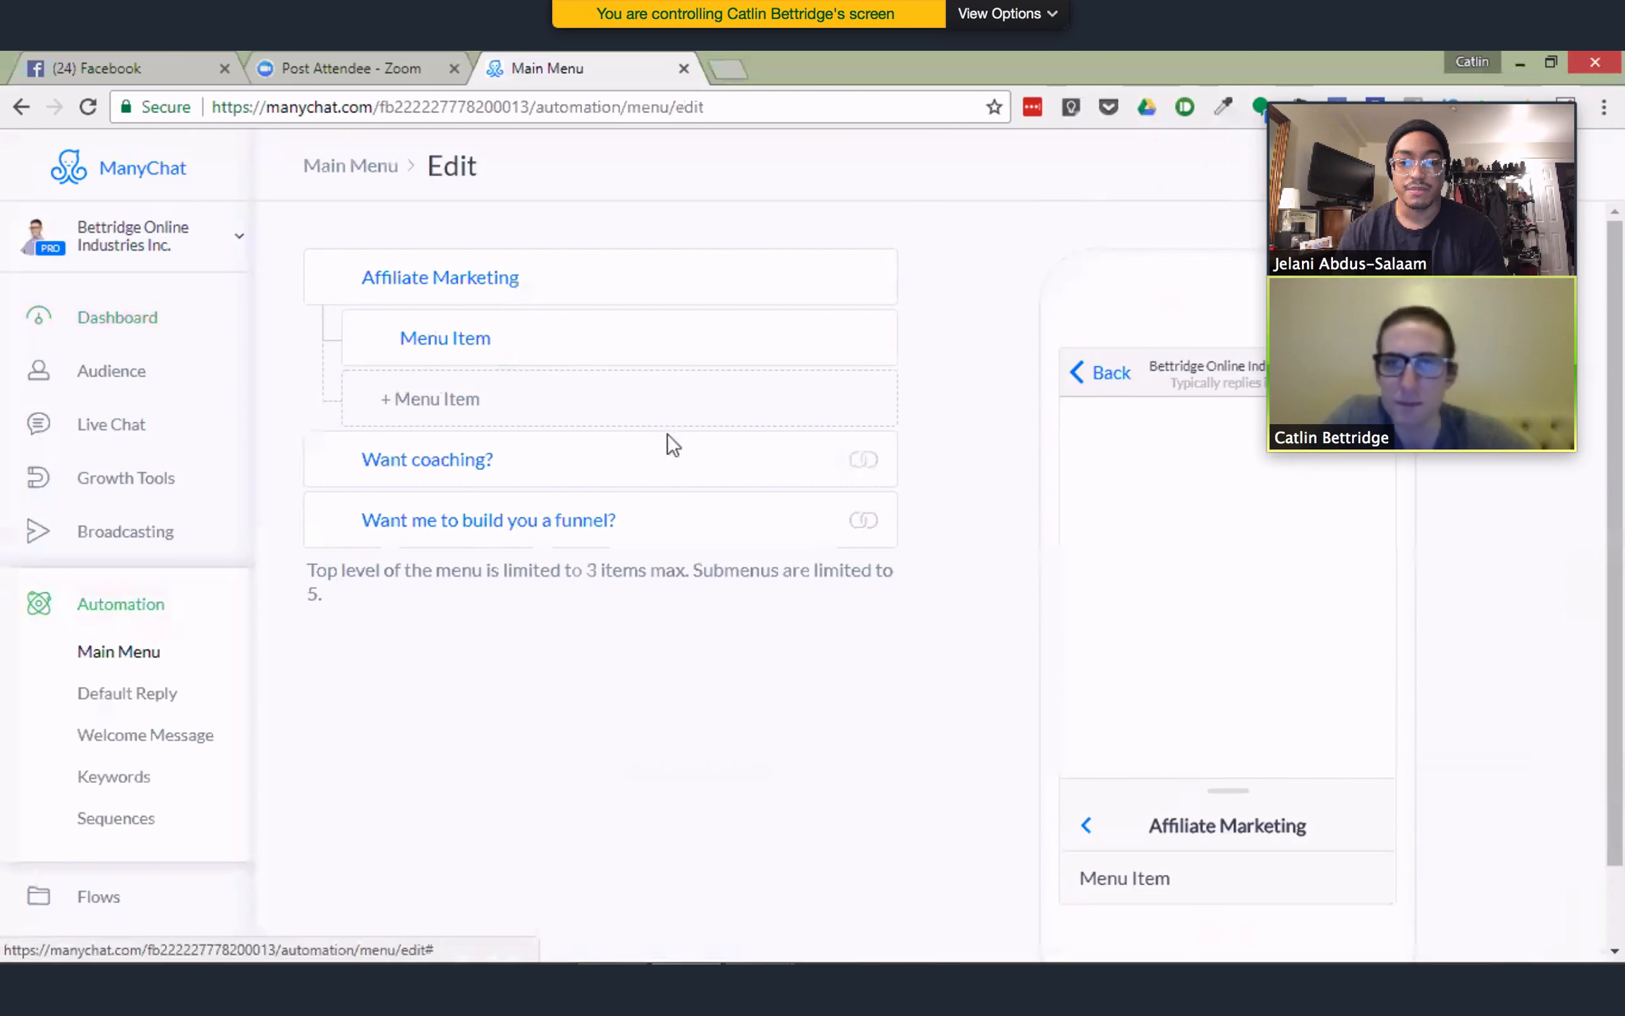
left_click(562, 352)
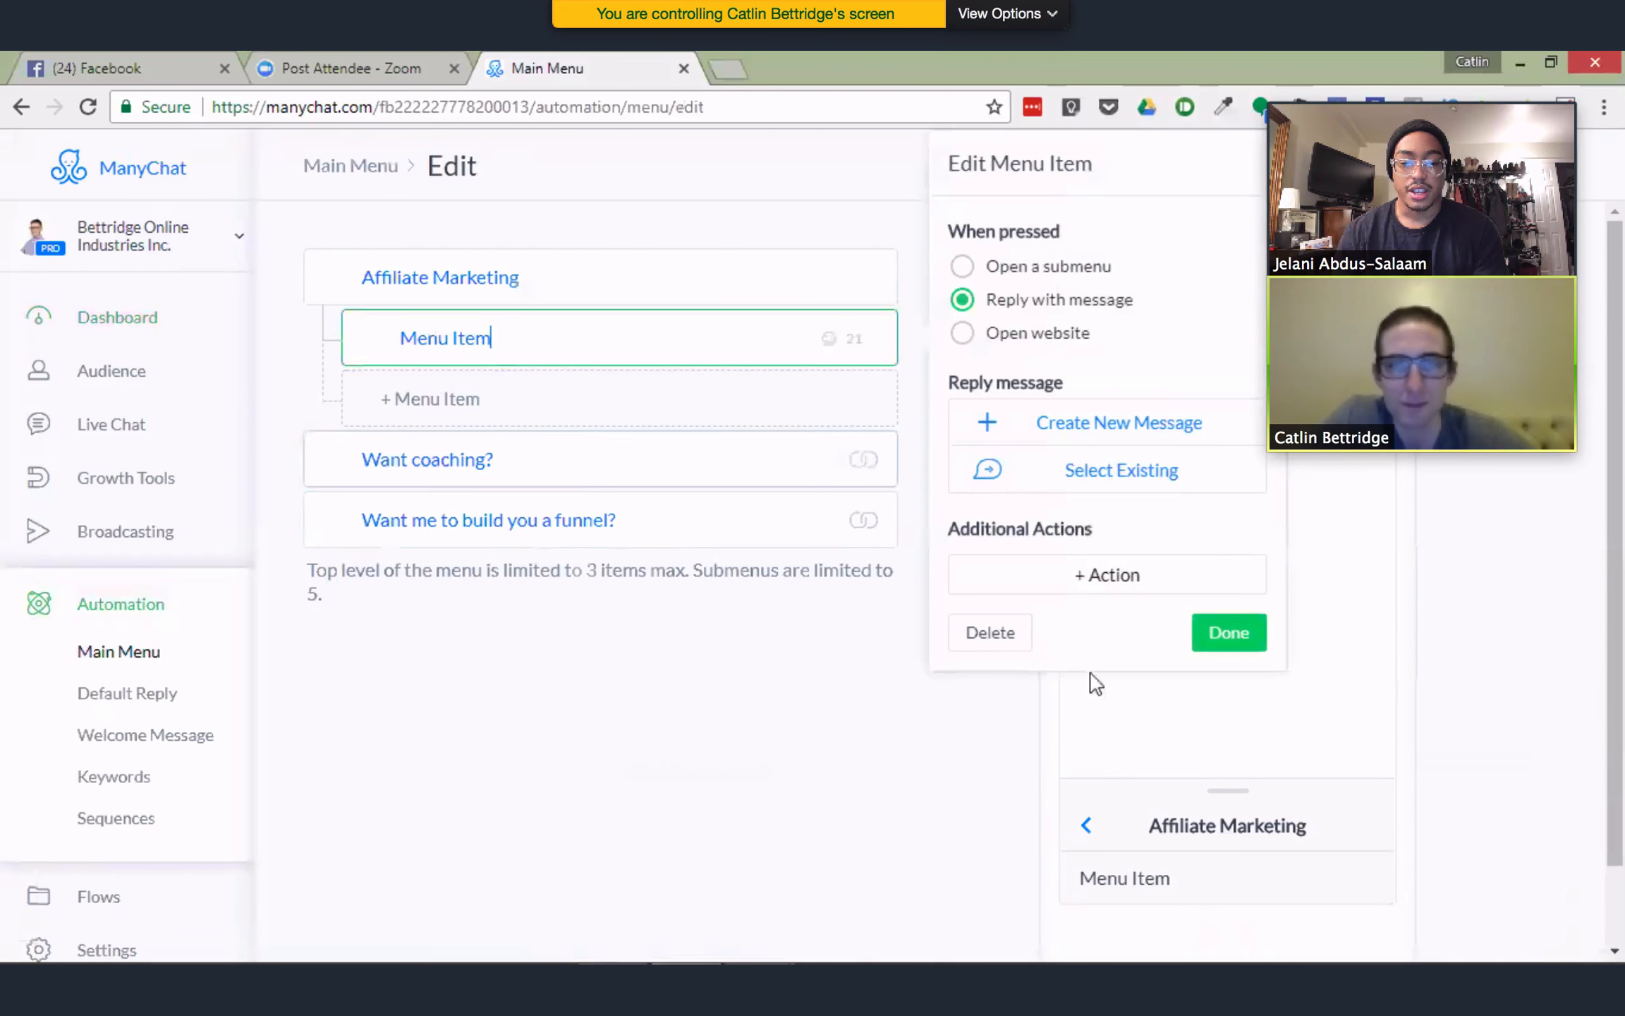
left_click(990, 634)
Set the "Affiliate Marketing" menu item back to replying with a message and save it
left_click(558, 279)
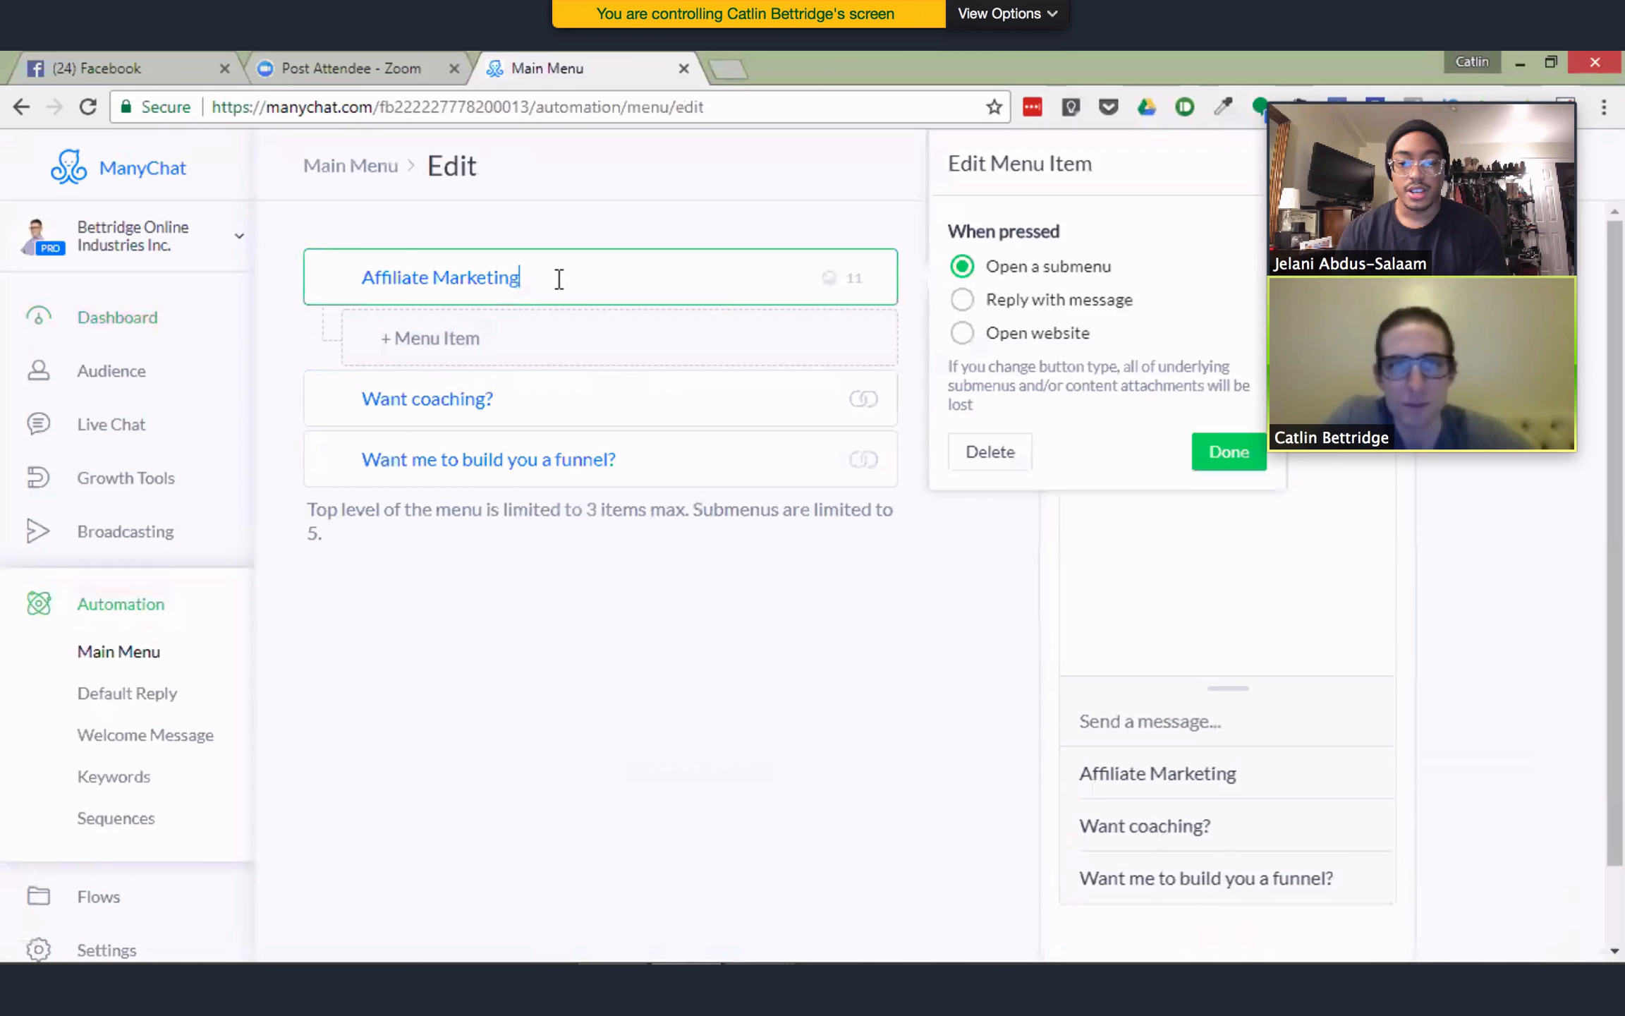
left_click(963, 302)
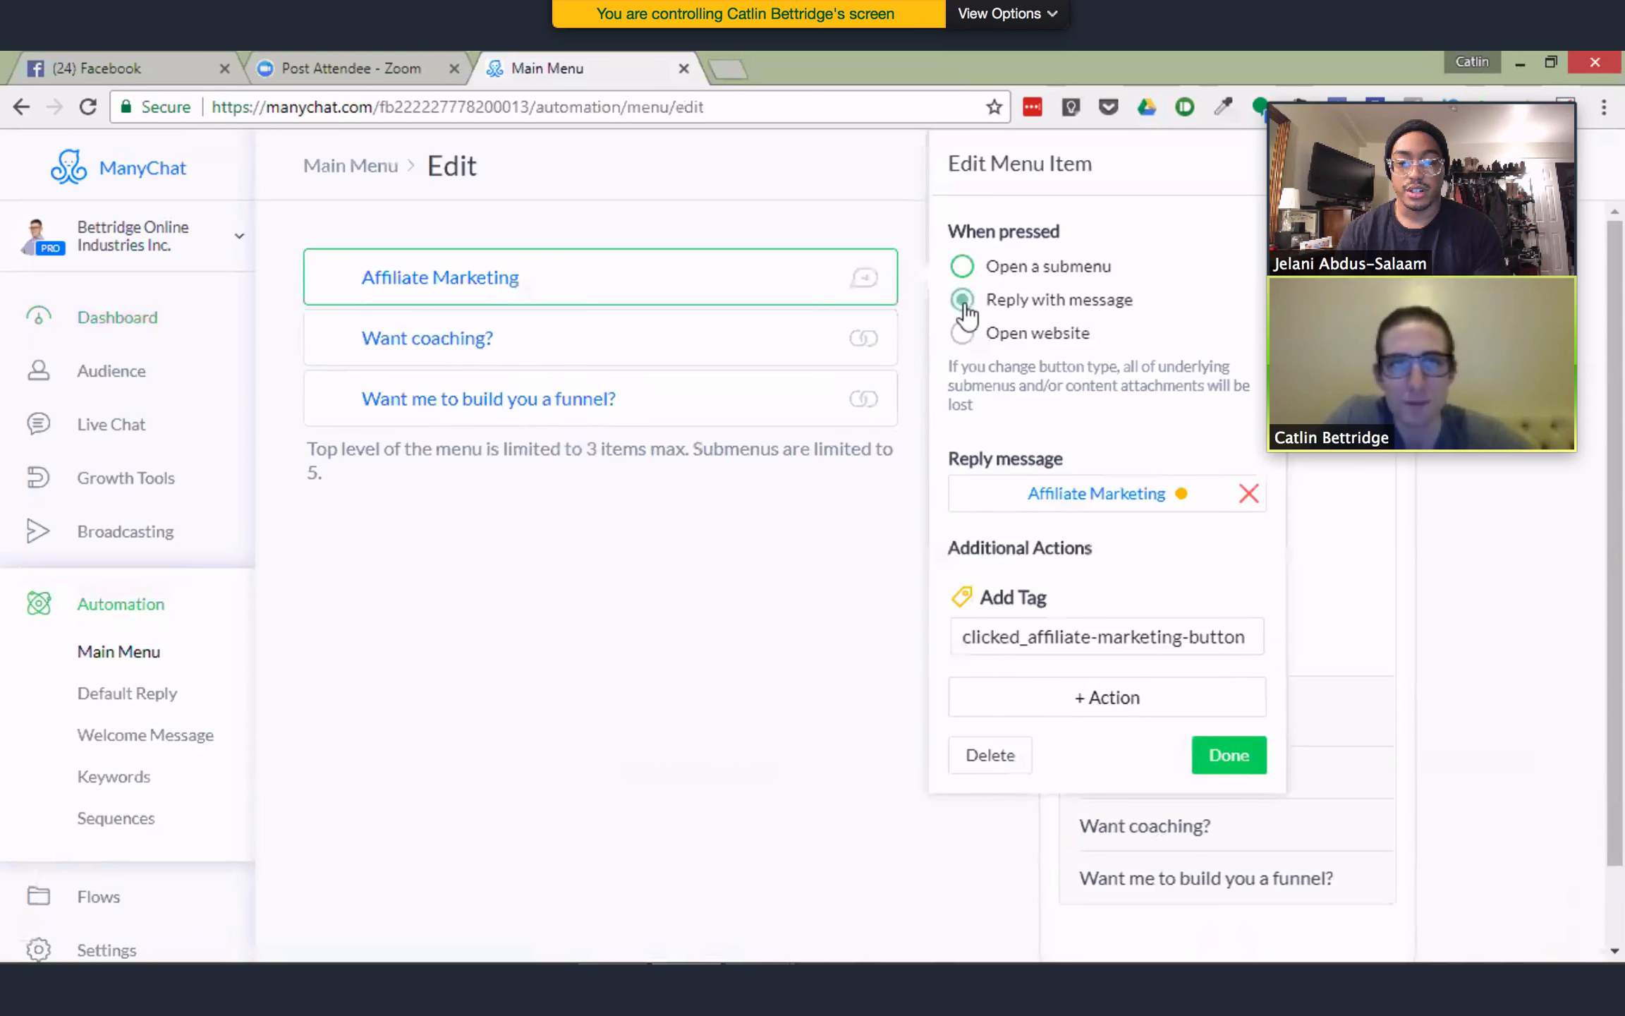
left_click(1229, 755)
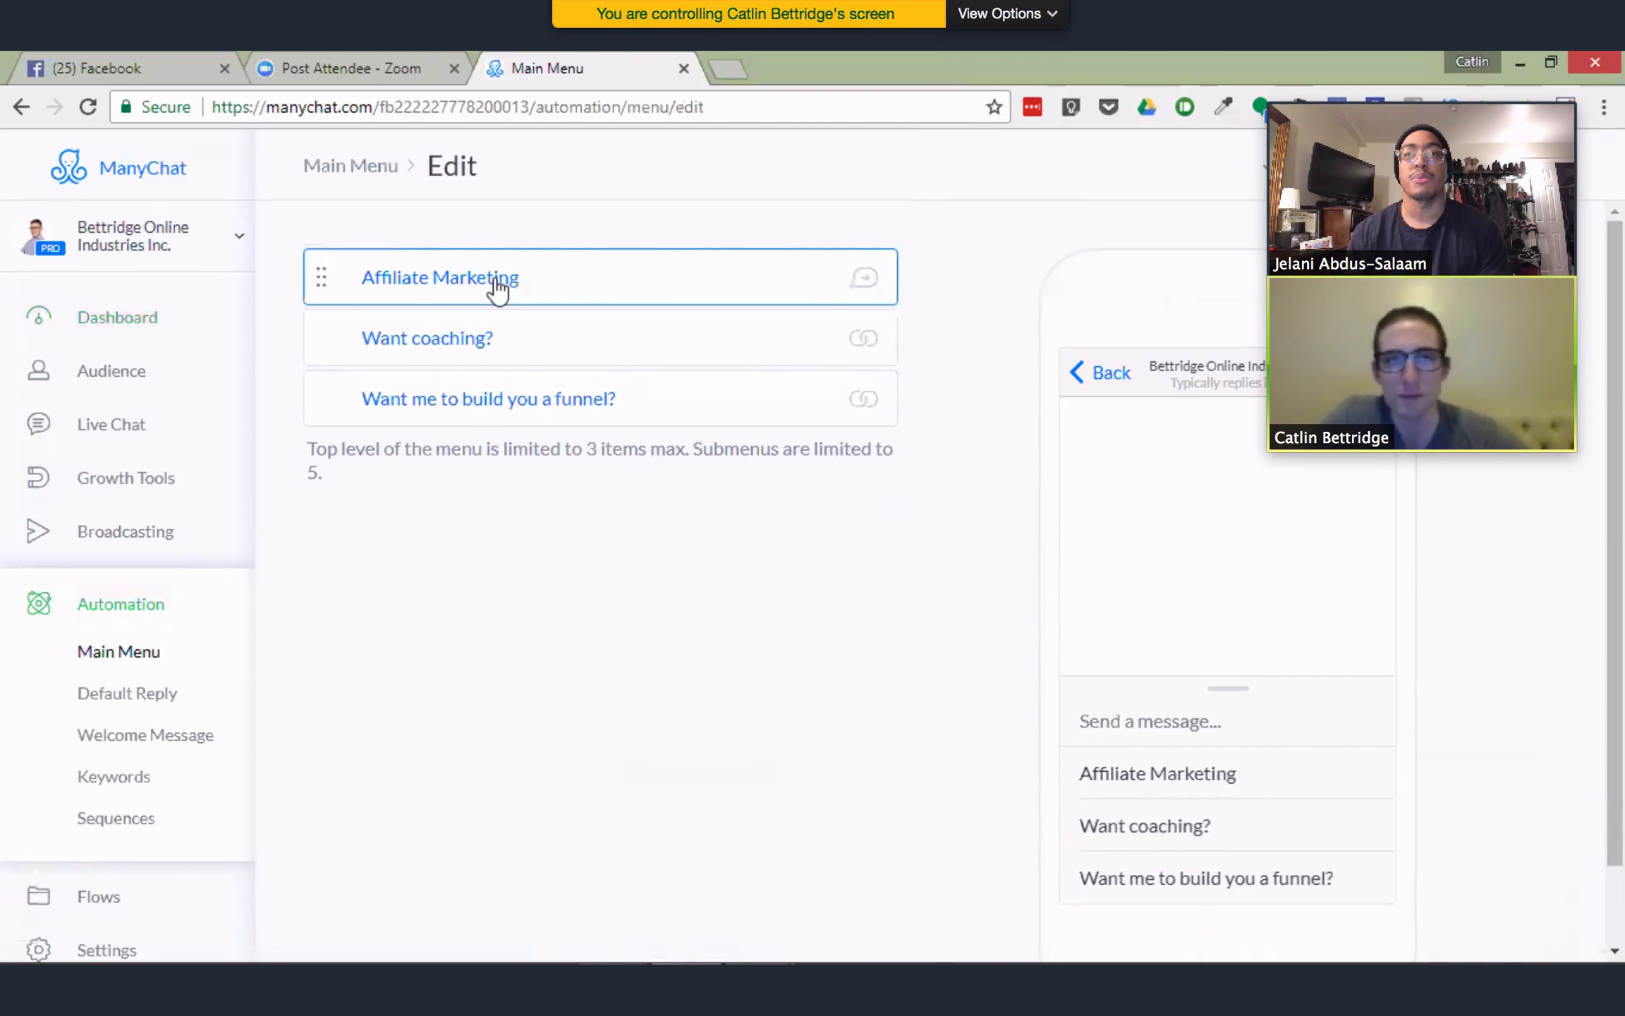
In the Welcome Message, add a 3-second typing delay and place it above the empty text block
left_click(150, 737)
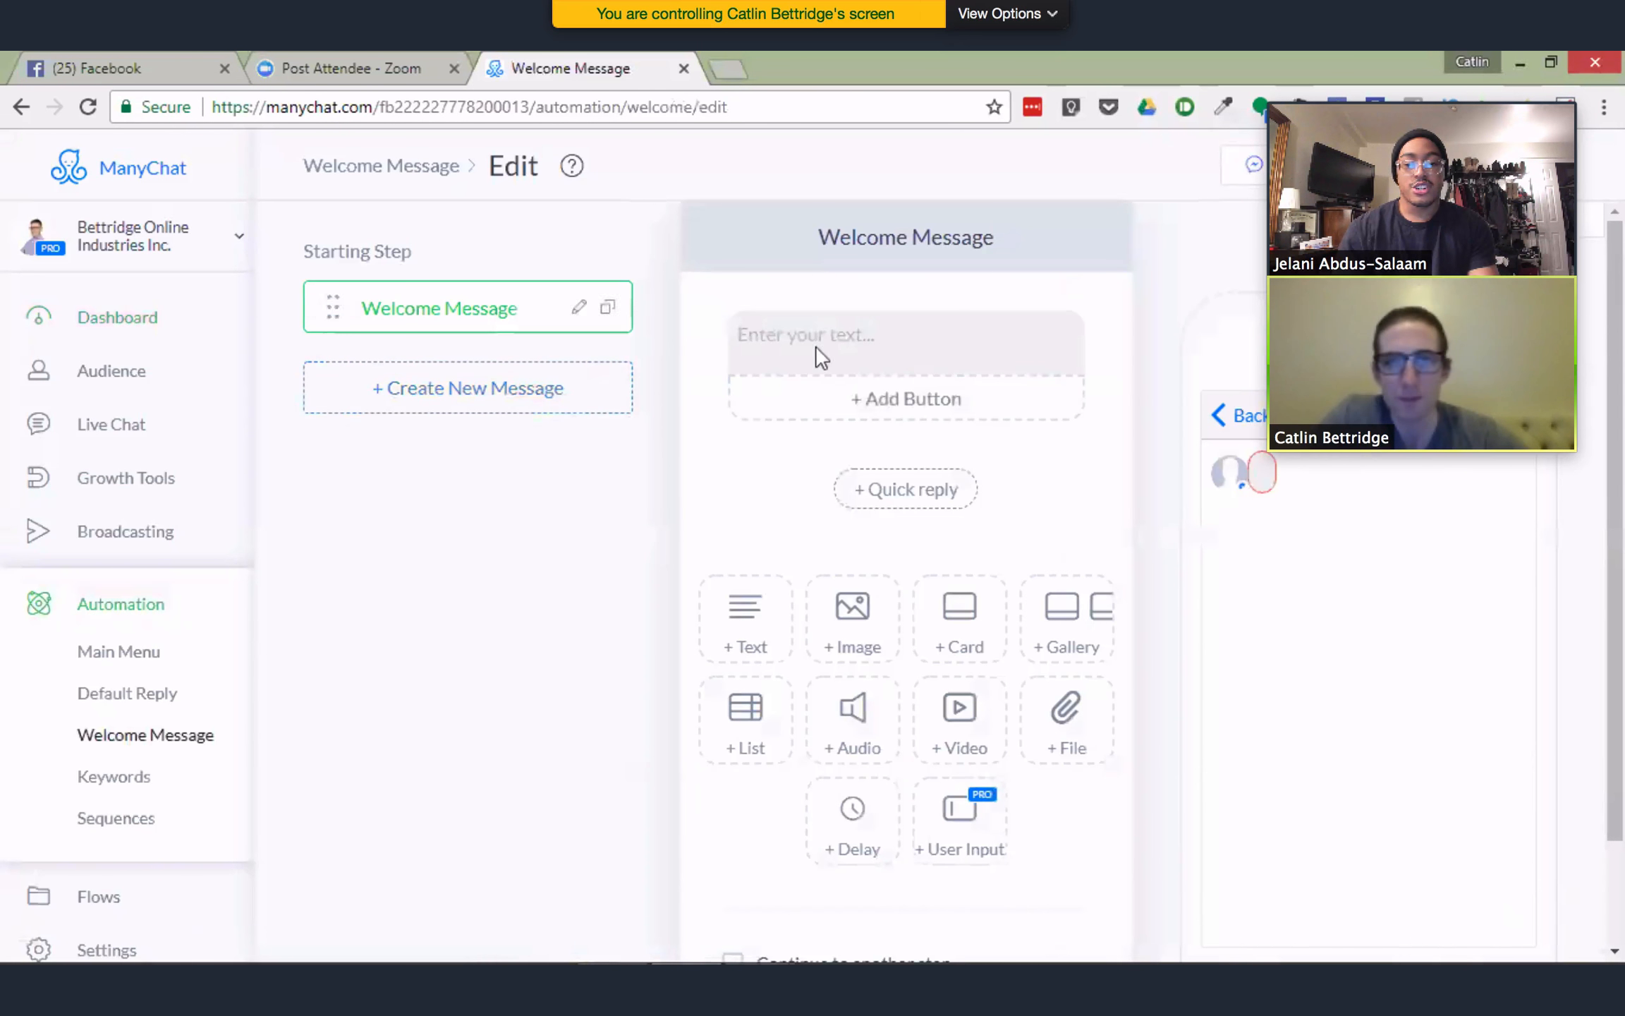
left_click(798, 334)
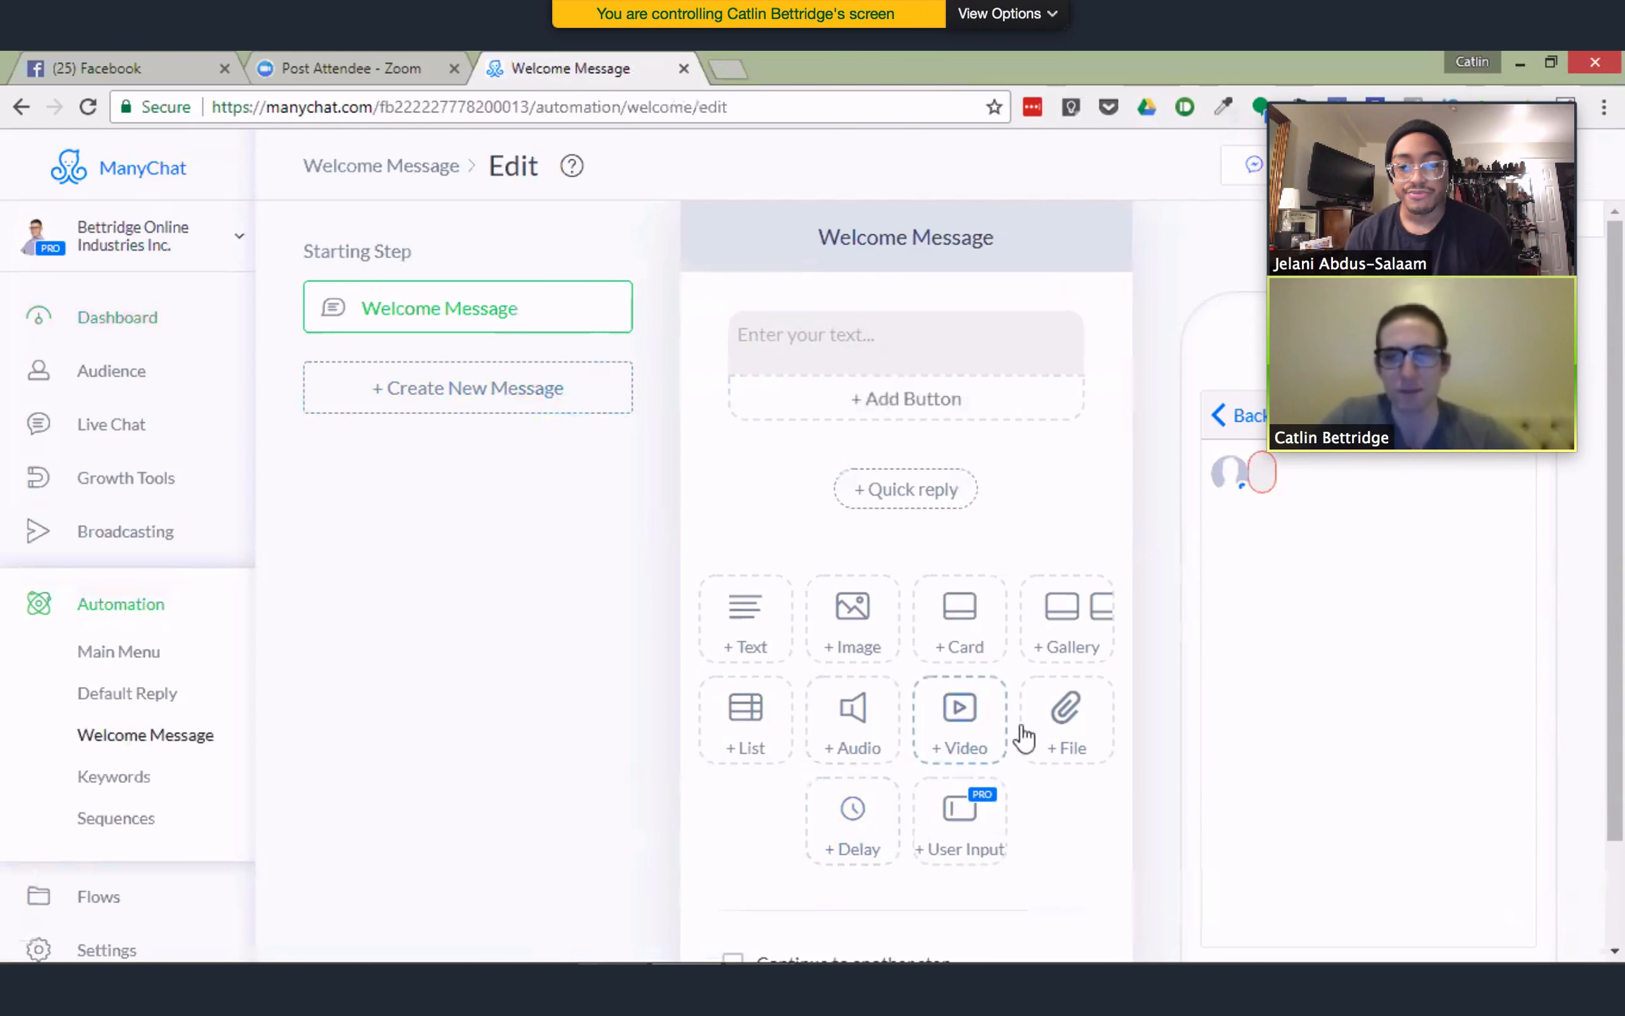
left_click(871, 846)
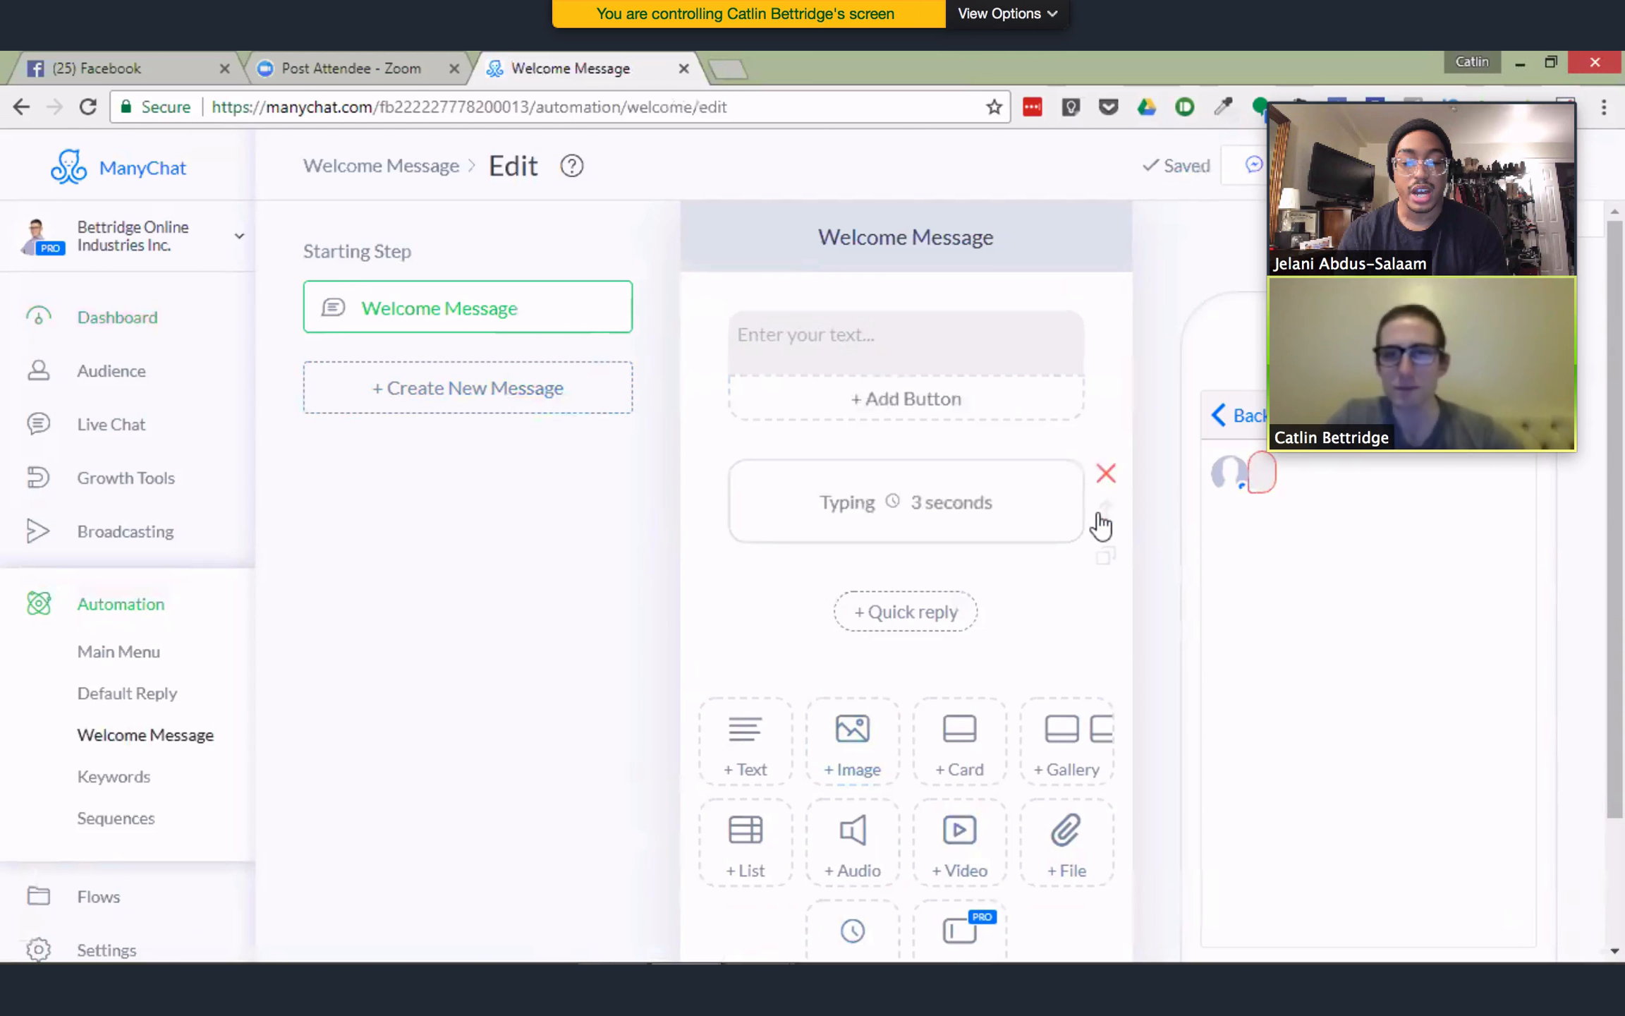
left_click_drag(1102, 515, 1095, 326)
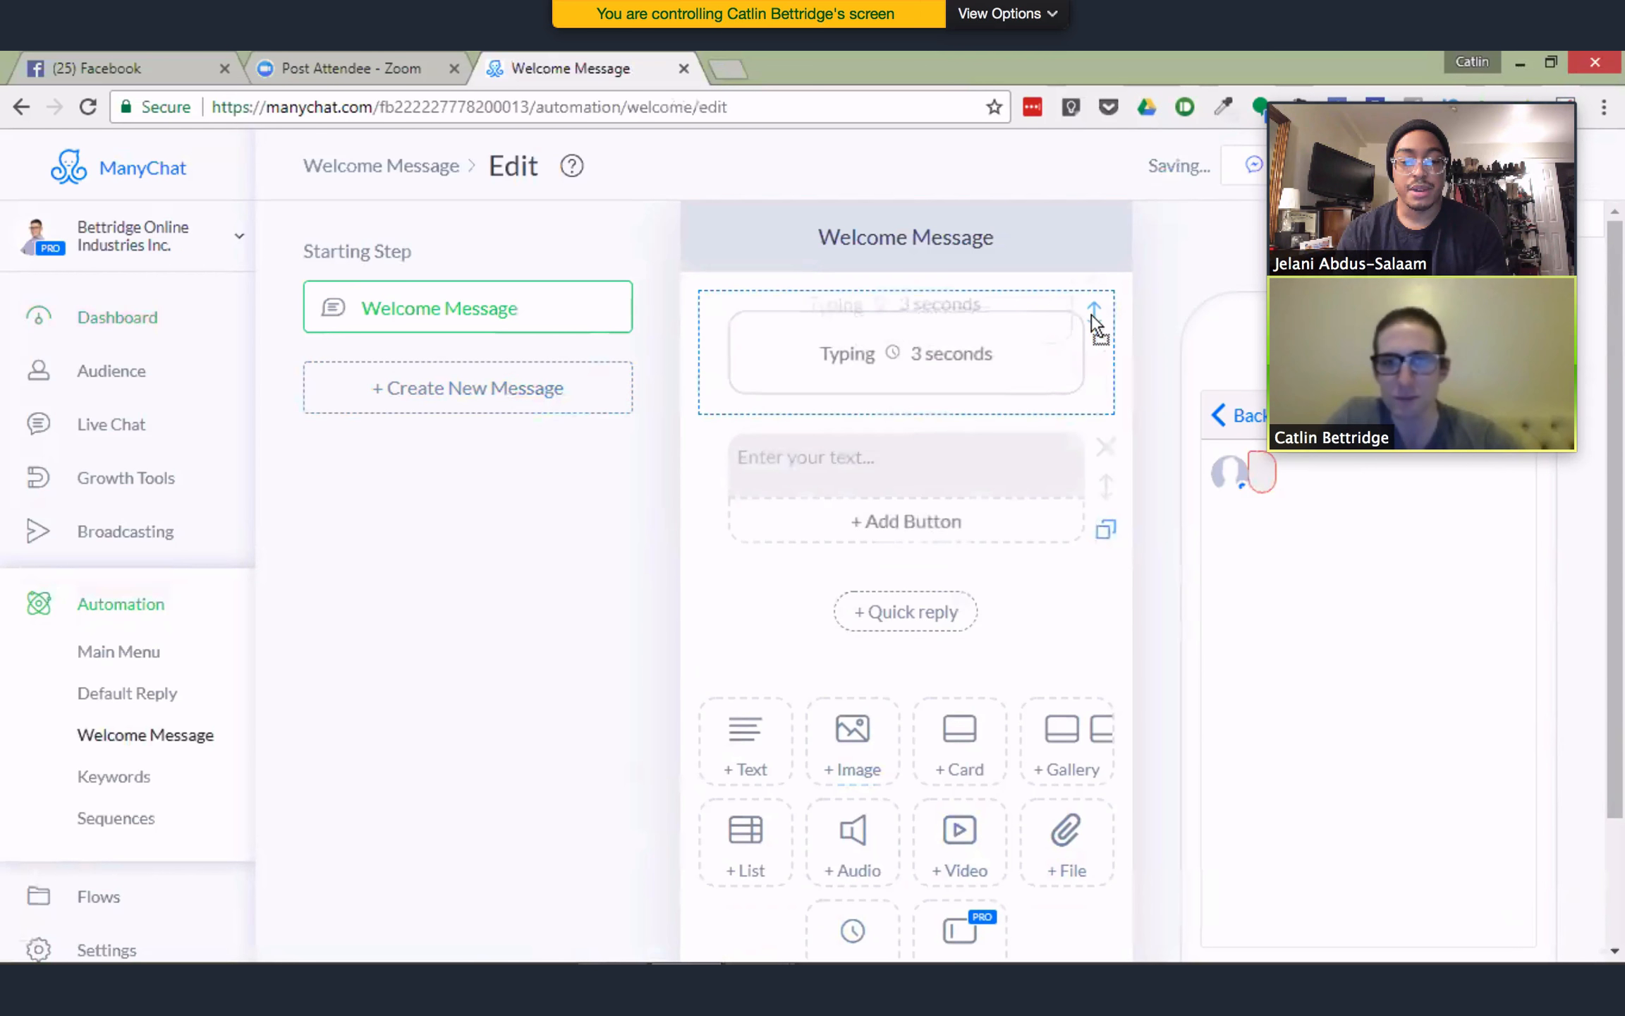
Start the welcome text with the greeting "Hey", the First Name variable and an exclamation mark
left_click(796, 452)
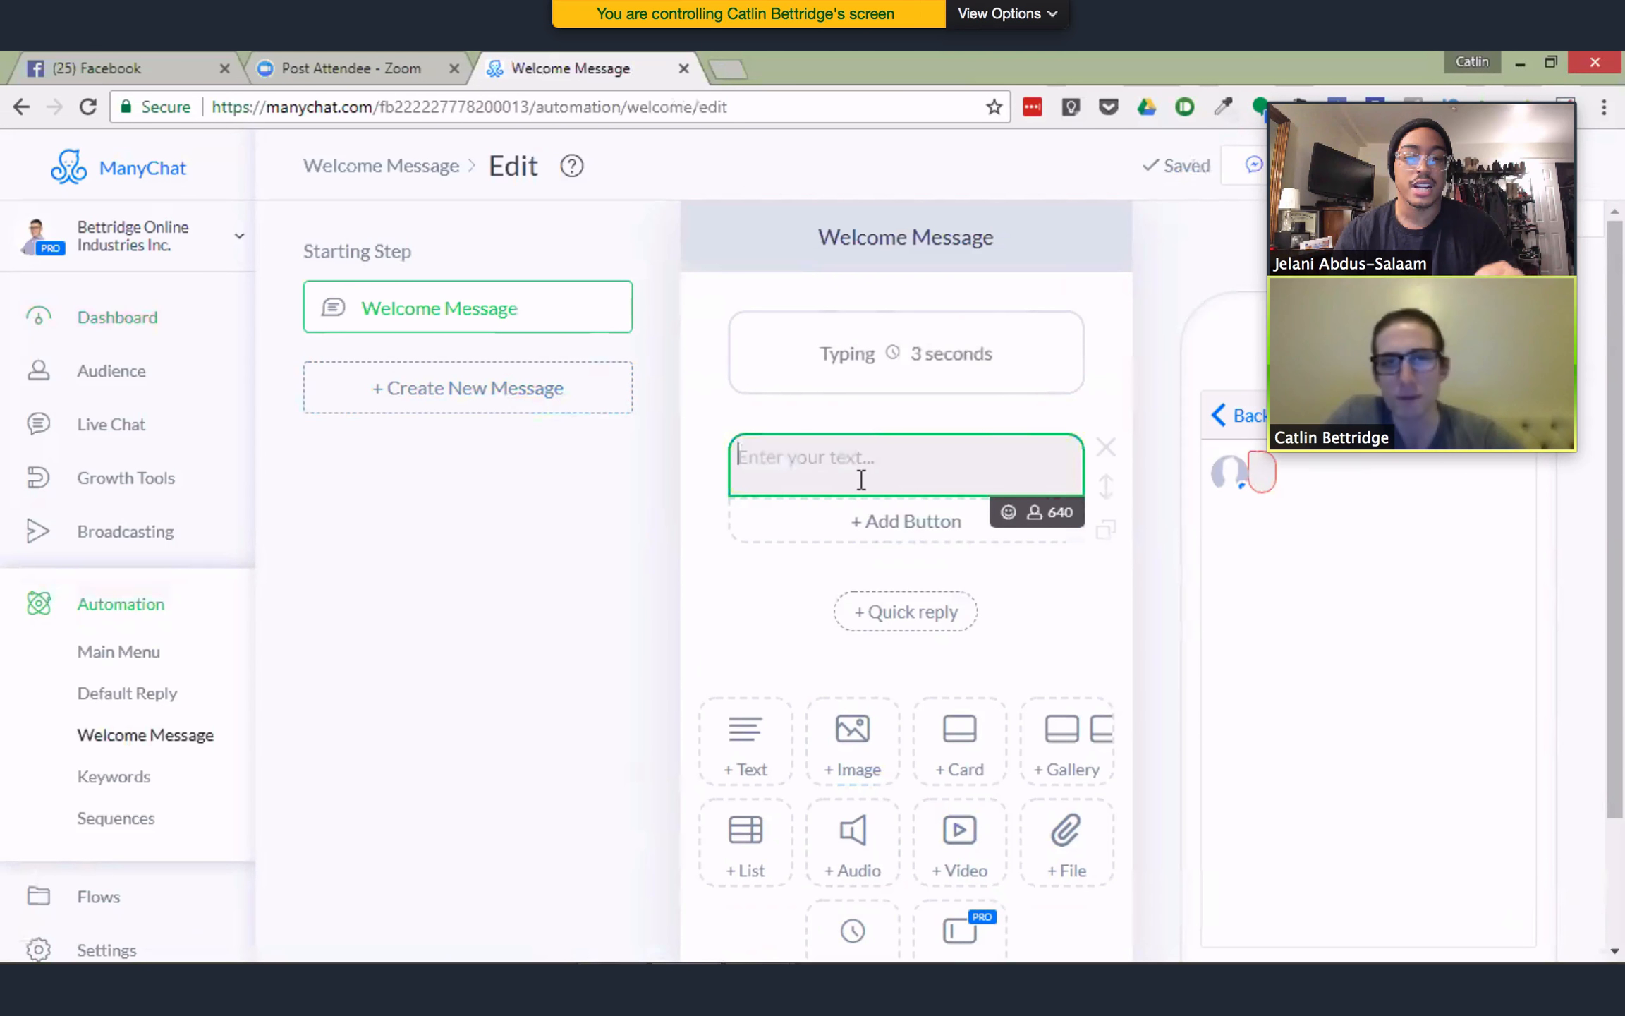
type("Hey")
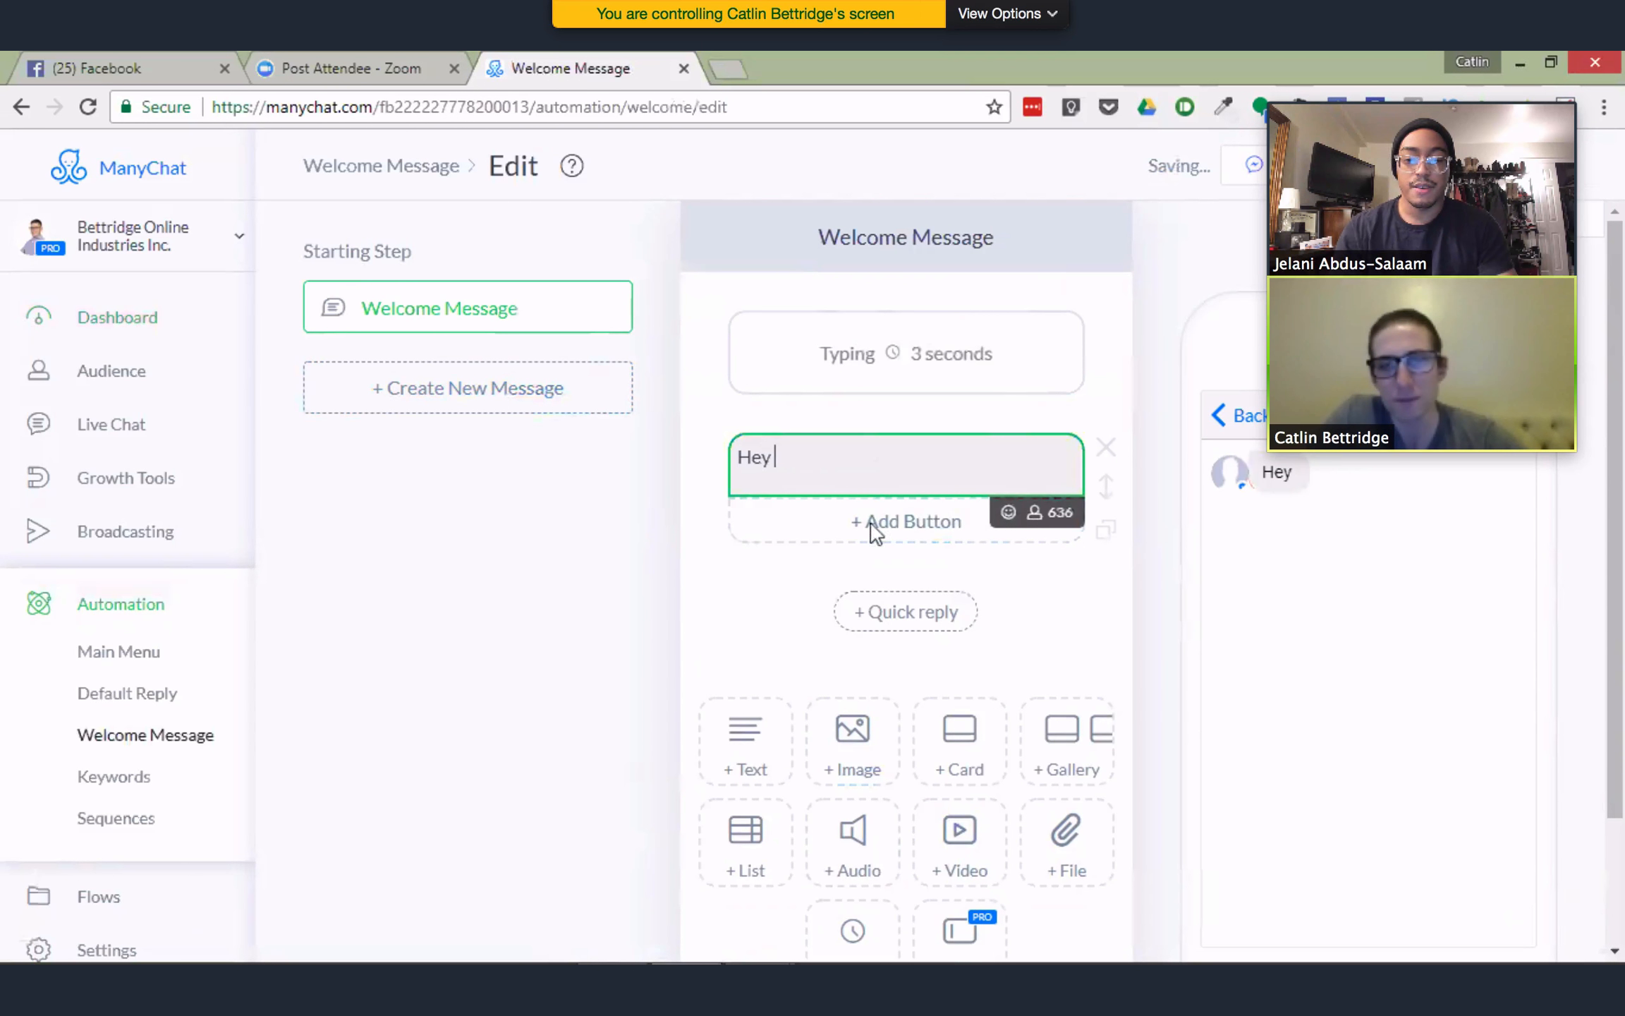
left_click(1034, 514)
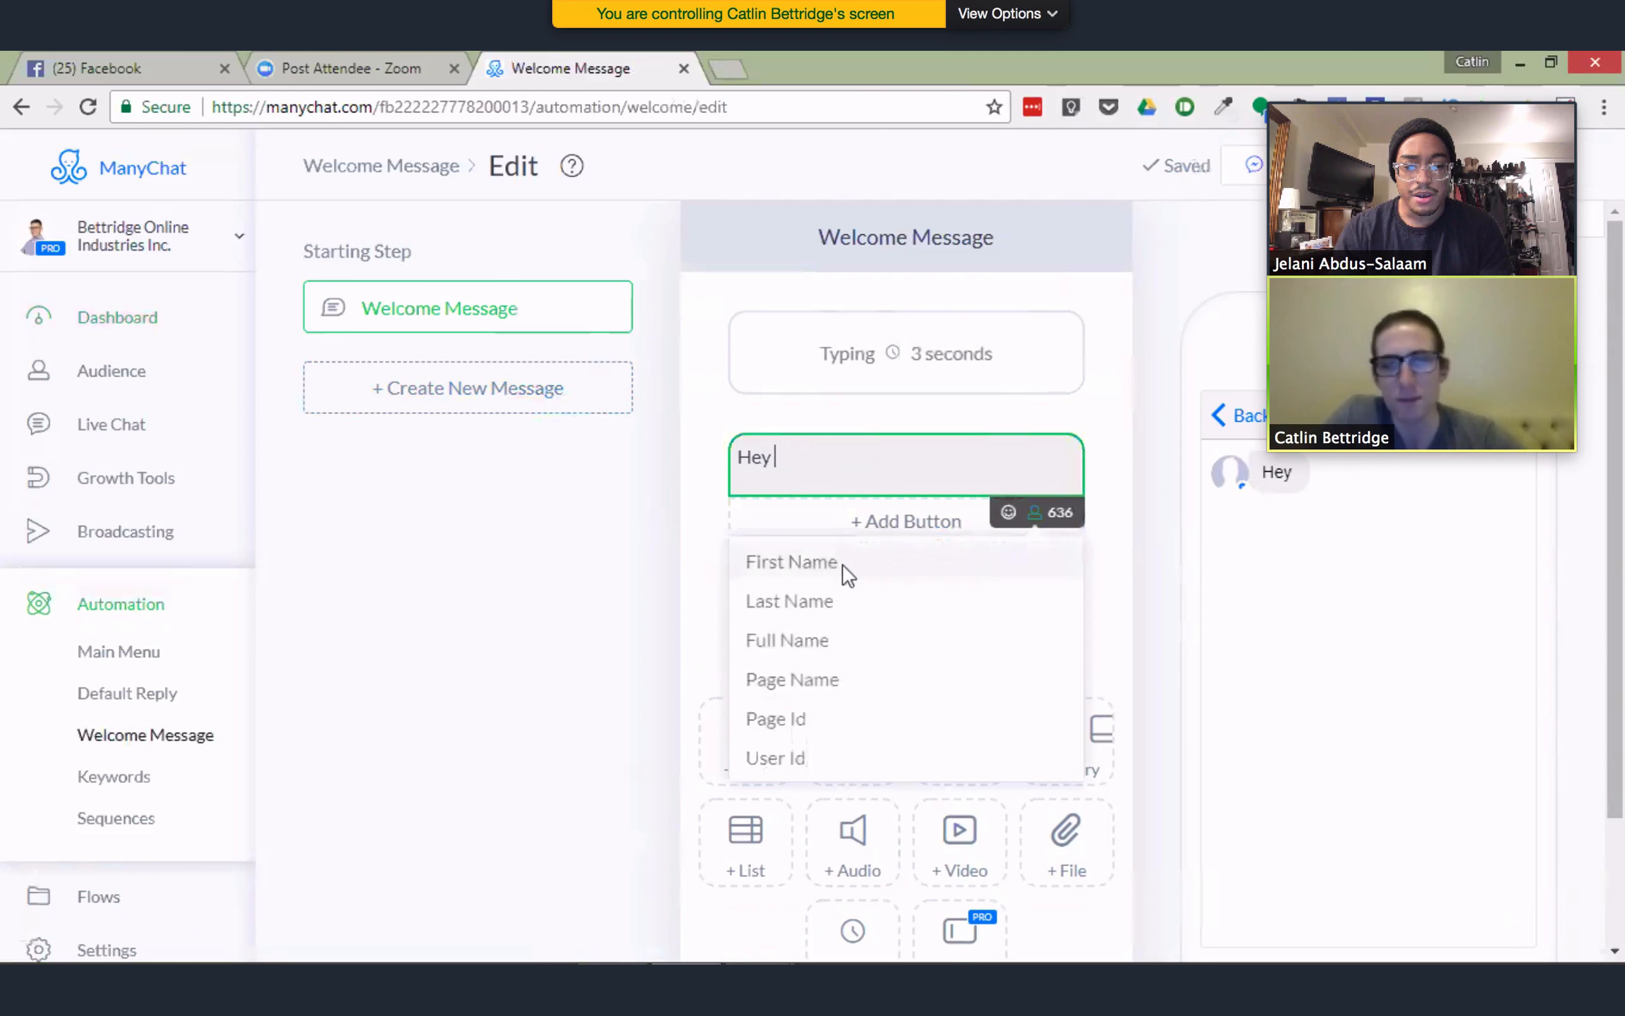
left_click(846, 566)
left_click(895, 459)
type("!")
key("Return")
Add the paragraph "Thanks so much for checking out this bot." below the greeting
type("T")
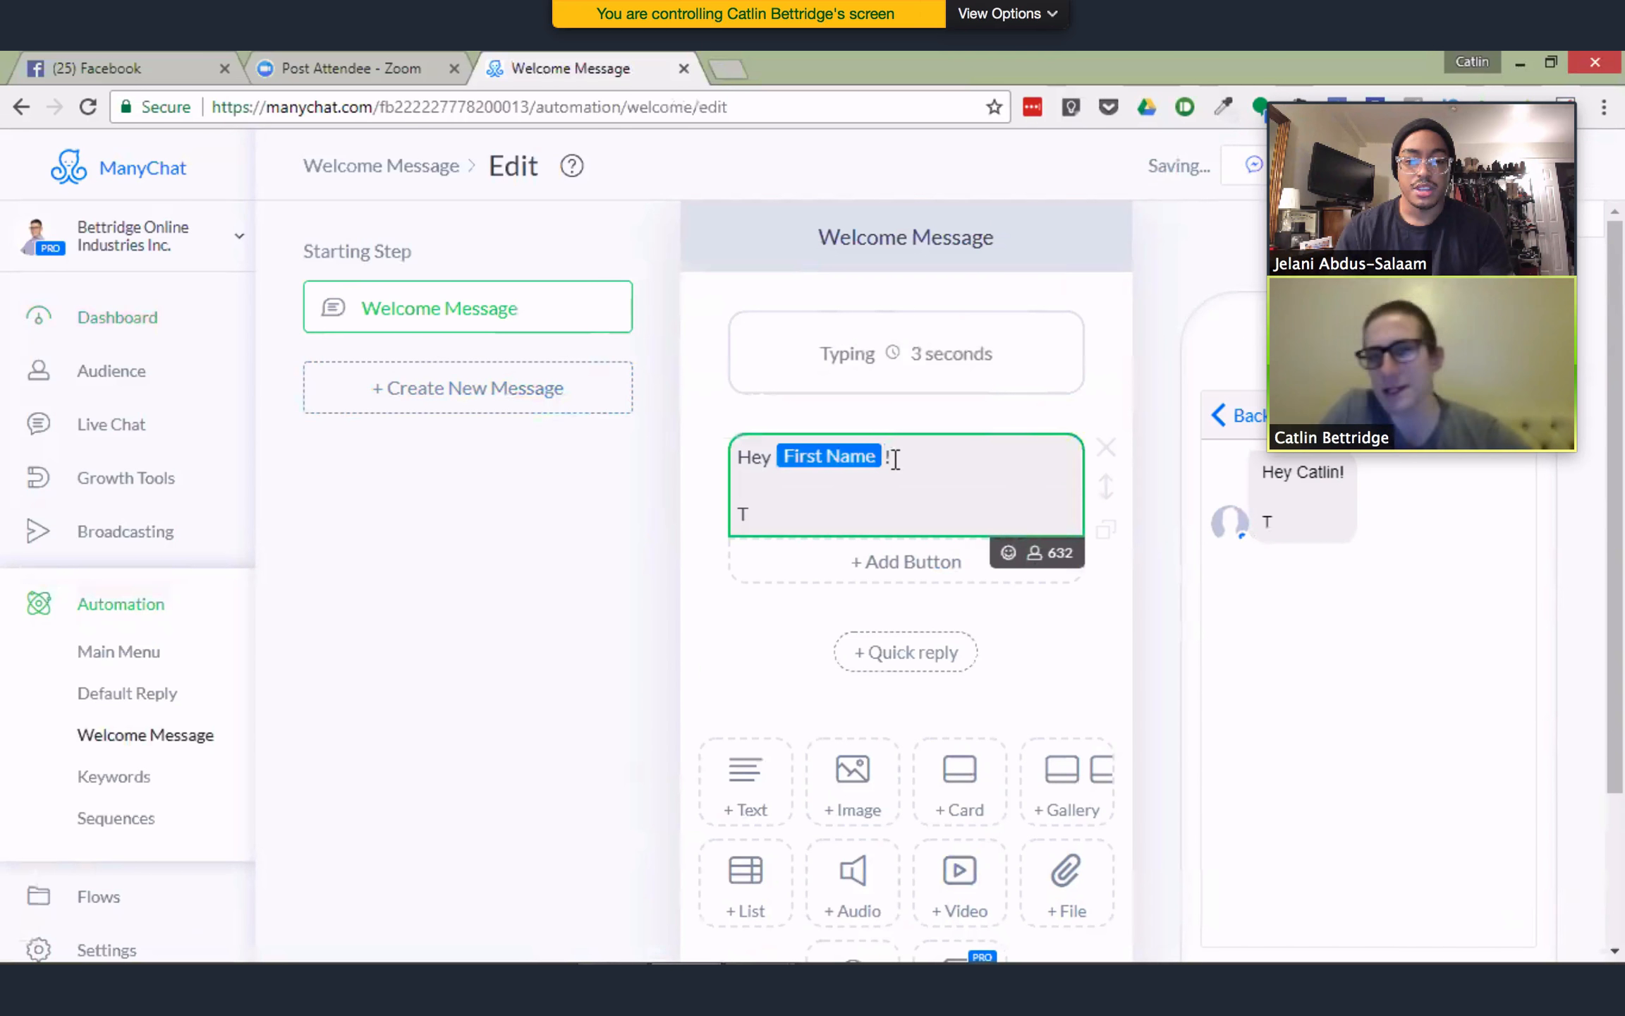
type("hanks")
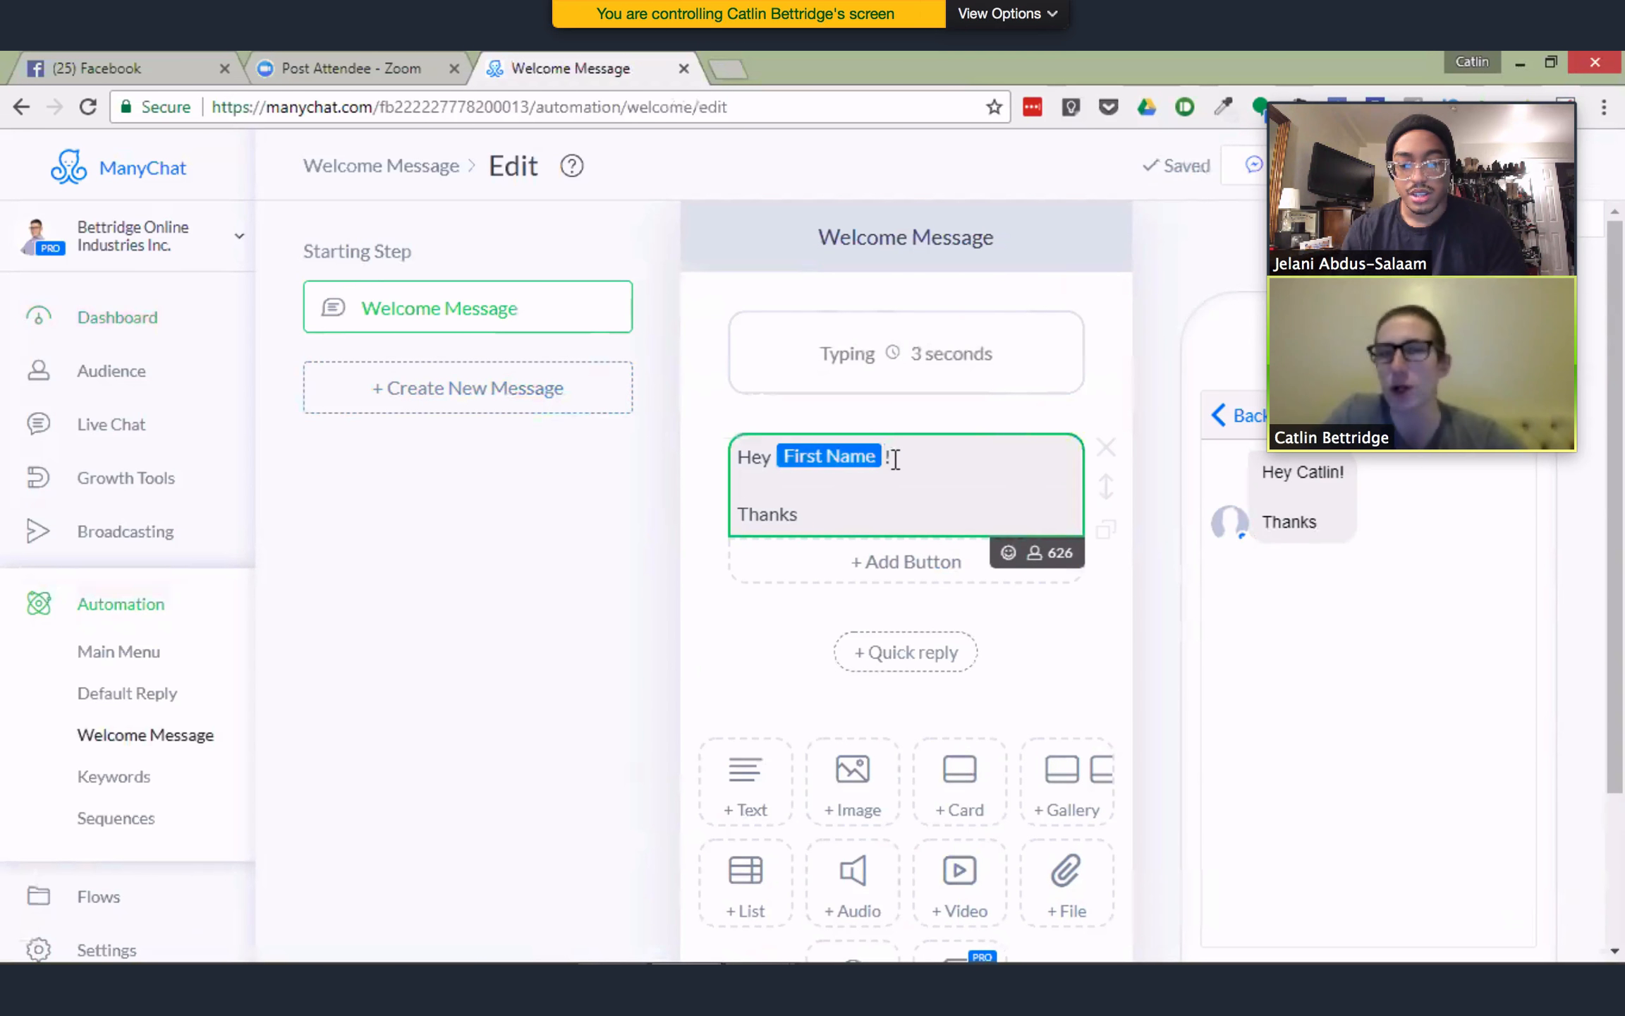
type(" so")
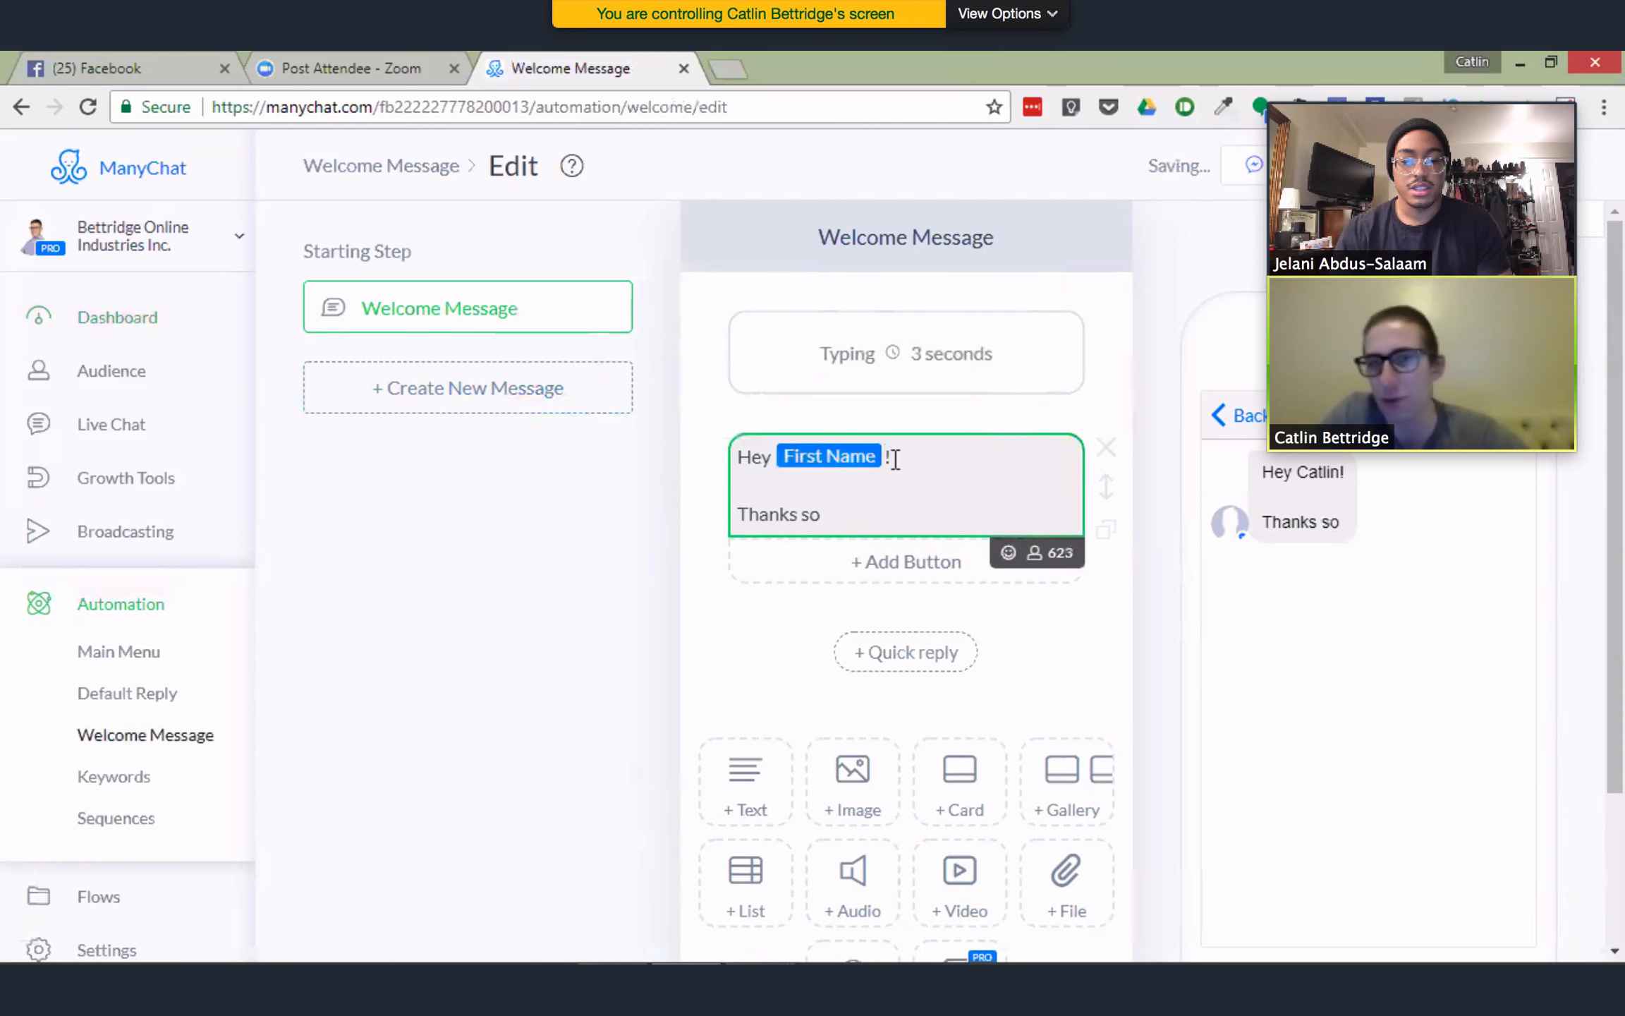
type(" much for")
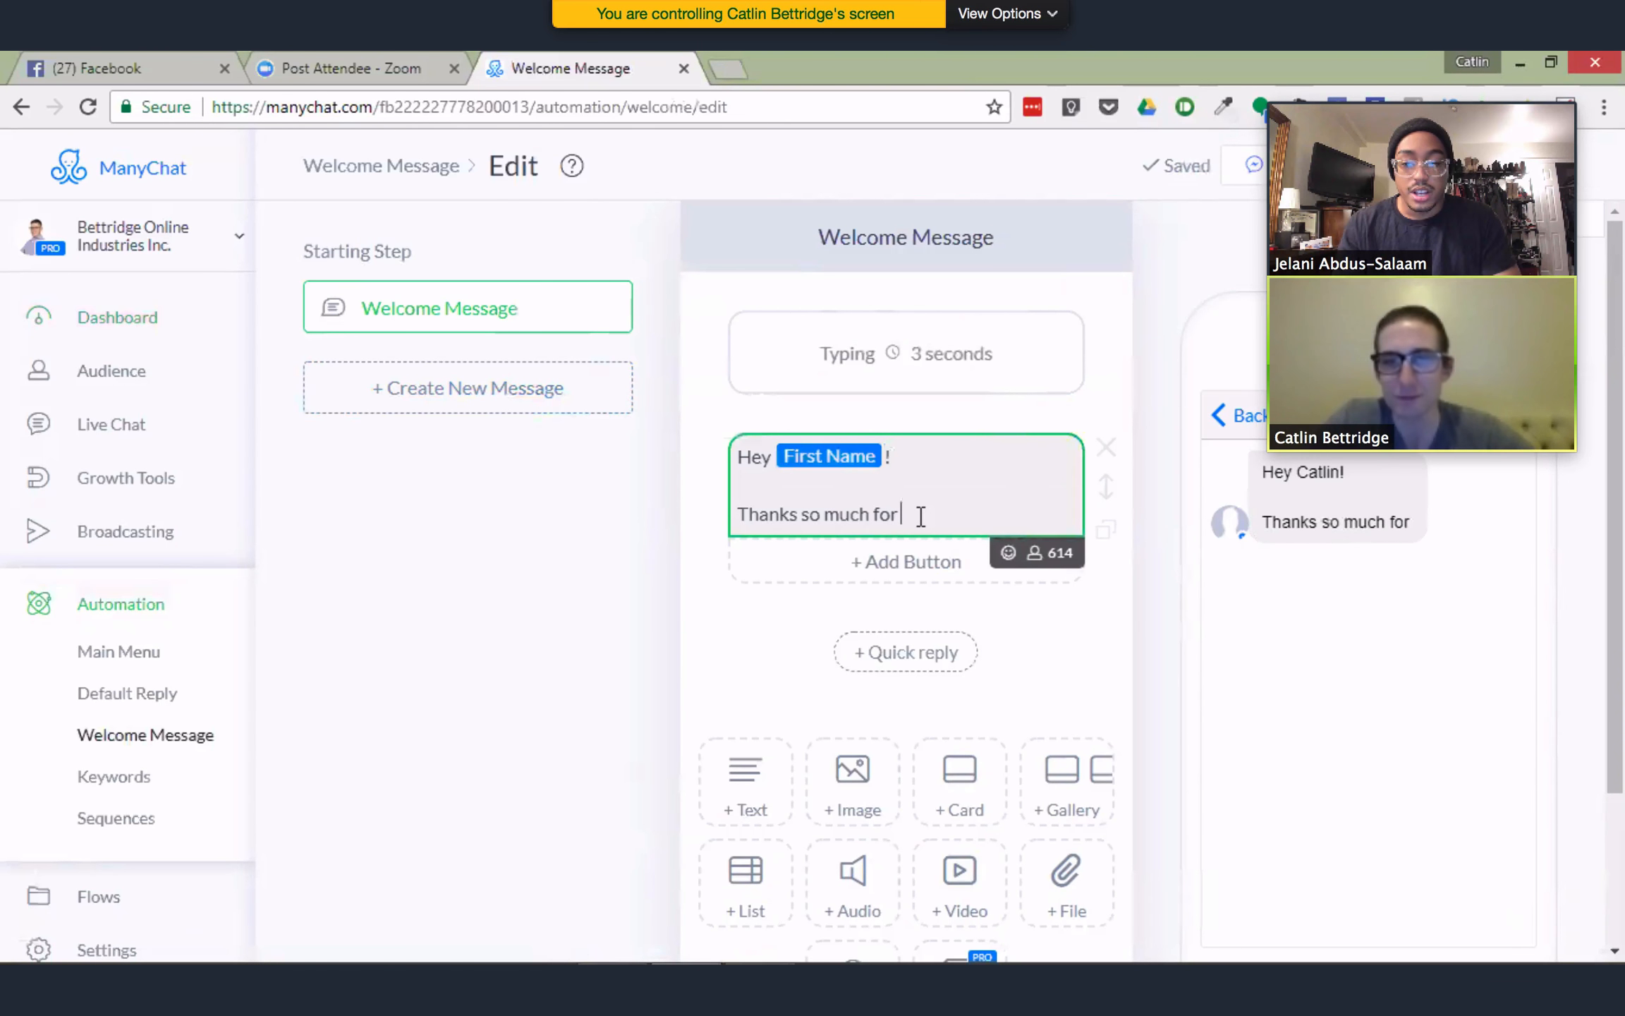
type("checking out this bot.")
key("Return")
key("Return")
Add the paragraph "Type 1 if you want to learn more about affiliate marketing.", correcting the spelling of "affiliate"
type("T")
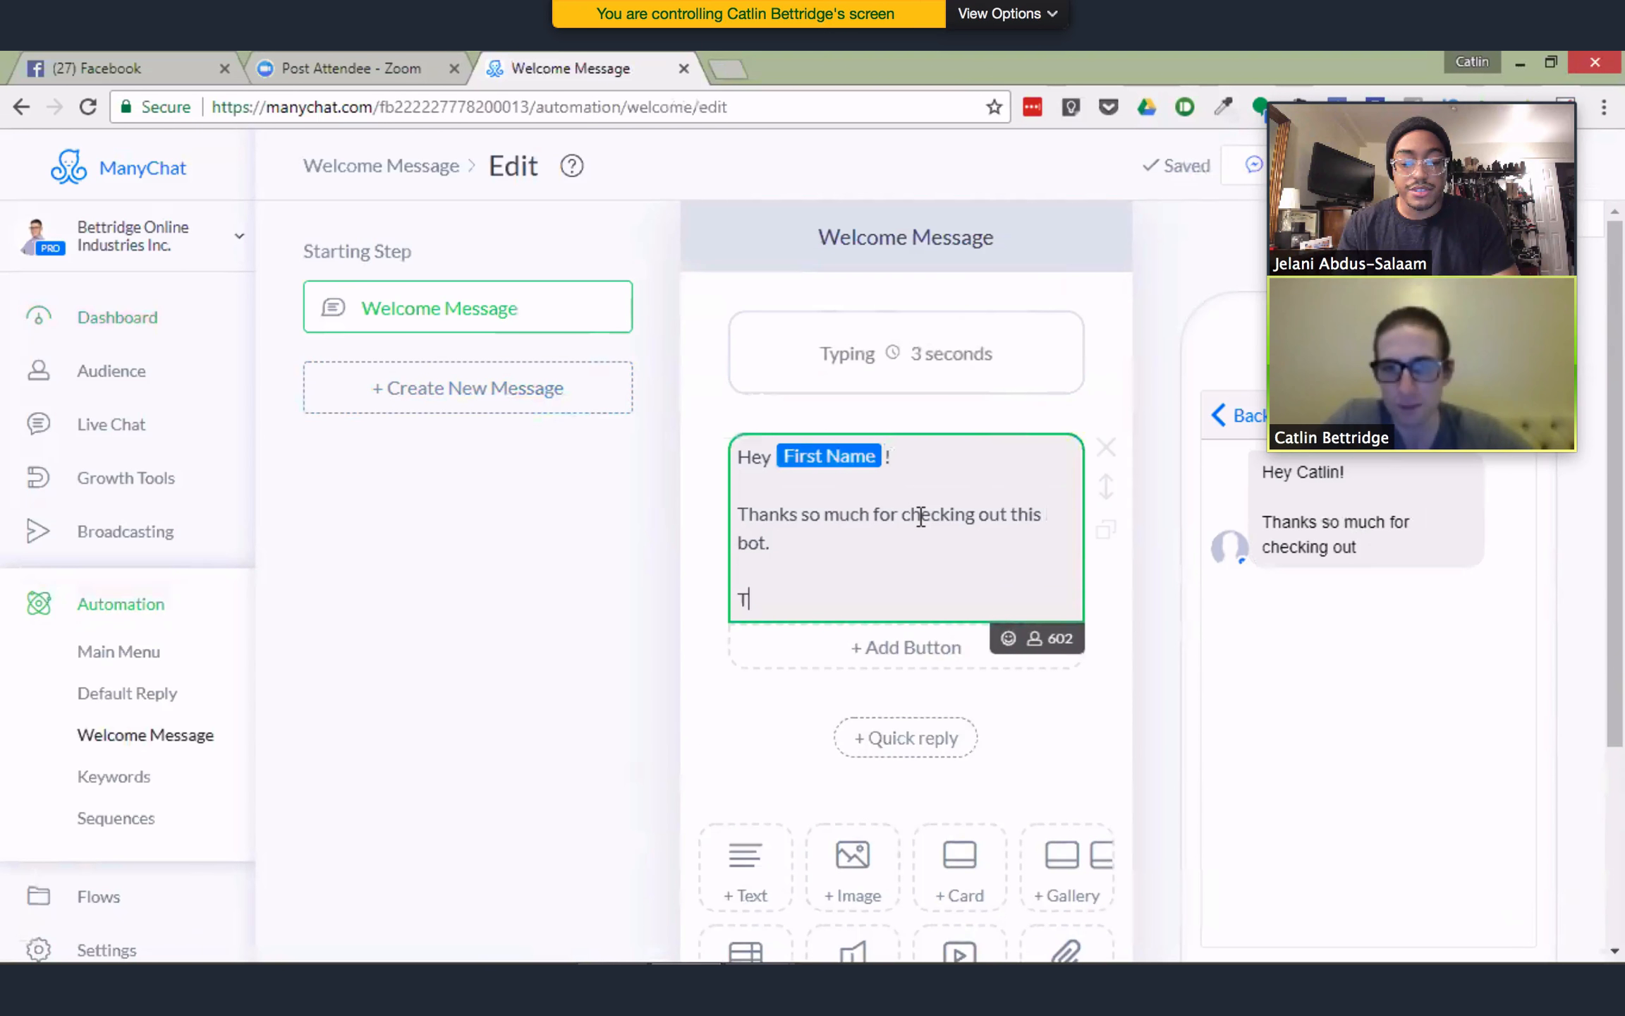
type("ype 1")
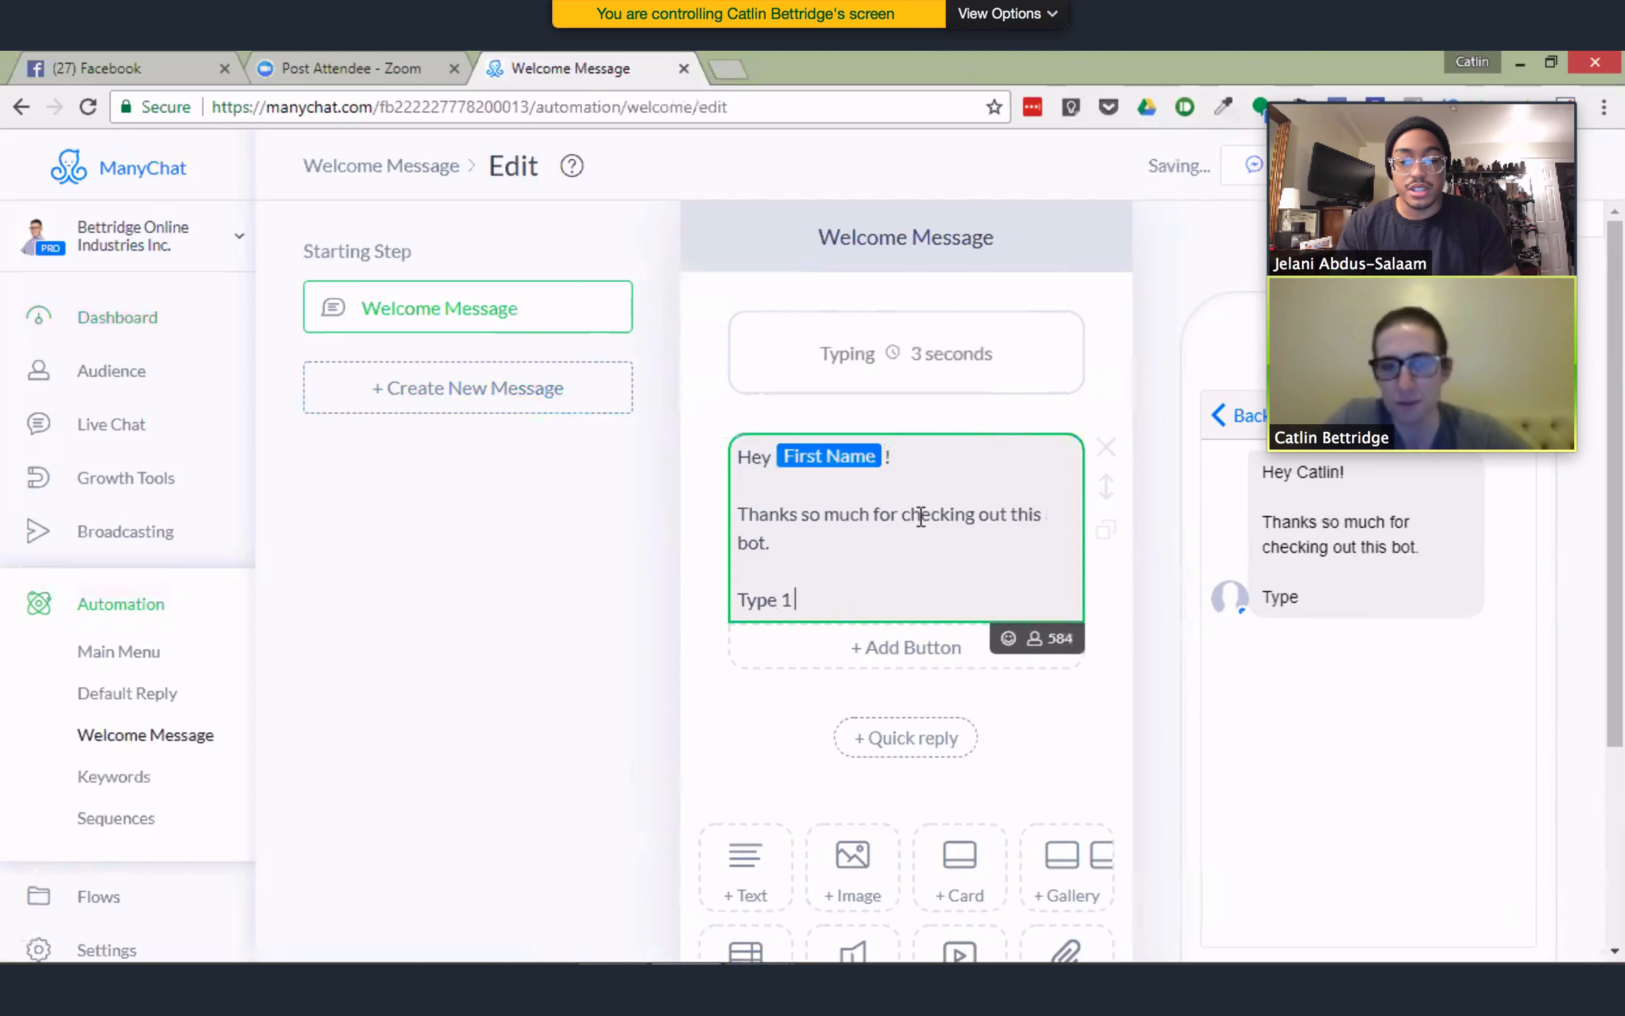
type(" if you want to learn m")
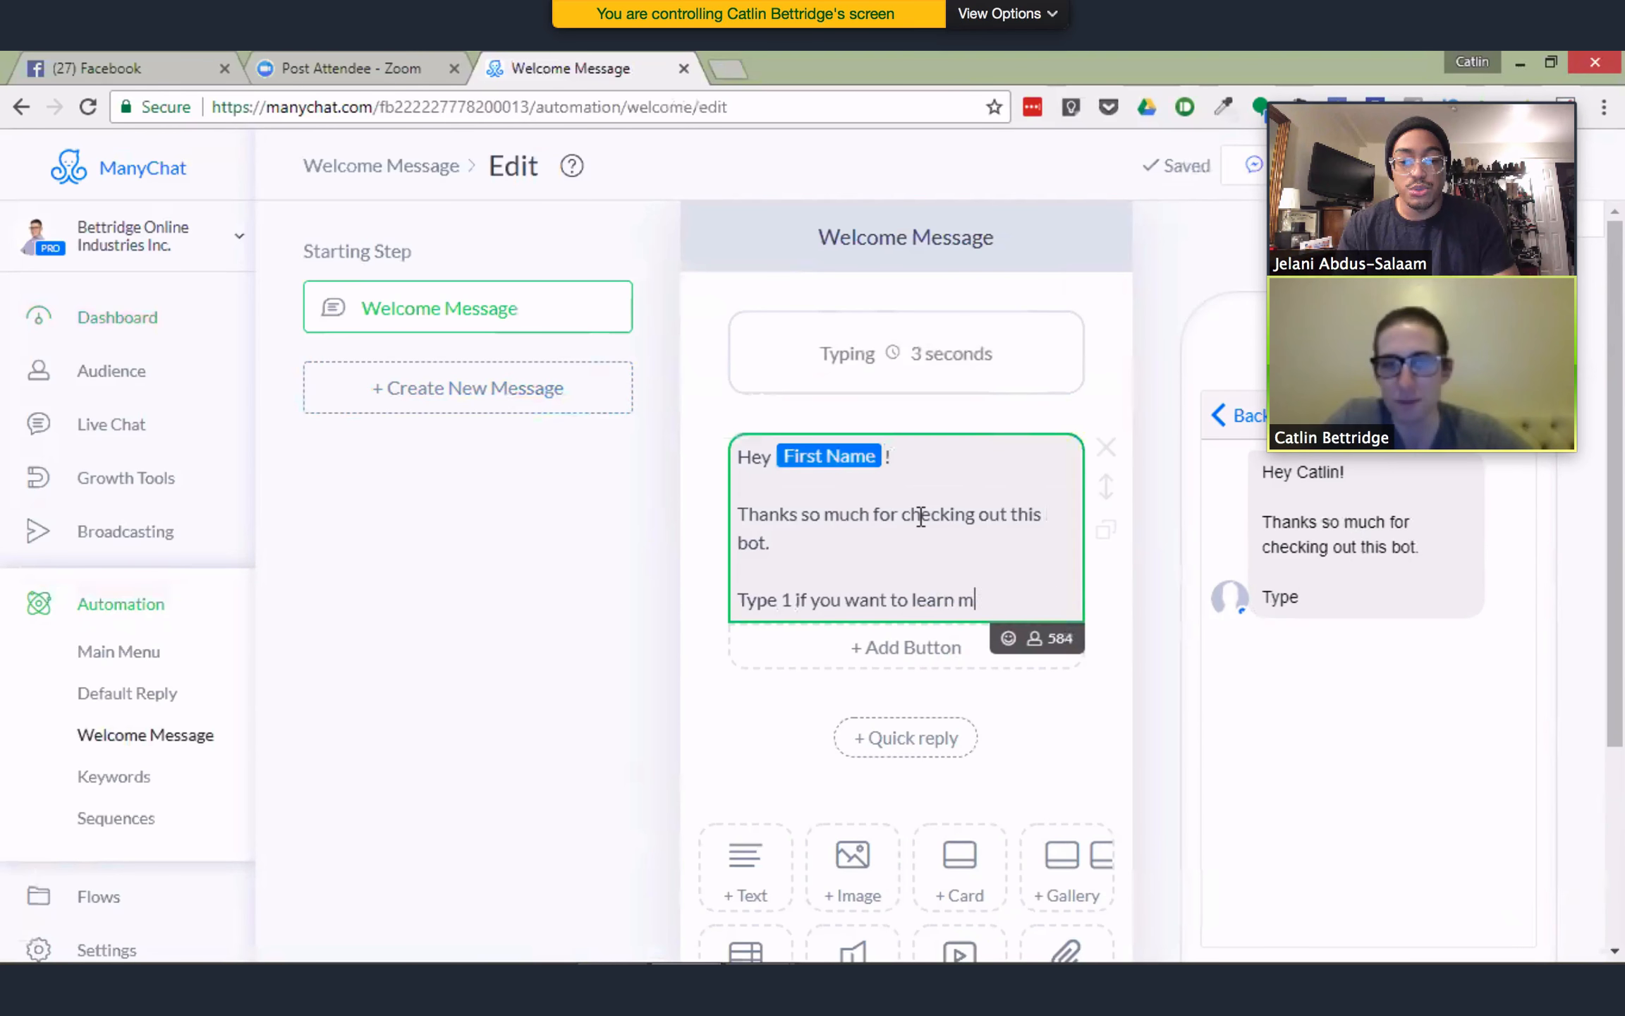
type("ore about affil")
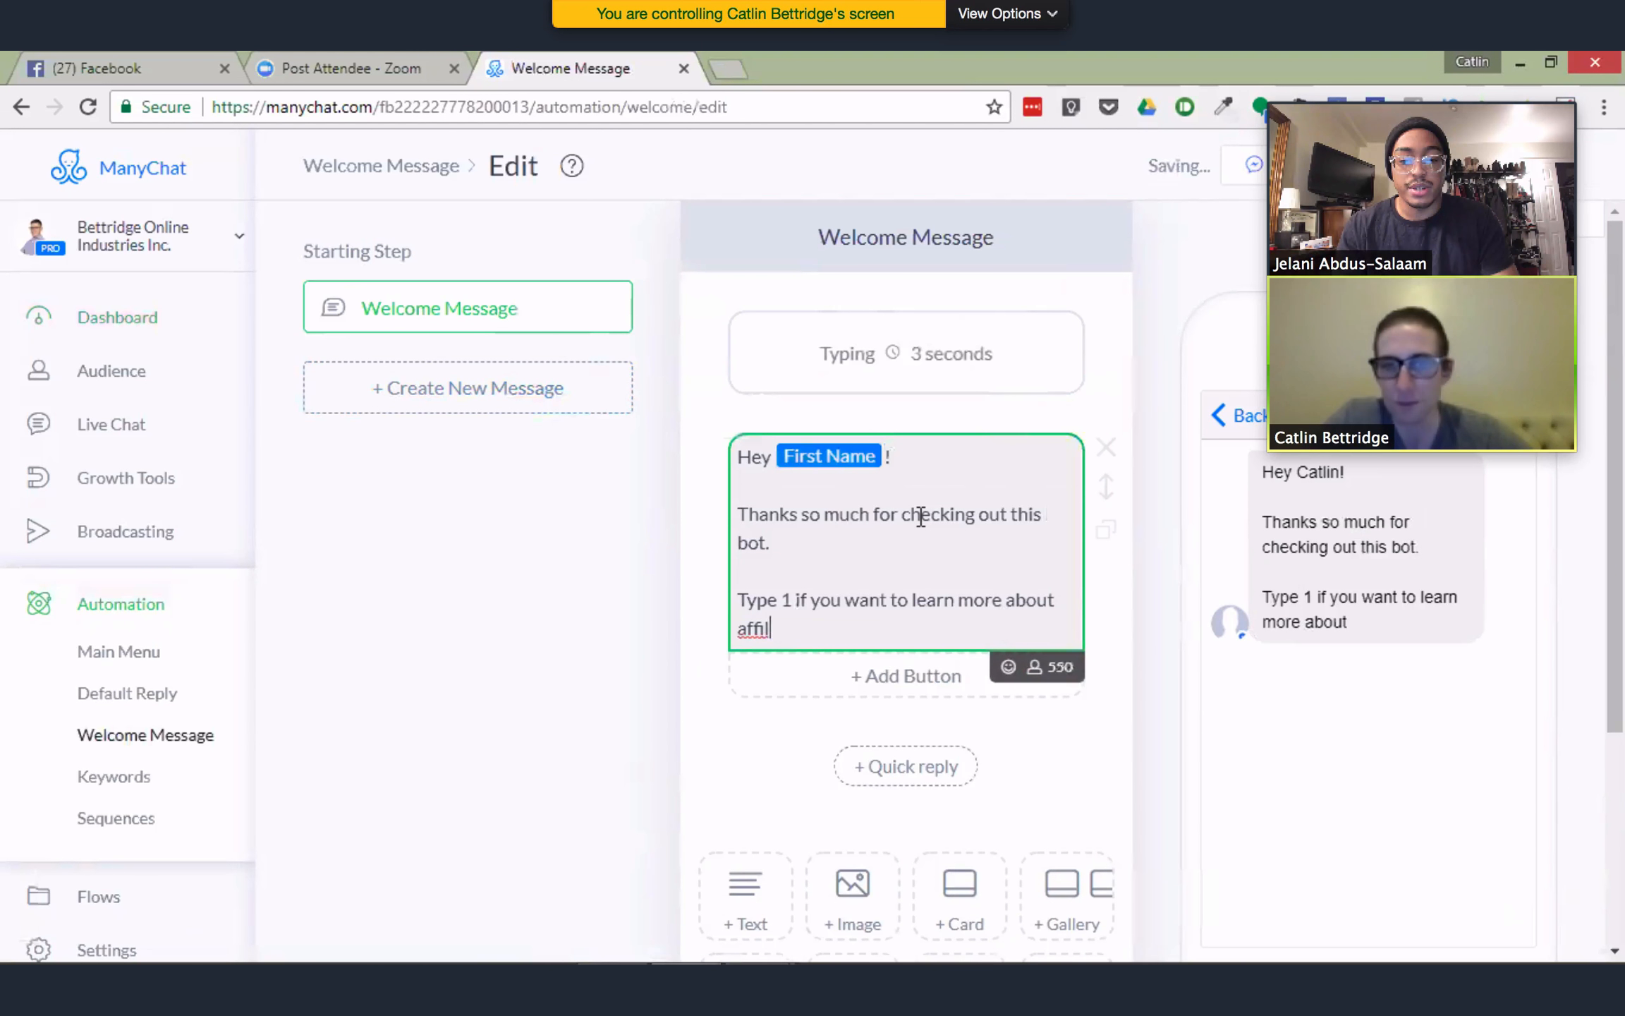
type("aite")
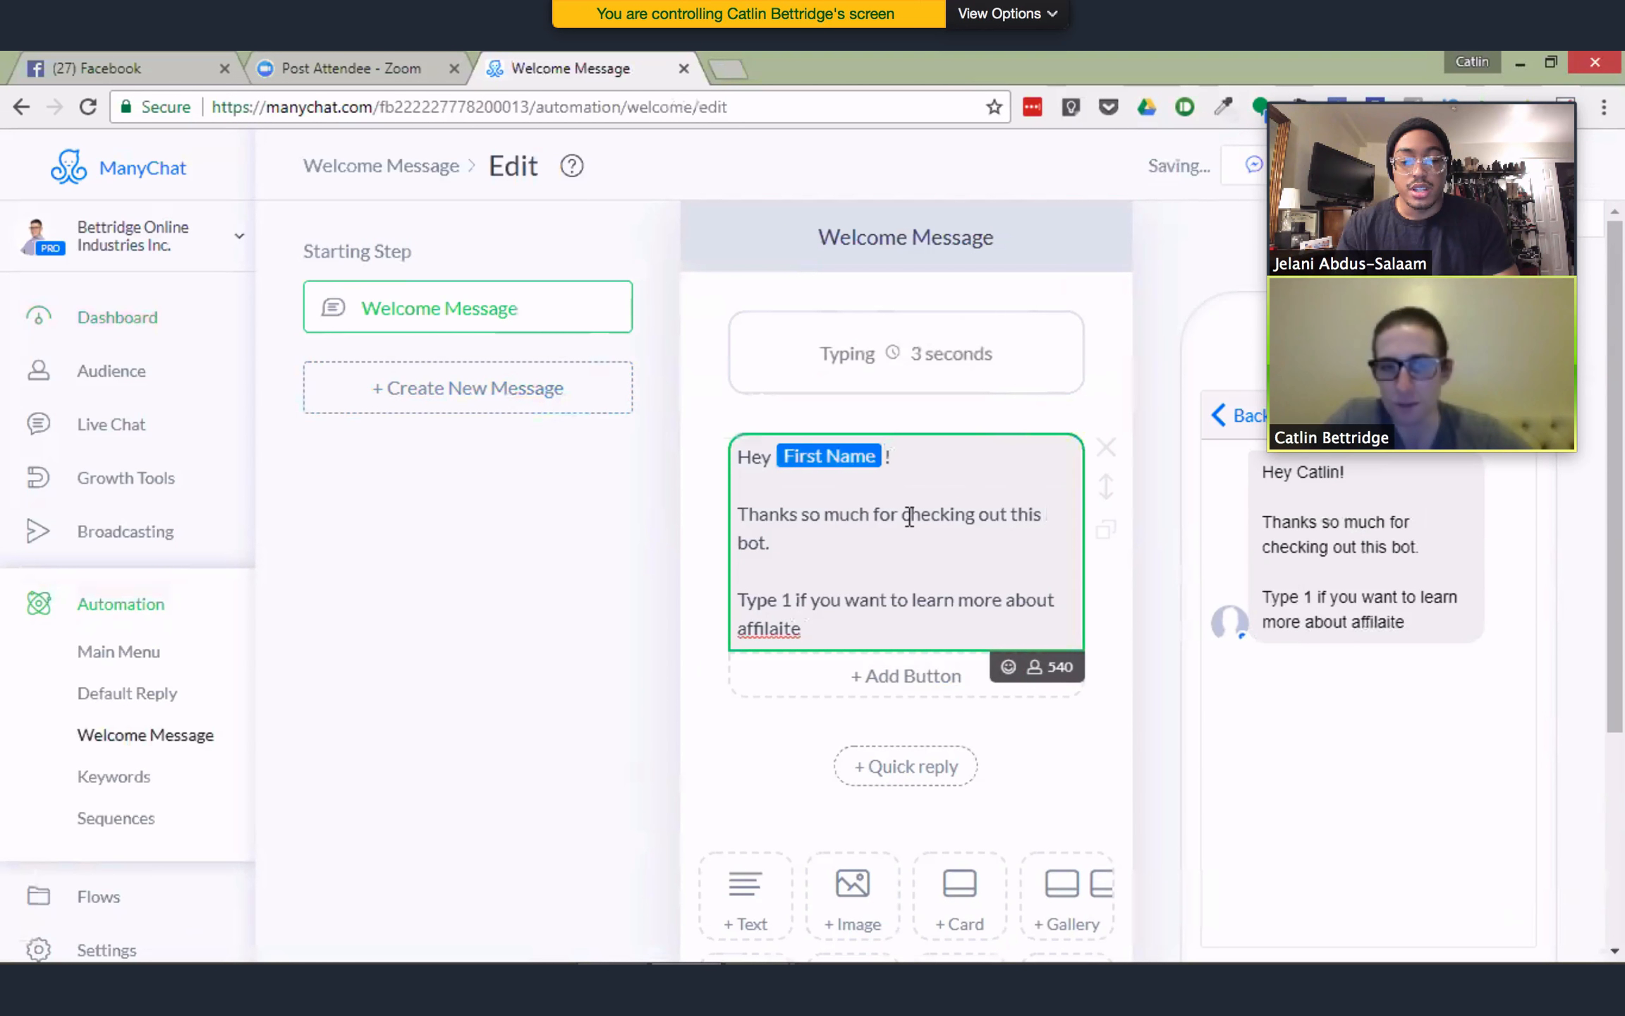
type(" marketing")
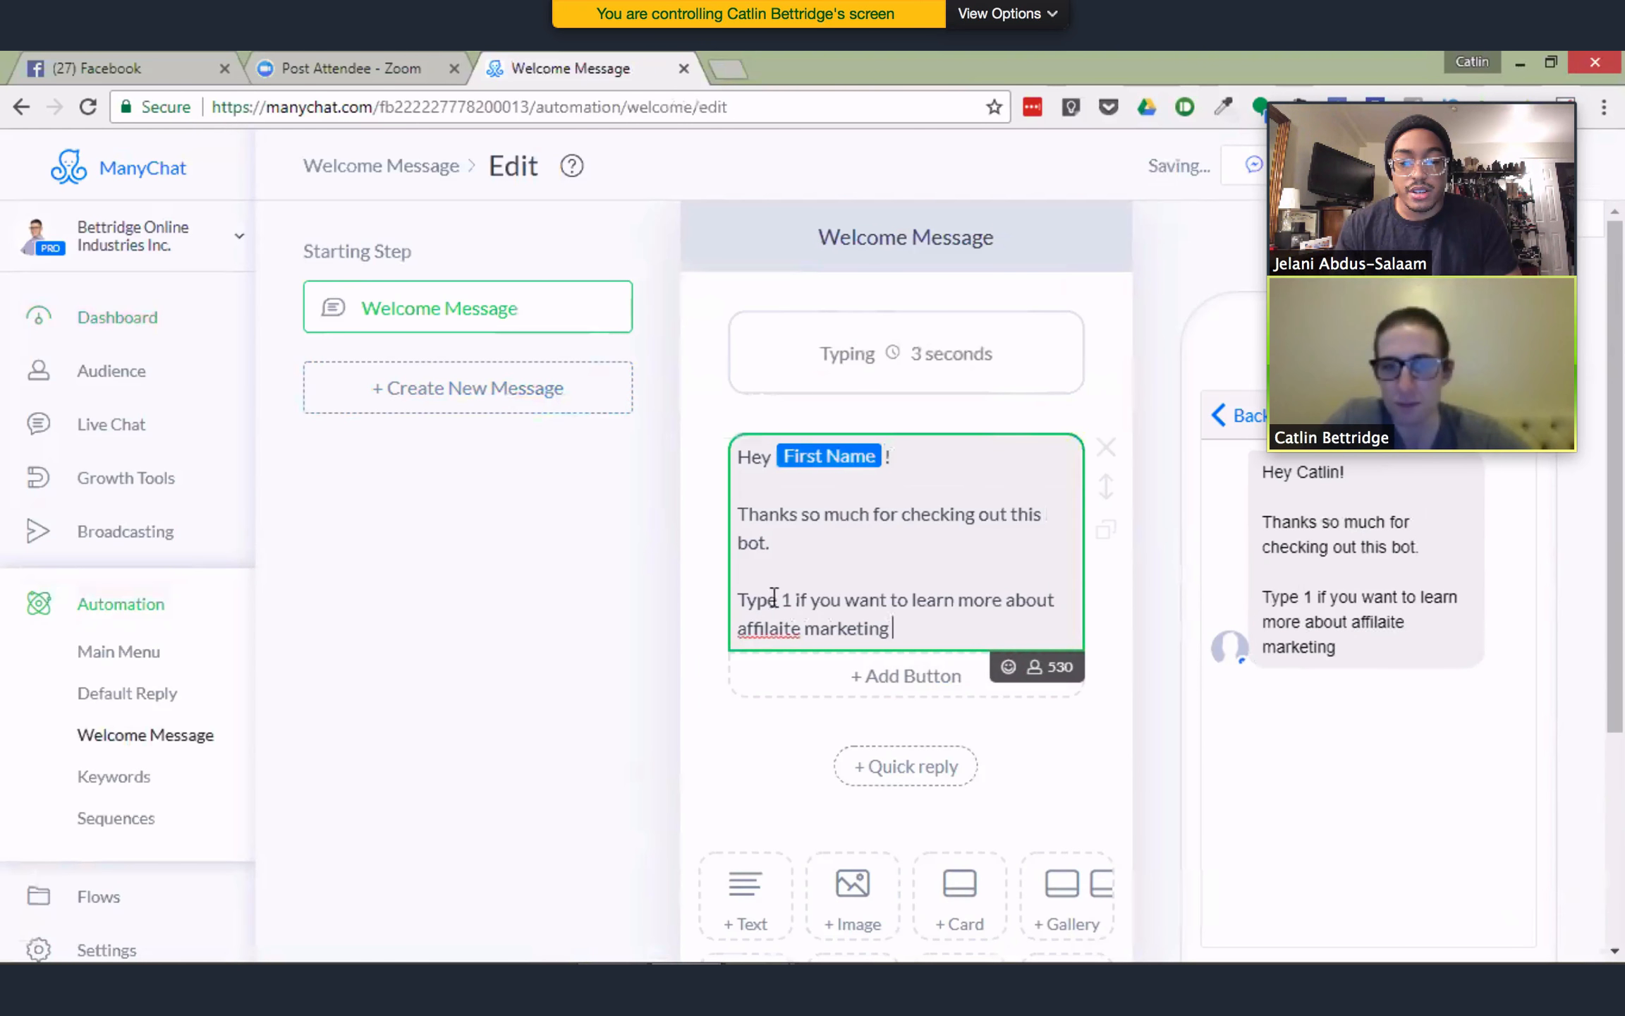
right_click(765, 620)
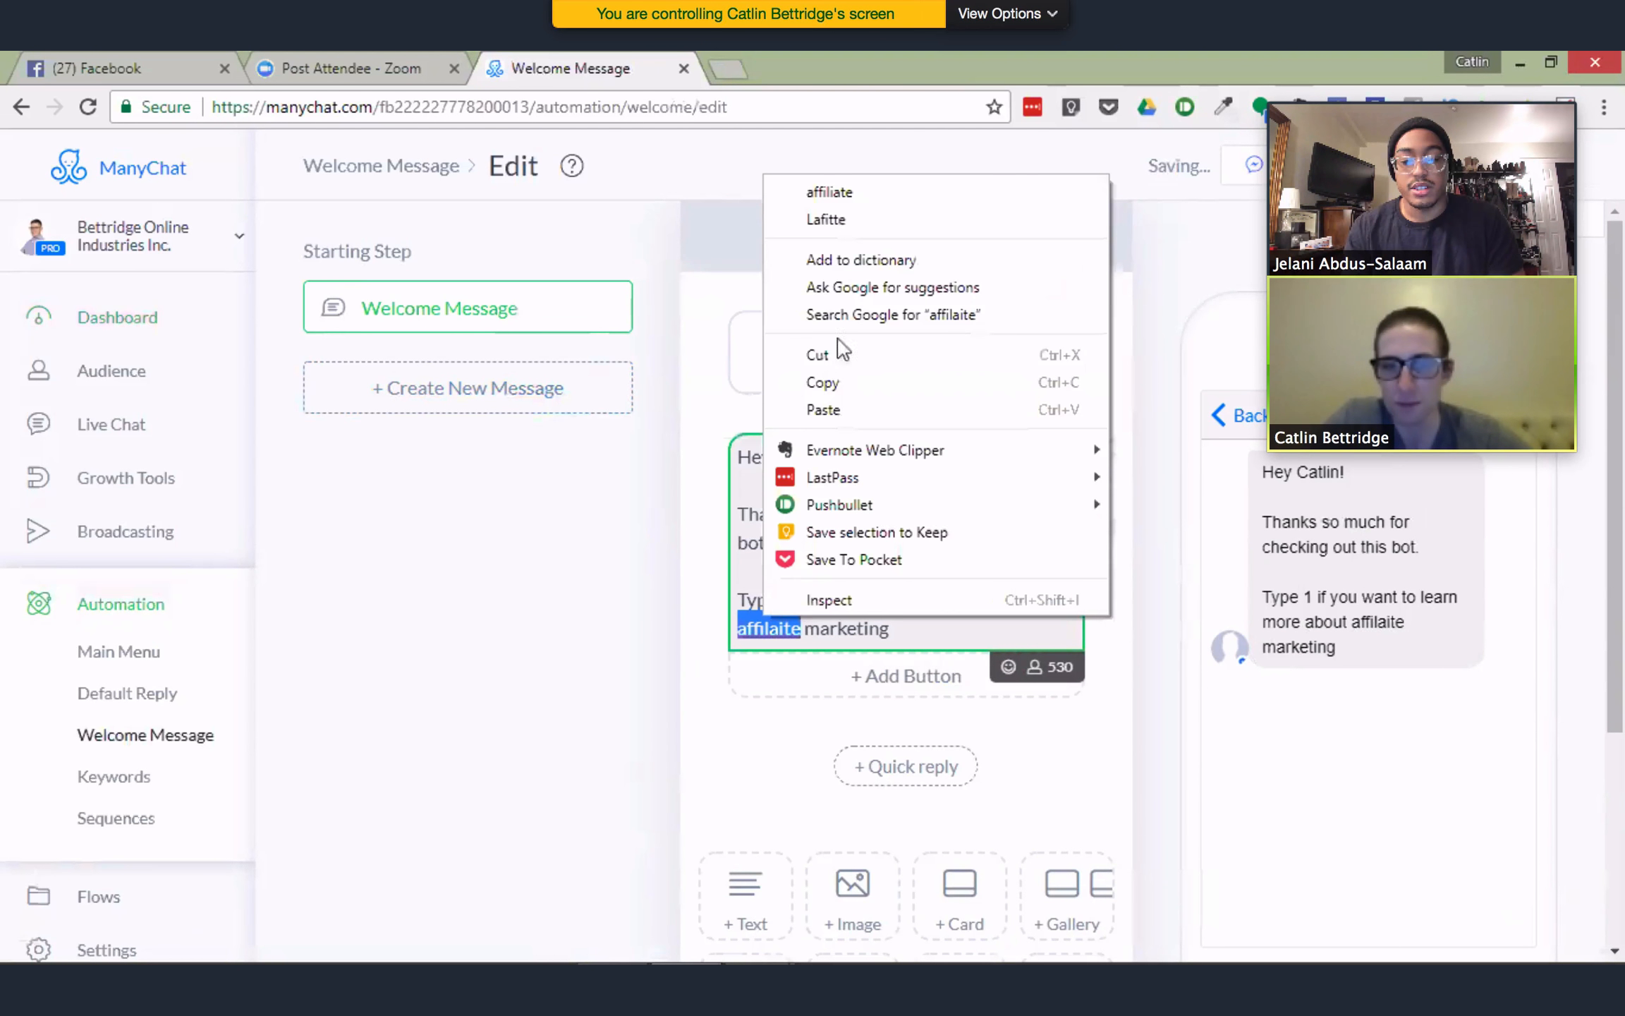
left_click(829, 192)
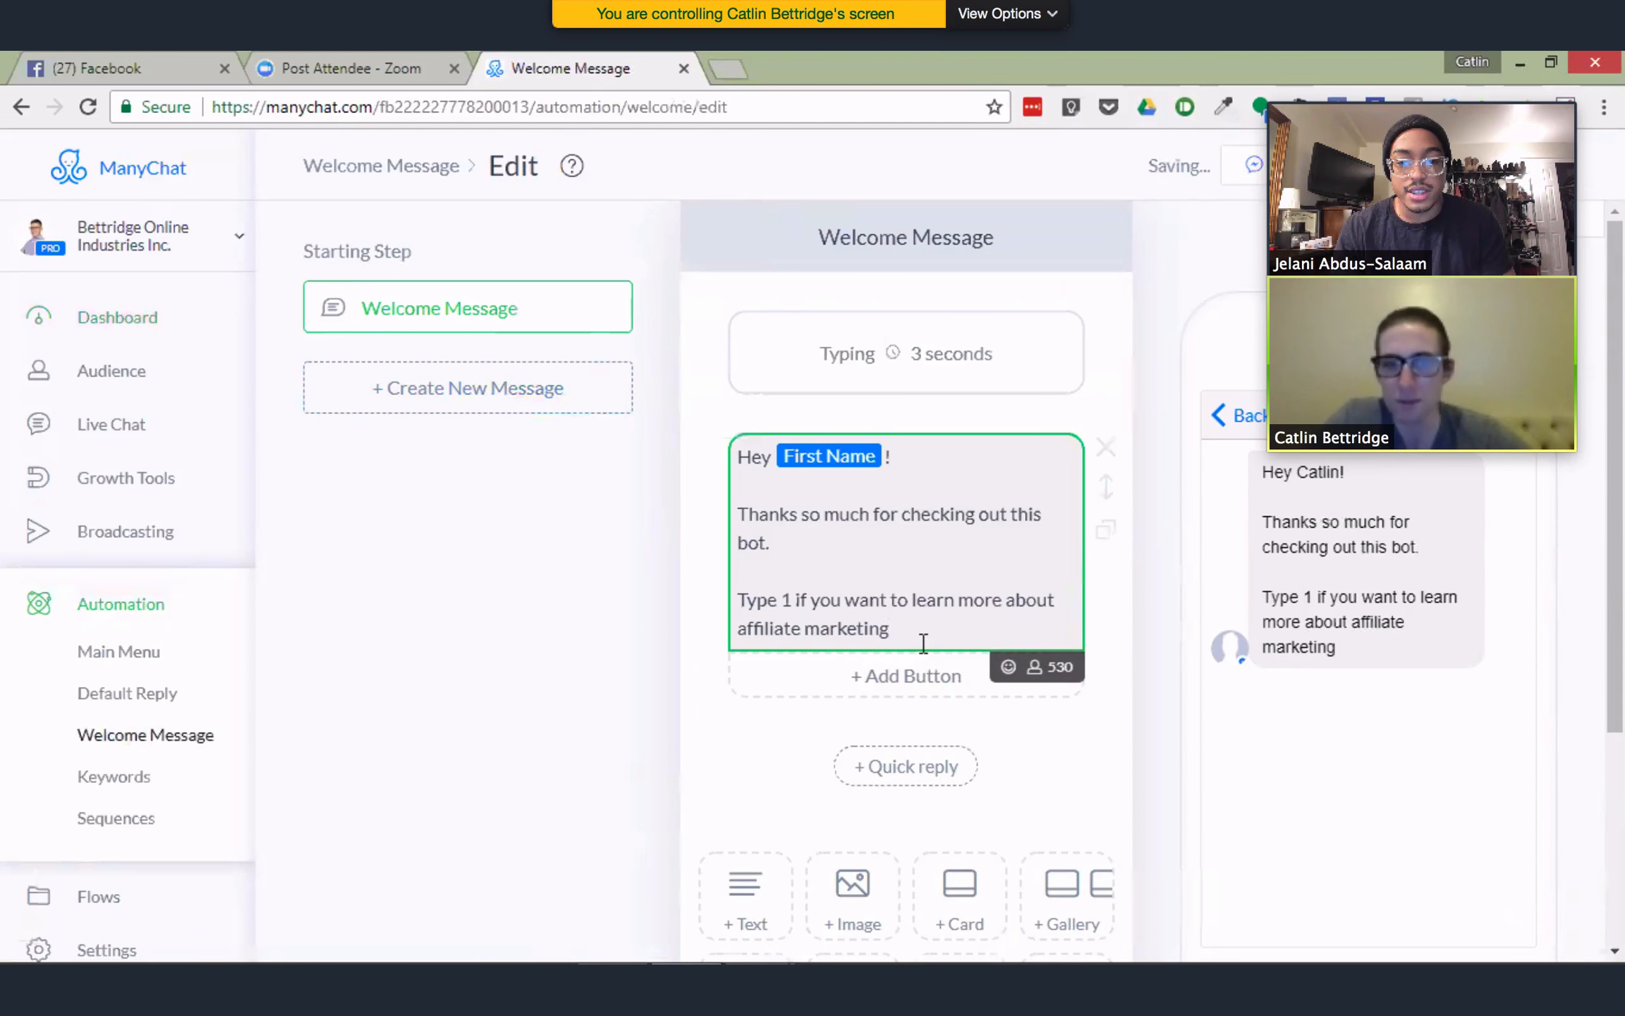
type(".")
key("Return")
key("Return")
Add the paragraph "Type 2 if you want to coaching!" below the affiliate marketing option in the welcome text
type("Ty")
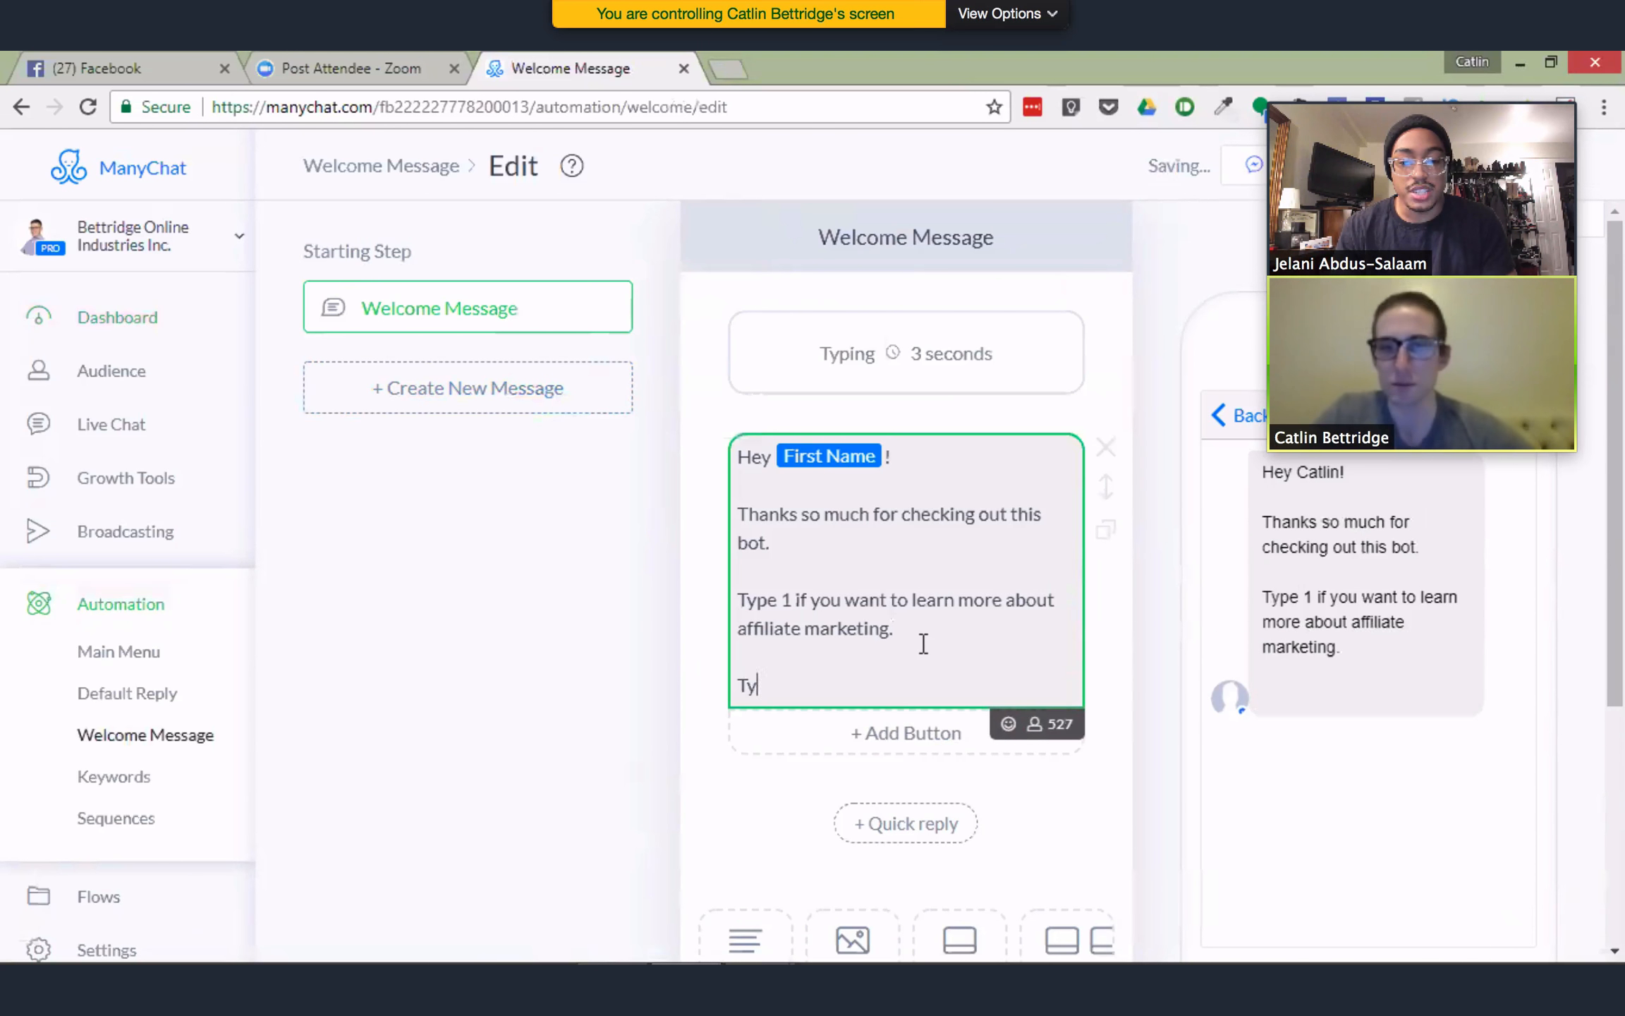
type("pe 2 if you want to")
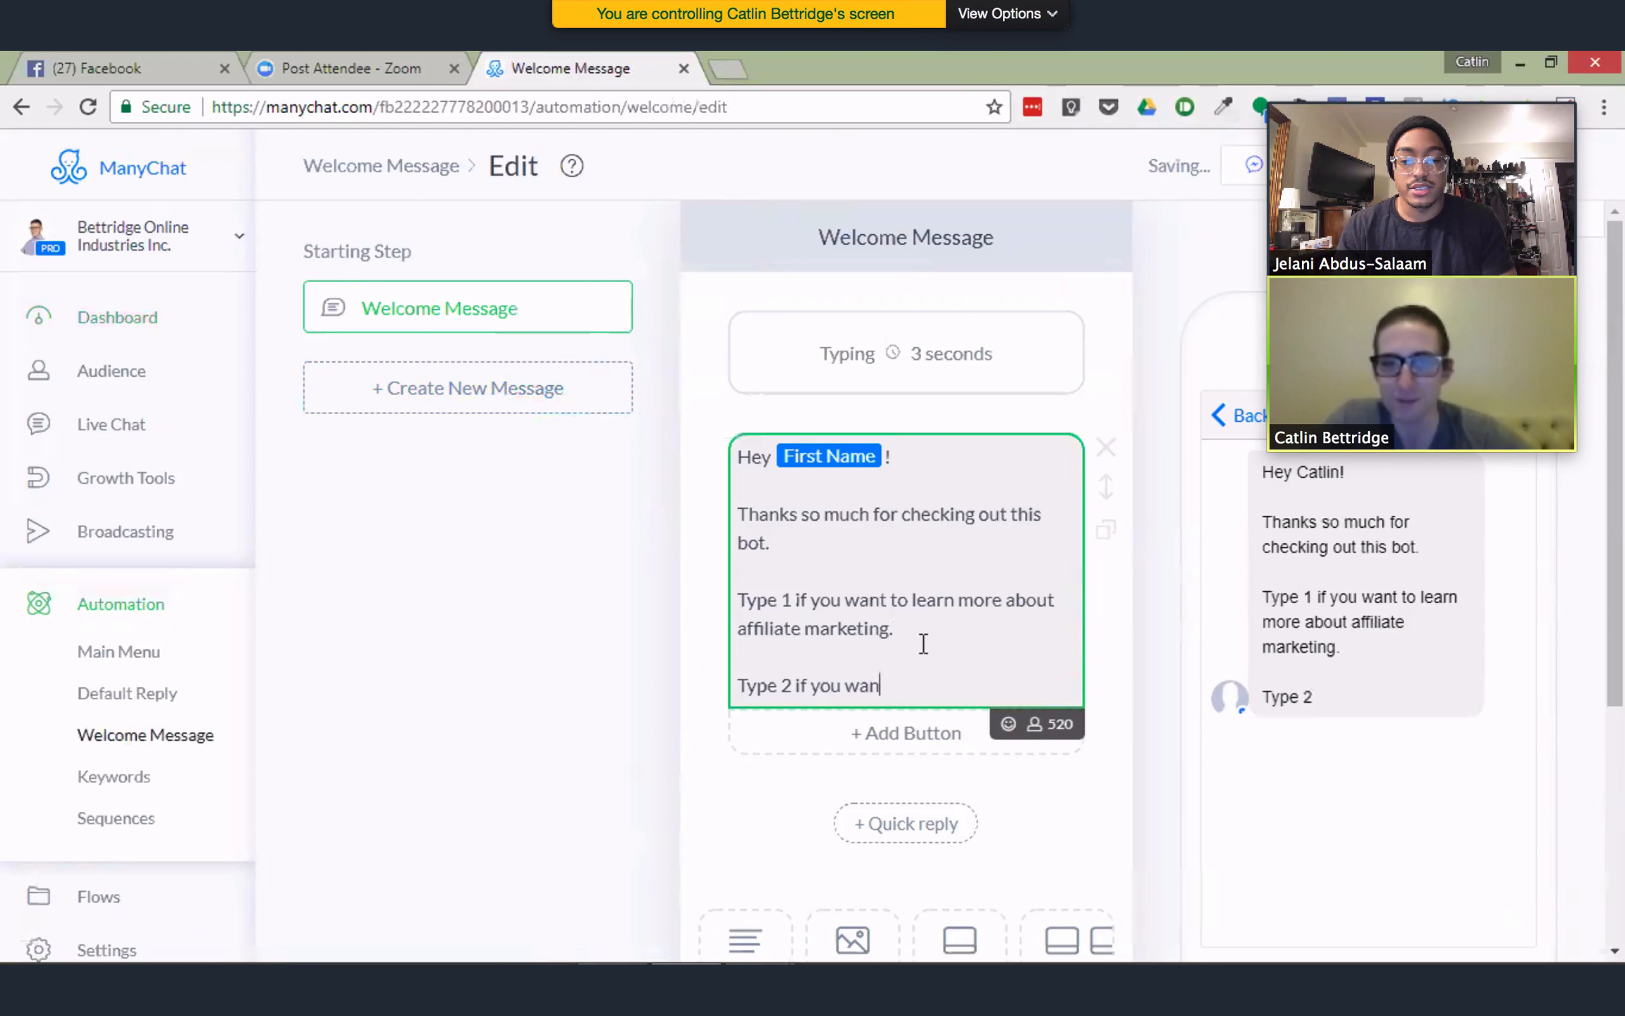
key("BackSpace")
key("BackSpace")
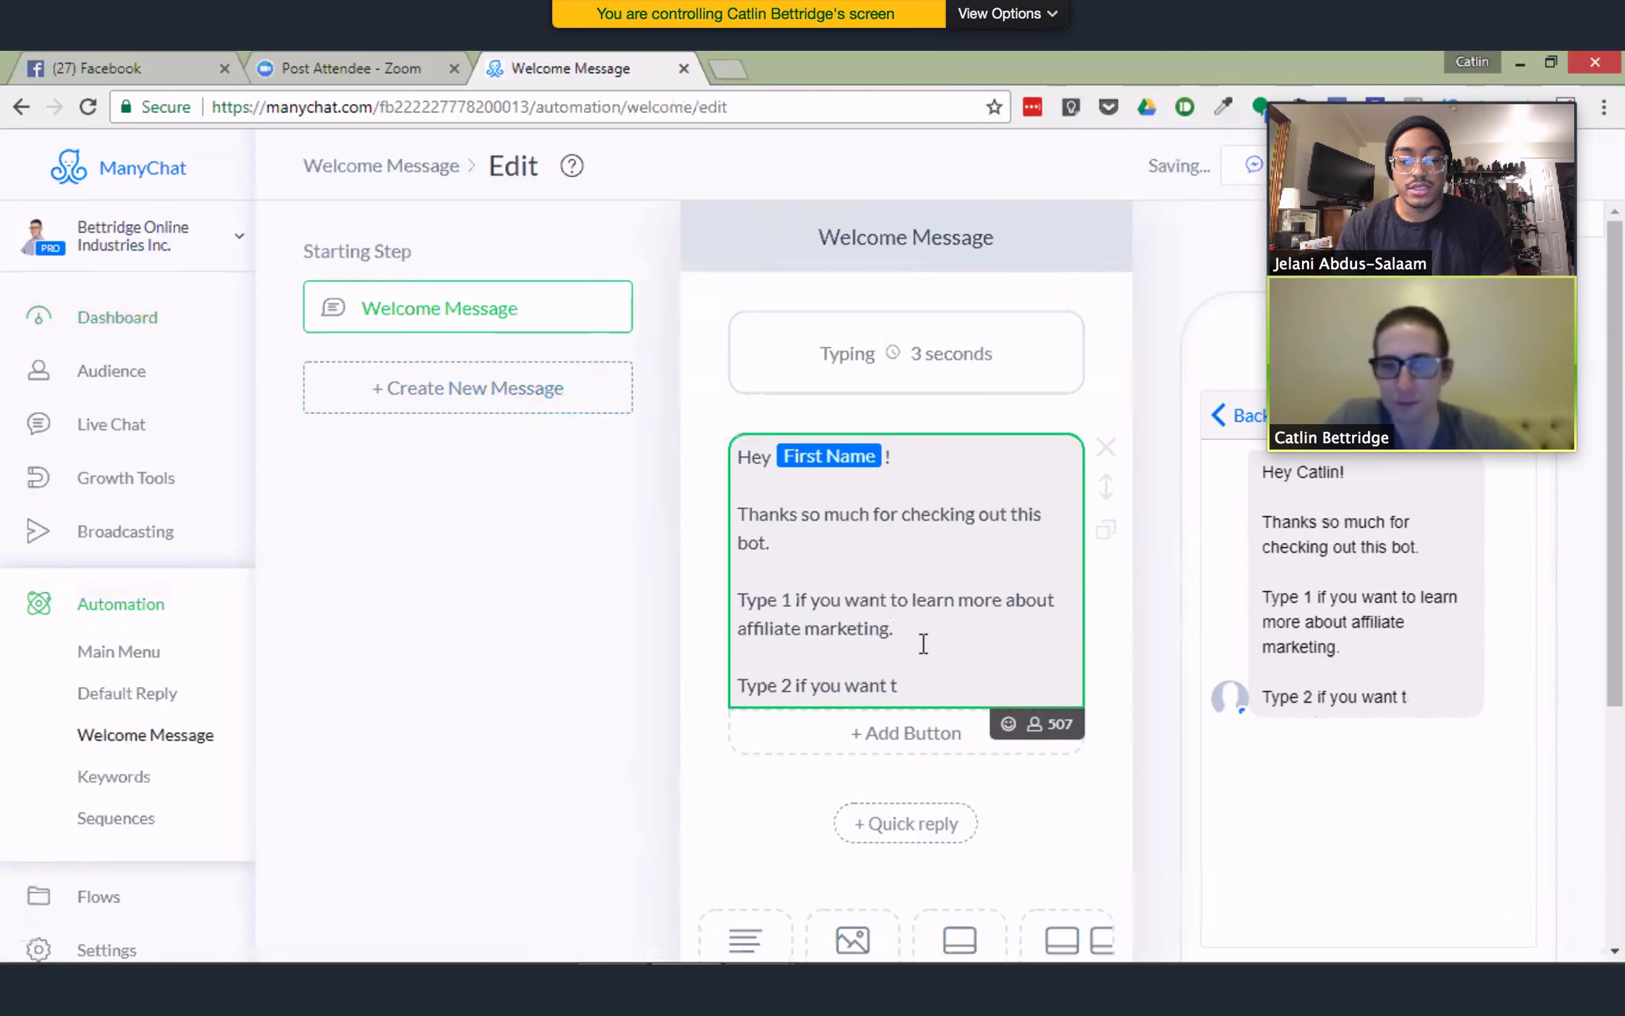
type("o le")
key("BackSpace")
key("BackSpace")
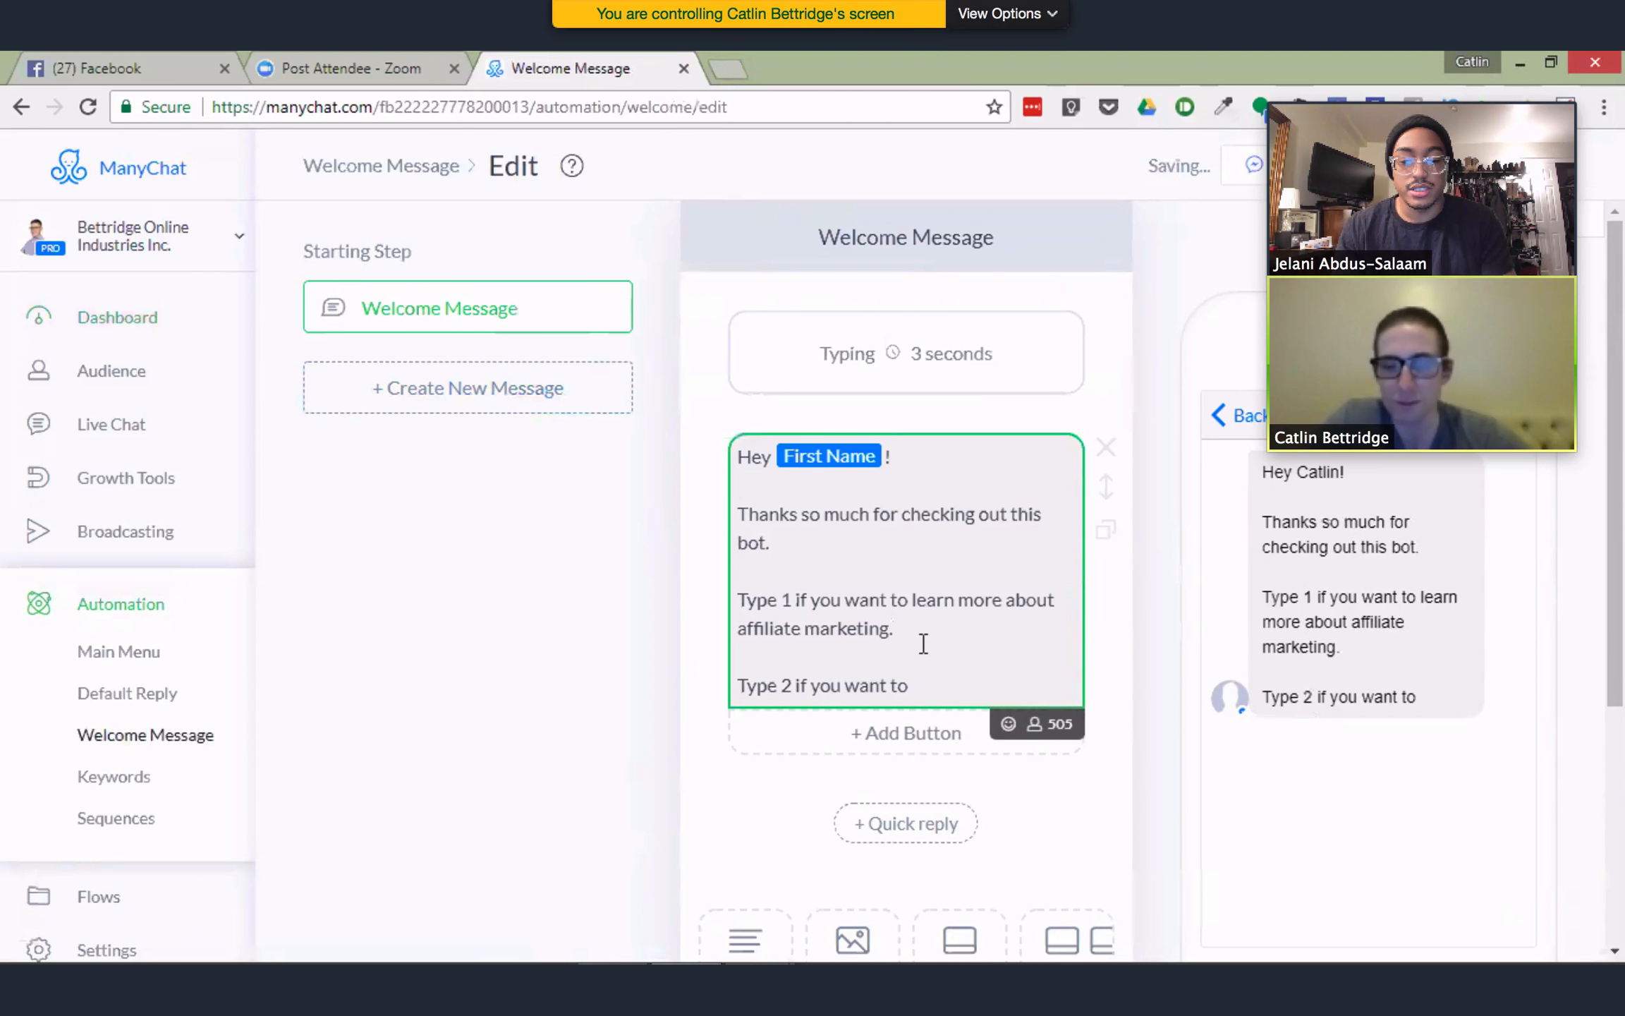
type("coachin")
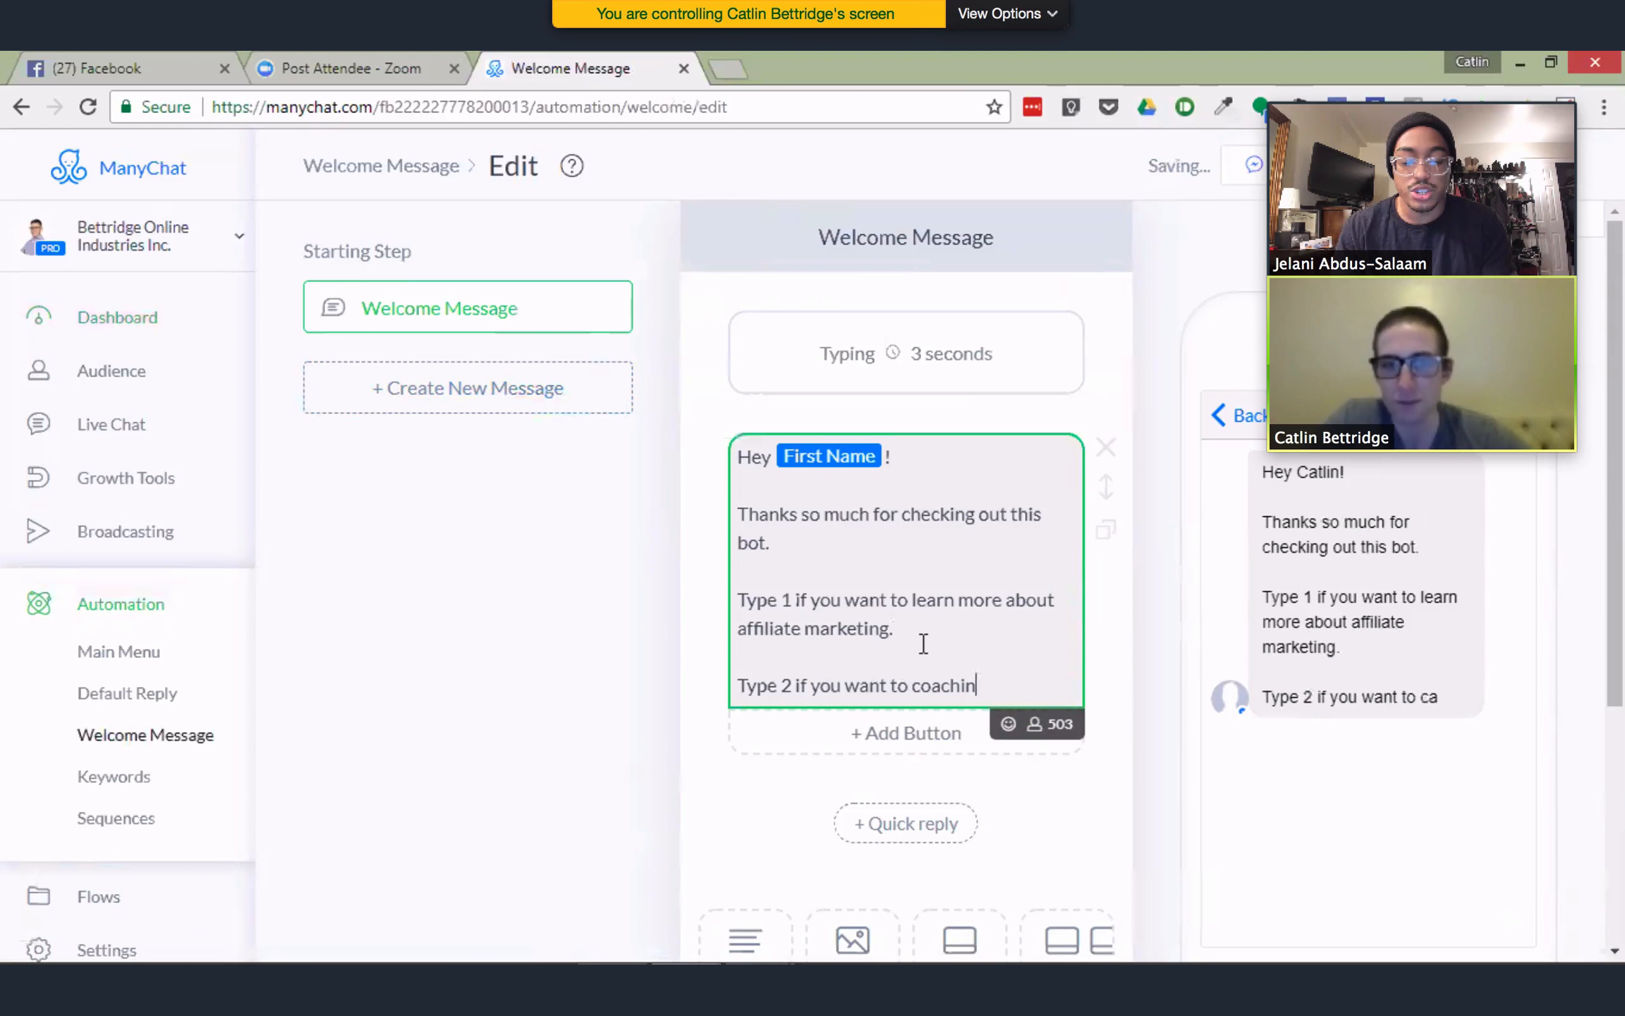
type("g!")
Add the paragraph "Type 3 if you need funnel assistance." below the coaching option
key("Return")
key("Return")
type("Ty")
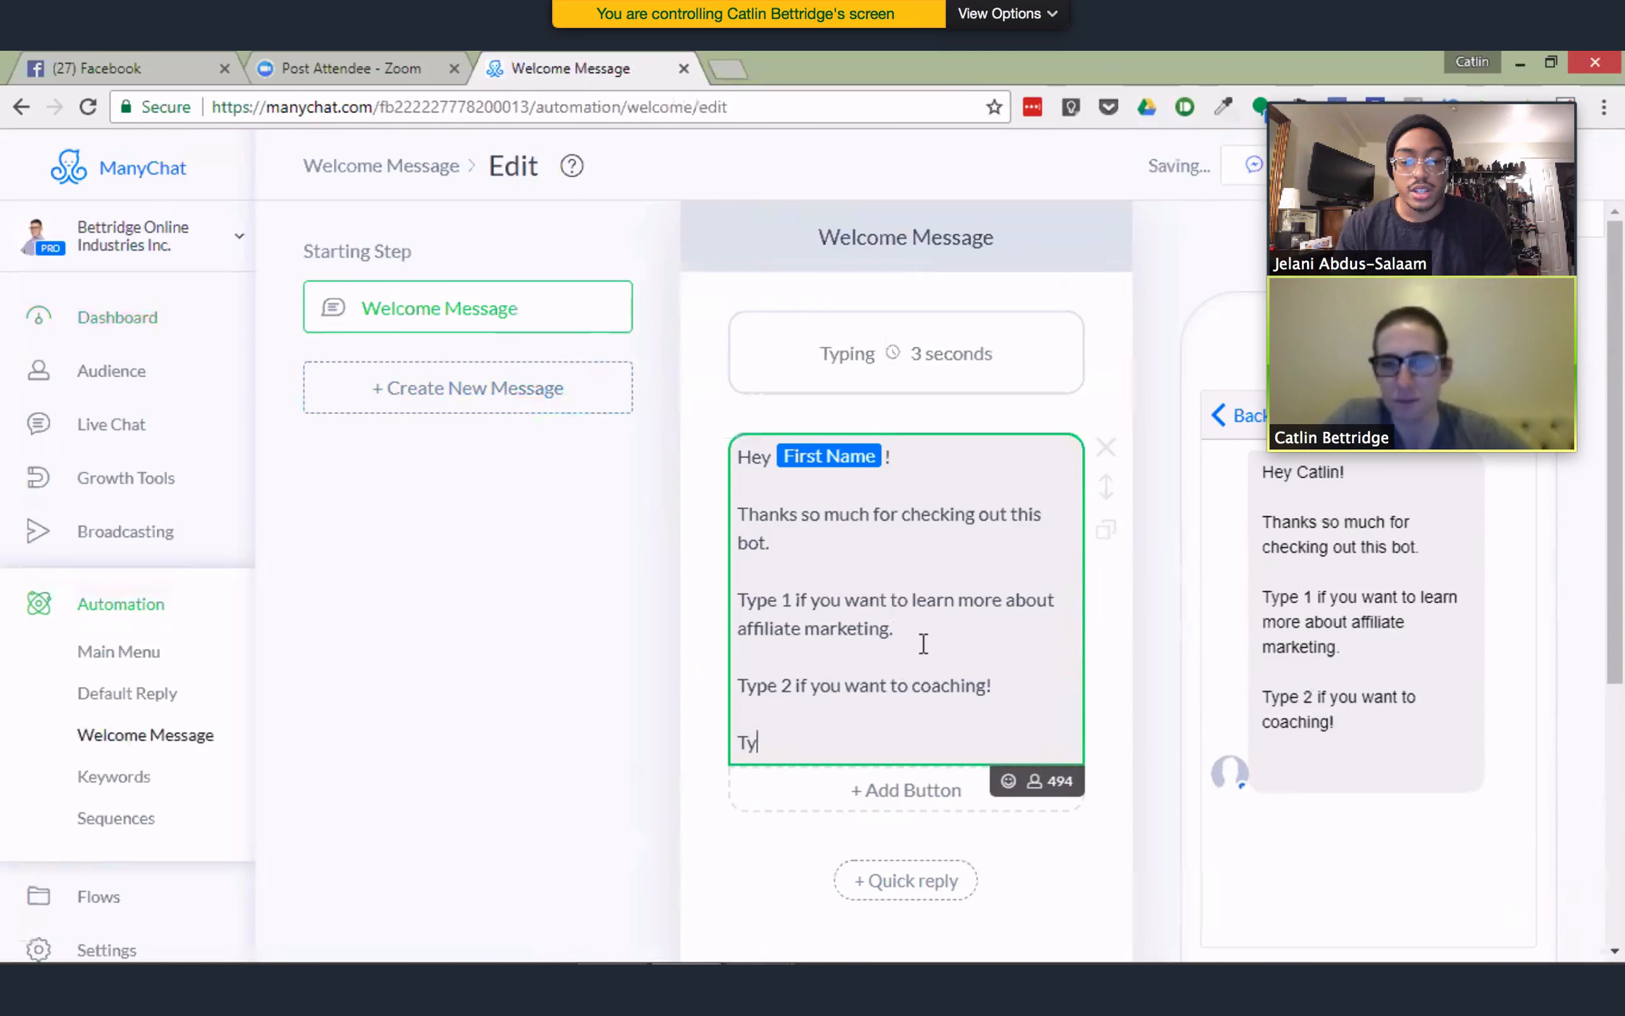
type("pe 3 ")
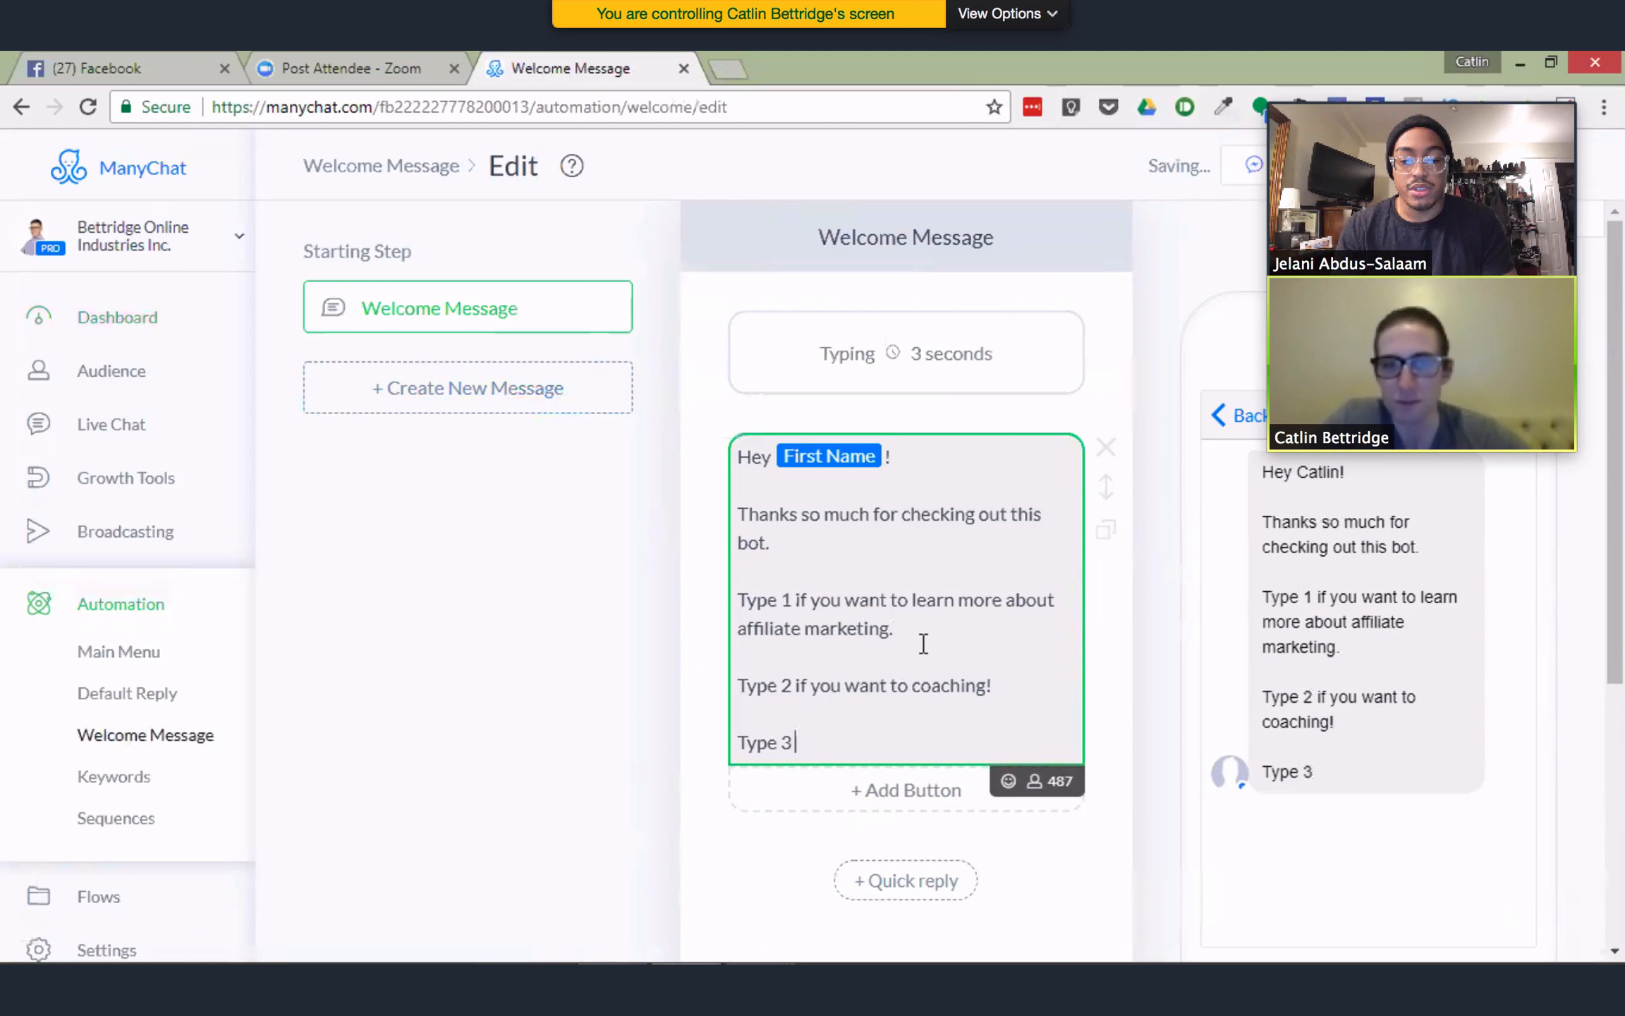
type("if you need funnel assi")
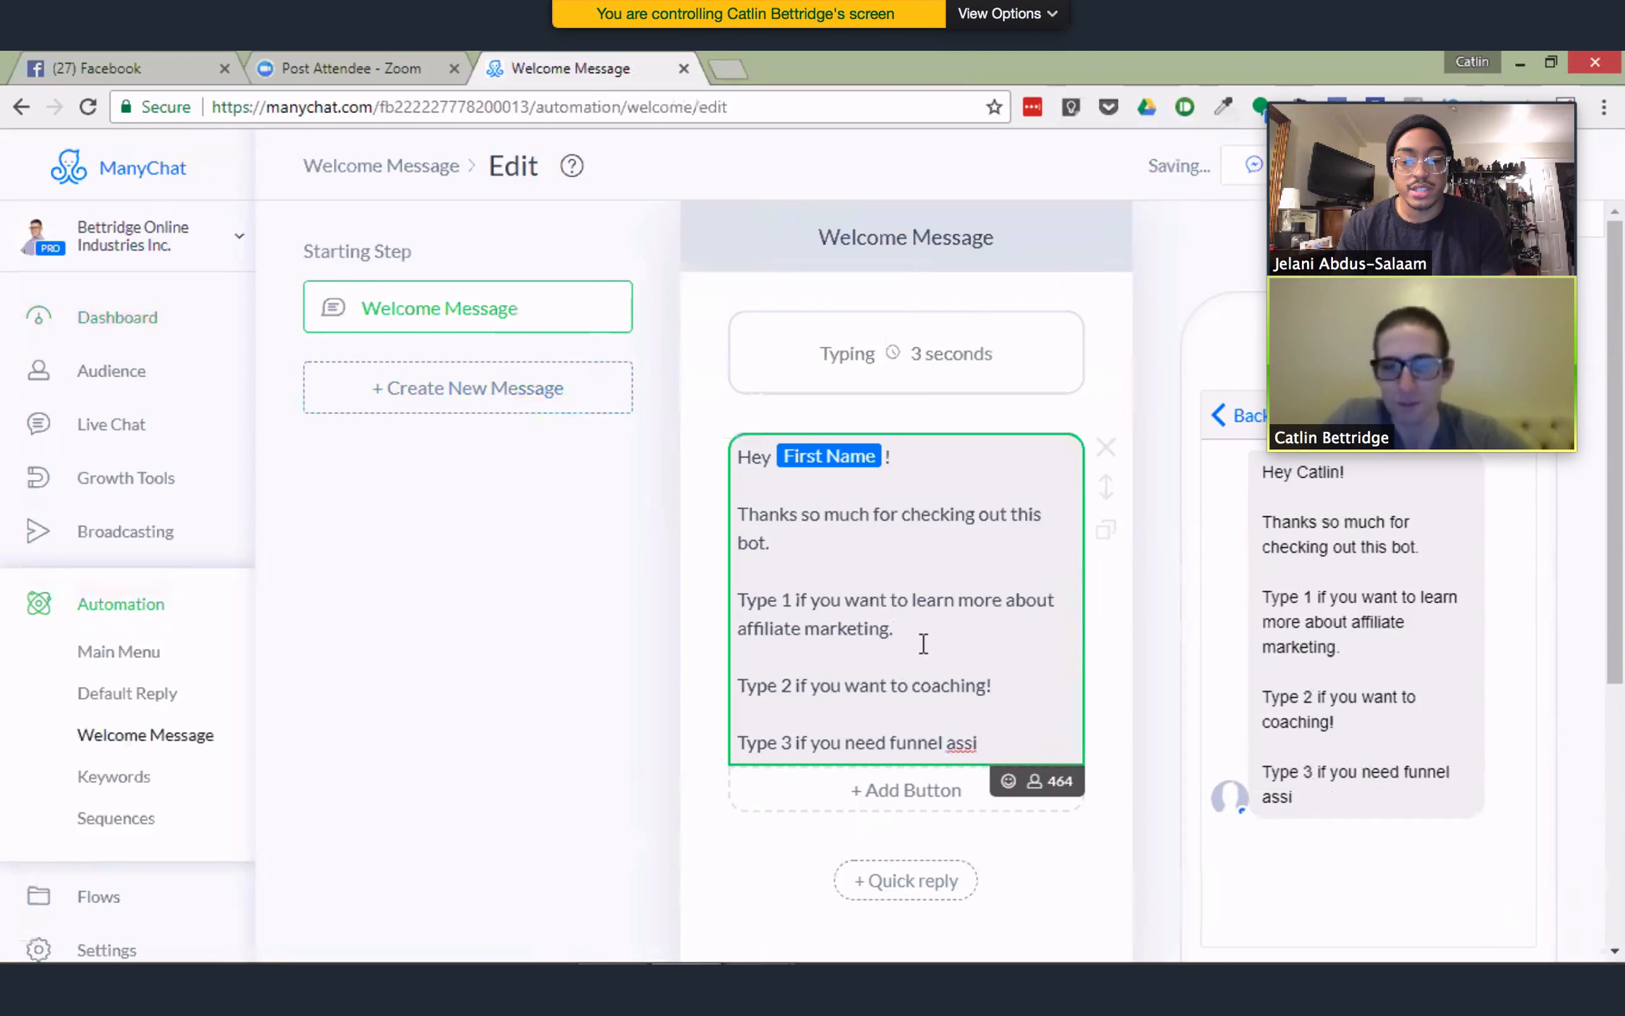
type("stance.")
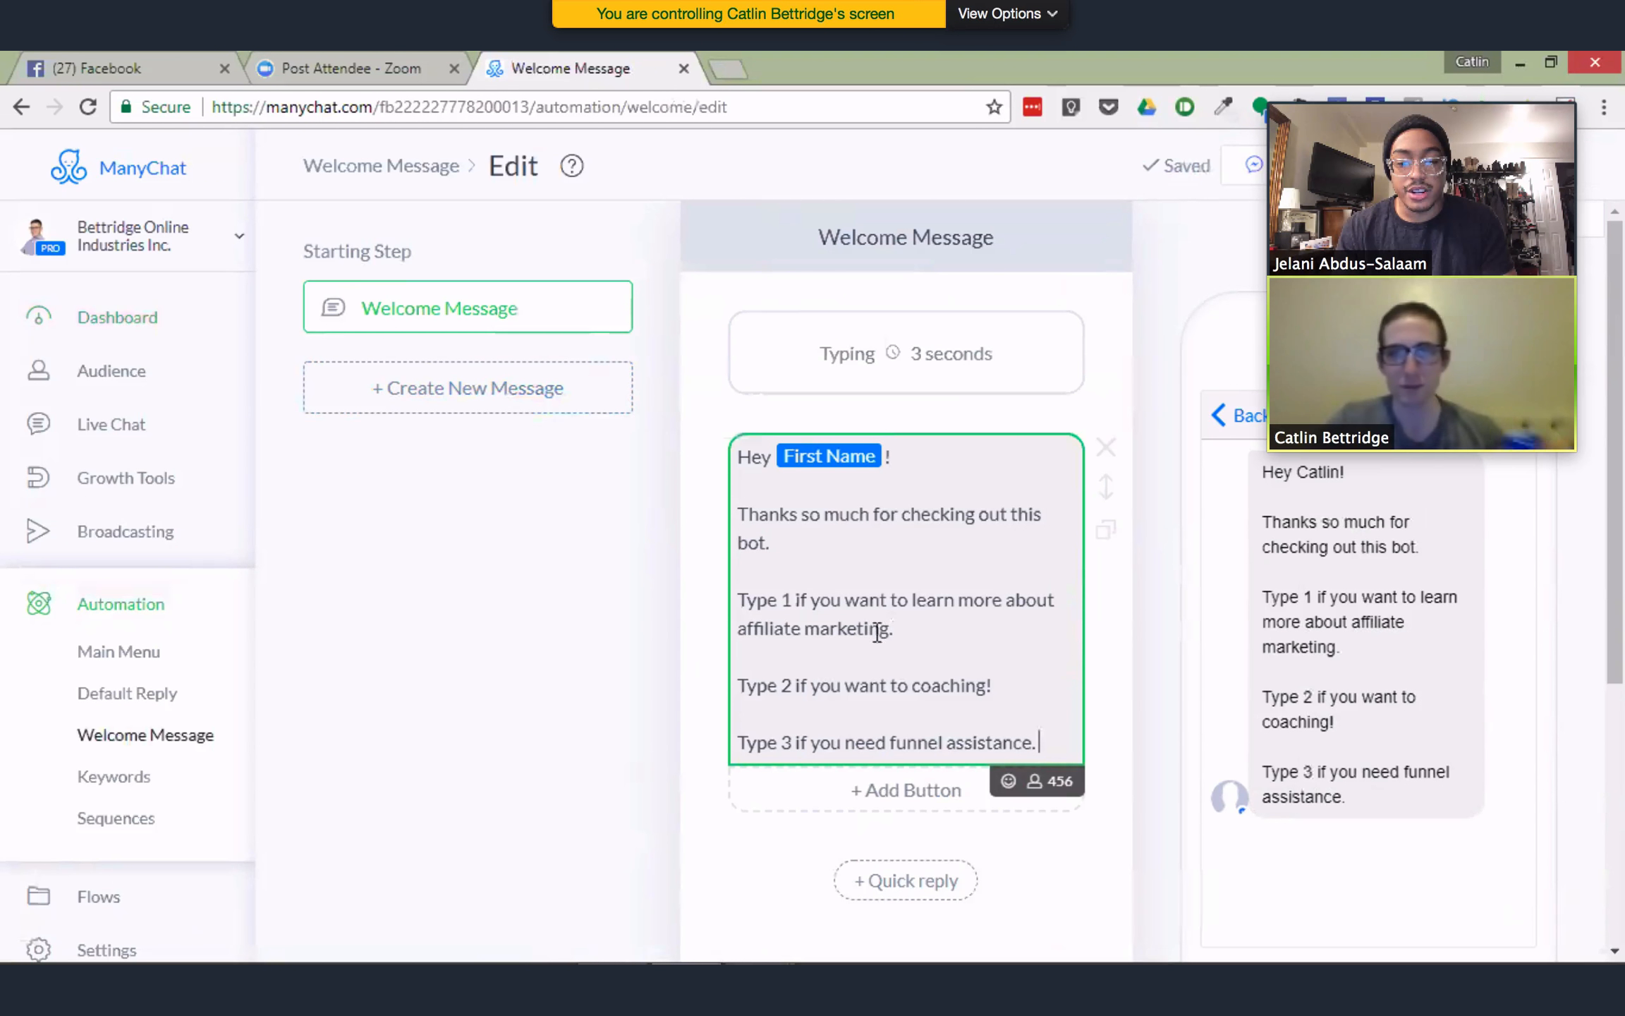
Add a fourth option, "Type 4 if you need to chat with", followed by the business owner's correctly spelled first name and "now!"
key("Return")
key("Return")
type("T")
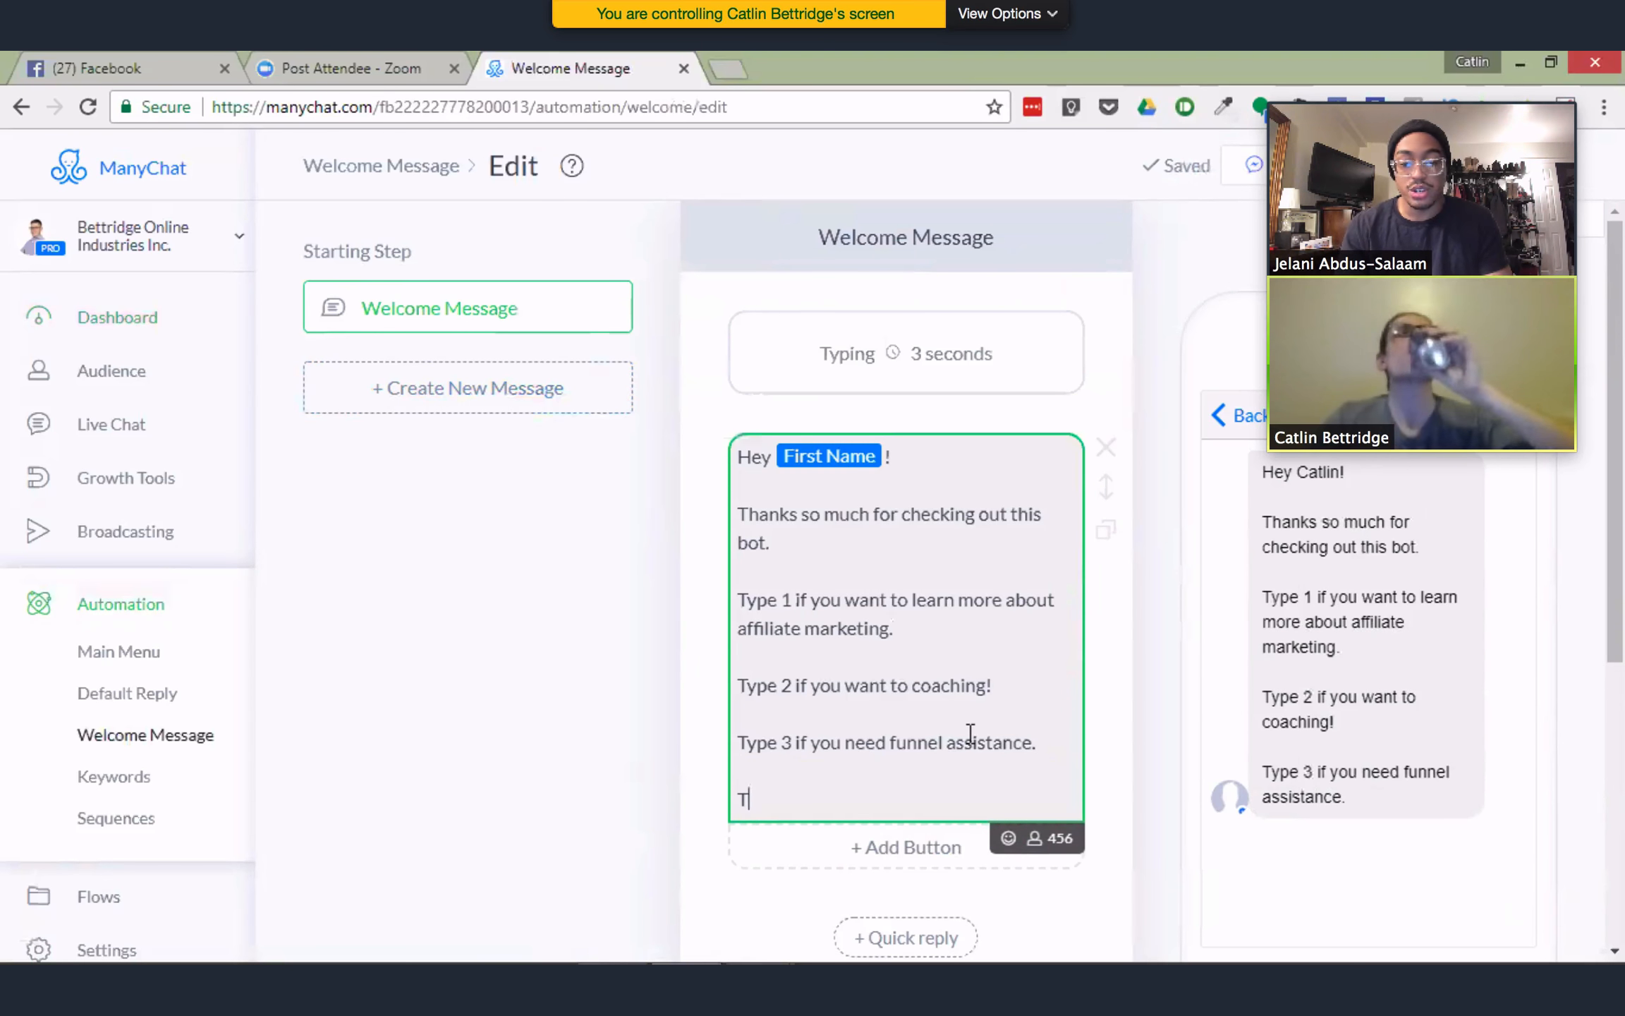
type("ype 4 if you need to chat")
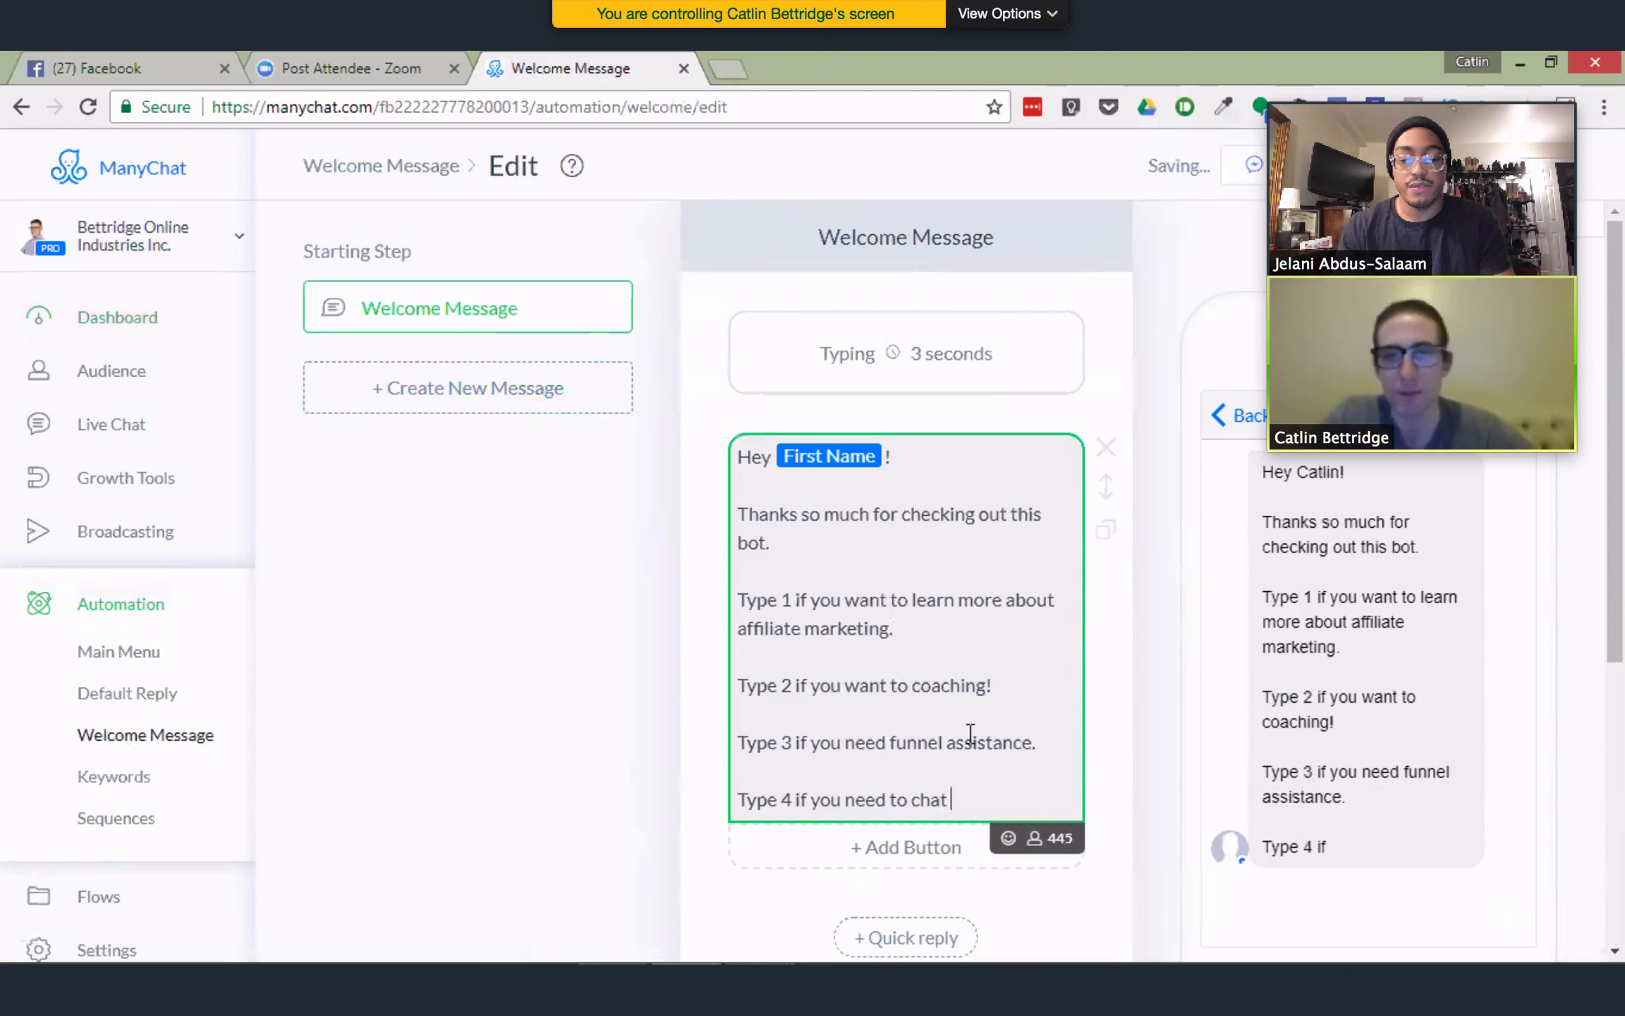
type(" wit")
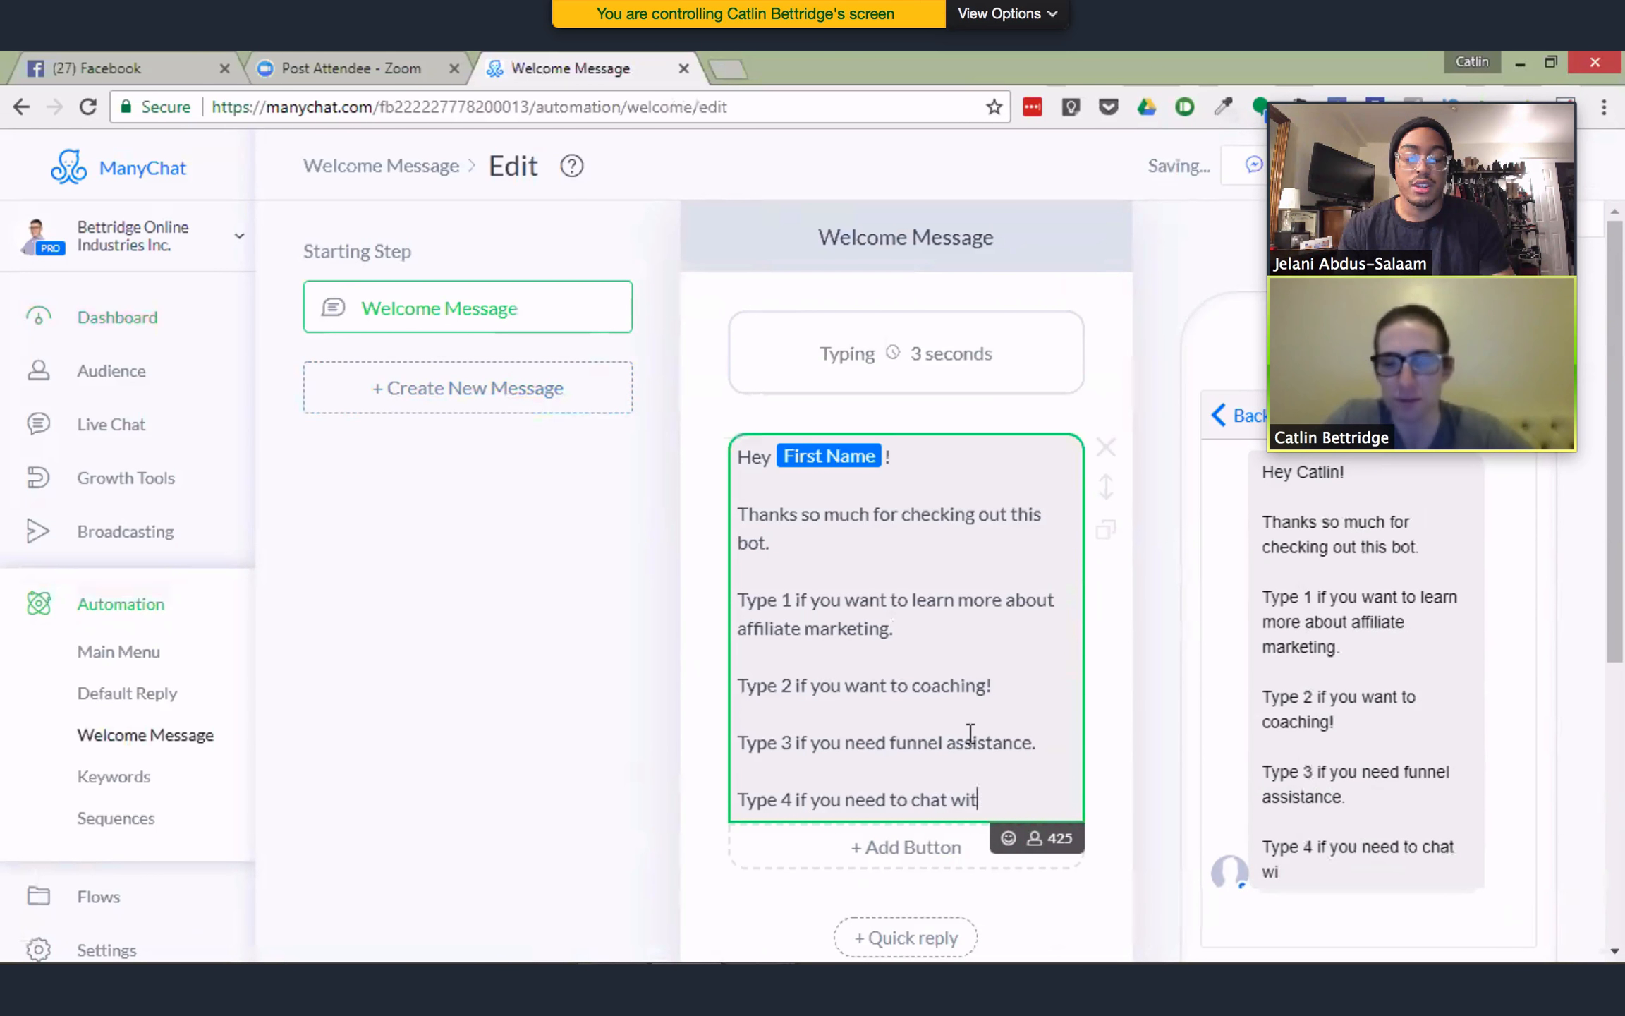
type("h Catil")
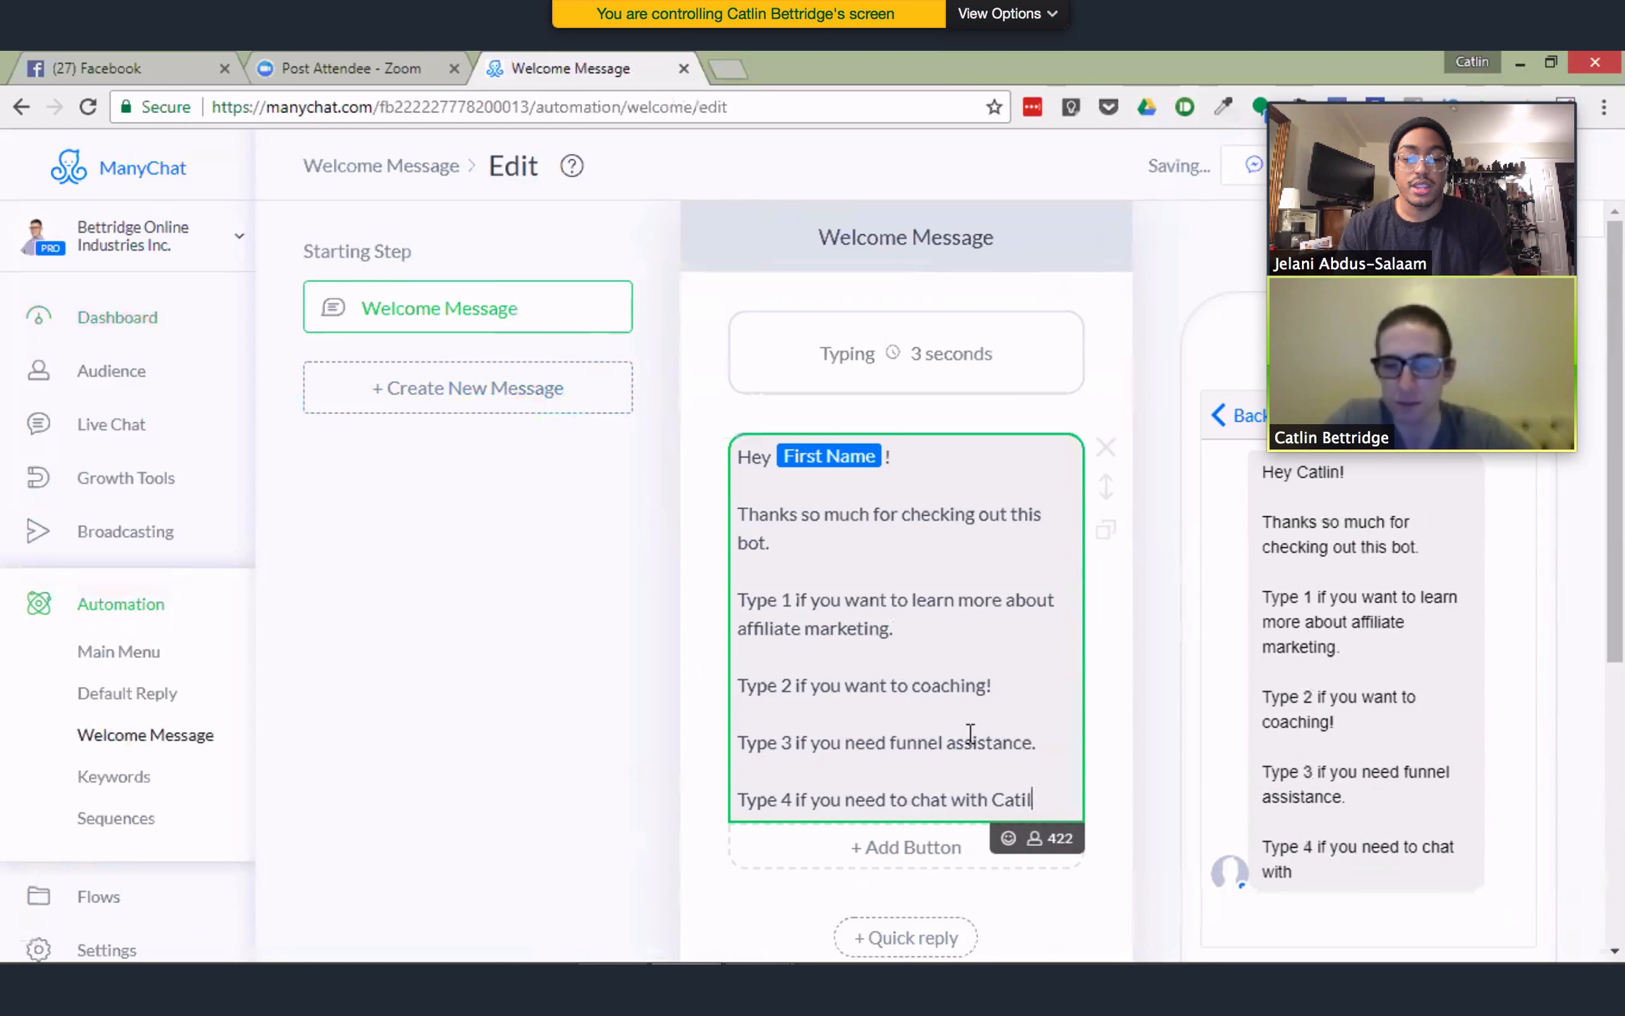
type("i")
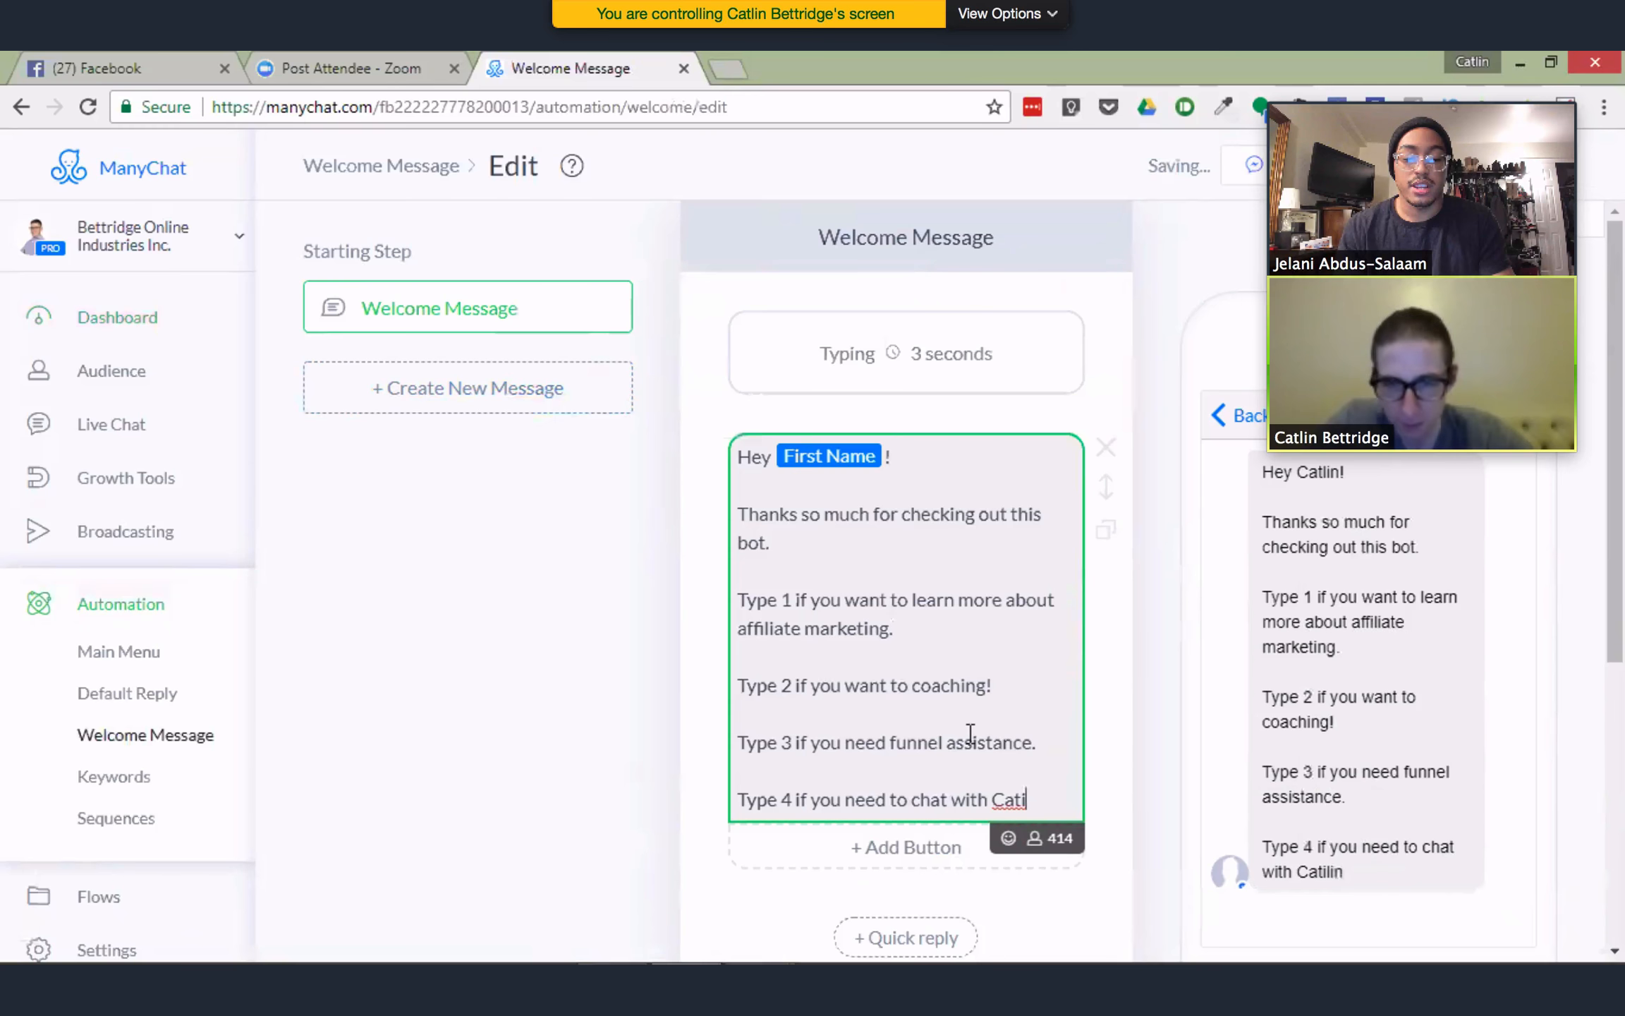
key("BackSpace")
type("lin")
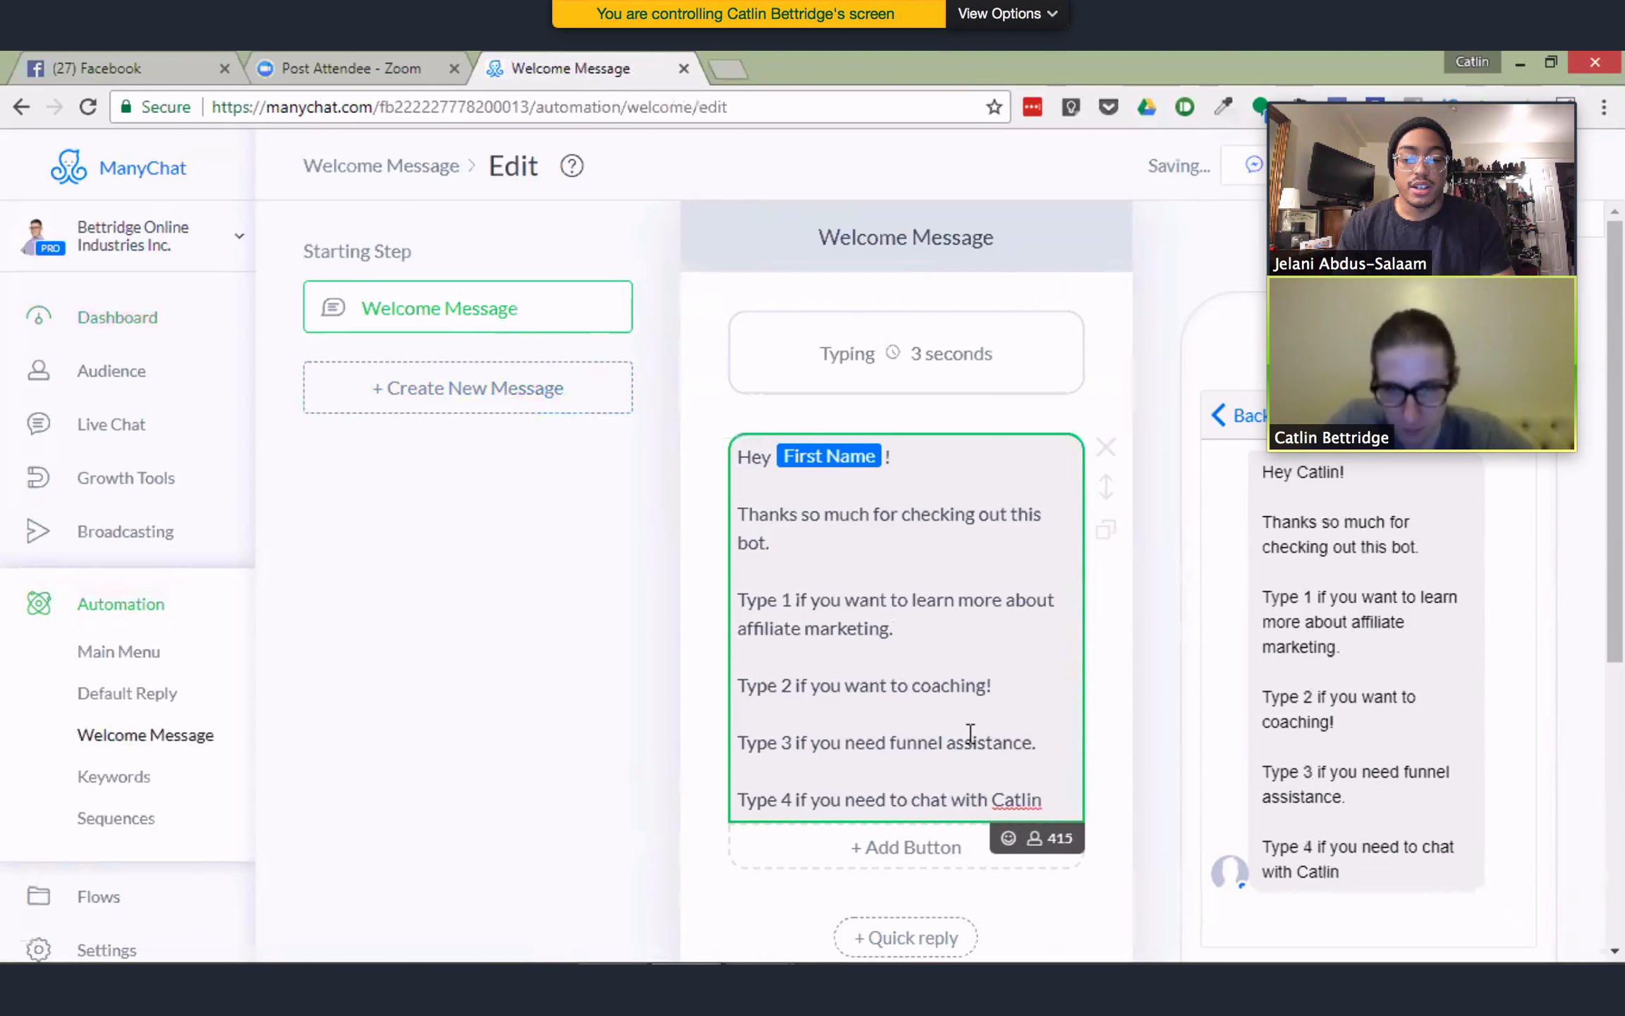
type("lin now!")
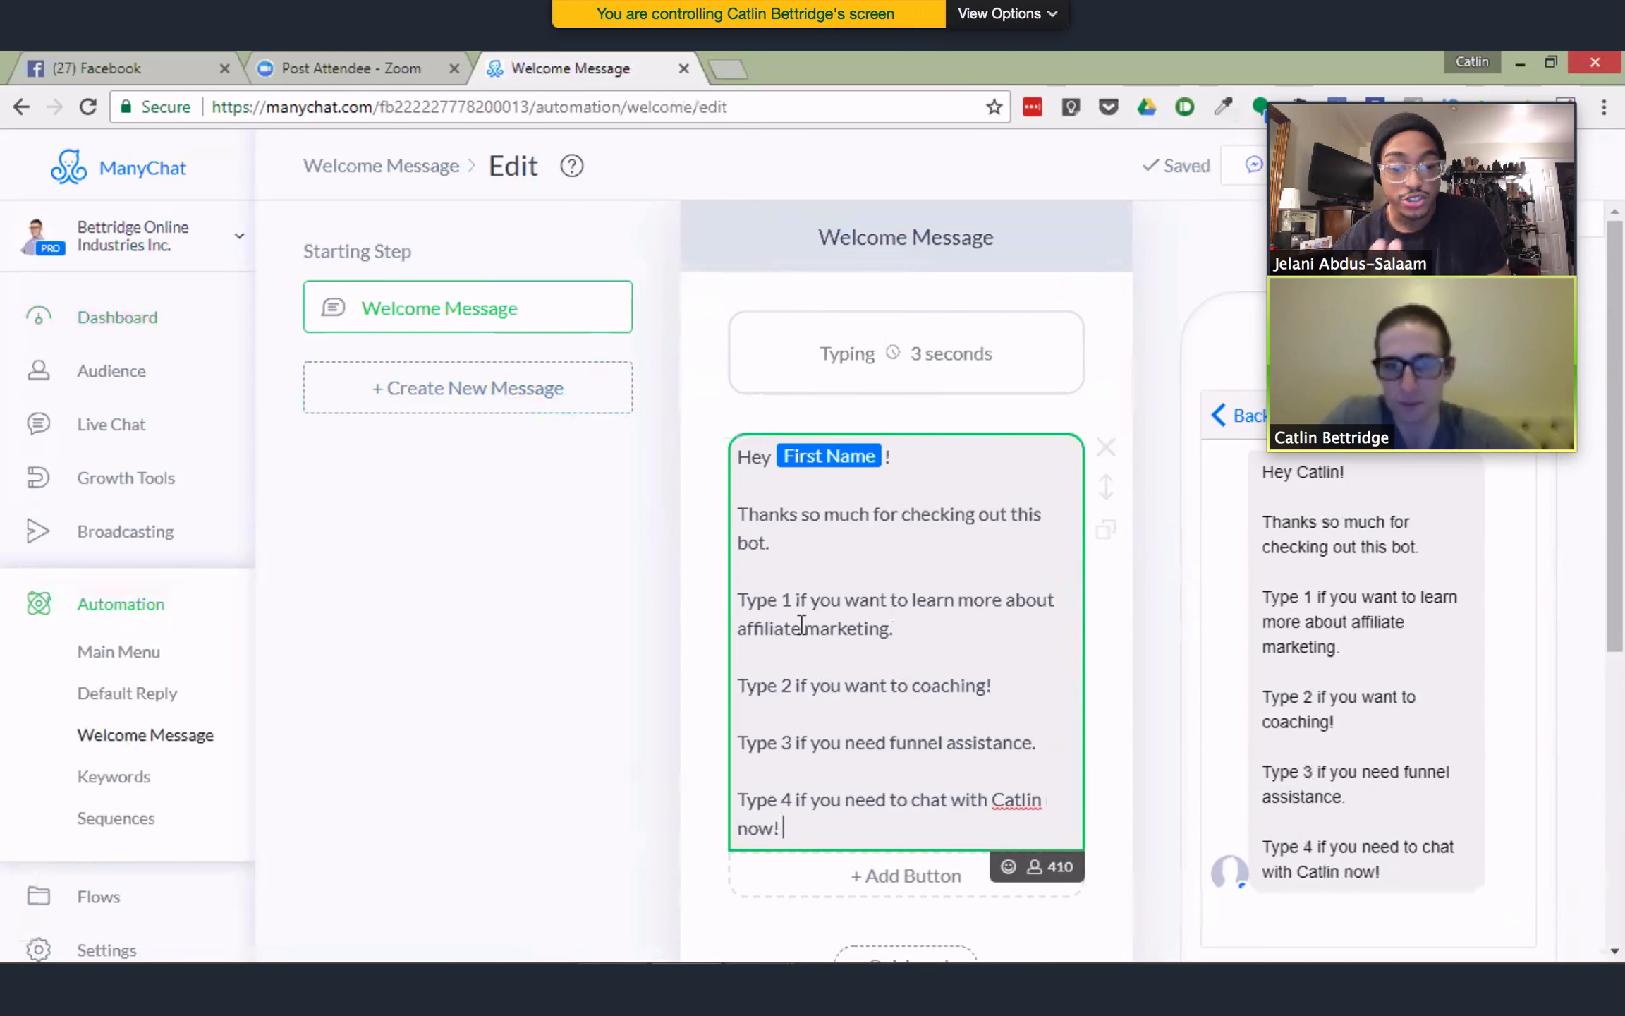
scroll(812, 617, "down", 2)
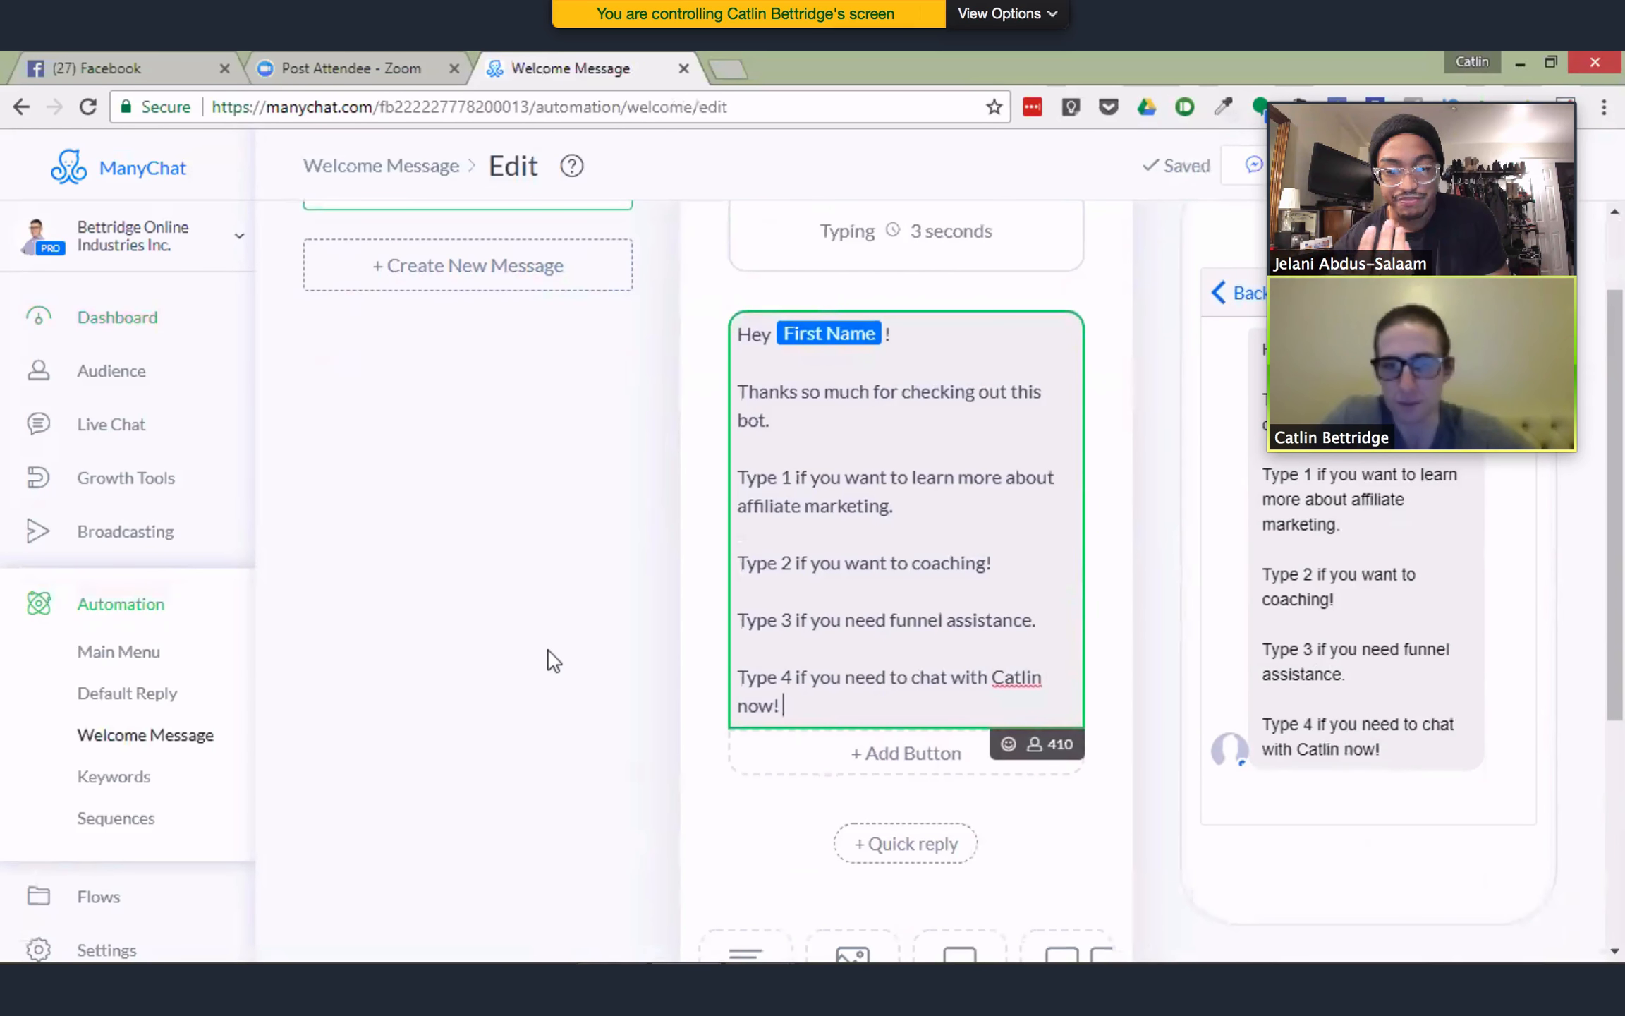
scroll(548, 657, "up", 2)
left_click_drag(1431, 103, 1476, 116)
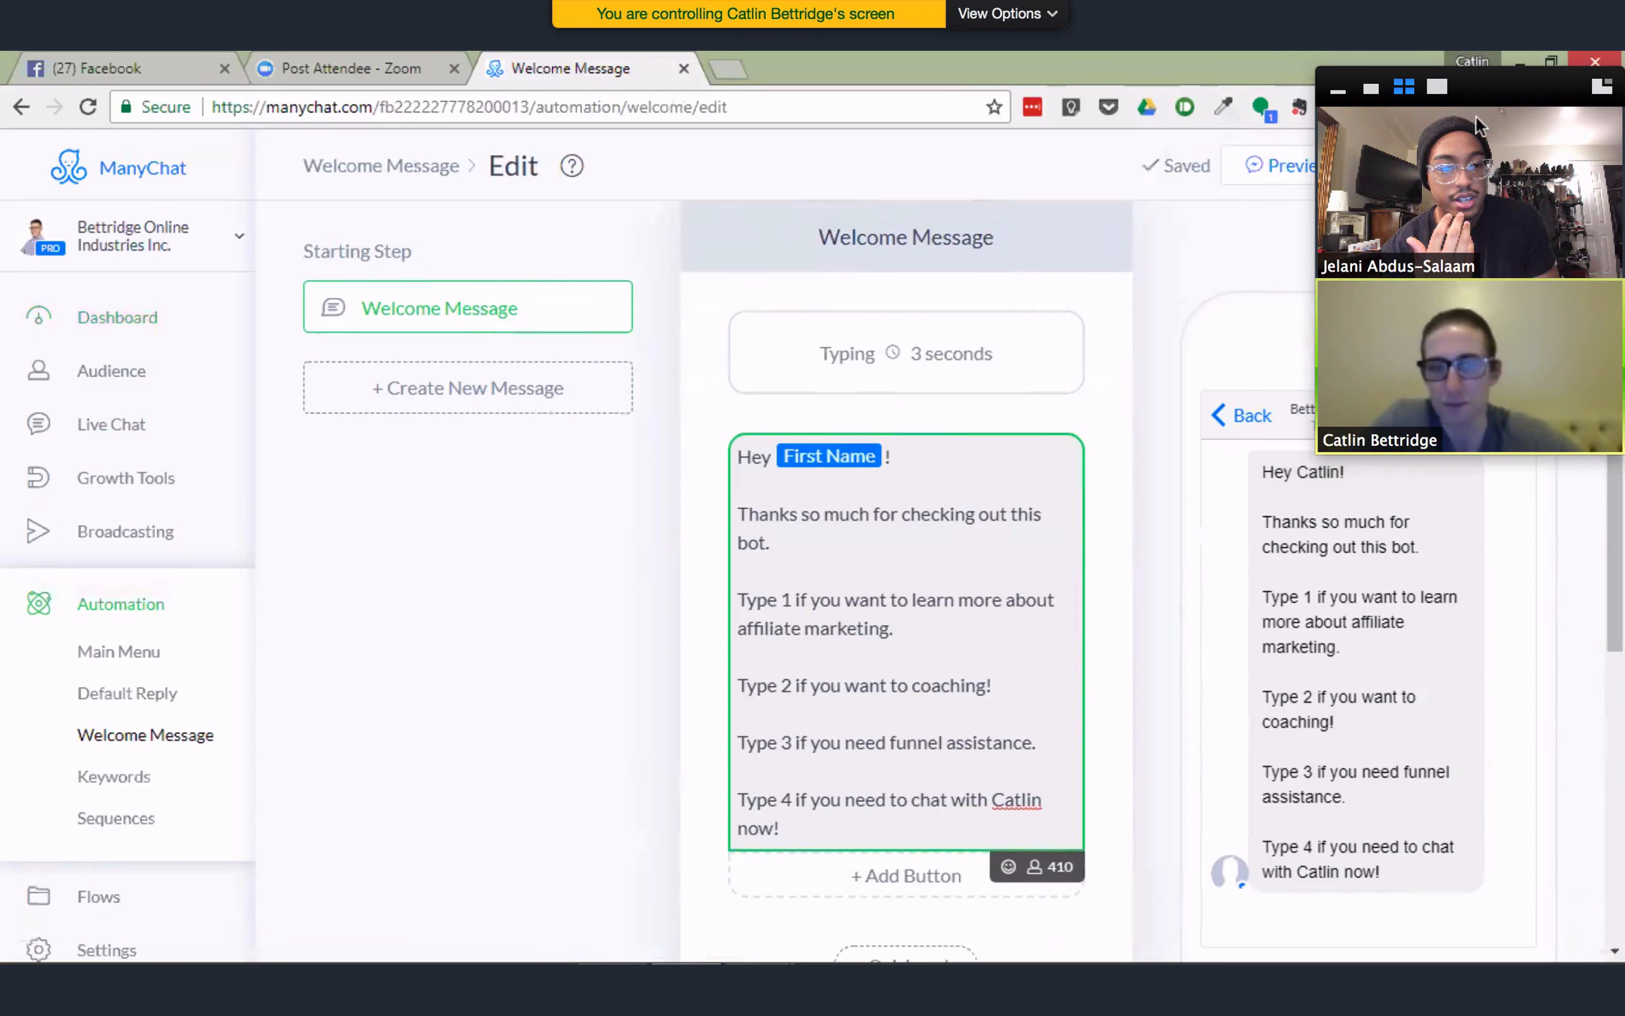
In the Keywords automation, create a new rule that triggers when the message is "1"
left_click(121, 783)
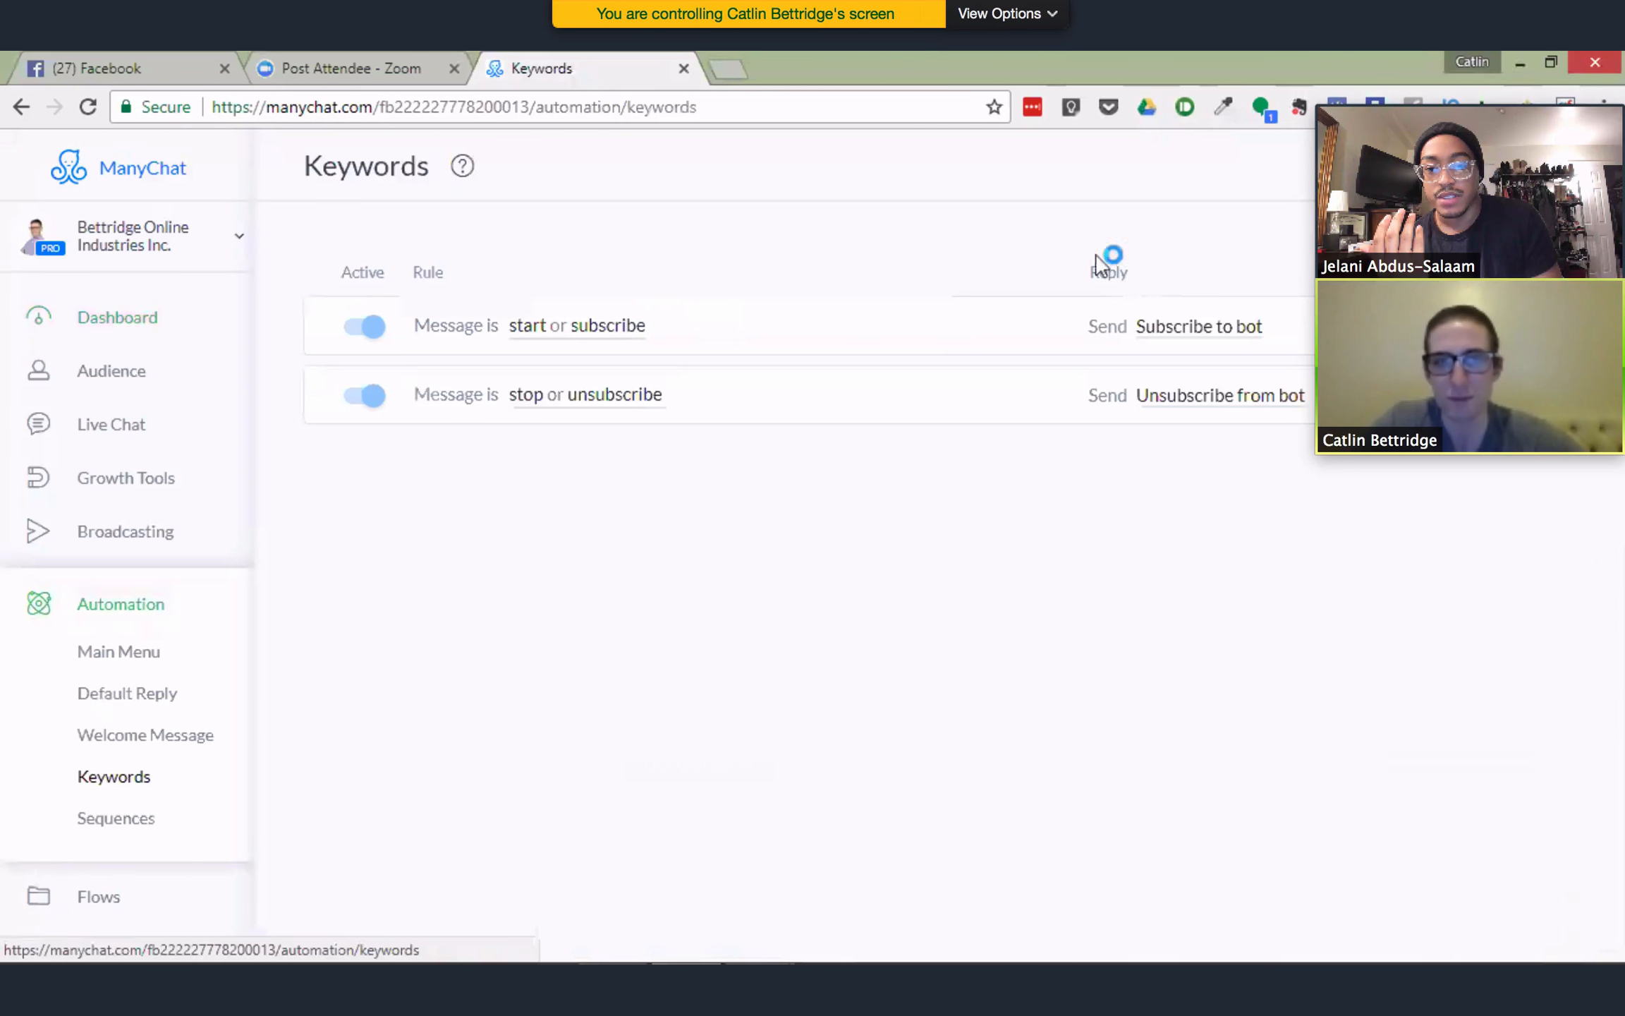
left_click_drag(1460, 109, 153, 111)
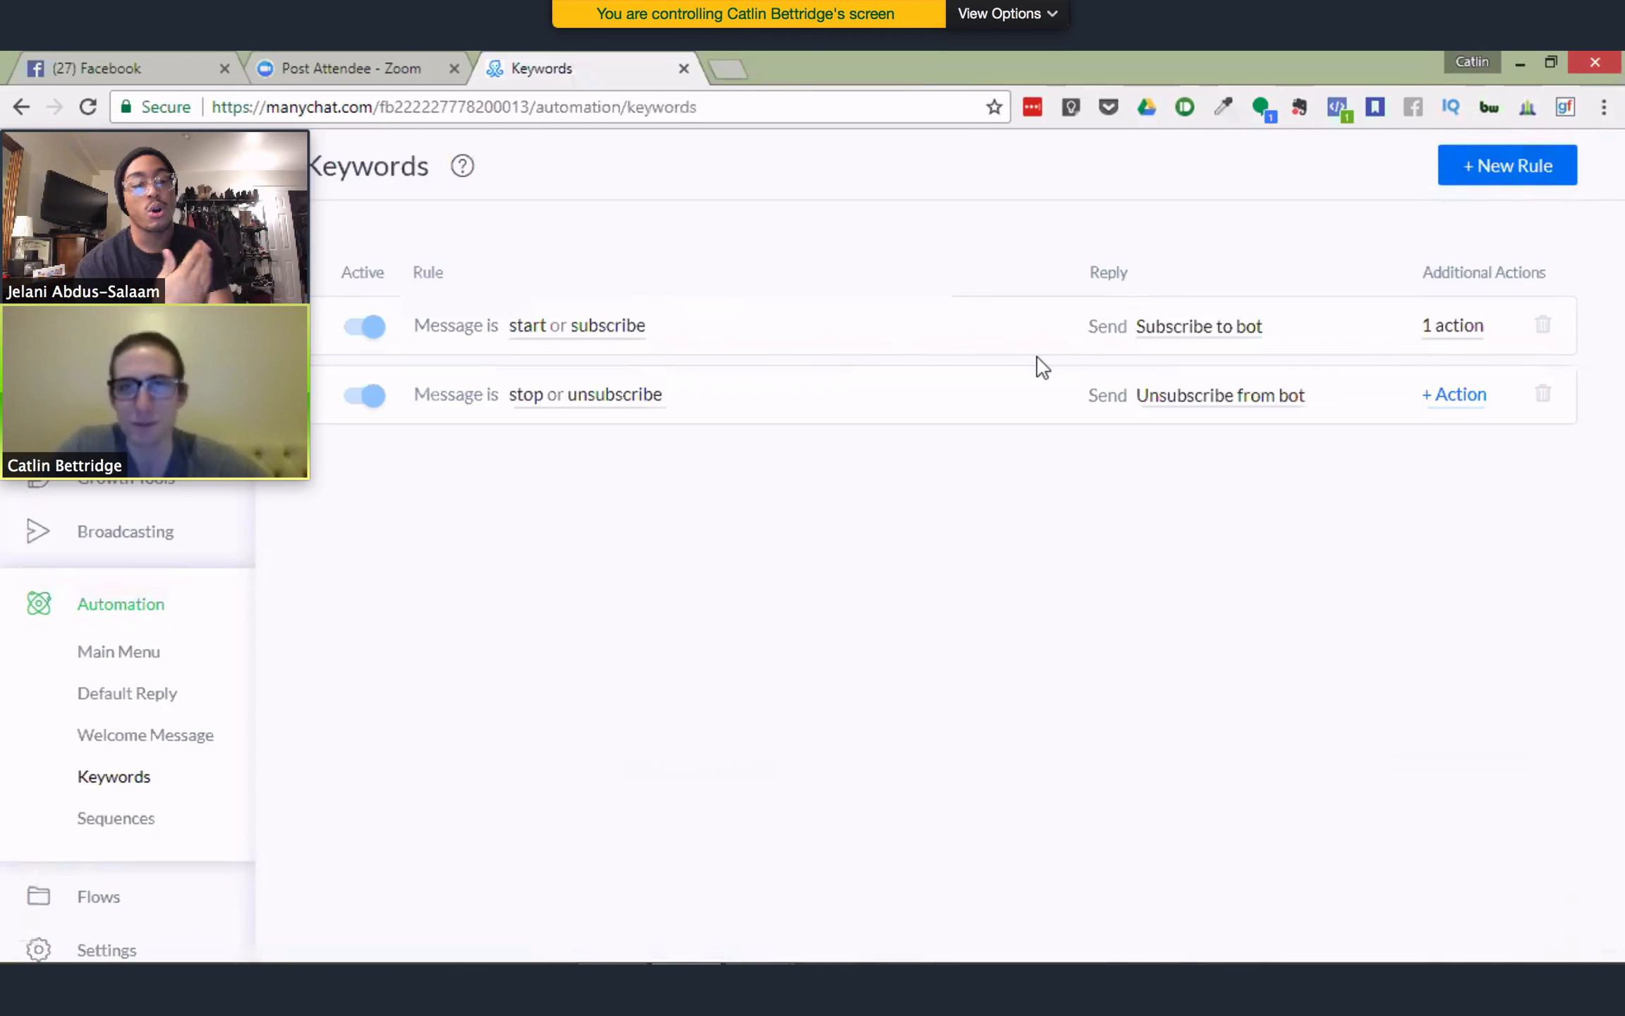
left_click(1511, 169)
left_click(544, 473)
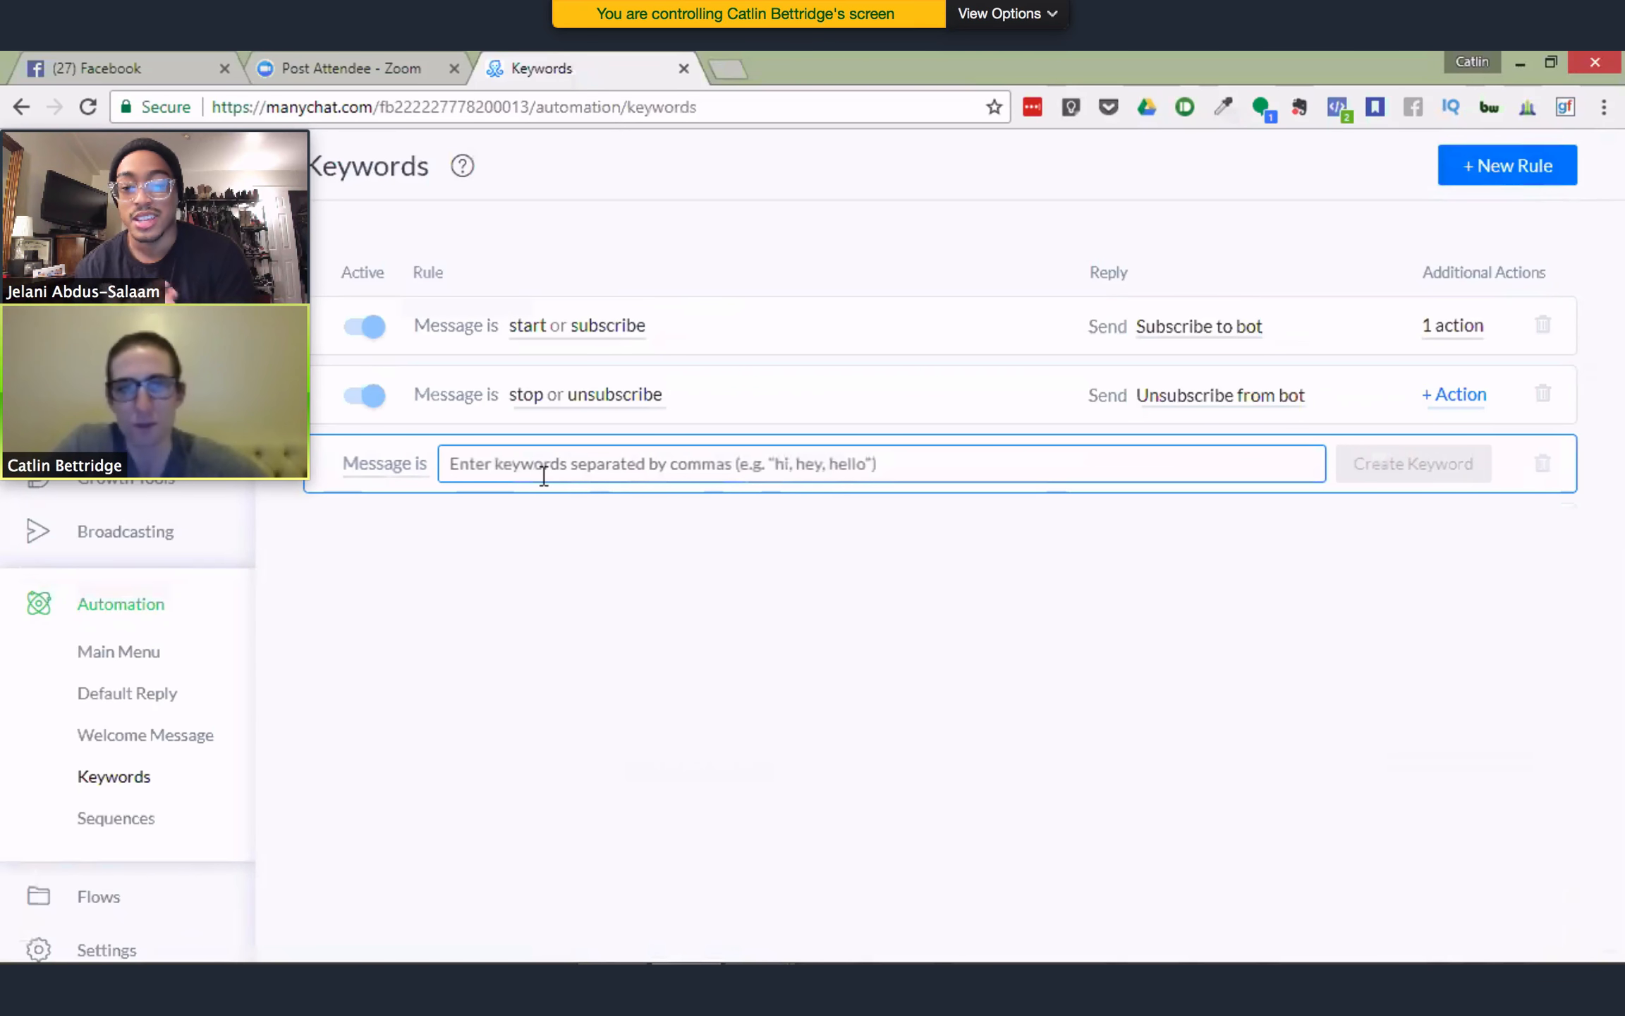
type("1")
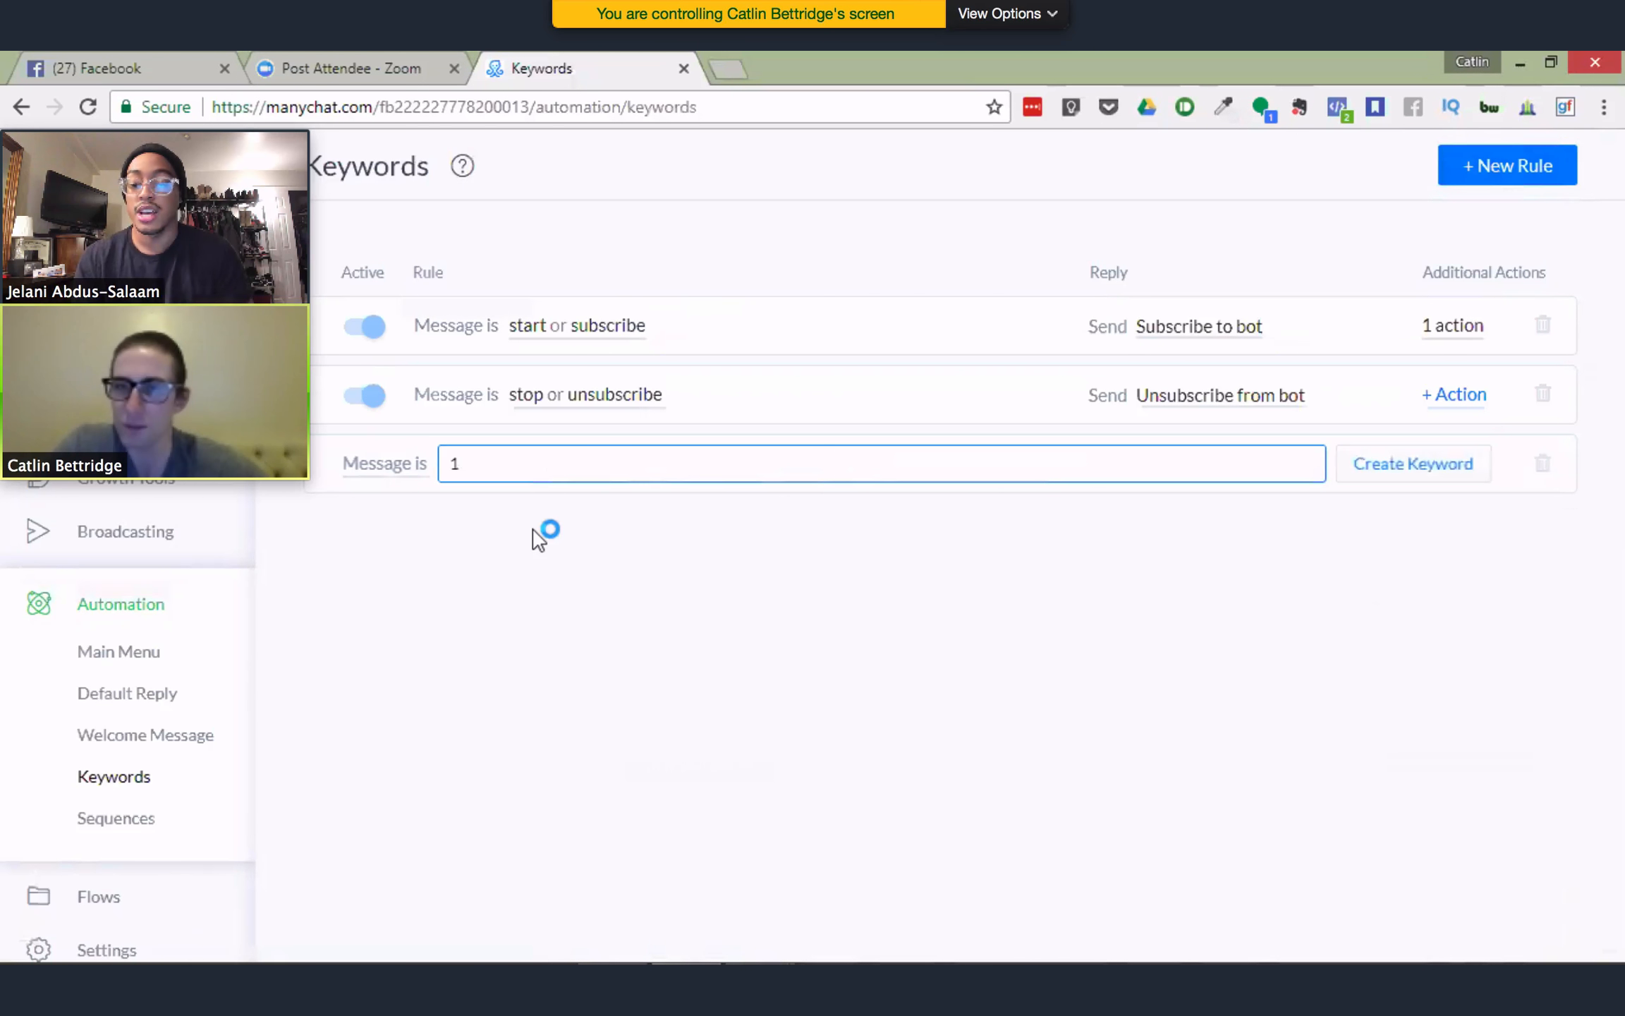
left_click(533, 537)
left_click(1411, 466)
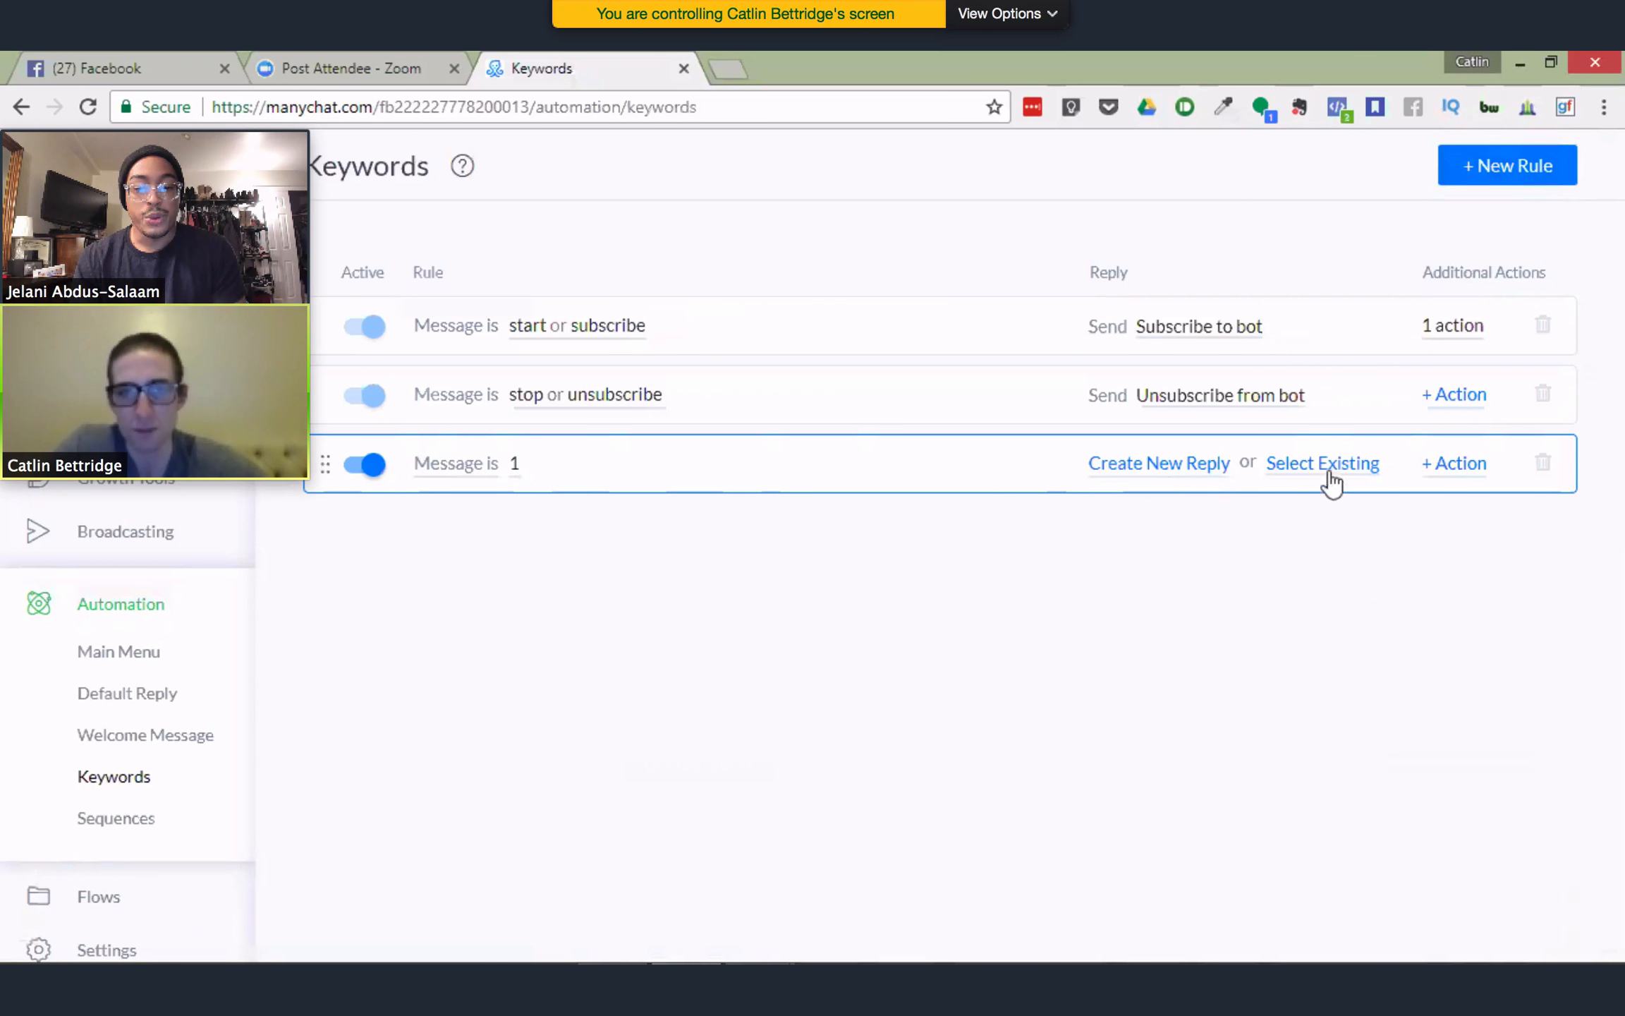
Give the keyword rule for "1" an Add Tag action with the new tag "typed_1"
left_click(1459, 467)
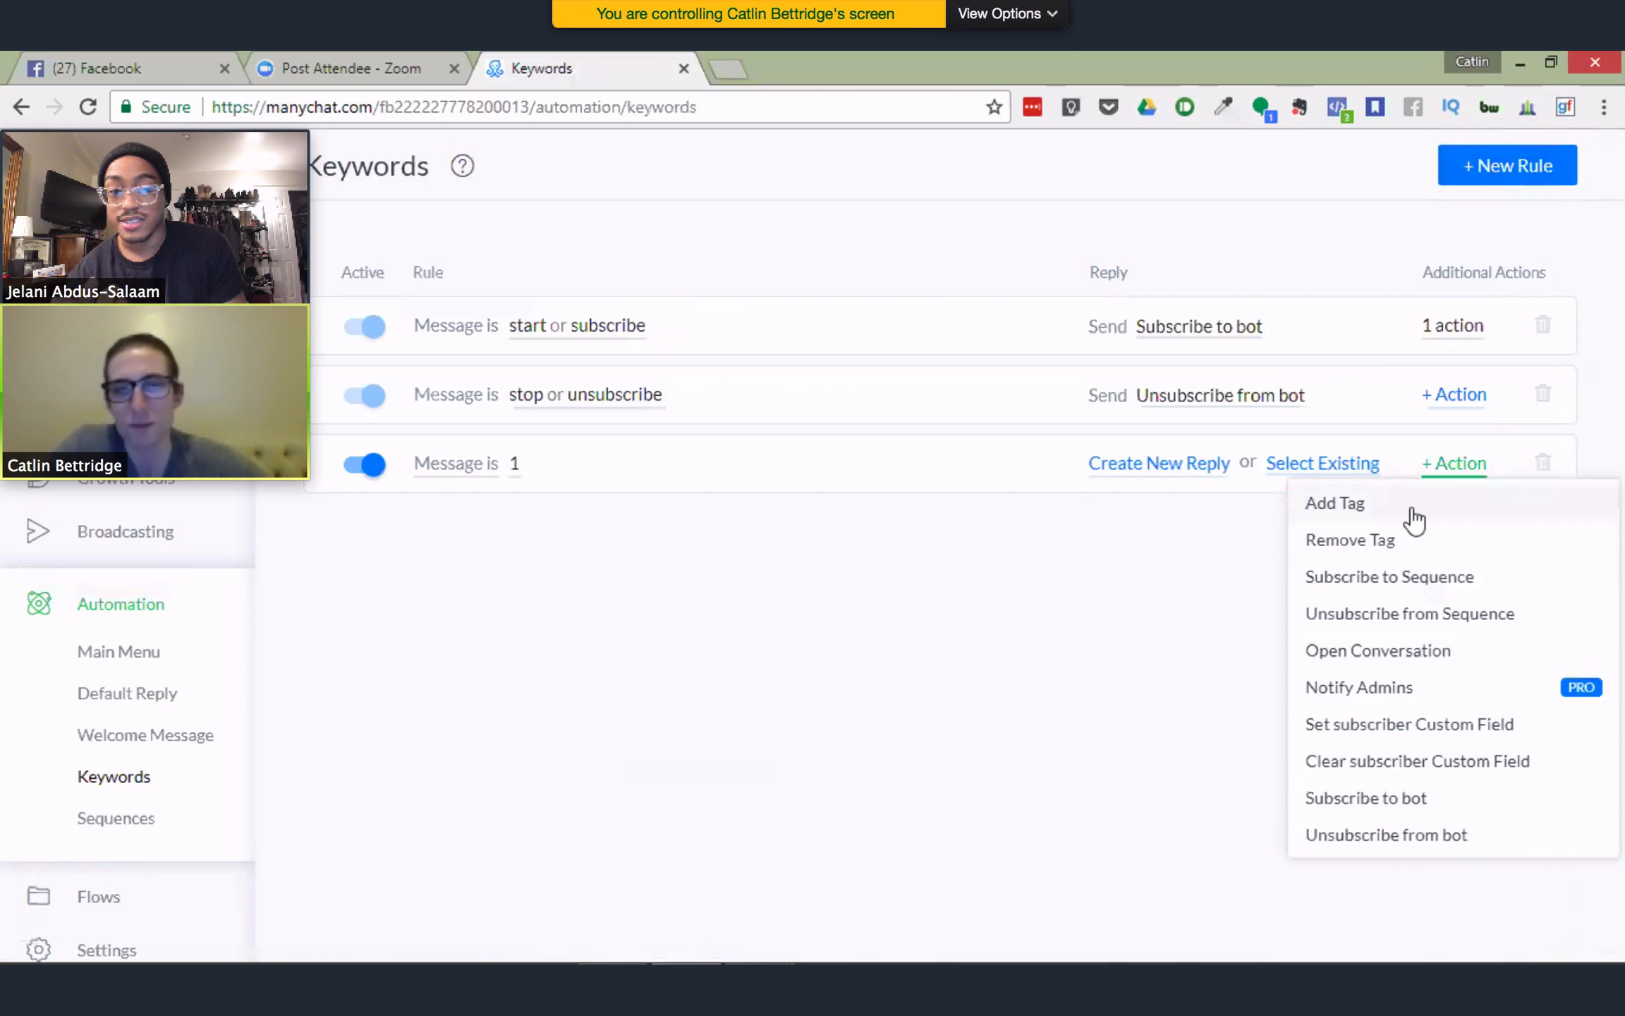
left_click(1414, 519)
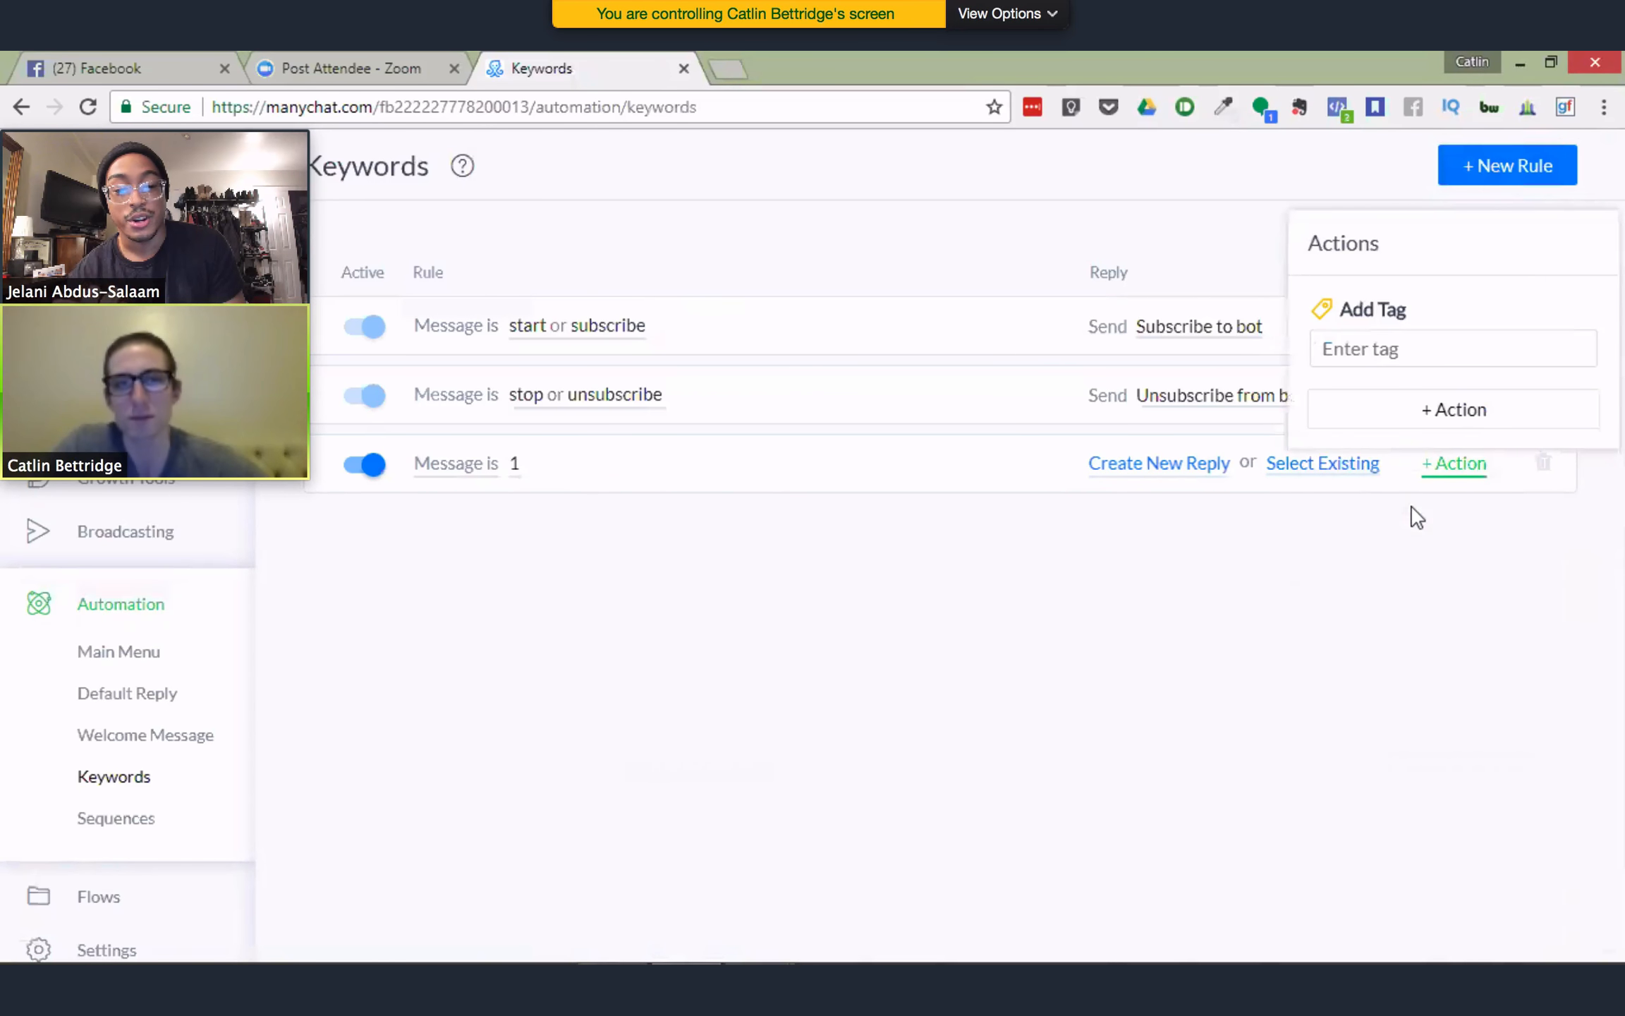
left_click(1386, 351)
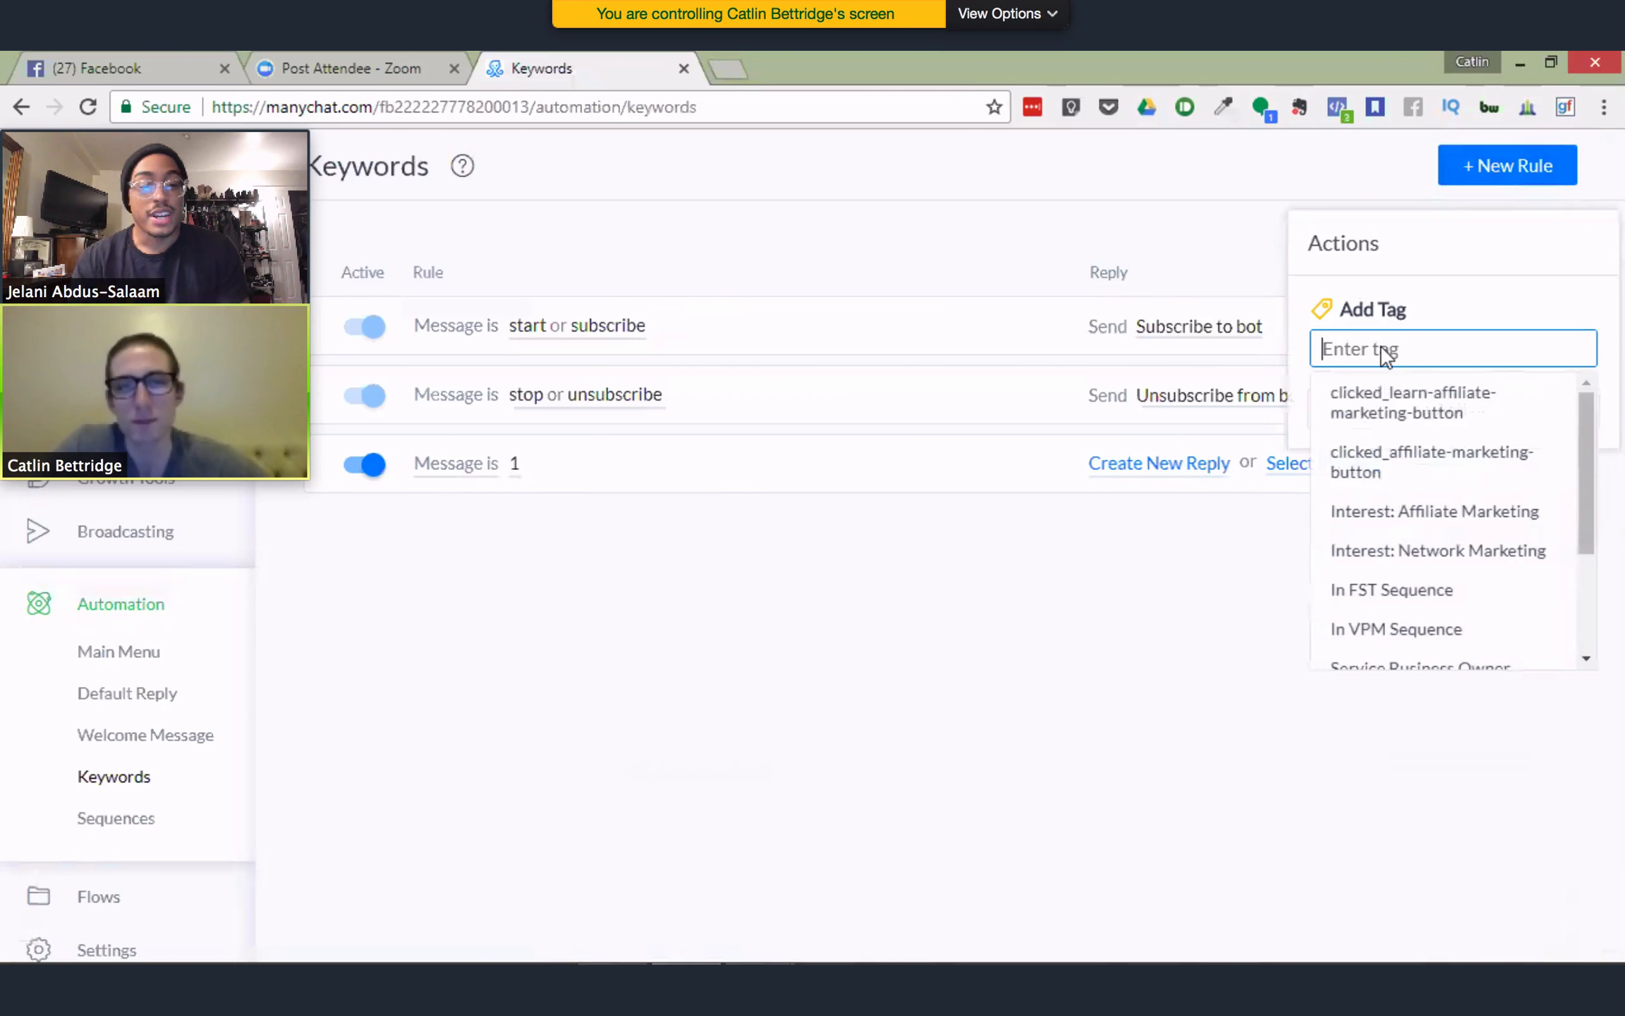
type("typed")
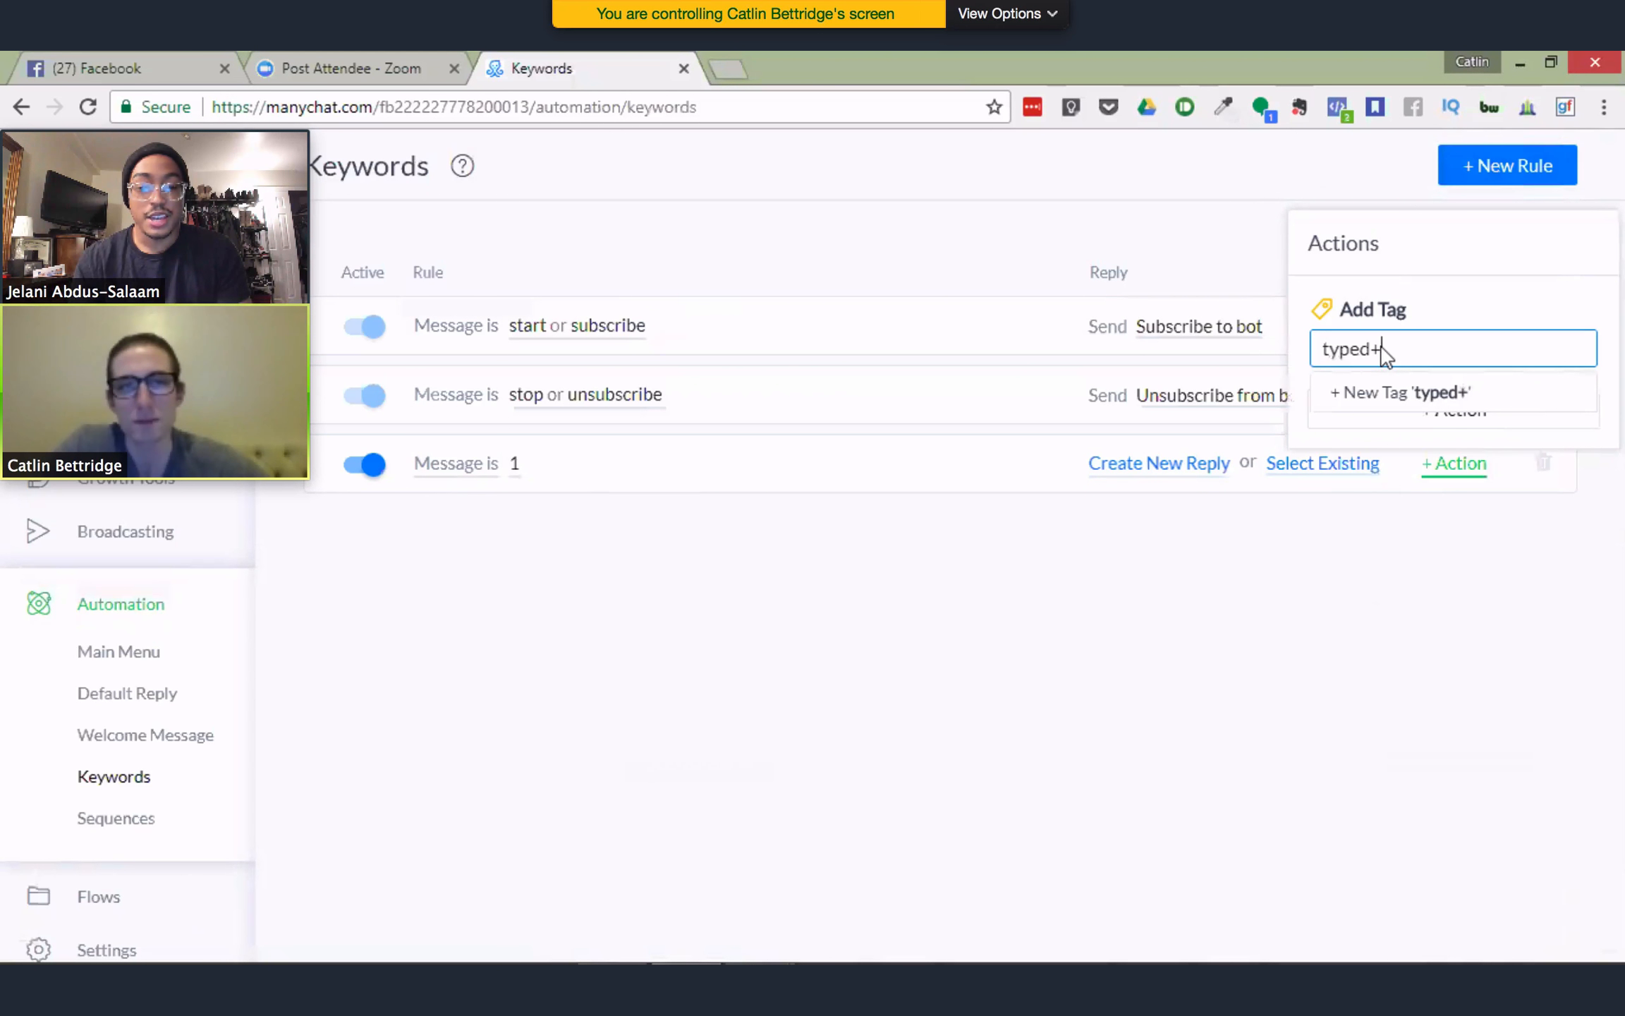
type("_1")
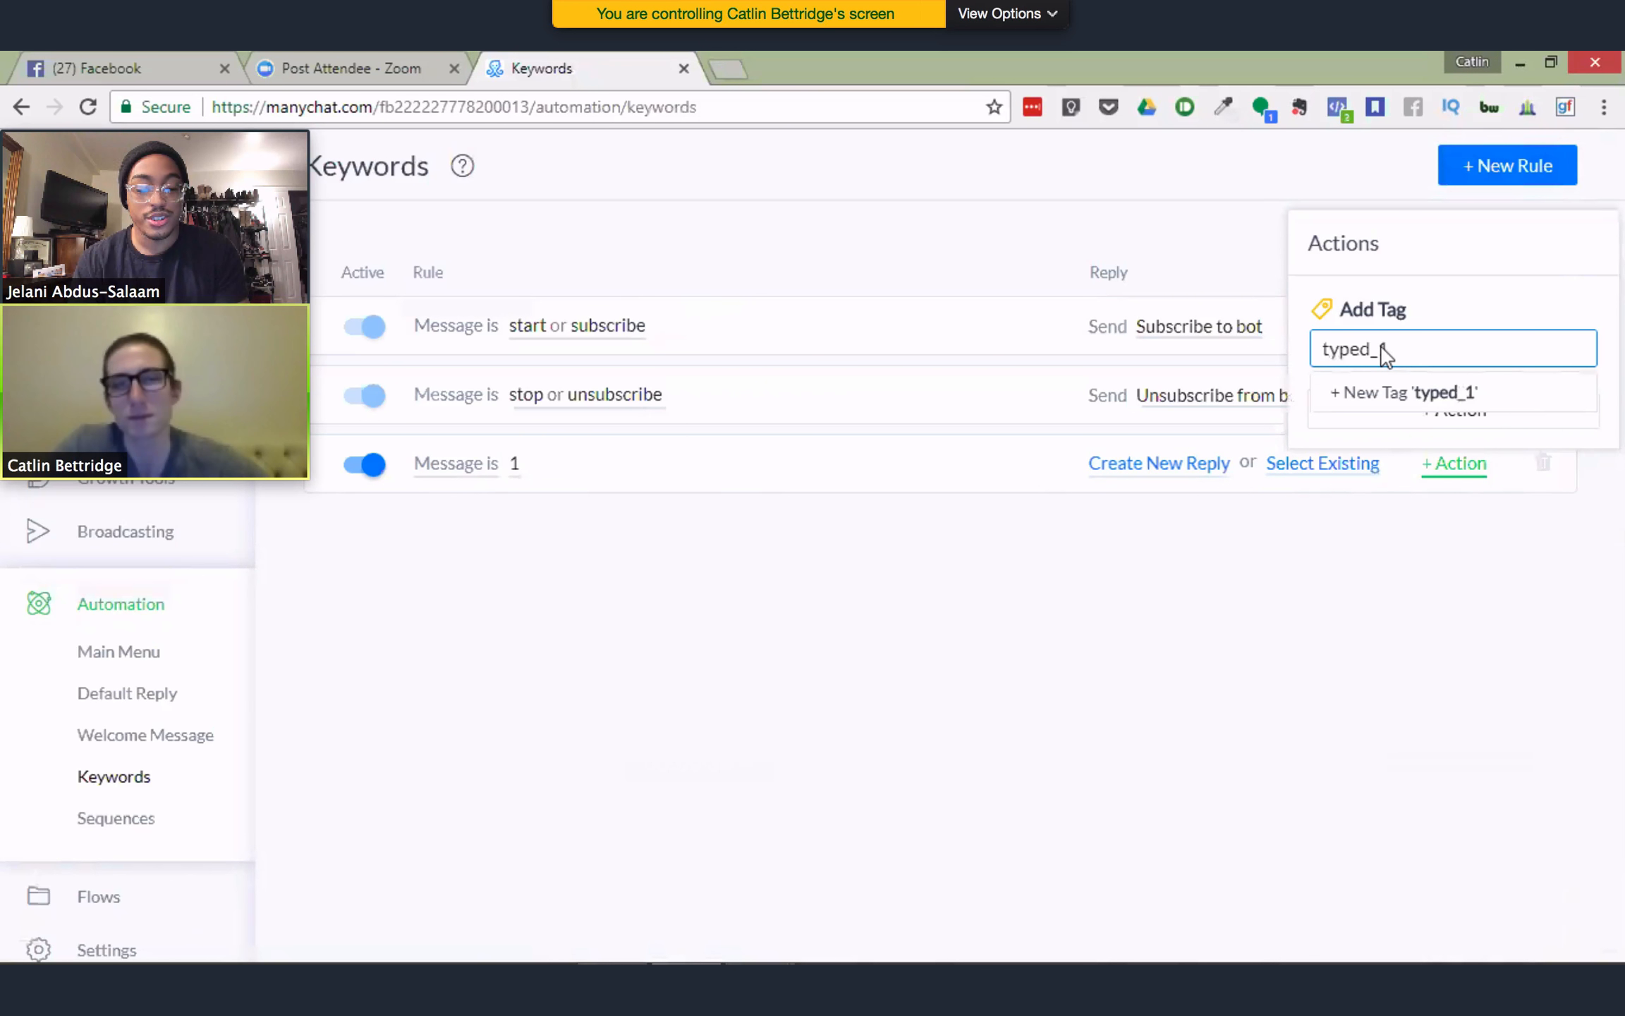
left_click(1411, 399)
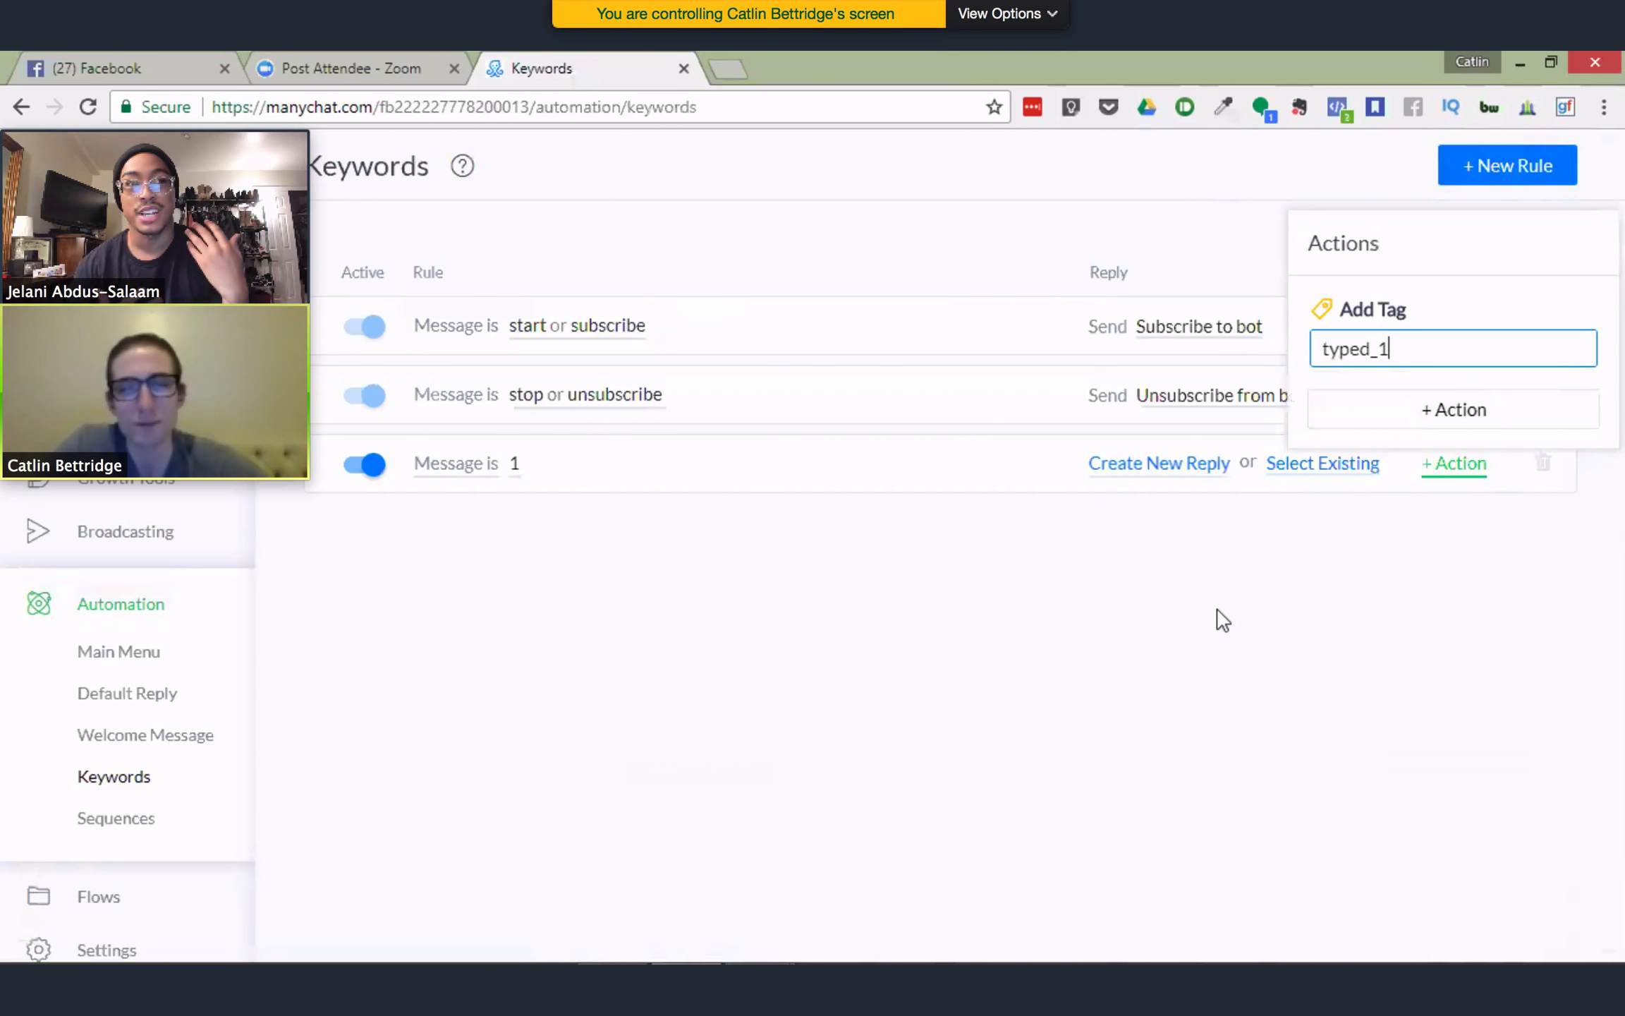
left_click(1298, 553)
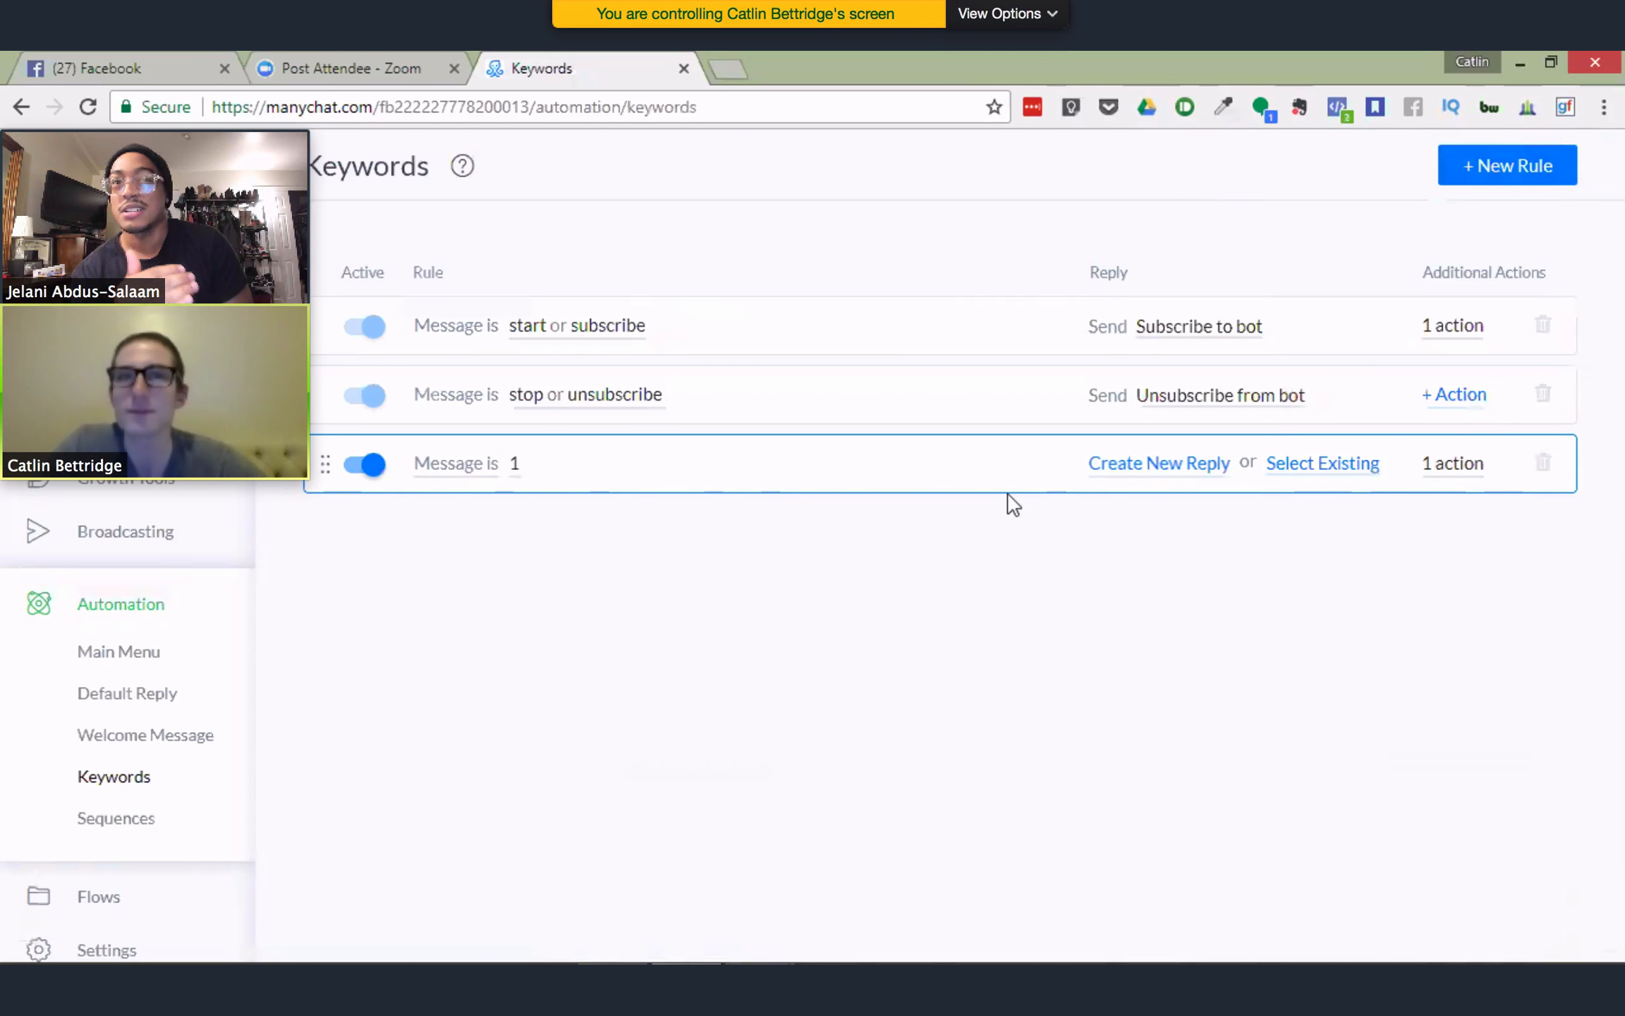
Create a new reply for the keyword rule "1"
left_click(1150, 468)
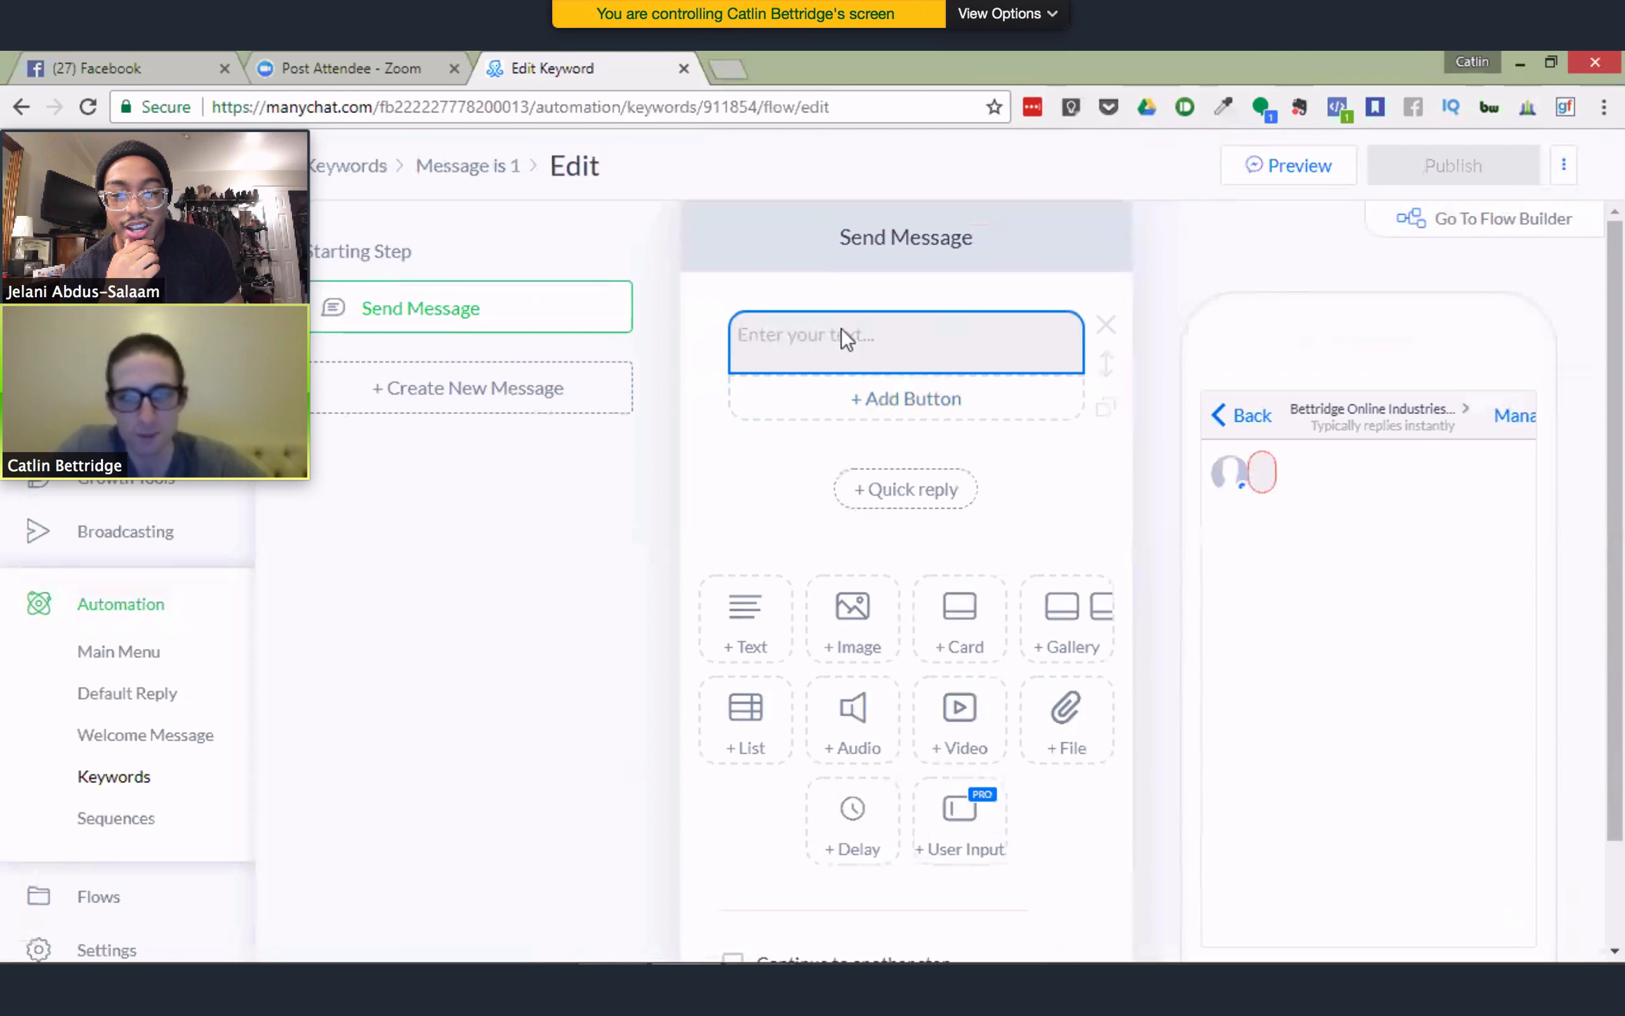
left_click(841, 328)
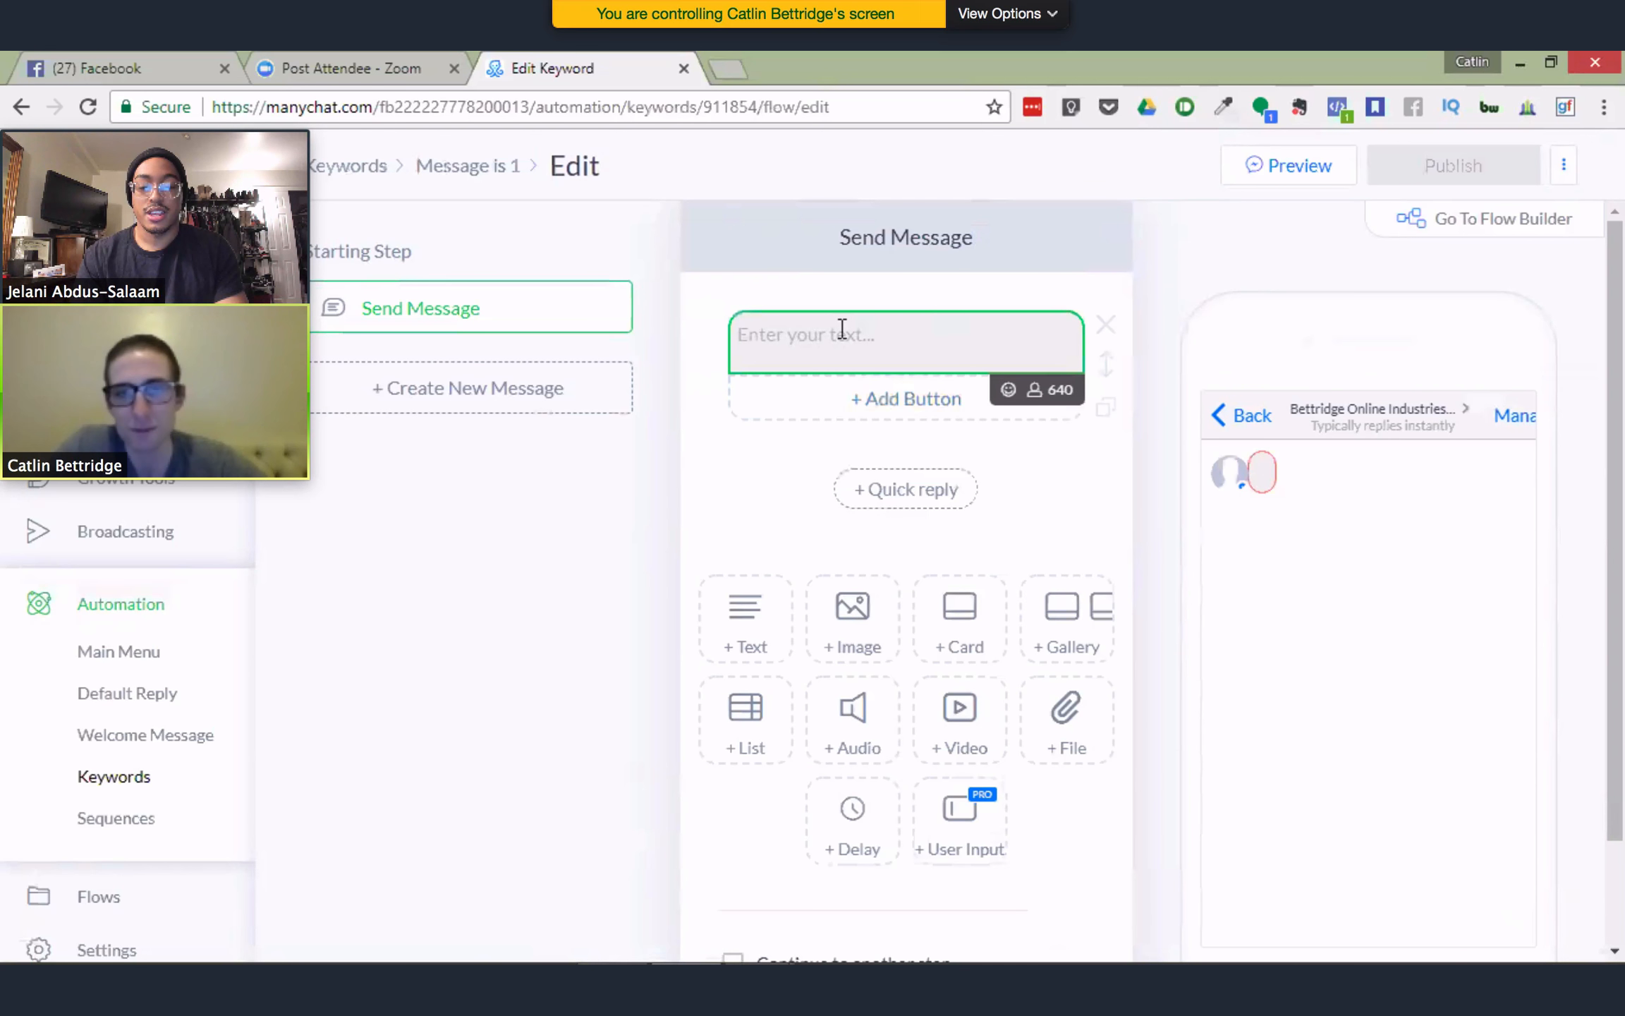
type("Cool")
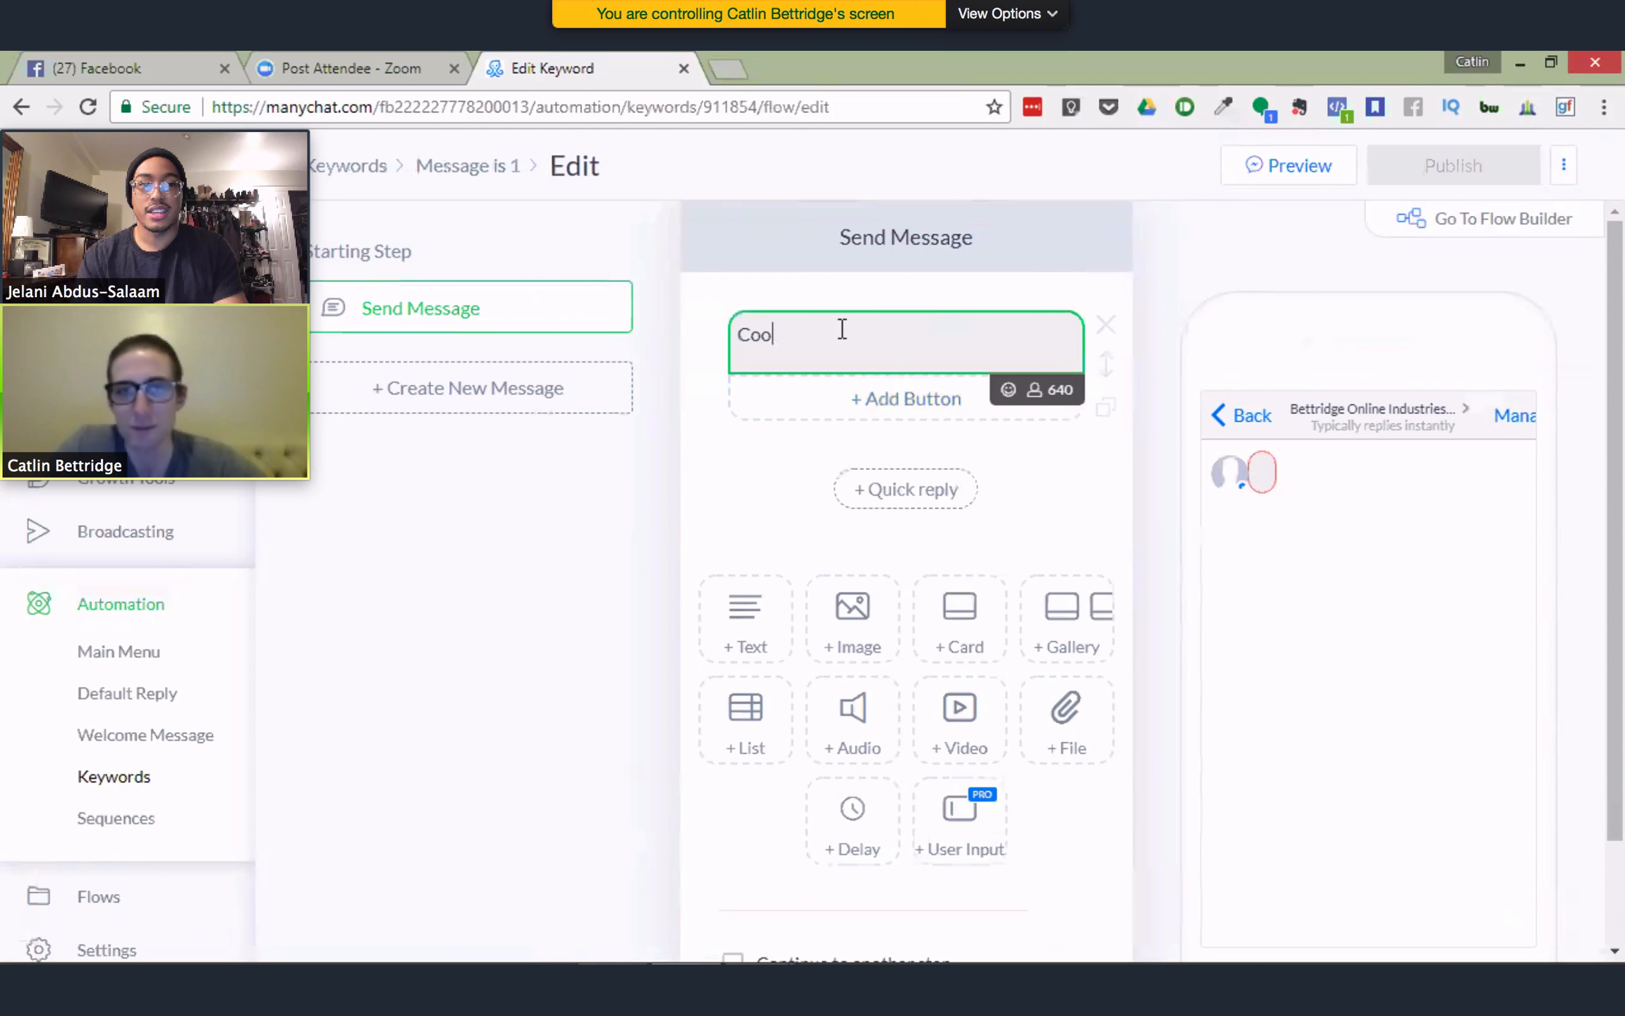
key("BackSpace")
key("BackSpace")
key("BackSpace")
key("BackSpace")
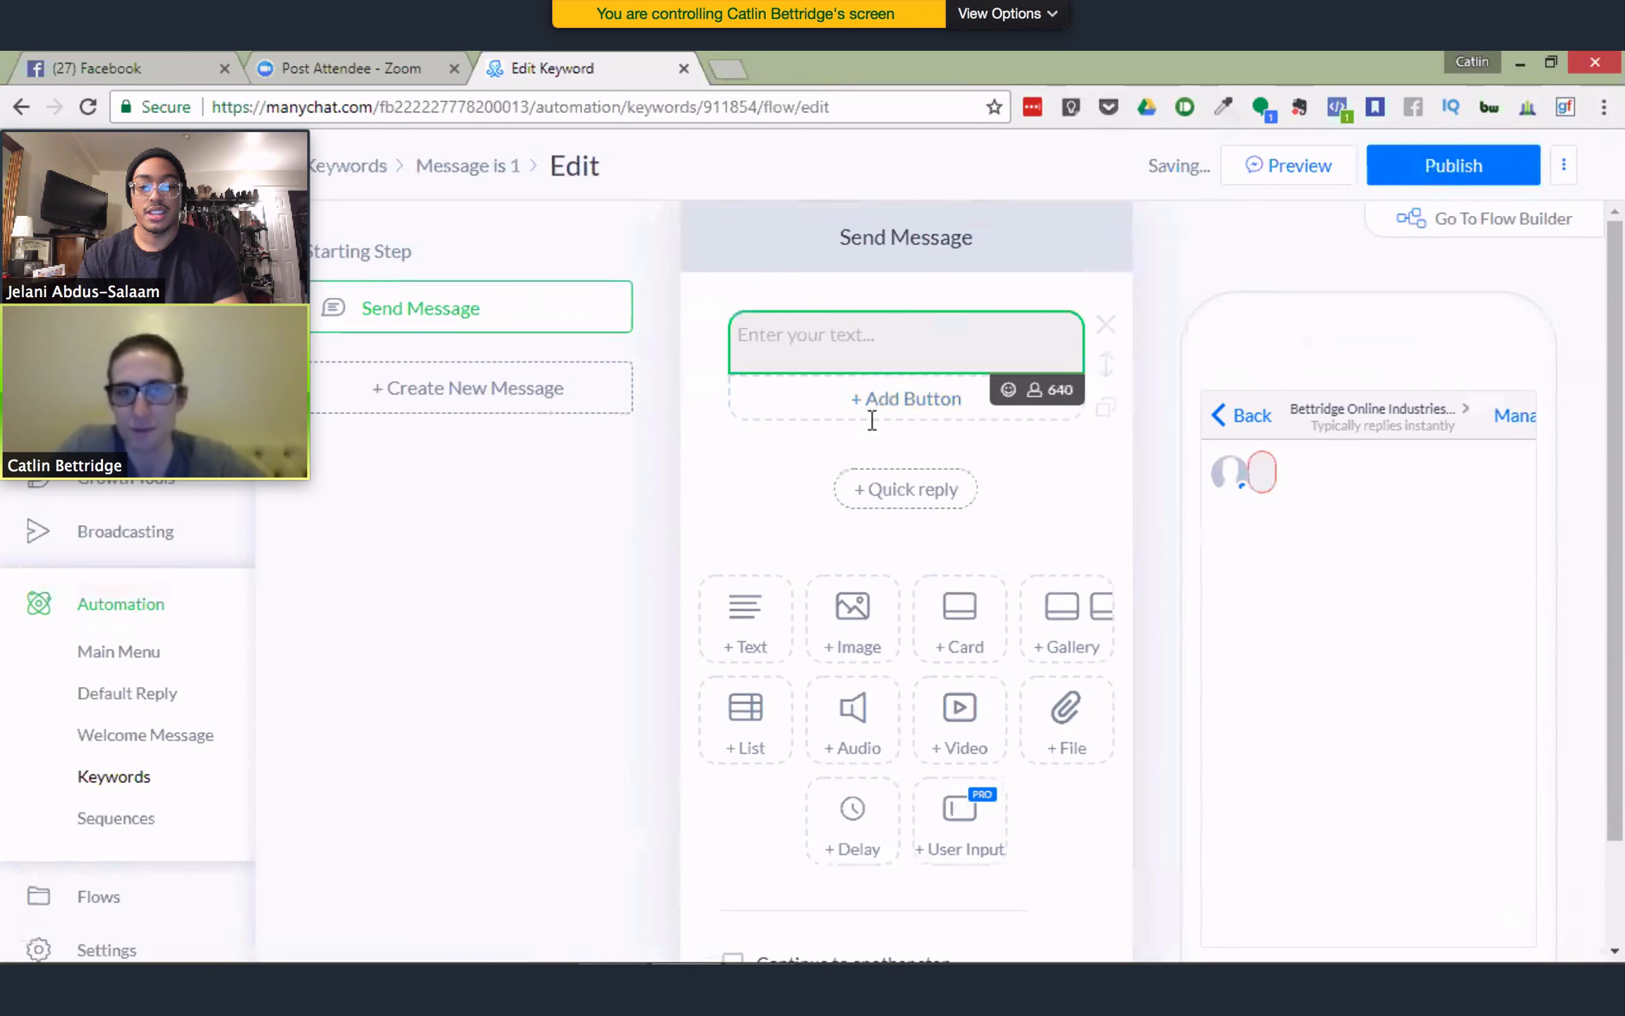
Add a 3-second typing delay to the reply for keyword "1" and place it above the text block
left_click(873, 832)
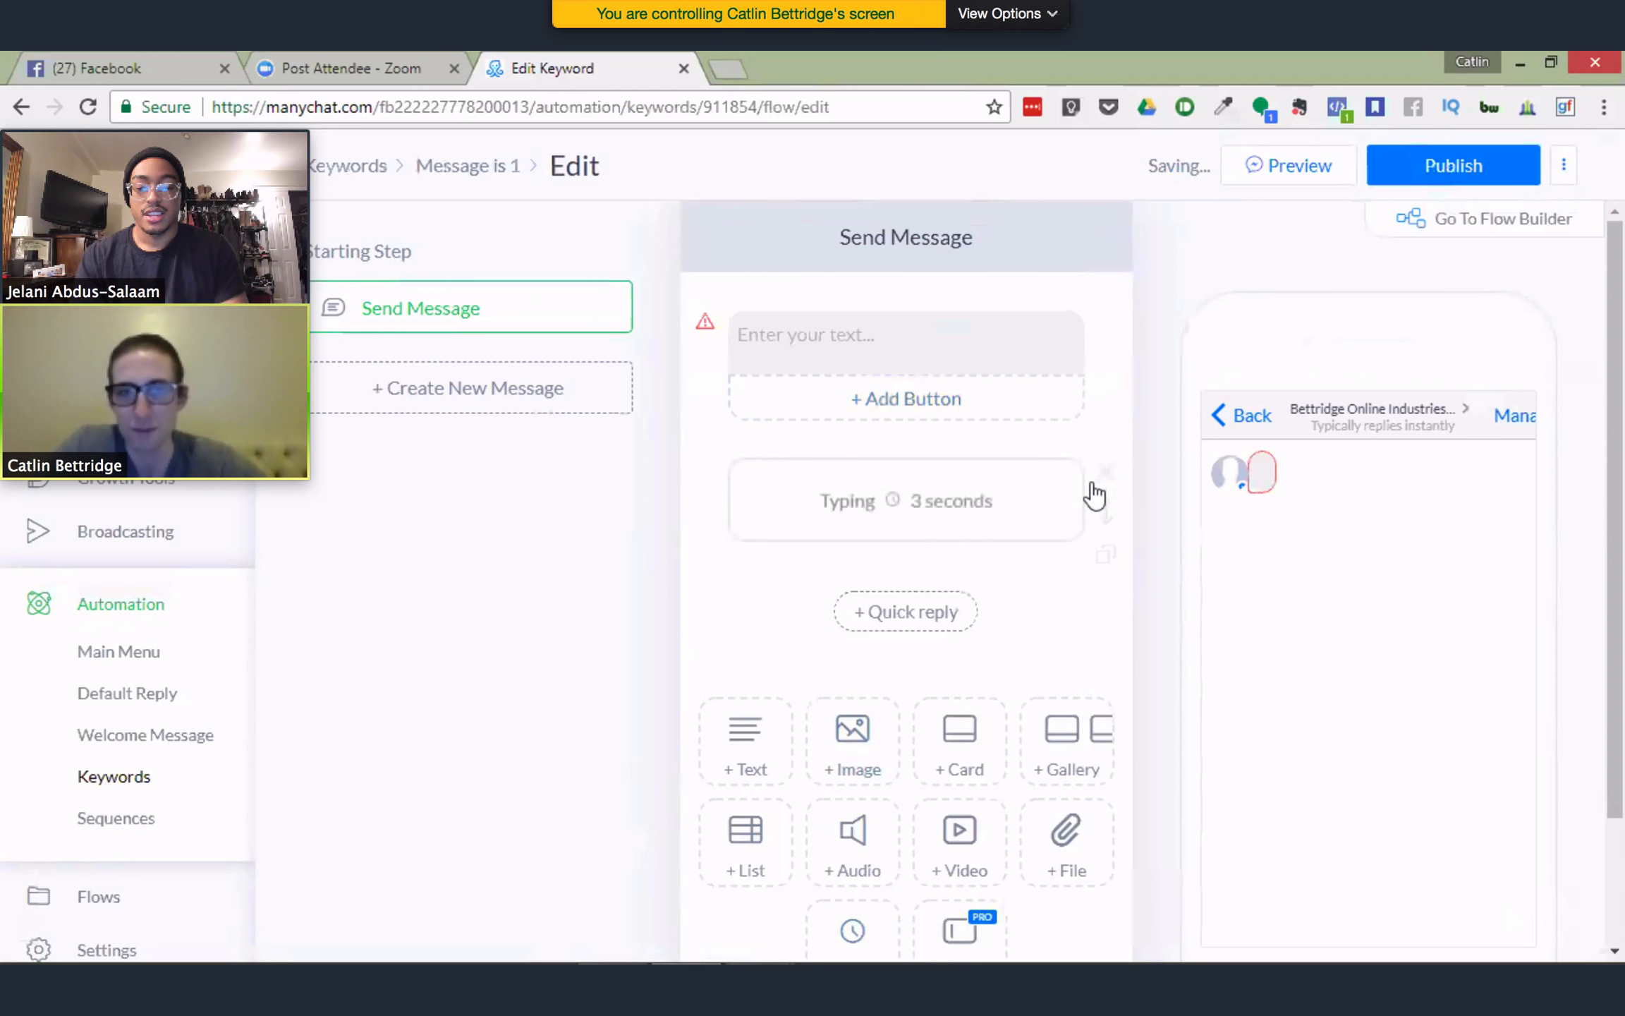
left_click_drag(1095, 407, 1095, 311)
left_click(903, 464)
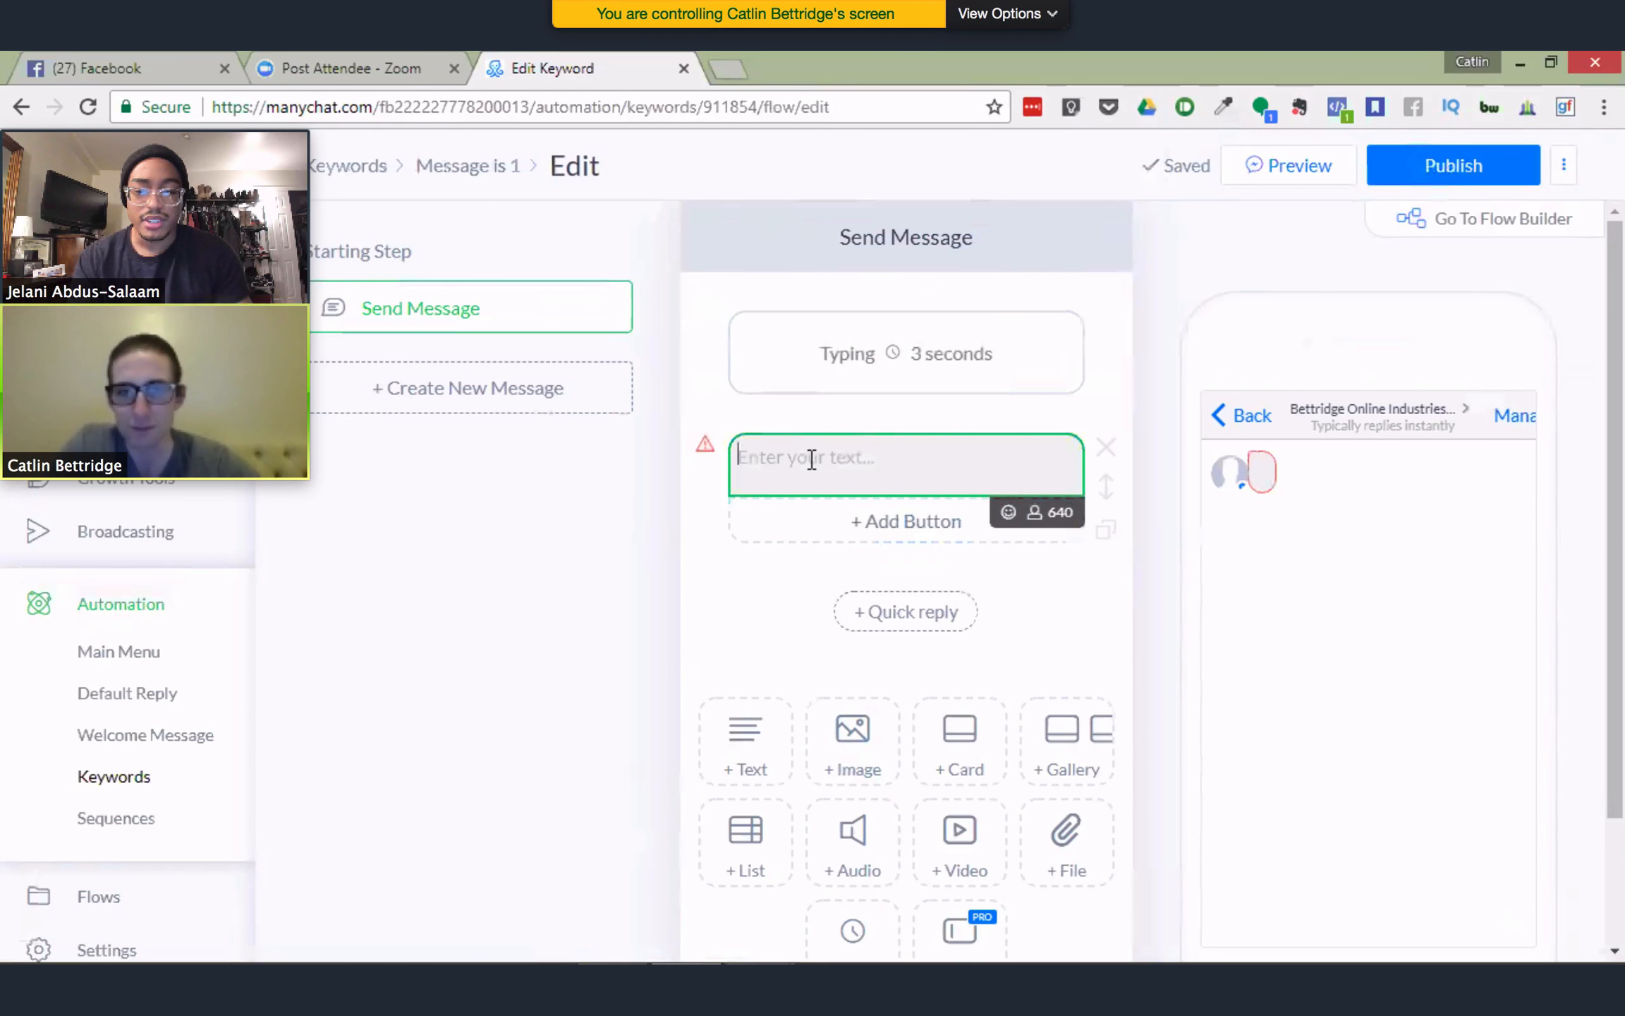
type("If")
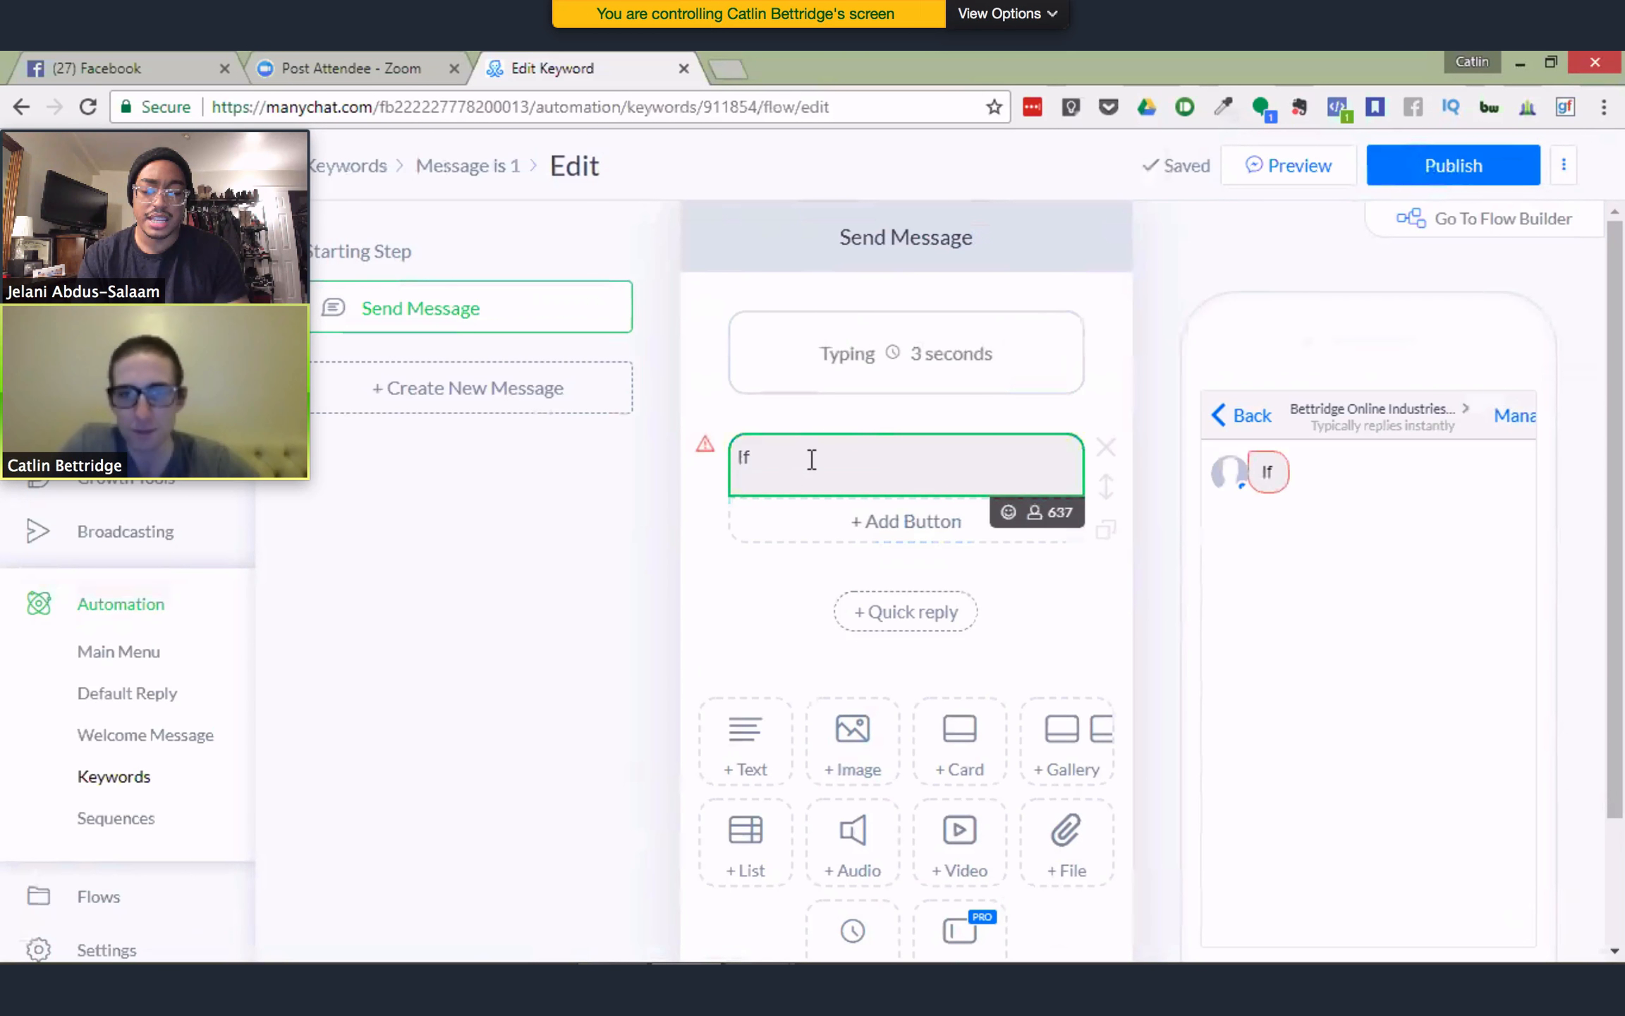
key("BackSpace")
key("BackSpace")
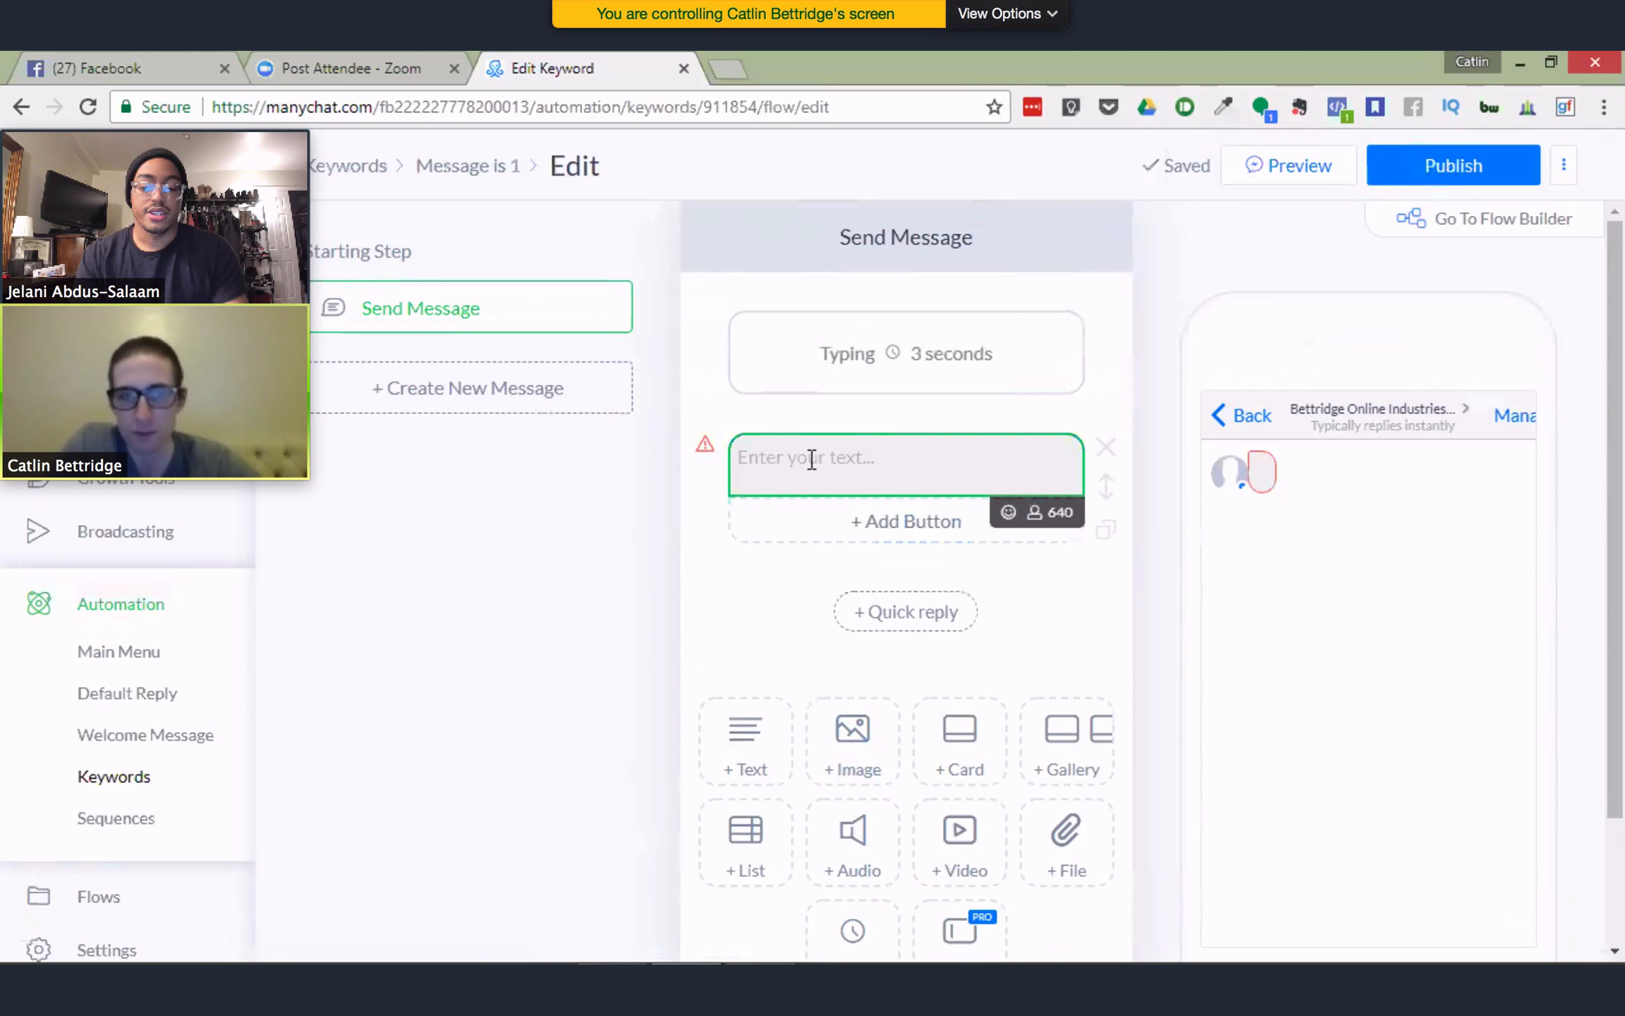
type("If y")
key("BackSpace")
key("BackSpace")
key("BackSpace")
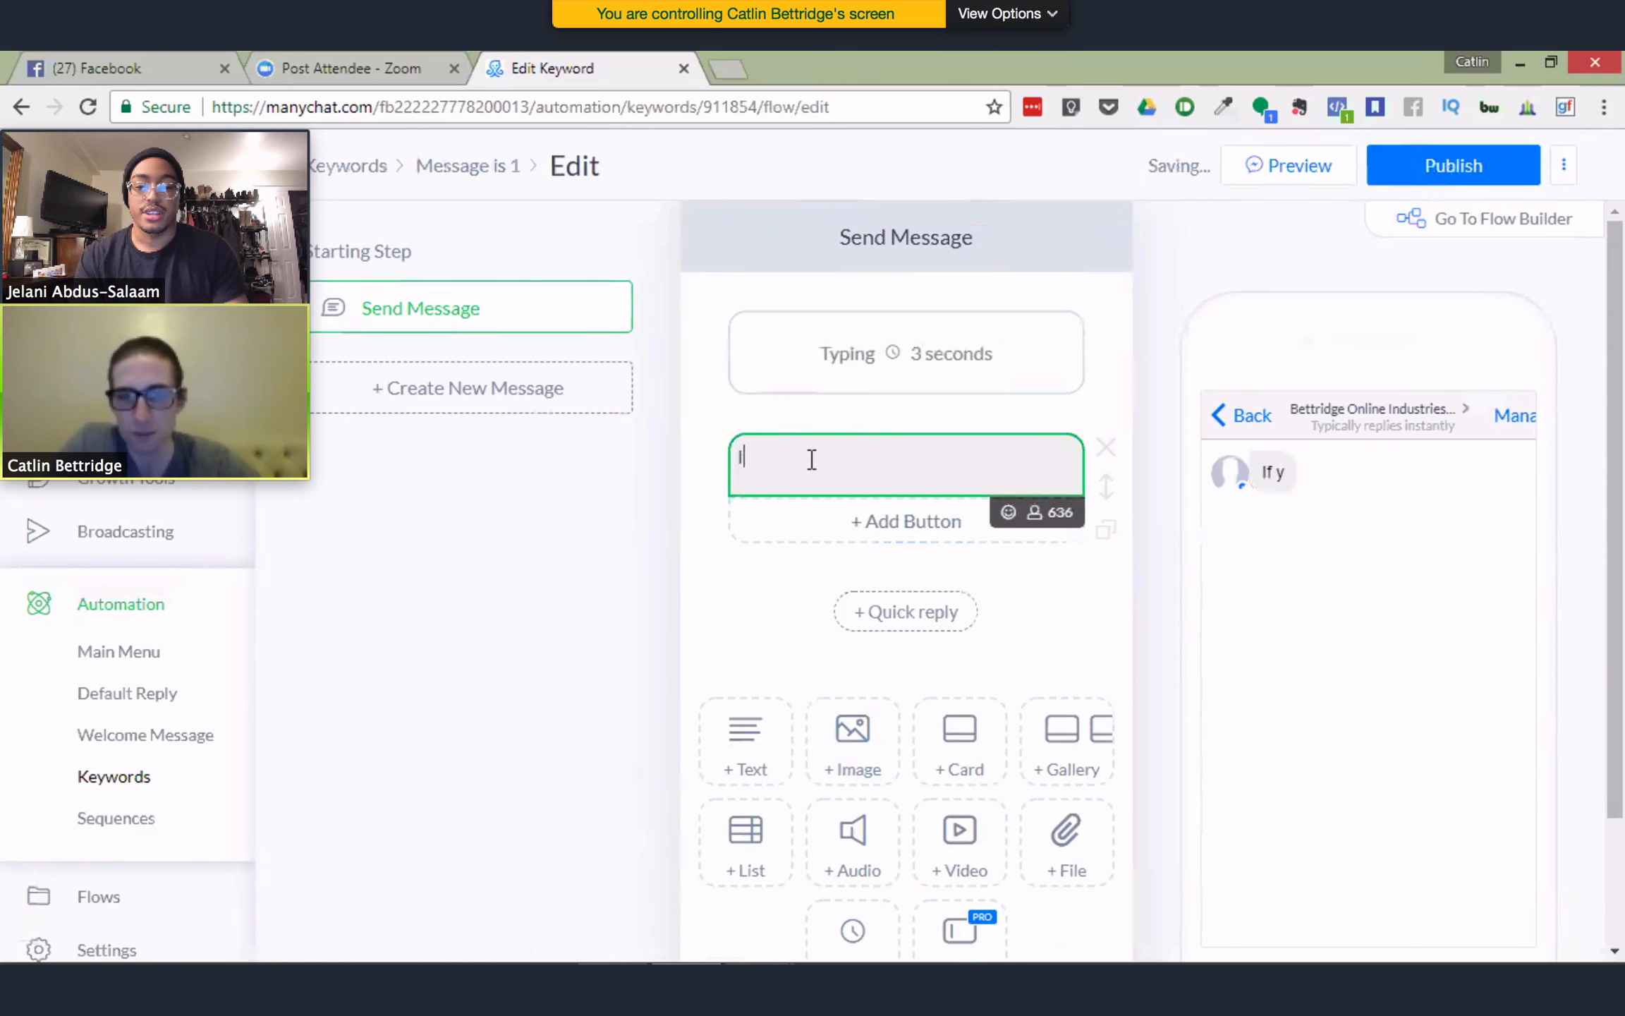
key("BackSpace")
type("Hey")
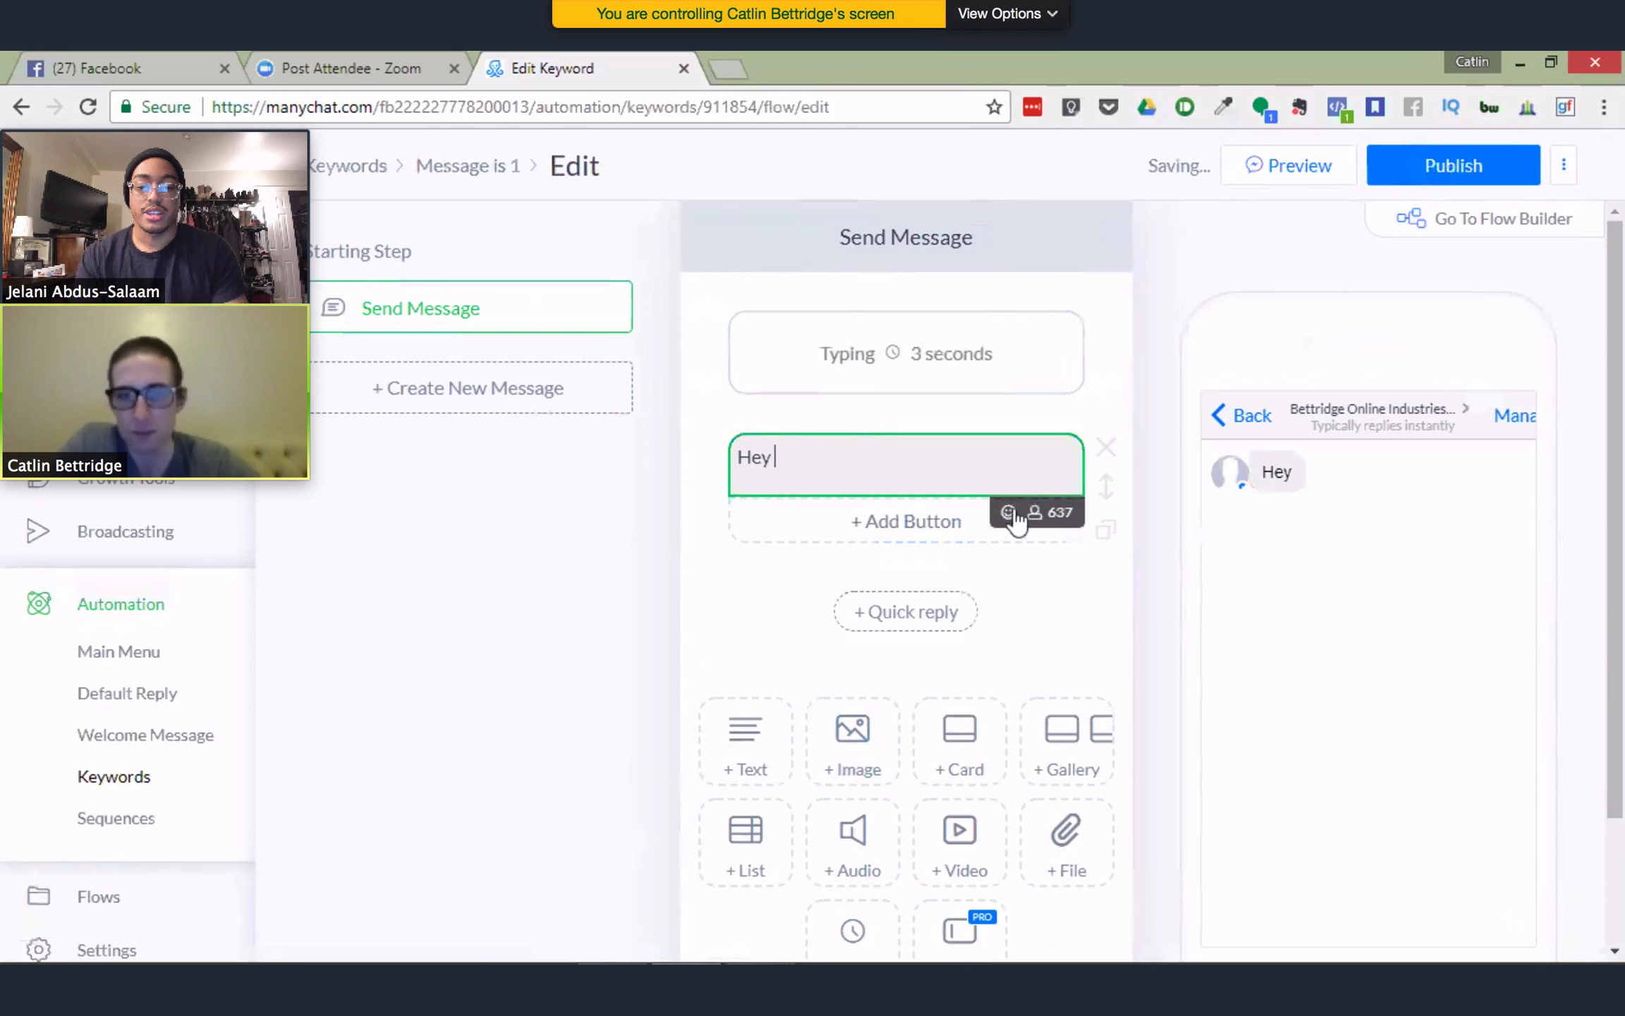
left_click(1034, 514)
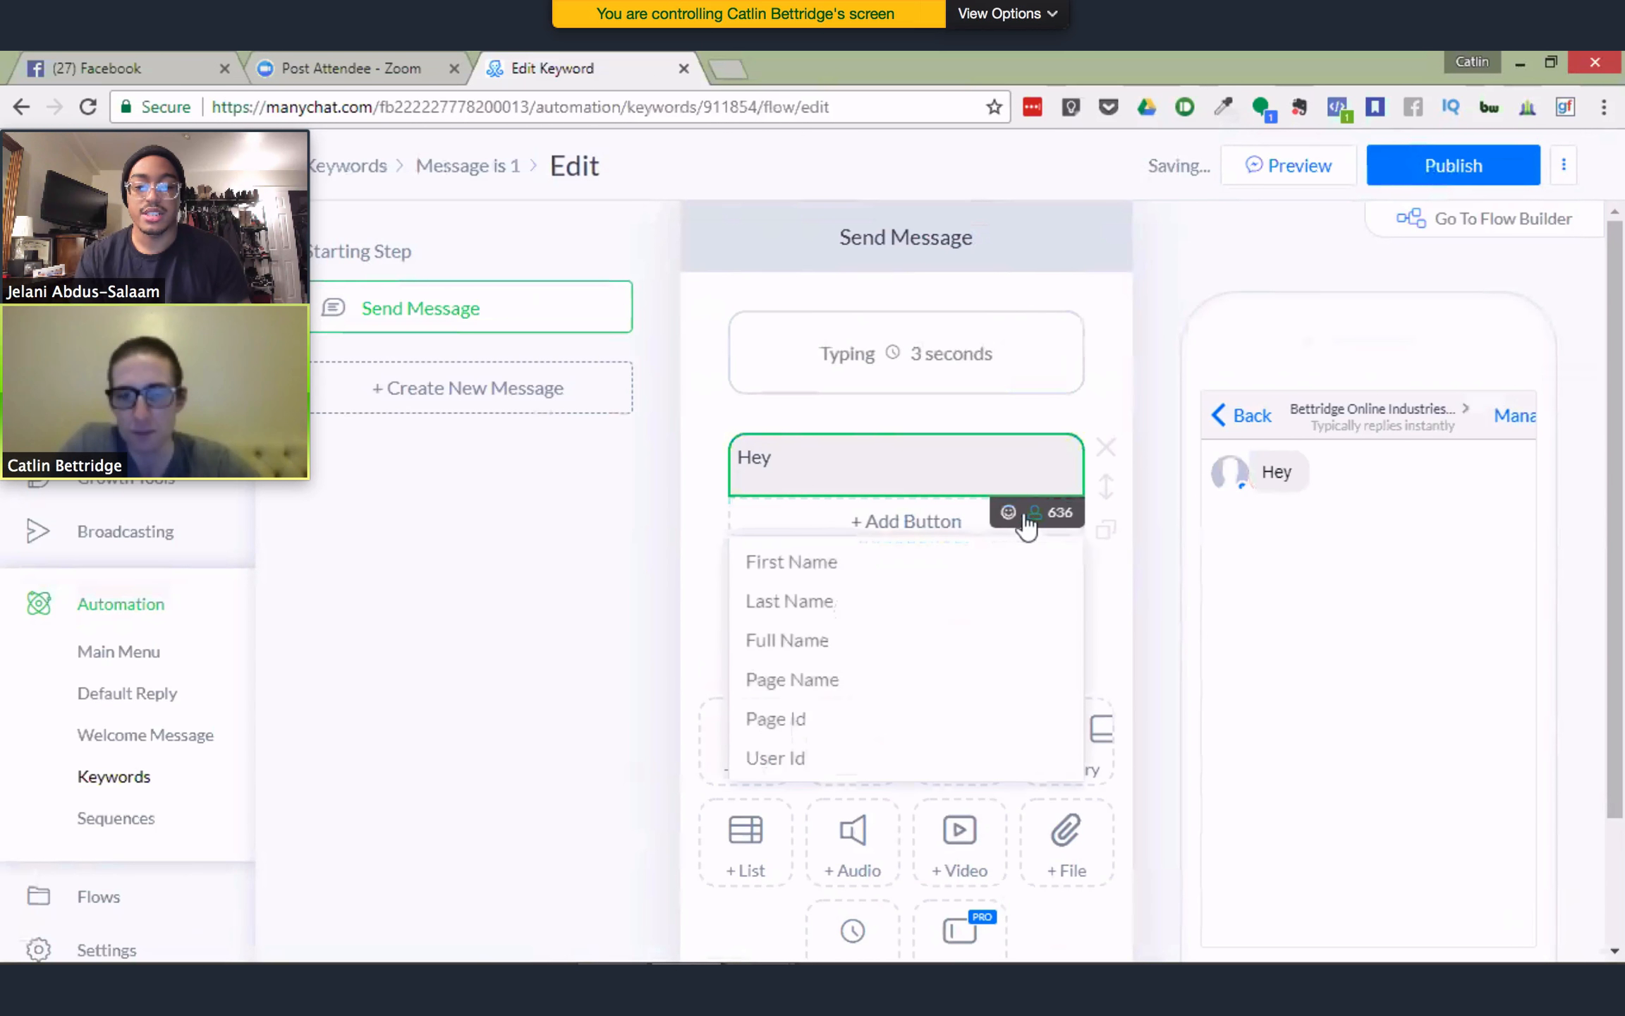
left_click(799, 575)
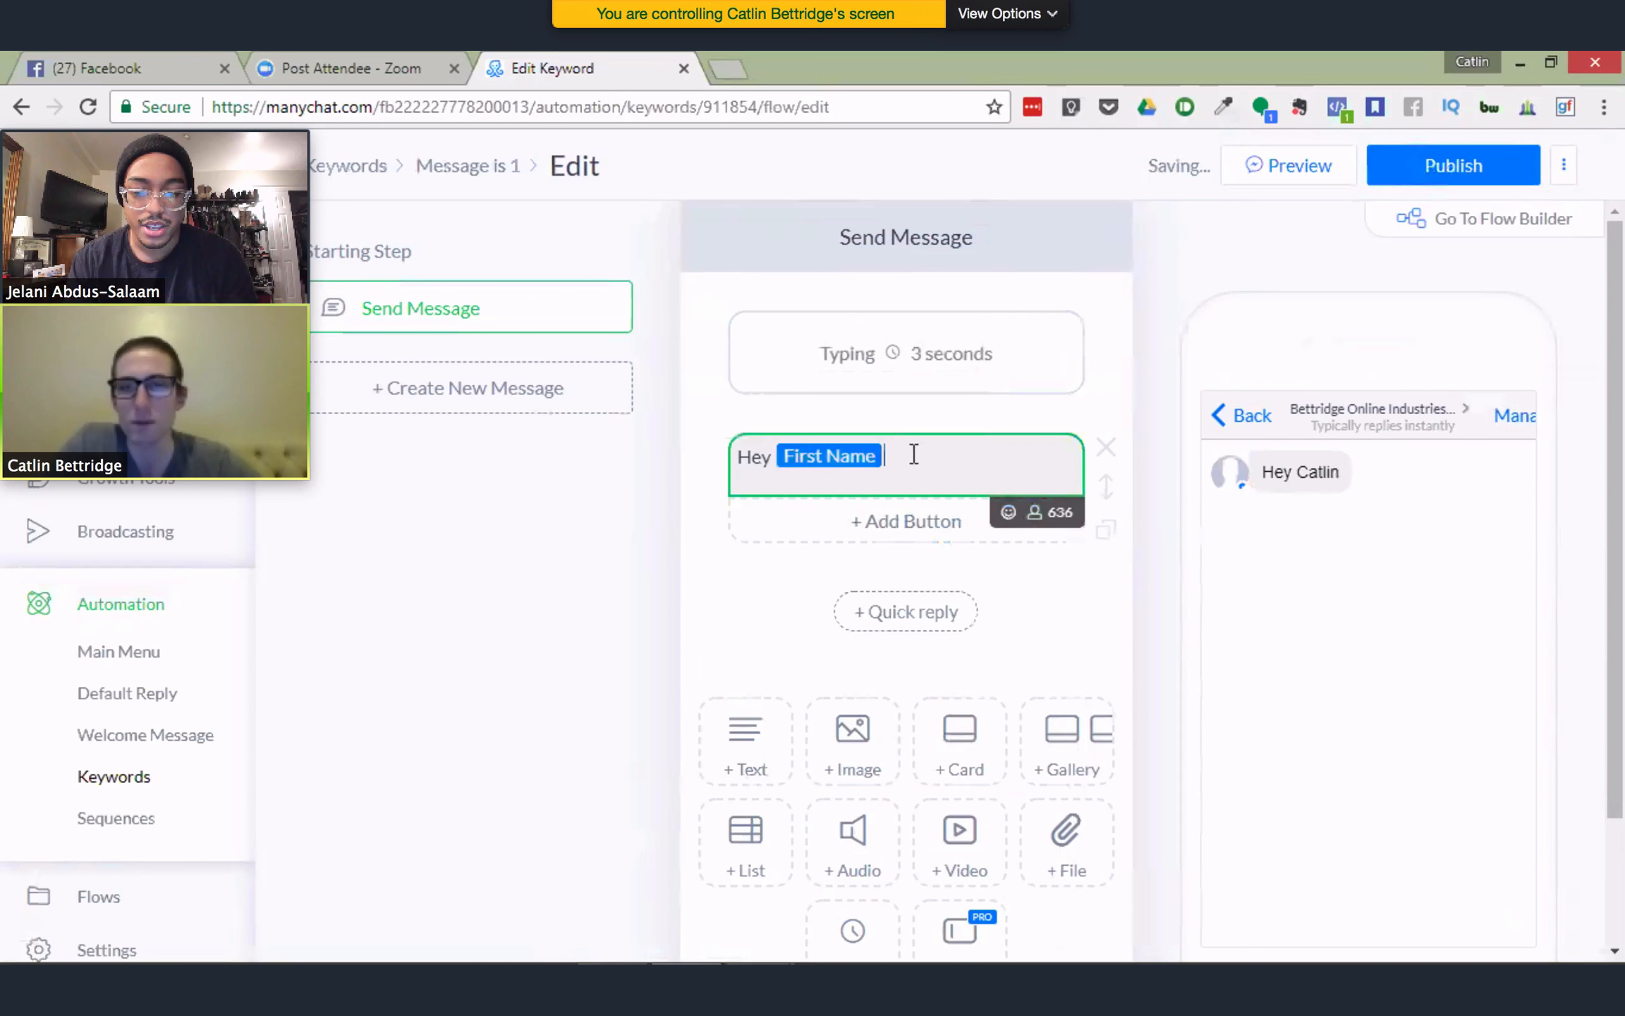
key("BackSpace")
key("BackSpace")
key("BackSpace")
key("BackSpace")
key("BackSpace")
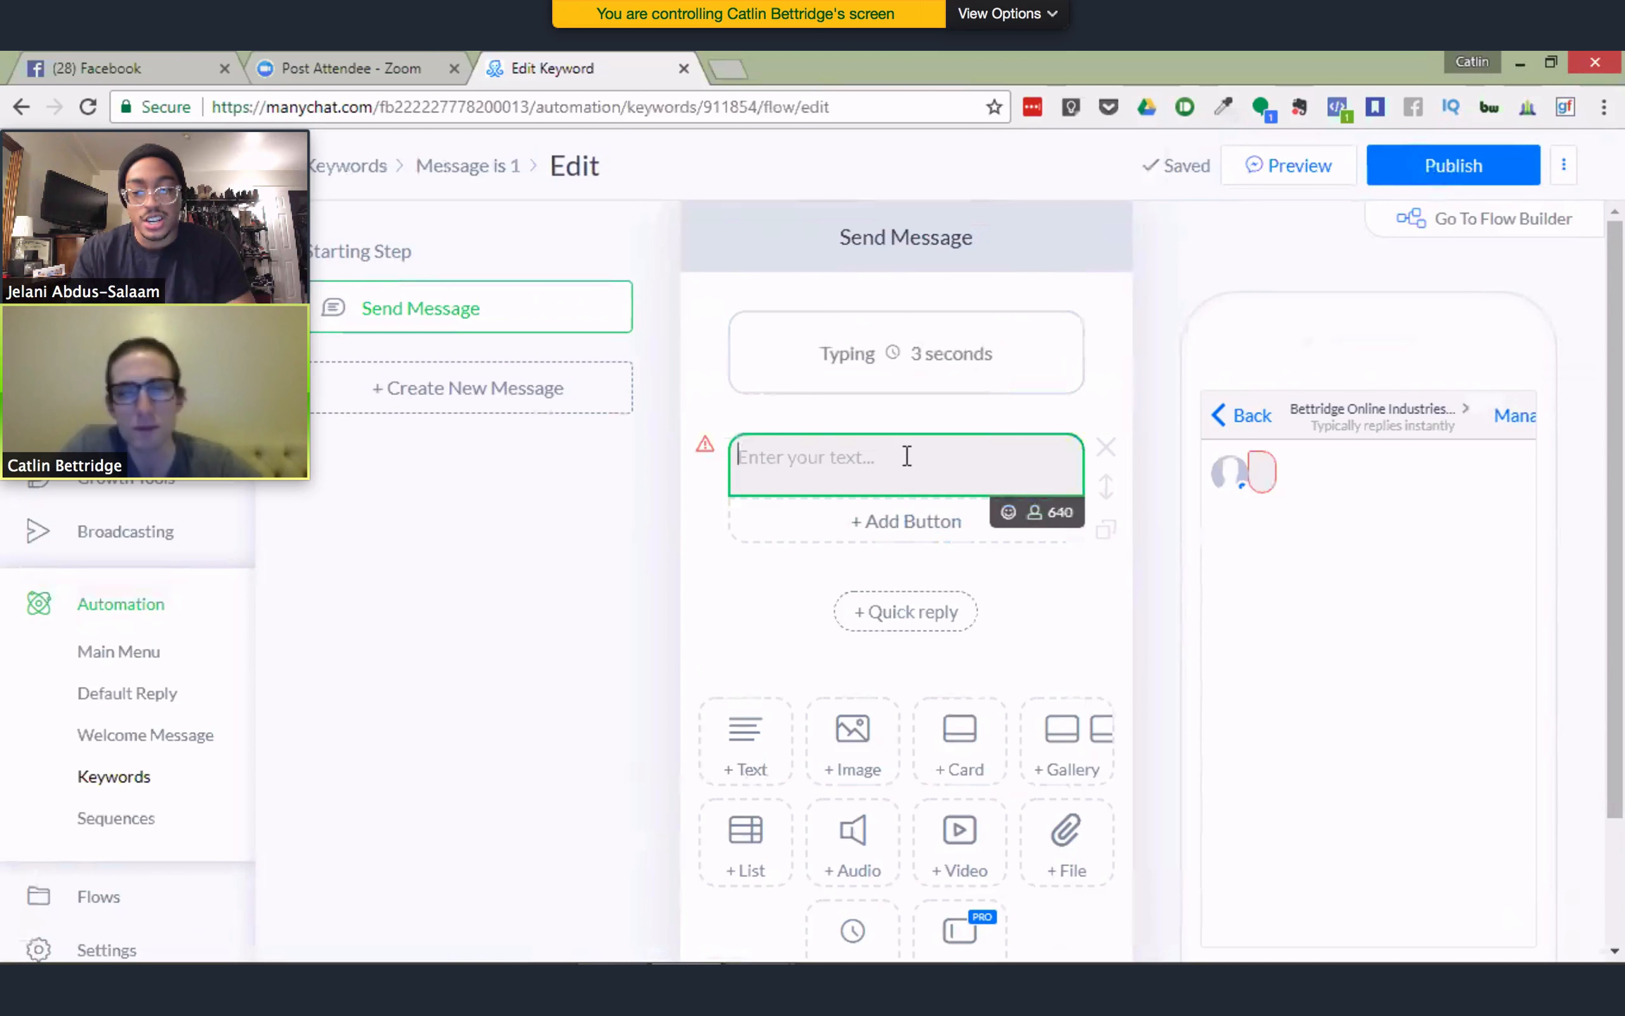
Begin the reply's text block with "I have some really good affiliate", spelling "affiliate" correctly
type("I have so")
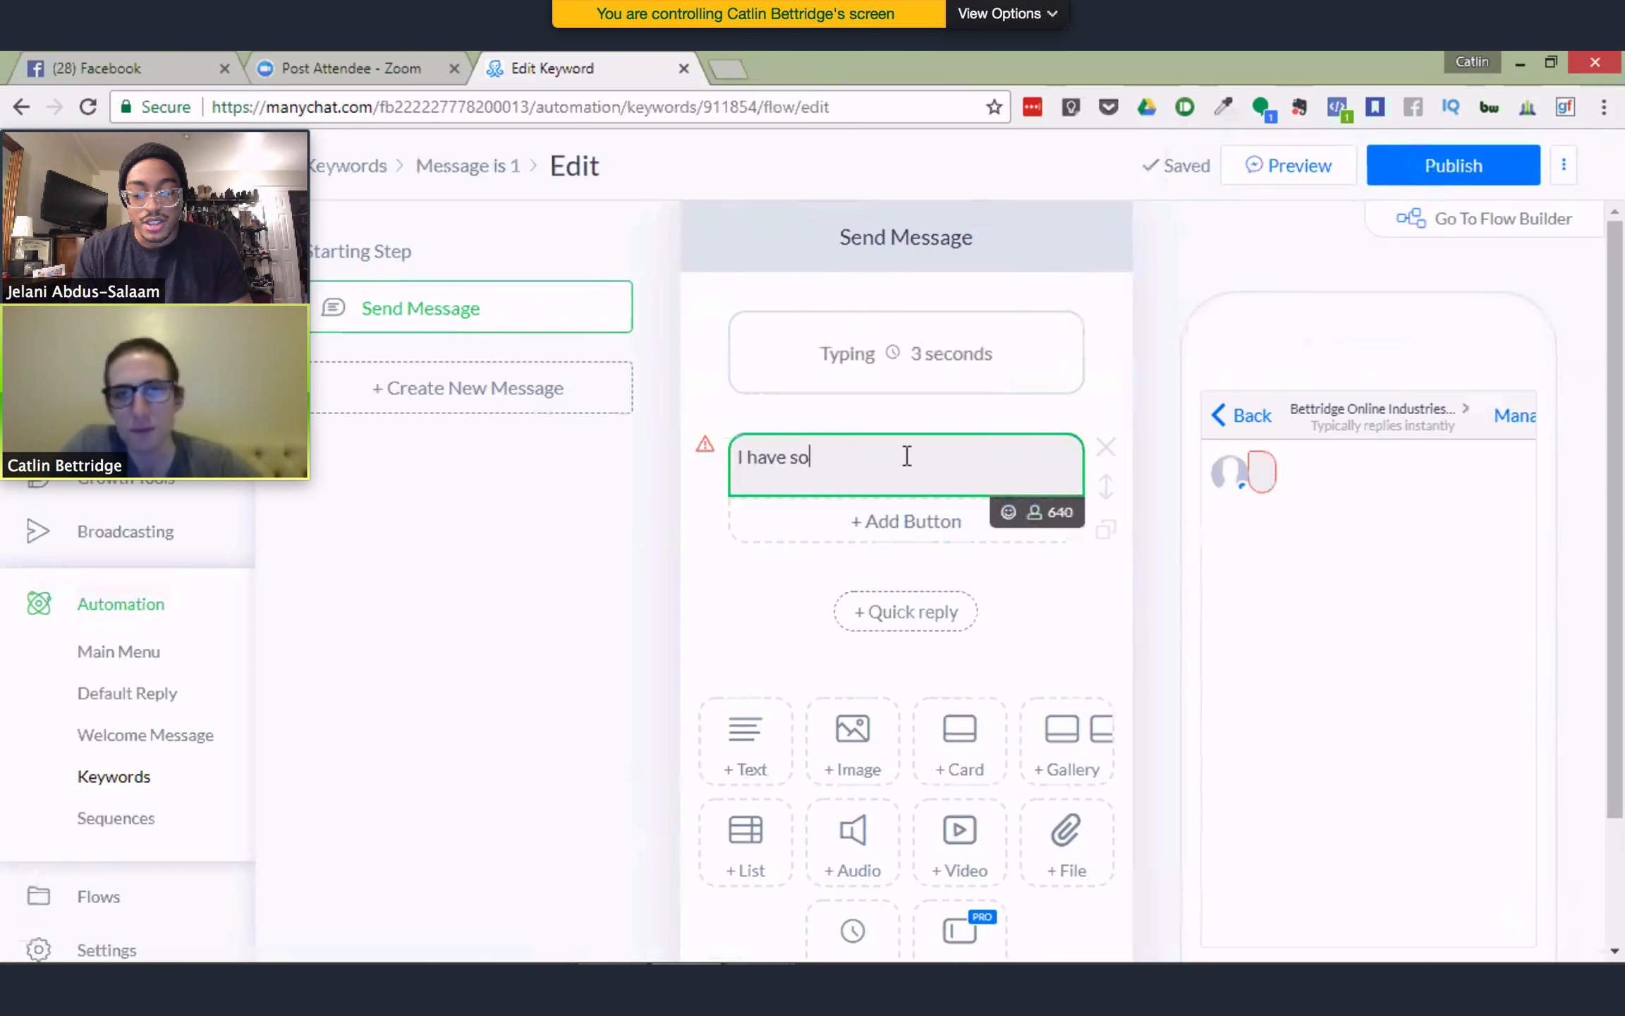
type("me really")
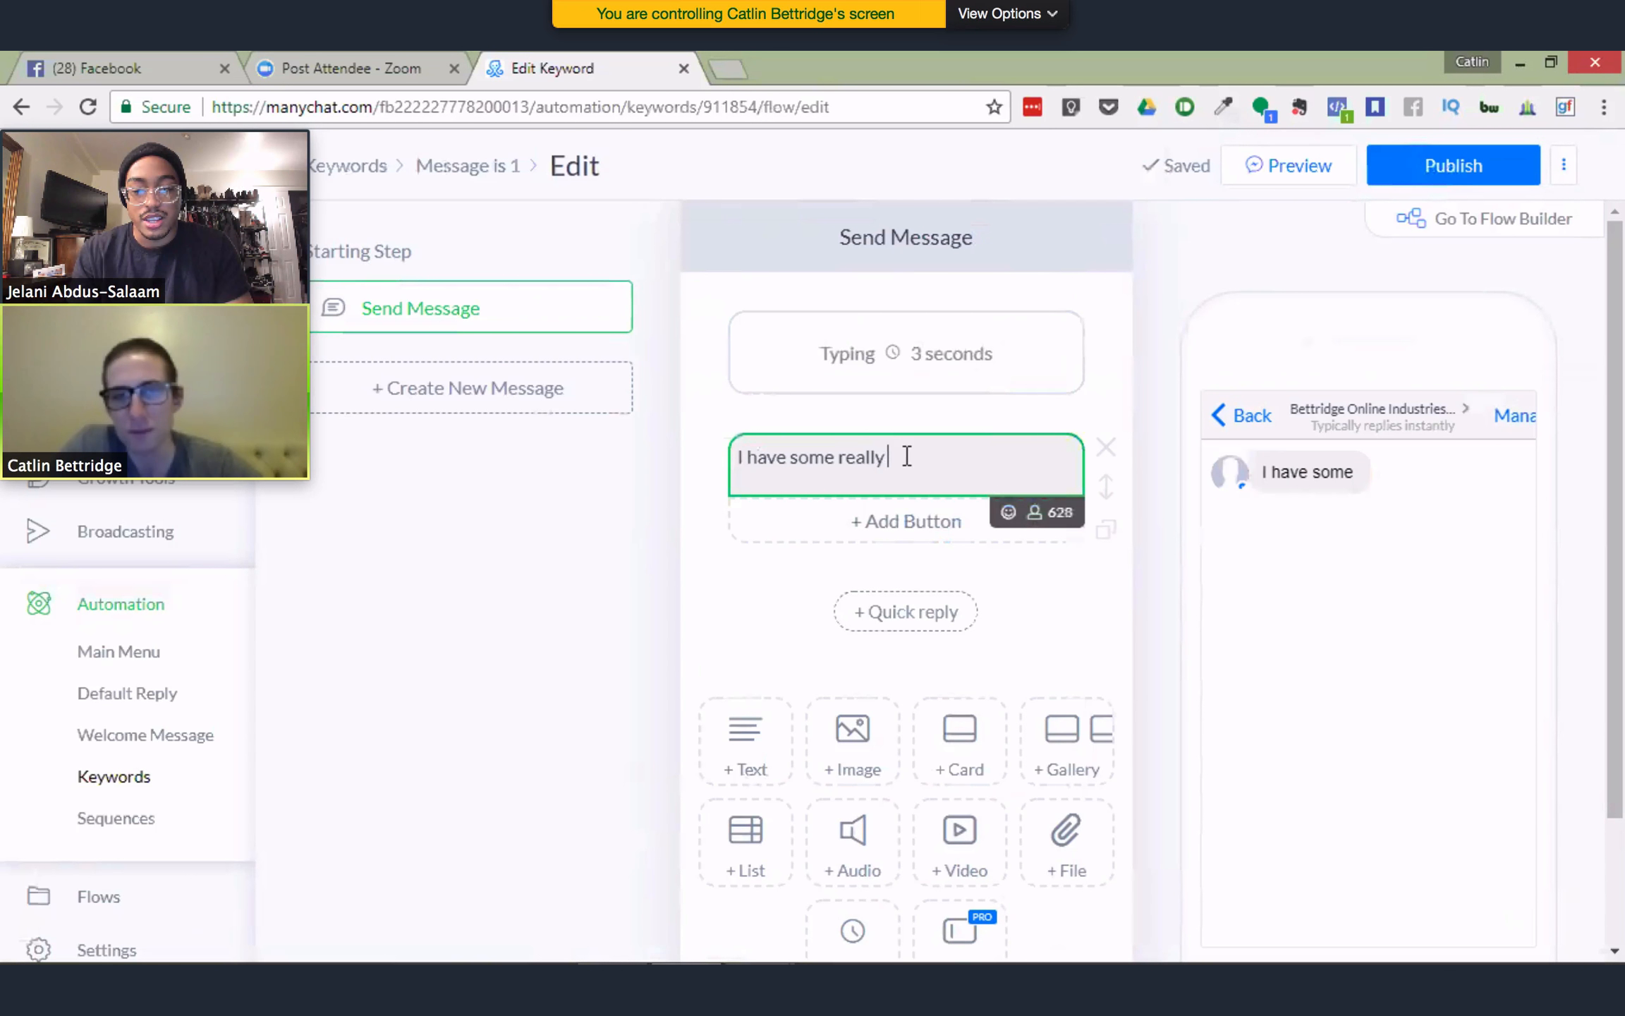
type(" good affilaite")
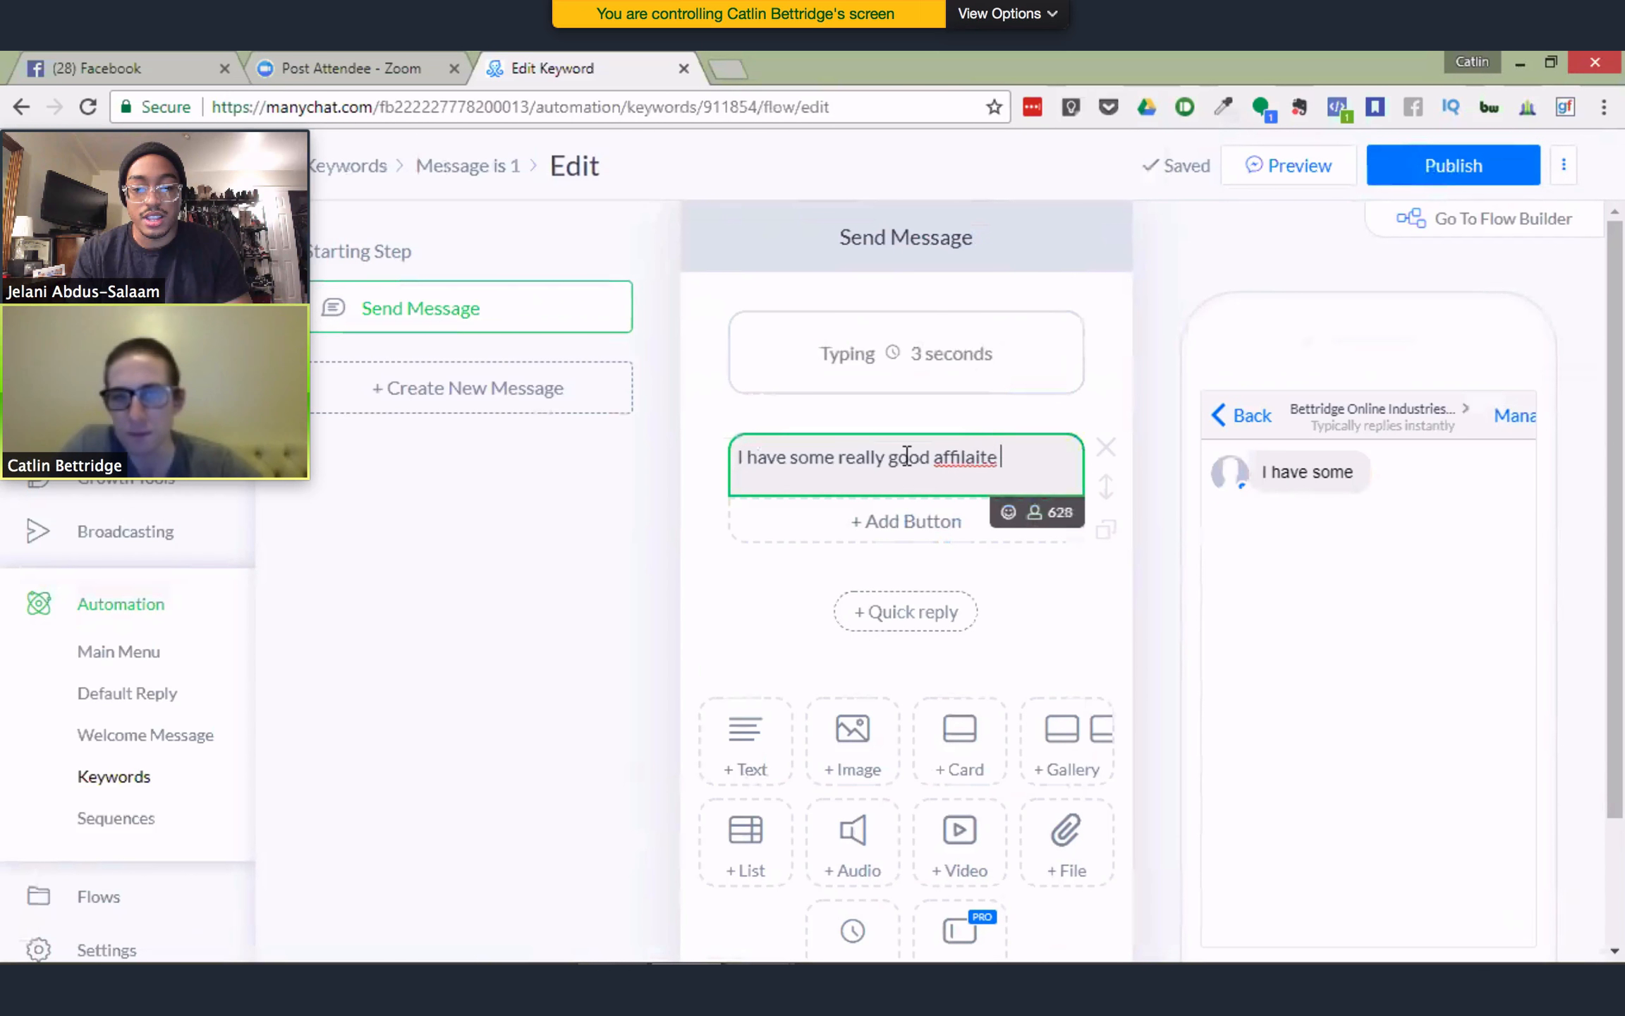
key("BackSpace")
key("BackSpace")
key("BackSpace")
key("BackSpace")
key("BackSpace")
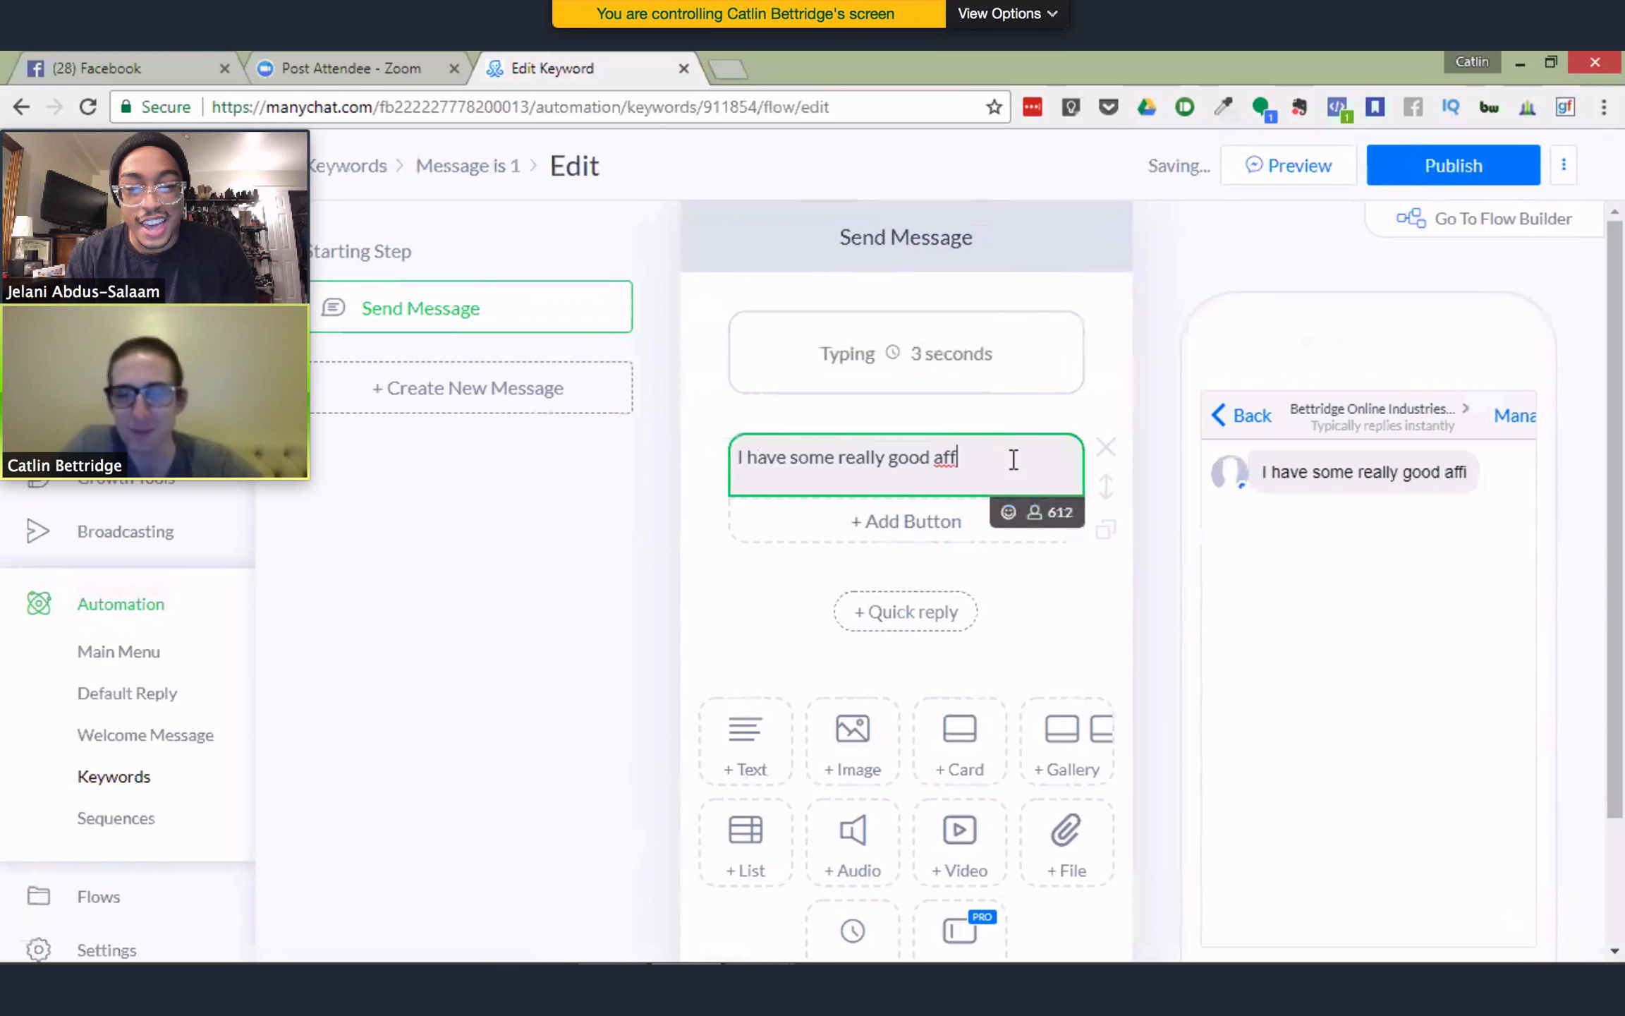
type("liate ")
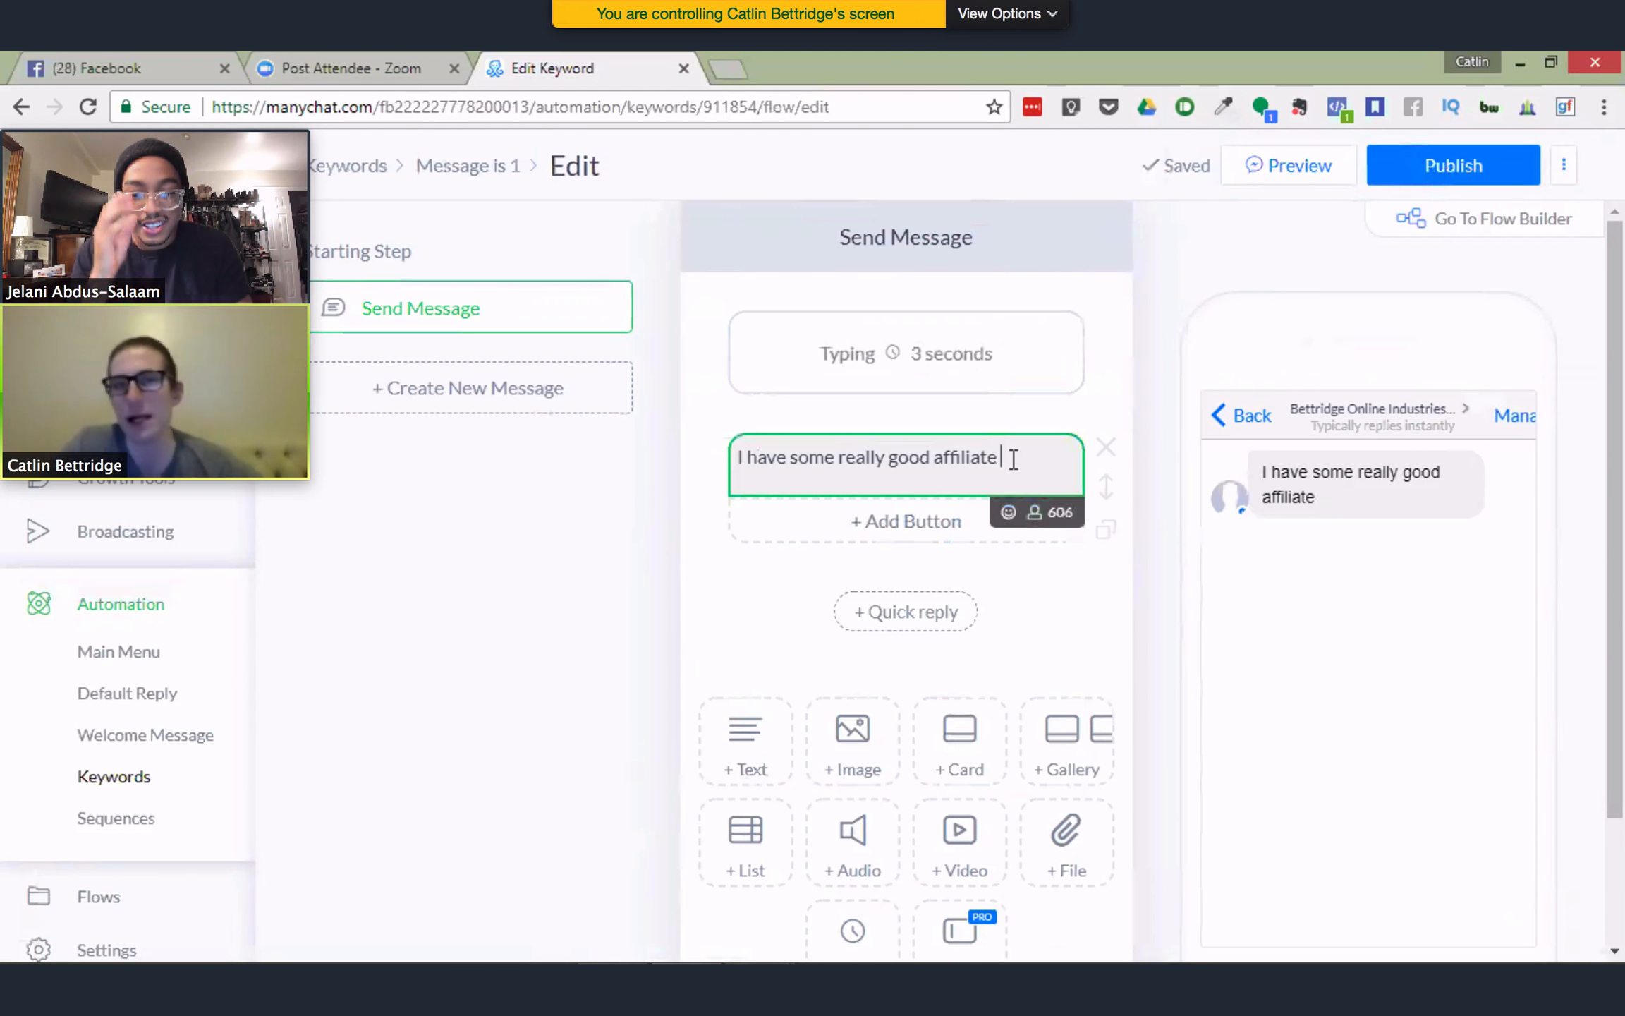
Complete the opening sentence with "training's that I would love to give you!" and leave a blank line below it
type("trainins")
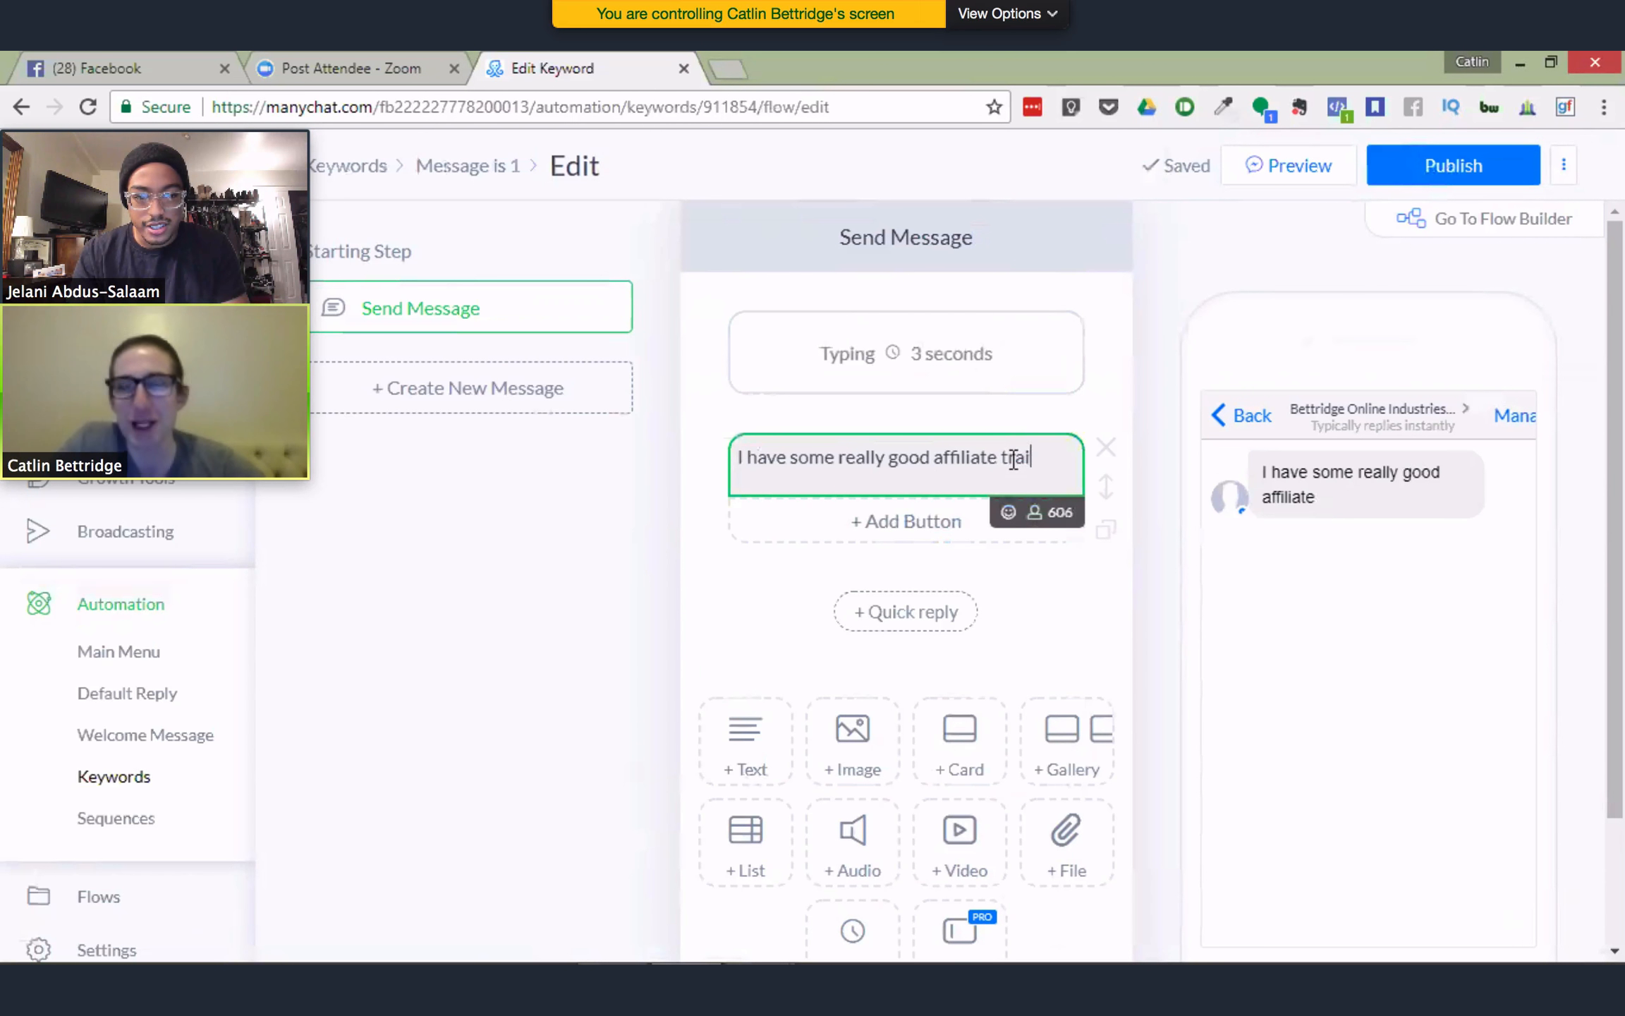
key("BackSpace")
key("BackSpace")
key("BackSpace")
type("ings that")
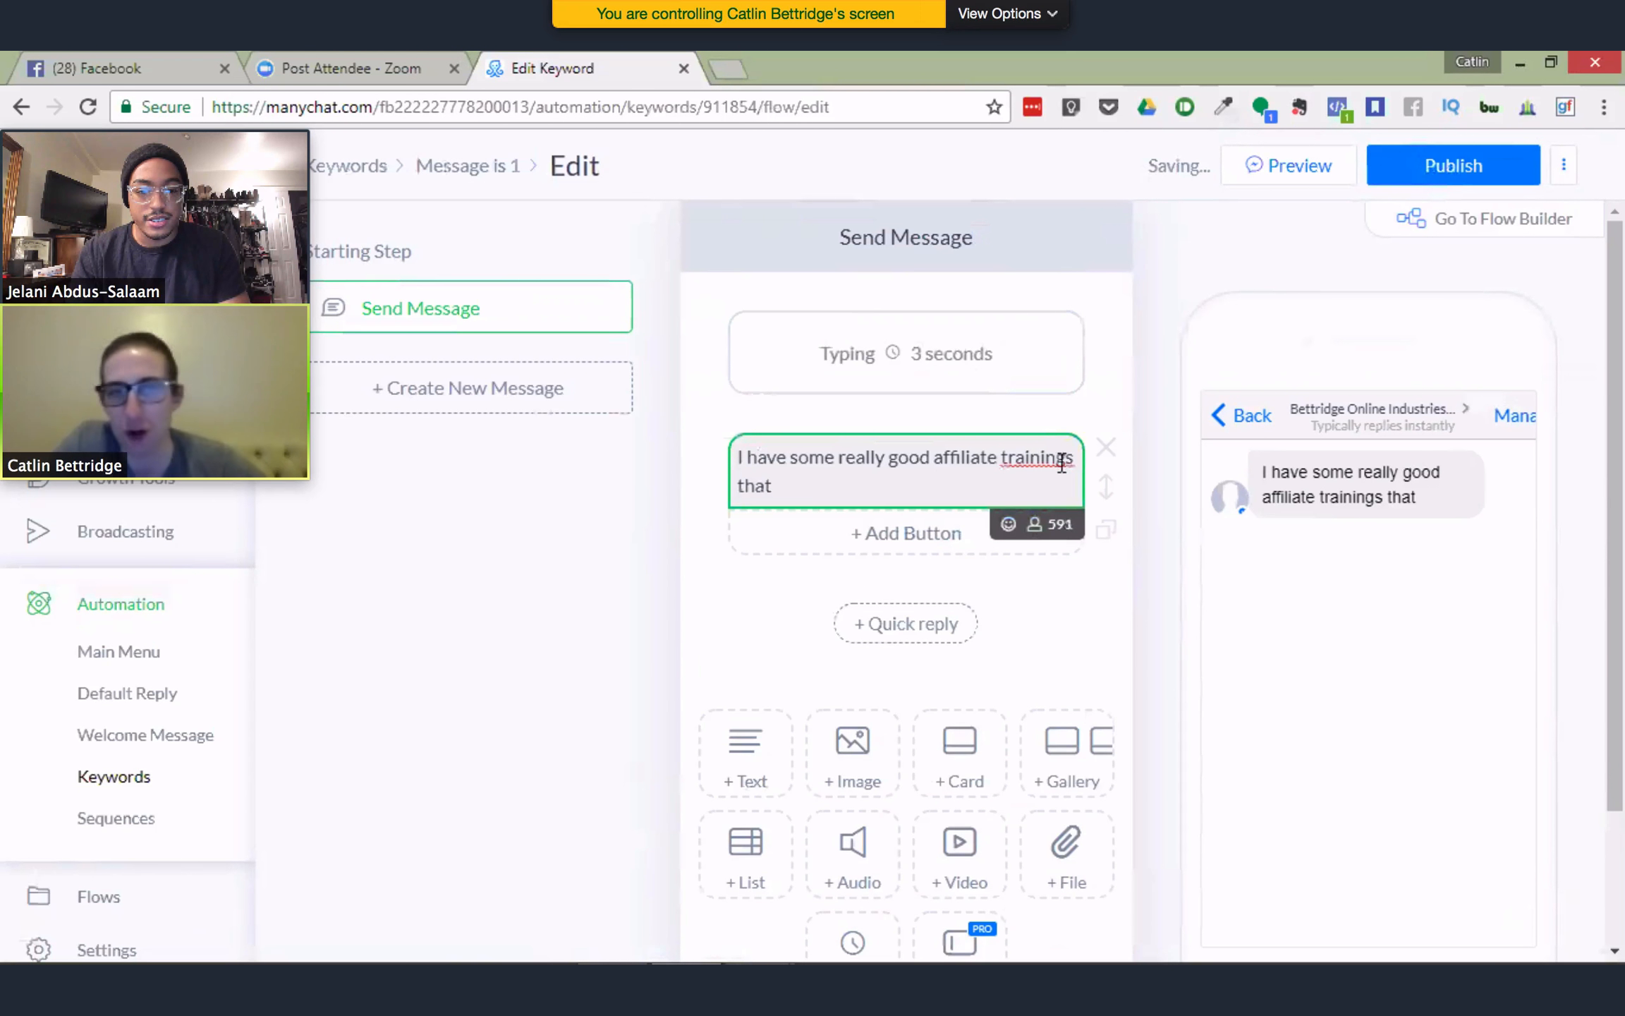
right_click(1058, 458)
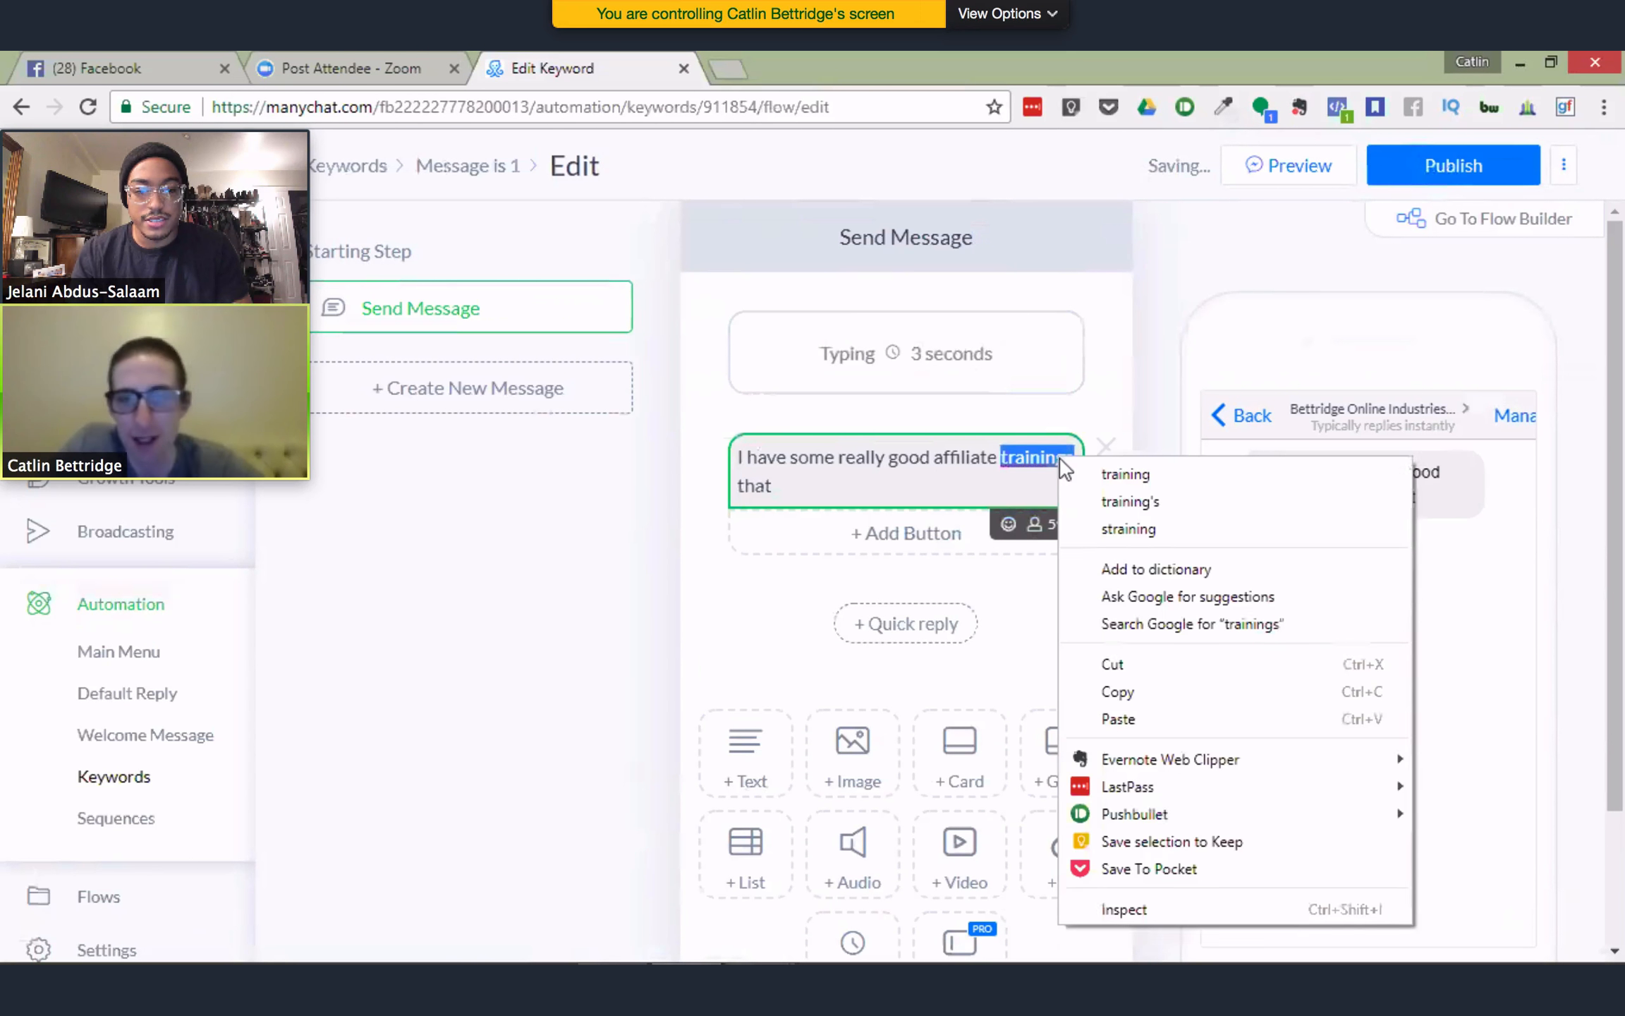
left_click(1130, 501)
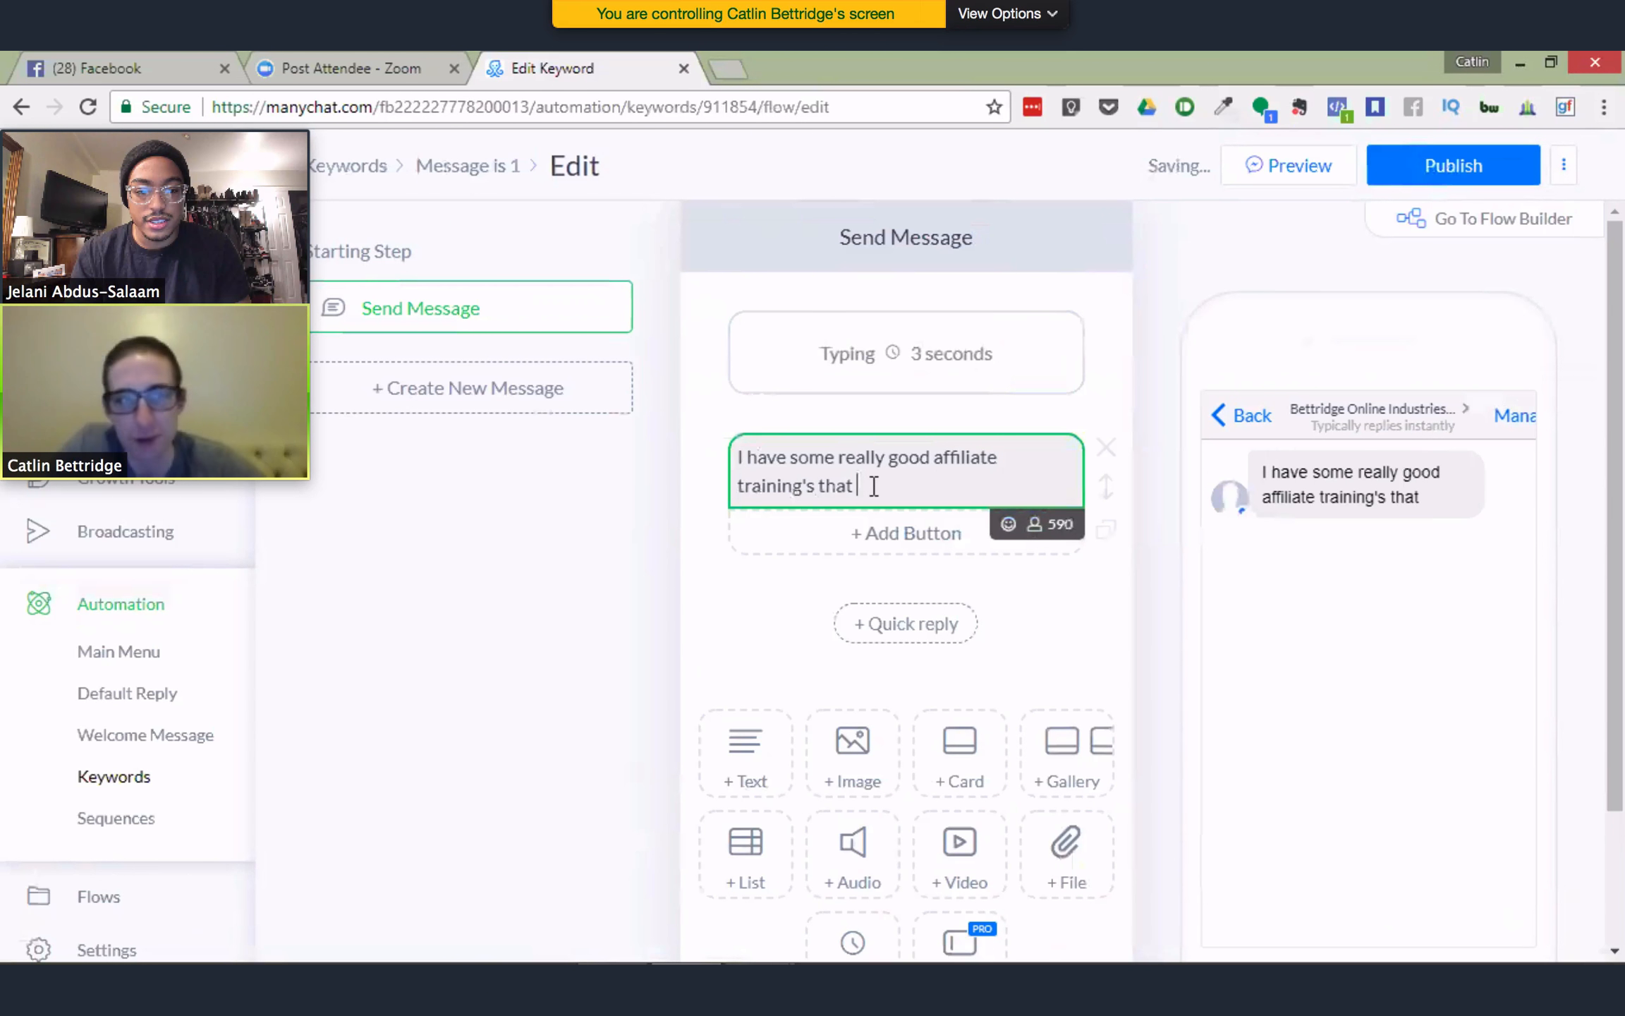
type("I would love")
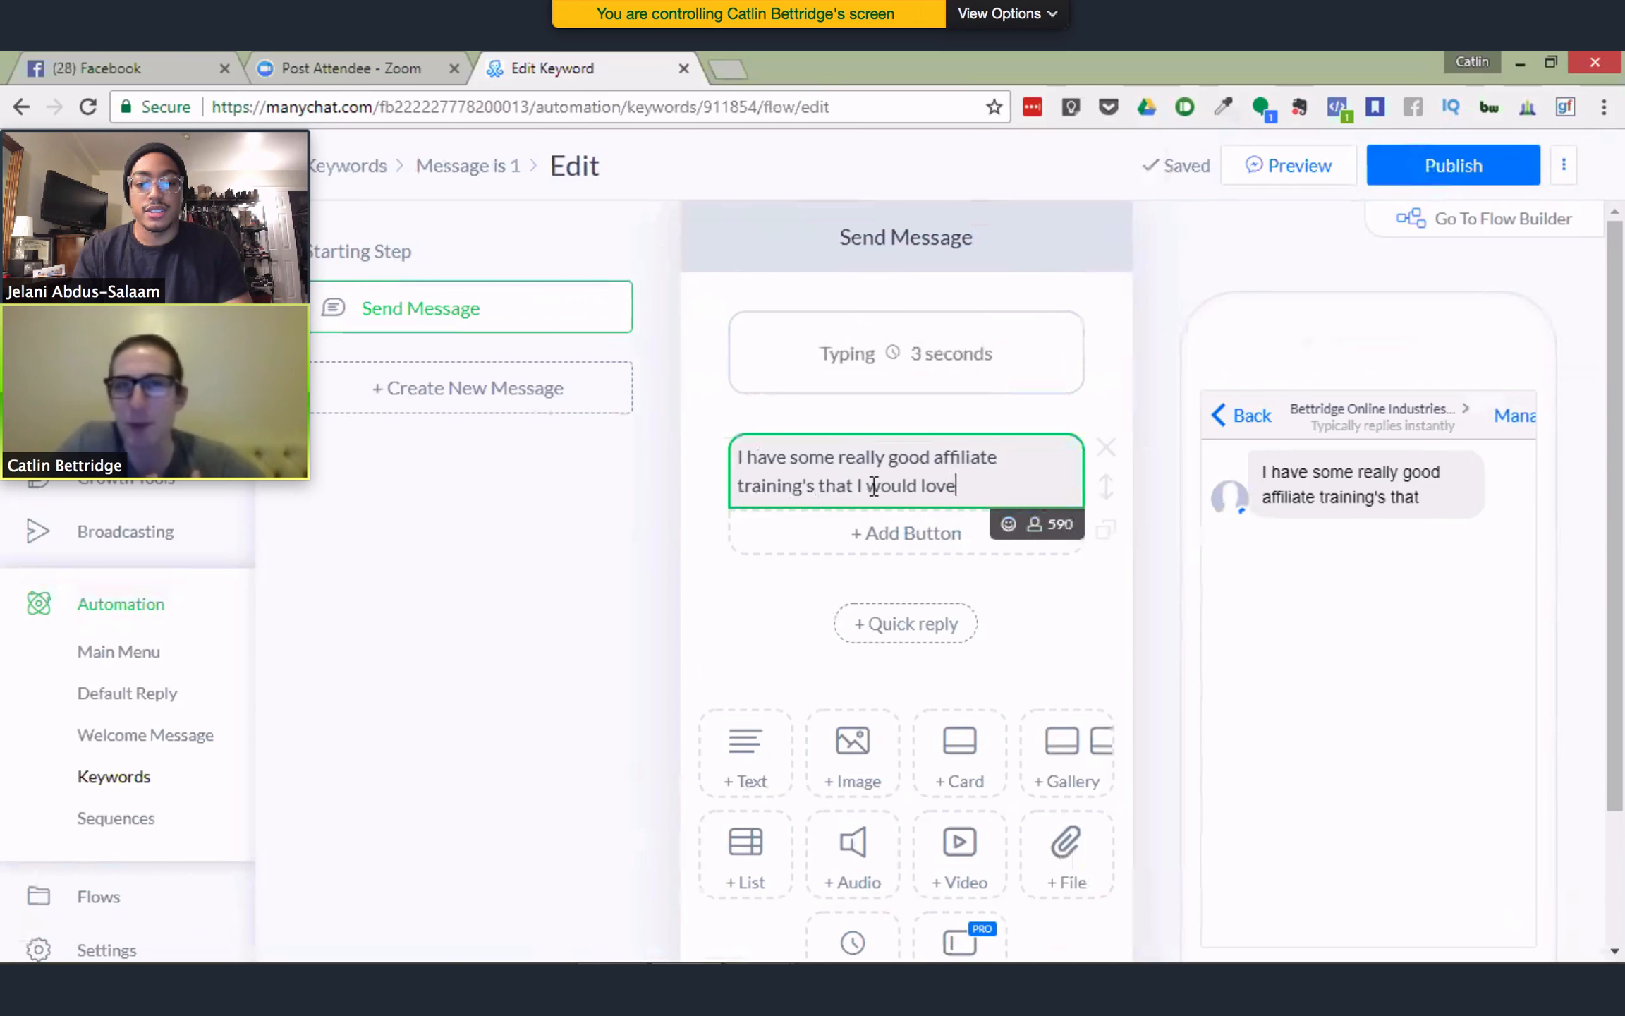
type(" to give you")
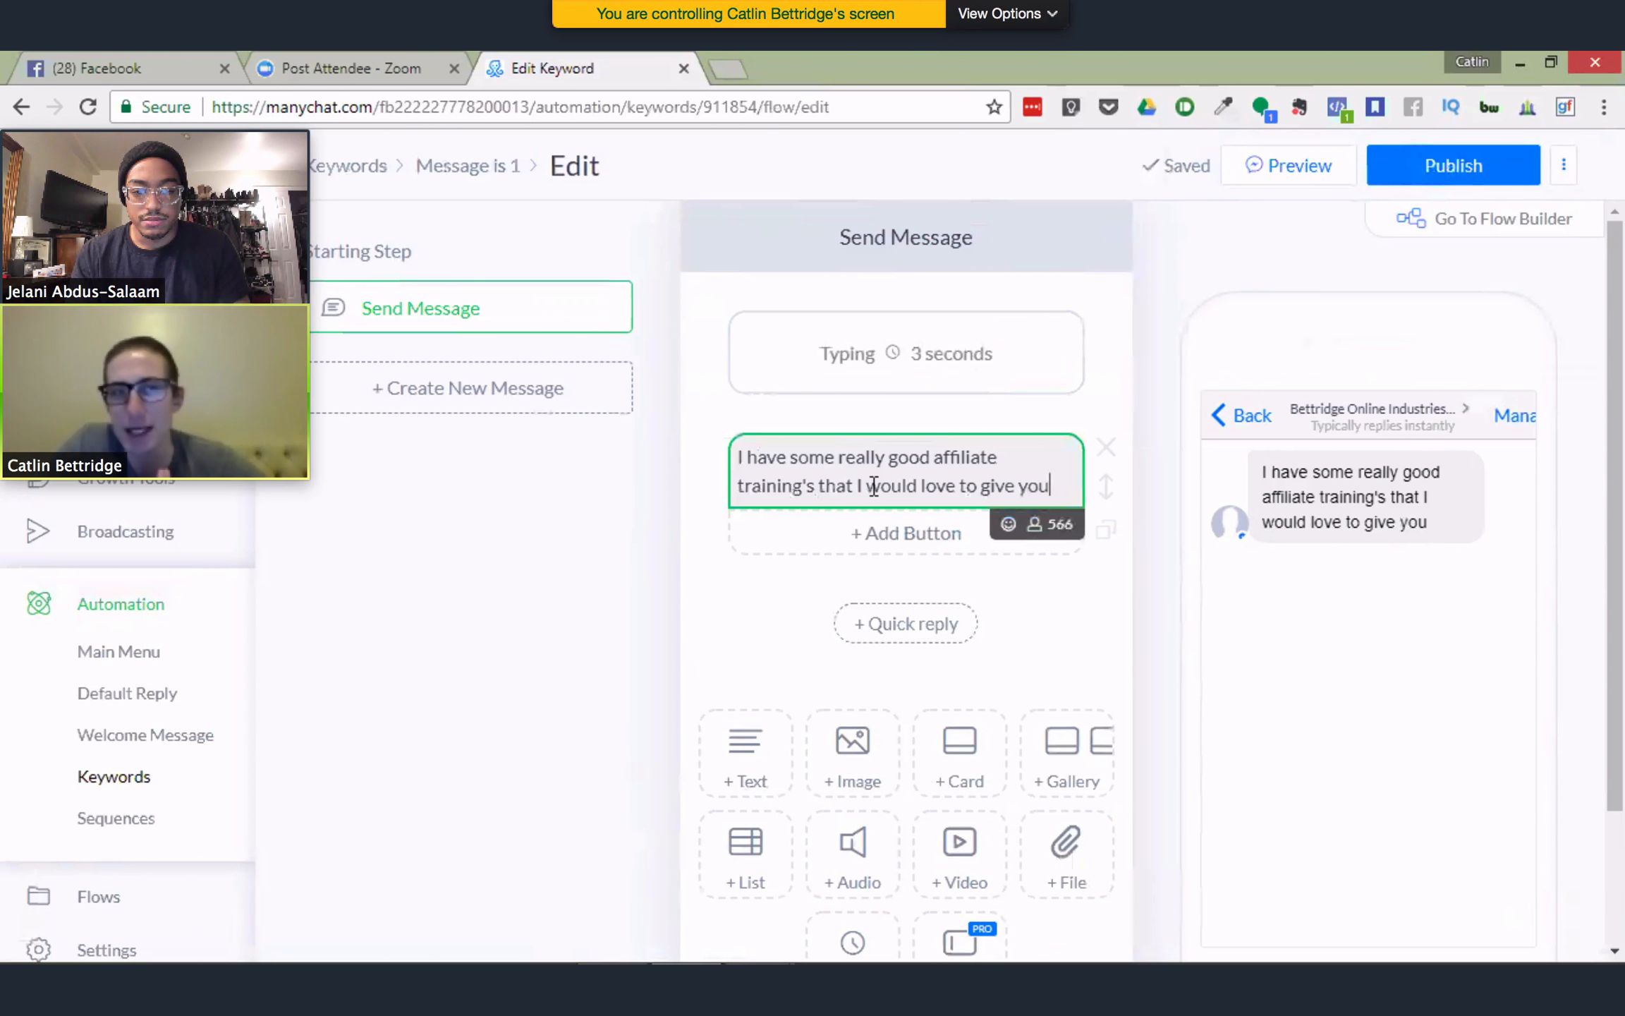
type("!")
key("Return")
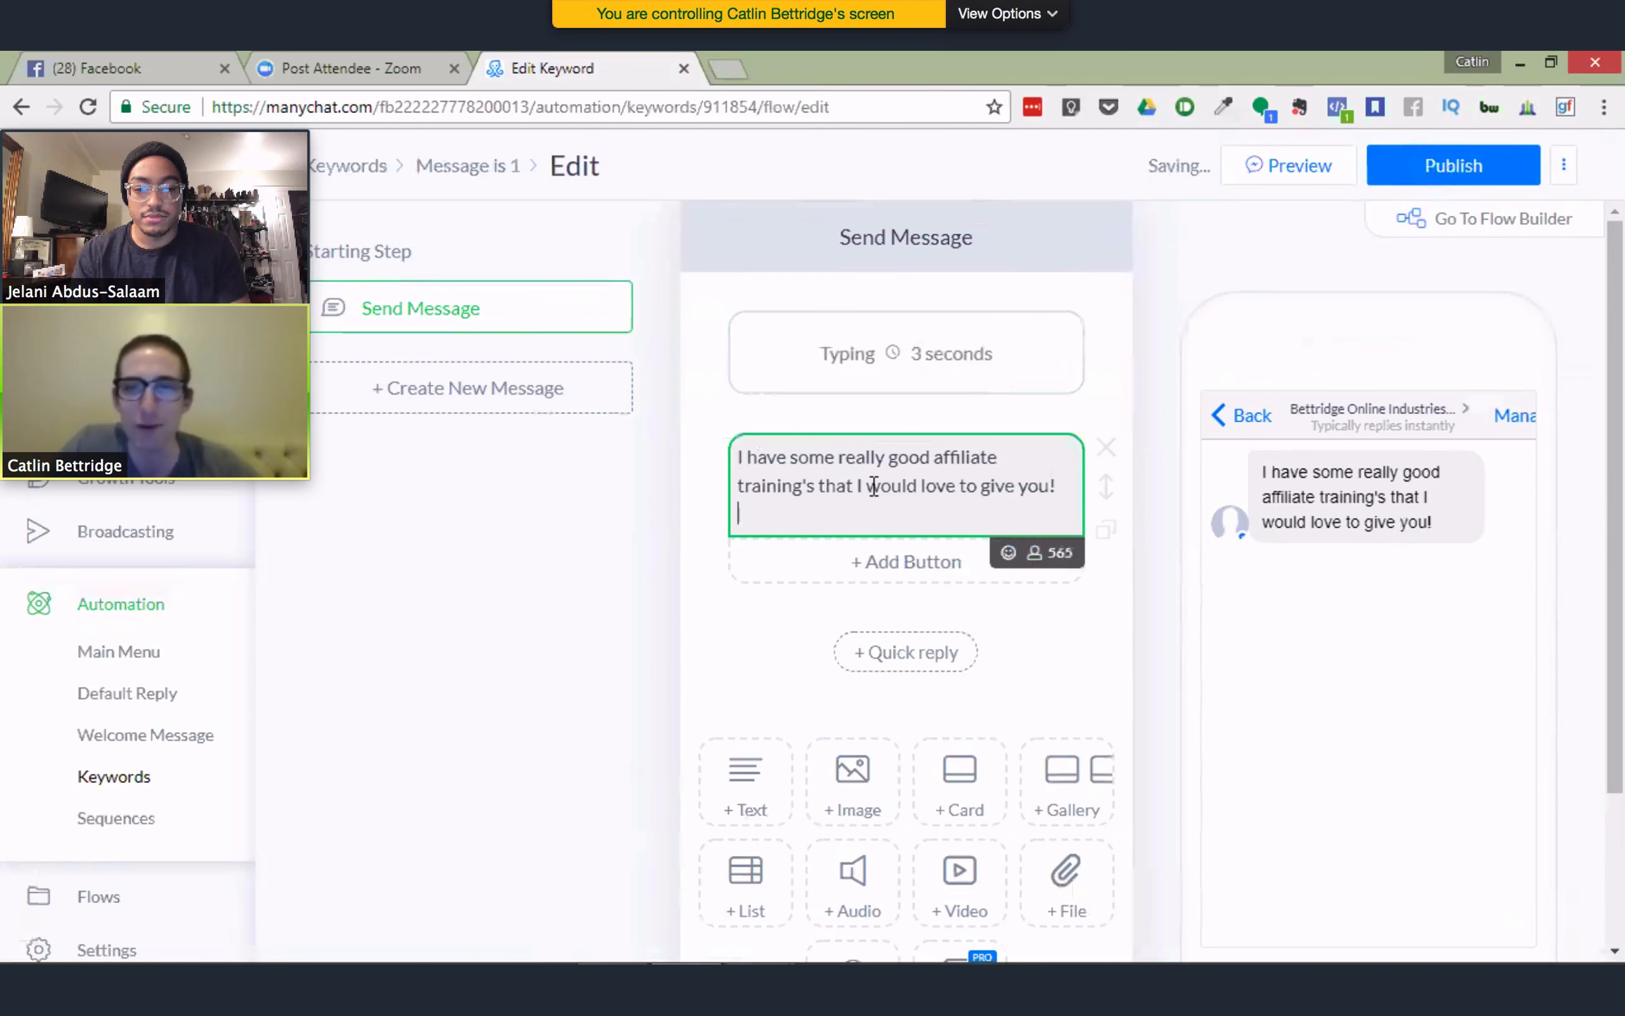
key("Return")
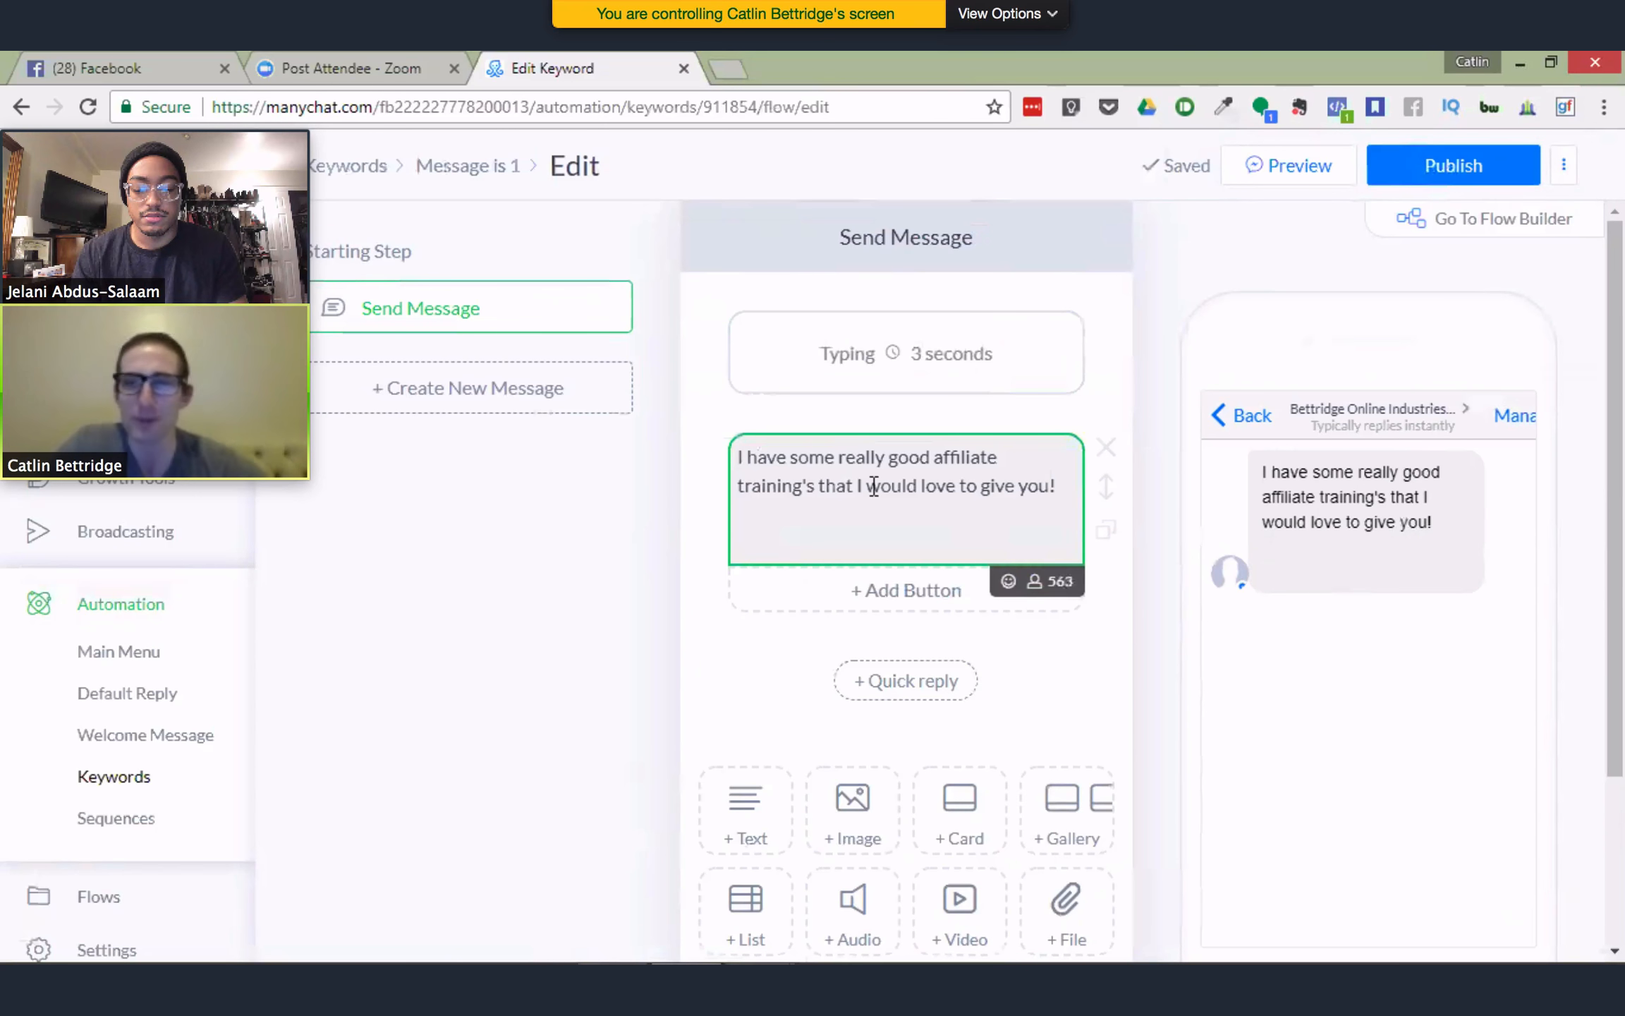
Start a second paragraph in the reply with "At first I didn't think I wanted to share this with the world,"
type("At first I did")
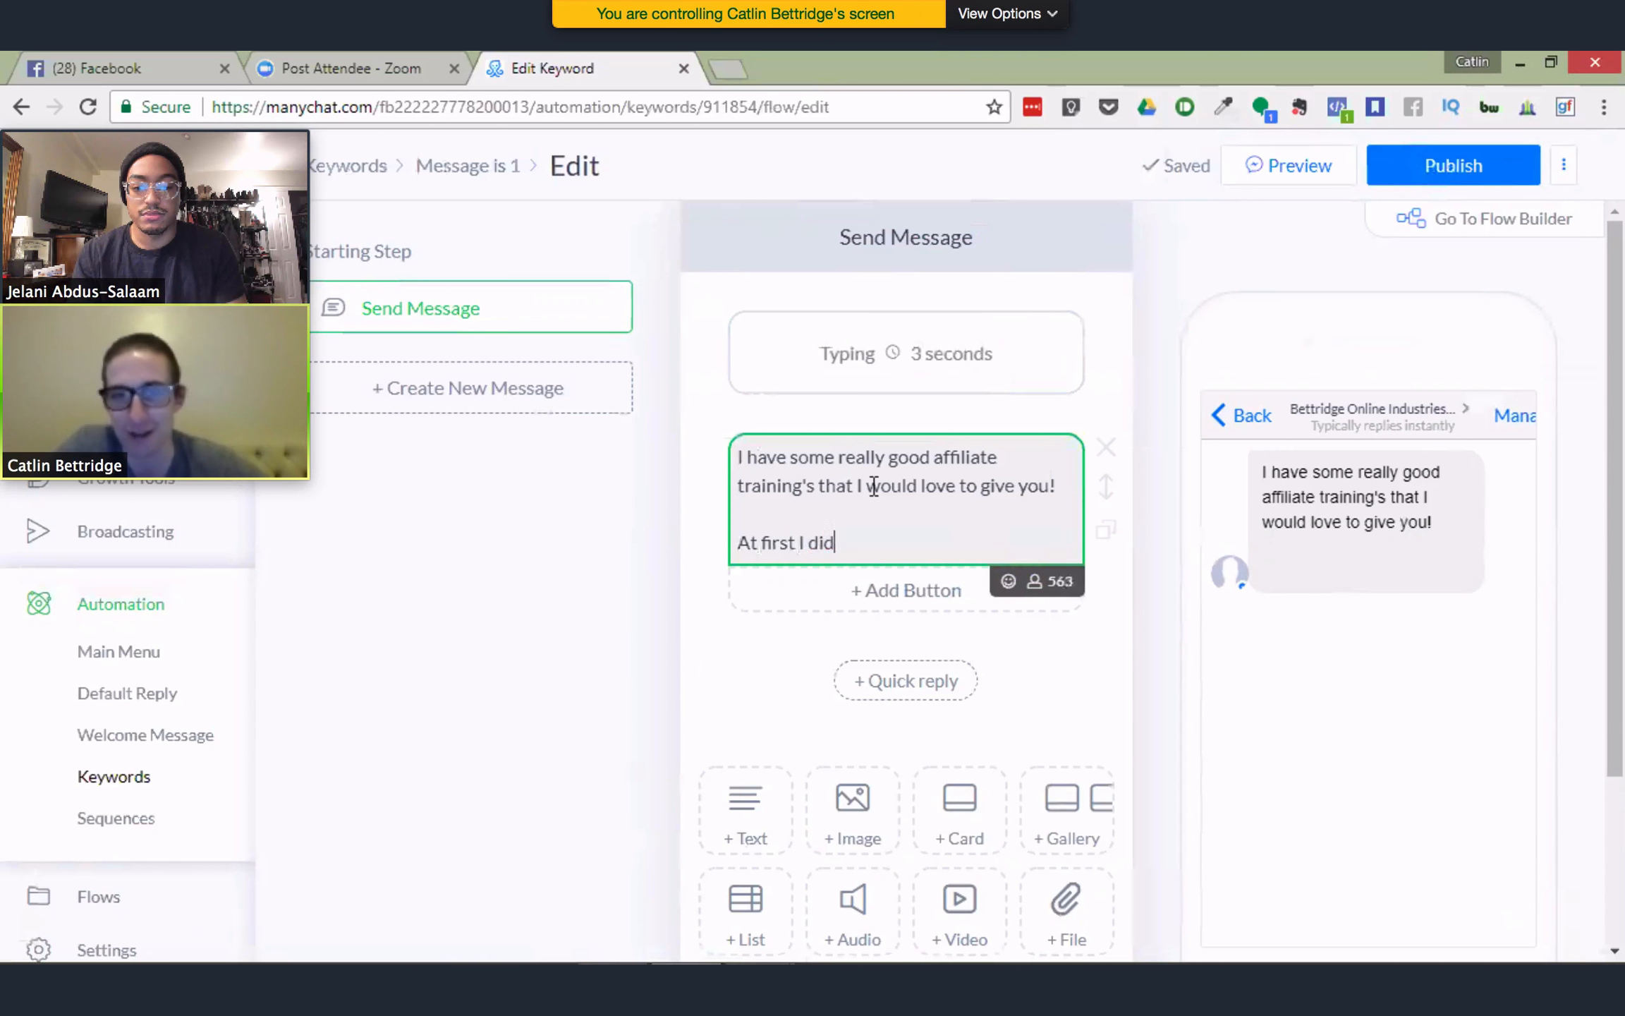
type("n't think I w")
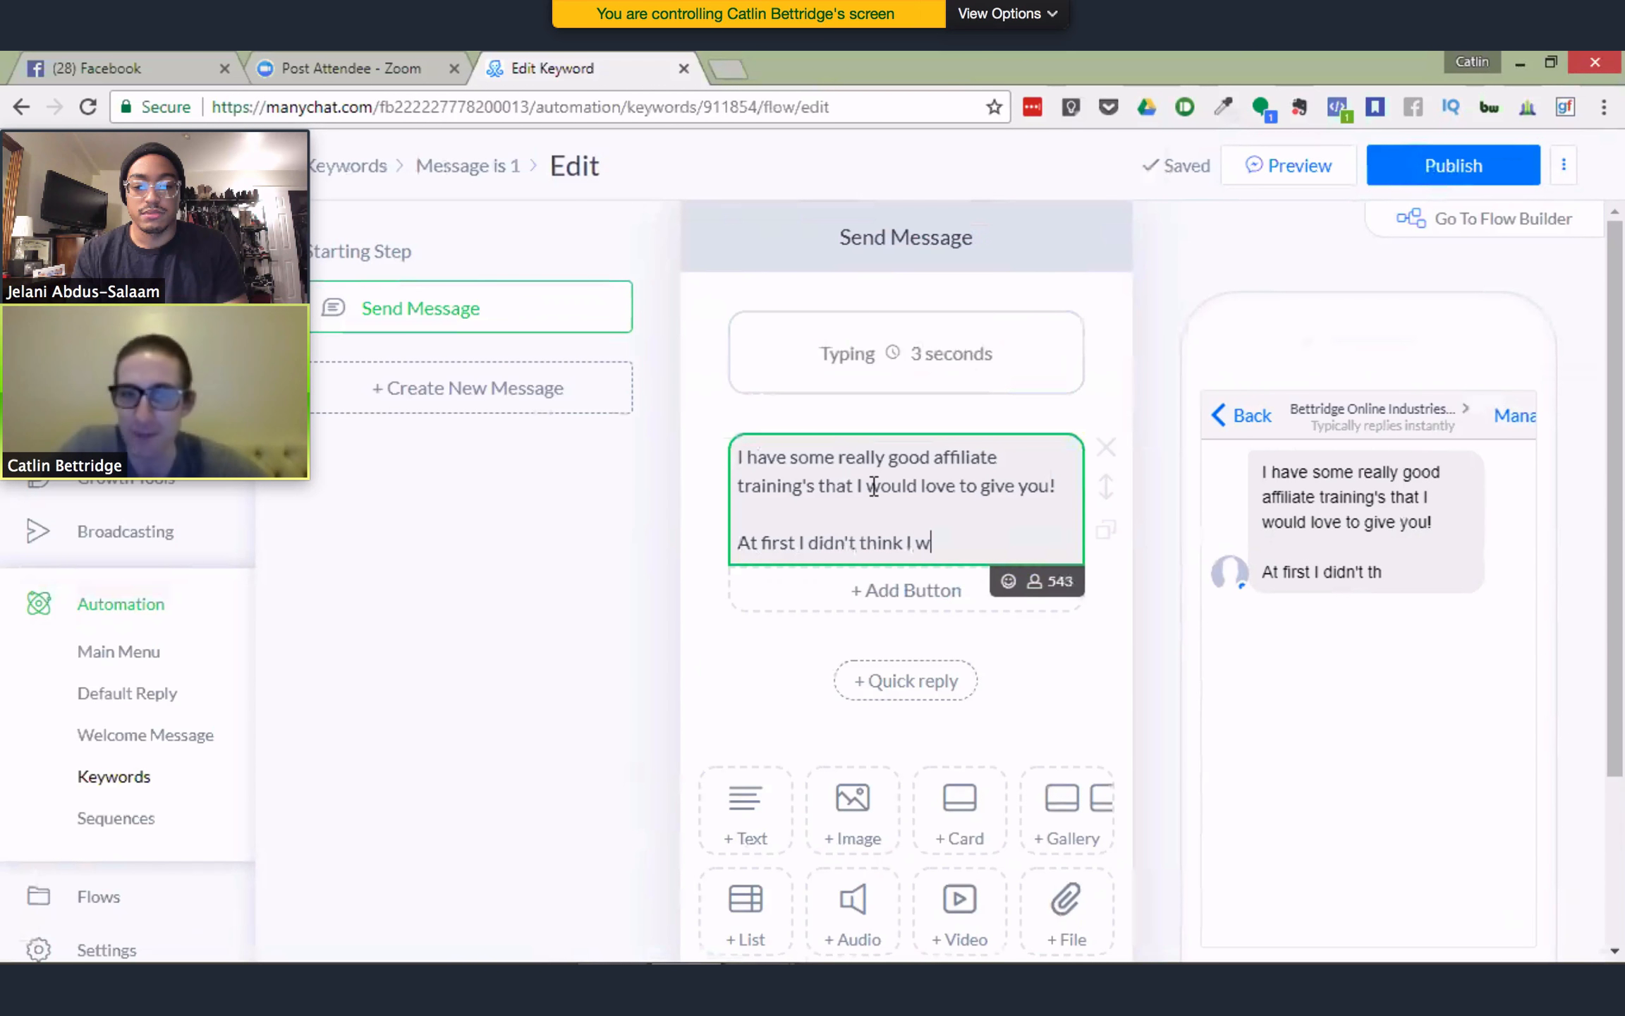
type("anted tosha")
key("BackSpace")
key("BackSpace")
key("BackSpace")
key("BackSpace")
type("o share this with")
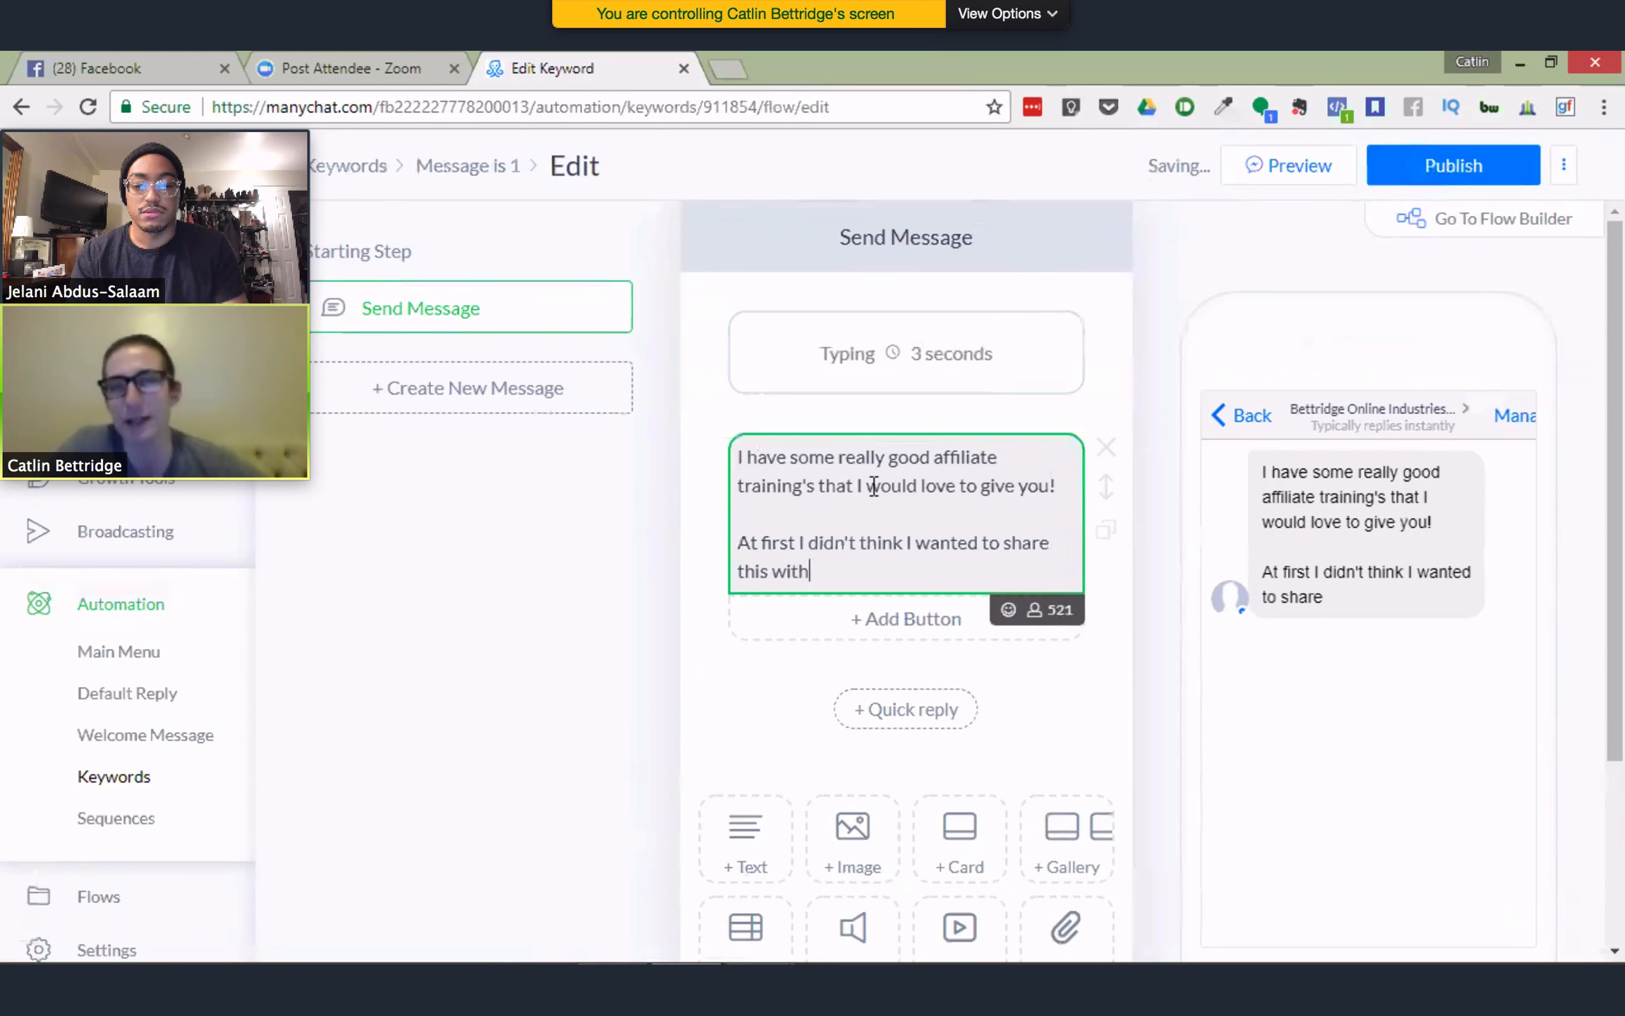
type(" the world,")
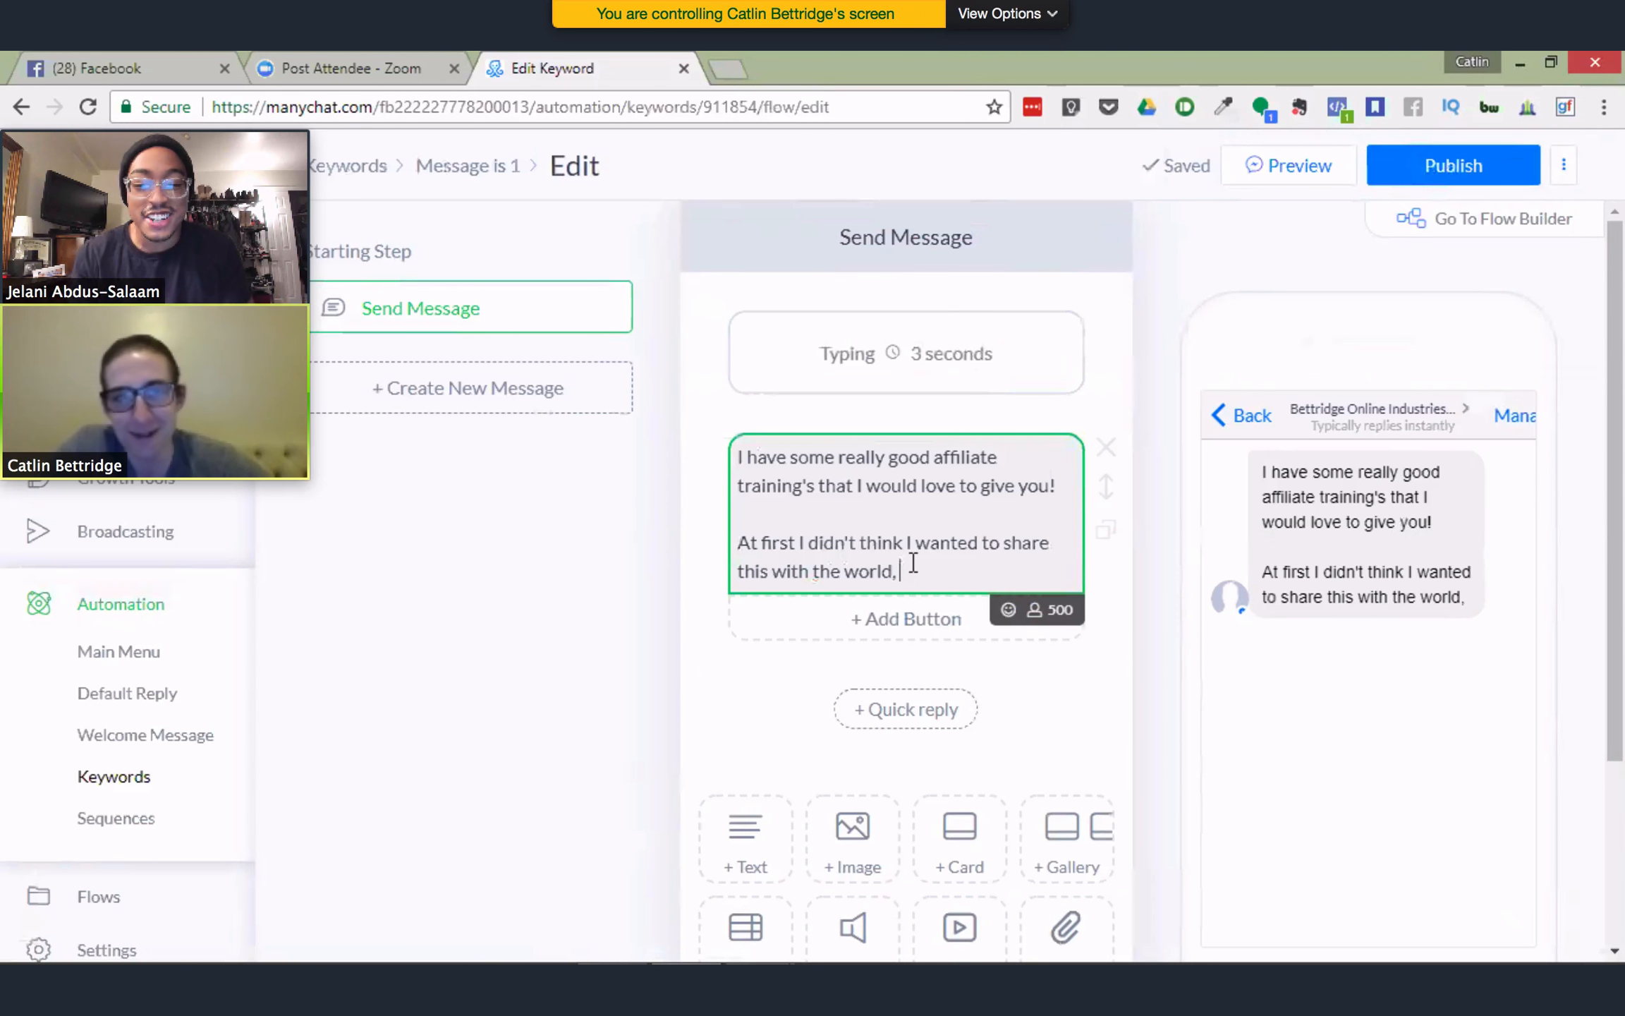
type("but")
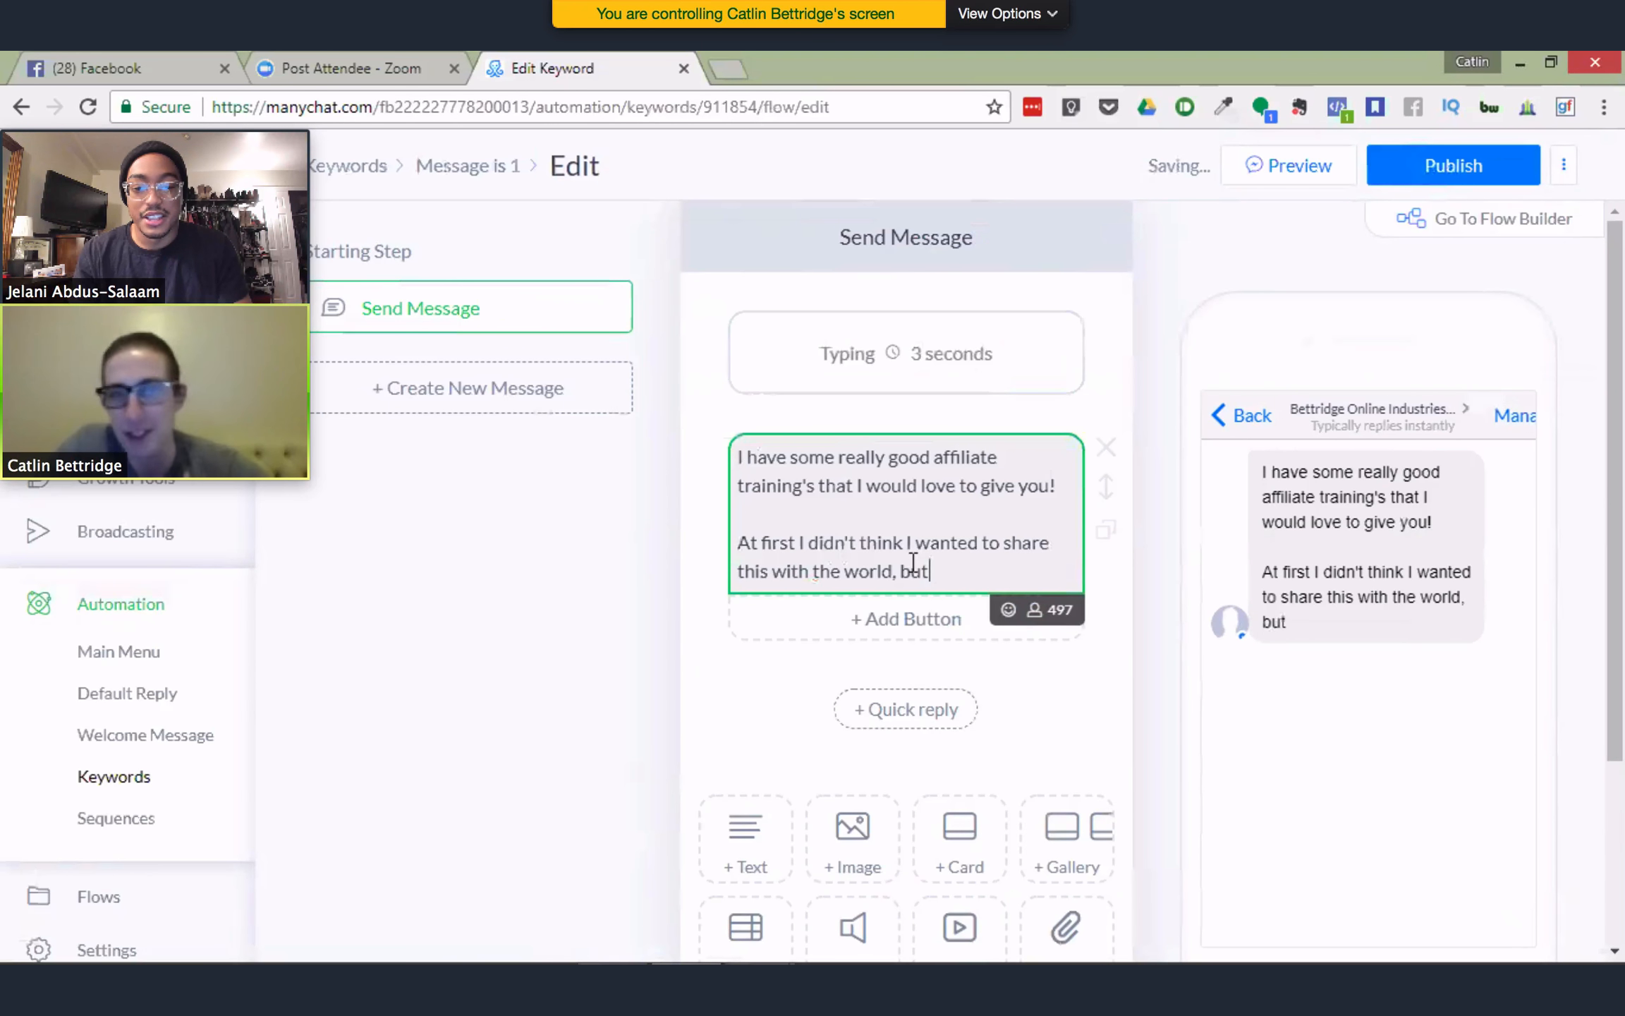
type(" its's too")
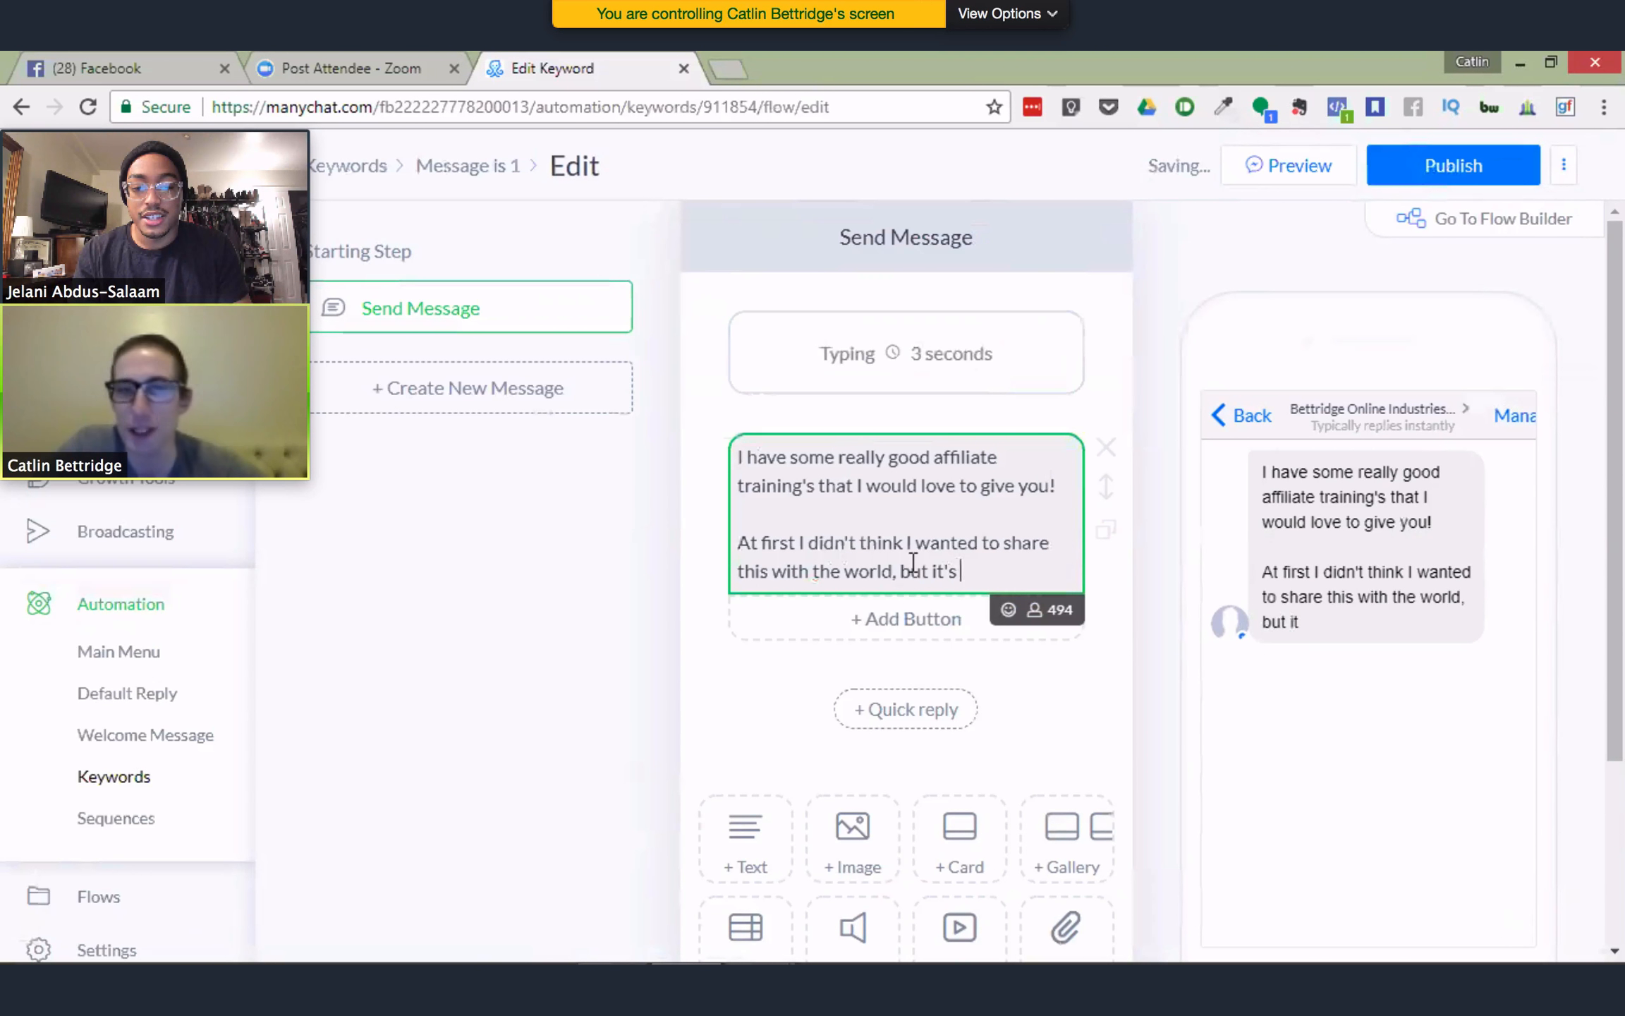
type("werful not")
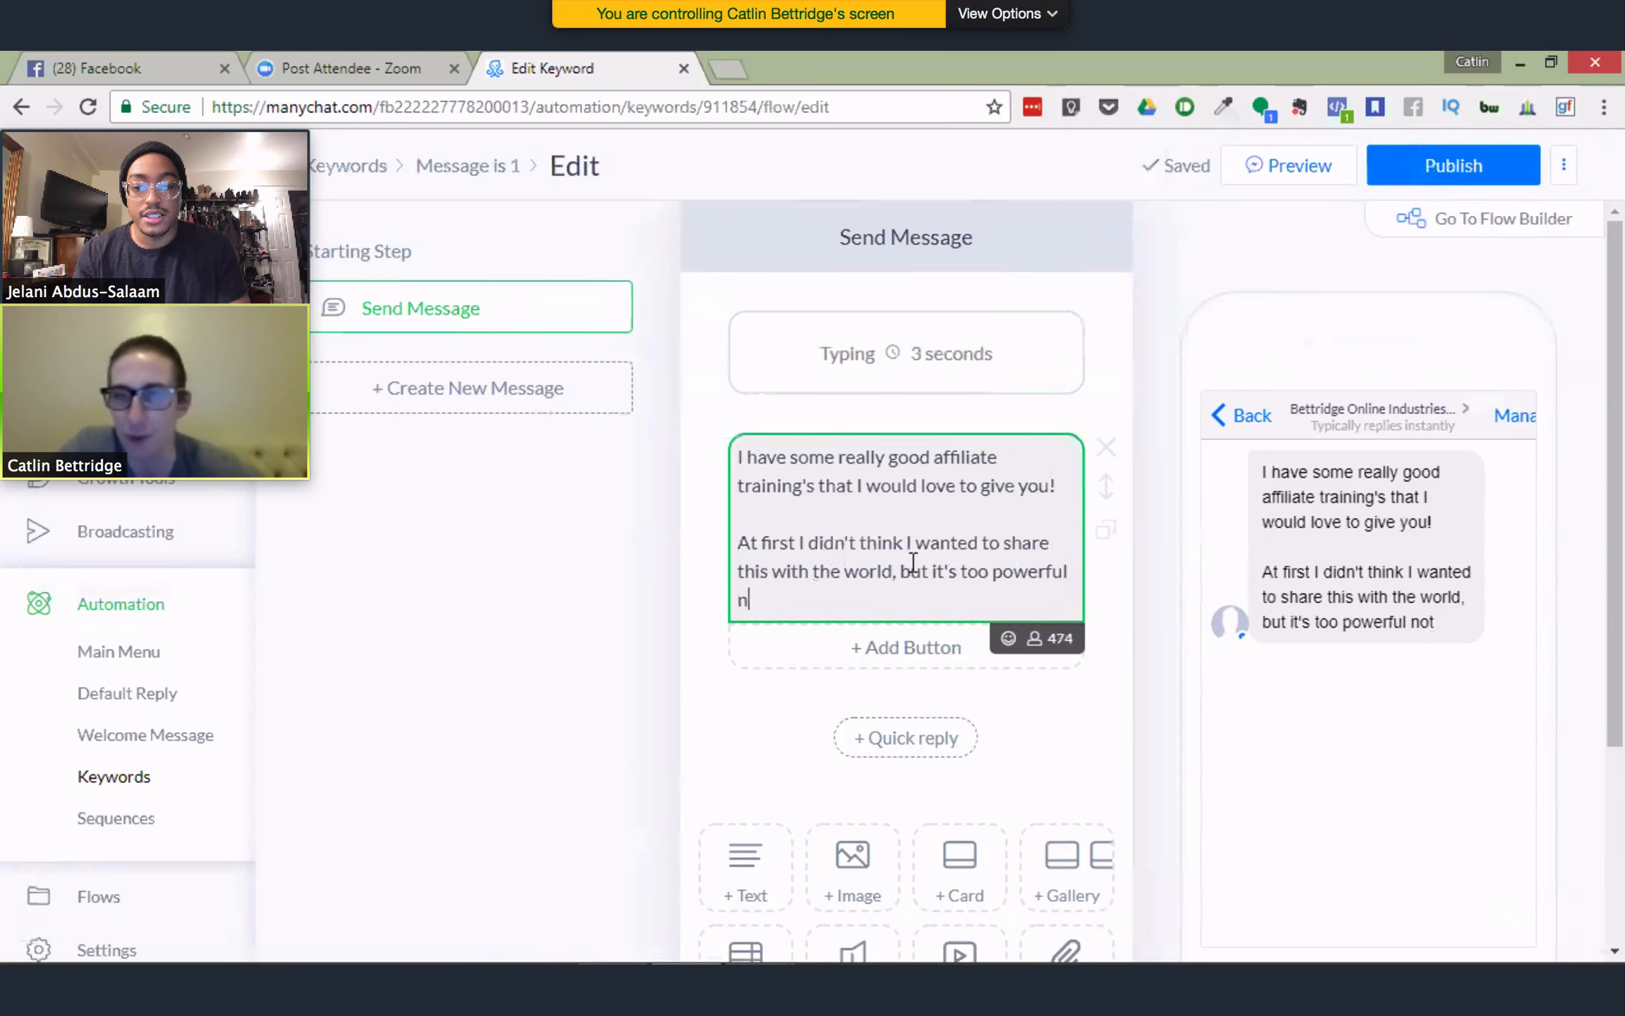
key("BackSpace")
key("BackSpace")
left_click_drag(897, 570, 1086, 571)
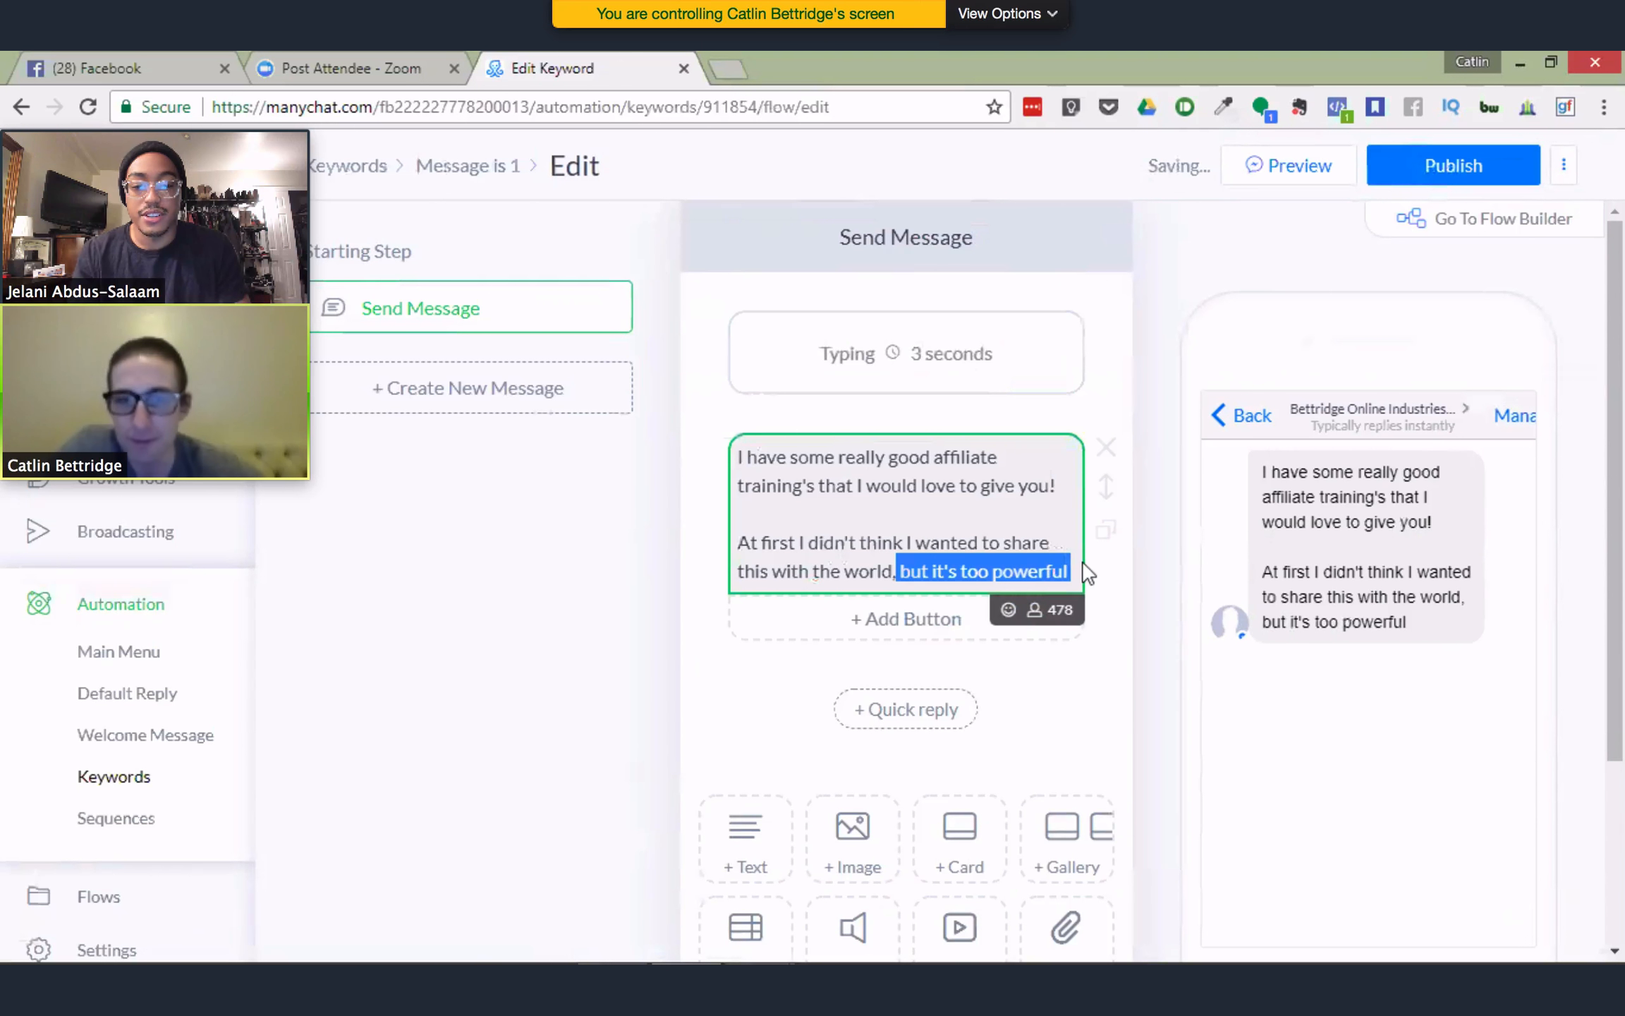
key("BackSpace")
key("BackSpace")
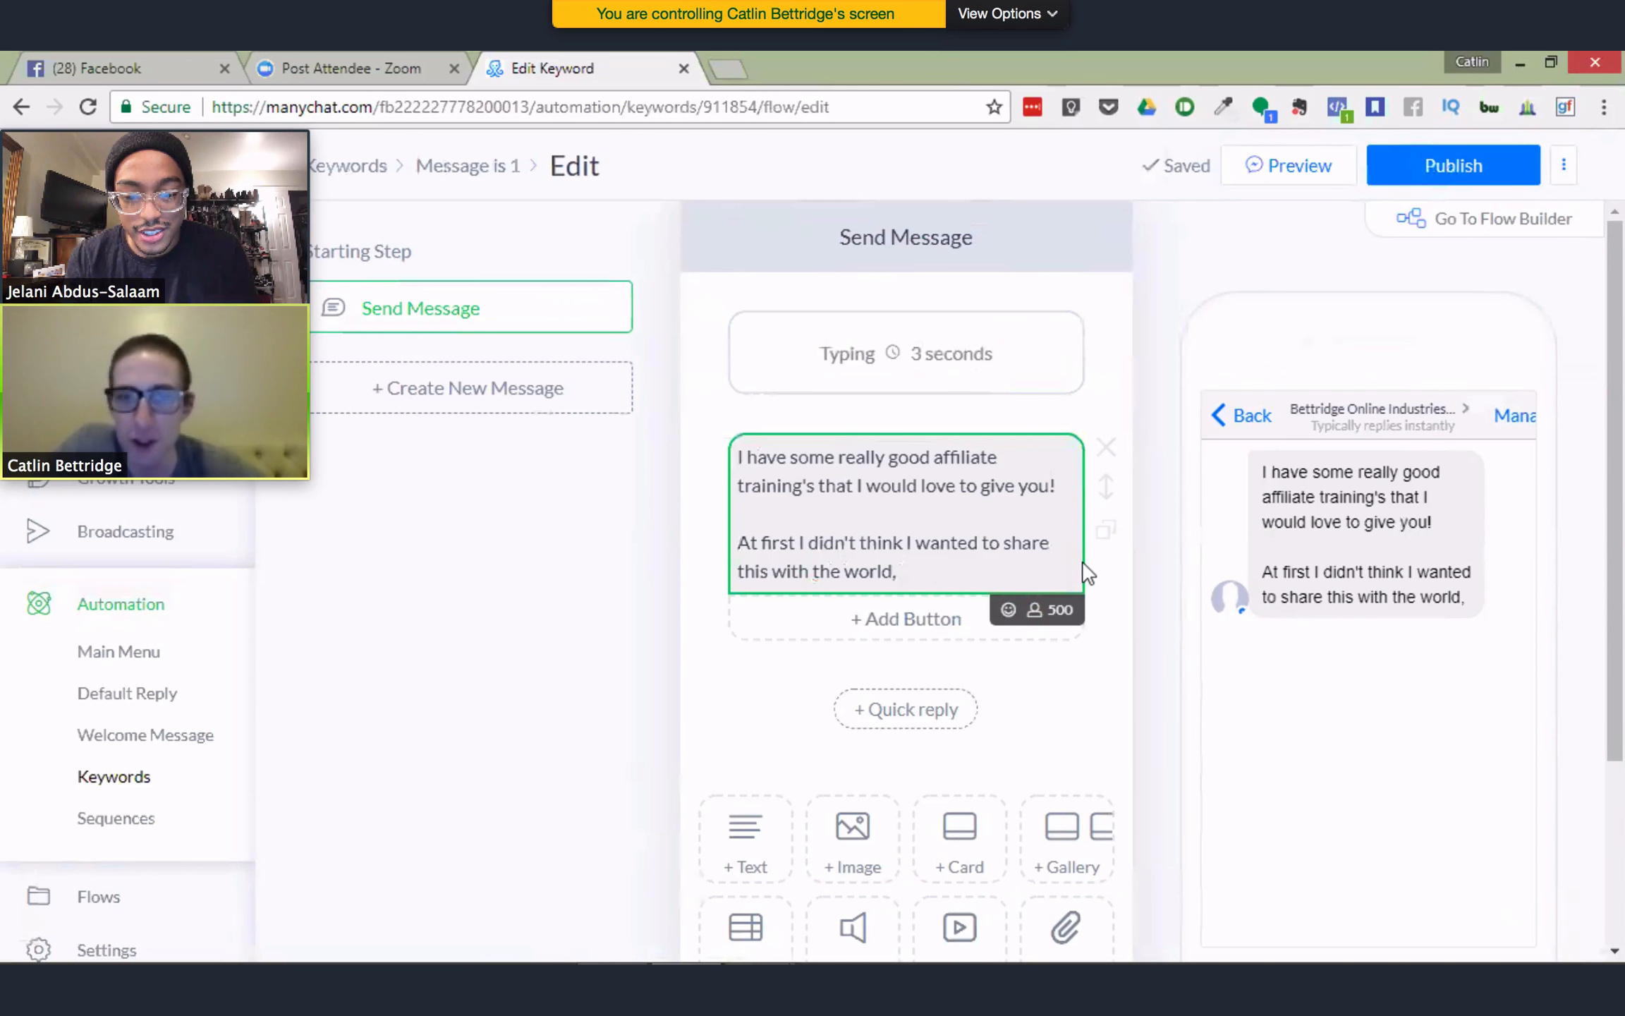
Complete the second paragraph of the reply with "but it's too good not to." and leave a blank line below it
type("but")
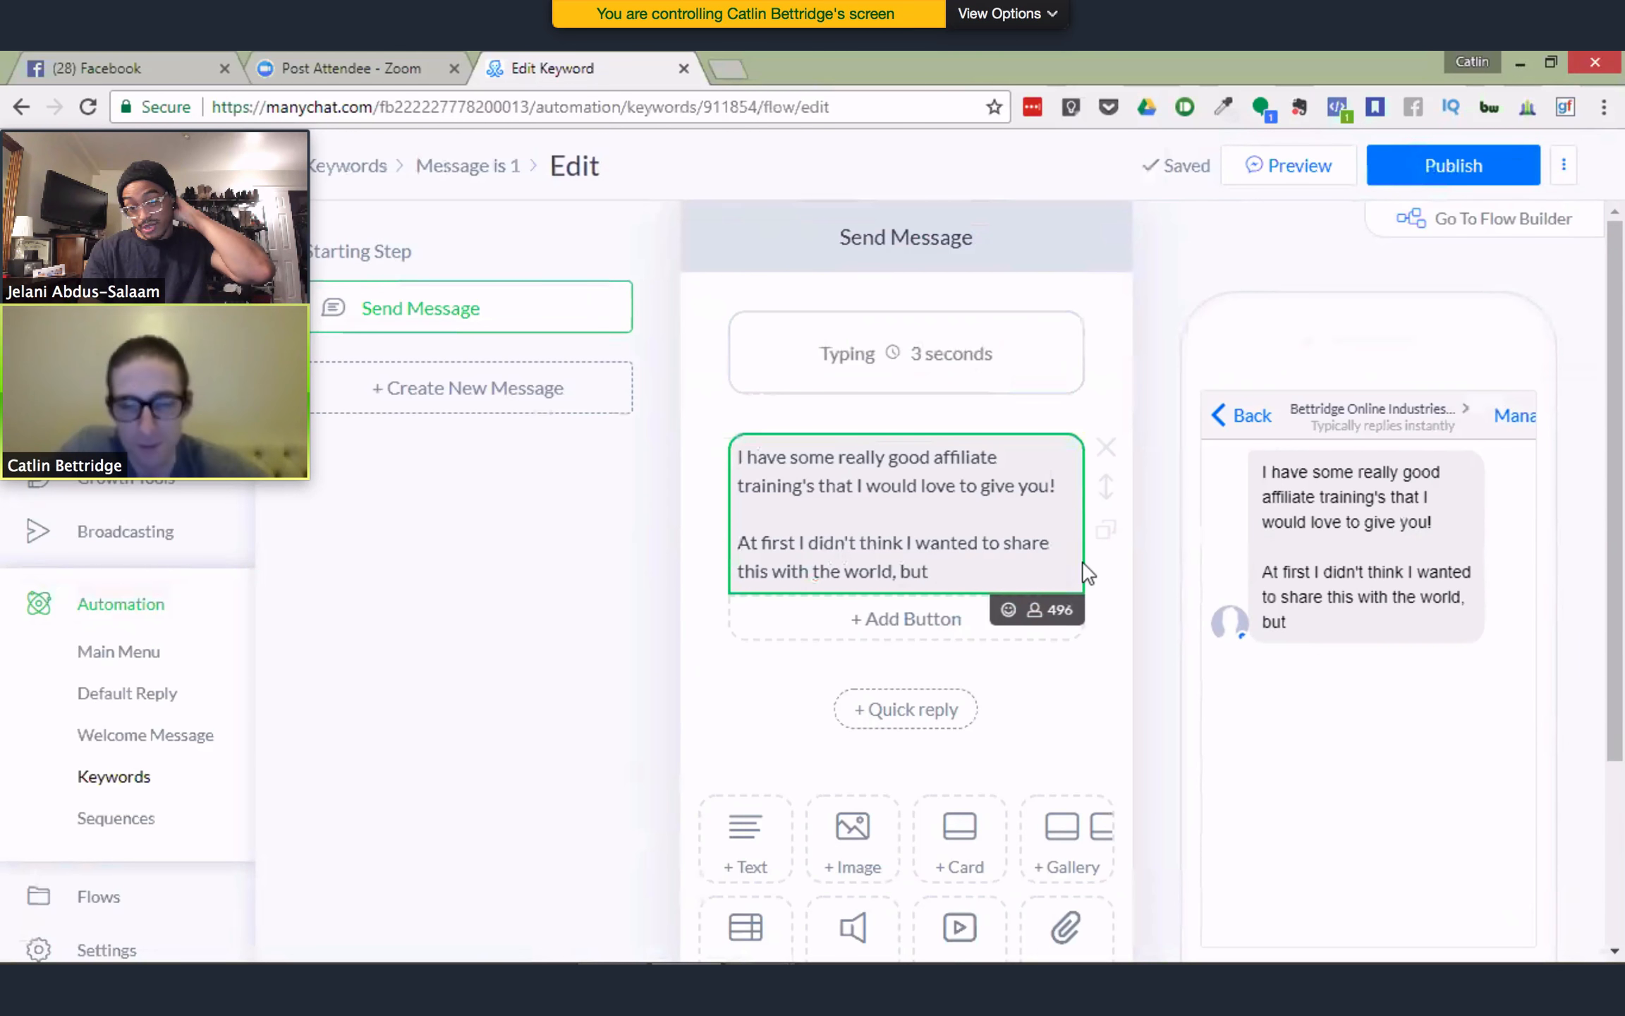
type("it")
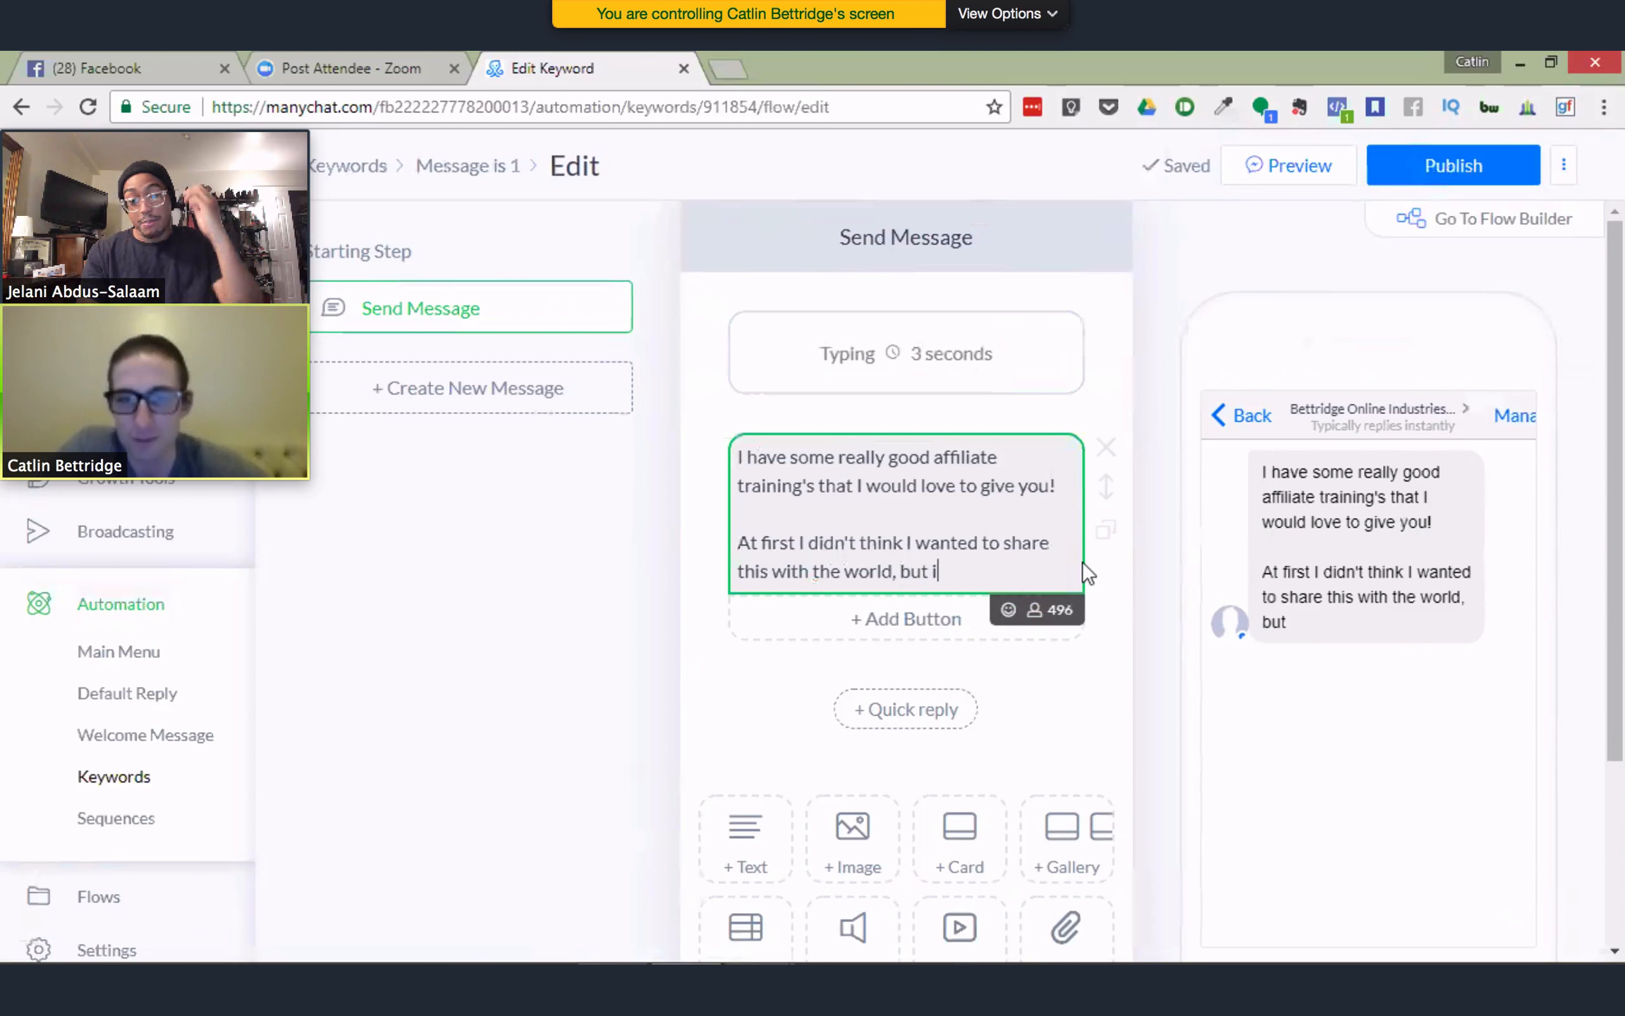
type("'s to")
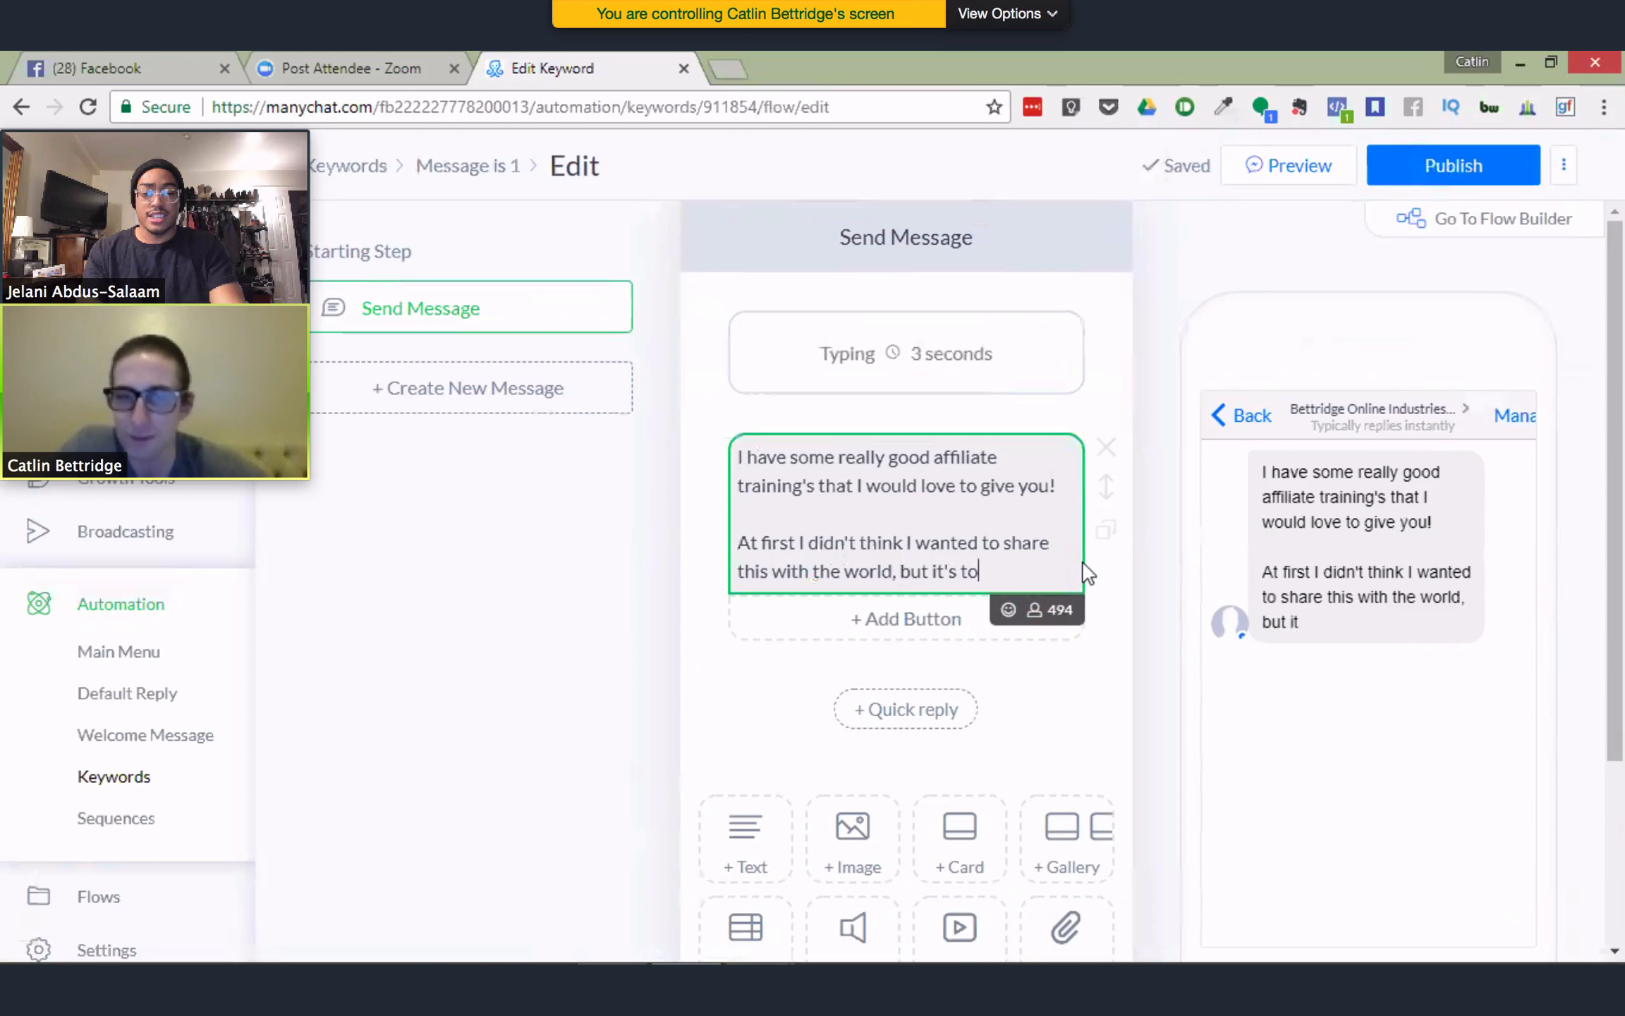
type("o good not to")
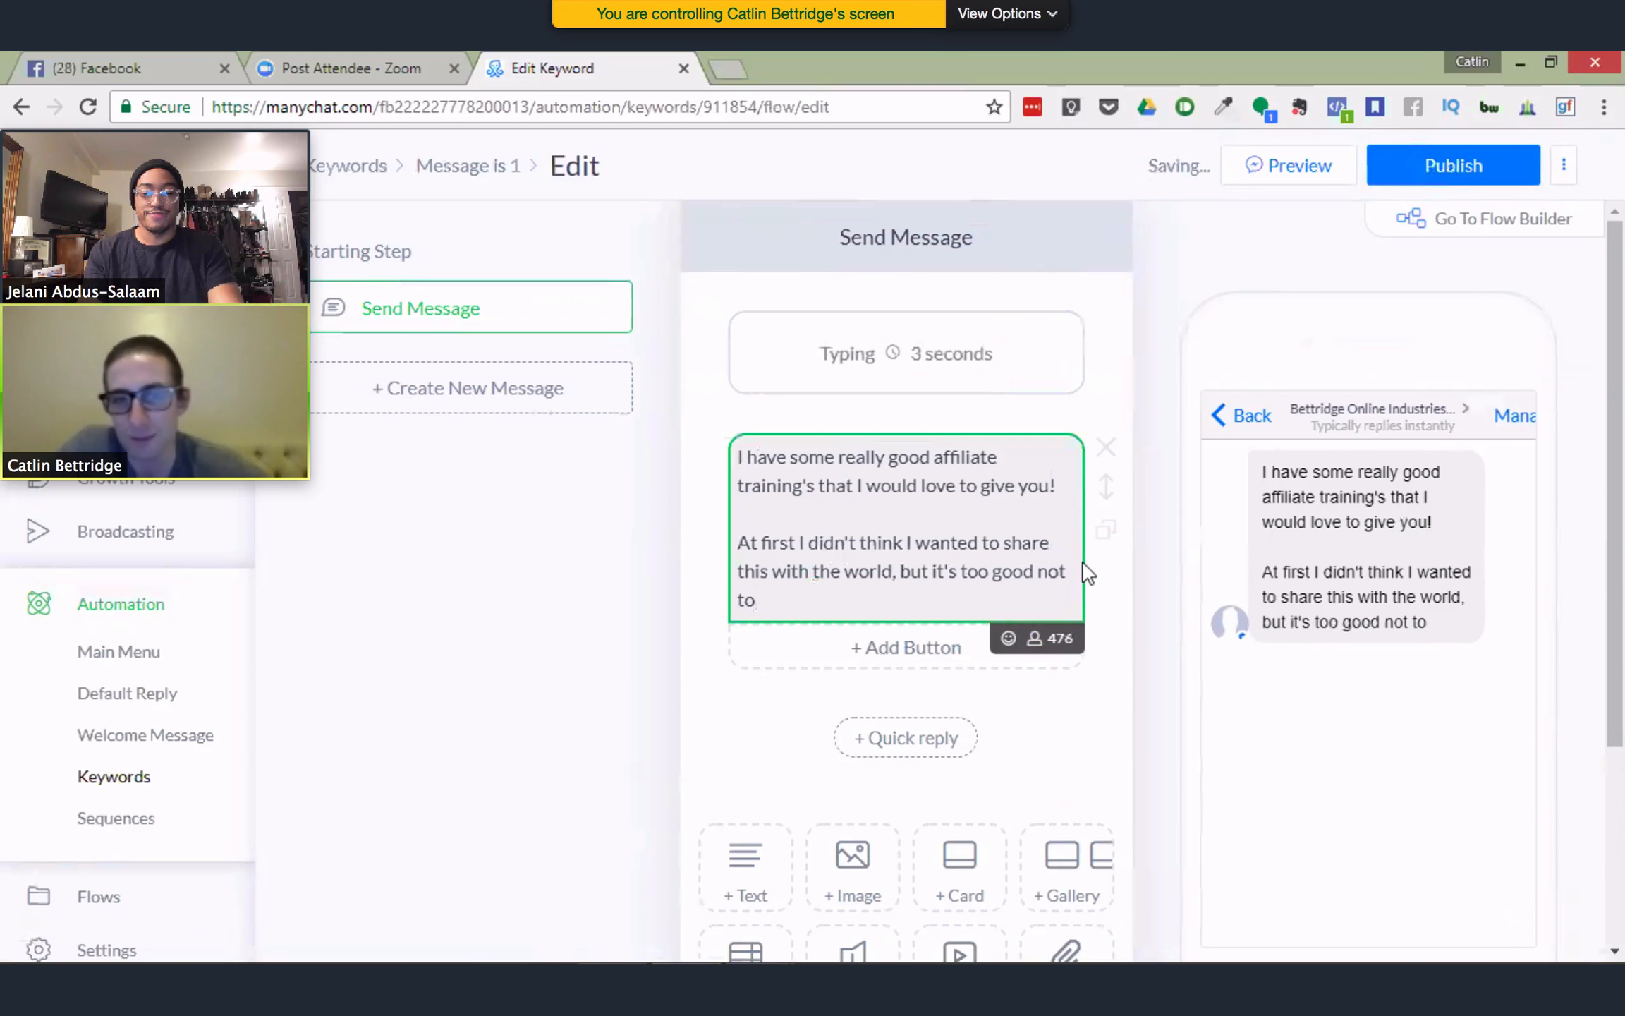
type(".")
key("Return")
key("Return")
Start a third paragraph in the reply with "But before I share this training with you", spelling "training" correctly
type("B")
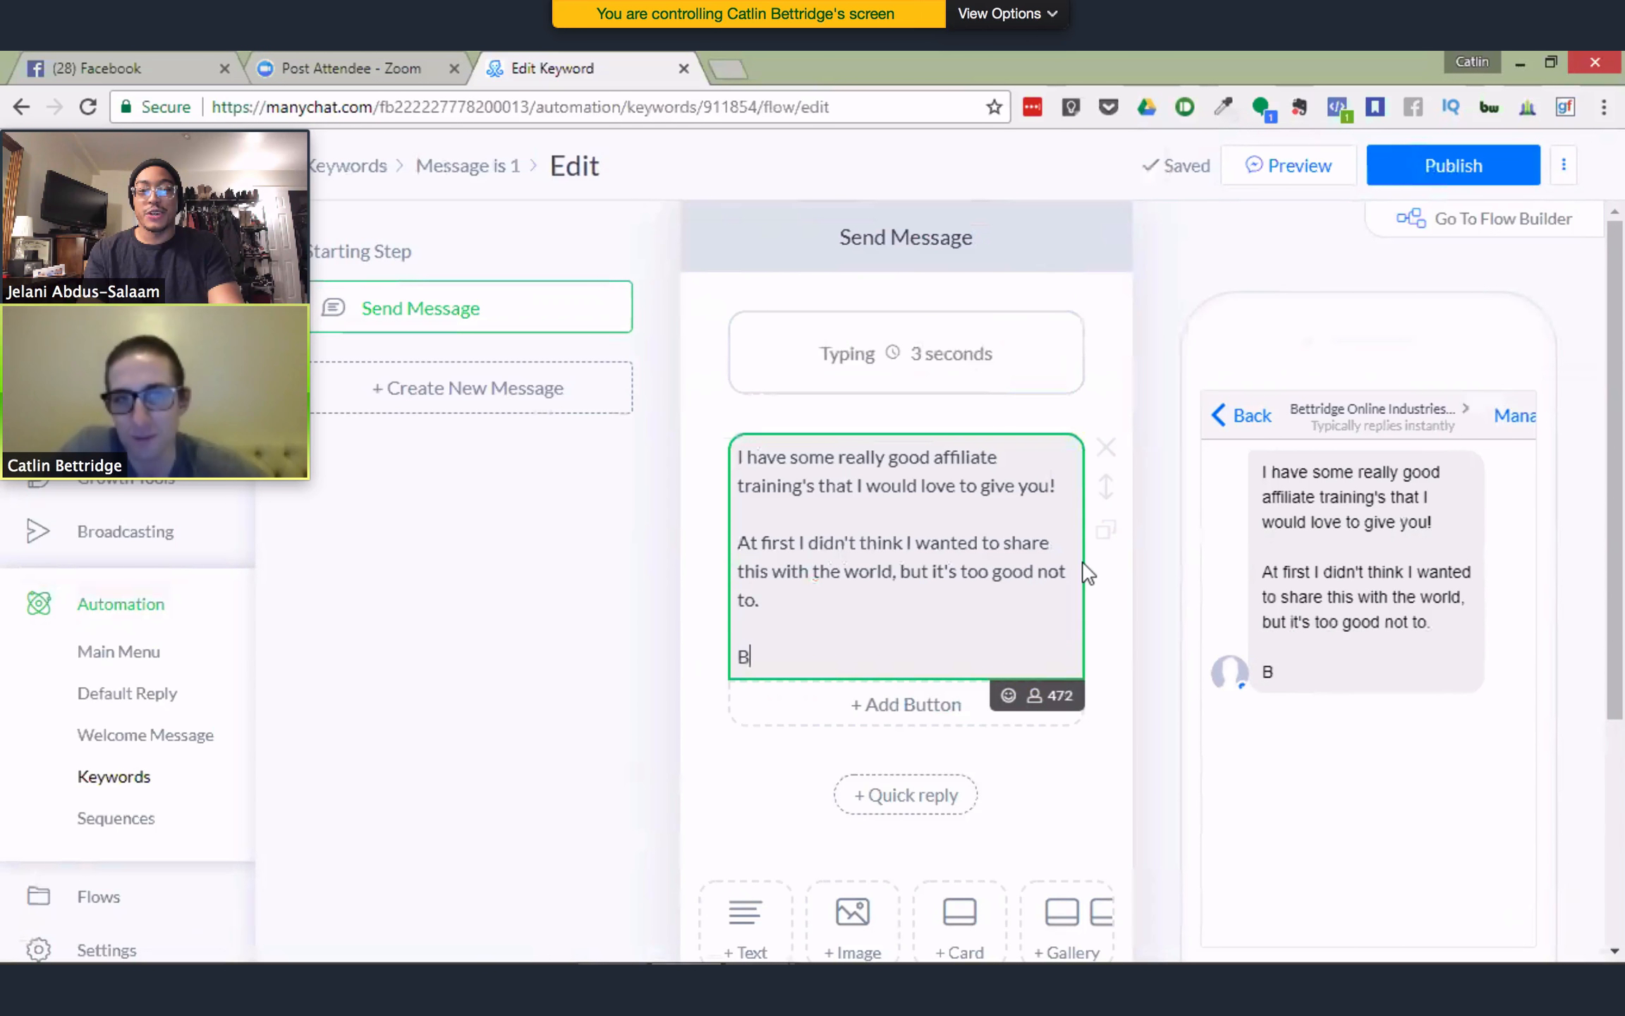
type("ut")
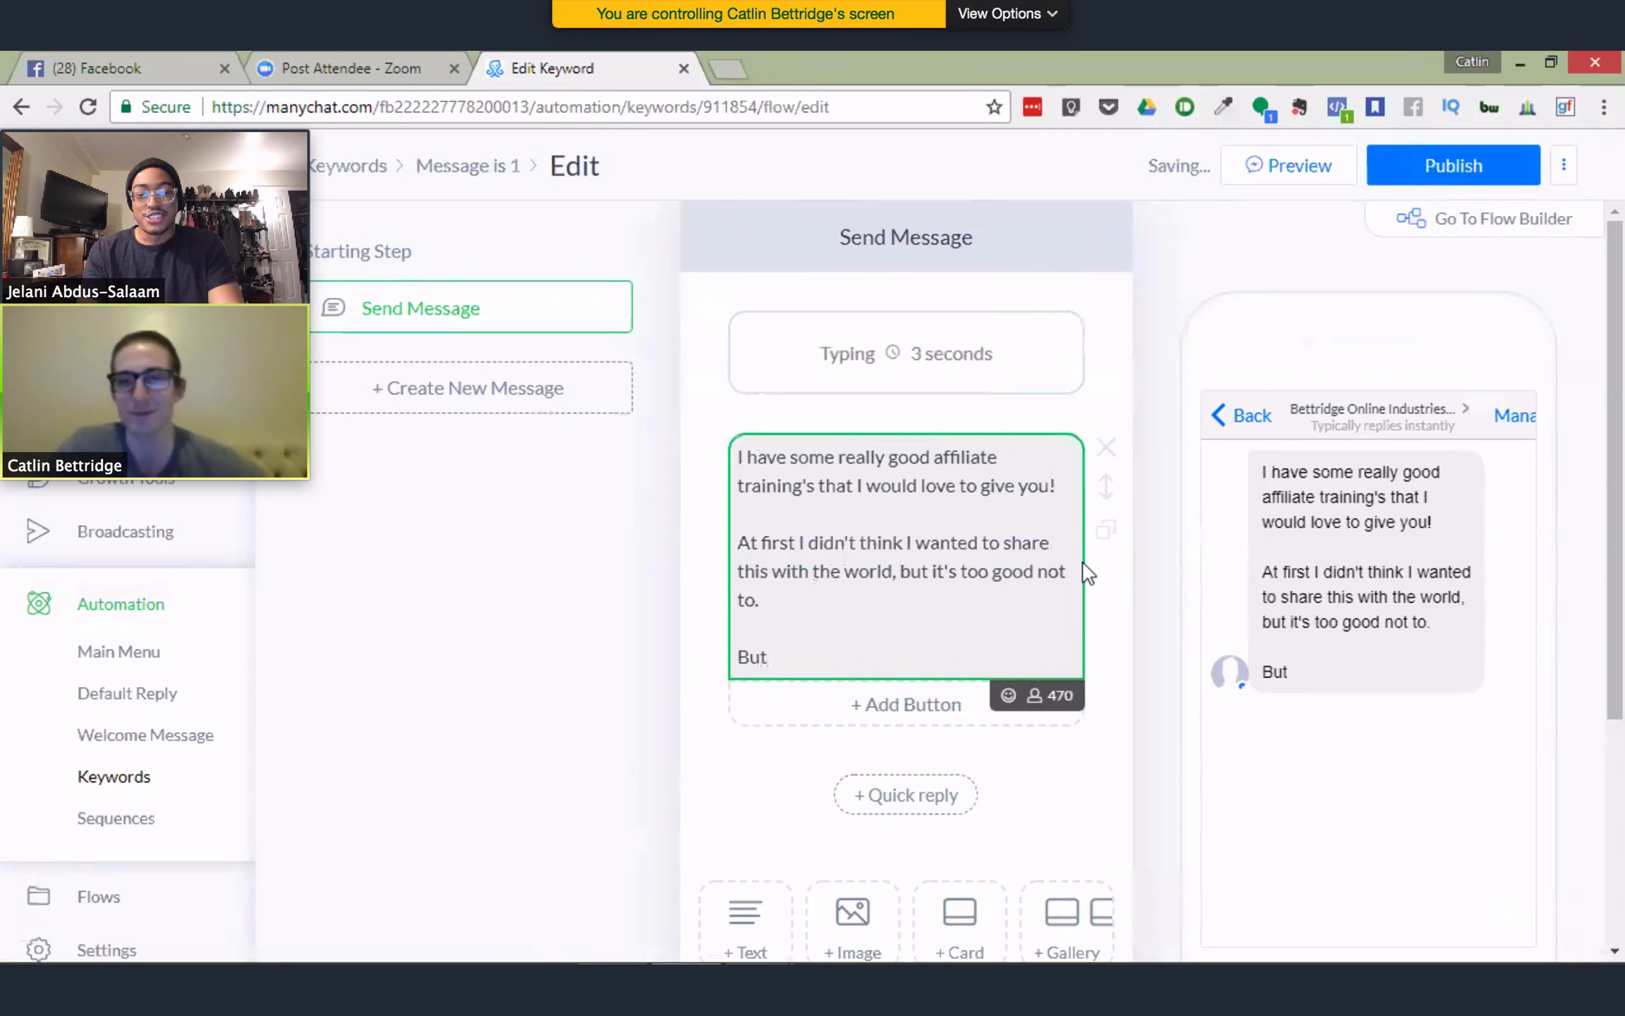
type(" before I")
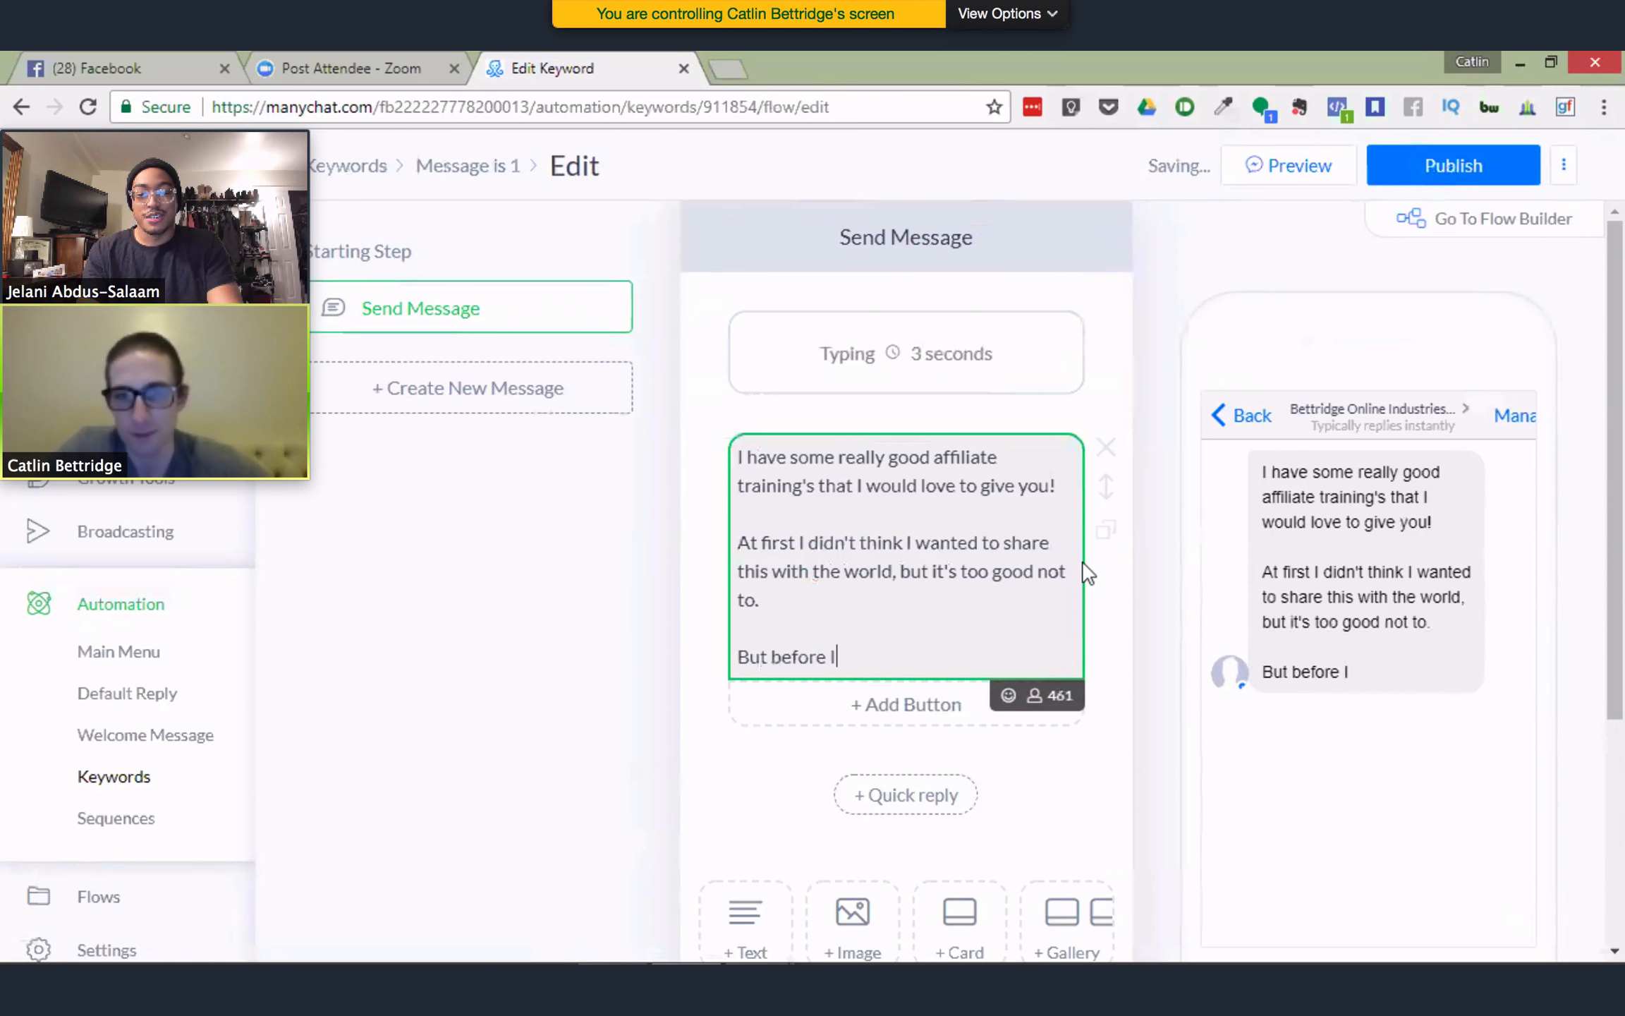
type(" share")
key("BackSpace")
key("BackSpace")
type("are t")
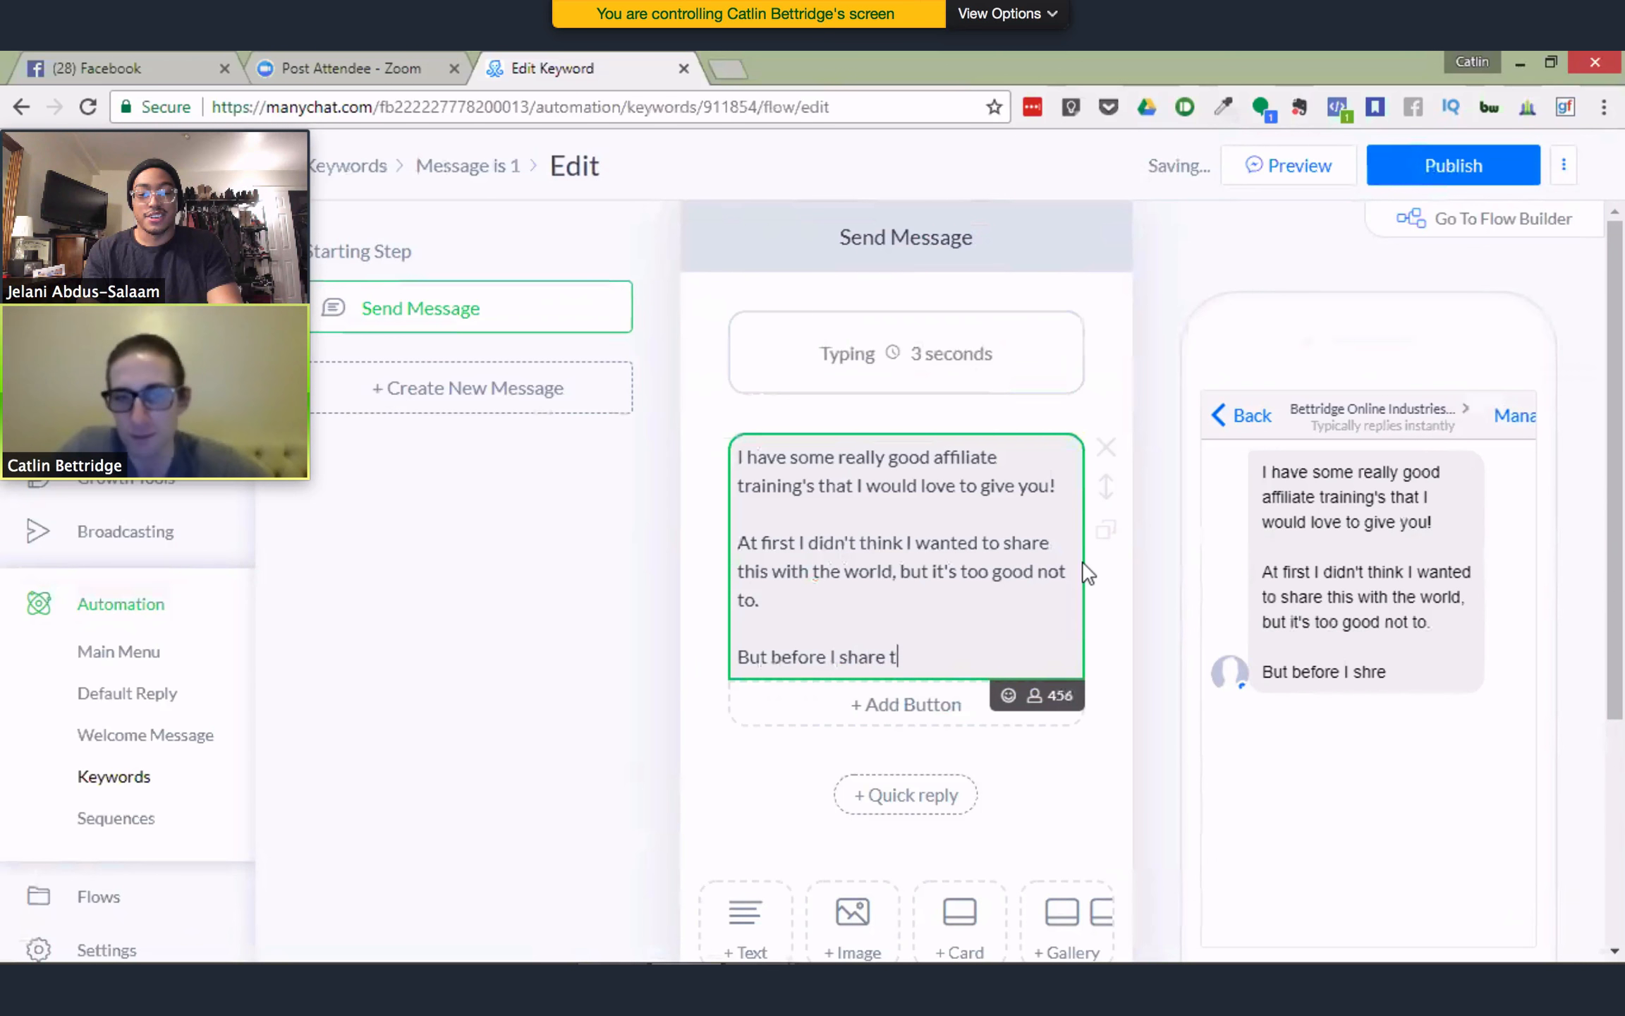
type("his trainins with you")
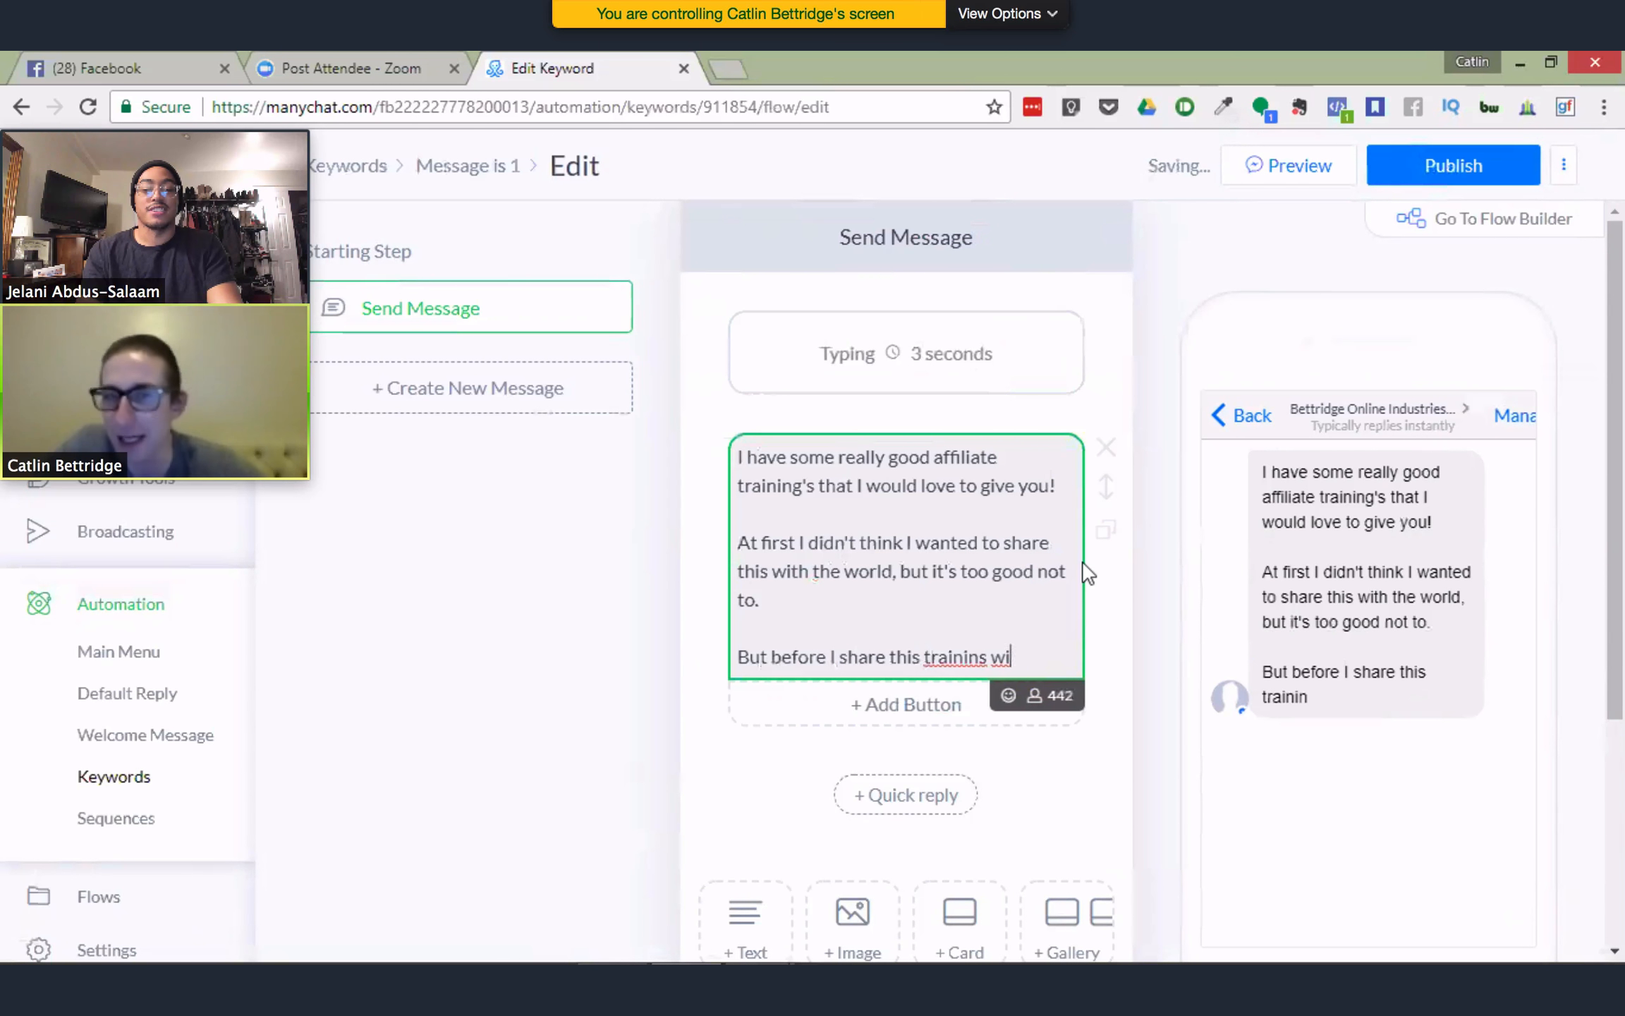
right_click(962, 644)
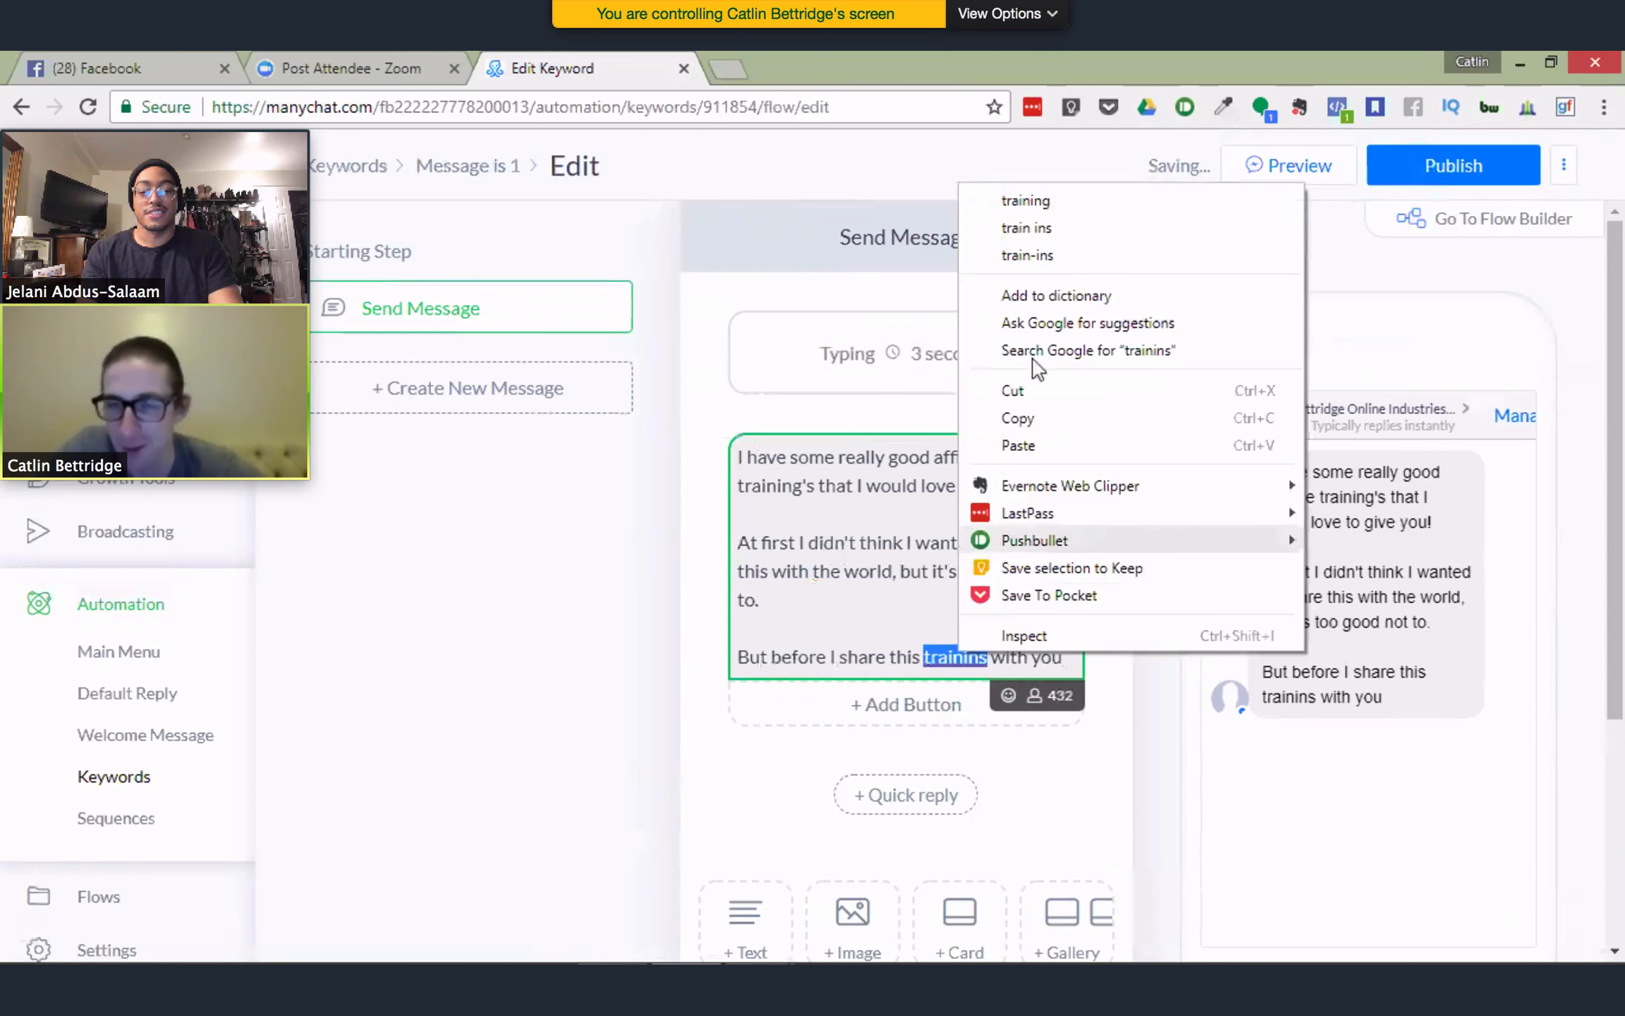
left_click(1051, 205)
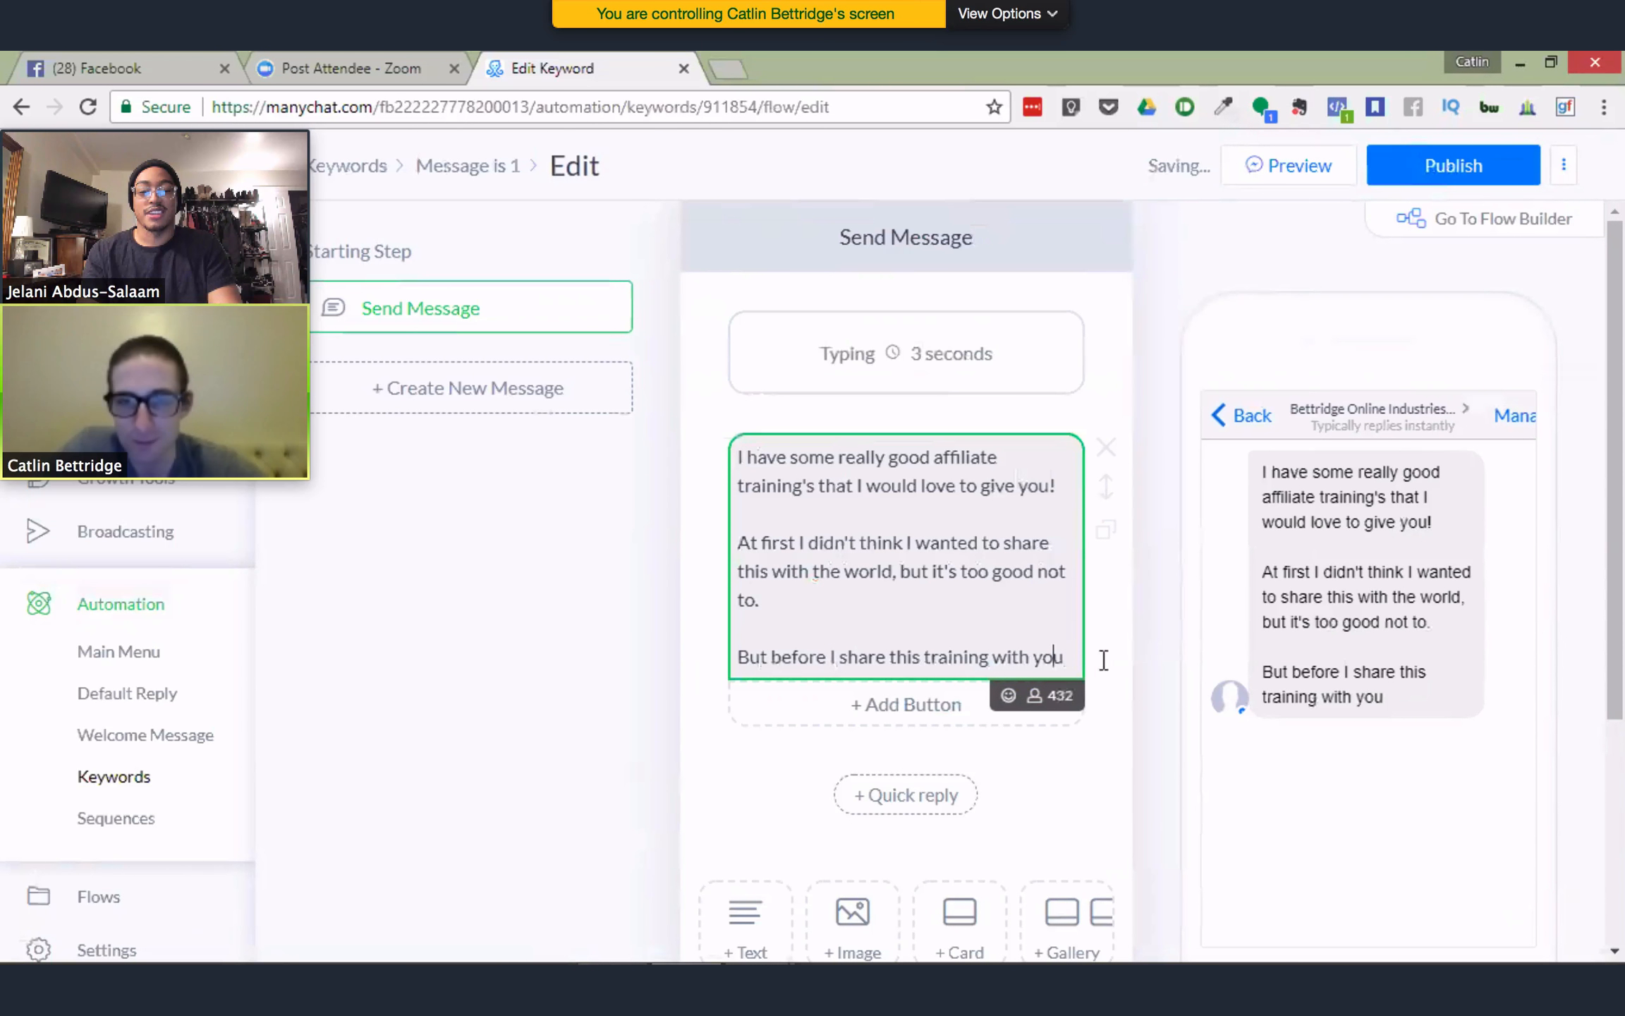
Finish the third paragraph as a question by appending ", would you want to subscribe?"
left_click(1066, 659)
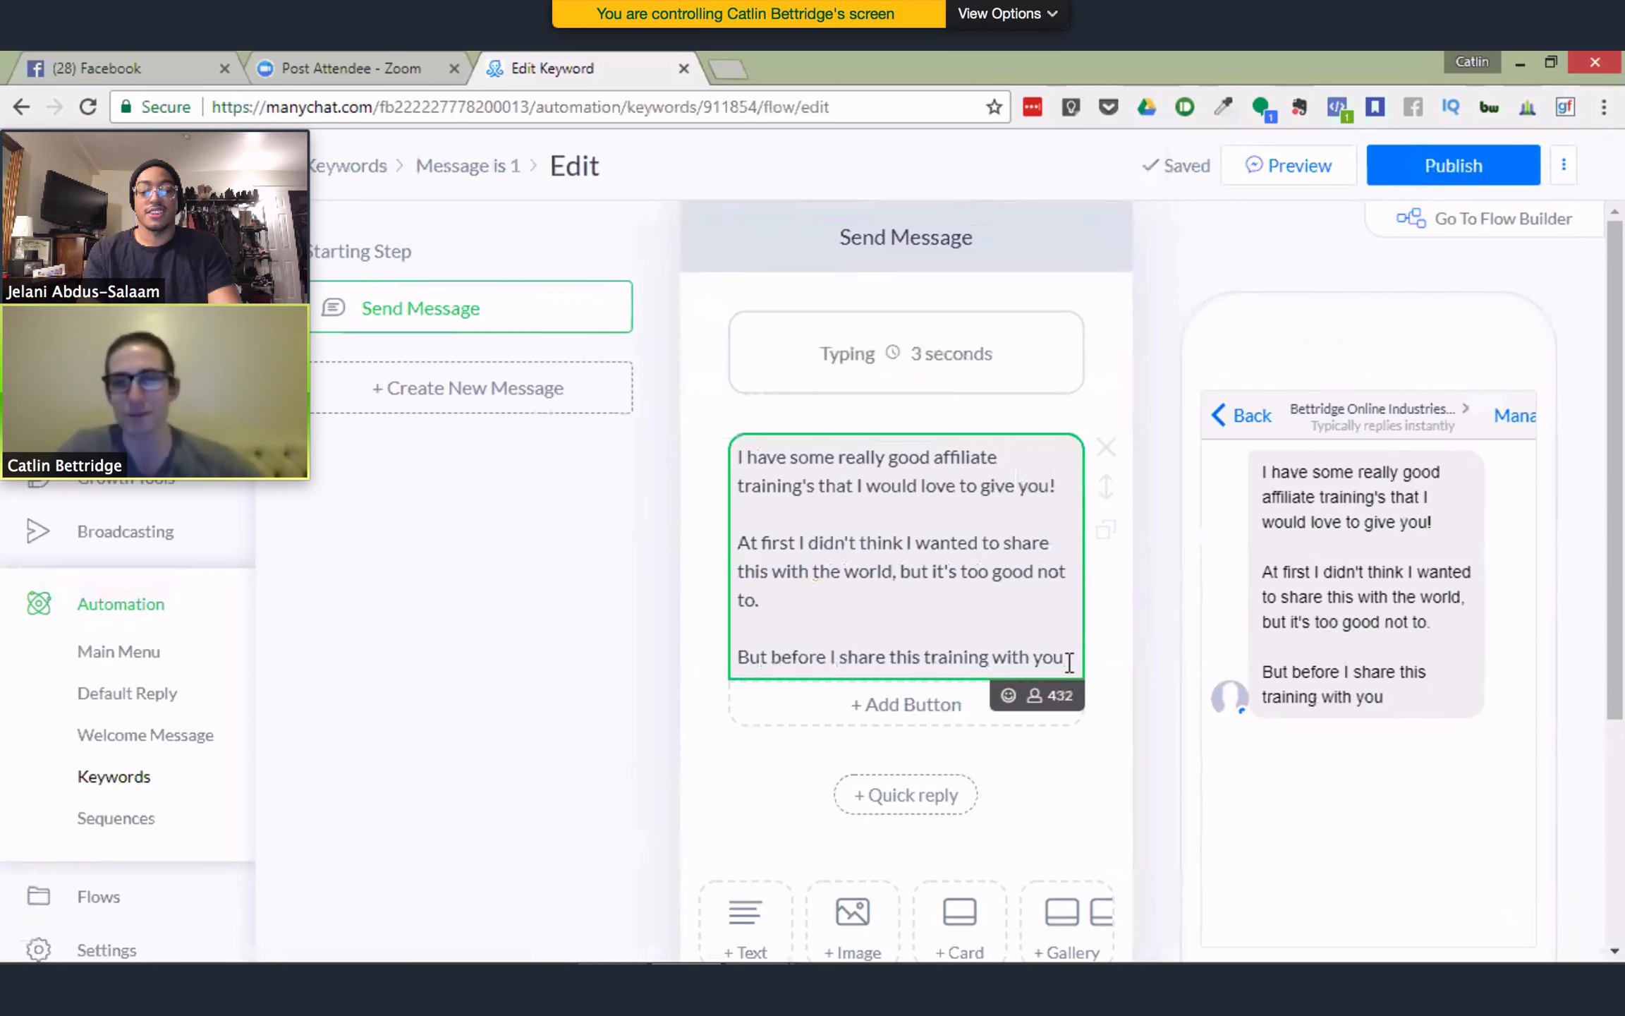
type(", would ")
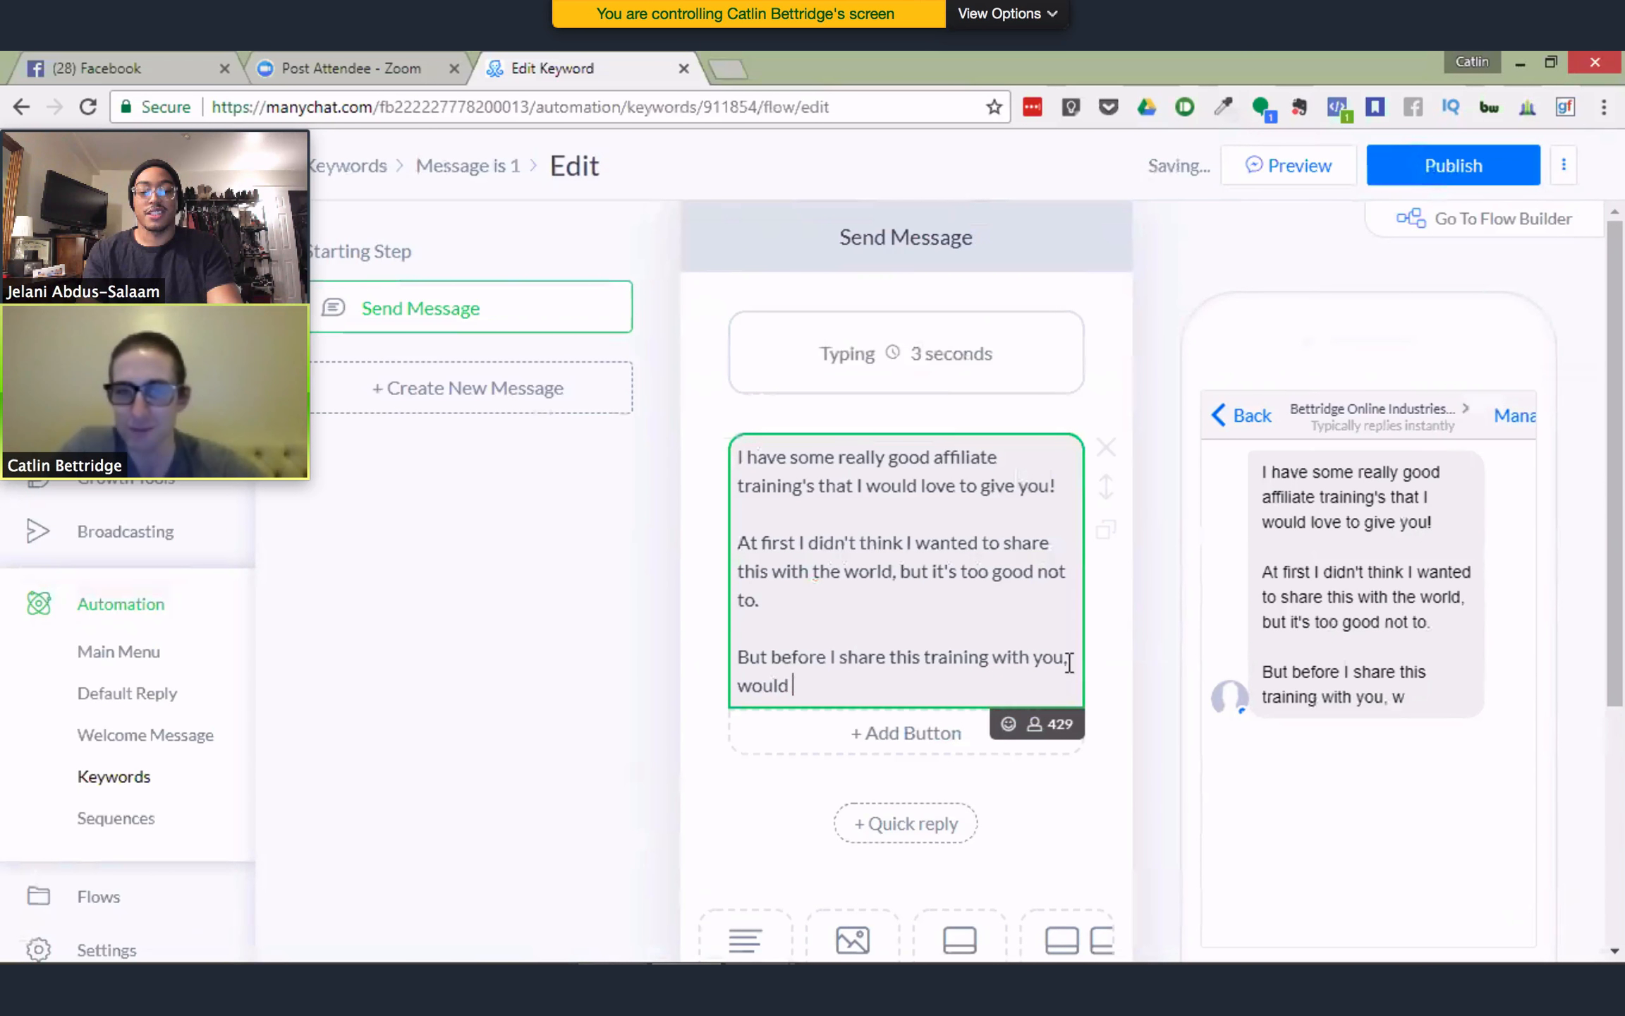
type("you want to")
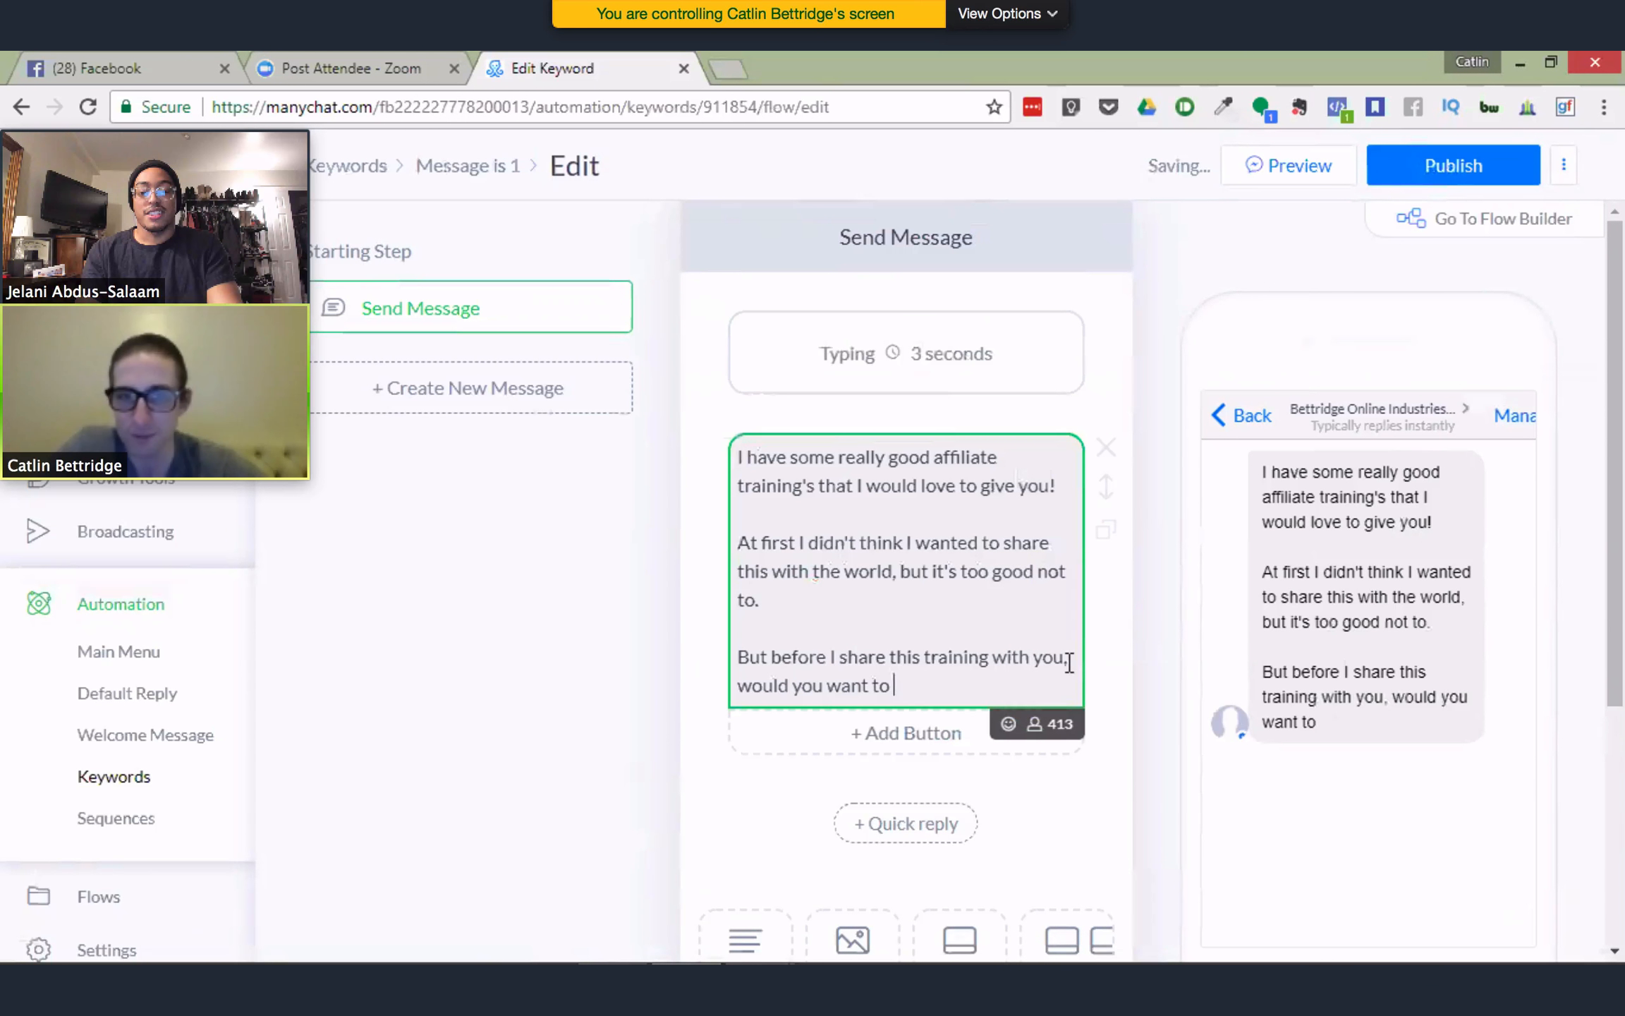
type(" subscribe.")
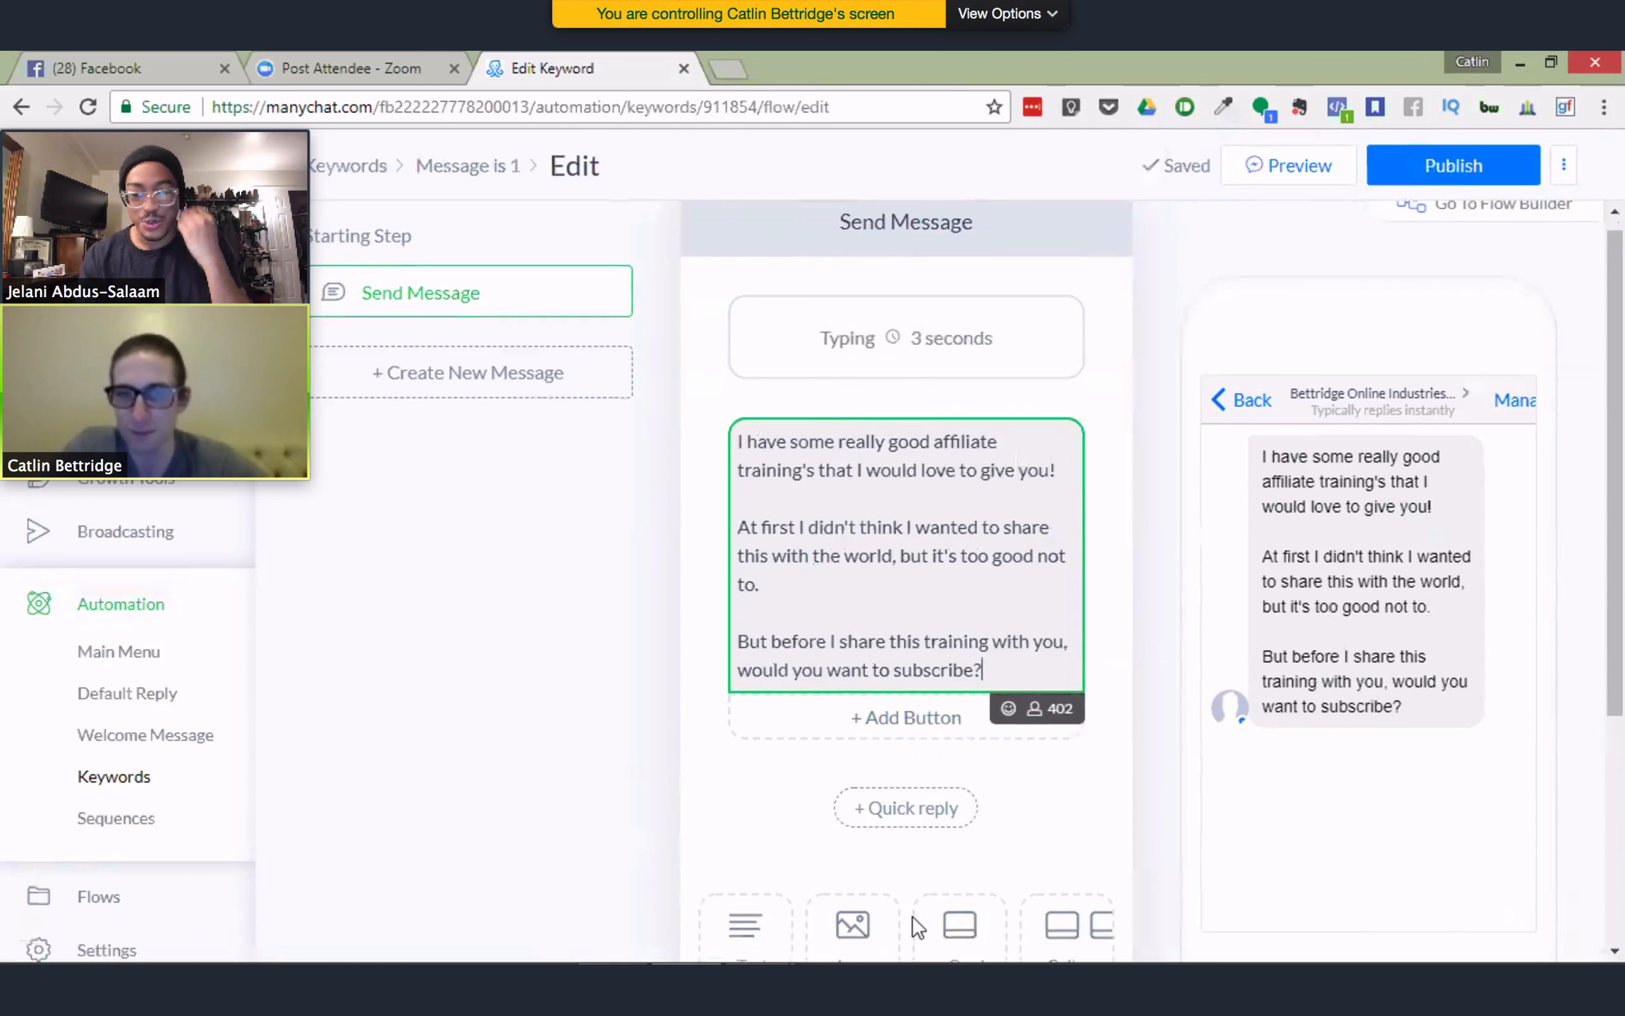
Add a 3-second typing delay below the reply's text block
scroll(917, 930, "down", 1)
scroll(916, 929, "down", 2)
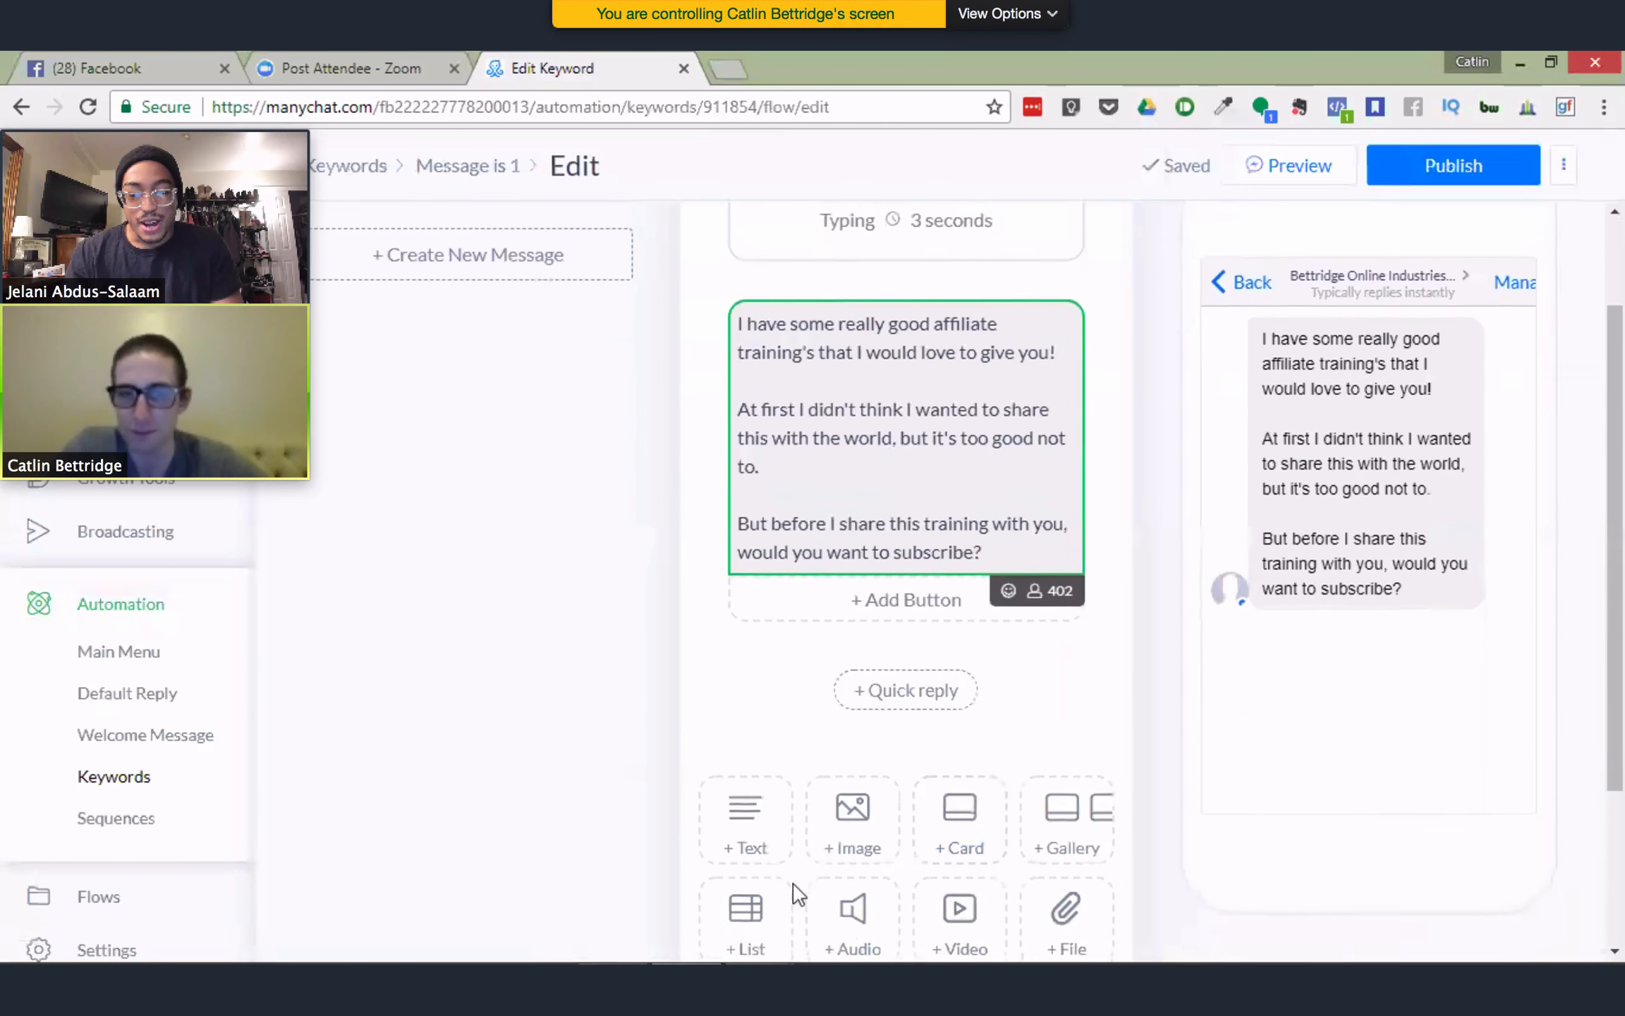
scroll(796, 893, "down", 1)
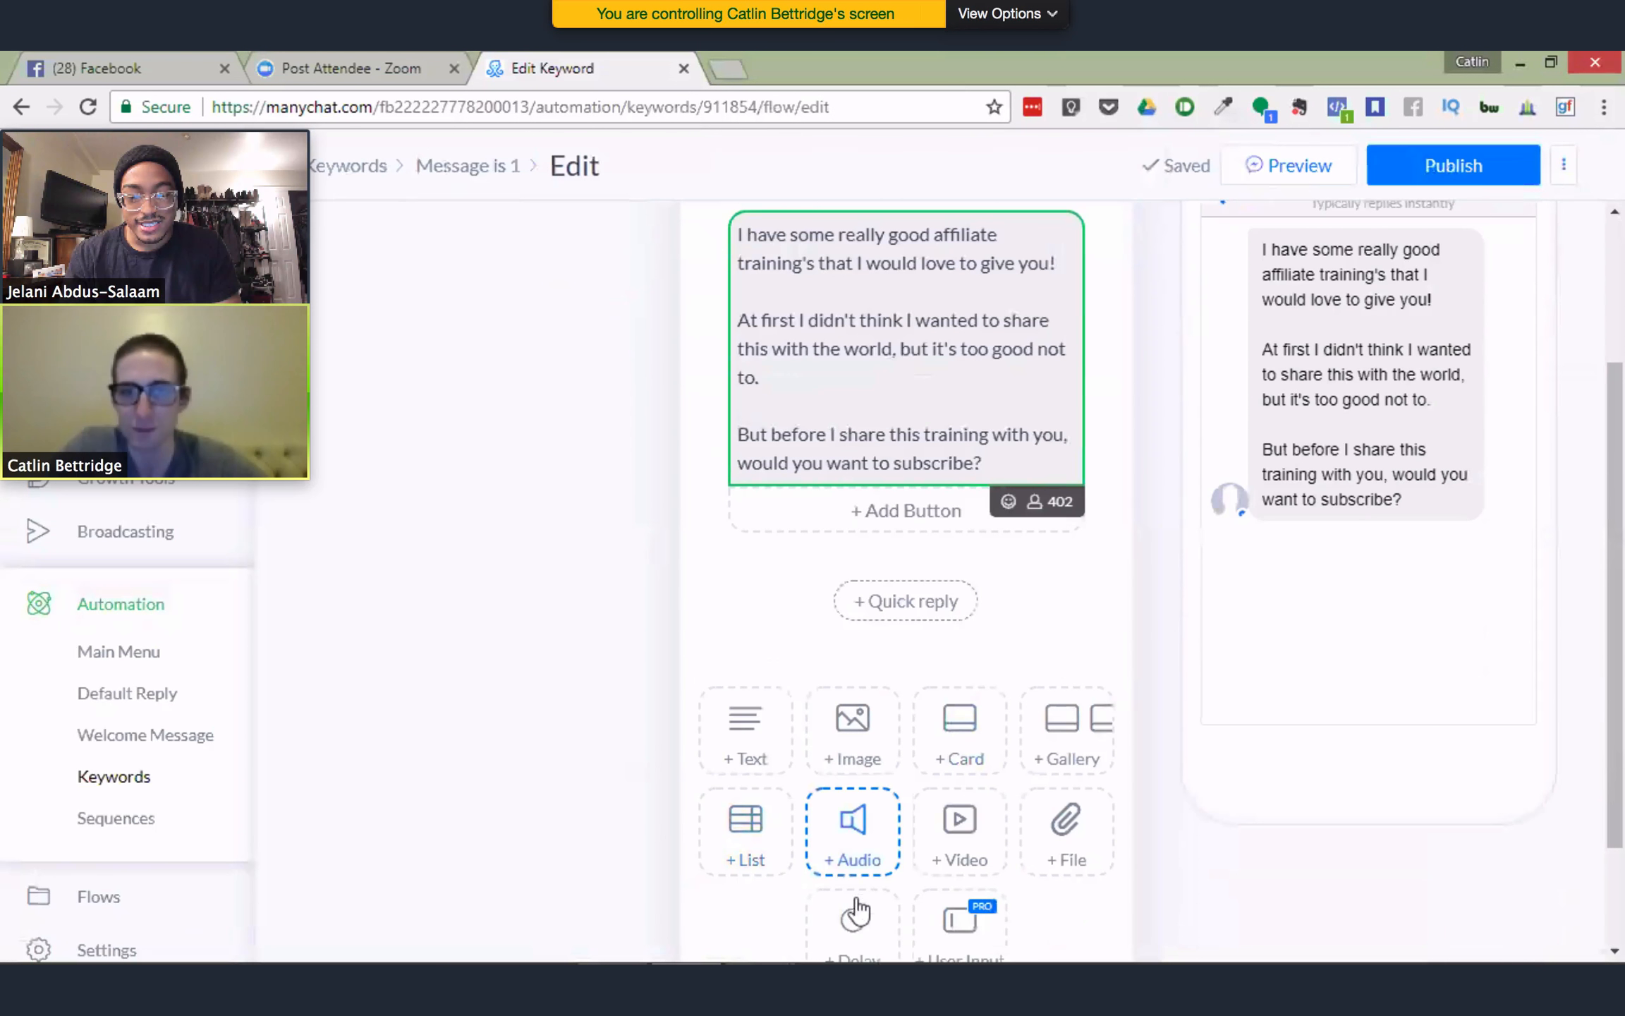
left_click(852, 924)
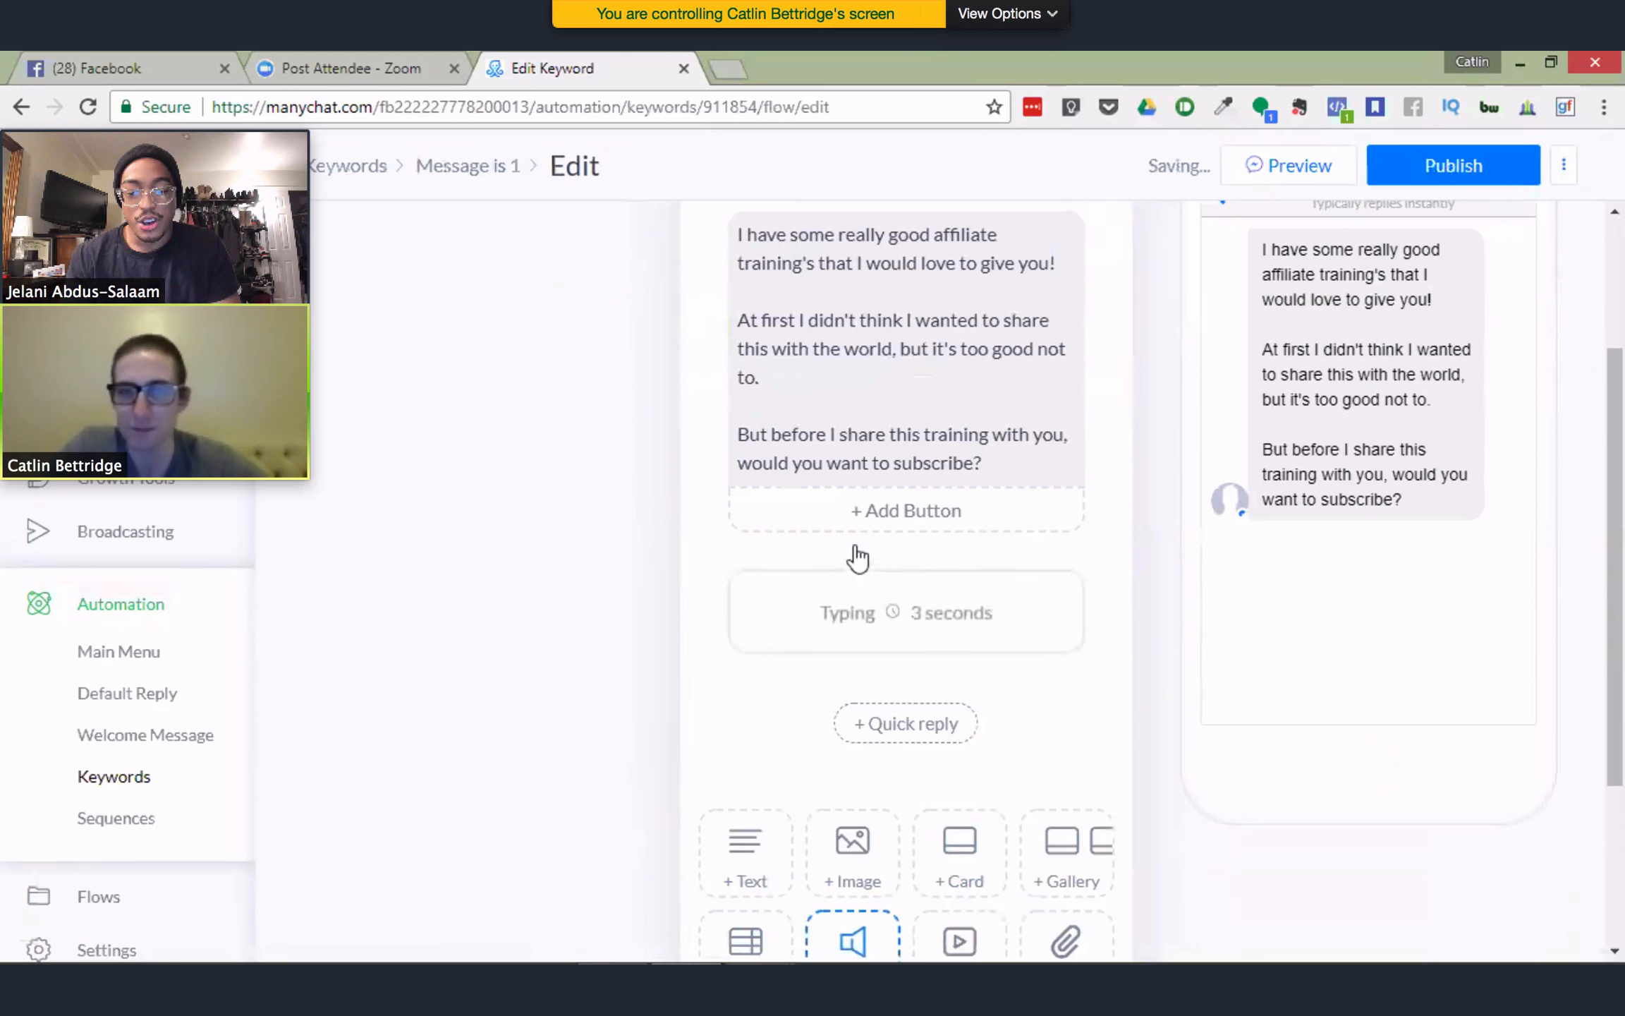
Insert "to my email list" after "subscribe" in the closing question of the text block
left_click(764, 458)
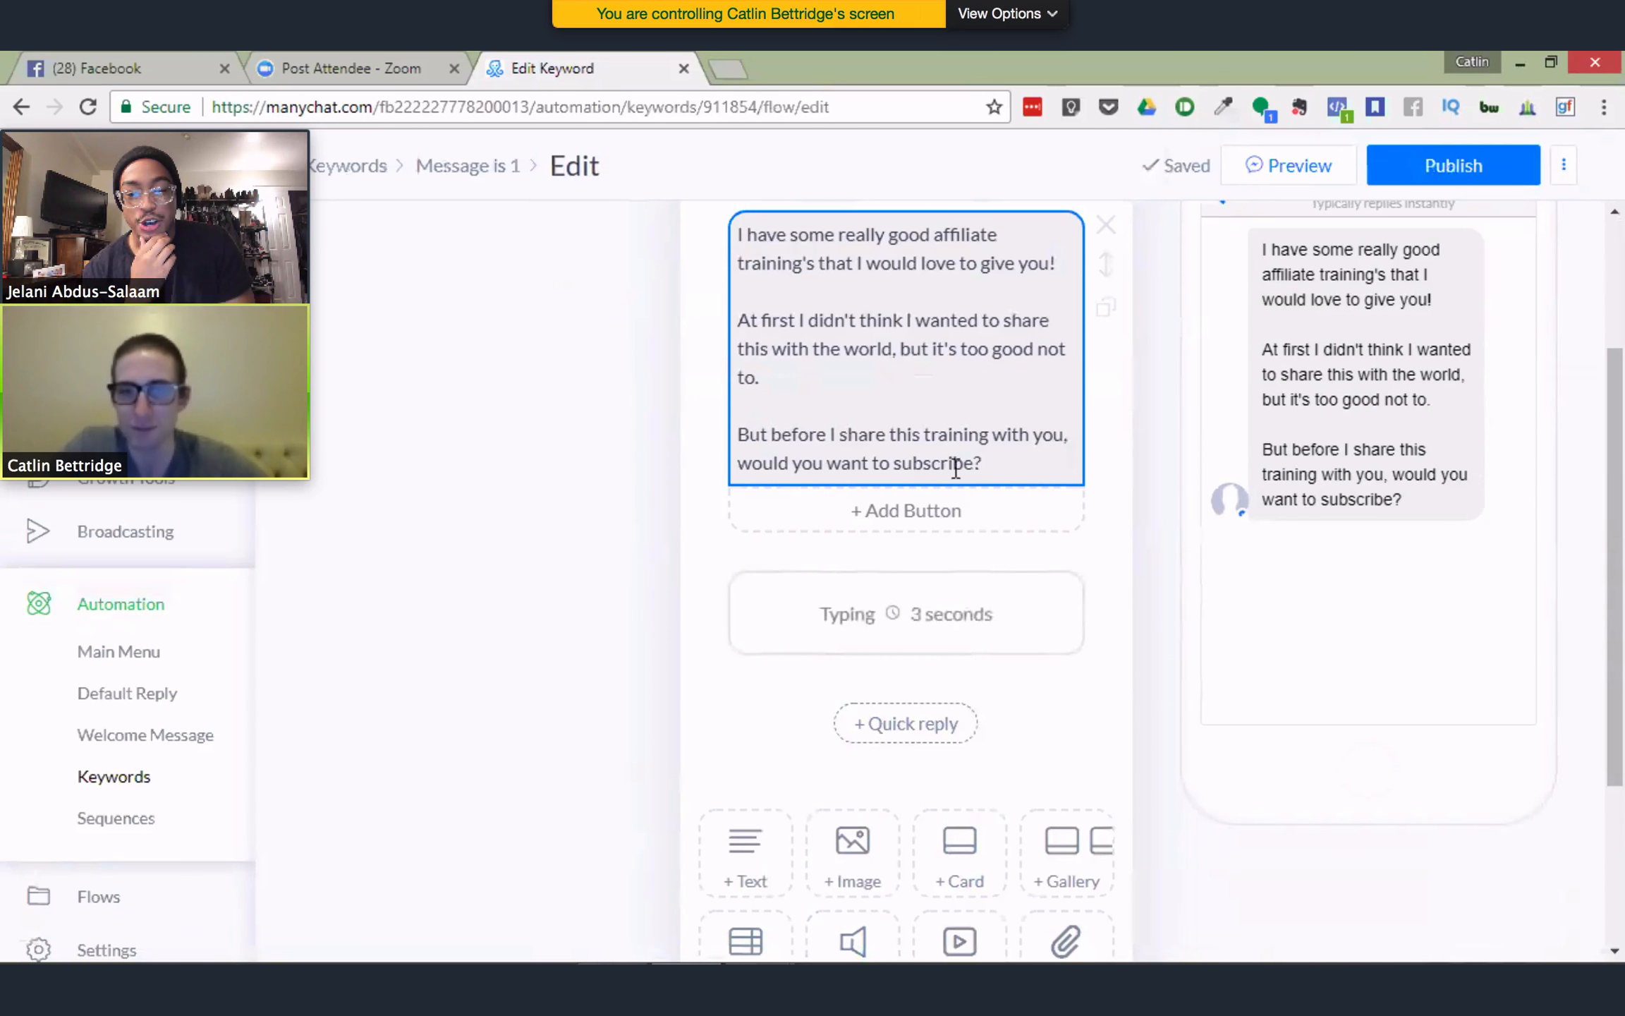
left_click(976, 464)
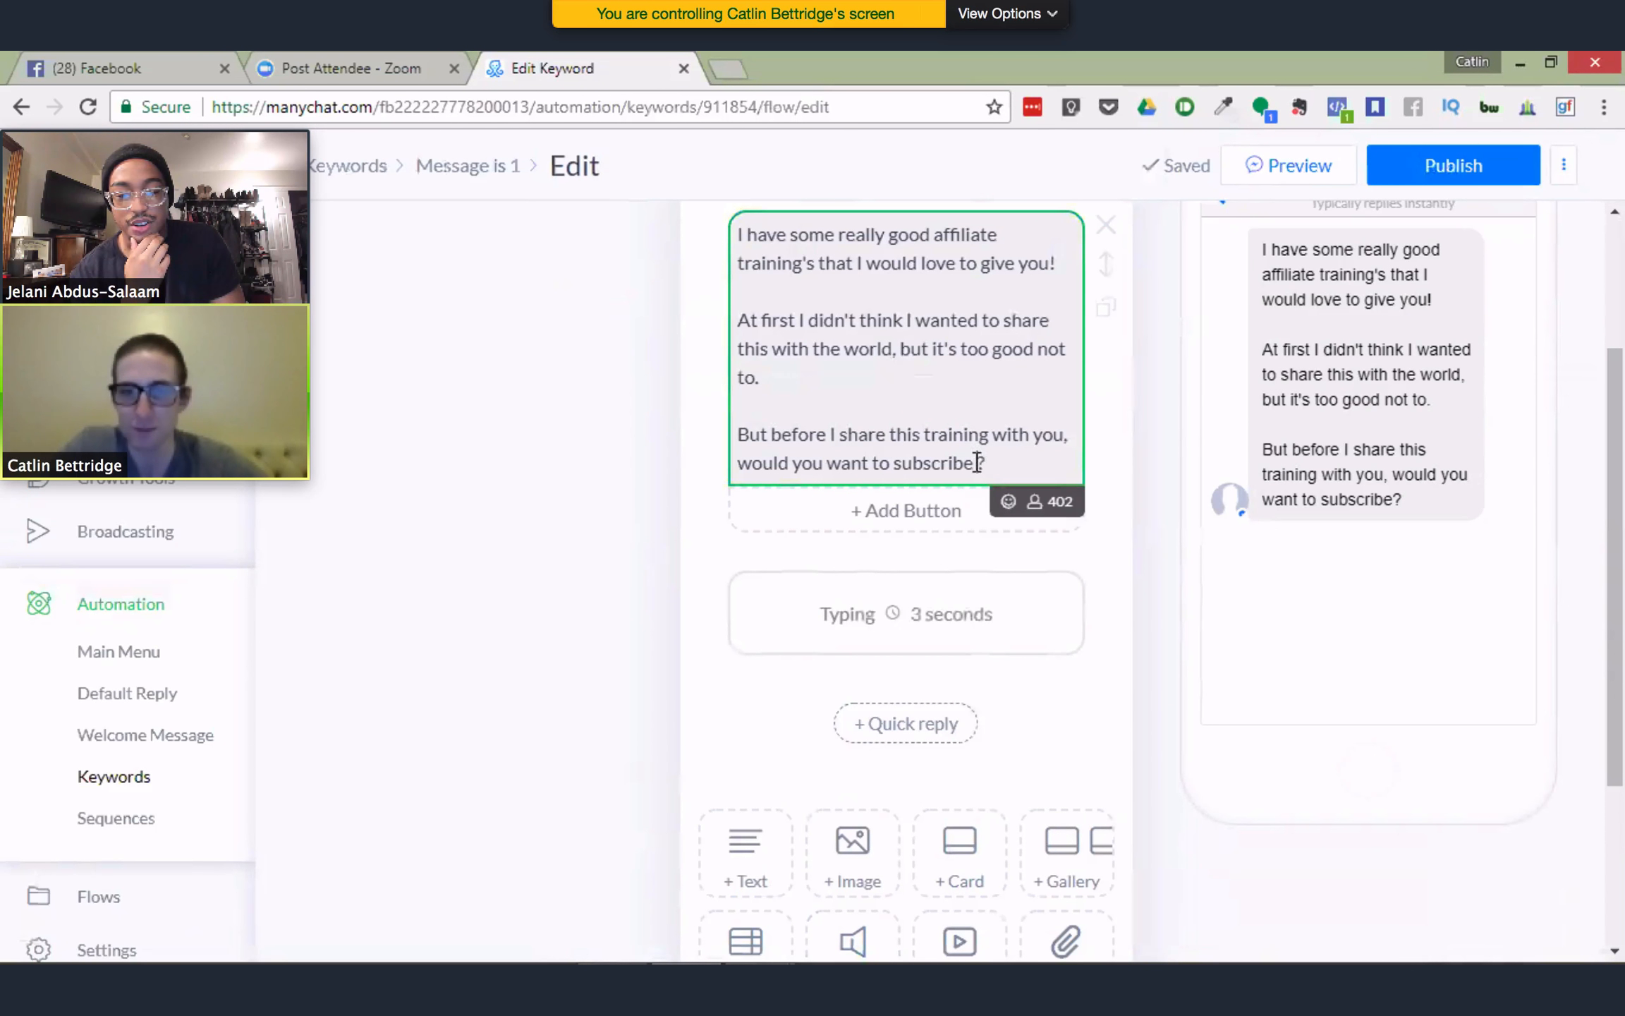
type("to my email list")
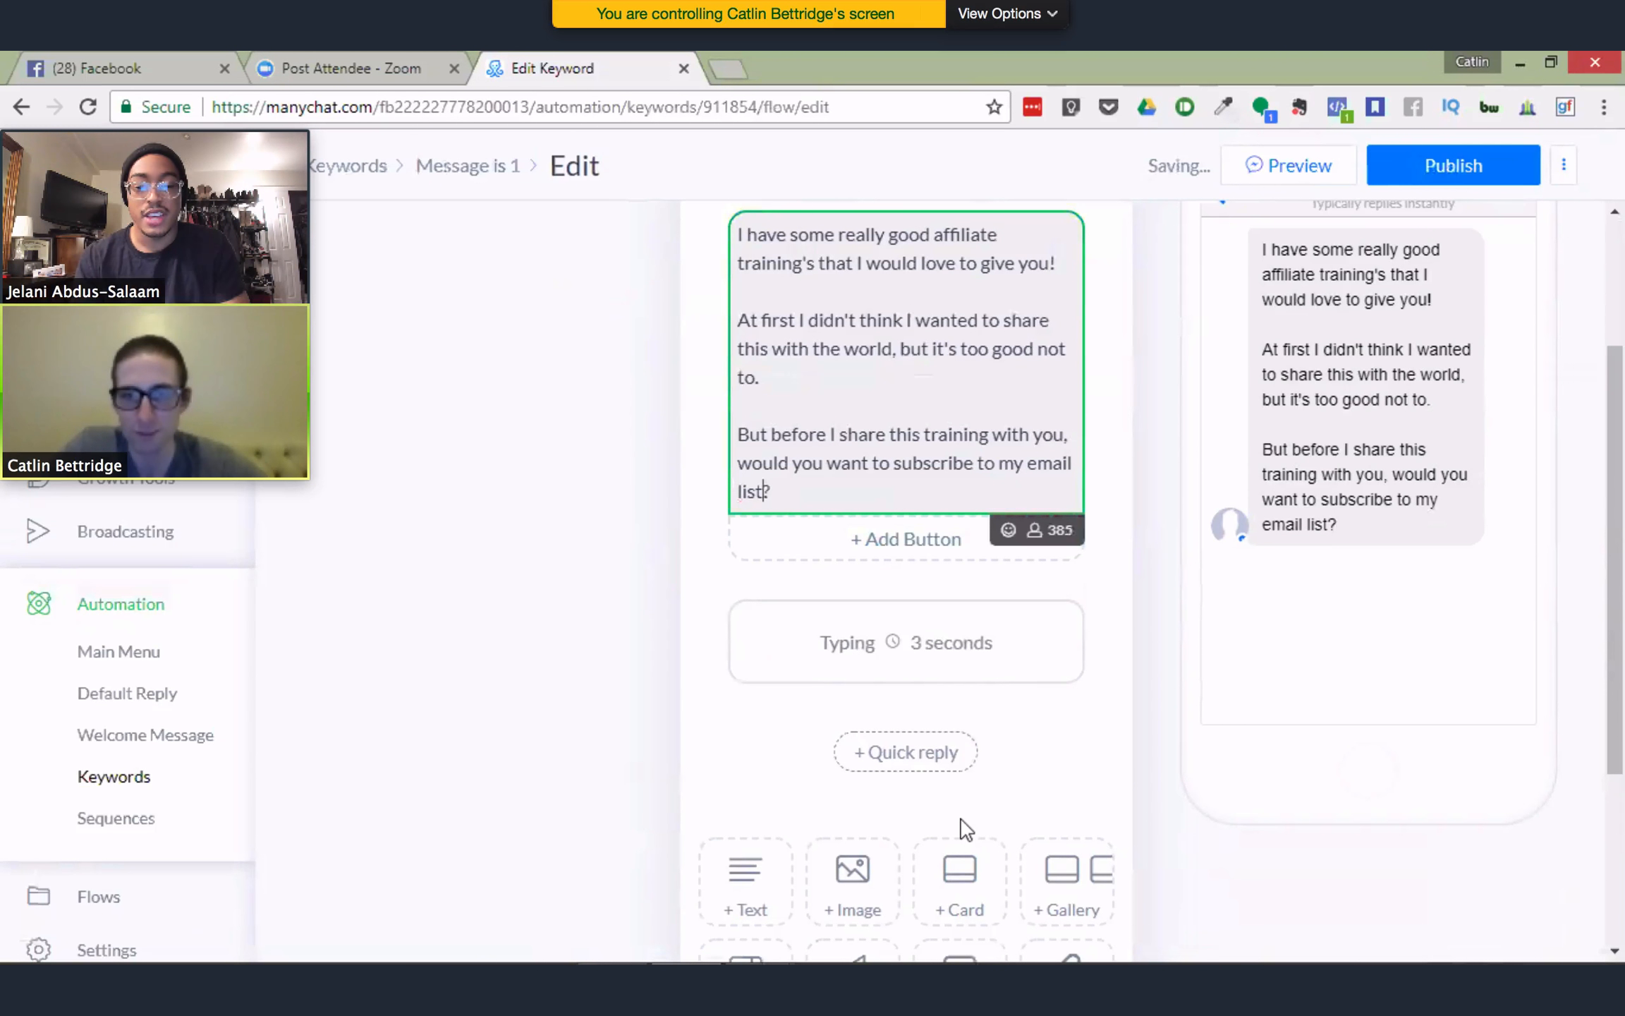
Add a User Input block below the second typing delay and open its settings
scroll(949, 875, "down", 3)
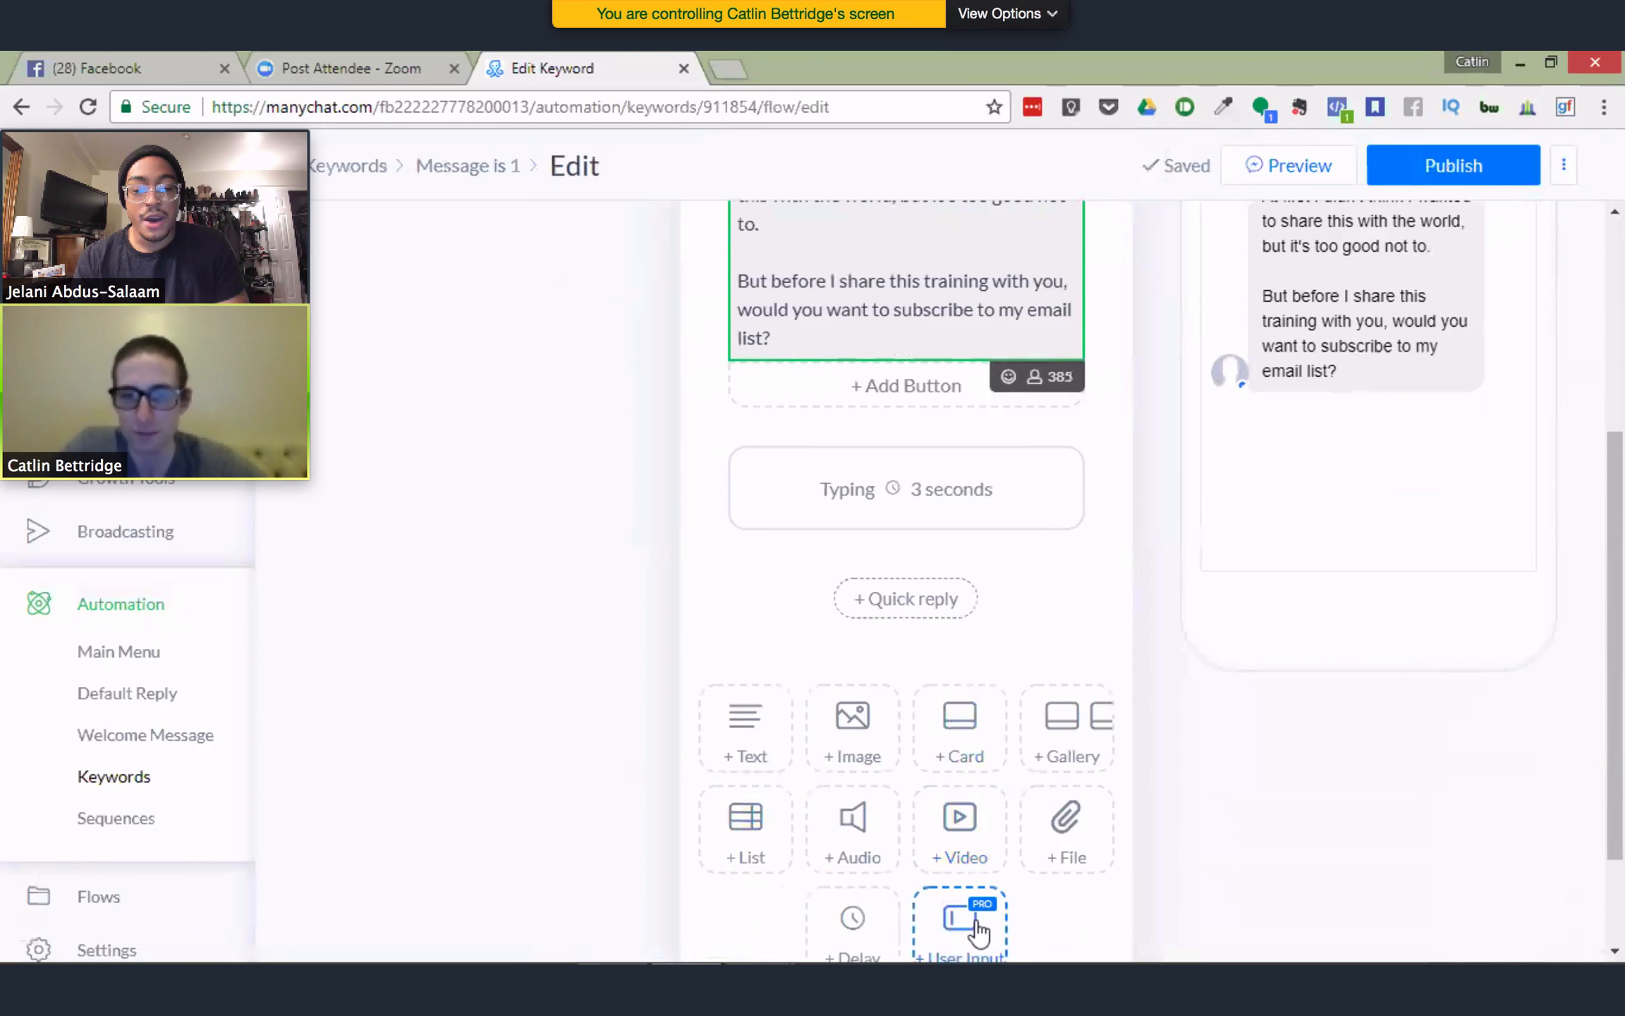
left_click(977, 927)
left_click(959, 624)
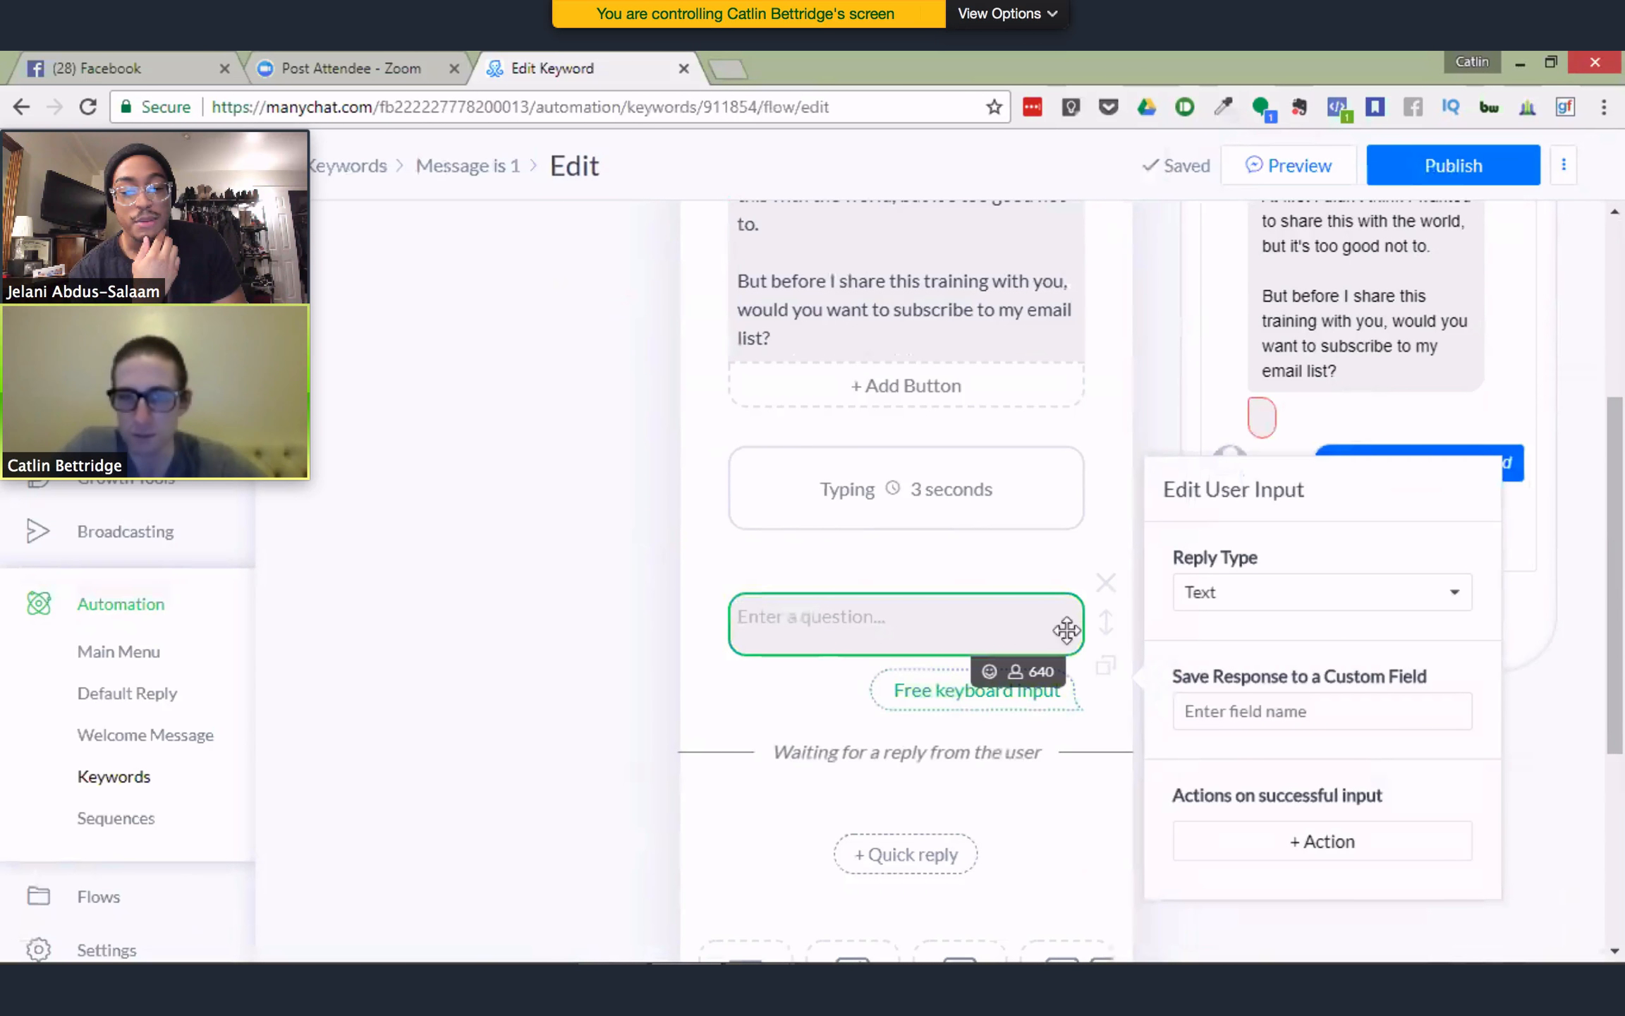
Create a new custom field named "email" of type Text and save the user input's response to it
left_click(1236, 713)
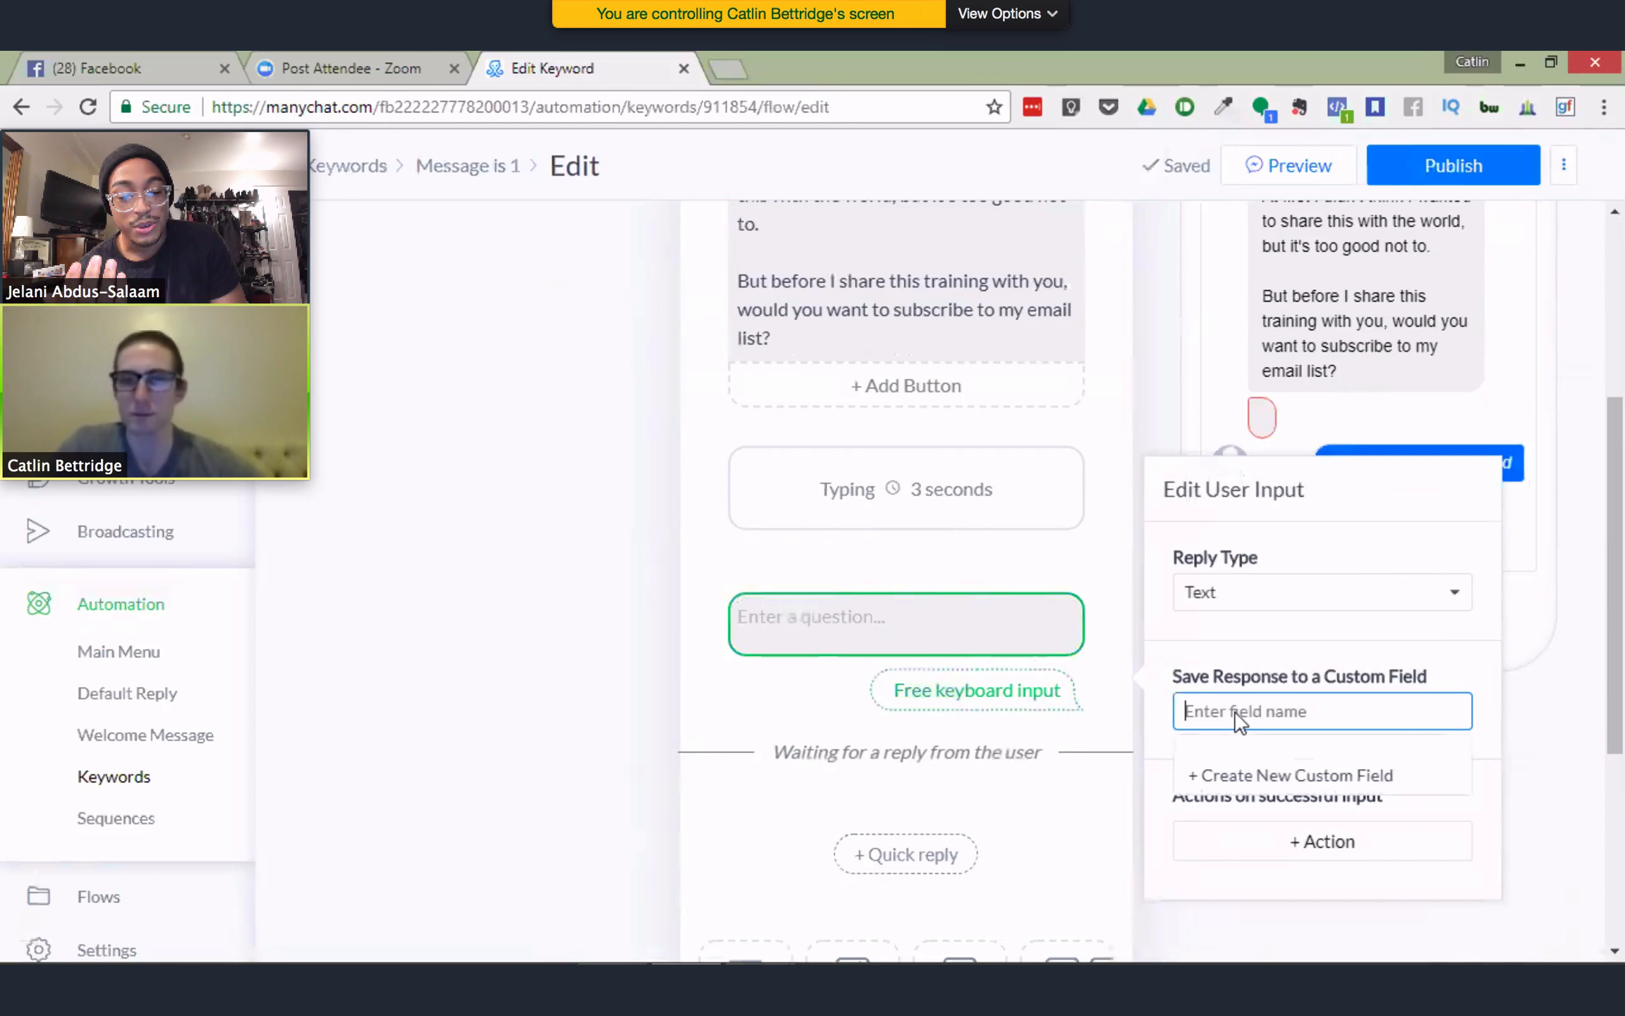
type("email")
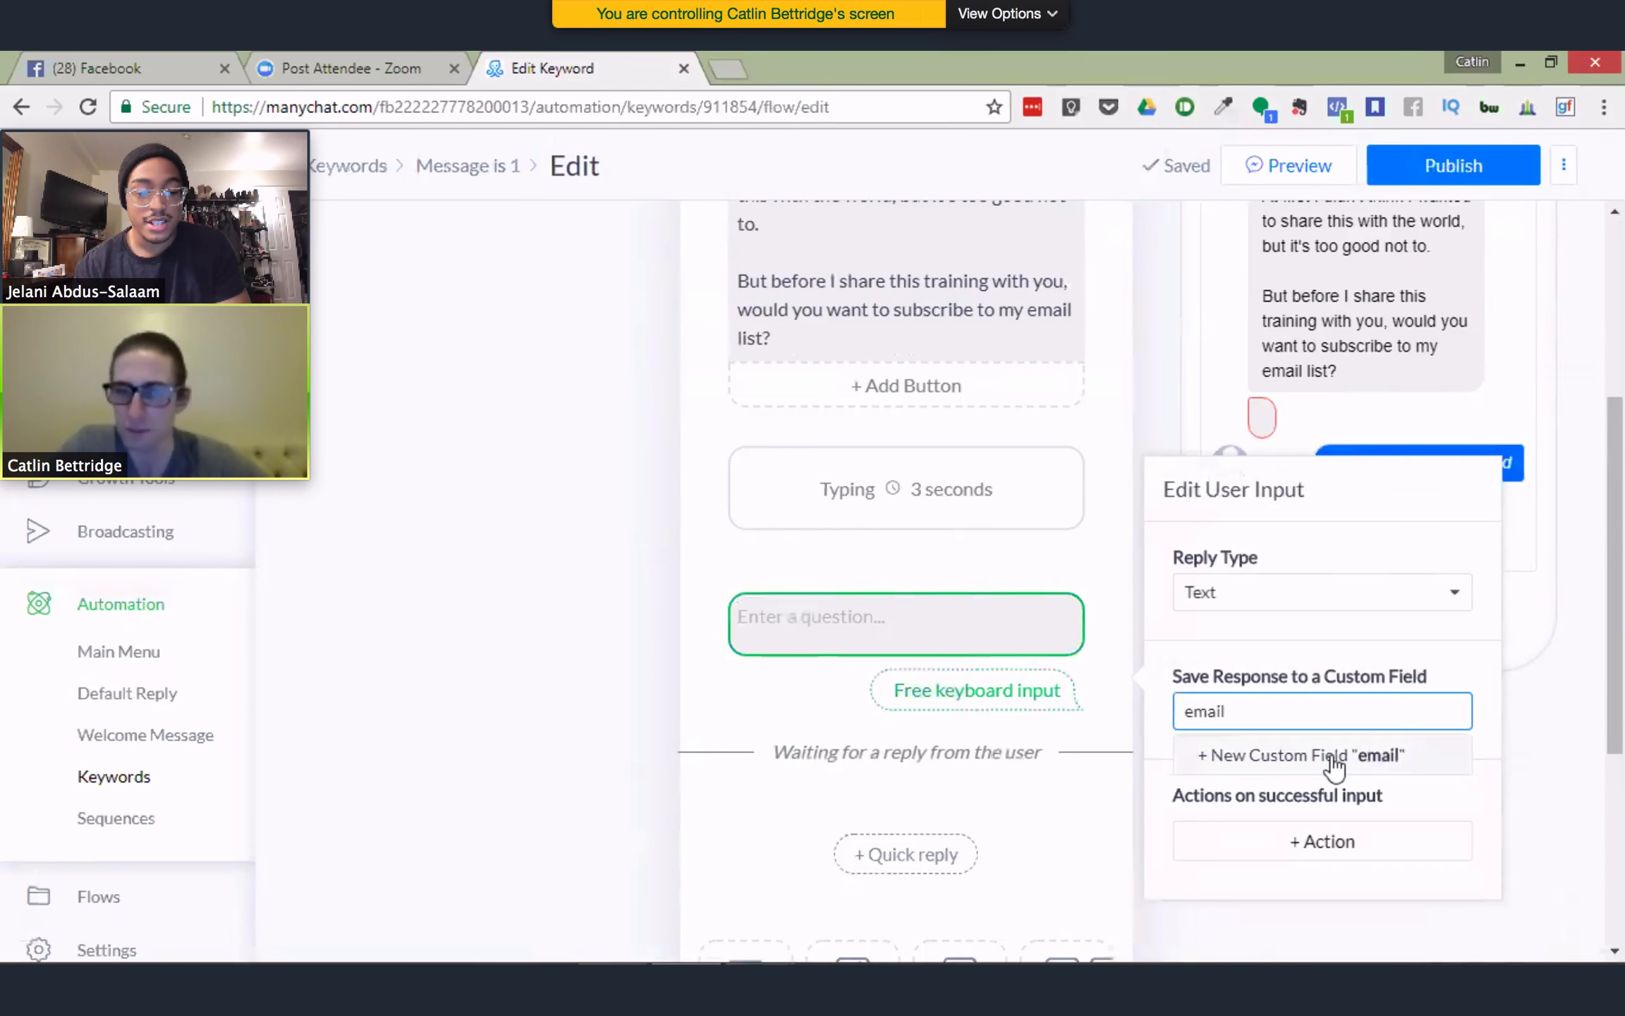
left_click(1331, 757)
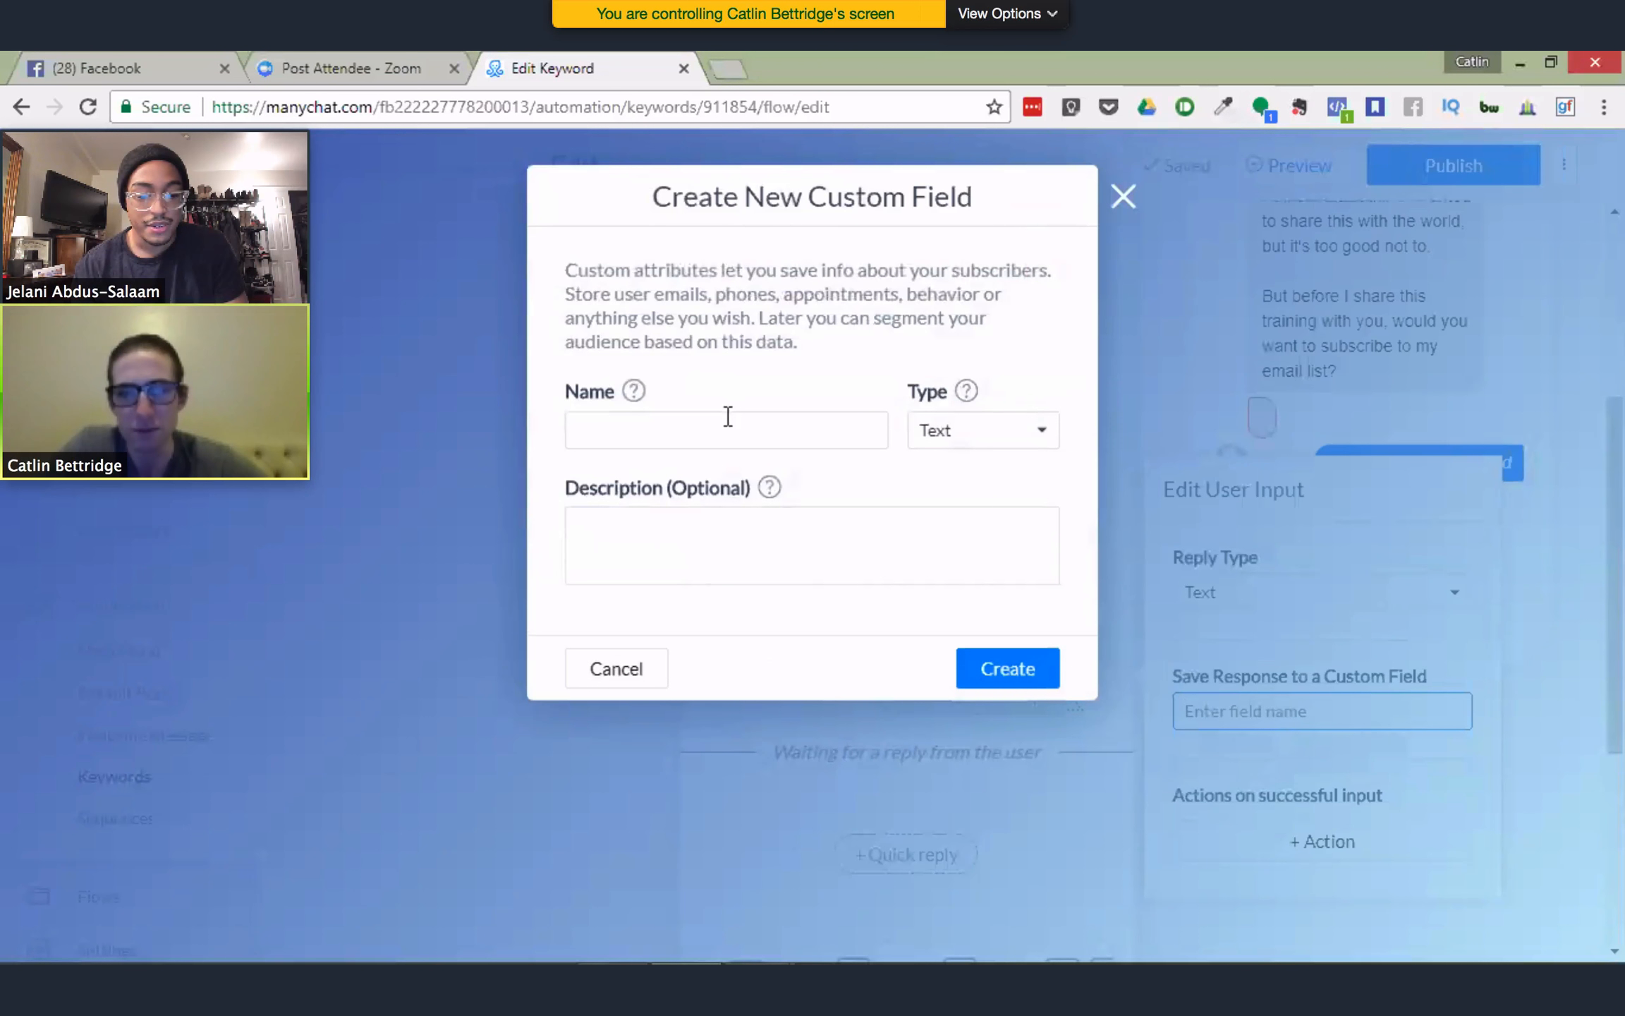
left_click(727, 430)
type("email")
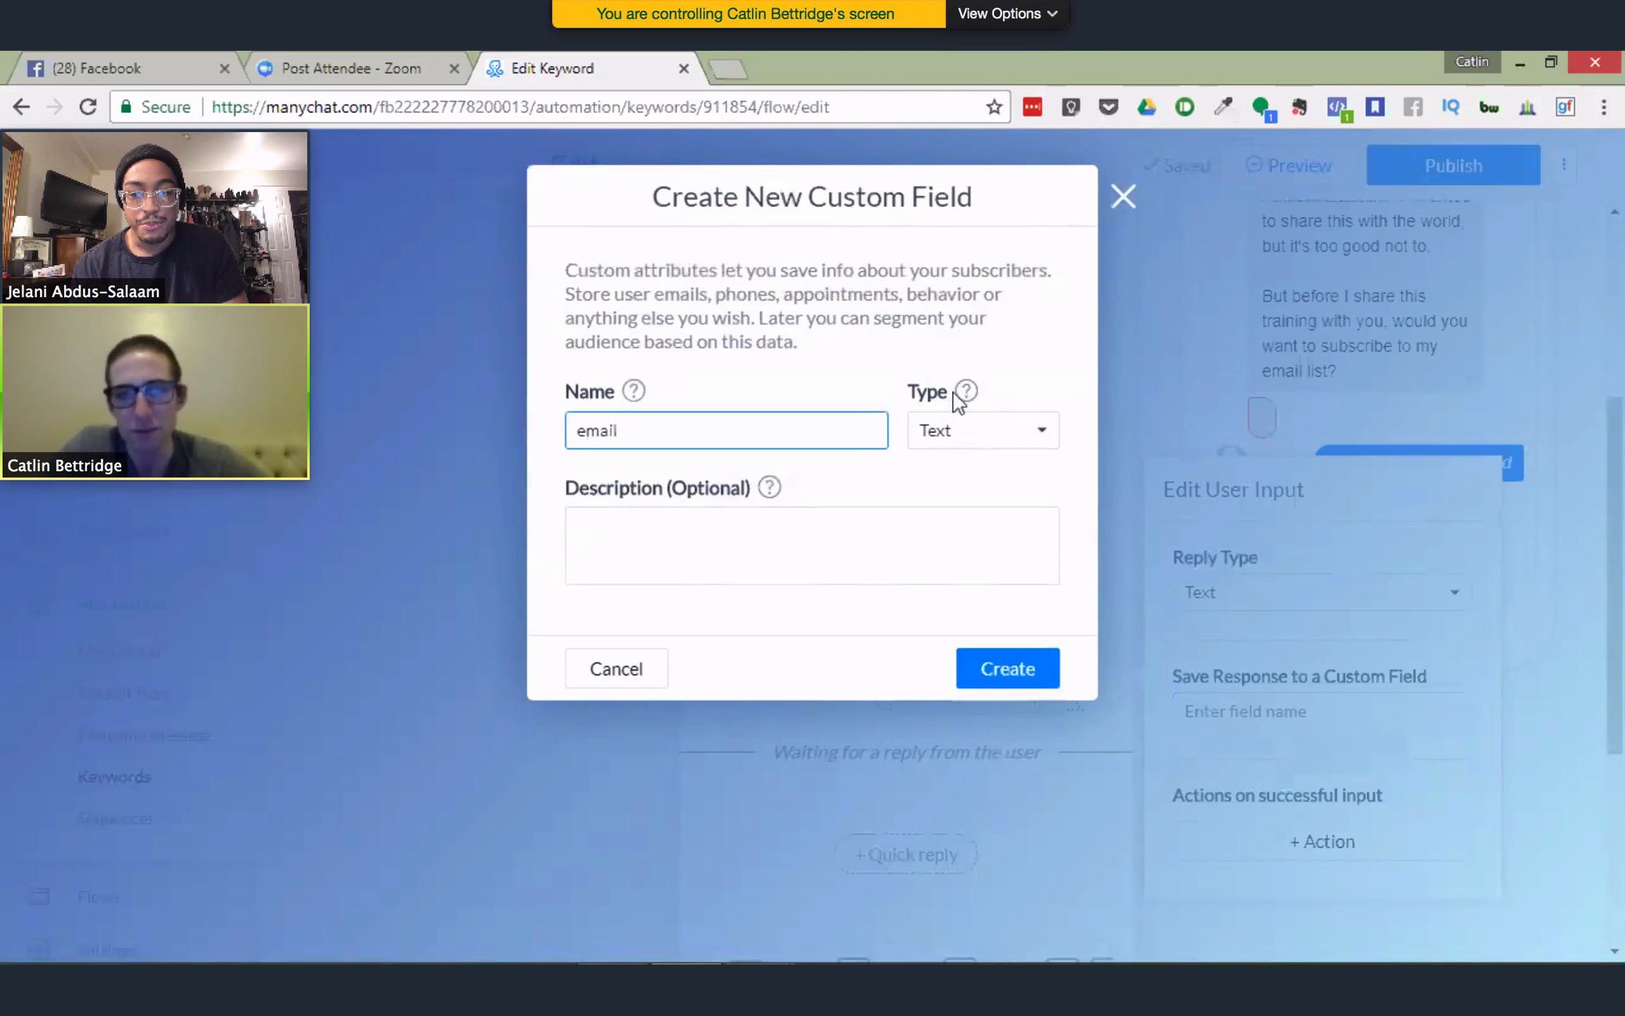
left_click(991, 435)
left_click(990, 436)
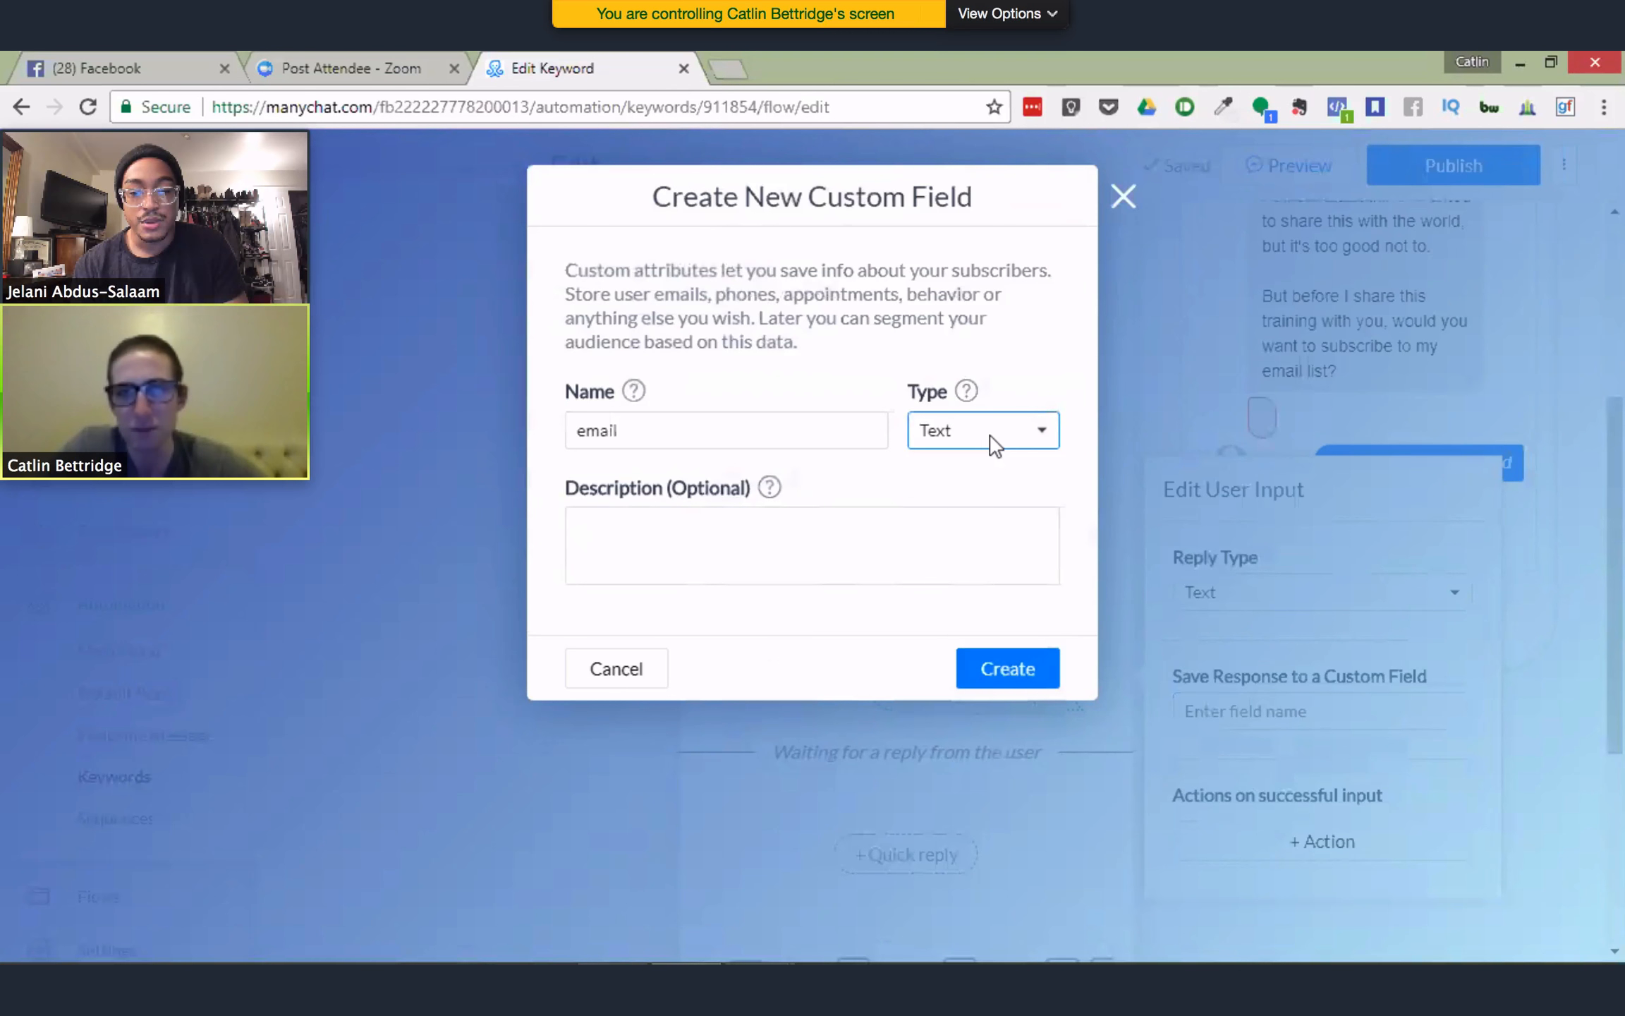
left_click(990, 439)
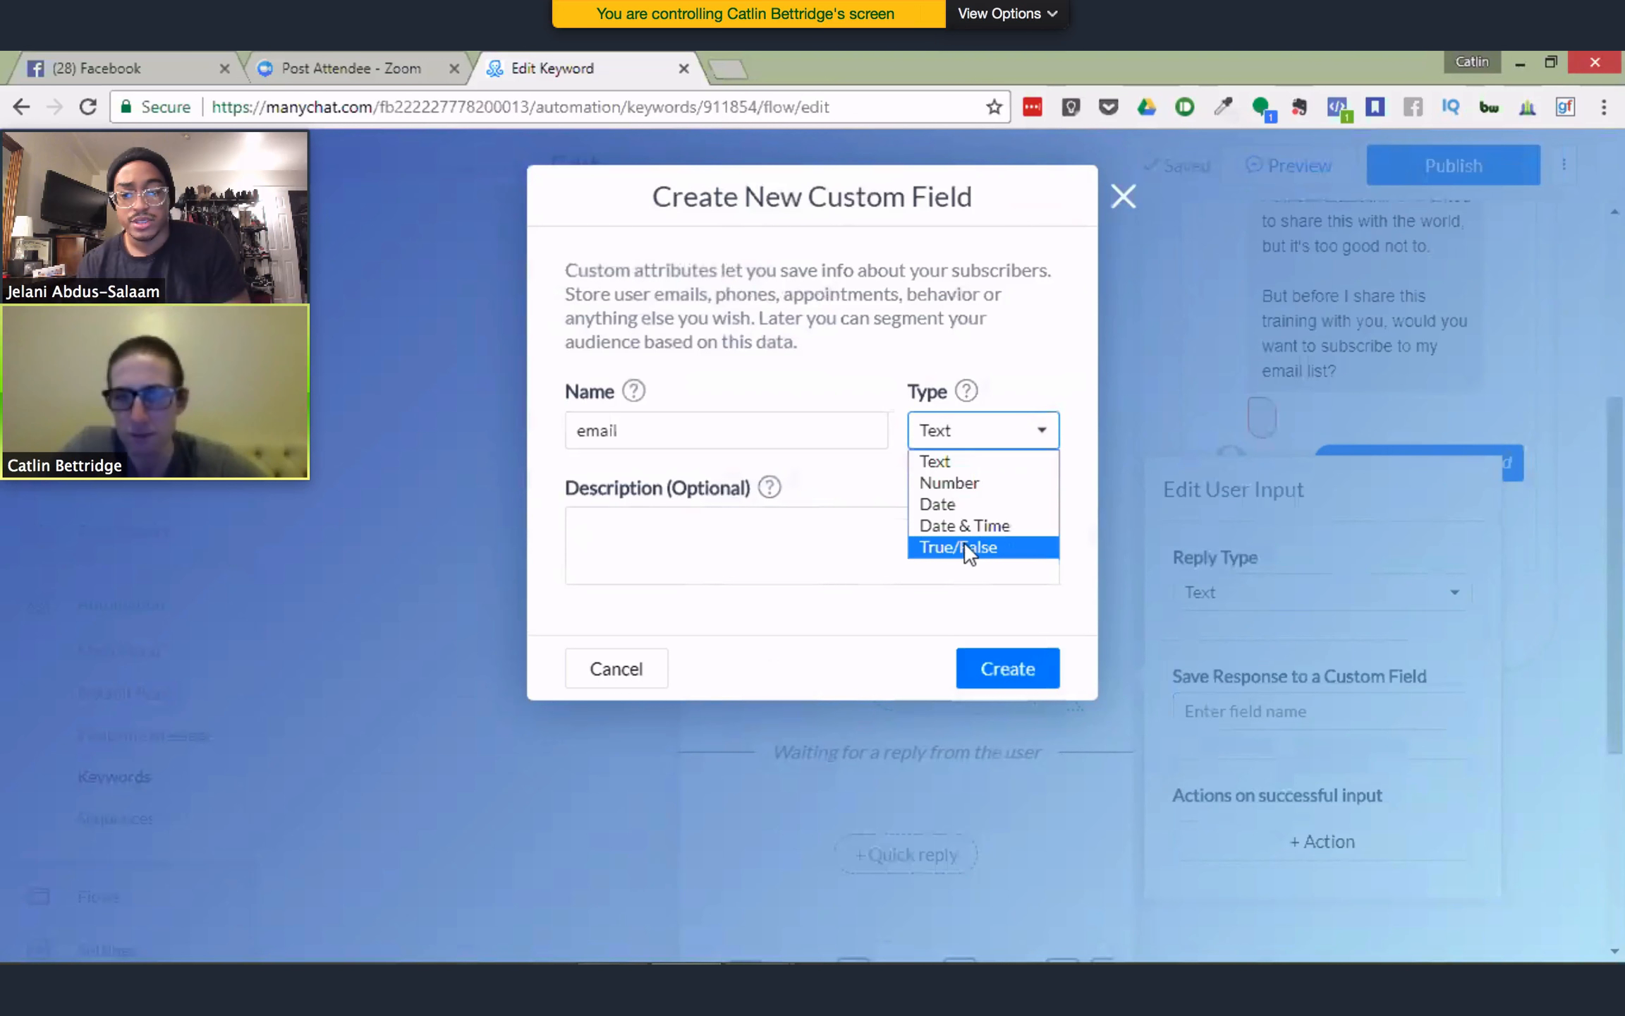
left_click(964, 460)
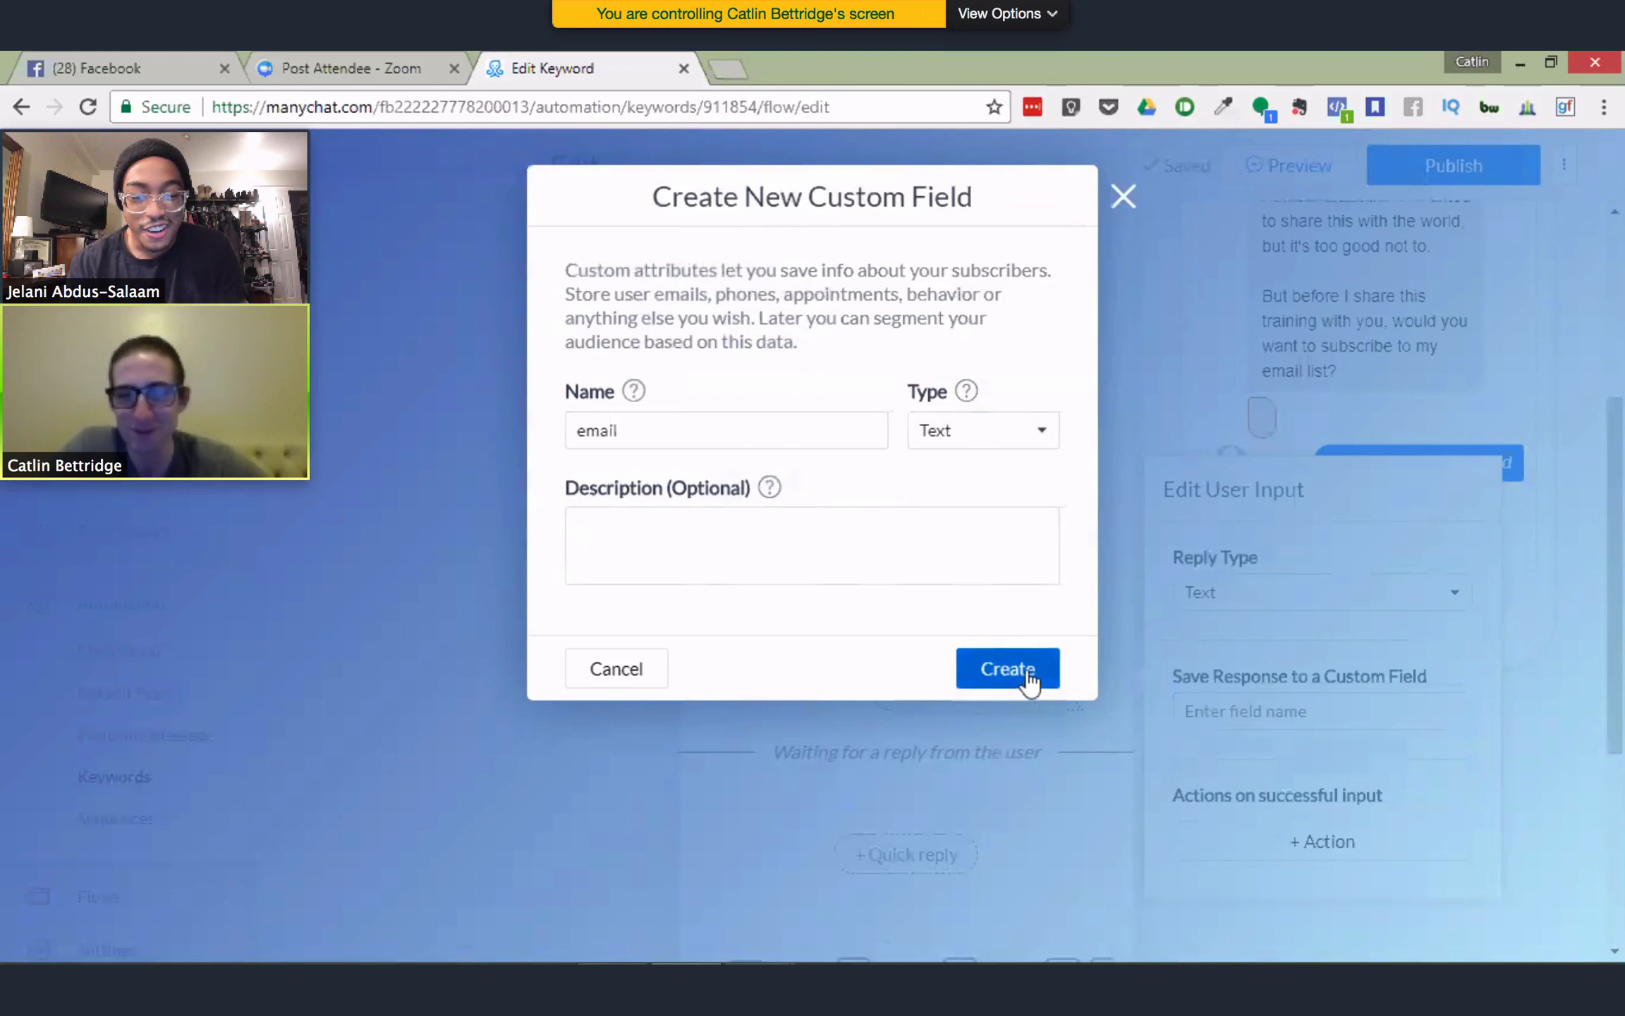
left_click(1206, 718)
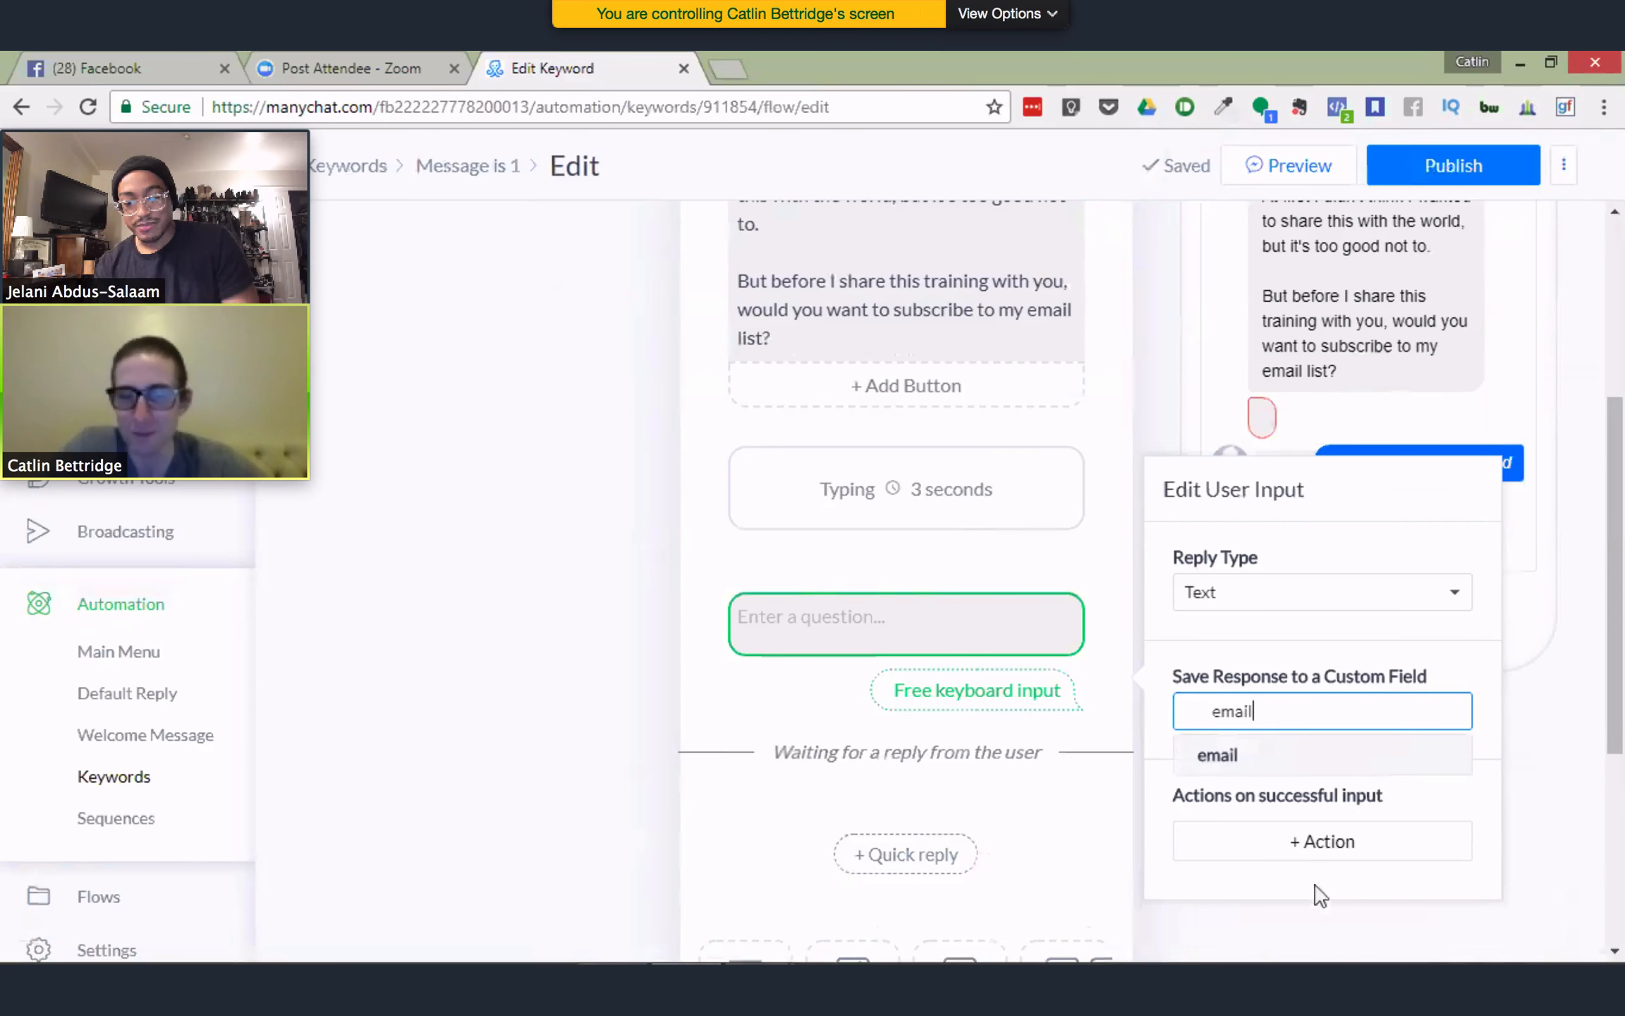
Add an action on successful input that applies a new tag named "typed_email-address-for-affiliate-info" to the User Input block
left_click(1311, 848)
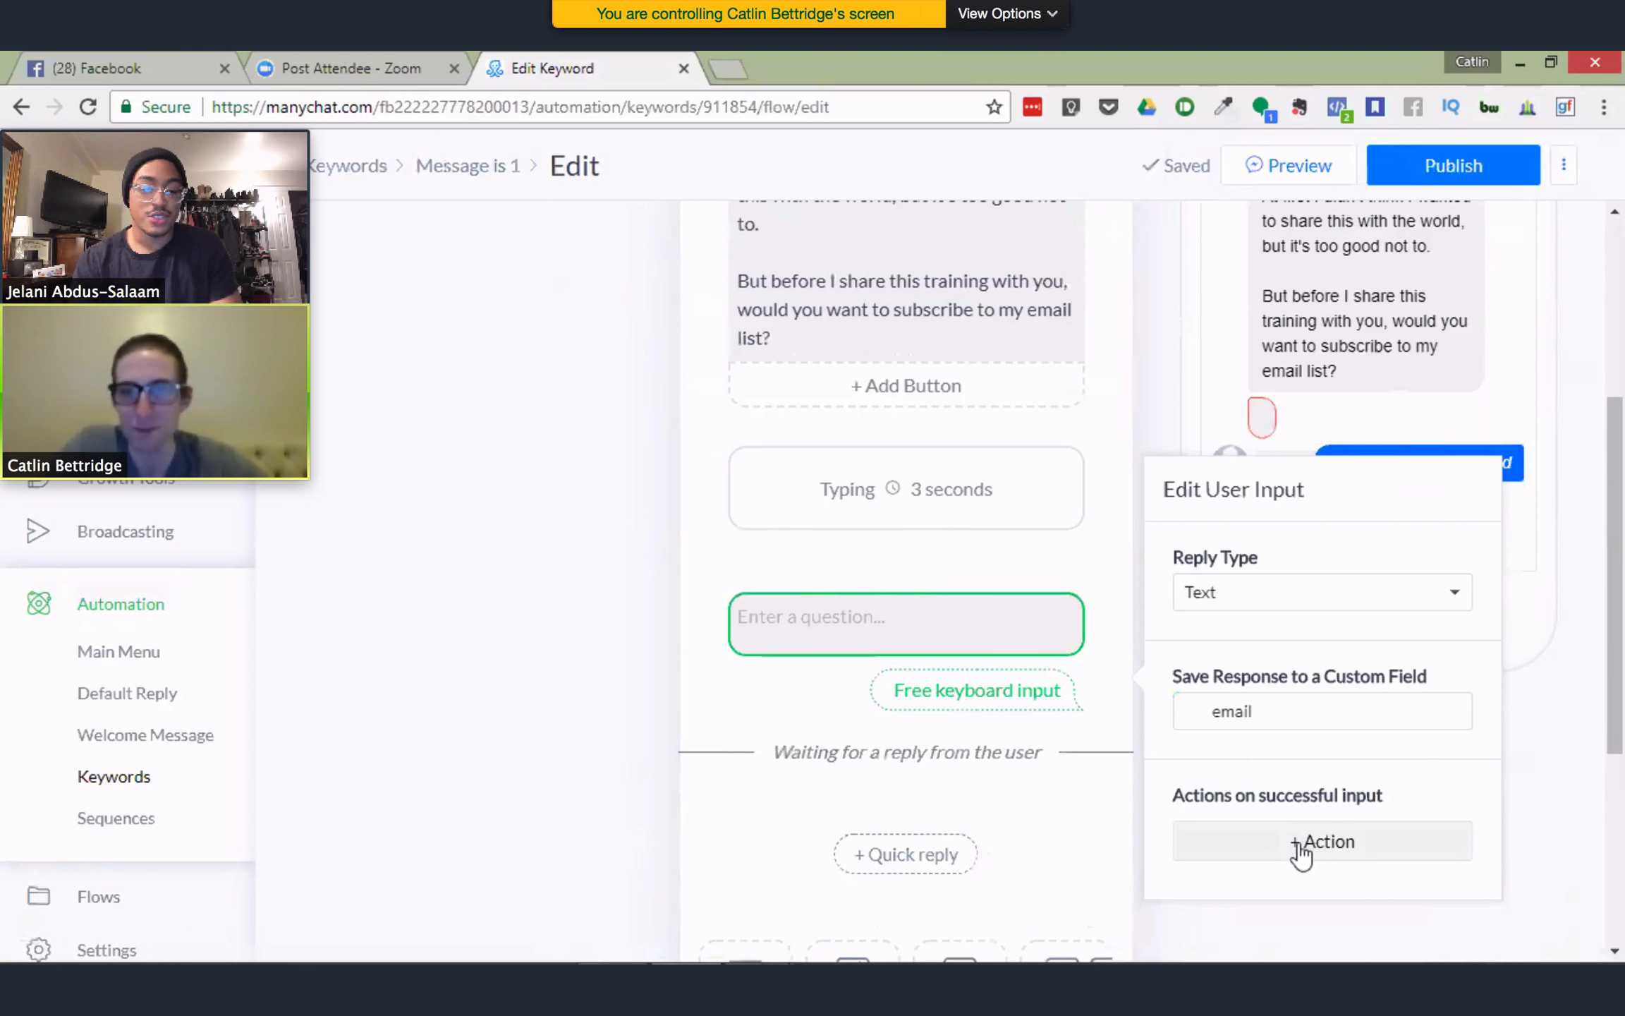
left_click(1296, 850)
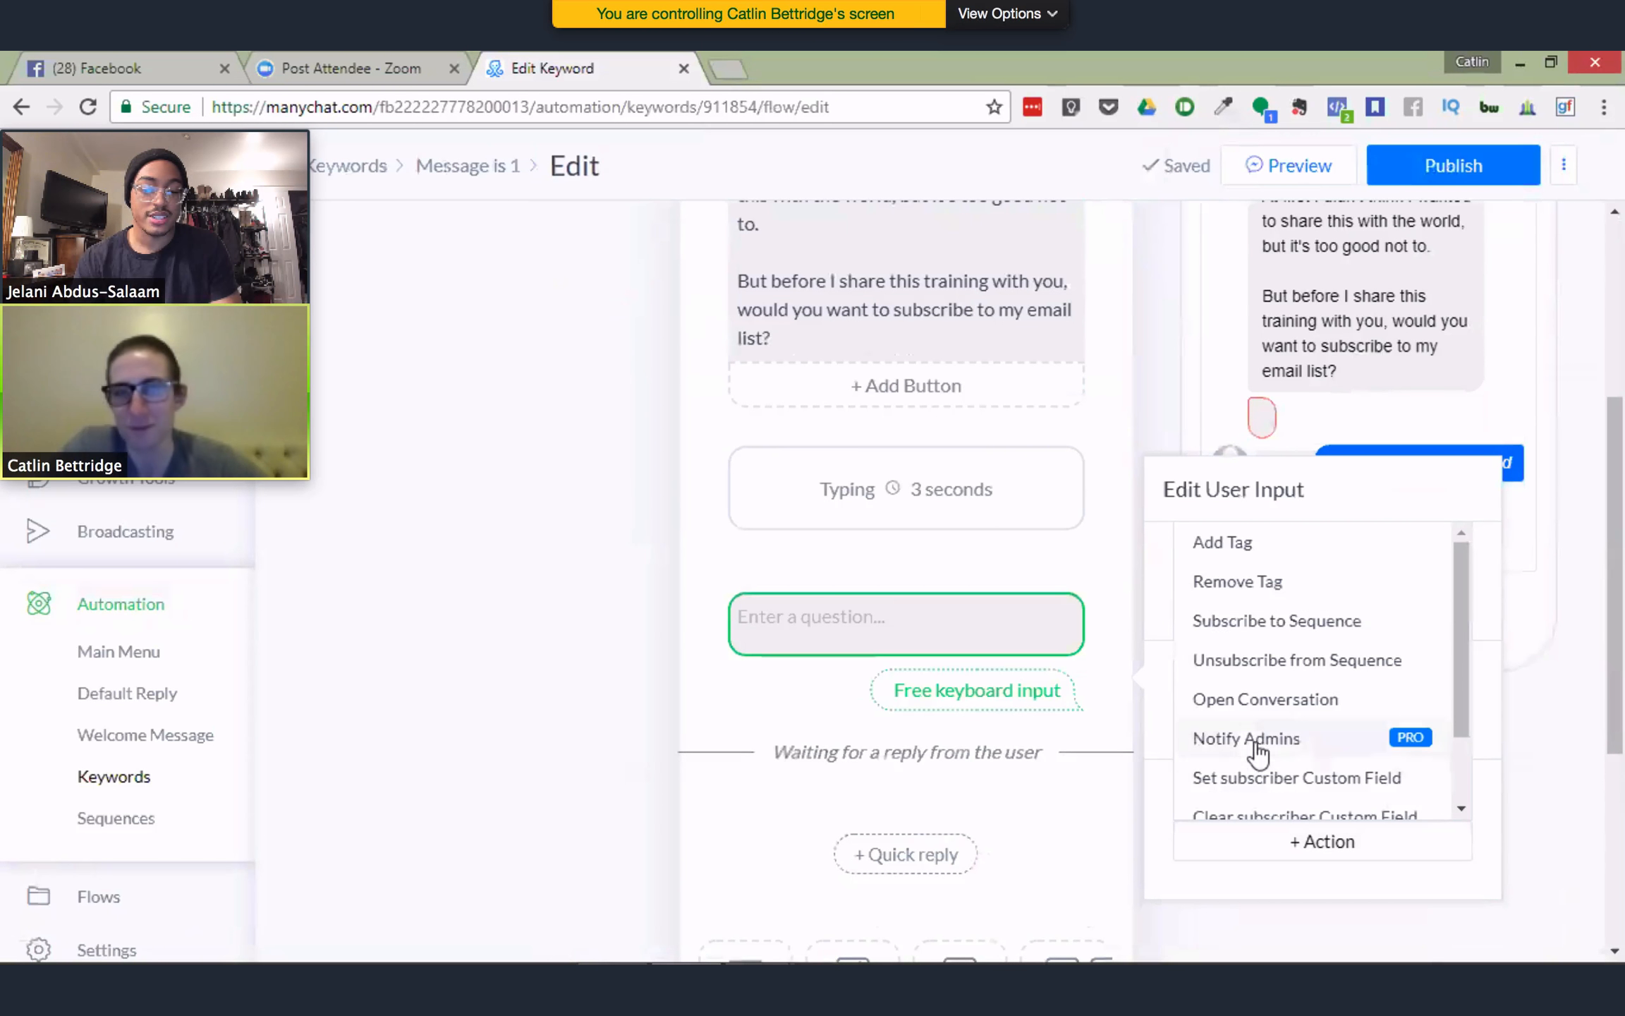
left_click(1234, 545)
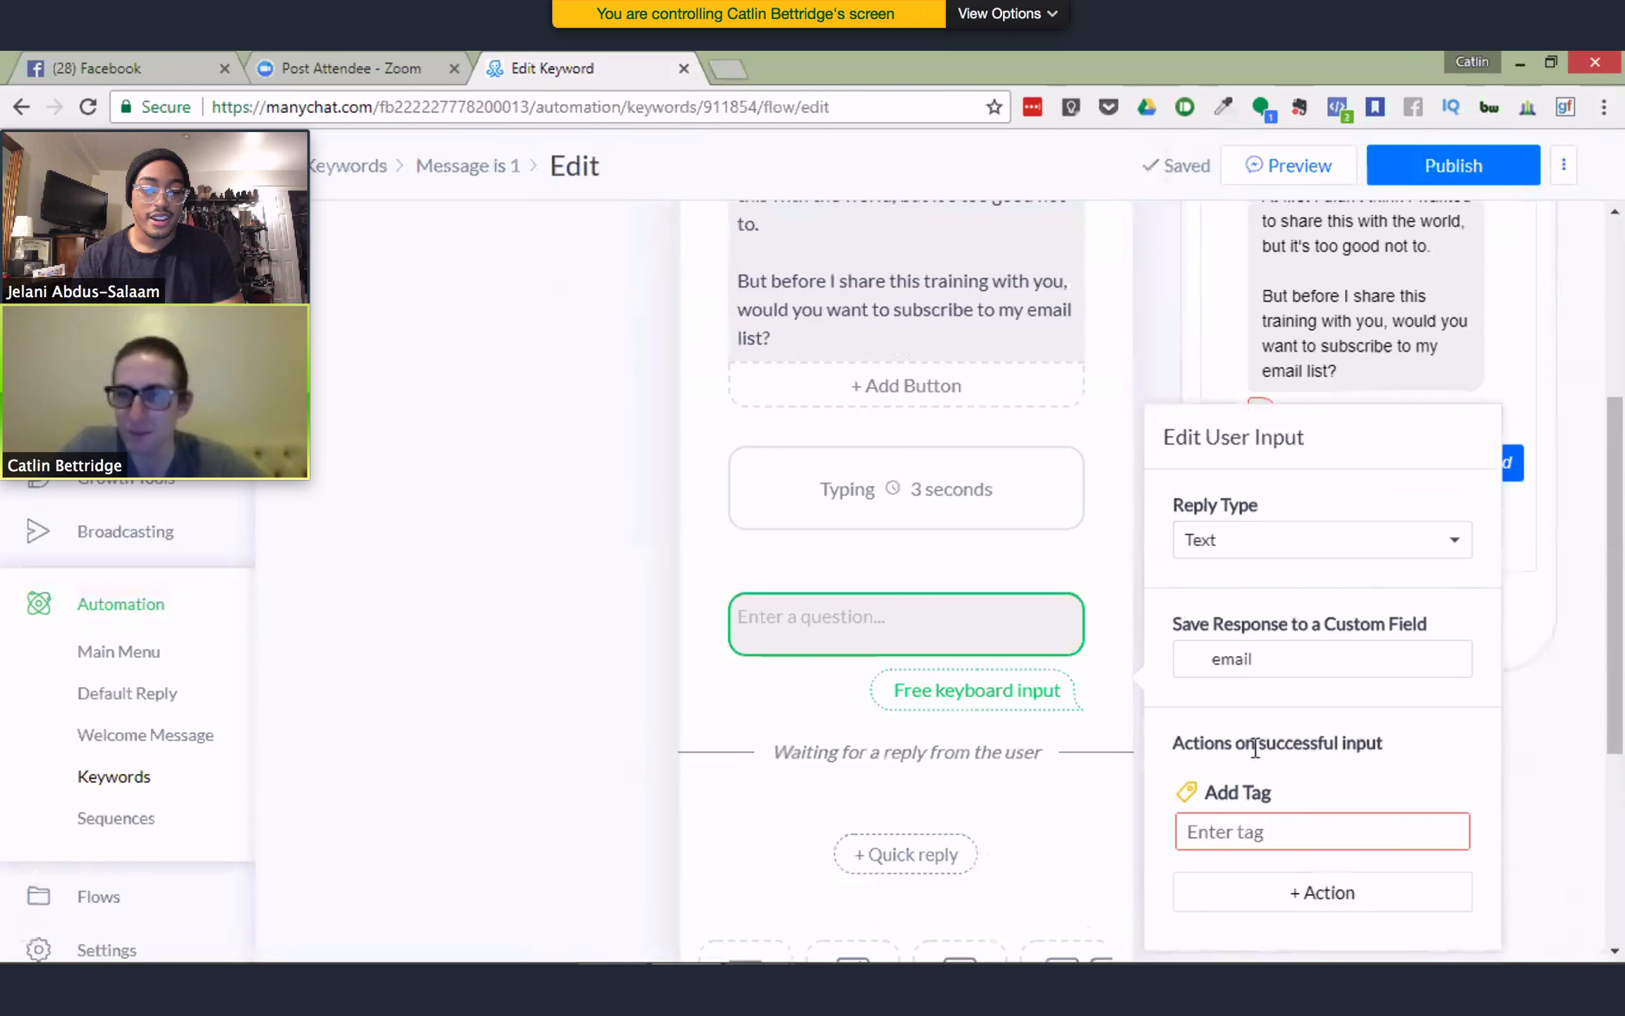
left_click(1250, 831)
type("typed_")
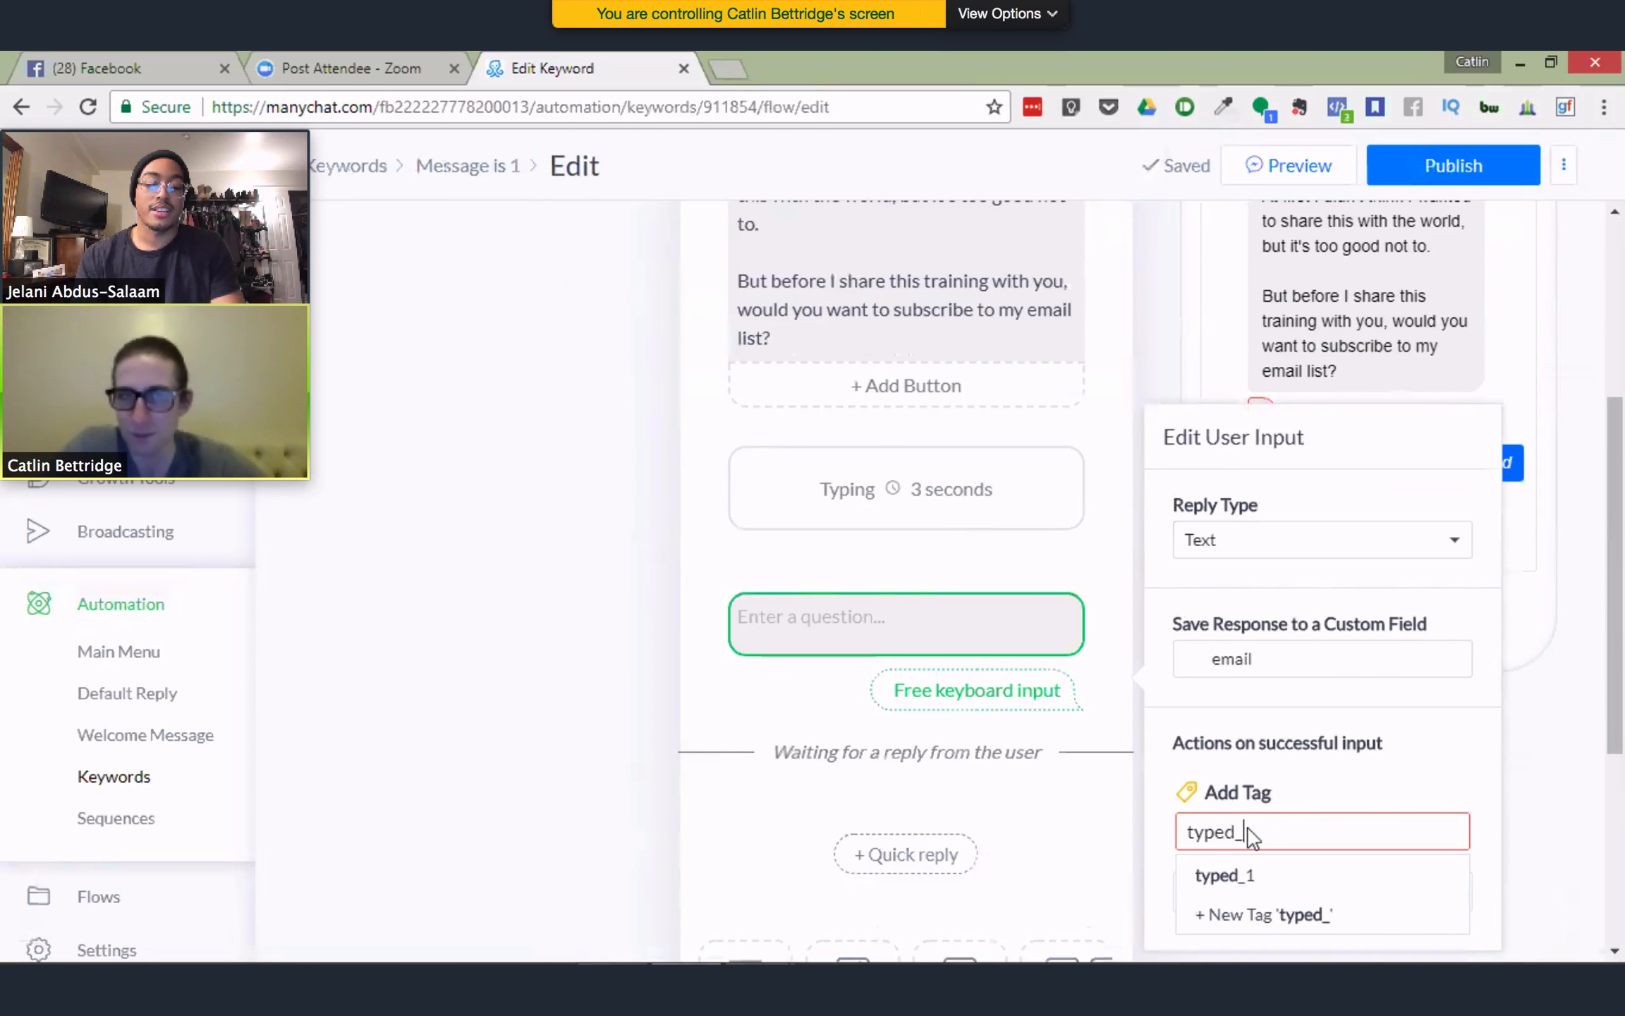
type("email-addres")
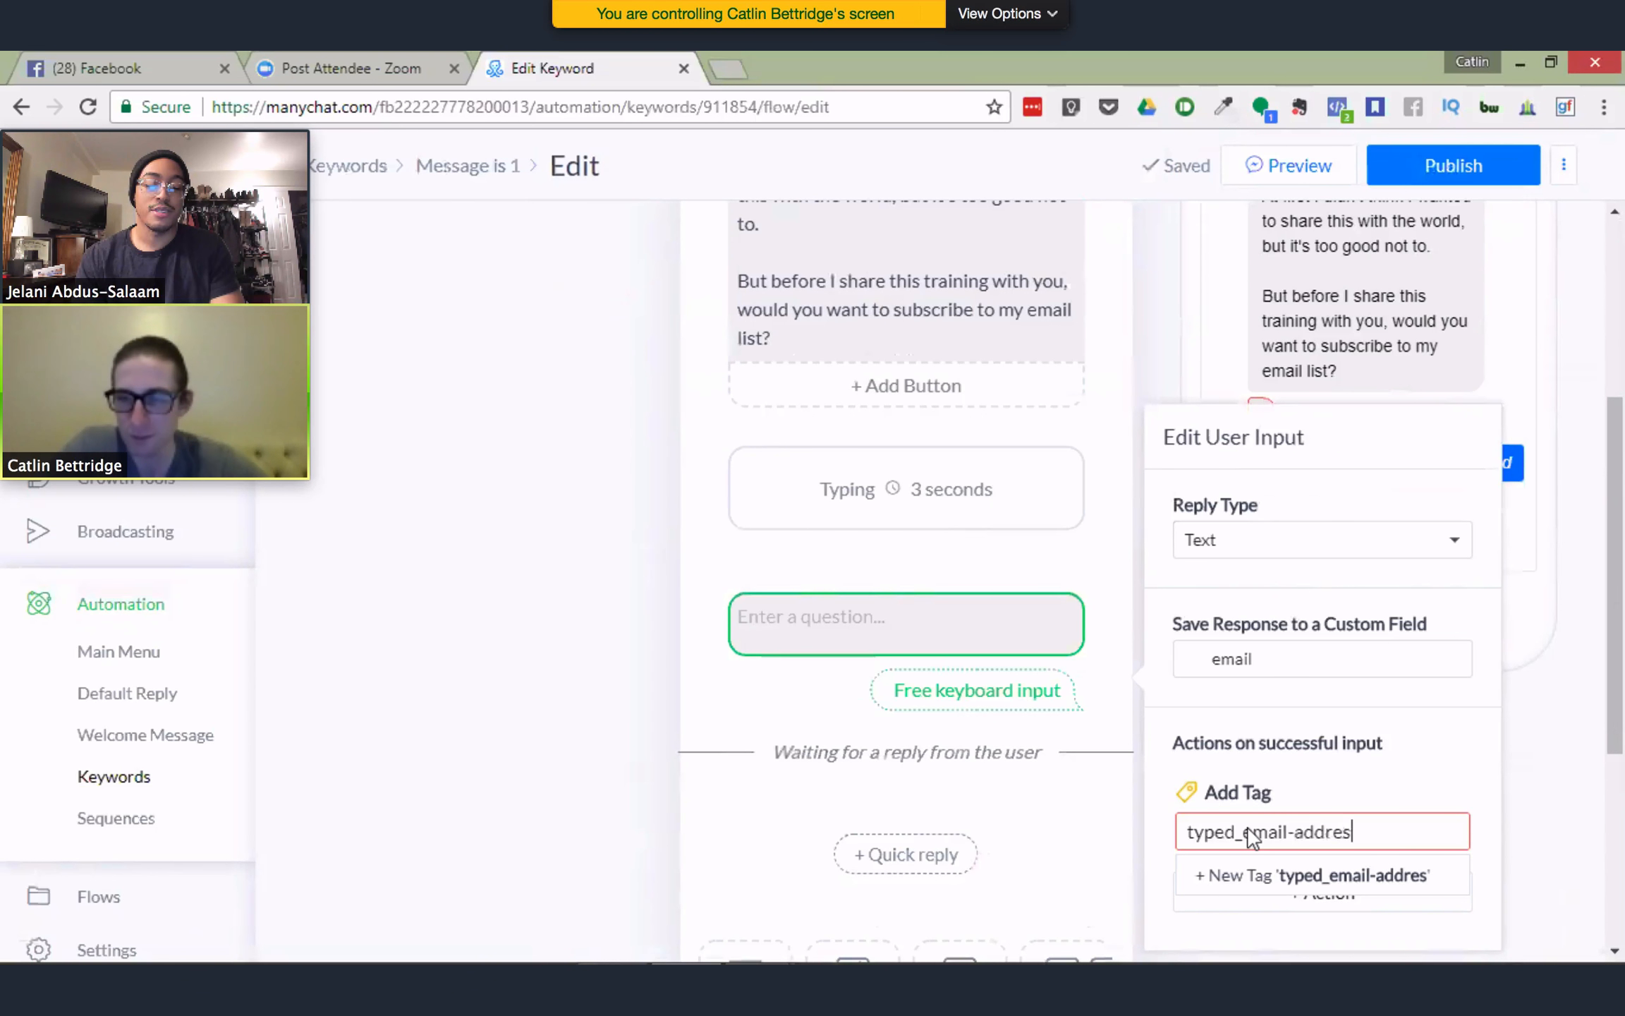
type("s-for")
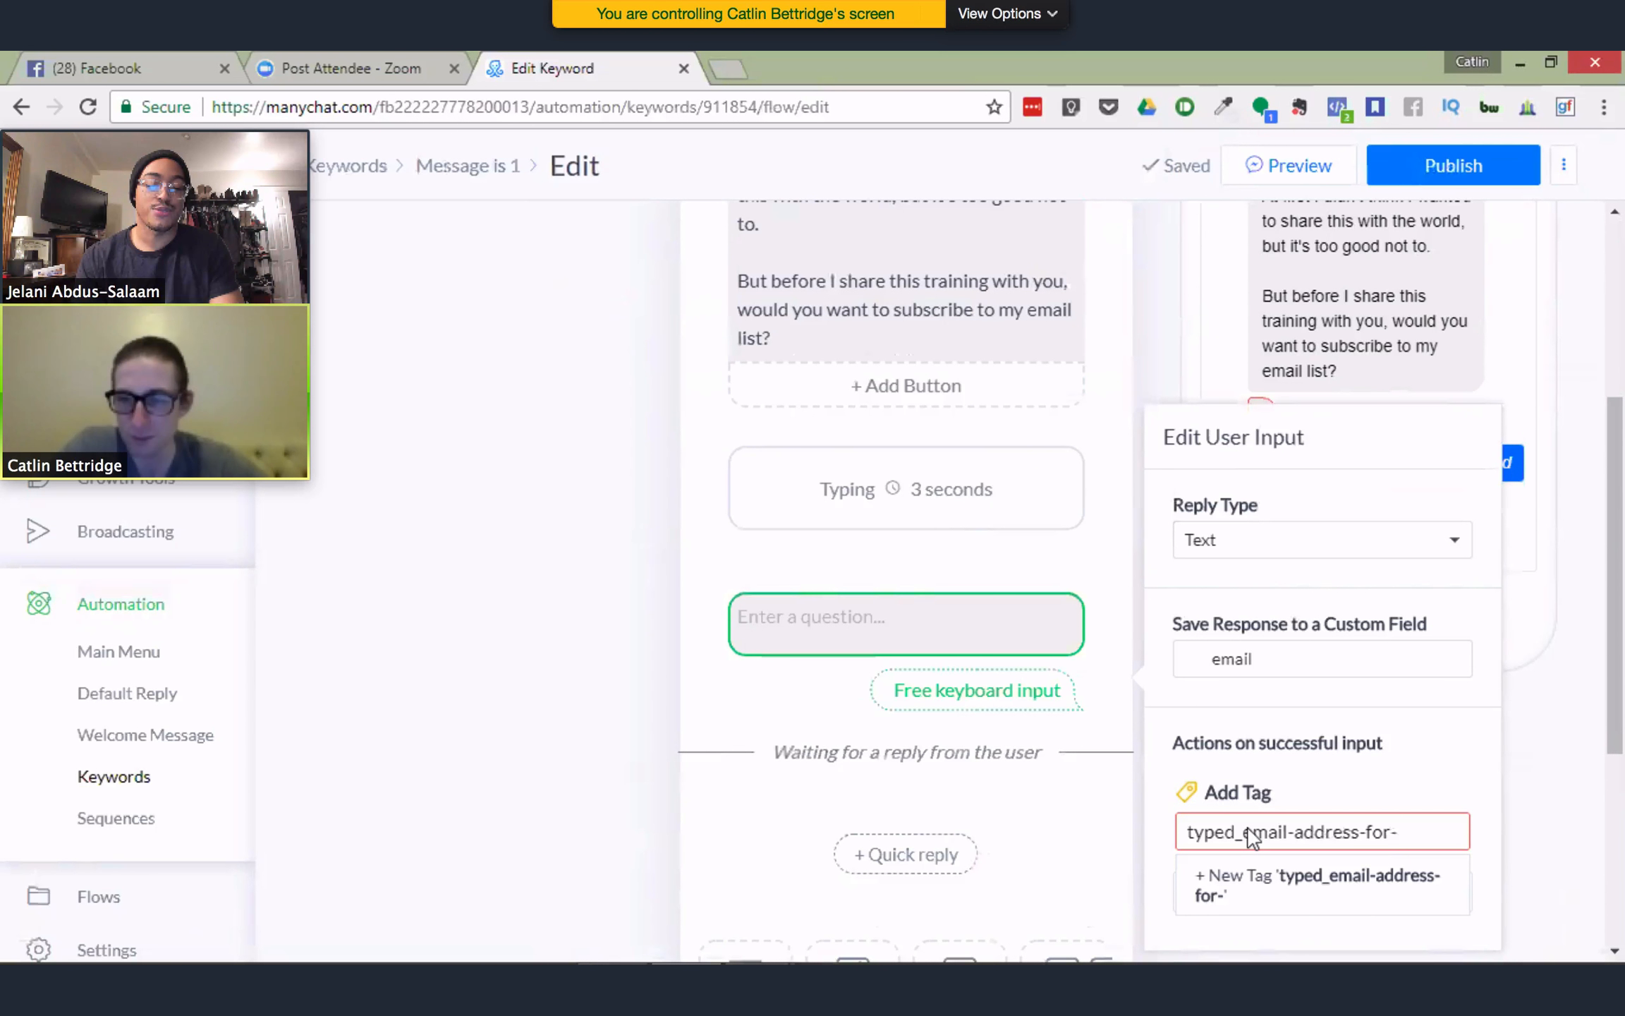
type("-inf")
key("BackSpace")
key("BackSpace")
key("BackSpace")
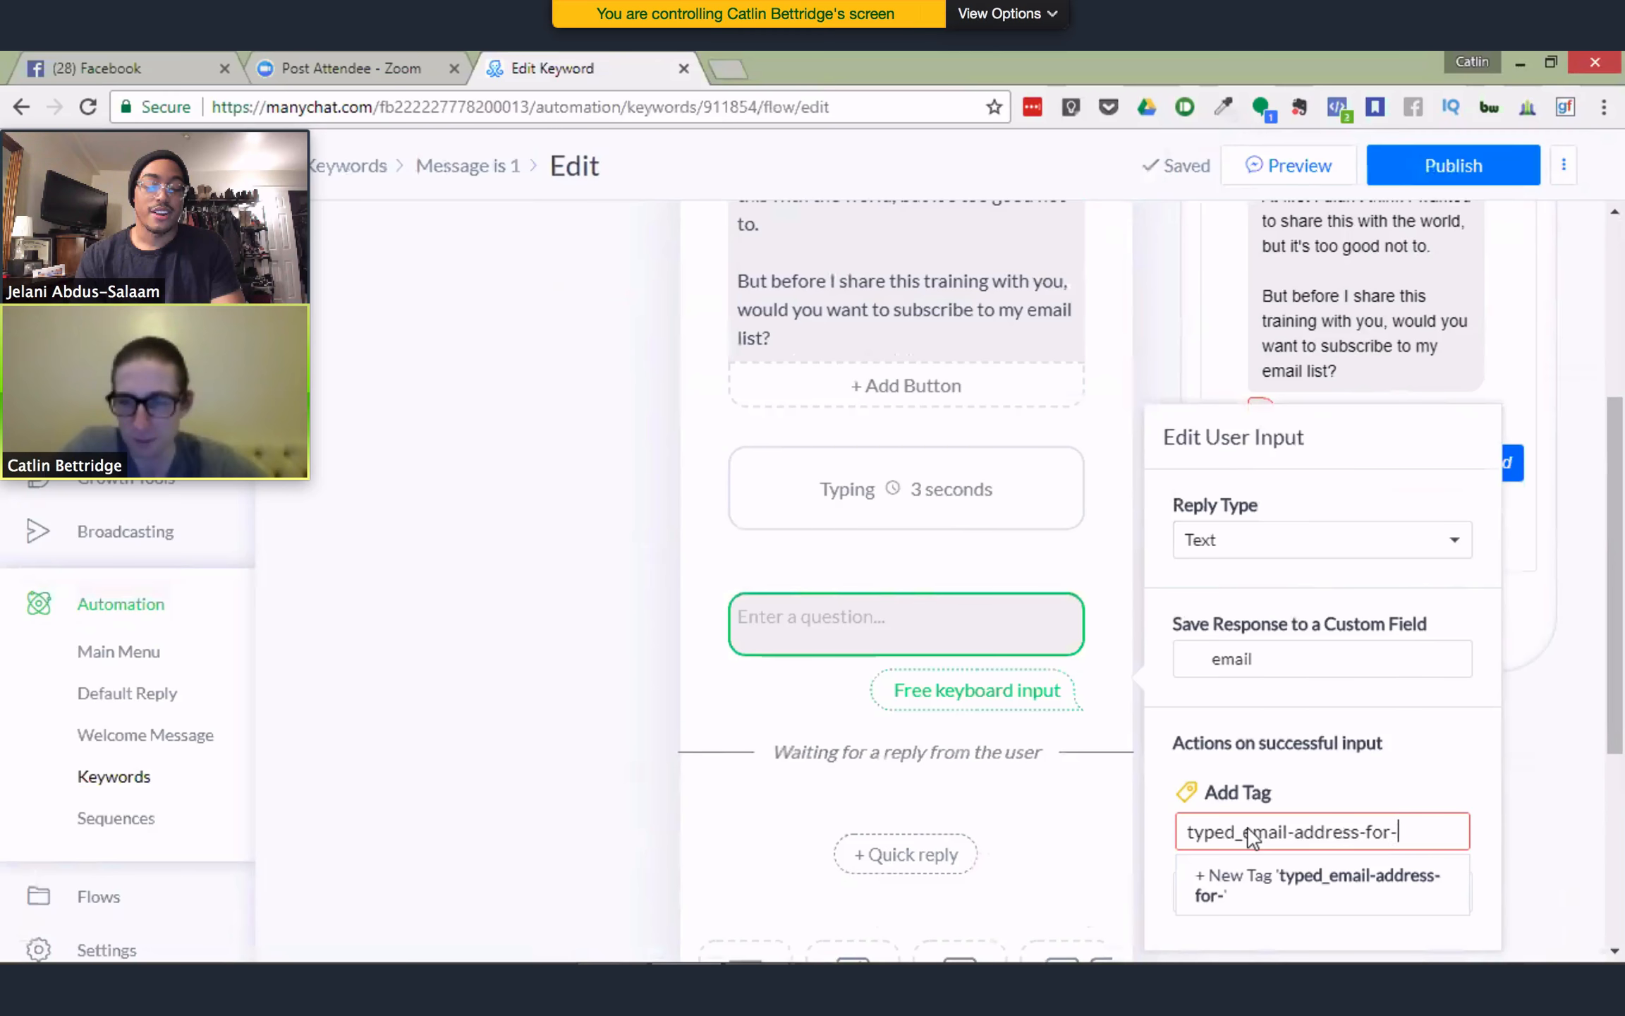
type("affiliate")
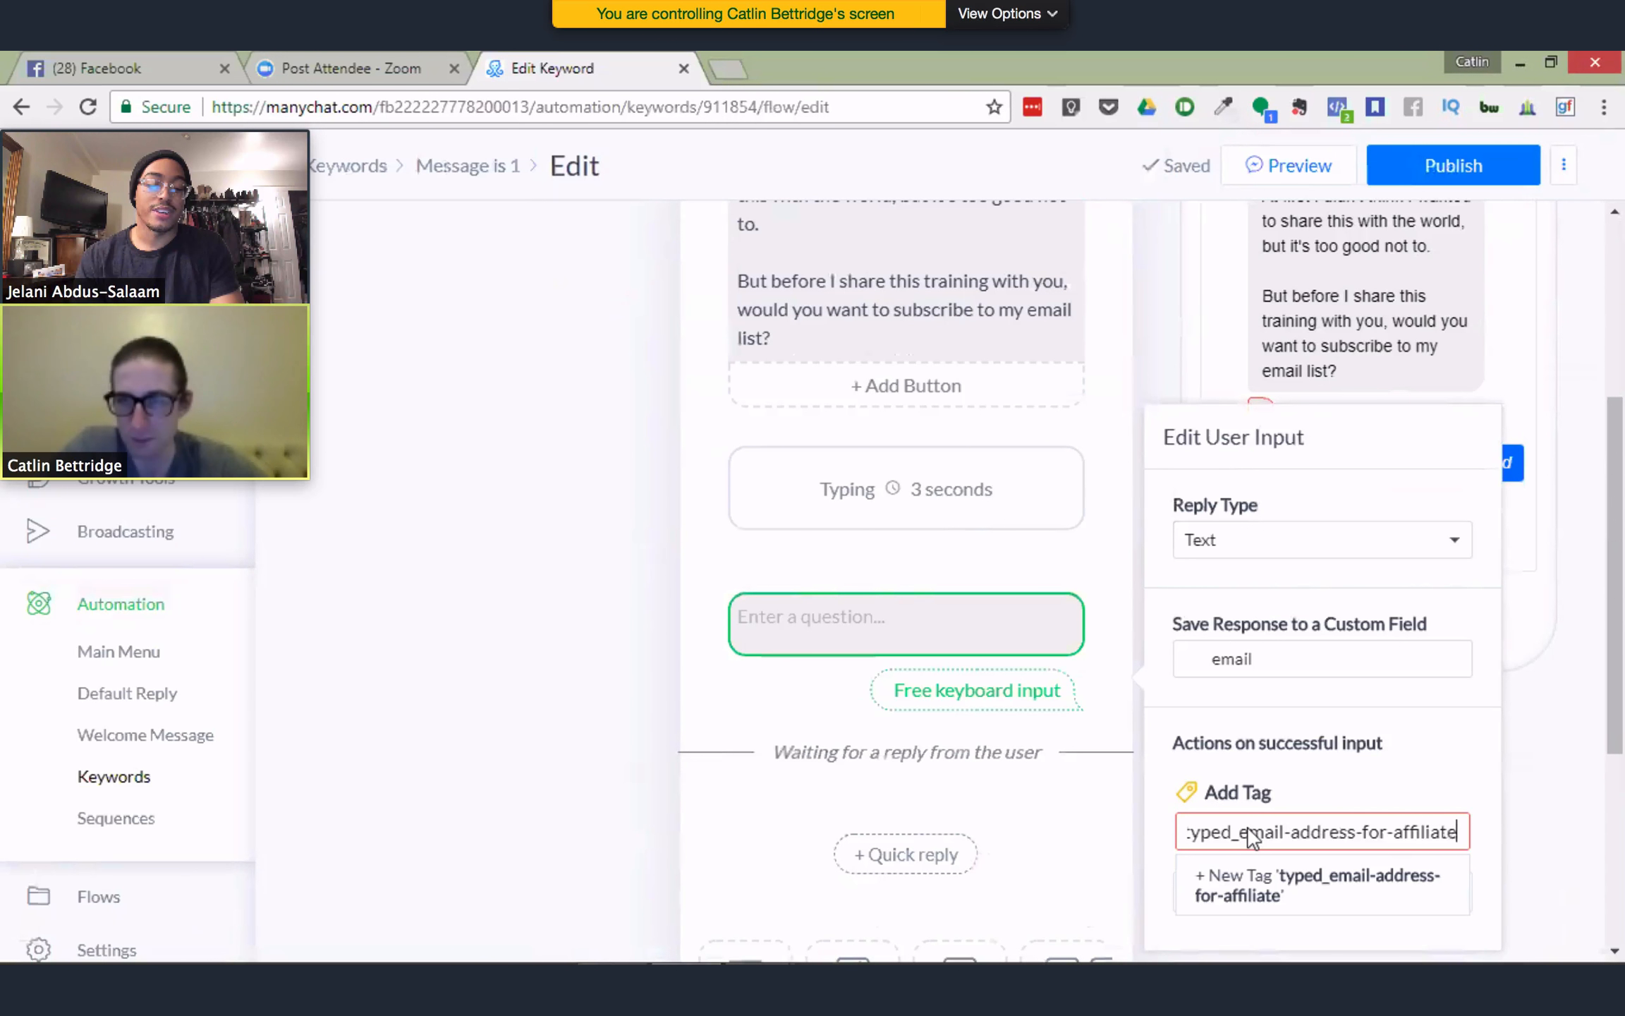
type("-info")
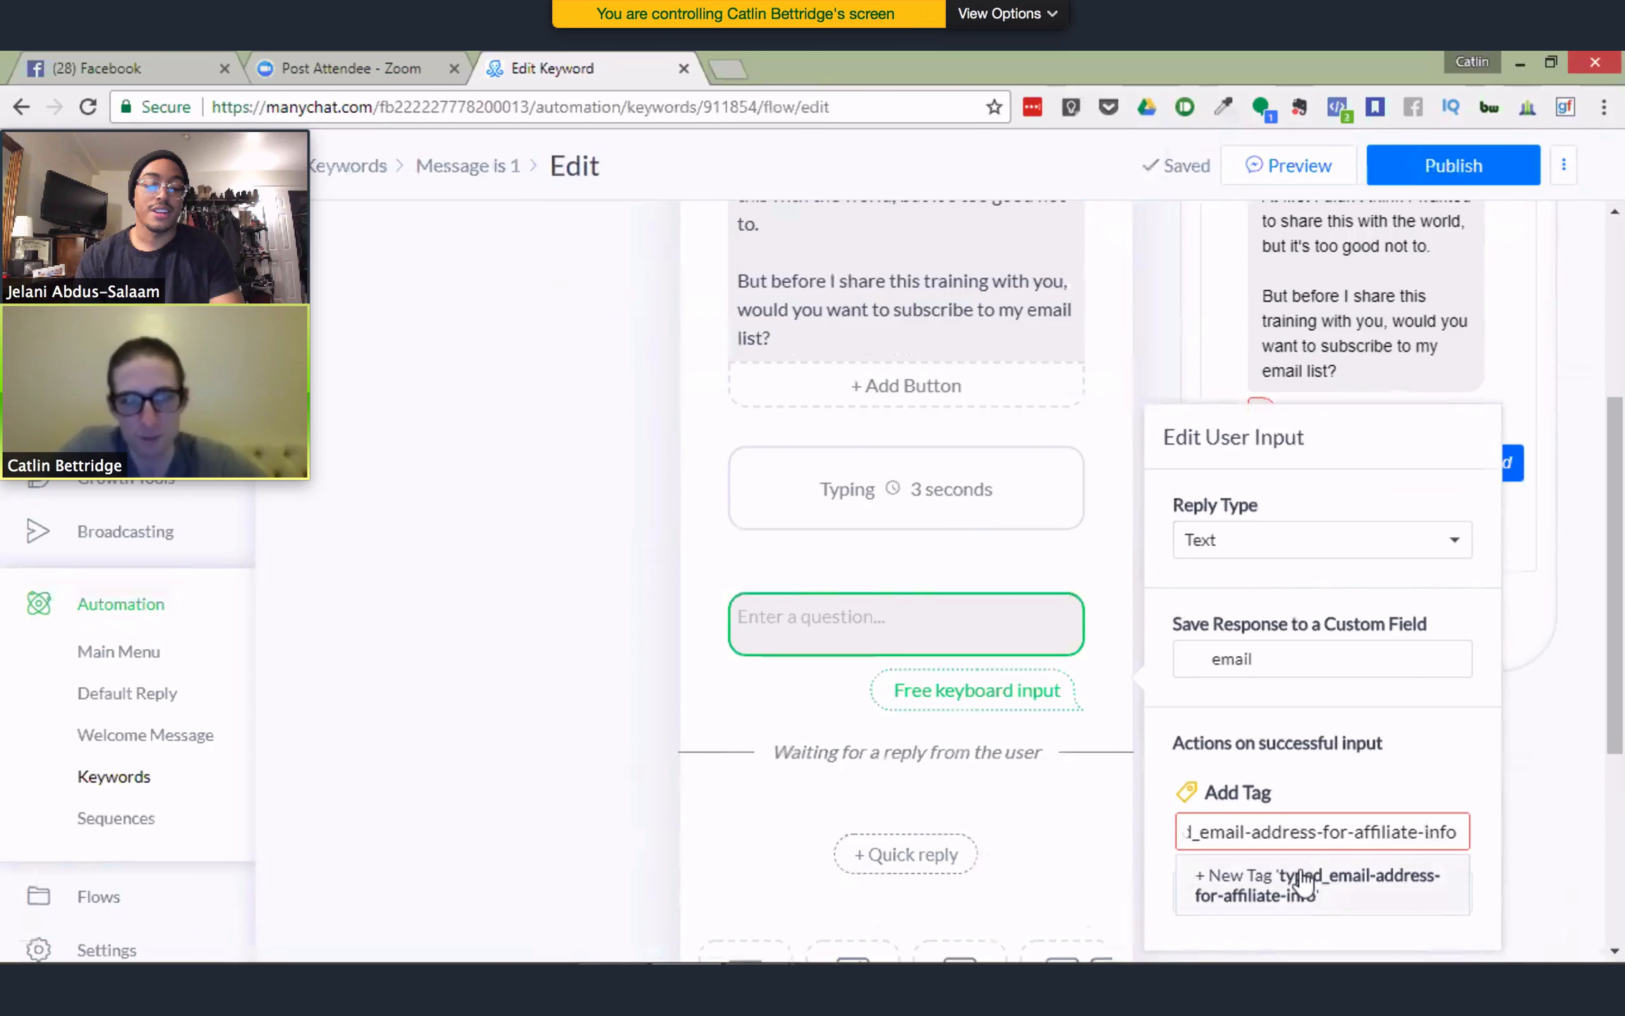
left_click(1303, 883)
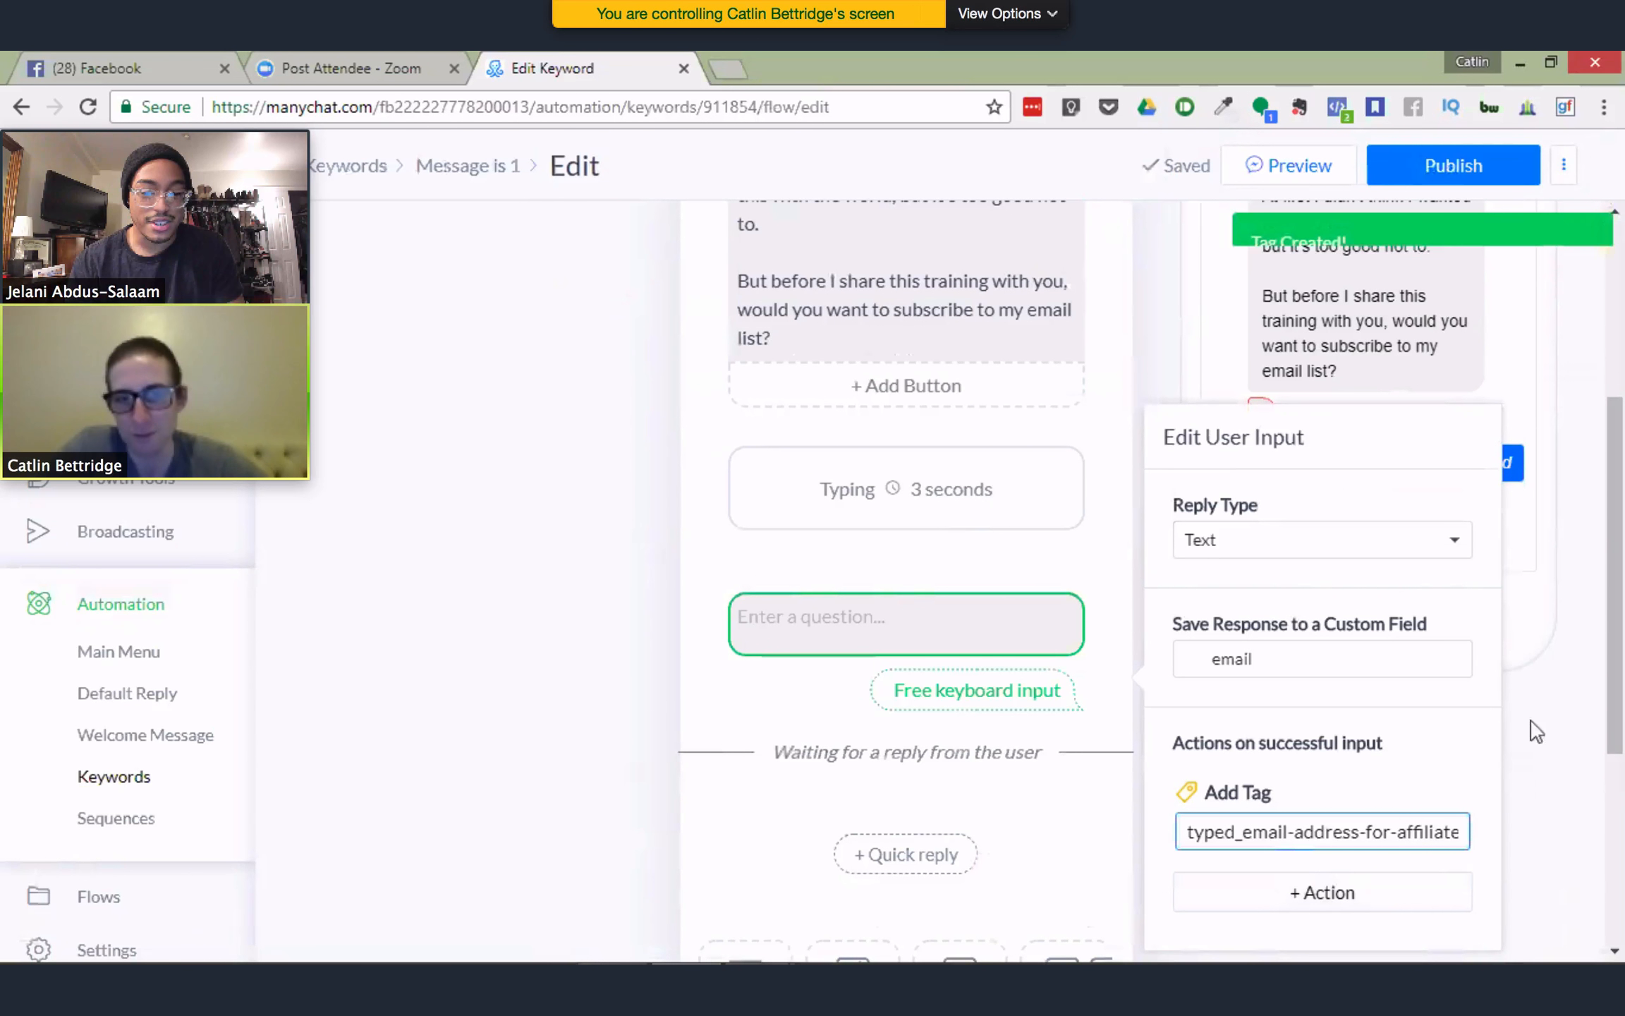
left_click(1532, 776)
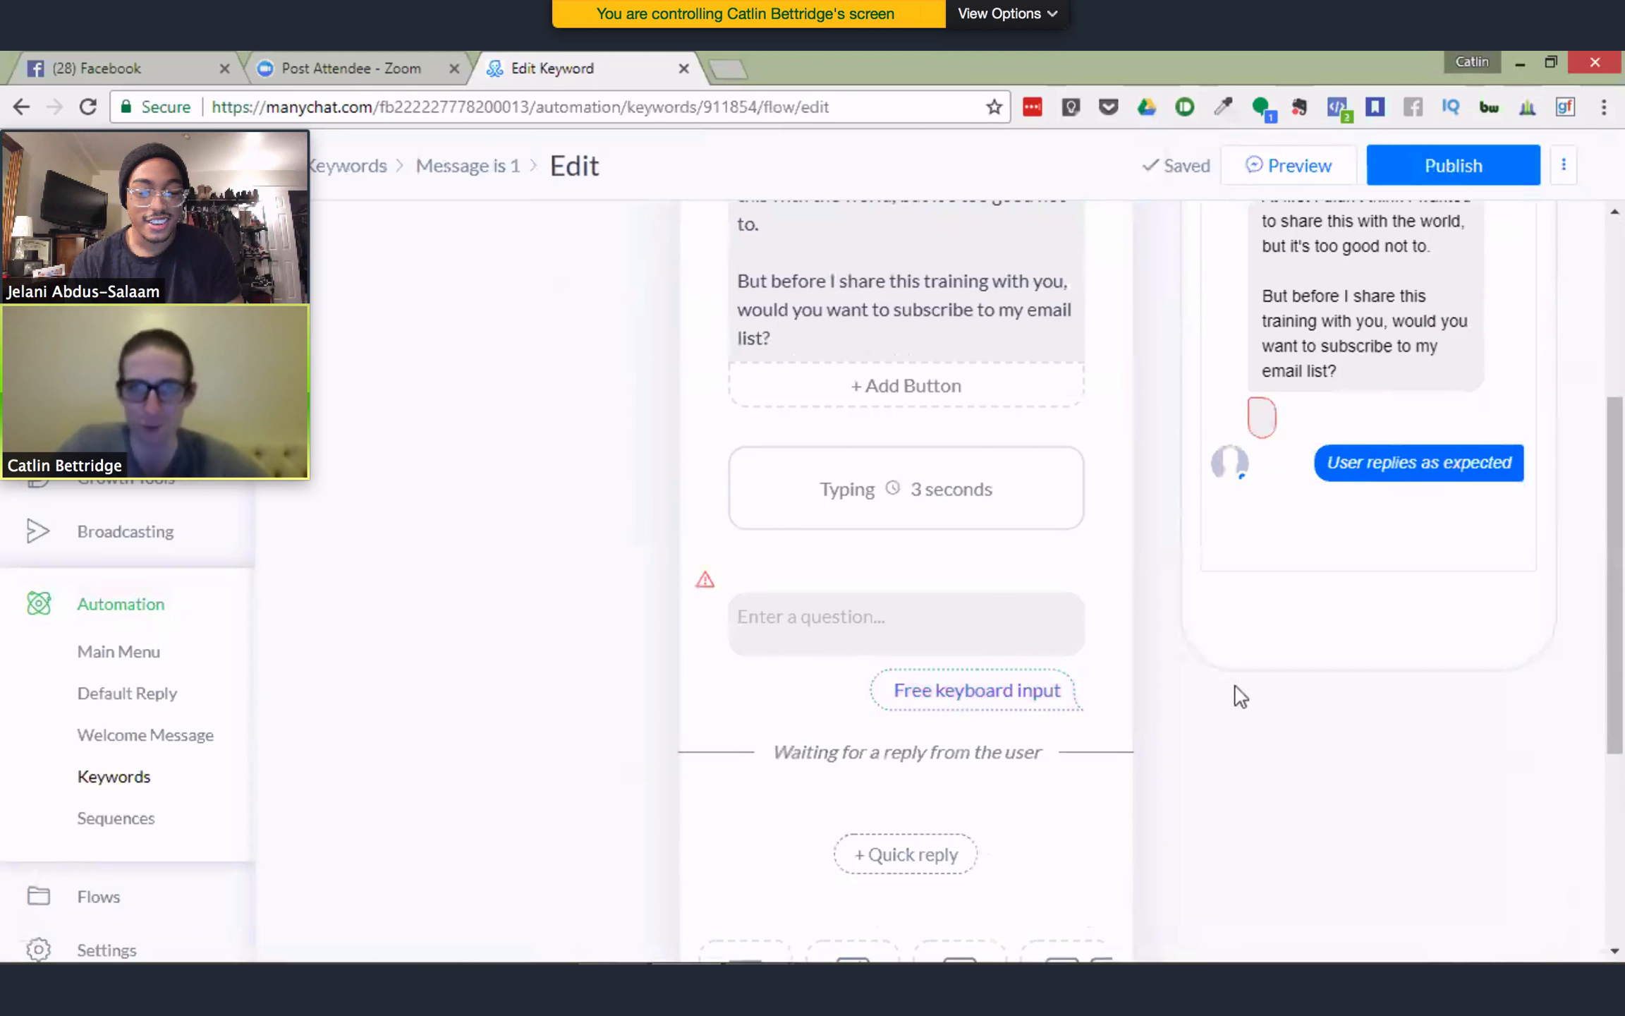
Enter "Type your best email address below." as the question of the User Input block
left_click(807, 623)
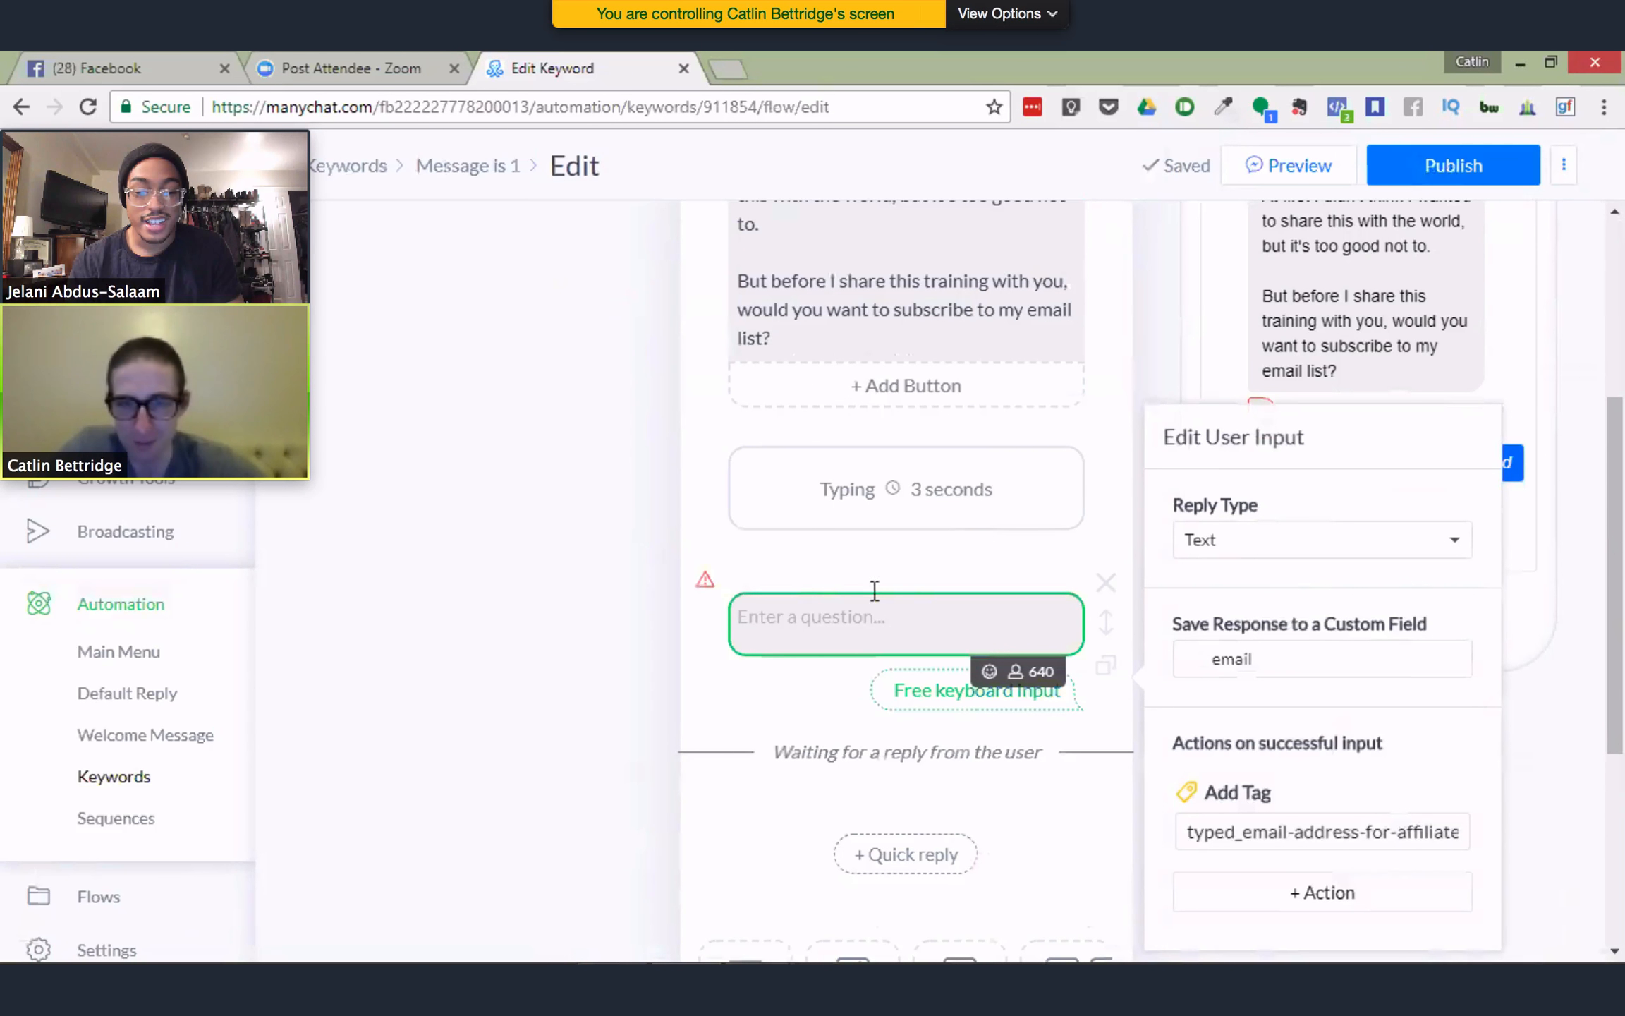
type("Ty")
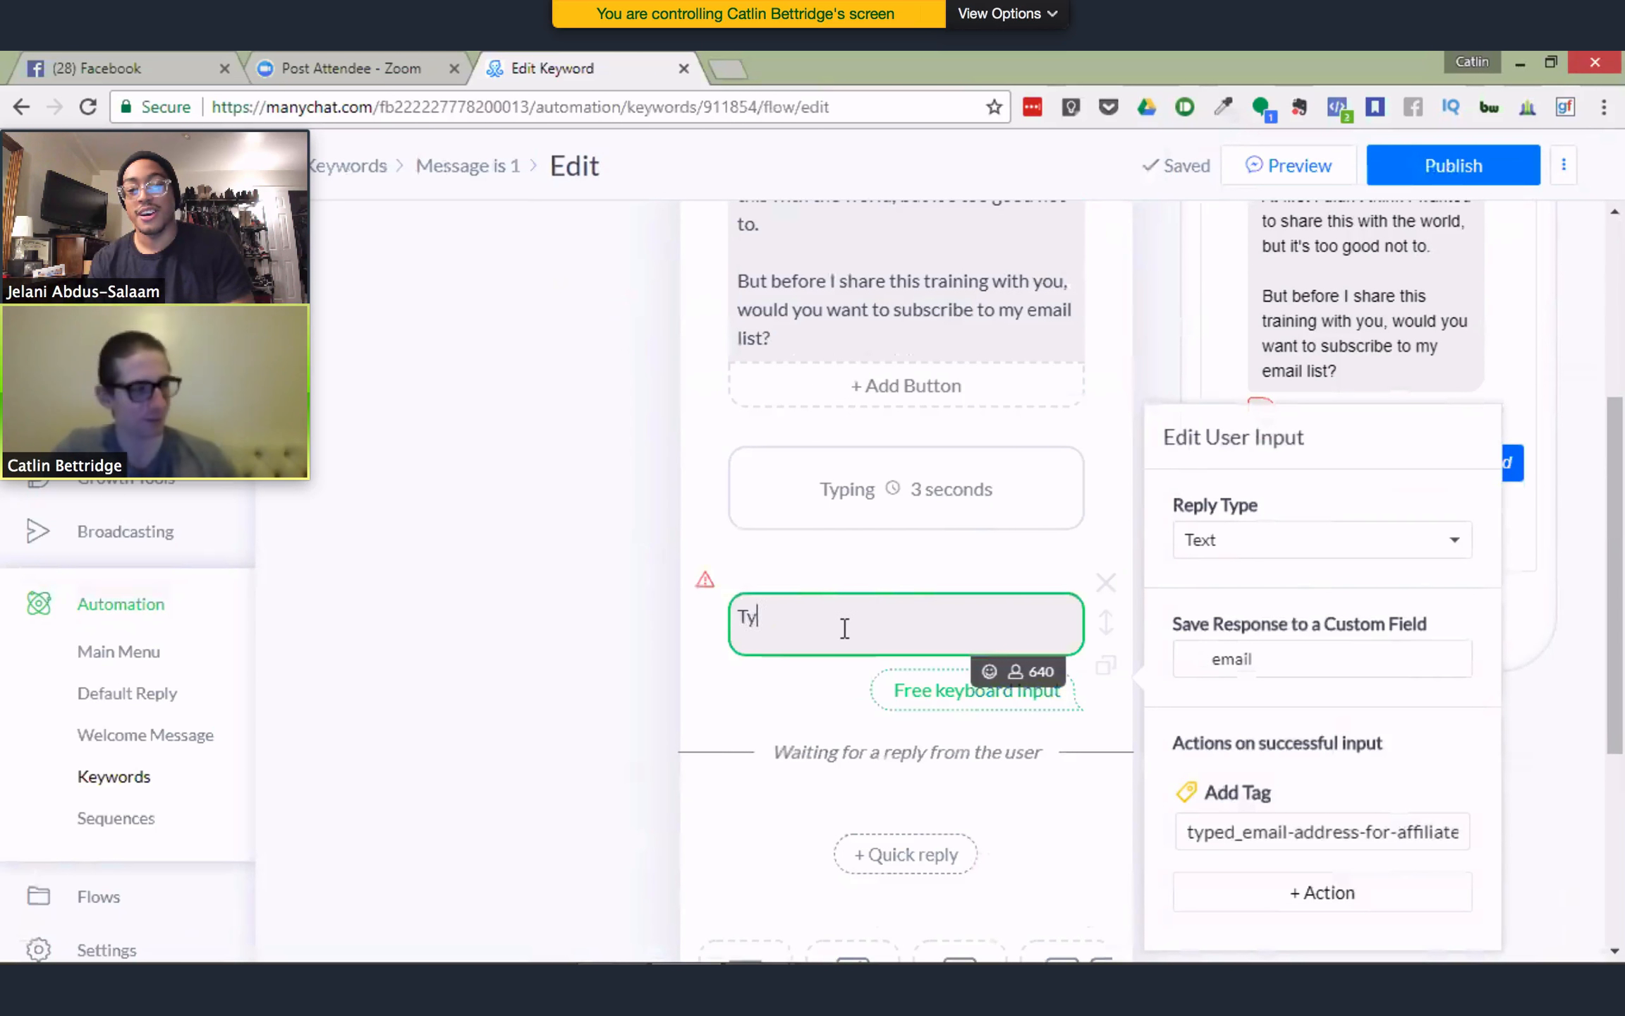
type("pe your best ema")
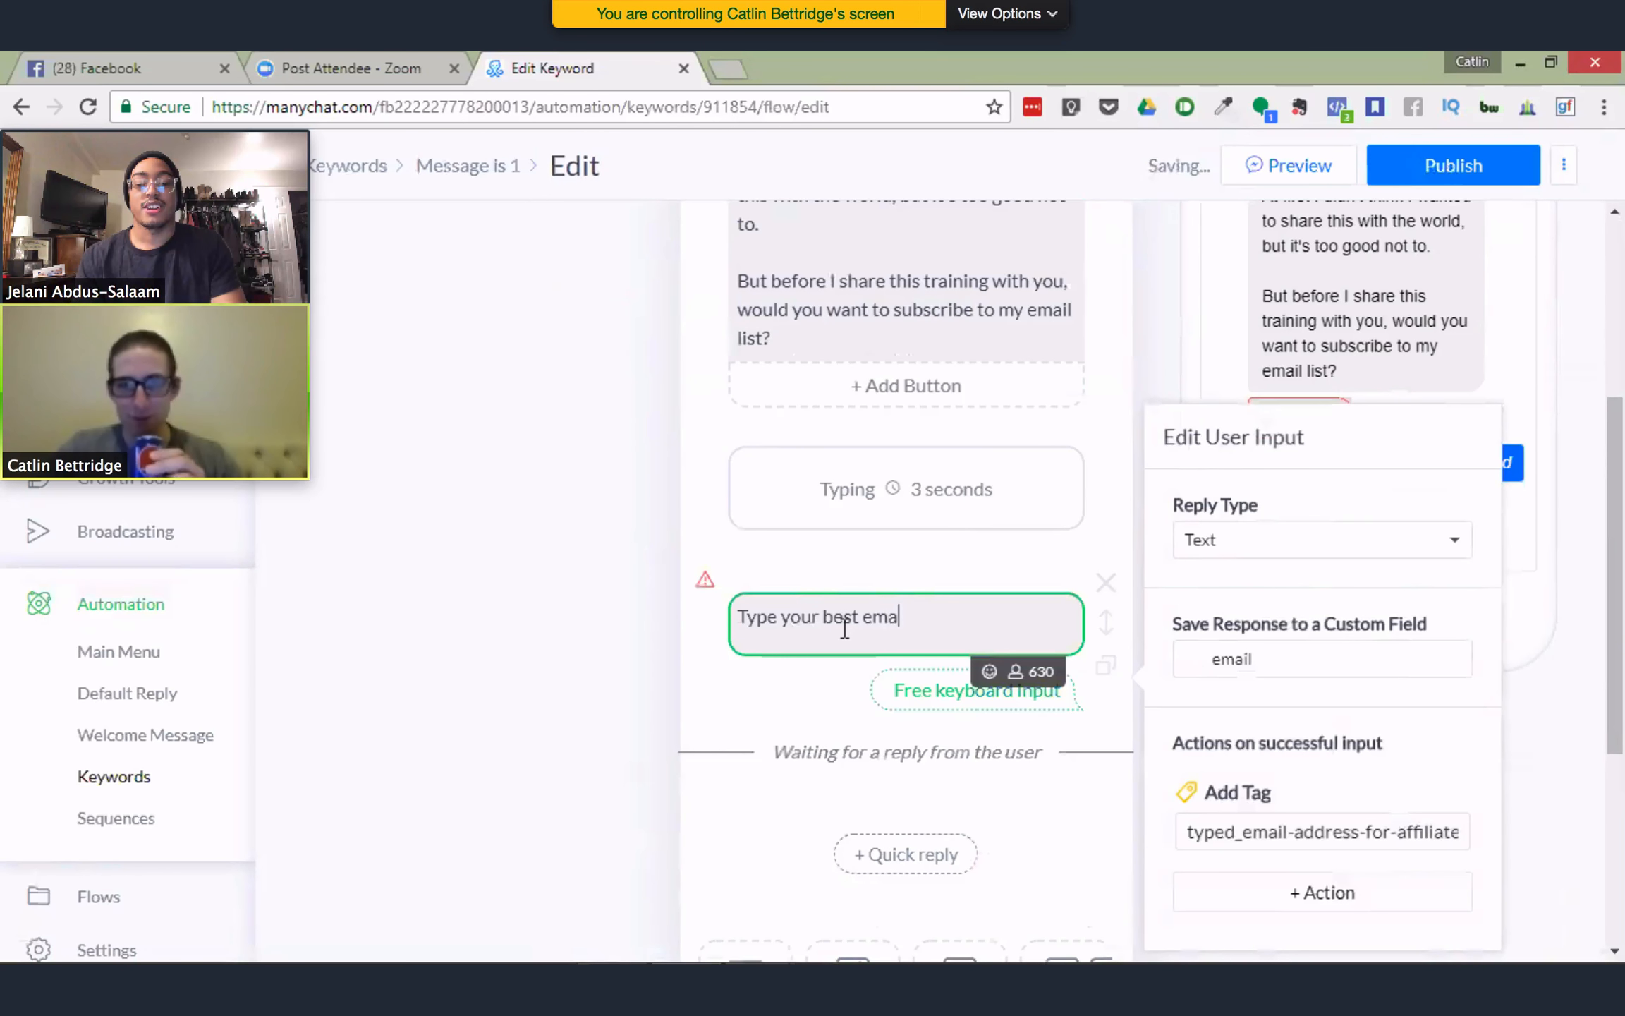
type("il ad")
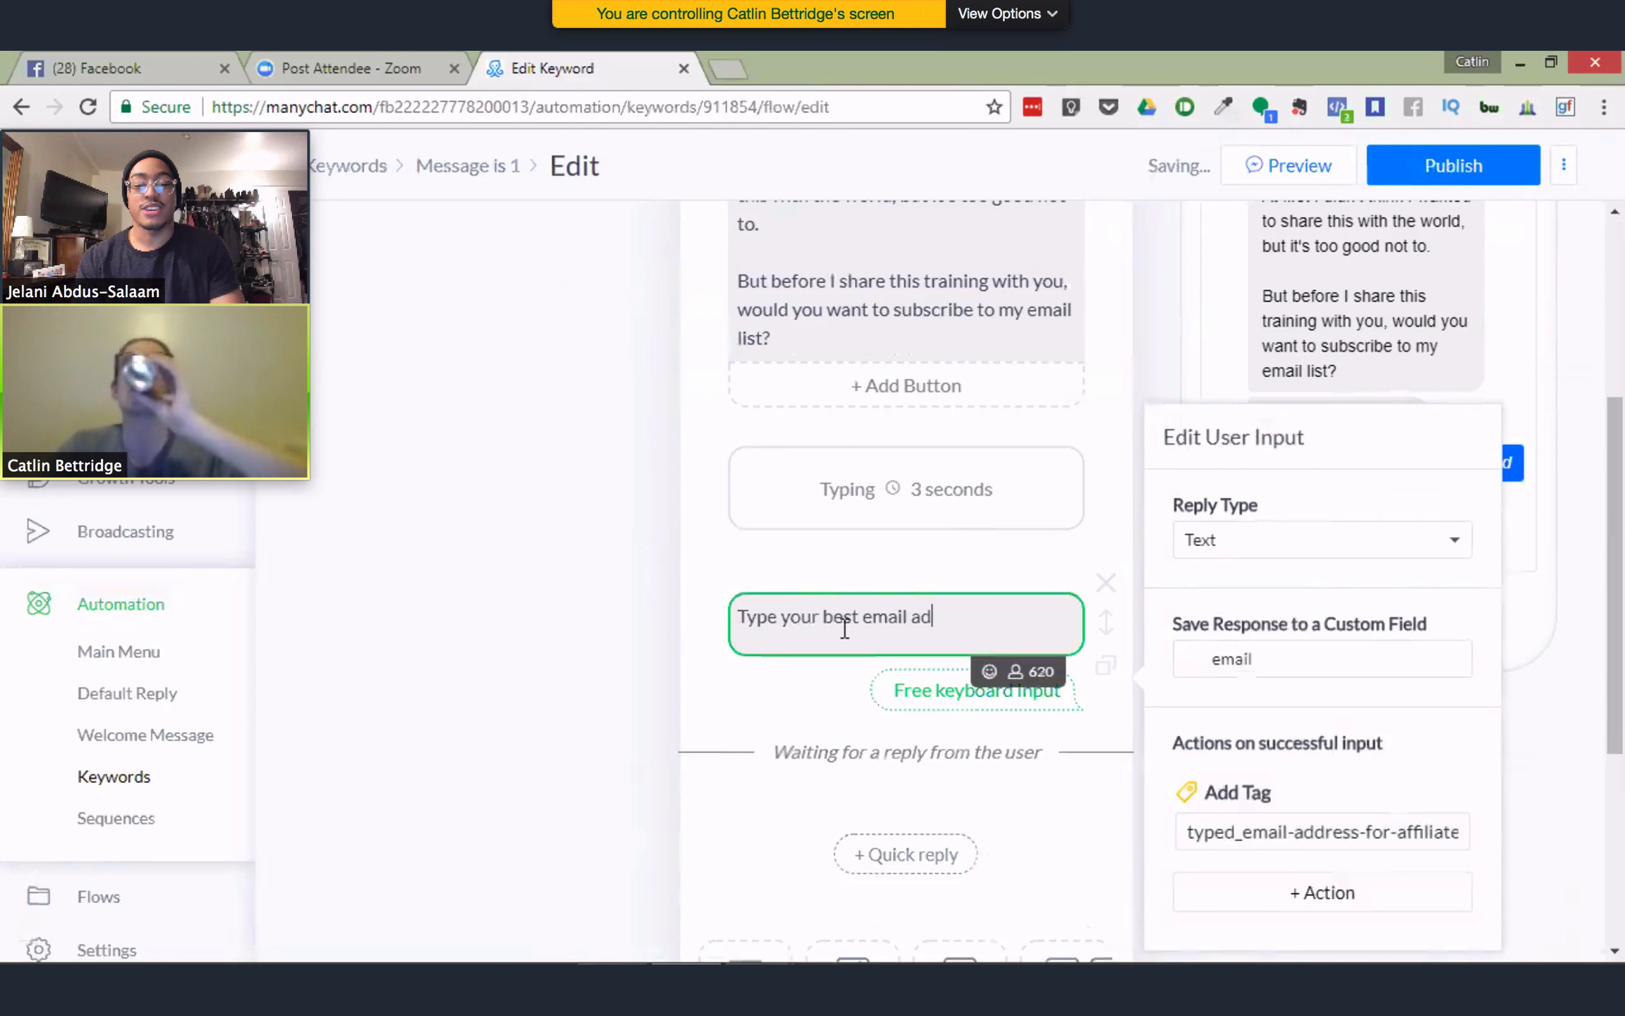
type("dress below.")
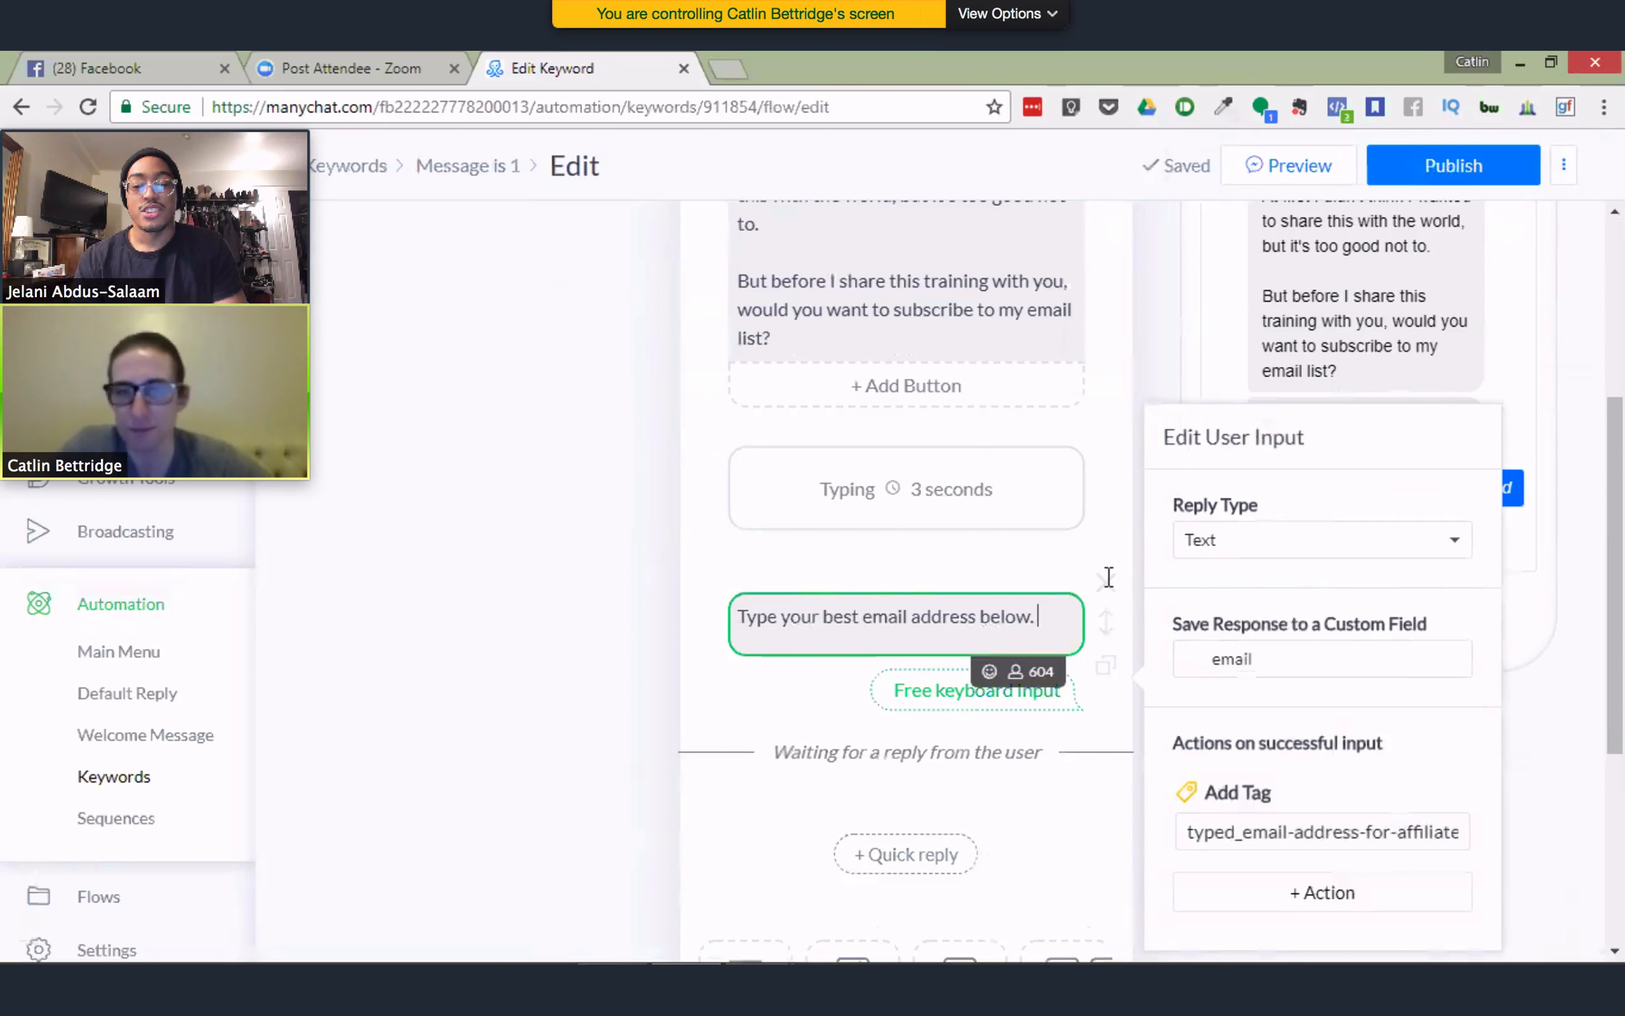
Delete the User Input block and the 3-second typing delay below the reply's text block
scroll(933, 605, "up", 1)
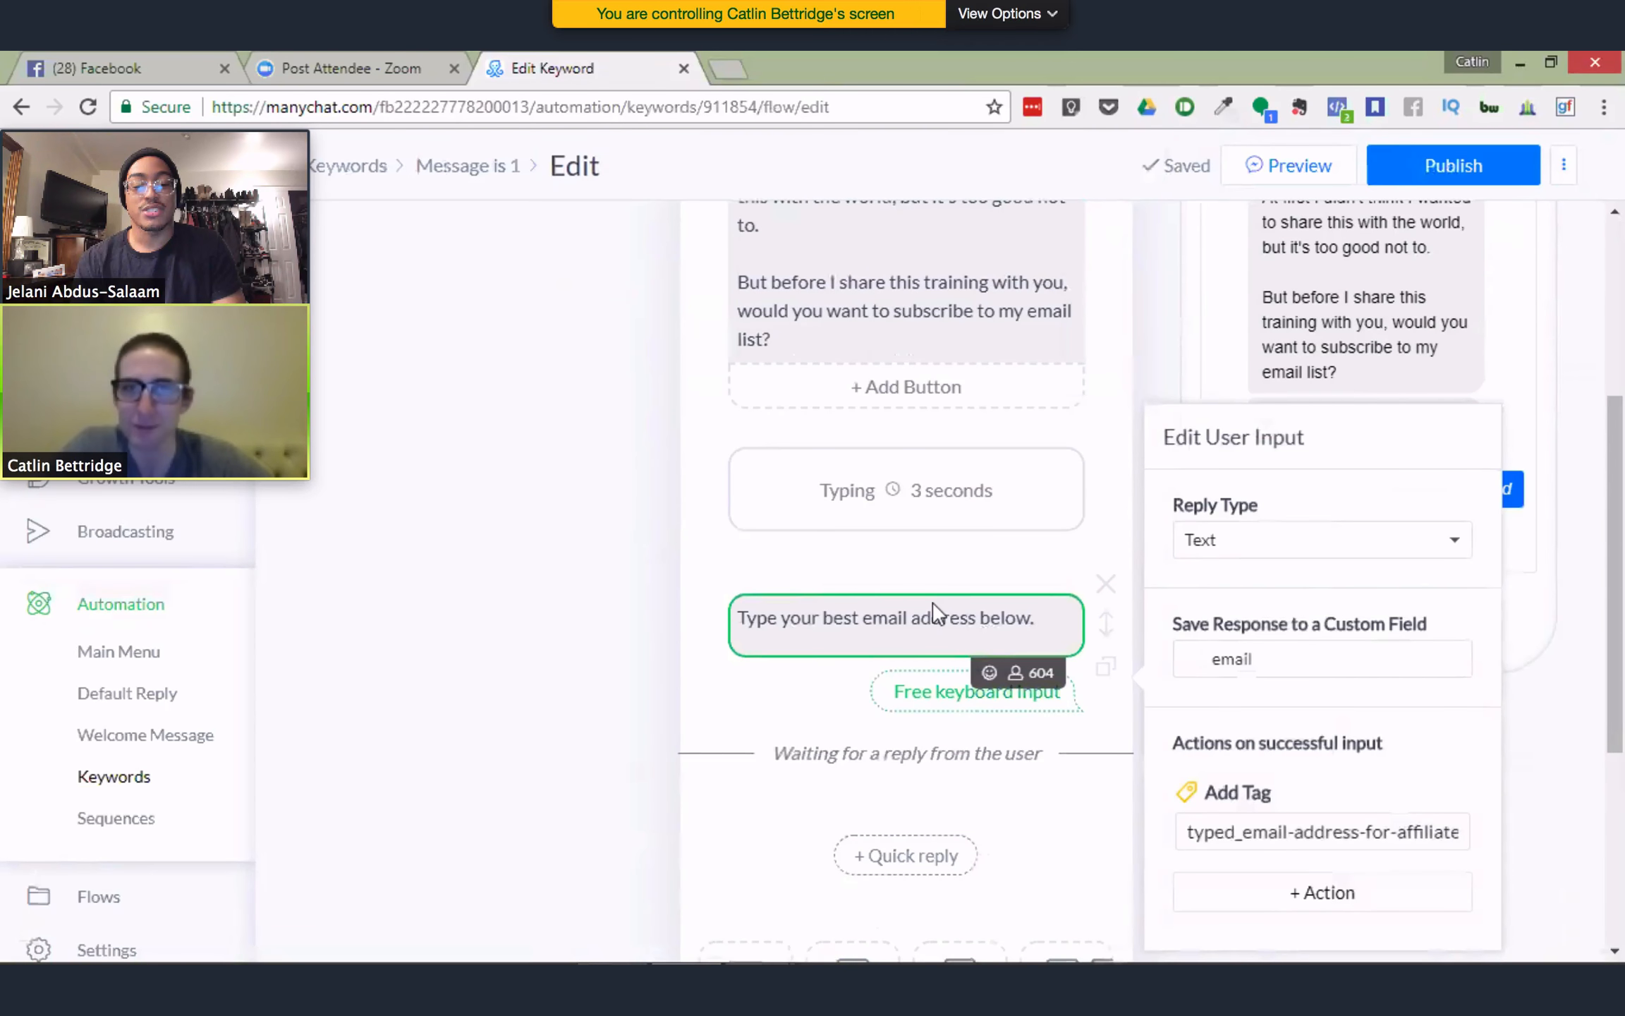
scroll(934, 605, "up", 3)
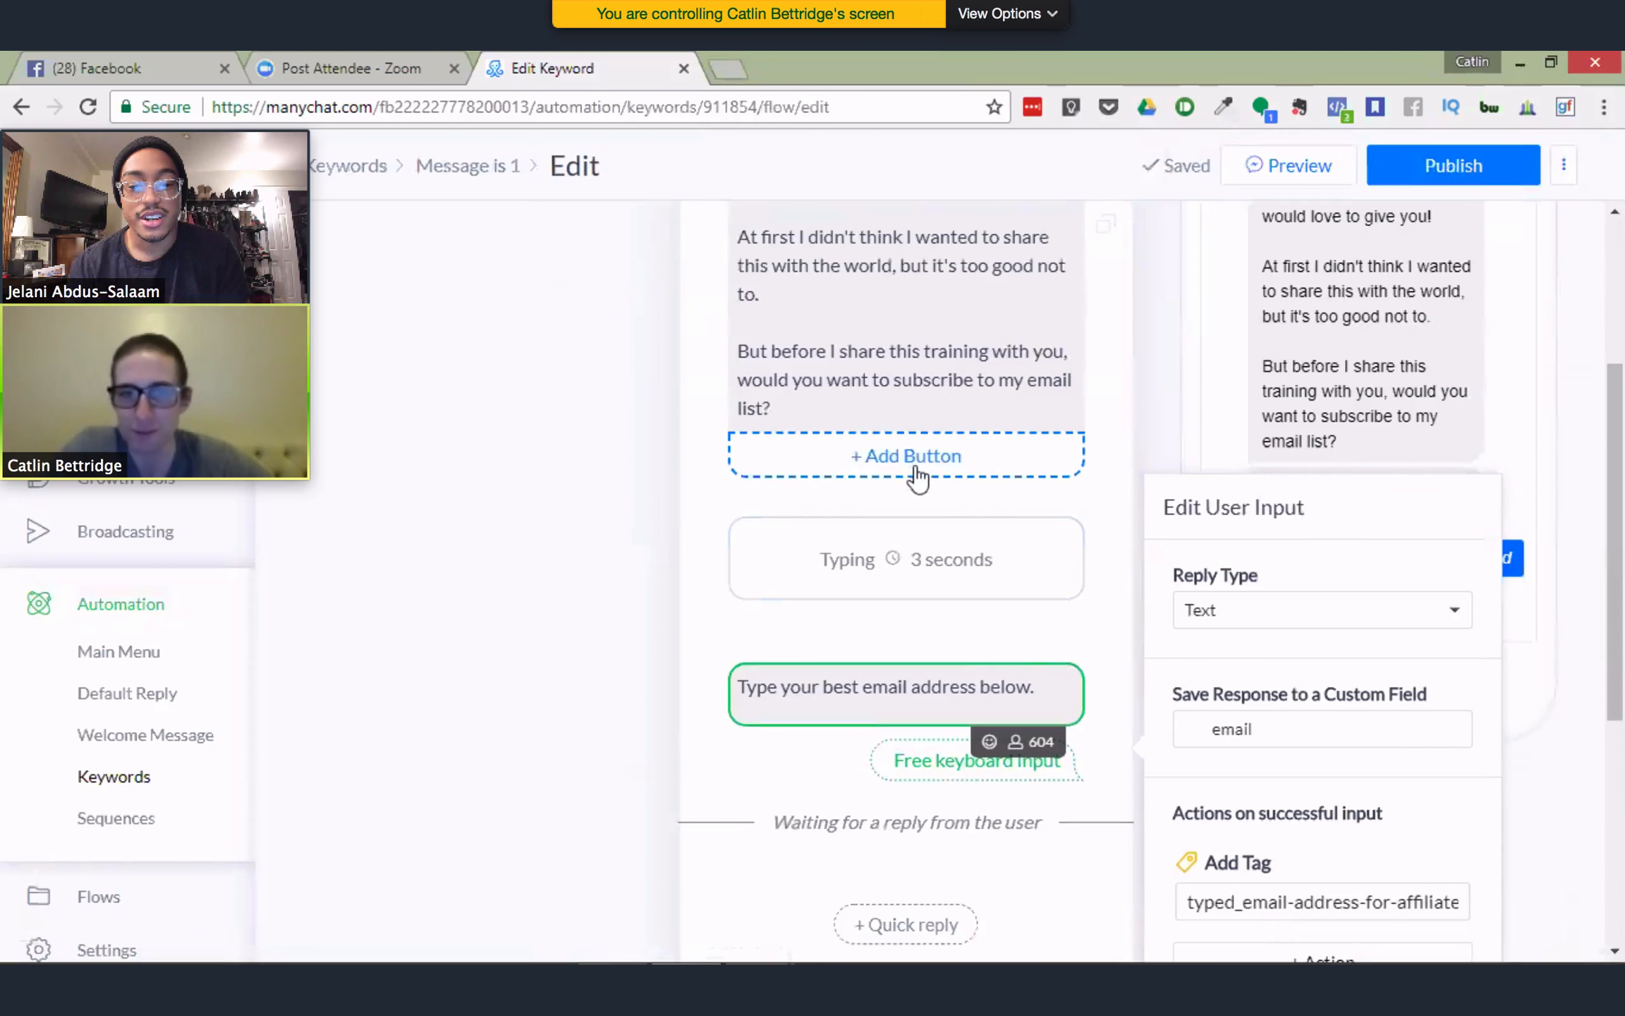
left_click(1112, 667)
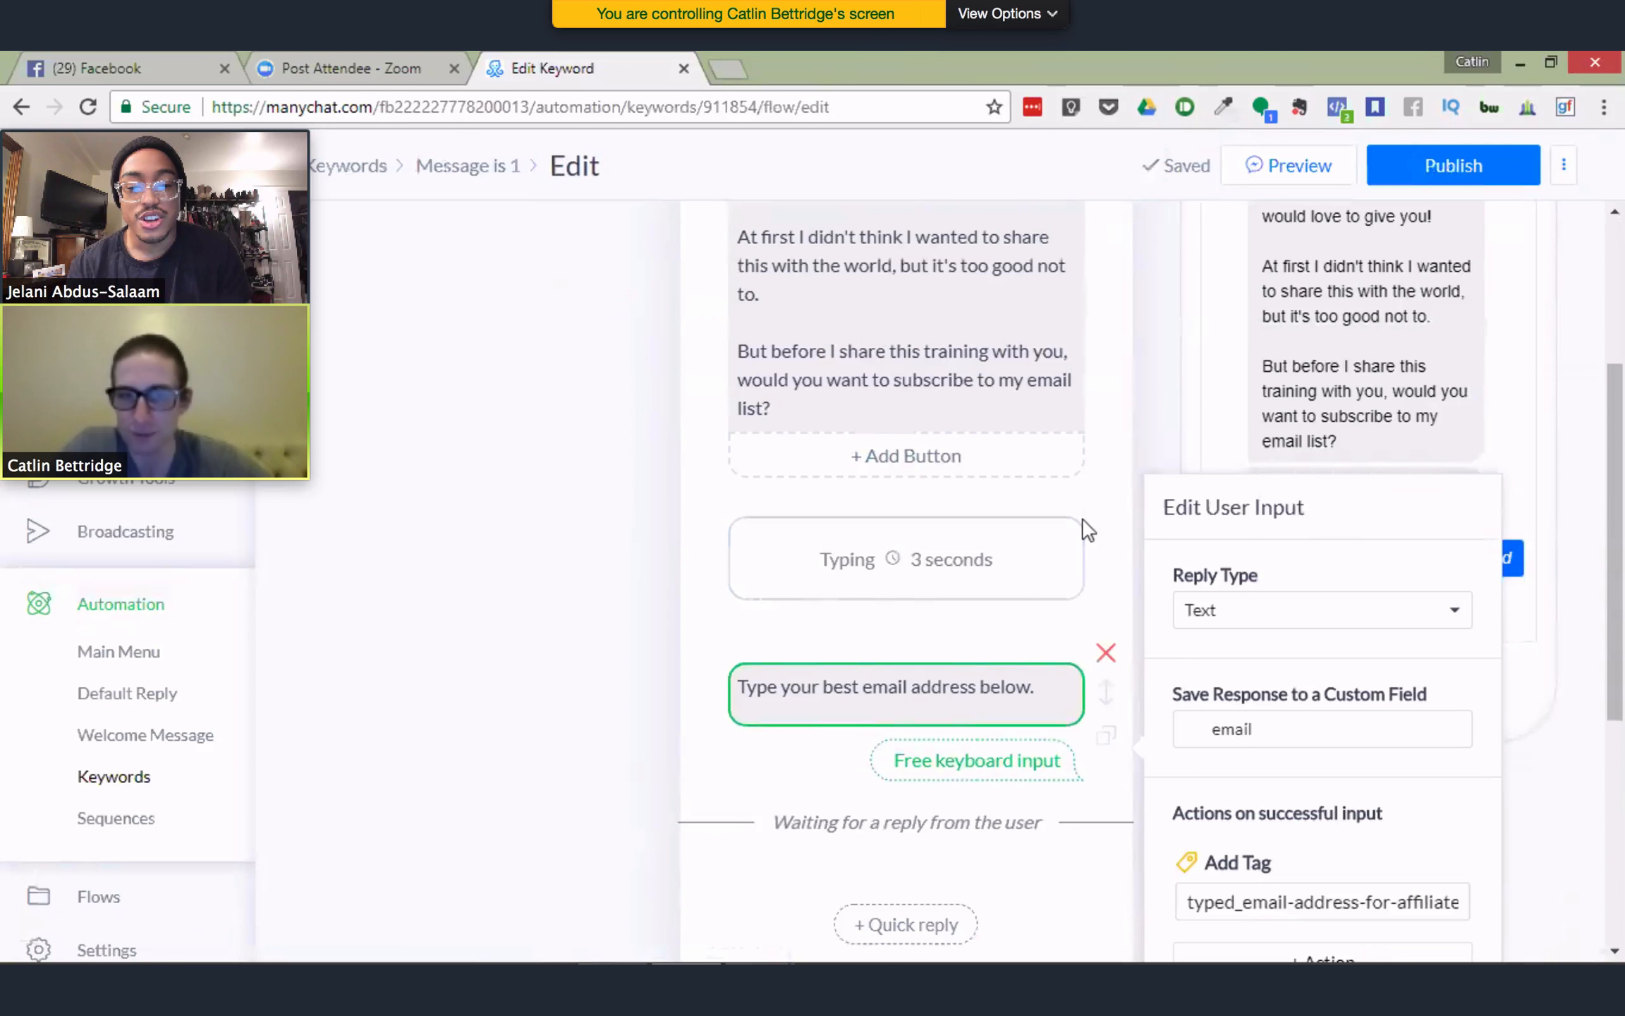
left_click(986, 321)
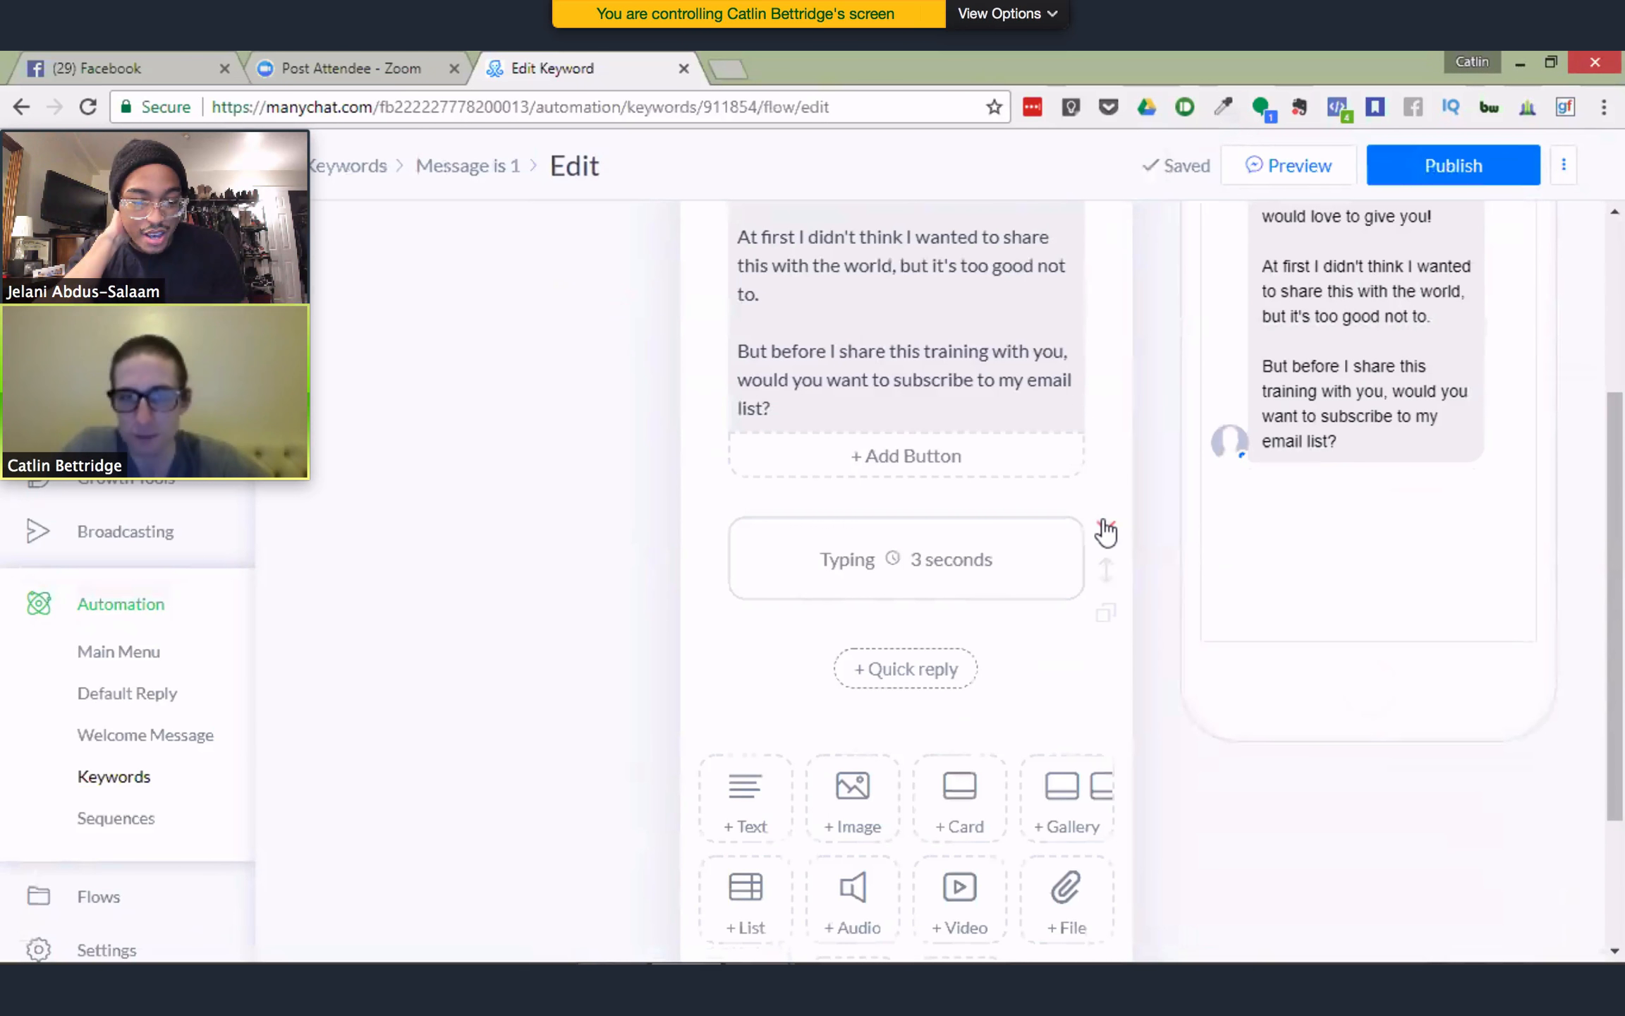
left_click(1106, 530)
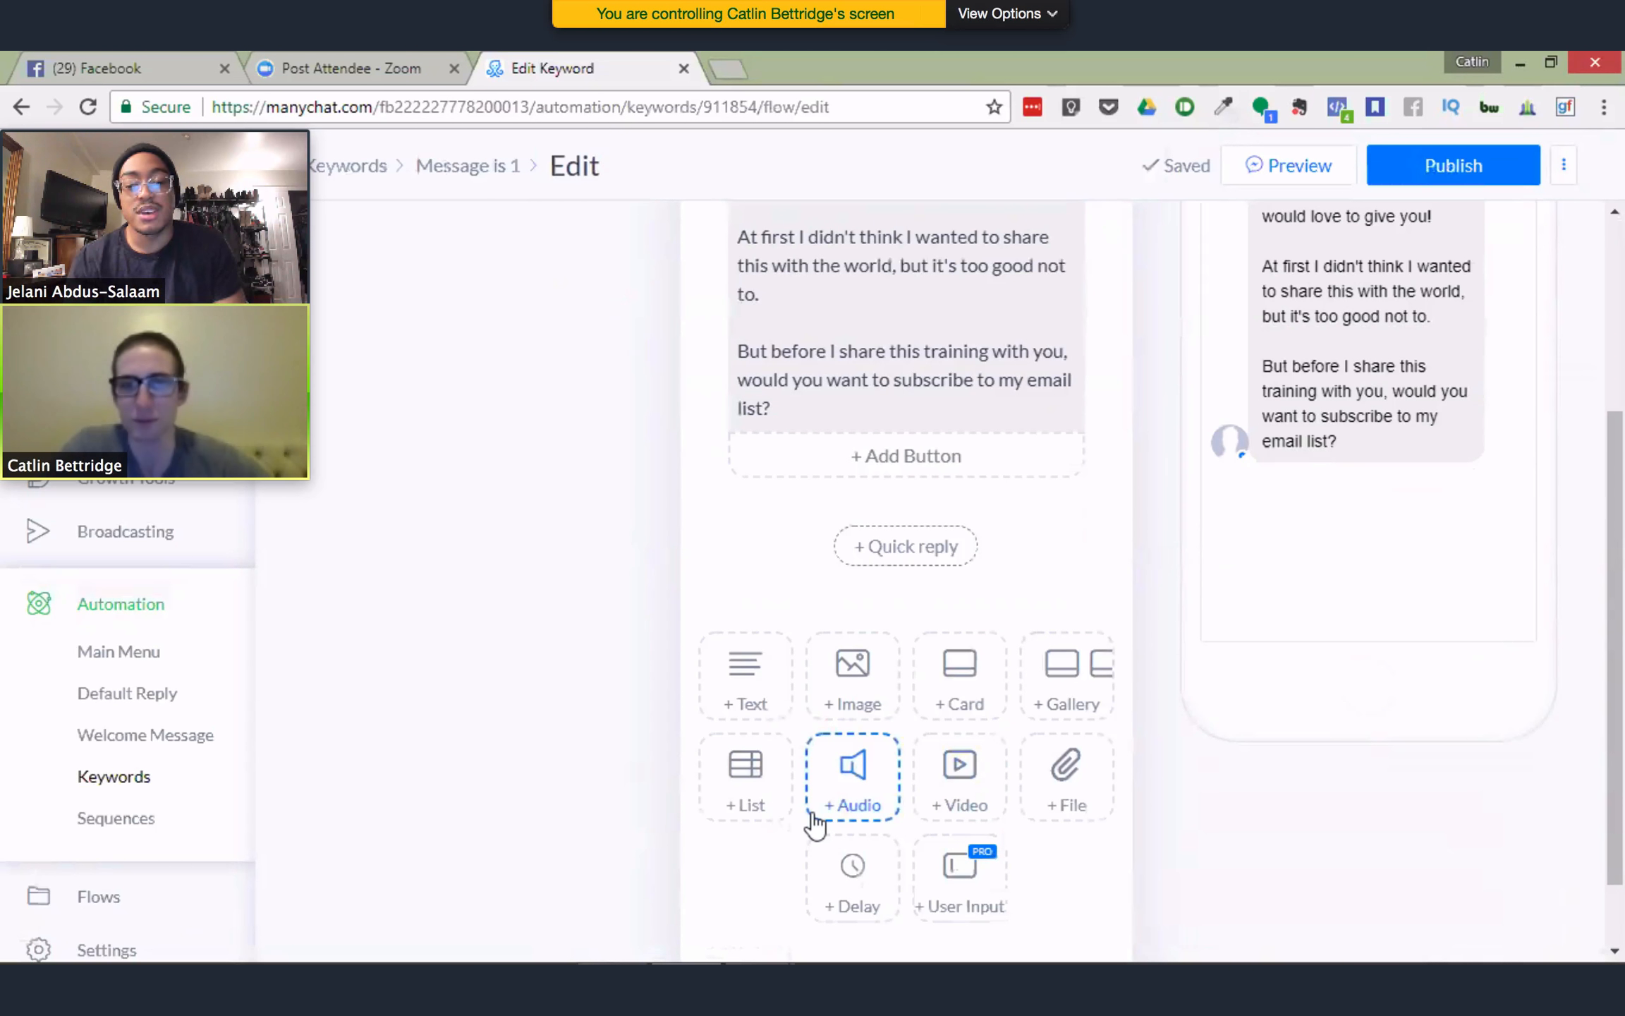
Add two quick replies labelled "Yes" and "No" below the email list question
left_click(890, 558)
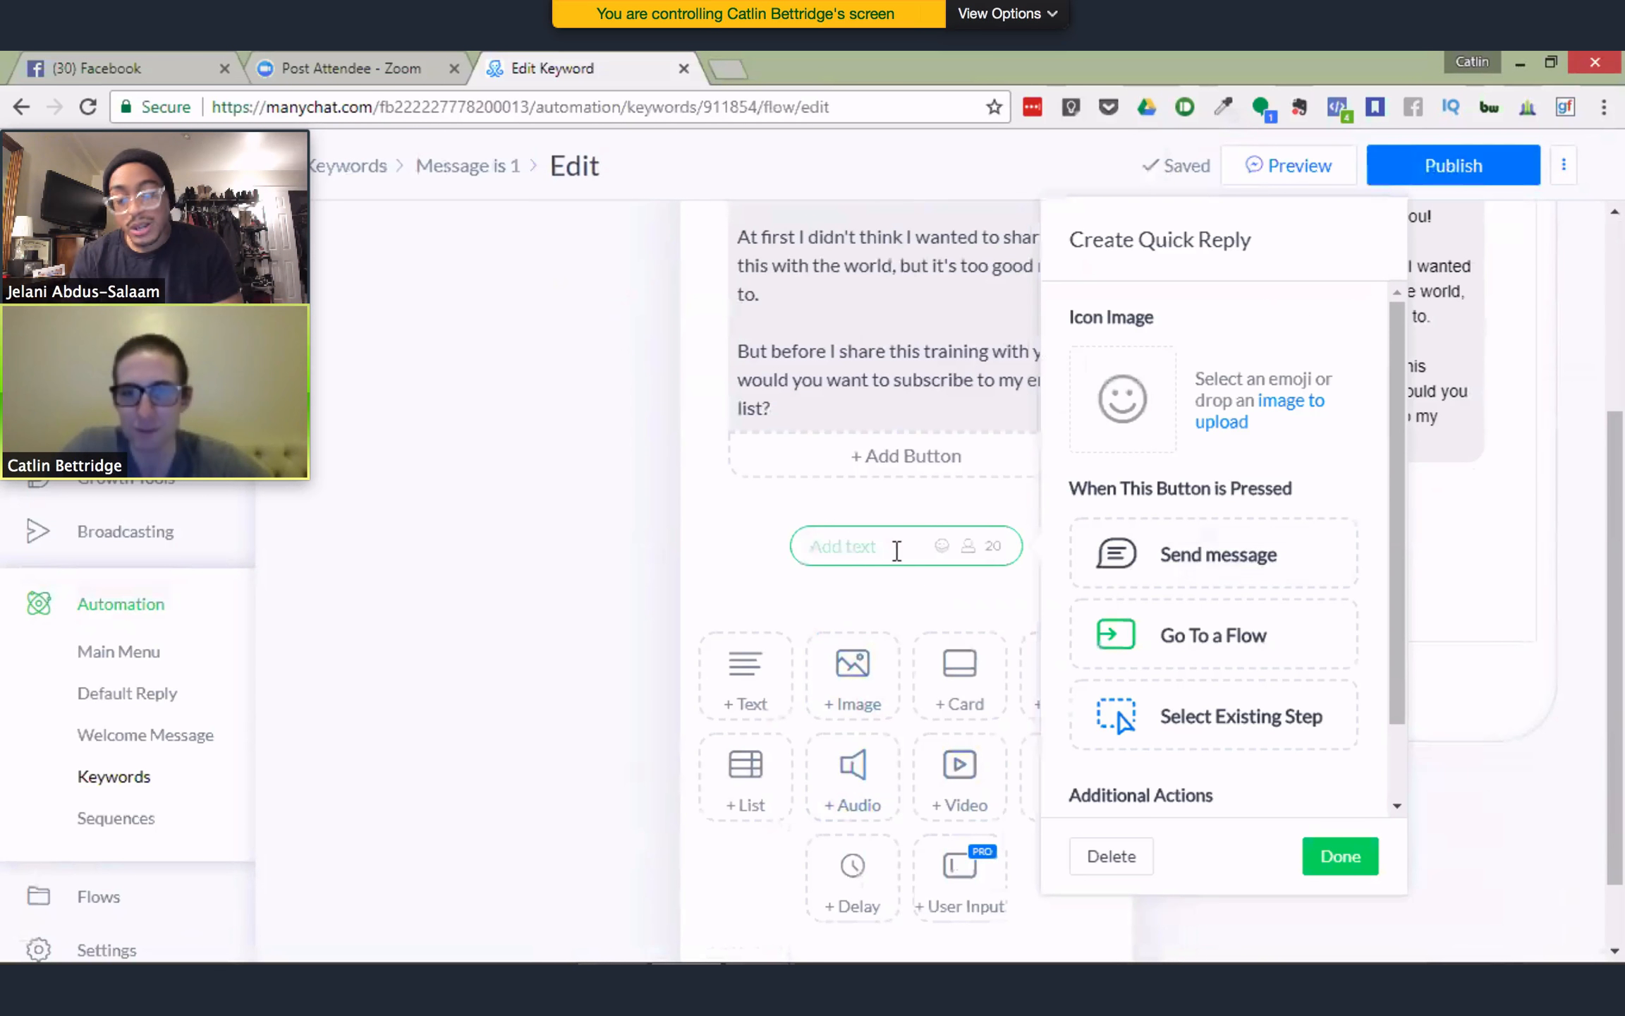
type("Yes")
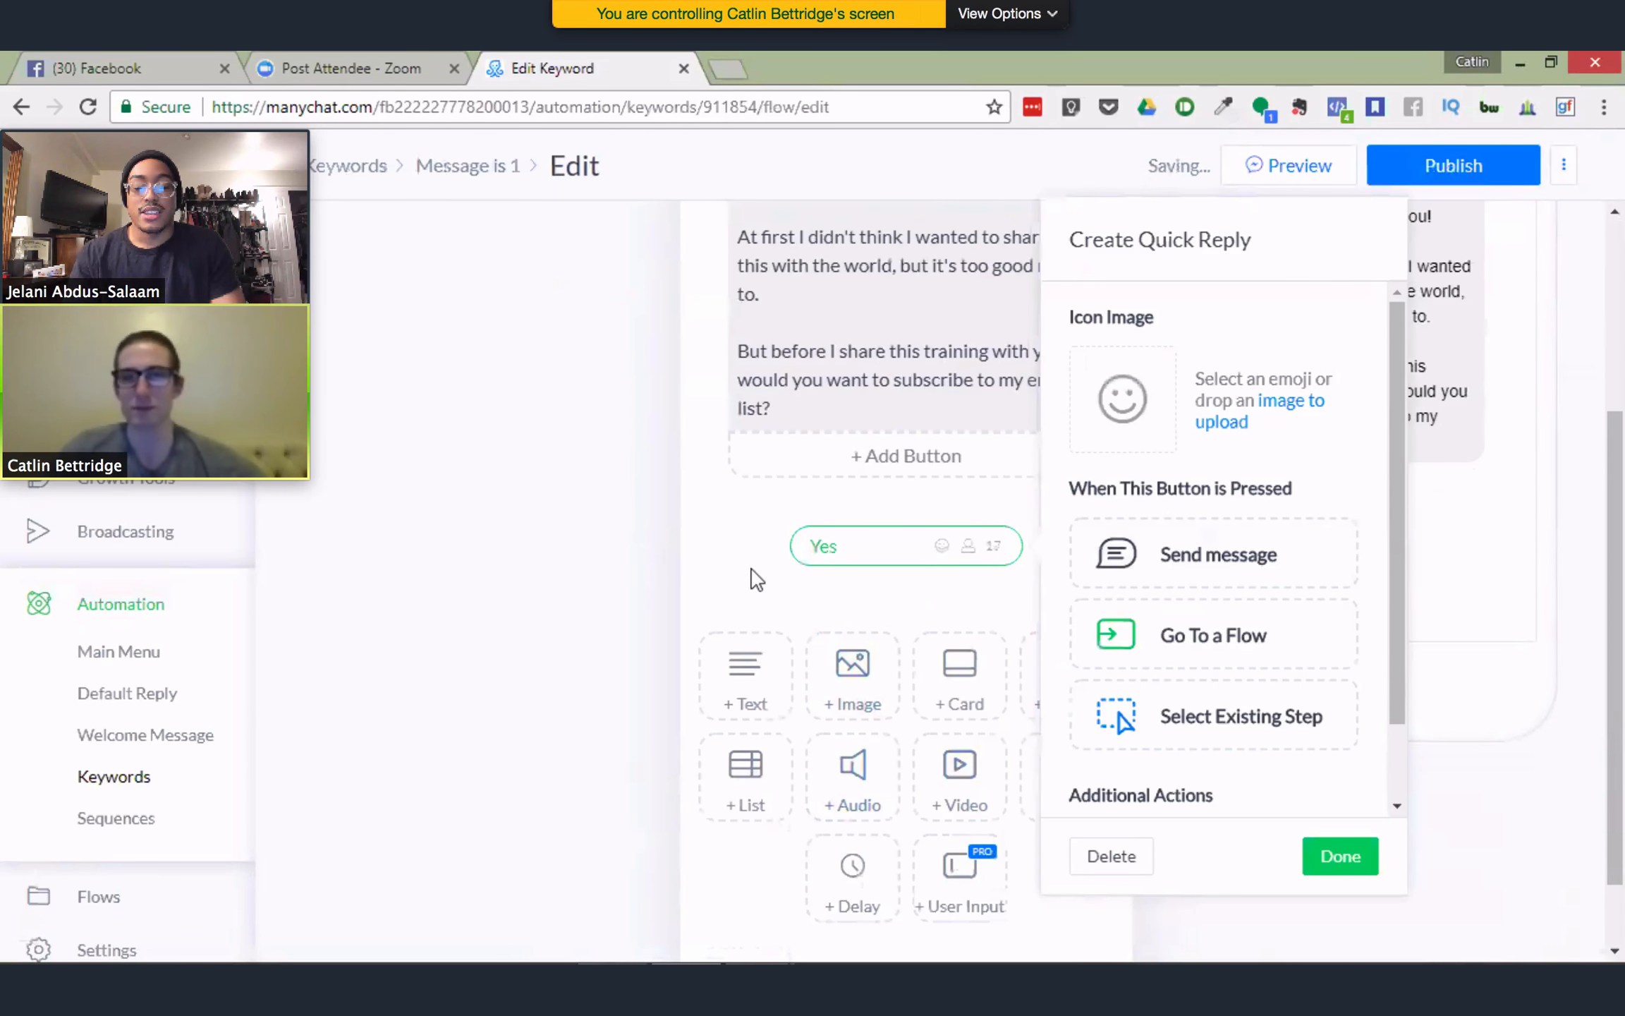
key("Return")
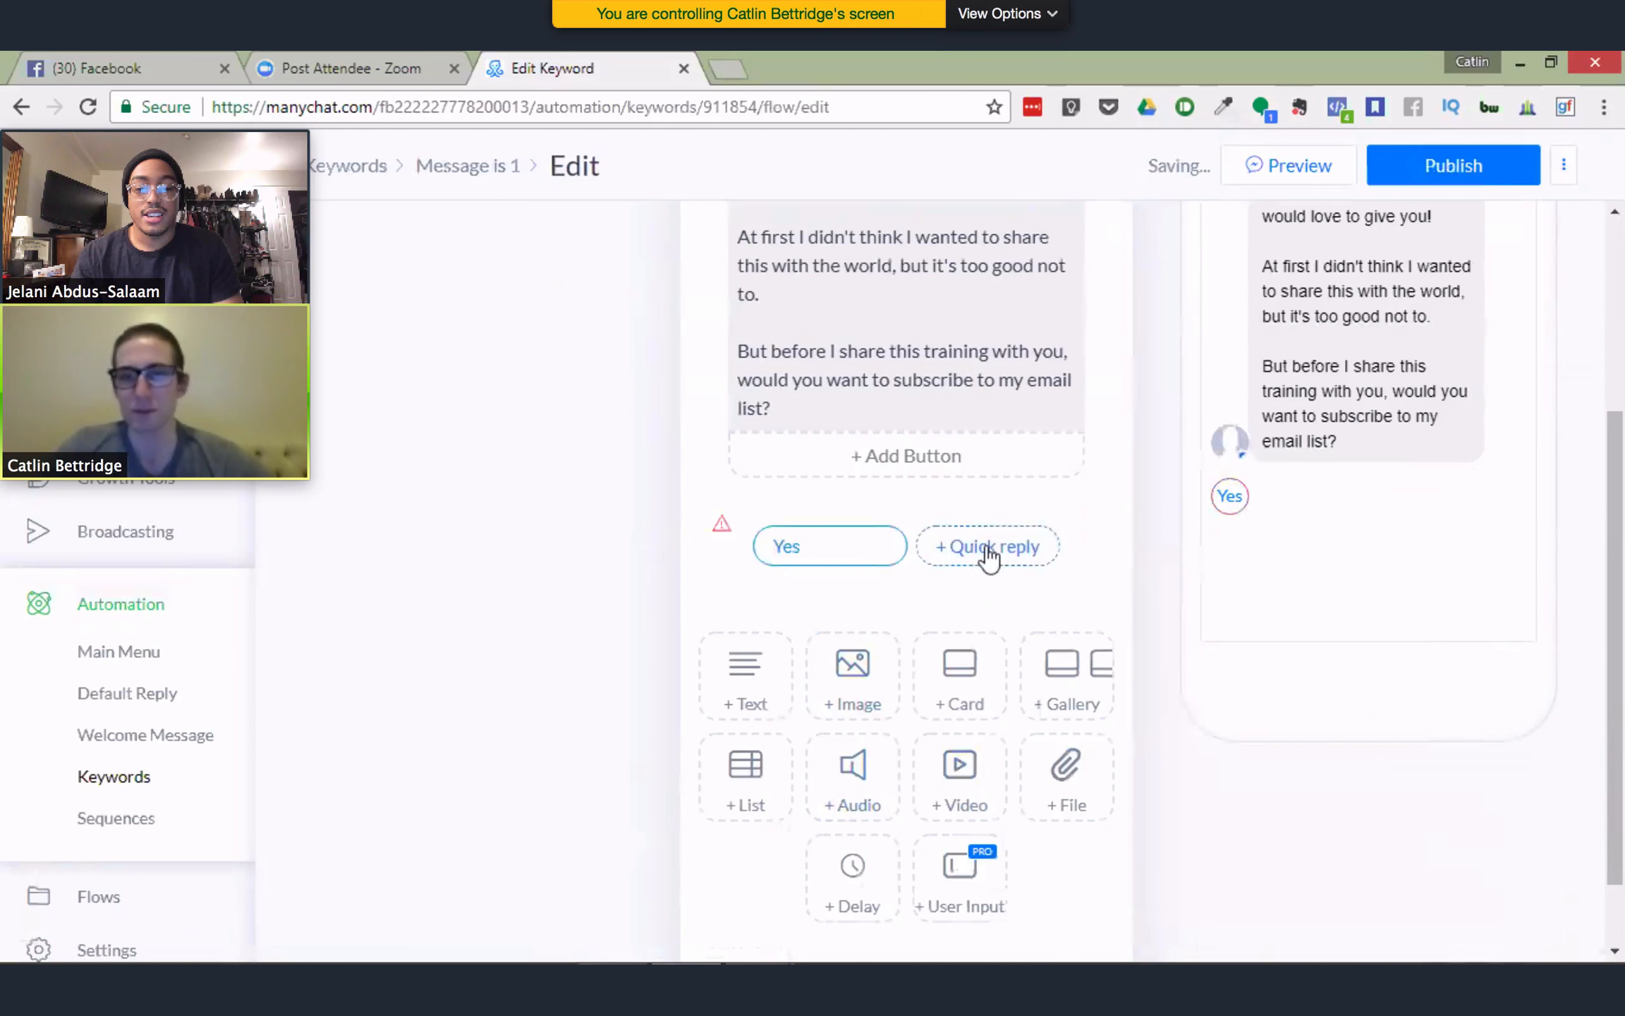
left_click(991, 555)
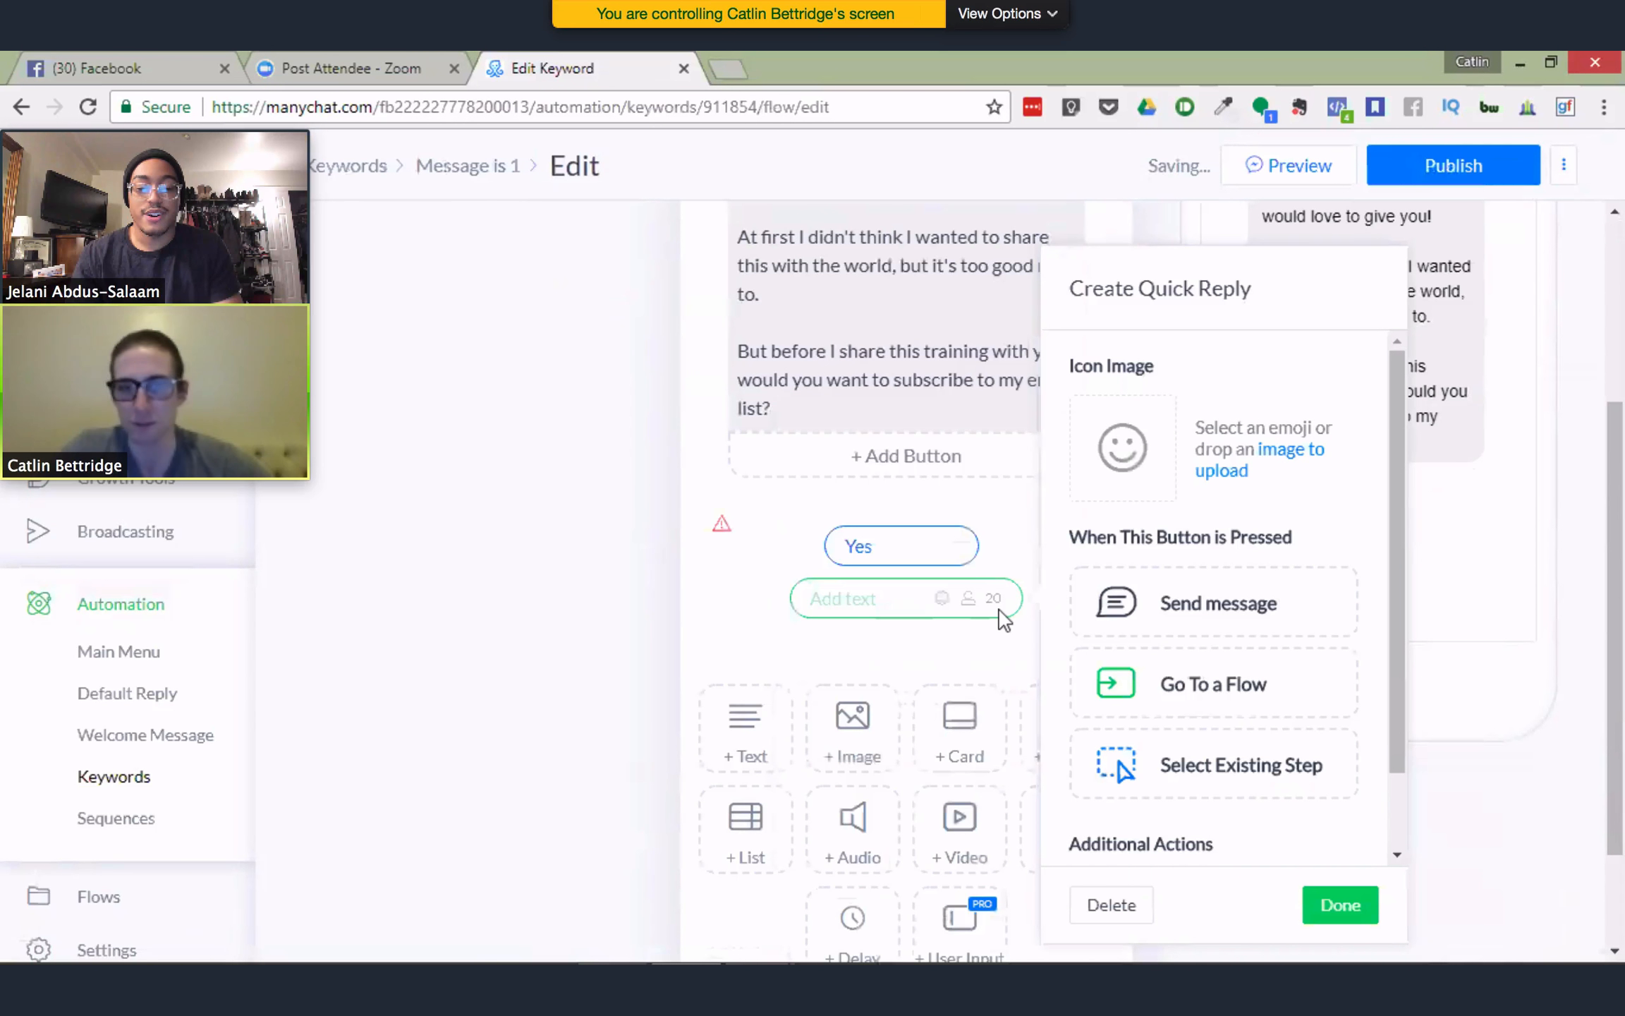
type("No")
key("Return")
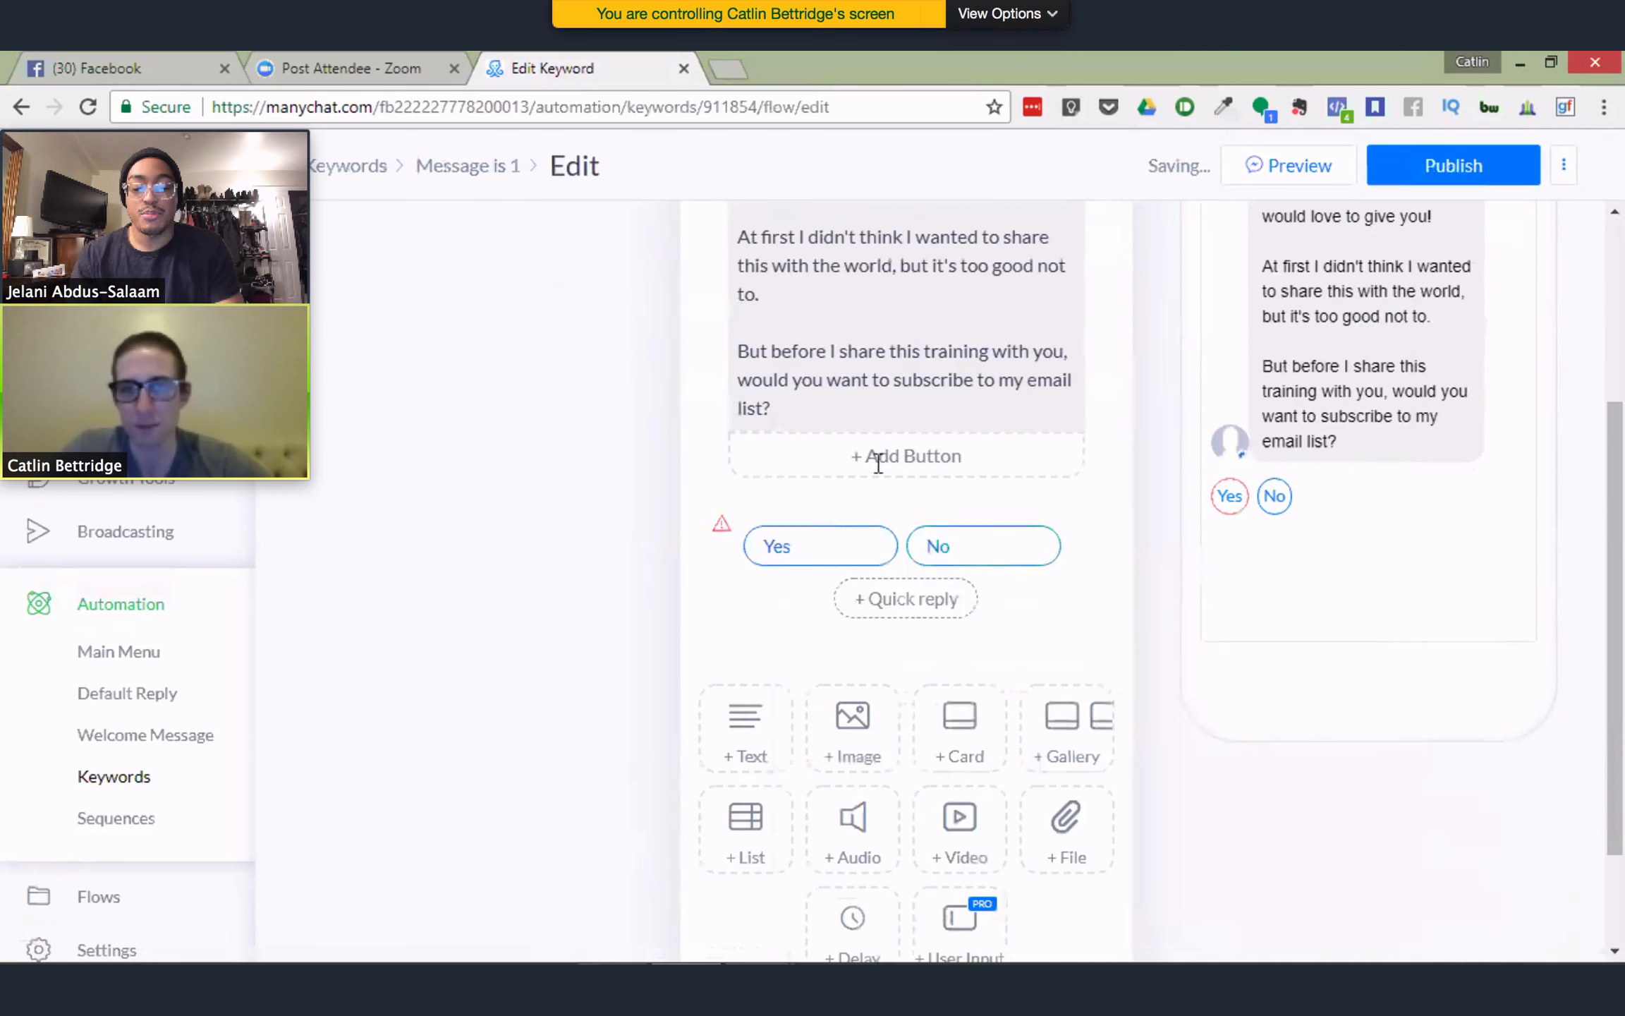
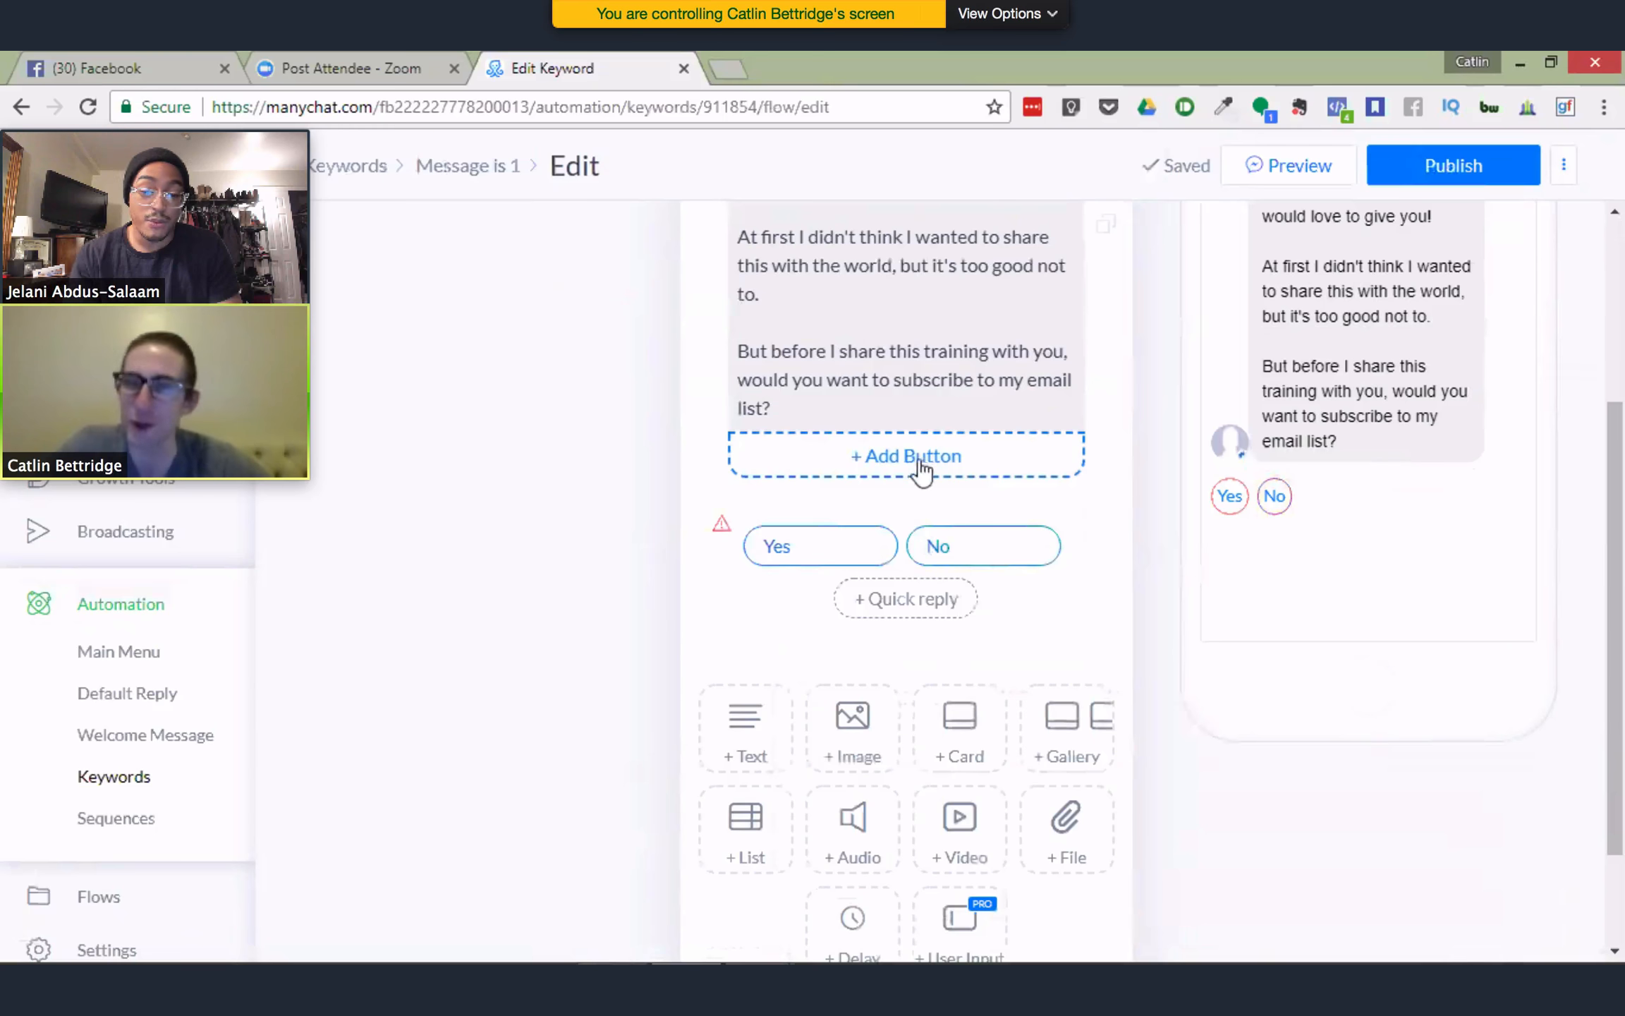
left_click(909, 465)
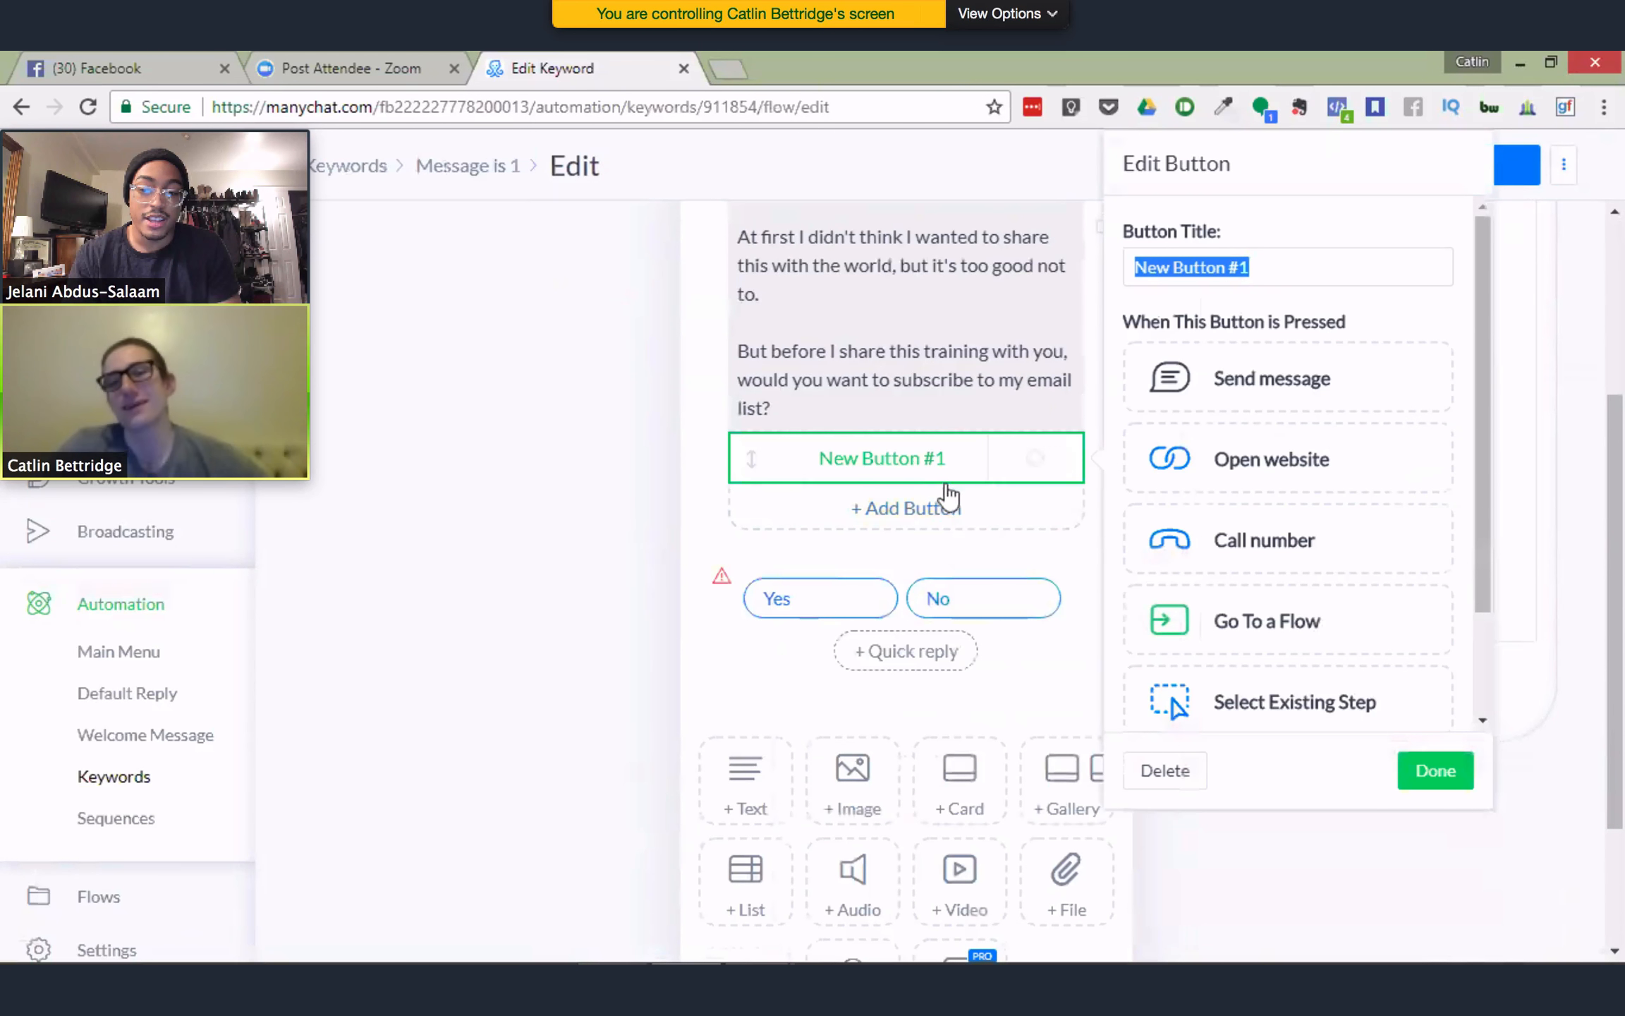
type("Yes")
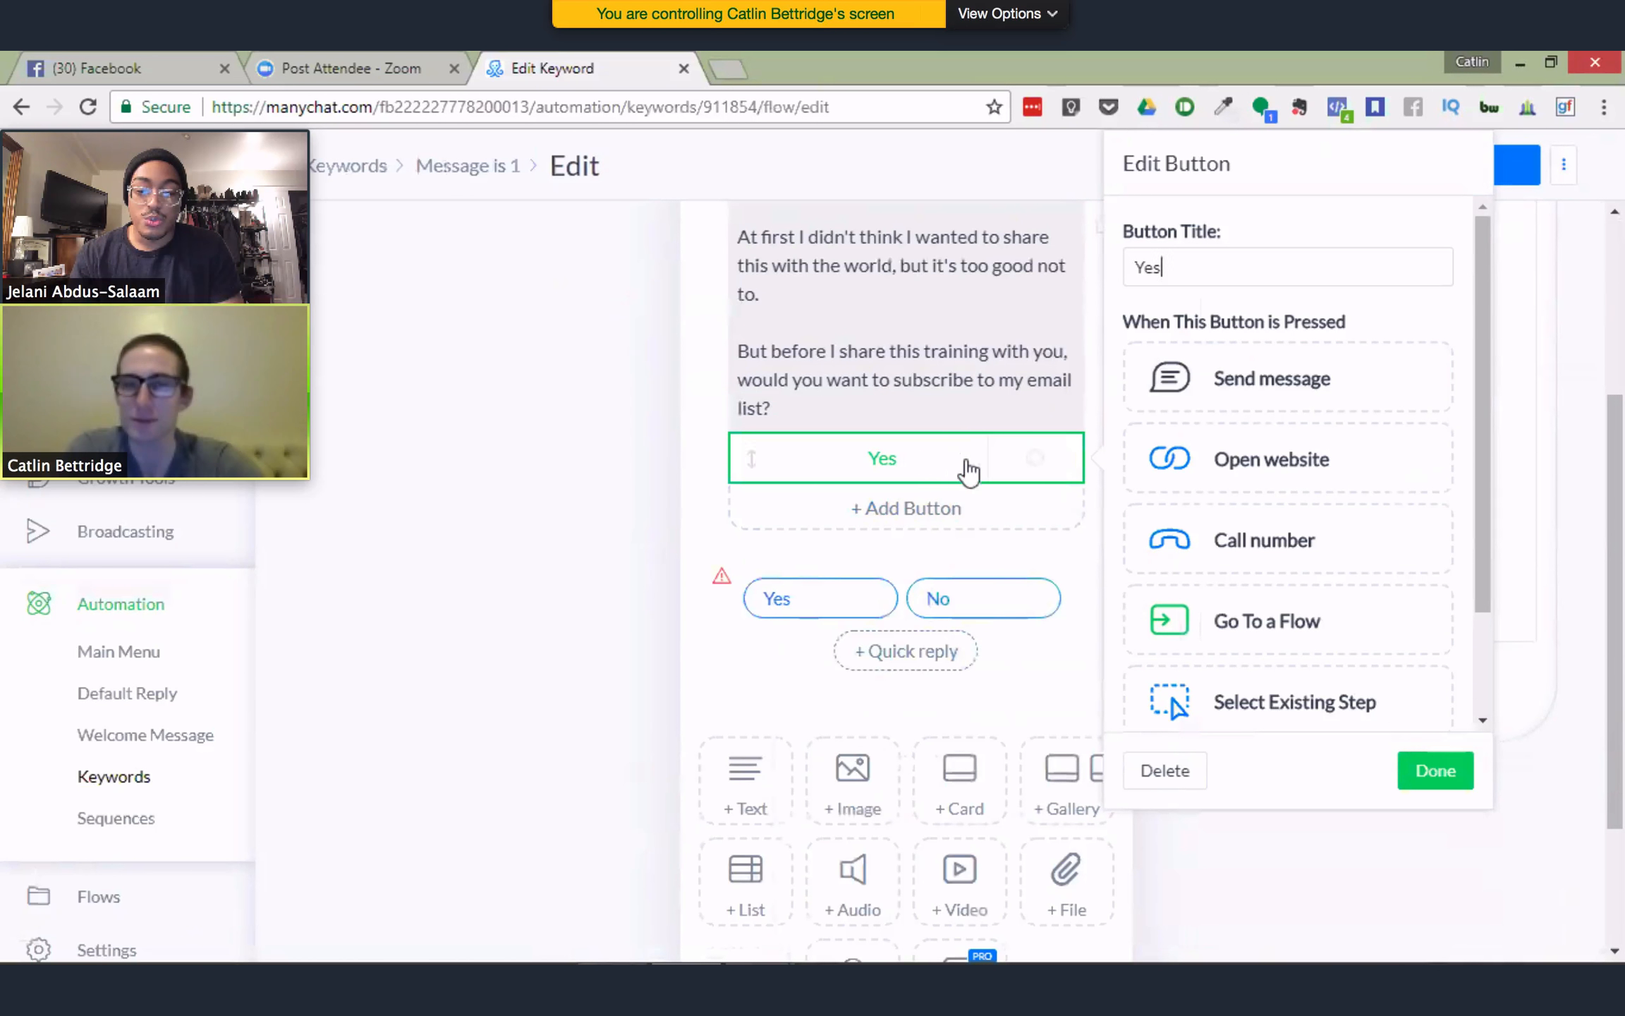
double_click(1126, 267)
key("BackSpace")
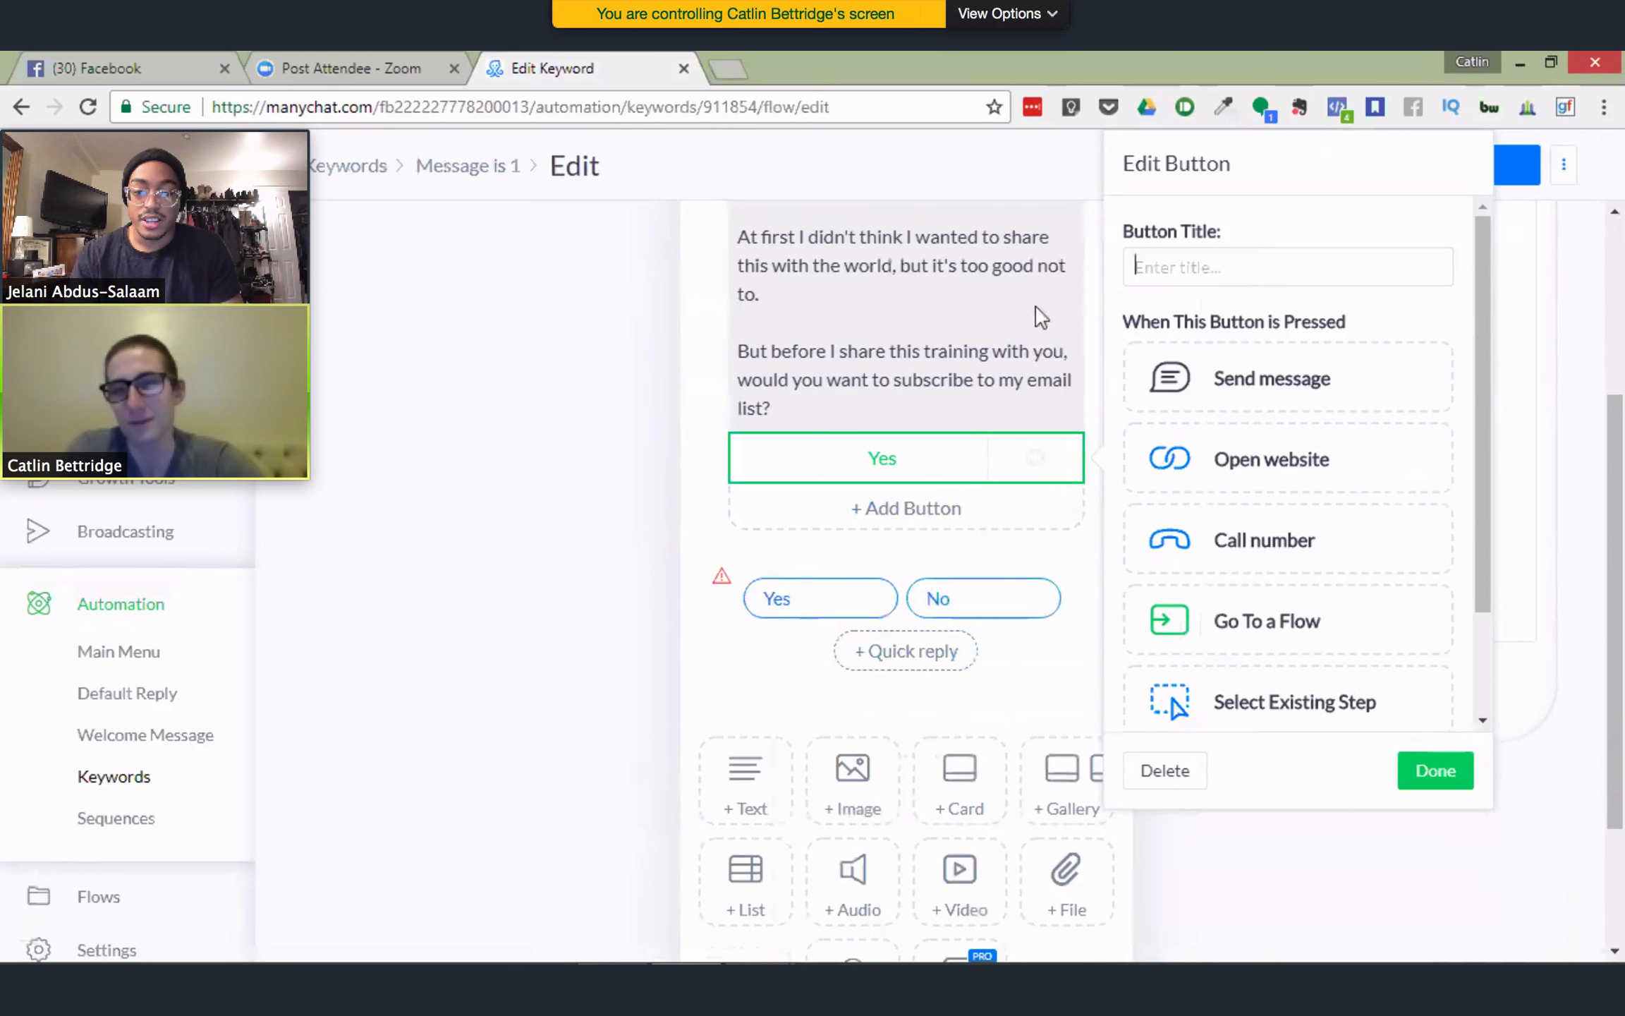
scroll(1245, 656, "down", 2)
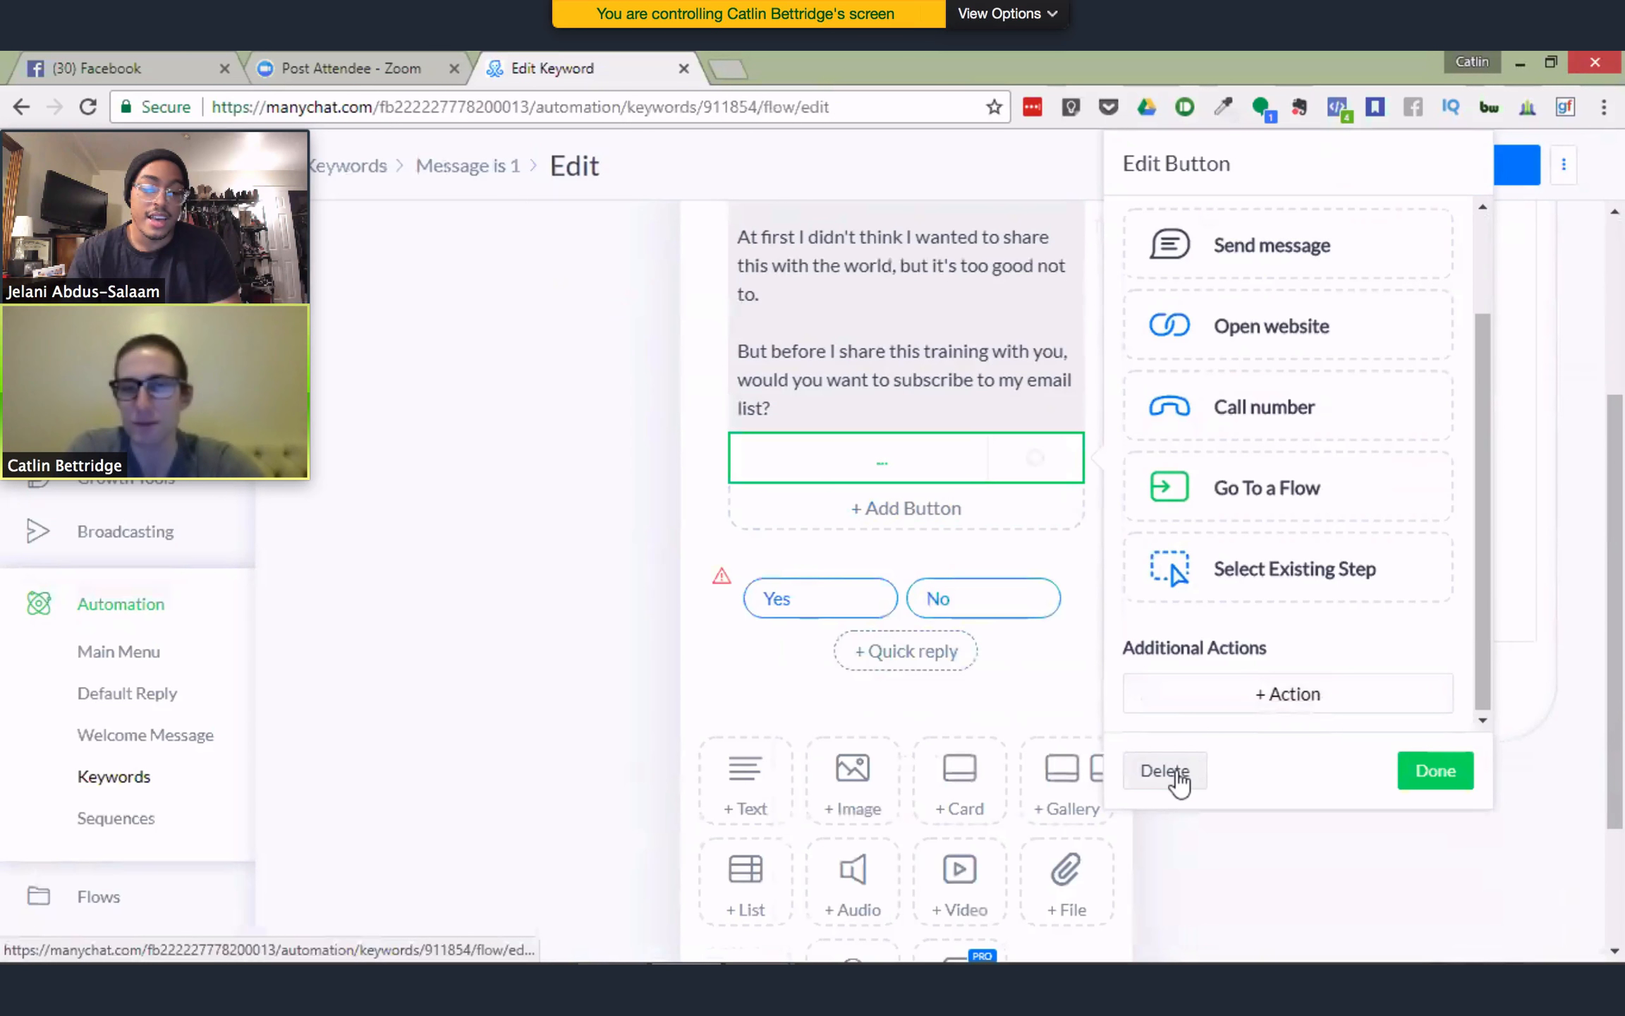
left_click(1178, 775)
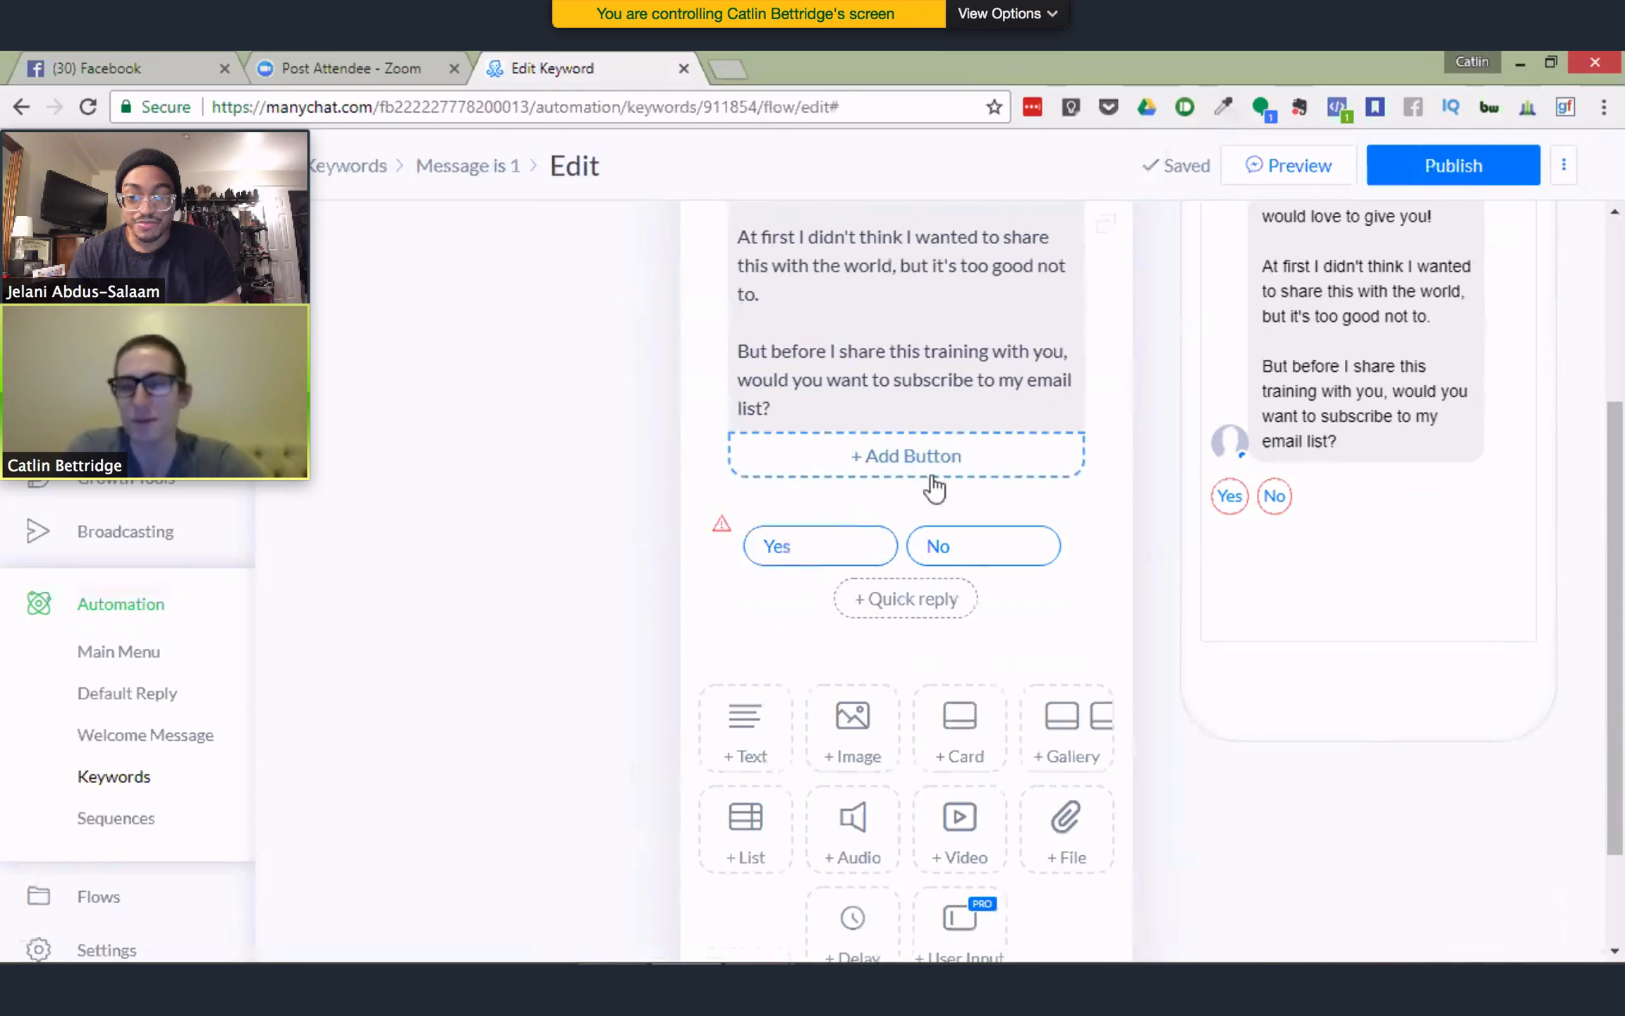
Open the settings of the "Yes" quick reply
left_click(837, 562)
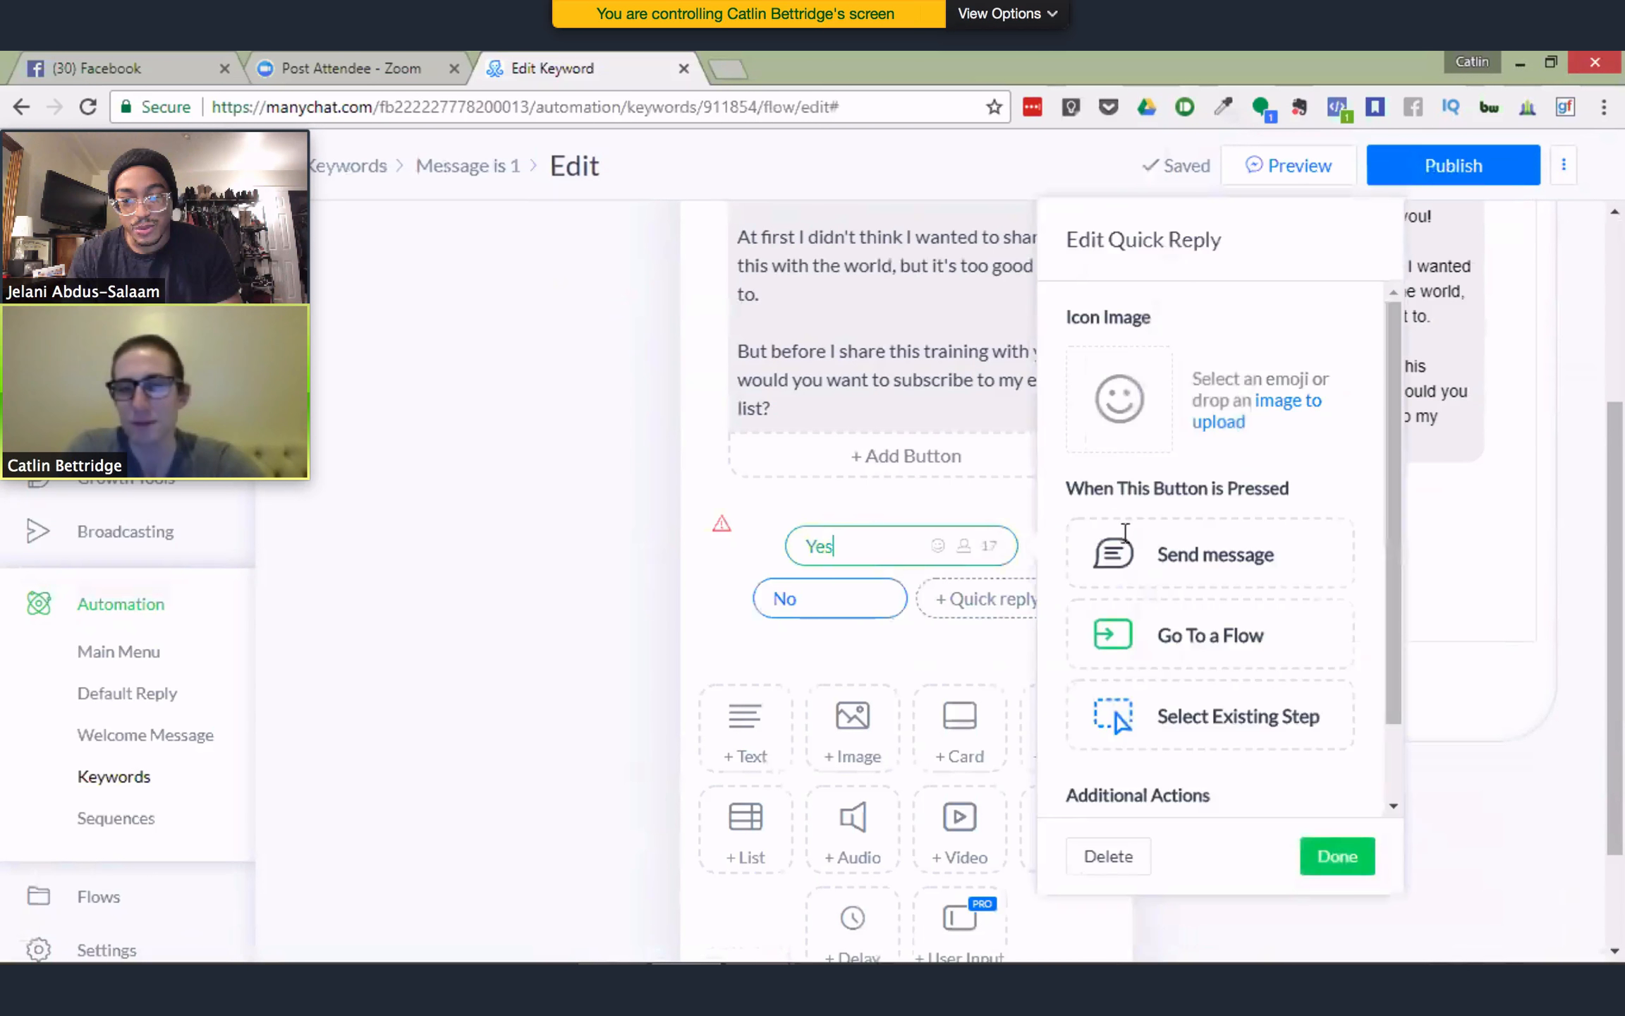
Link the Yes quick reply to a new message, open that message and remove its empty default text block
left_click(1189, 571)
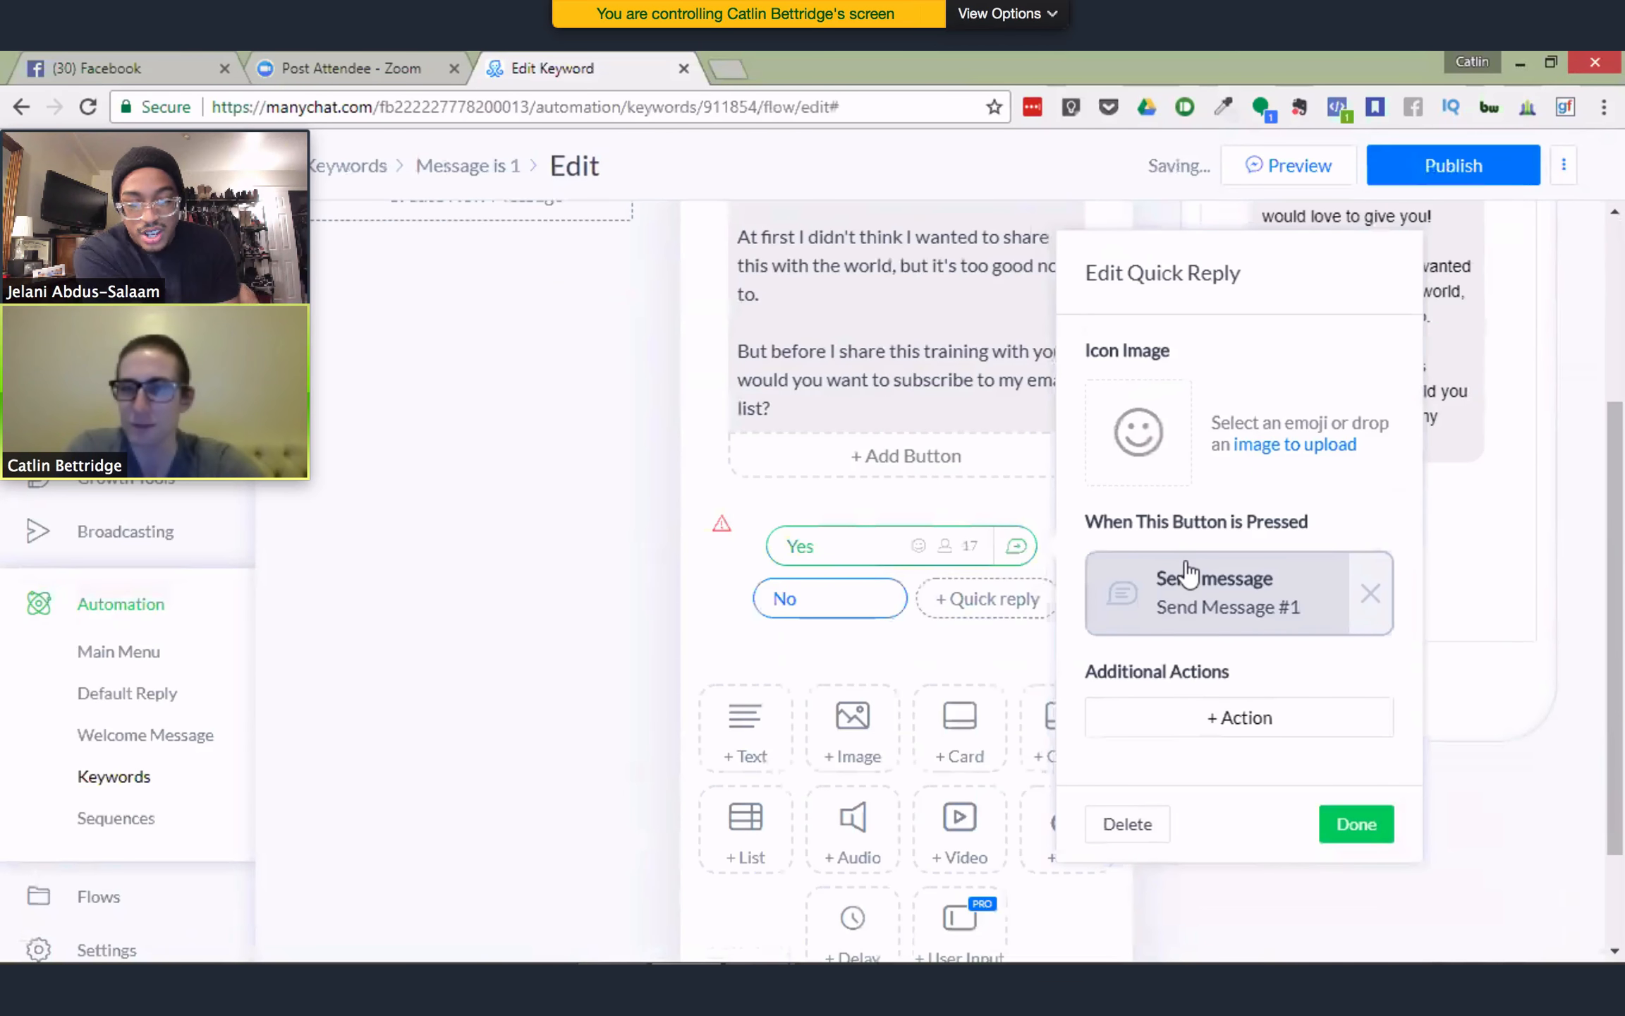
left_click(1236, 620)
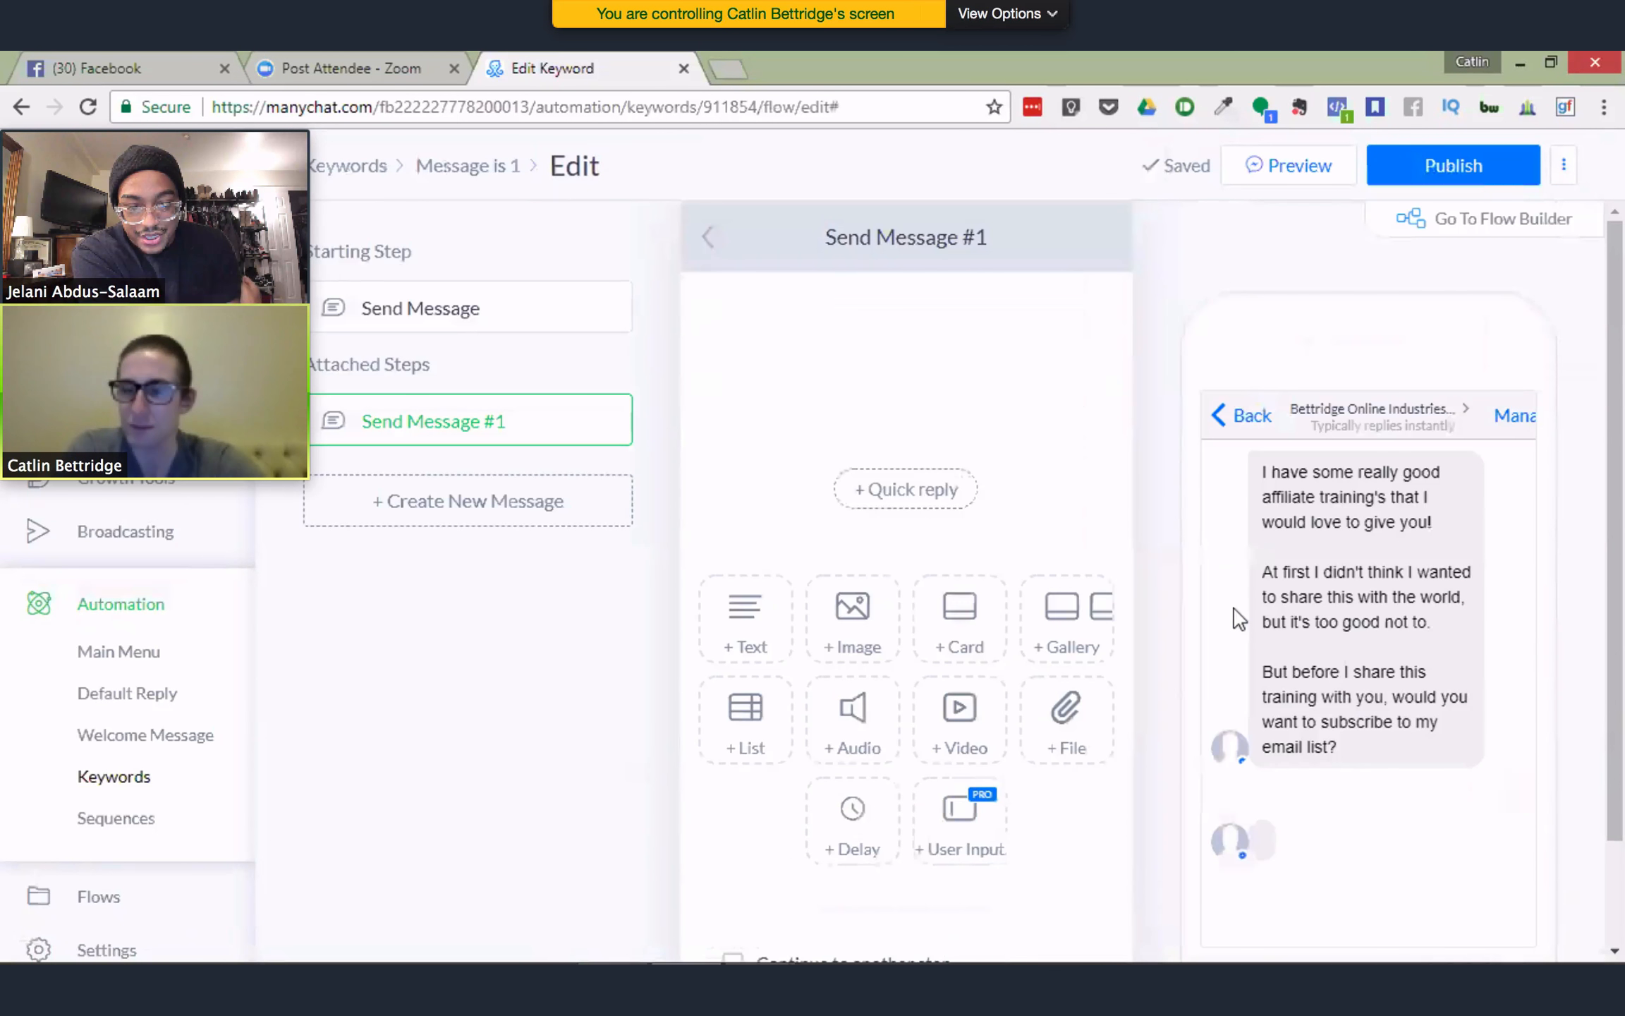
left_click(869, 328)
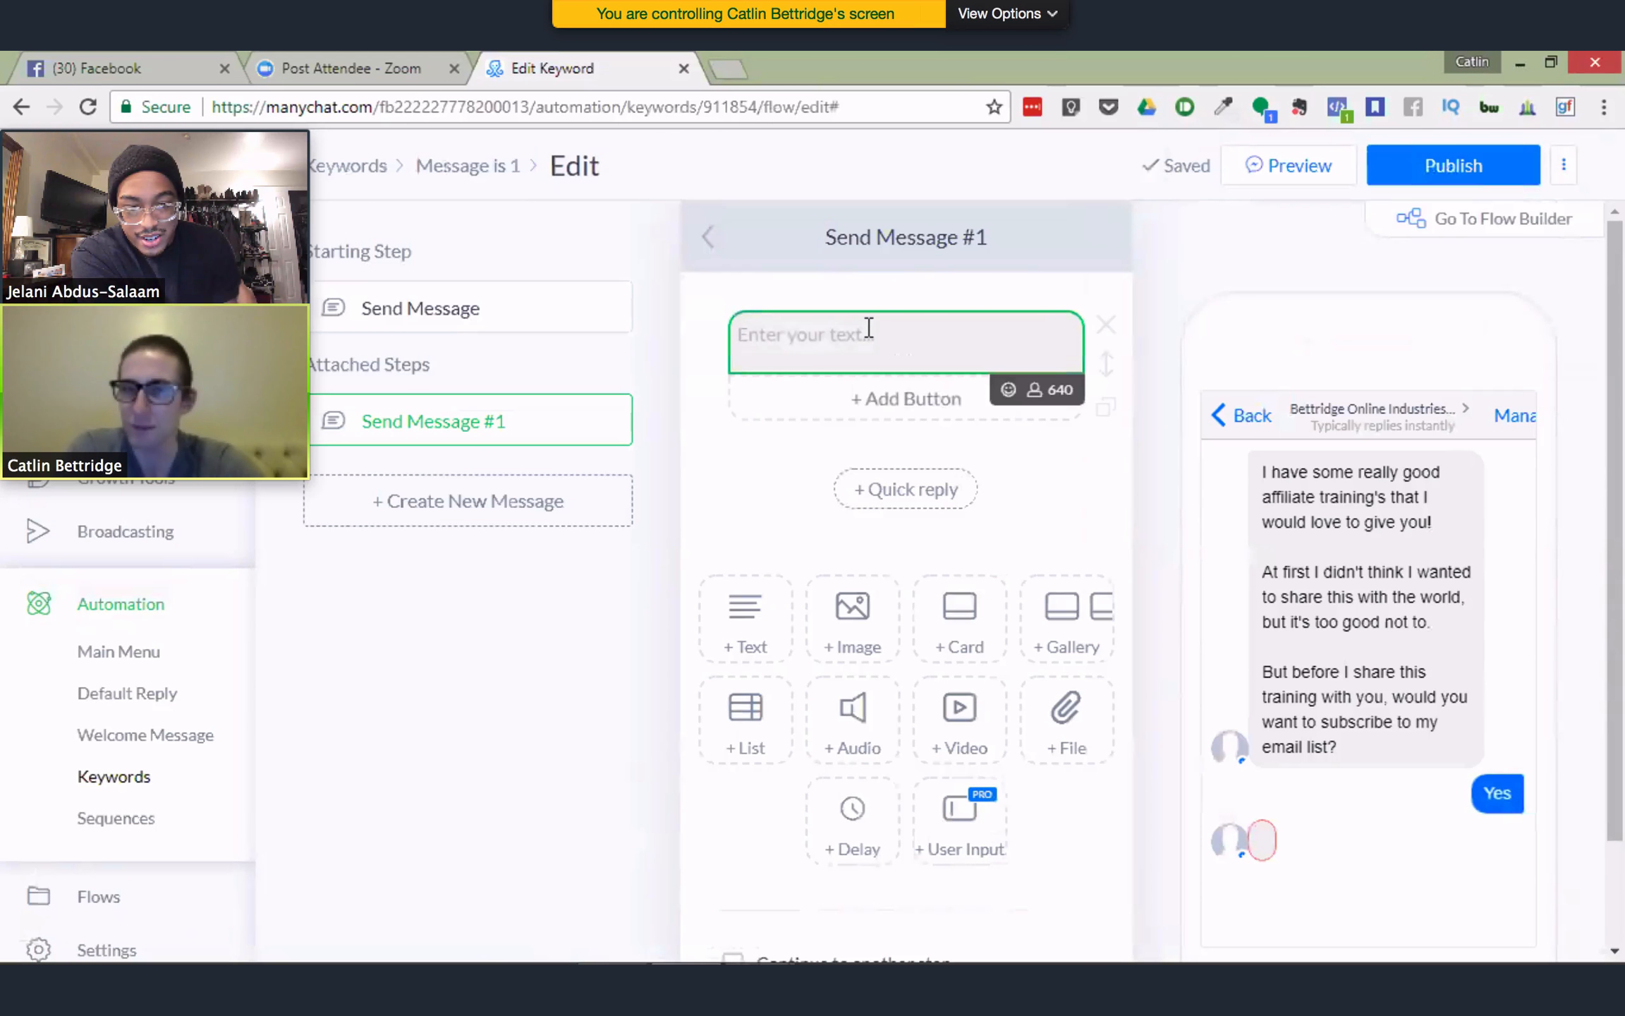
type("Cool")
key("BackSpace")
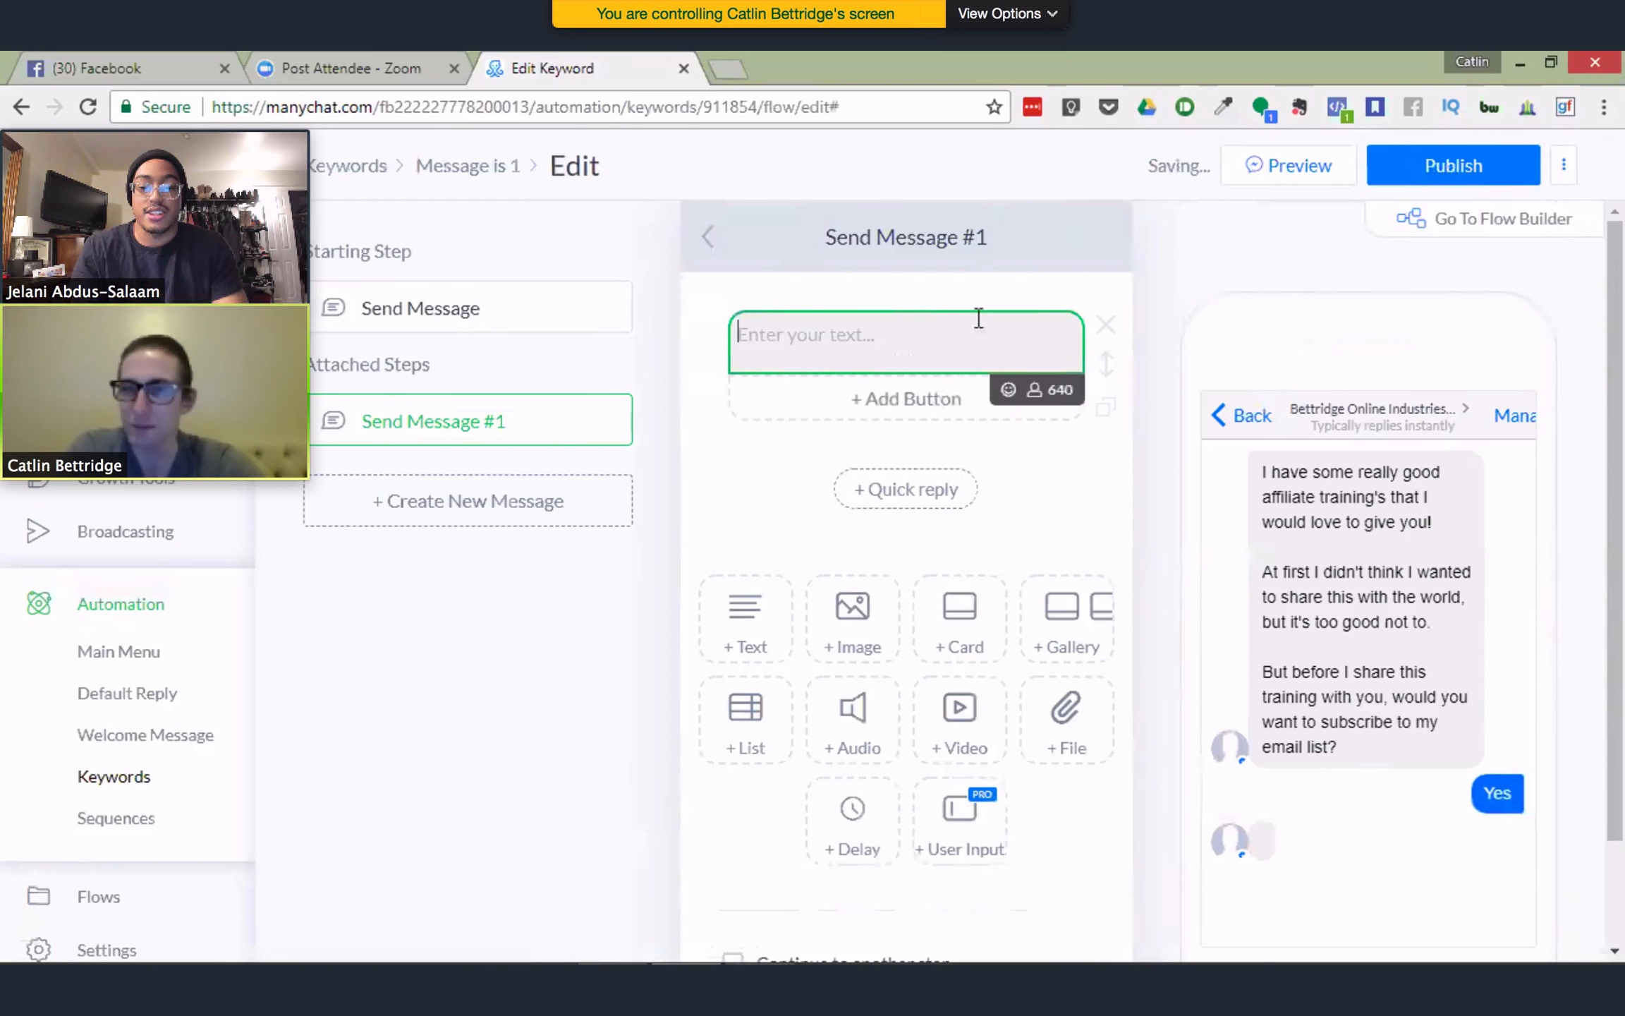
left_click(1105, 326)
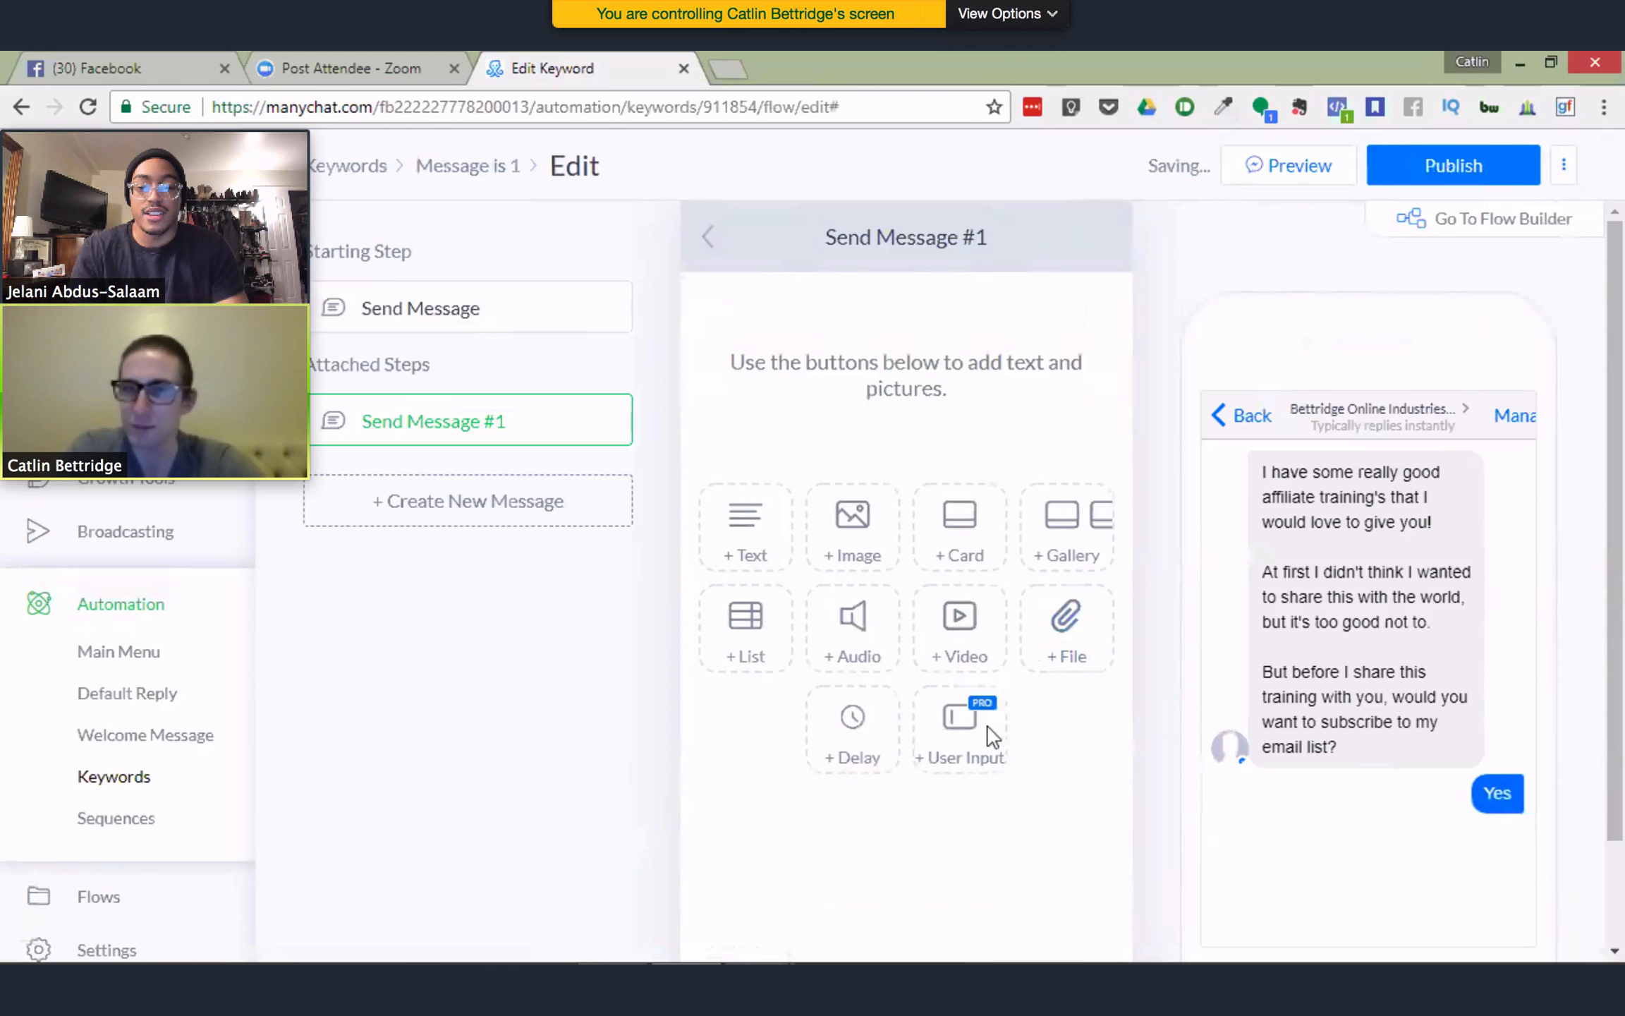
Add a user input block and a 3-second typing delay to the new message, placing the delay above the question
left_click(979, 733)
left_click(846, 917)
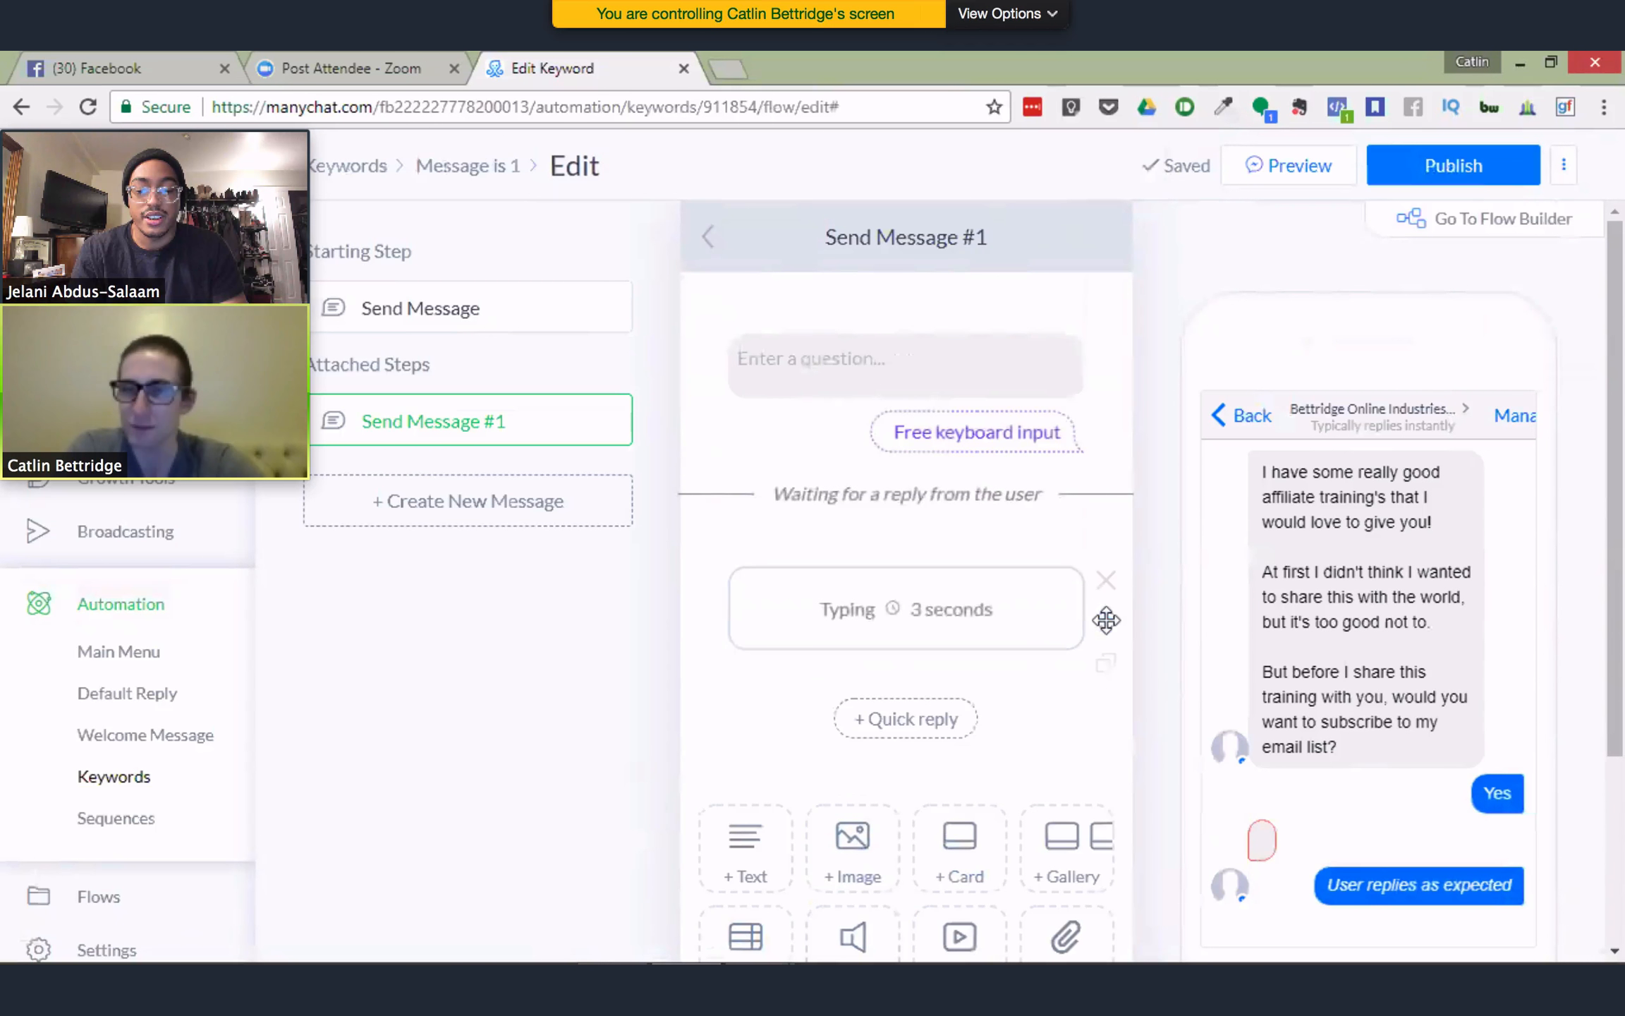
left_click_drag(1104, 619, 1087, 332)
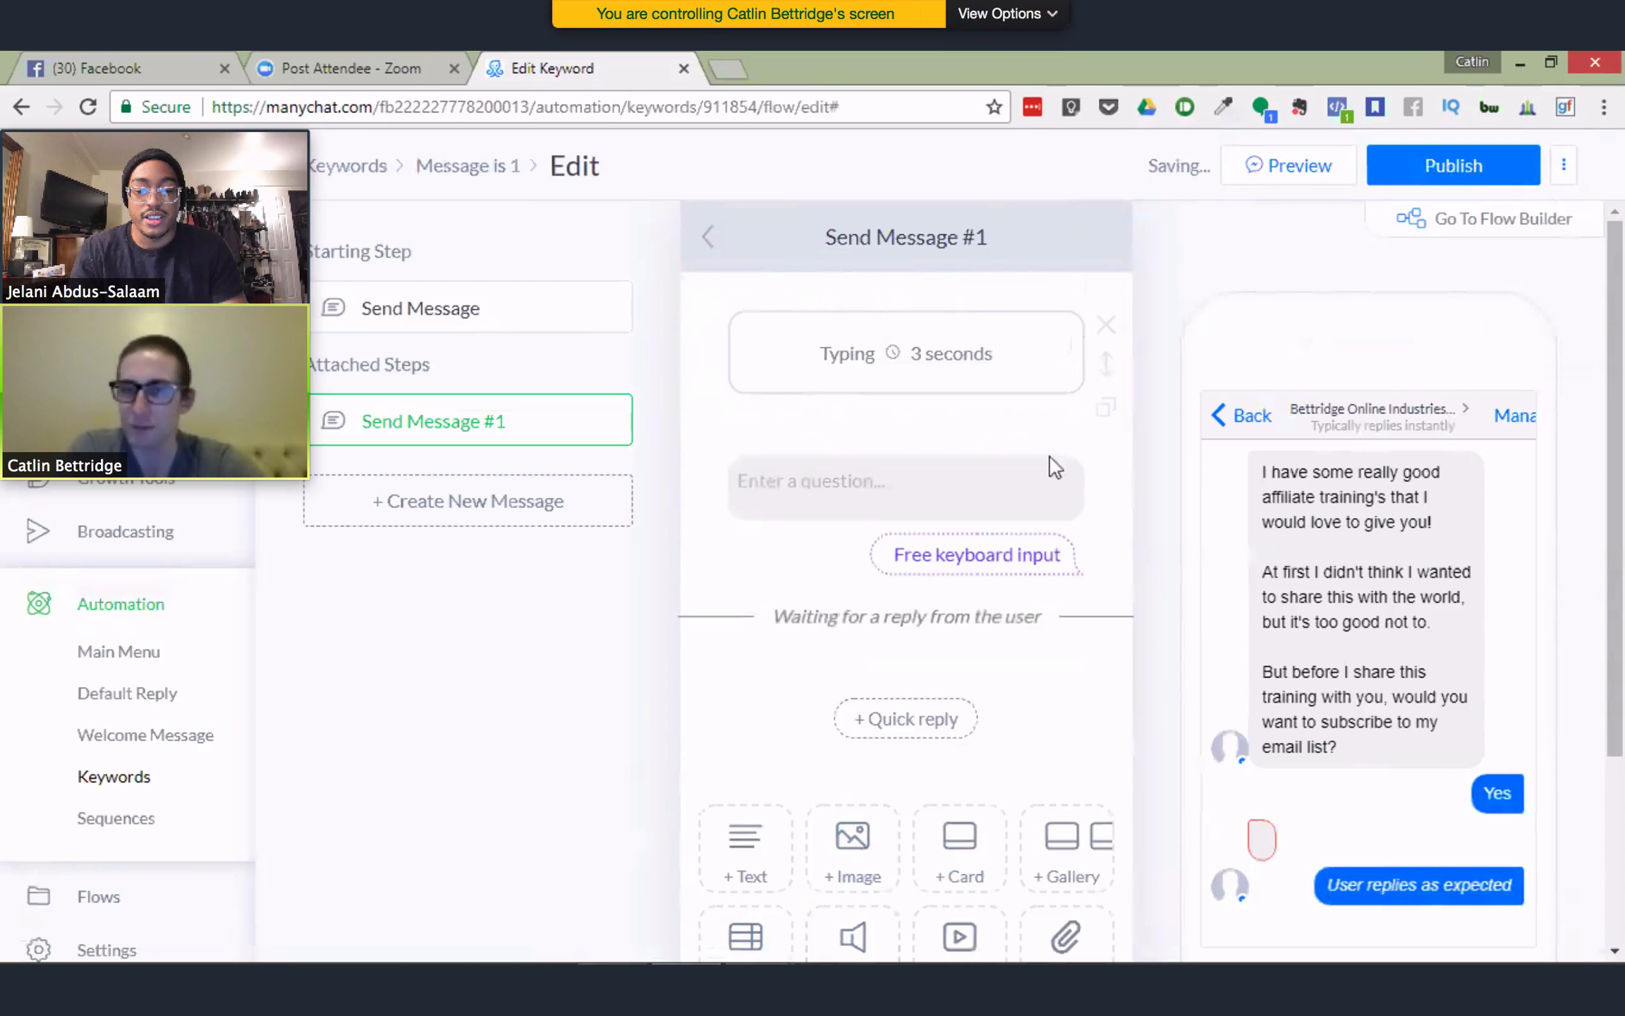
Save the user input response to the email custom field and add the tag typed_email-address-for-affiliate-info on successful input
left_click(959, 490)
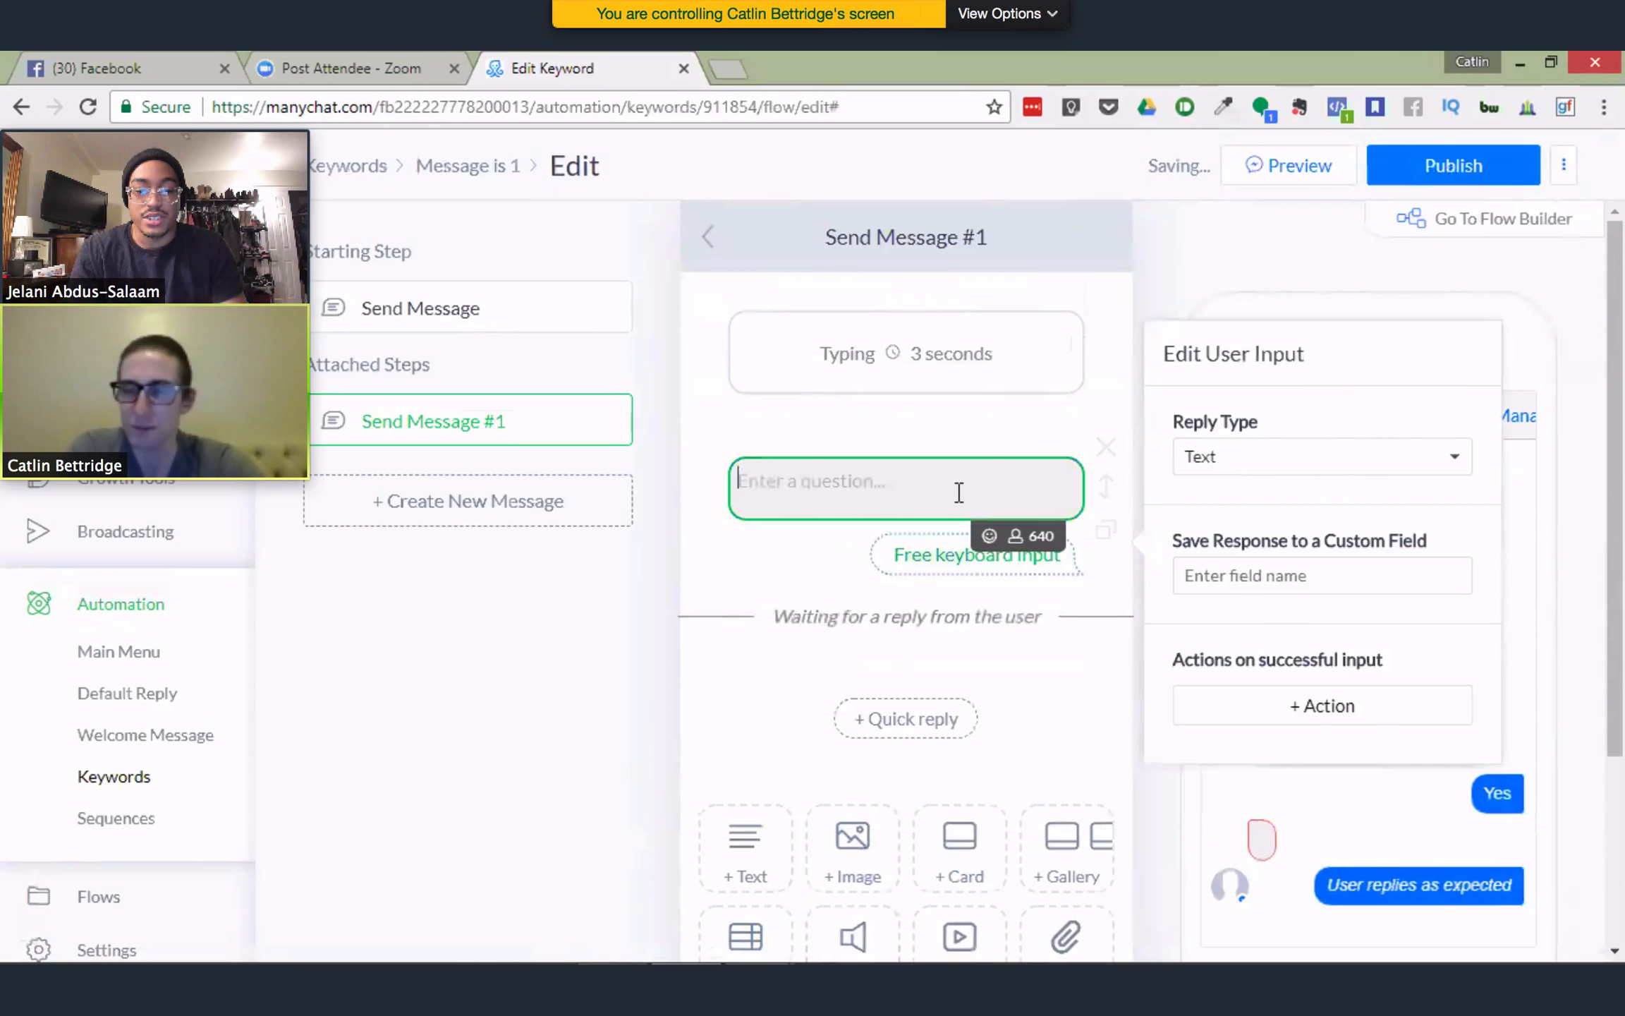
left_click(1274, 575)
left_click(1233, 621)
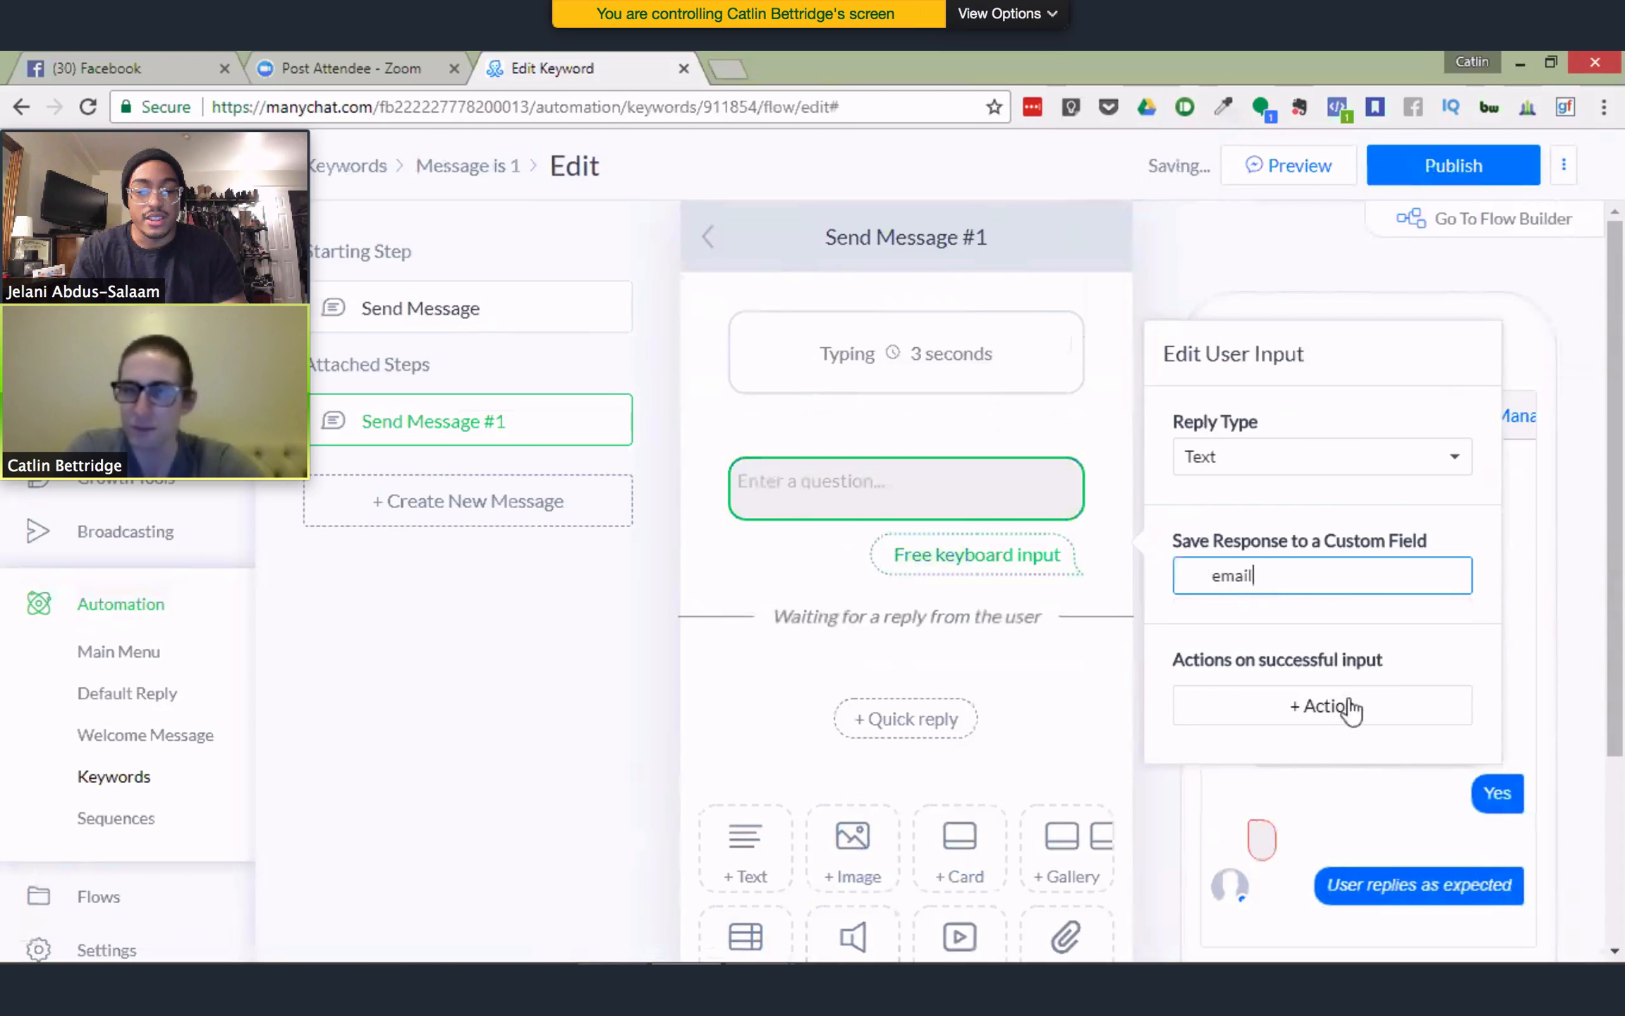
left_click(1313, 705)
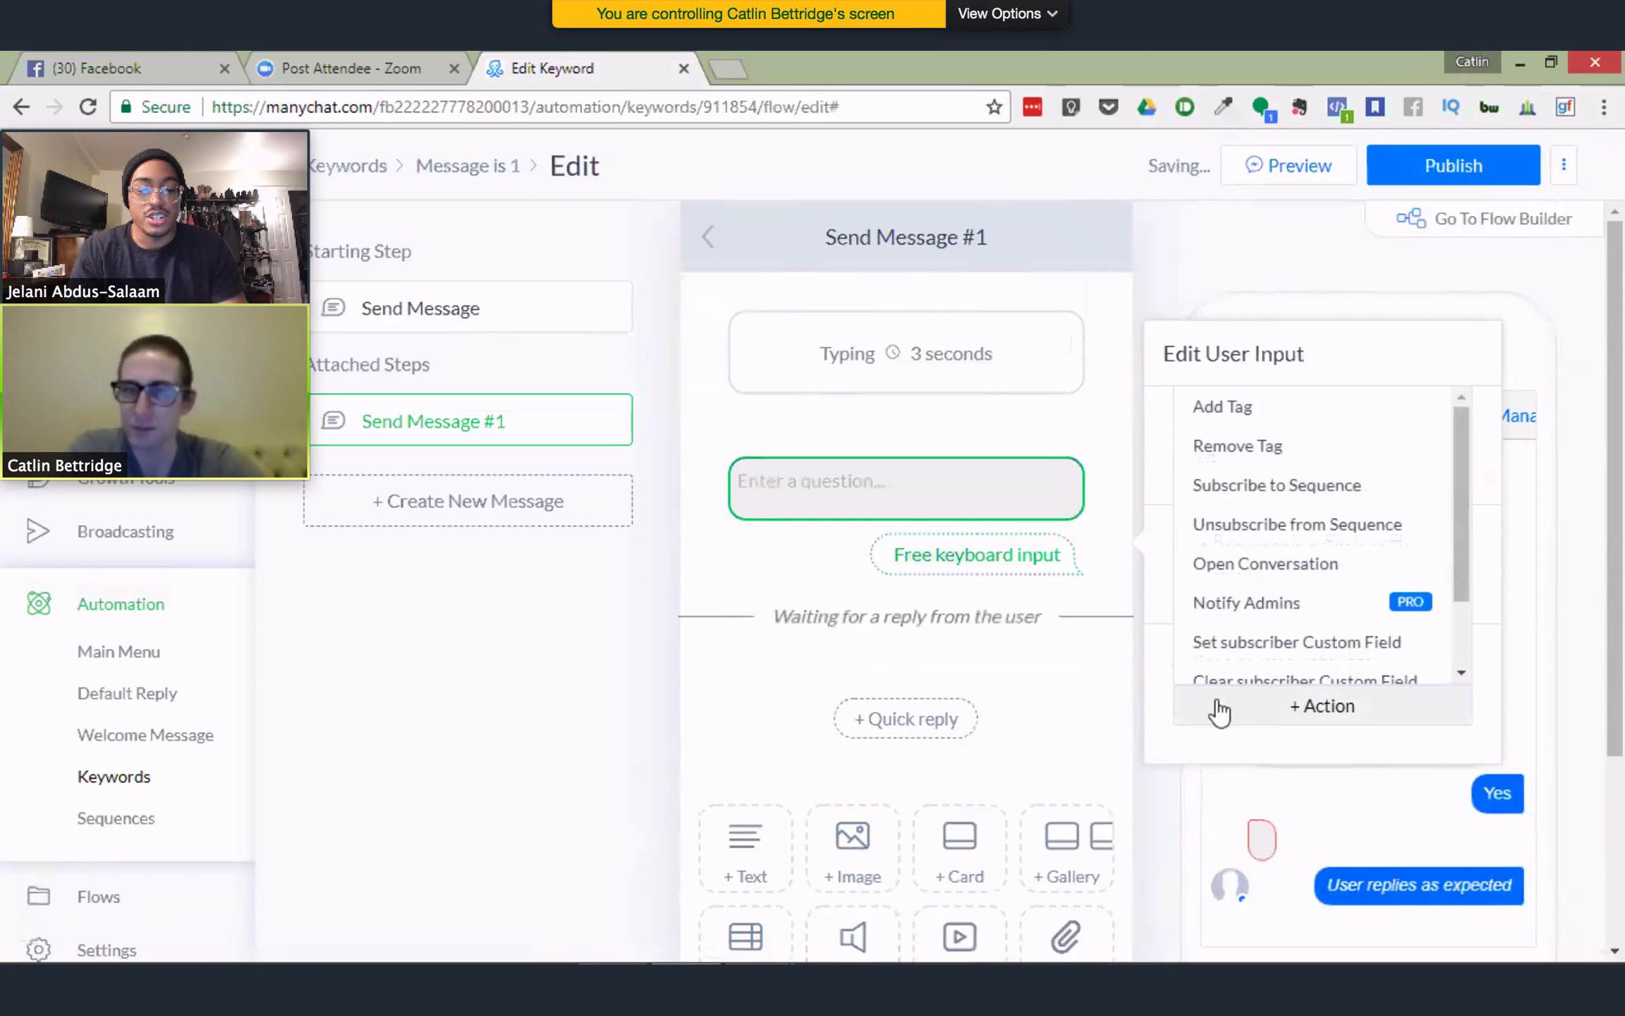
left_click(1252, 416)
left_click(1272, 700)
type("typed")
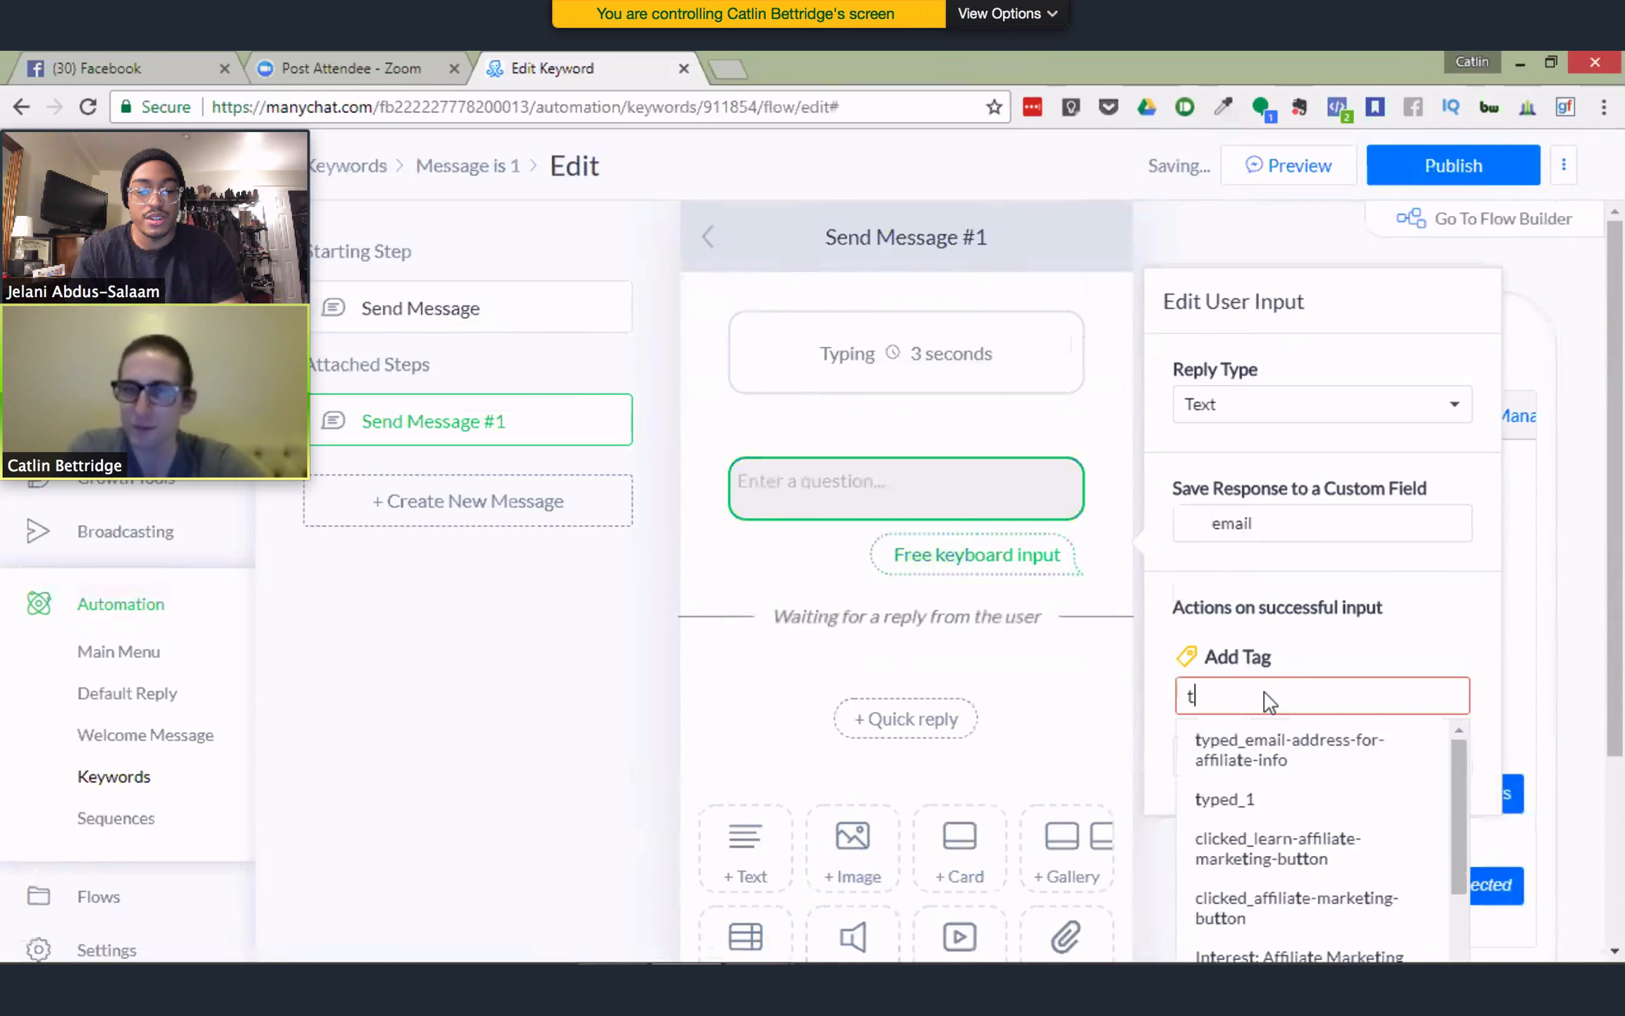
left_click(1277, 765)
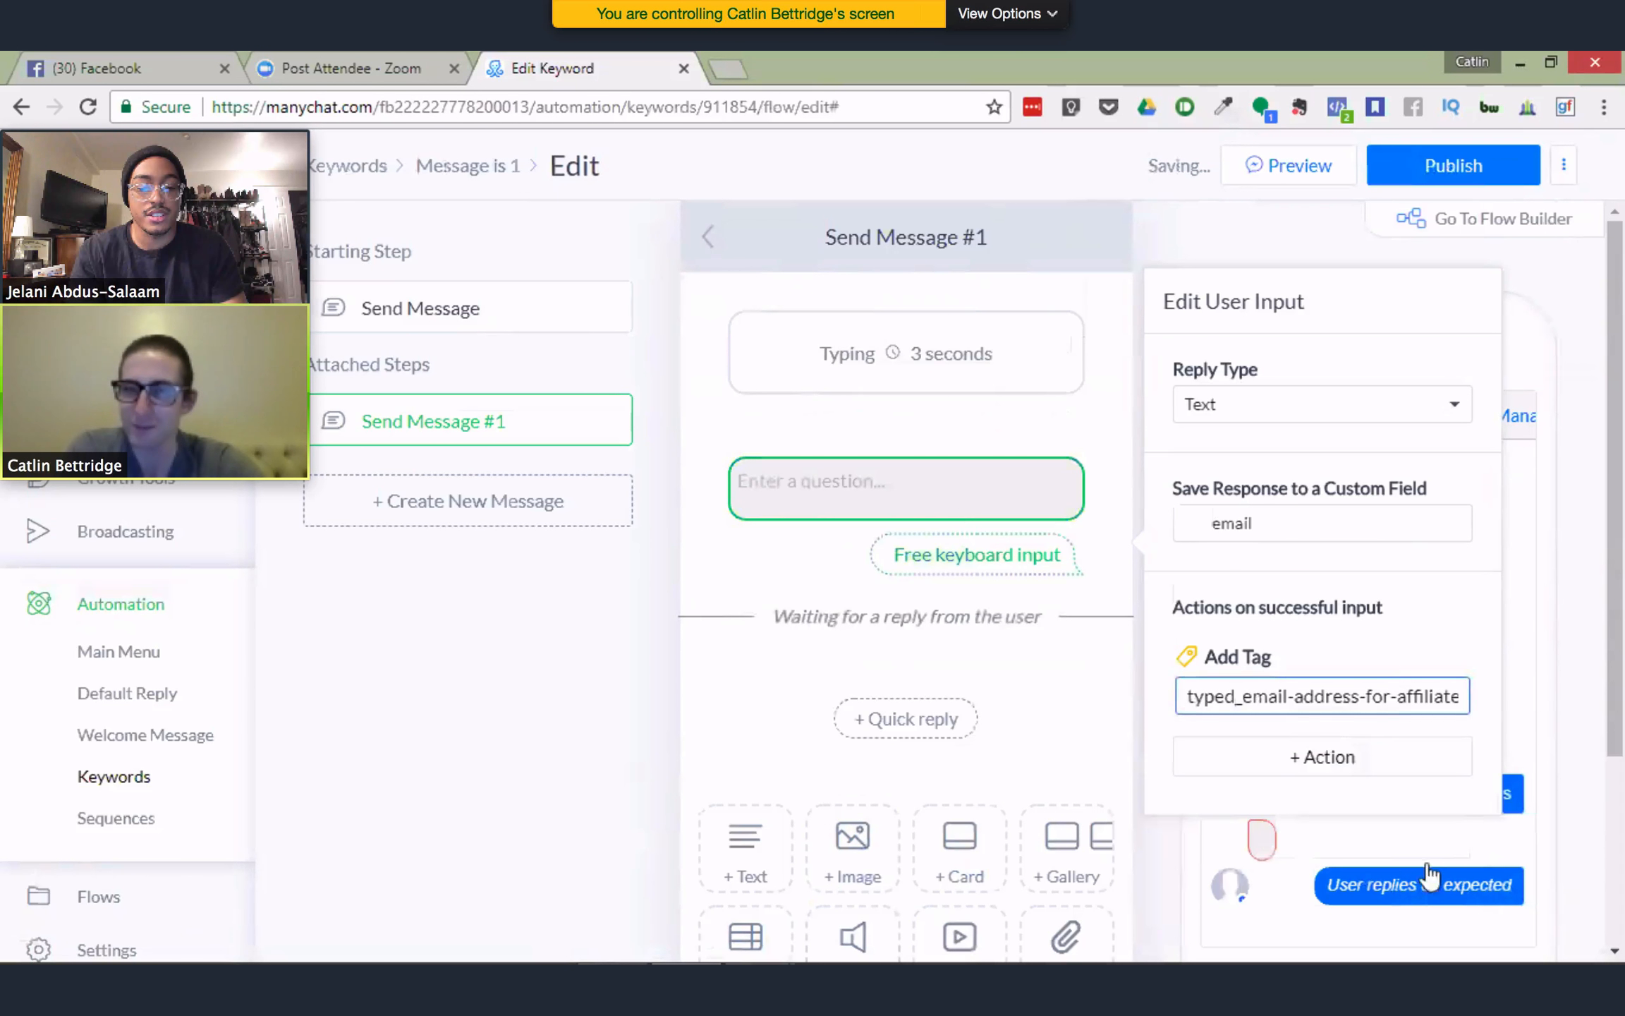
Write the user input question as "Type your best email address below."
left_click(877, 479)
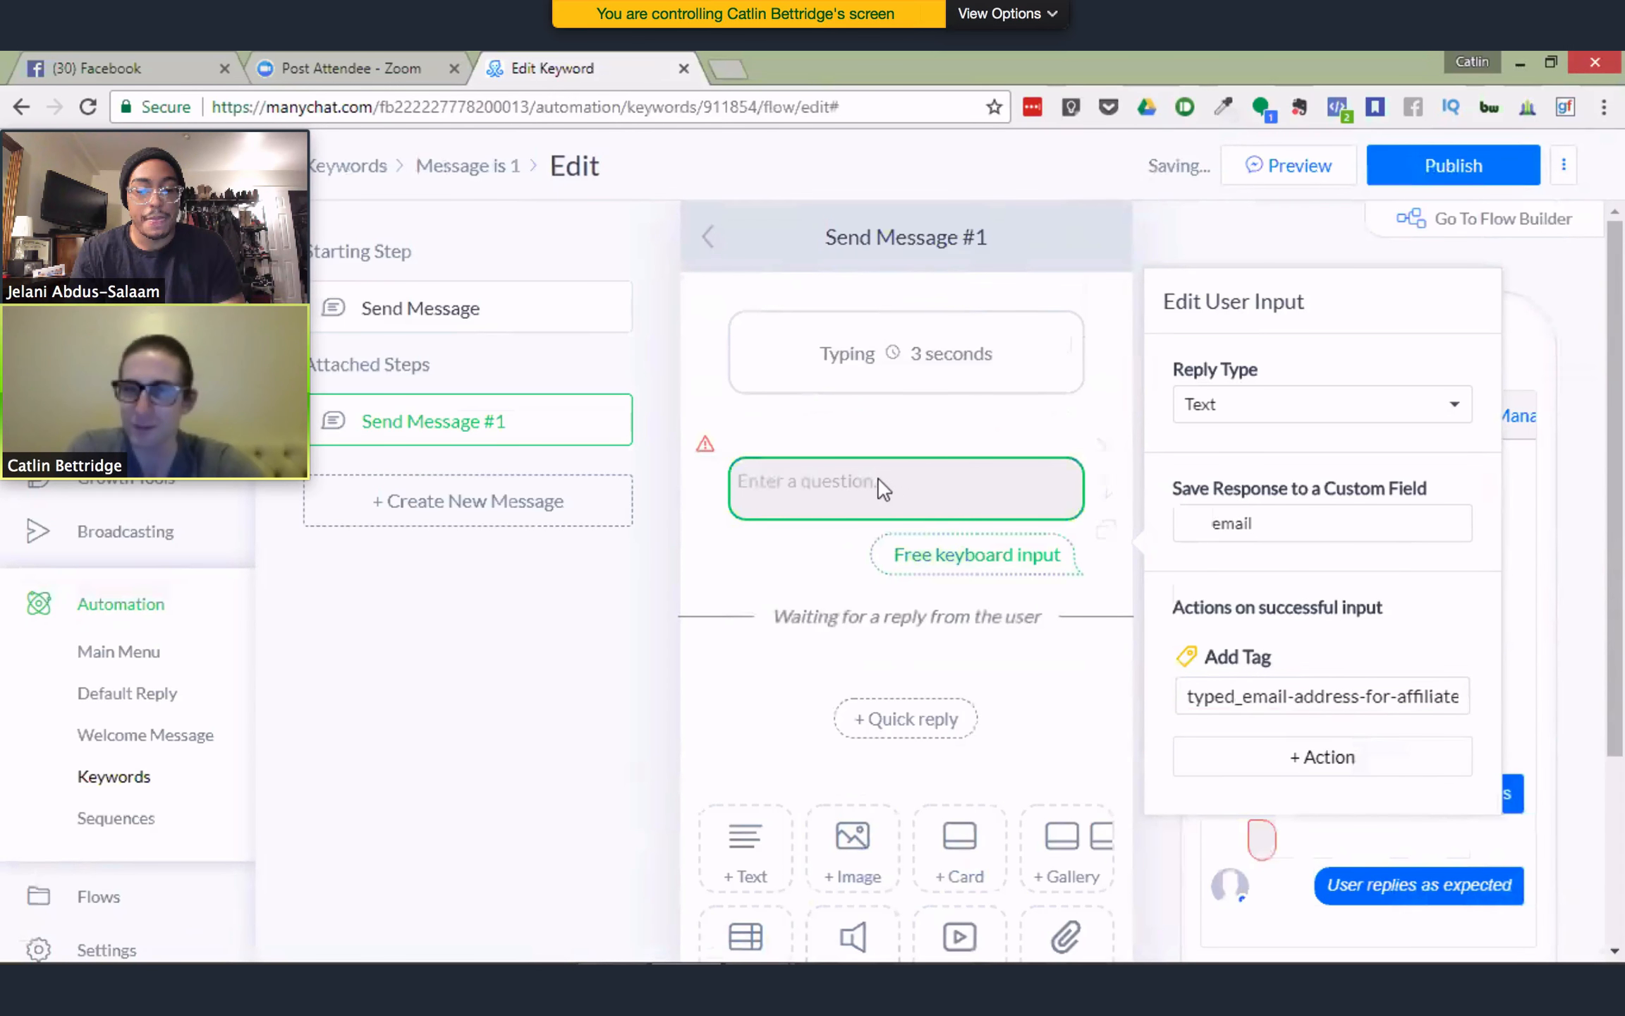
left_click(835, 483)
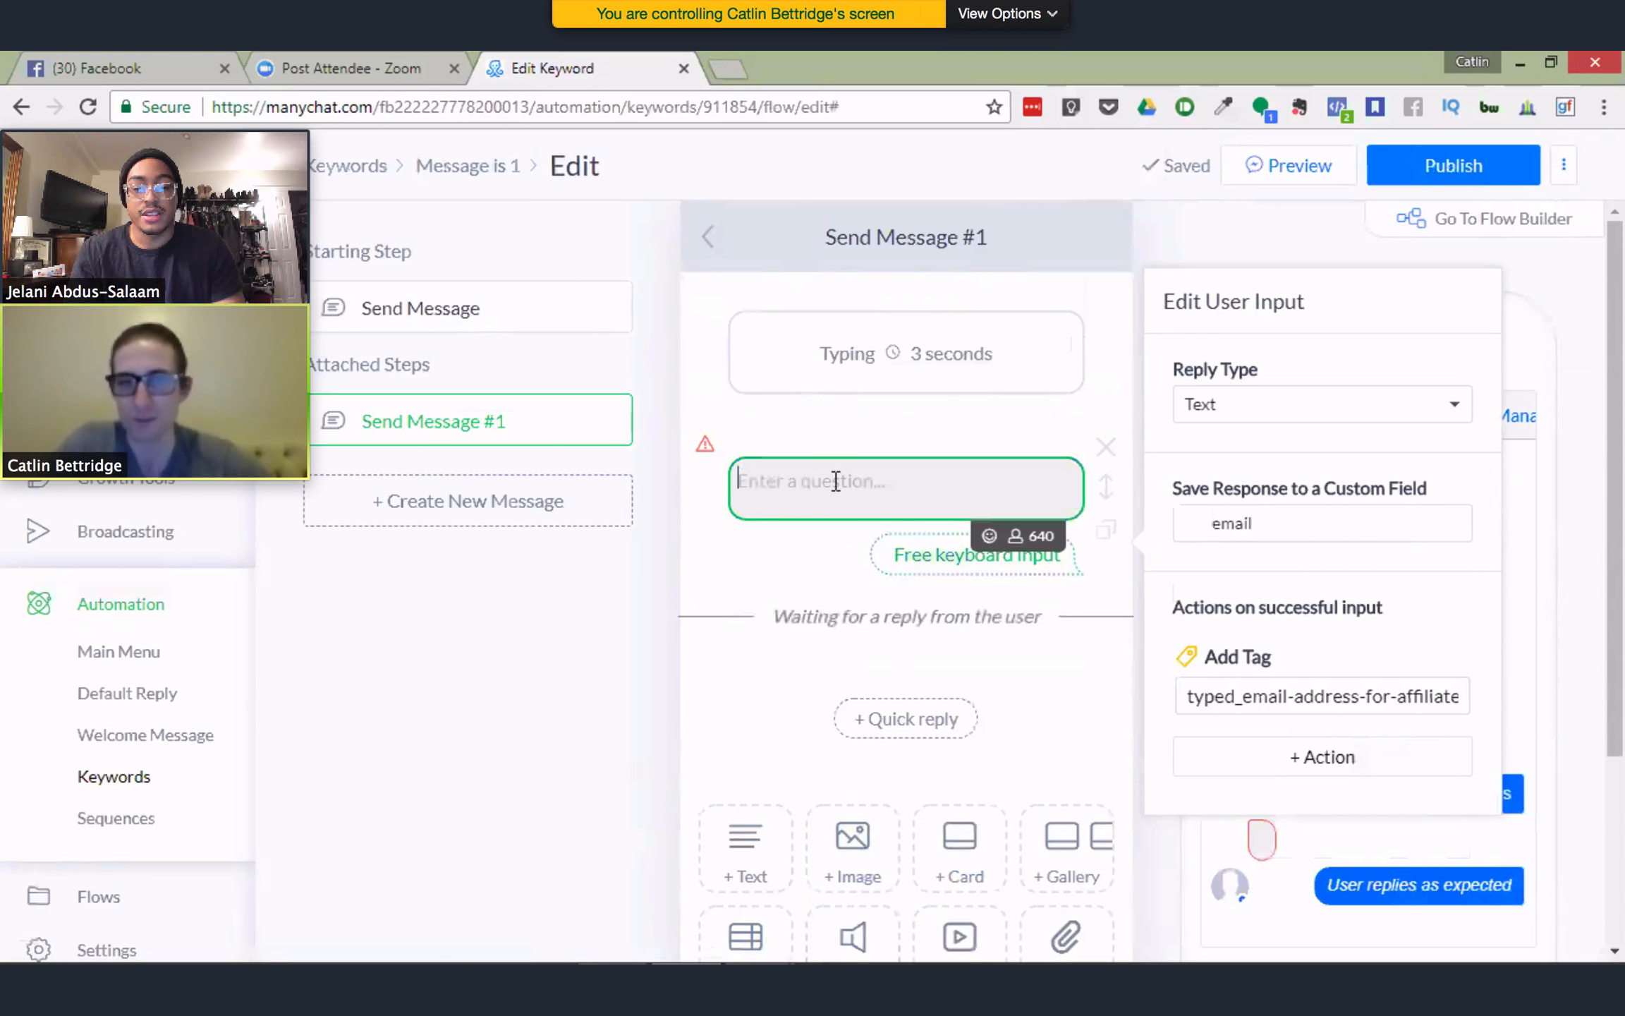
type("Type you")
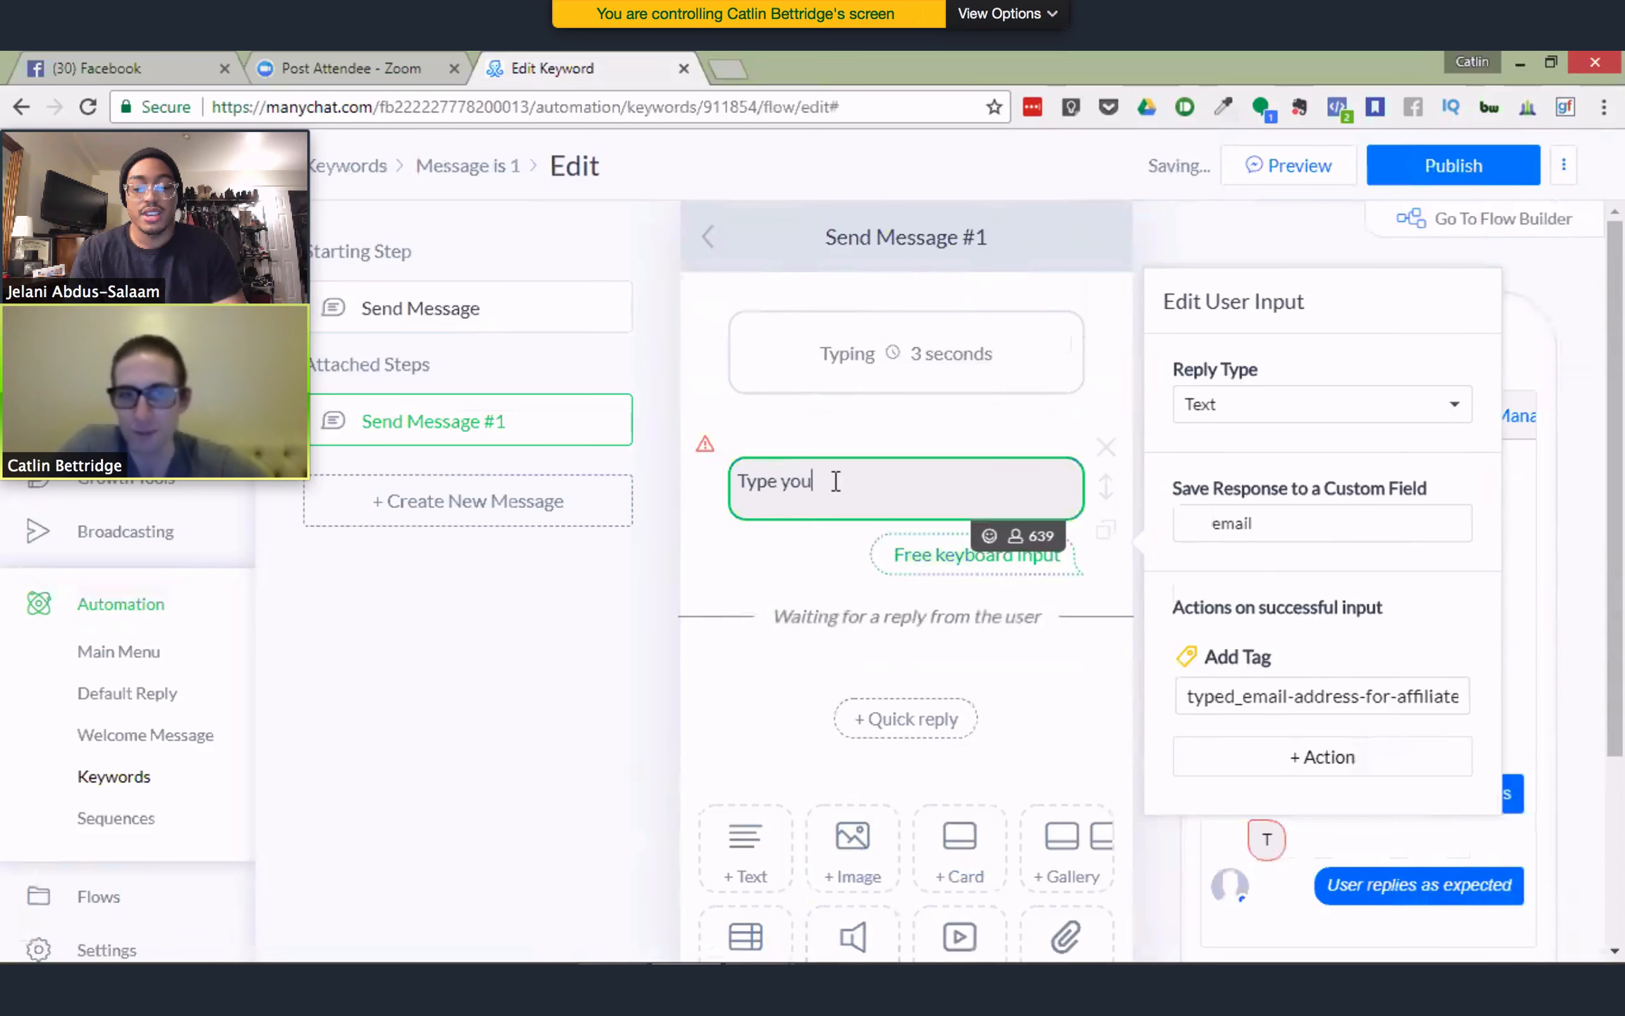
type("r best email ad")
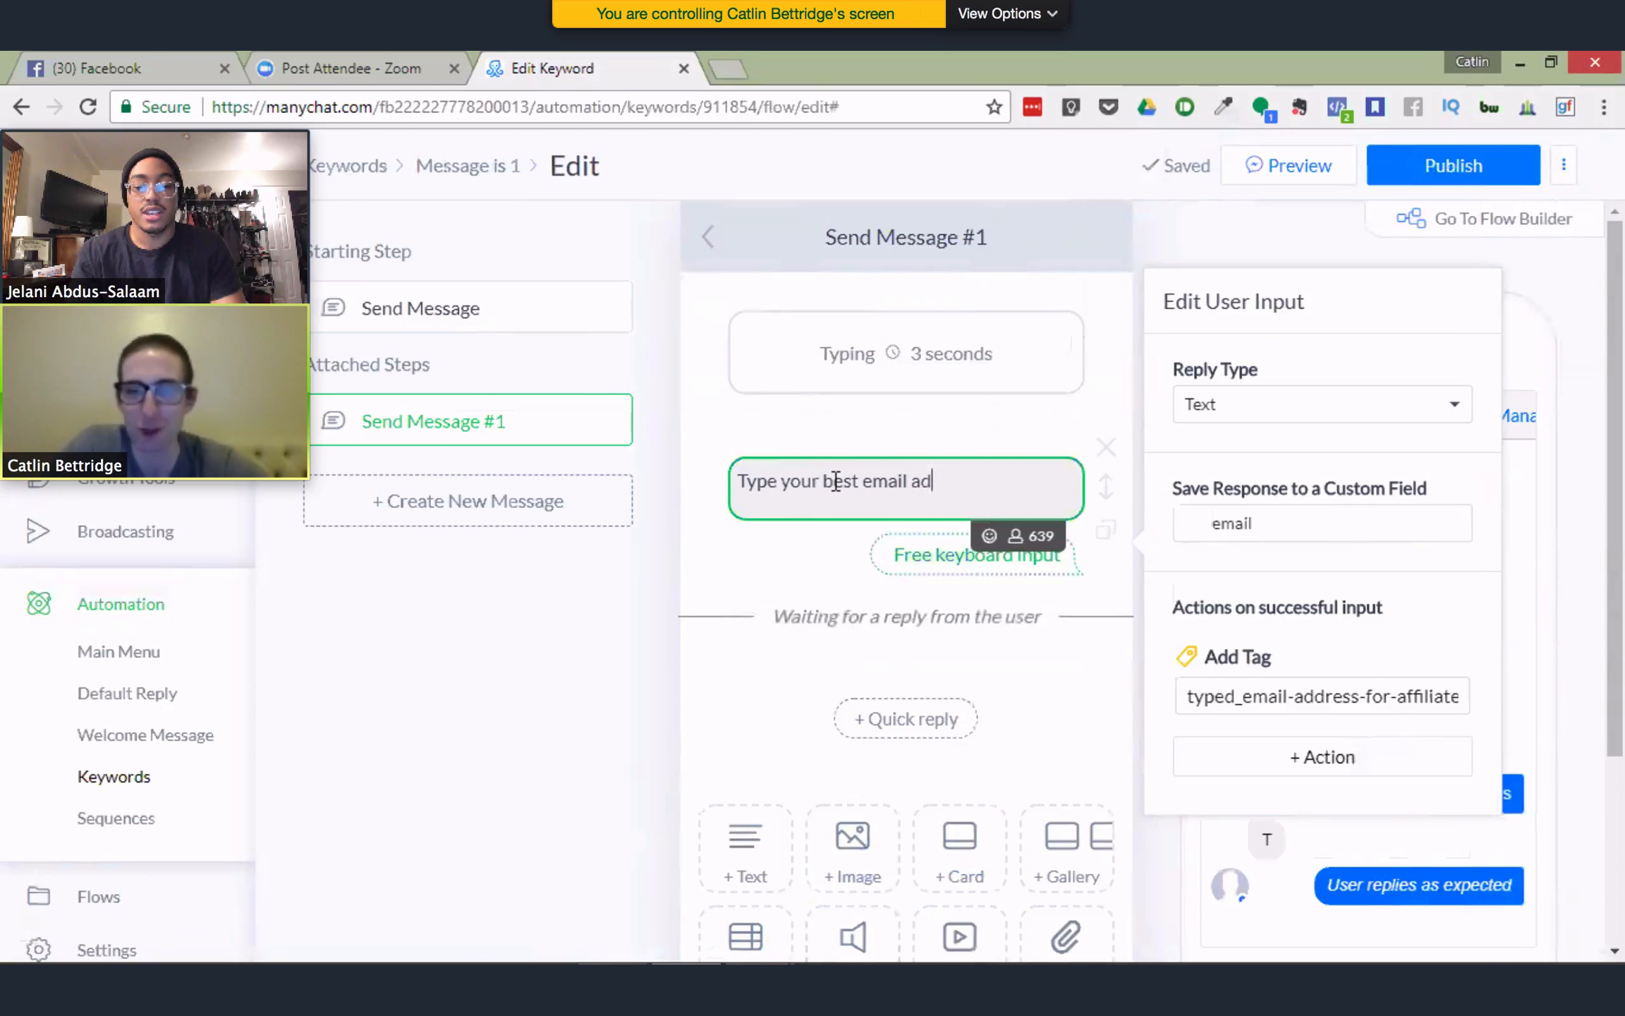
type("dress bwlo")
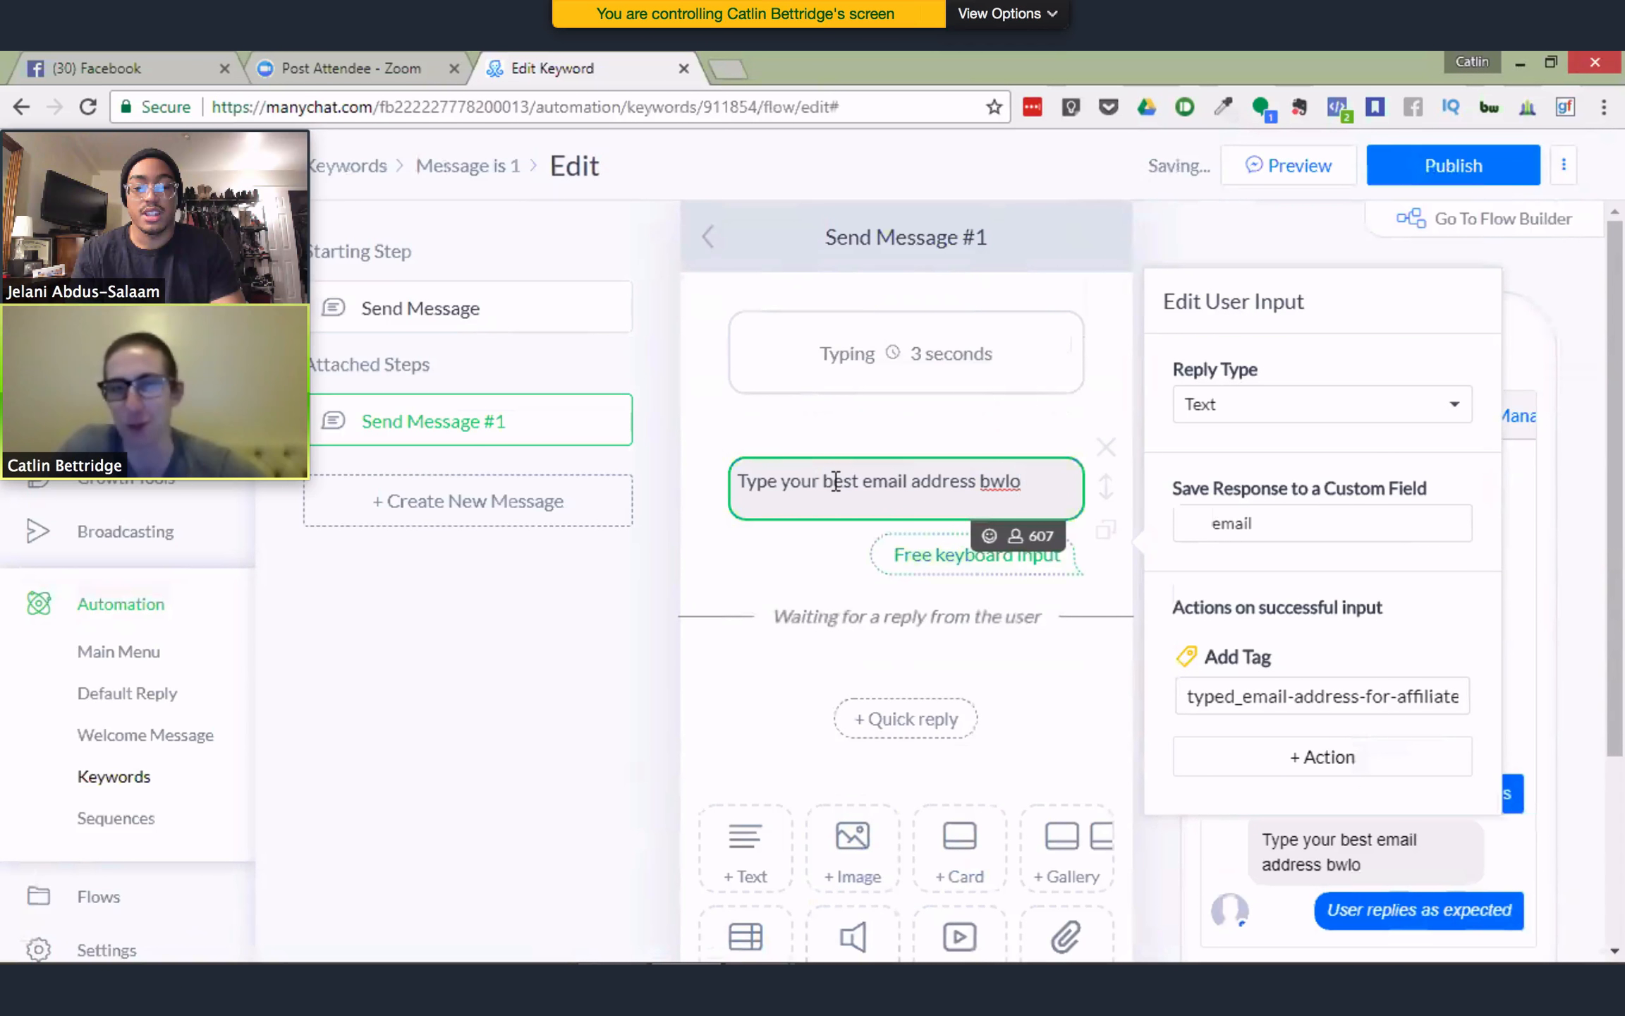
key("BackSpace")
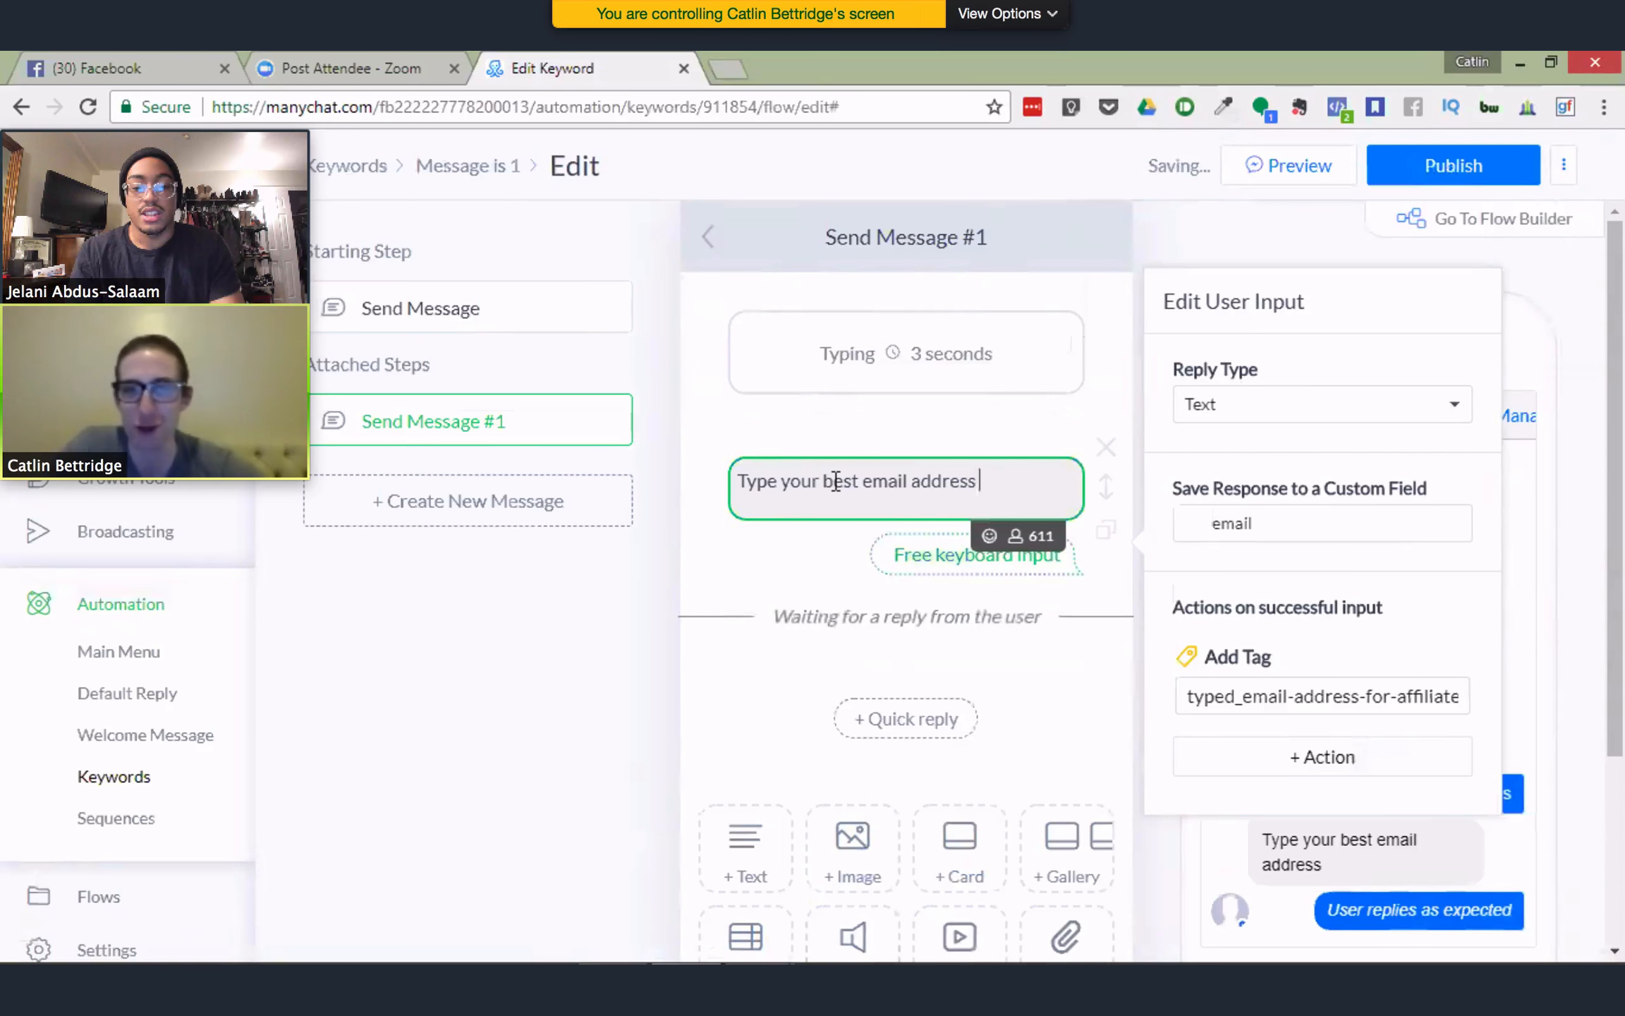
type("below.")
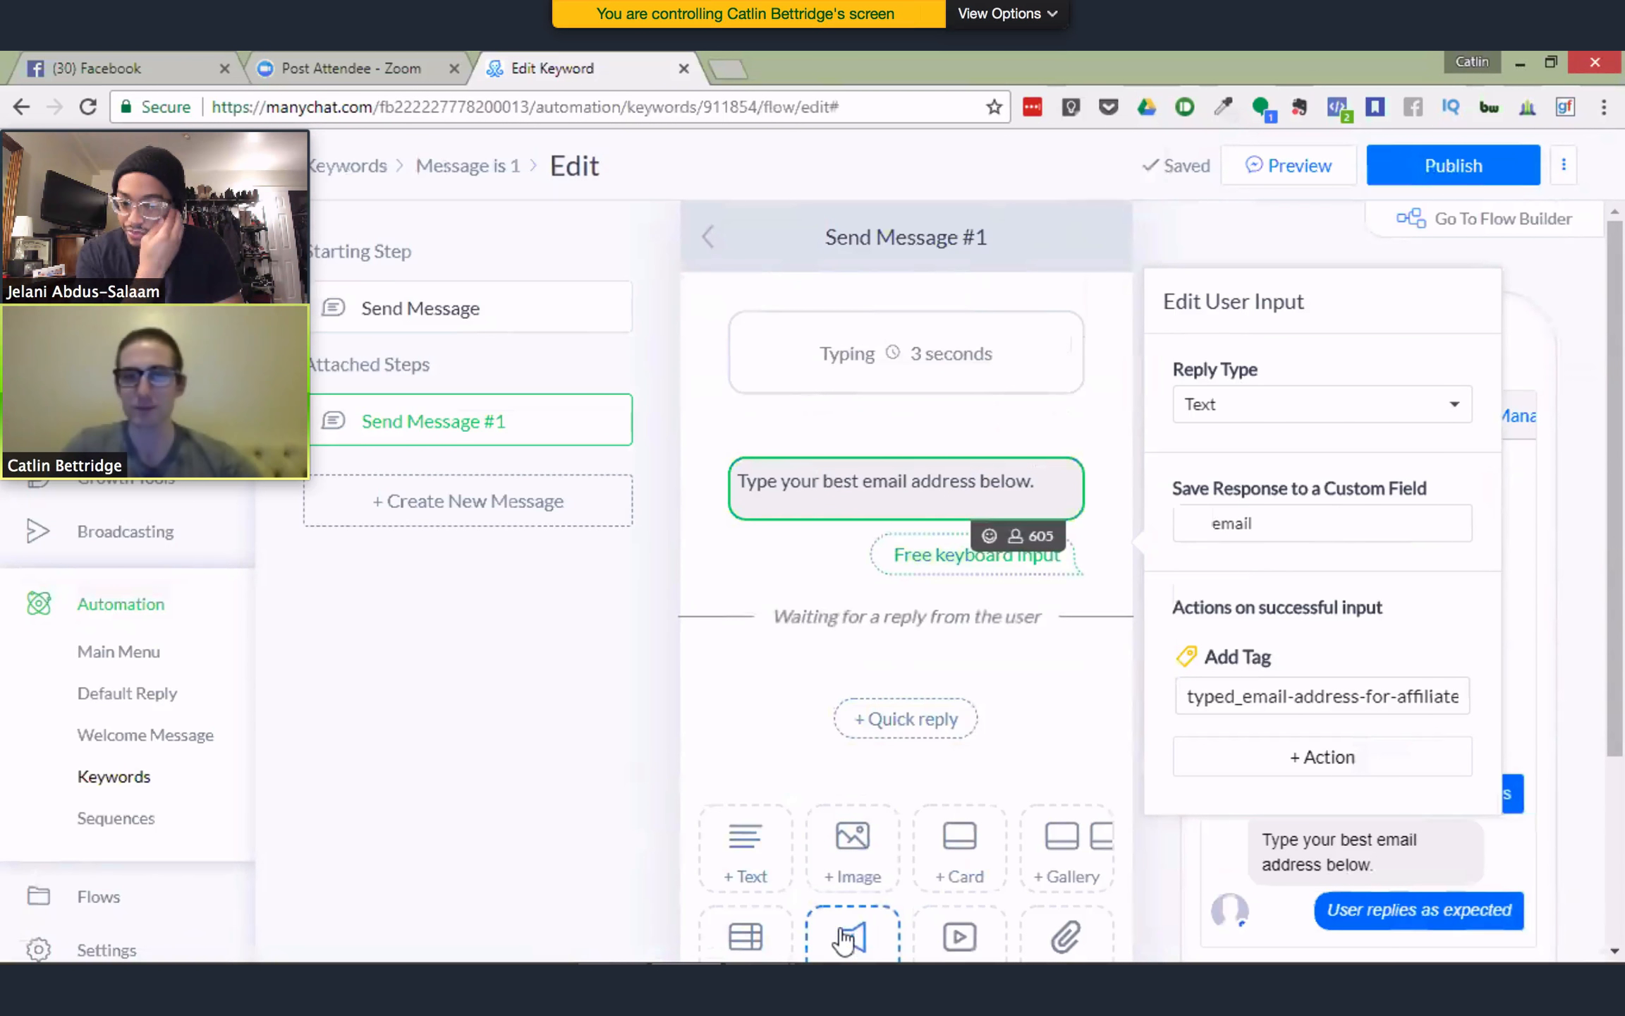
Add a second 3-second typing delay followed by a text block reading "Cool! I'll be giving you some information soon! Stay tuned!"
scroll(845, 938, "down", 1)
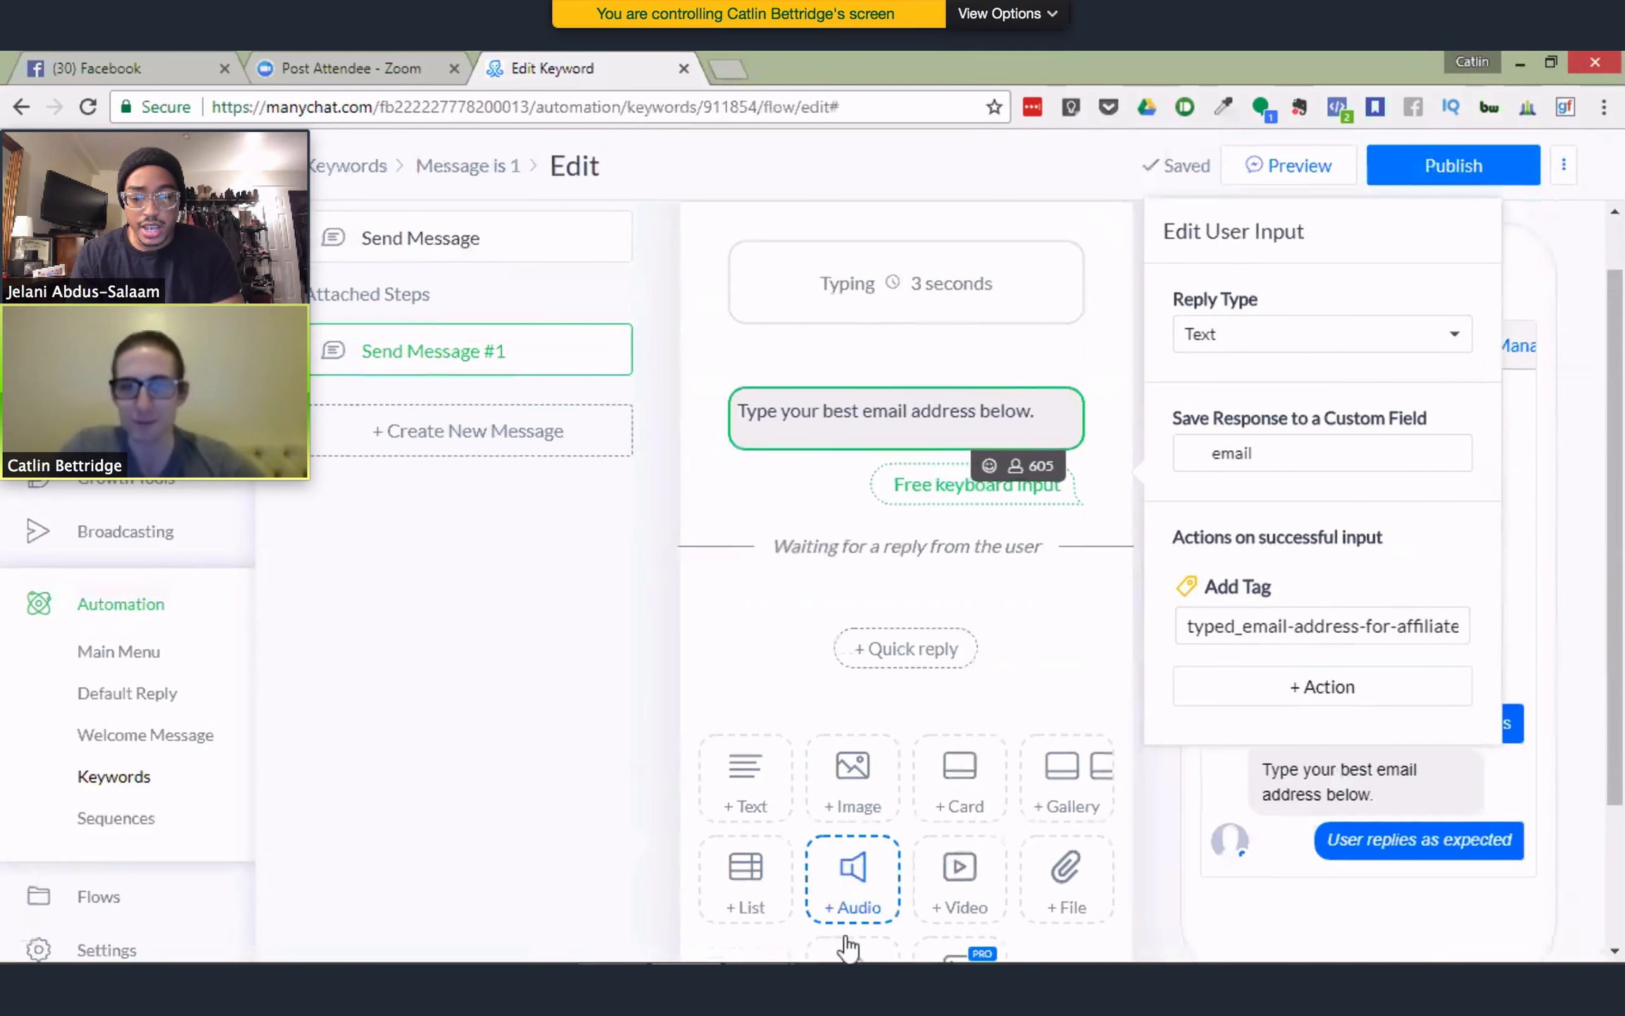
left_click(849, 954)
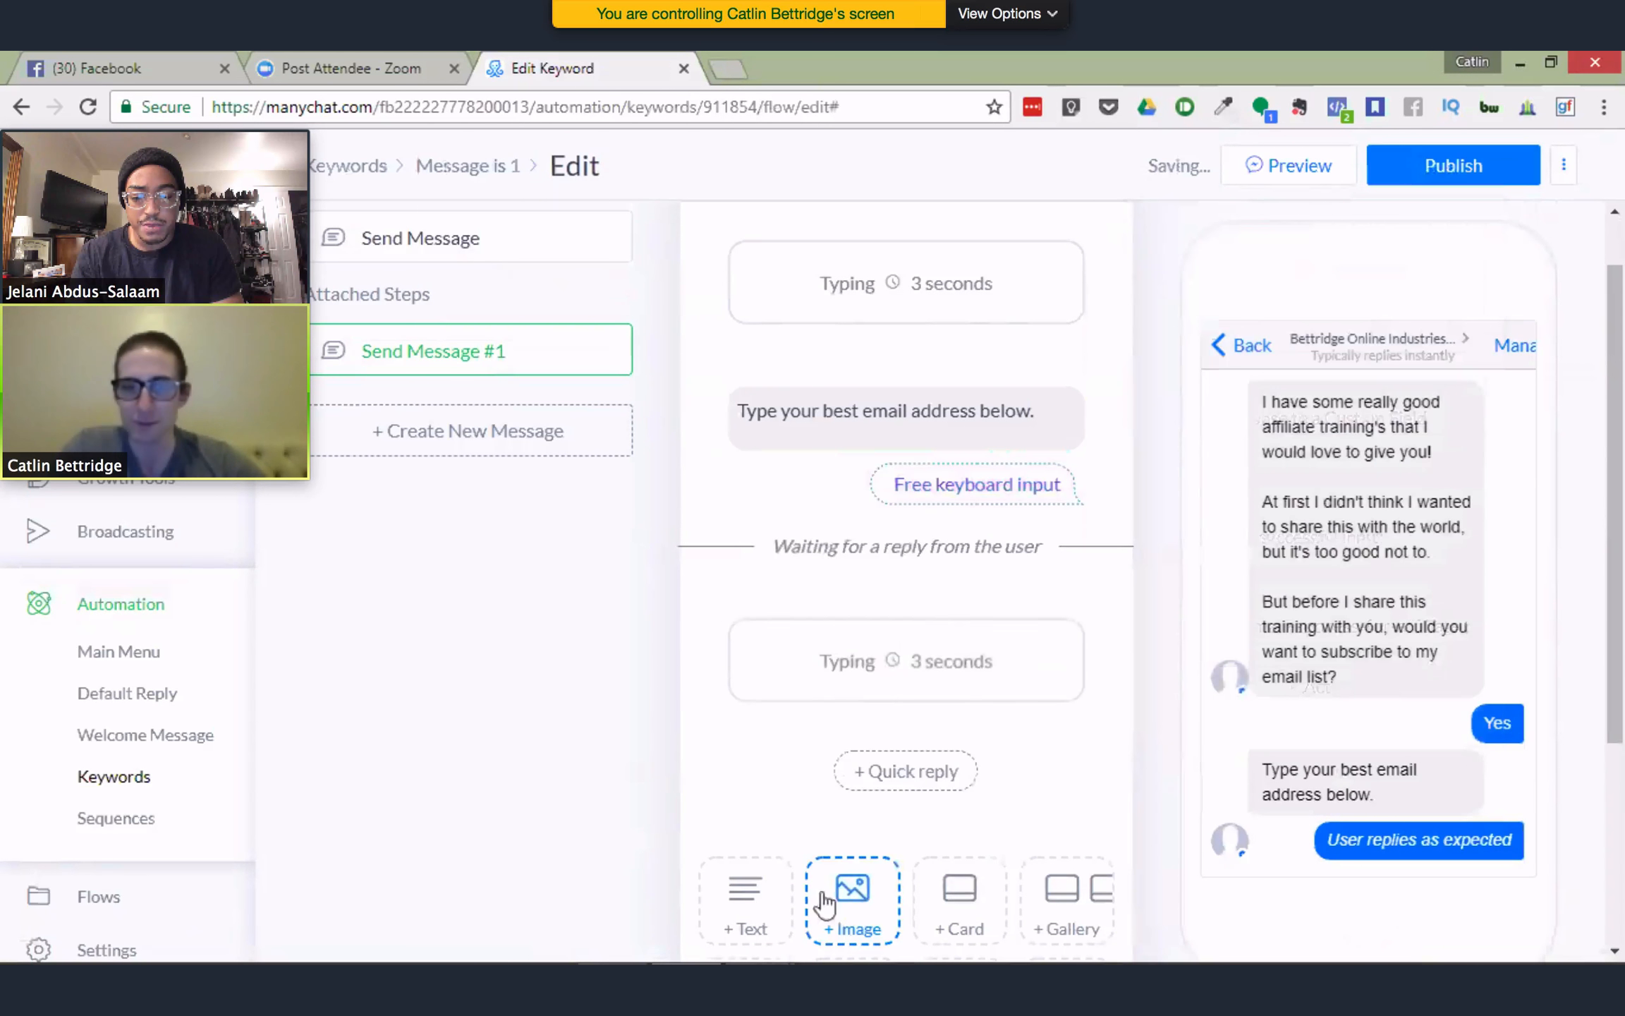
scroll(776, 767, "down", 2)
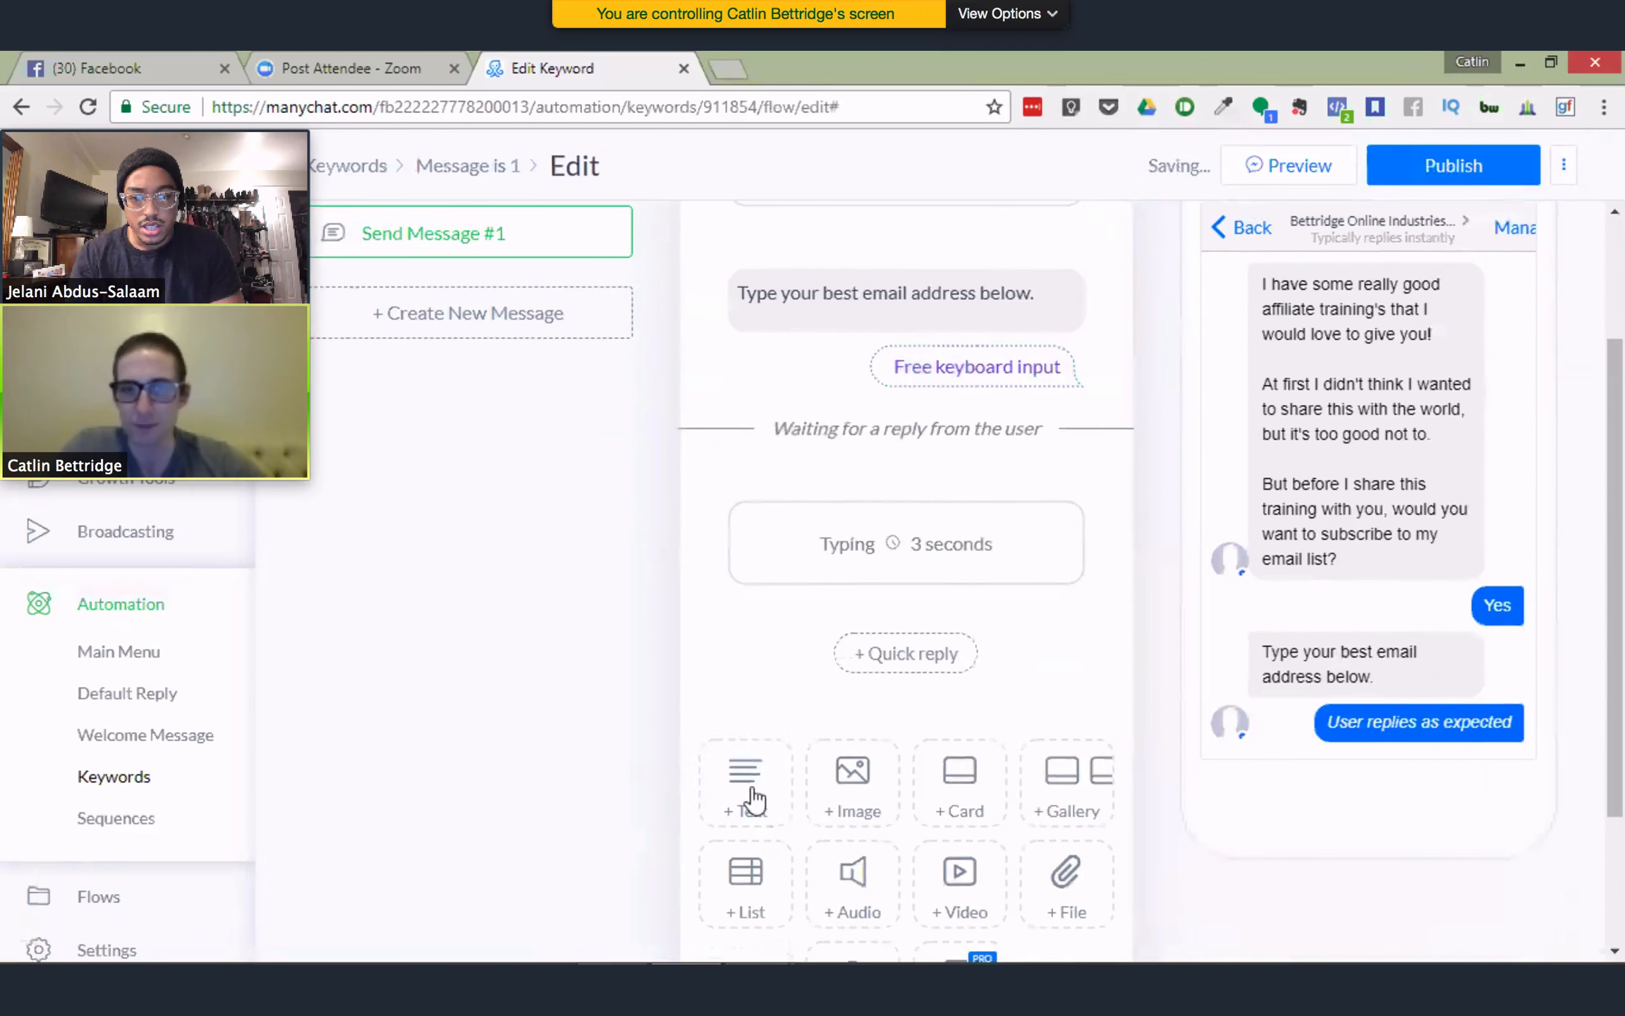
left_click(738, 794)
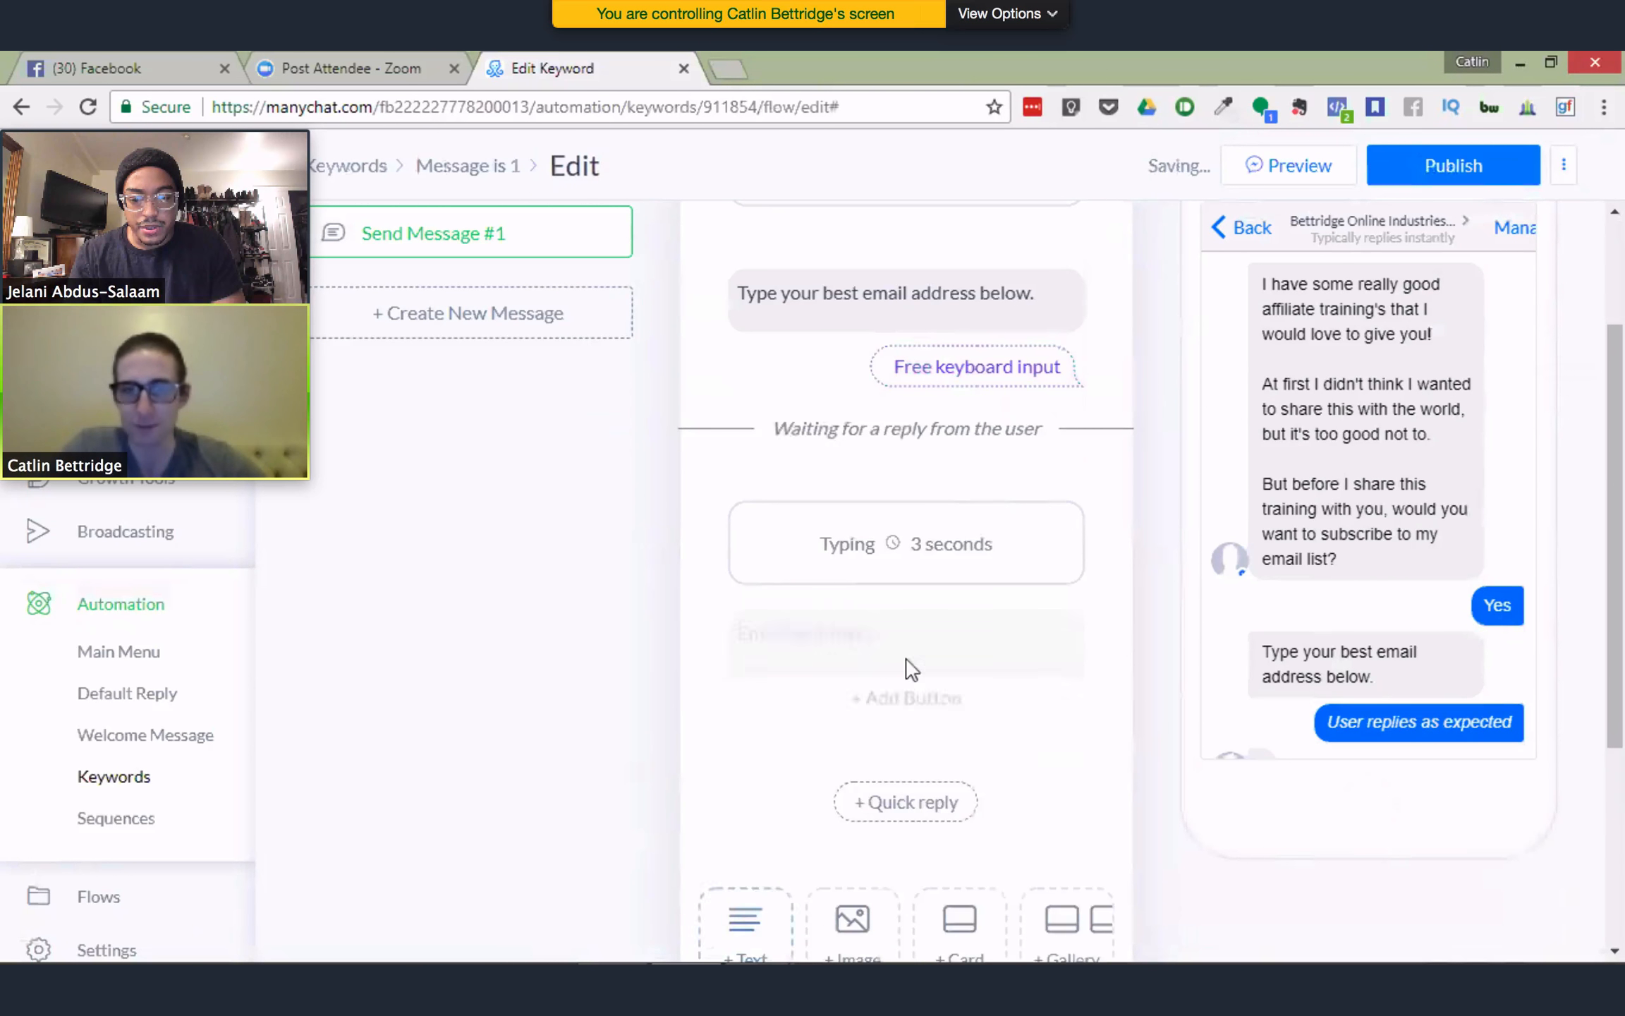
type("Cool!")
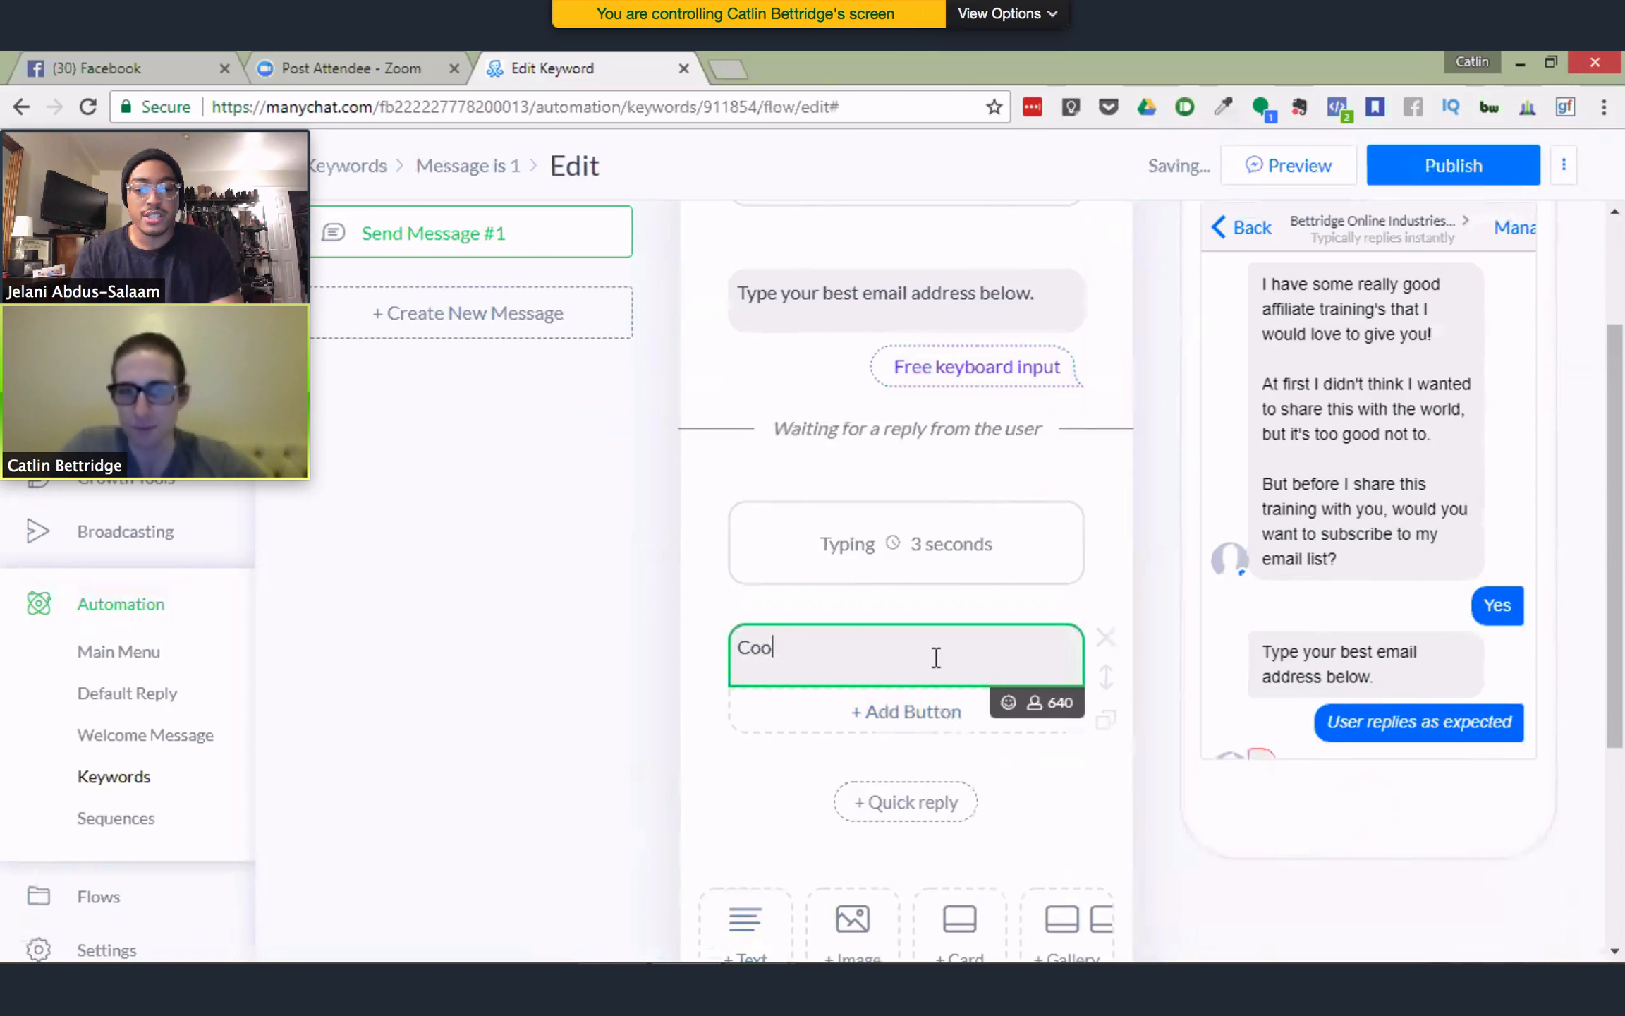
key("Return")
key("Return")
type("I")
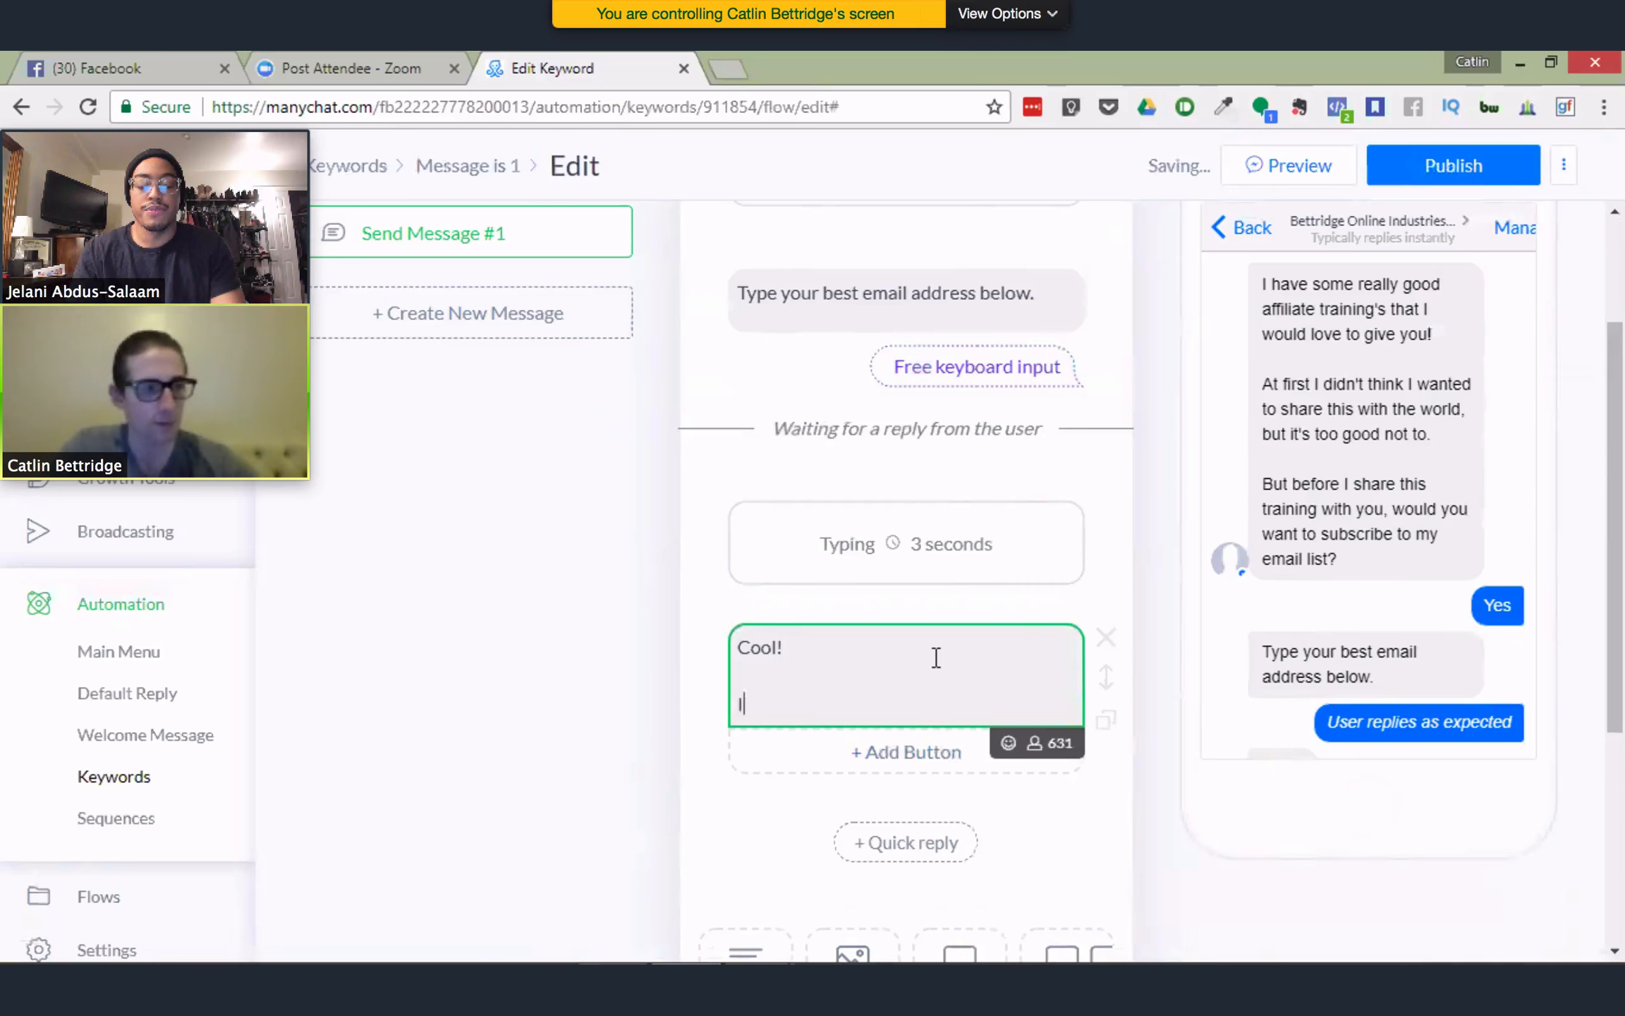
type("'ll be giving")
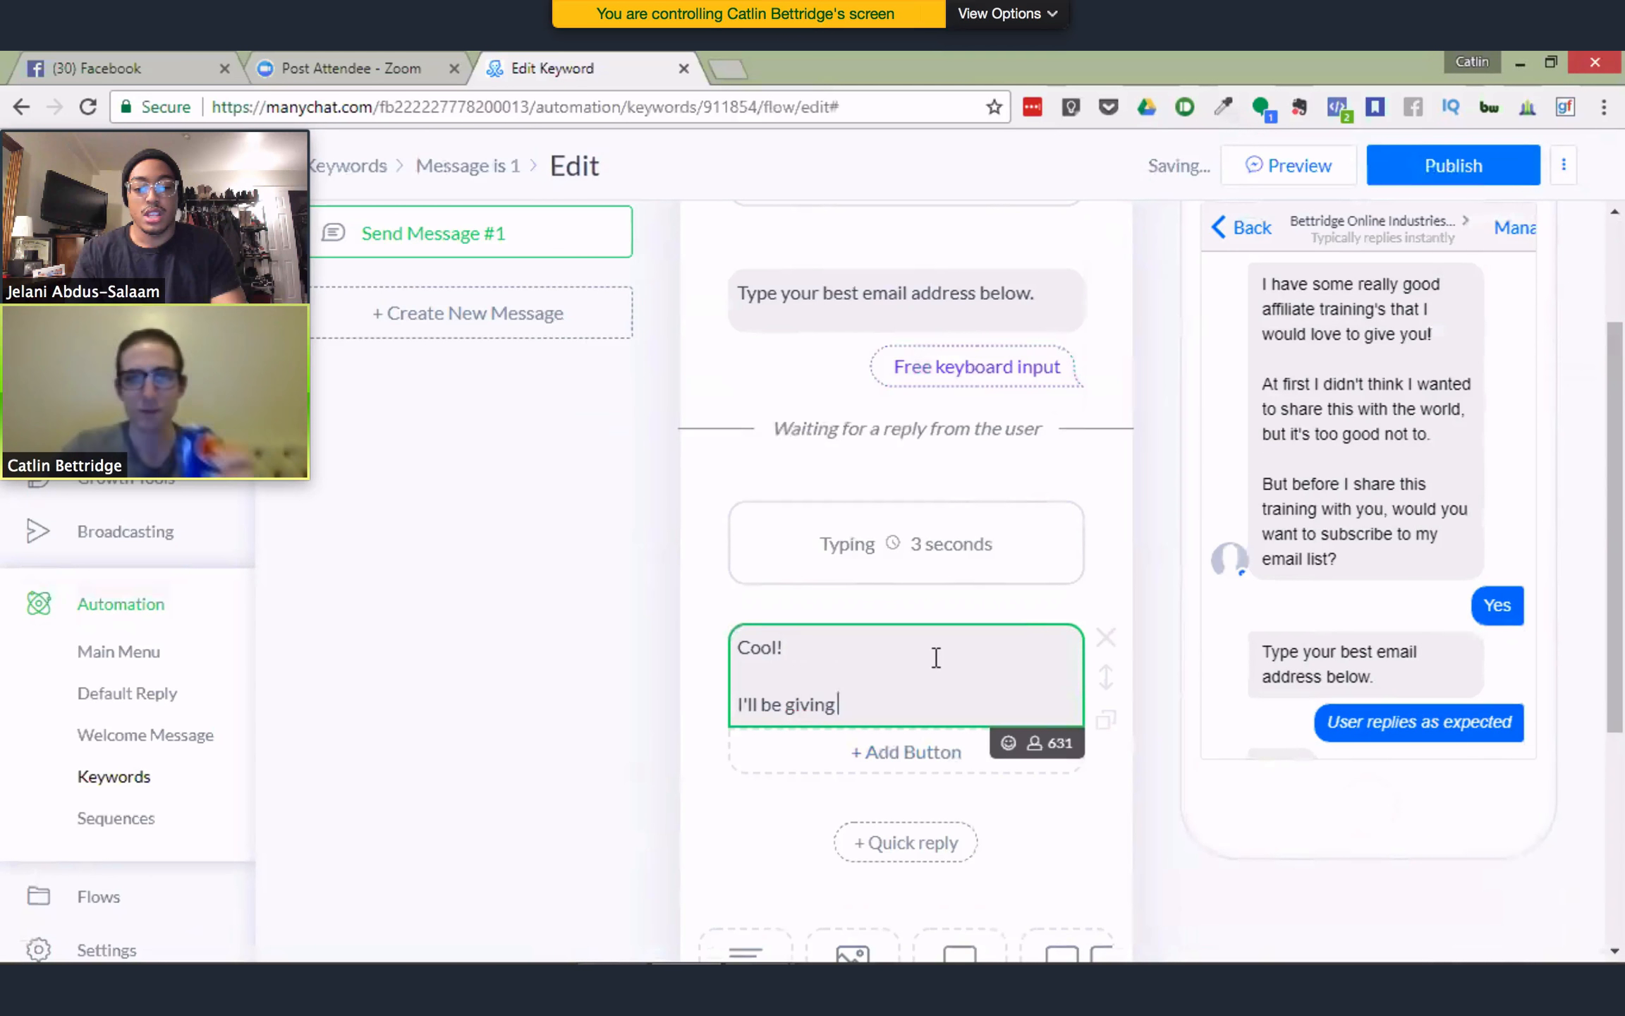
type(" you some ")
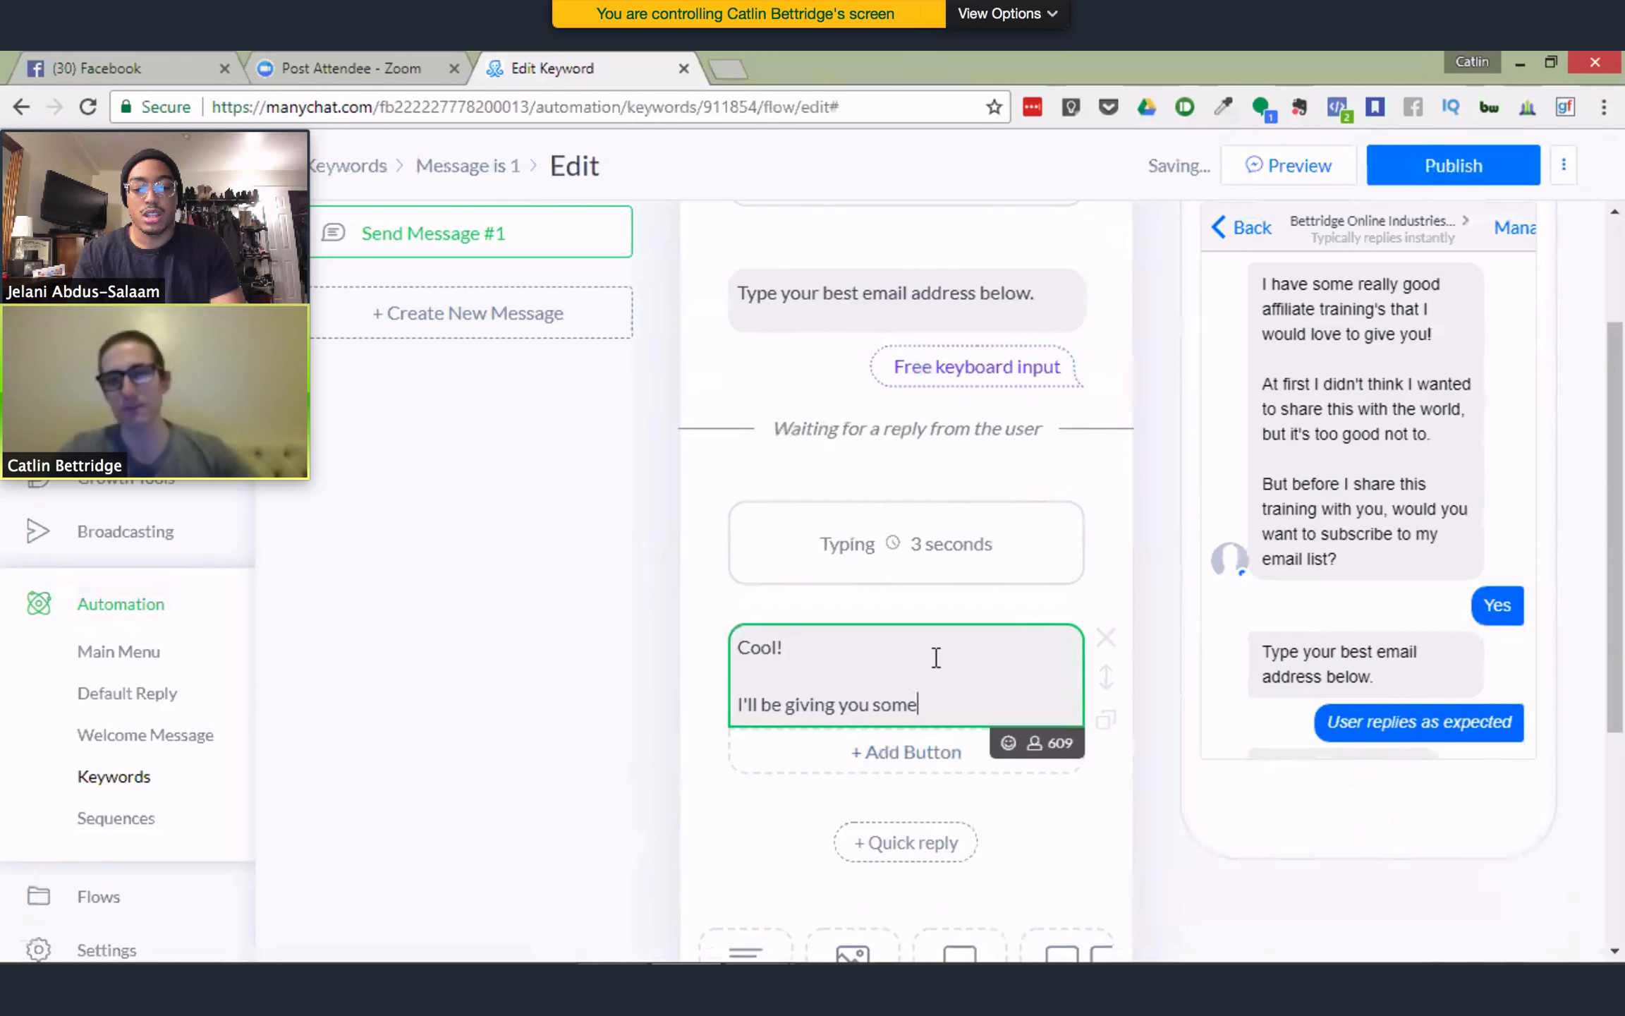
type("information")
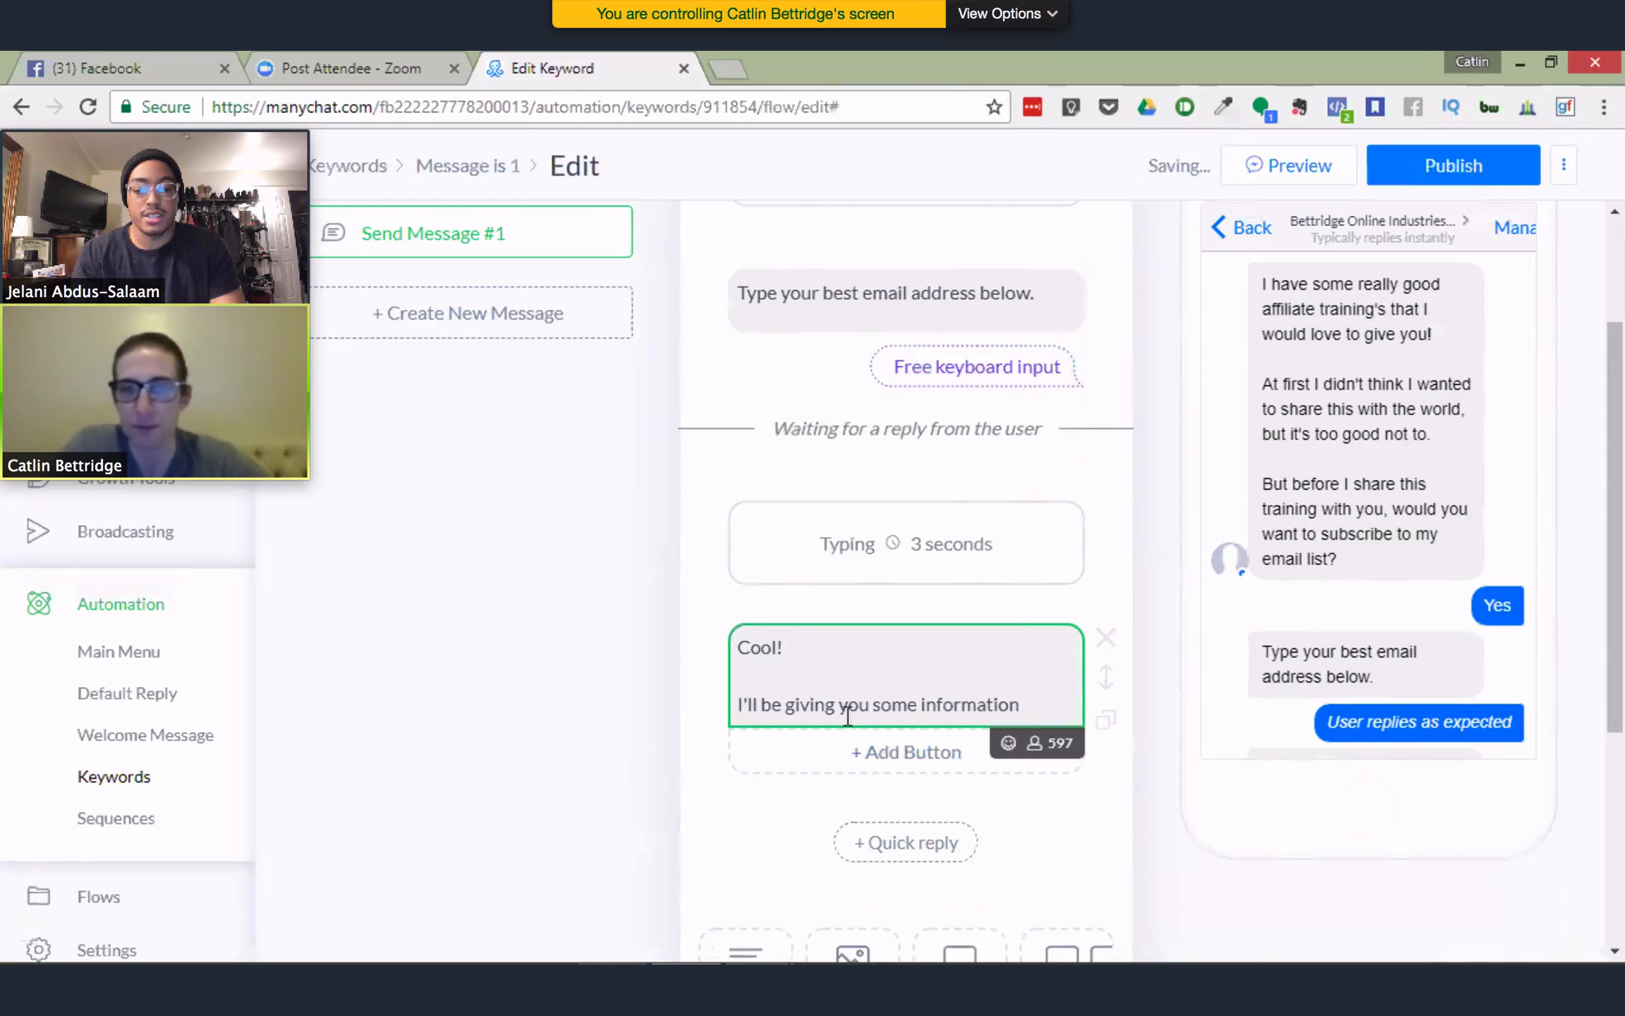
type(" so")
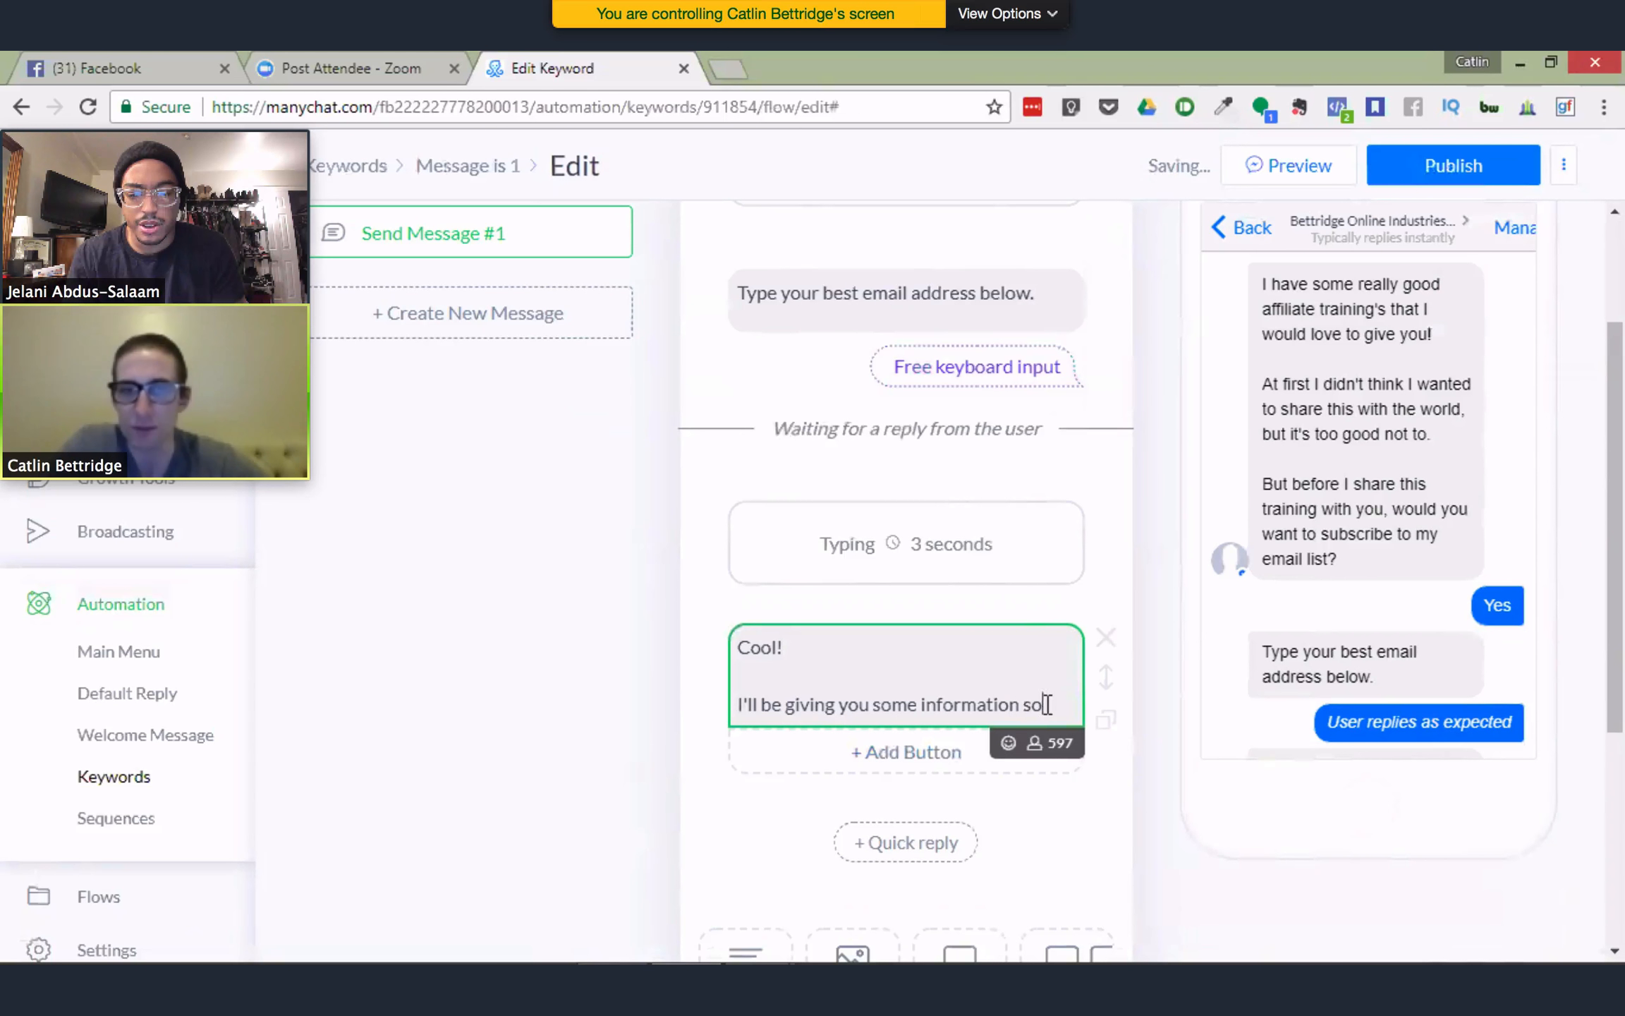
type("on!")
key("Return")
type("St")
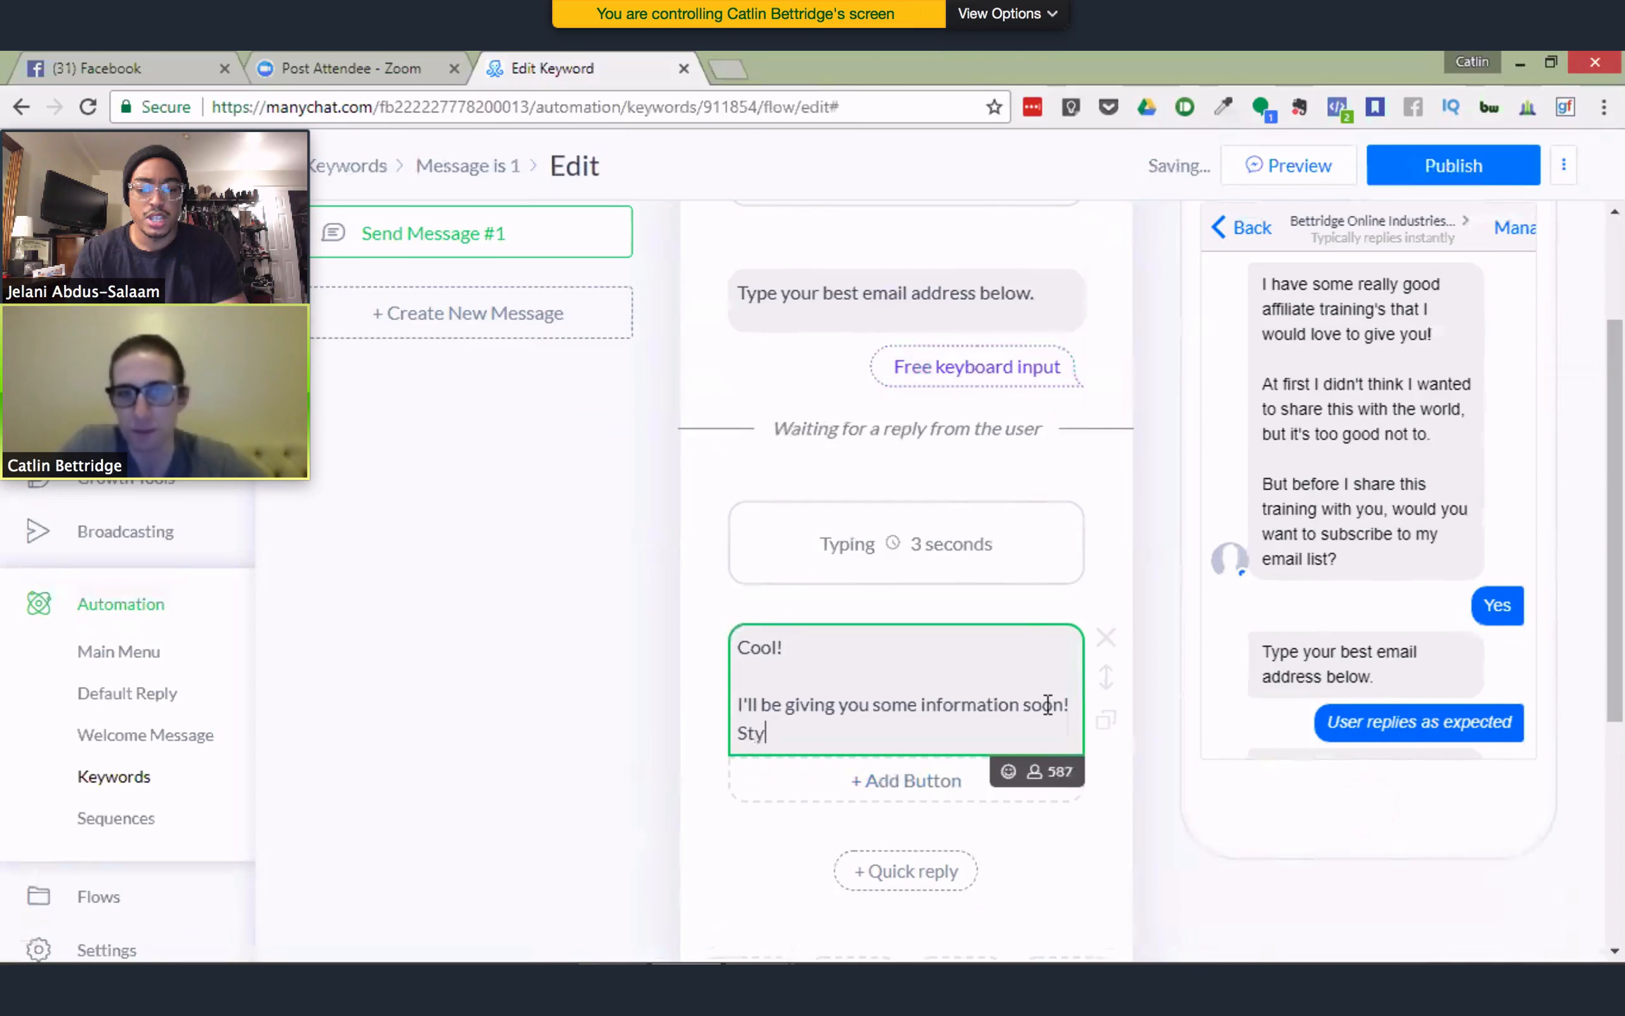
type("ay tuned!")
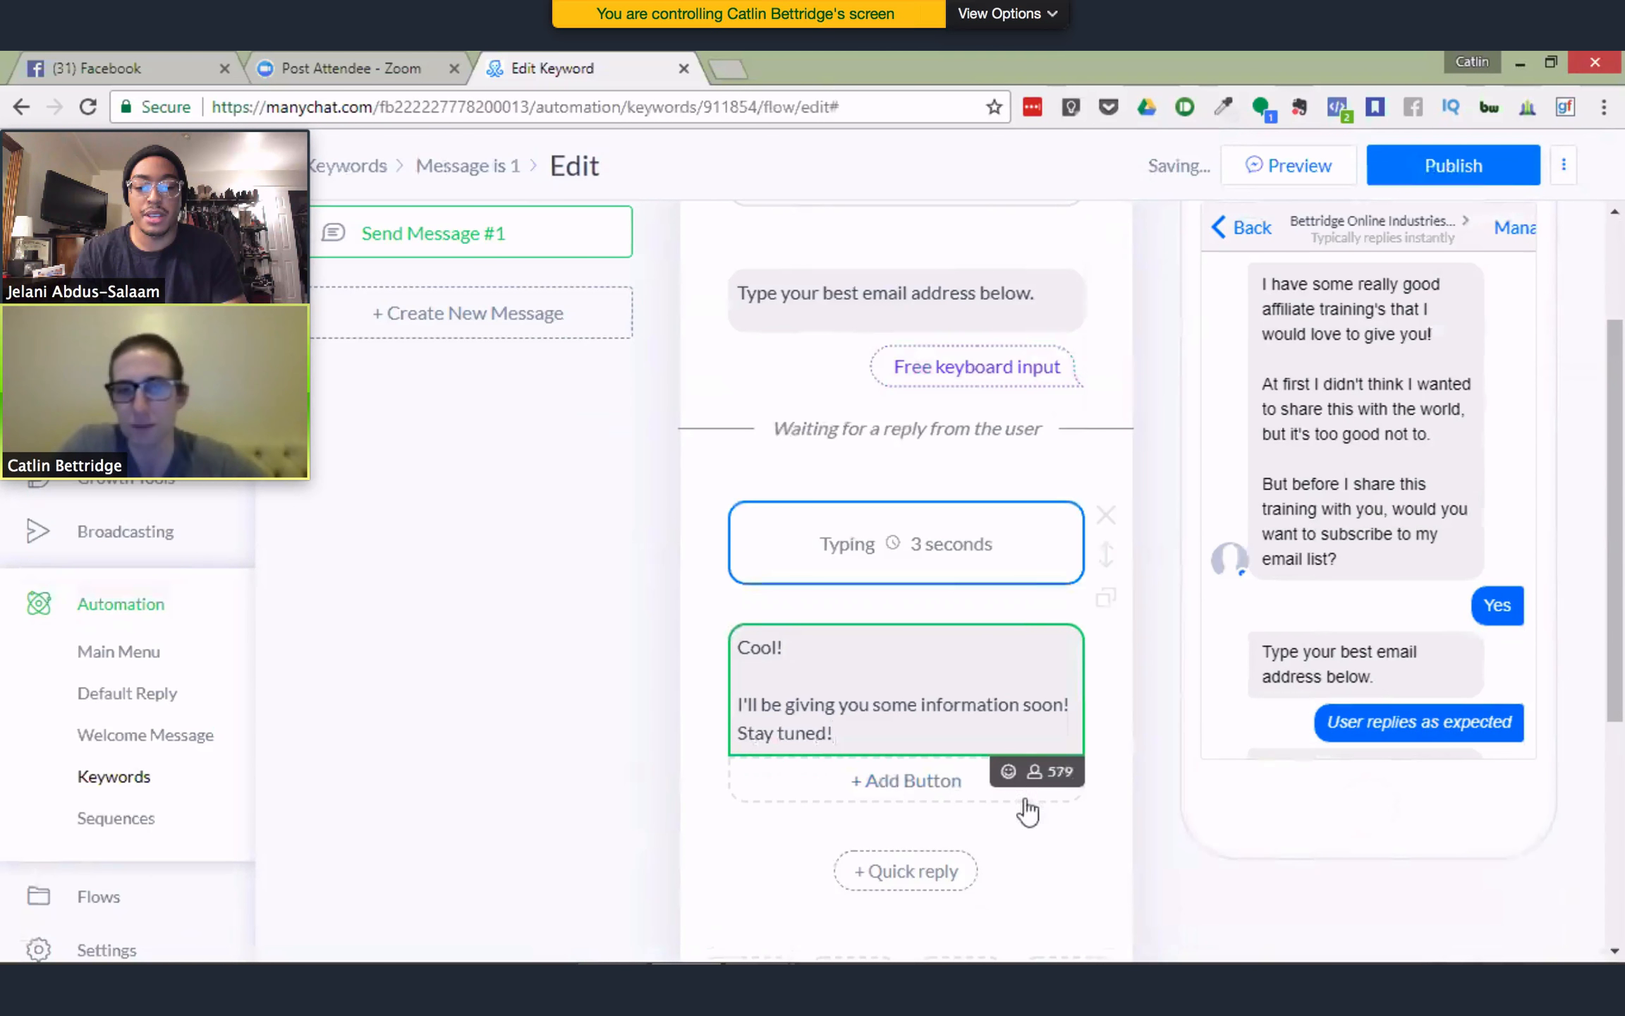
Try to publish the keyword flow
scroll(1019, 832, "down", 2)
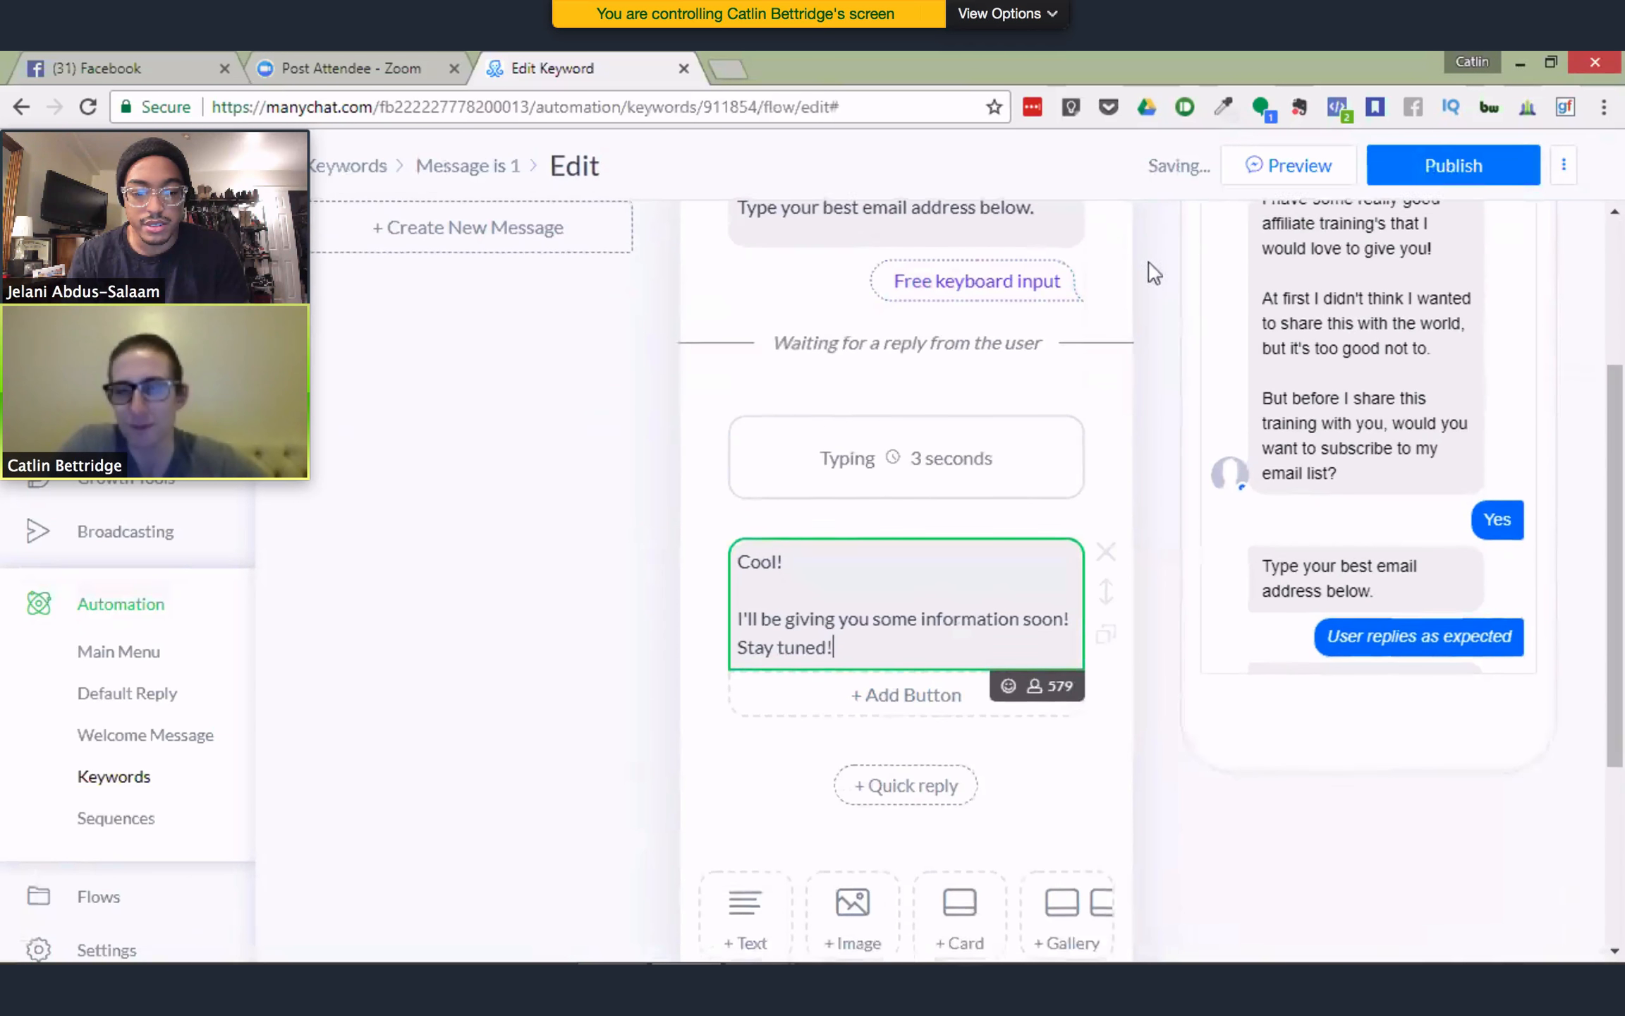
scroll(1436, 157, "up", 1)
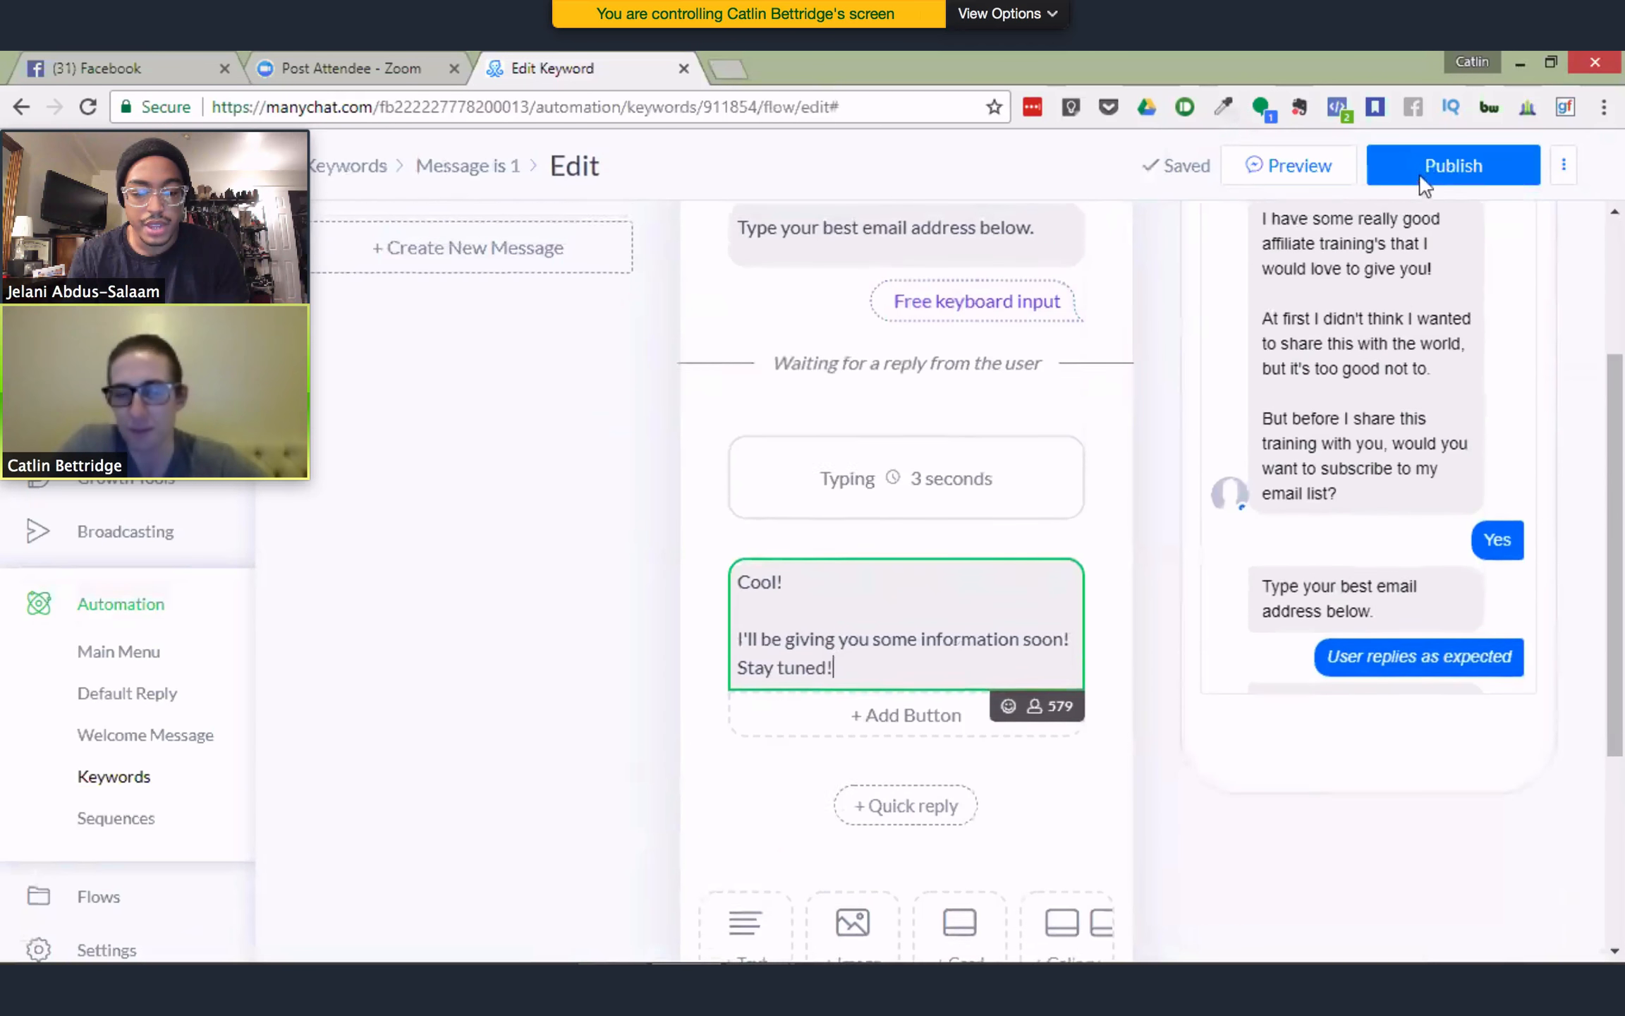
scroll(1453, 167, "up", 1)
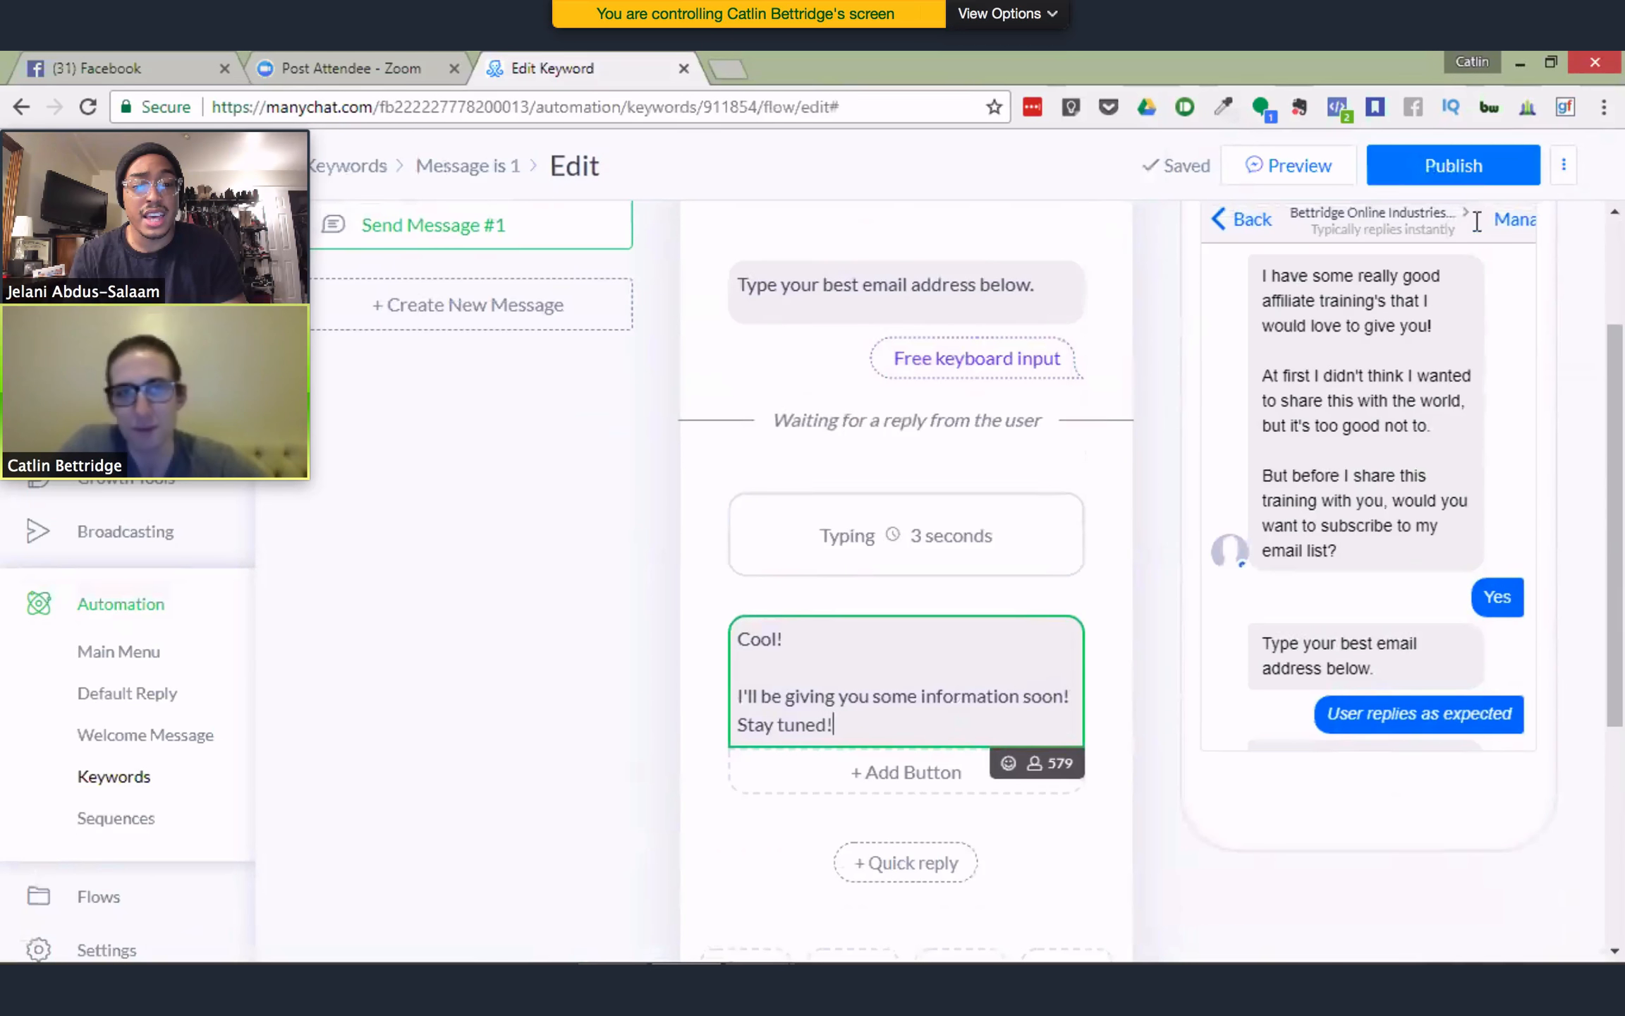
left_click(1455, 175)
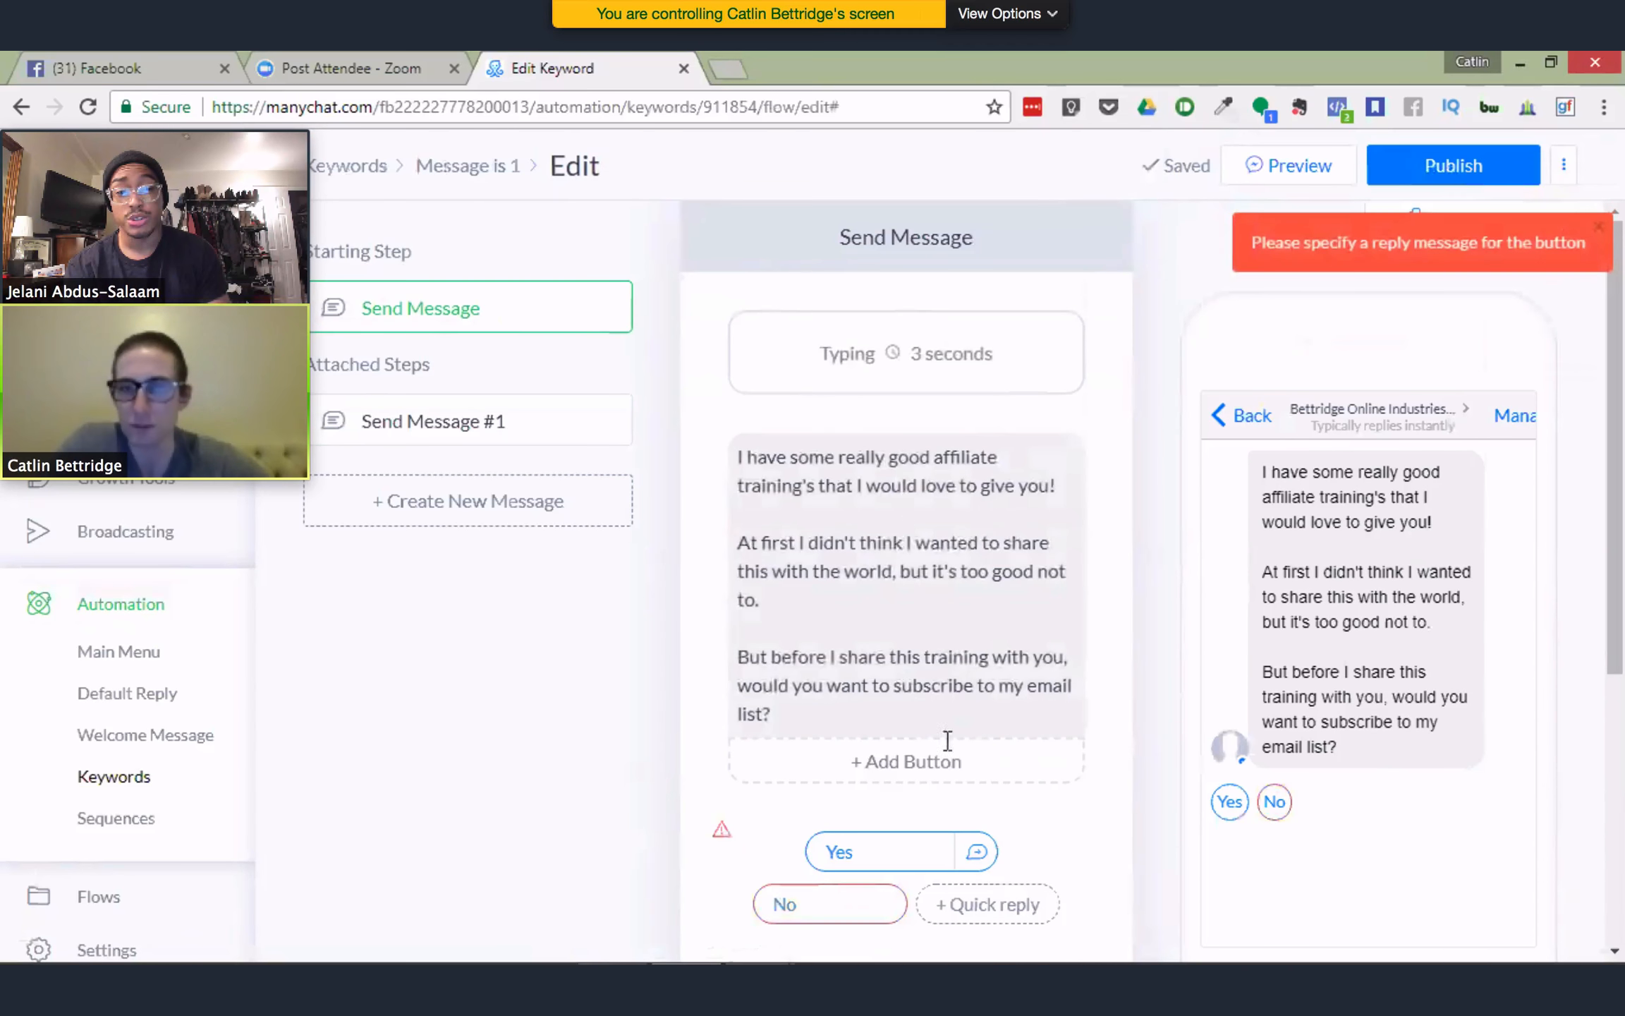
Set the No quick reply to send a new message and open that message for editing
left_click(816, 903)
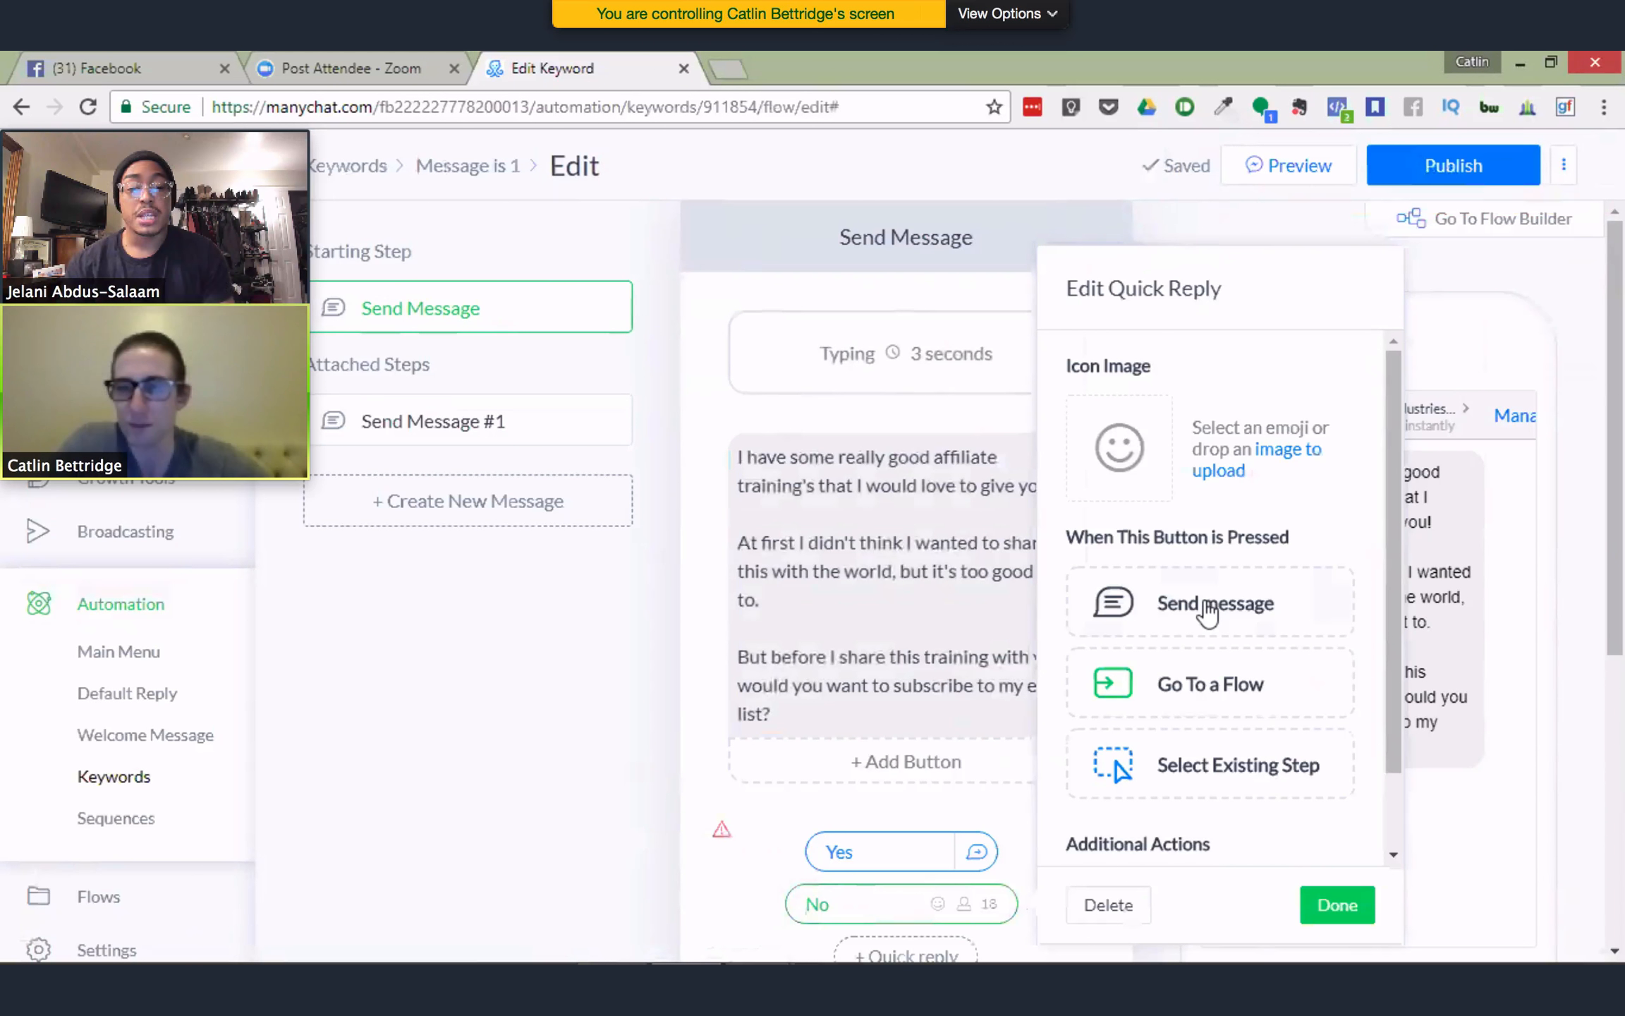
left_click(1191, 617)
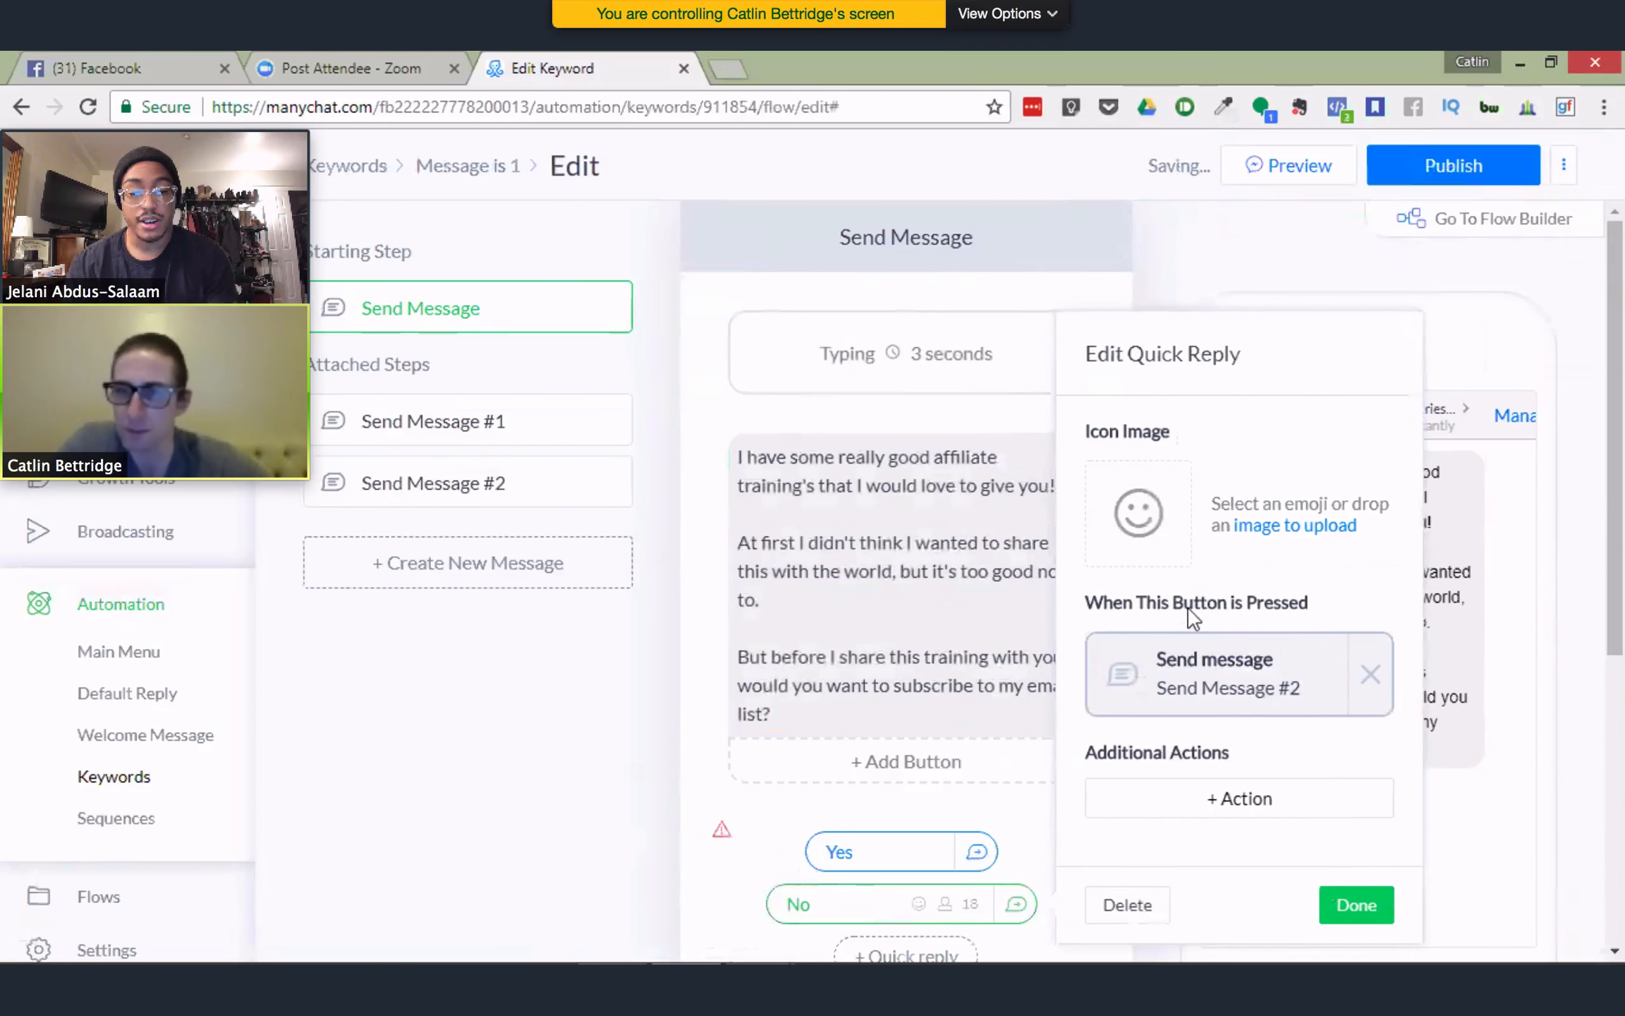
left_click(1194, 690)
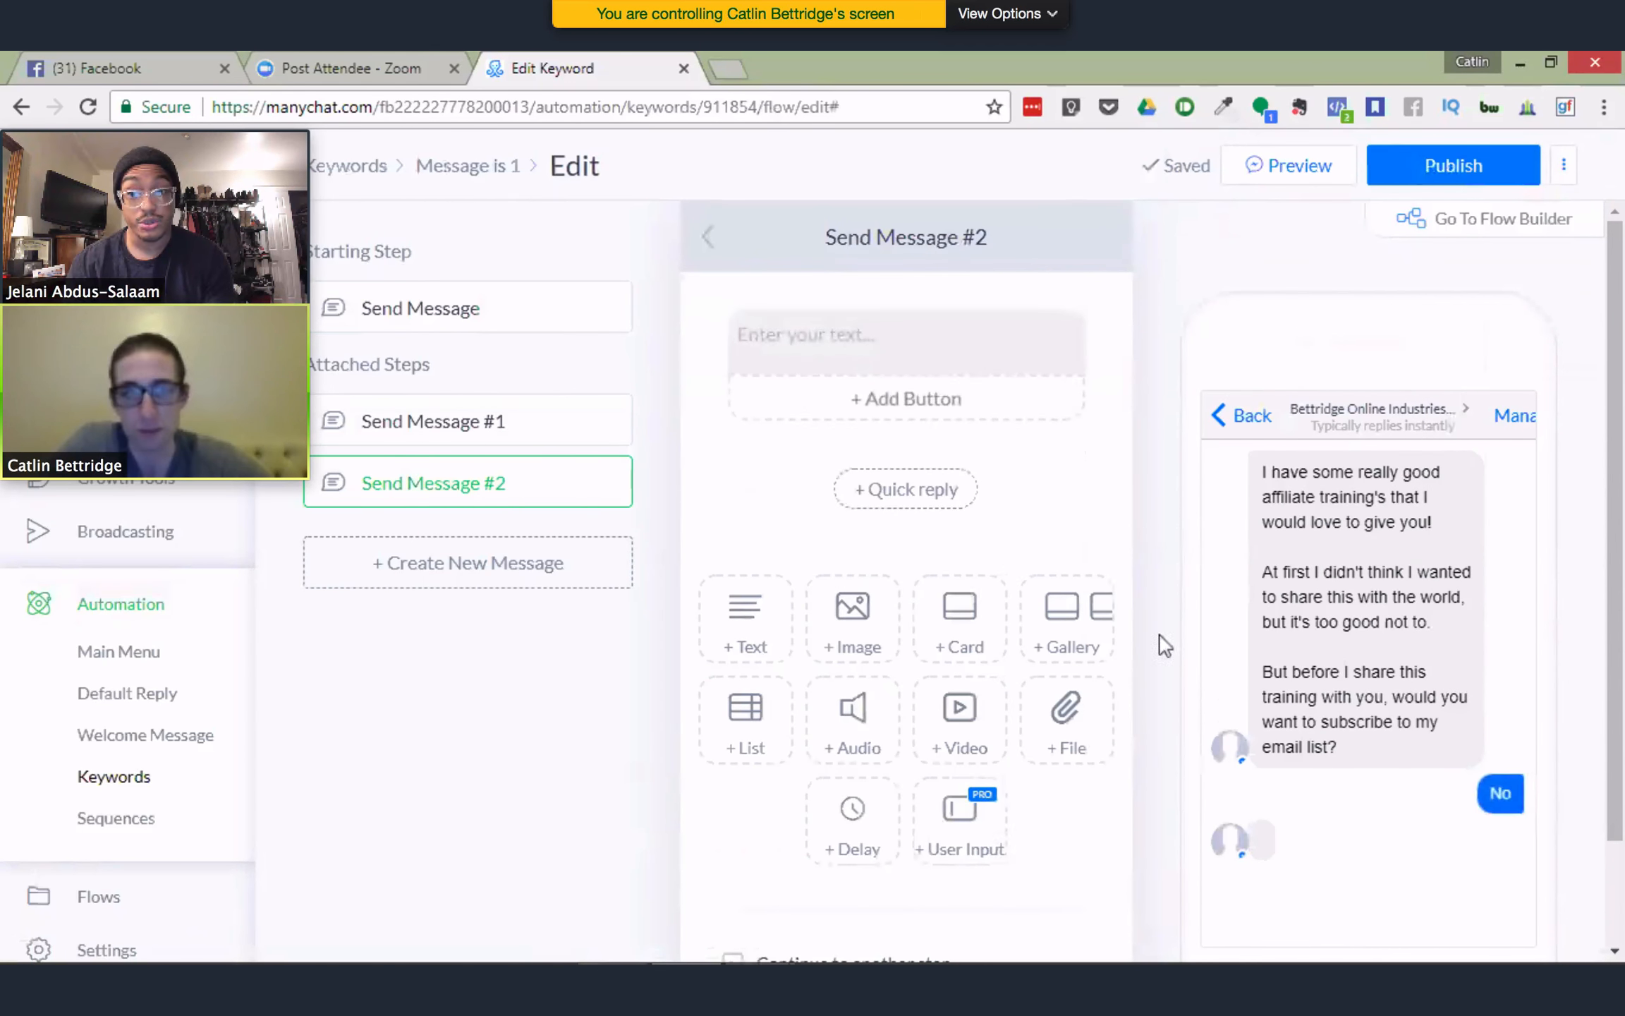
Add a 3-second typing delay to the No reply's message and move it above the empty text block
left_click(854, 818)
left_click_drag(1099, 518, 1102, 350)
mouse_move(1104, 359)
left_mouse_down()
mouse_move(1095, 347)
mouse_move(1090, 367)
left_mouse_up()
mouse_move(1109, 493)
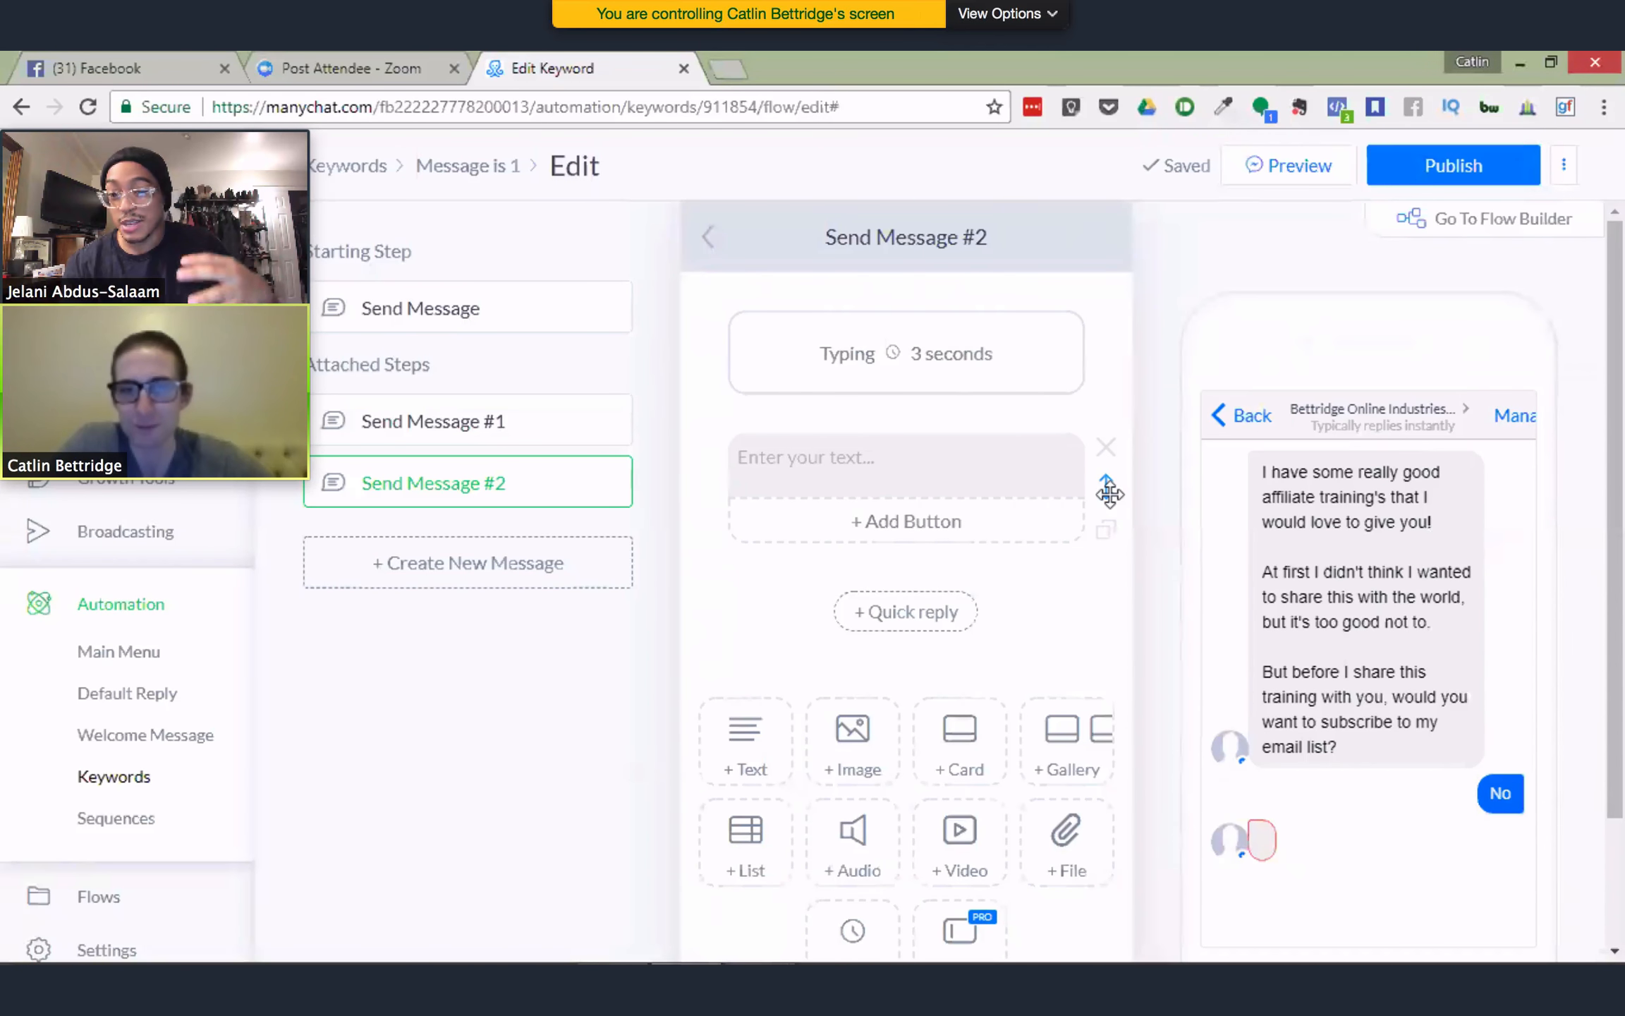
Write the text block as "Alright, it's cool!" followed by a new paragraph "Stay tuned for some awesome affiliate marketing trainings."
left_click(878, 464)
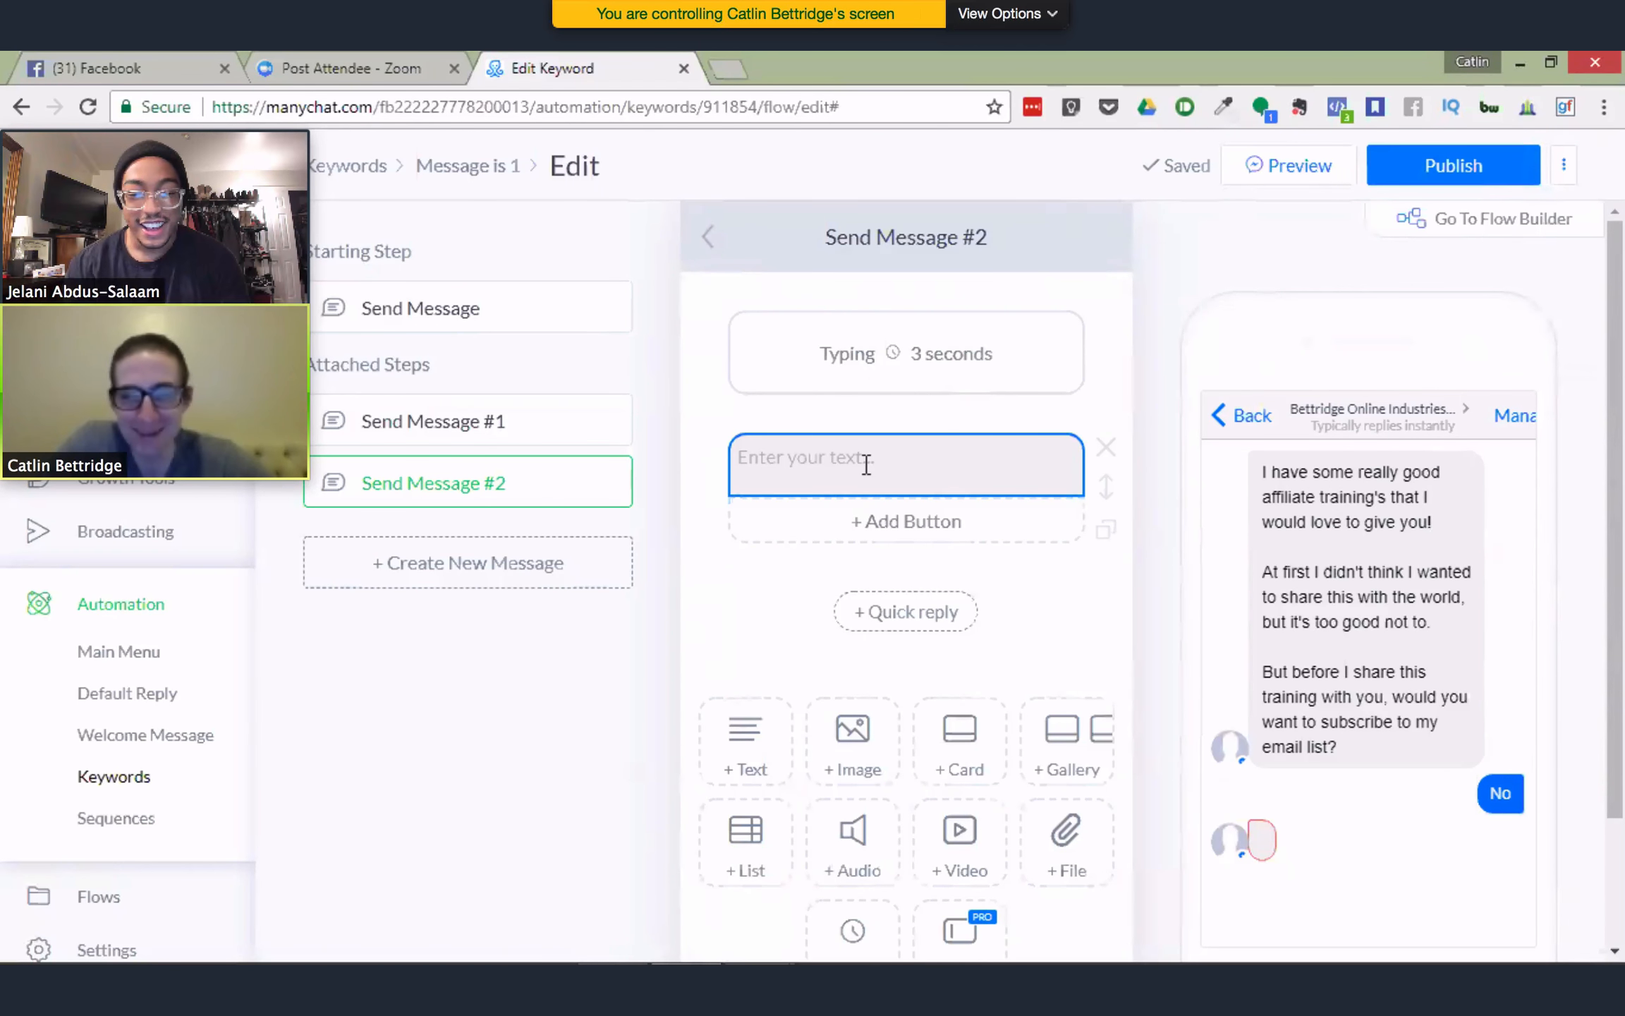
left_click(865, 462)
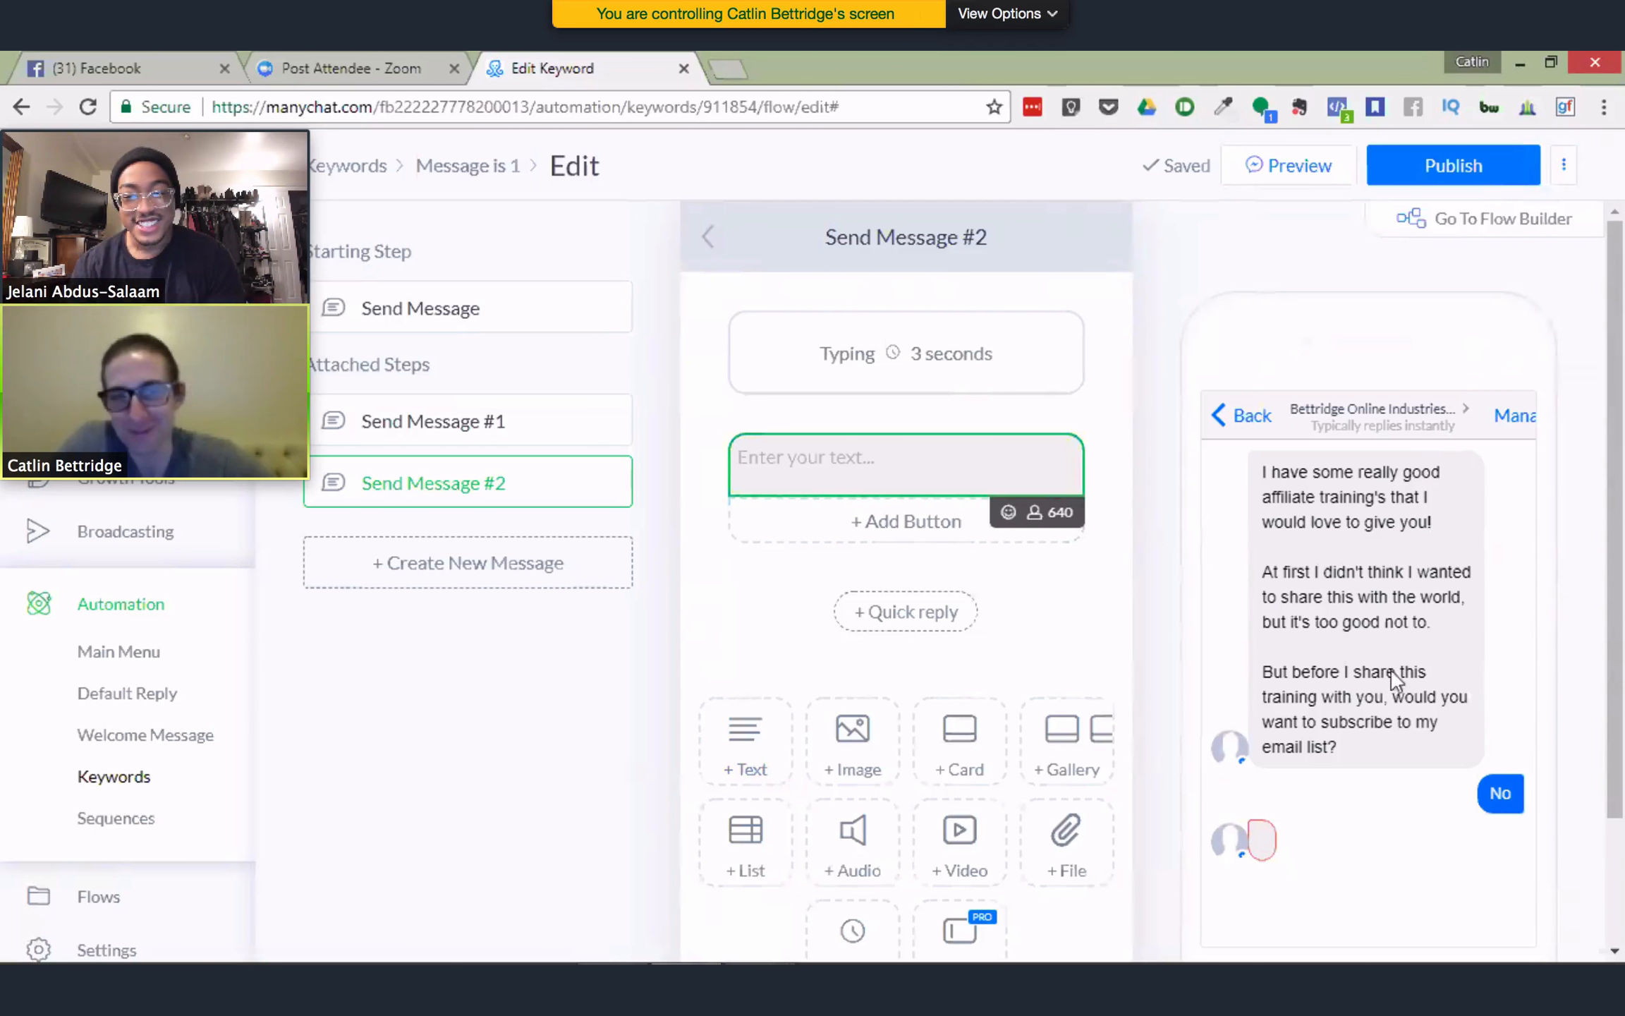
type("Alri")
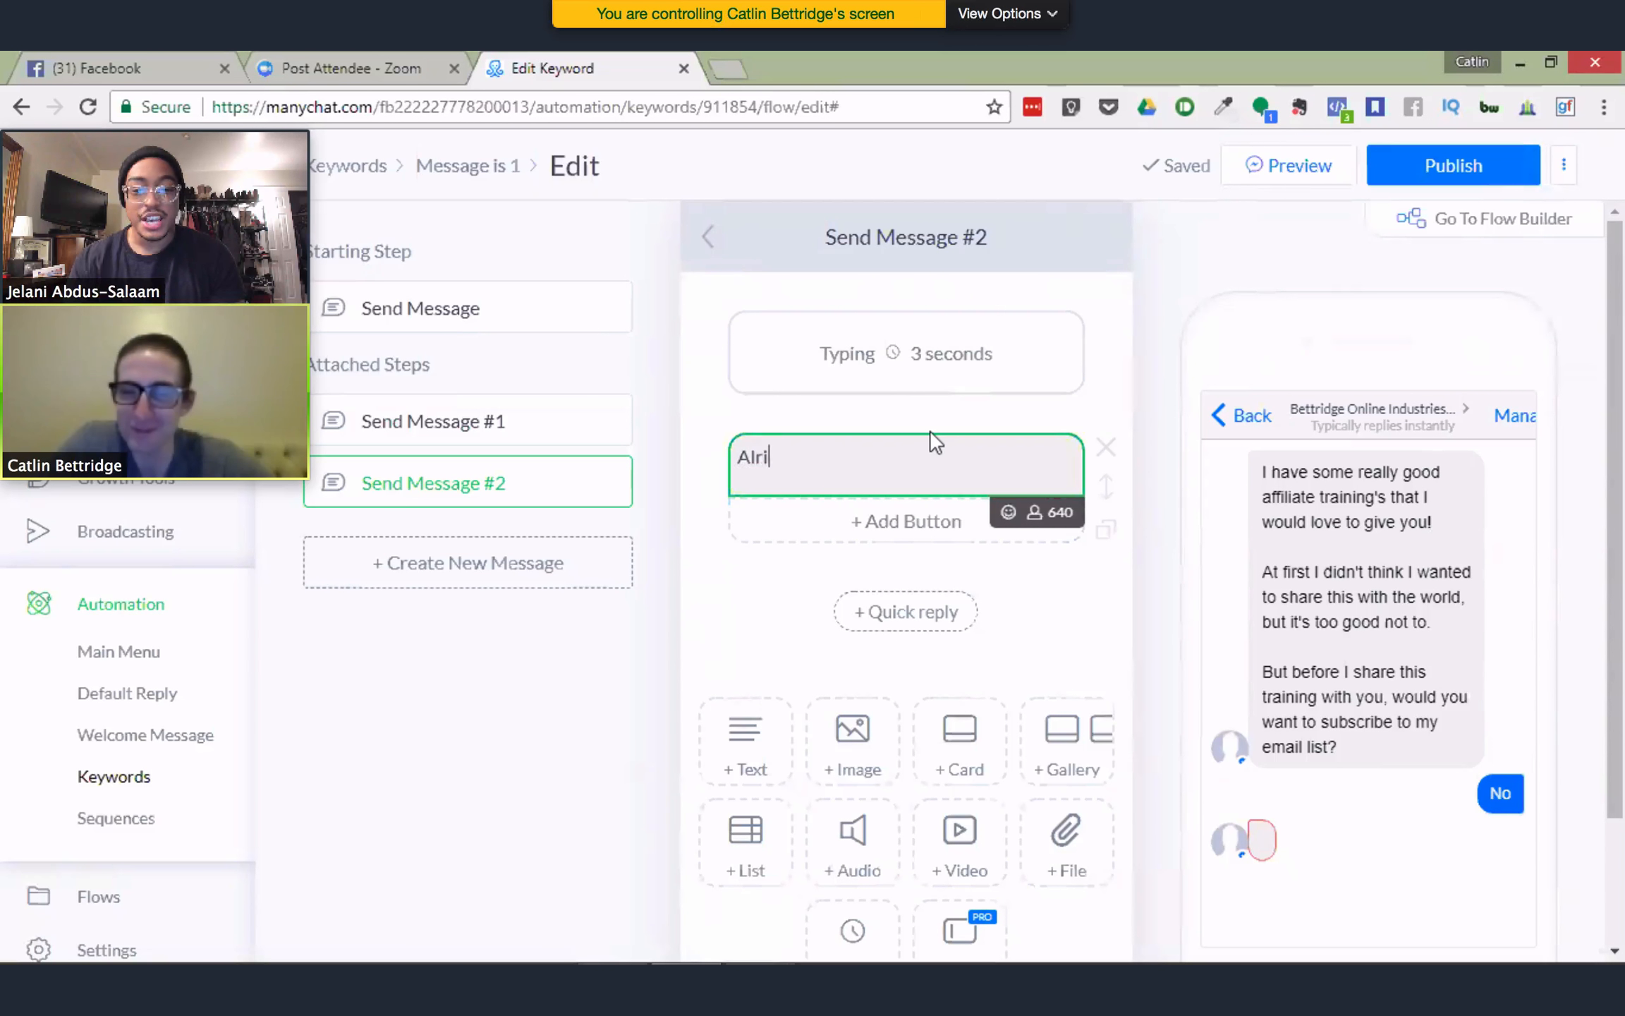
type("ght, it's ")
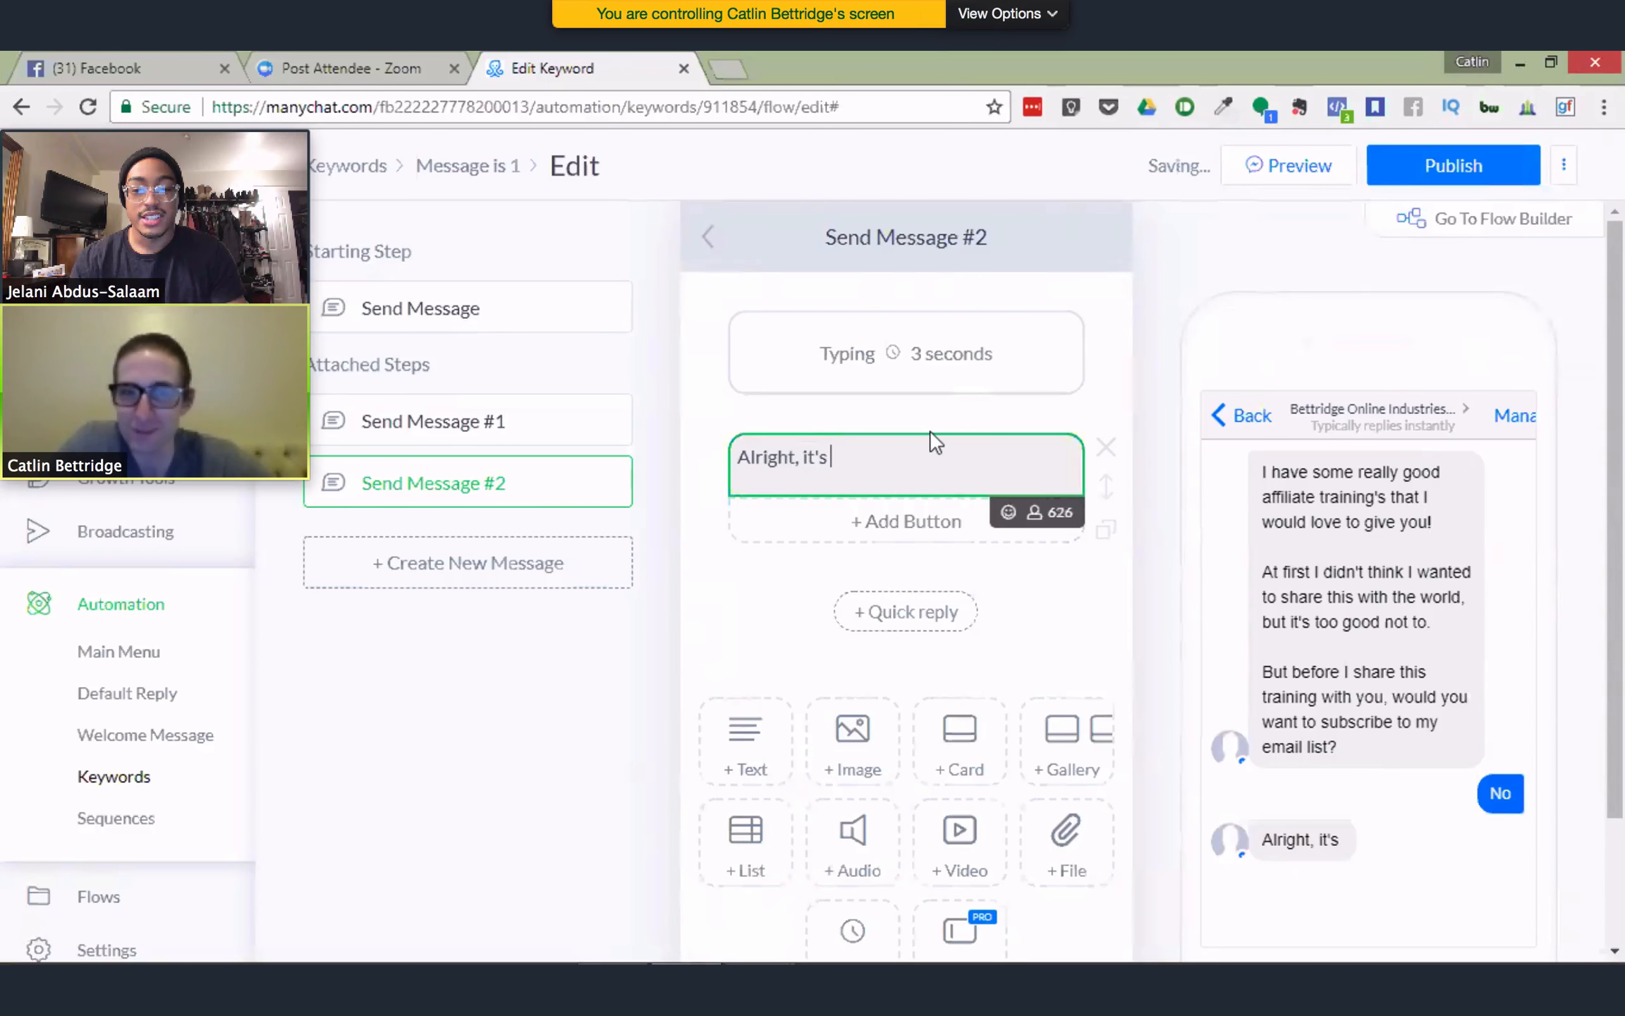
type("cool.")
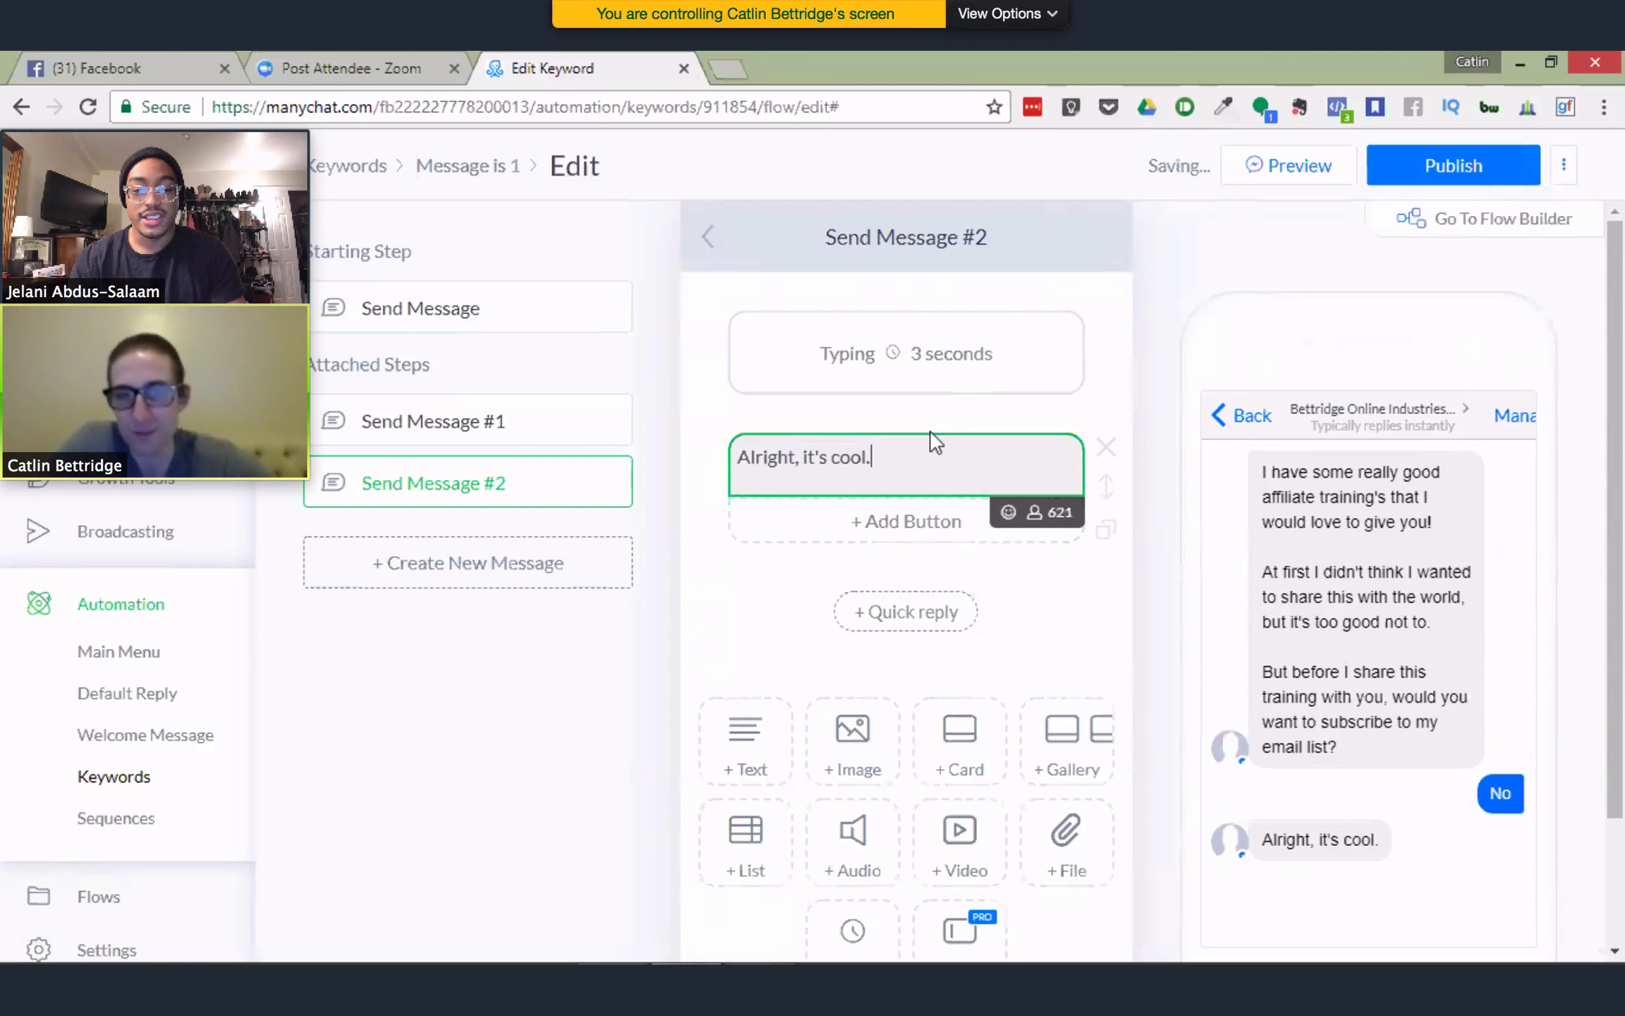
key("BackSpace")
type("!")
key("Return")
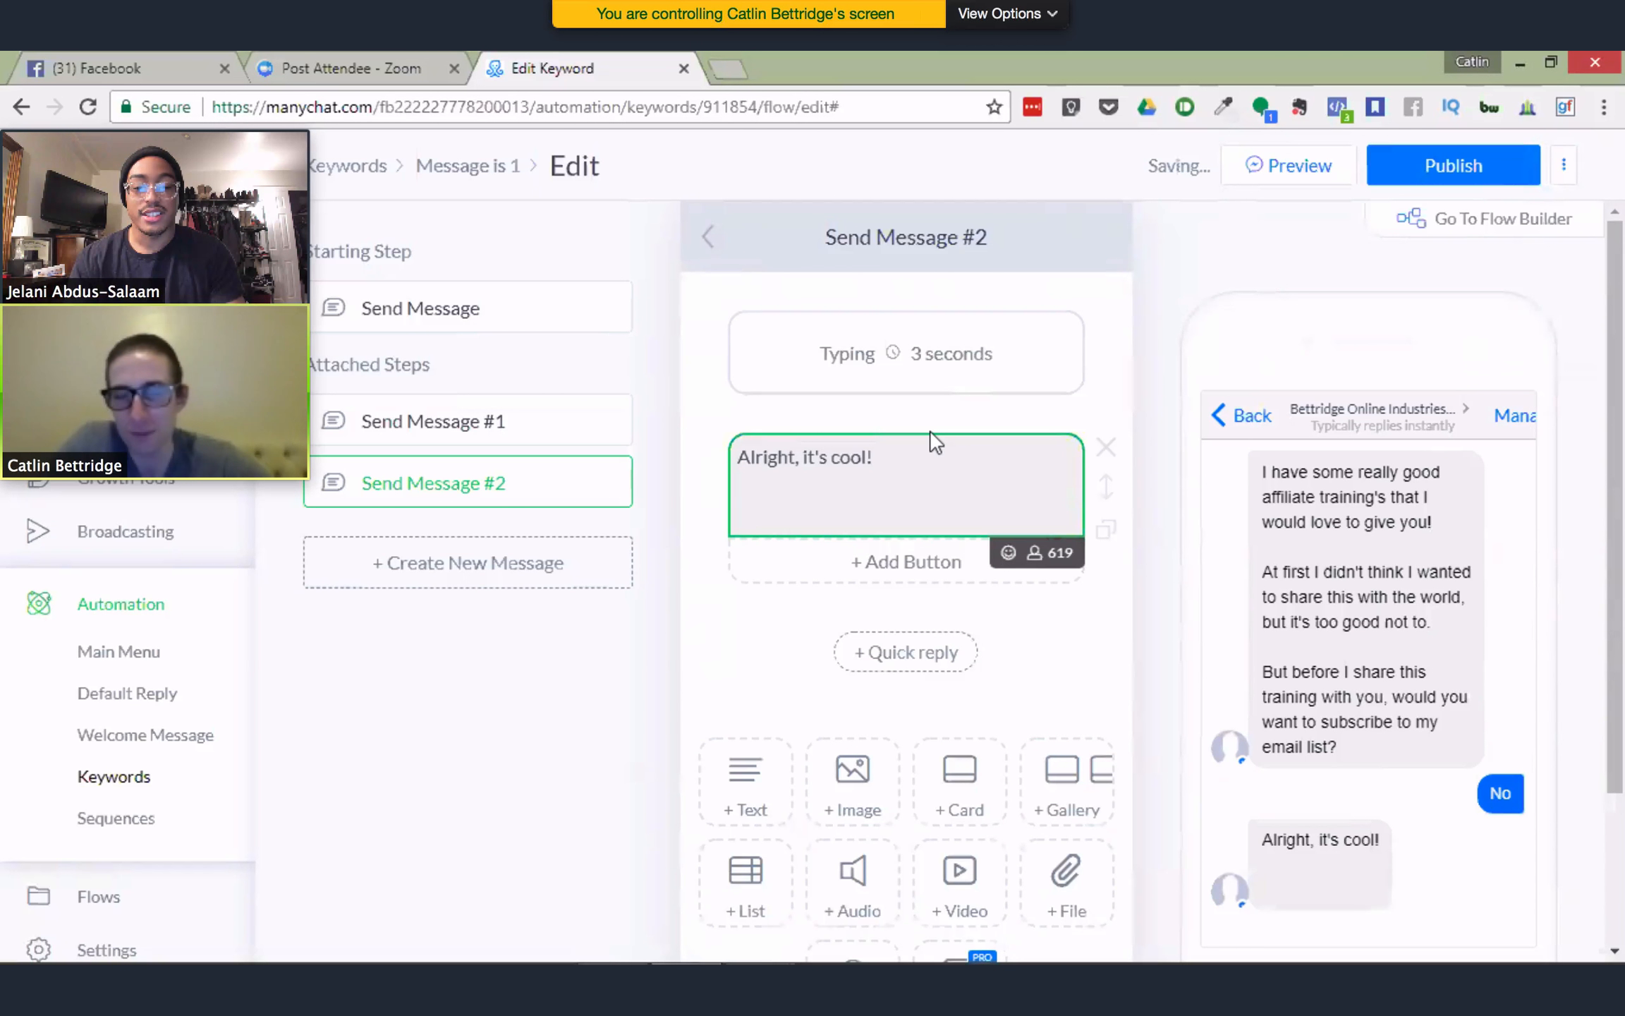
type("Stay tuned for some awesome affiliate ")
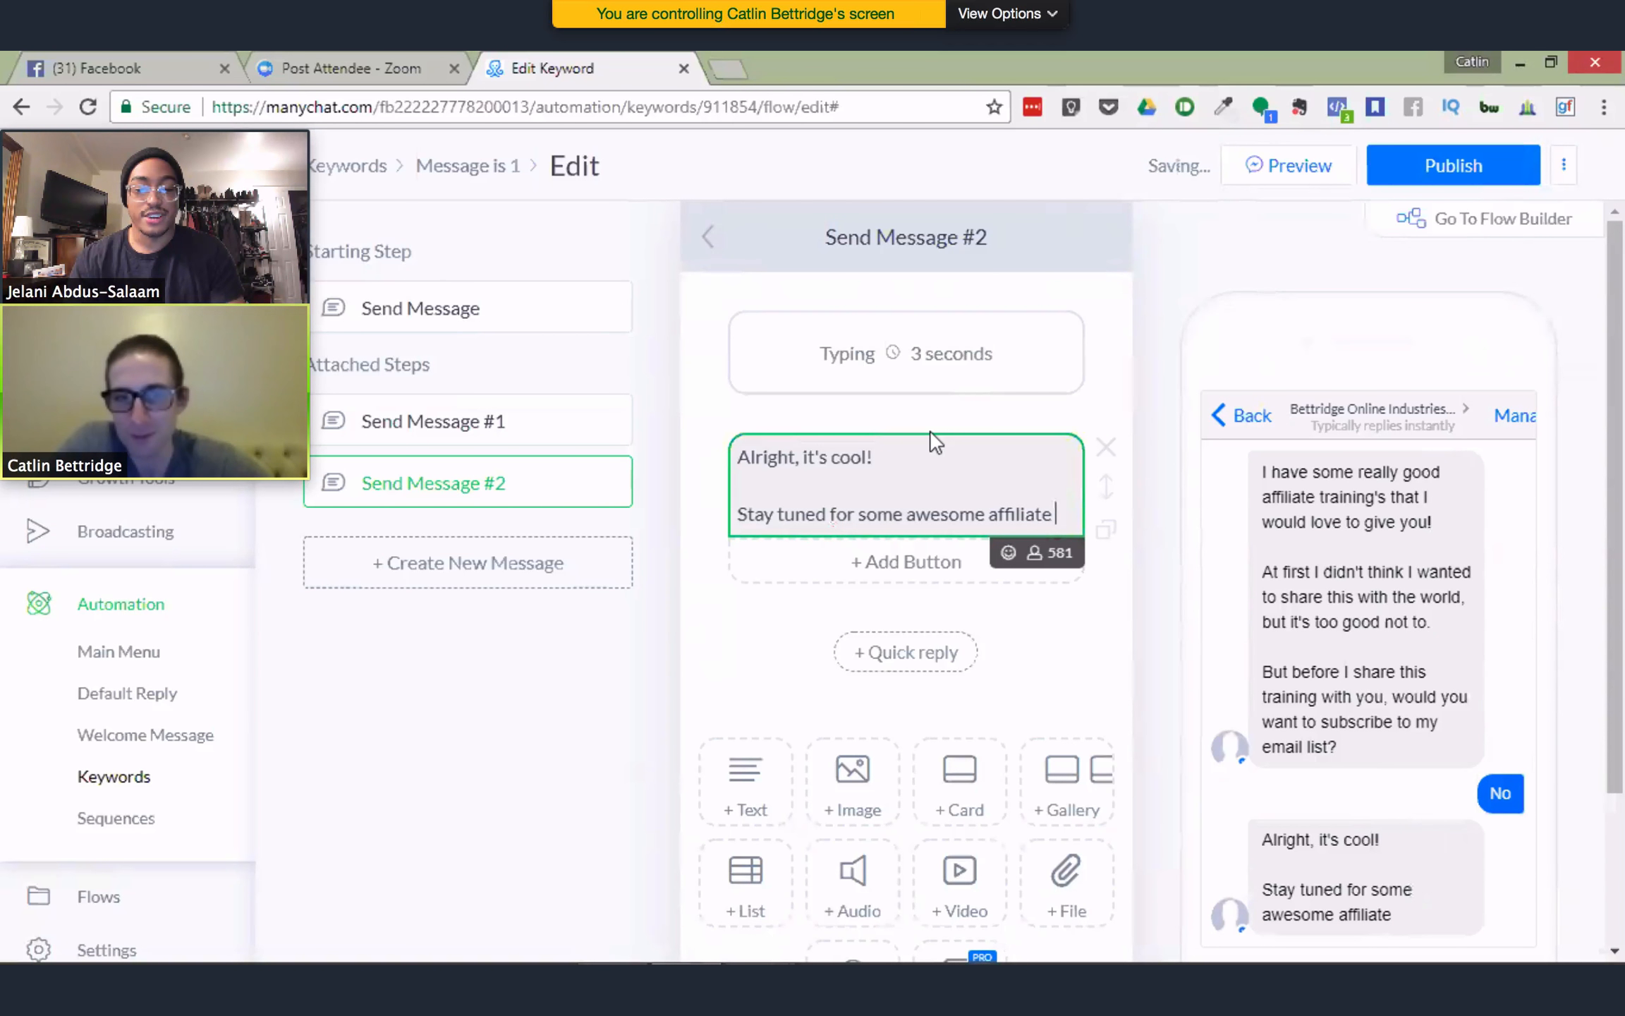
type("marketing tr")
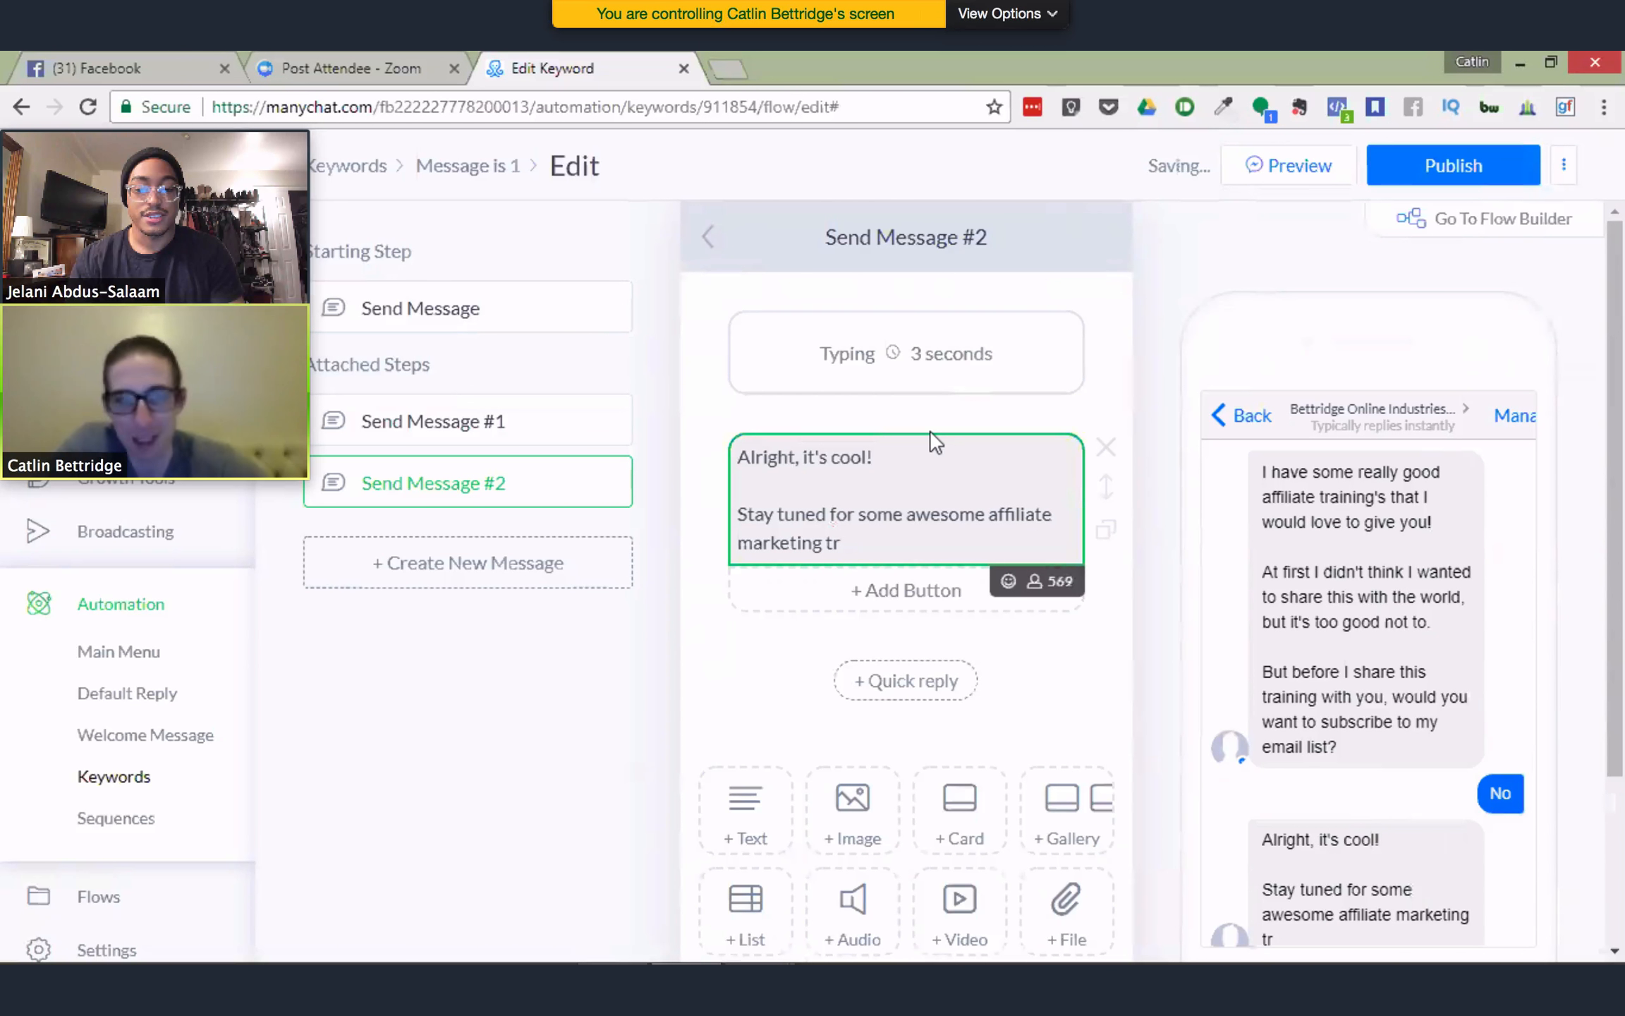
type("ain")
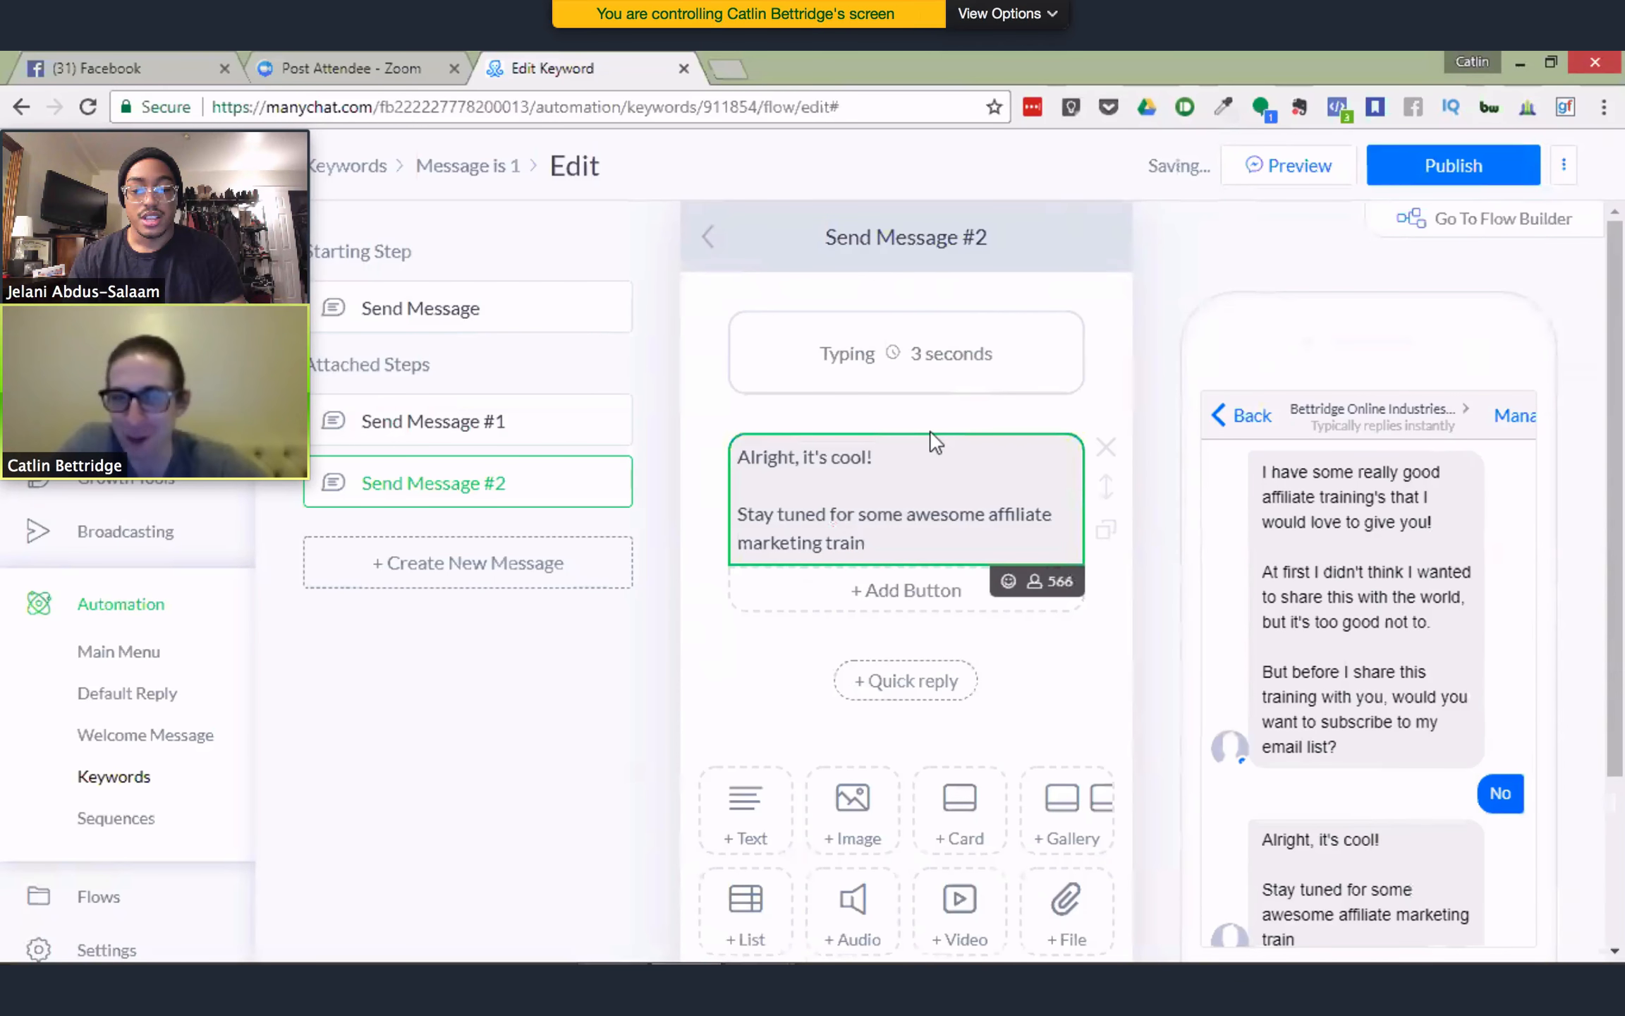
type("ings.")
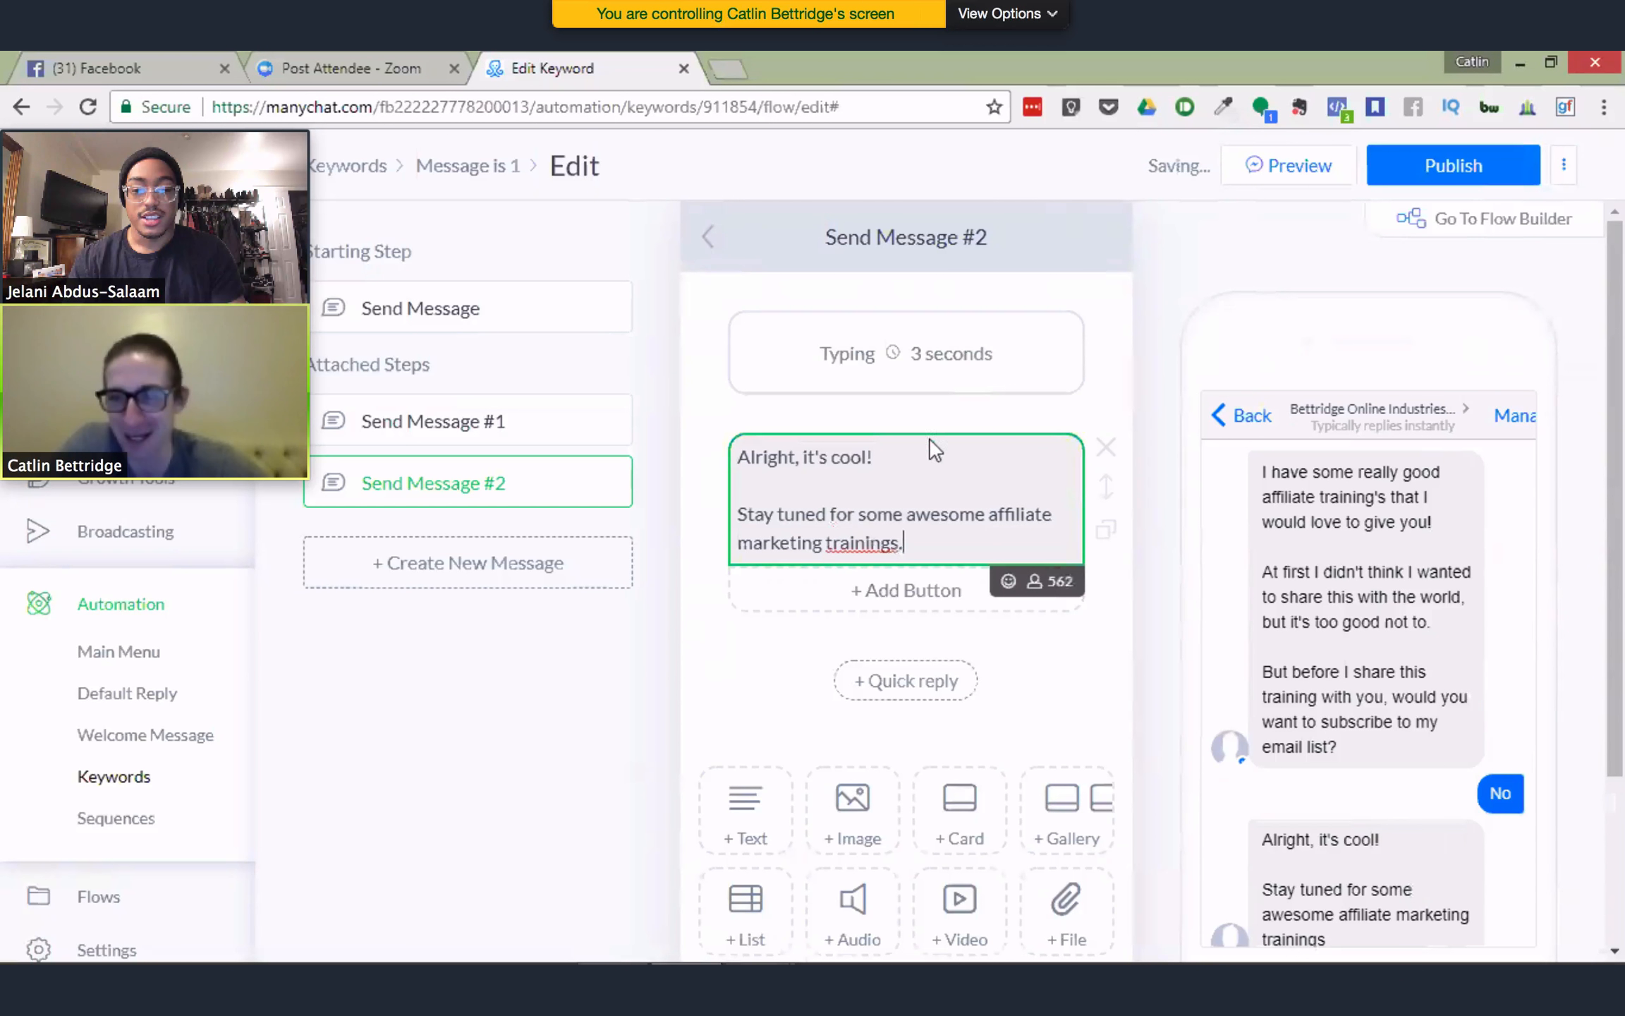
Change the ending of the No reply's text to "training's soon!" and publish the keyword flow
right_click(855, 543)
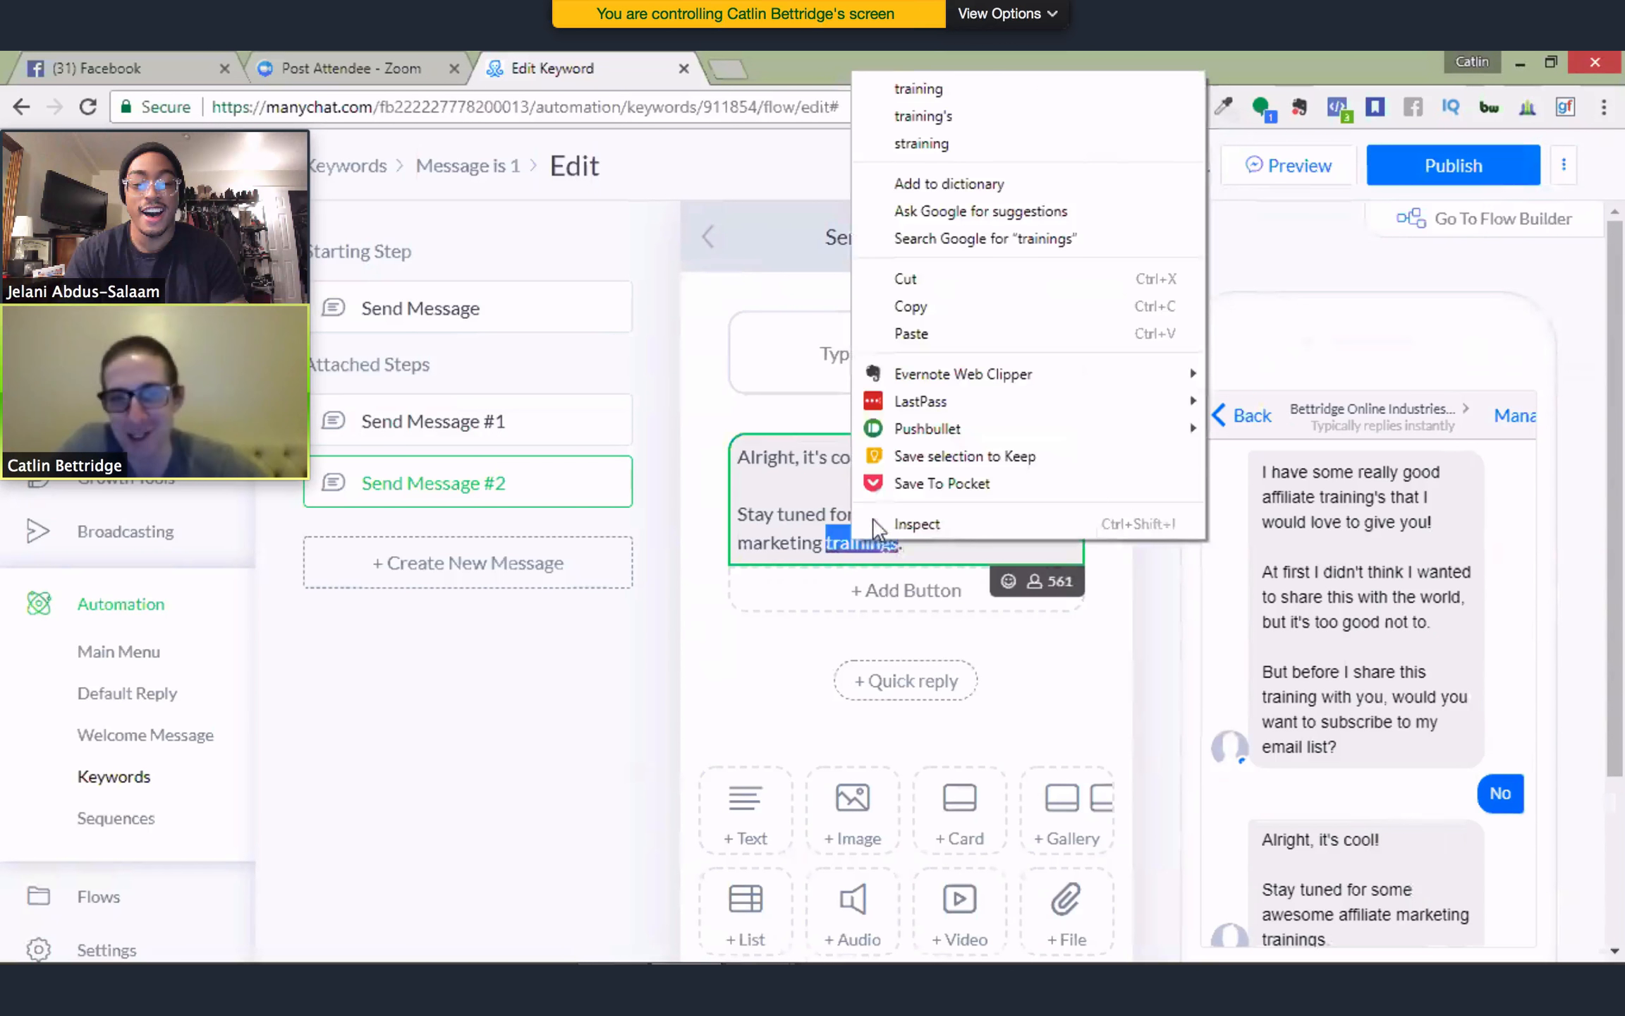
left_click(949, 91)
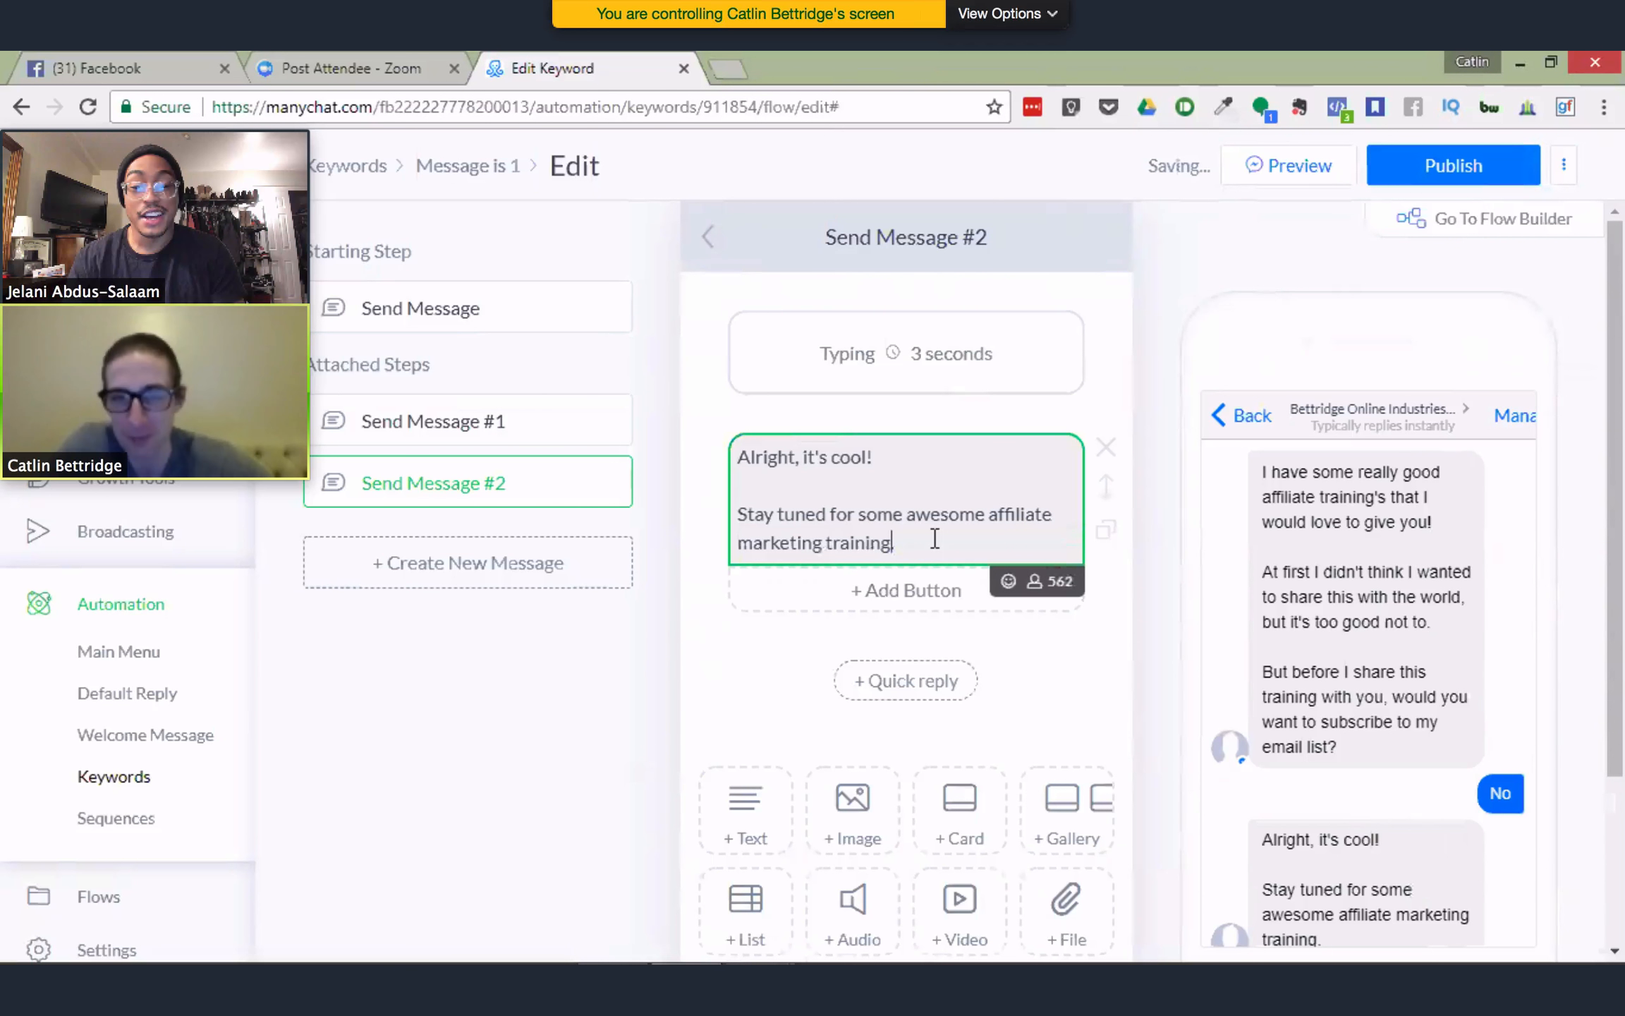
type("s")
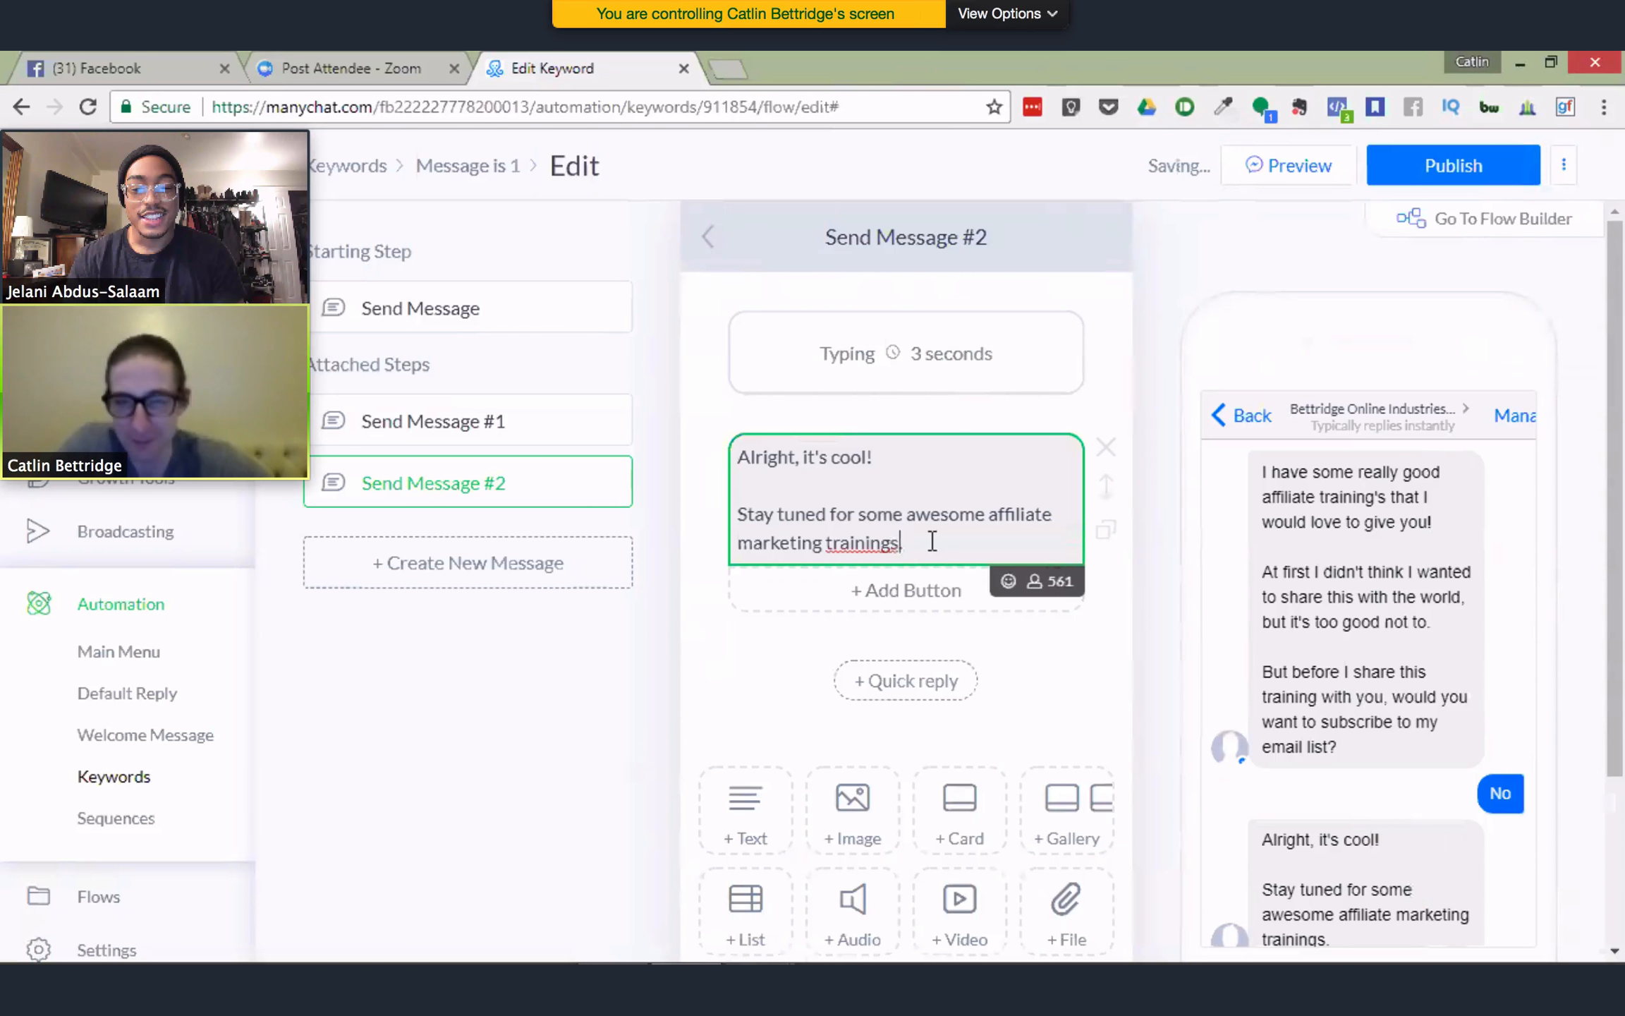
type(" soon")
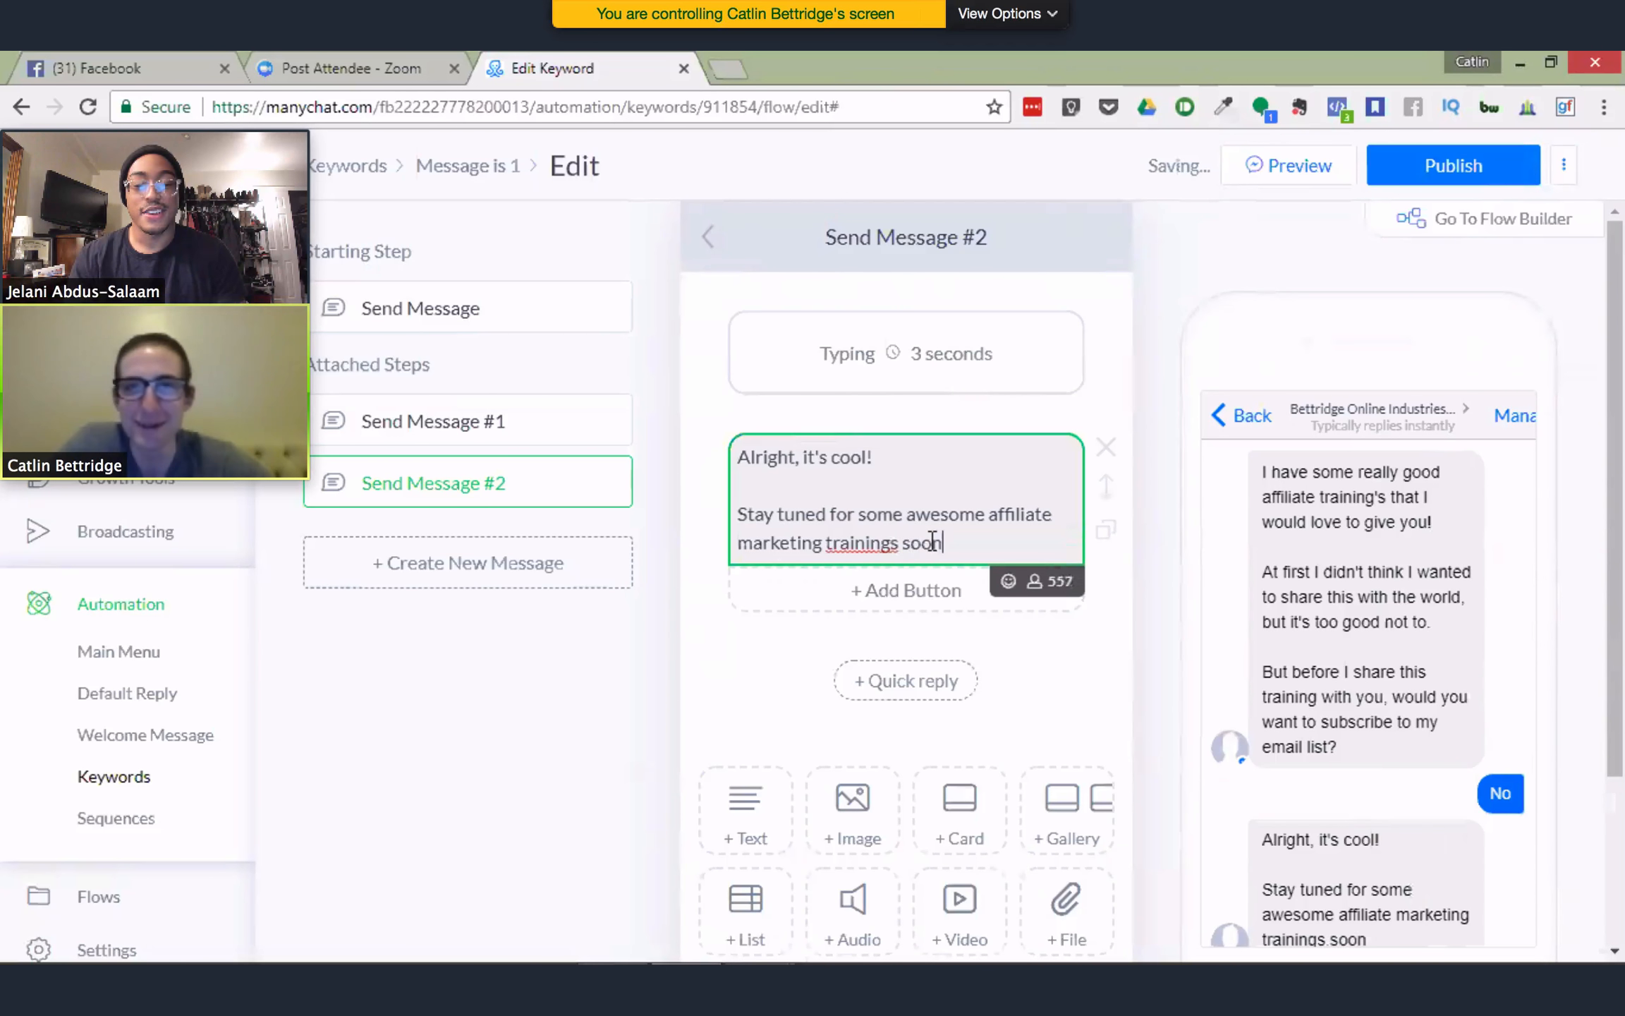
type("!")
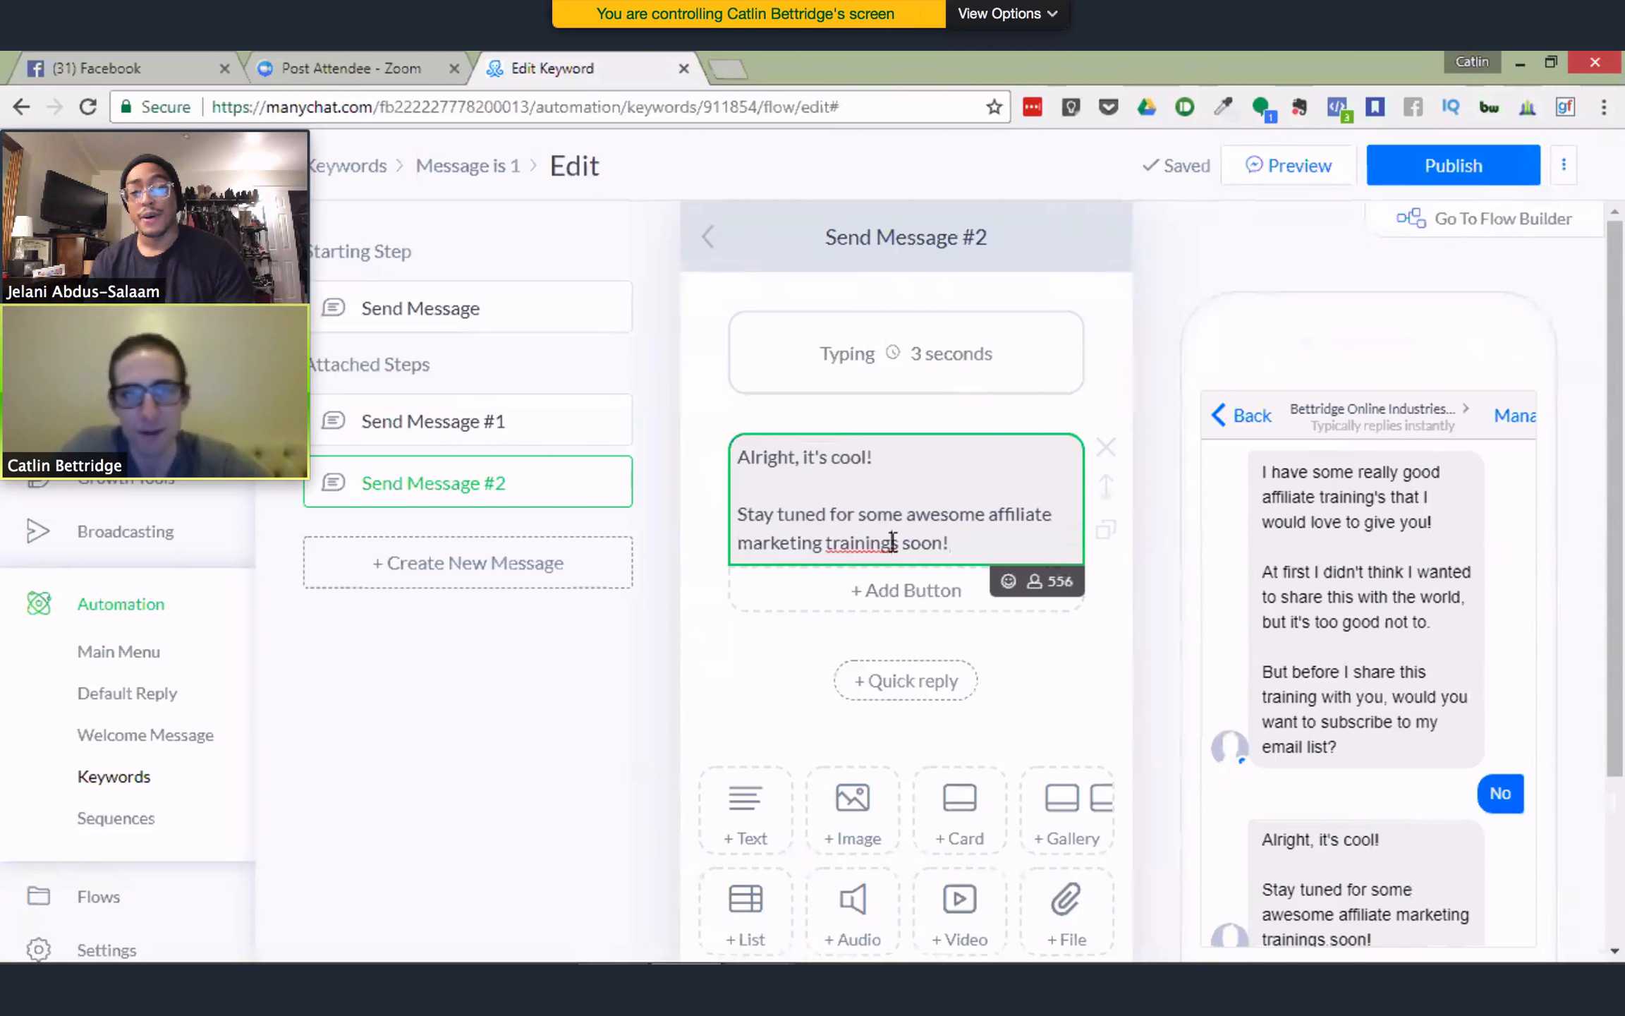
left_click(893, 542)
type("'")
left_click(974, 542)
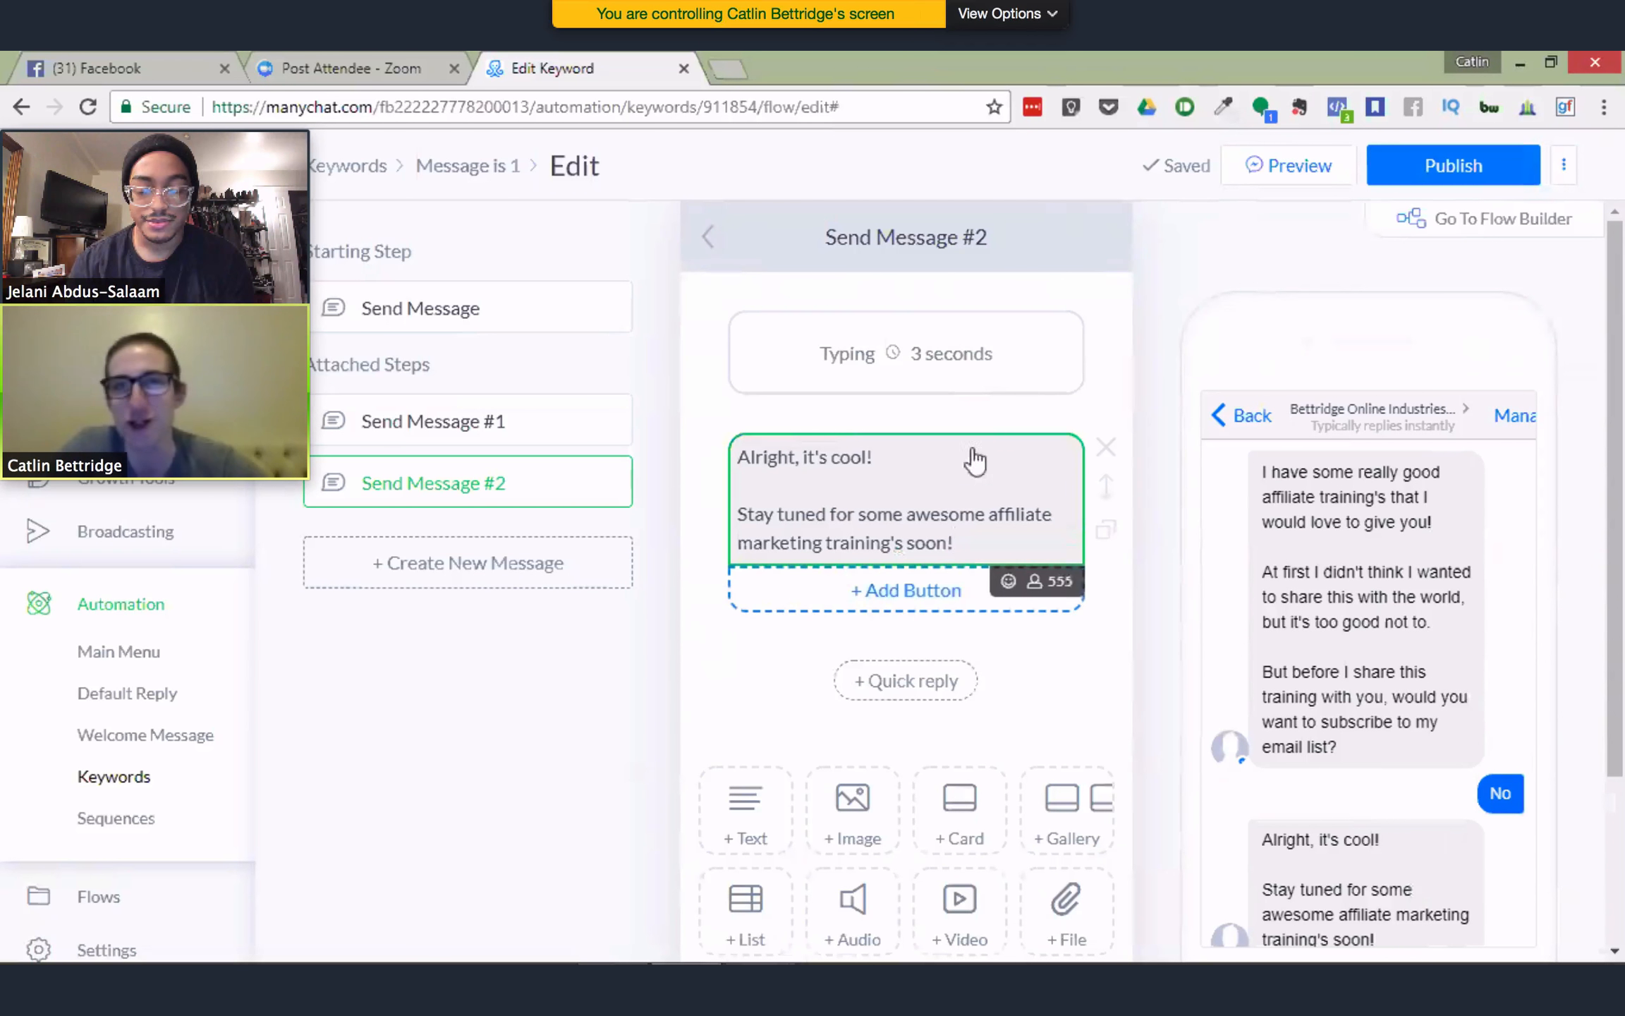
left_click(1438, 169)
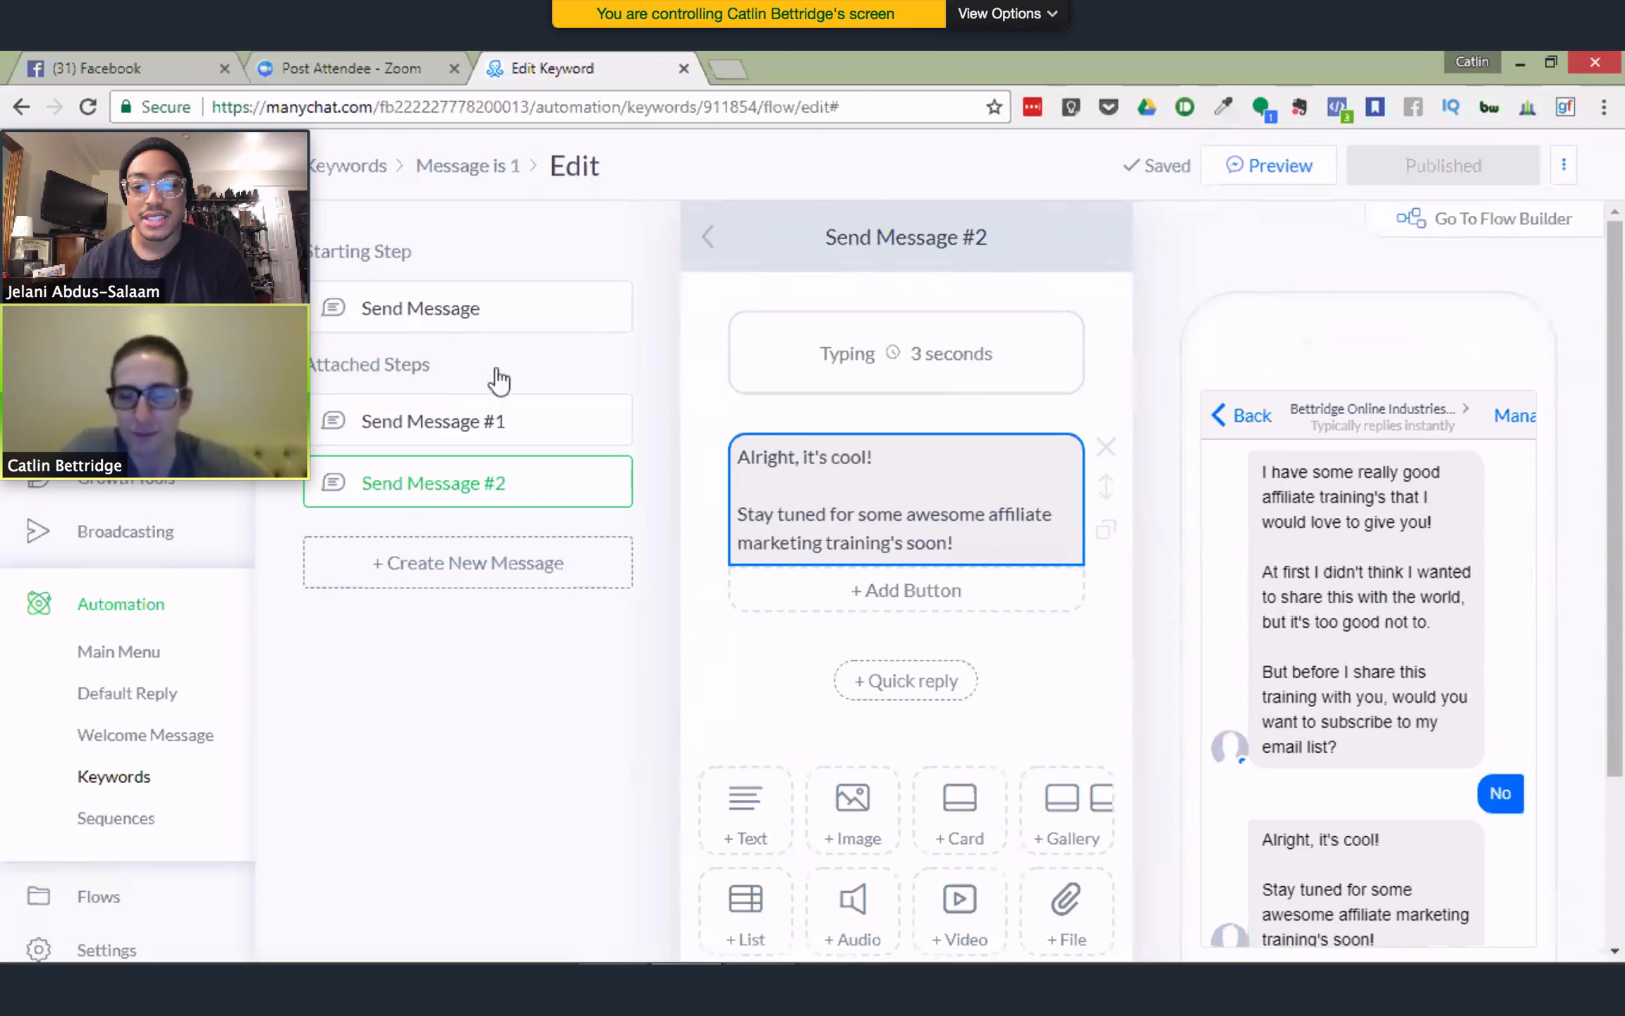
Delete "Stay tuned!" from the closing text block of the message sent by the Yes quick reply
left_click(427, 423)
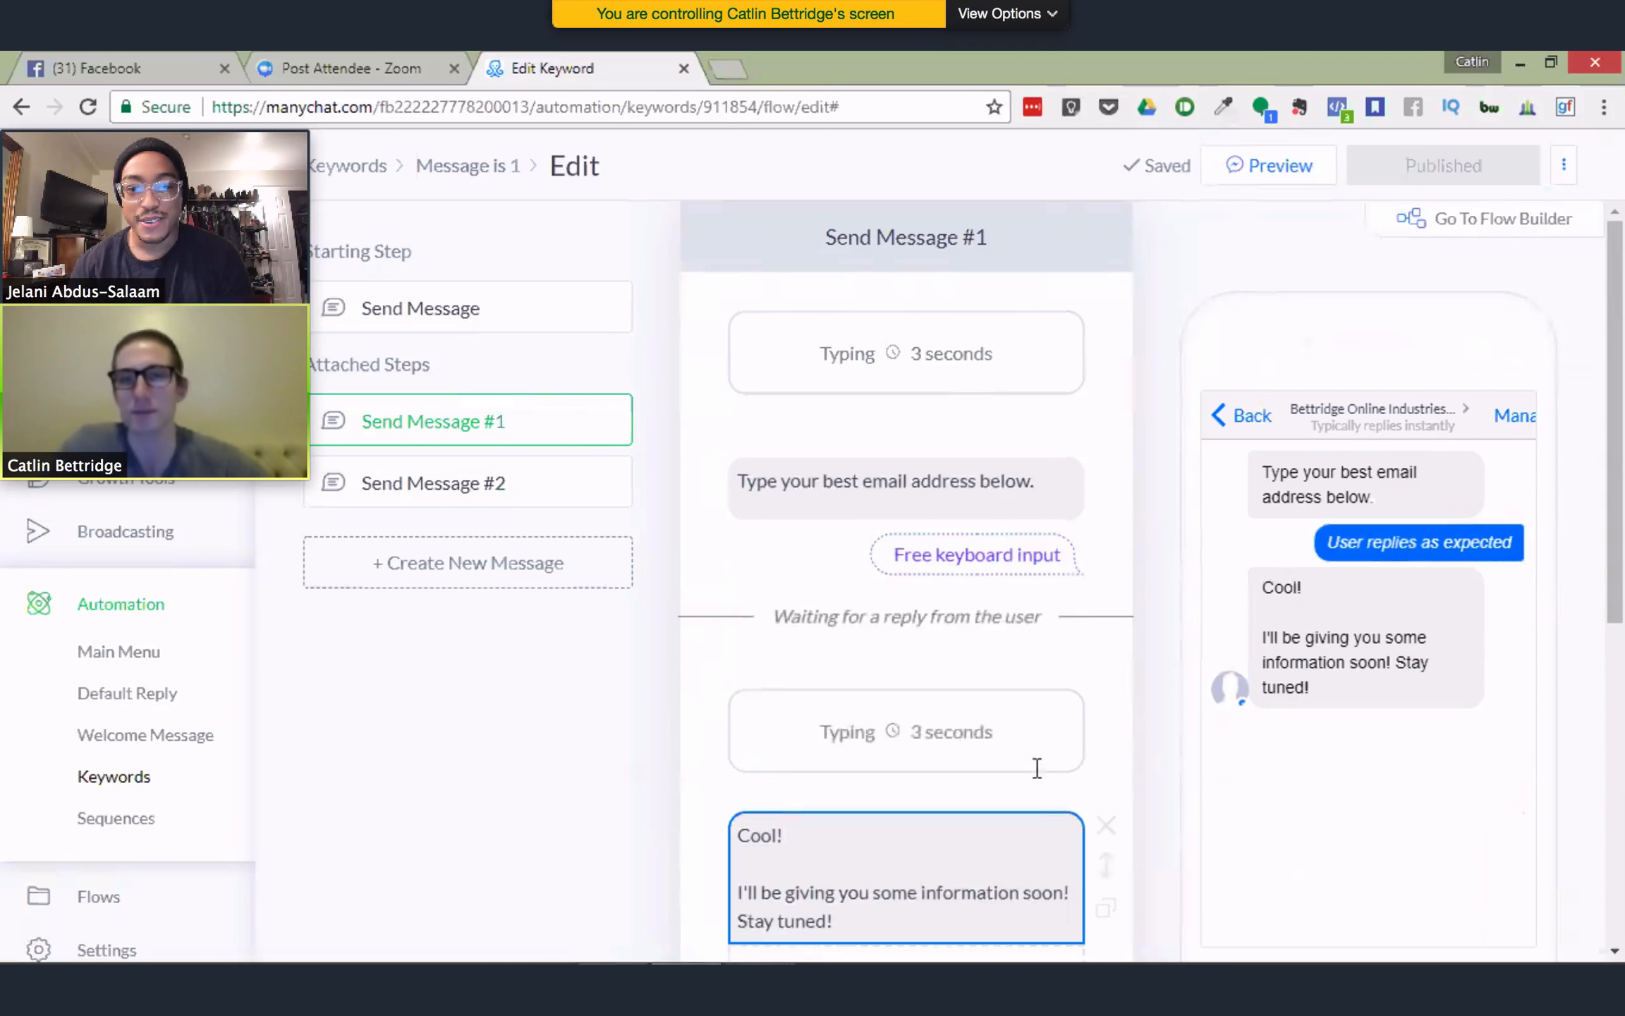
left_click(449, 319)
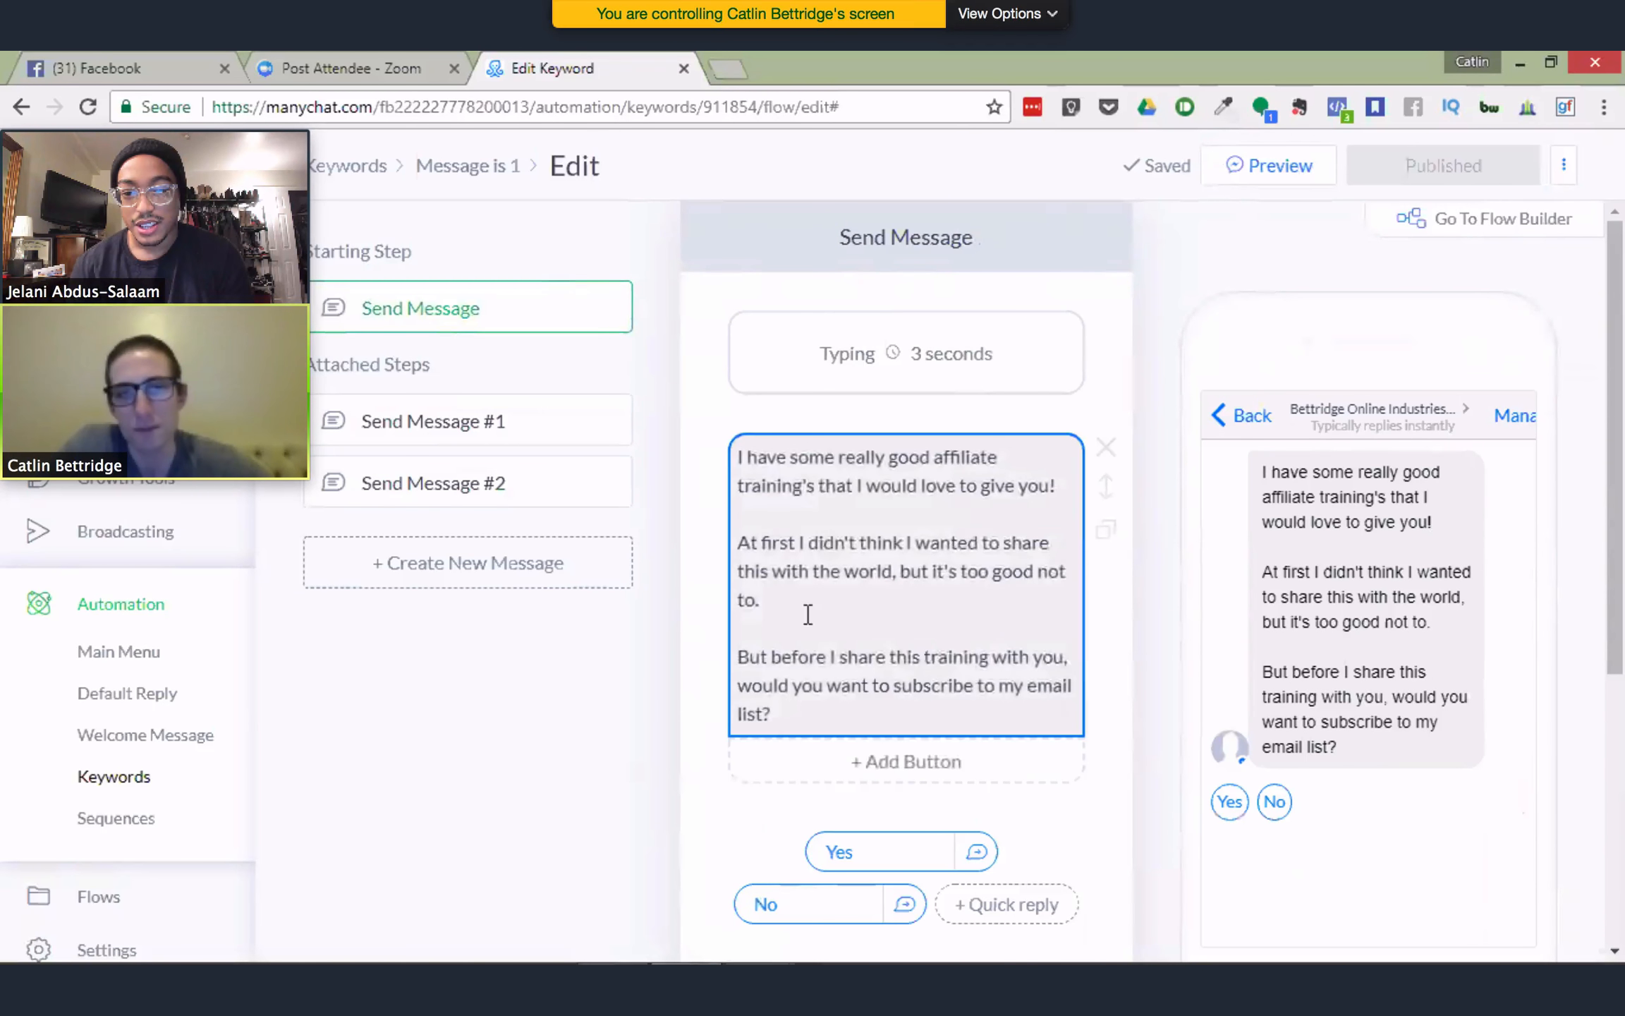
scroll(807, 613, "down", 3)
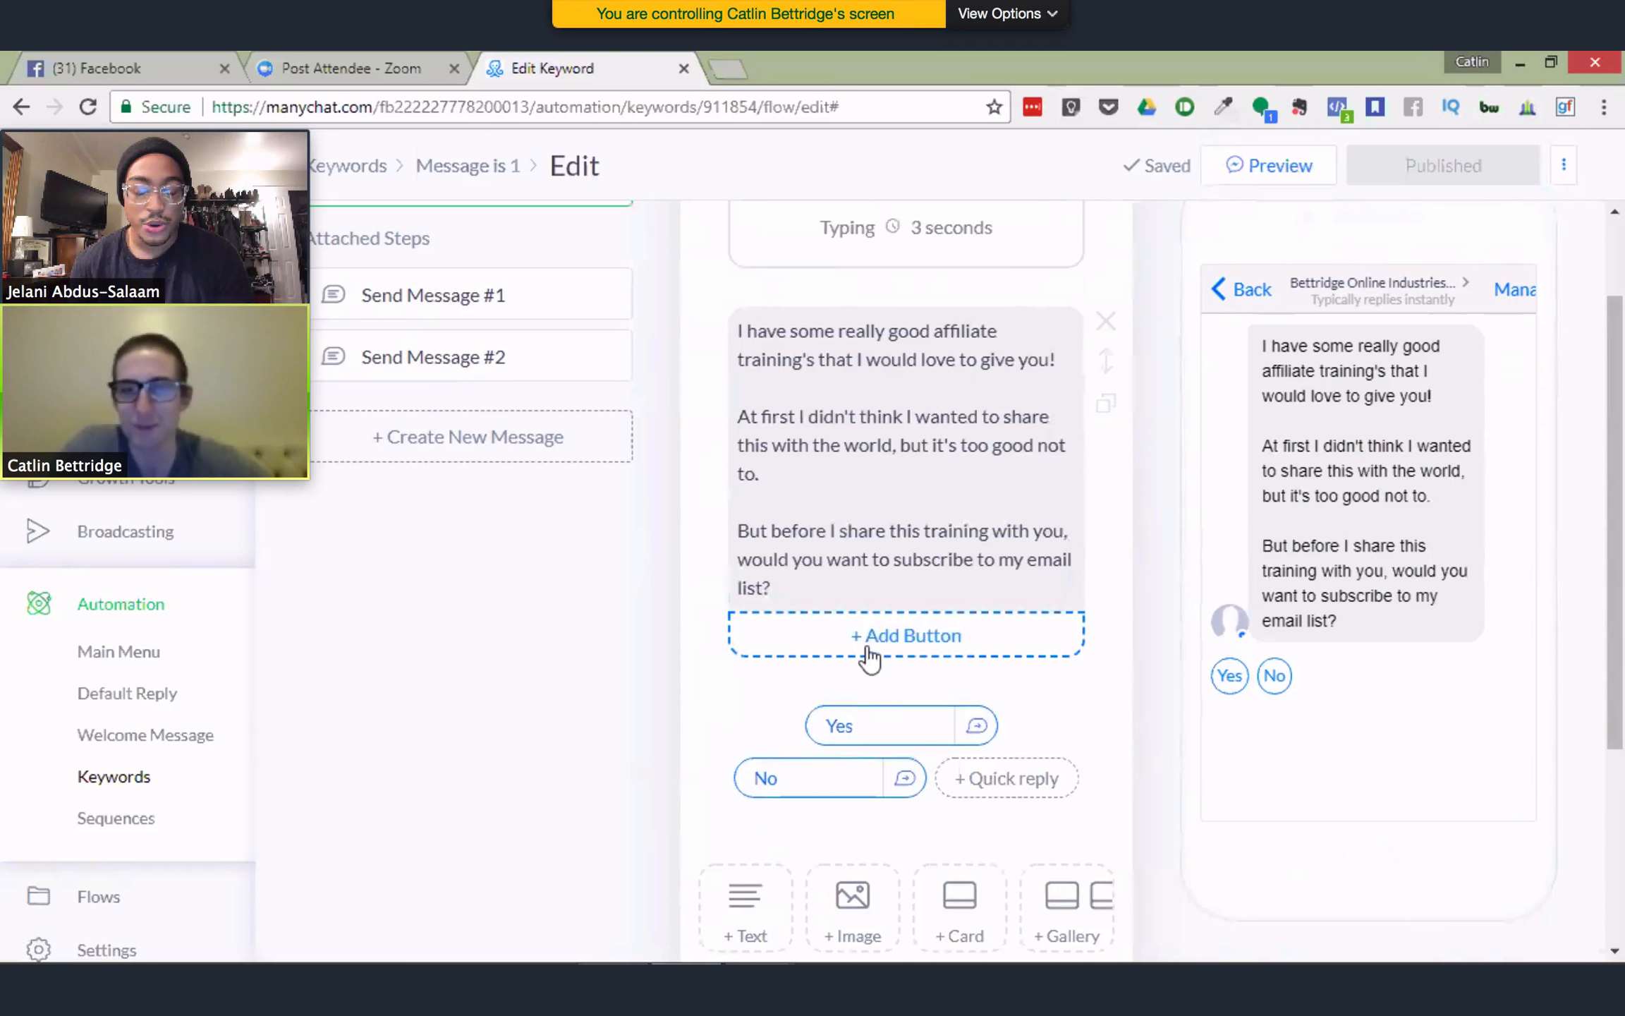
left_click(862, 730)
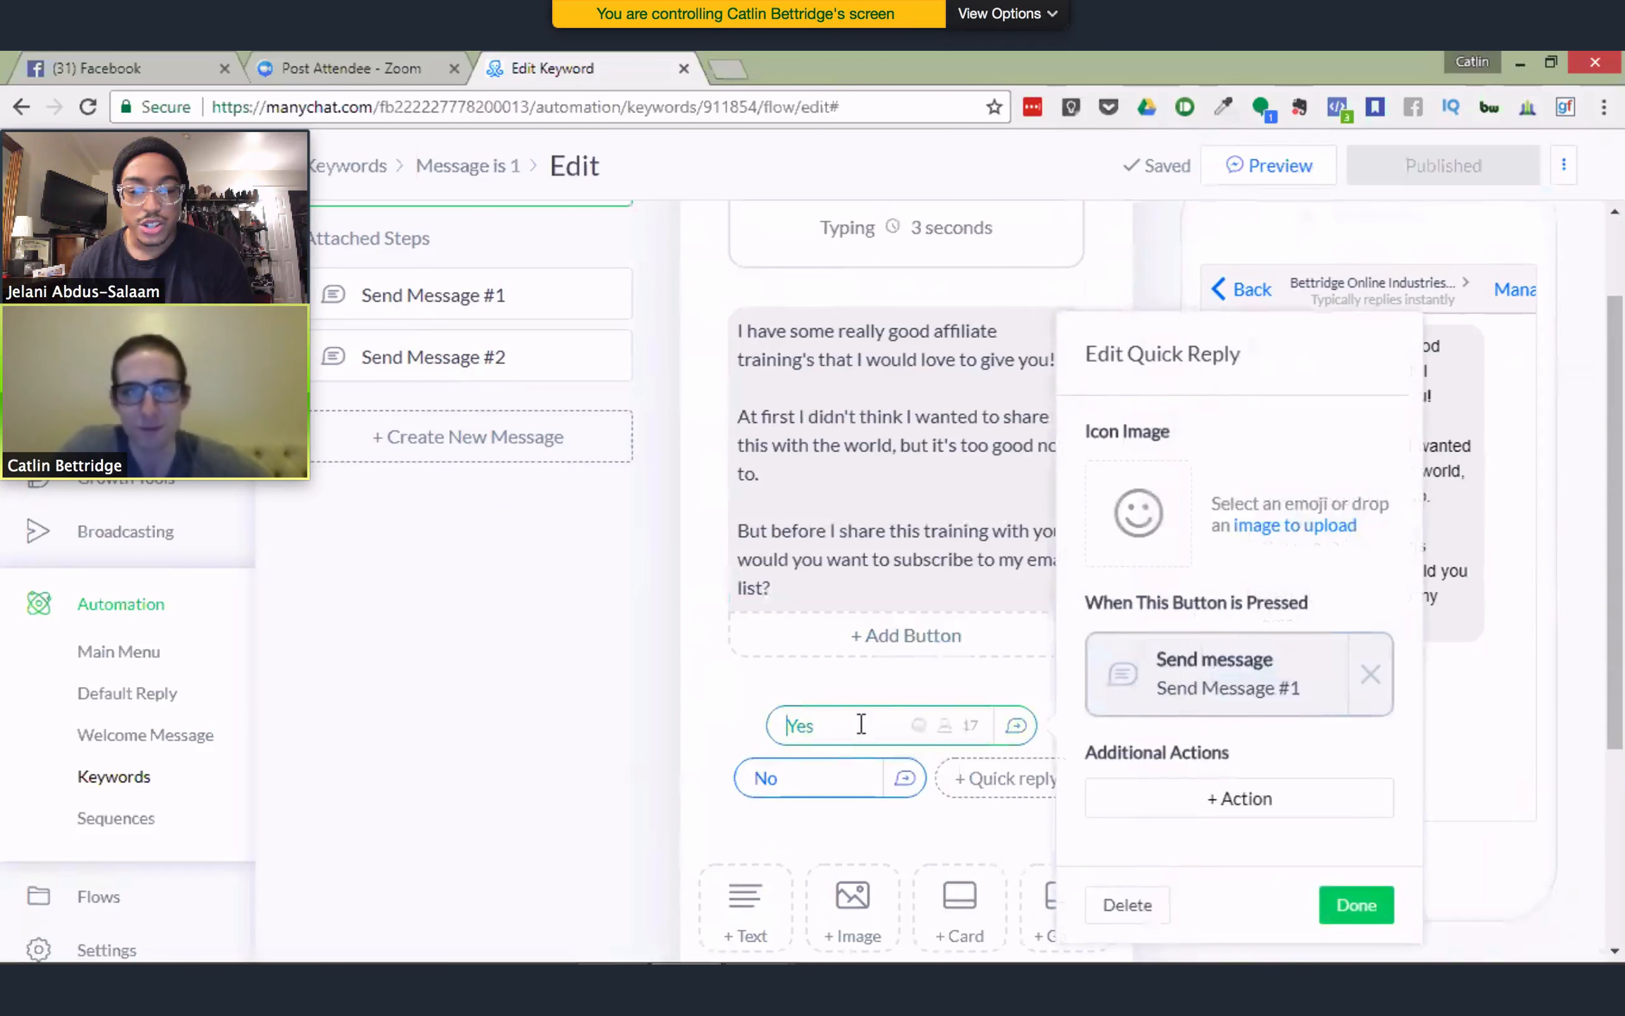
left_click(1232, 686)
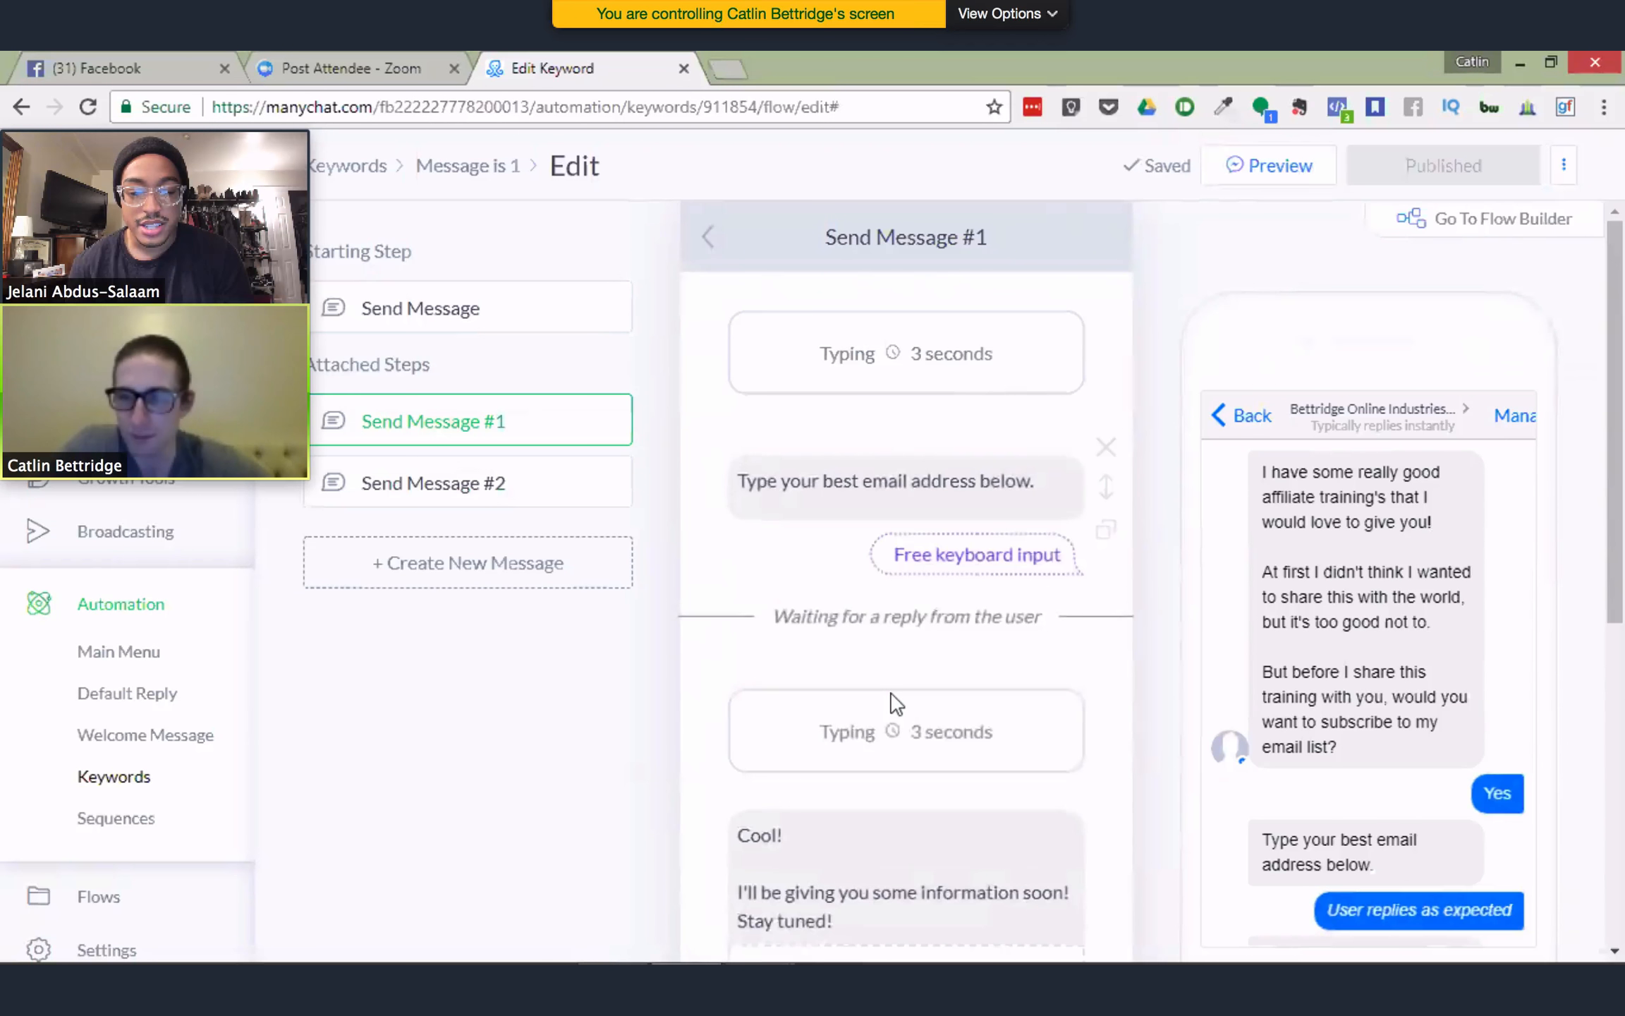
scroll(889, 758, "down", 2)
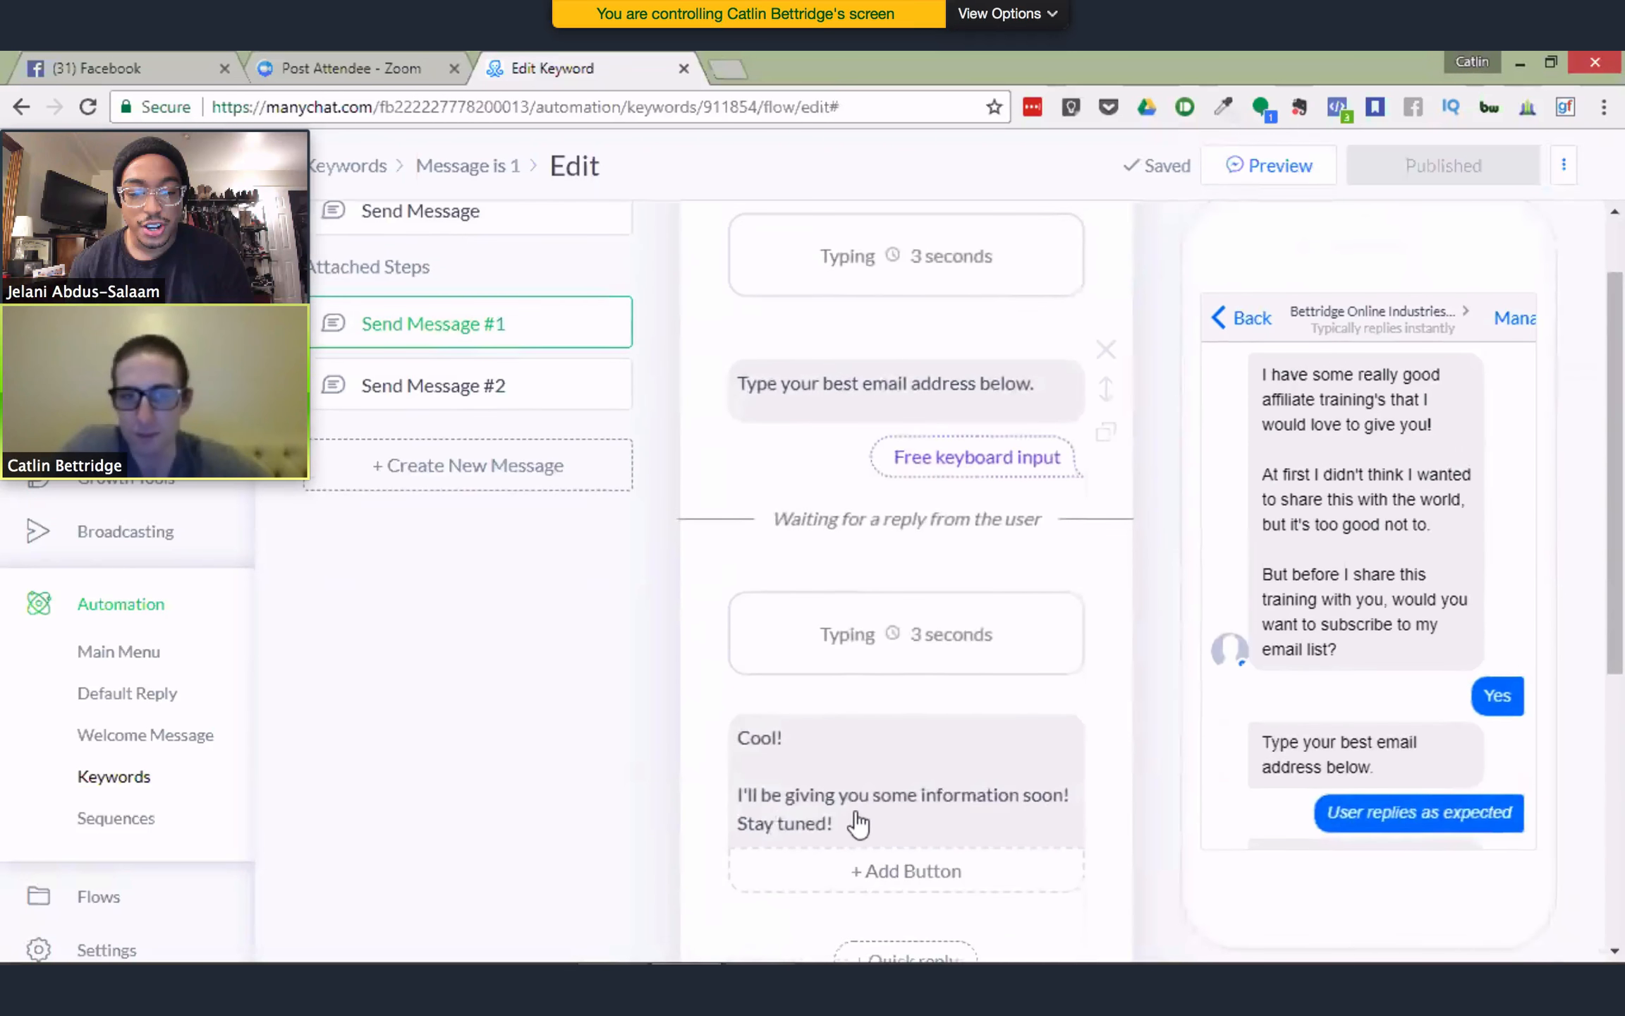
left_click(849, 788)
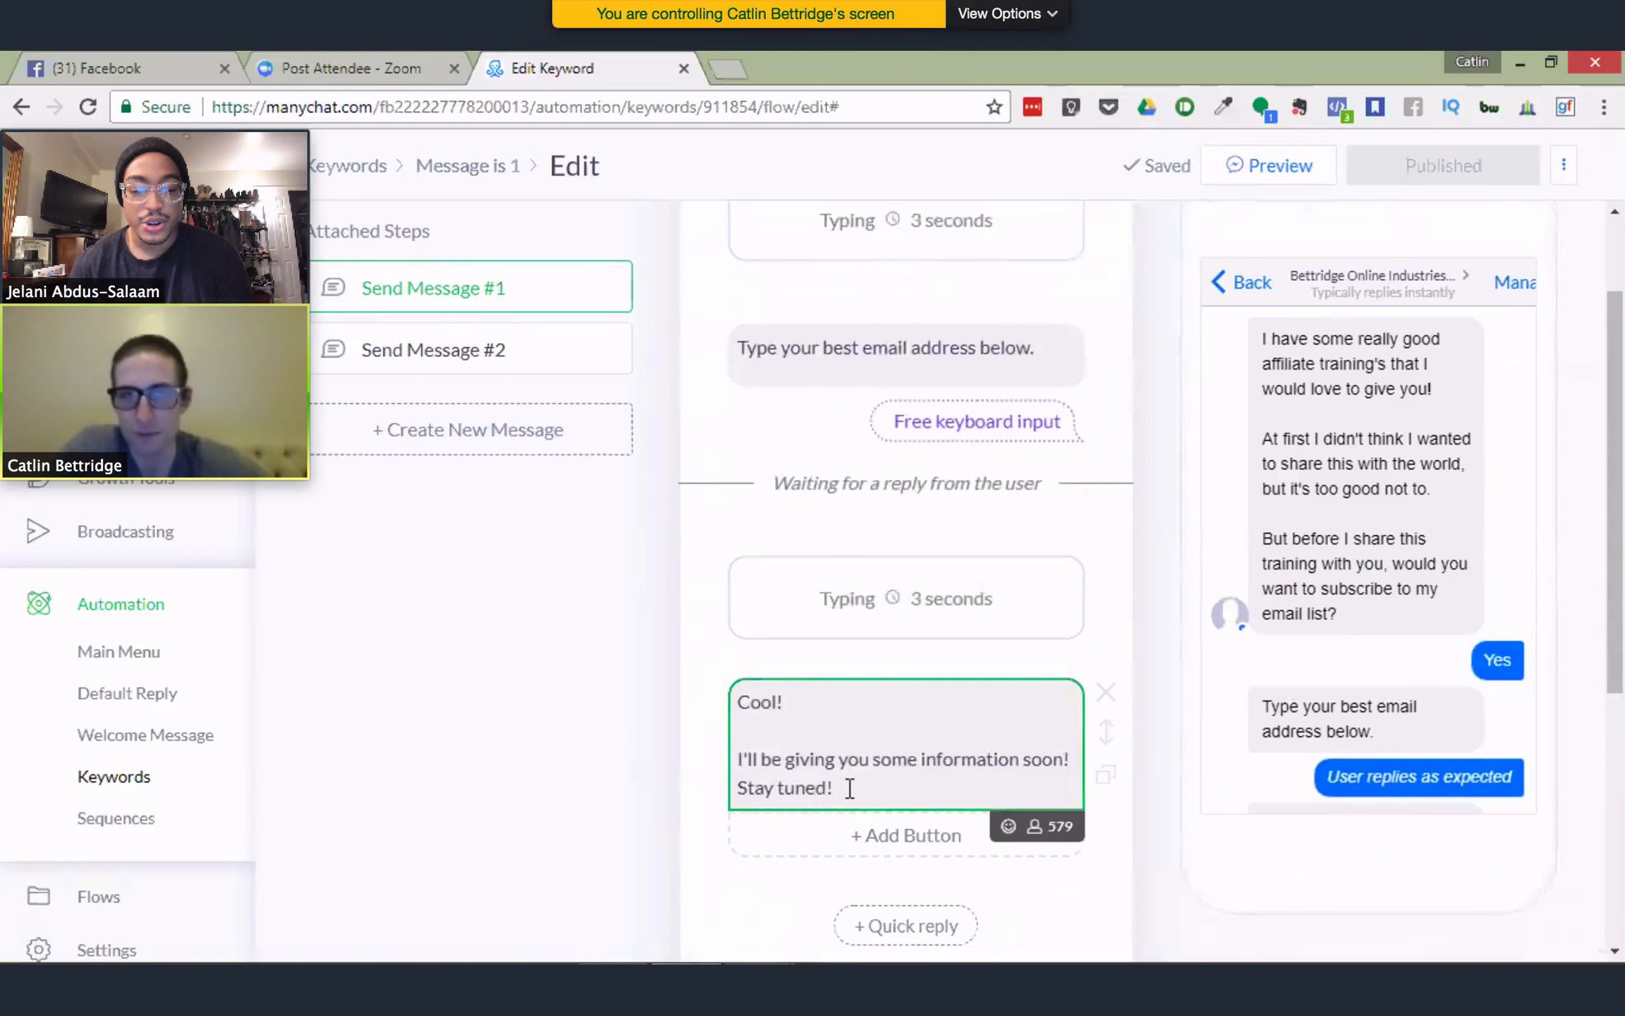
left_click_drag(849, 788, 697, 781)
key("BackSpace")
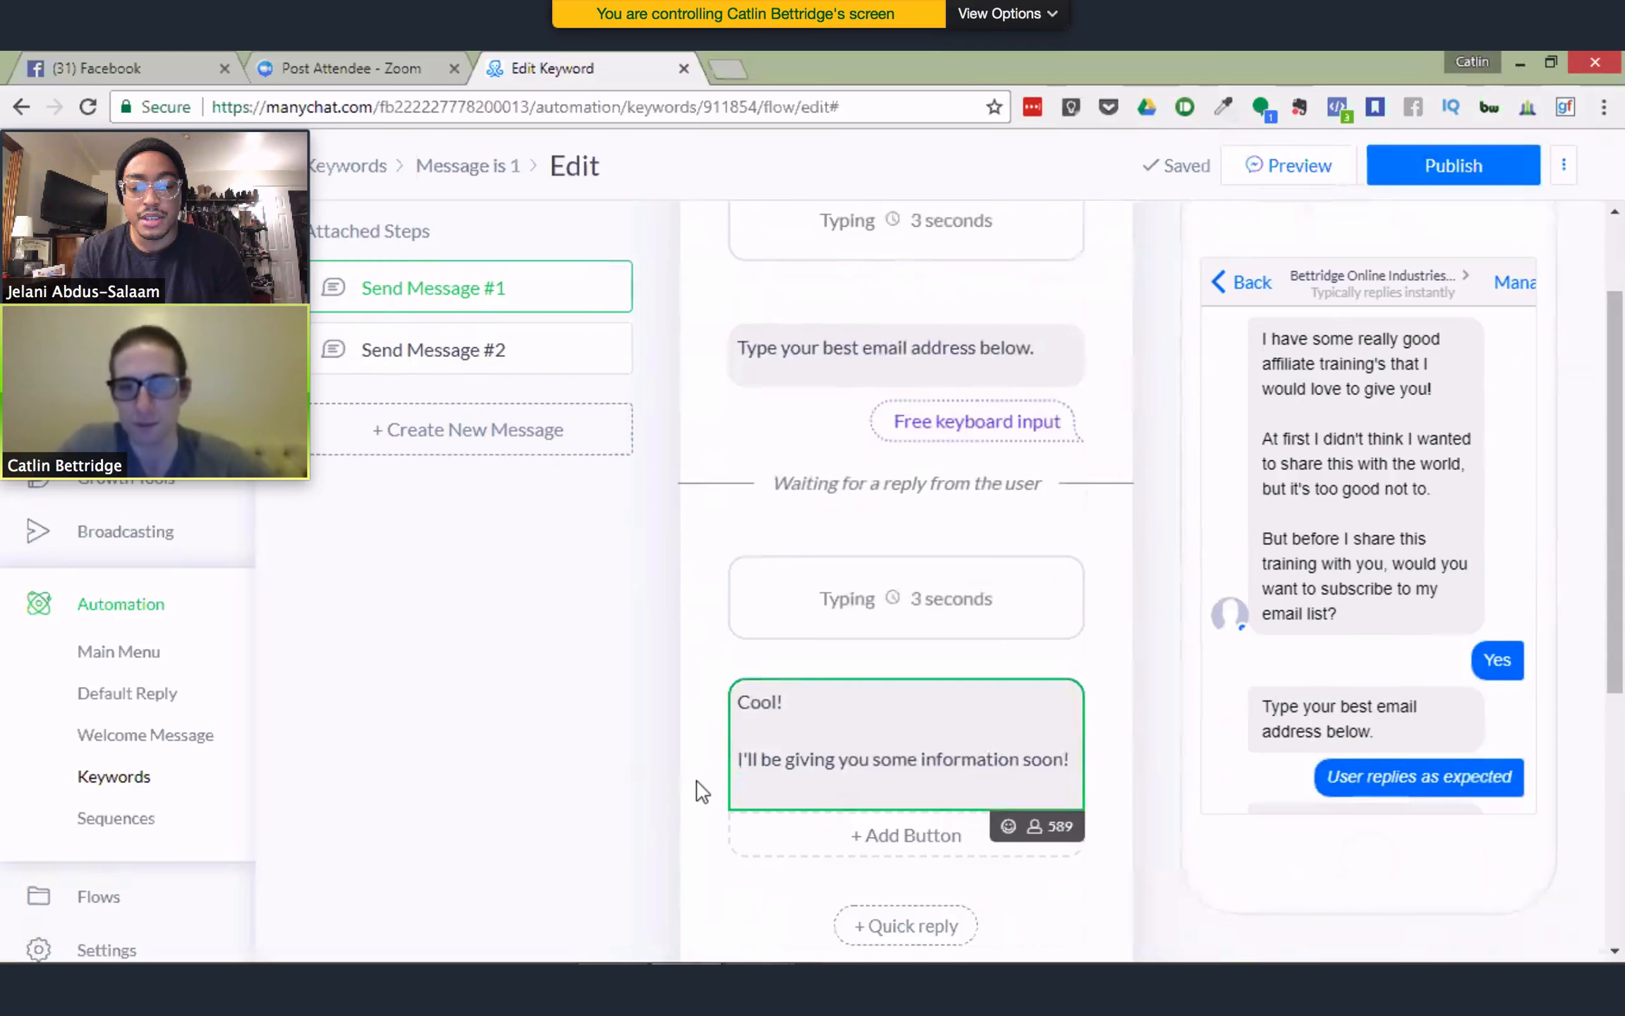
Add the paragraph "In the meantime checkout my ASH funnel below." to the closing text block and attach a new button to it
key("Return")
type("In the me")
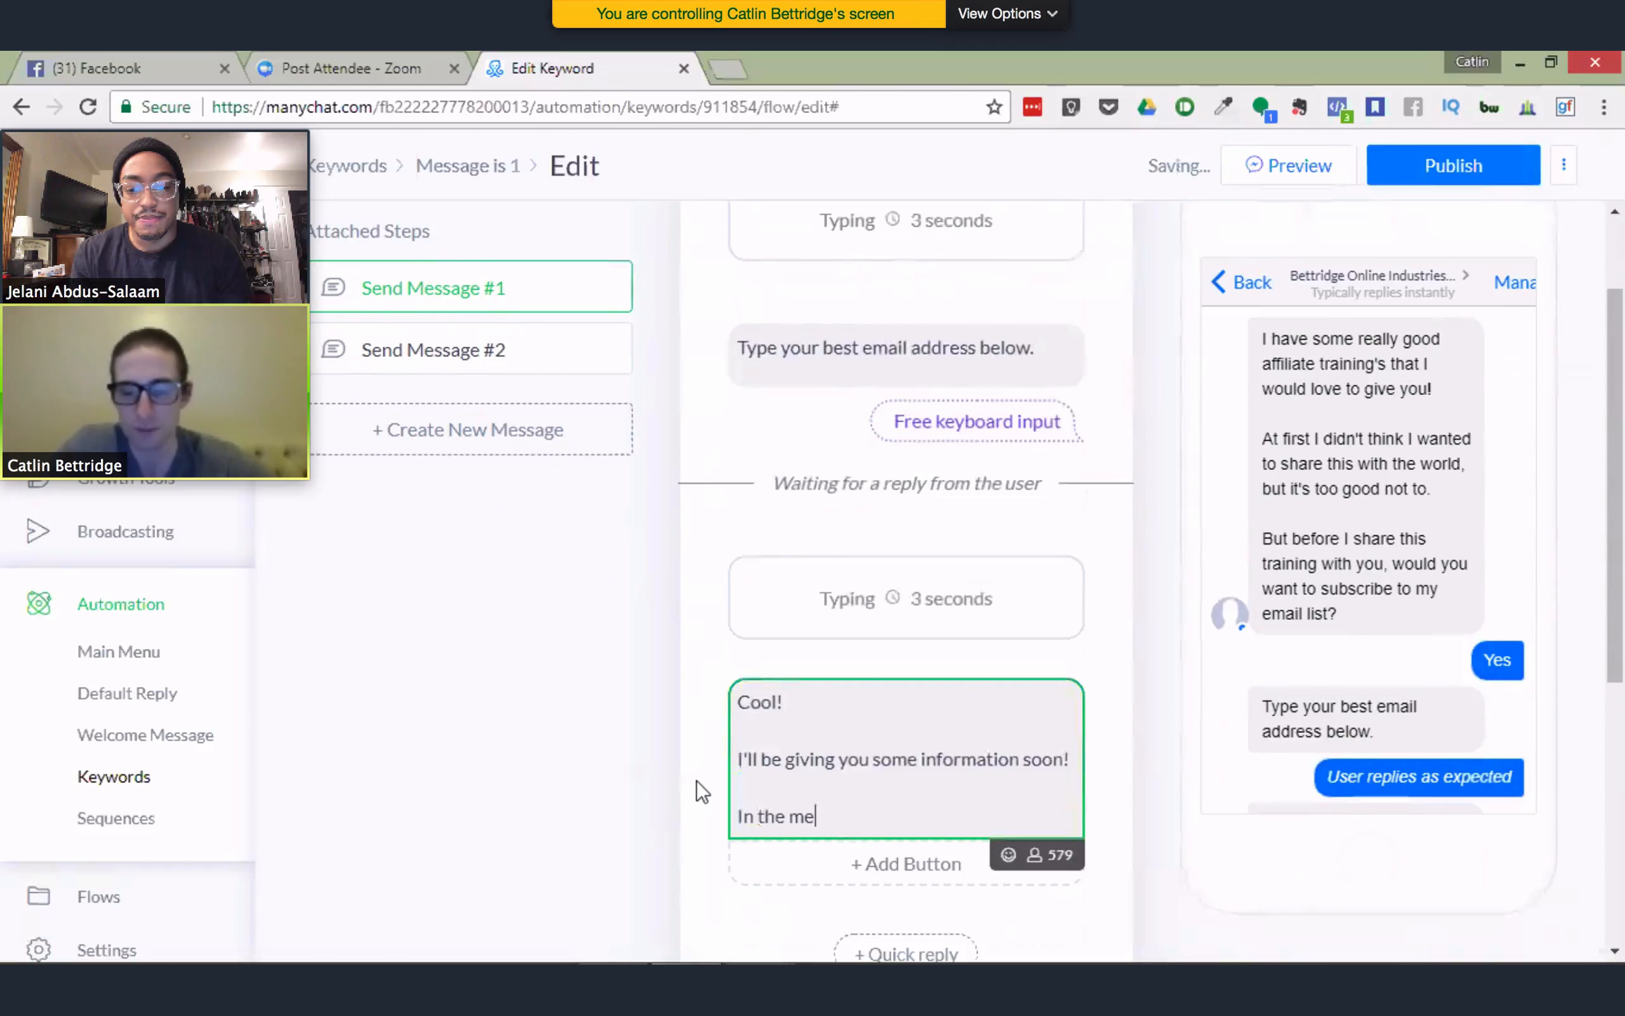
type("antime ")
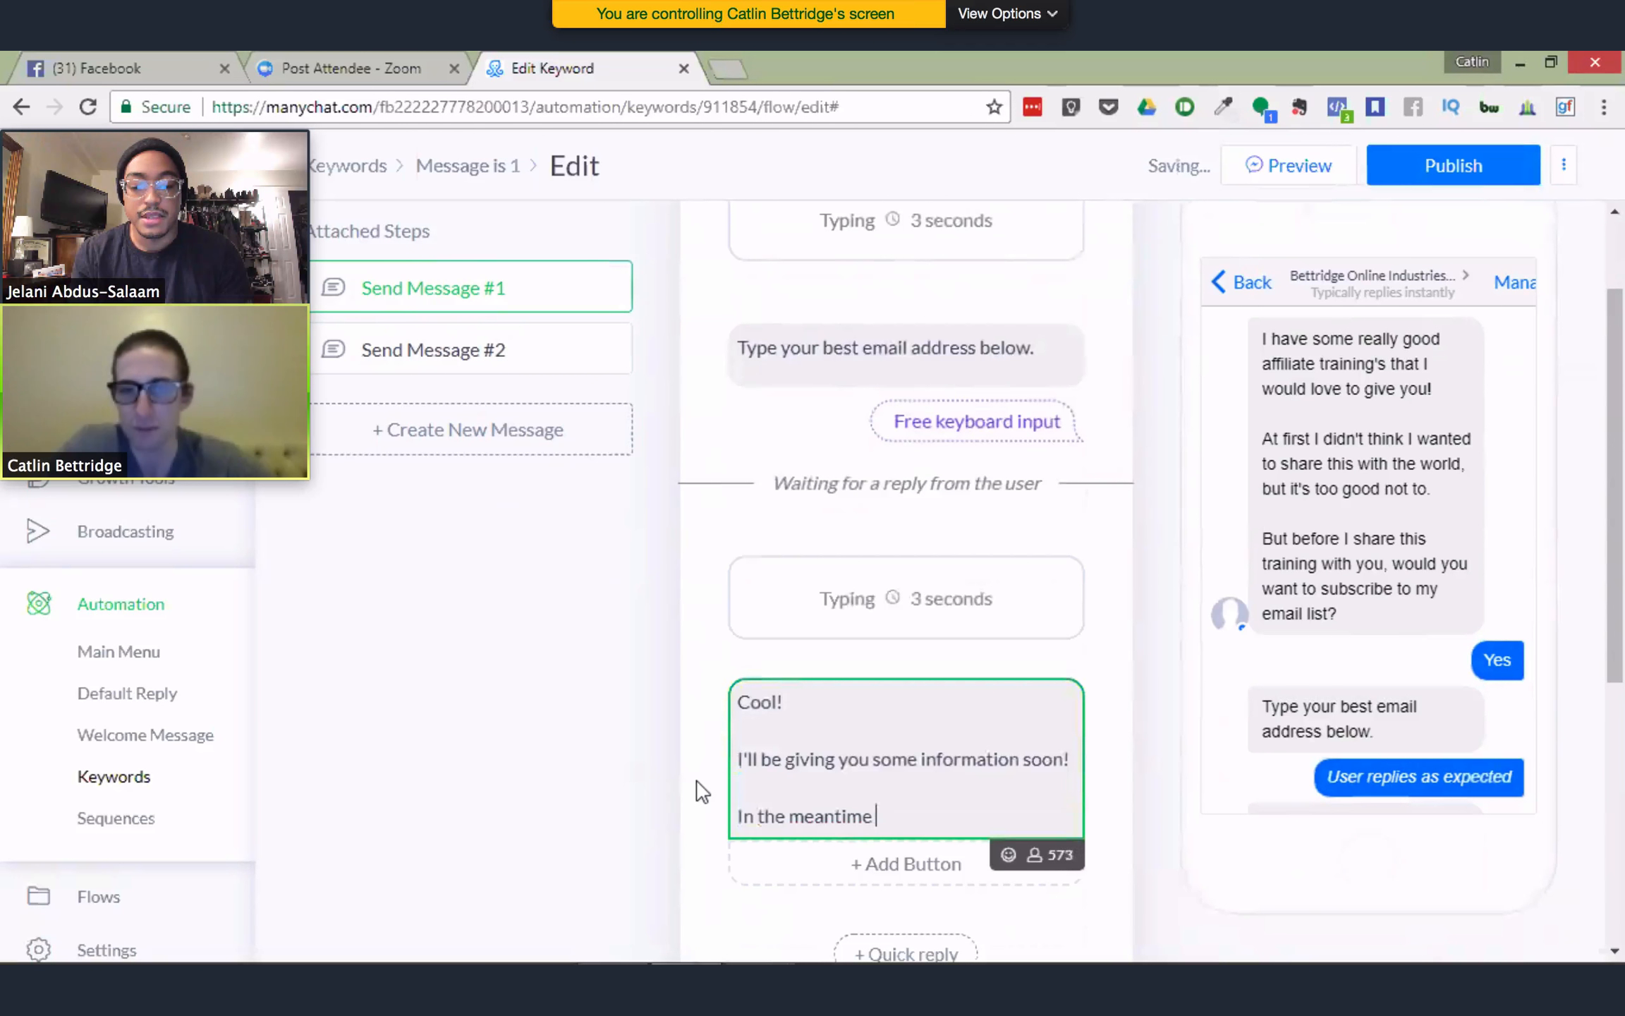
type("check")
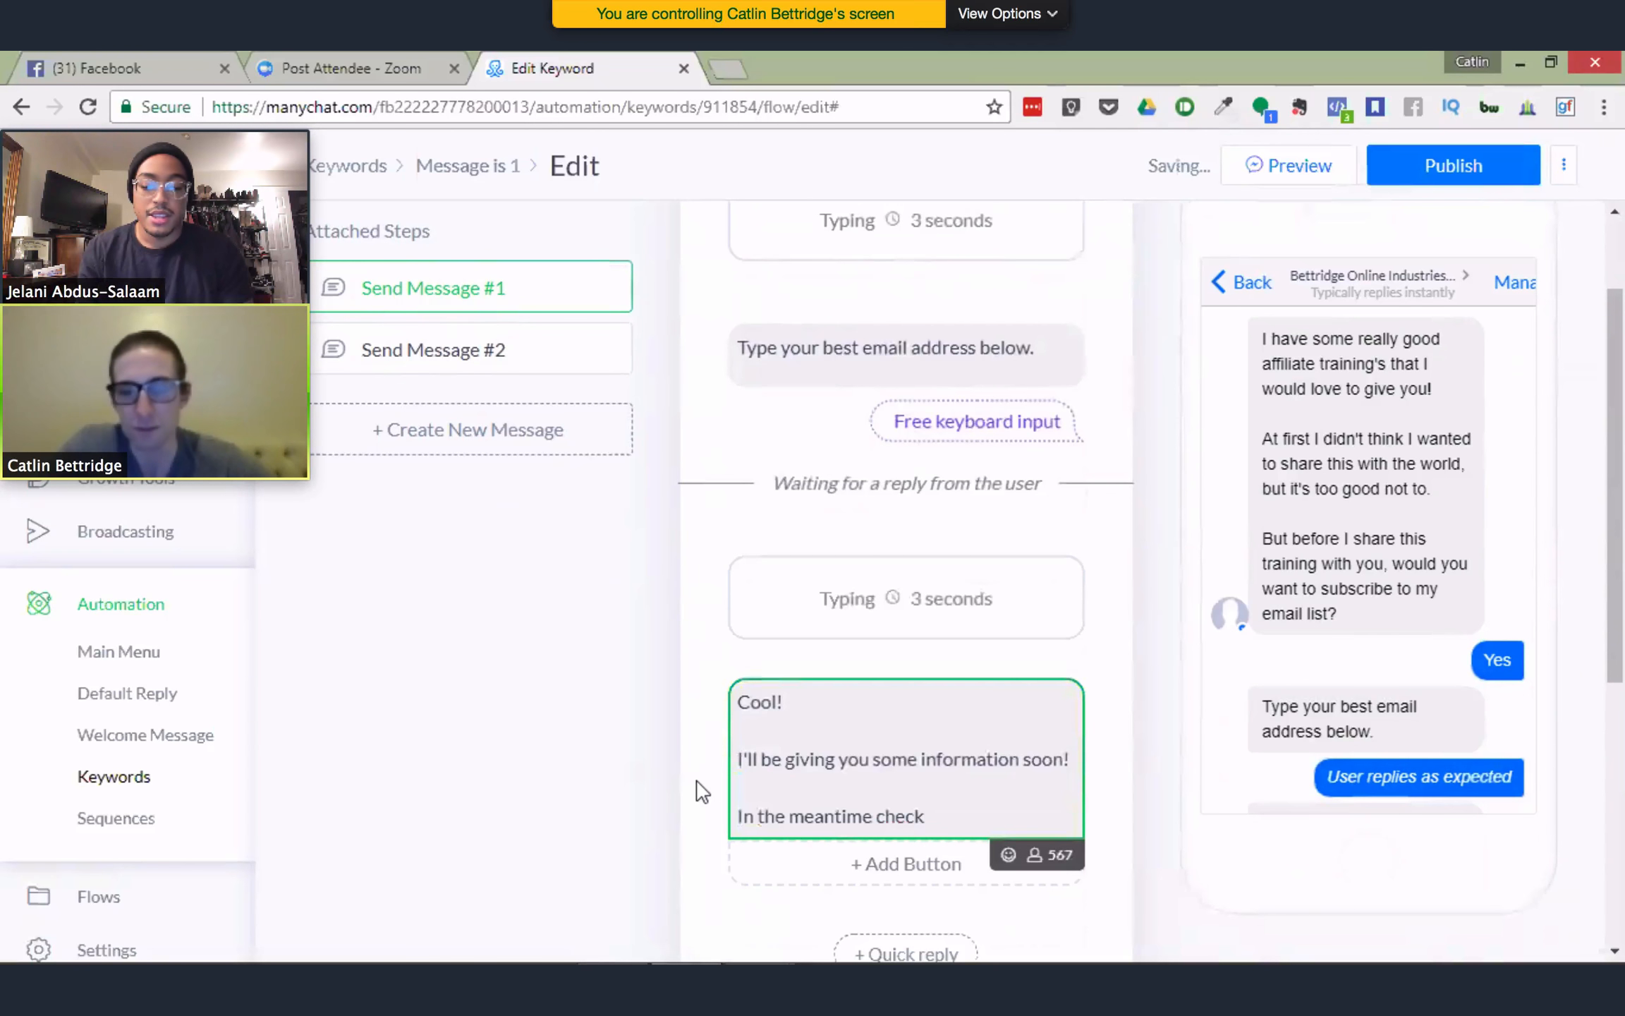
type("out my ")
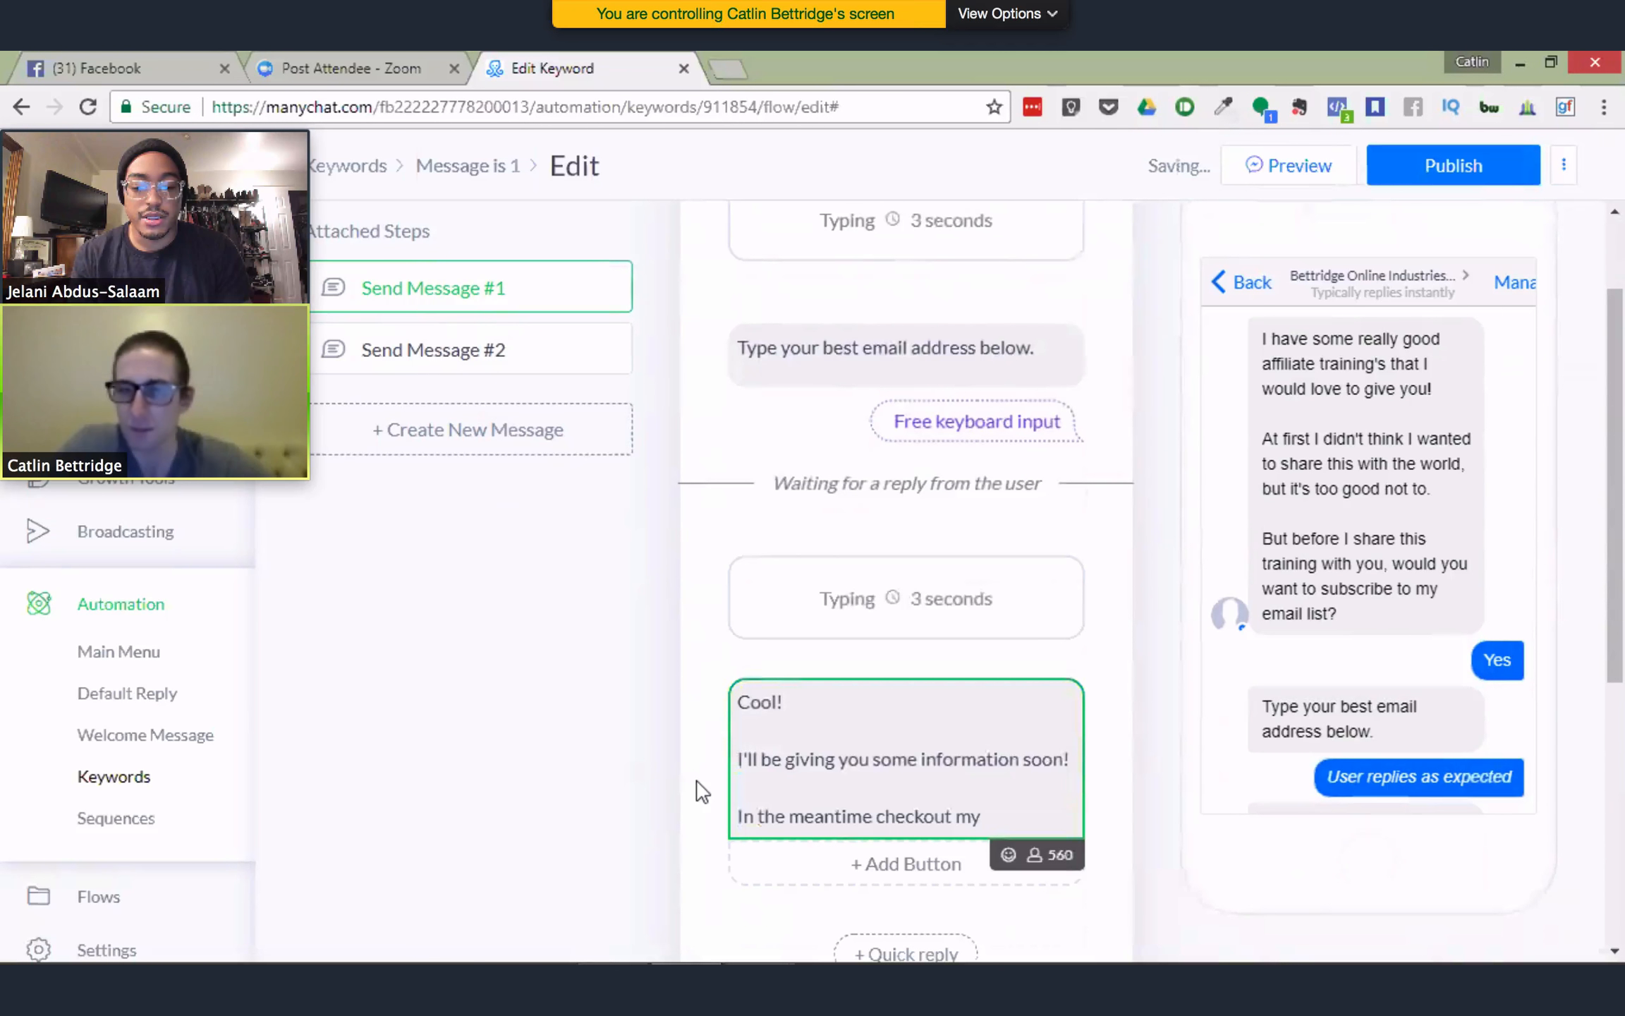
type("ASH f")
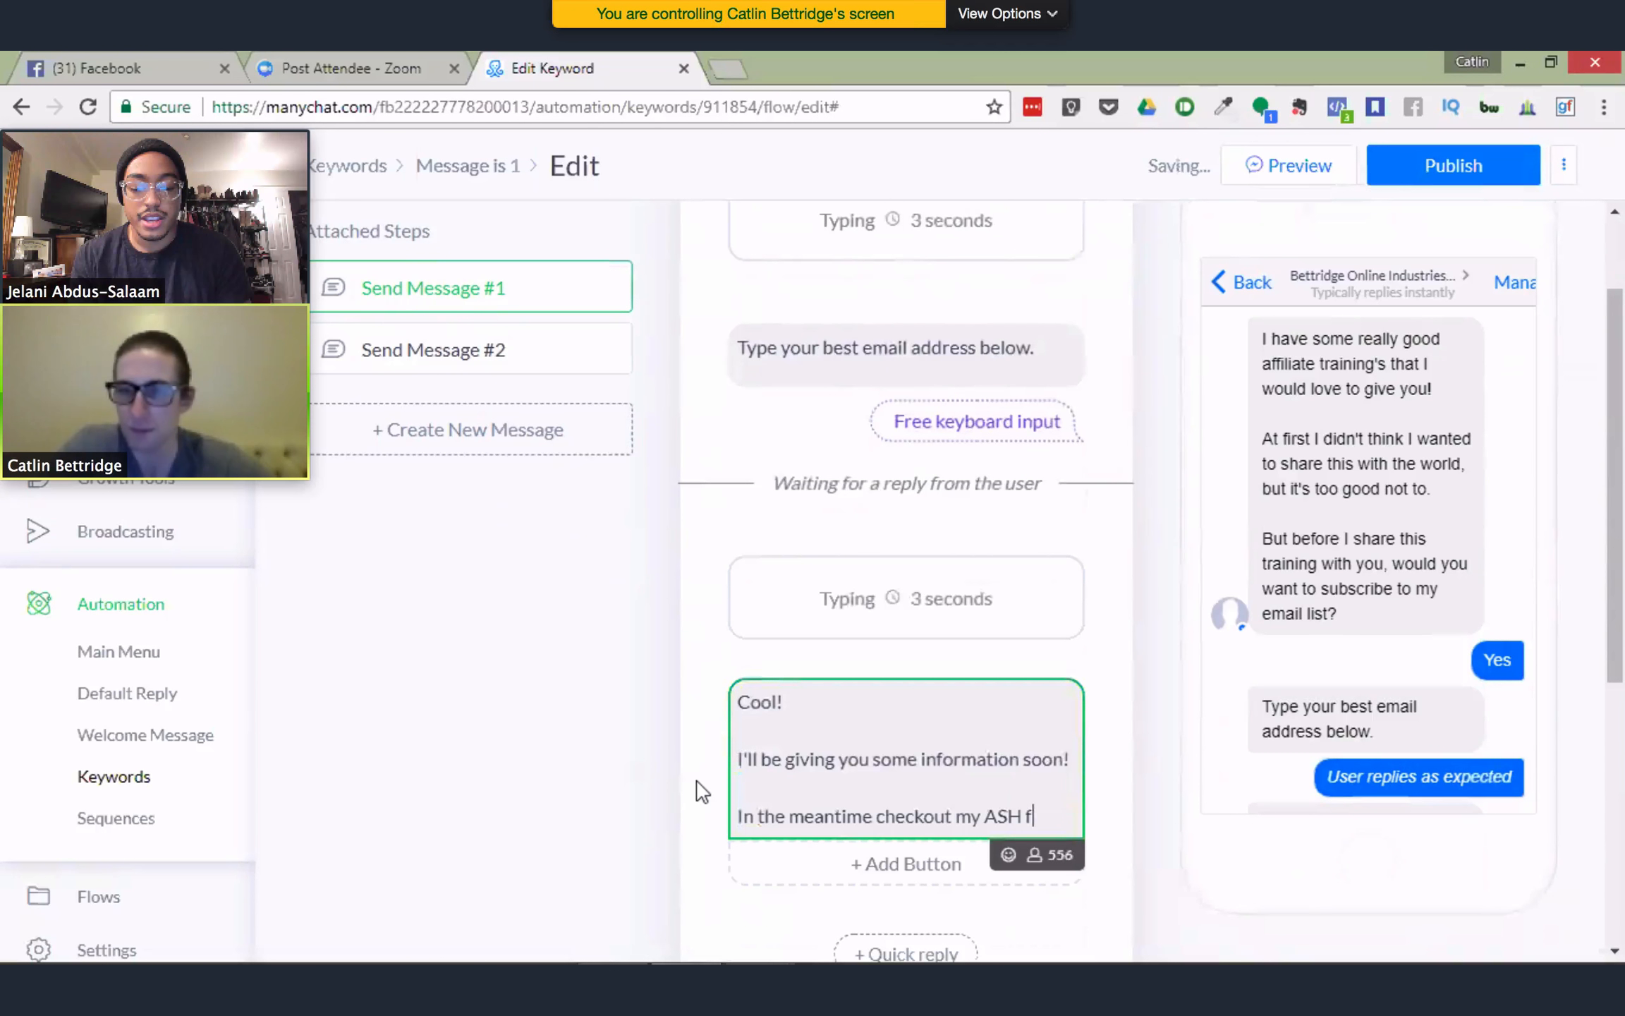
type("unnel ")
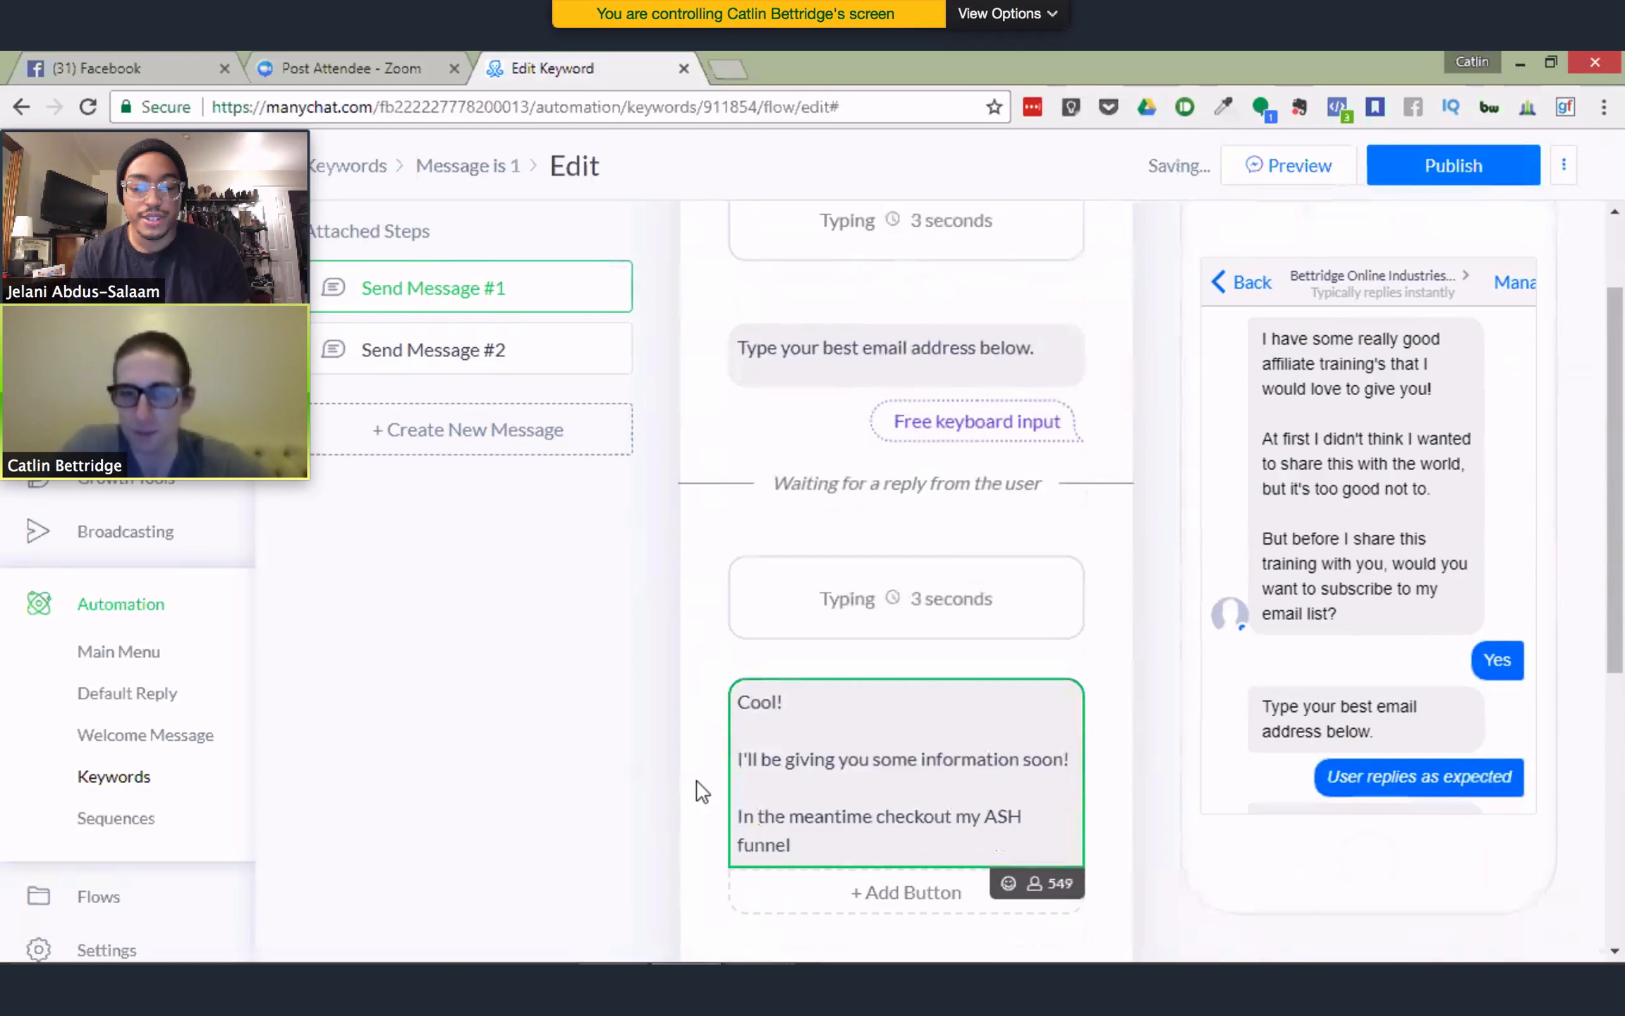
type("below.")
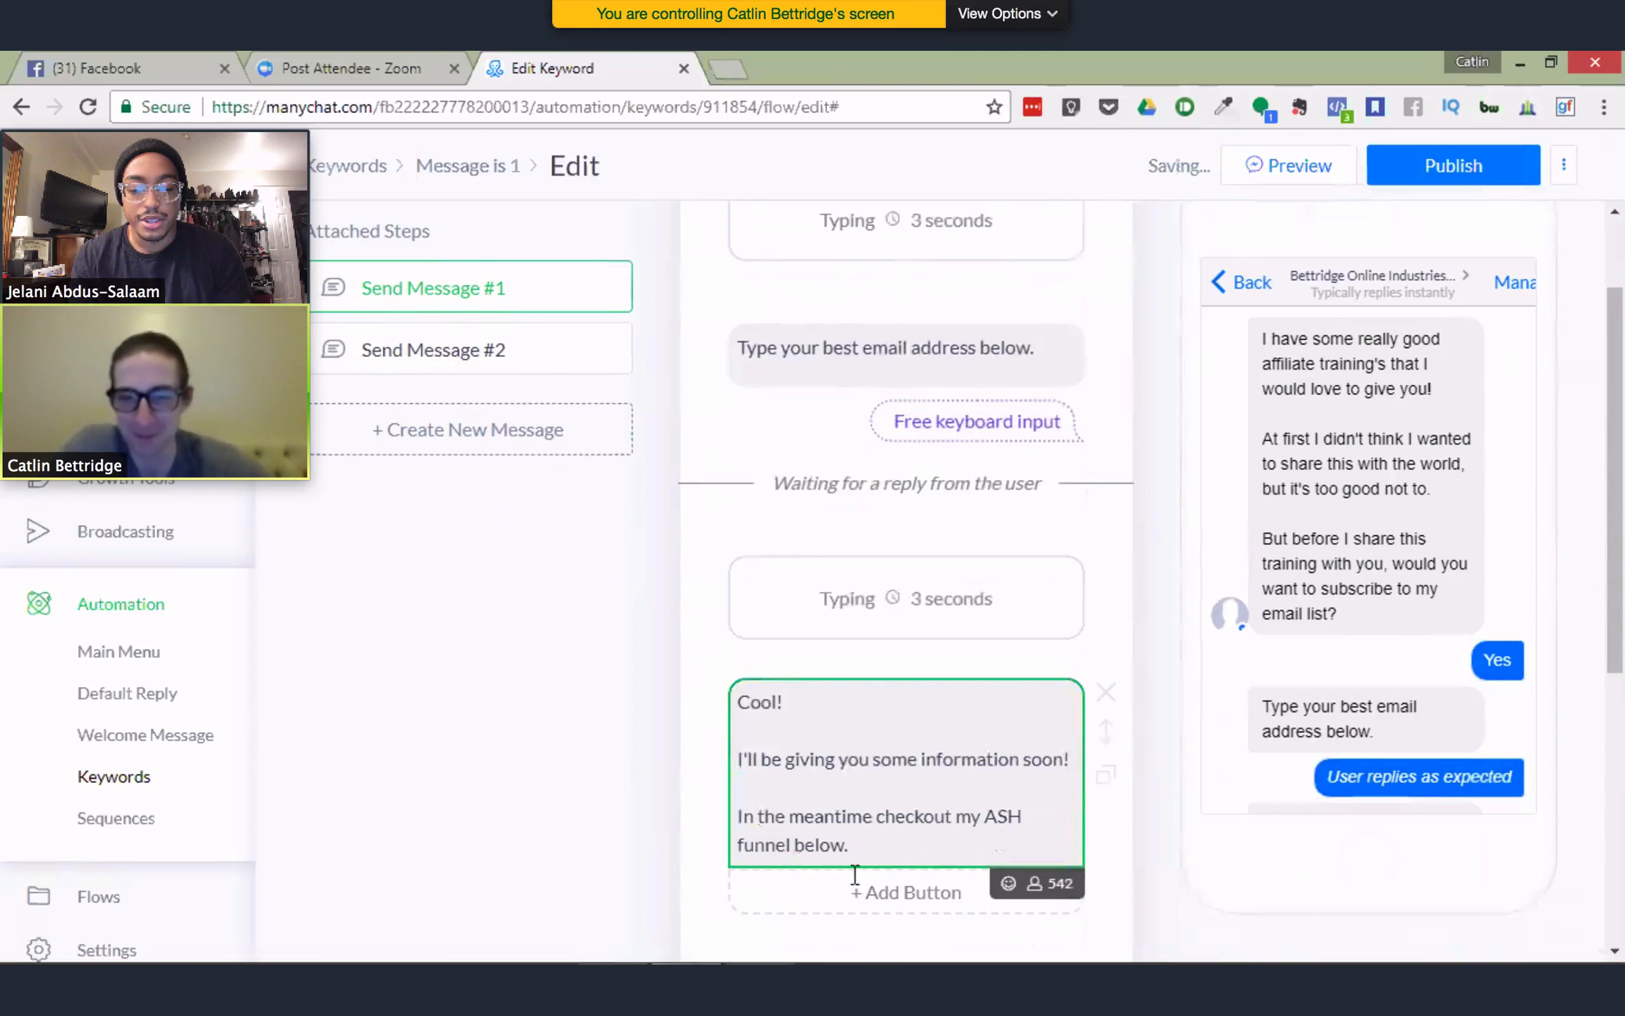
left_click(856, 894)
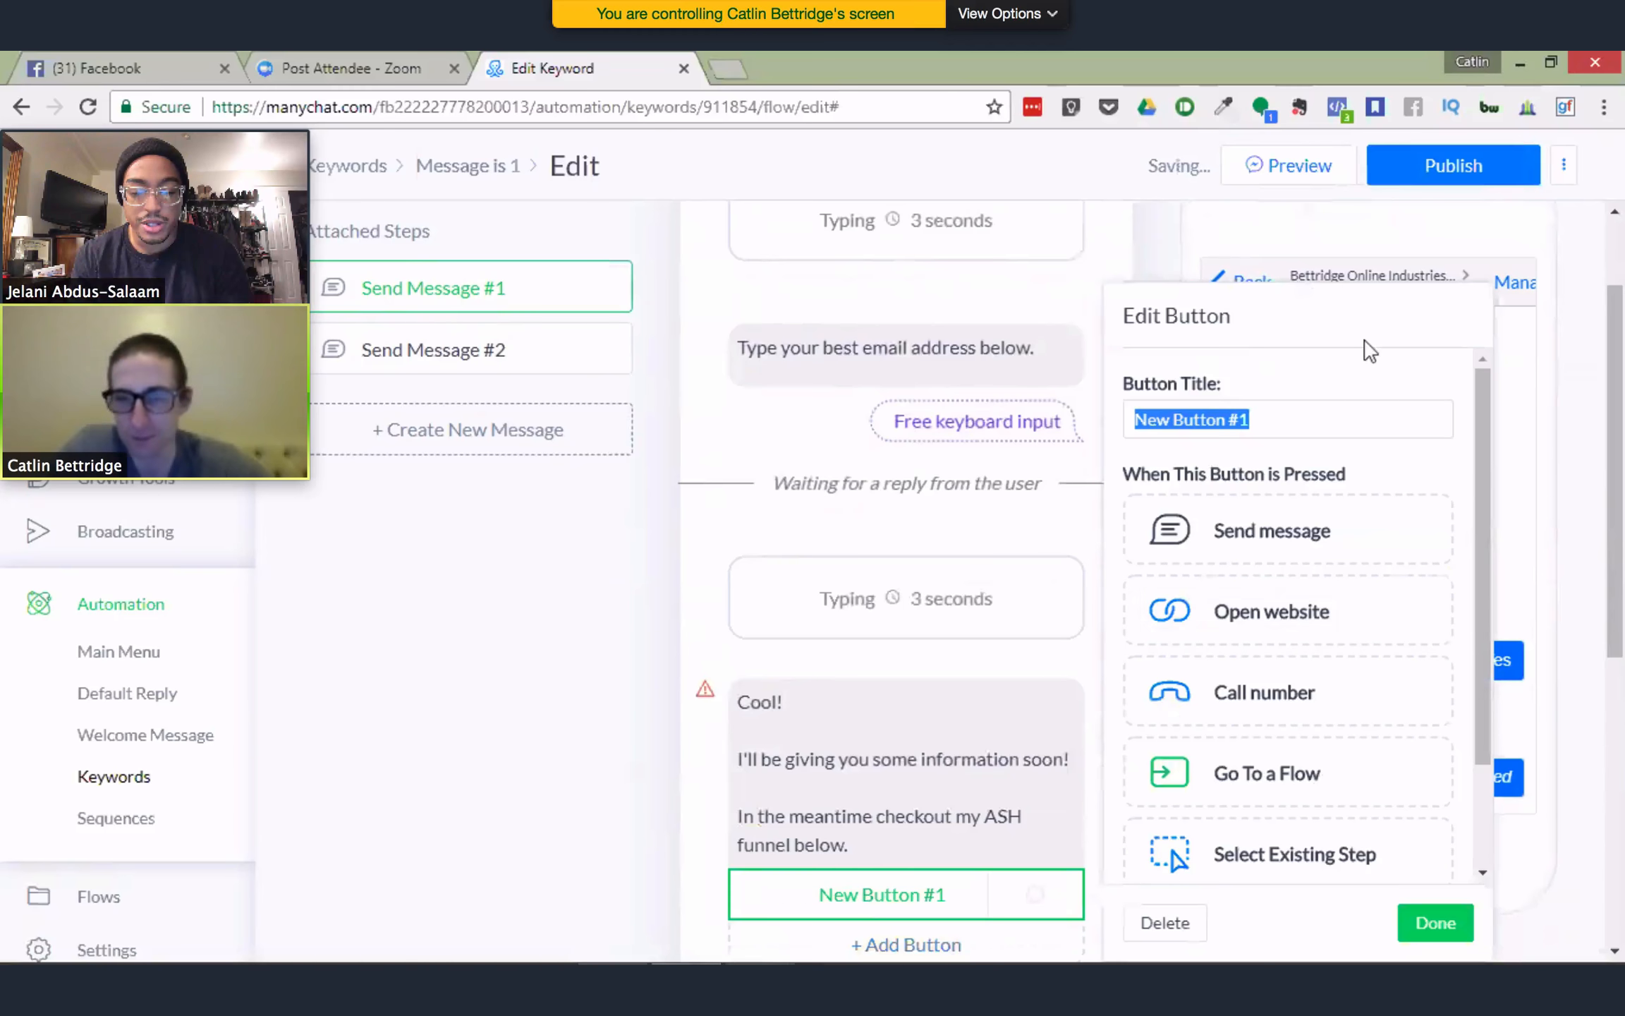
type("ASH FU")
key("BackSpace")
key("BackSpace")
key("BackSpace")
key("BackSpace")
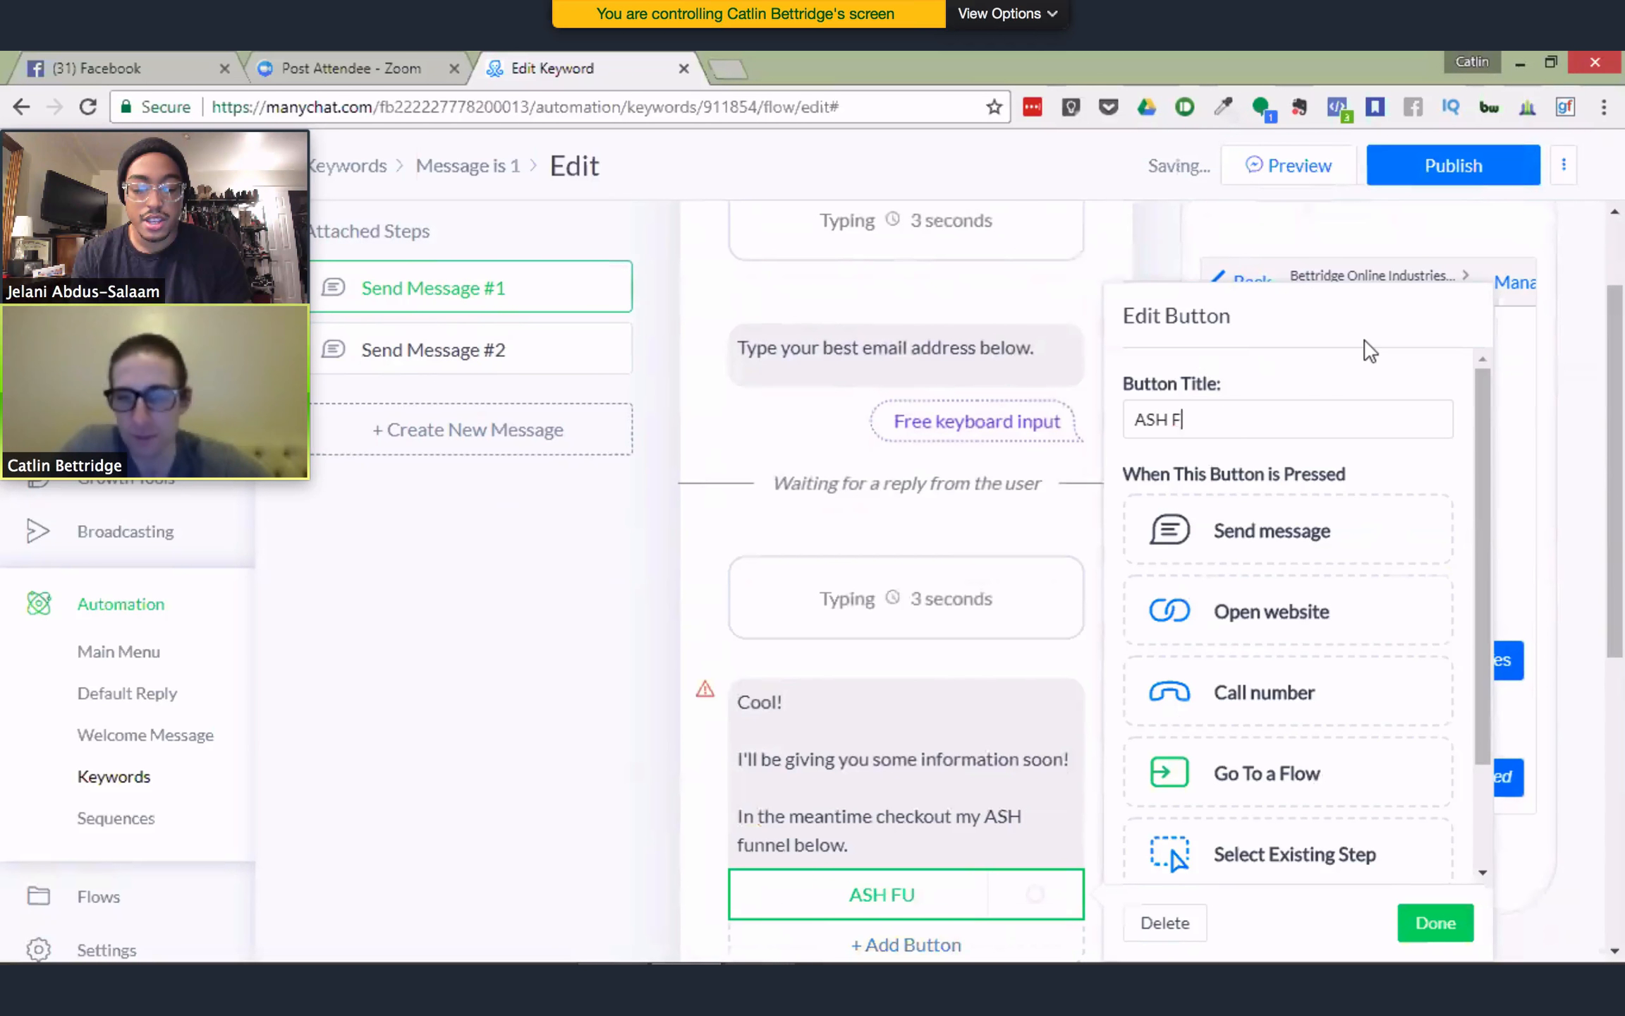
key("BackSpace")
key("BackSpace")
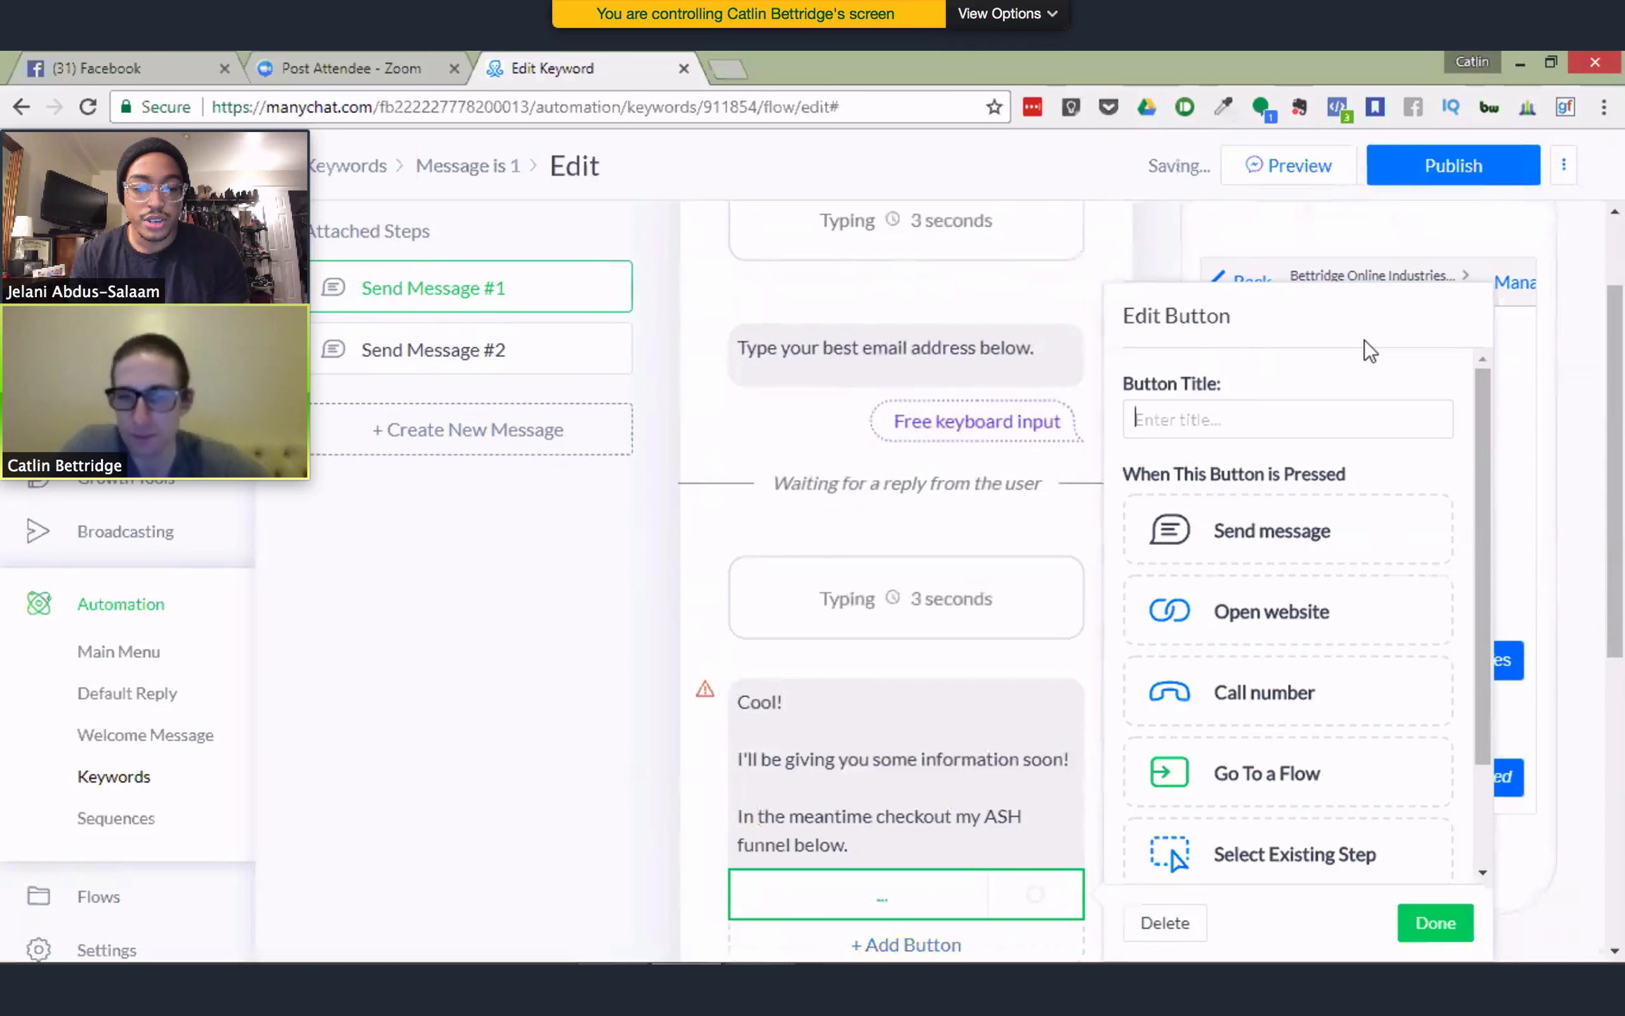
type("I WAN")
key("BackSpace")
key("BackSpace")
key("BackSpace")
key("BackSpace")
key("BackSpace")
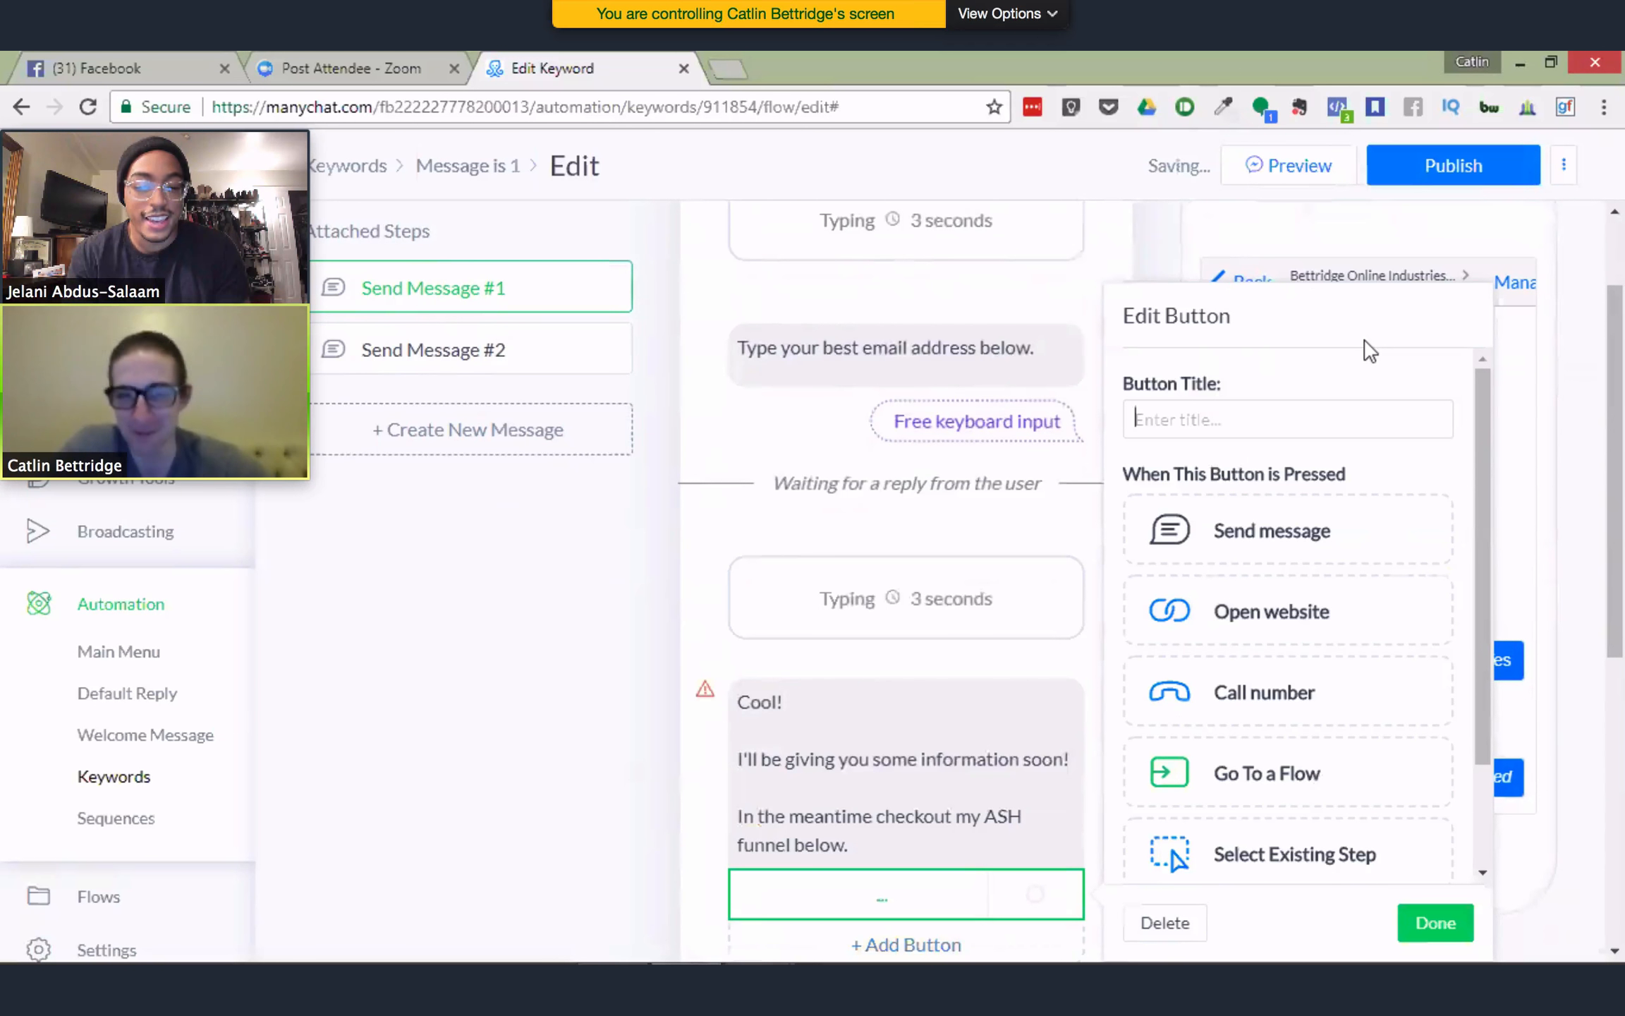
Title the new button "ASH Funnel" and set it to open a website
type("ASH FUN")
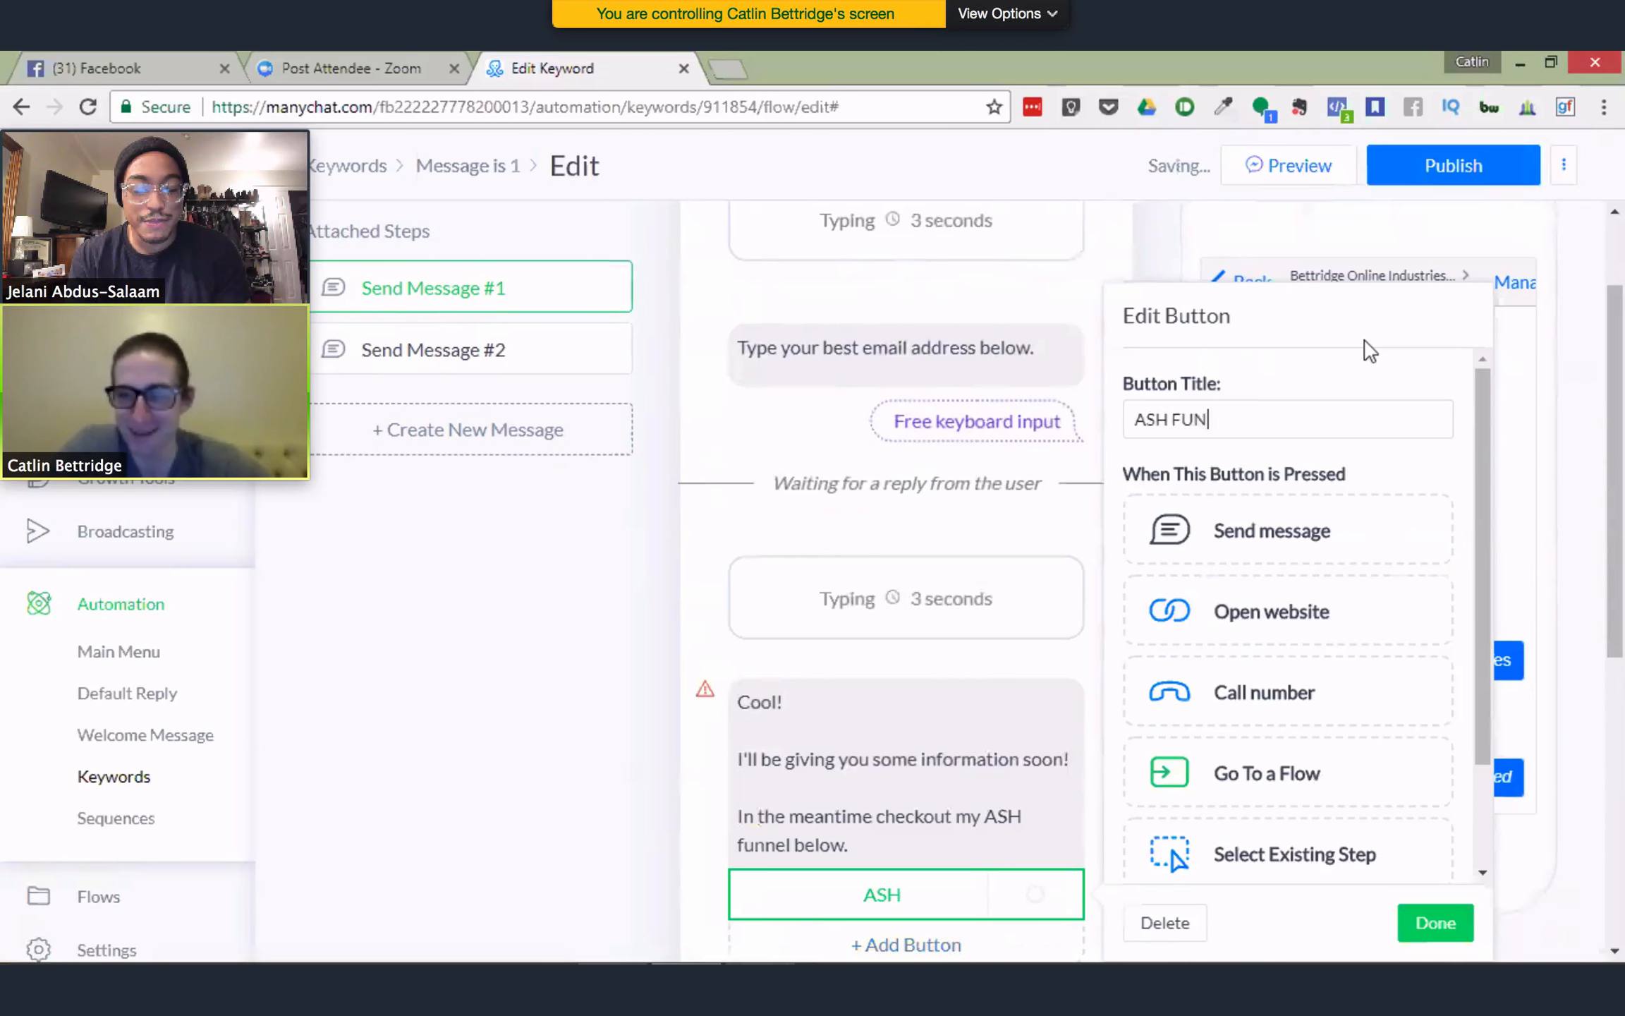
key("BackSpace")
key("BackSpace")
key("BackSpace")
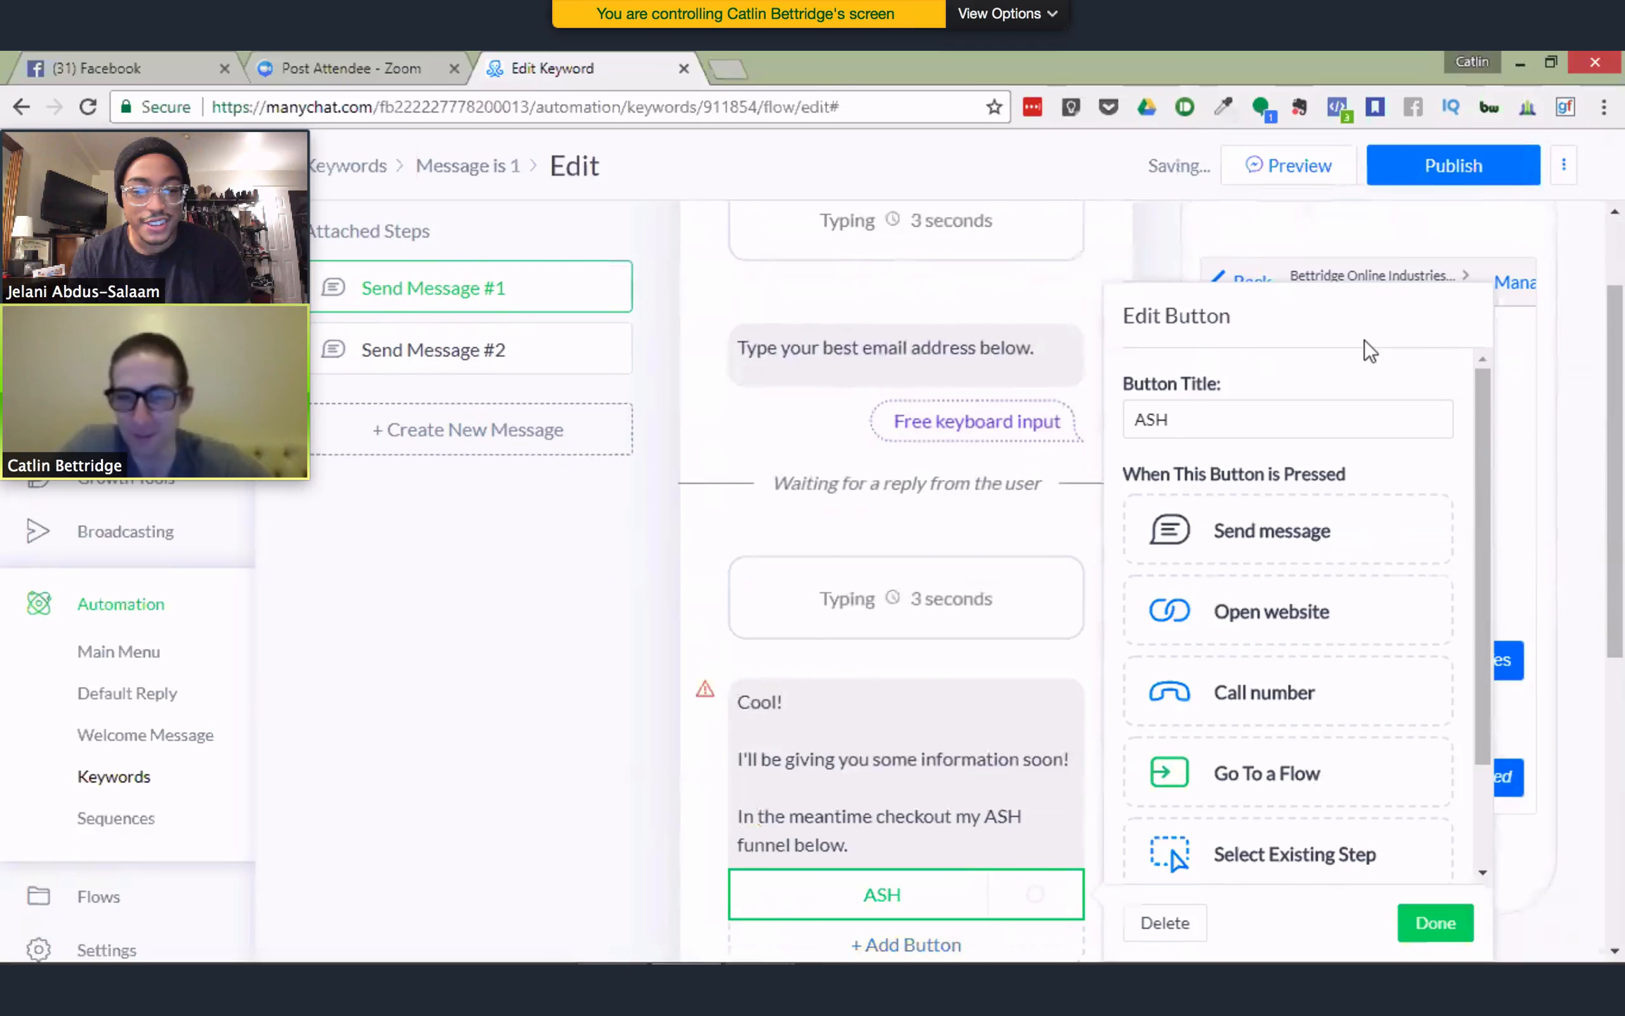
type("Funnel")
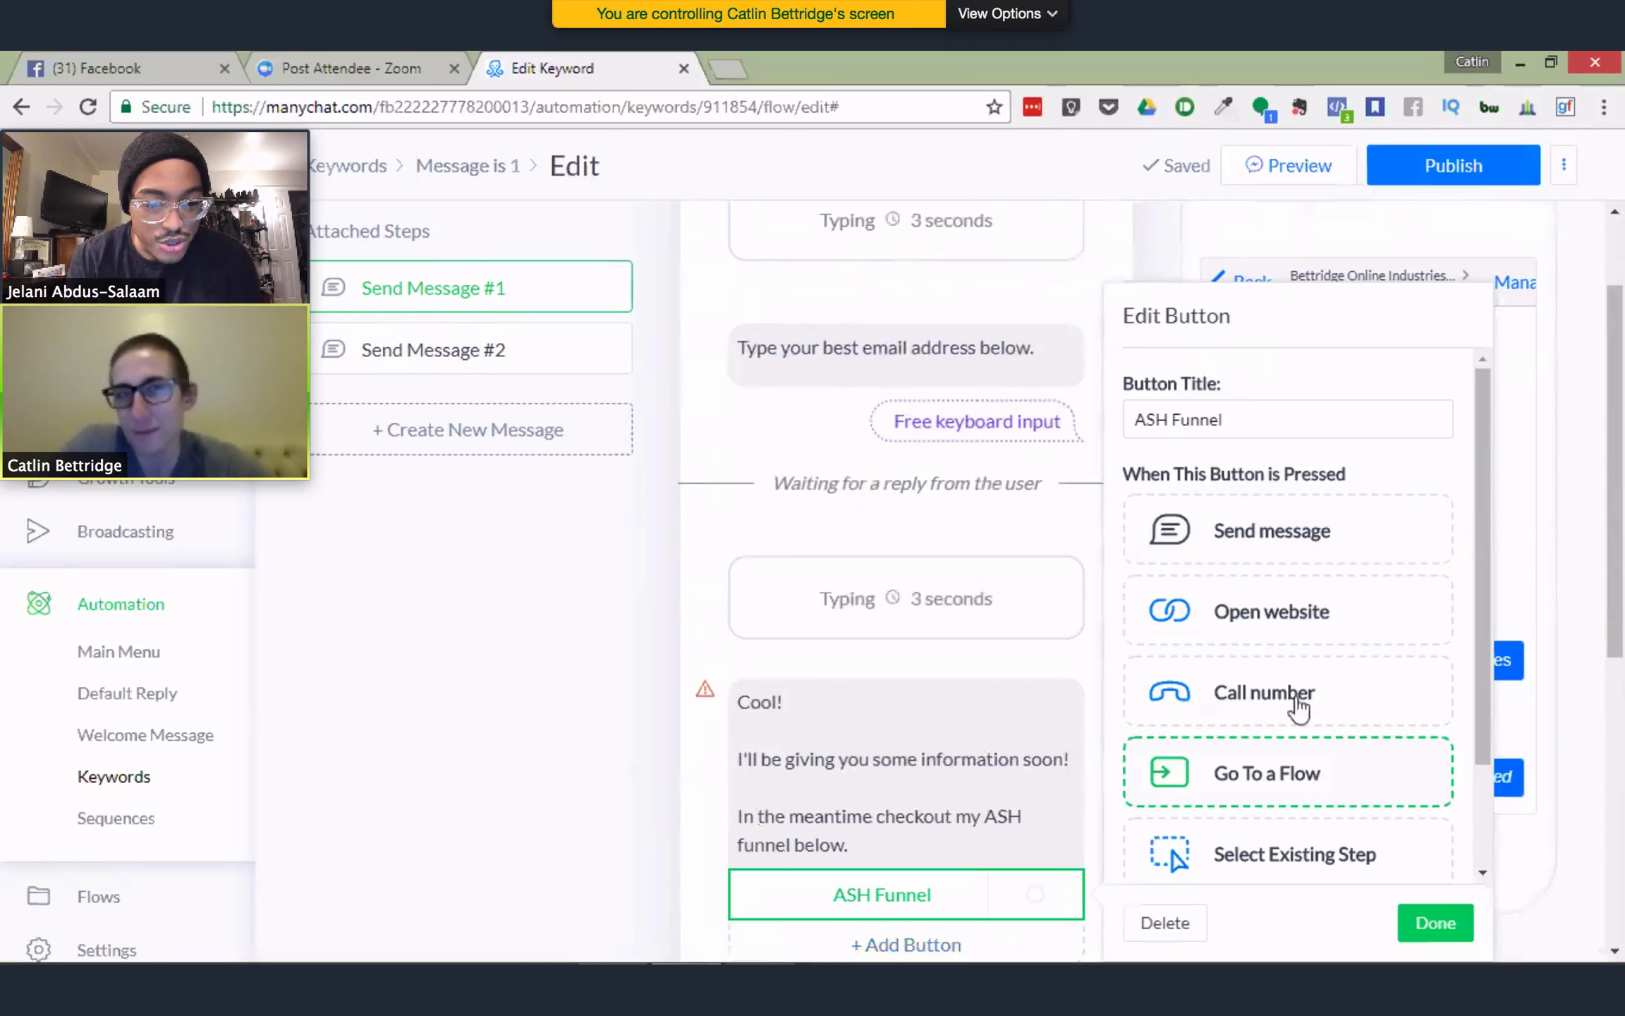
left_click(1306, 625)
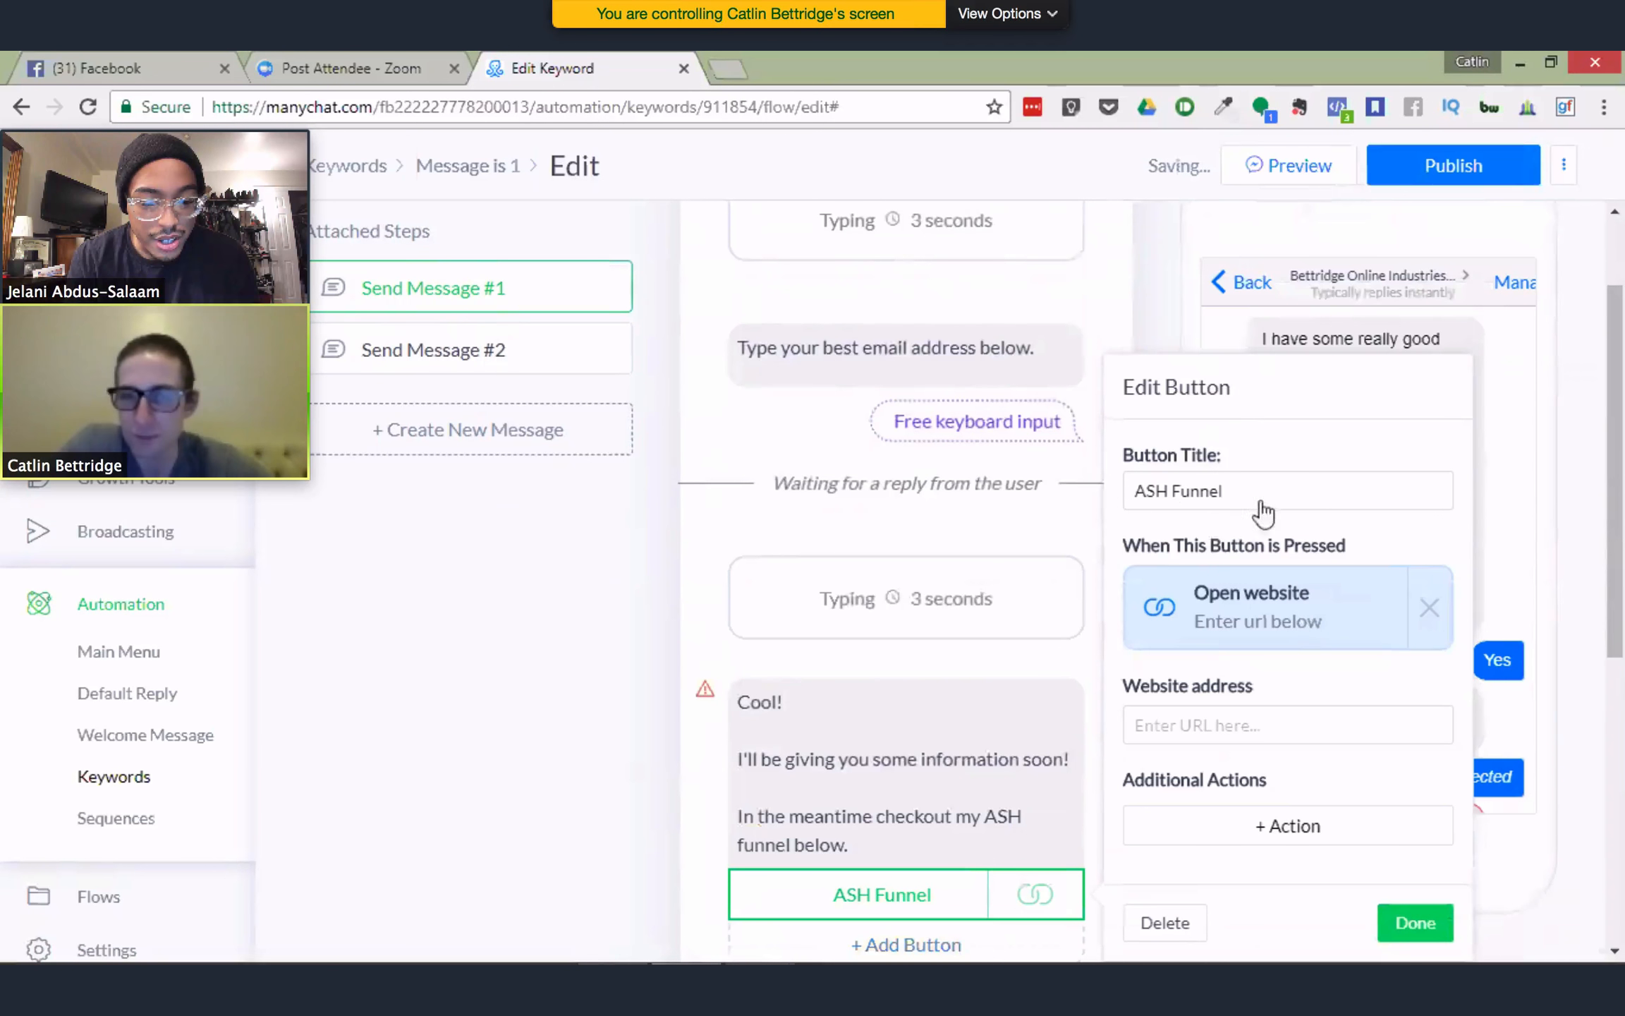
Add the sunglasses smiley emoji to the end of the button title, with a space before it
left_click(1245, 485)
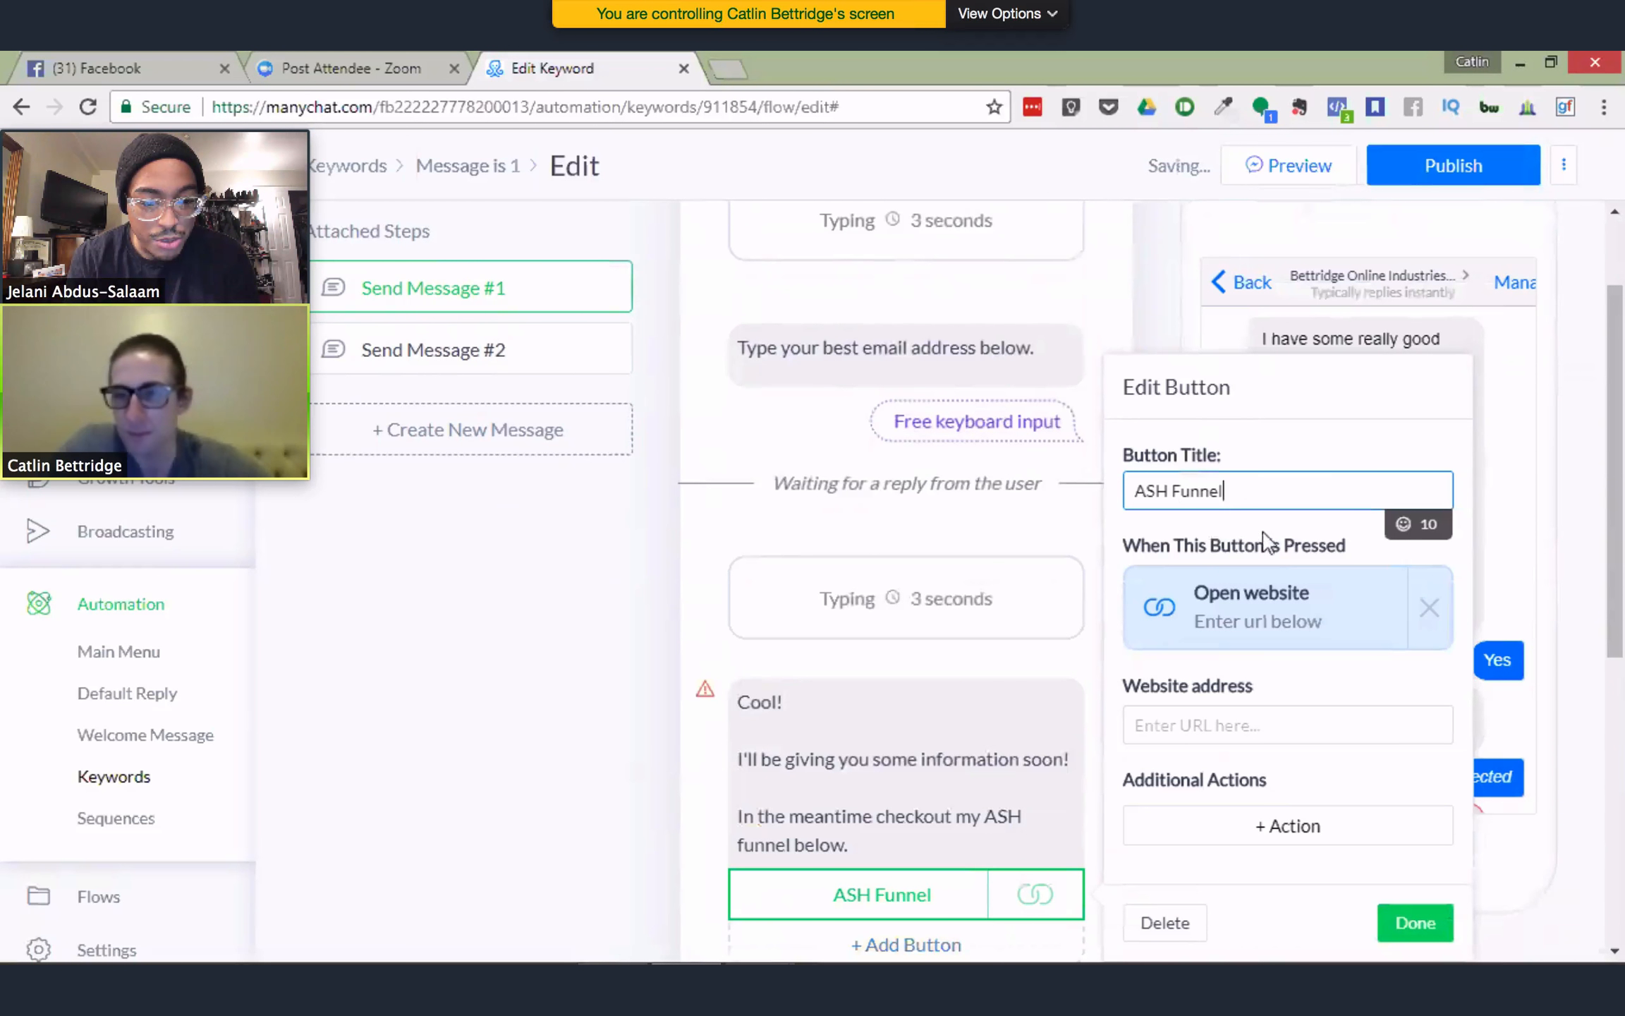
left_click(1406, 538)
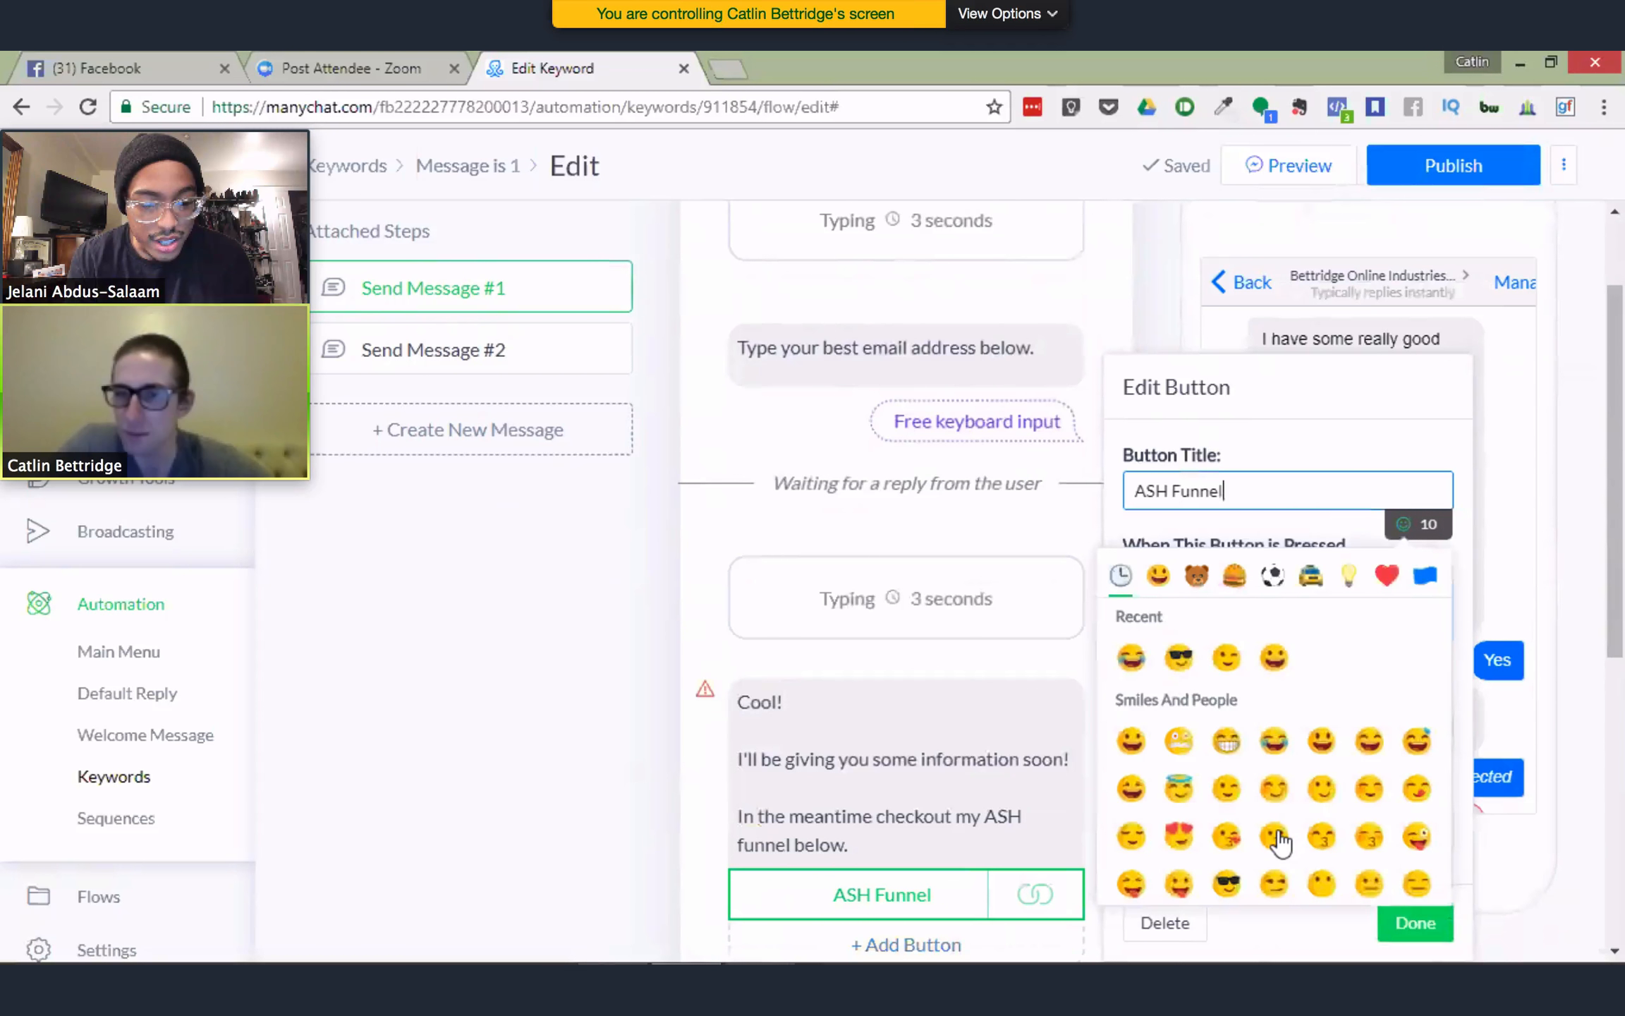
scroll(1278, 839, "down", 2)
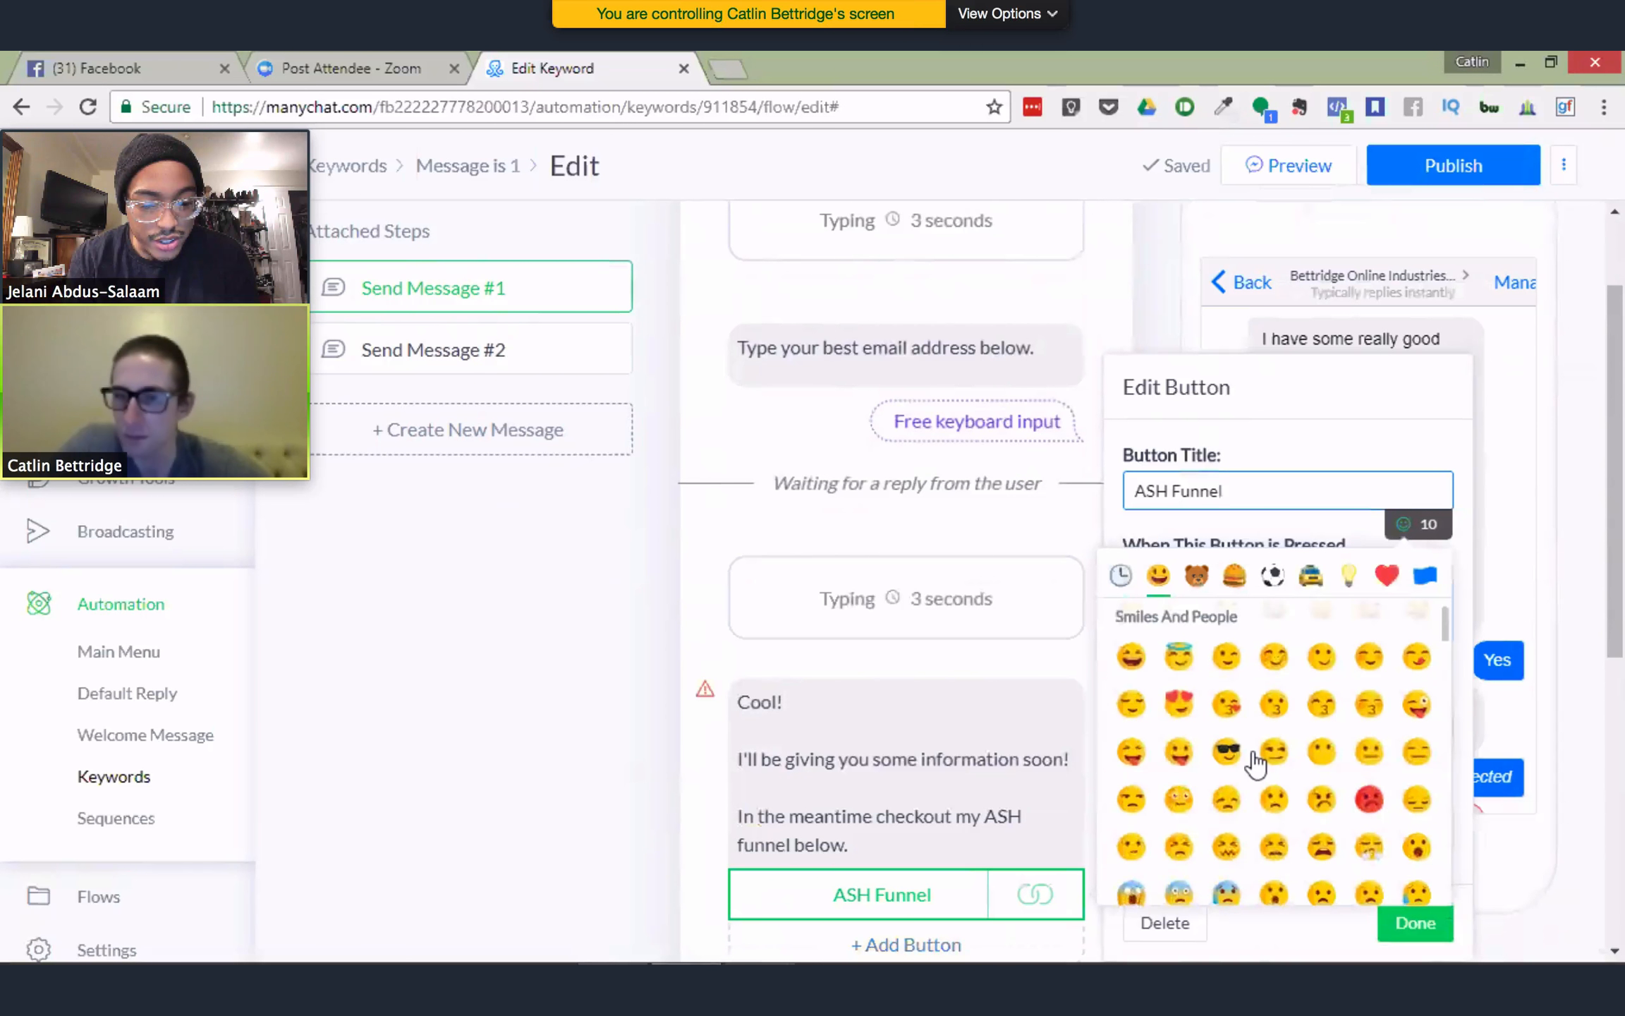
scroll(1229, 802, "up", 1)
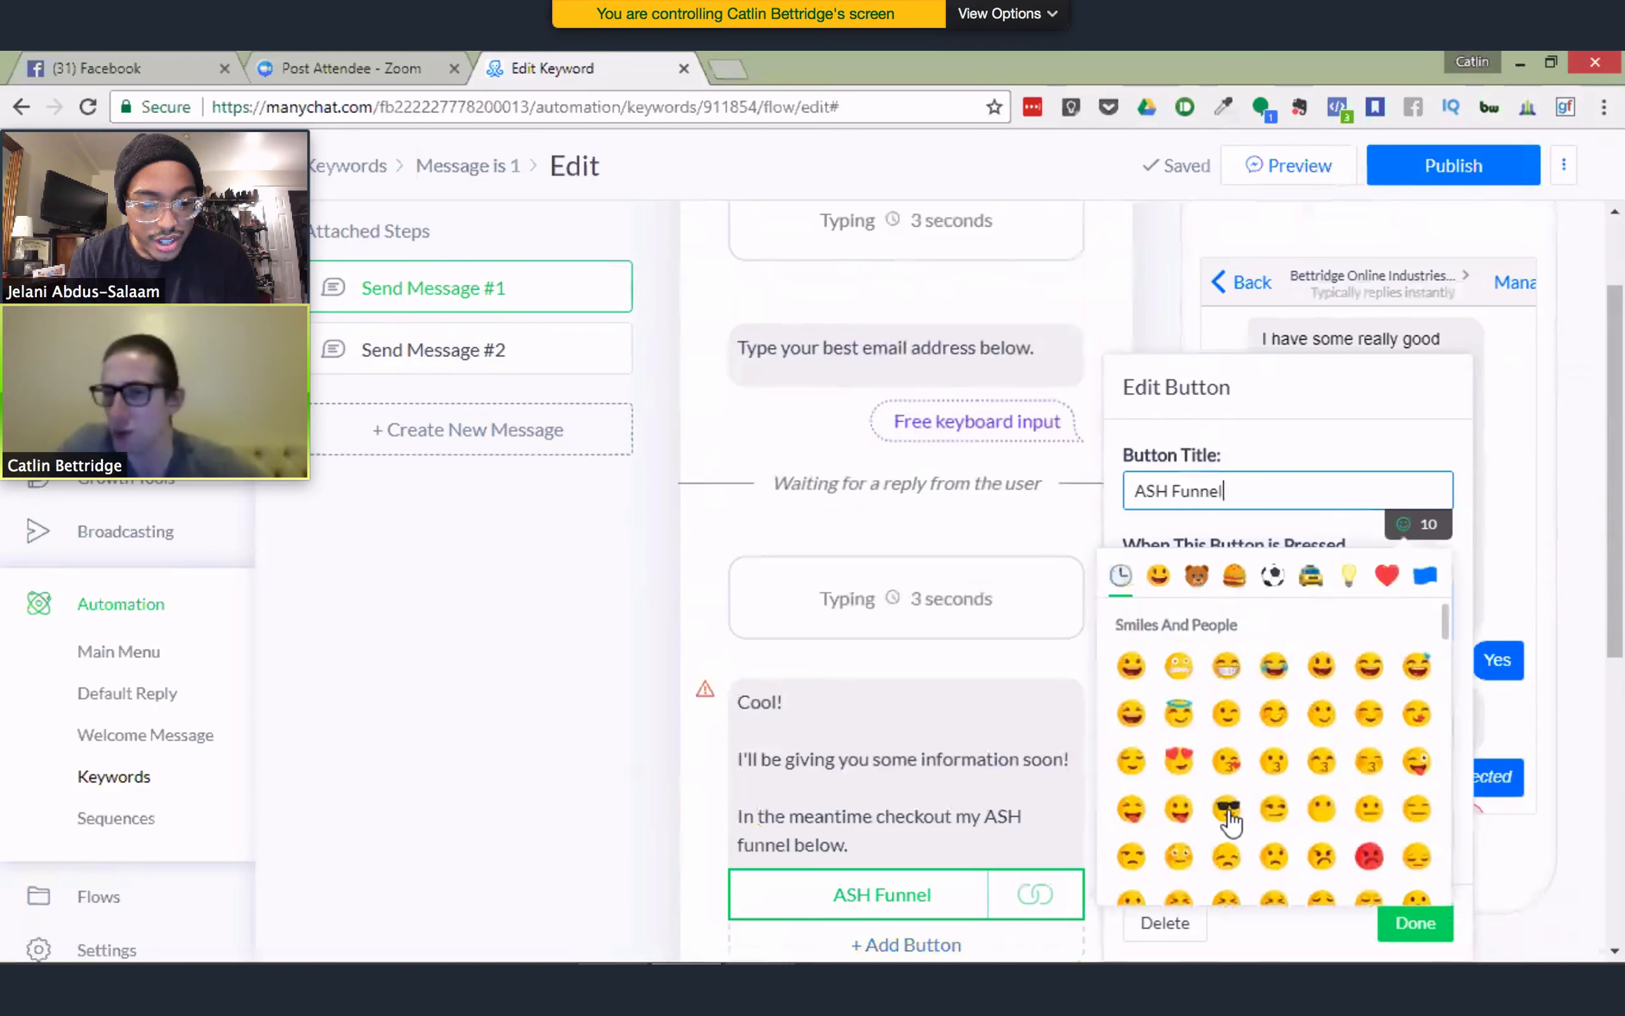
left_click(1228, 808)
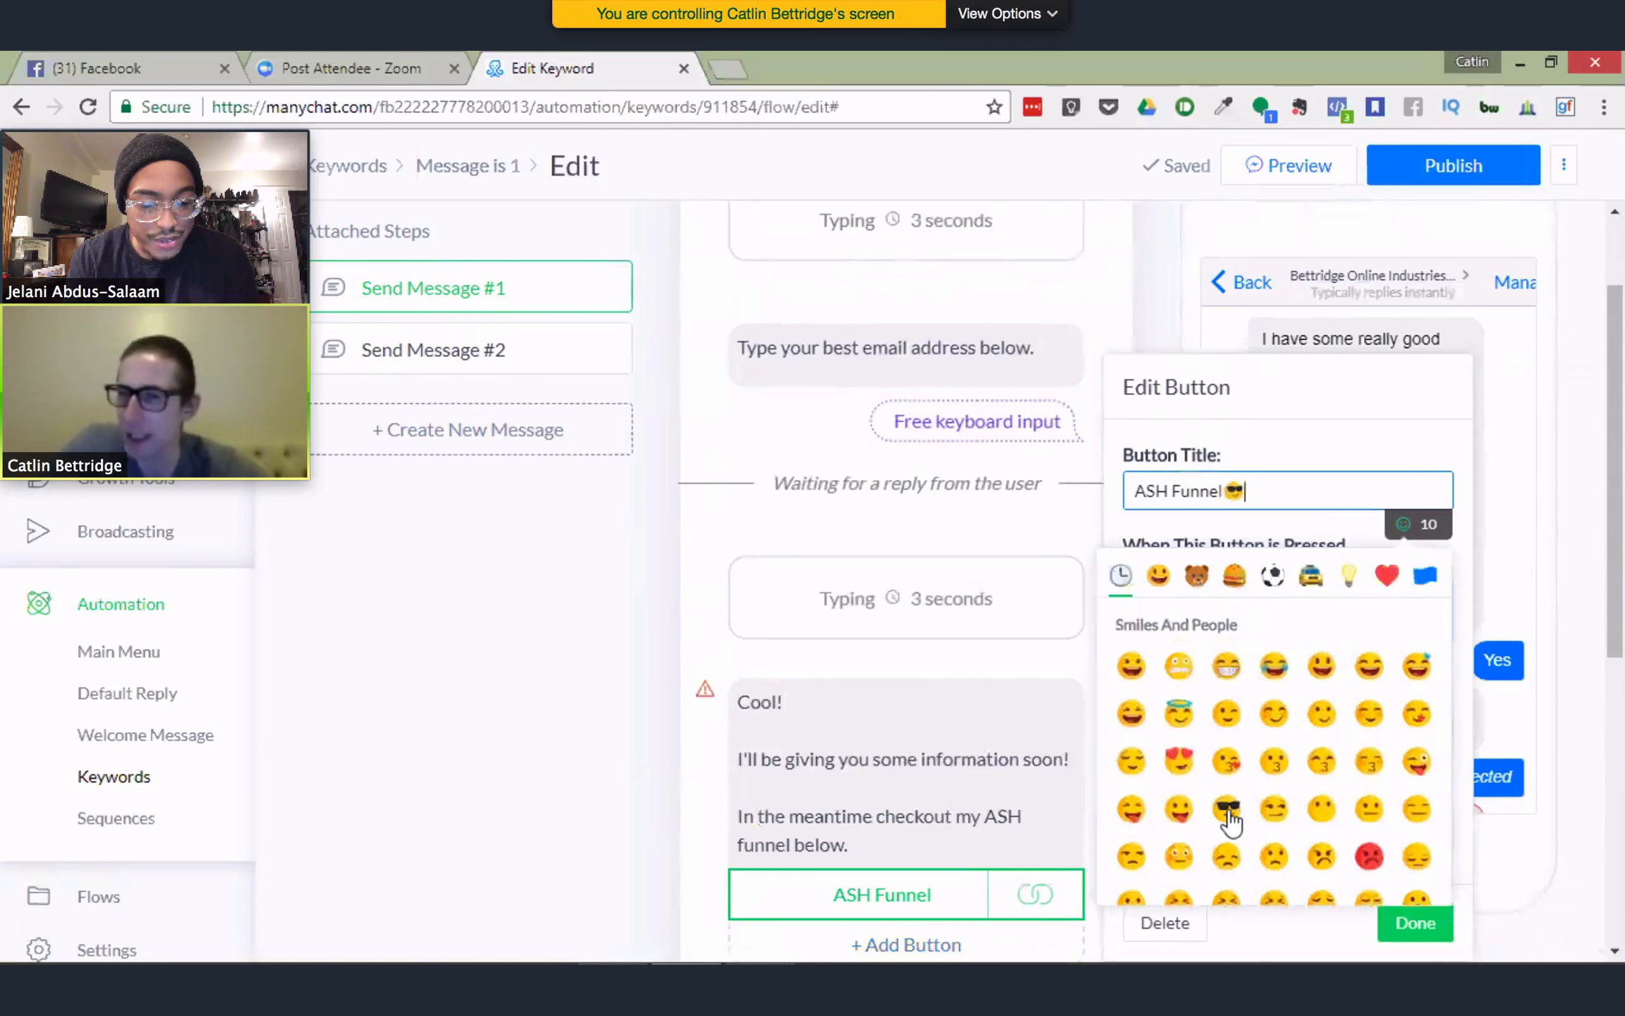
left_click(1228, 491)
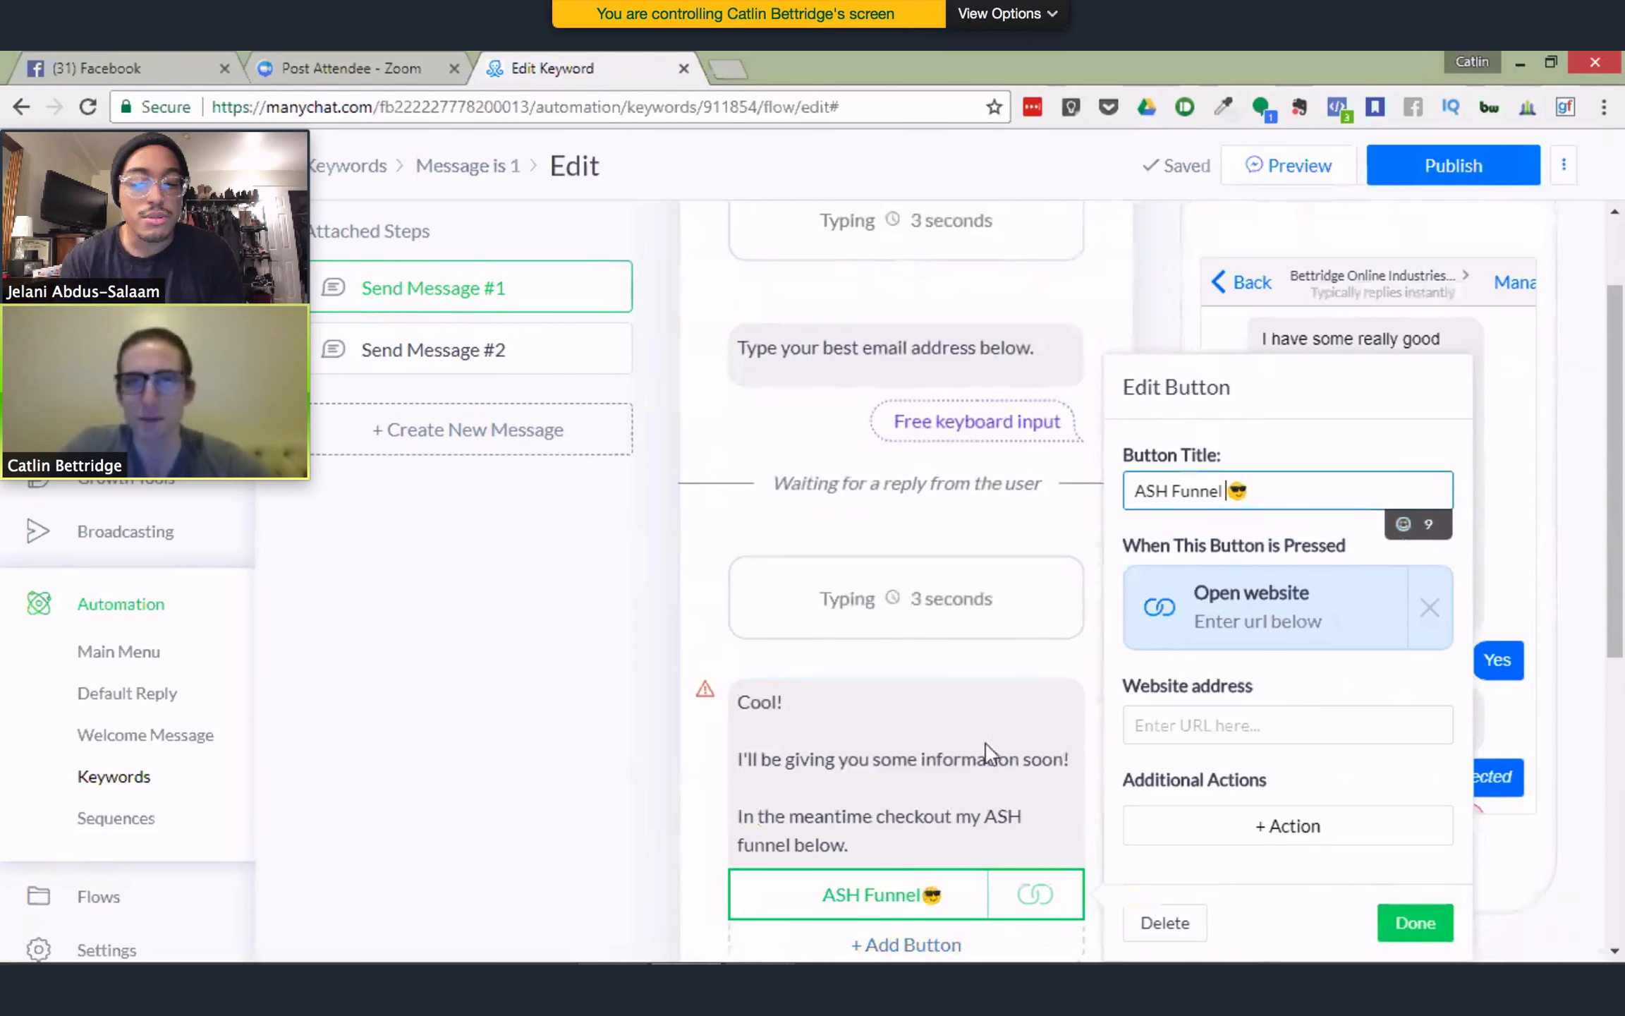
Insert the pointing-down hand emoji right after "funnel below" in the closing text block
left_click(942, 789)
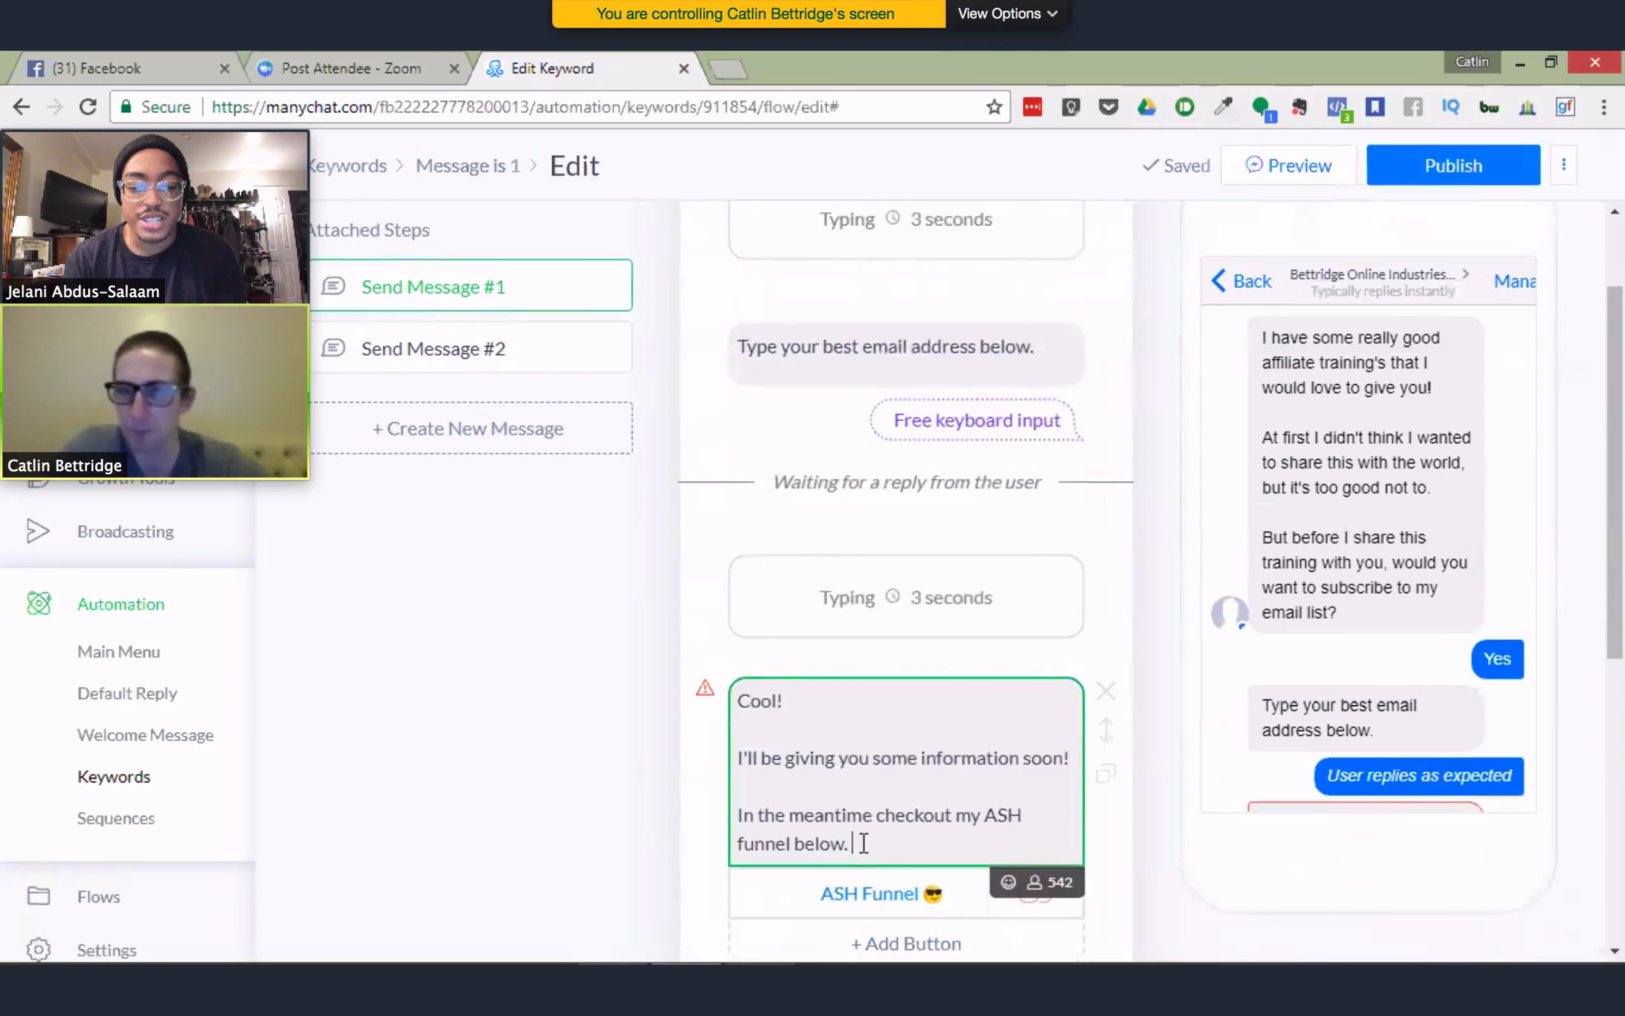
scroll(860, 840, "down", 1)
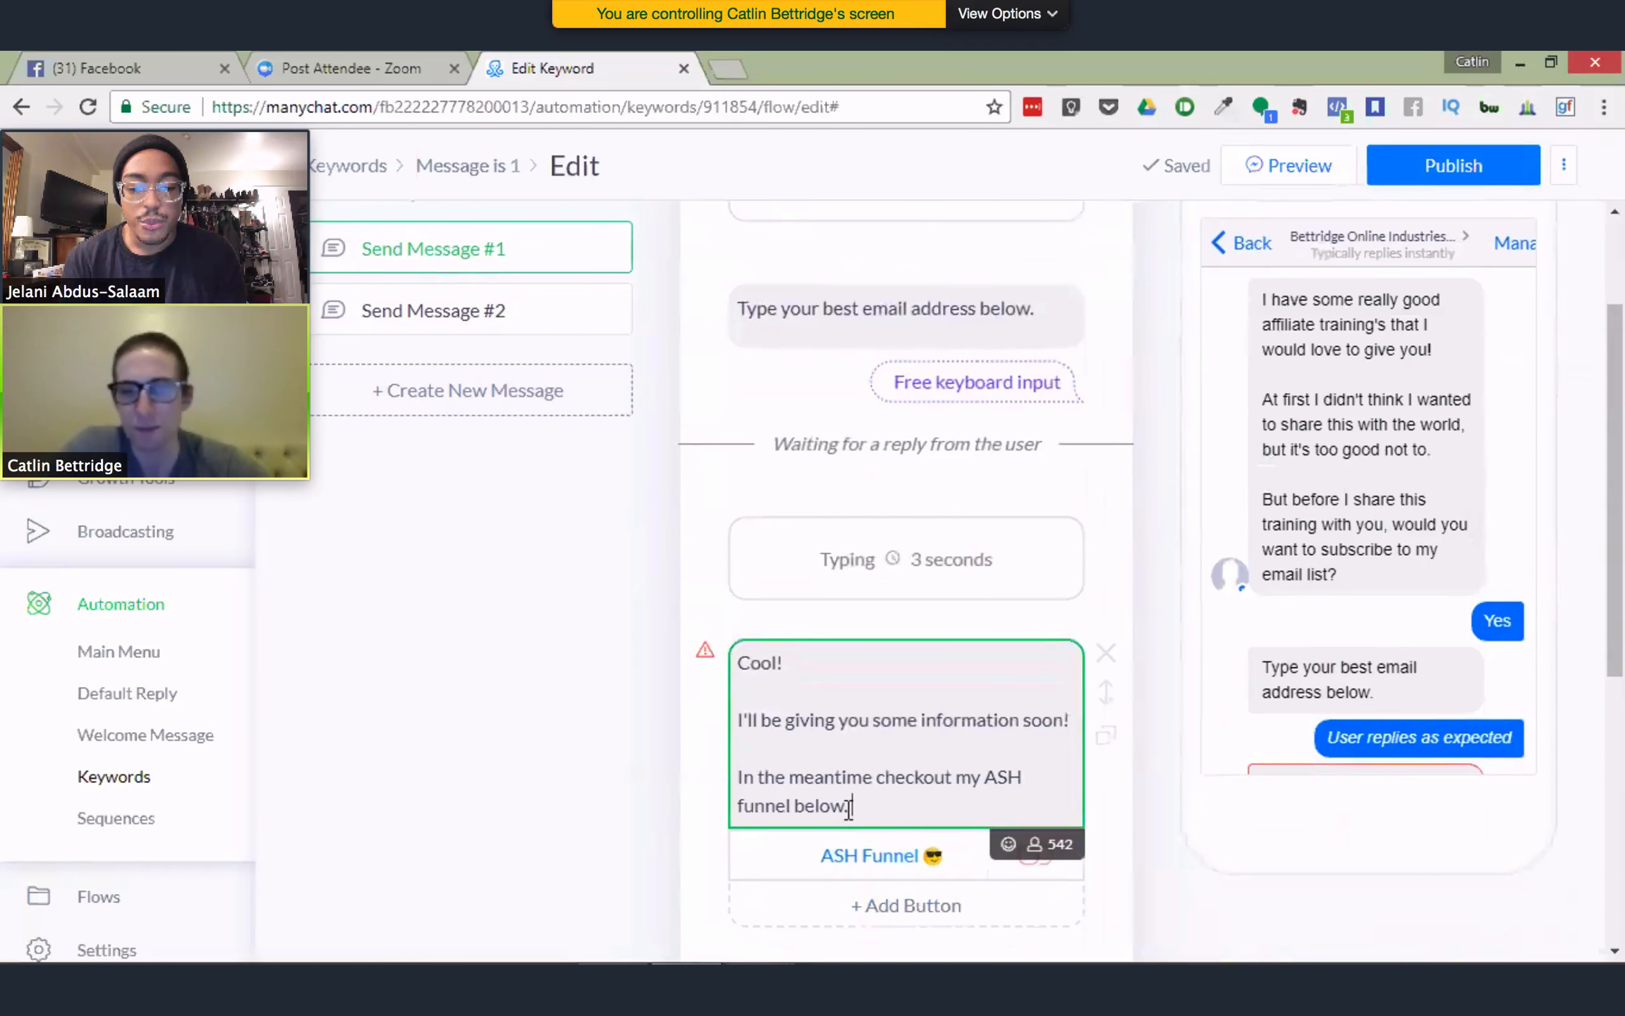
left_click(1008, 845)
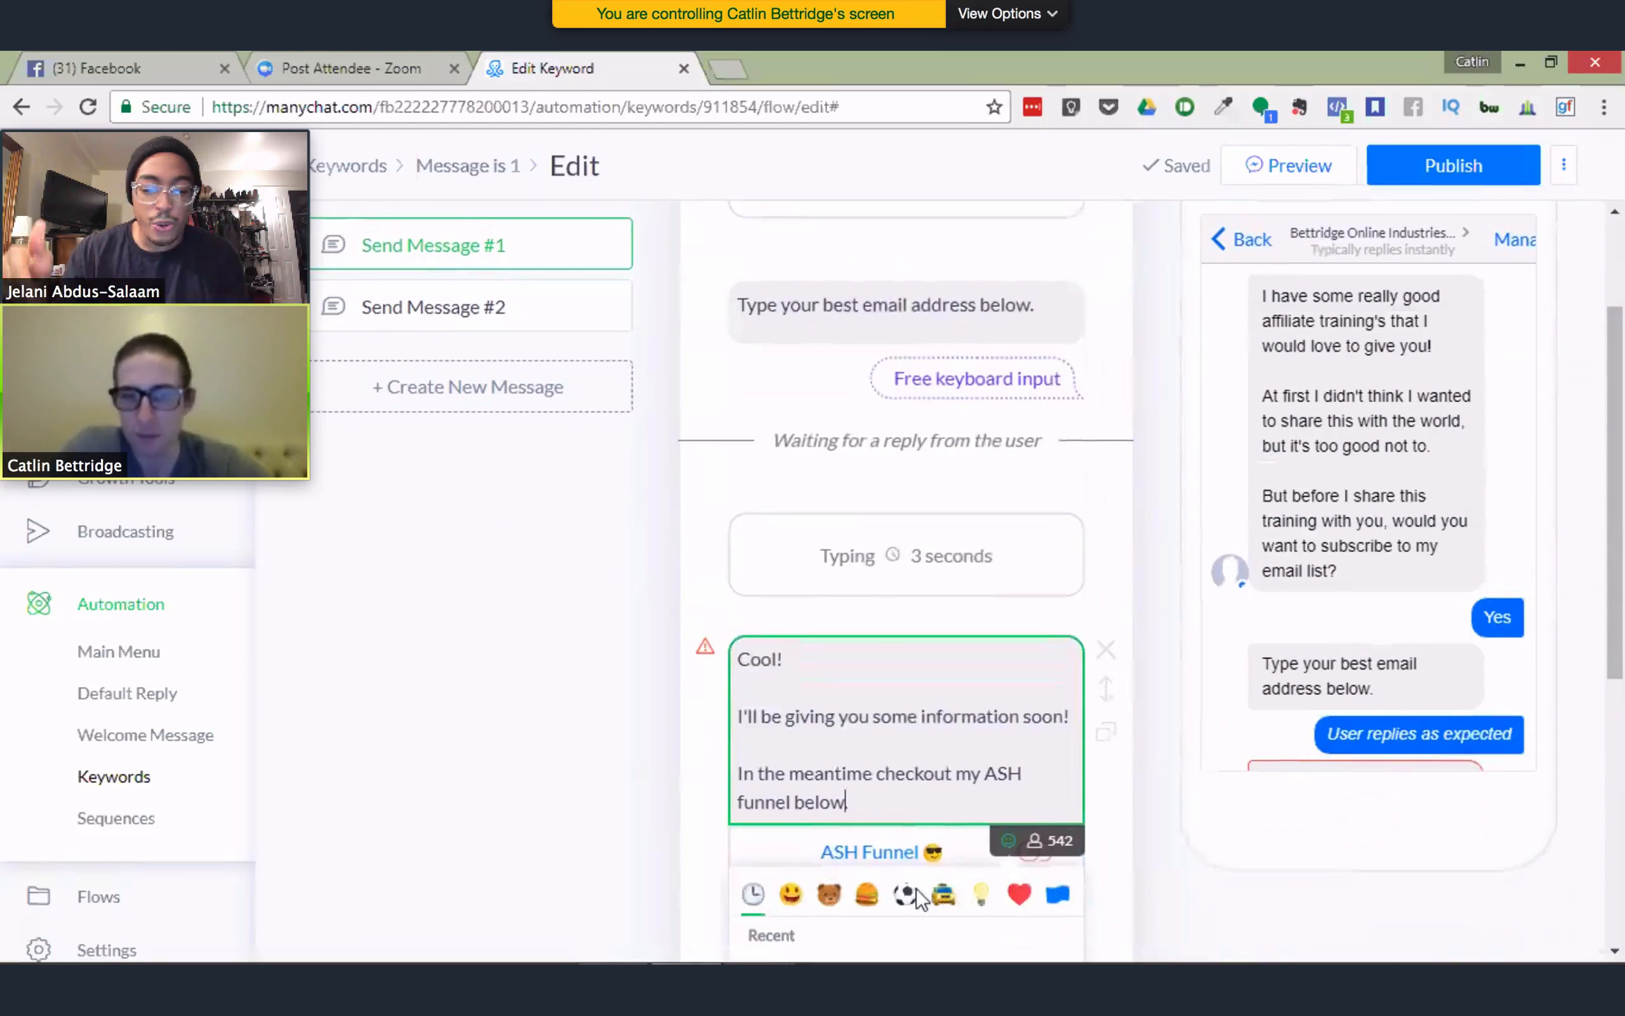
scroll(917, 894, "down", 1)
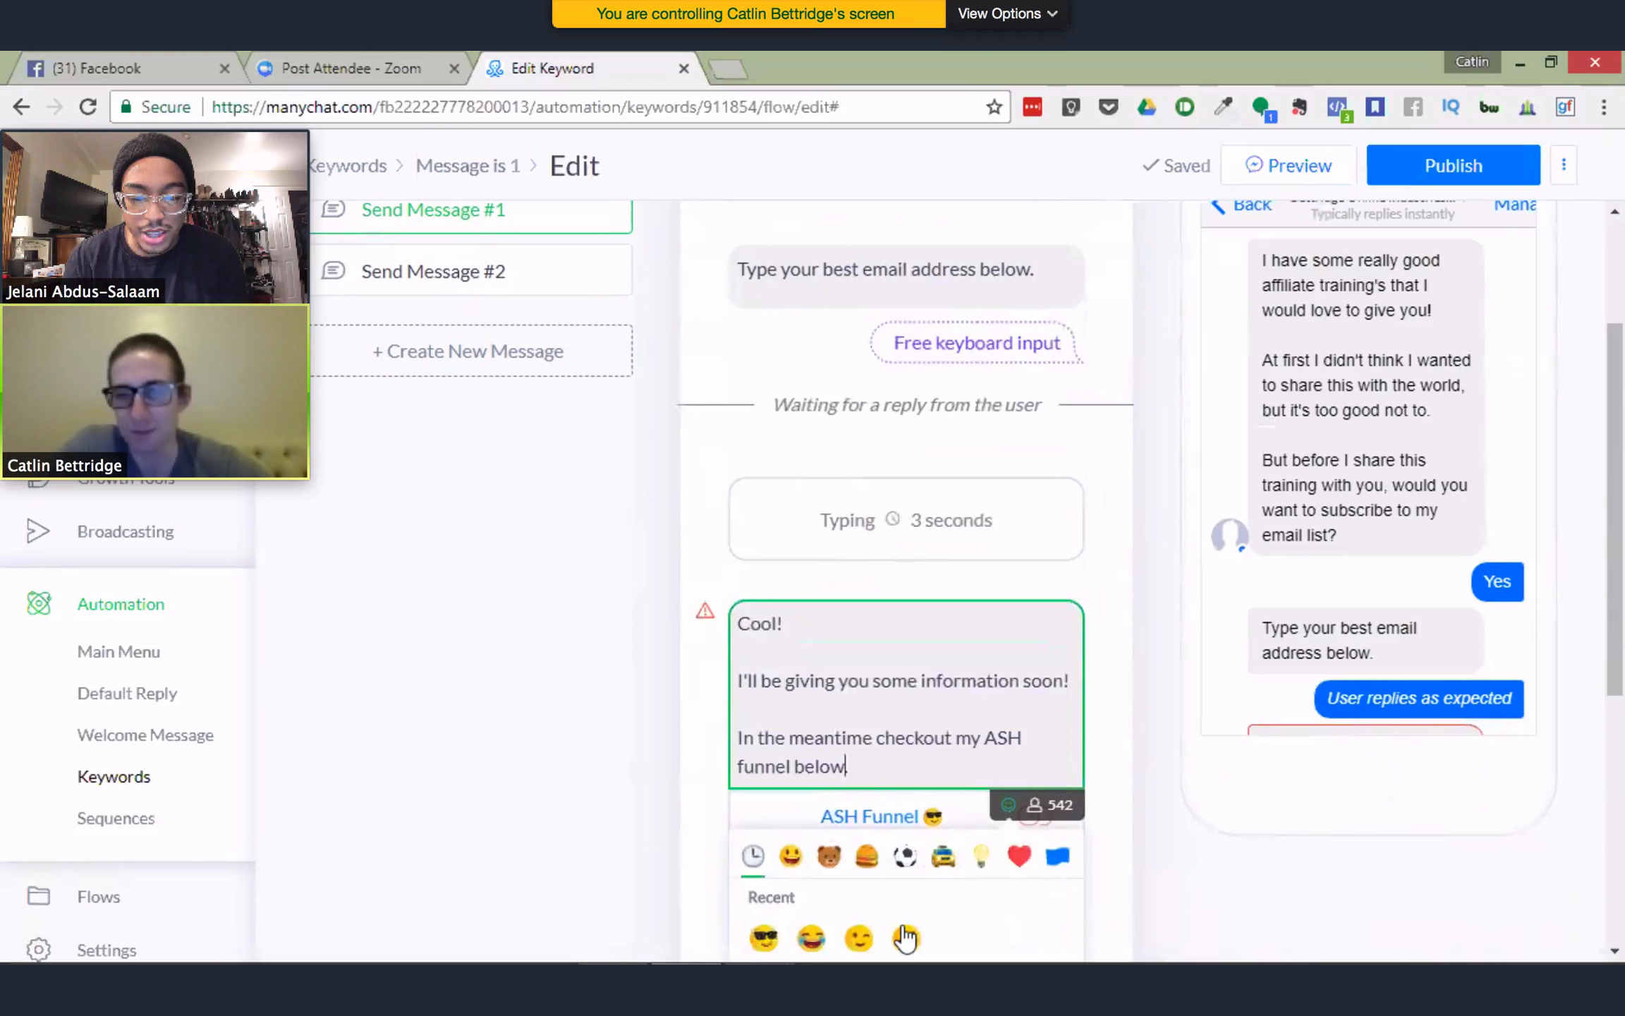
scroll(905, 931, "down", 2)
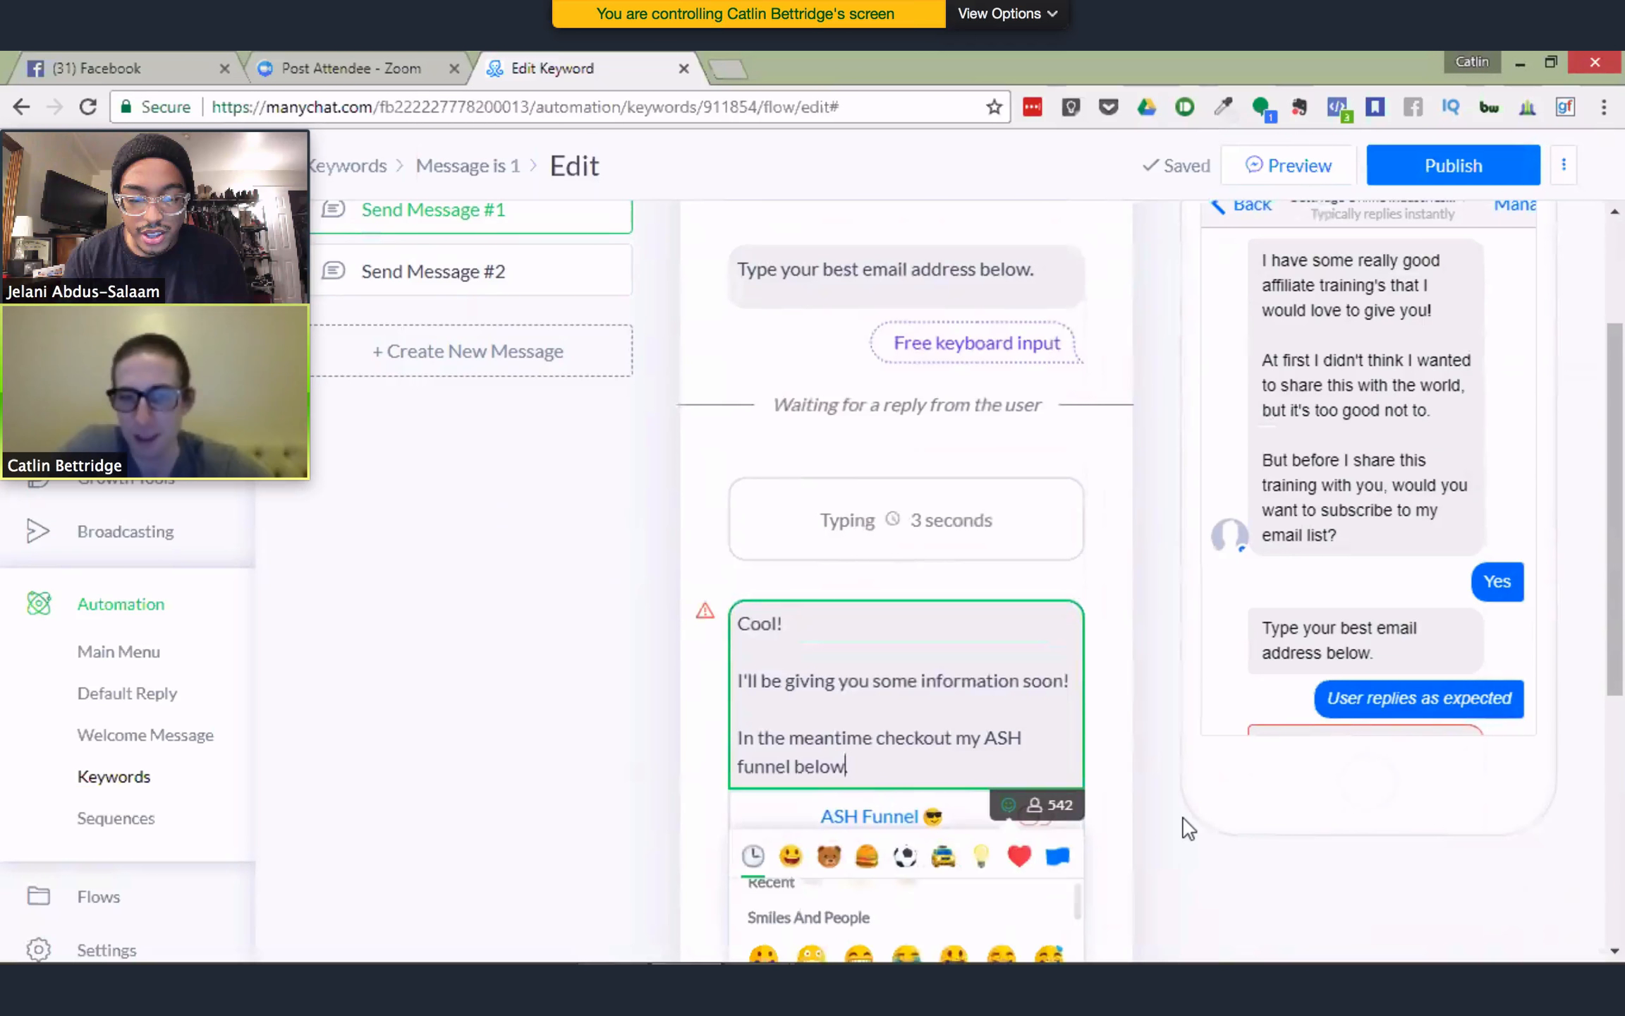
scroll(976, 917, "down", 3)
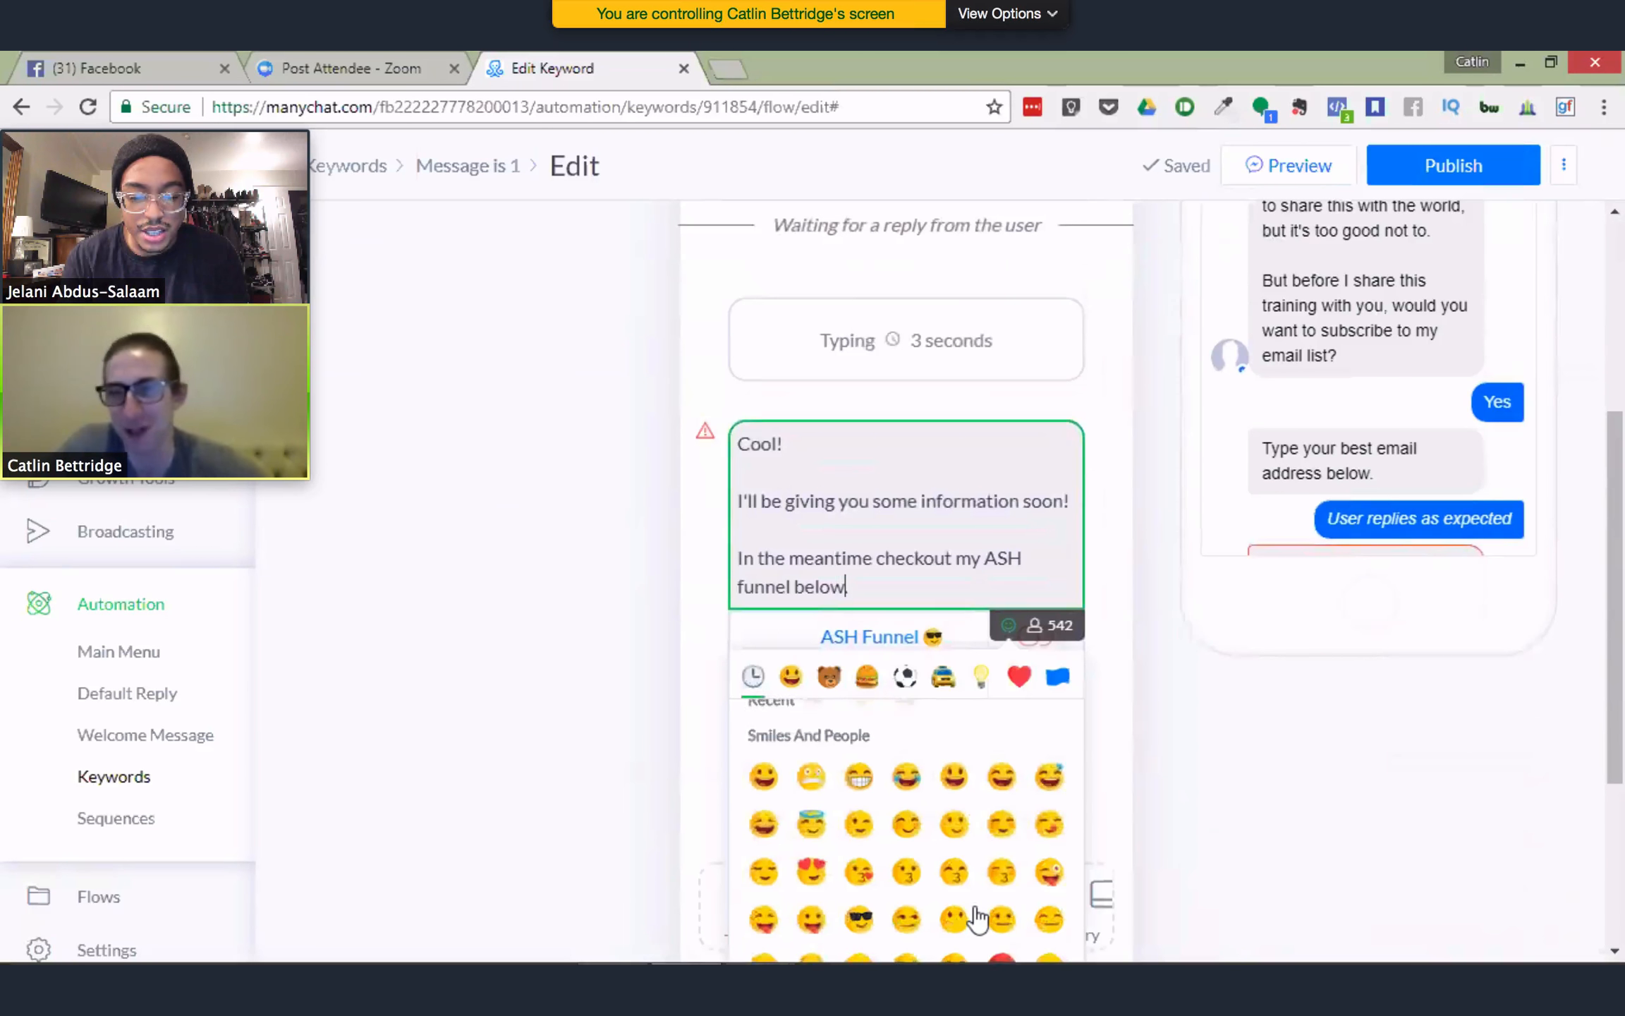
scroll(977, 917, "down", 4)
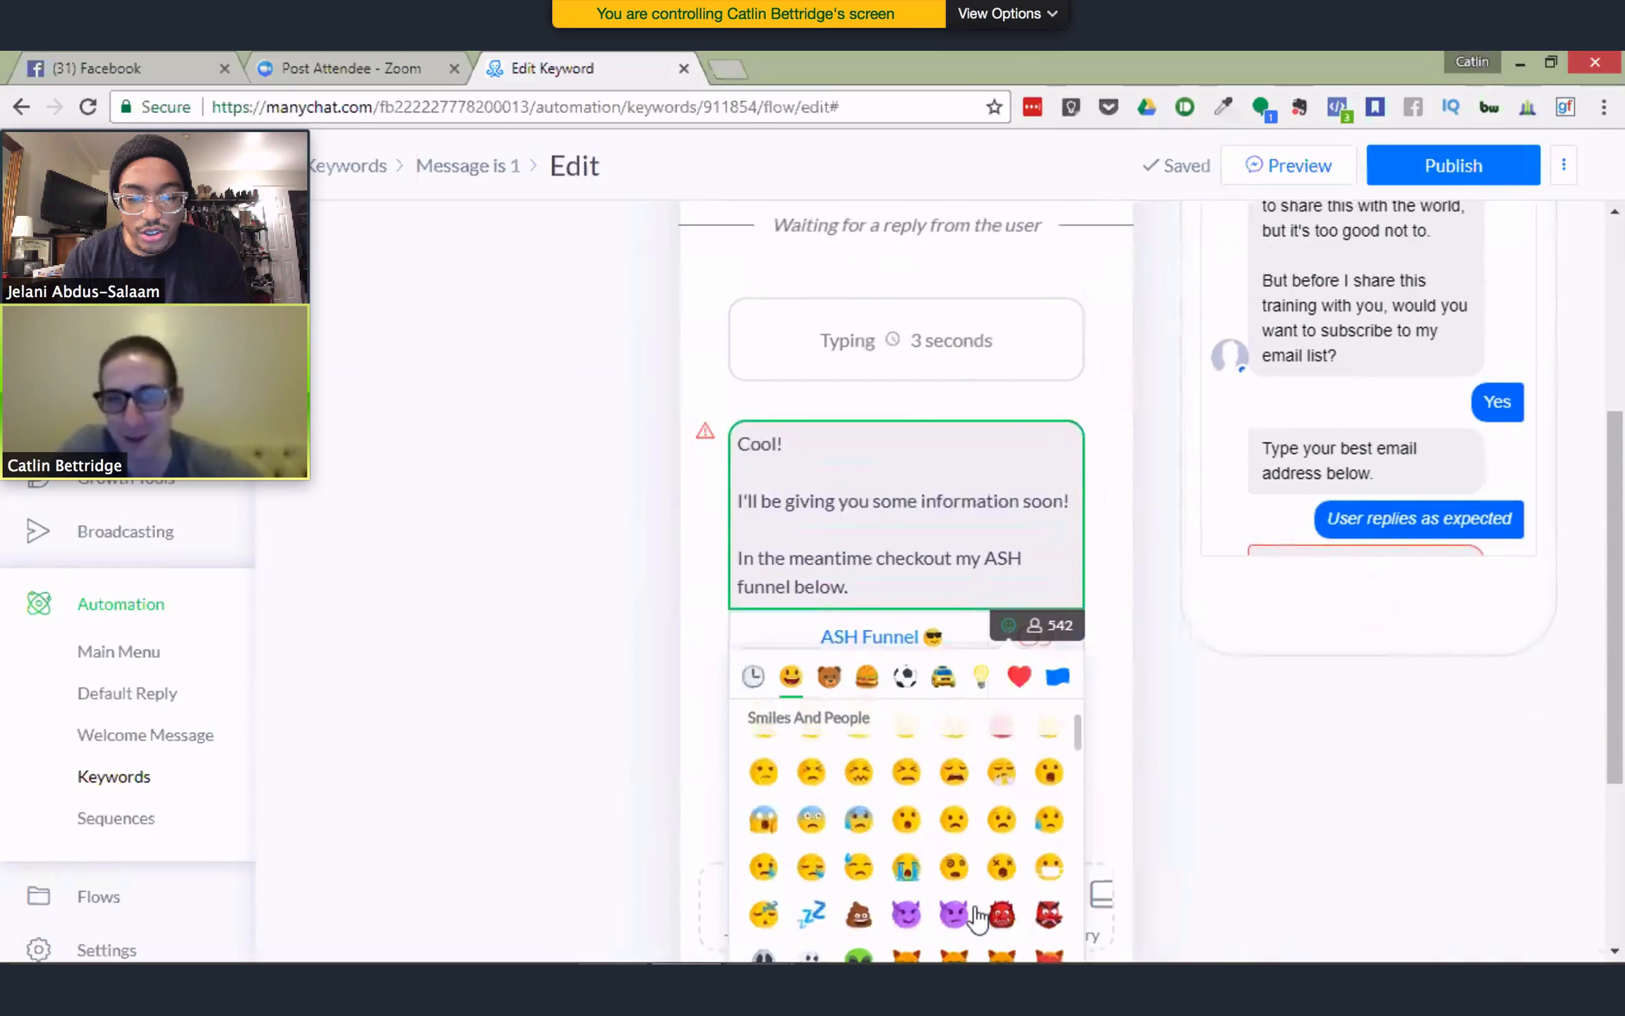
scroll(977, 916, "down", 4)
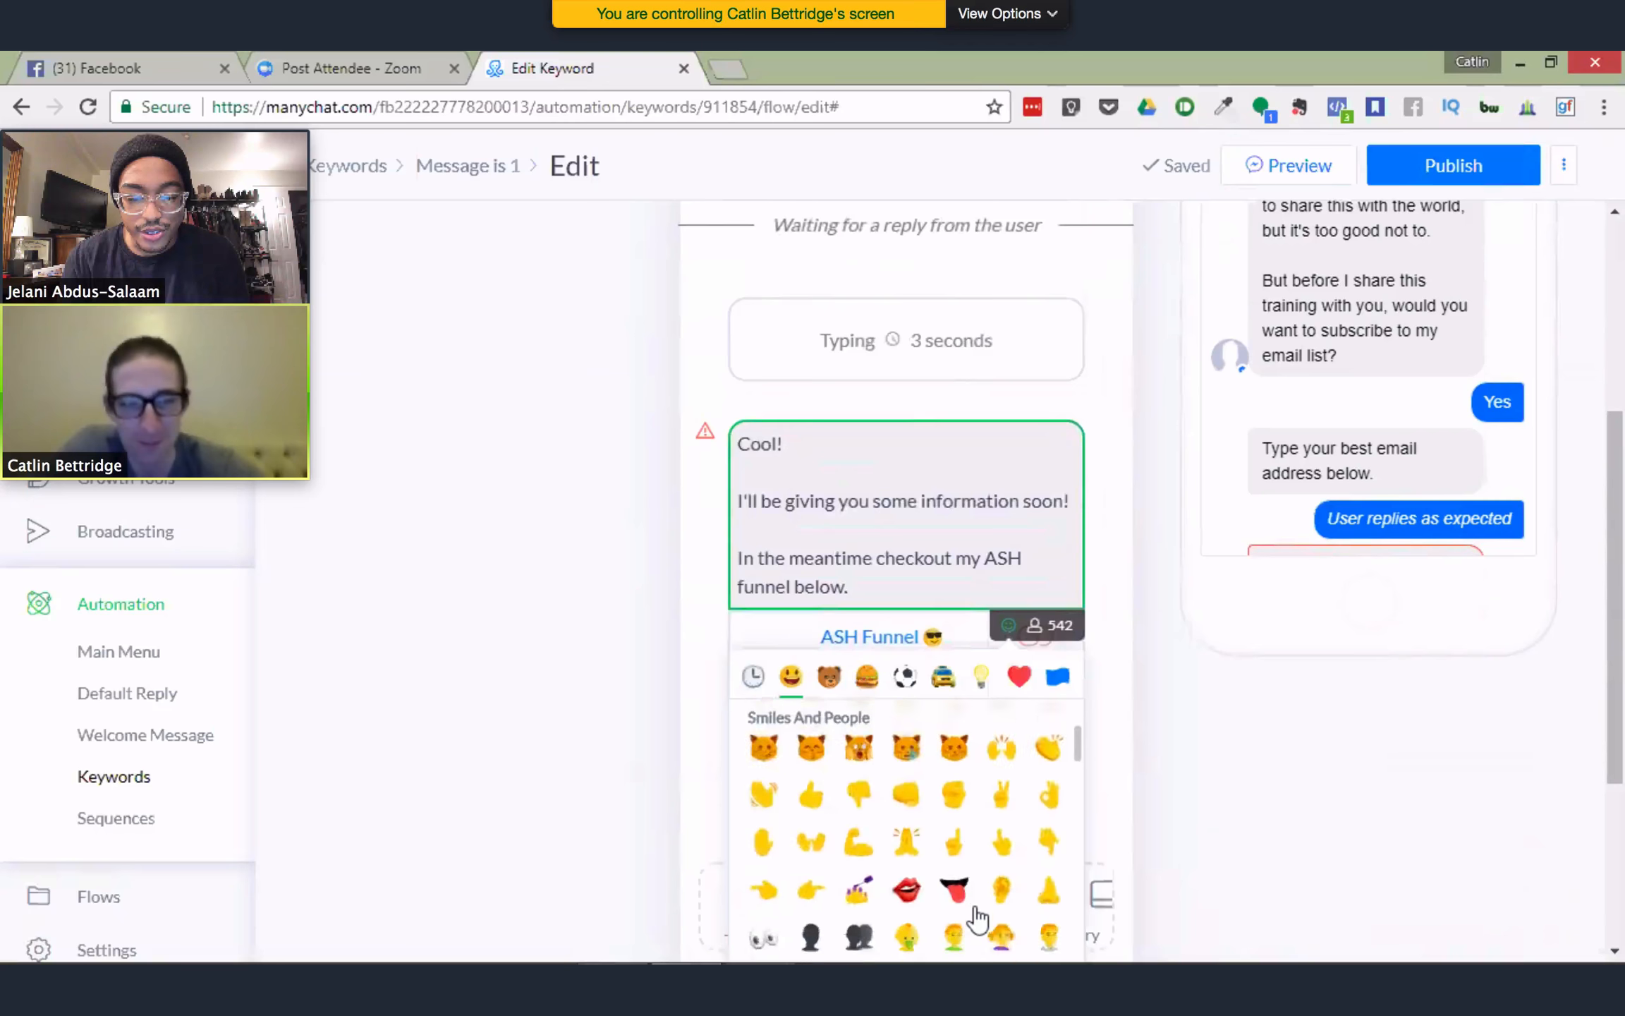
scroll(977, 917, "down", 3)
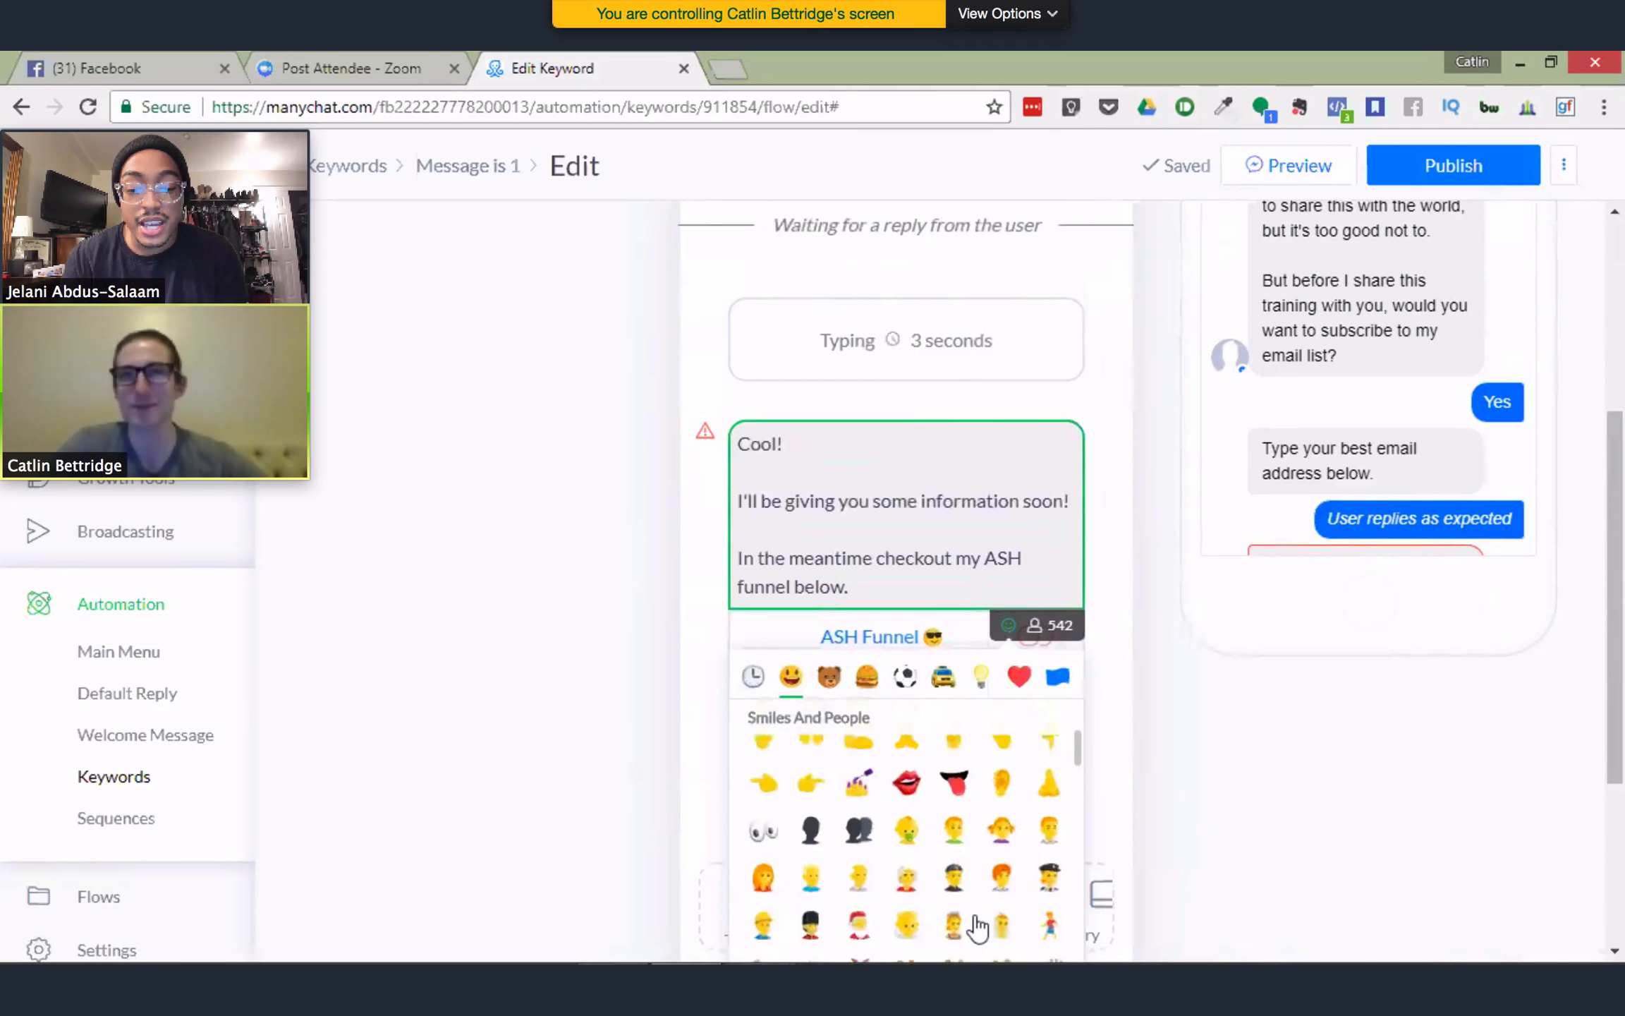
scroll(977, 927, "up", 1)
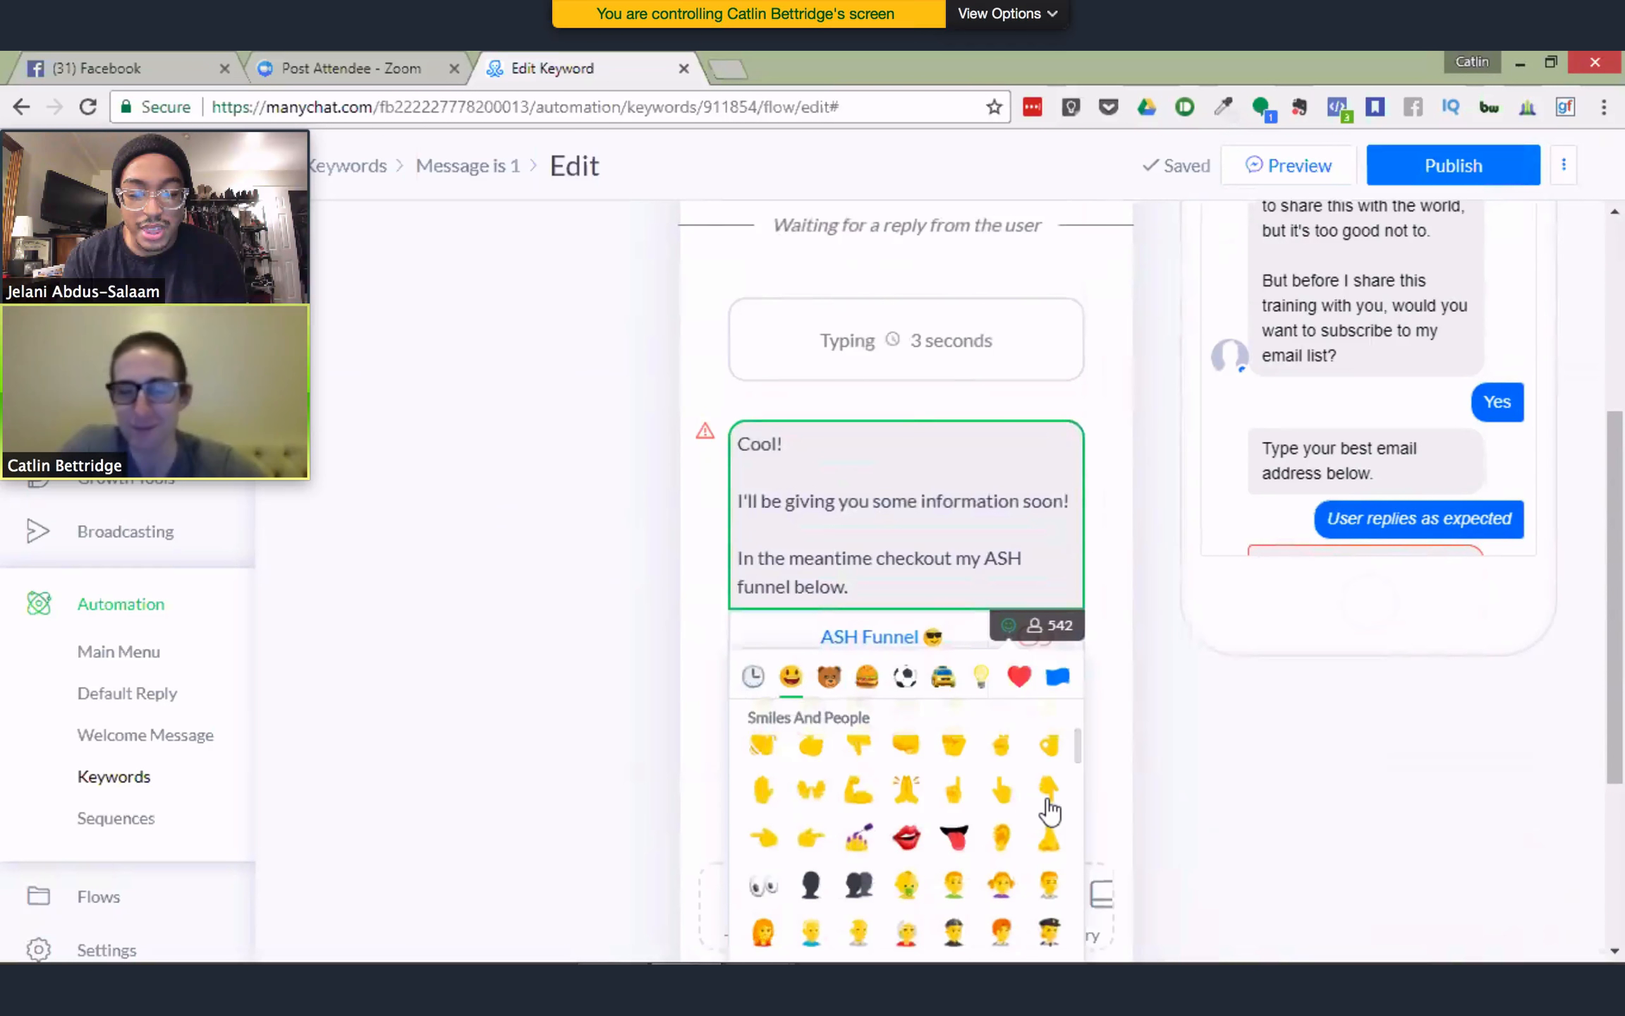
left_click(1047, 803)
left_click(1214, 797)
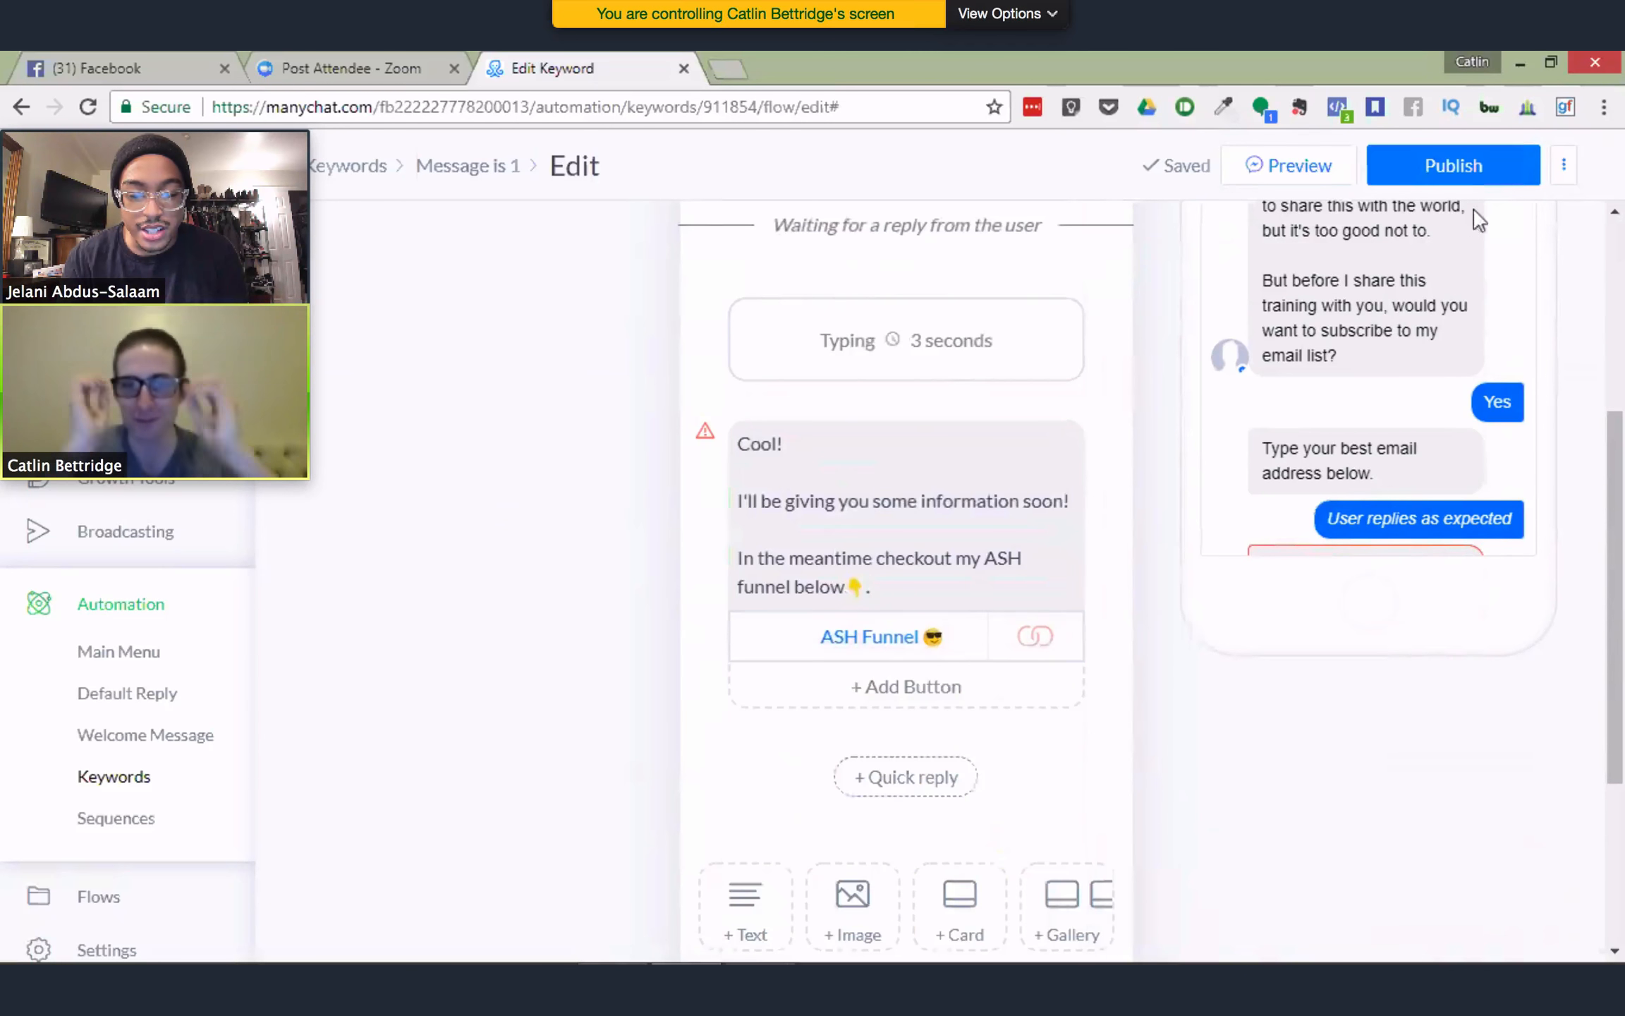
Set the website address of the ASH Funnel button to ashfunnel.com and save the button
left_click(1460, 171)
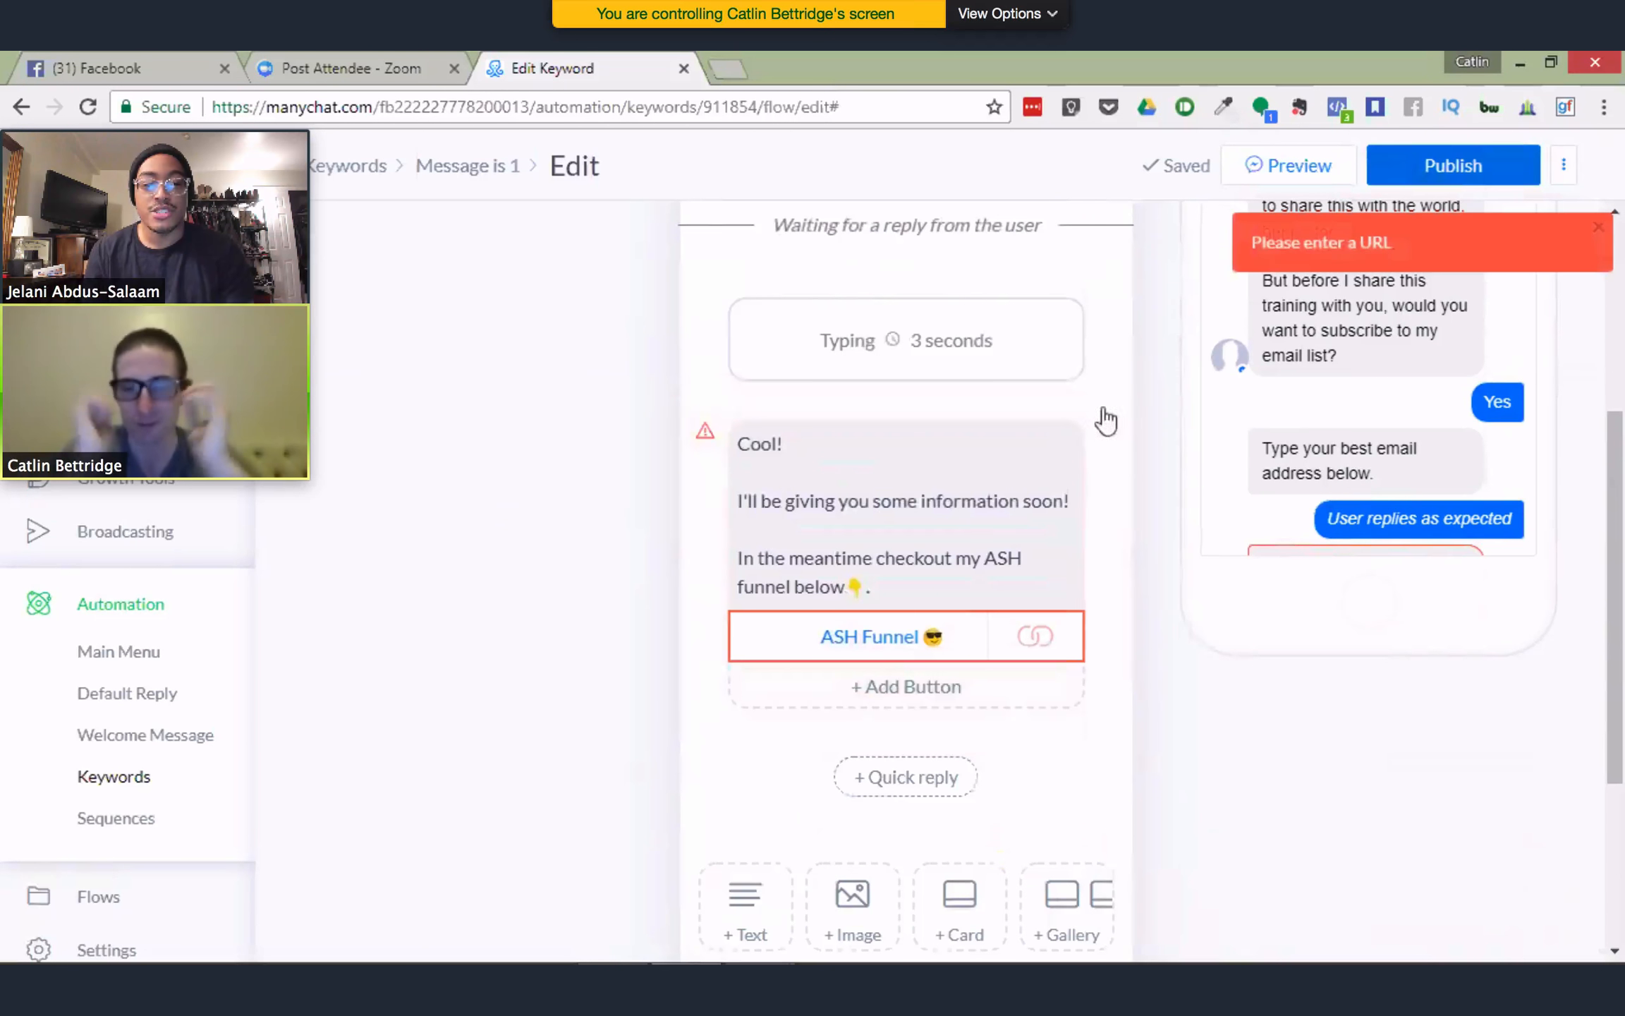
left_click(880, 649)
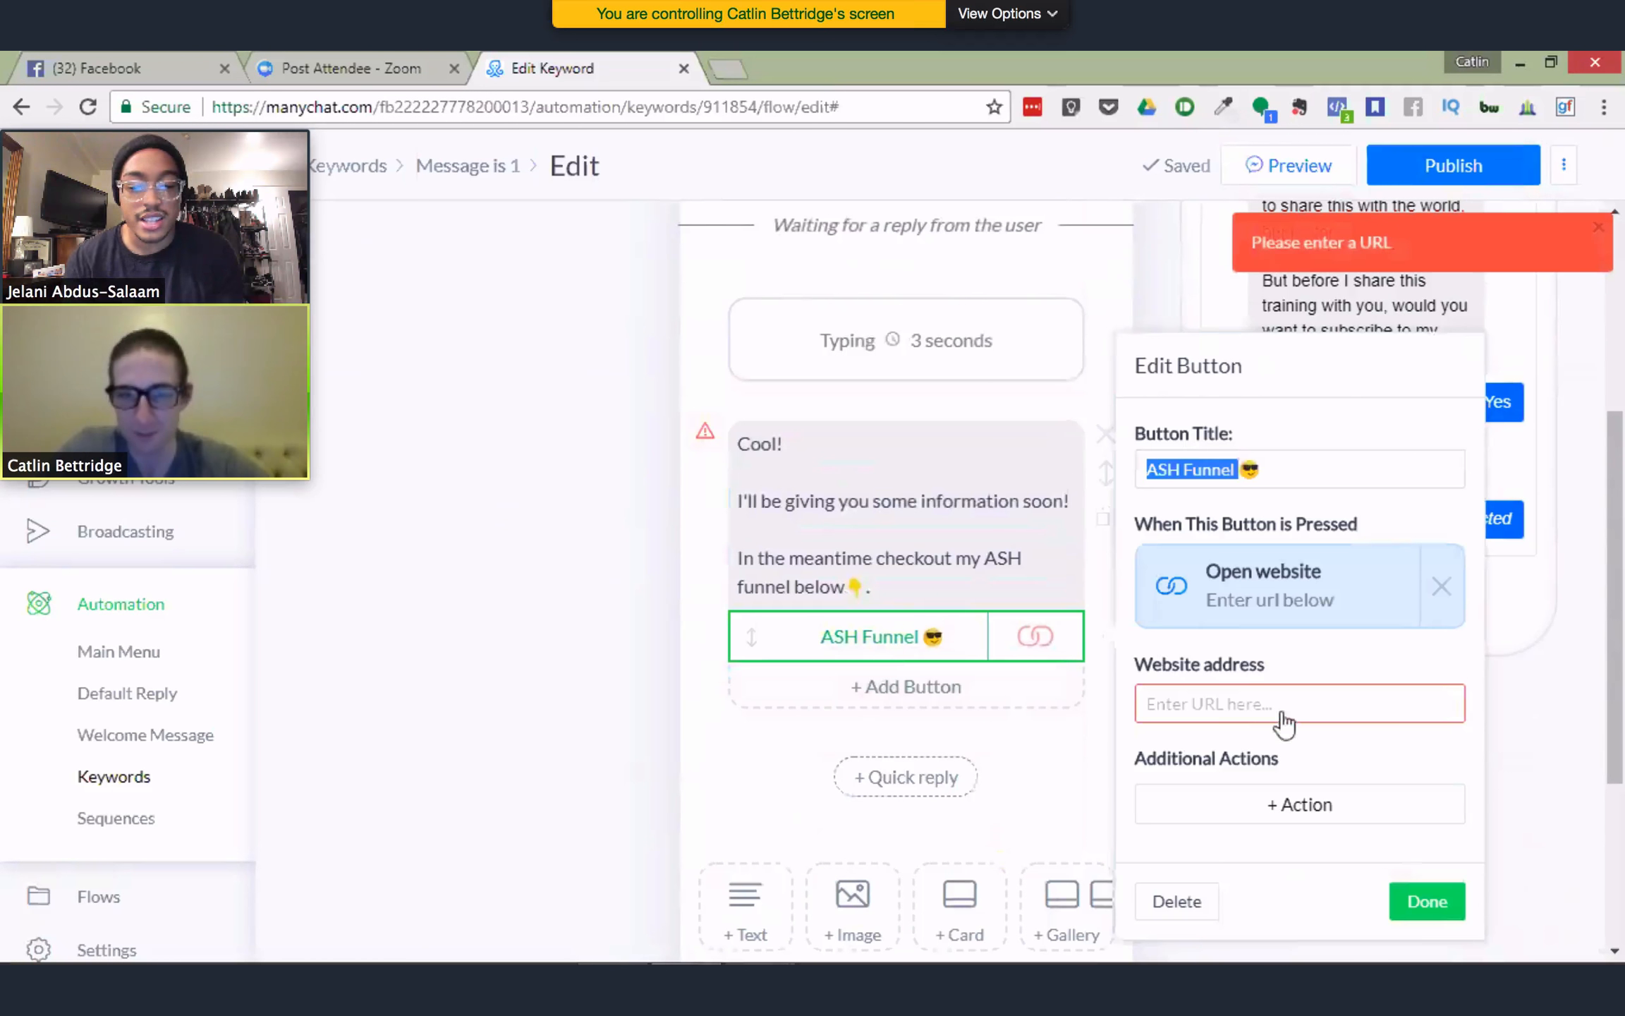
left_click(1238, 701)
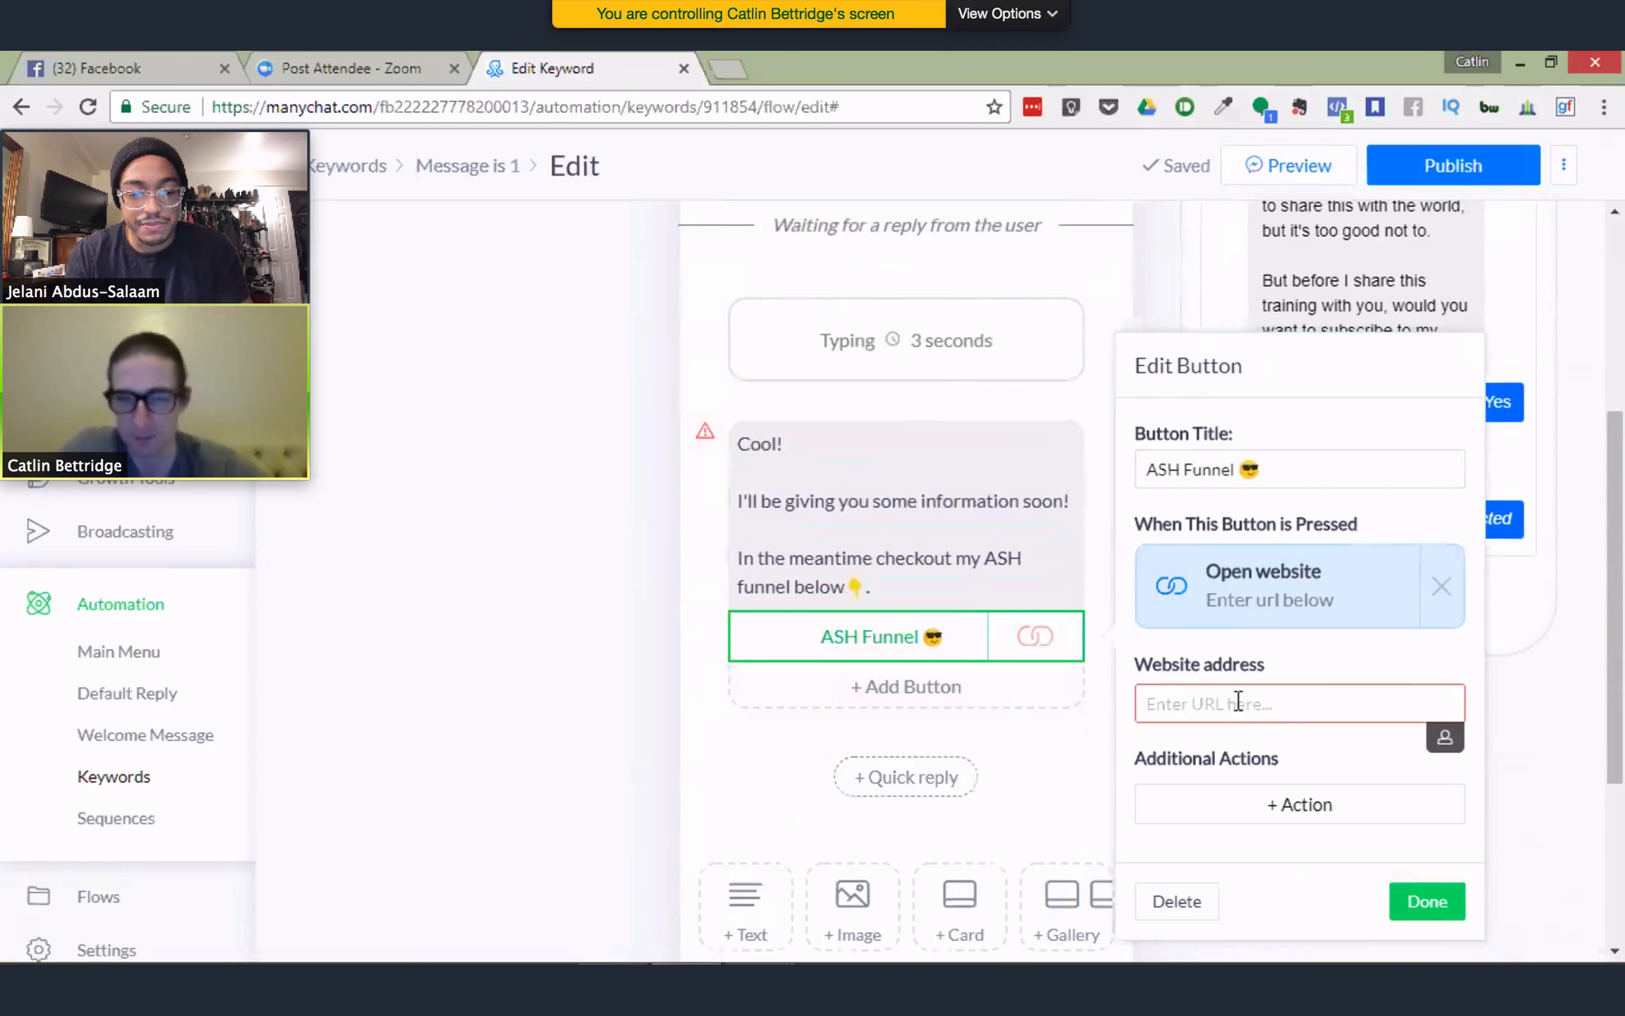
type("ashfu")
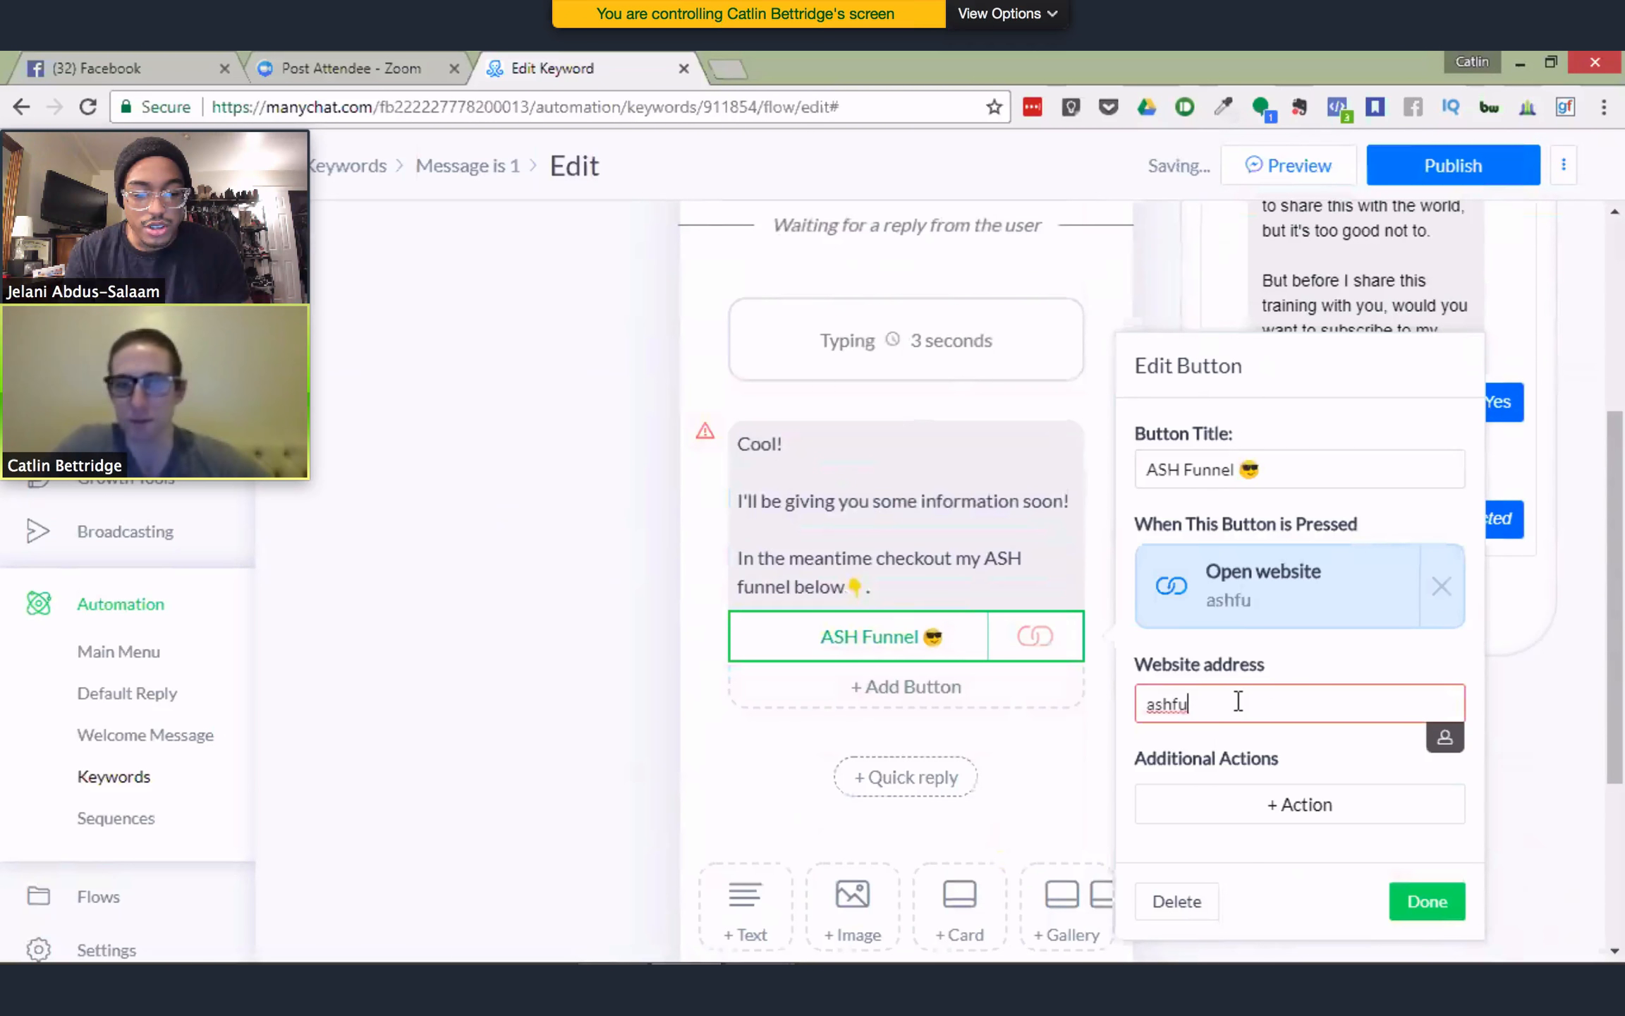
type("nnel.c")
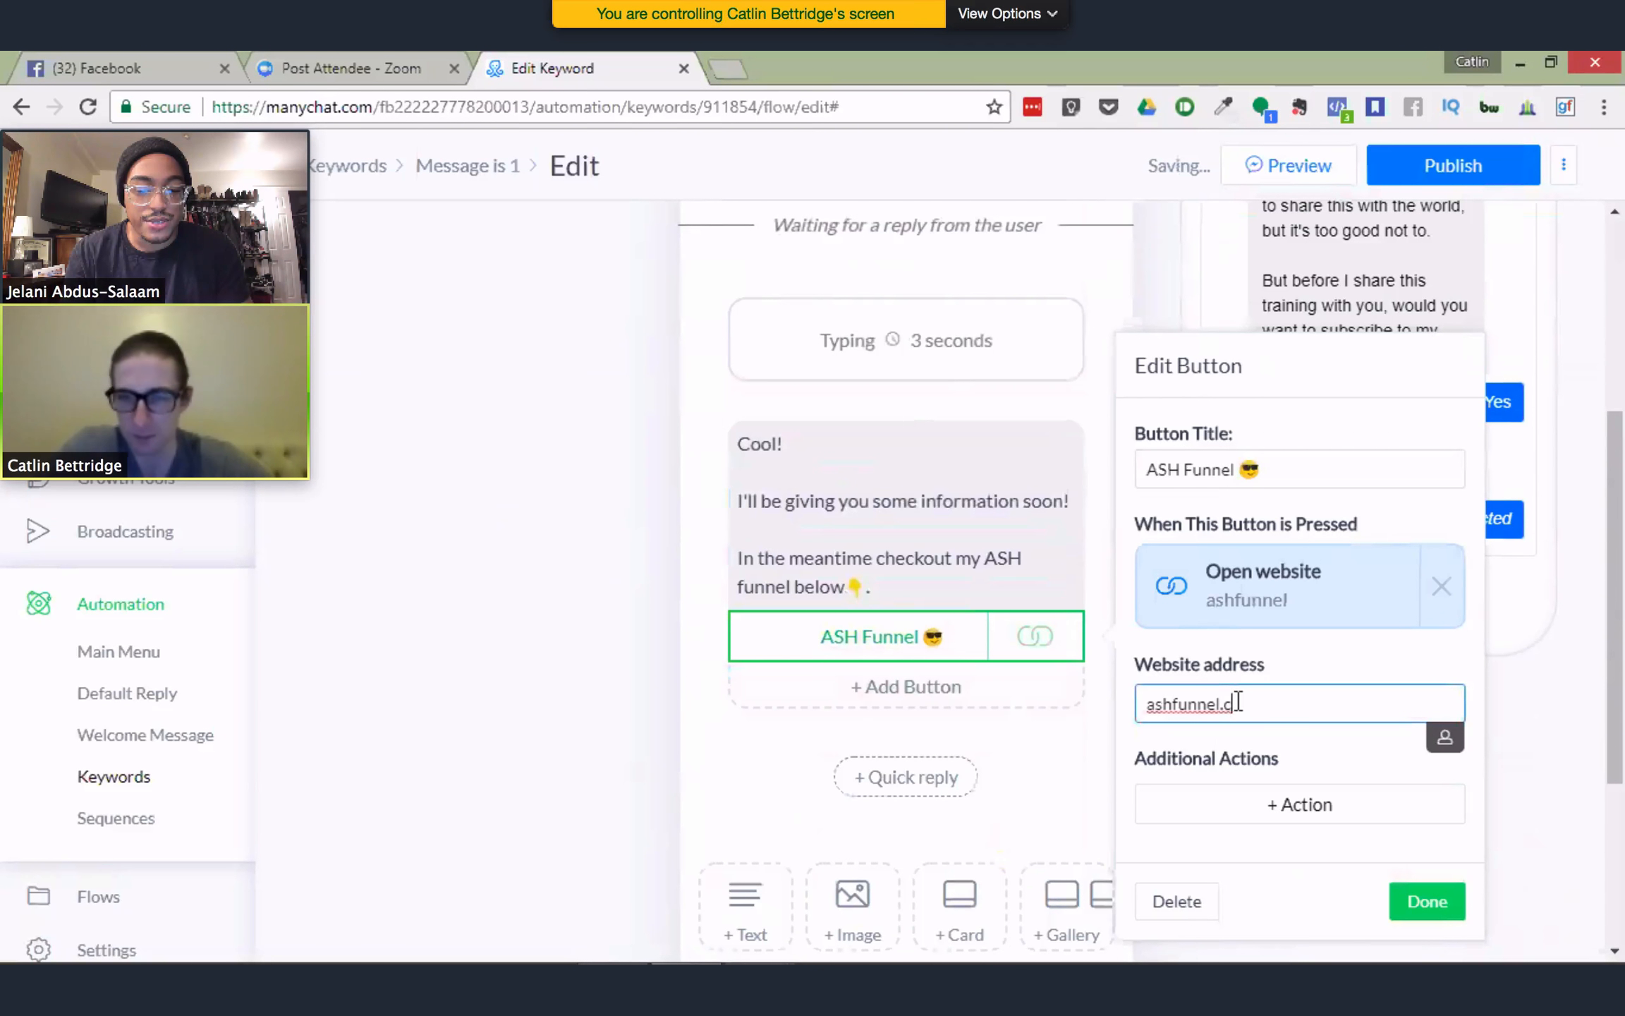
type("om")
left_click(1421, 906)
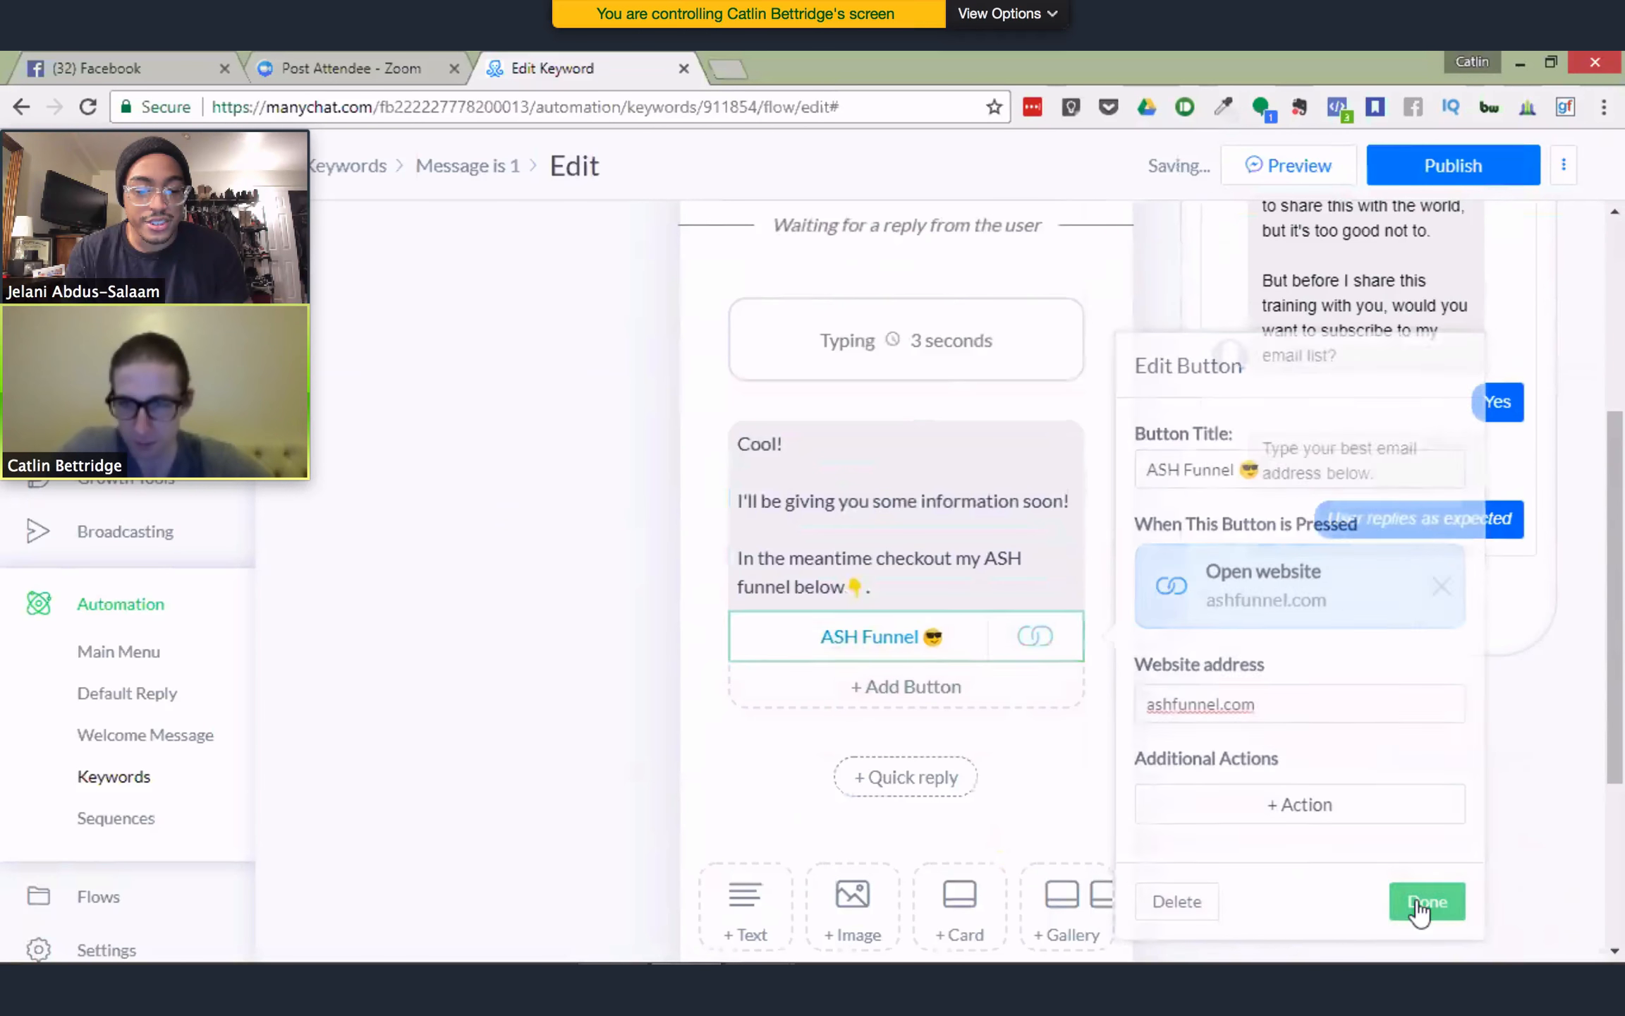
Give the ASH Funnel button an Add Tag action that uses a new tag named "clicked_add-ash-funnel-button"
left_click(952, 637)
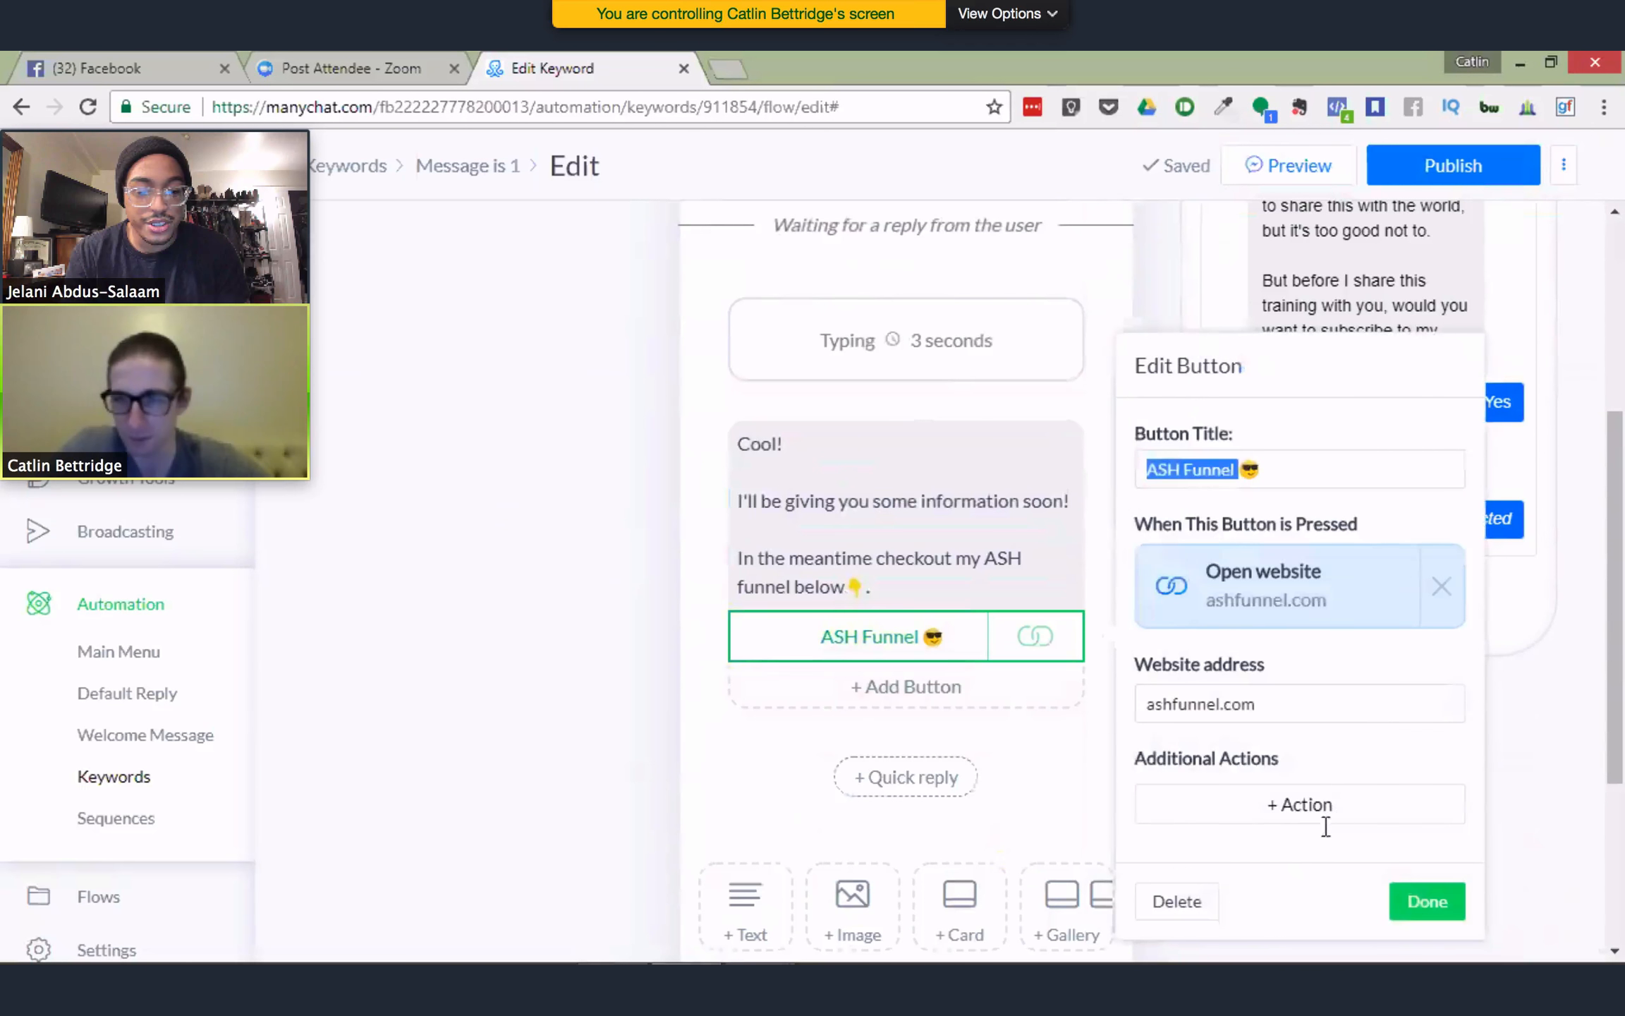
left_click(1278, 809)
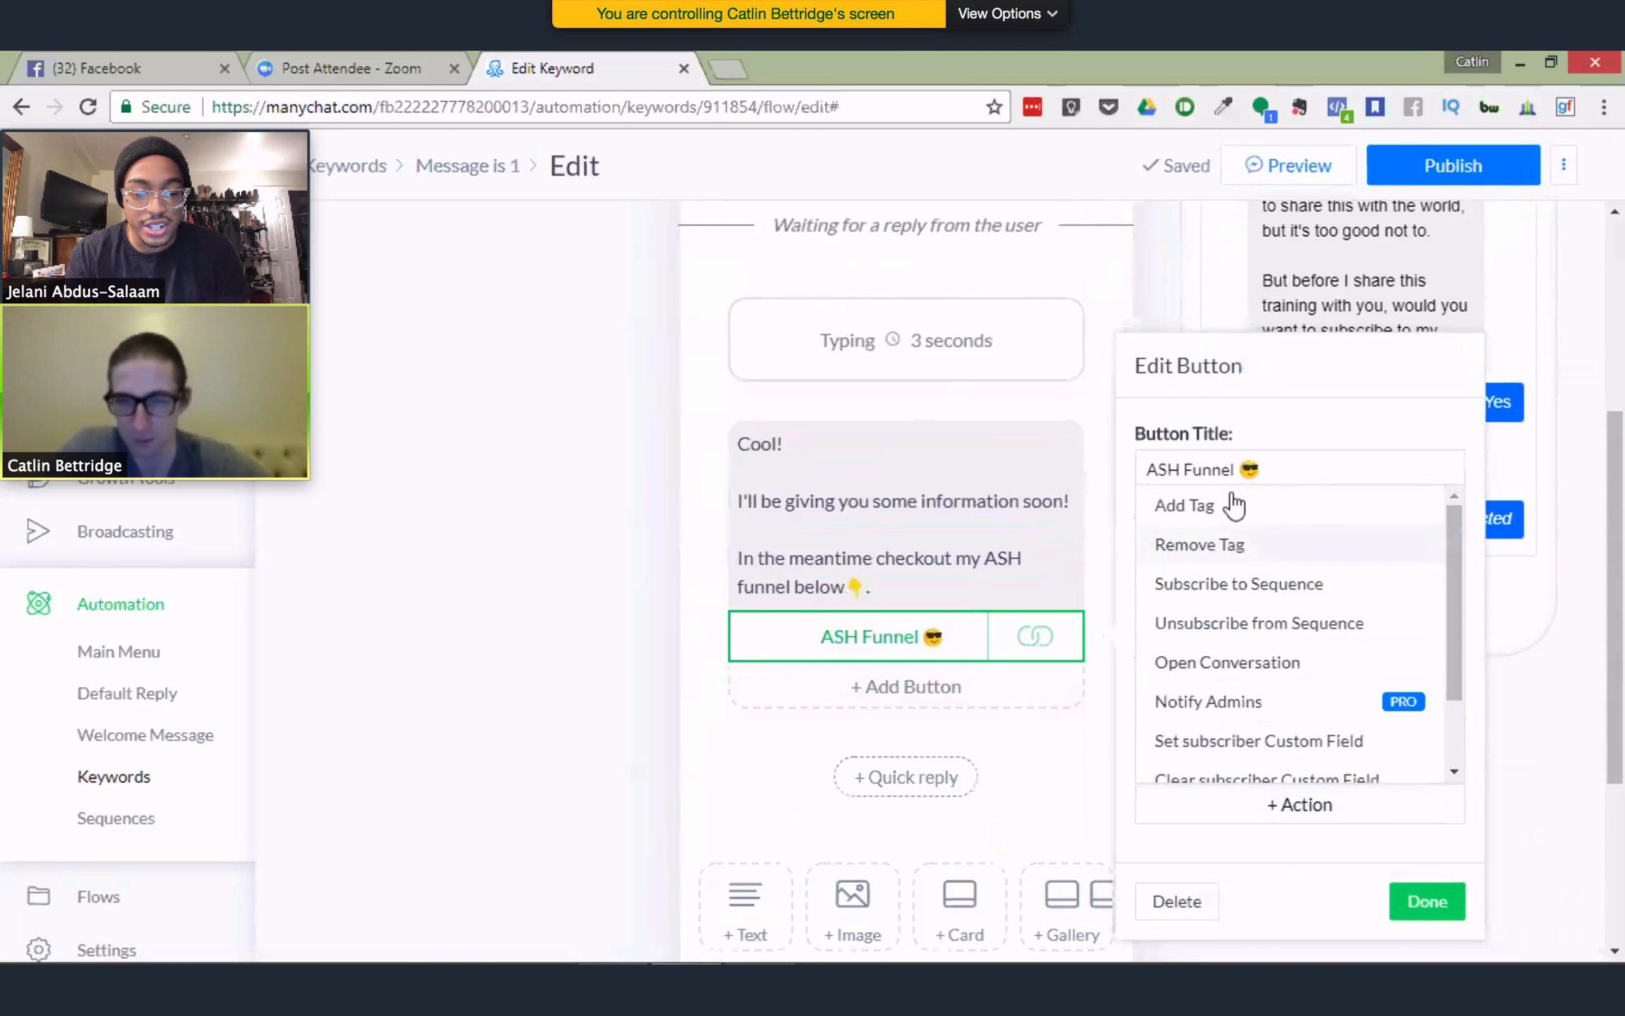
left_click(1277, 506)
left_click(1208, 804)
type("clicked_")
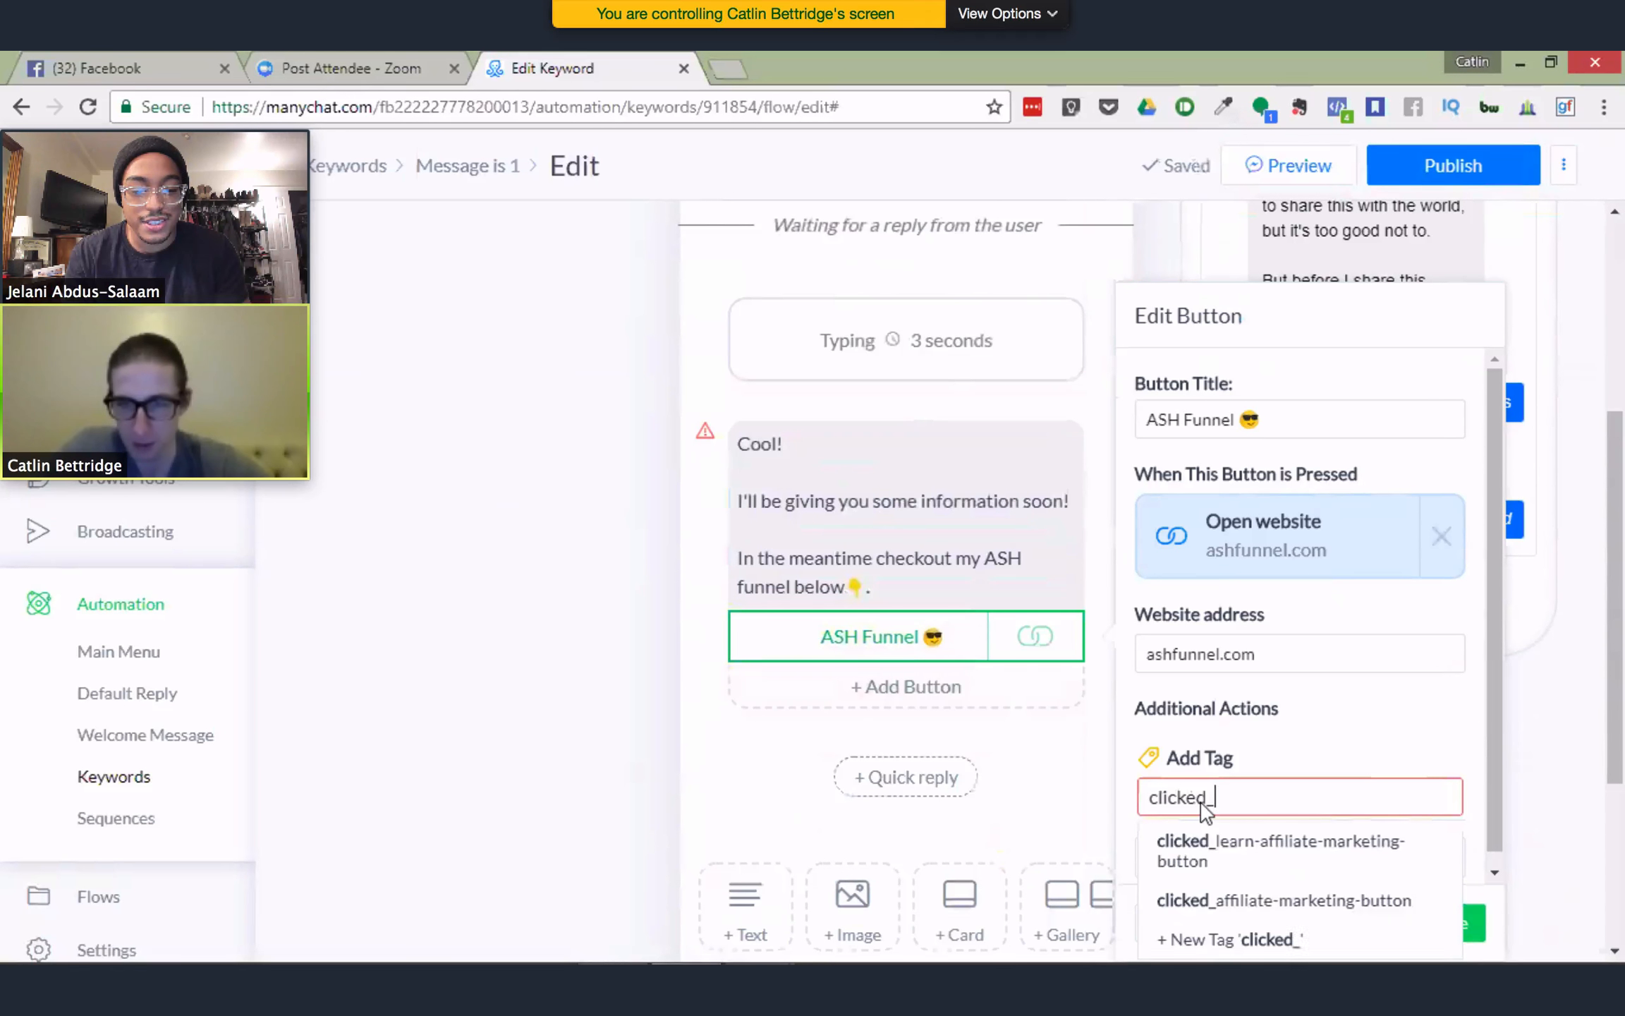
type("add-")
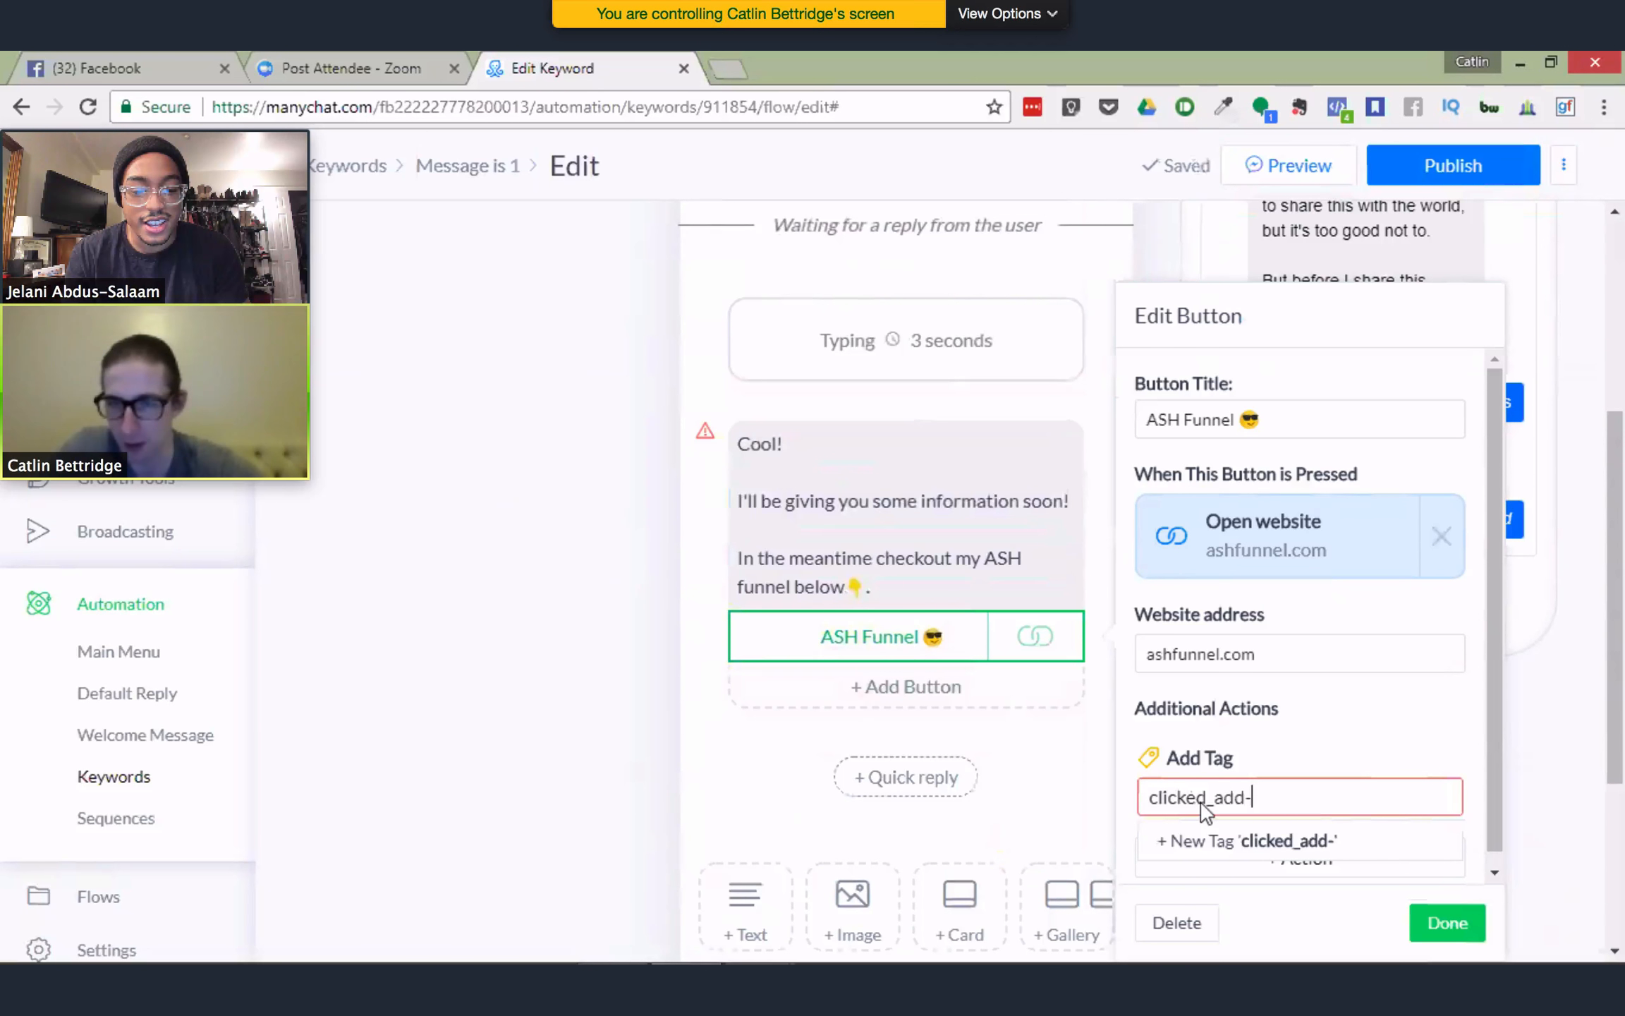
type("ash-funnel.")
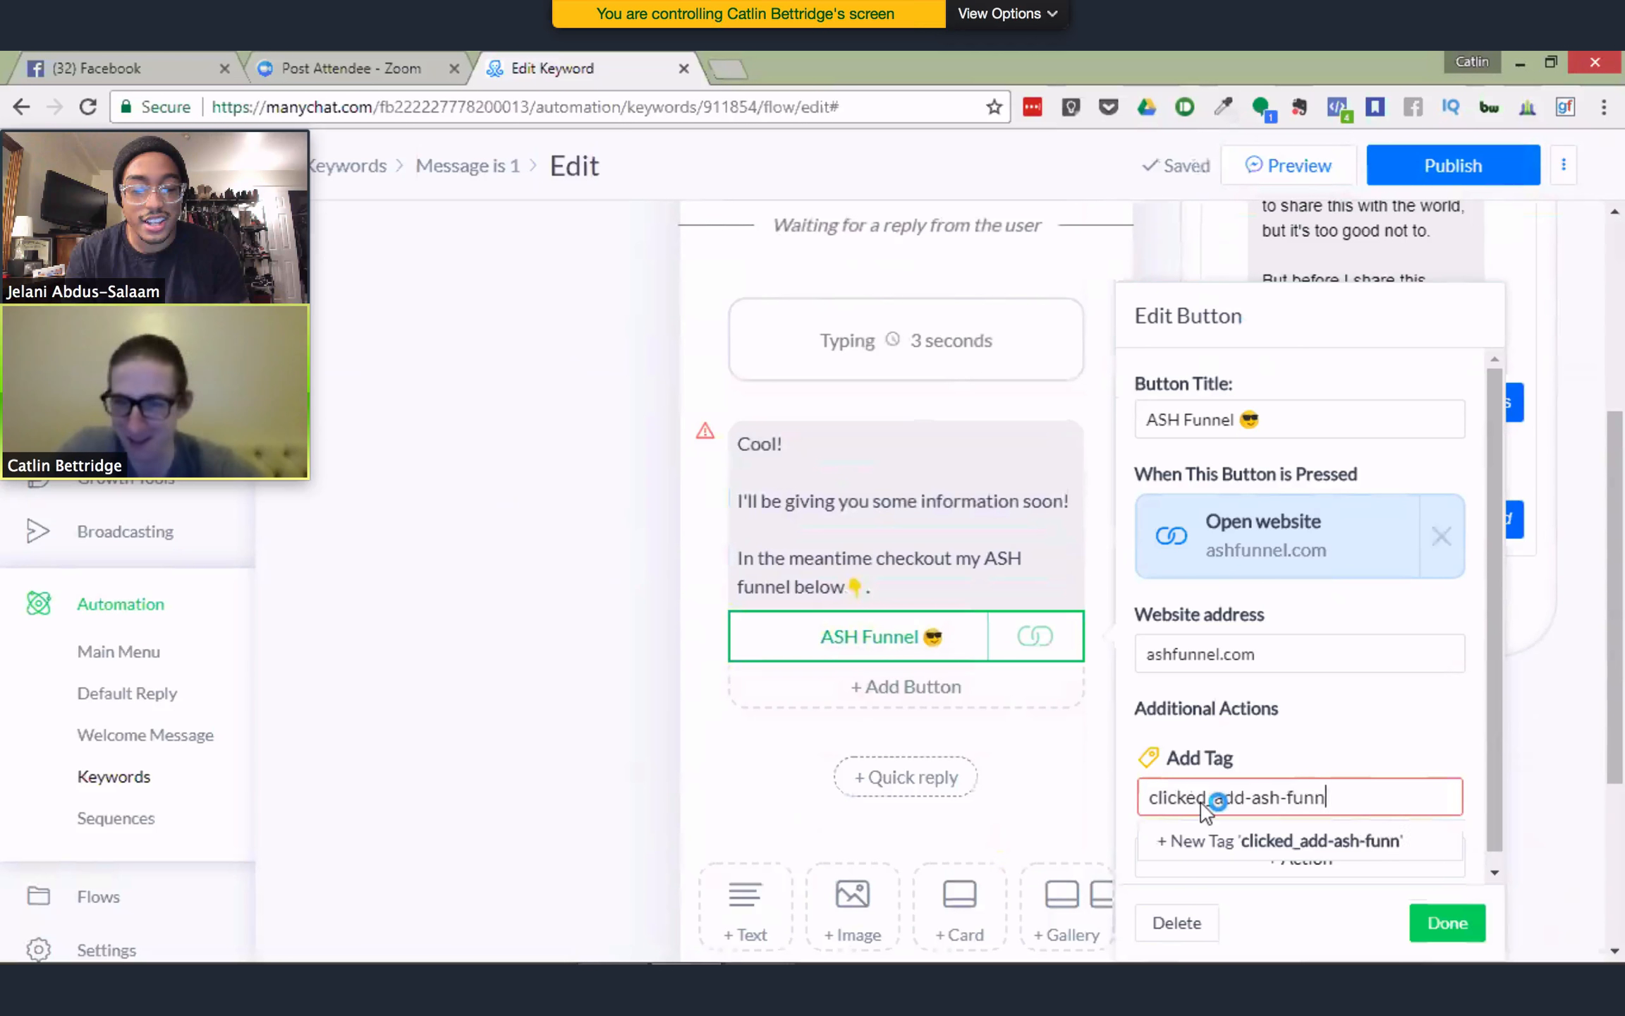
key("BackSpace")
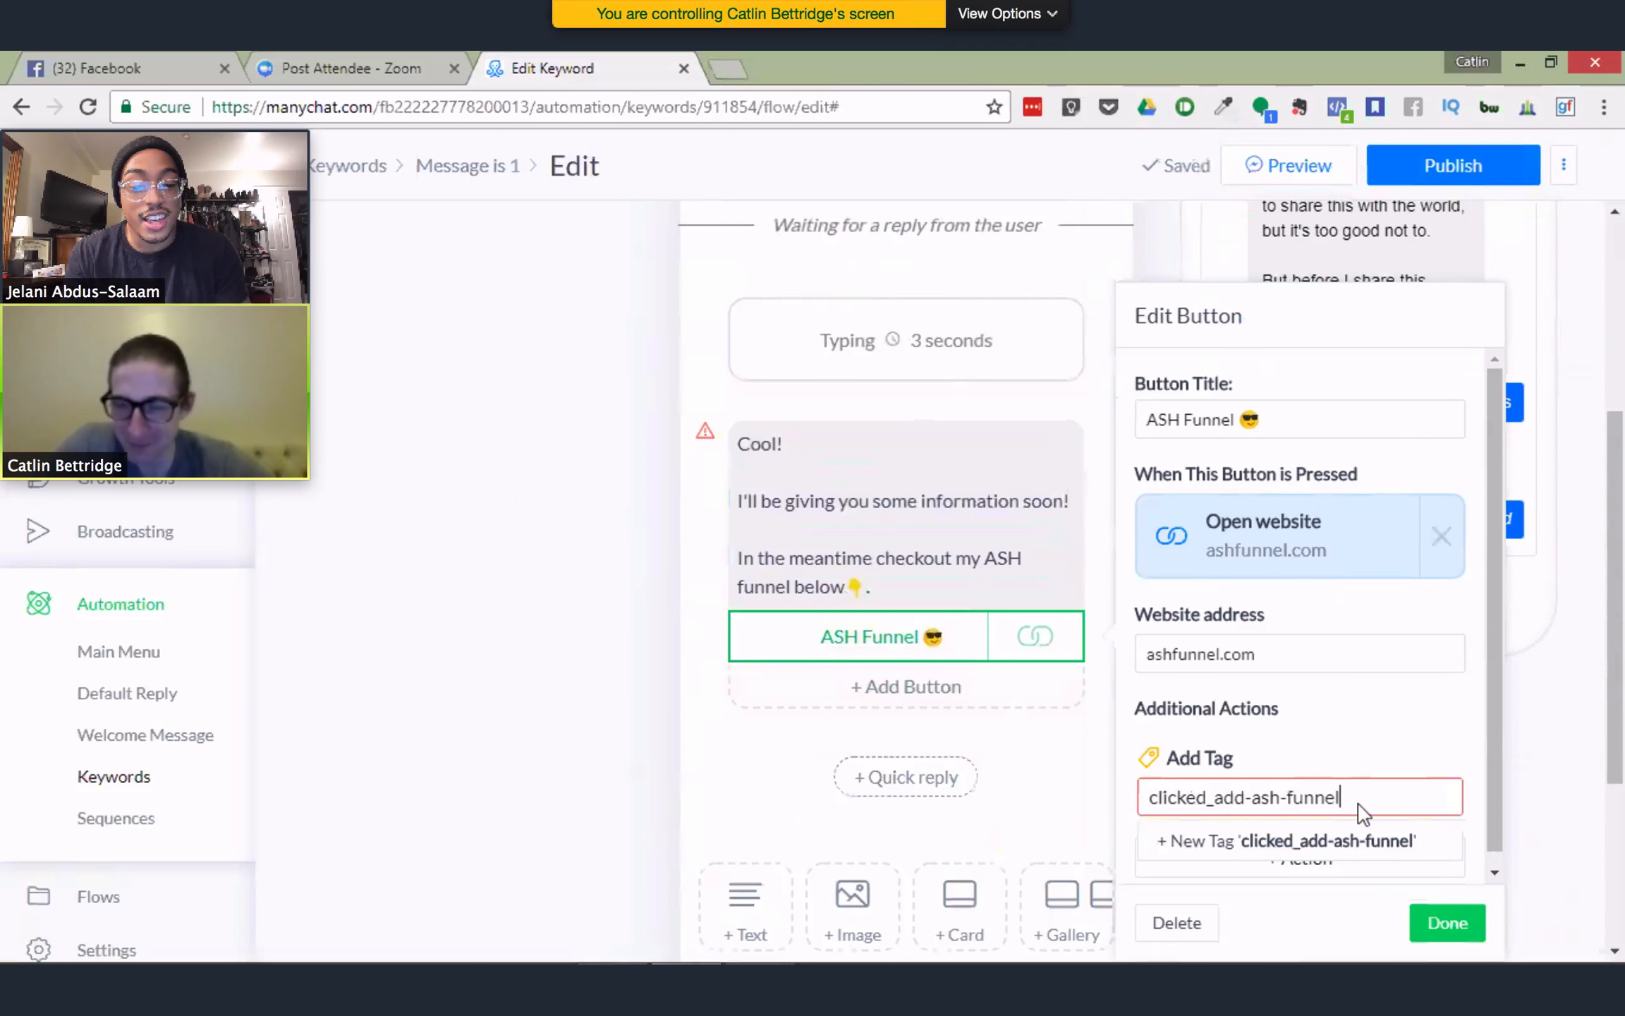
type("-")
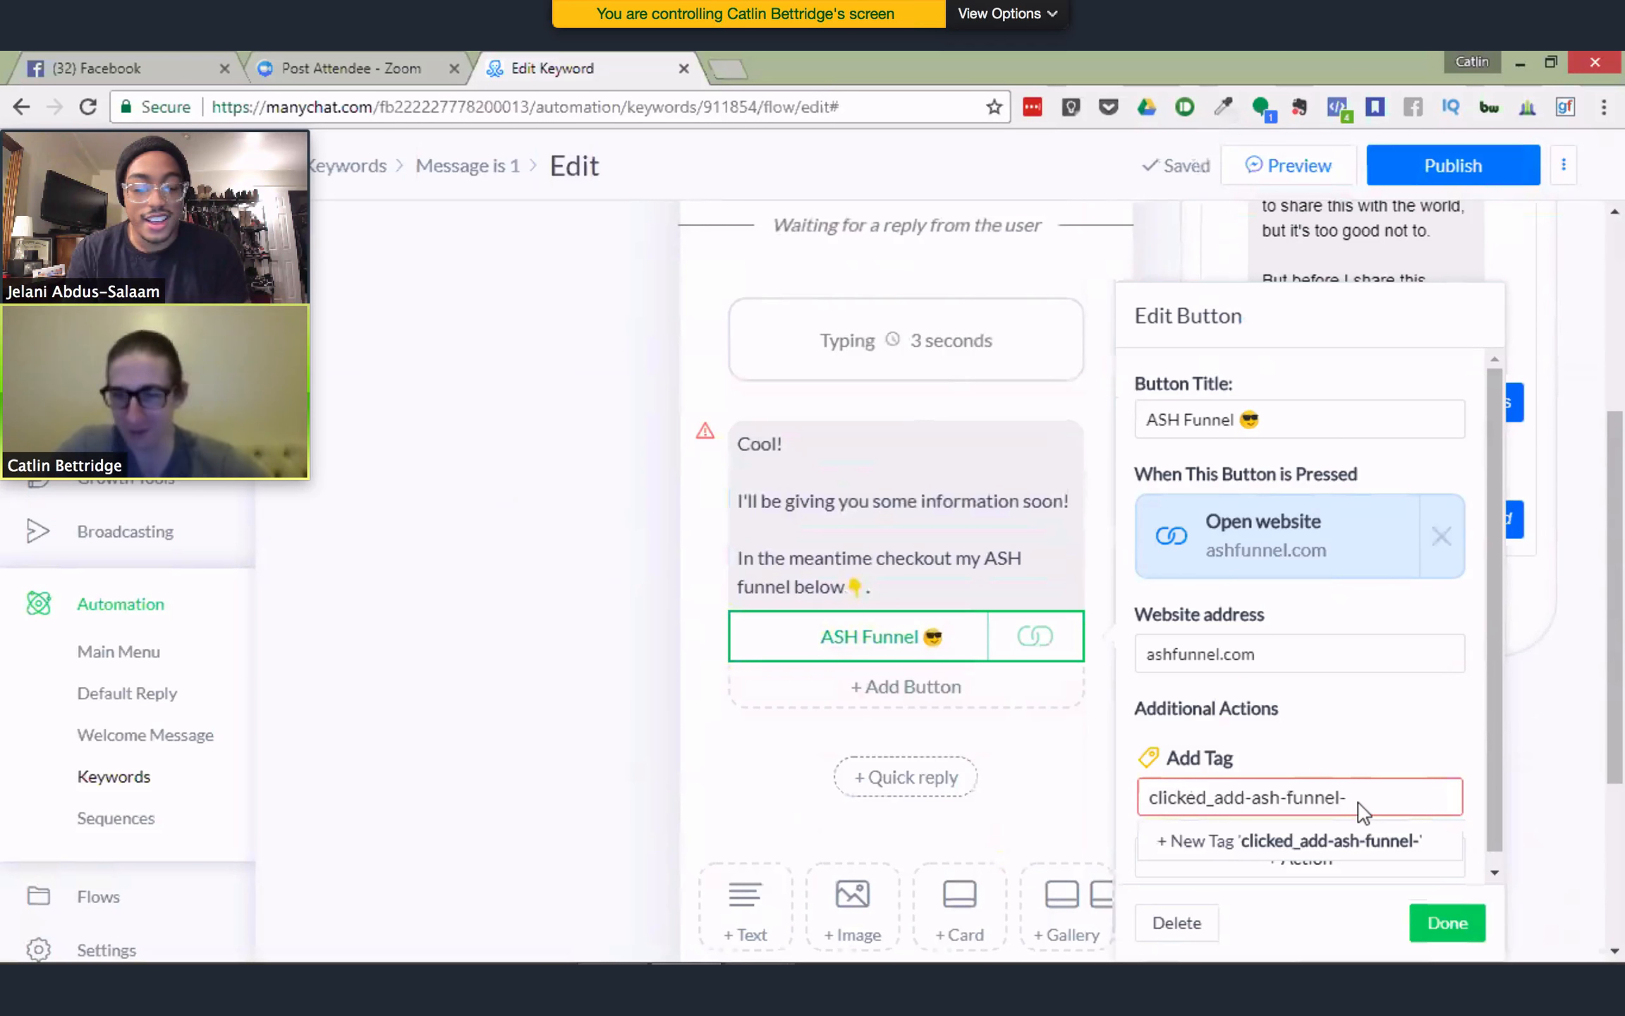
type("button")
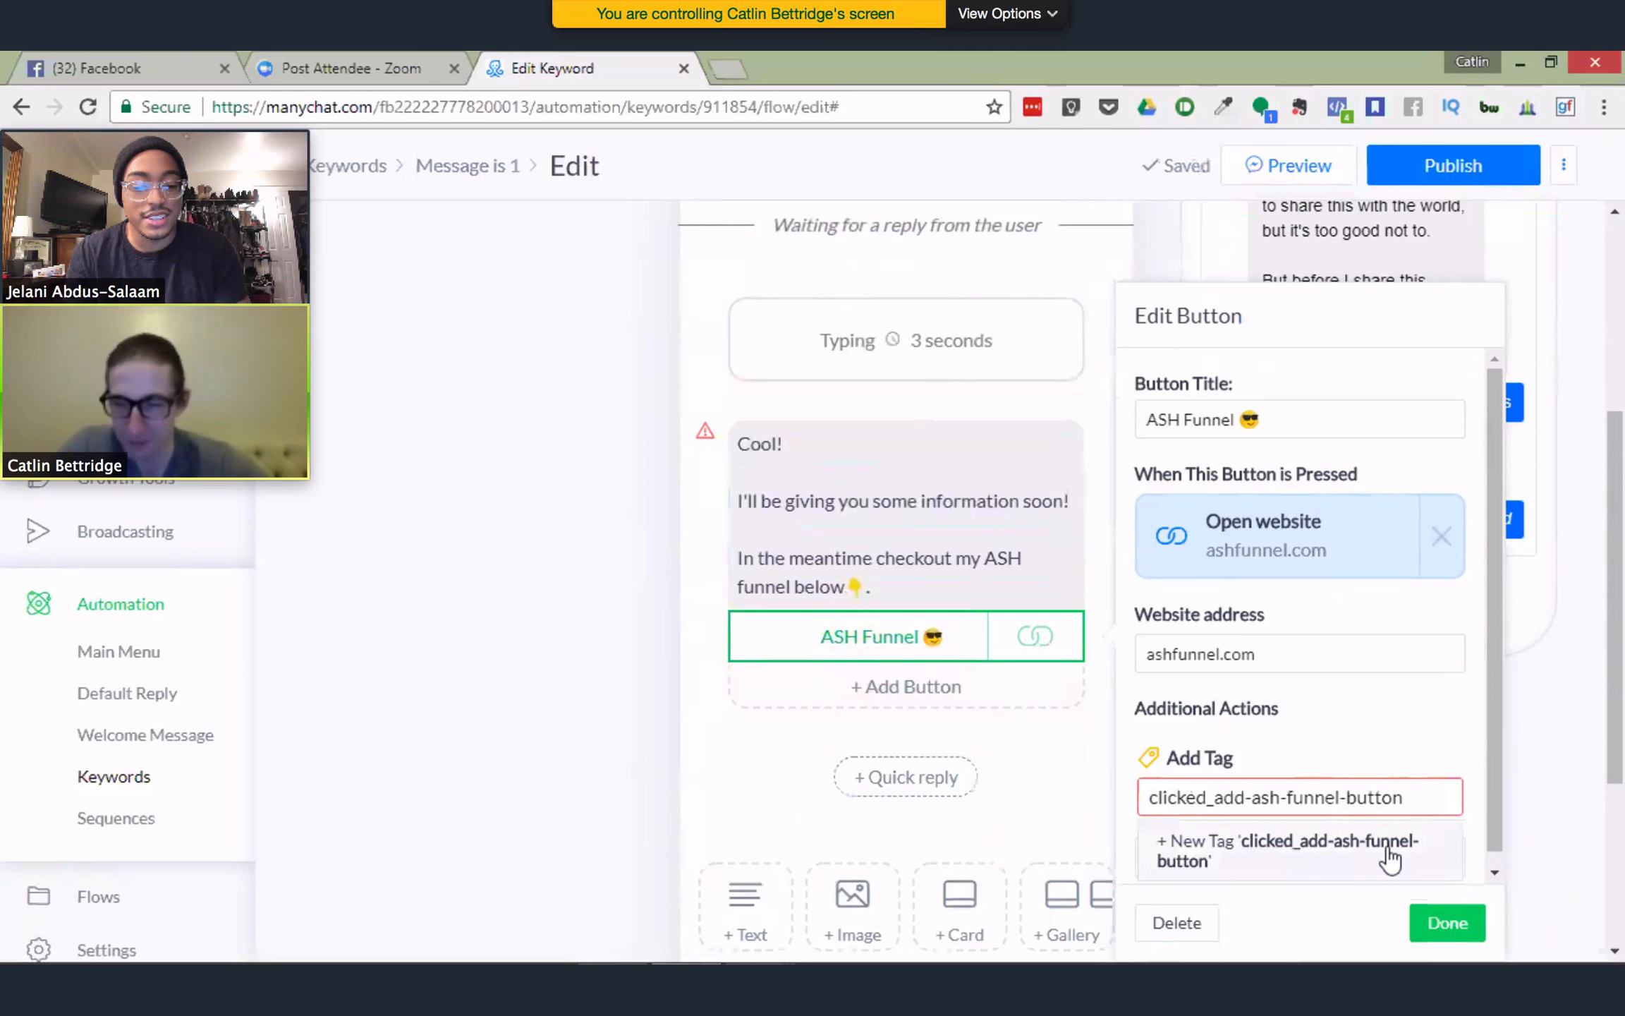
left_click(1393, 852)
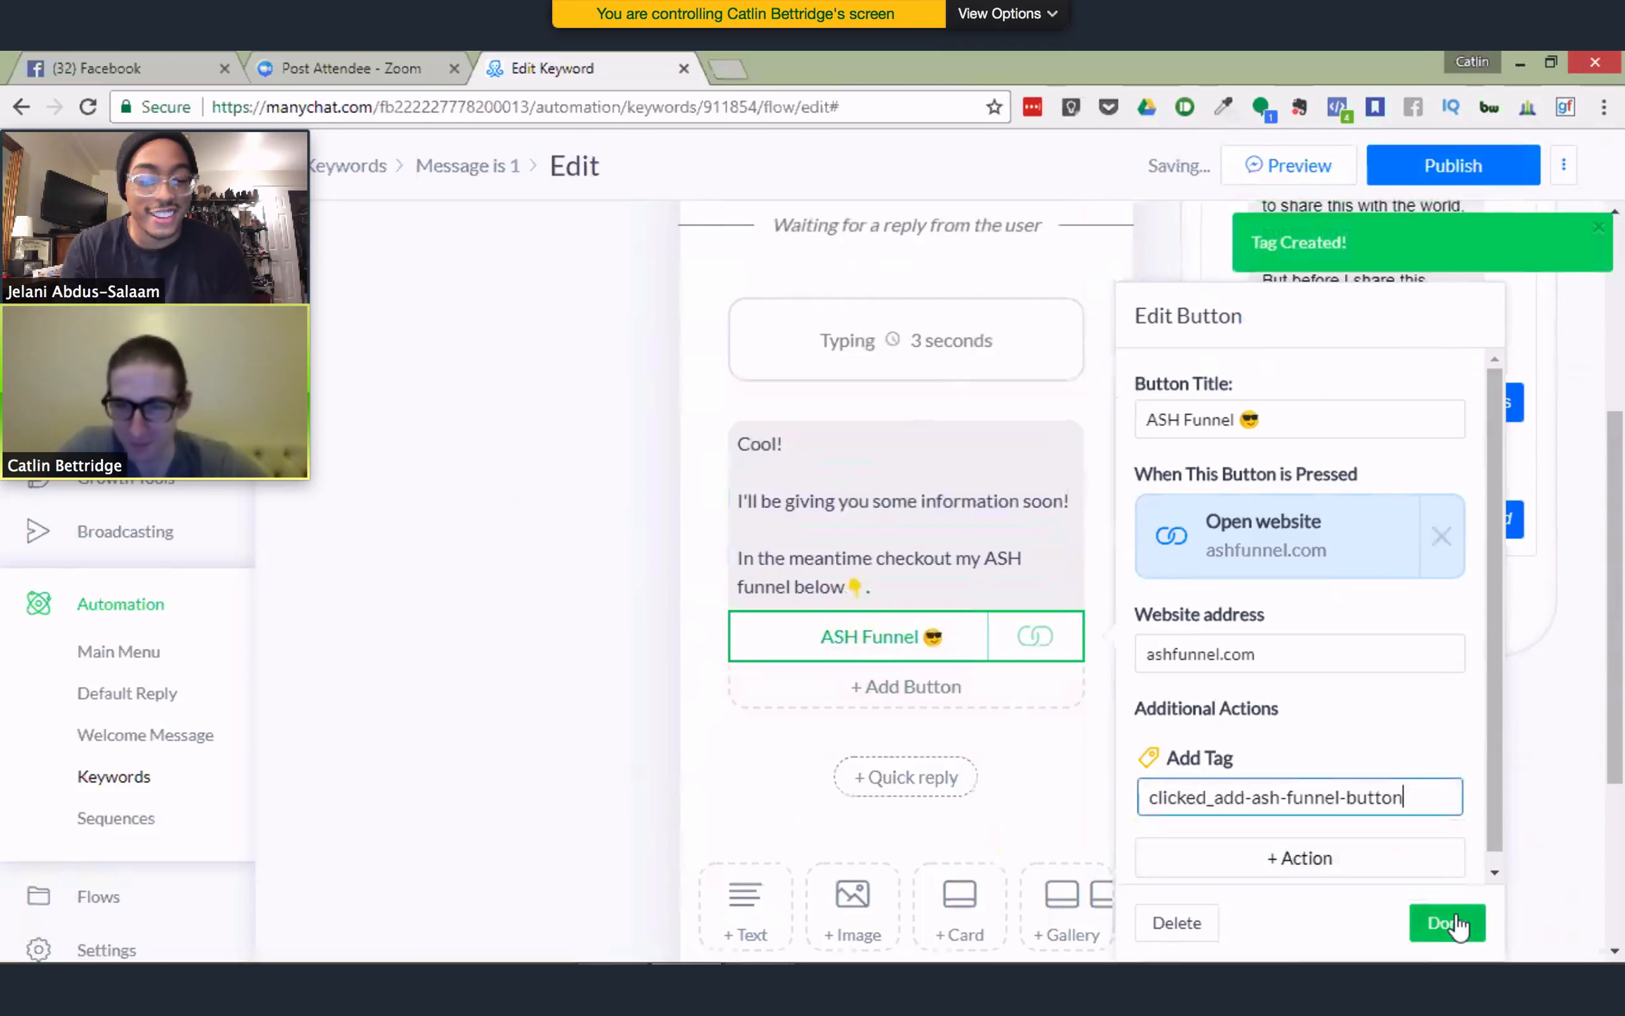
left_click(1456, 924)
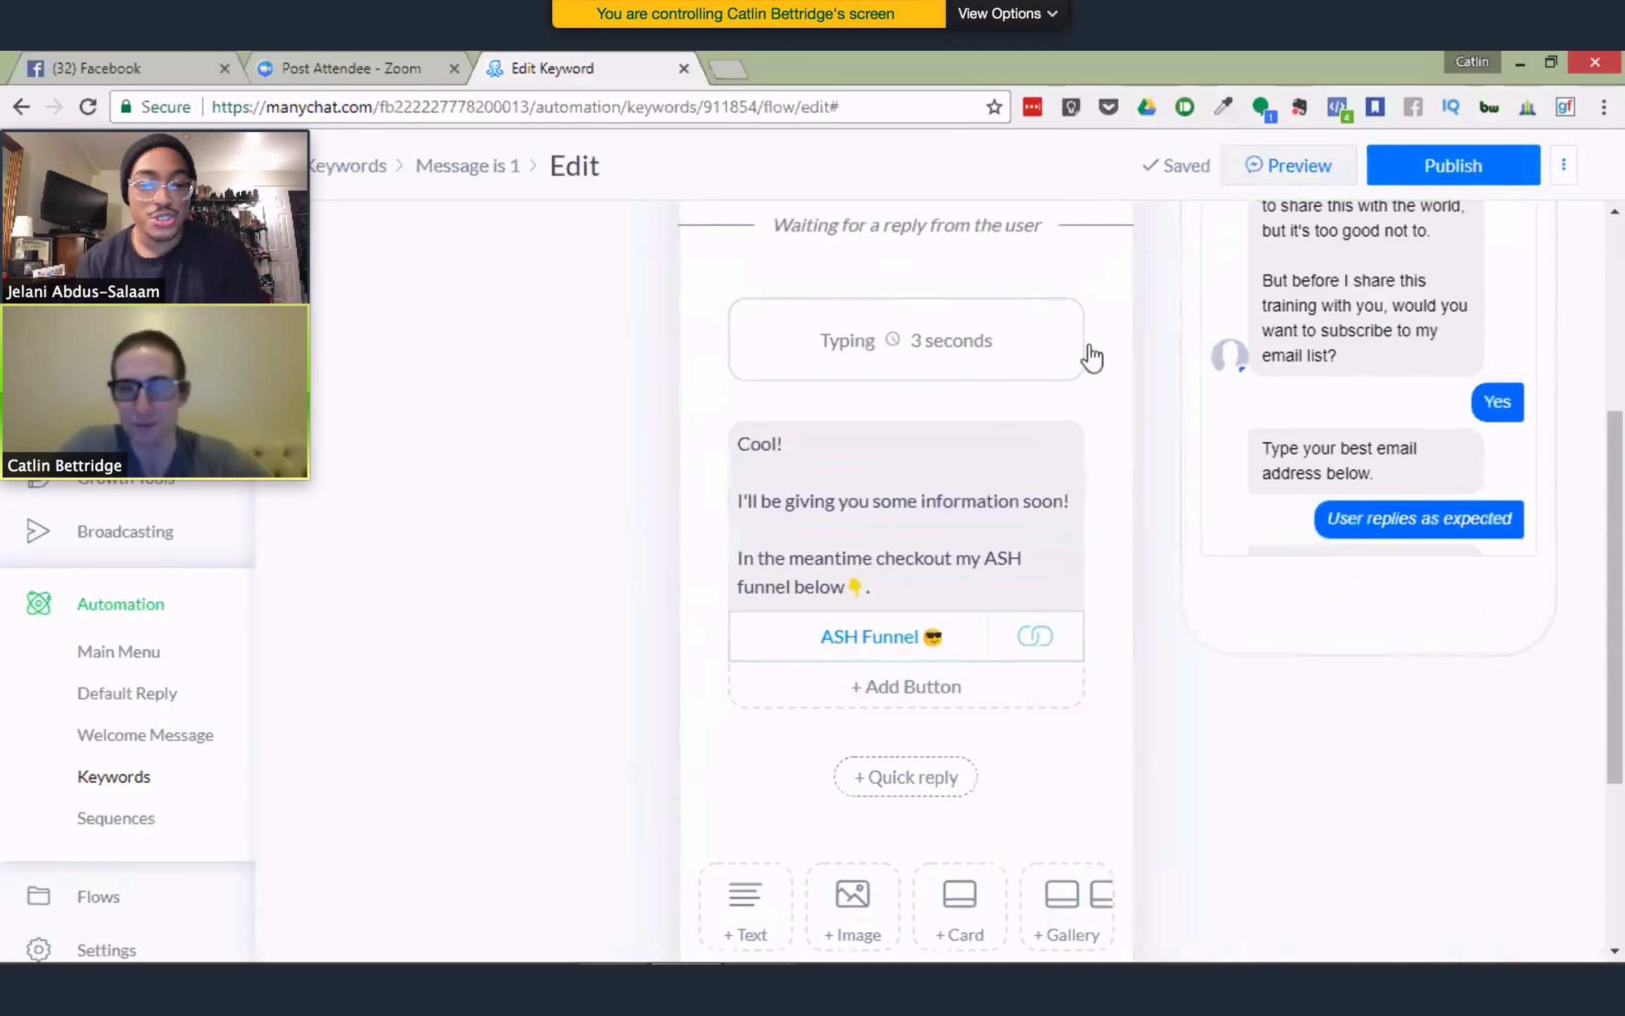
Create a new keyword rule for the message "2" and start a new reply for it with its text block ready for editing
scroll(875, 600, "up", 3)
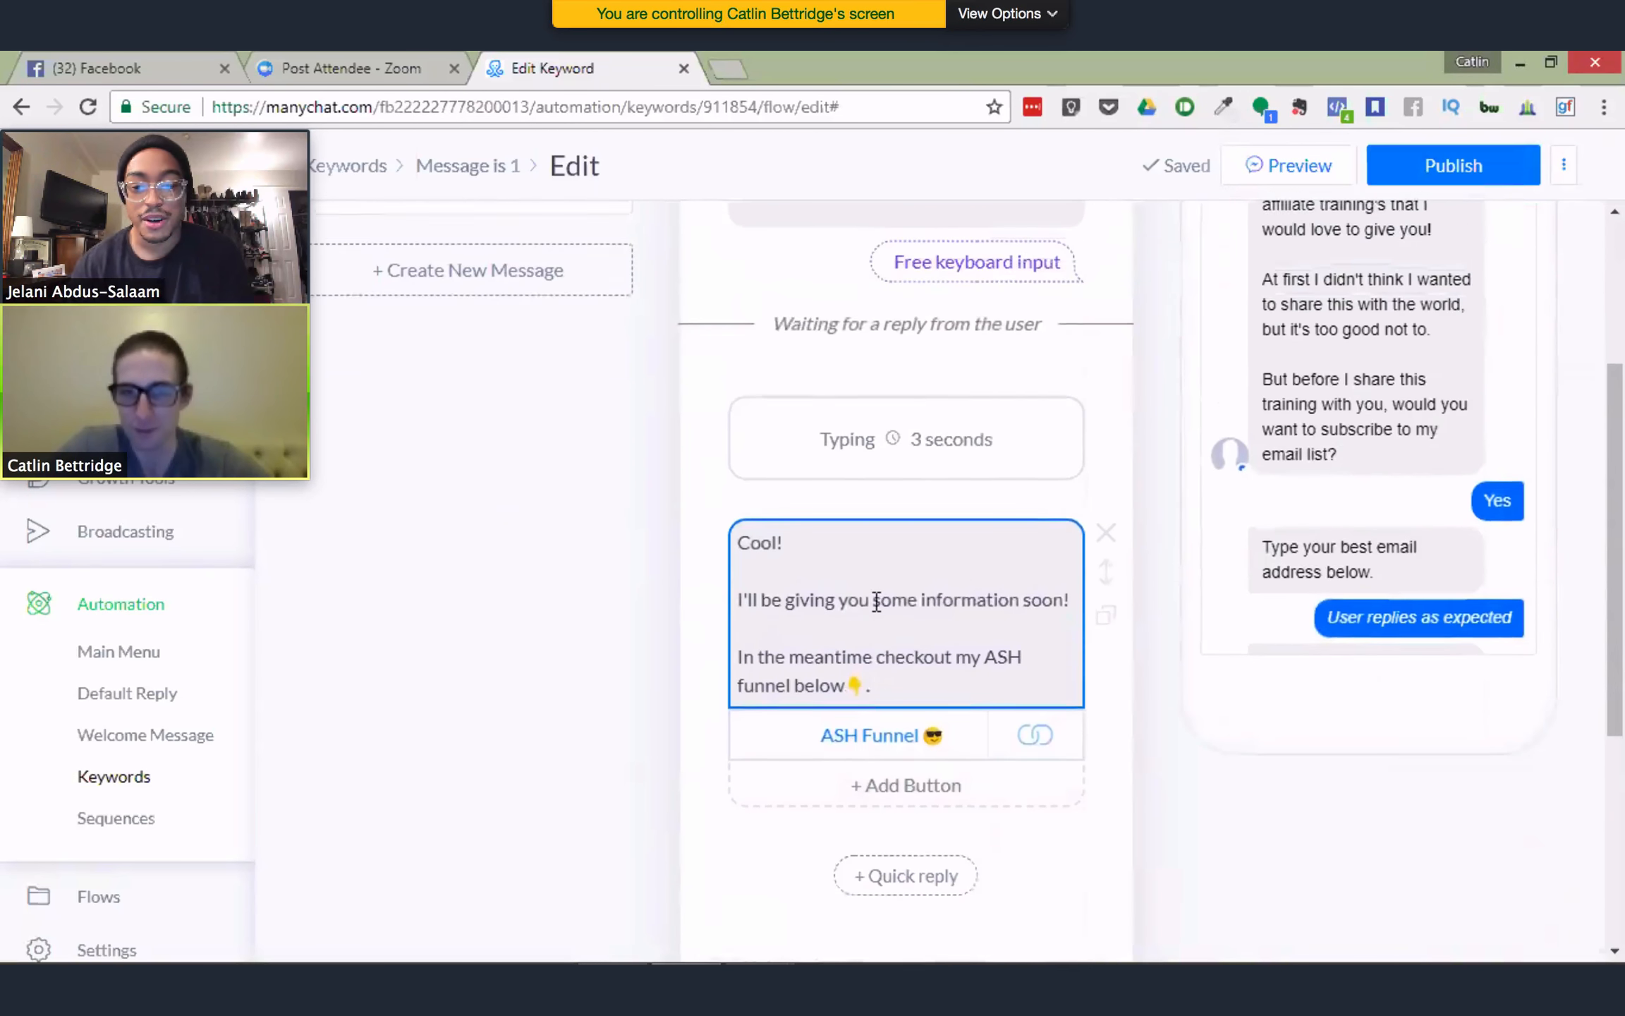
left_click(136, 781)
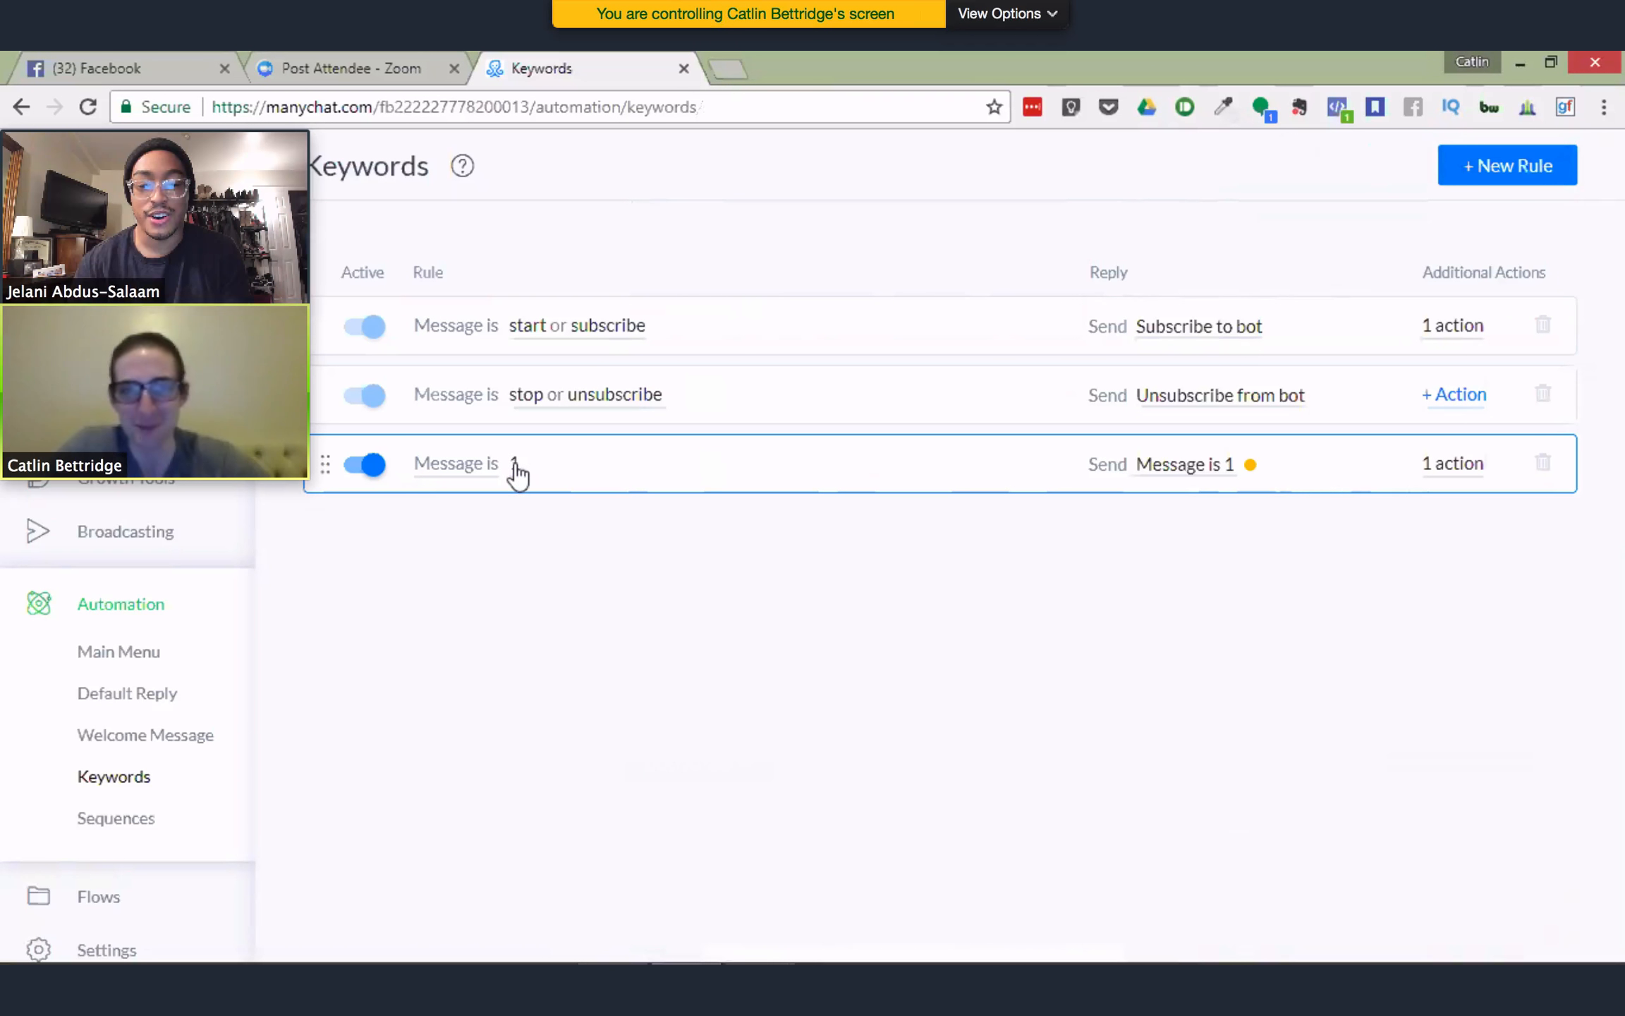
left_click(1508, 178)
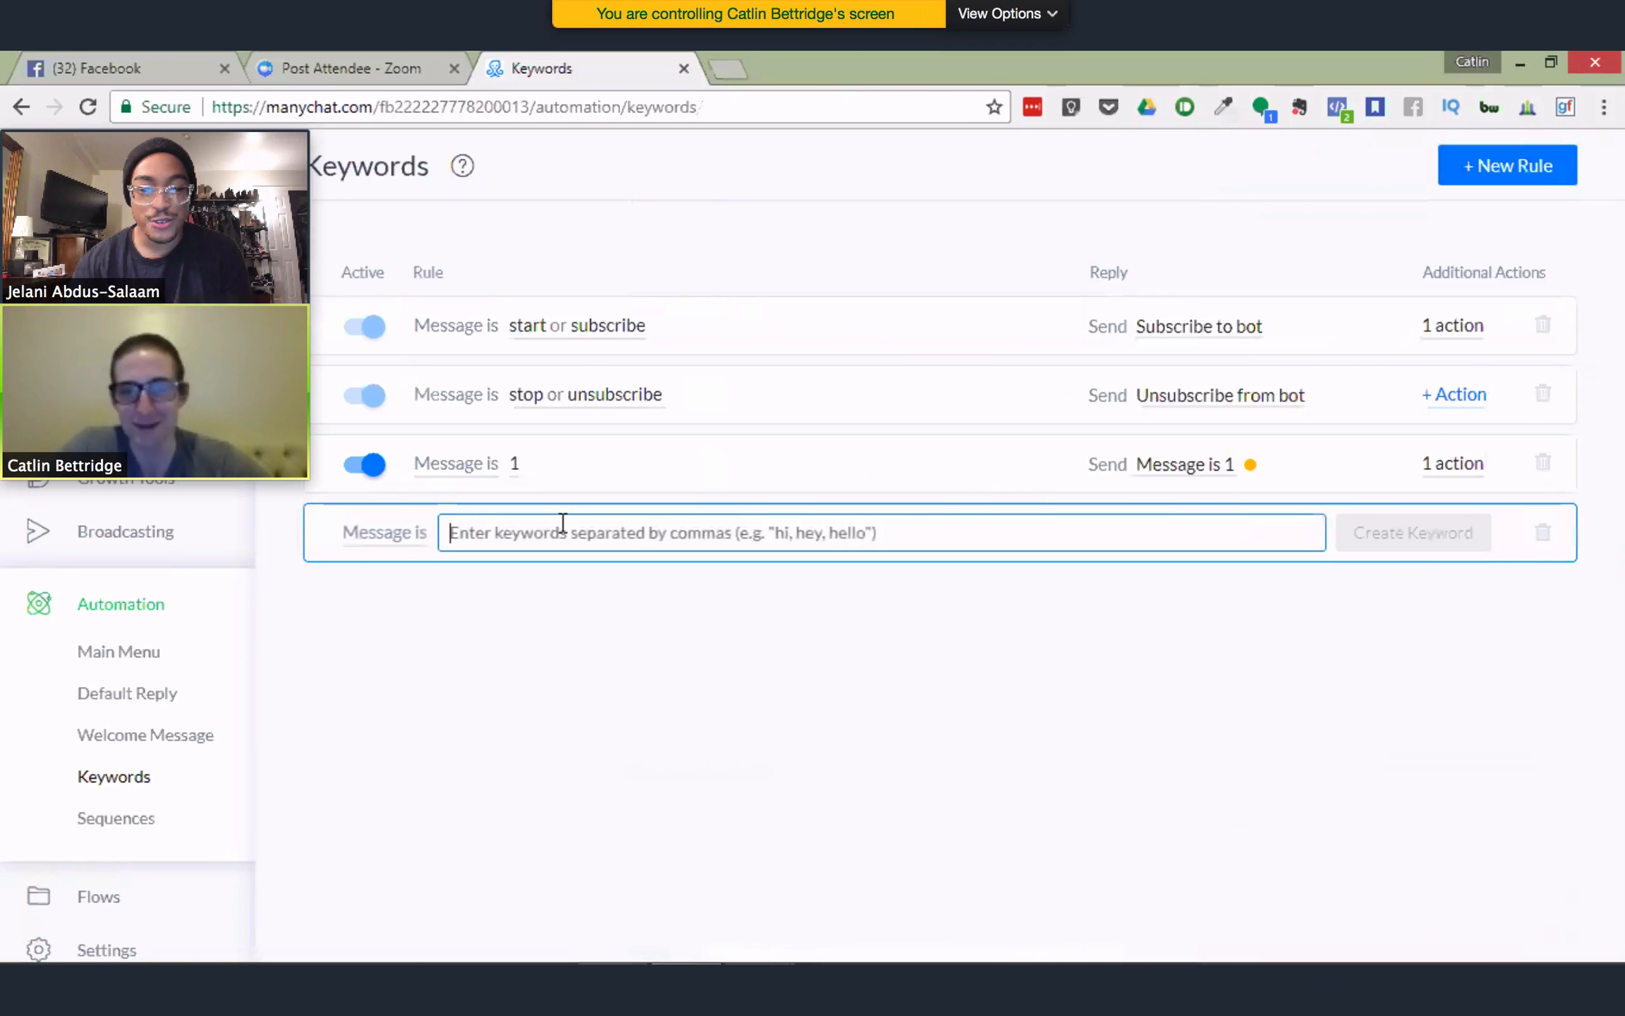
type("2")
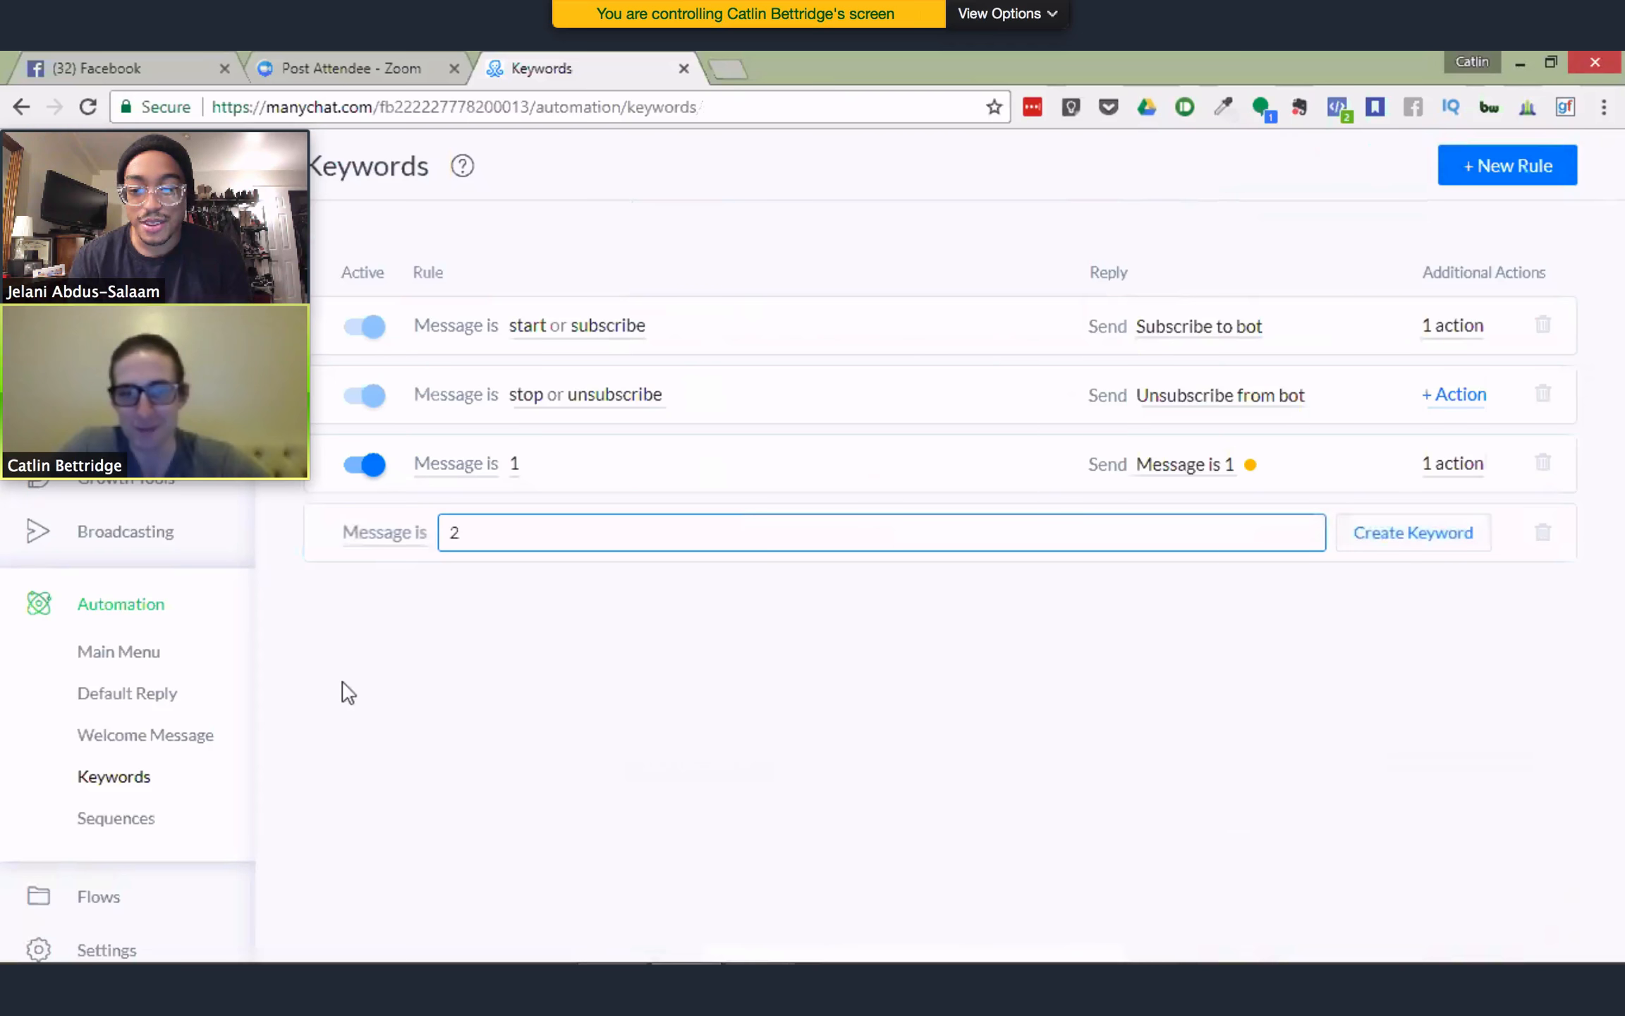
left_click(1442, 545)
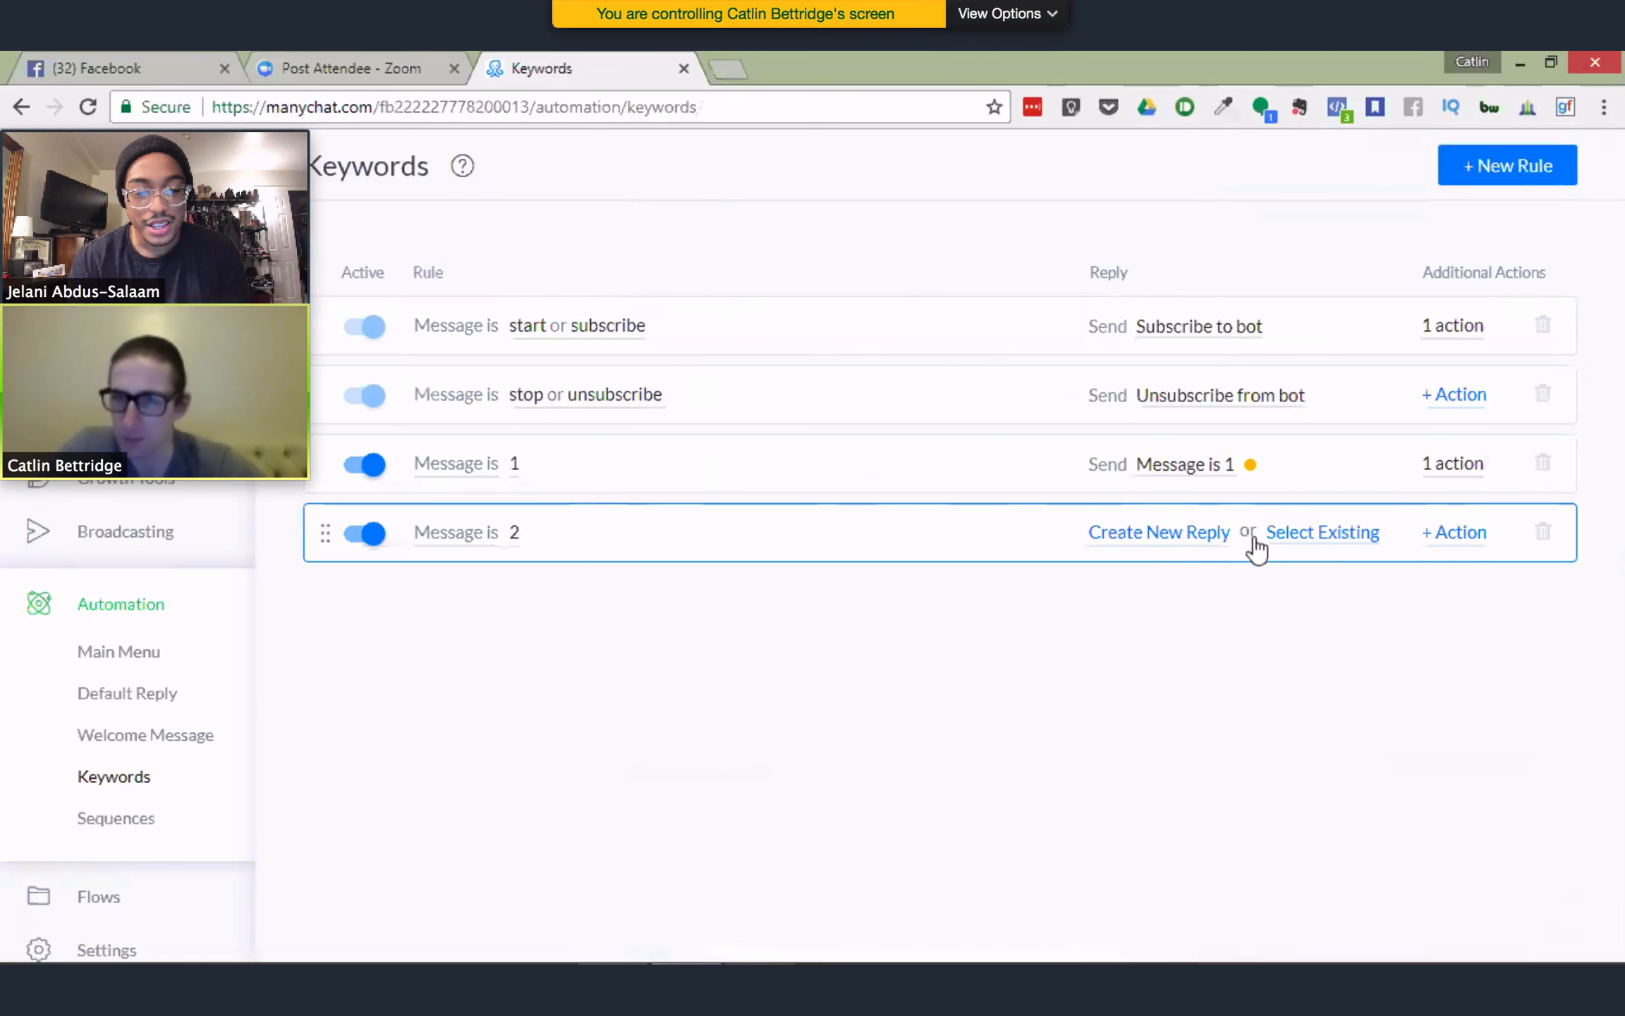
left_click(1183, 537)
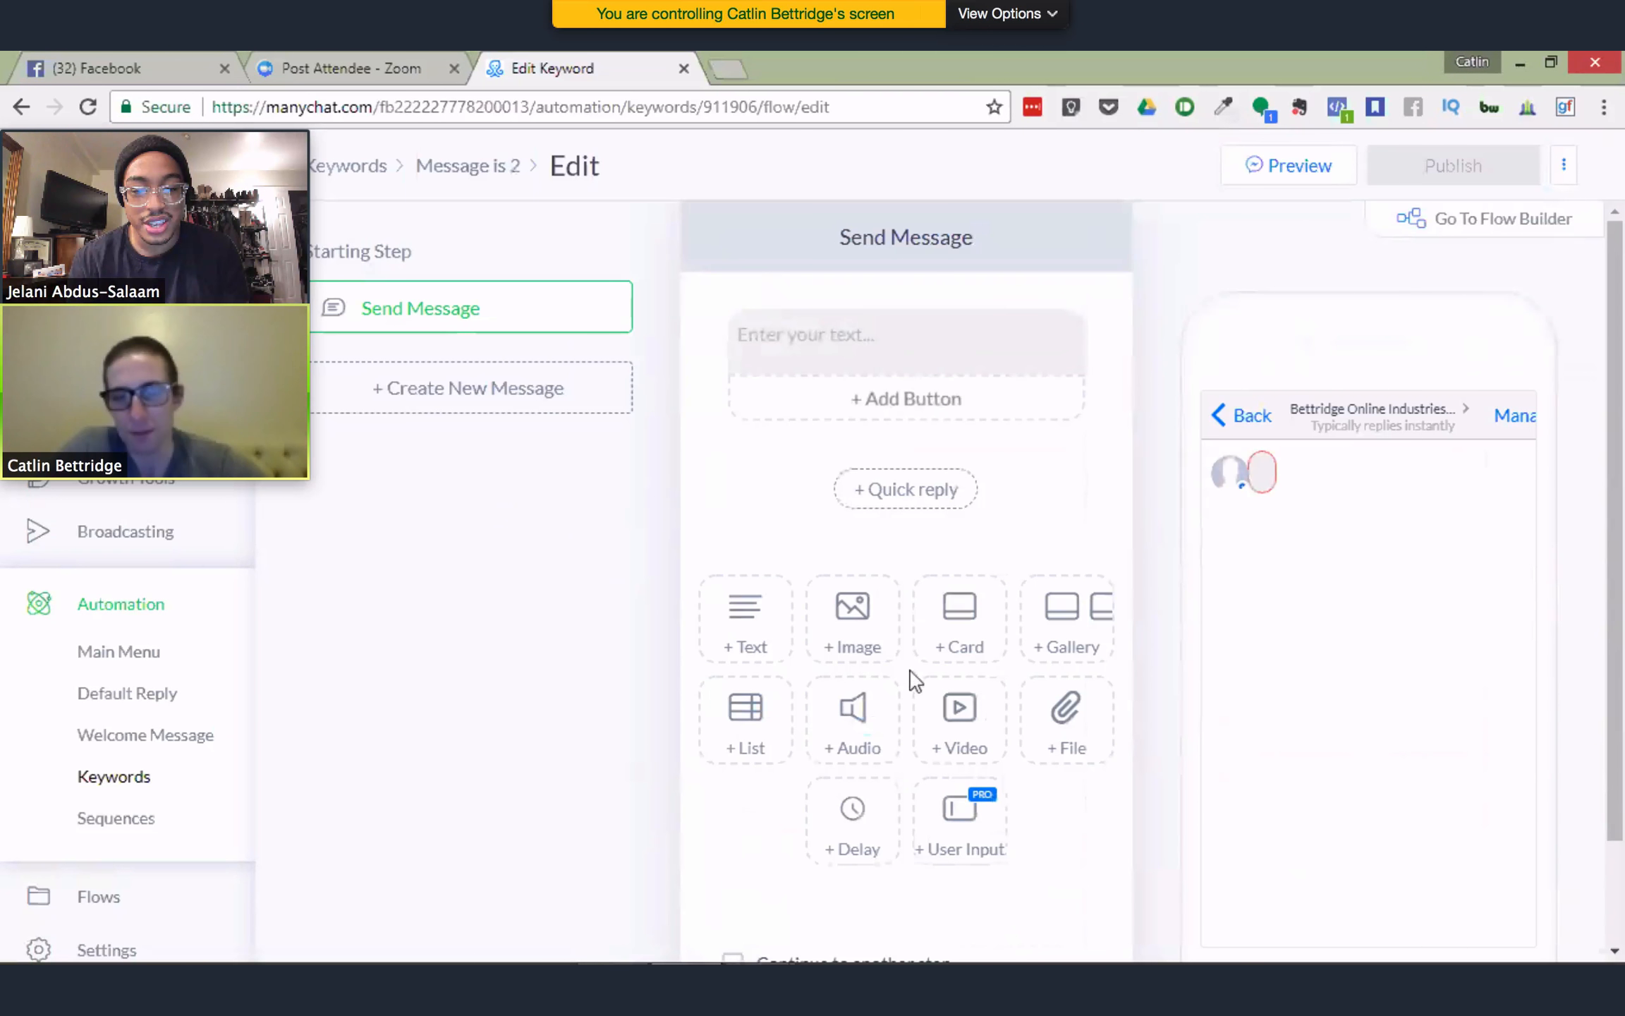
left_click(788, 335)
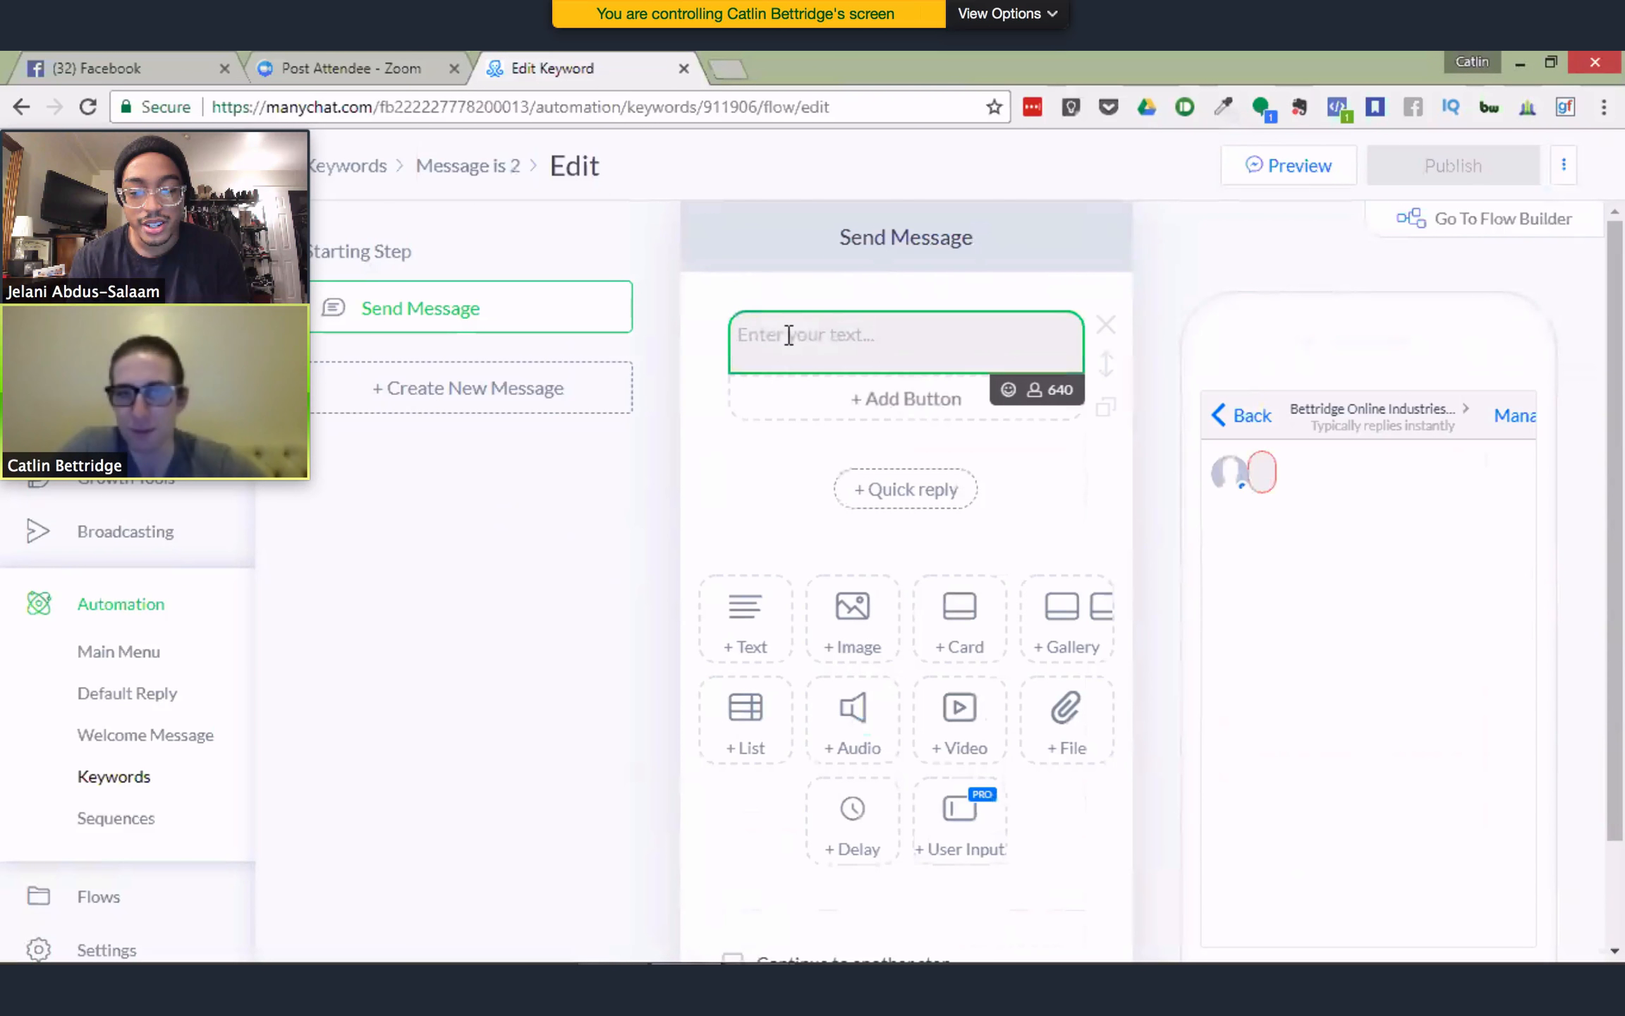
type("Sweet")
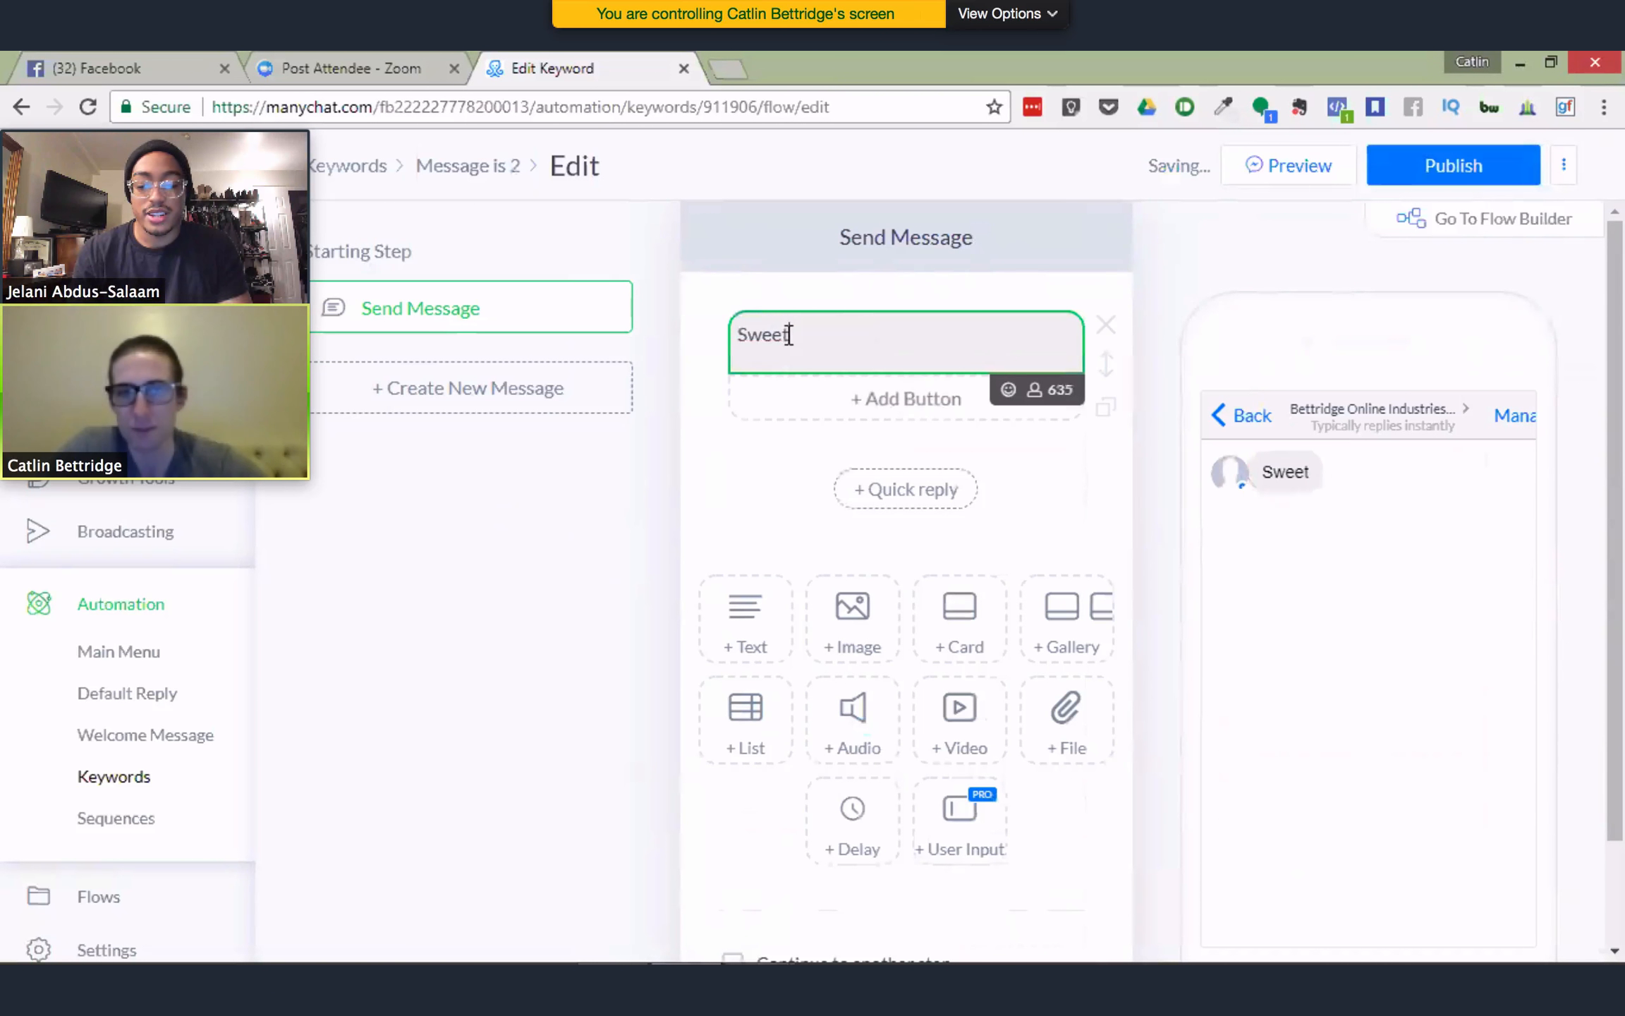
key("BackSpace")
key("BackSpace")
key("BackSpace")
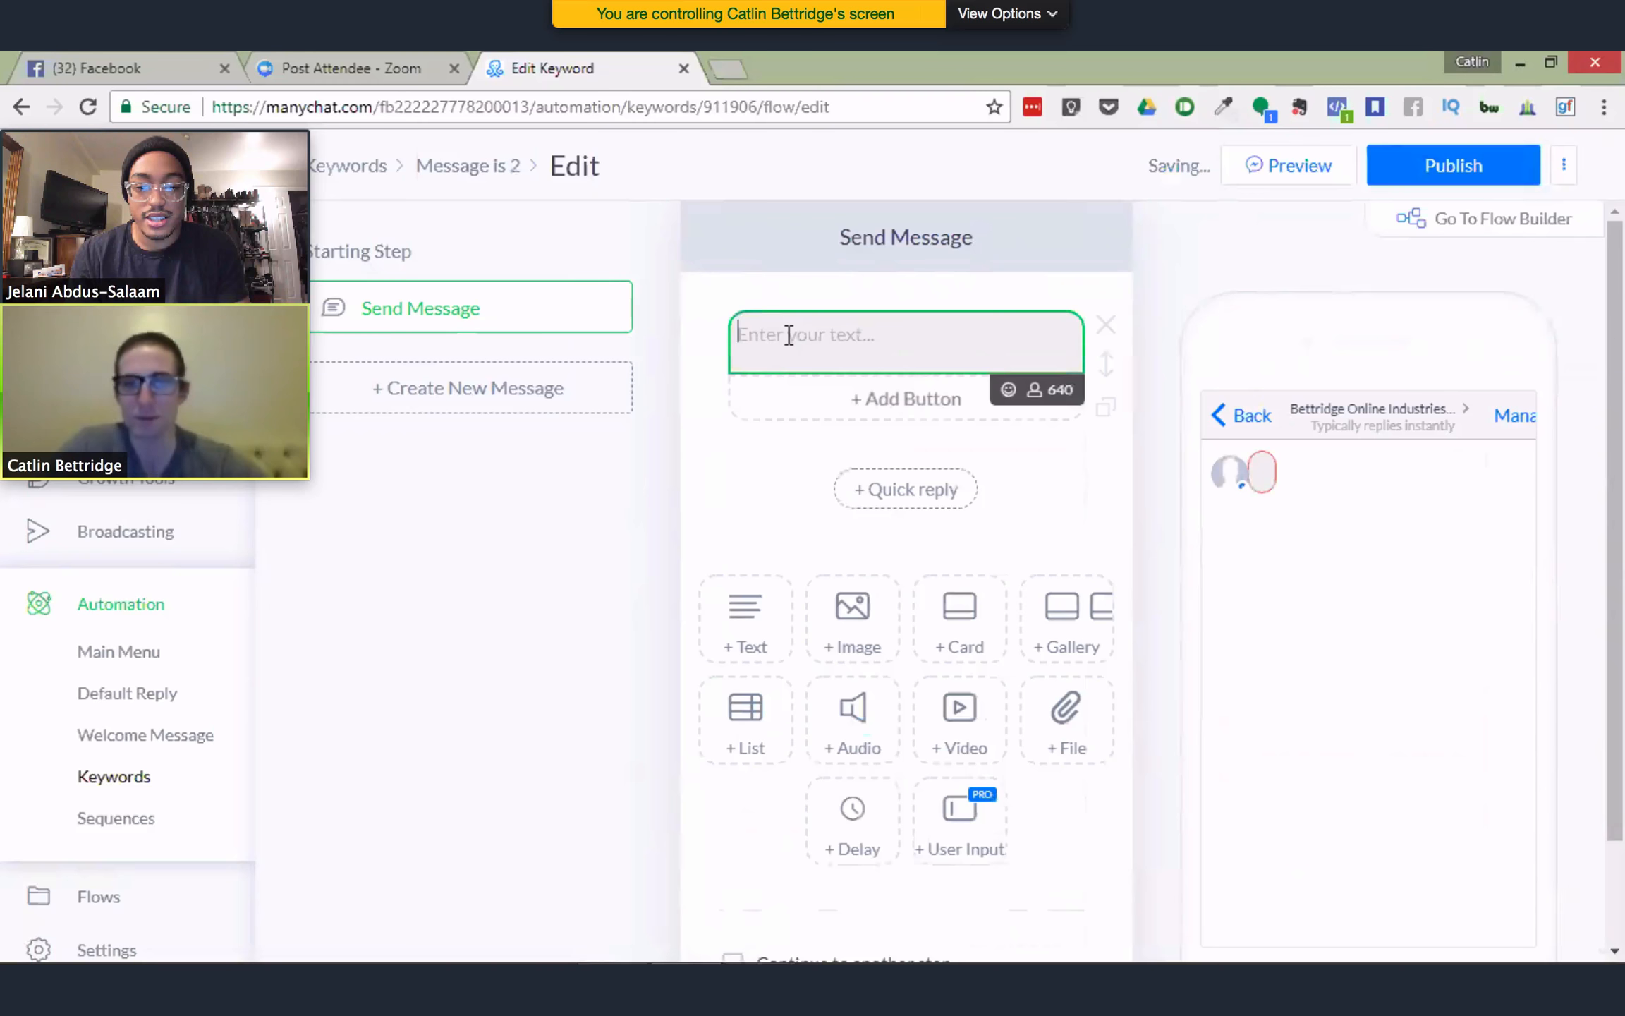
type("M")
key("BackSpace")
Write "I see that you are interested in my coaching service!" in the text block, followed by a separate paragraph "I can't wait to talk to you!"
type("I see that ")
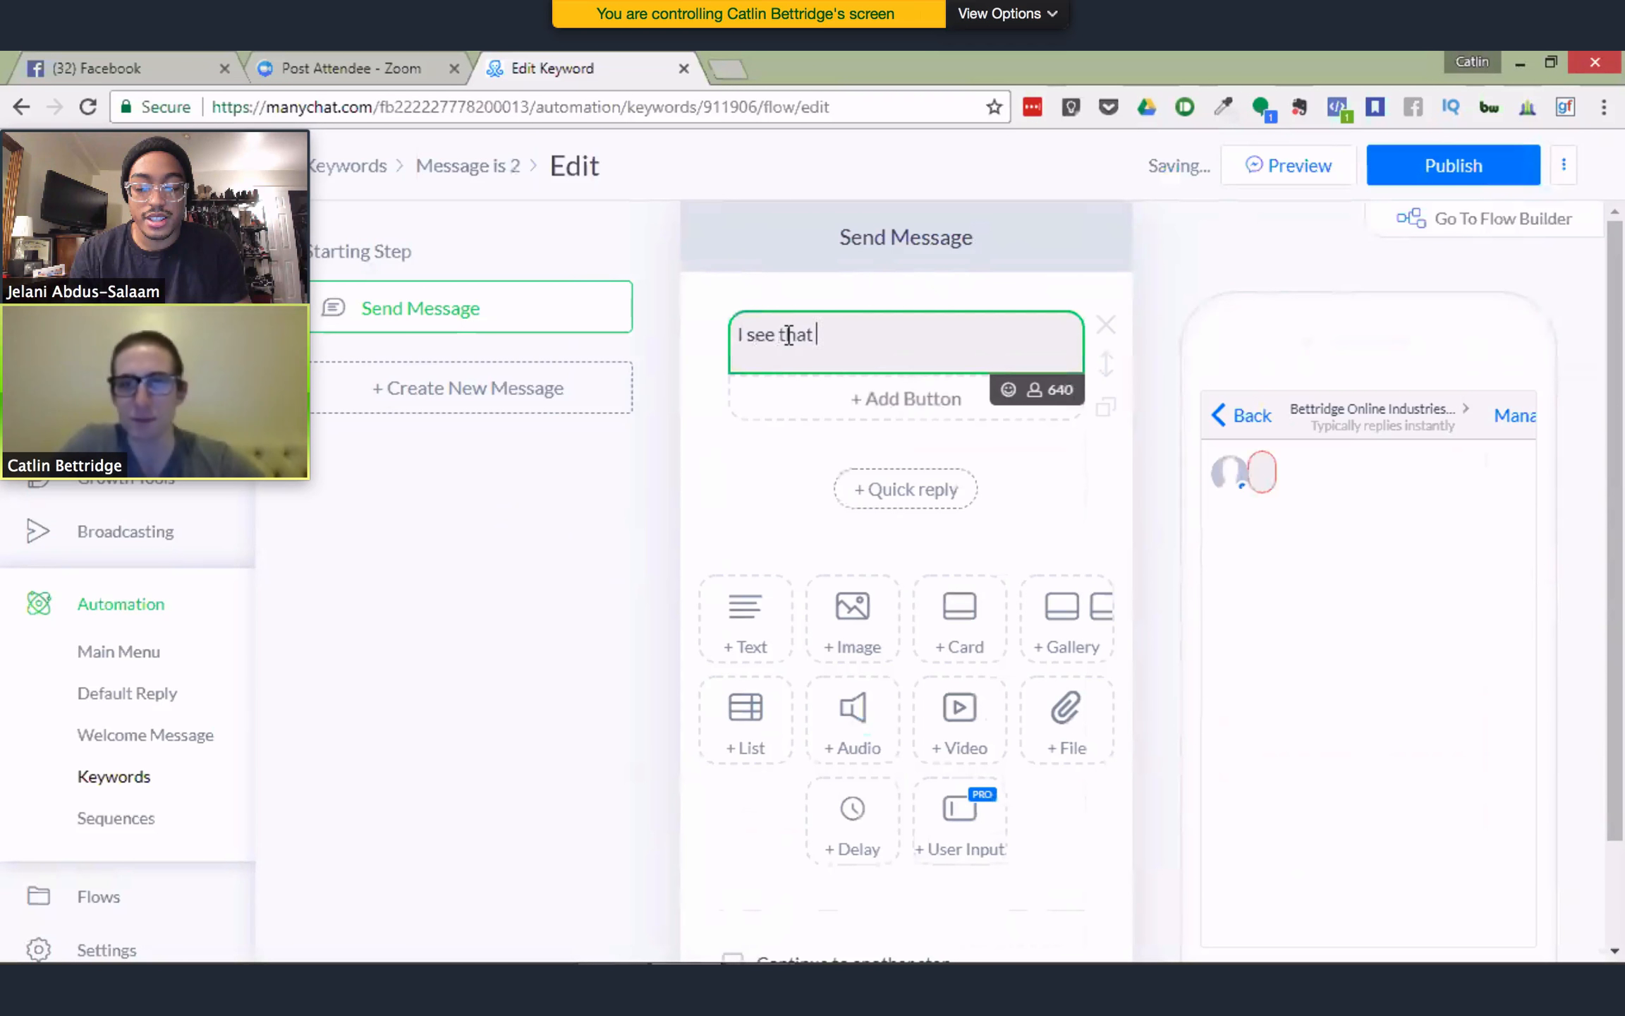
type("you are in")
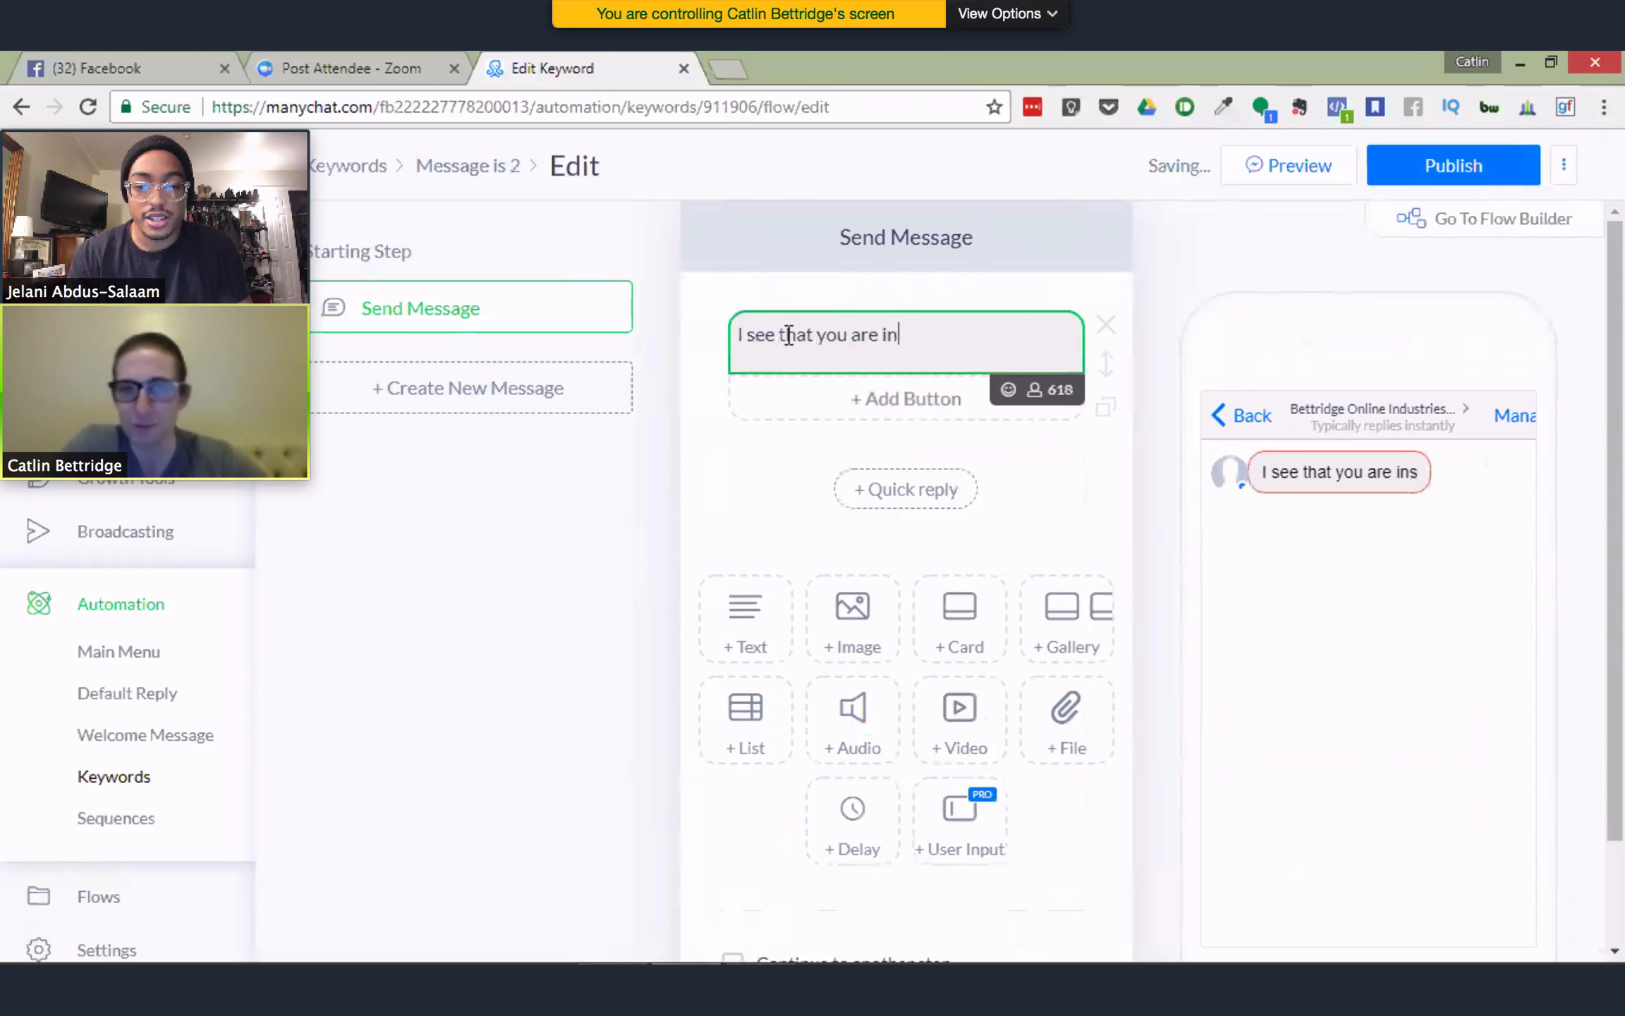
type("sterested in my coaching ")
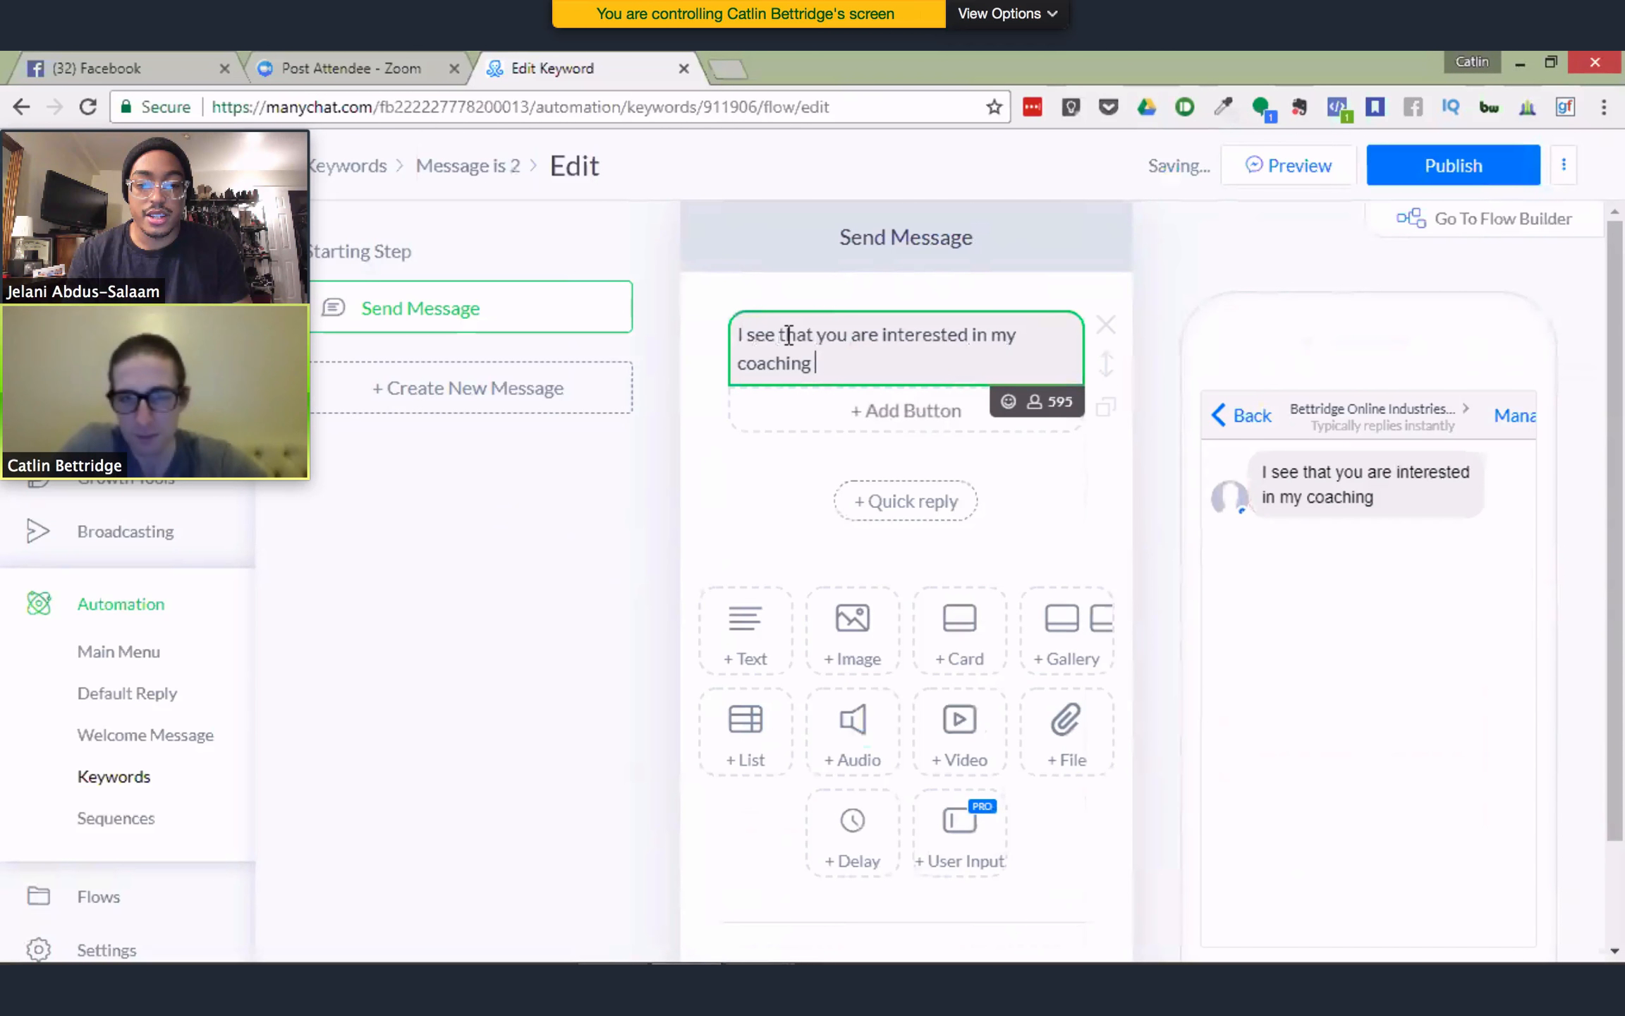
type("service?")
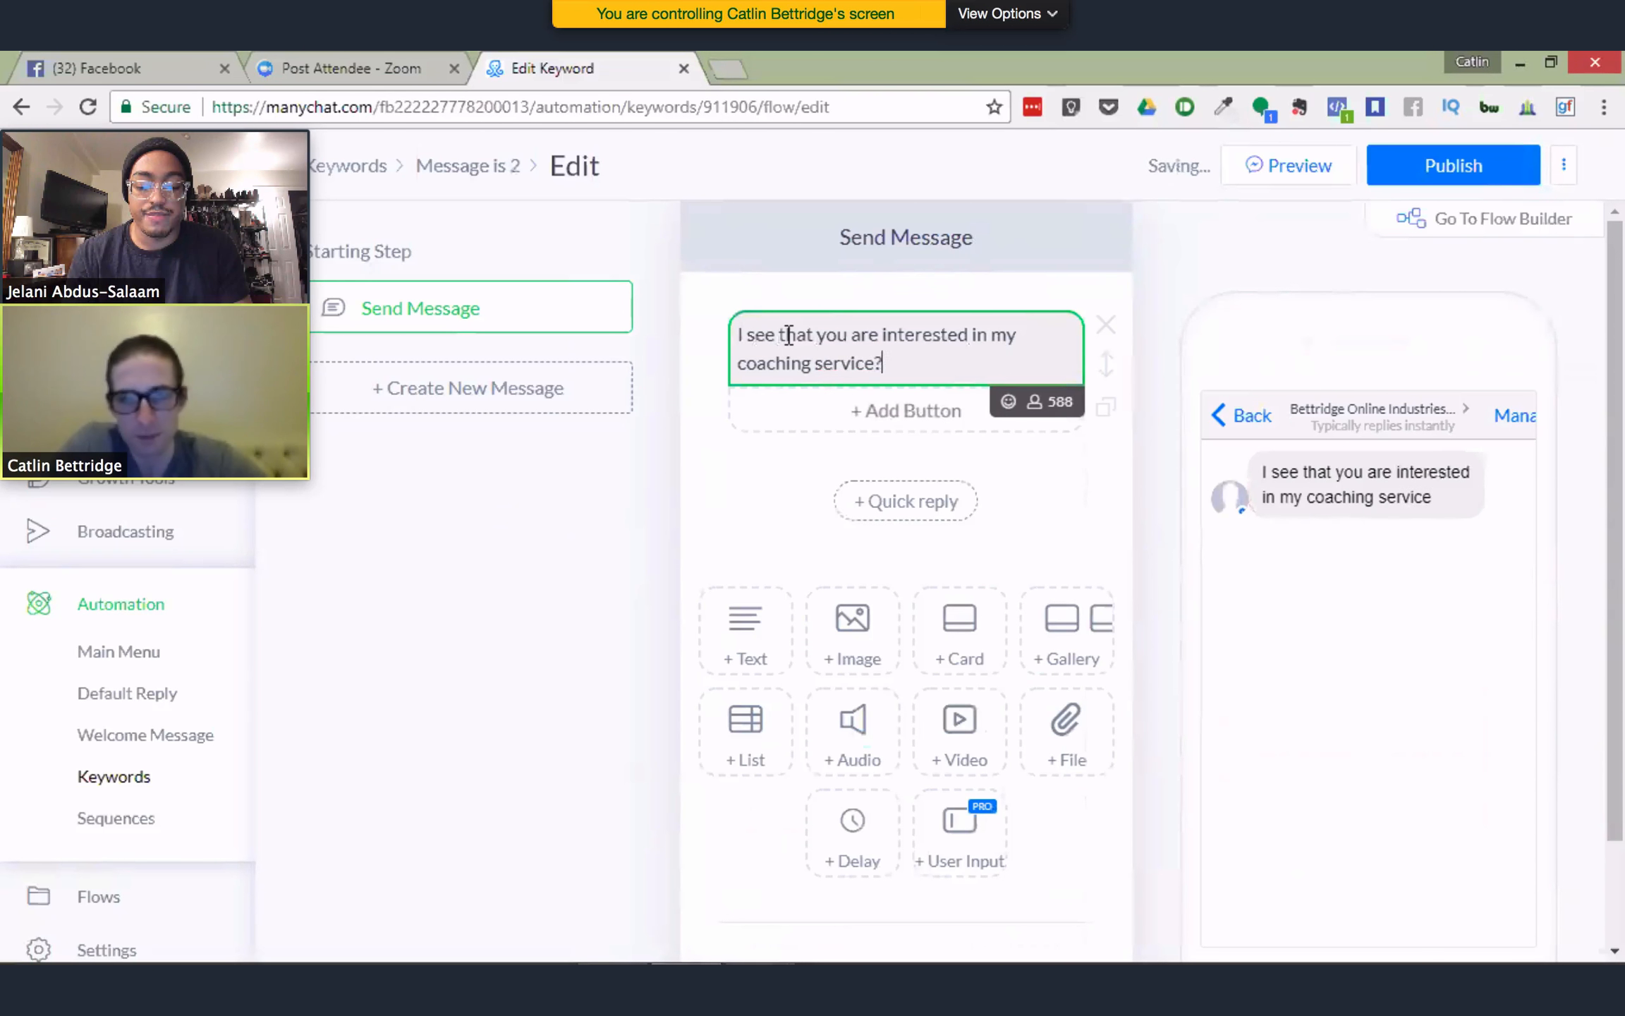
key("Return")
key("Return")
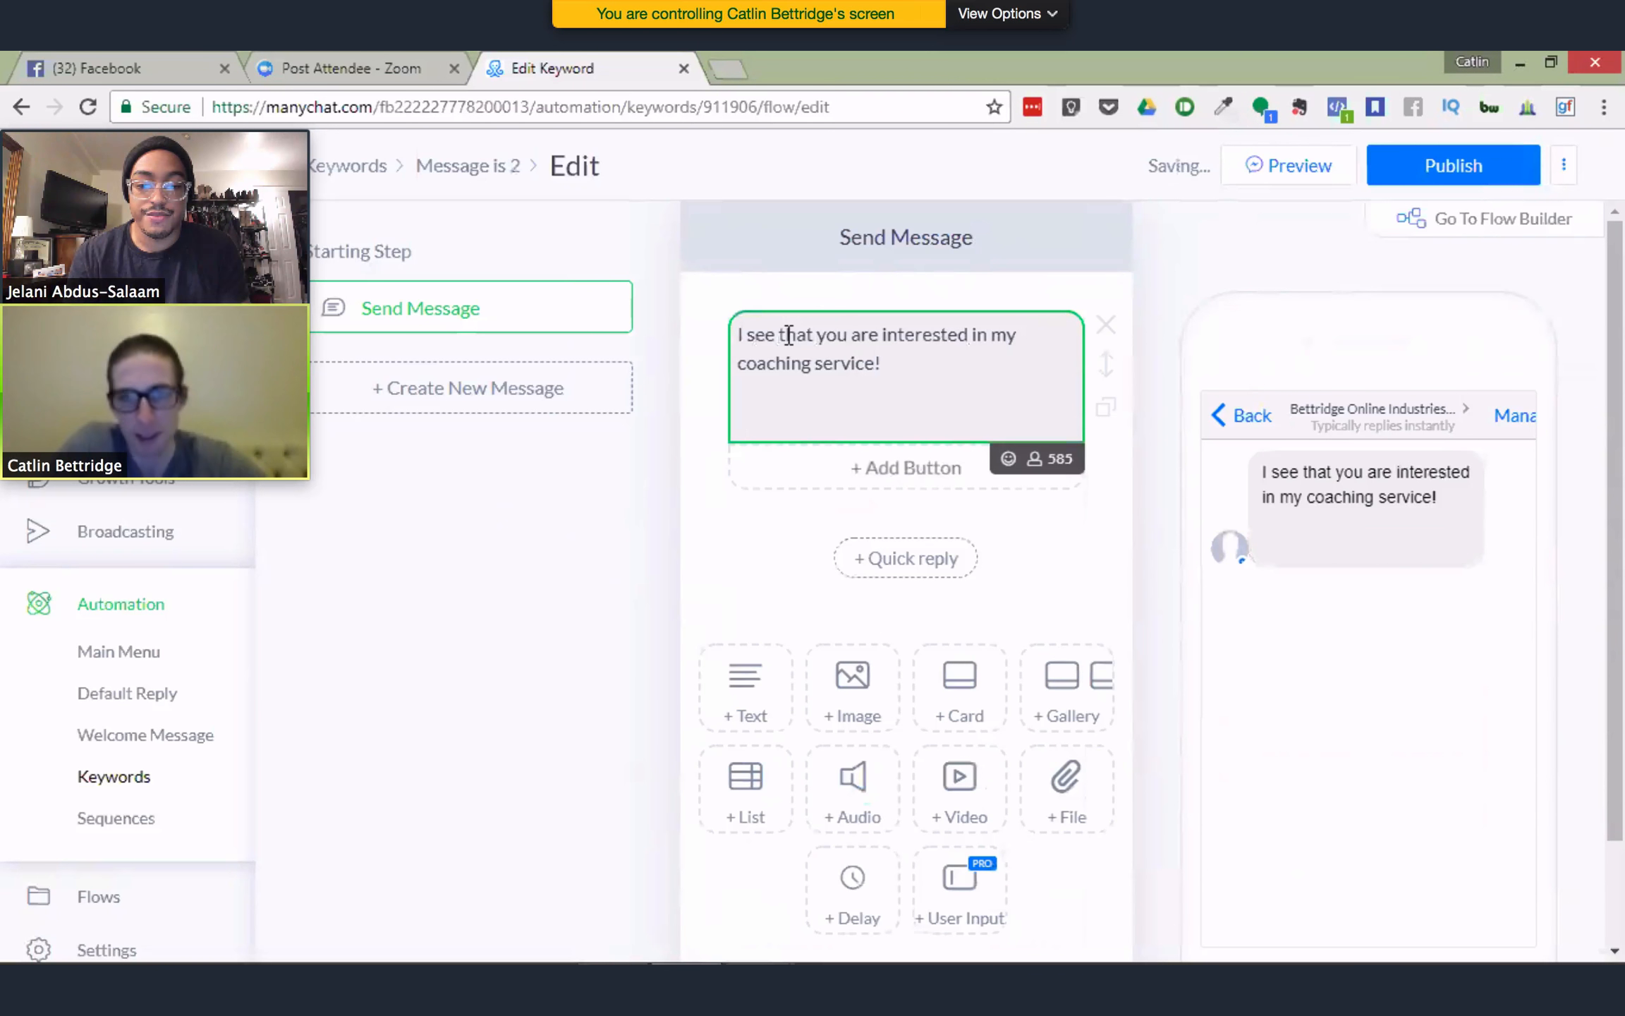
type("I can't wait to t")
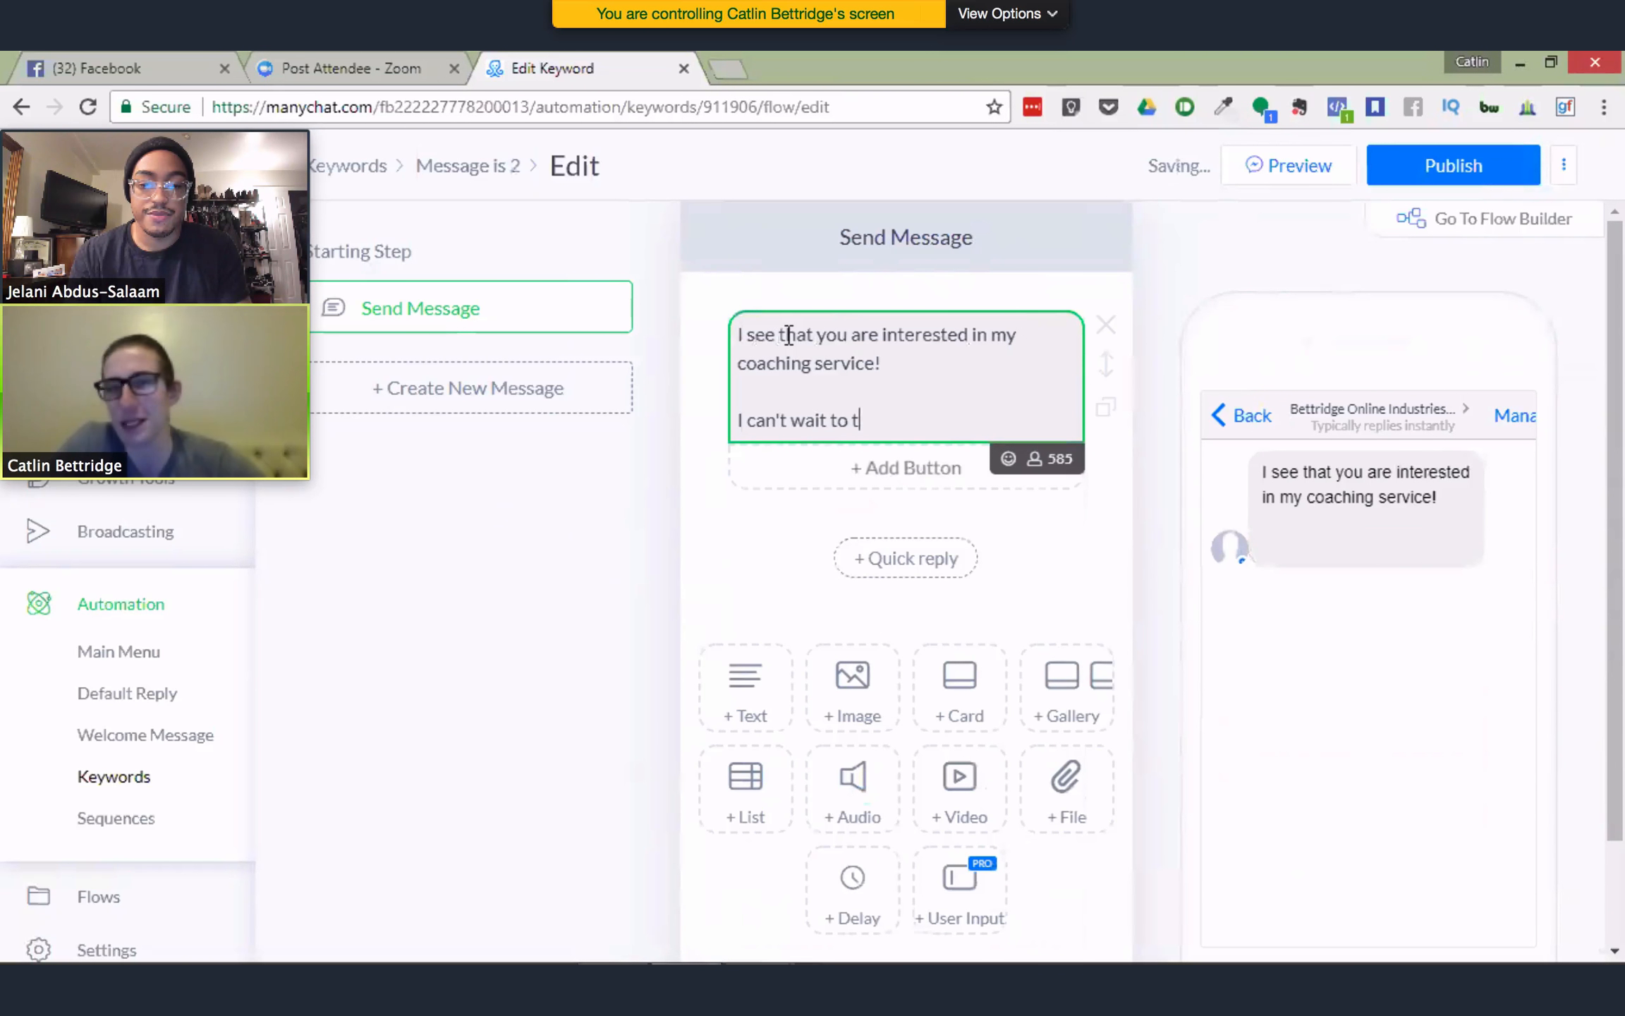
type("alk to you")
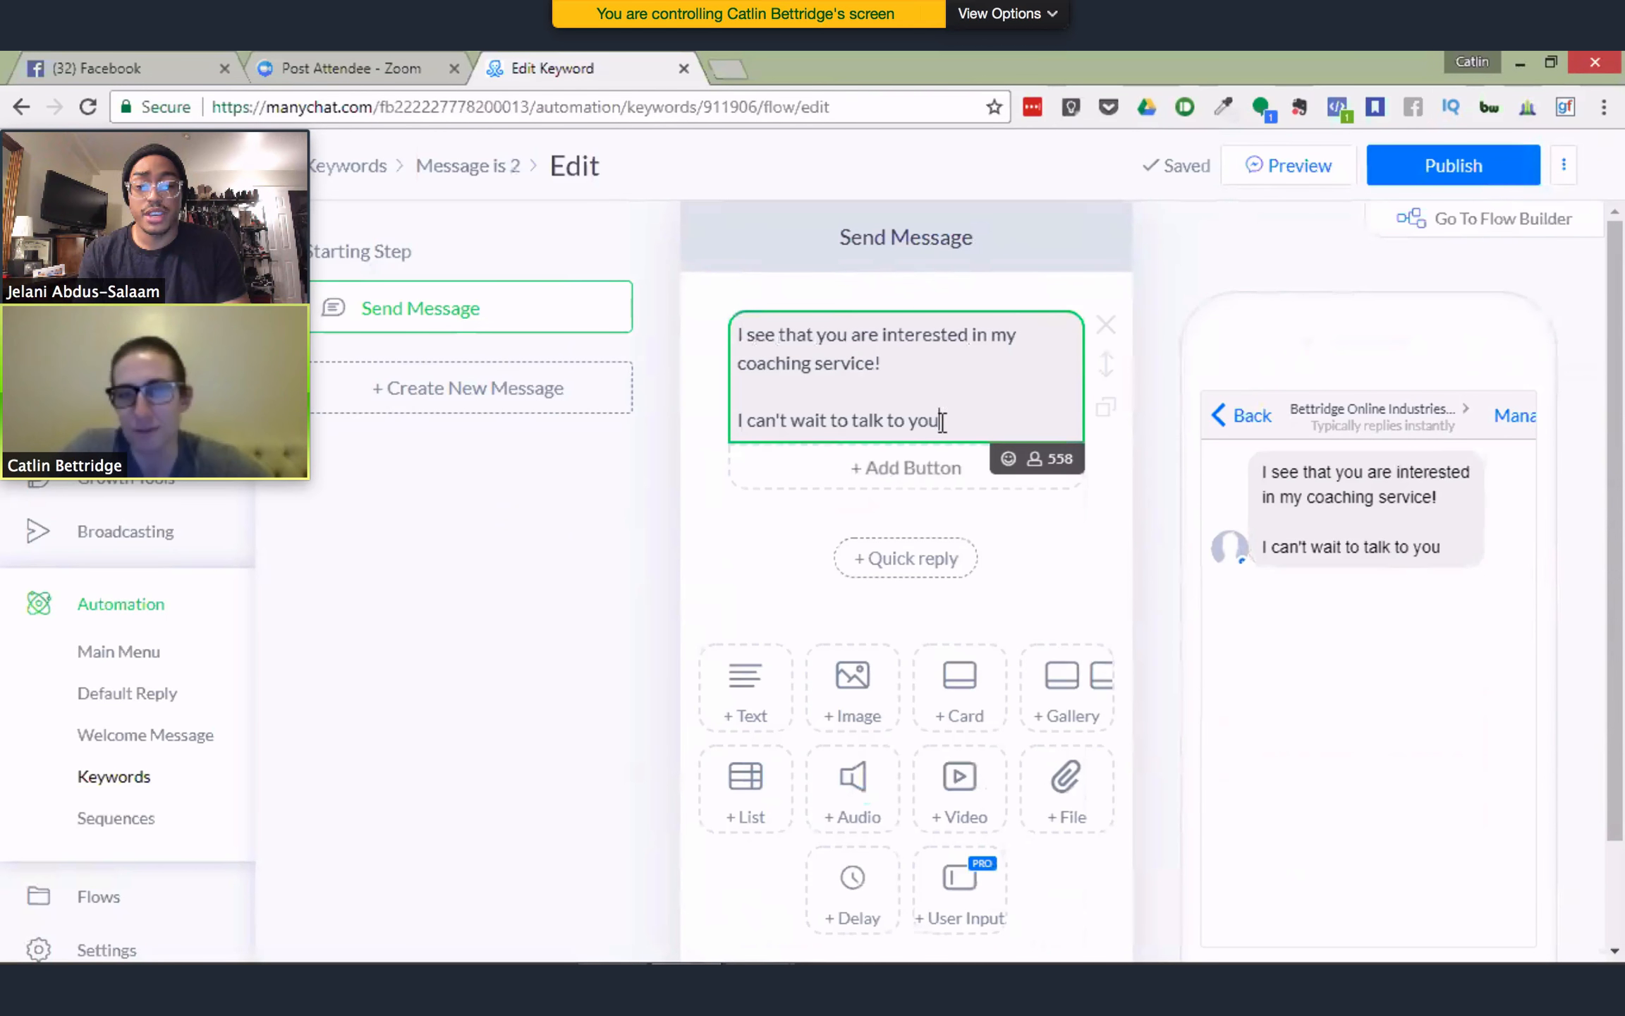
type("!")
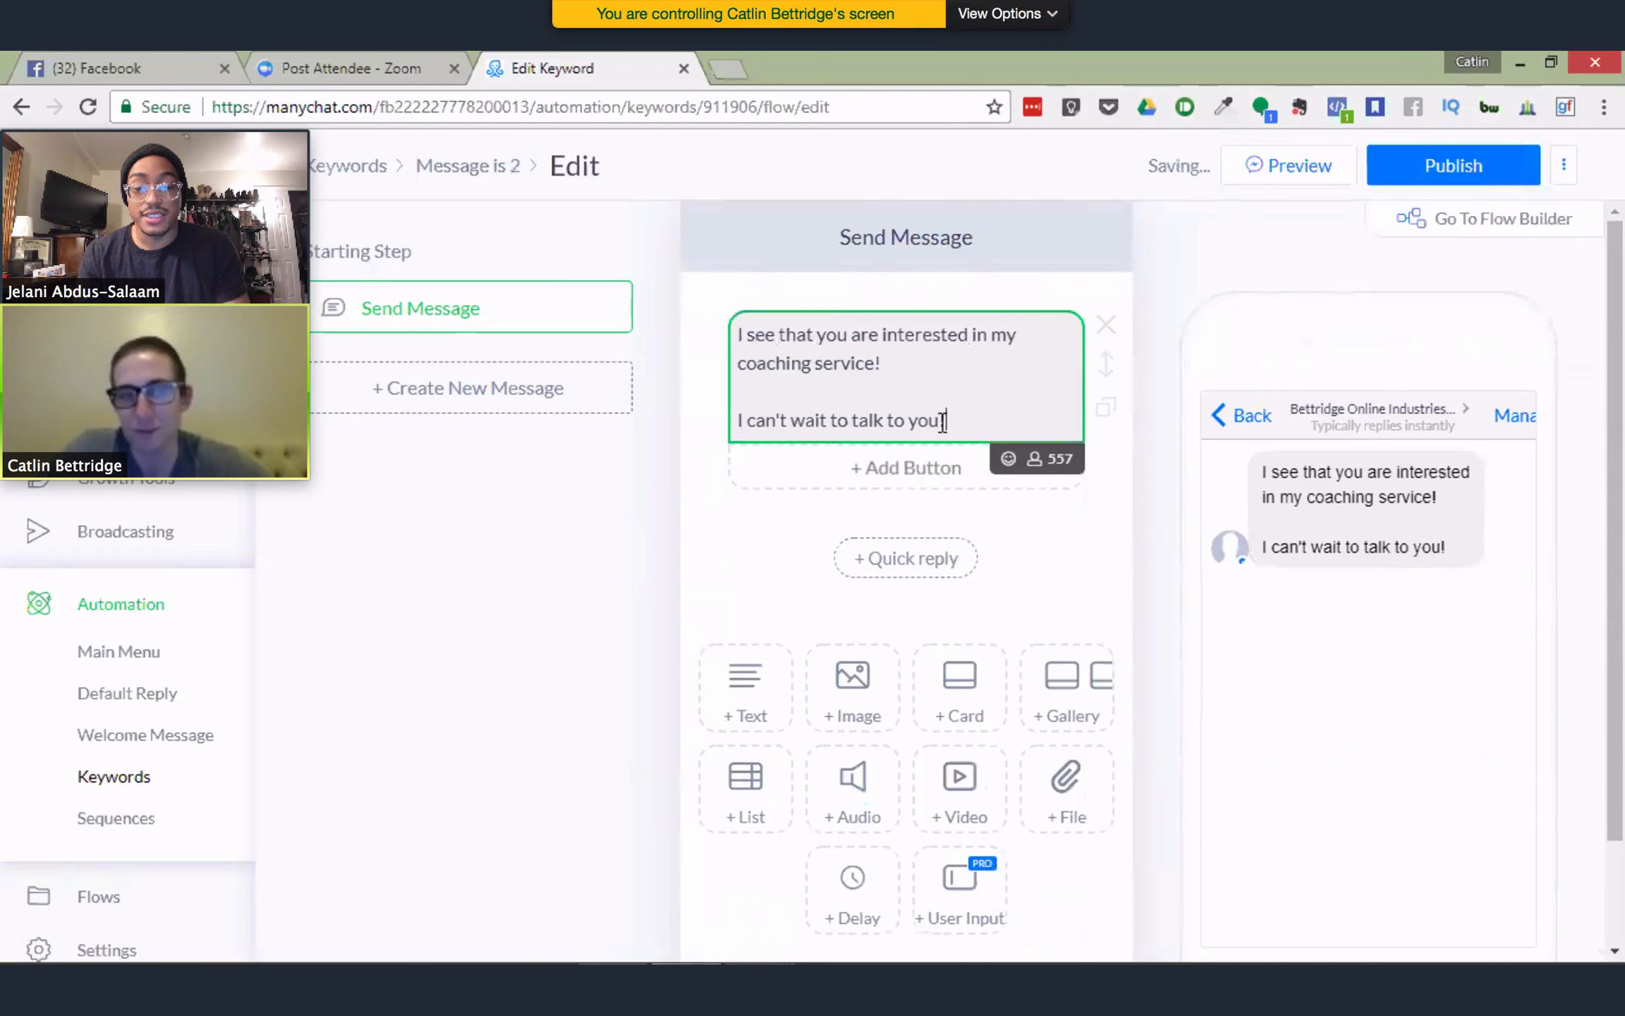
Add a third paragraph to the keyword 2 reply that reads "Click the button below to get started!"
key("Return")
key("Return")
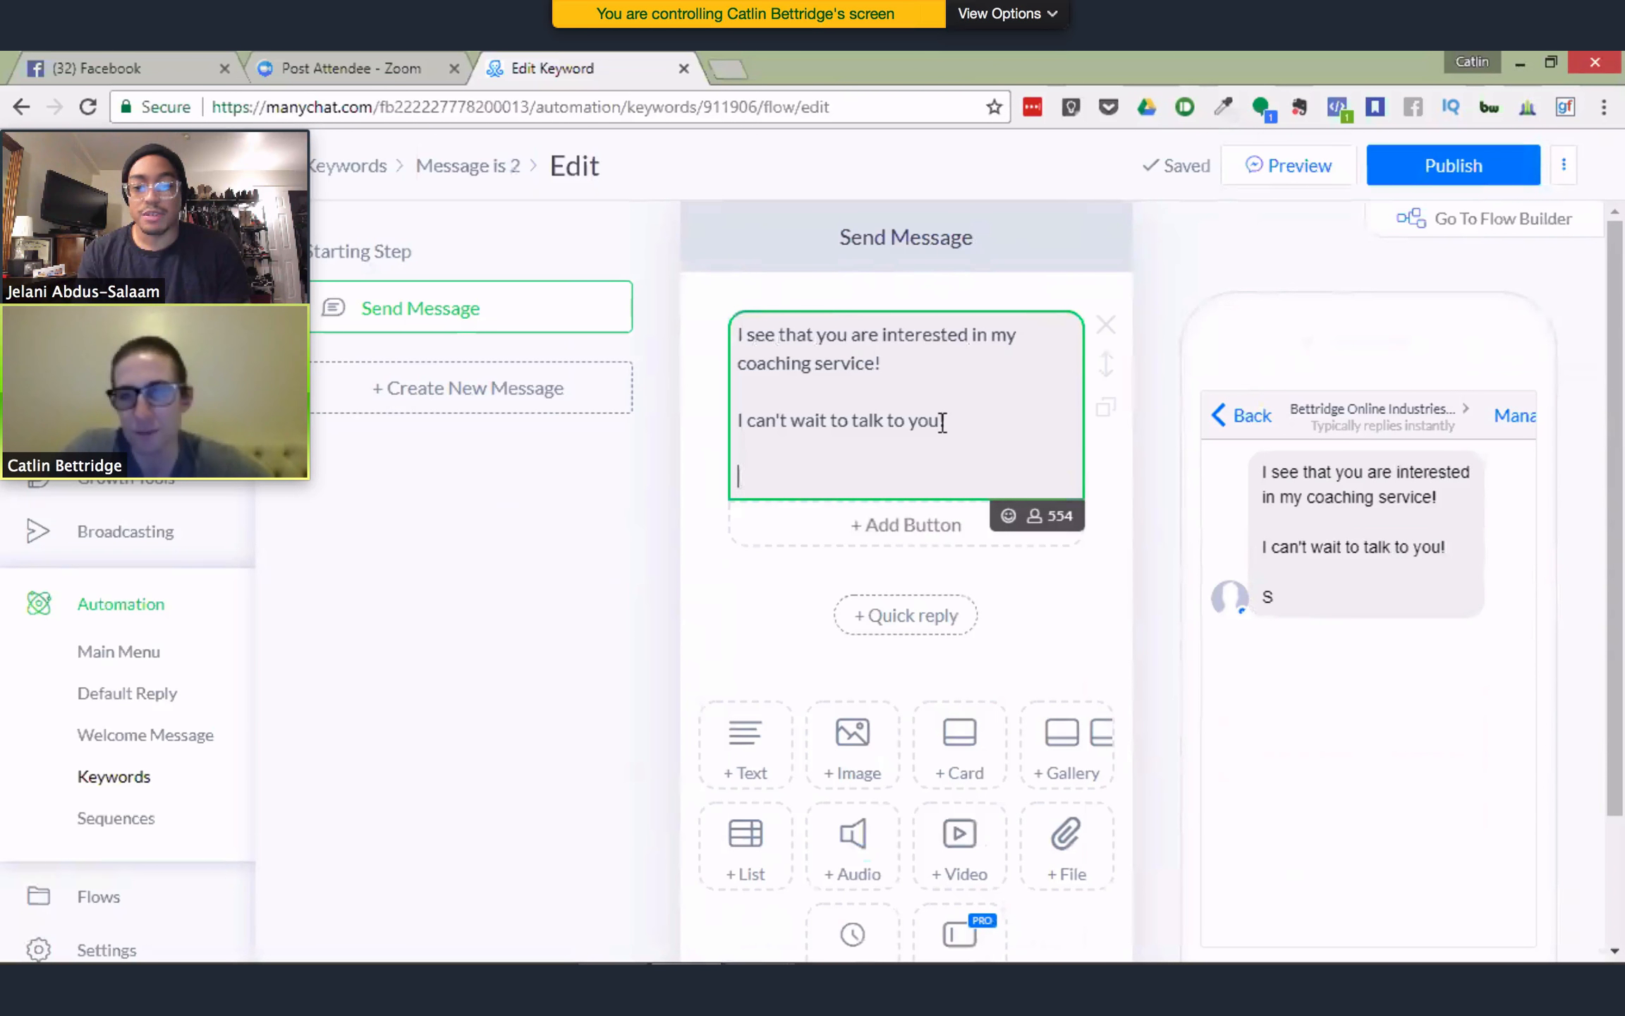
key("BackSpace")
type("Click")
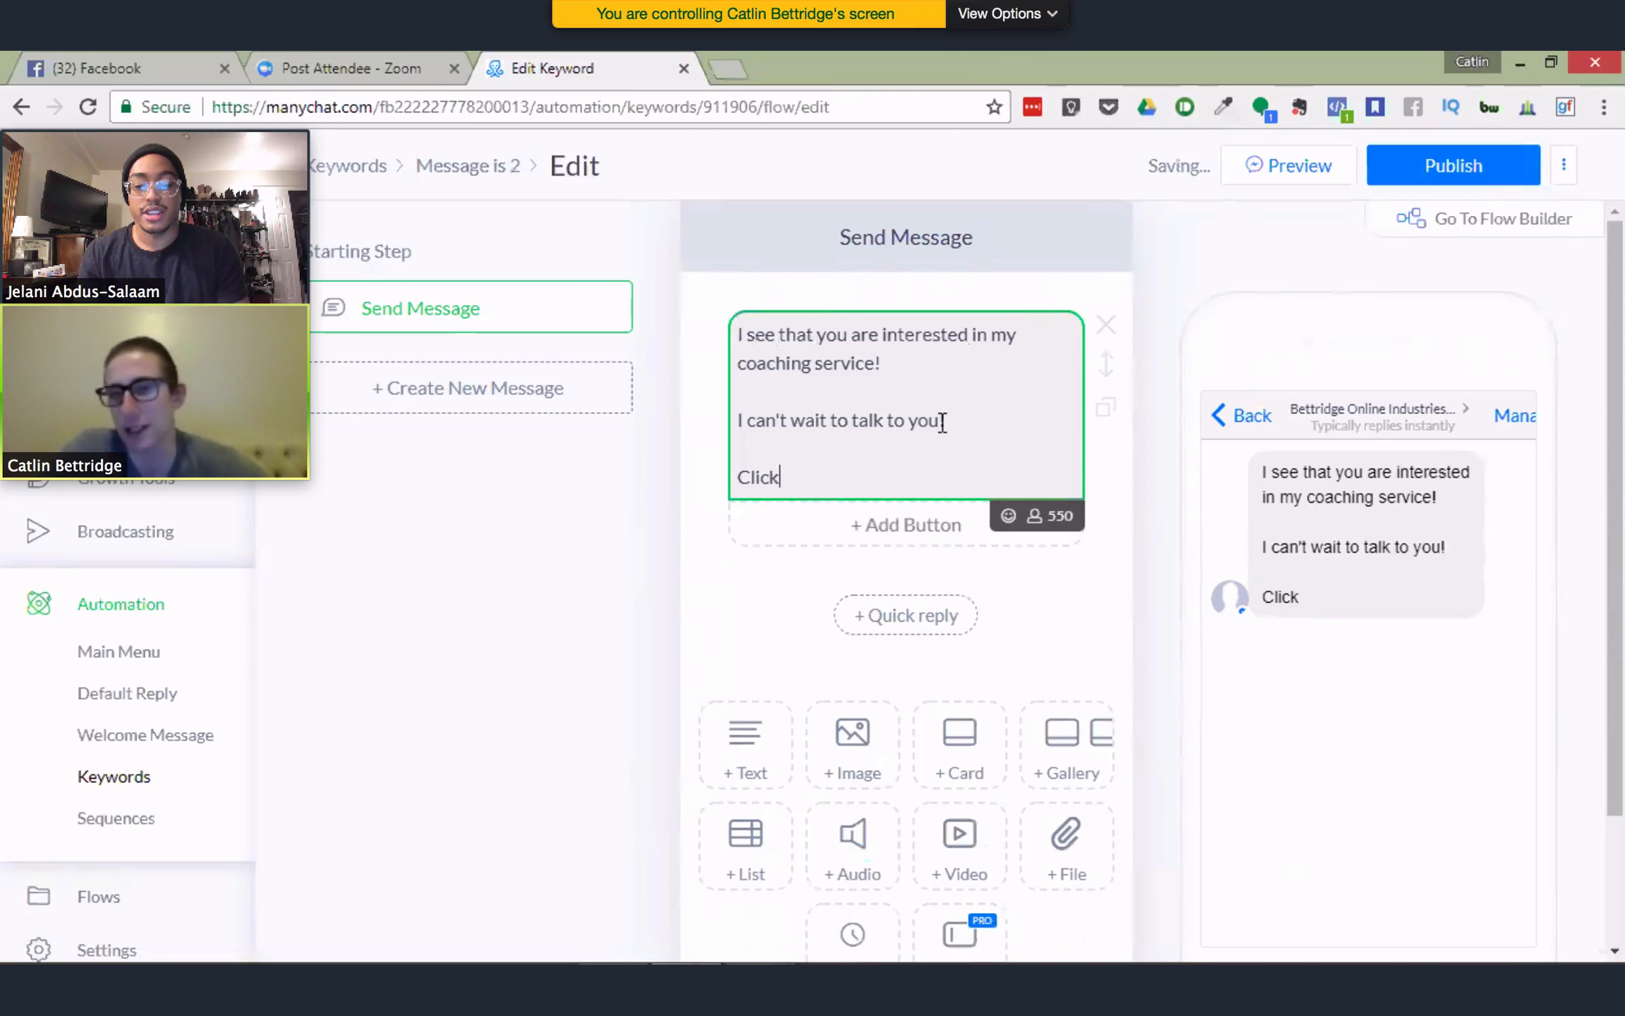
type(" the button b")
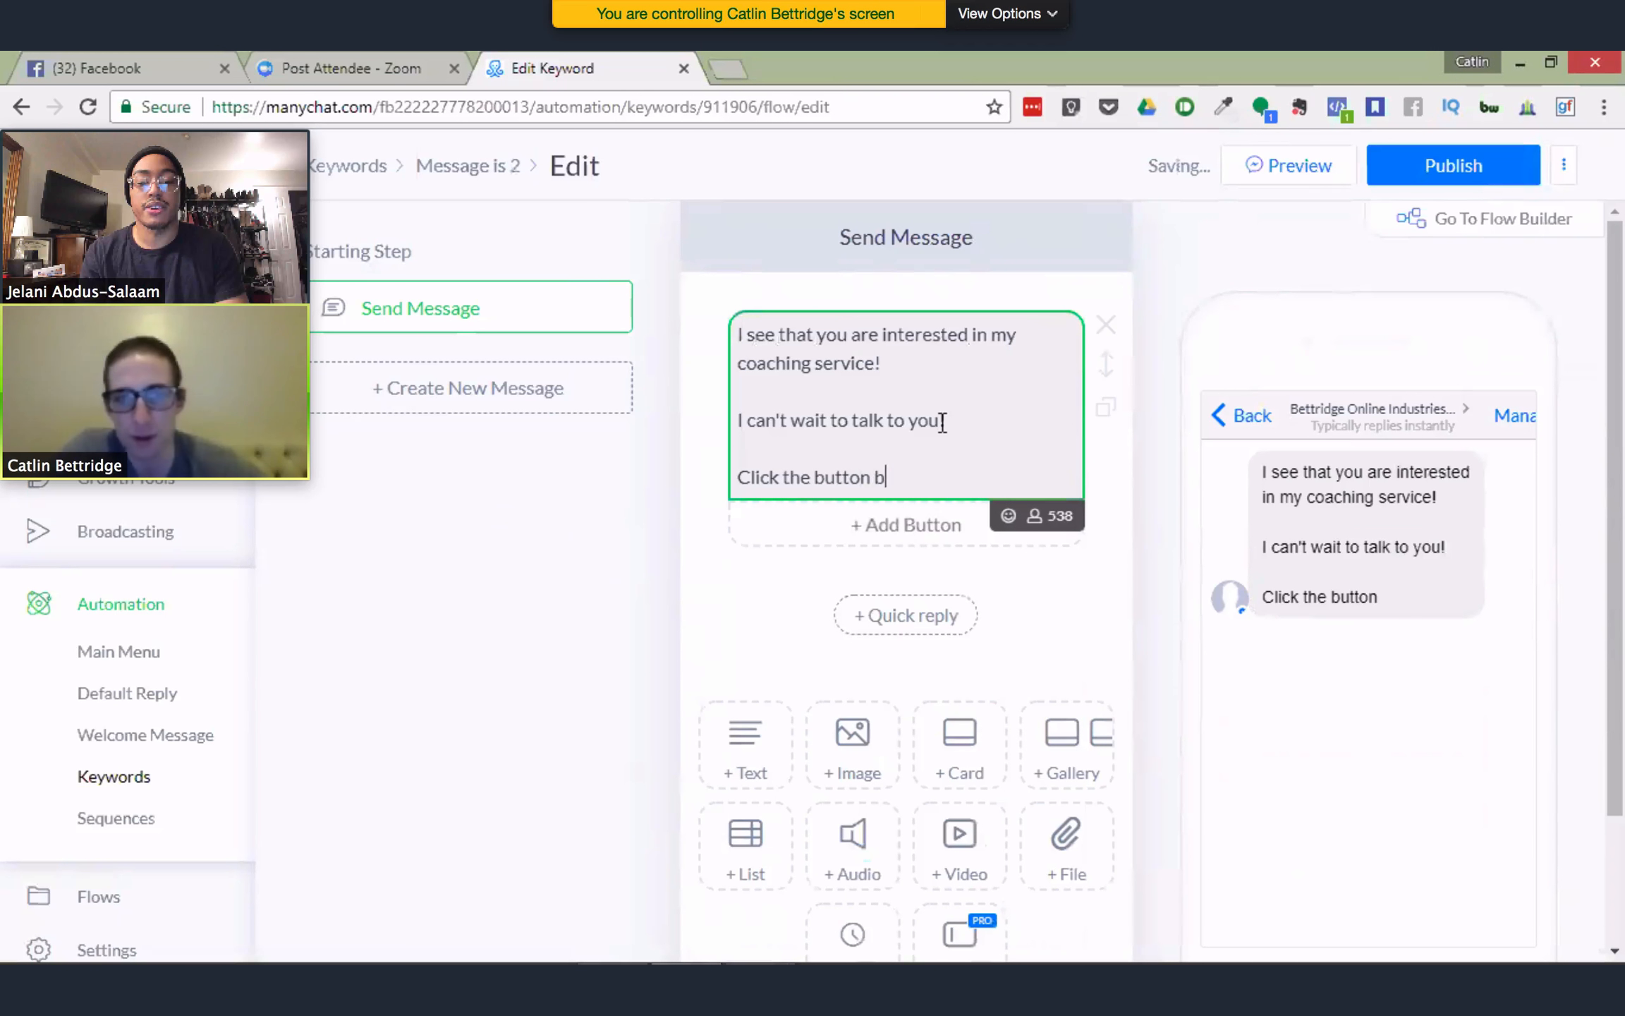
type("elow to")
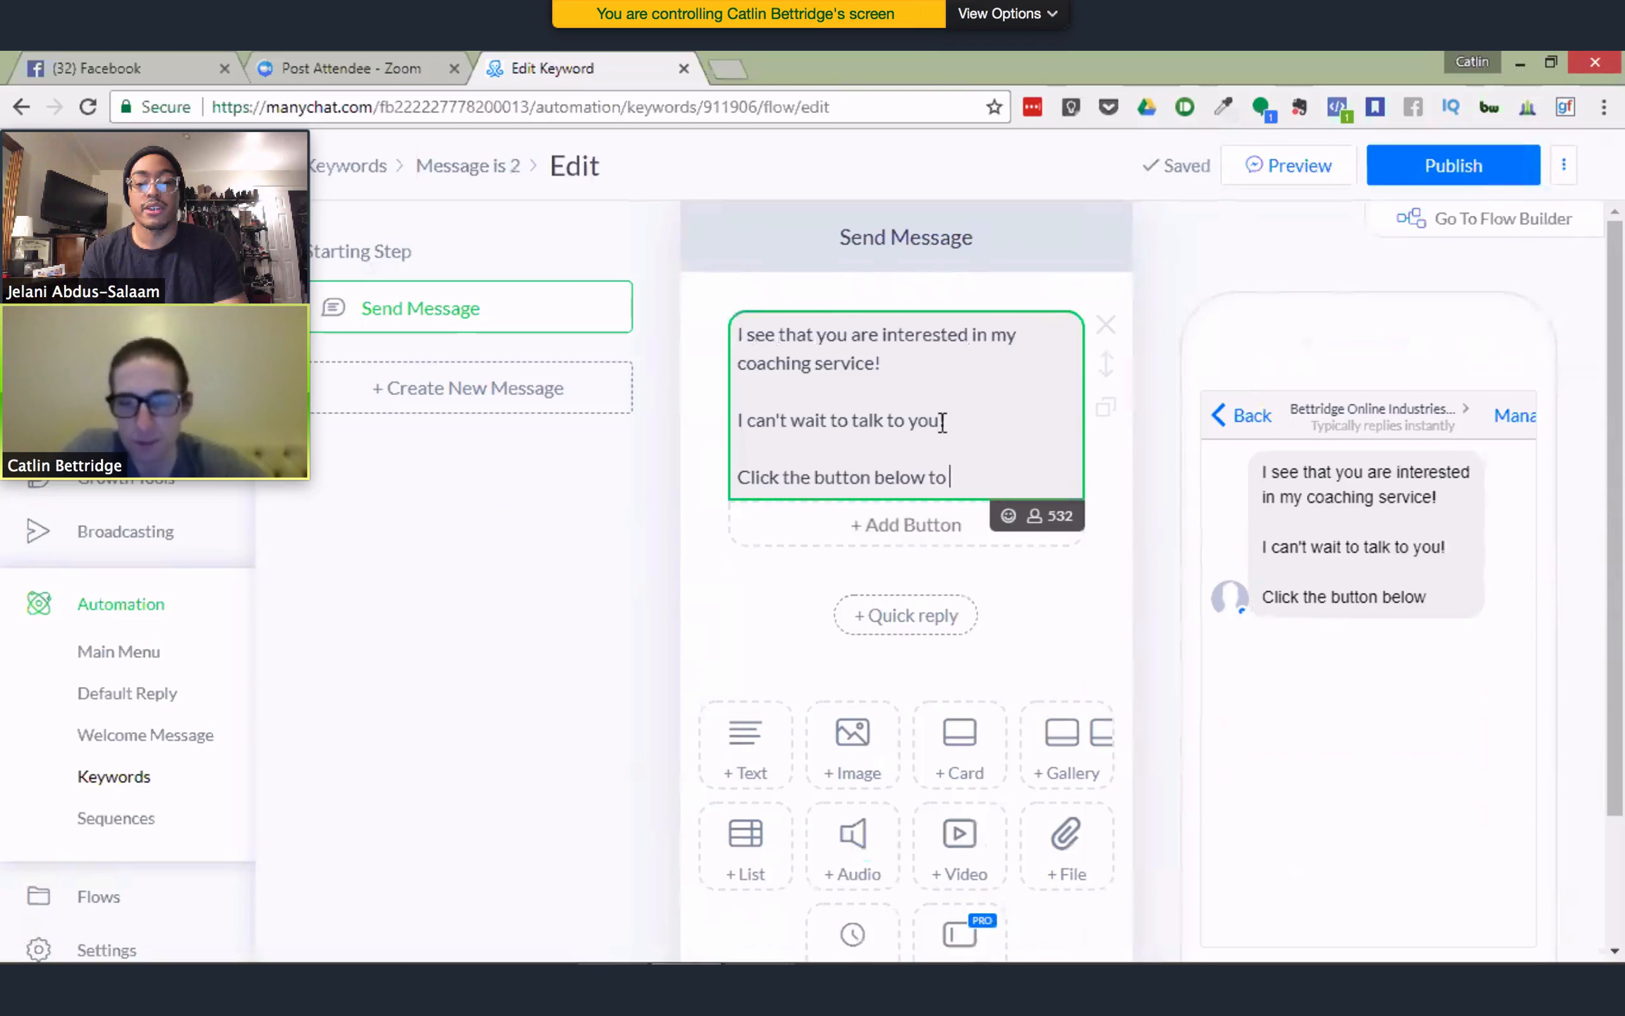
type(" get st")
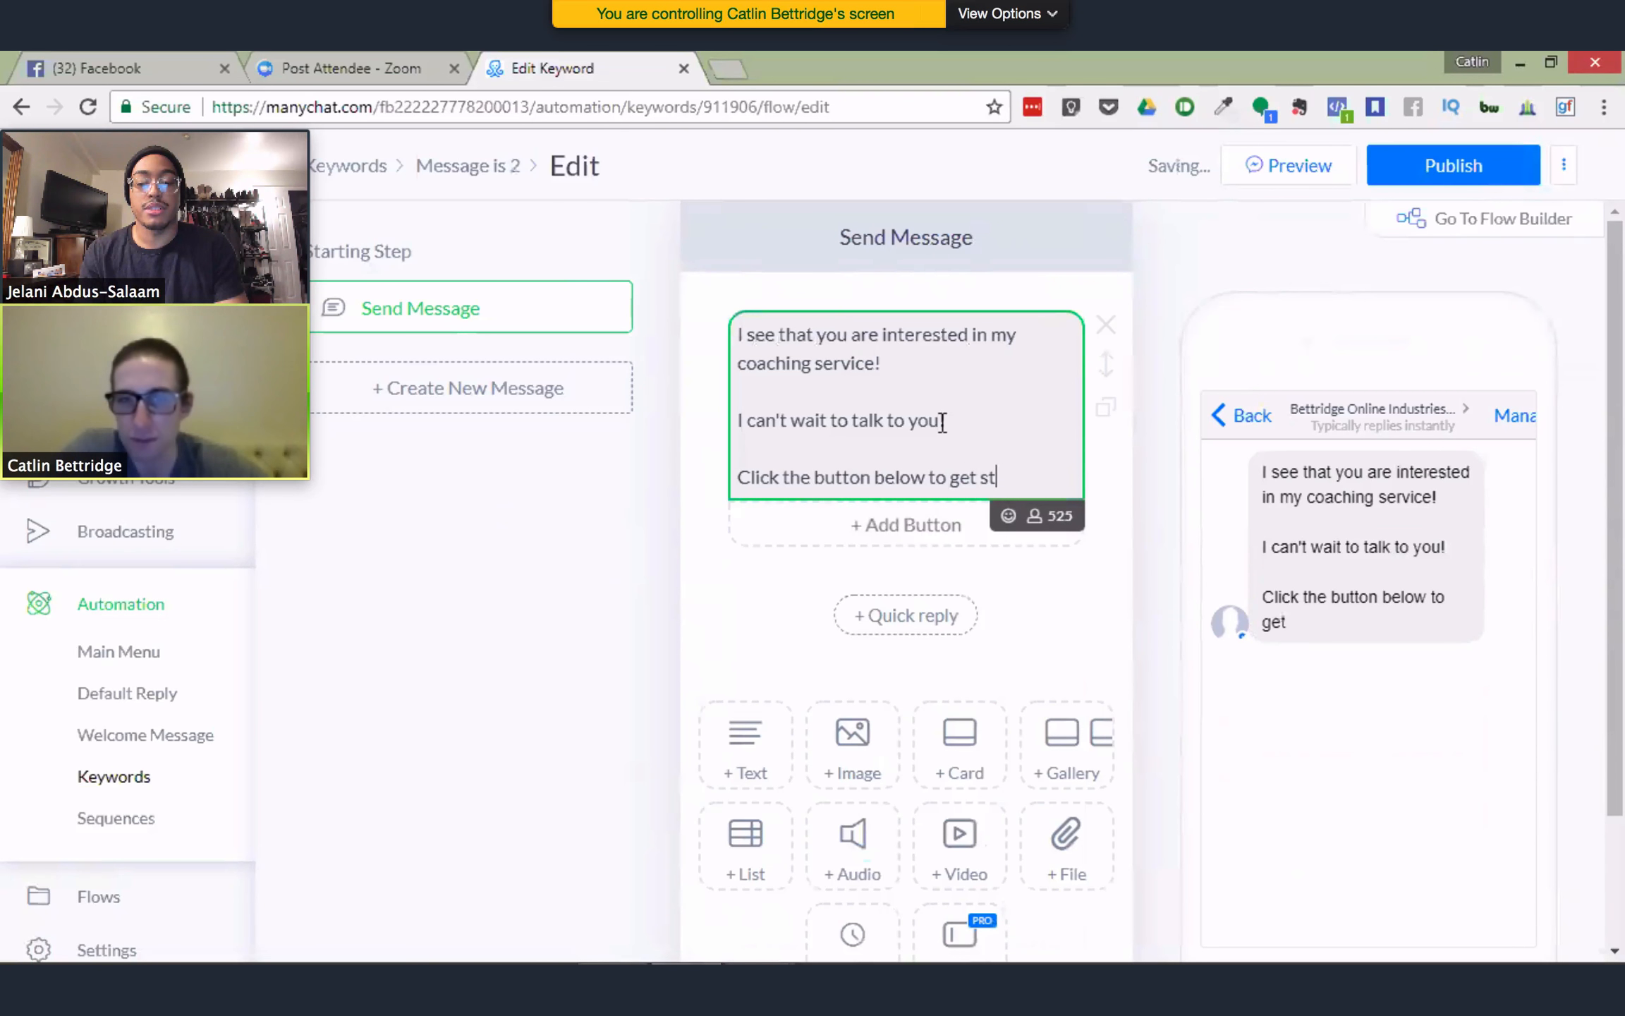
type("arted!")
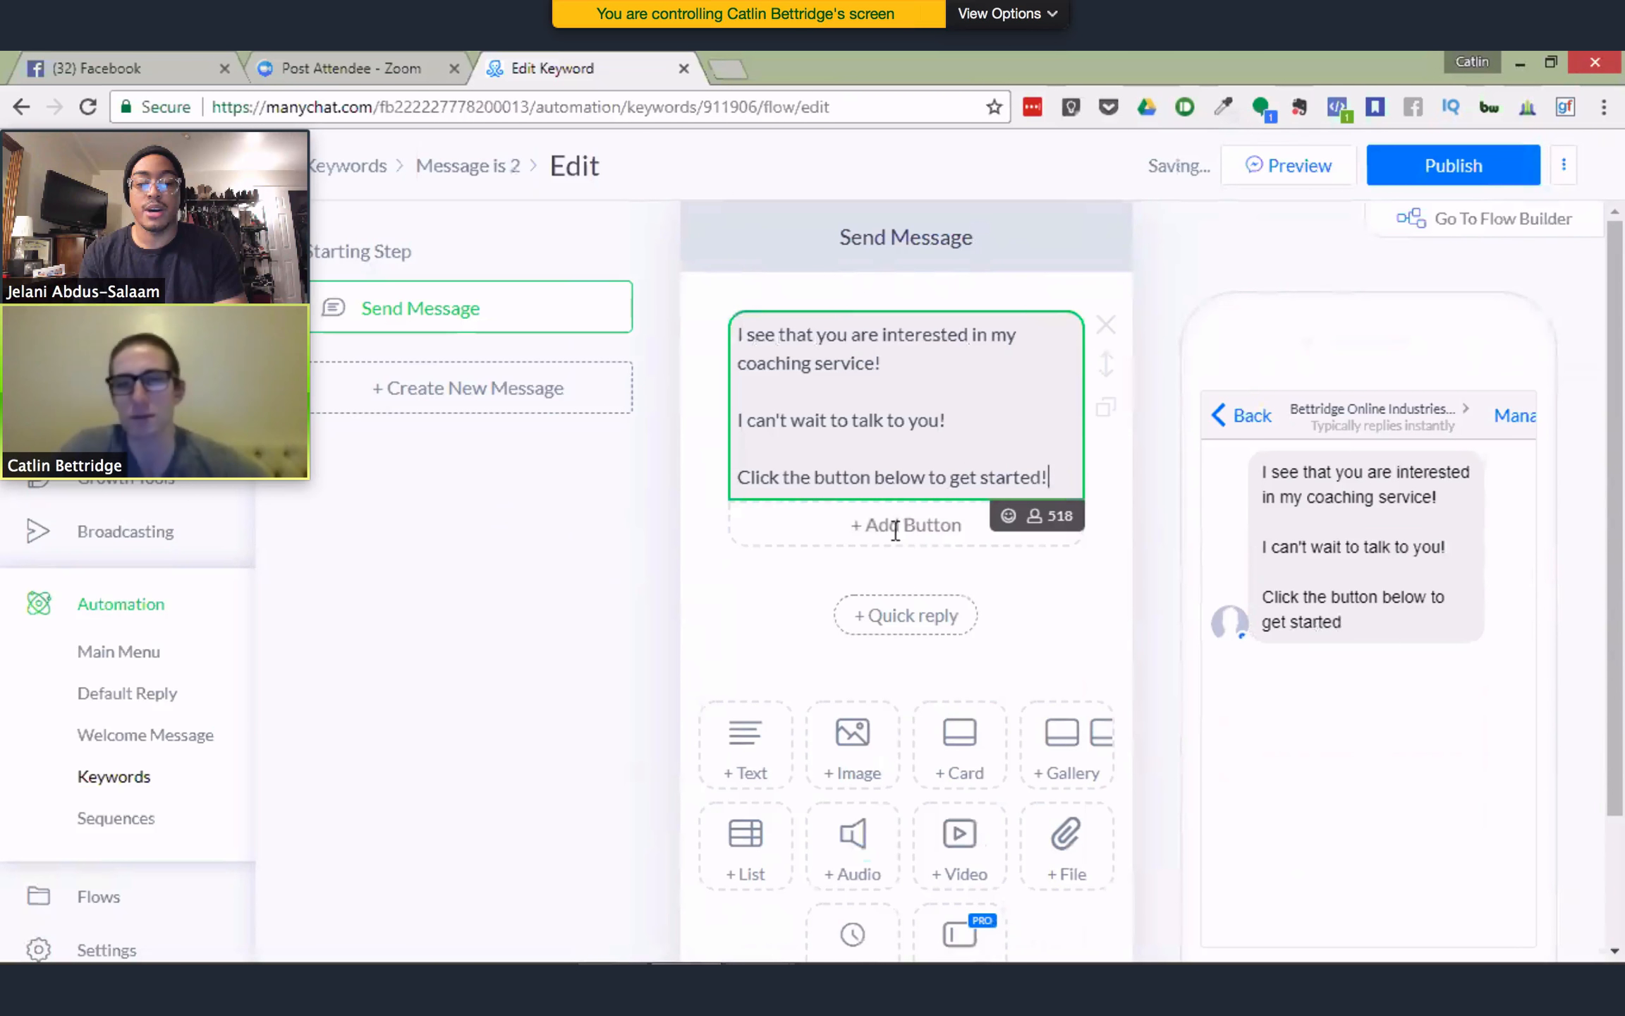
Add a button titled "Need Coaching?" to the text block
left_click(896, 541)
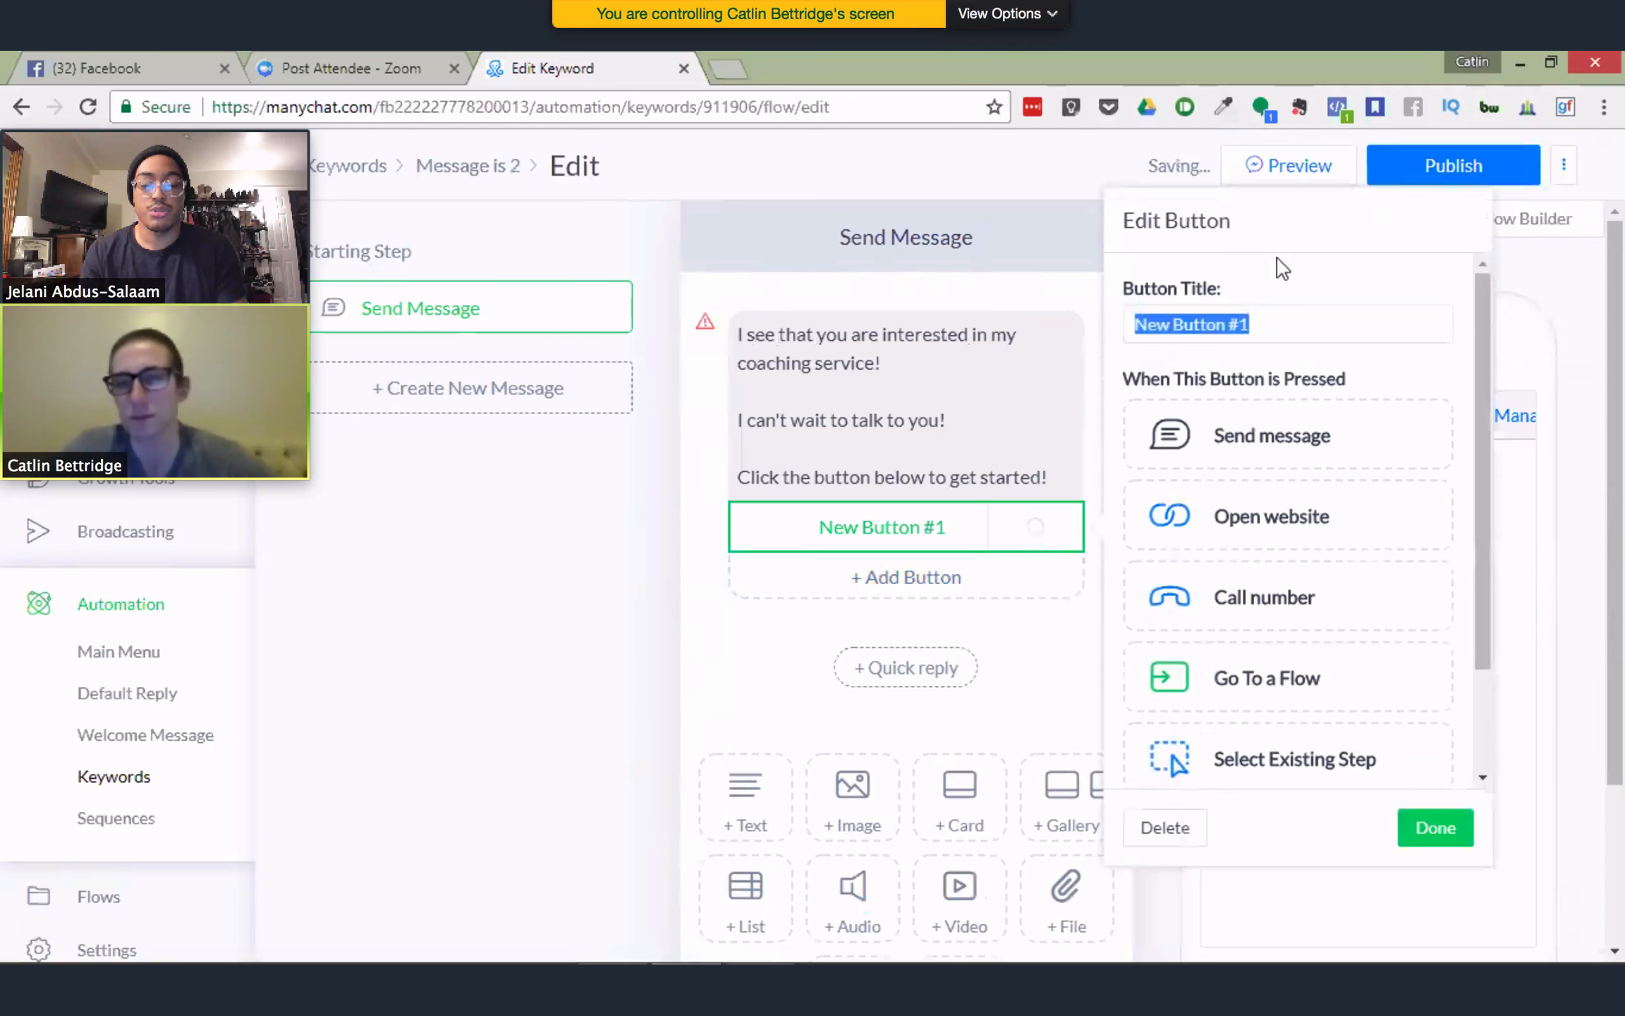
type("C")
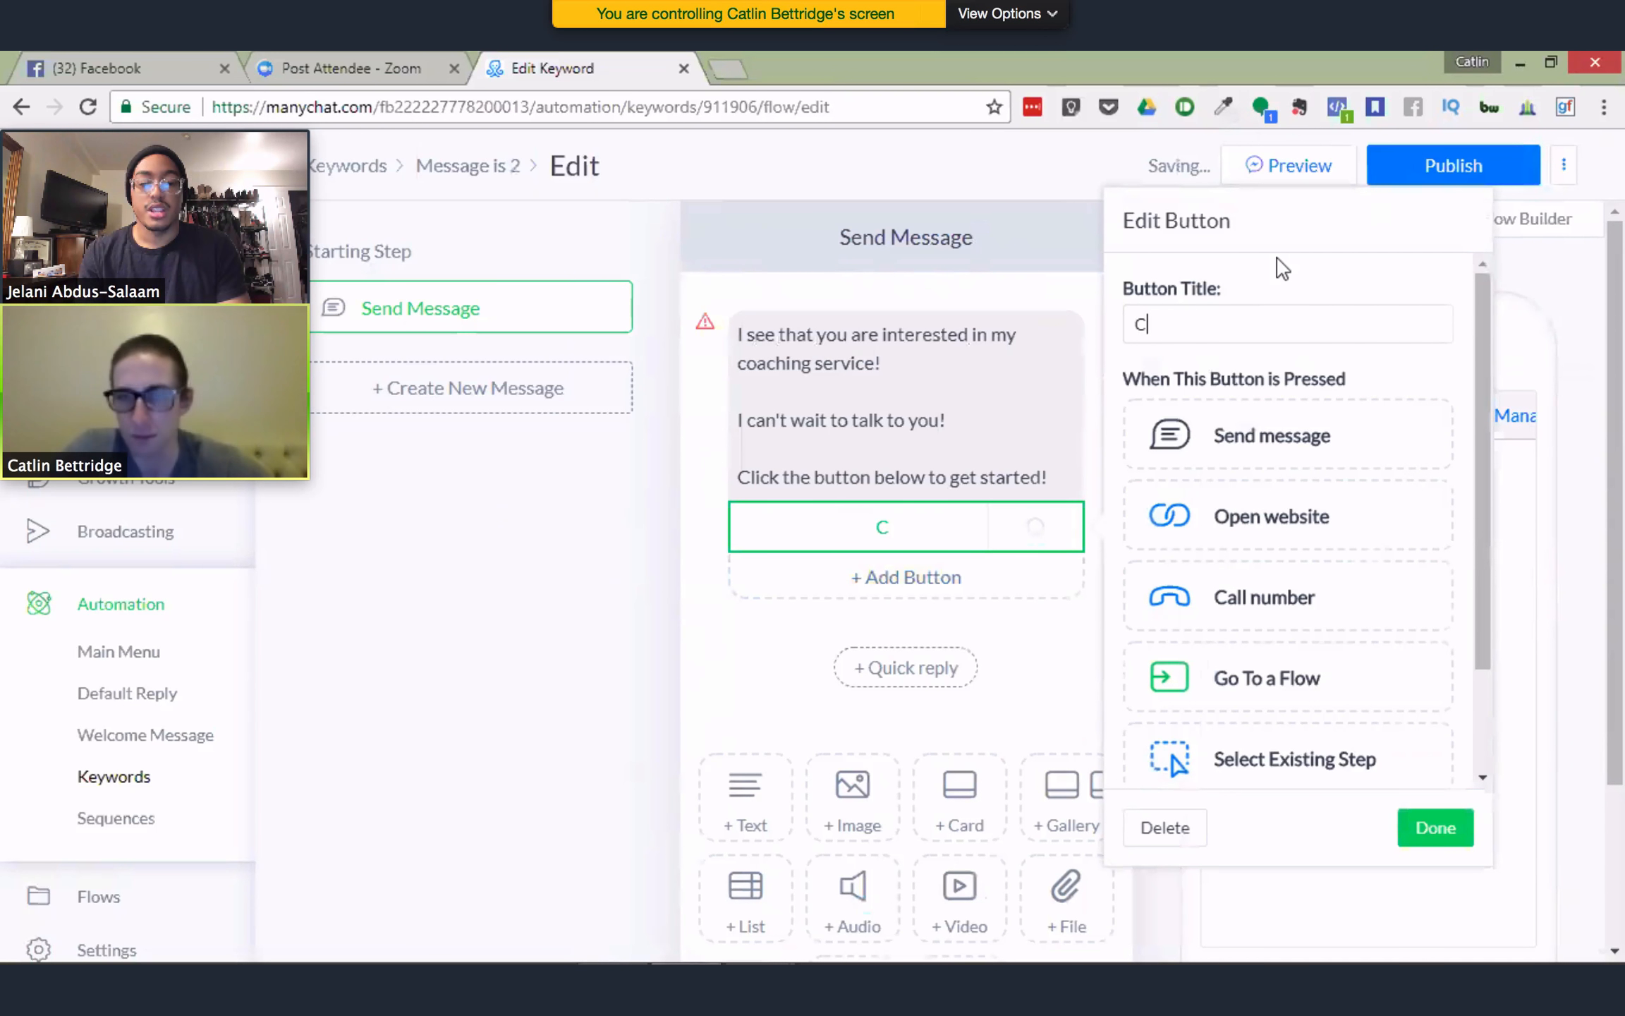
key("BackSpace")
type("Need ")
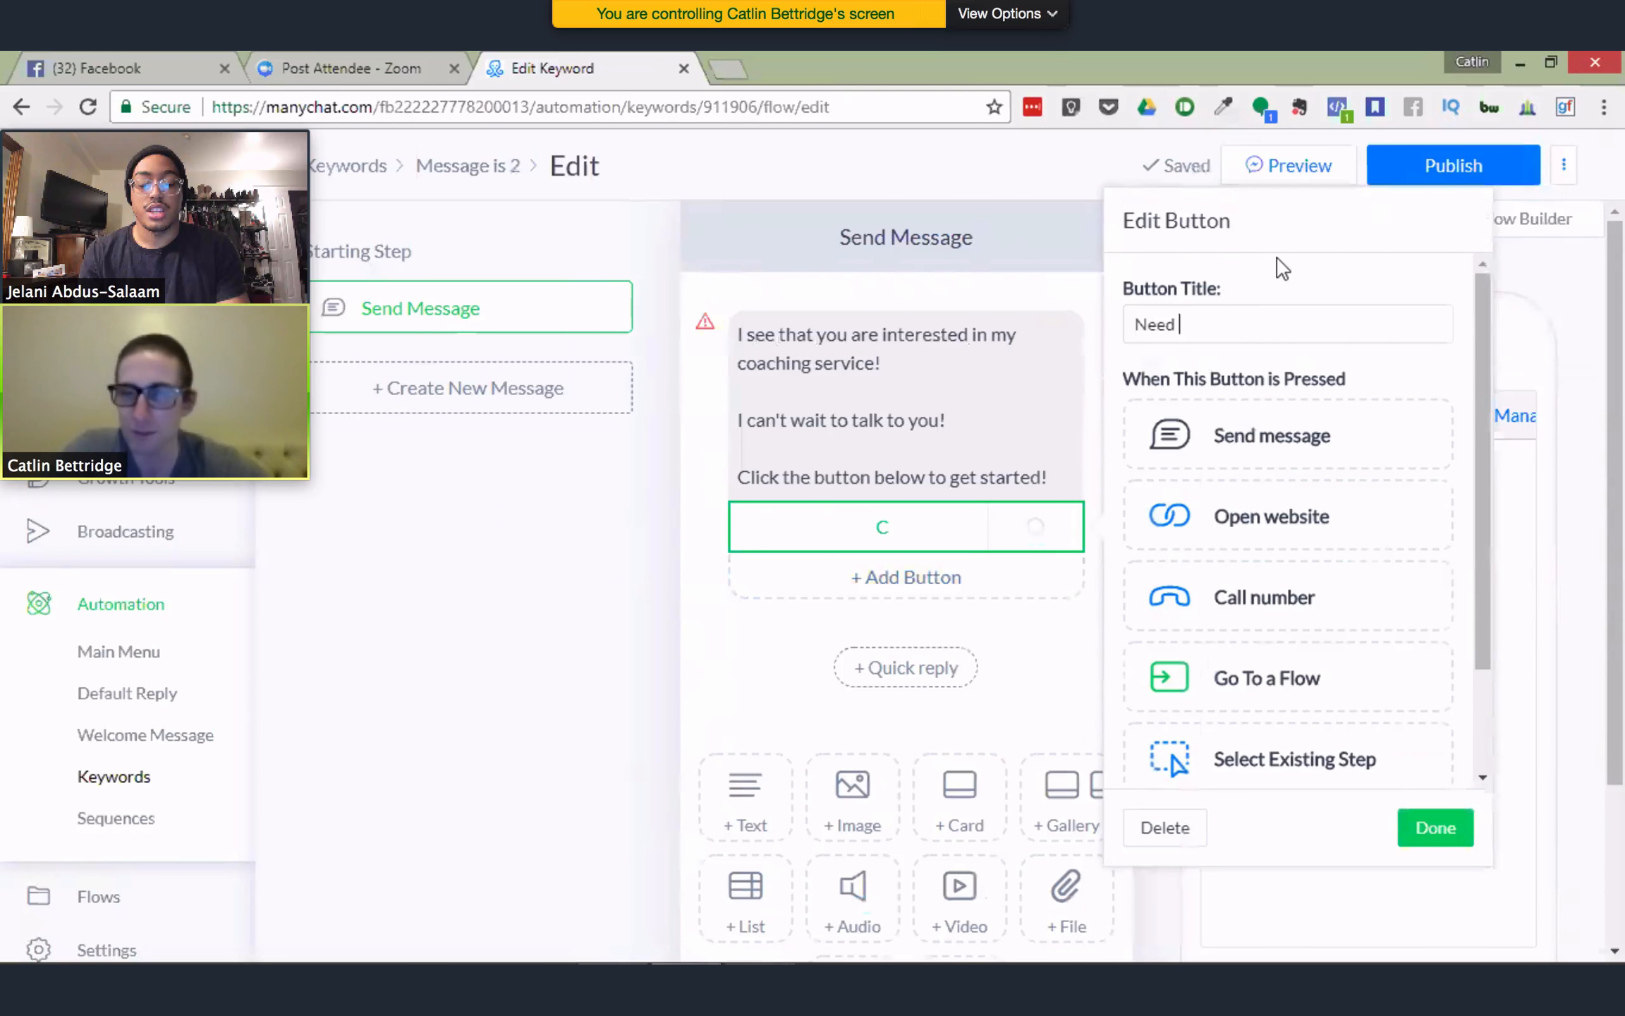
type("Coaching")
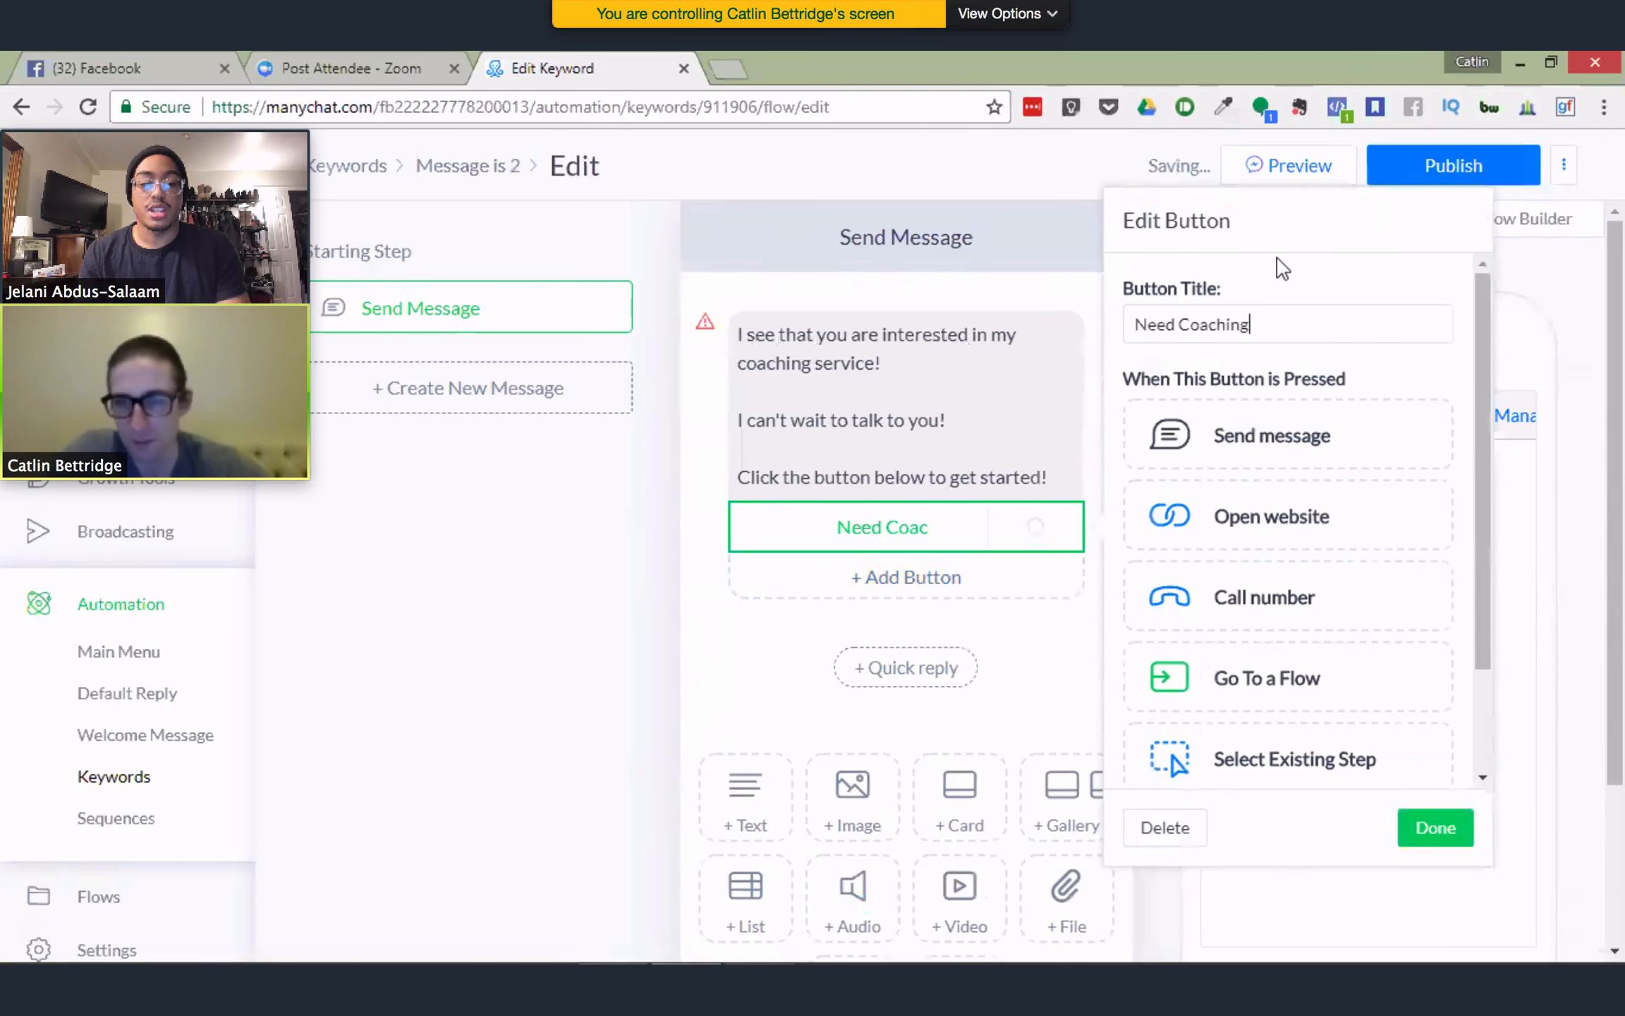
type("?")
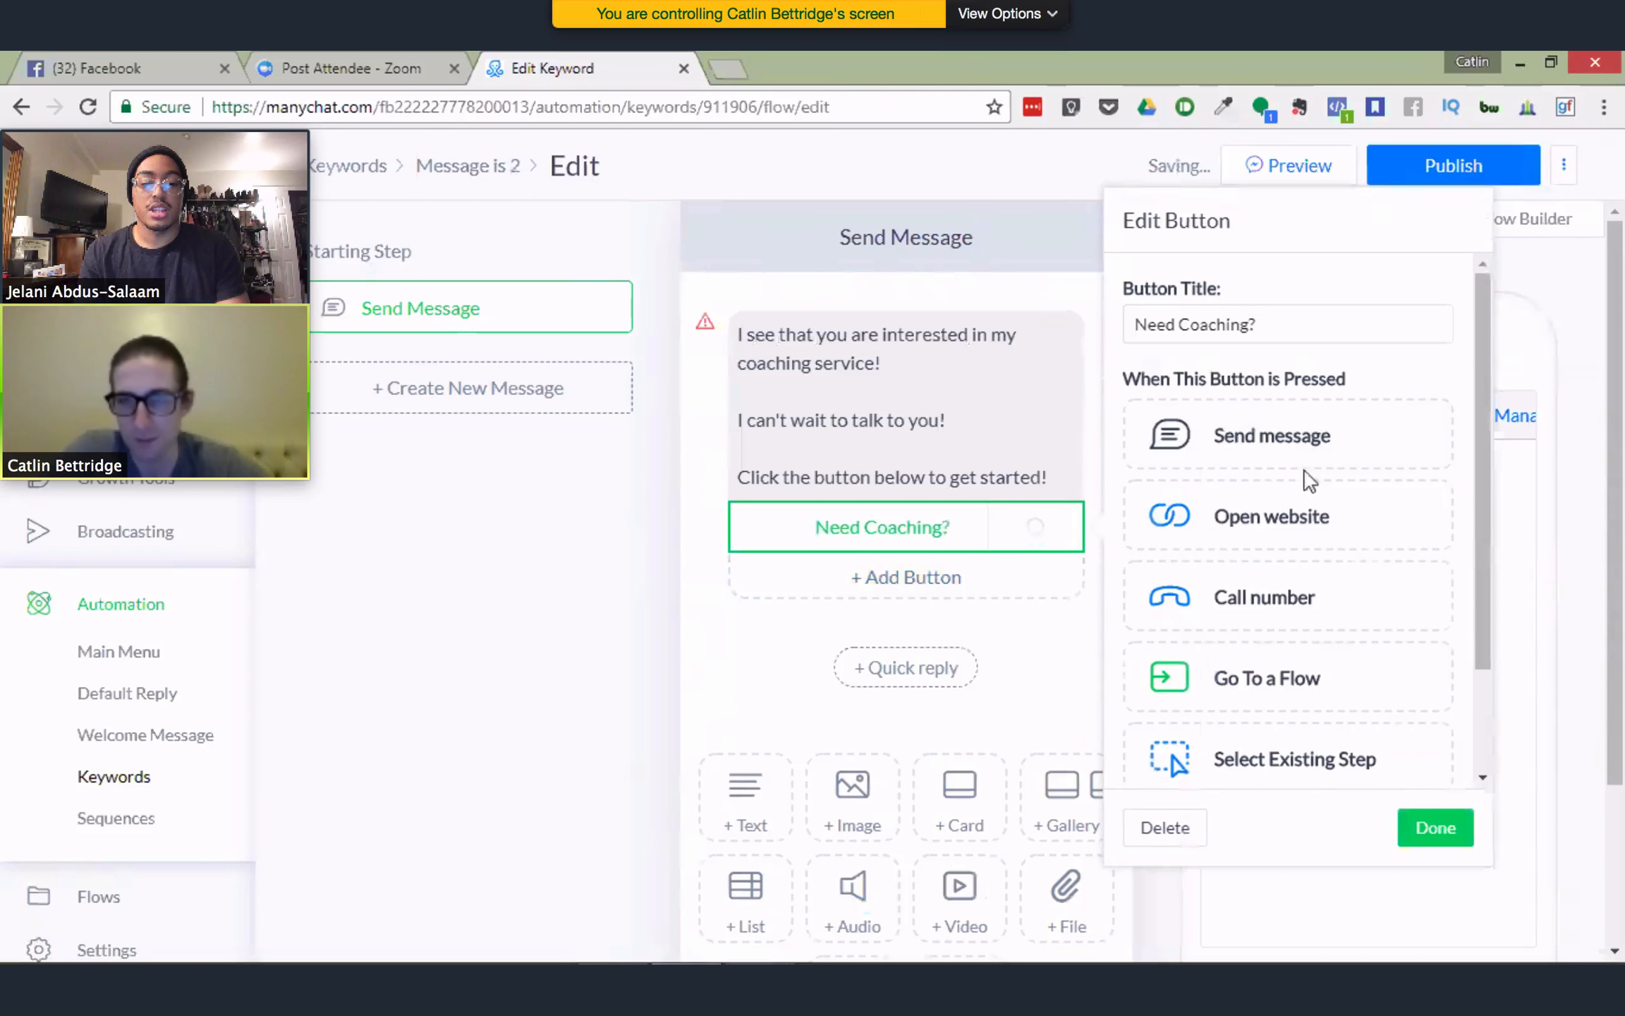
Make the Need Coaching? button open the website catlinb.com
left_click(1265, 540)
left_click(1241, 608)
type("catlinb.com")
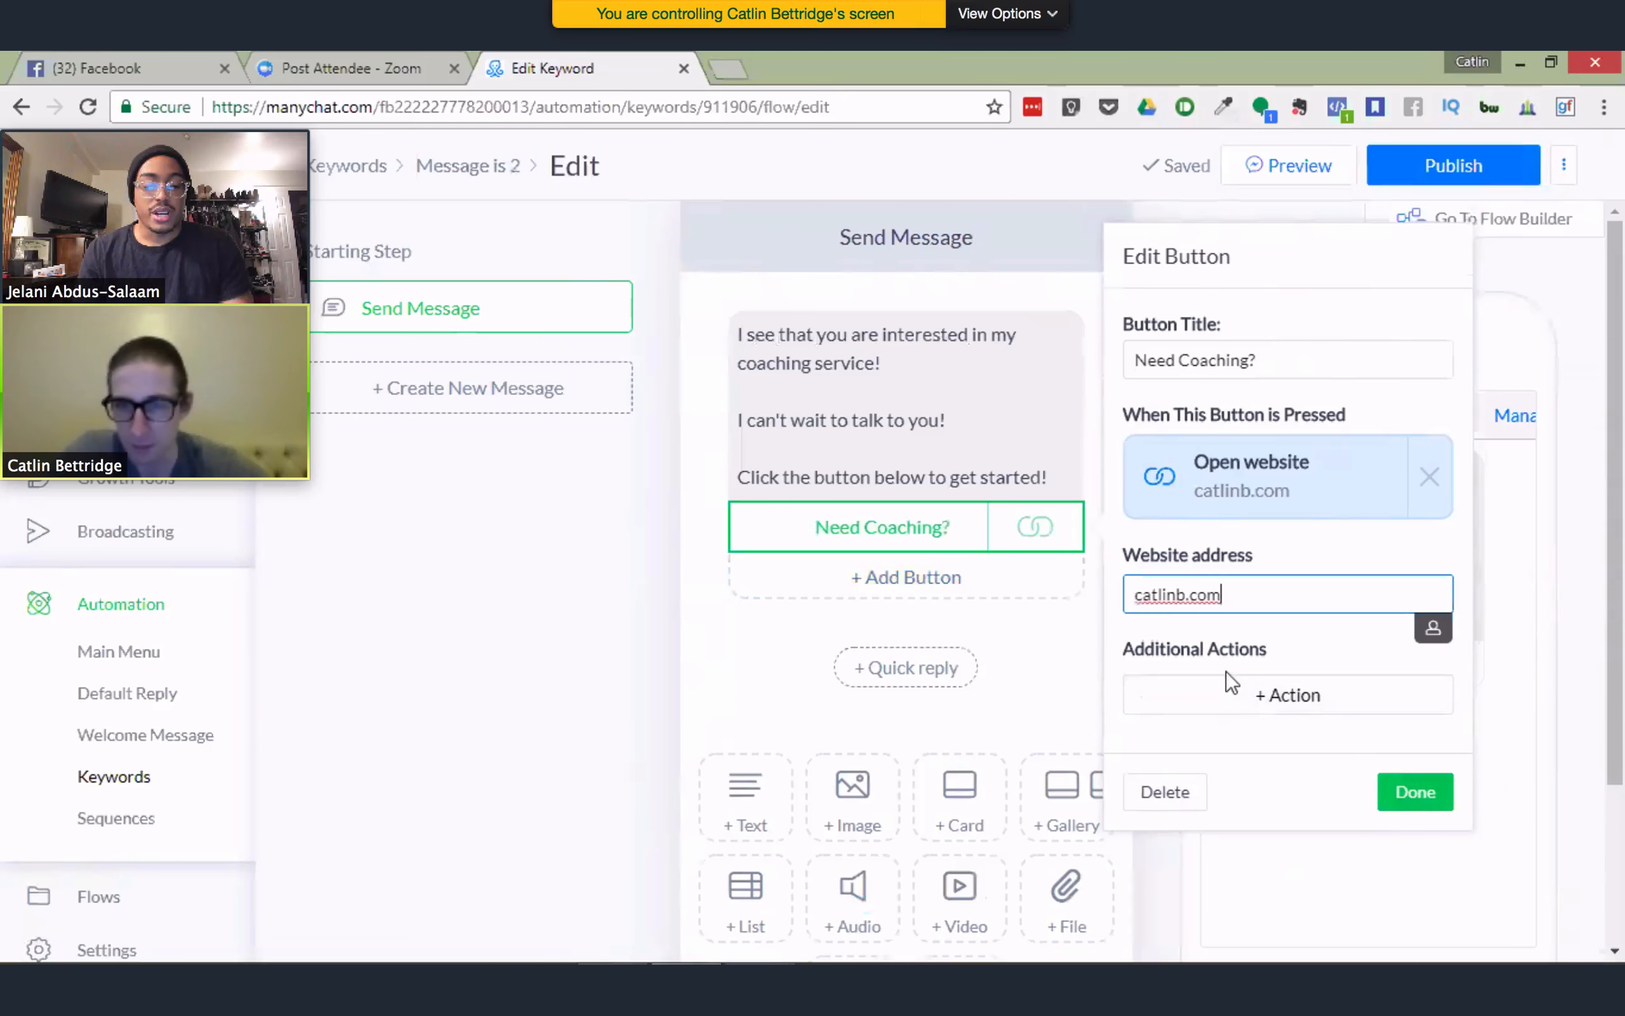
Give the Need Coaching? button an Add Tag action with a new tag named "clicked_need-coaching-button" and save the button
left_click(1225, 696)
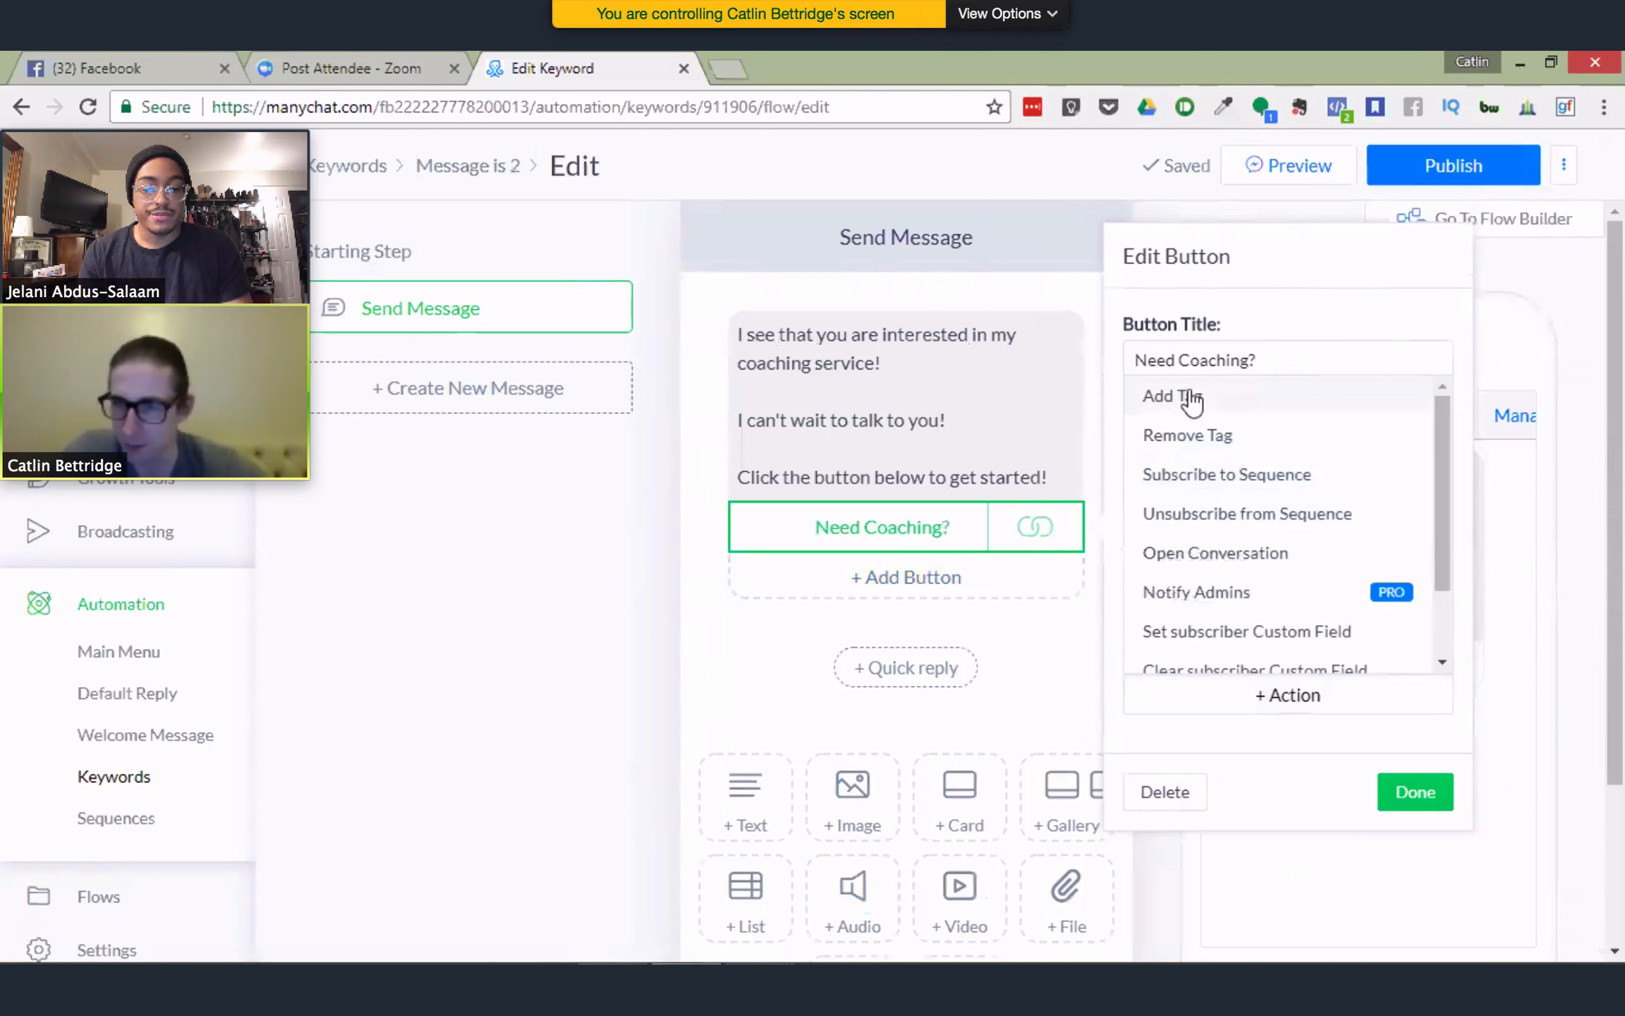
left_click(1190, 399)
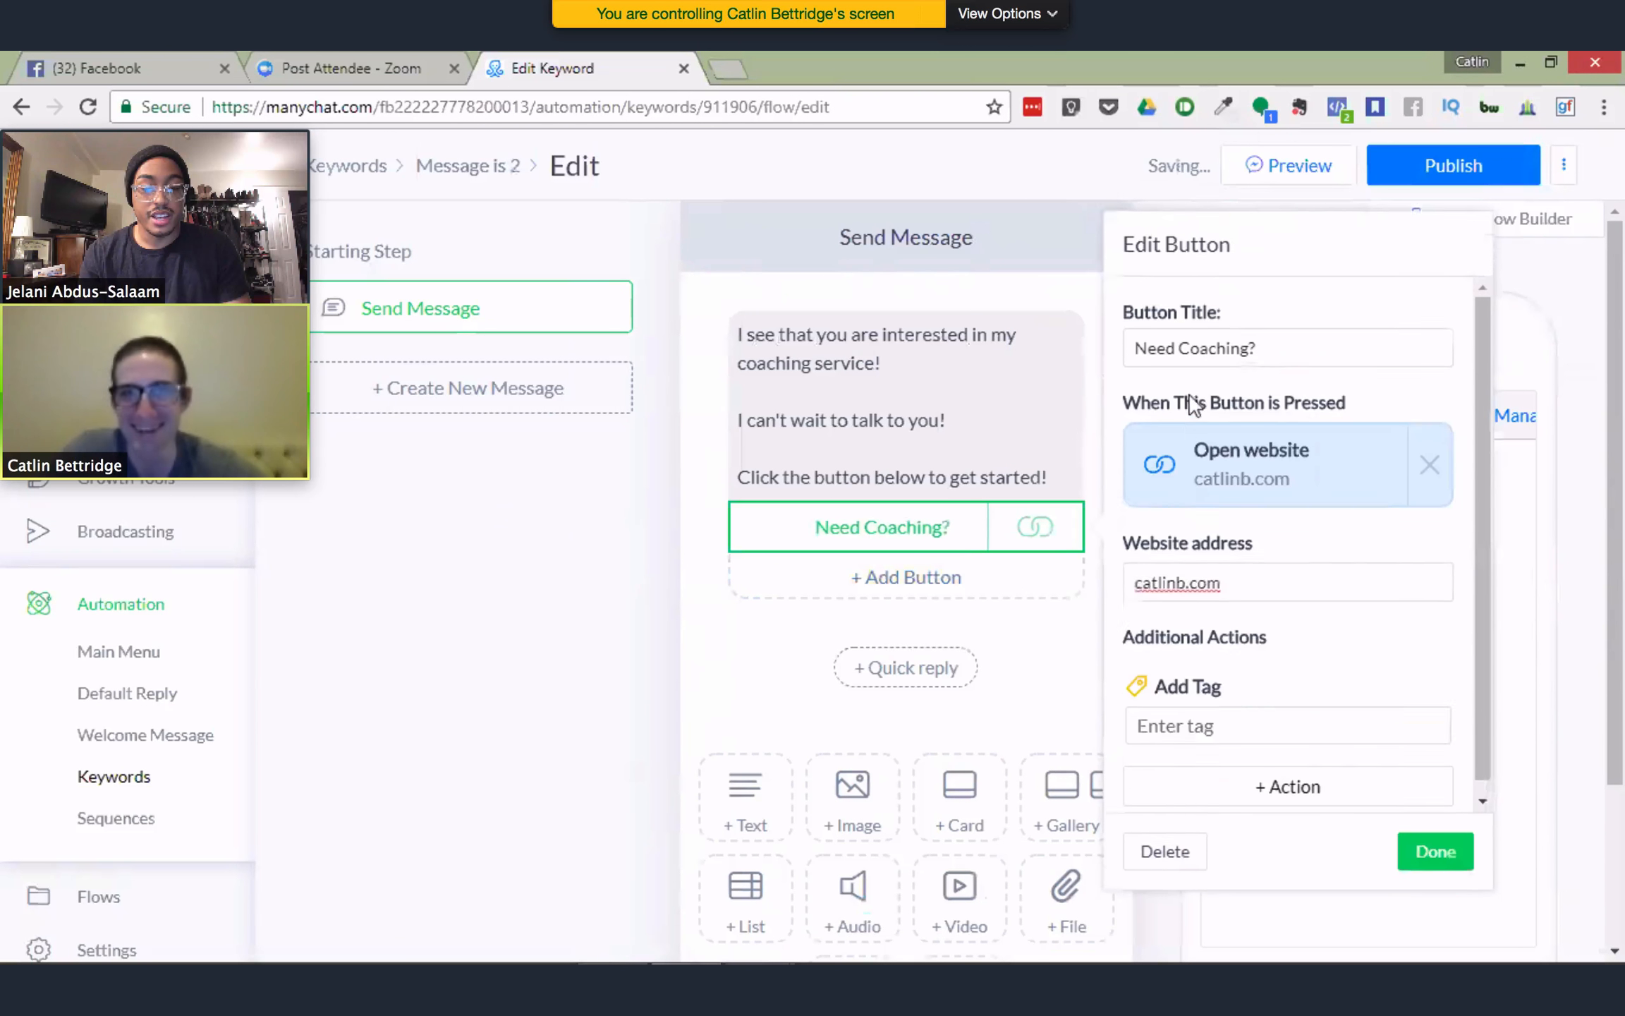
left_click(1165, 699)
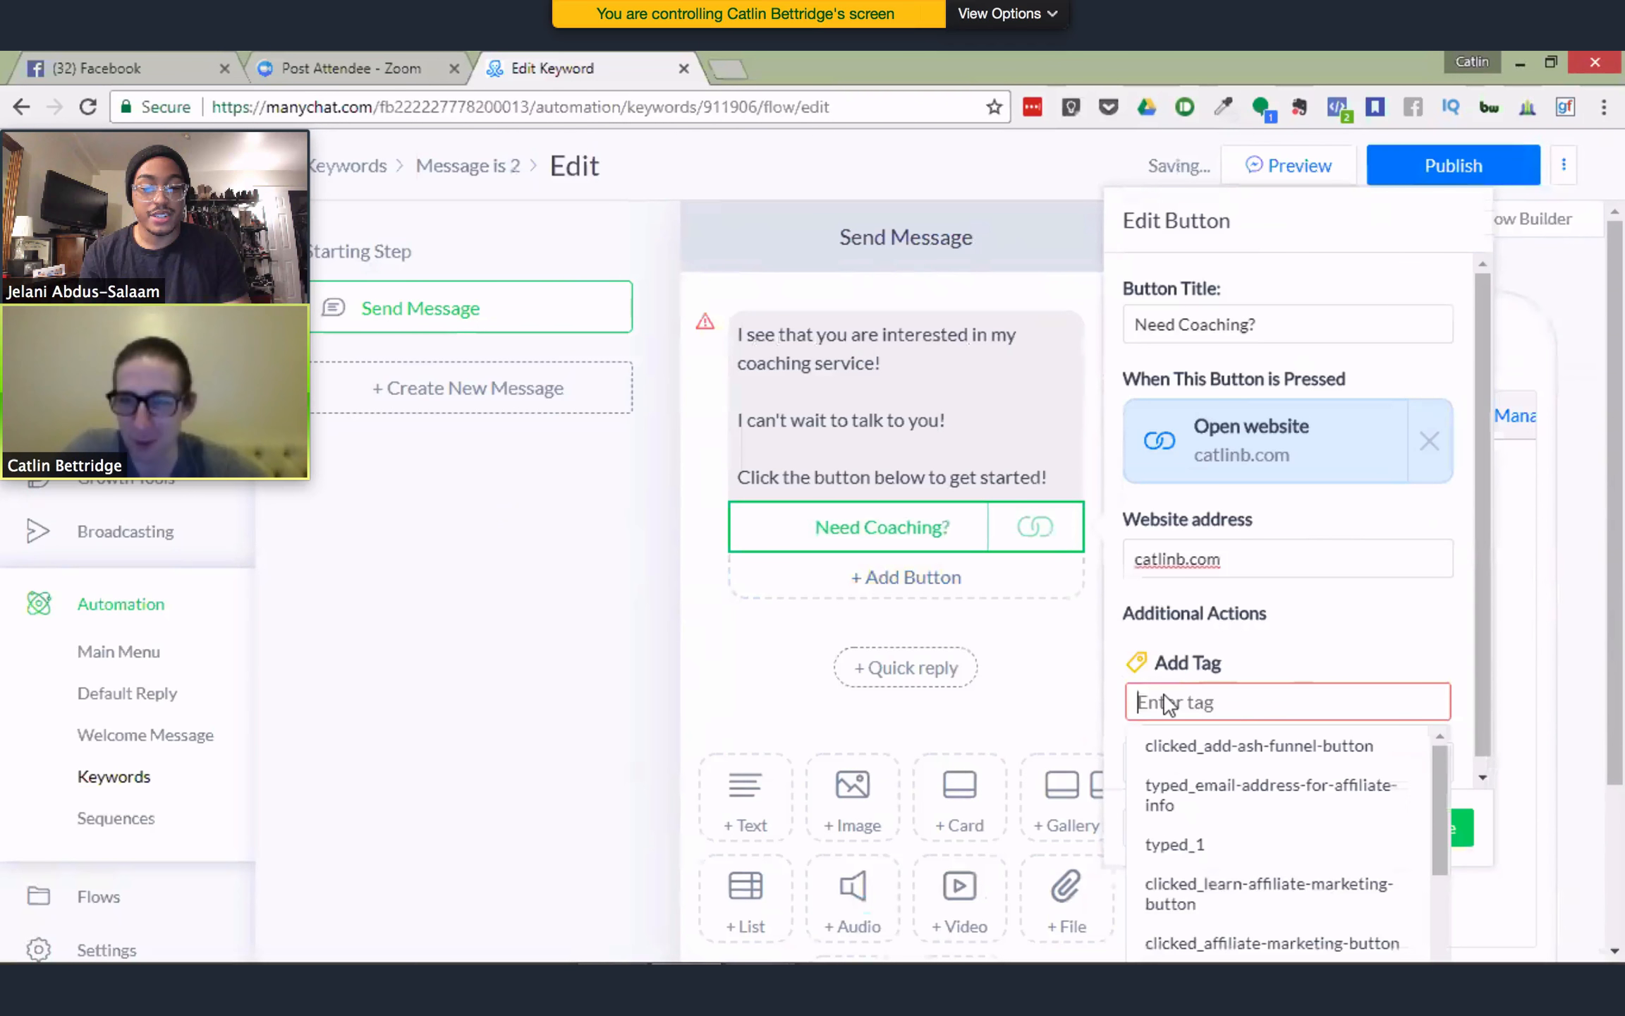
type("clicked_")
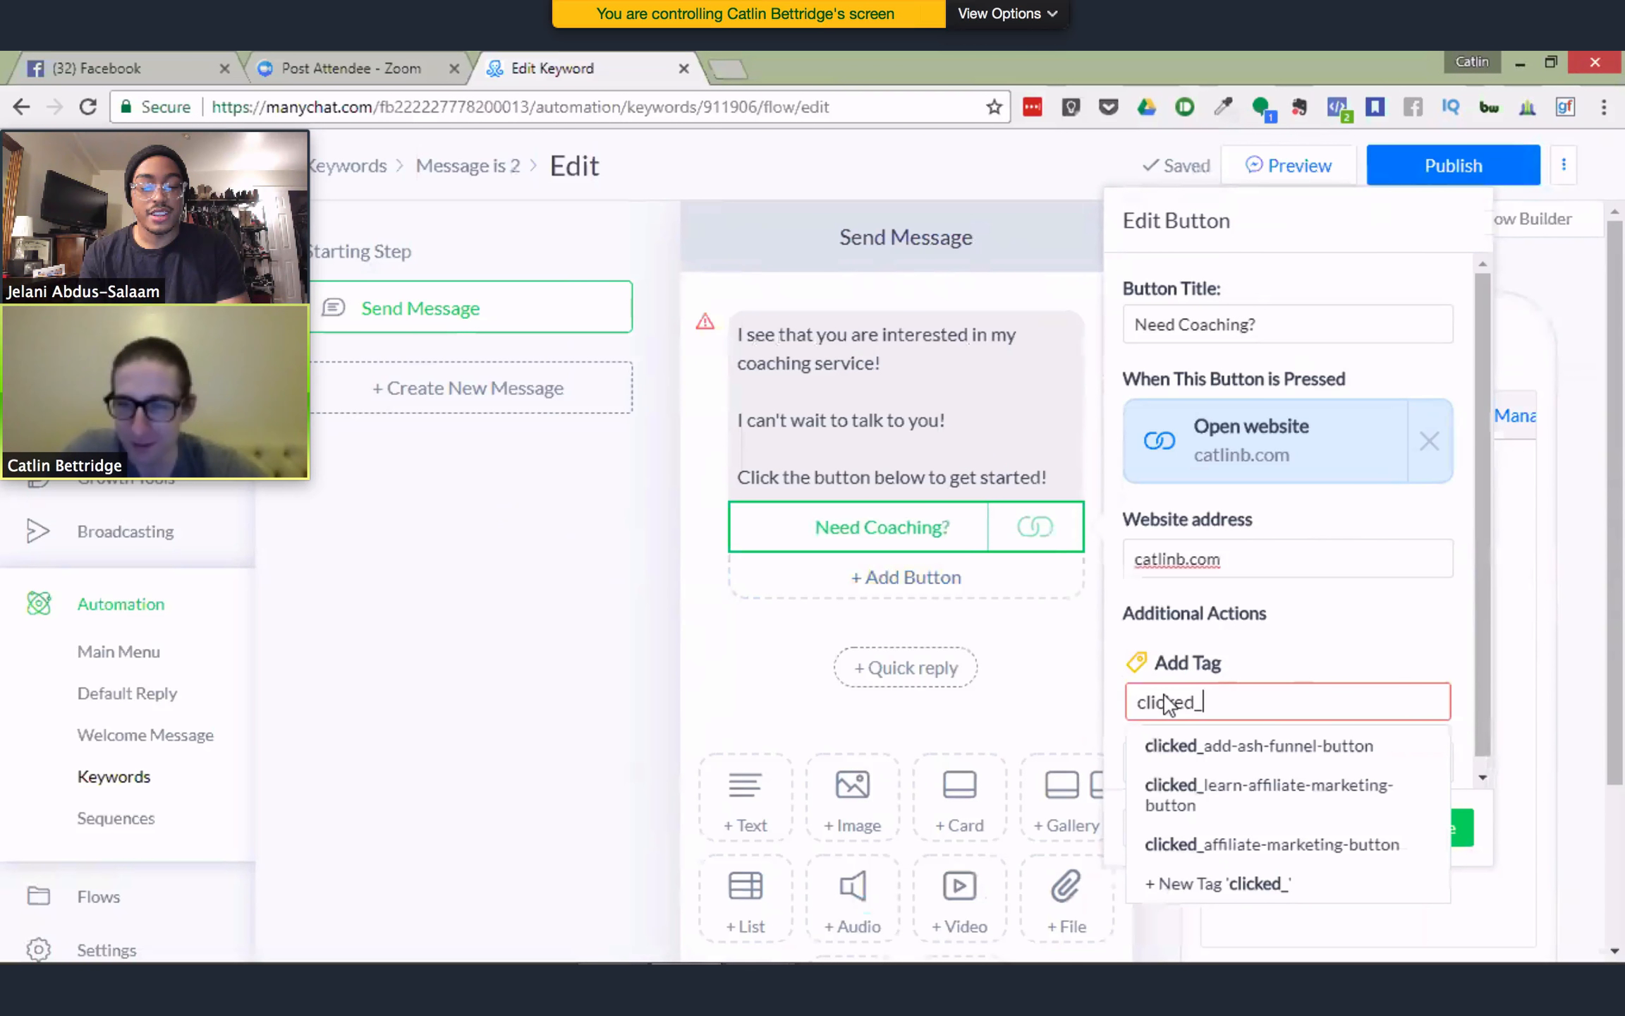
type("need-c")
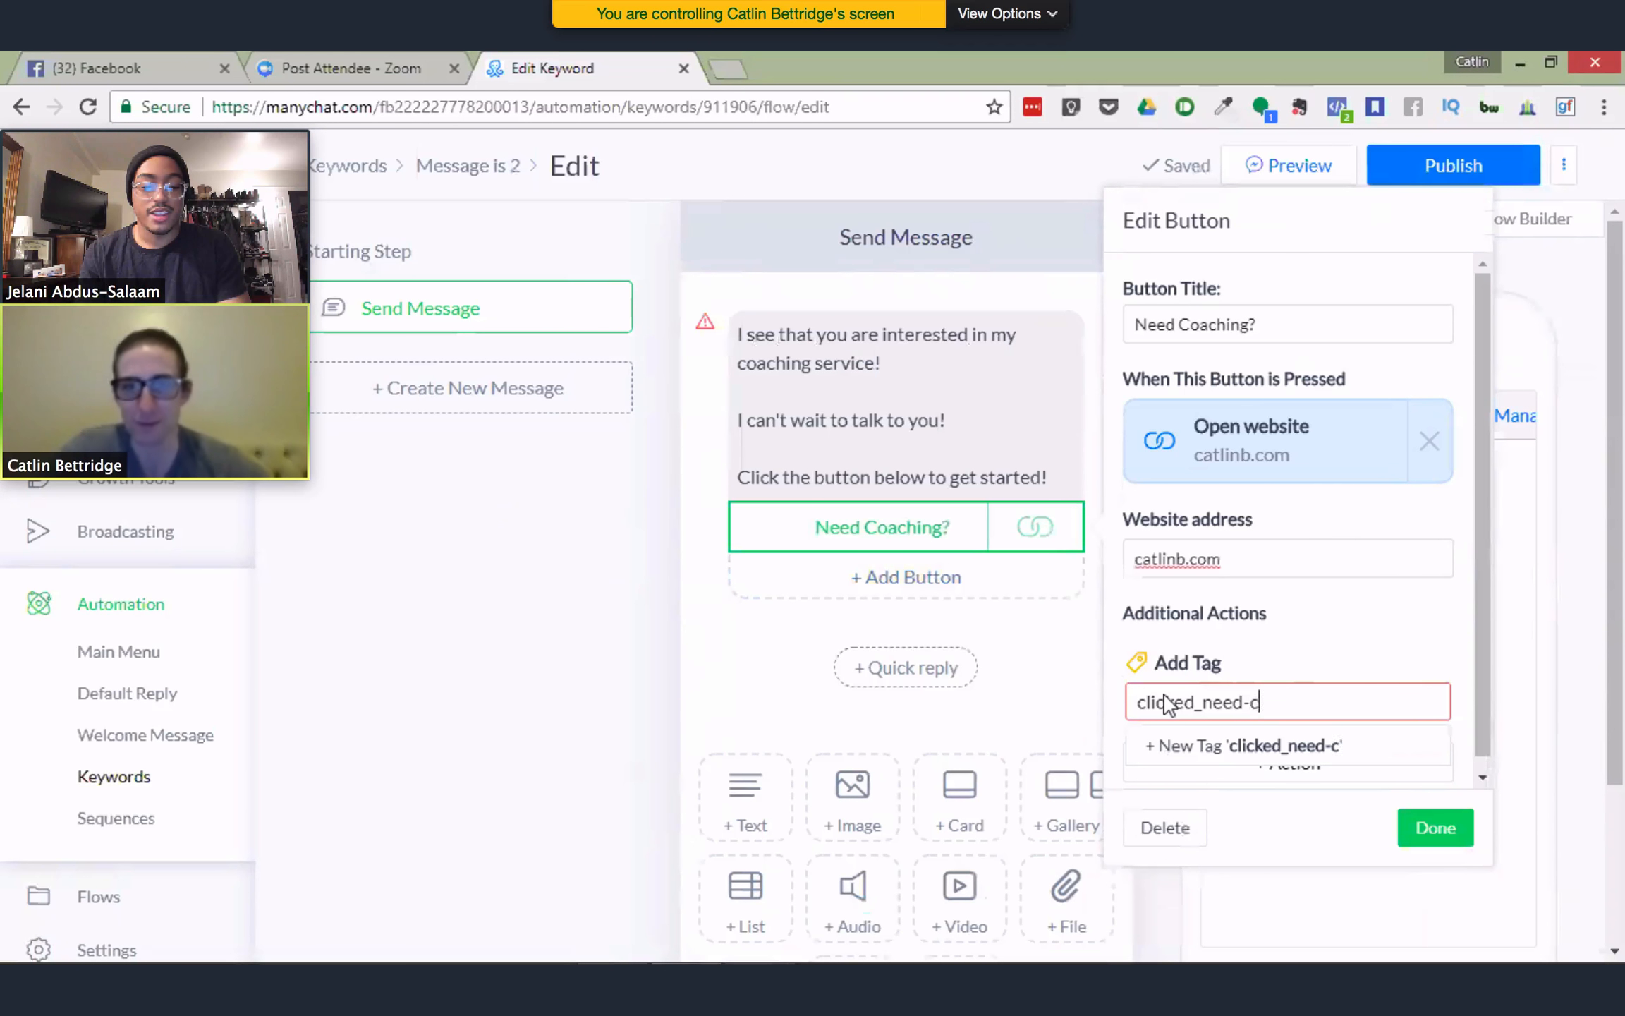
type("oaching-button")
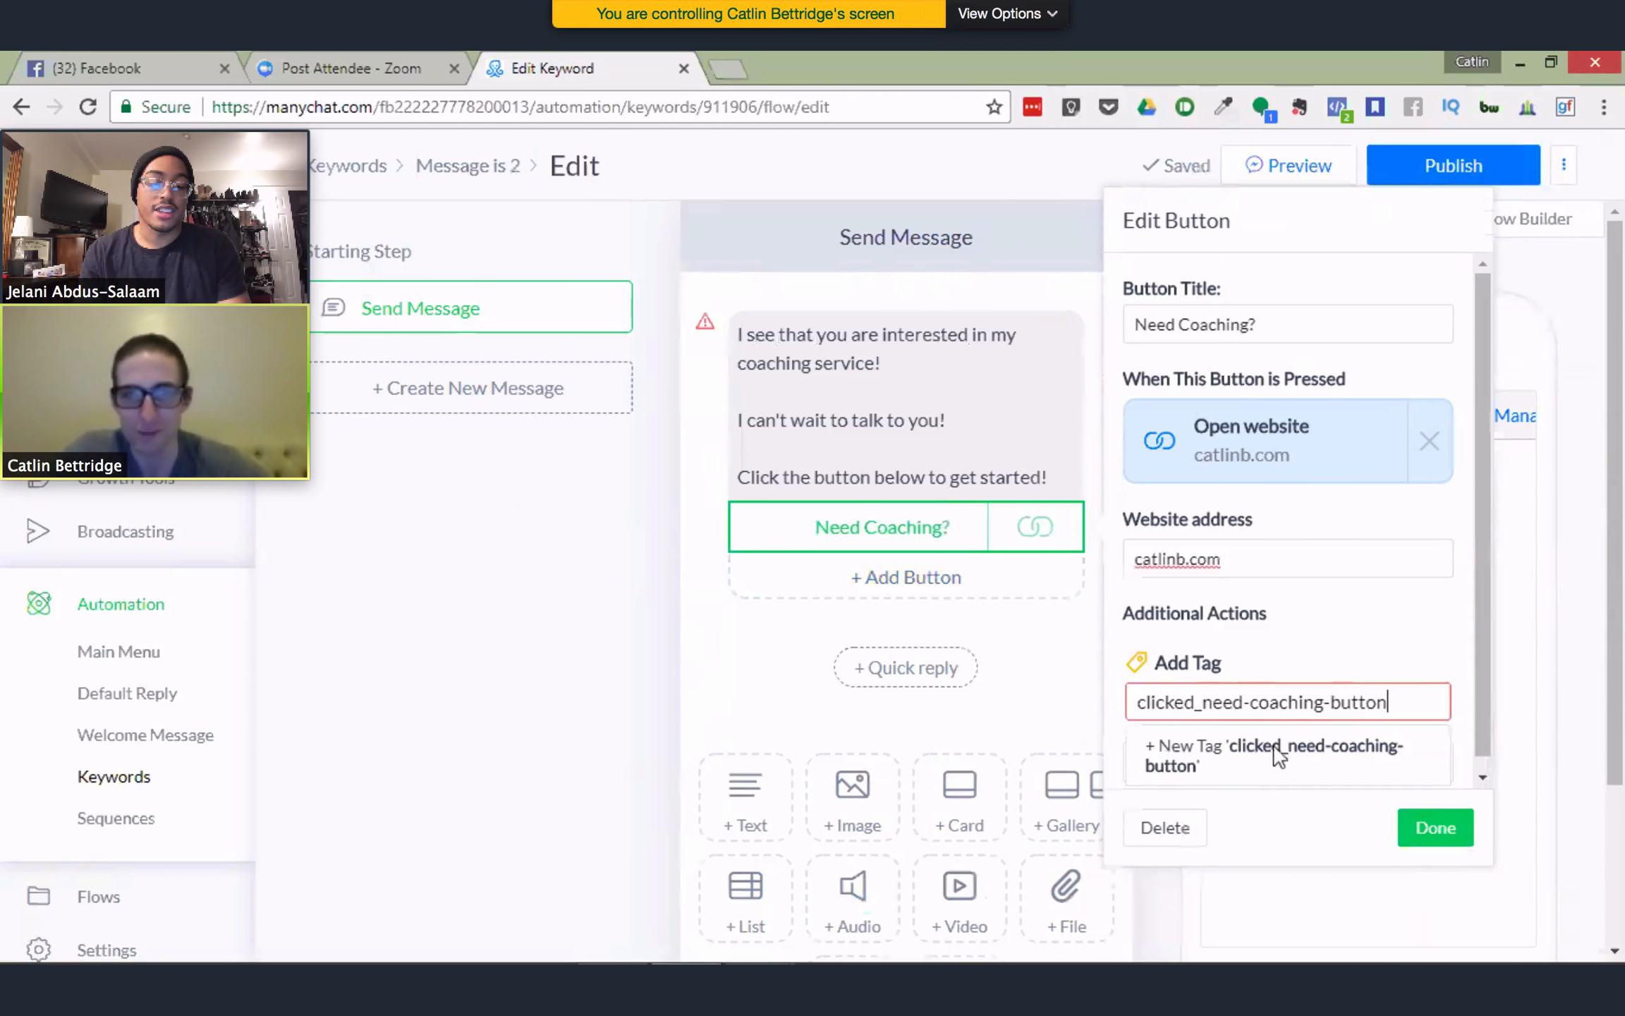
left_click(1259, 758)
left_click(1428, 825)
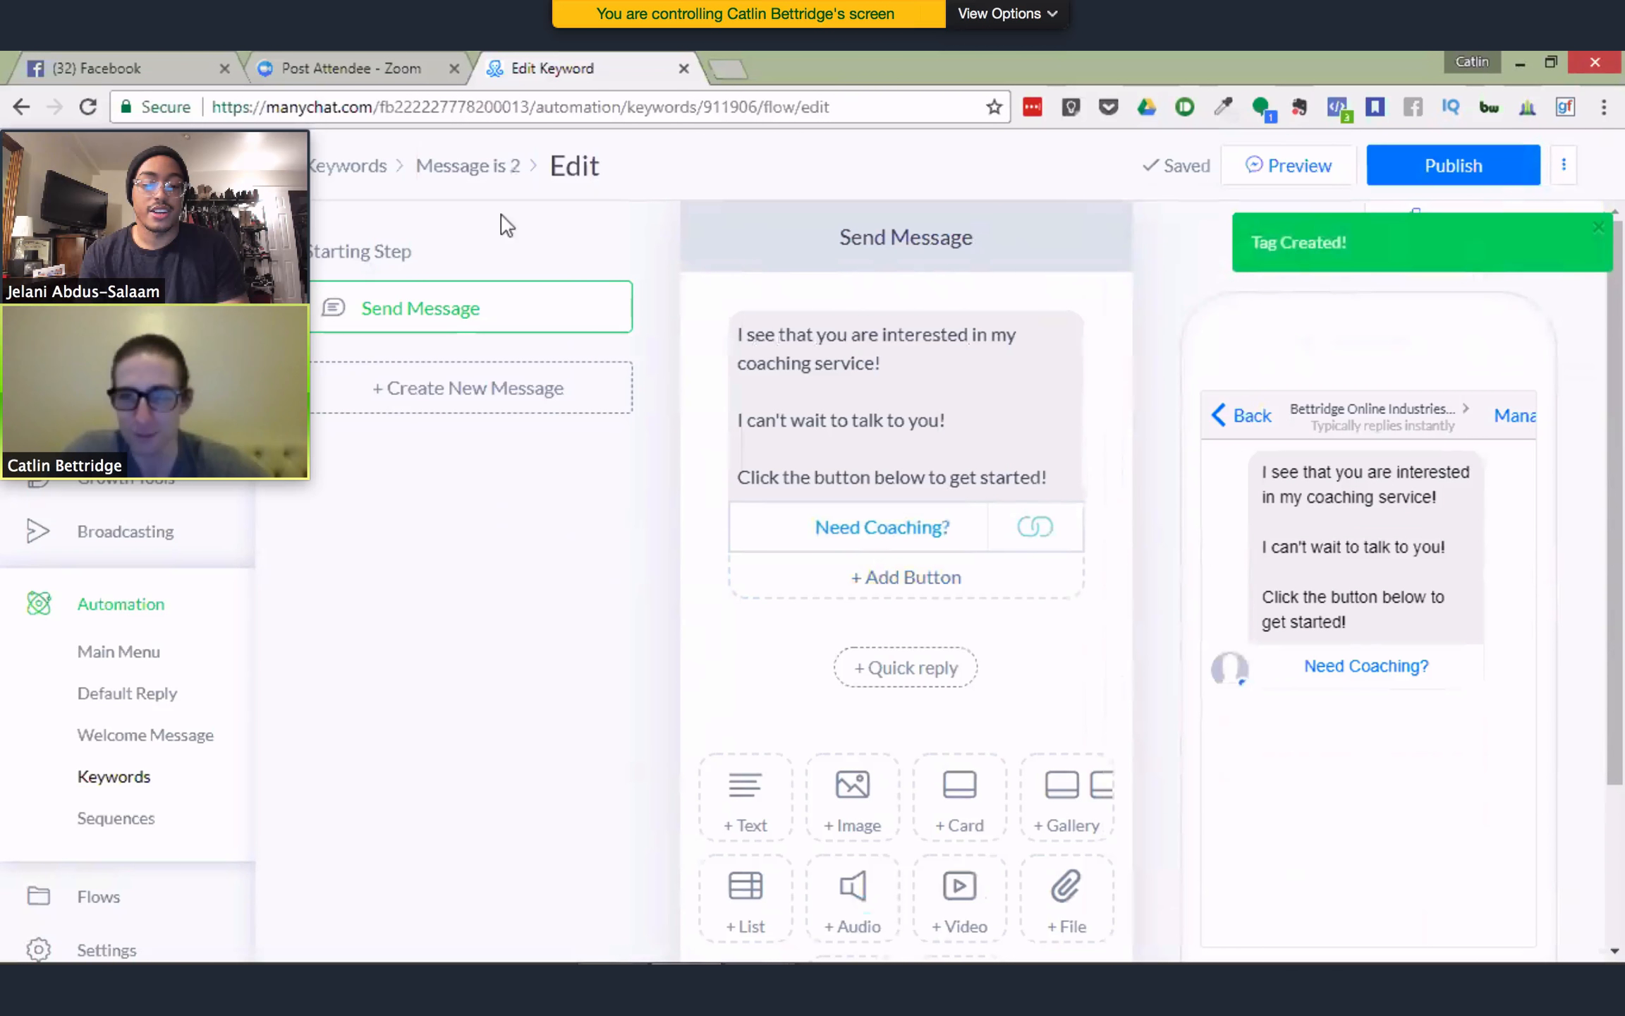
Return to the keyword list and create a new keyword rule for the message "3"
left_click(347, 177)
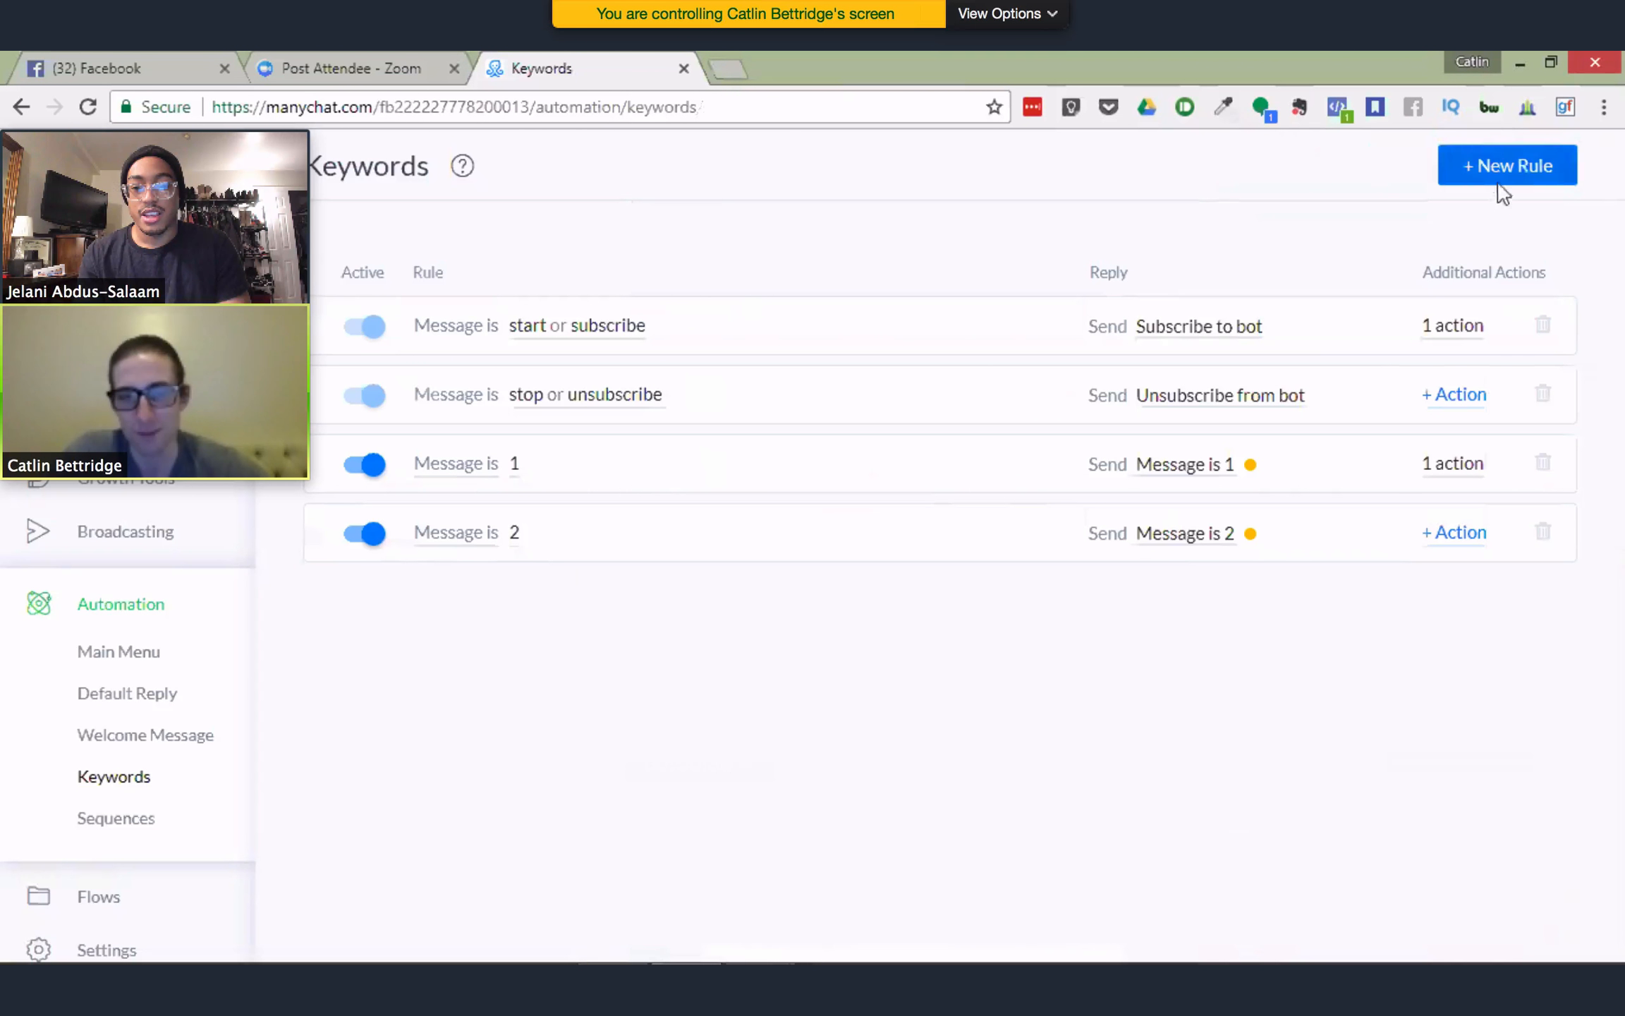
left_click(1509, 168)
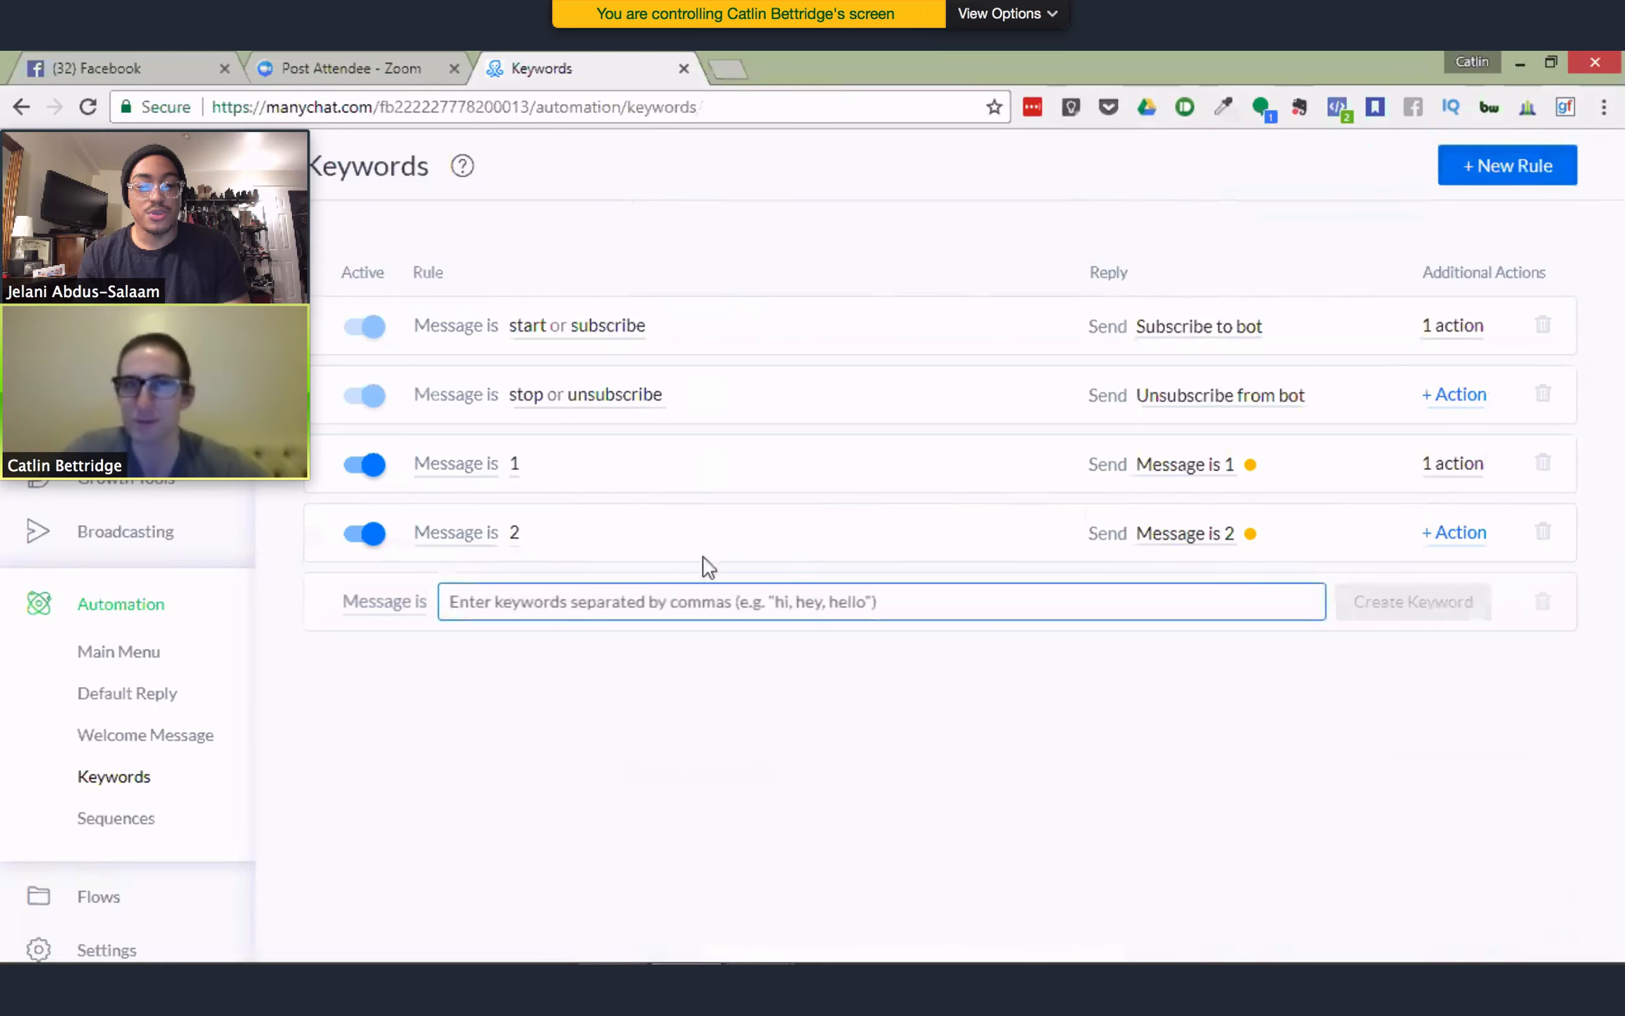
type("3")
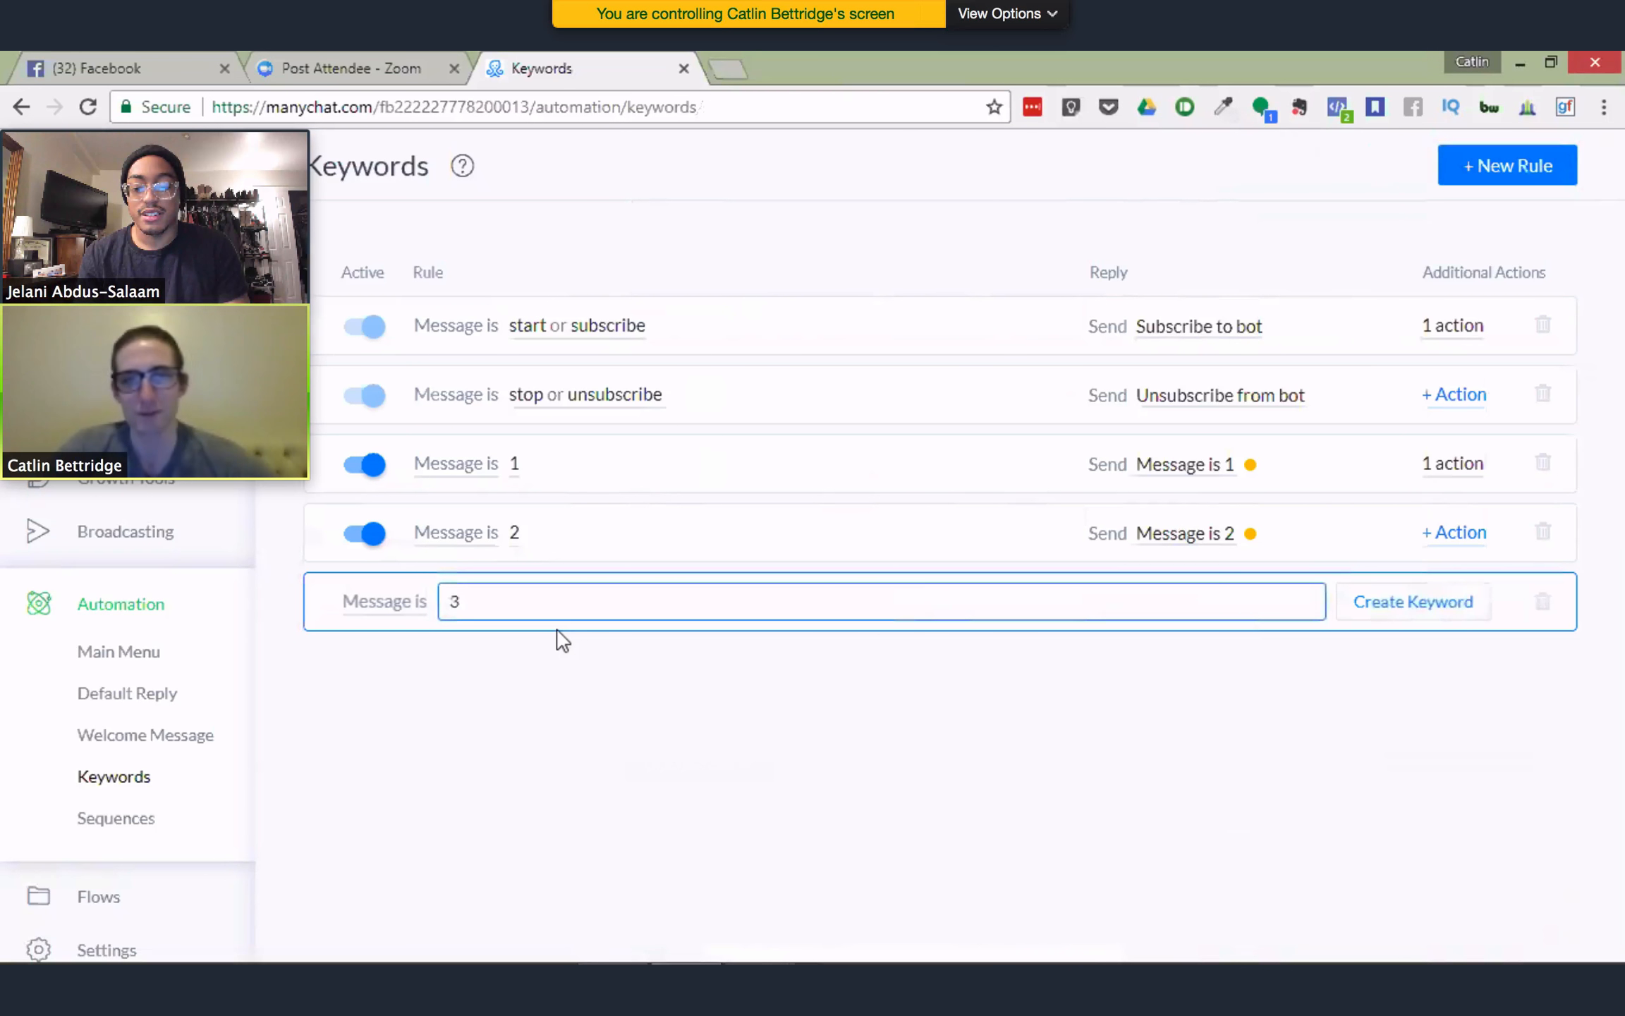
left_click(1402, 615)
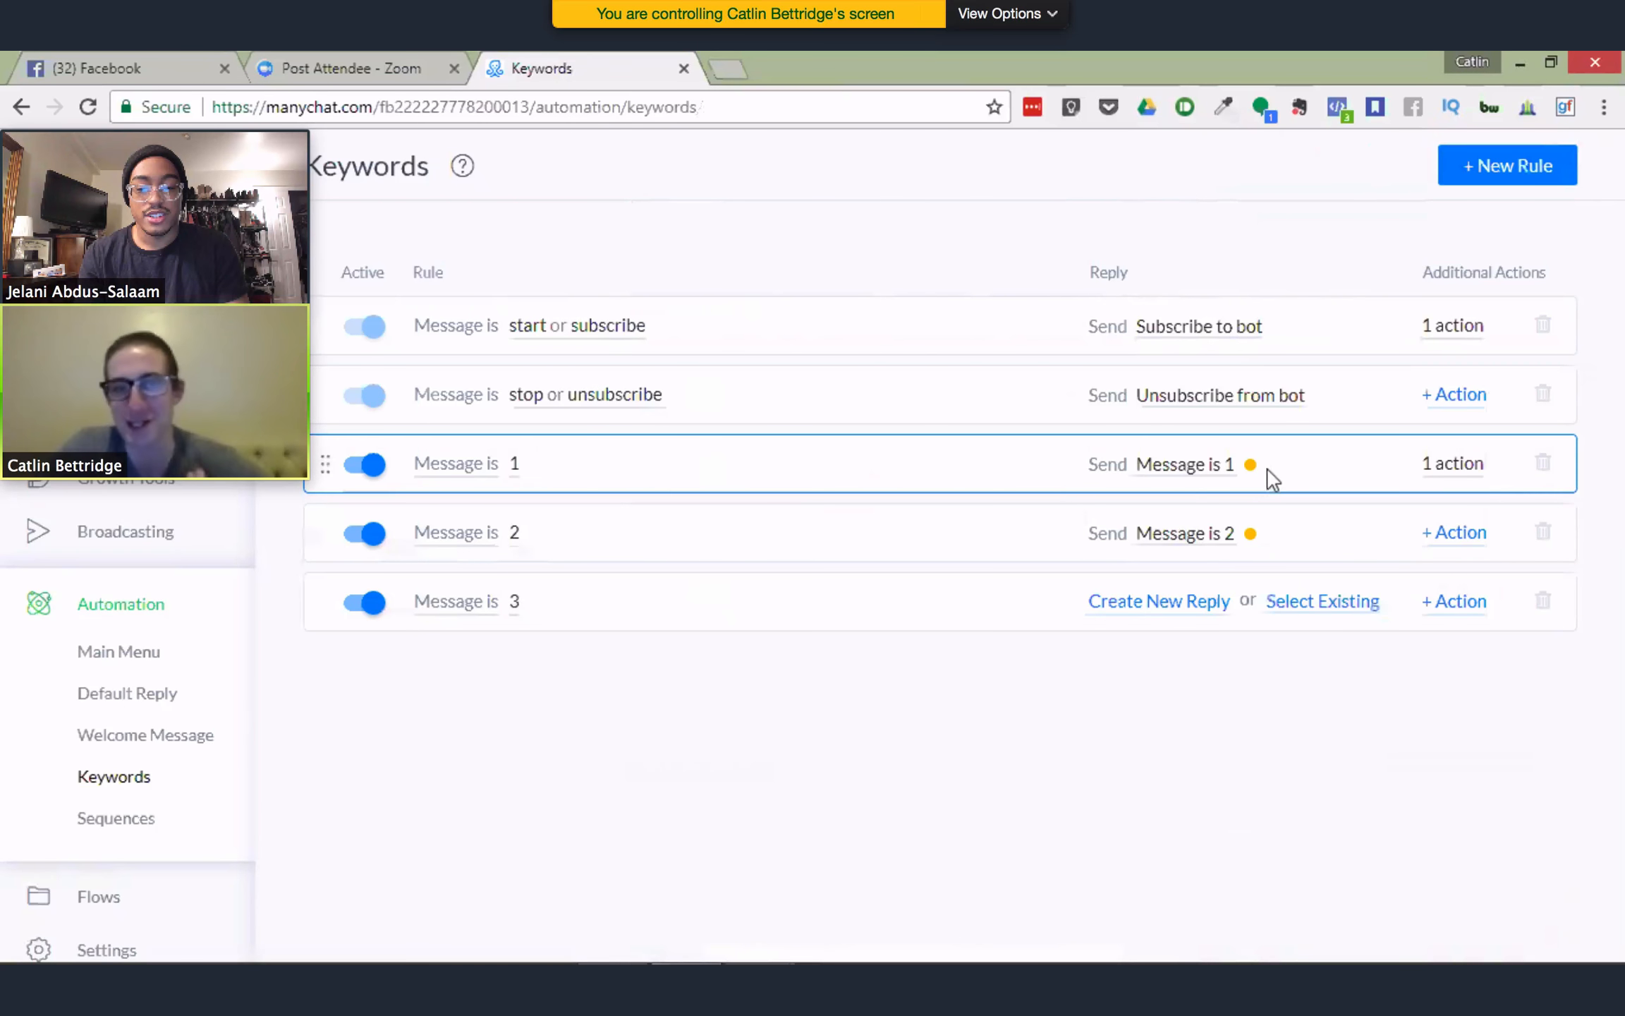
Check the welcome message for what option 3 offers and open a new reply for the keyword 3 rule
mouse_move(1253, 468)
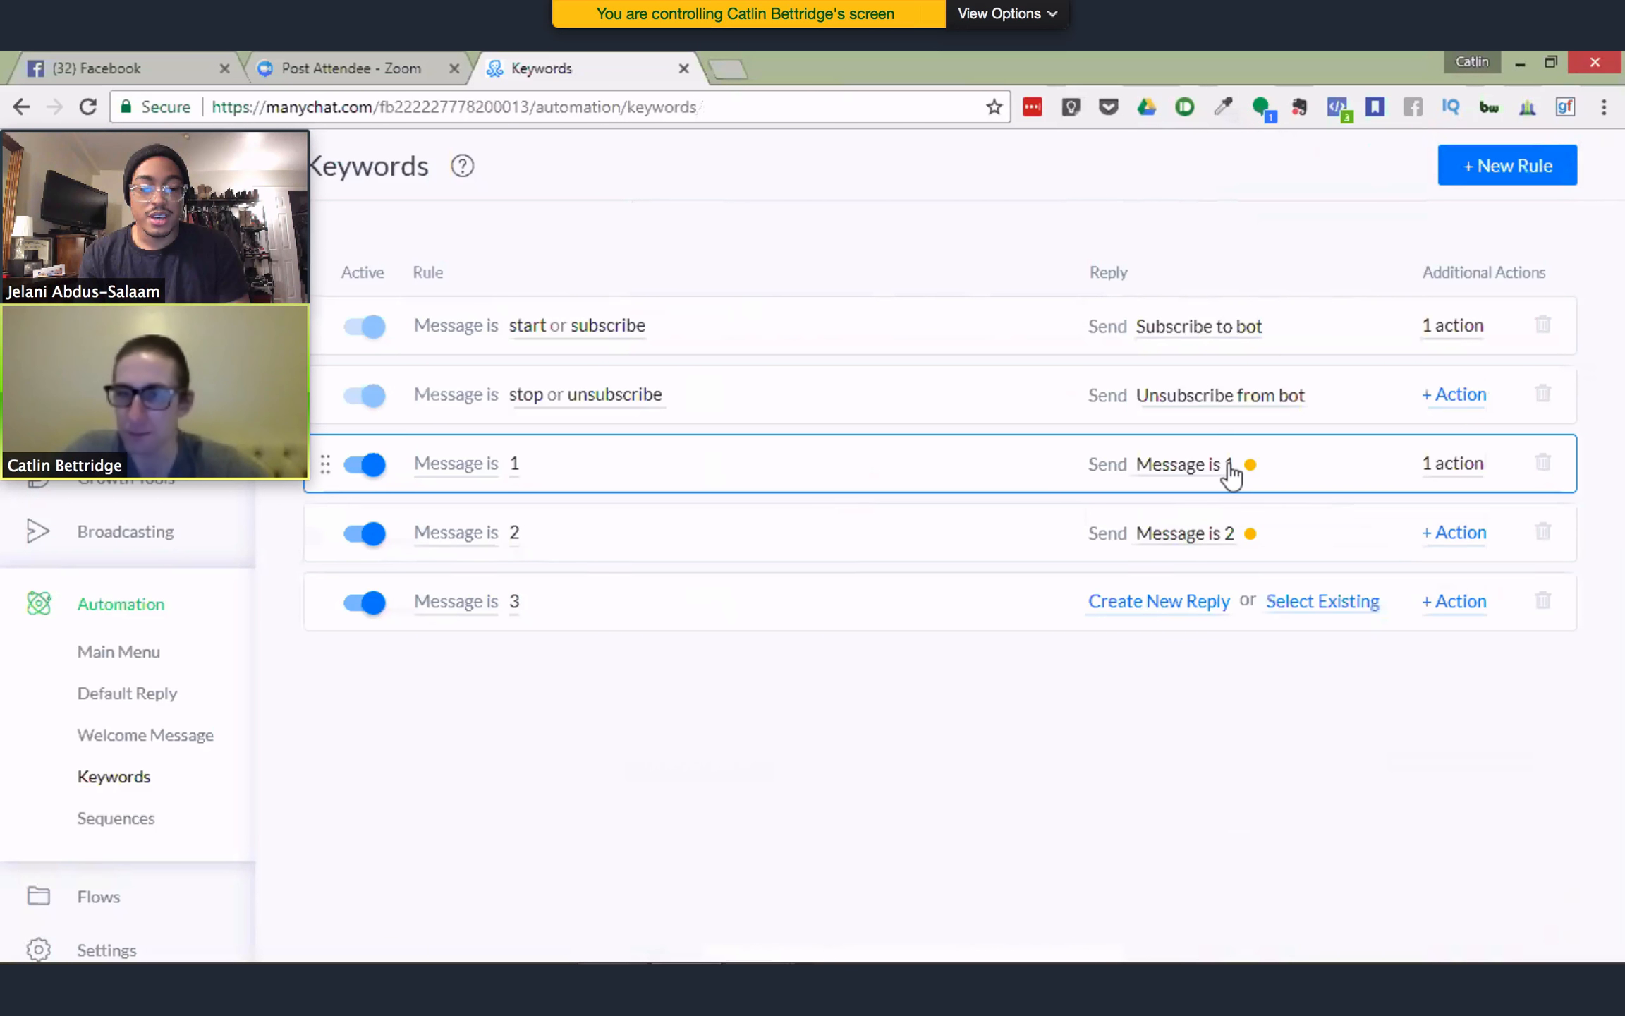
left_click(1157, 606)
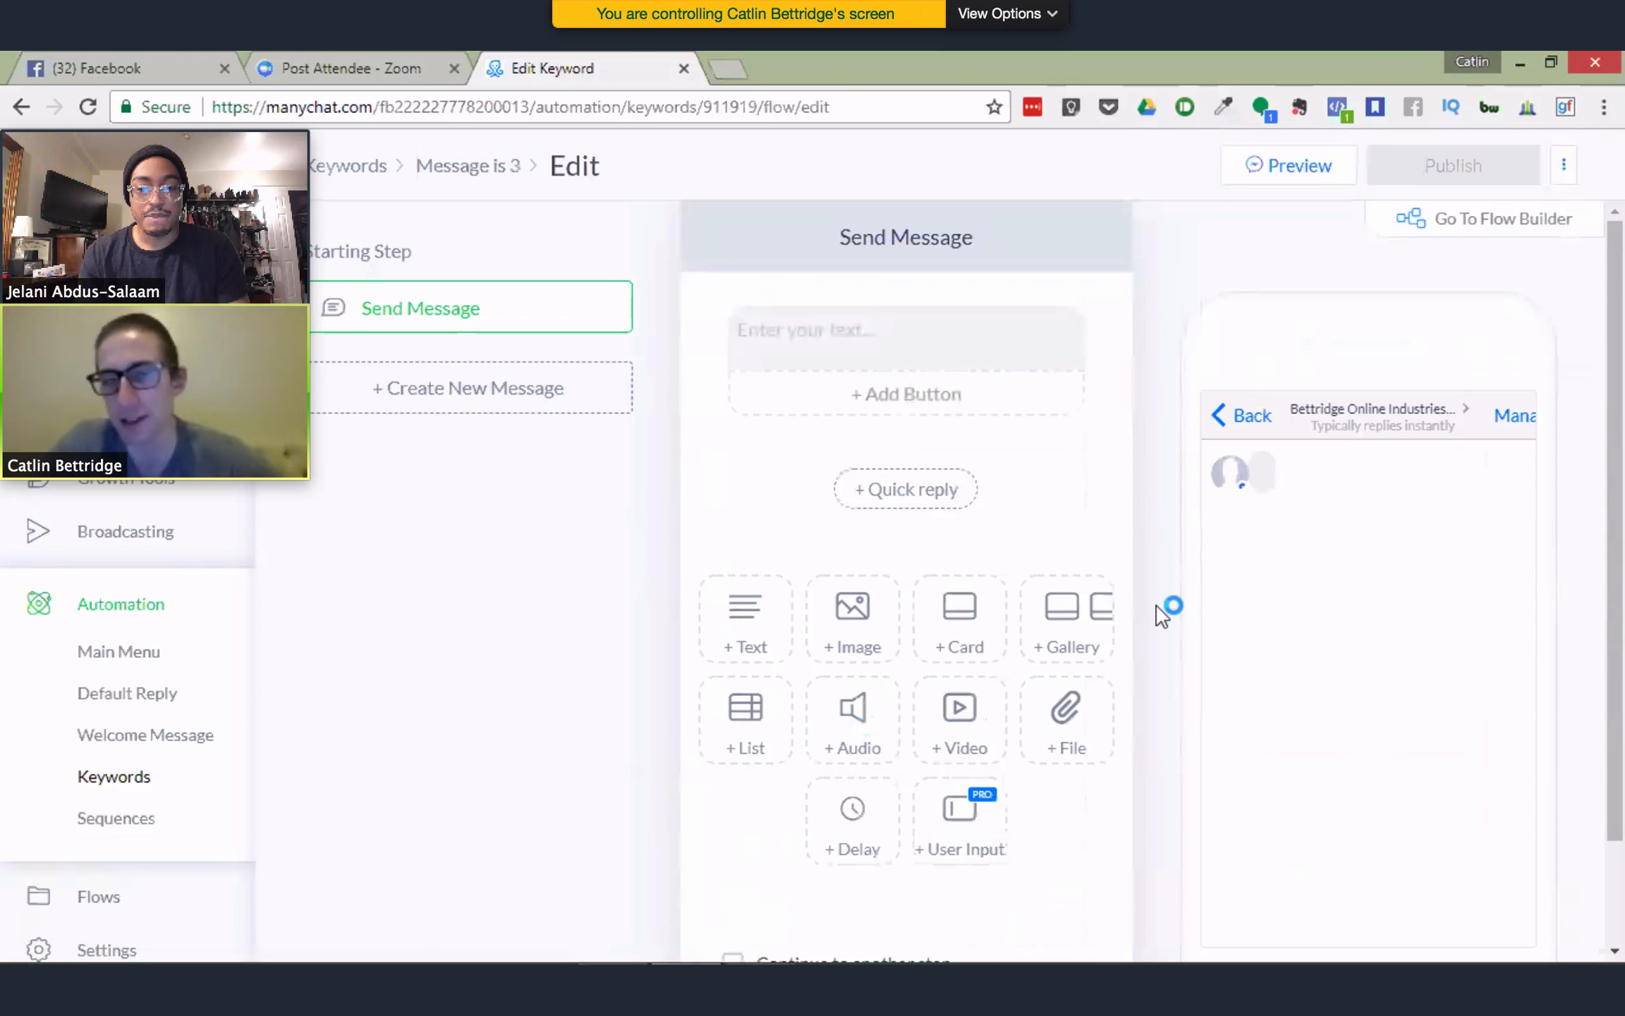
left_click(158, 741)
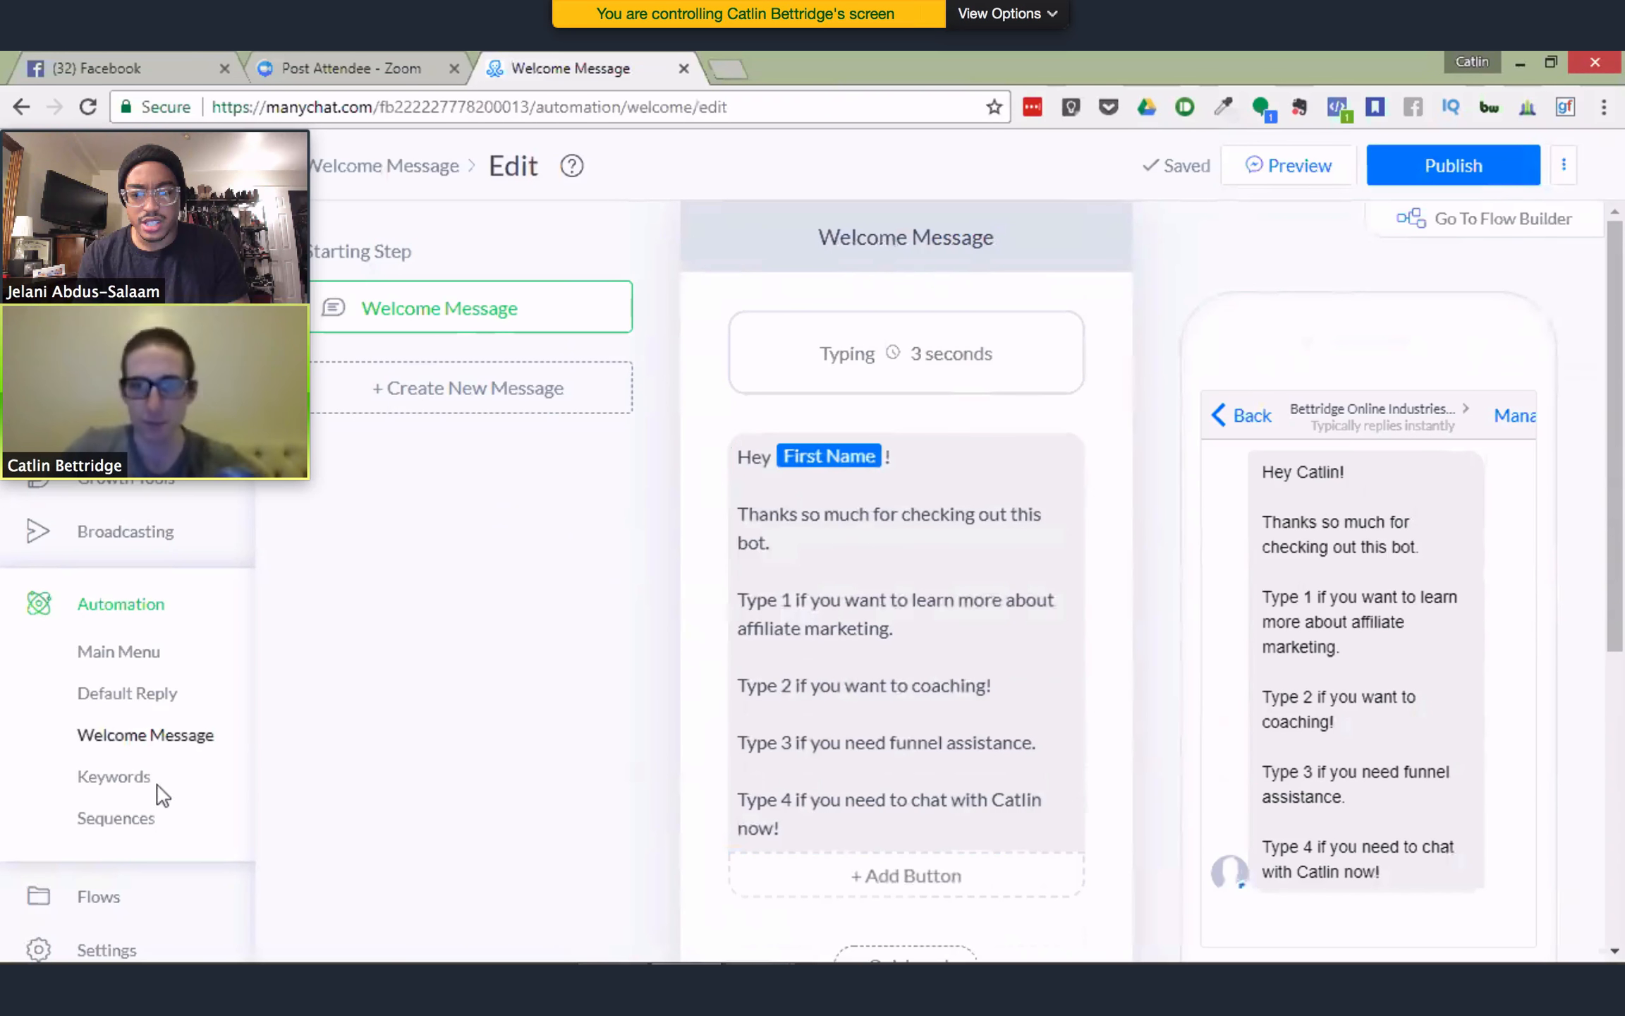
left_click(127, 780)
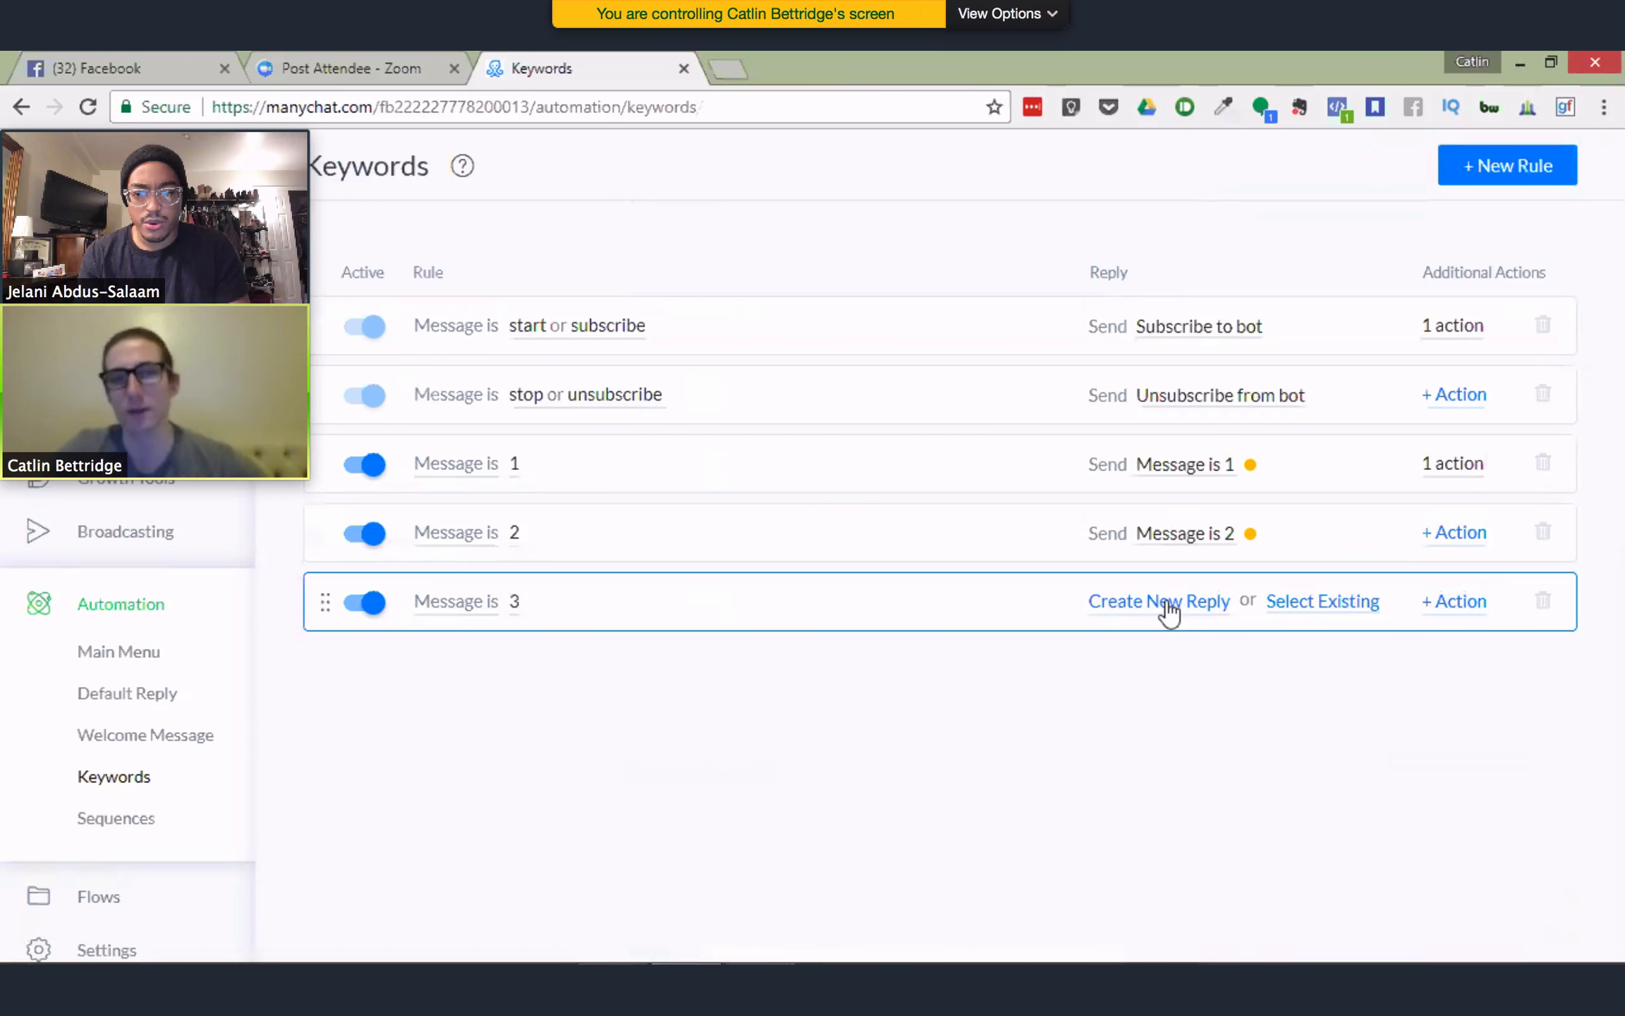
left_click(1165, 611)
Write "I love building funnels and would love to build you one!" in the text block of the keyword 3 reply
left_click(825, 328)
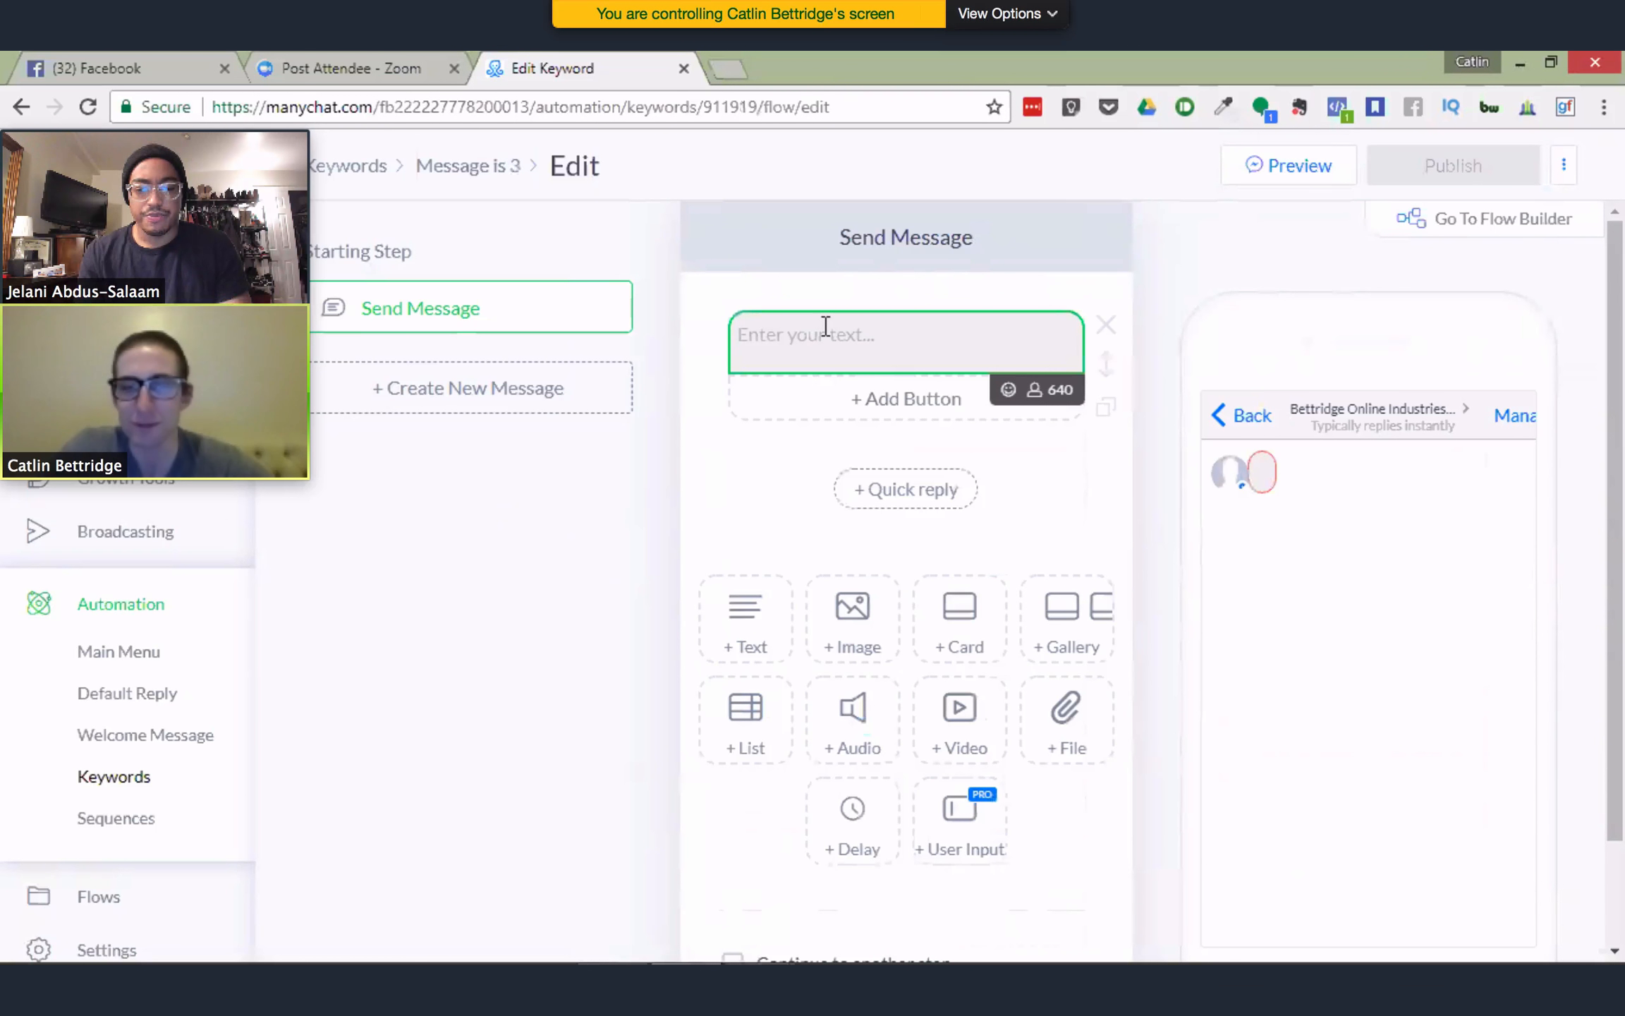
type("I'")
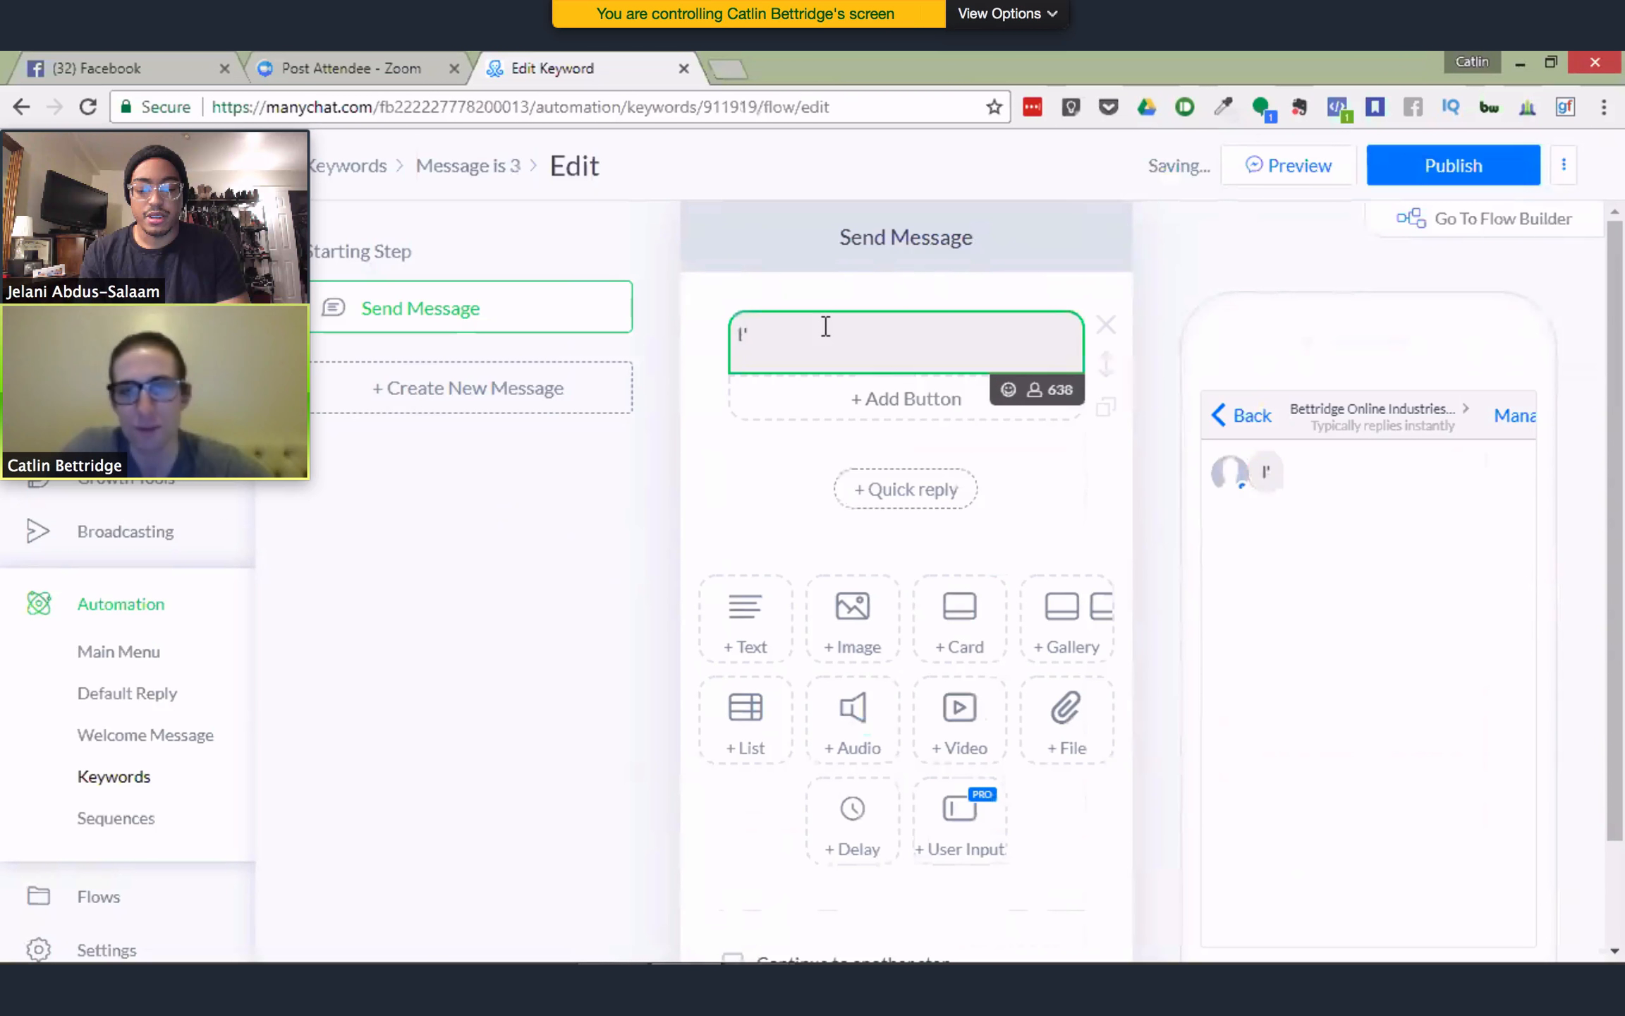
key("BackSpace")
type("lov")
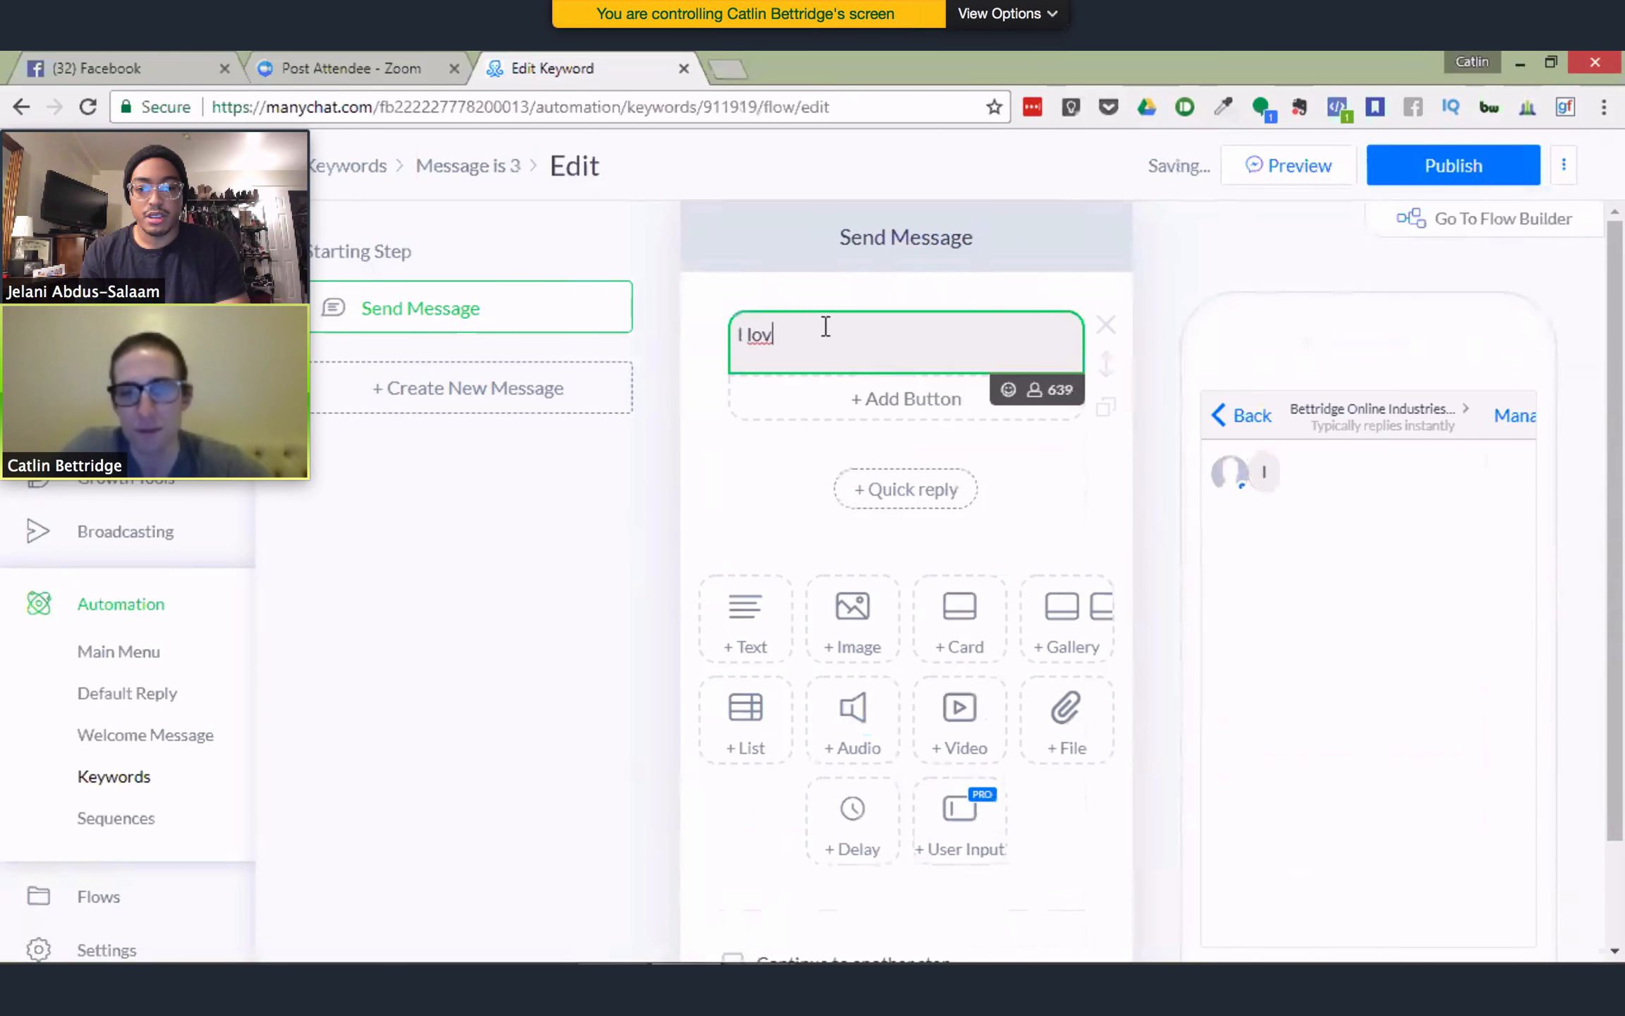
type("e building funnels and would love to")
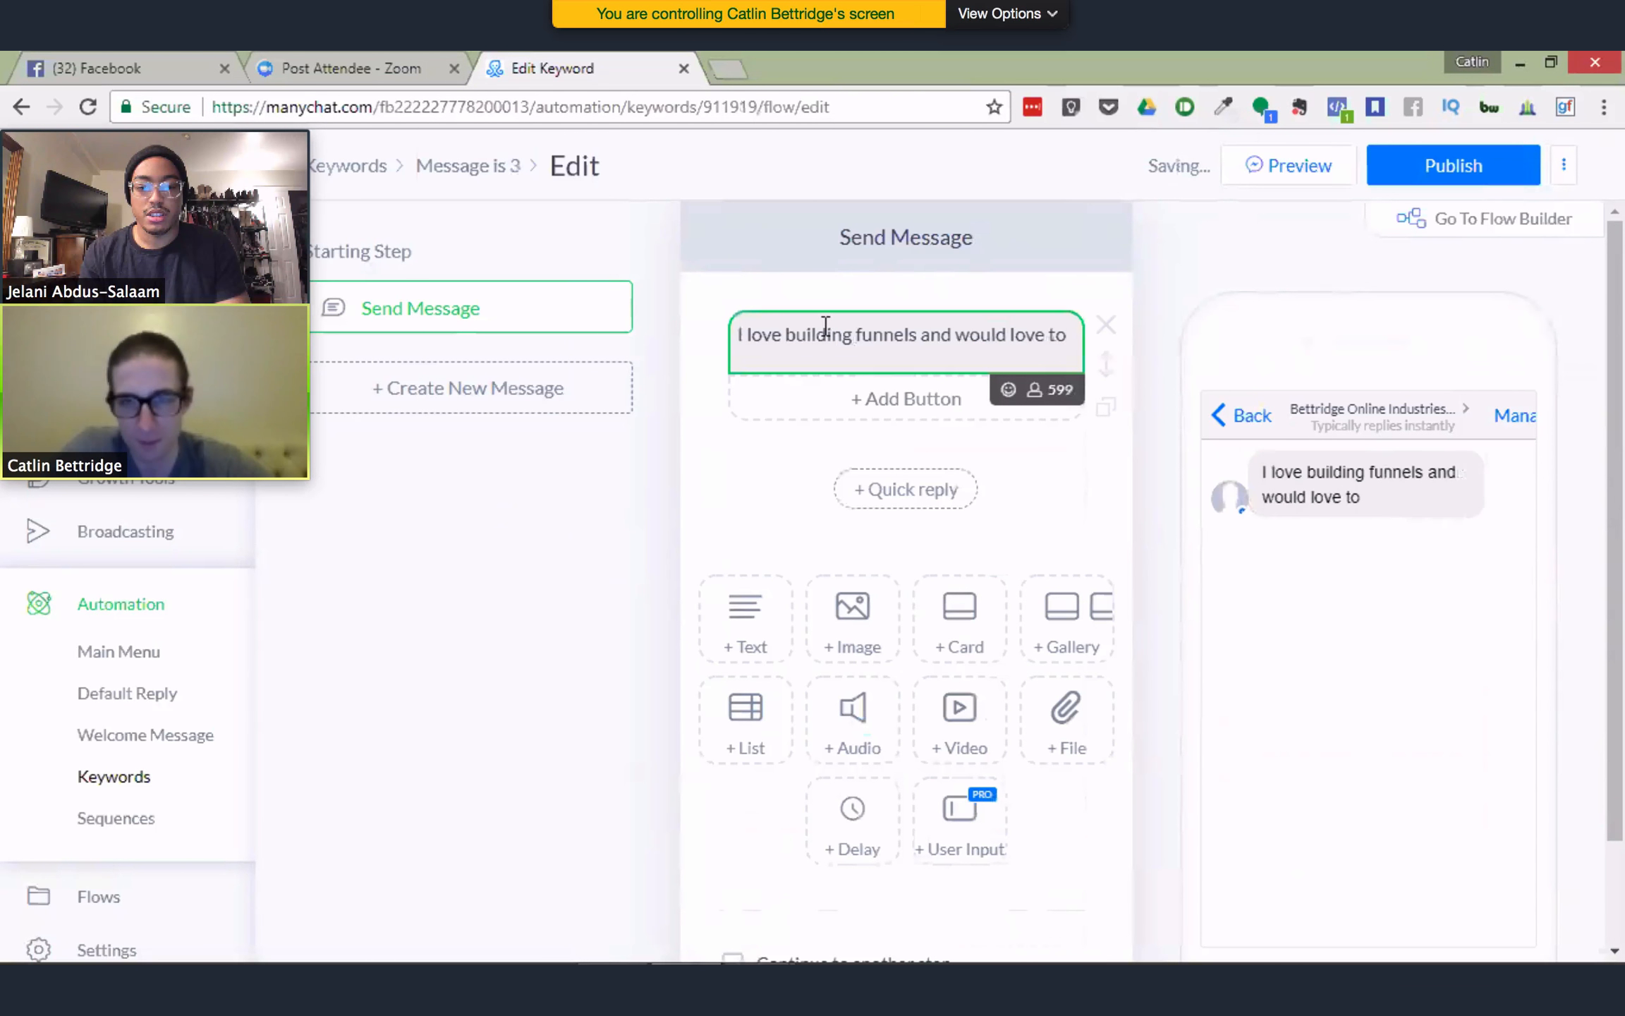
type(" build you on")
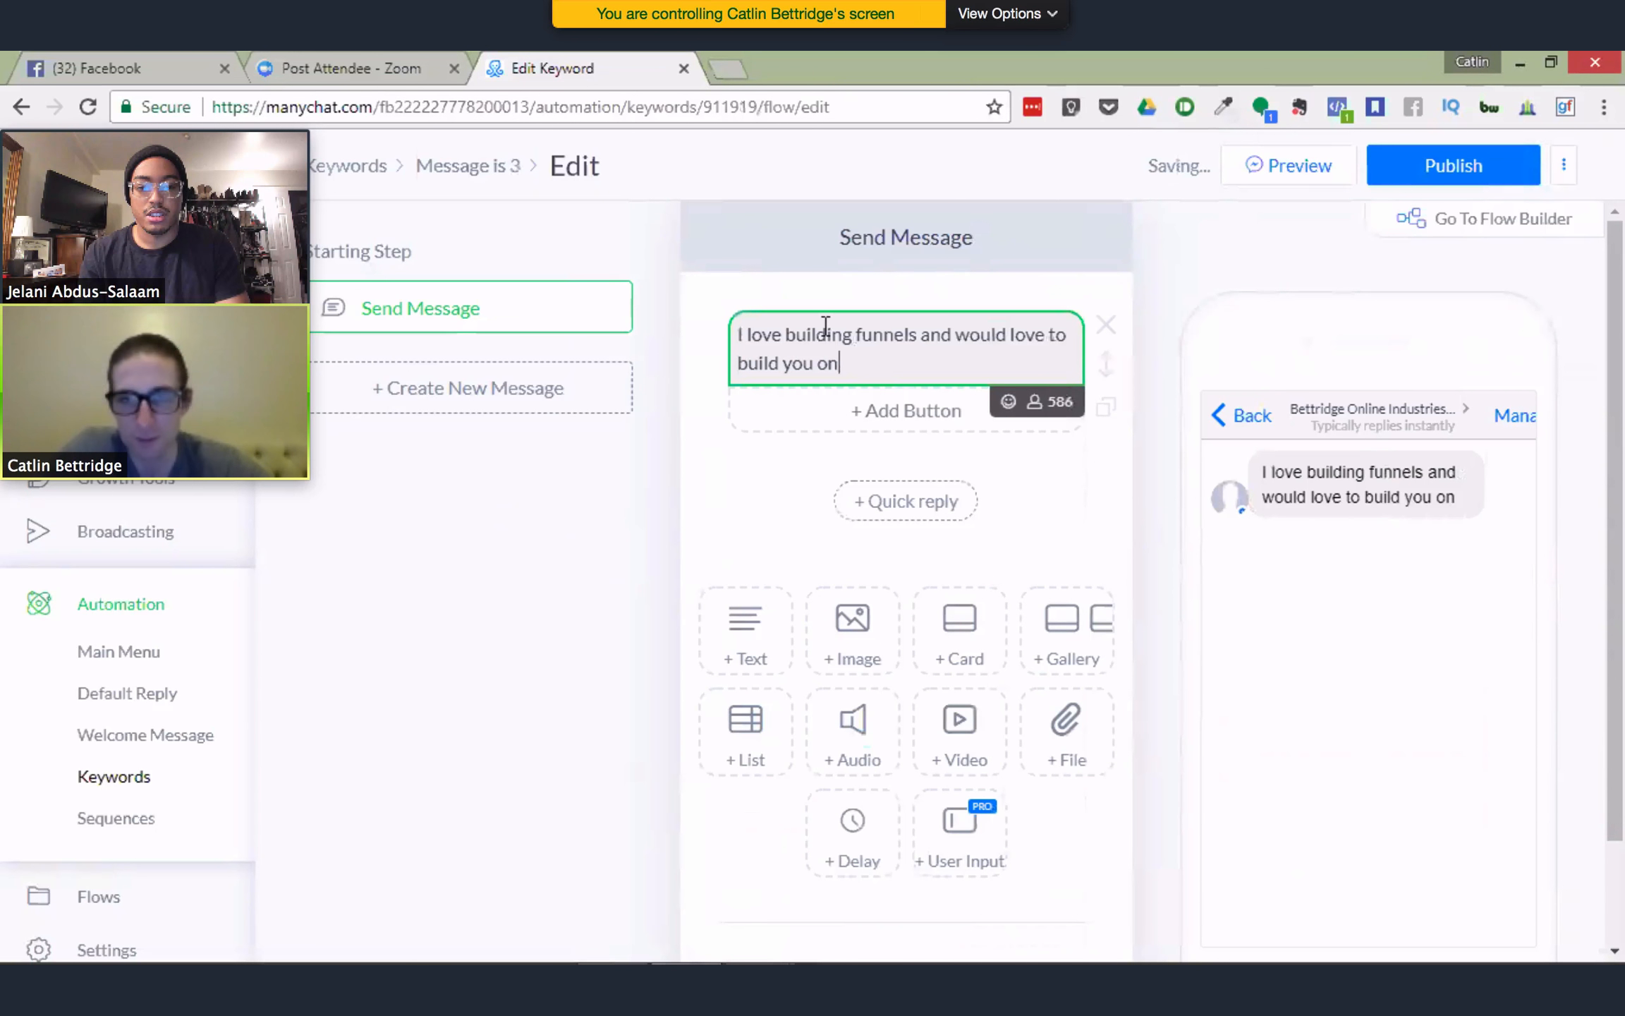
type("e!")
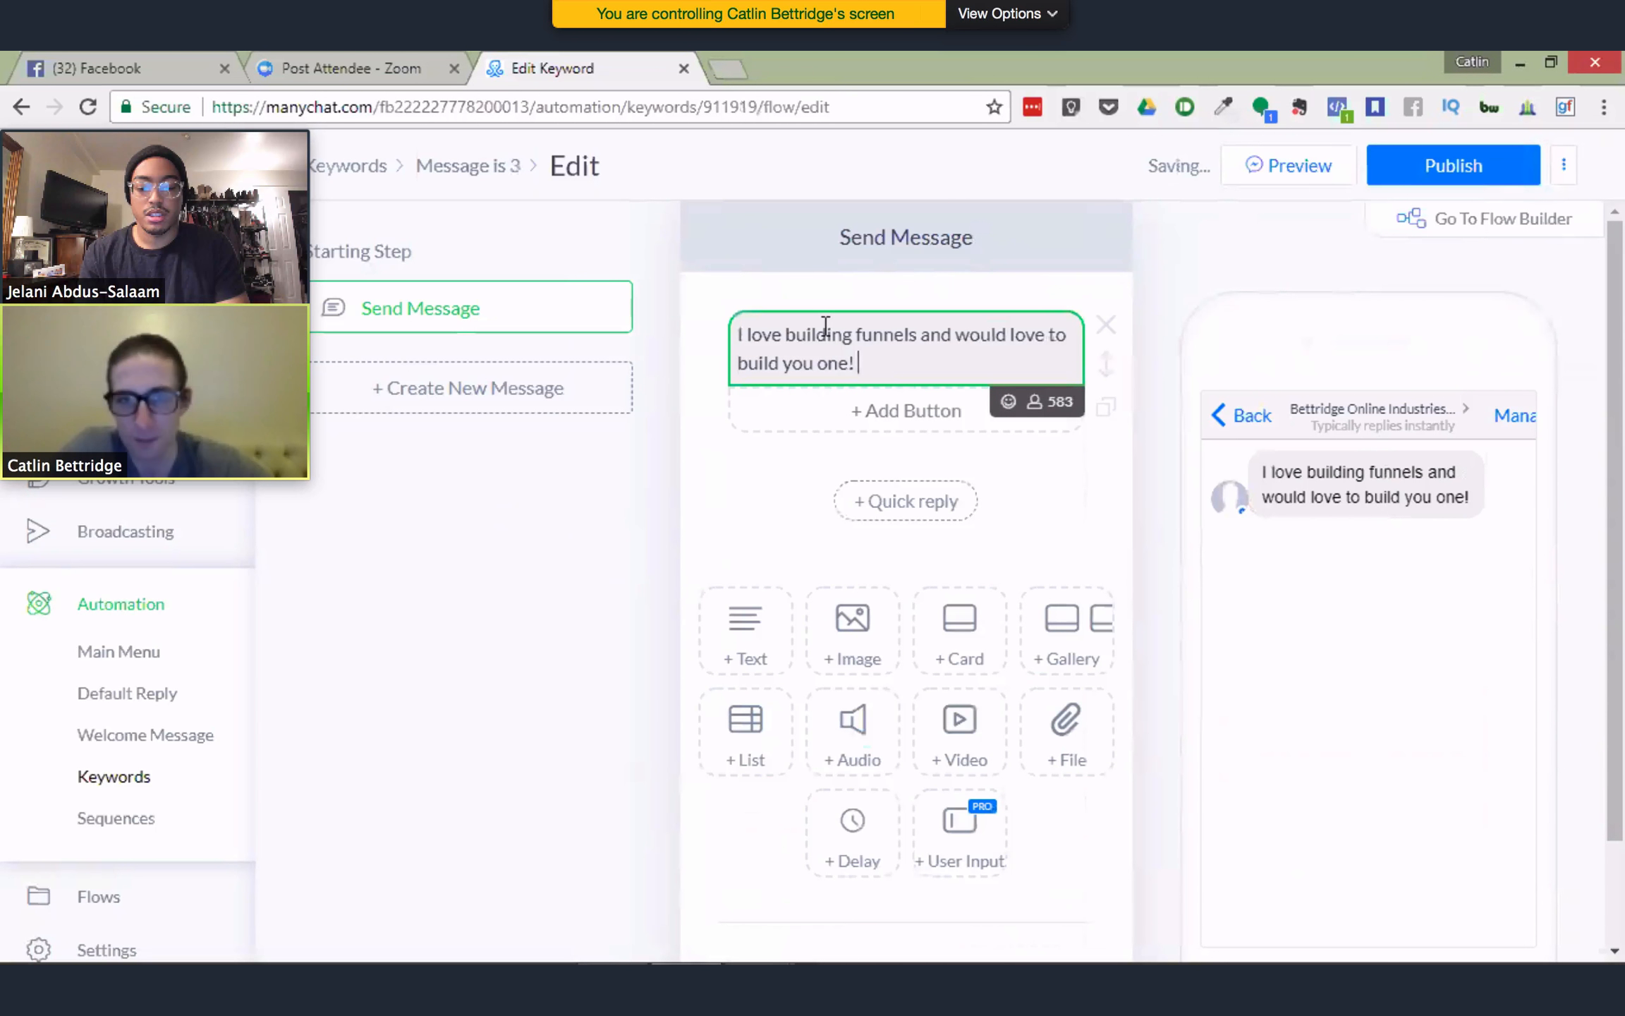
Add a second paragraph to the keyword 3 reply reading "I take pride in my funnels and take the time to get the optimal results."
key("Return")
key("Return")
type("I")
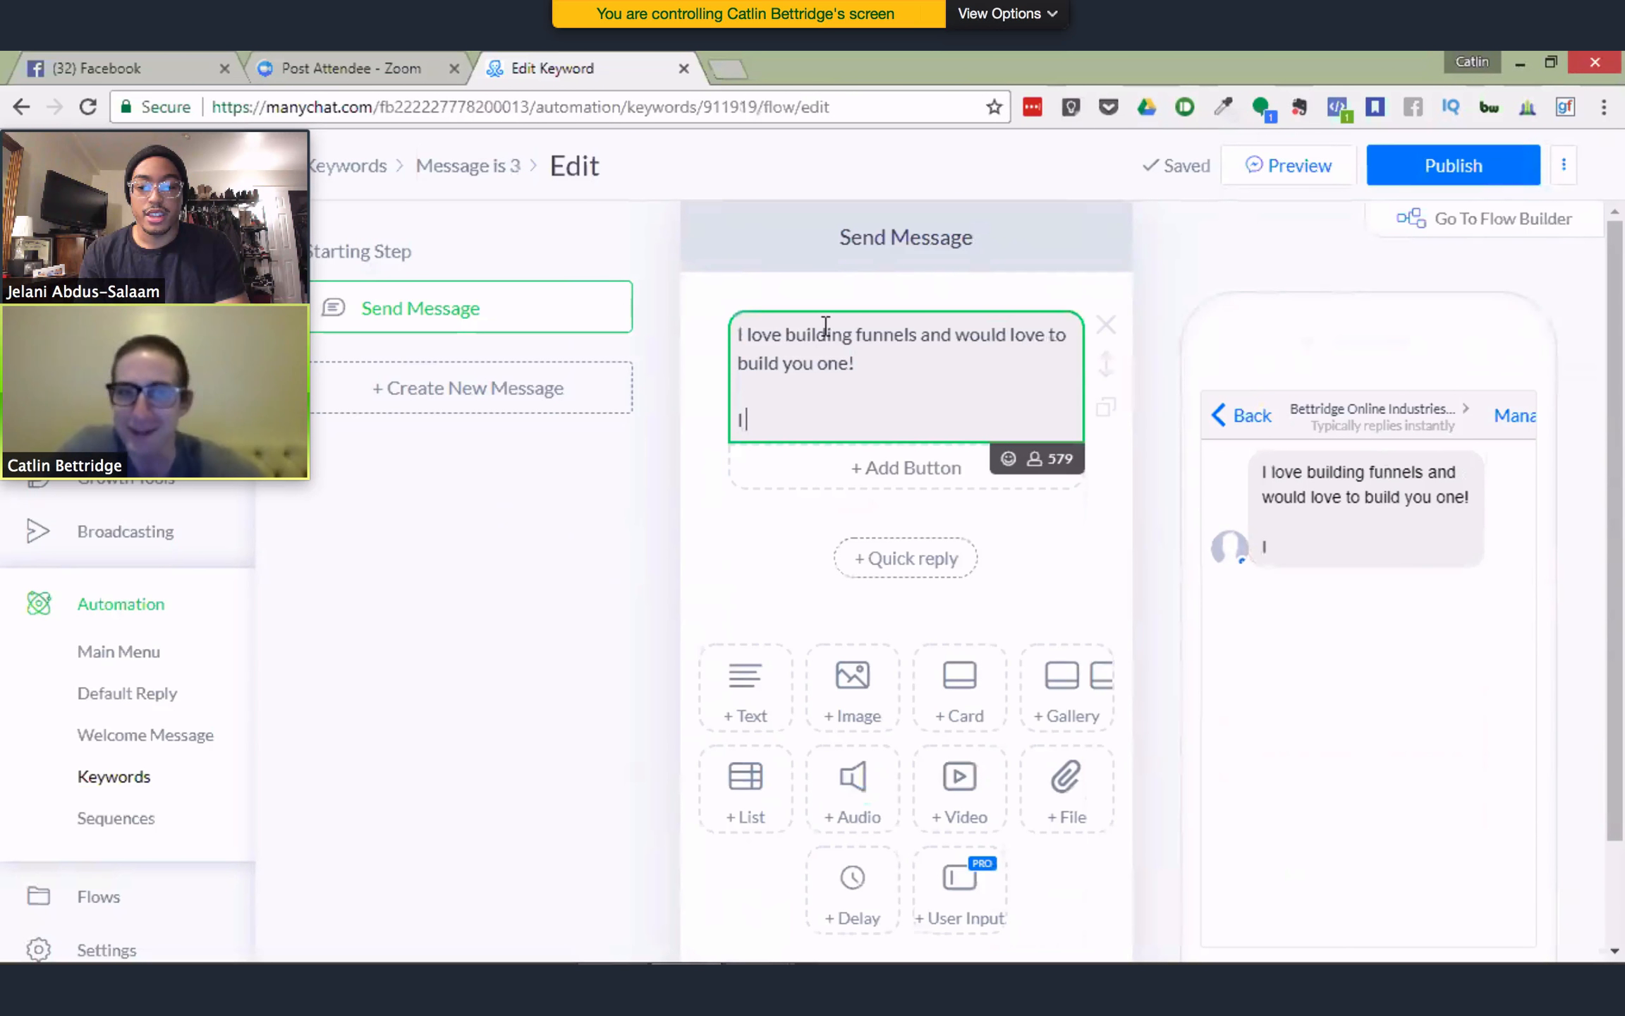
type("take pride ")
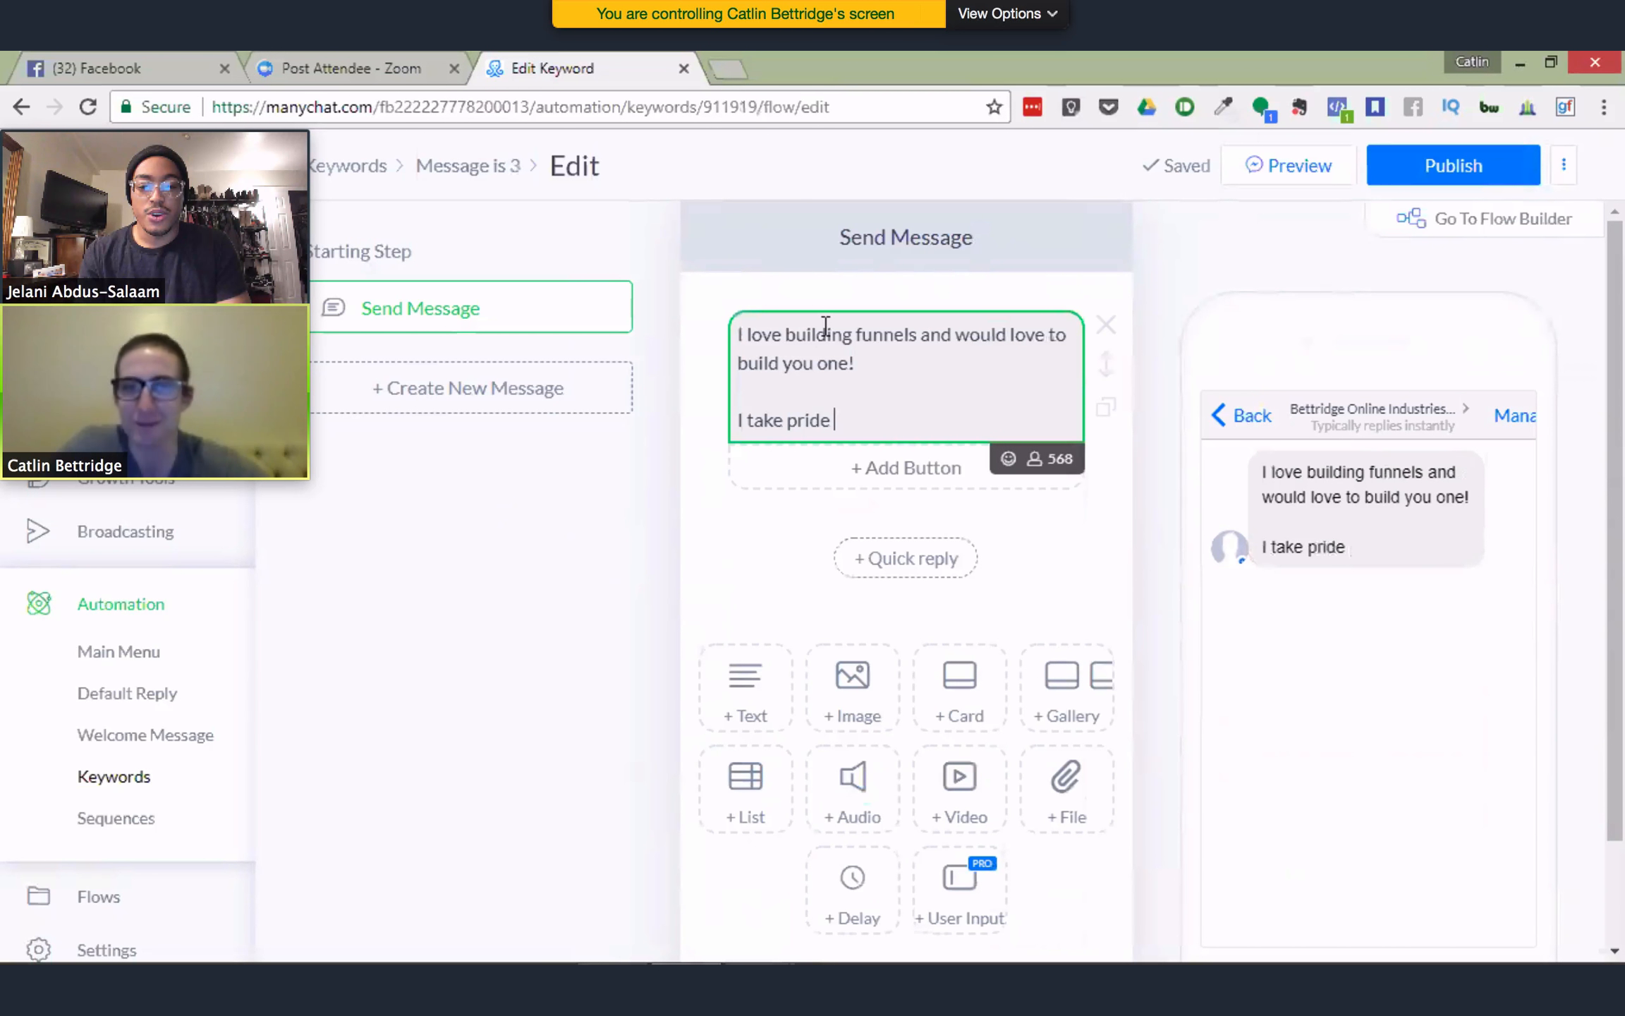
type("in my")
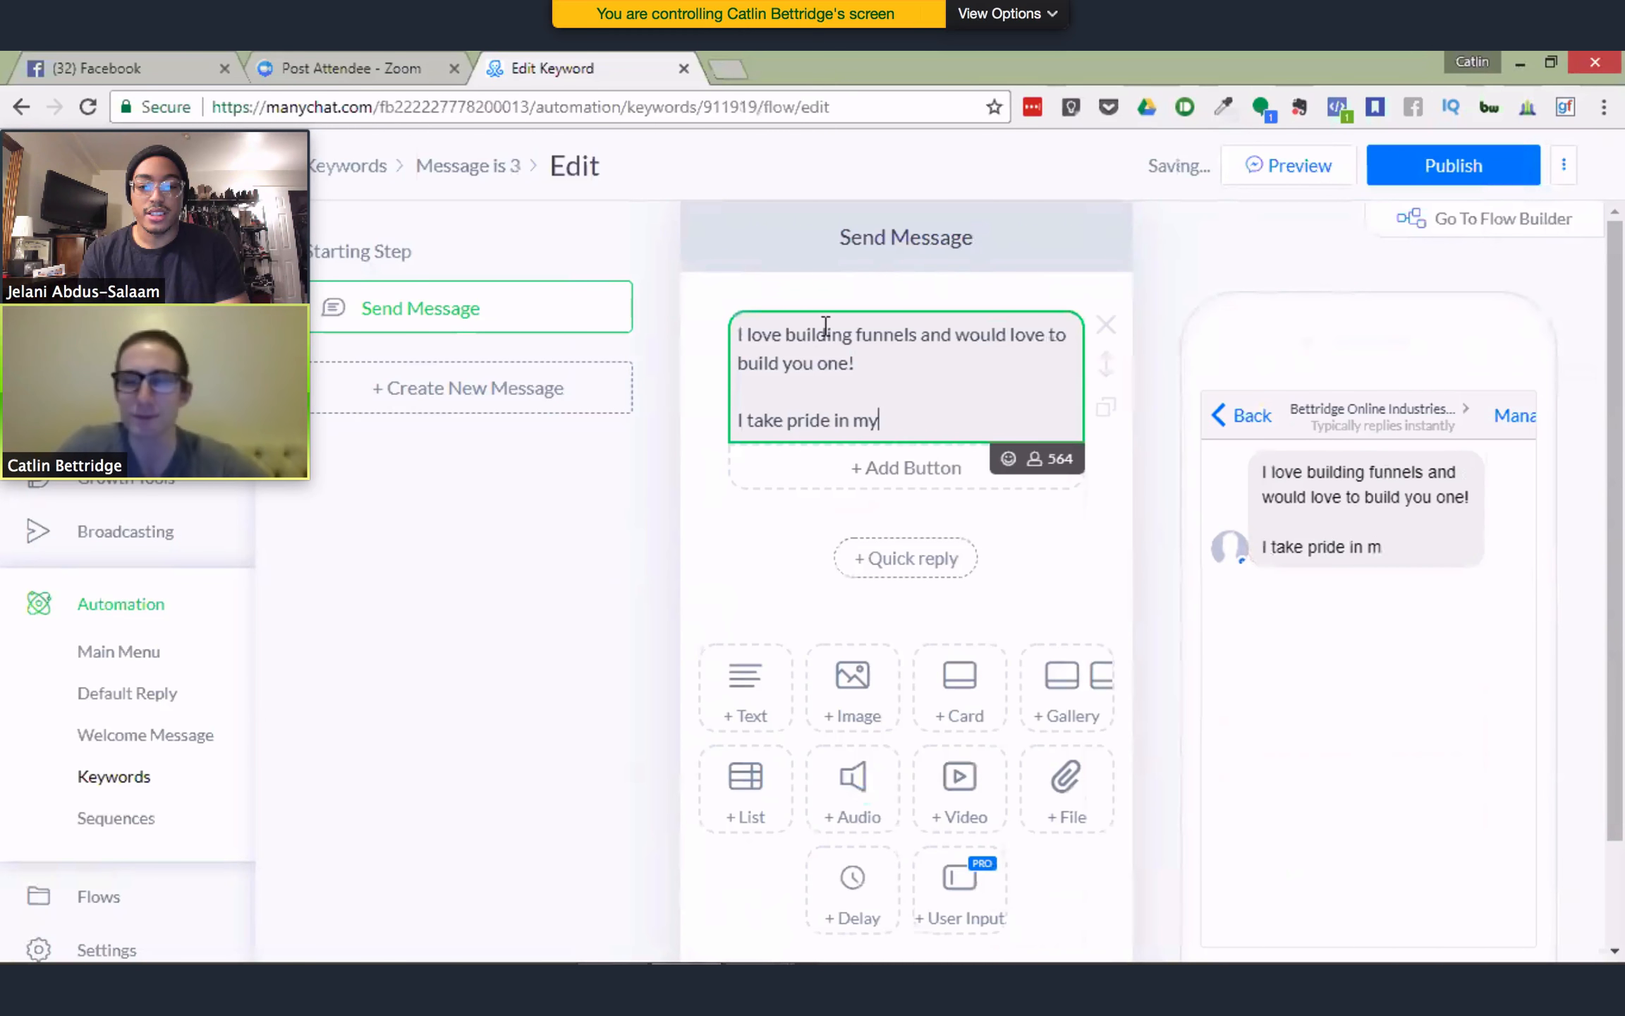
type(" funnels ")
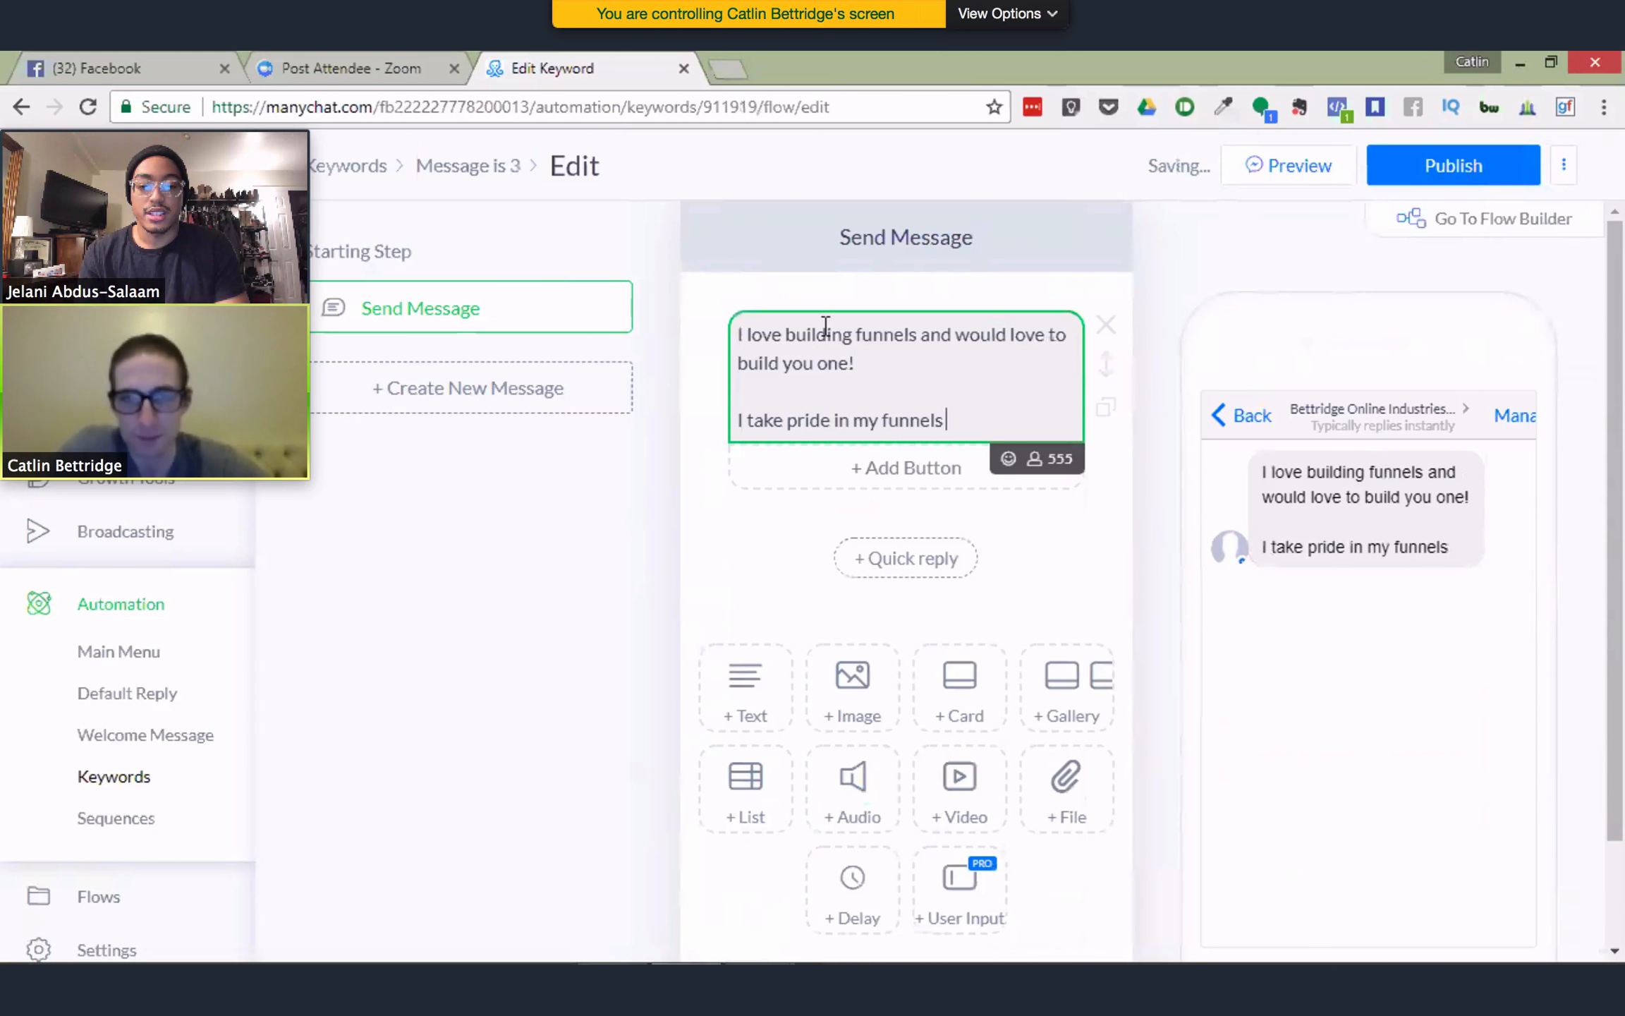
type("and take the time t")
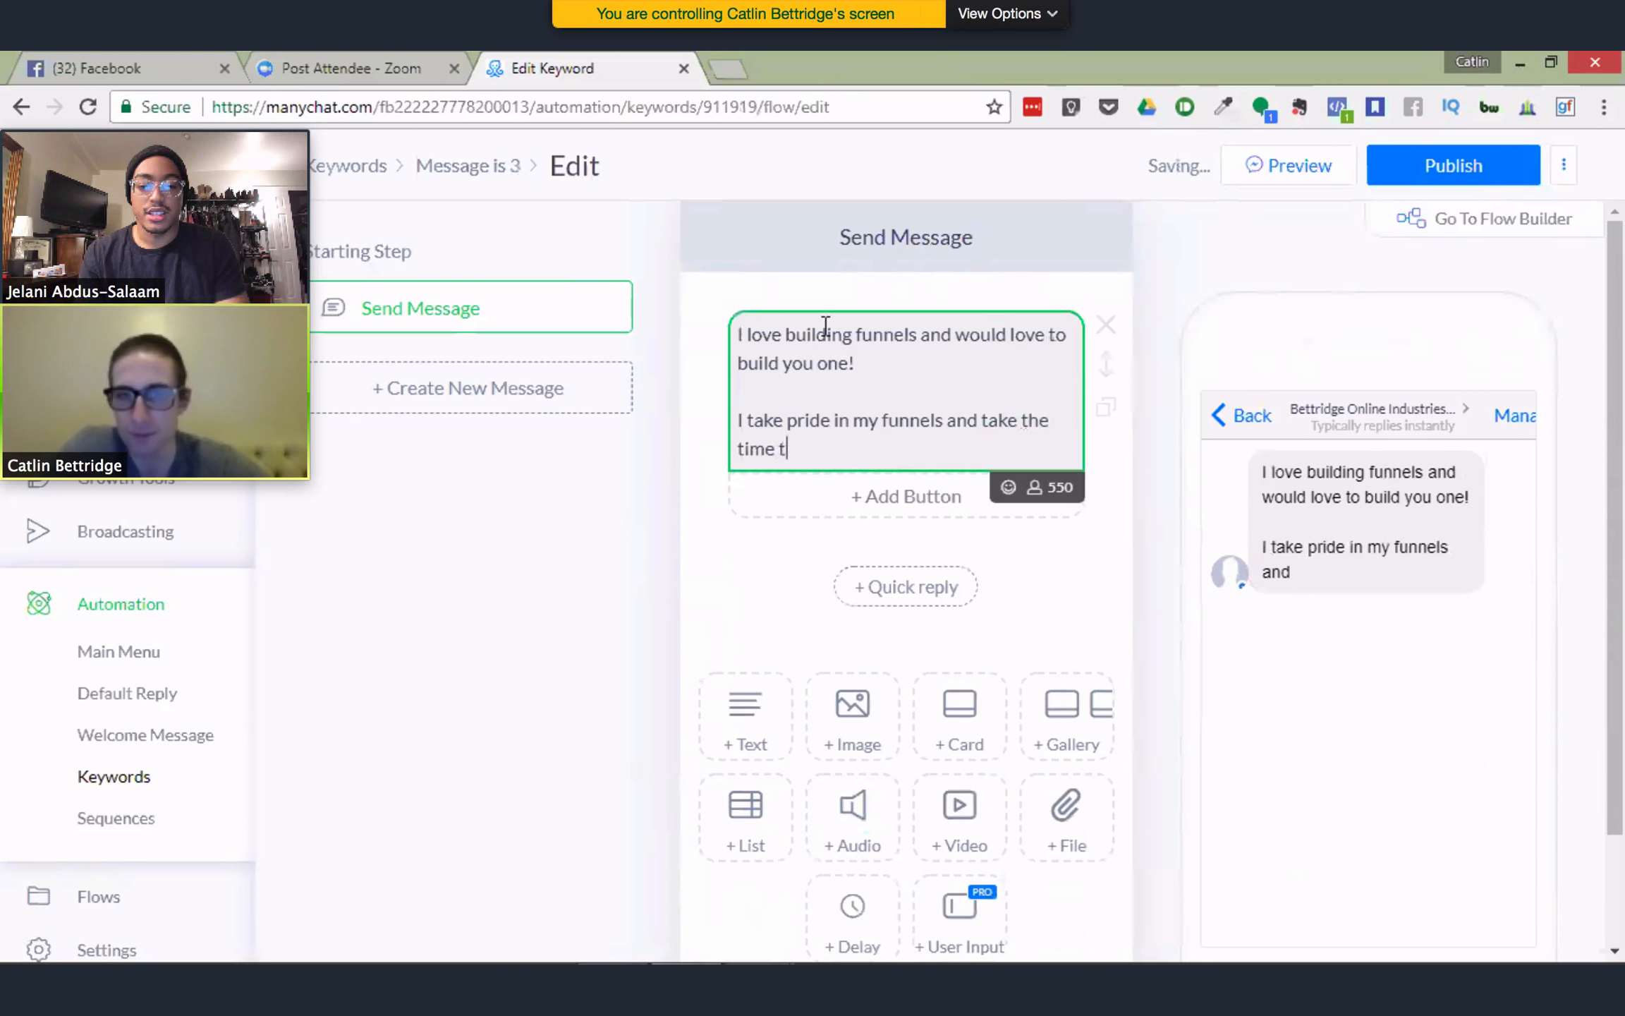
type("o get the")
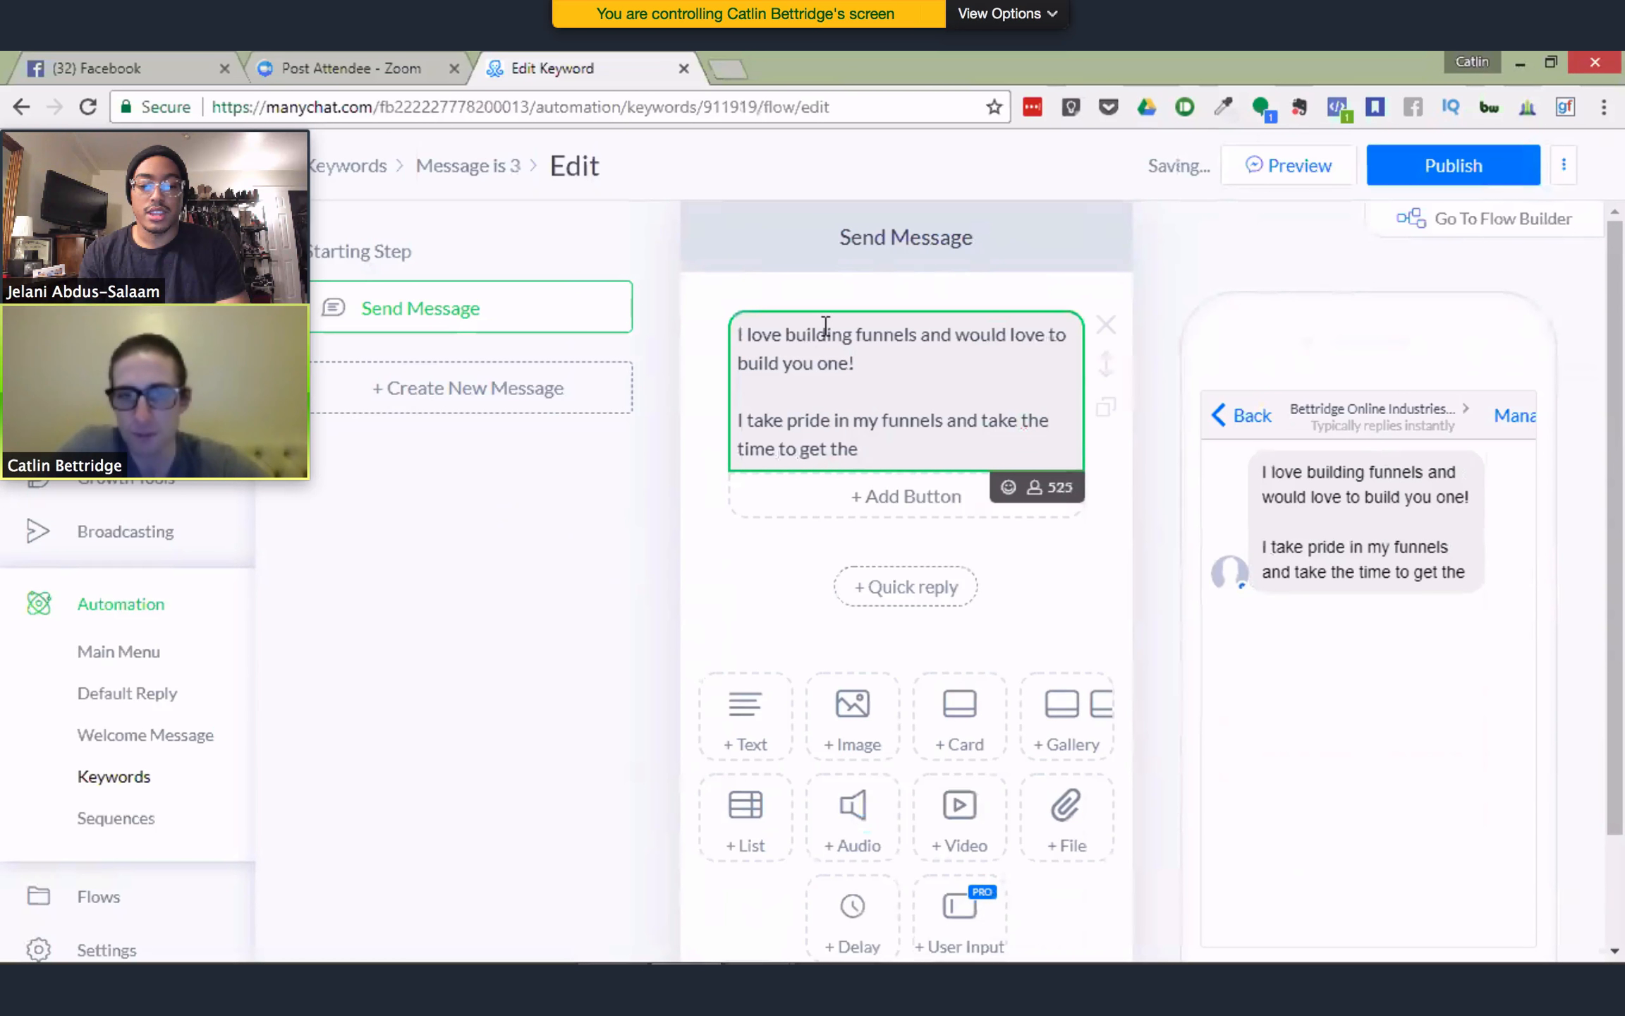
type(" rsoptimal resutls.")
key("BackSpace")
key("BackSpace")
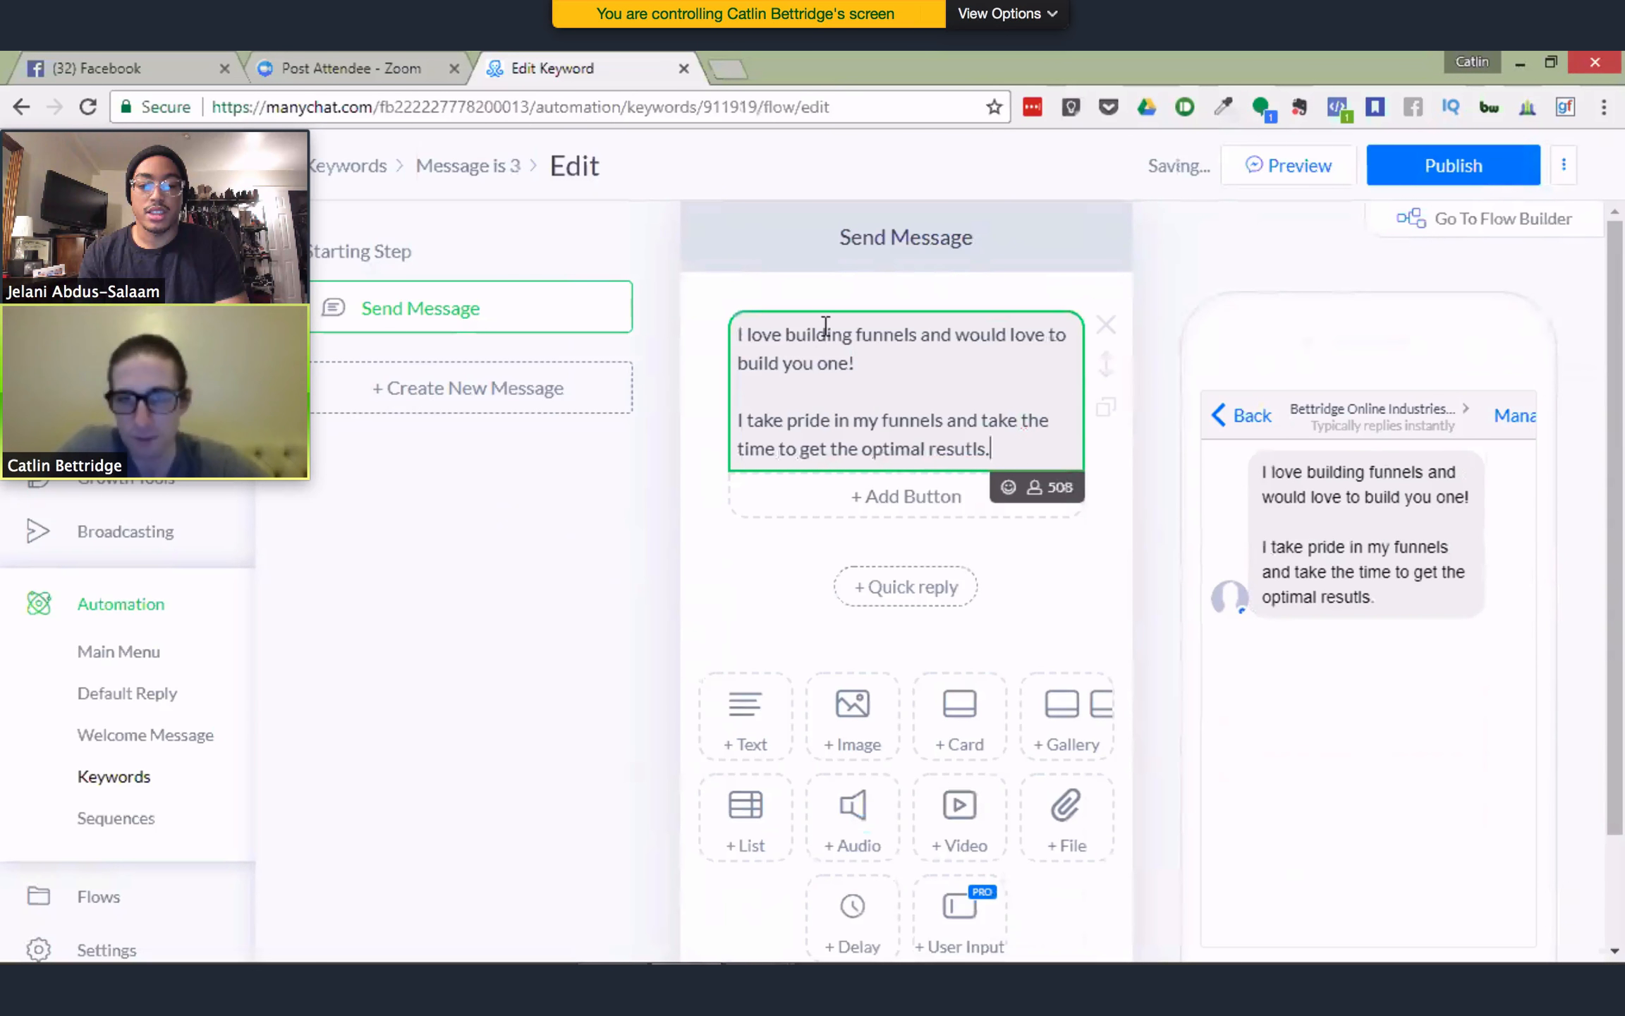
type("s")
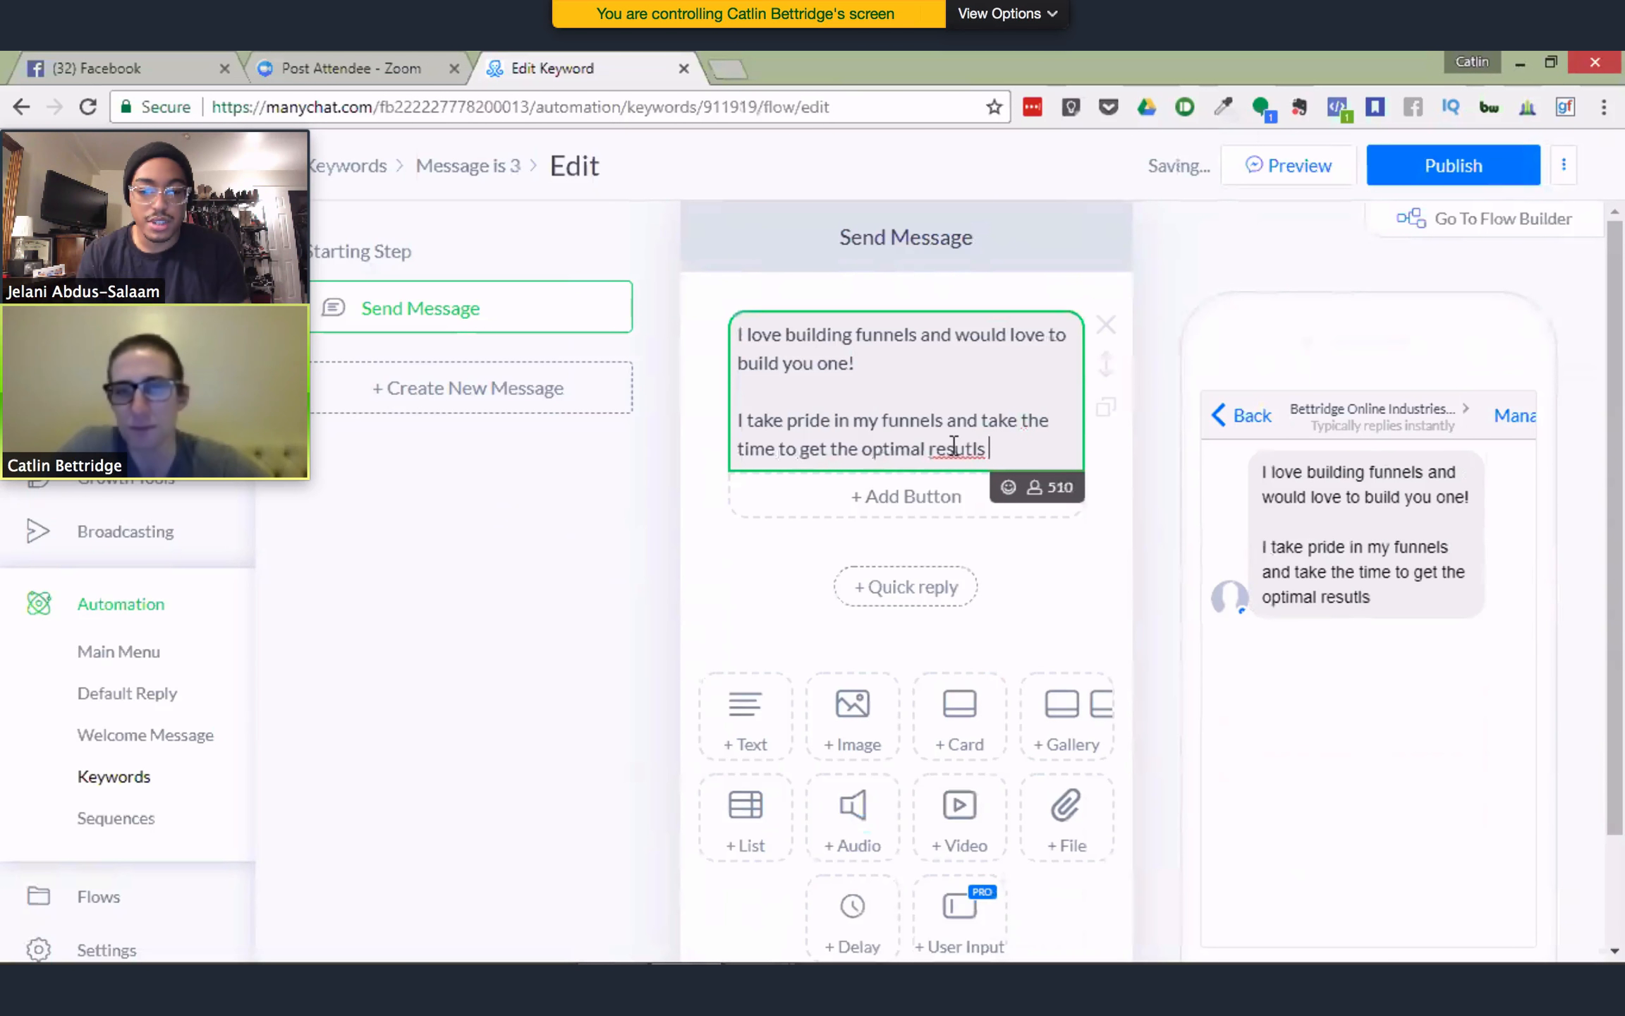
right_click(953, 444)
left_click(1019, 462)
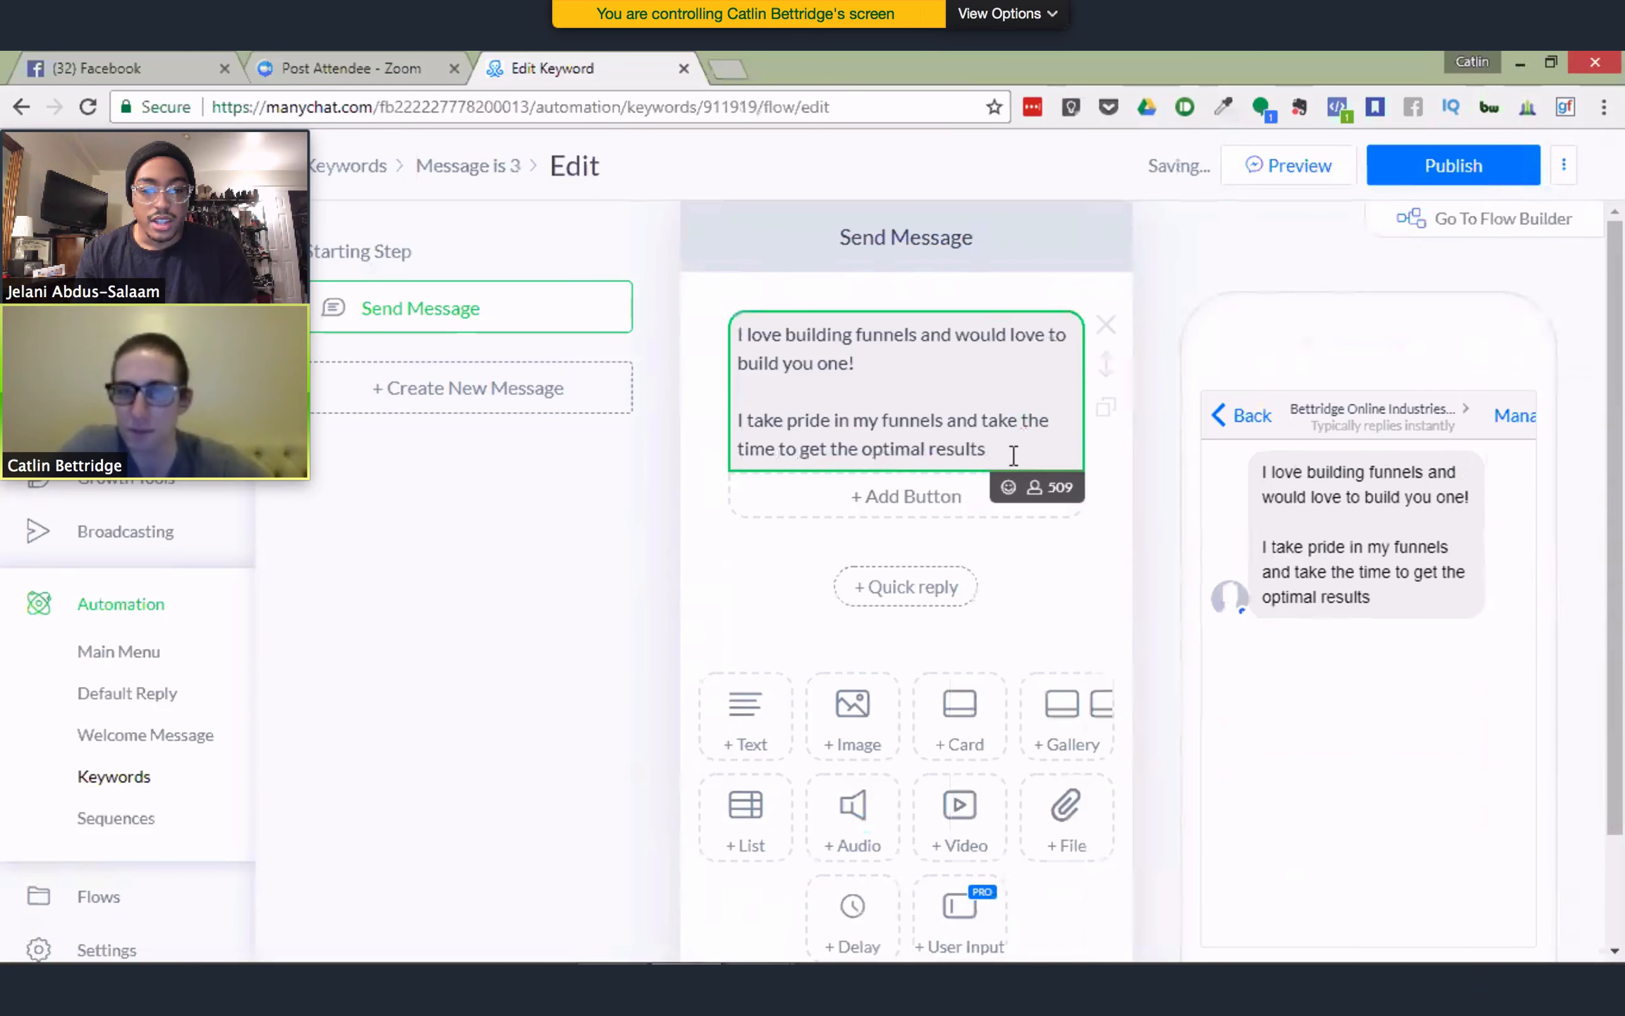
type(".")
Add a closing paragraph to the reply text reading "Click the button below to get started!"
key("Return")
key("Return")
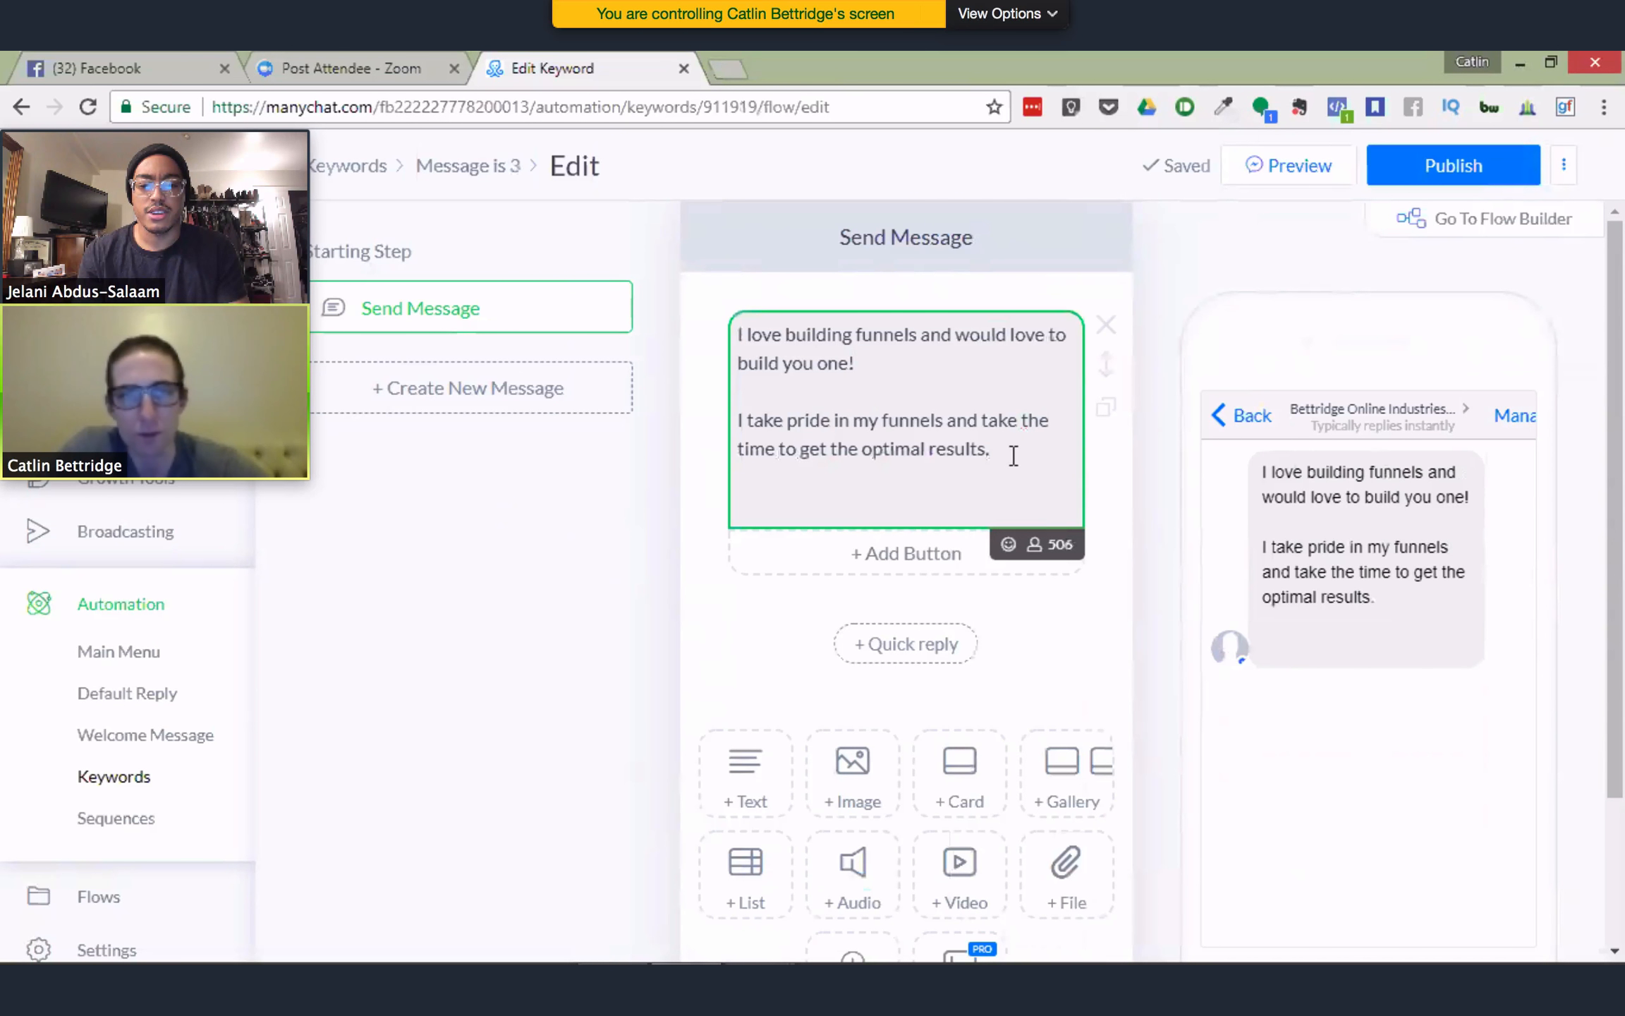
type("lick the")
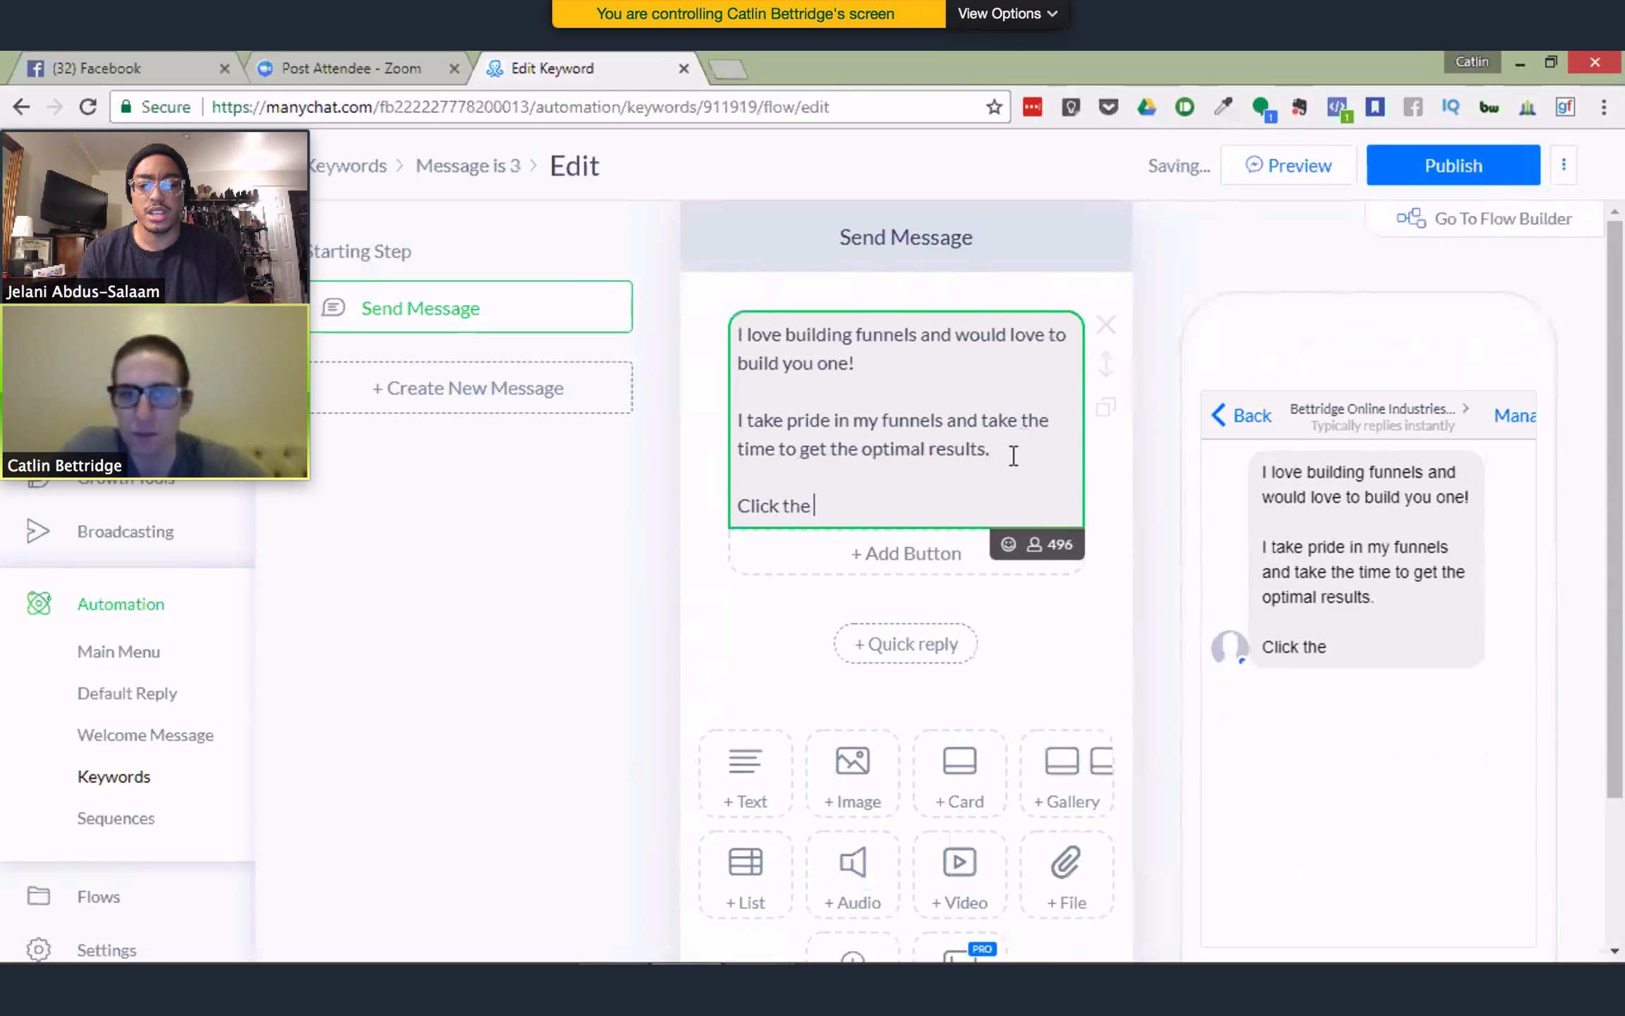
type(" button be")
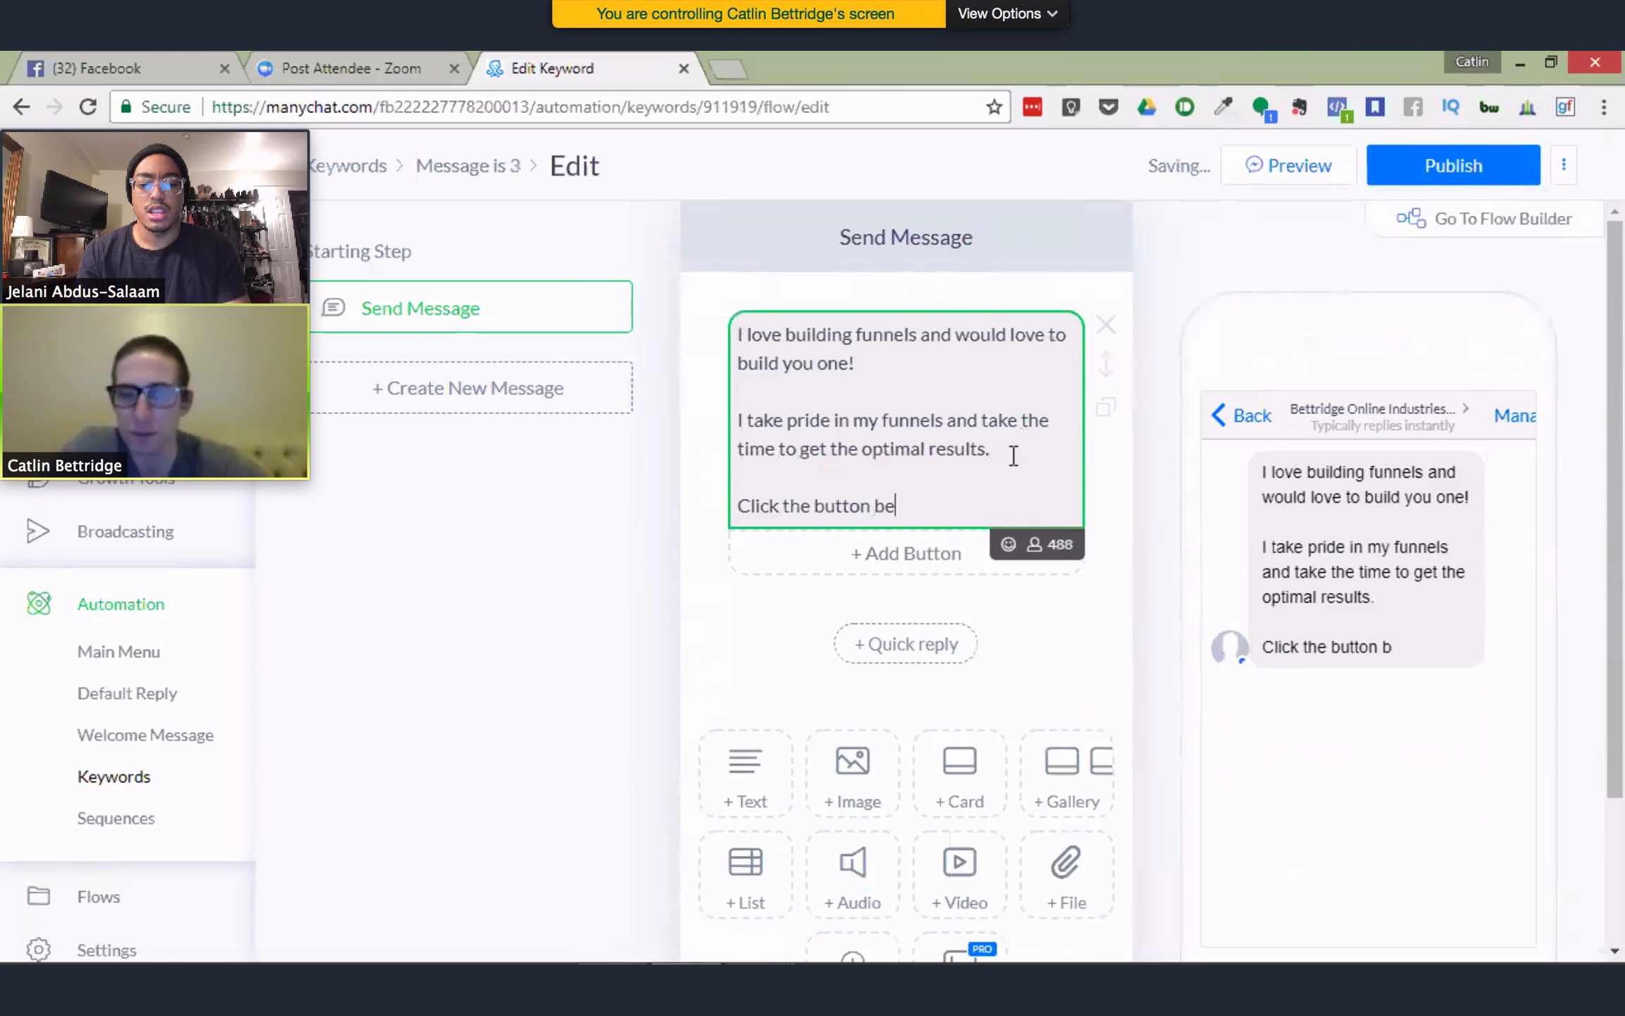
type("low to")
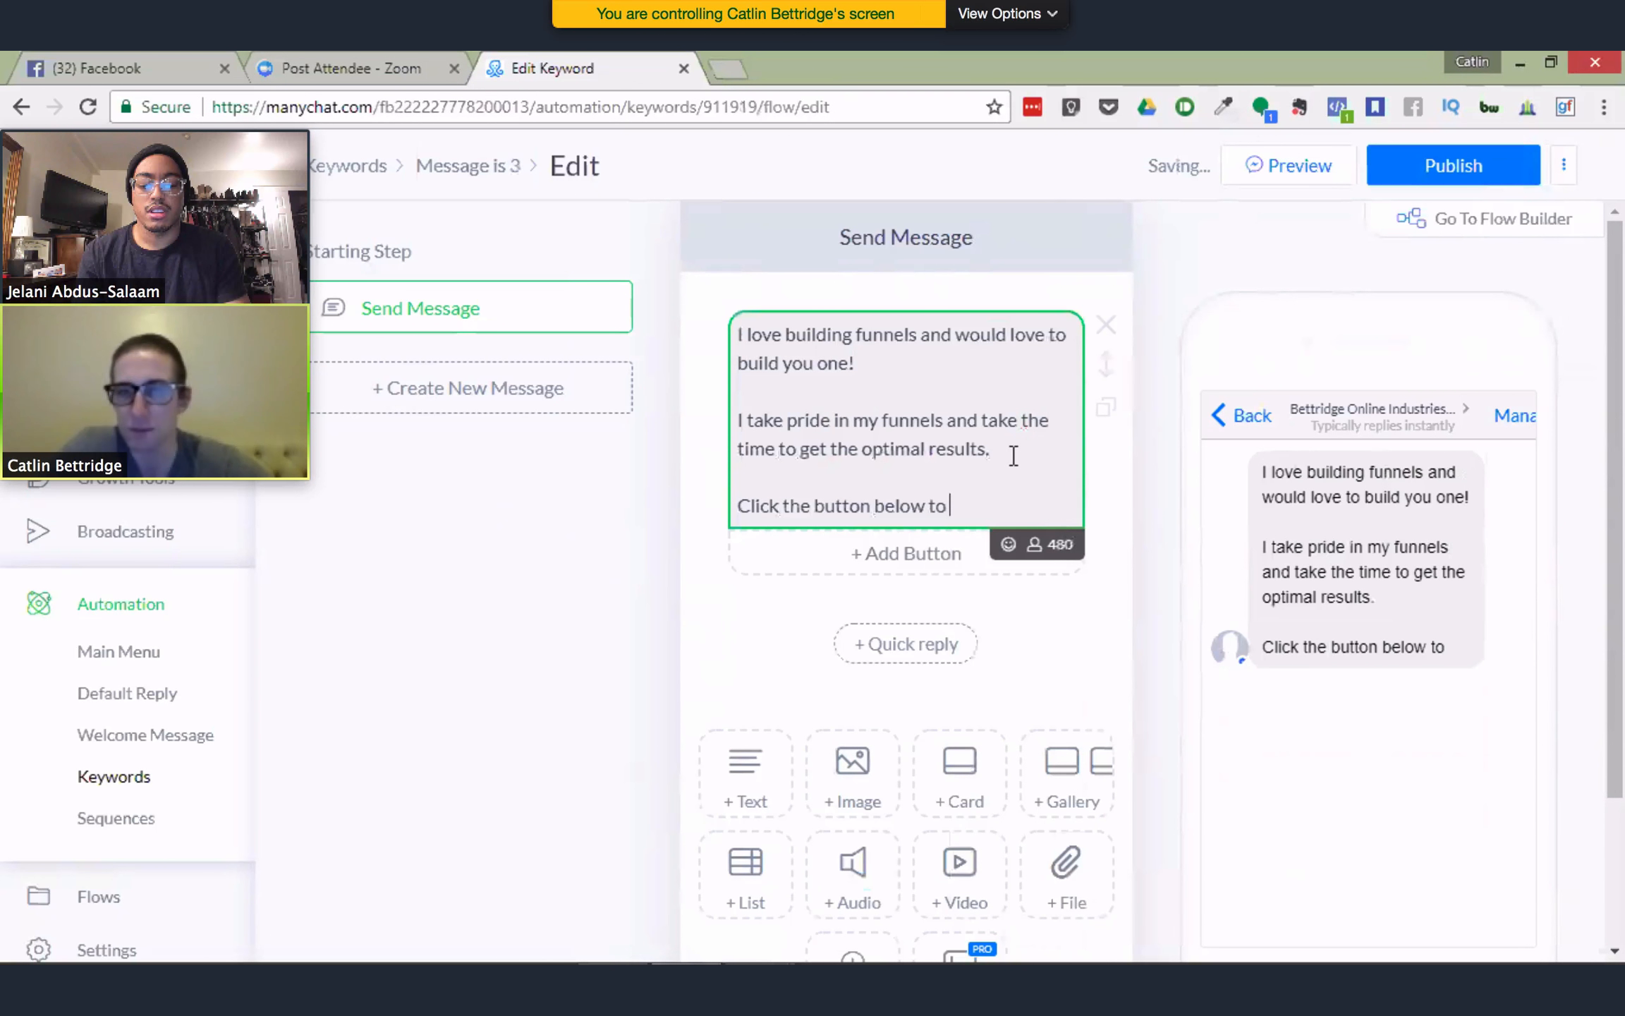
type(" get started!")
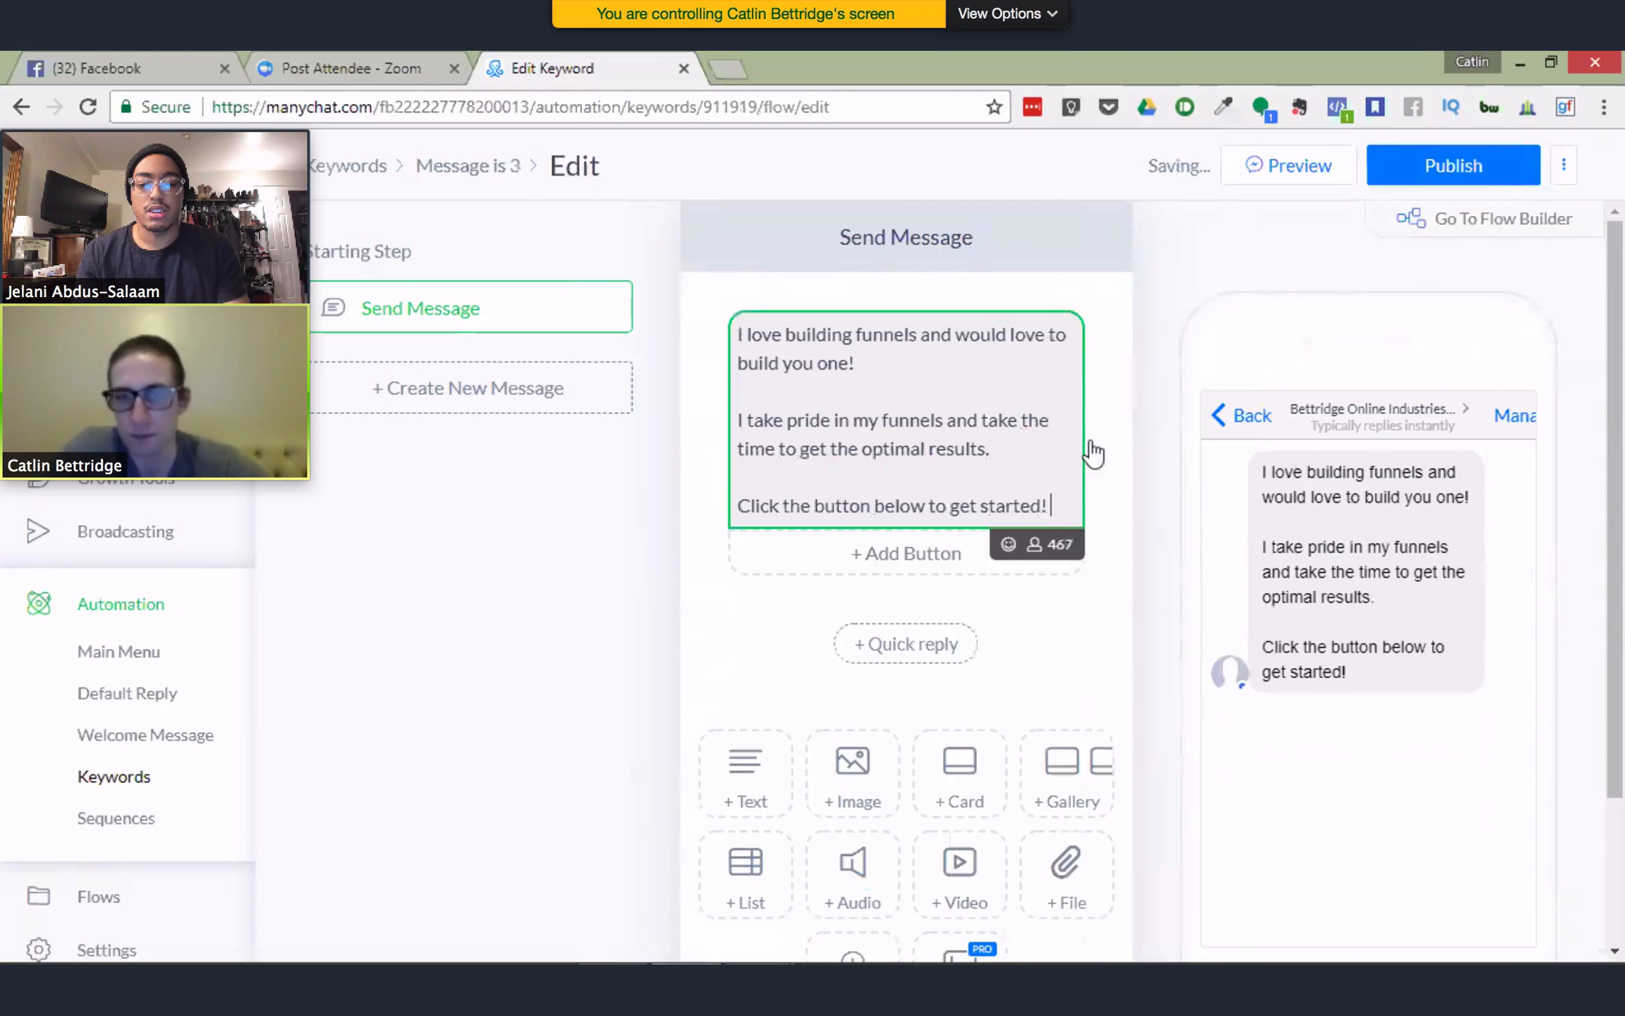
Add a button titled "I need funnel help" below the reply text and set it to open a website
left_click(874, 557)
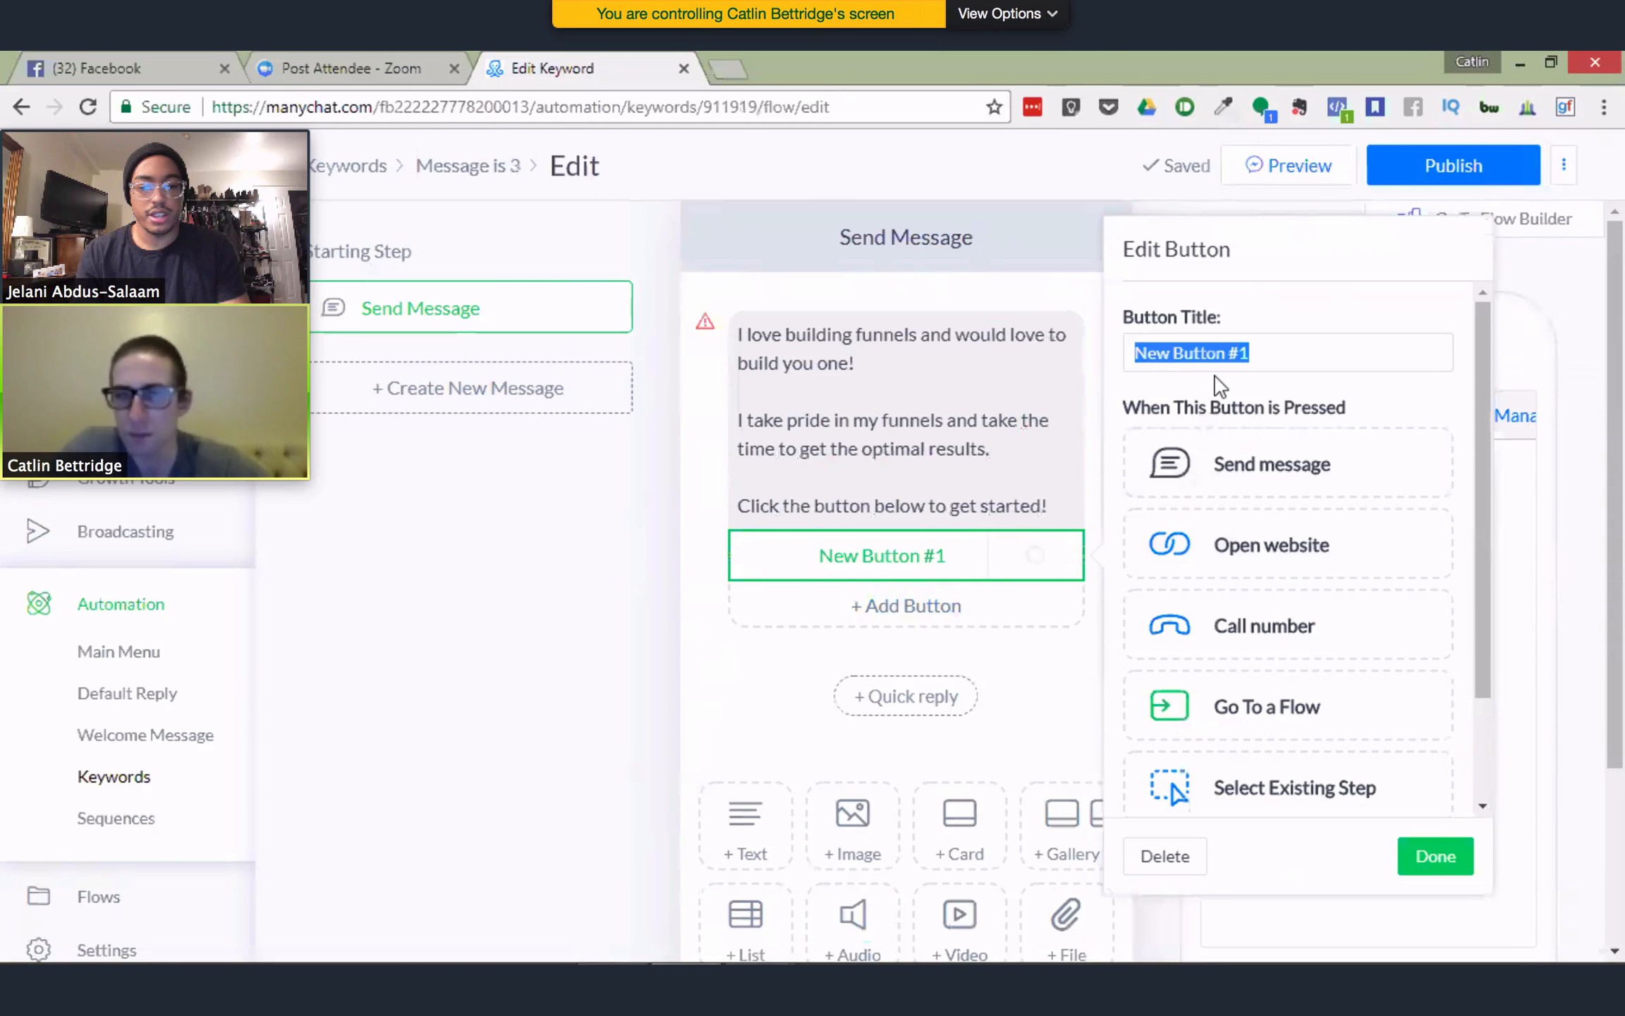
type("I")
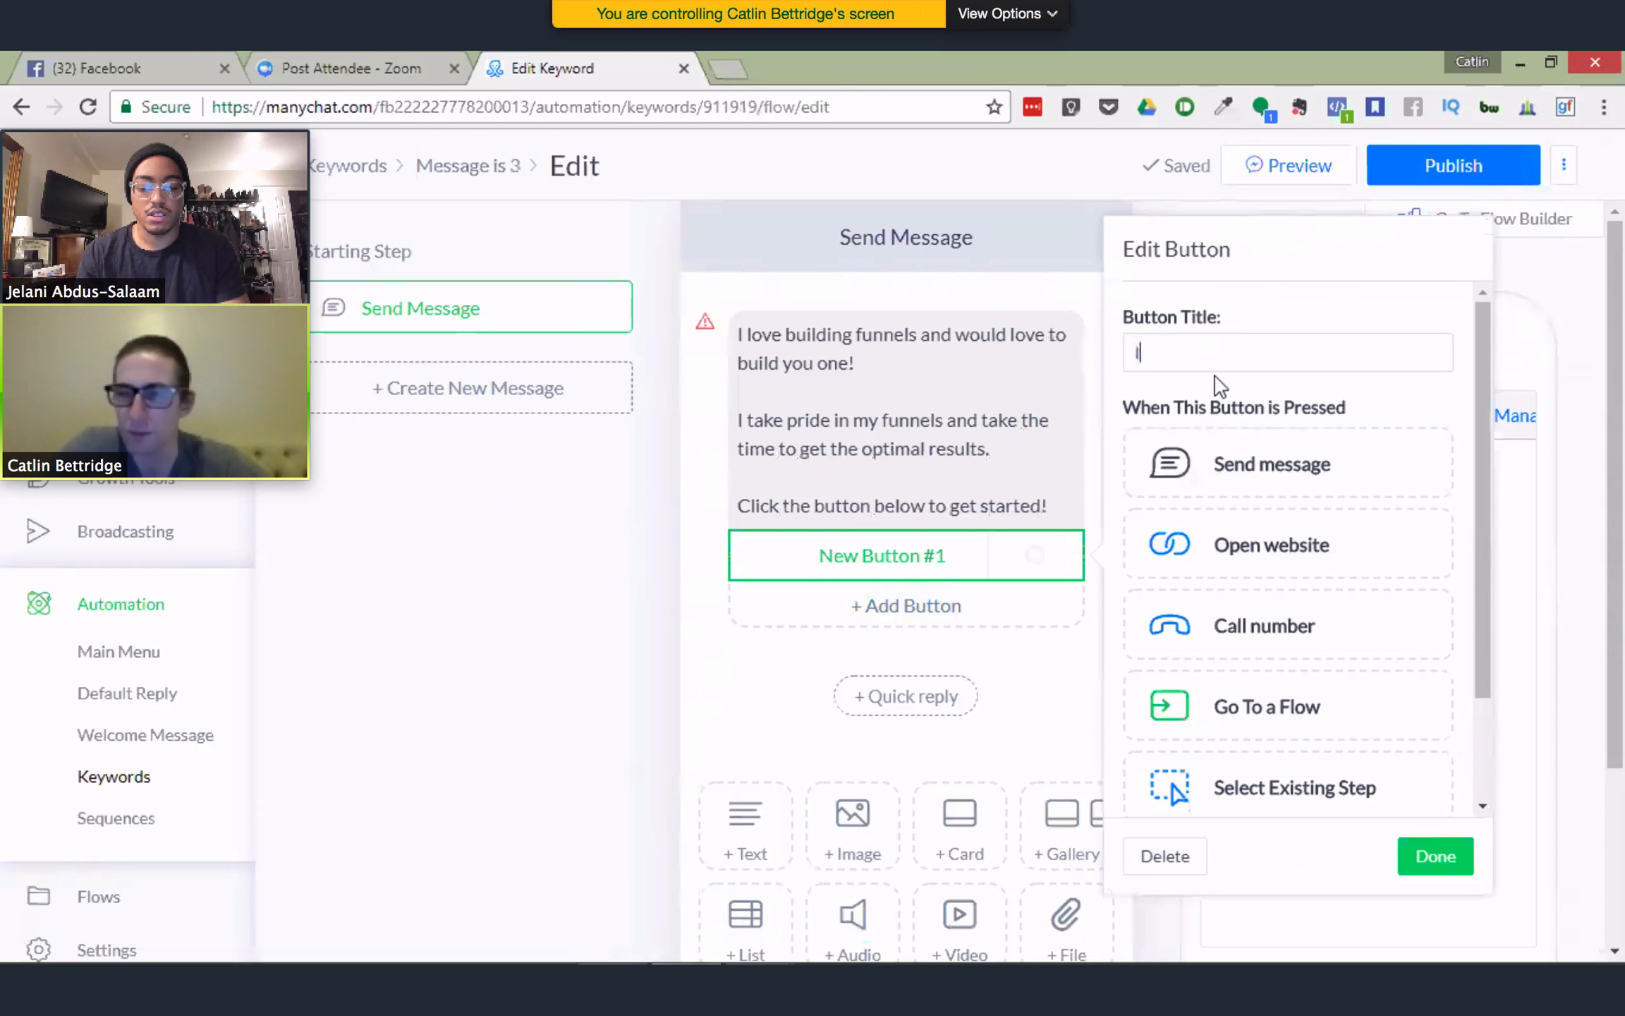
type(" need funnel help")
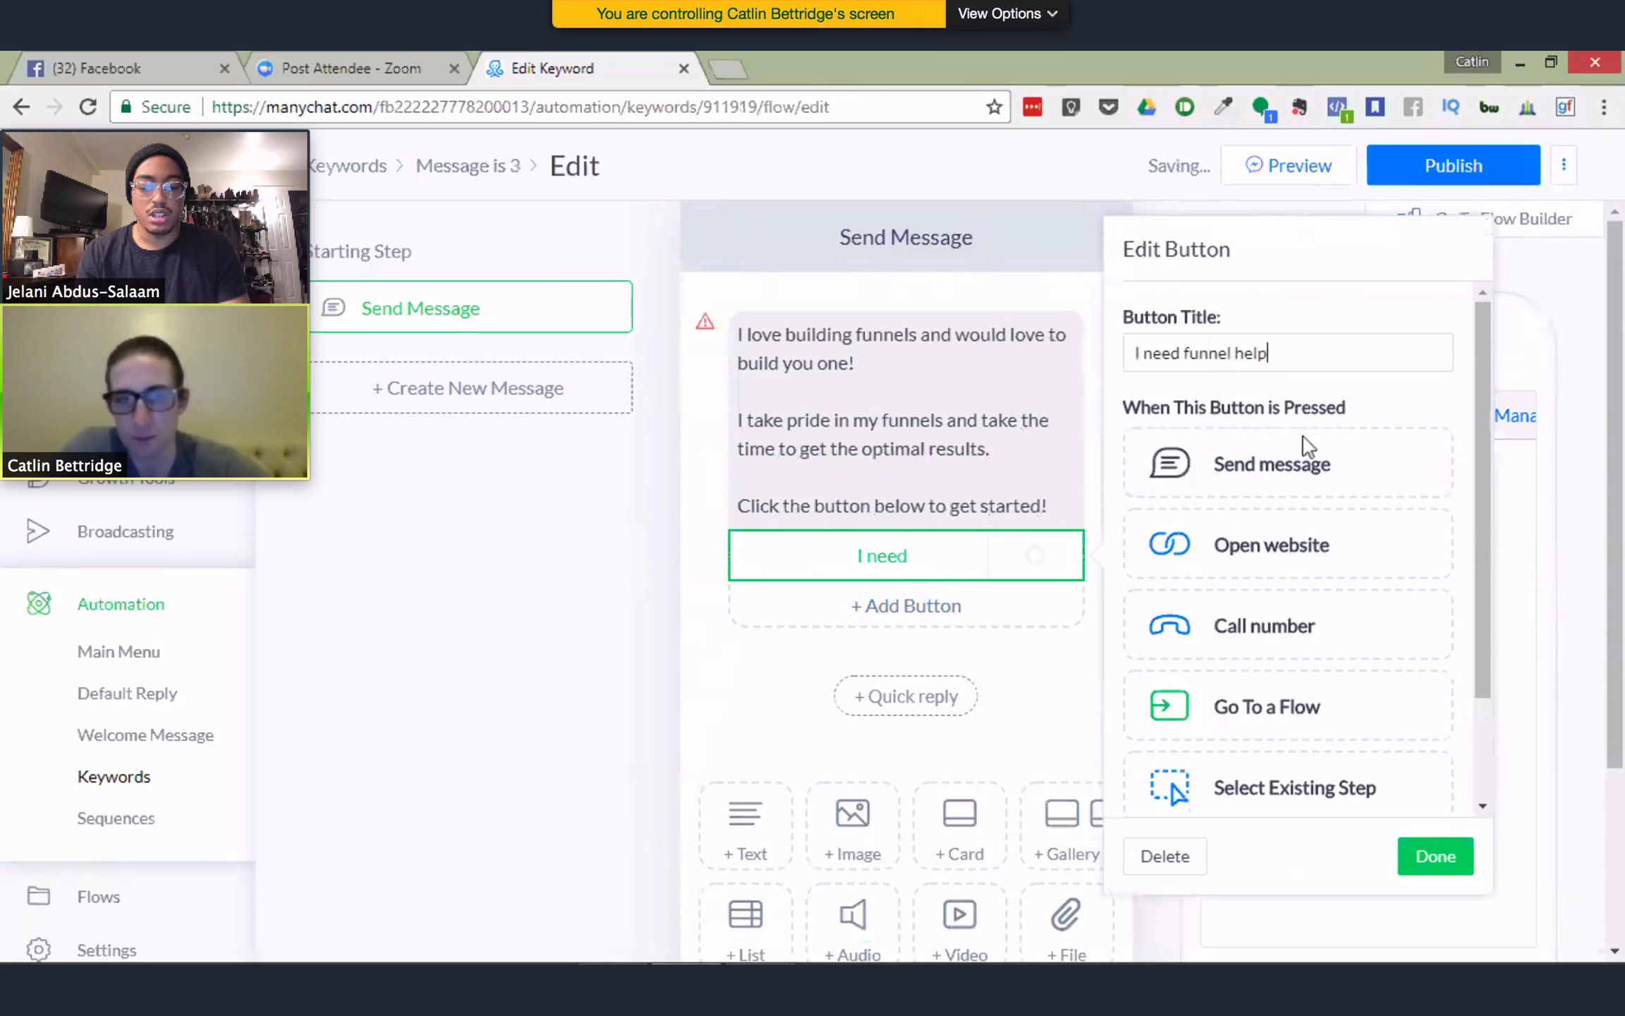
left_click(1266, 551)
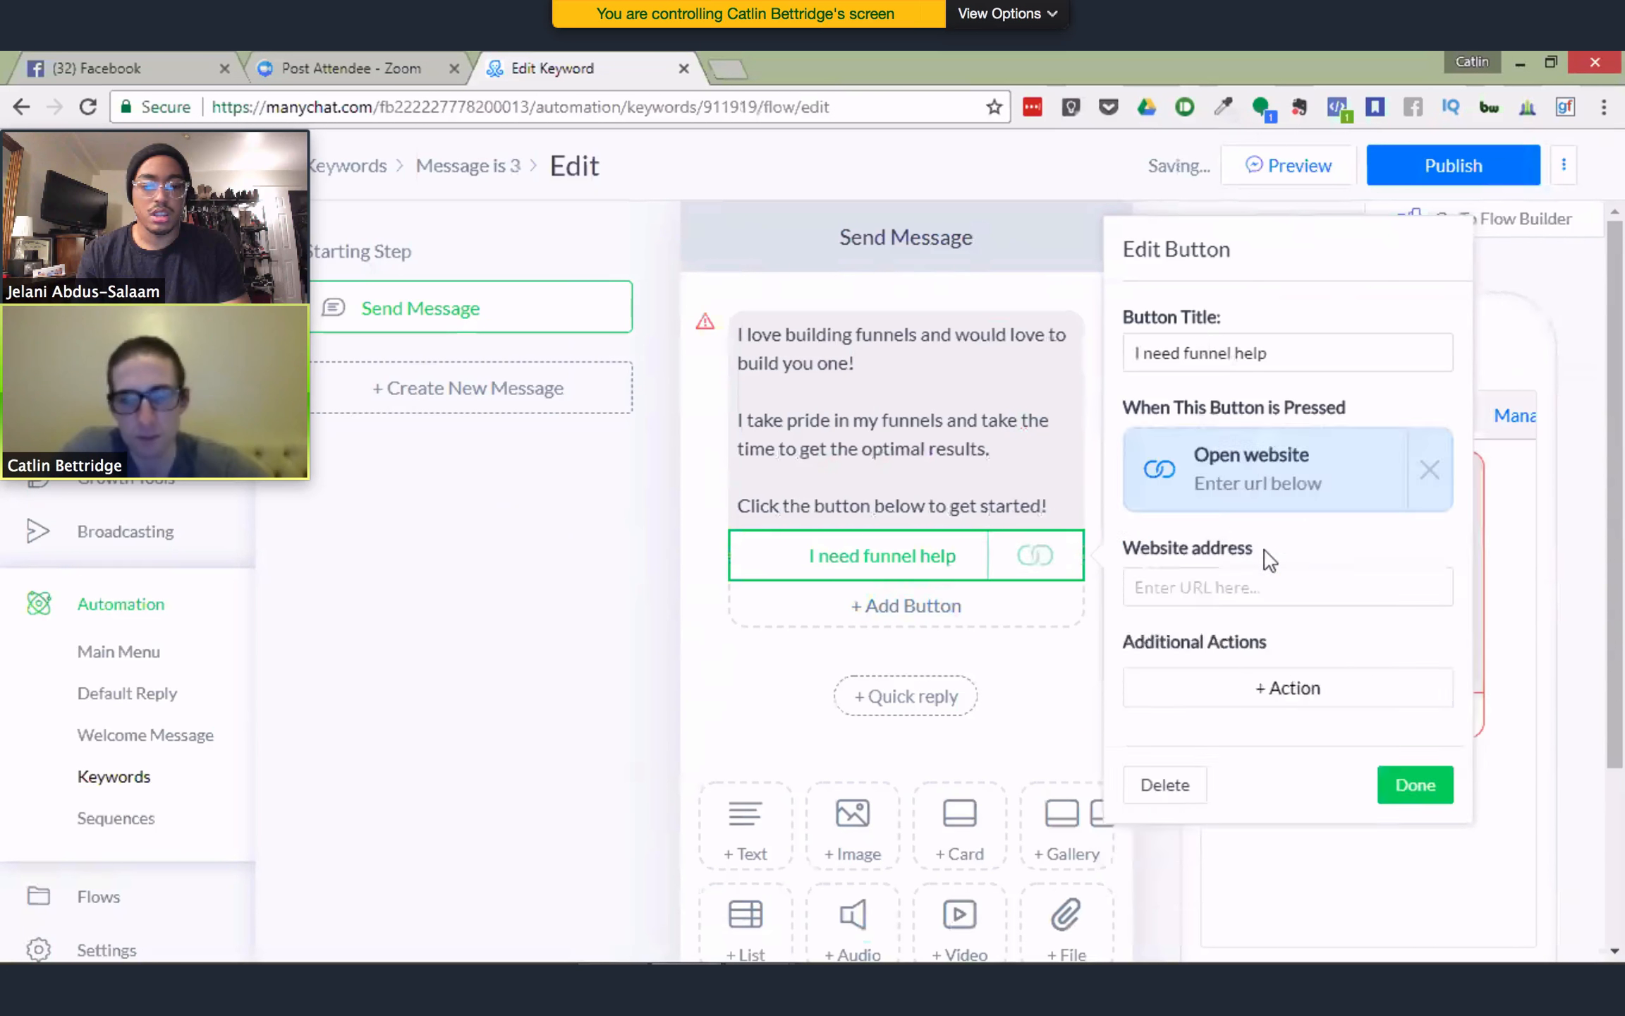
Append the red siren emoji to the end of the "I need funnel help" button title and finish editing the button
left_click(1297, 388)
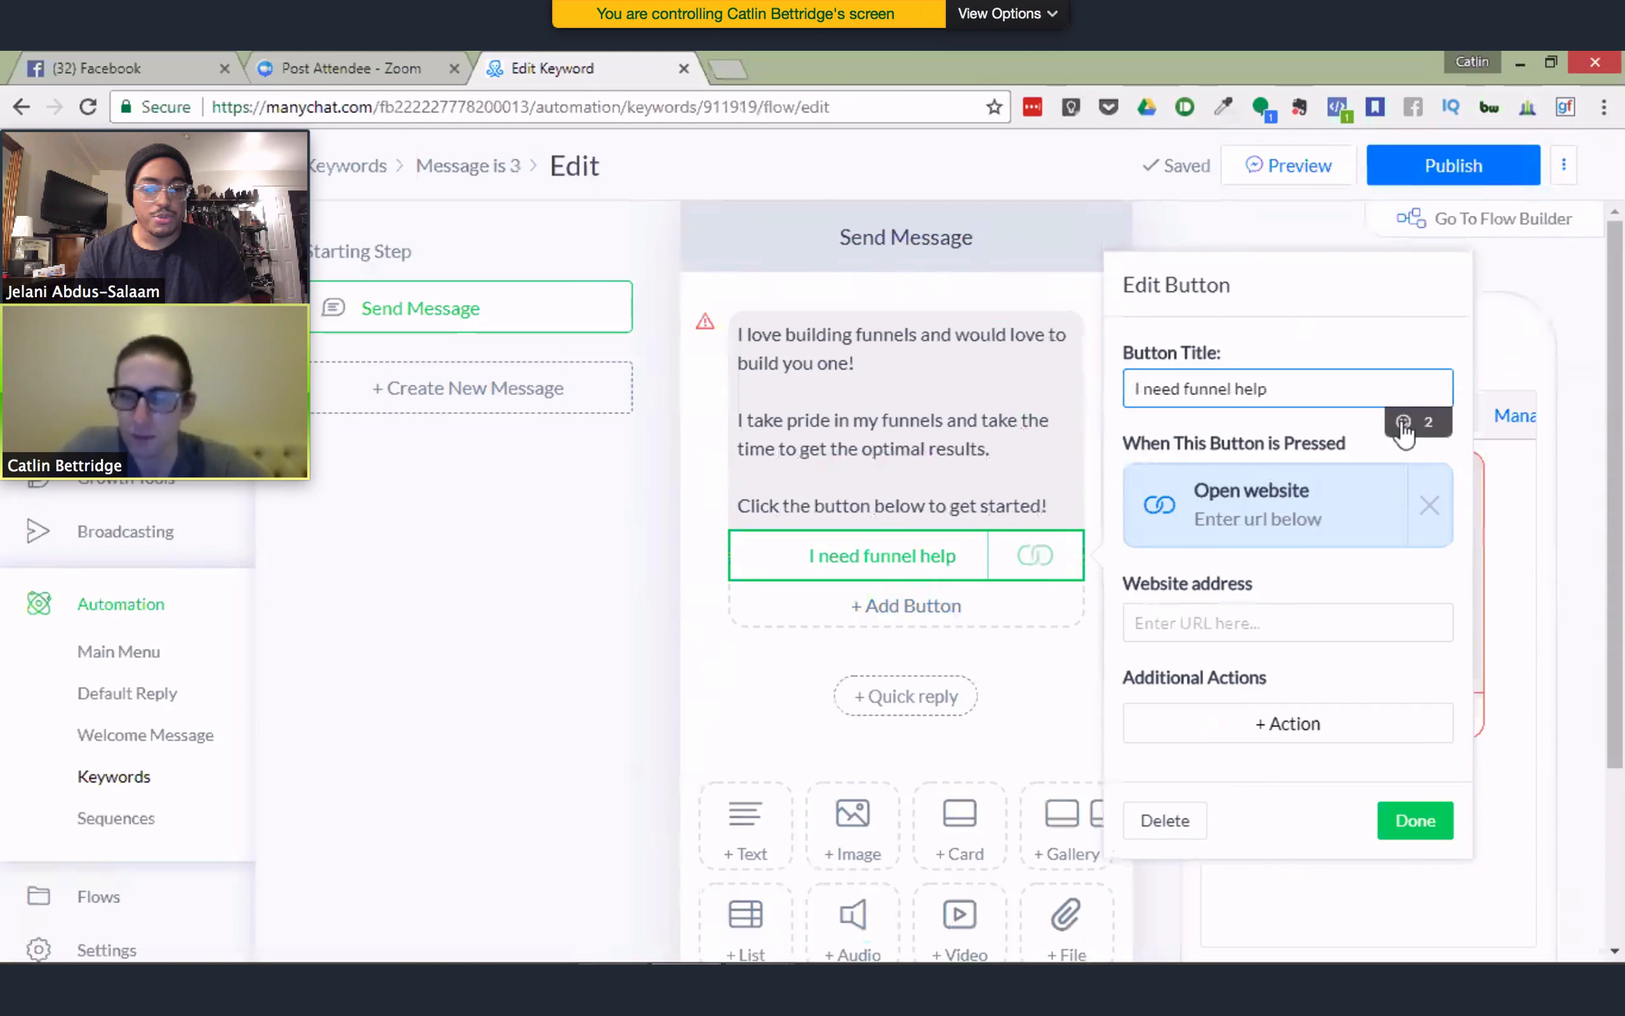
left_click(1404, 421)
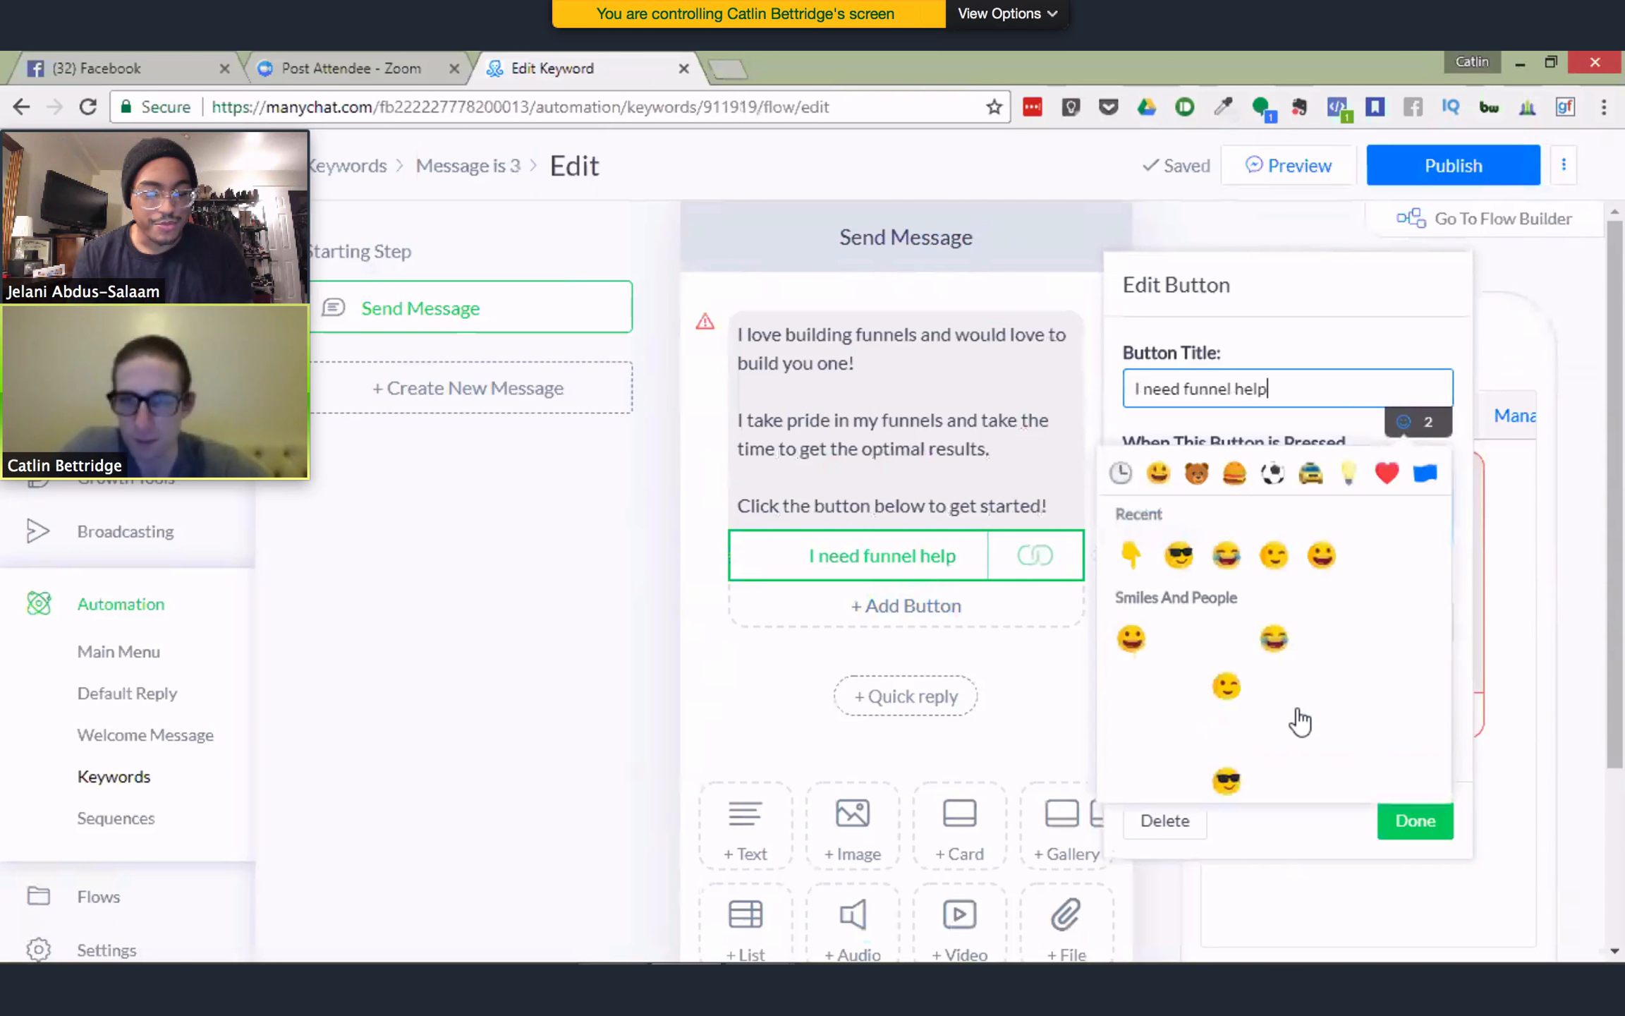
scroll(1300, 720, "down", 1)
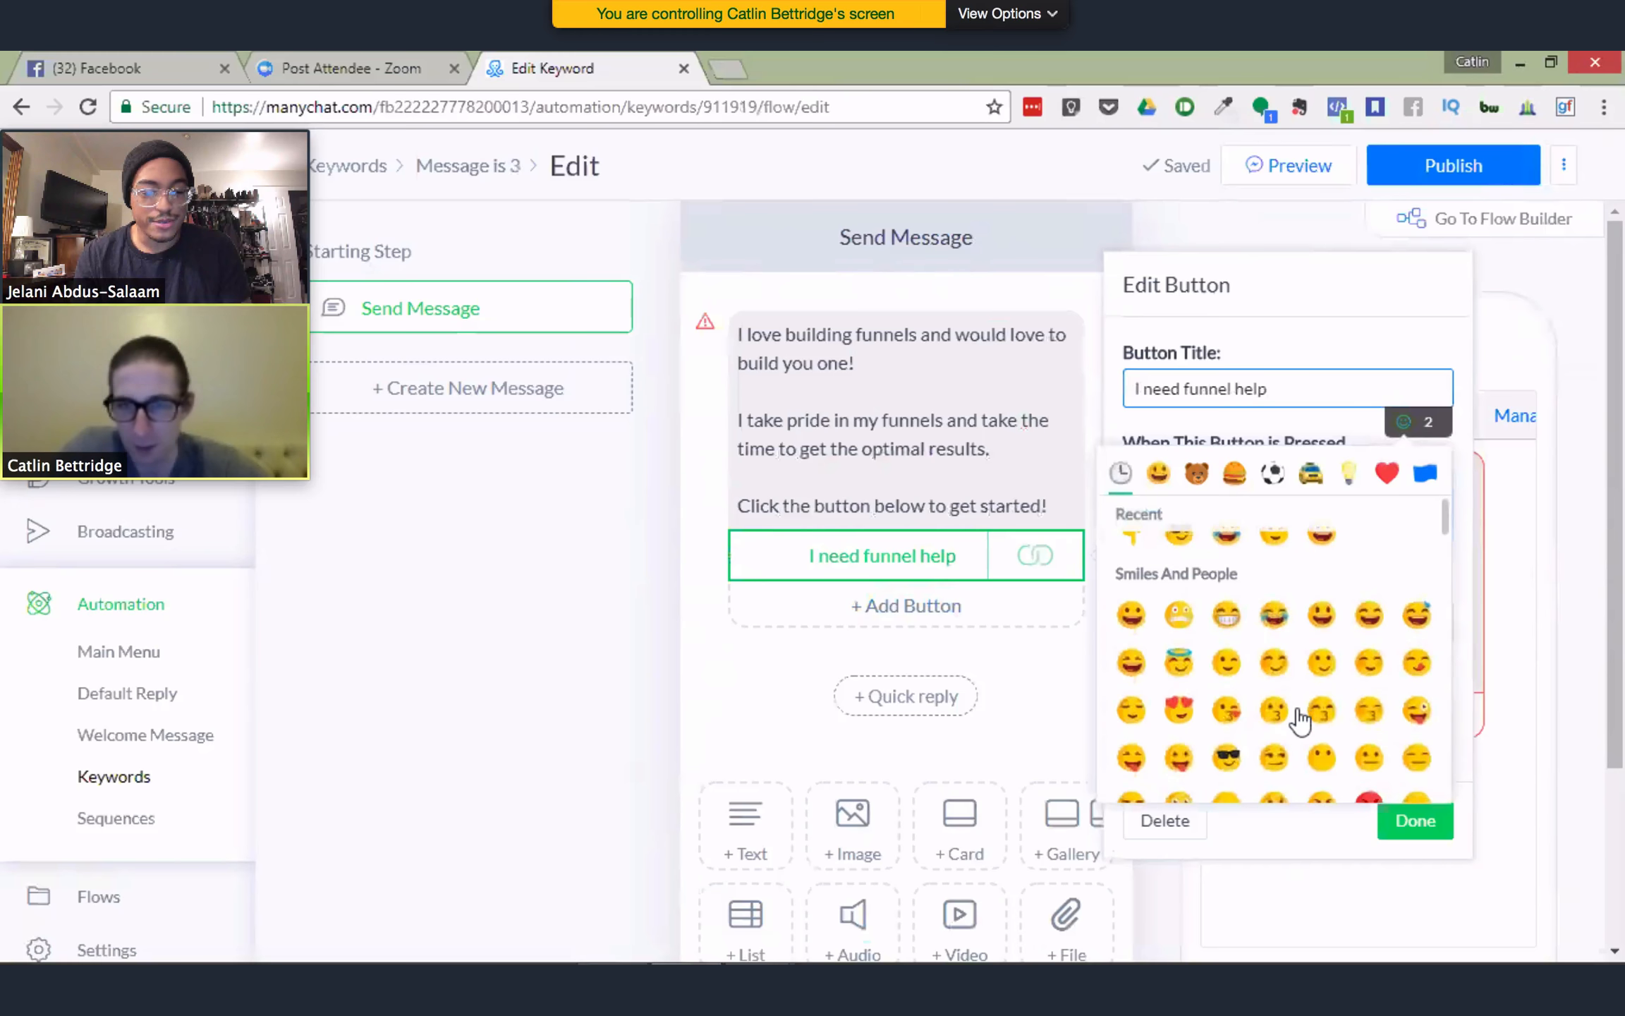
scroll(1300, 719, "down", 5)
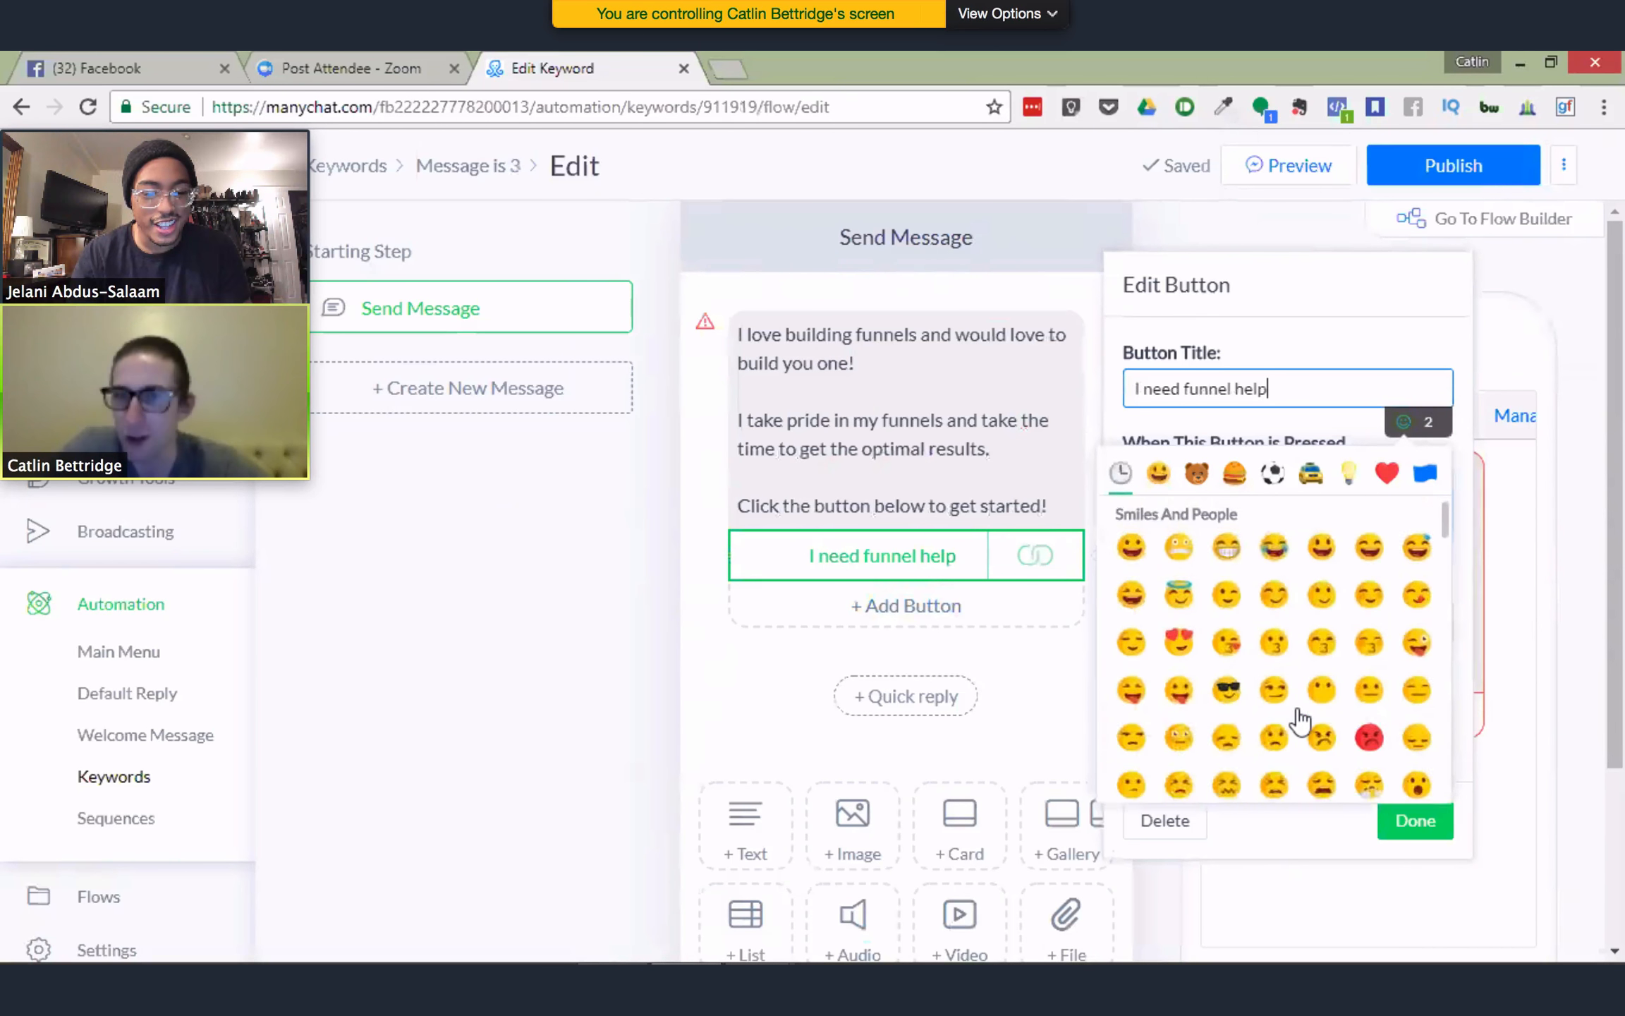
scroll(1300, 720, "down", 10)
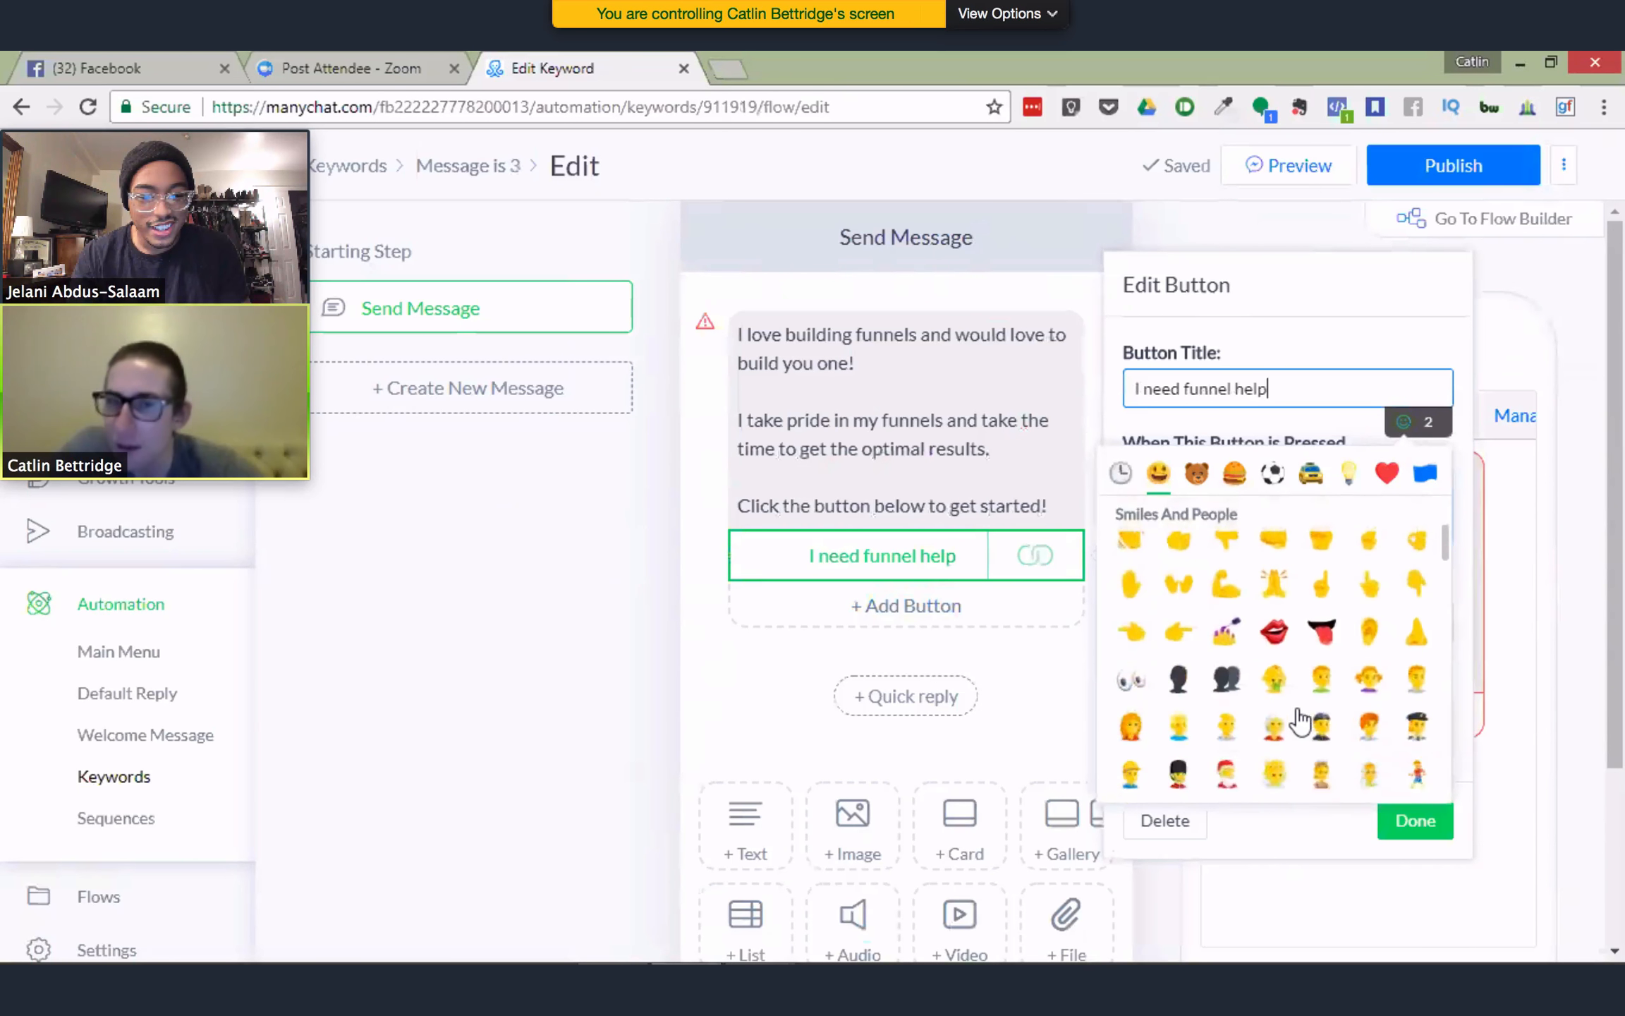
scroll(1300, 719, "down", 8)
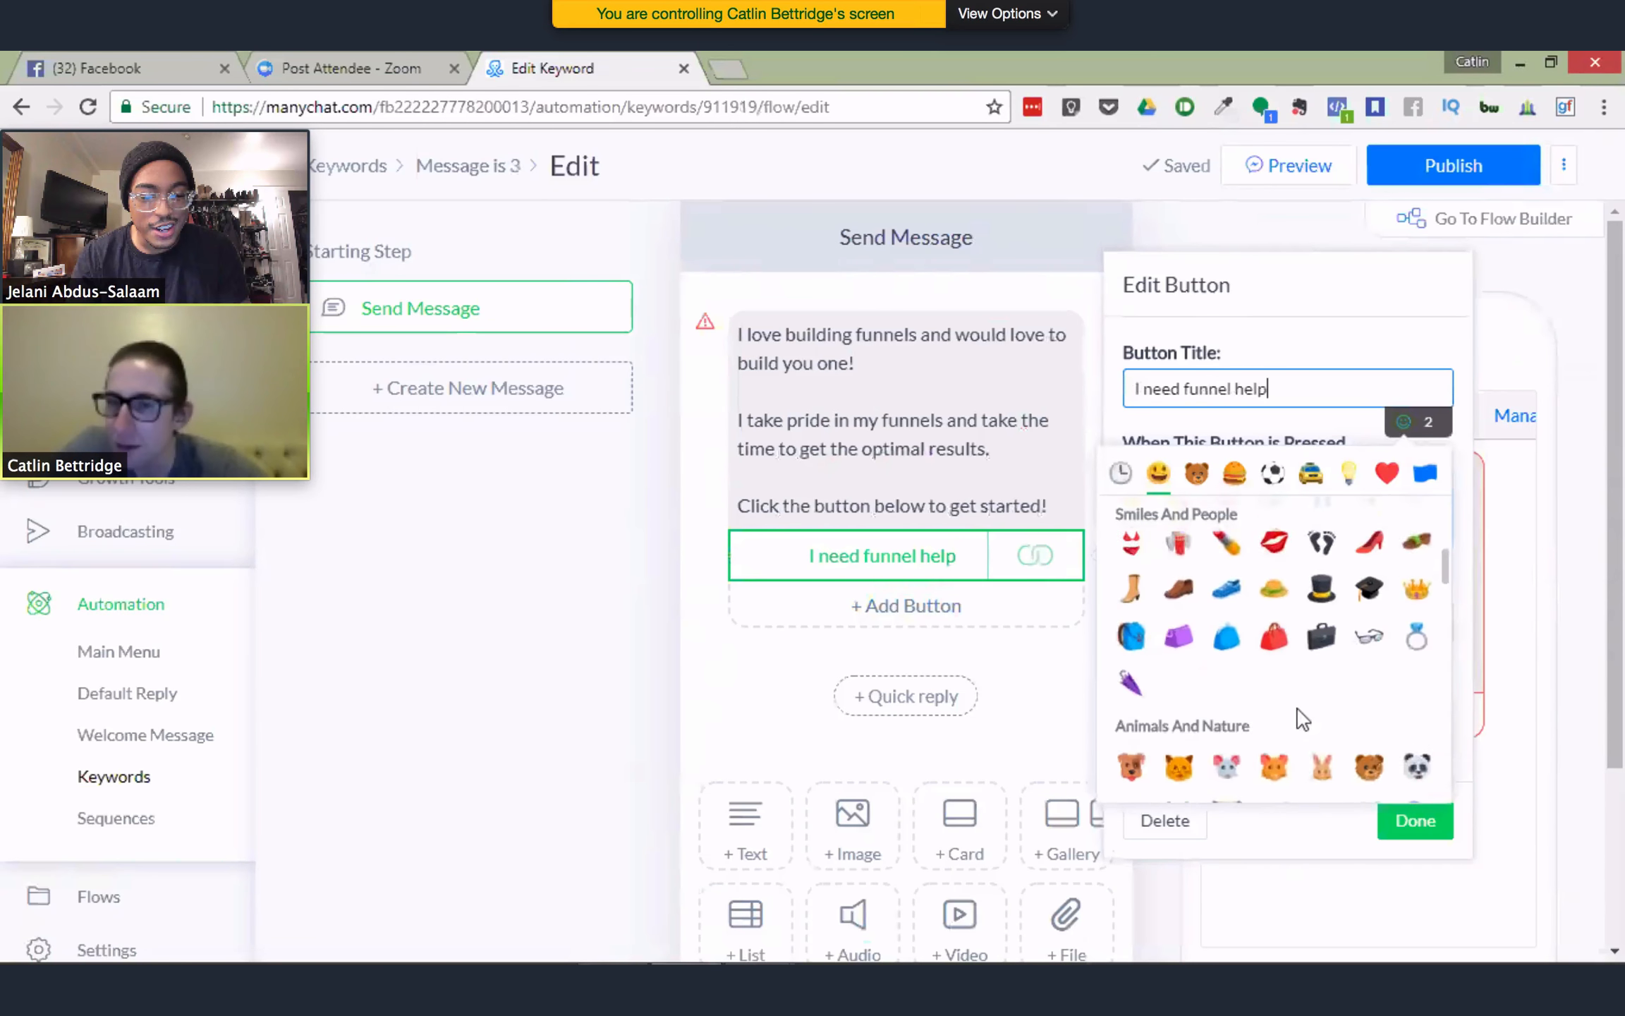
scroll(1299, 719, "down", 6)
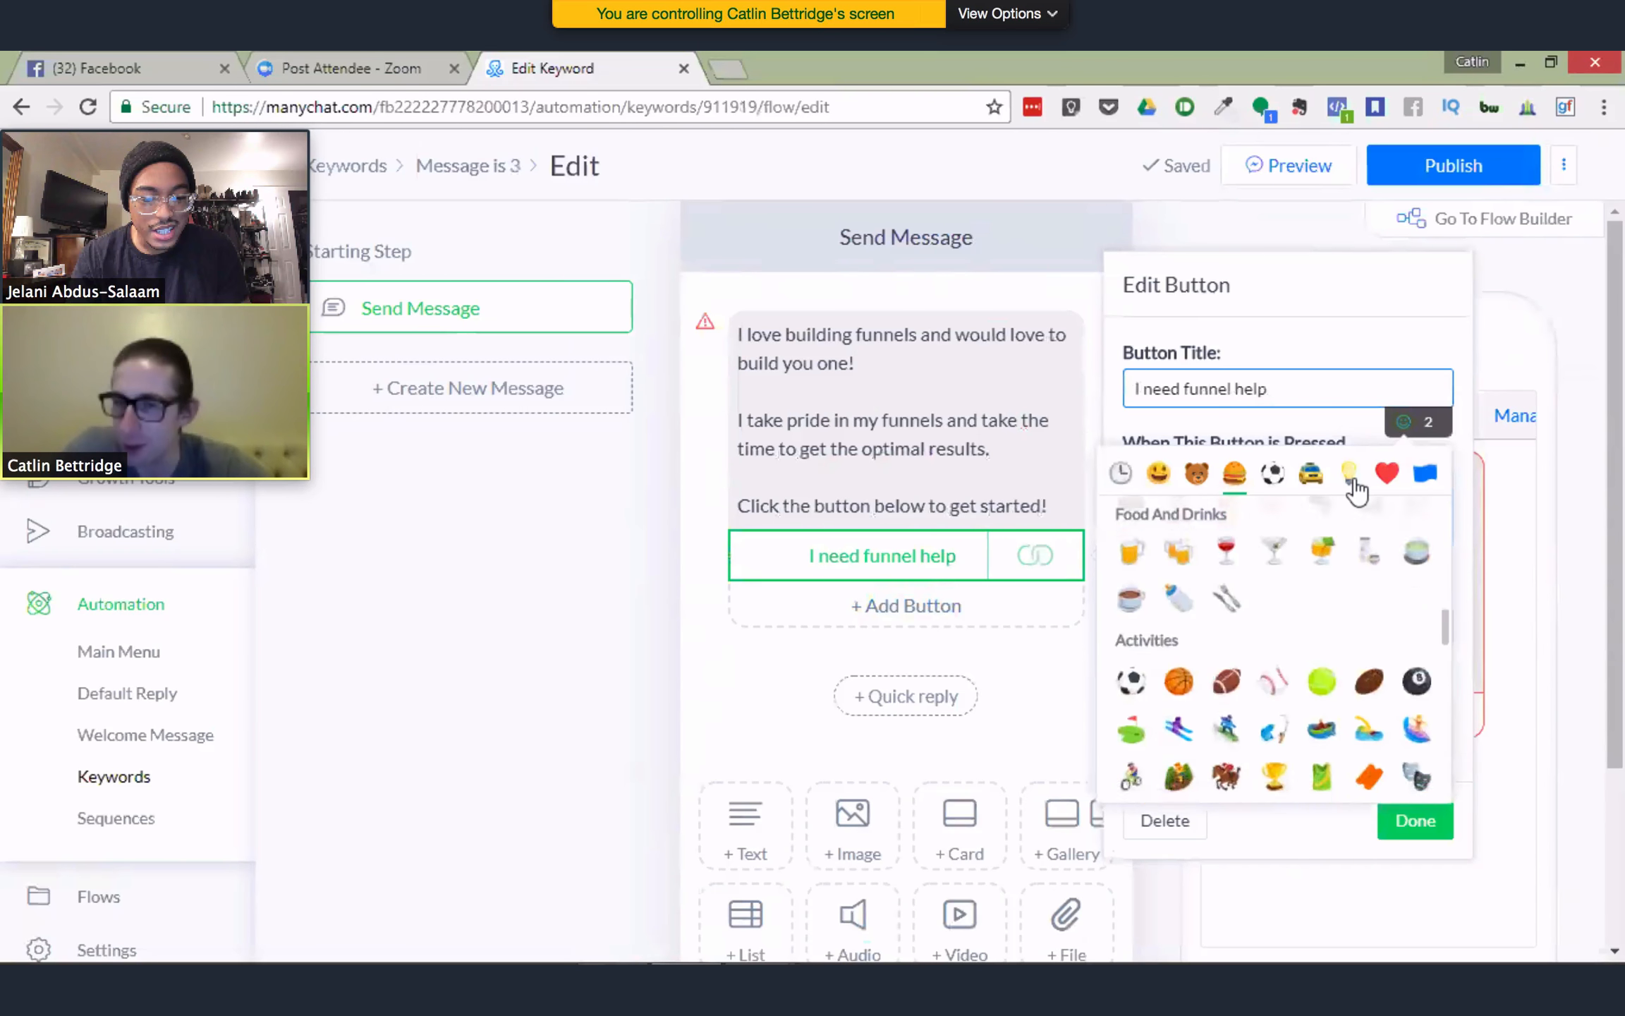
scroll(1303, 695, "down", 5)
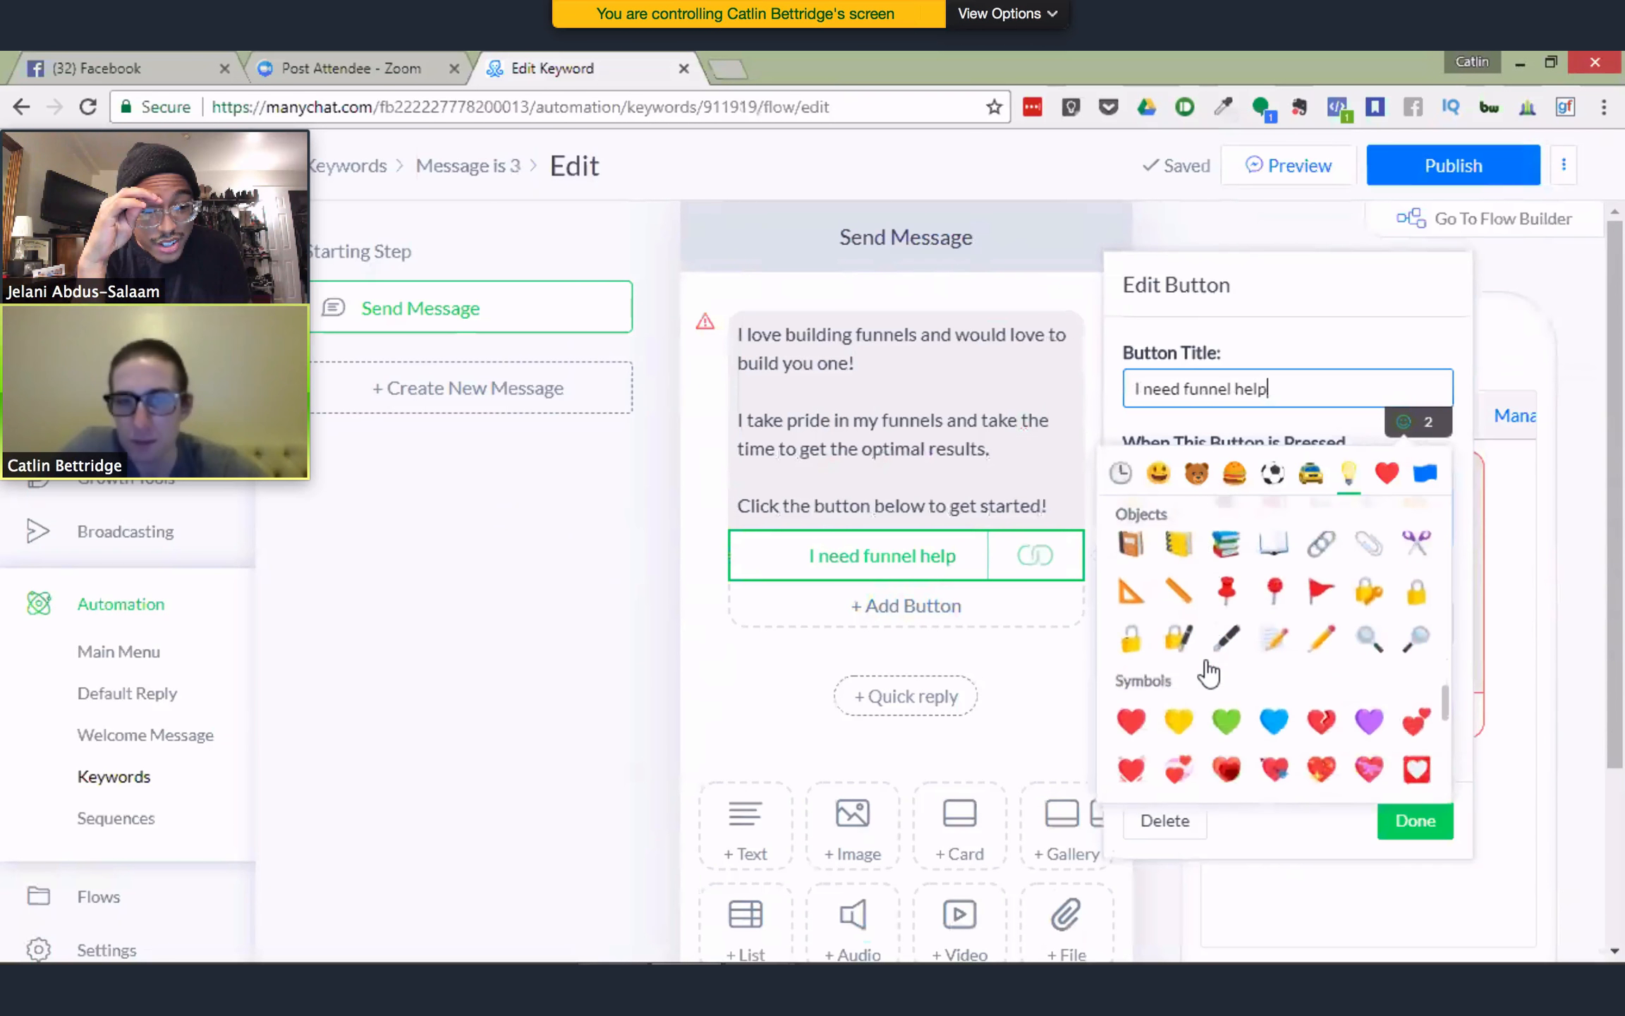
scroll(1208, 670, "up", 8)
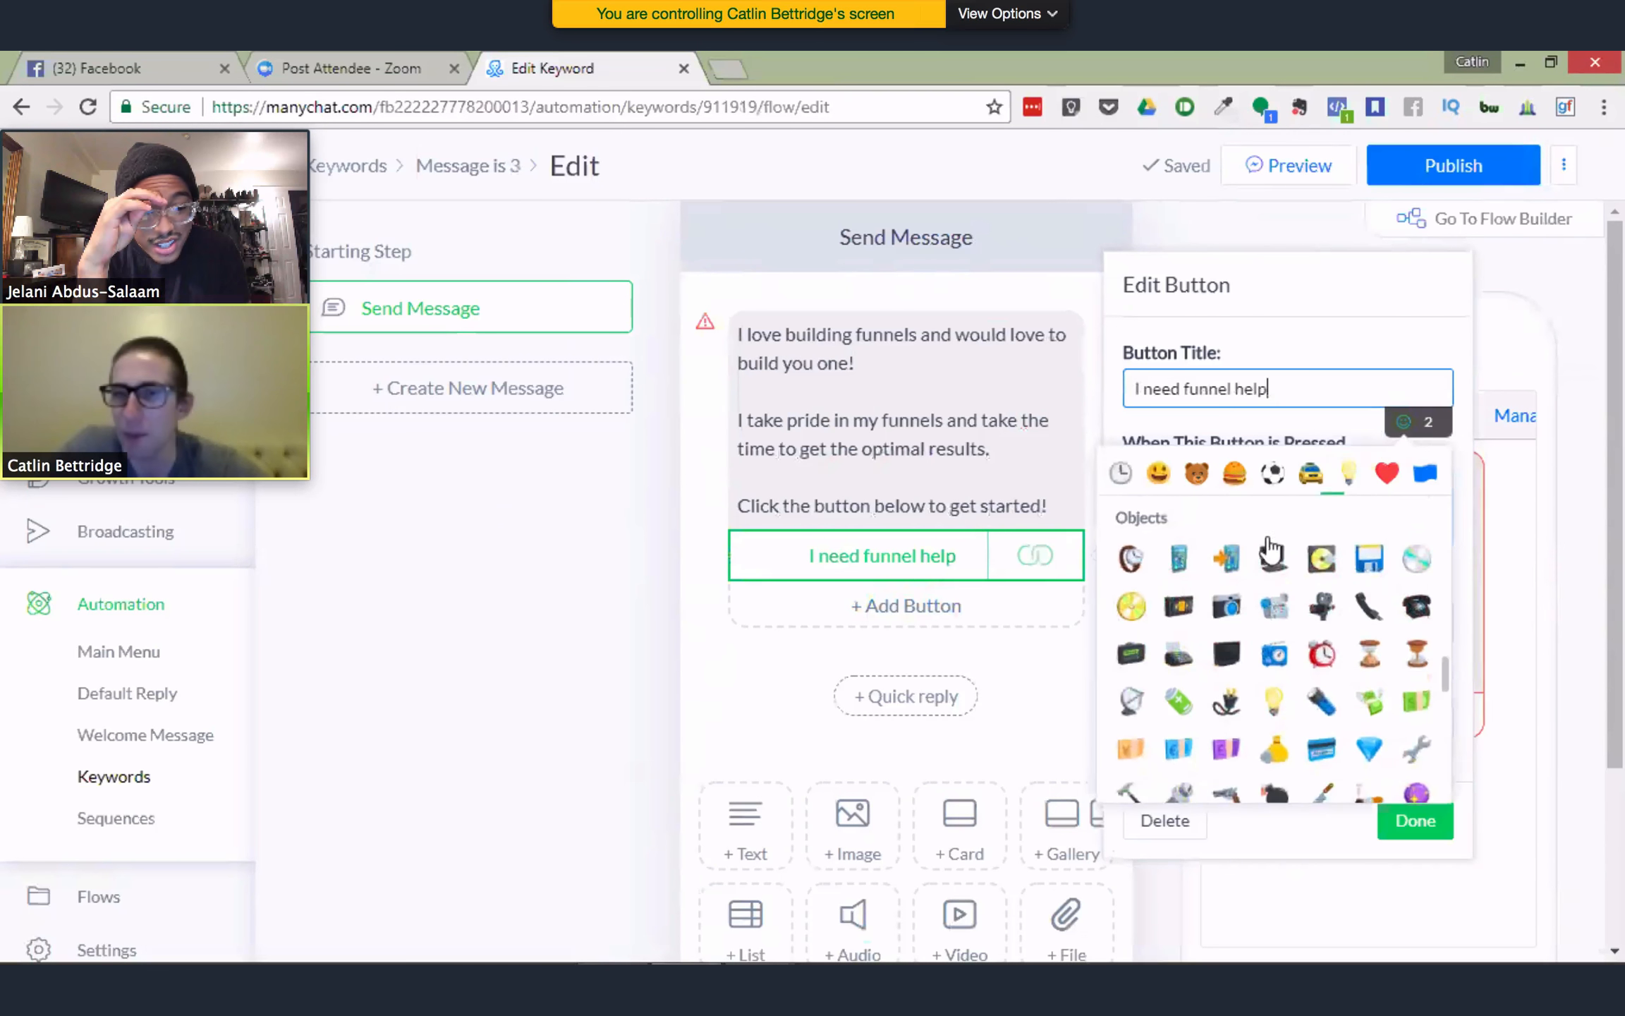
scroll(1254, 635, "up", 1)
scroll(1254, 635, "up", 3)
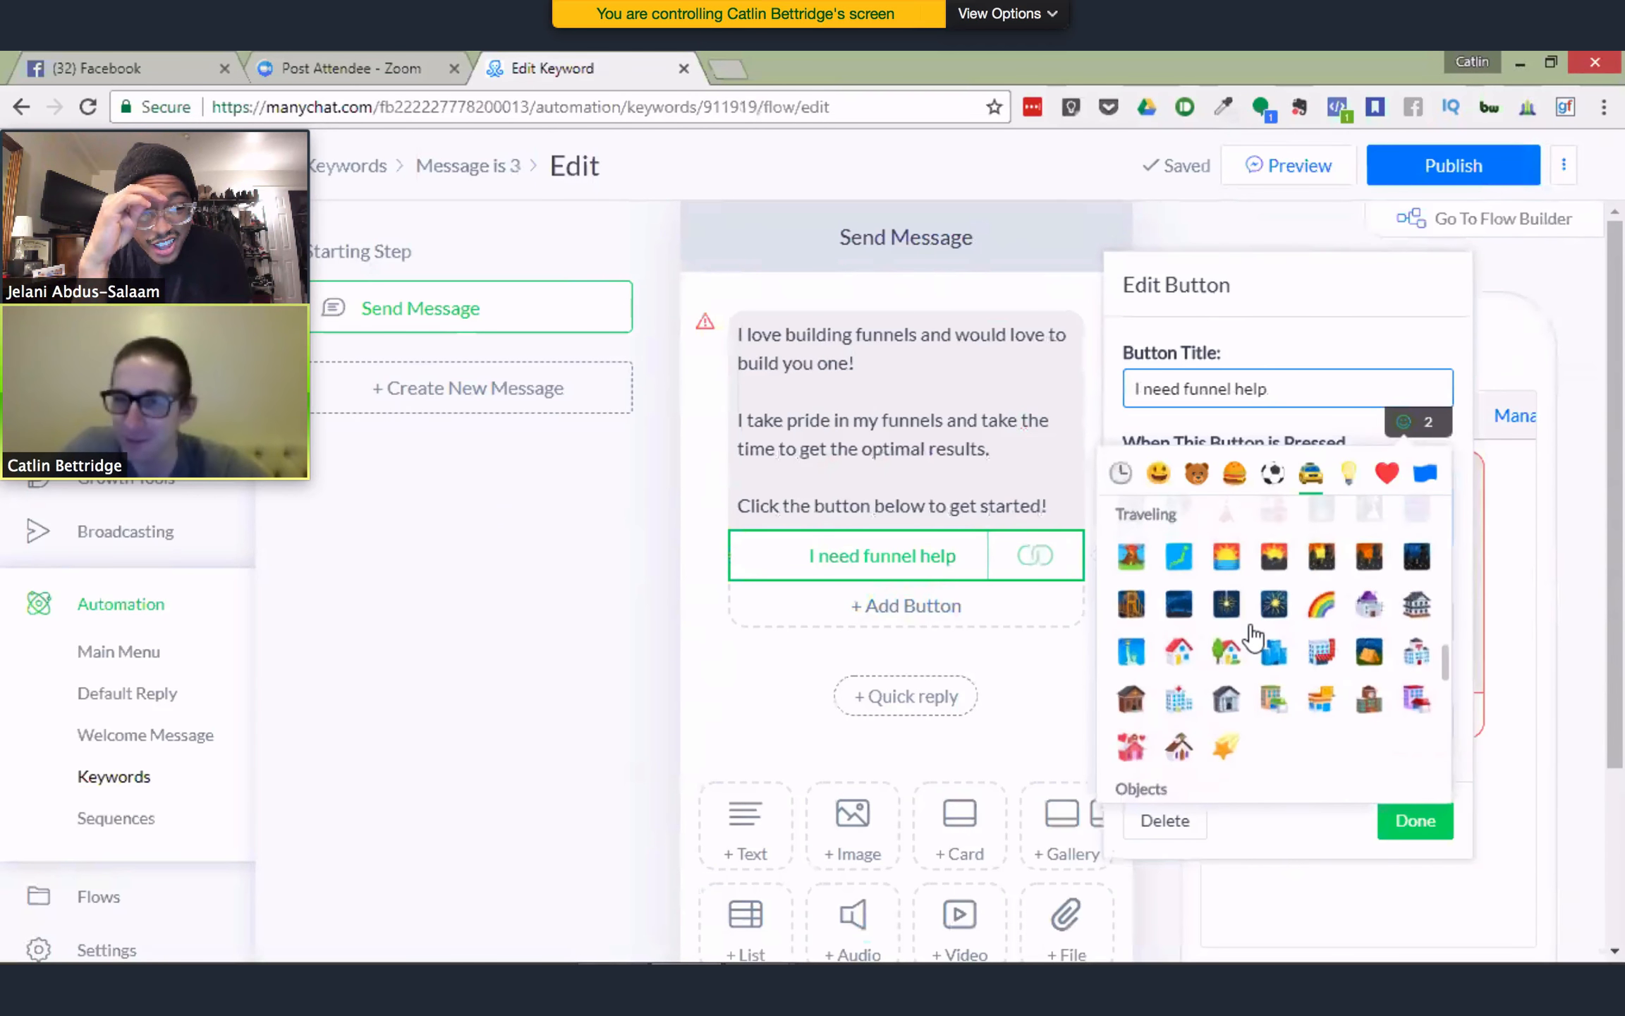
scroll(1253, 635, "up", 5)
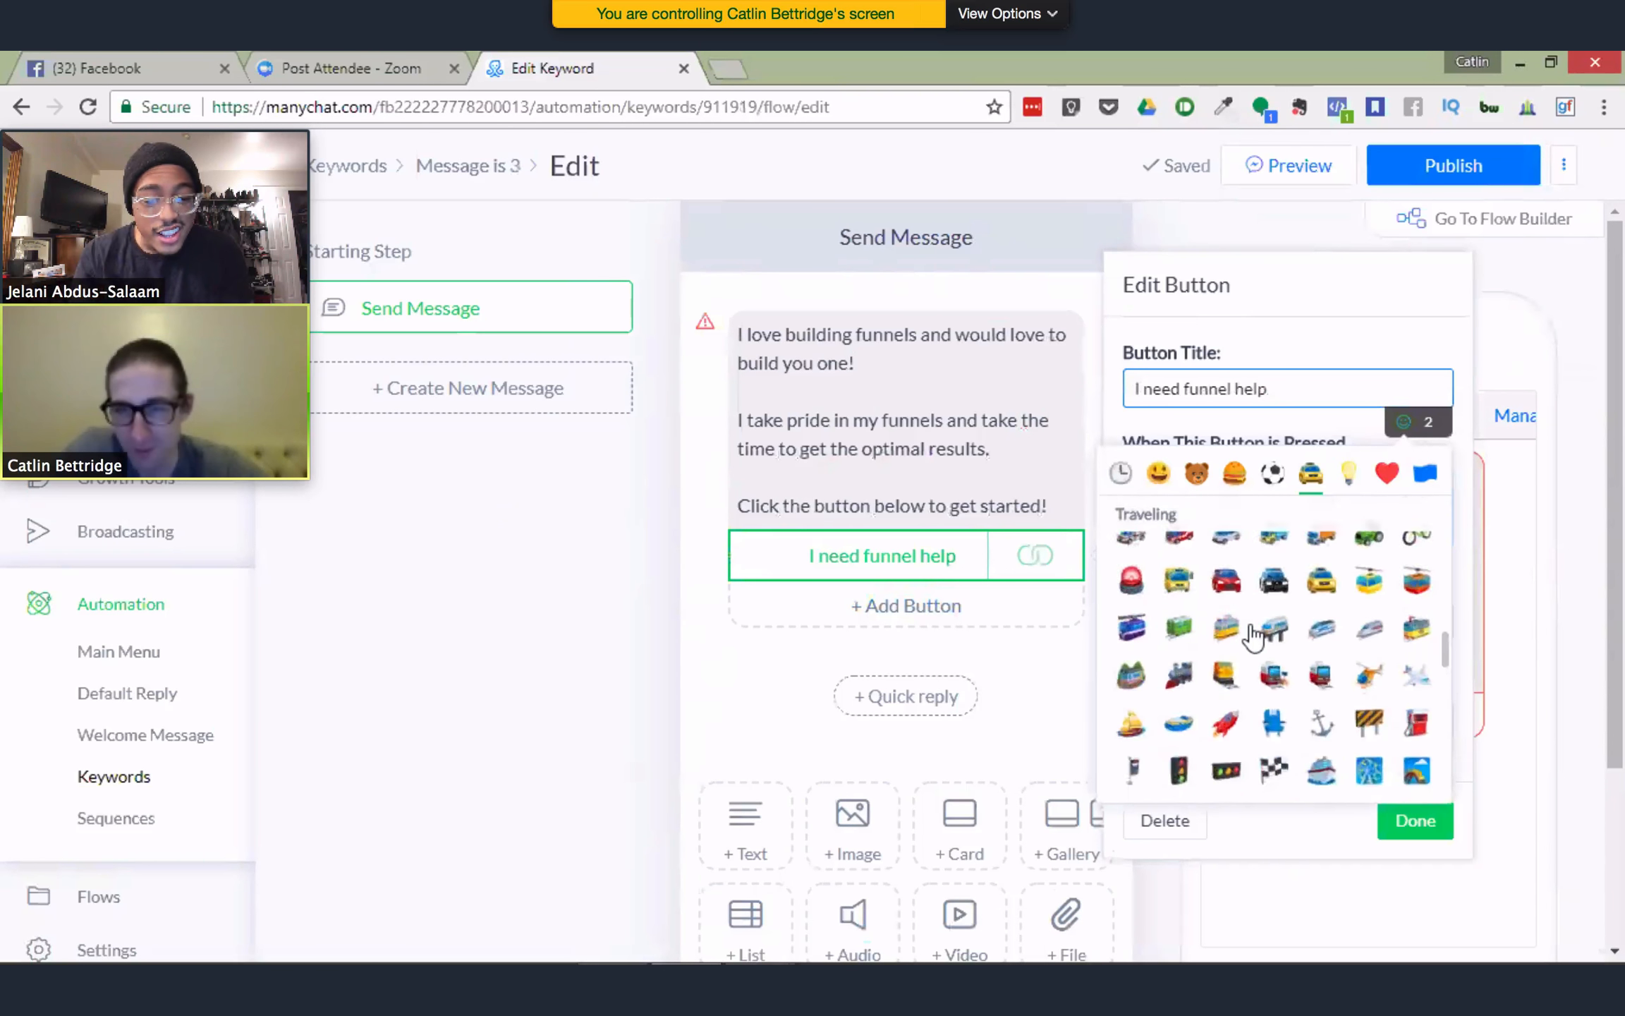
scroll(1253, 637, "up", 1)
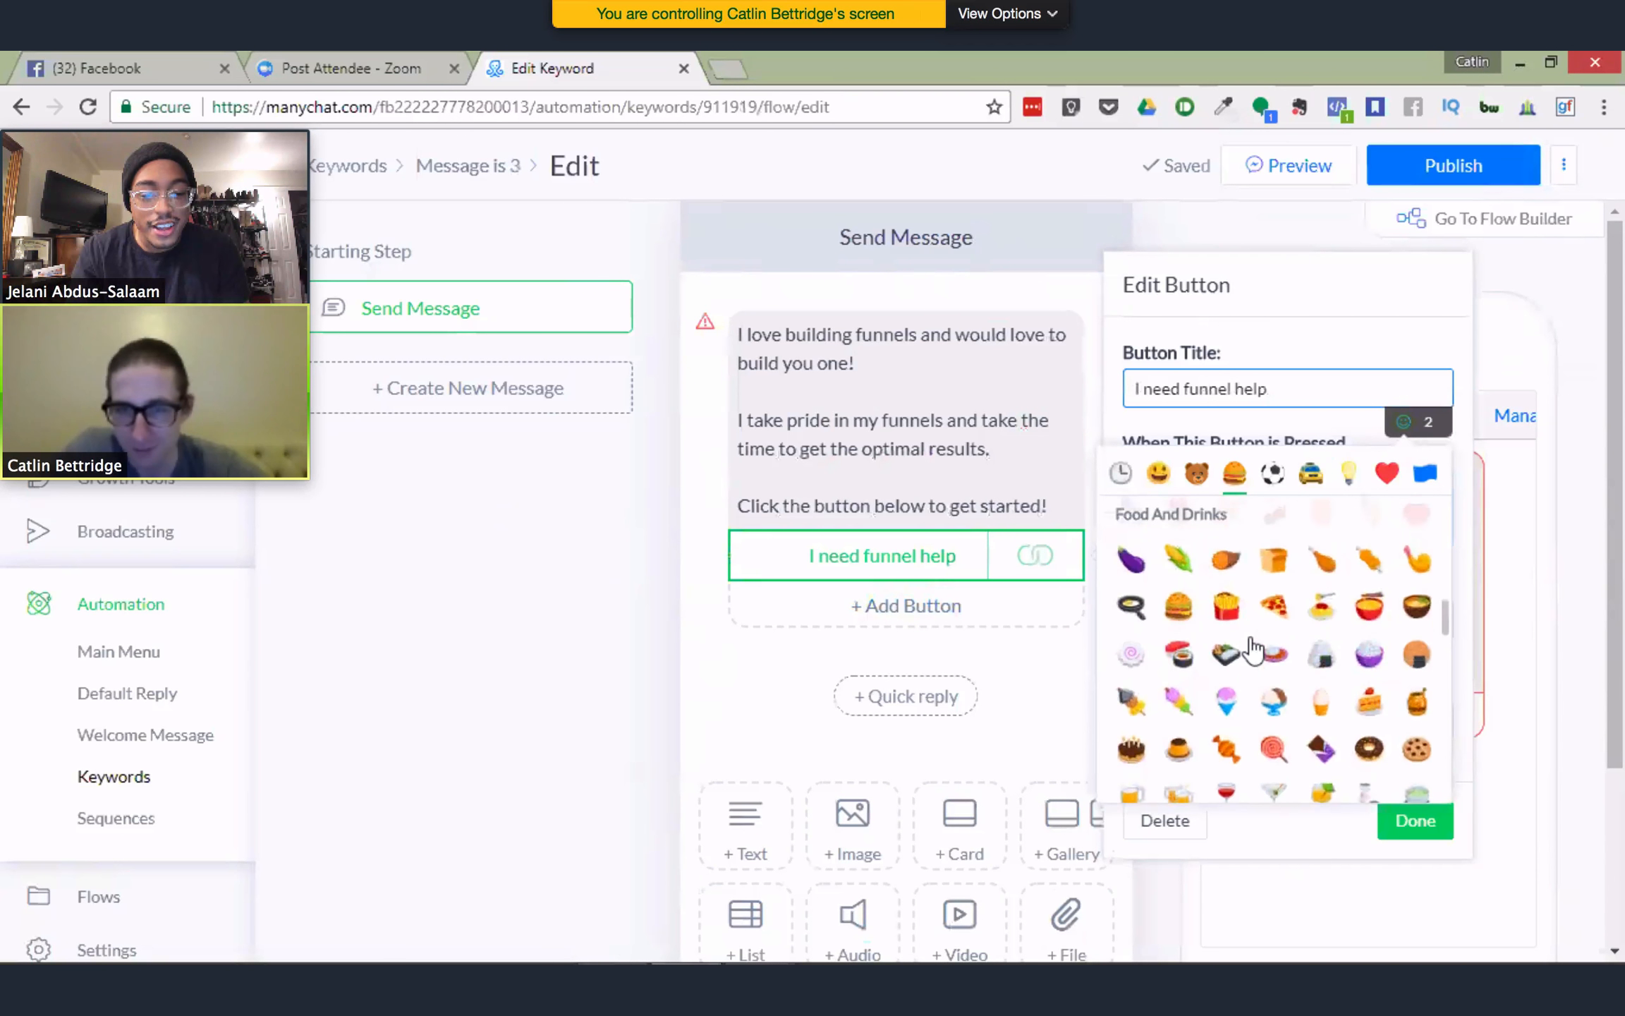
scroll(1253, 646, "up", 5)
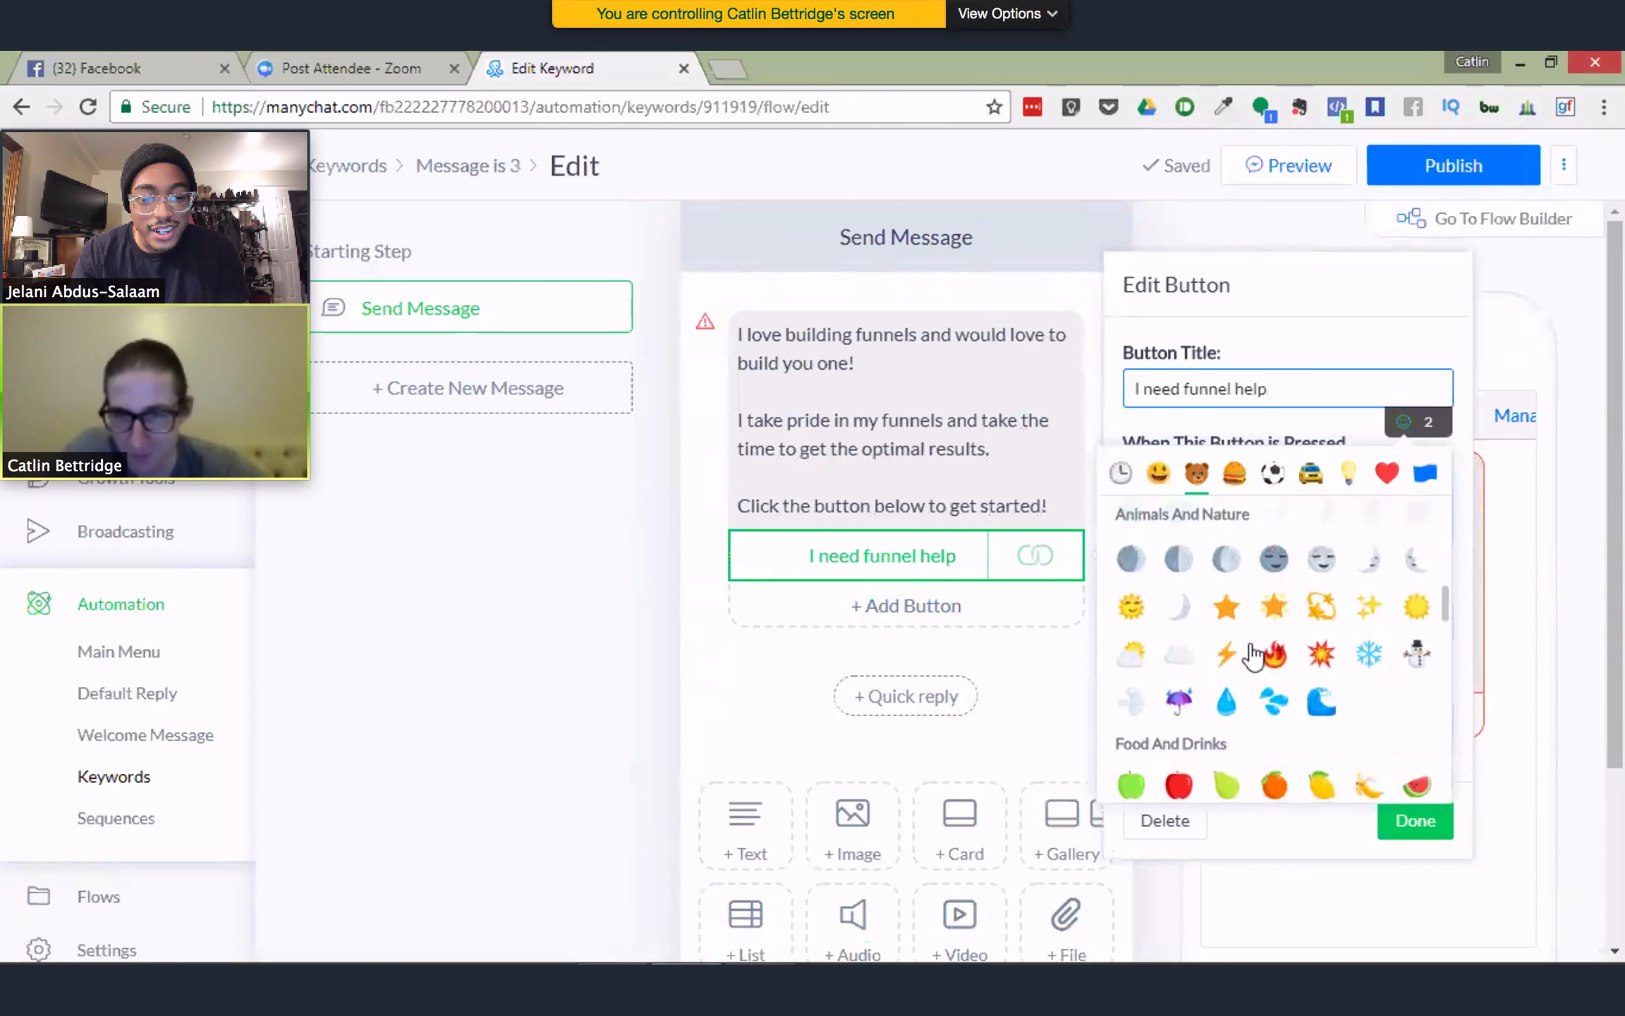
scroll(1254, 656, "down", 8)
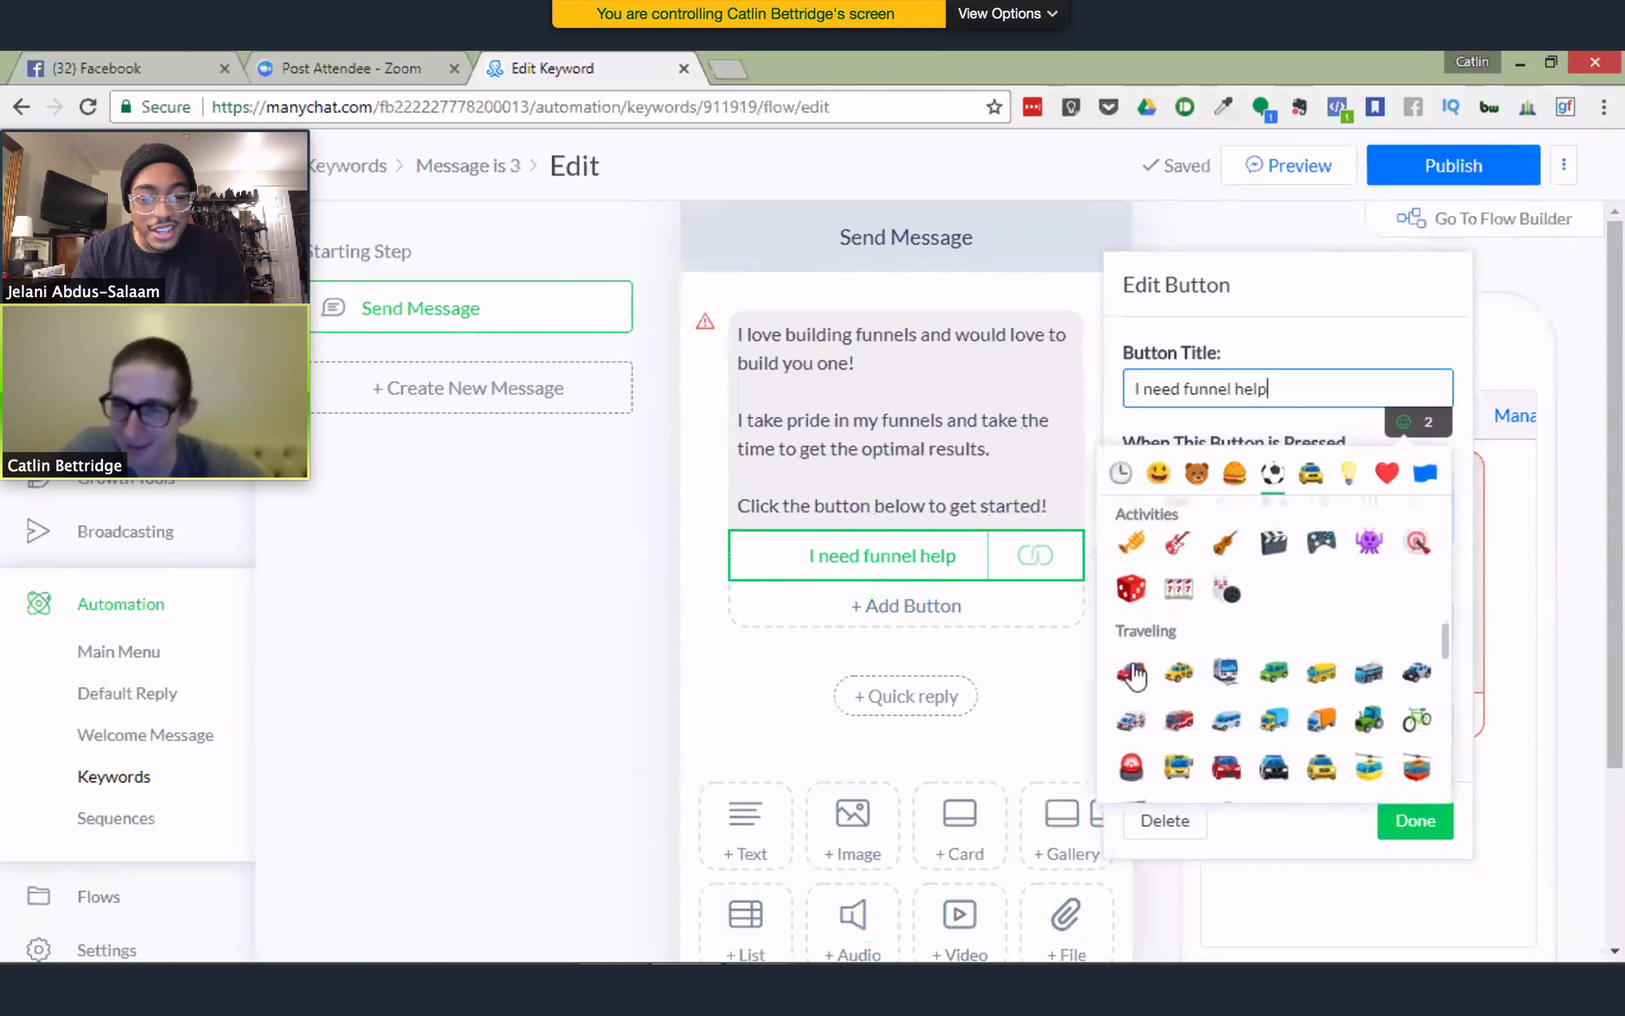
left_click(1131, 774)
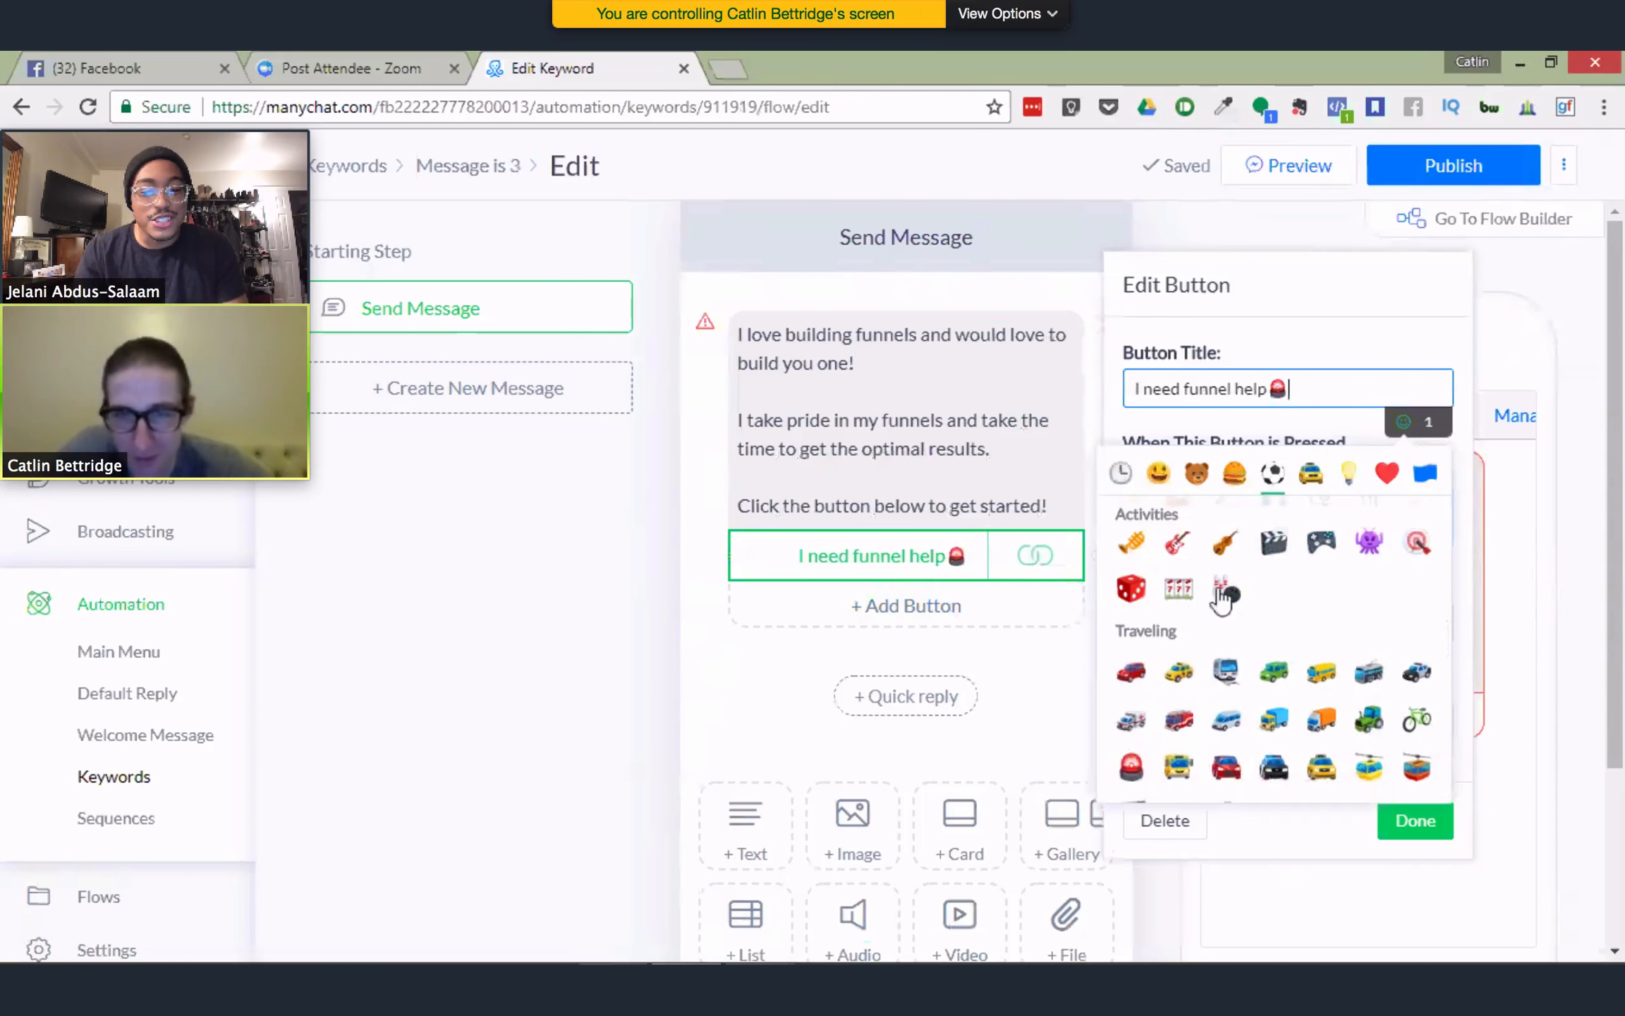
left_click(1418, 830)
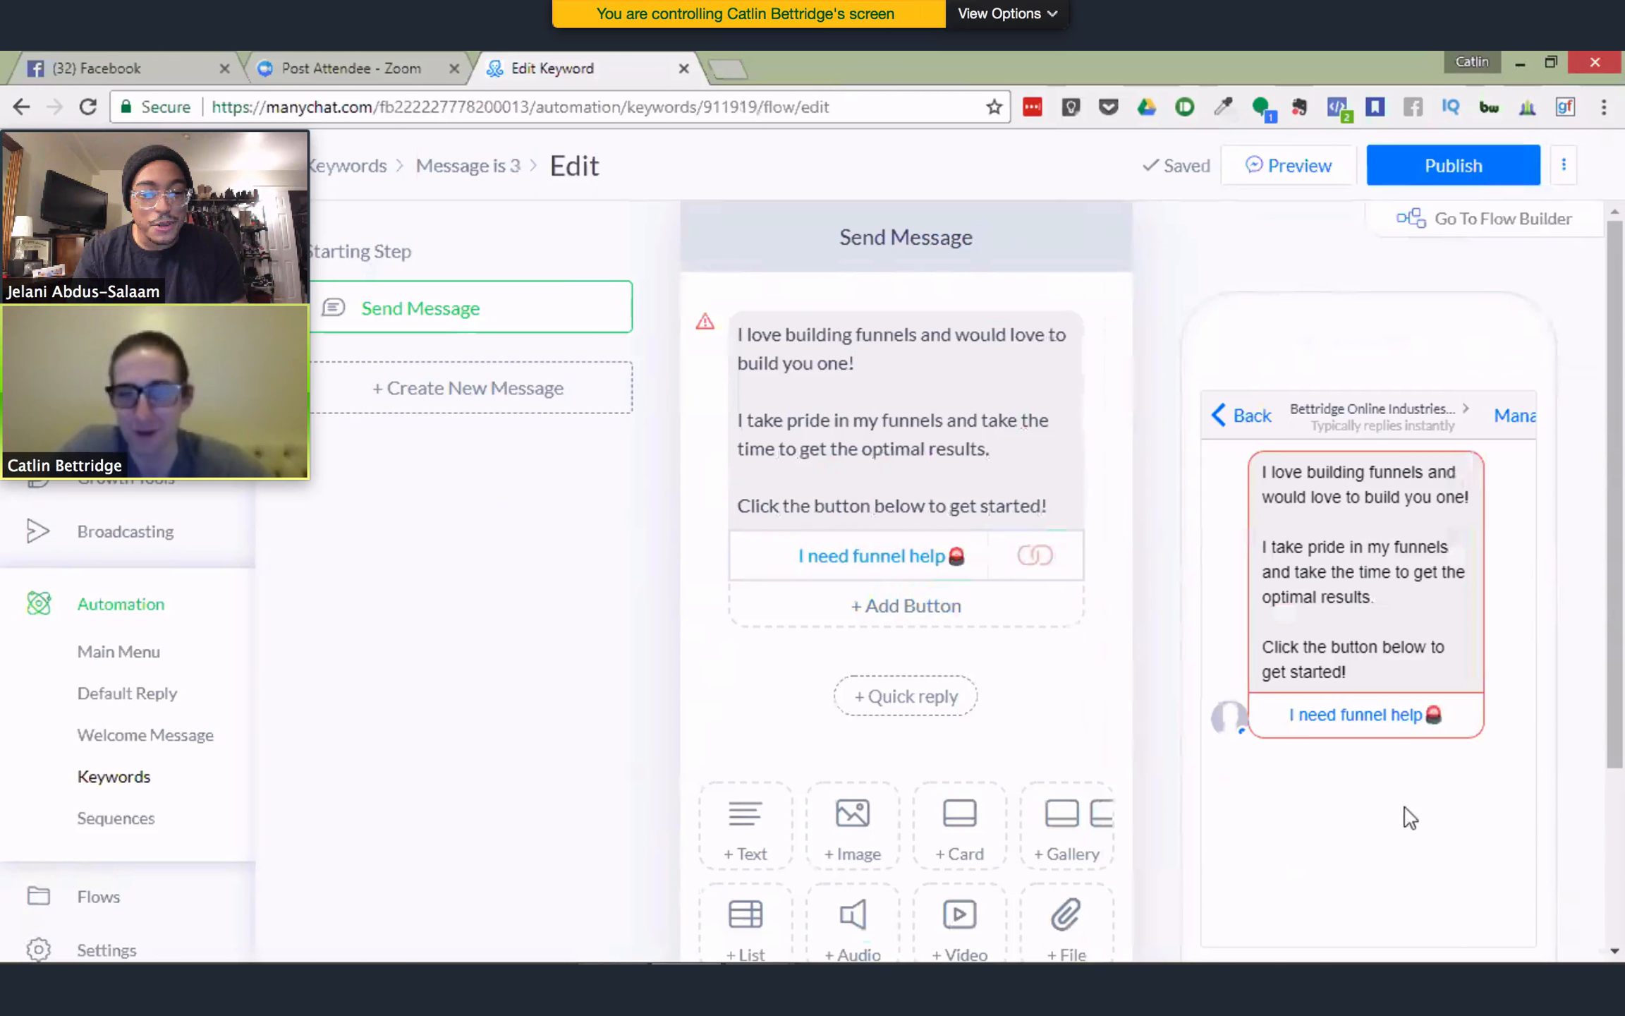
Check what the warning marker beside the keyword 3 reply's text block says about its button
left_click(840, 389)
mouse_move(706, 326)
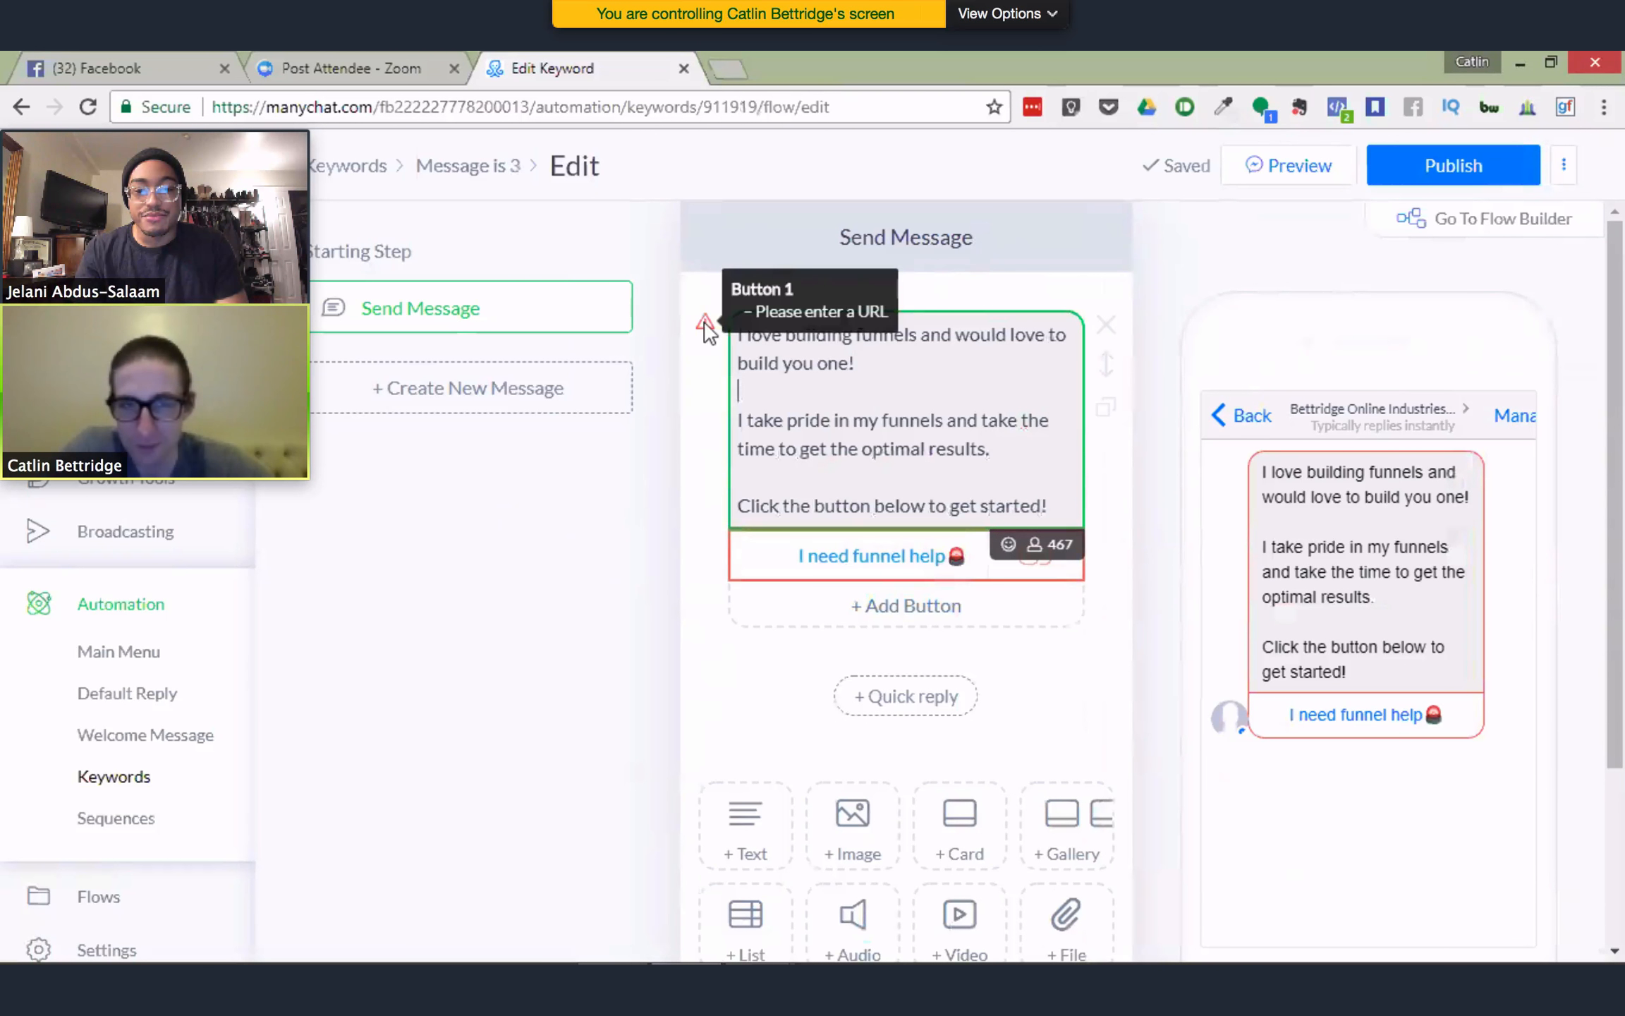
Enter the page owner's website address as the link for the "I need funnel help" button and finish editing it
left_click(910, 564)
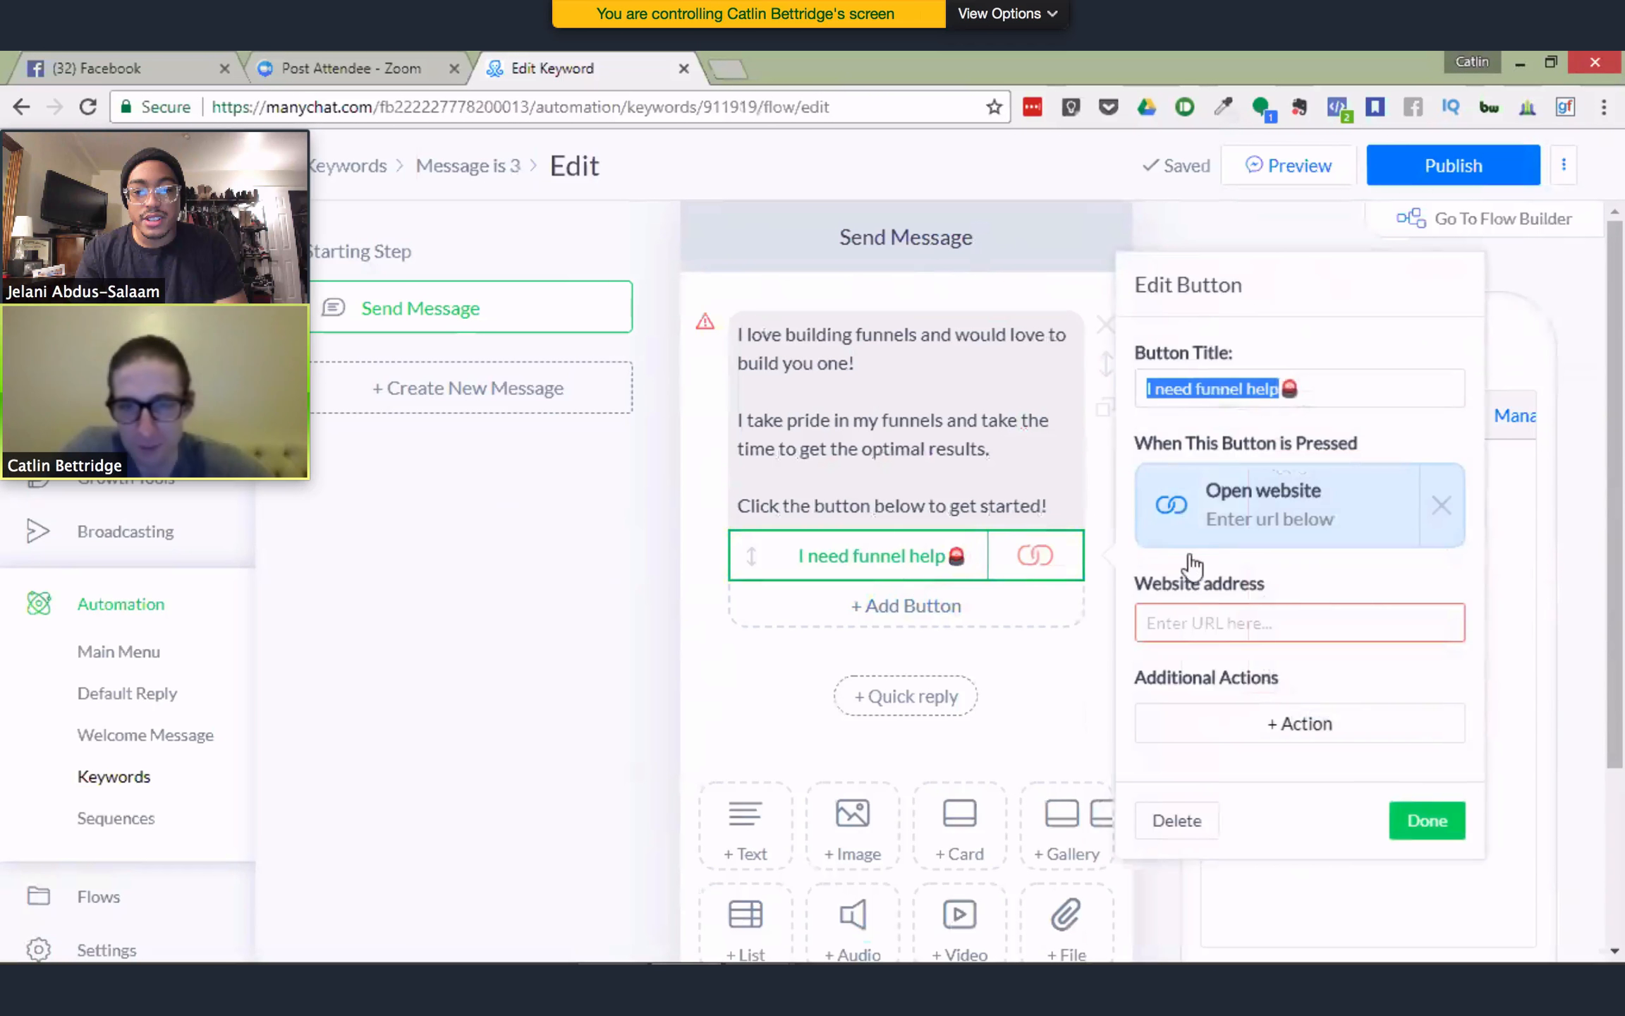
left_click(1220, 625)
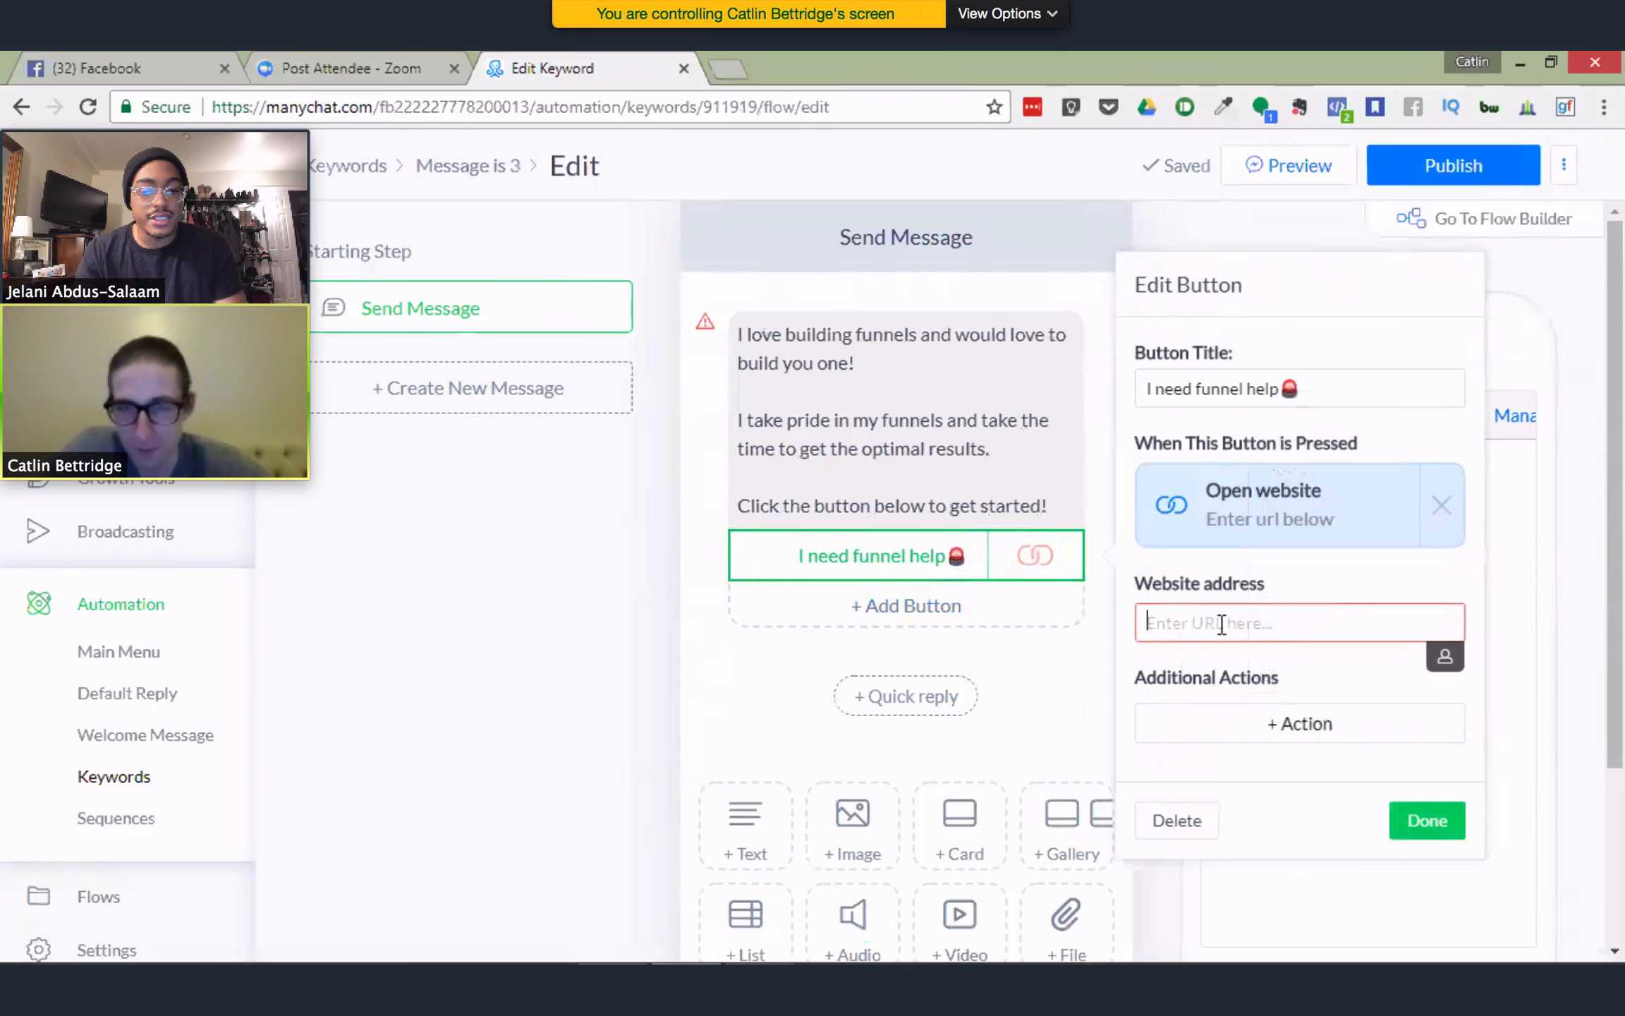
type("catlib")
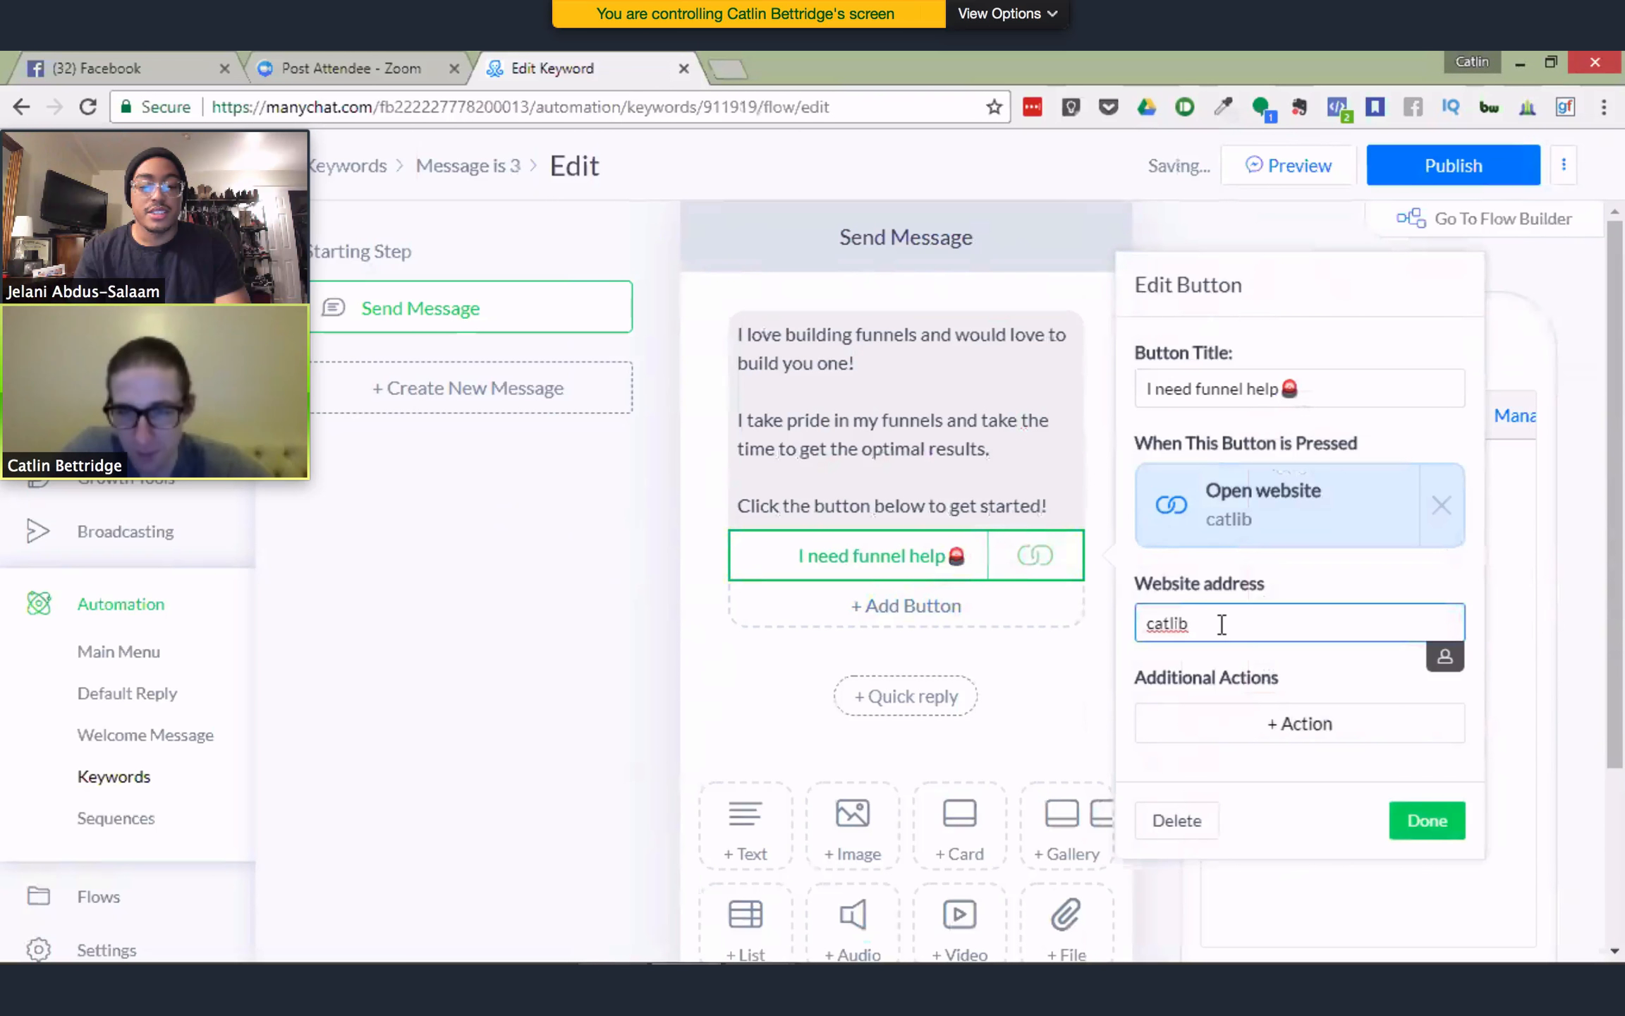
key("BackSpace")
type("nb.com")
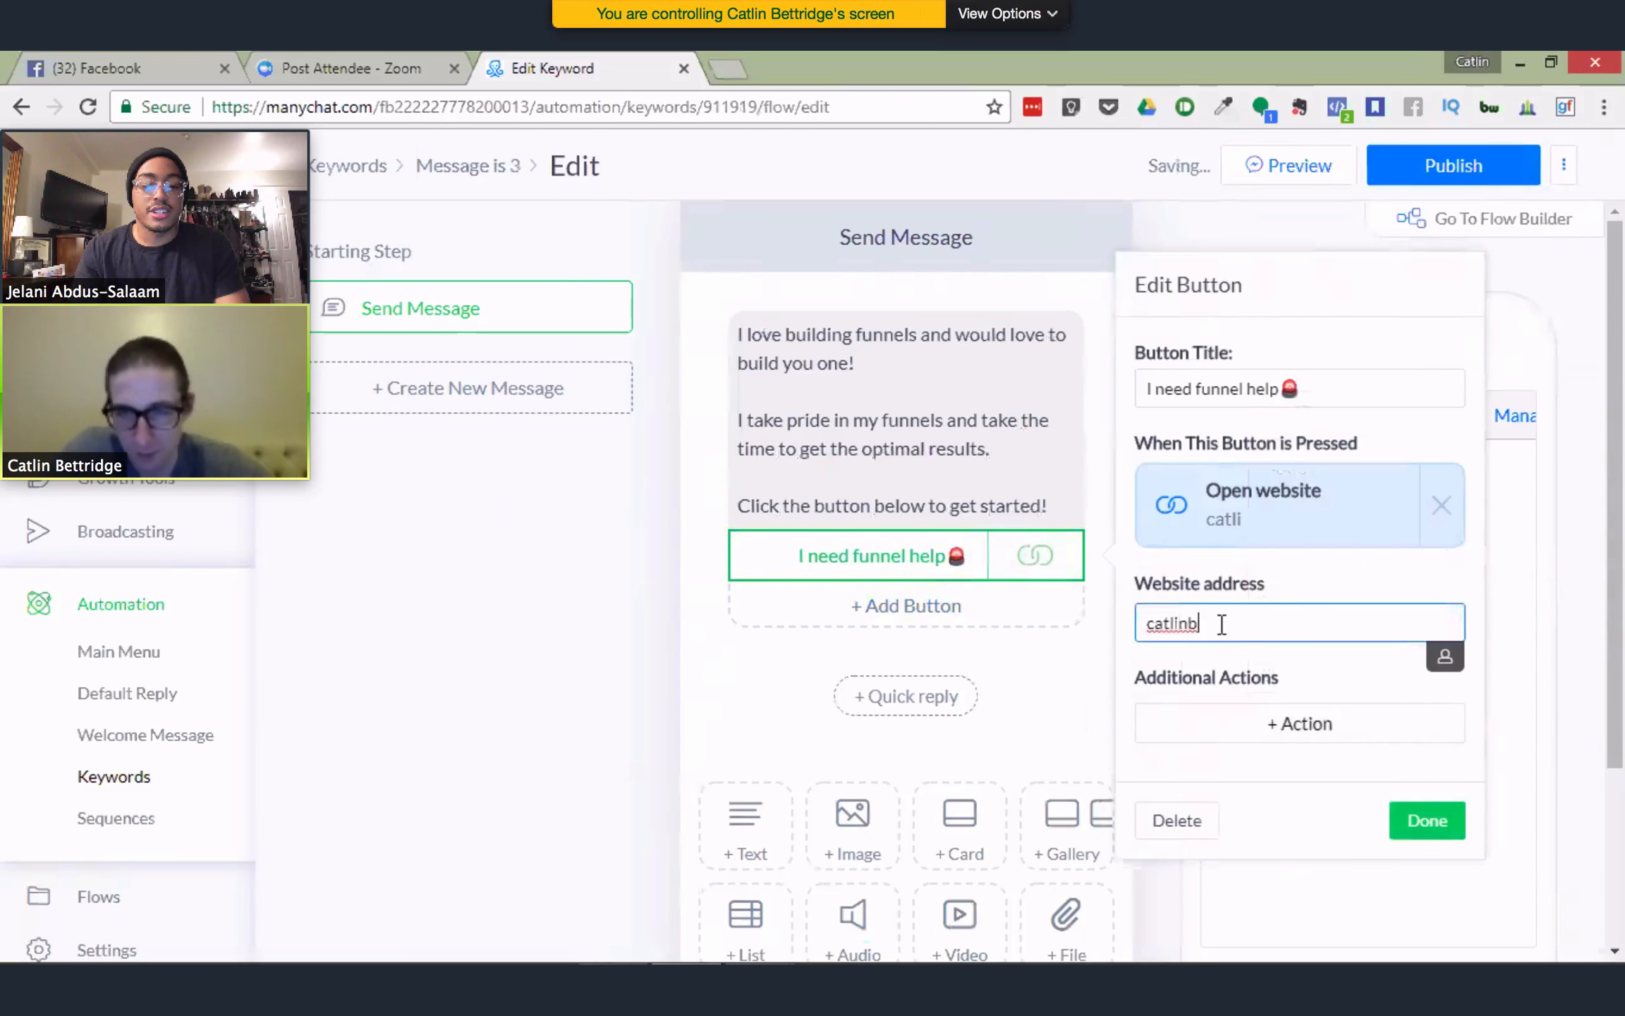
left_click(1422, 818)
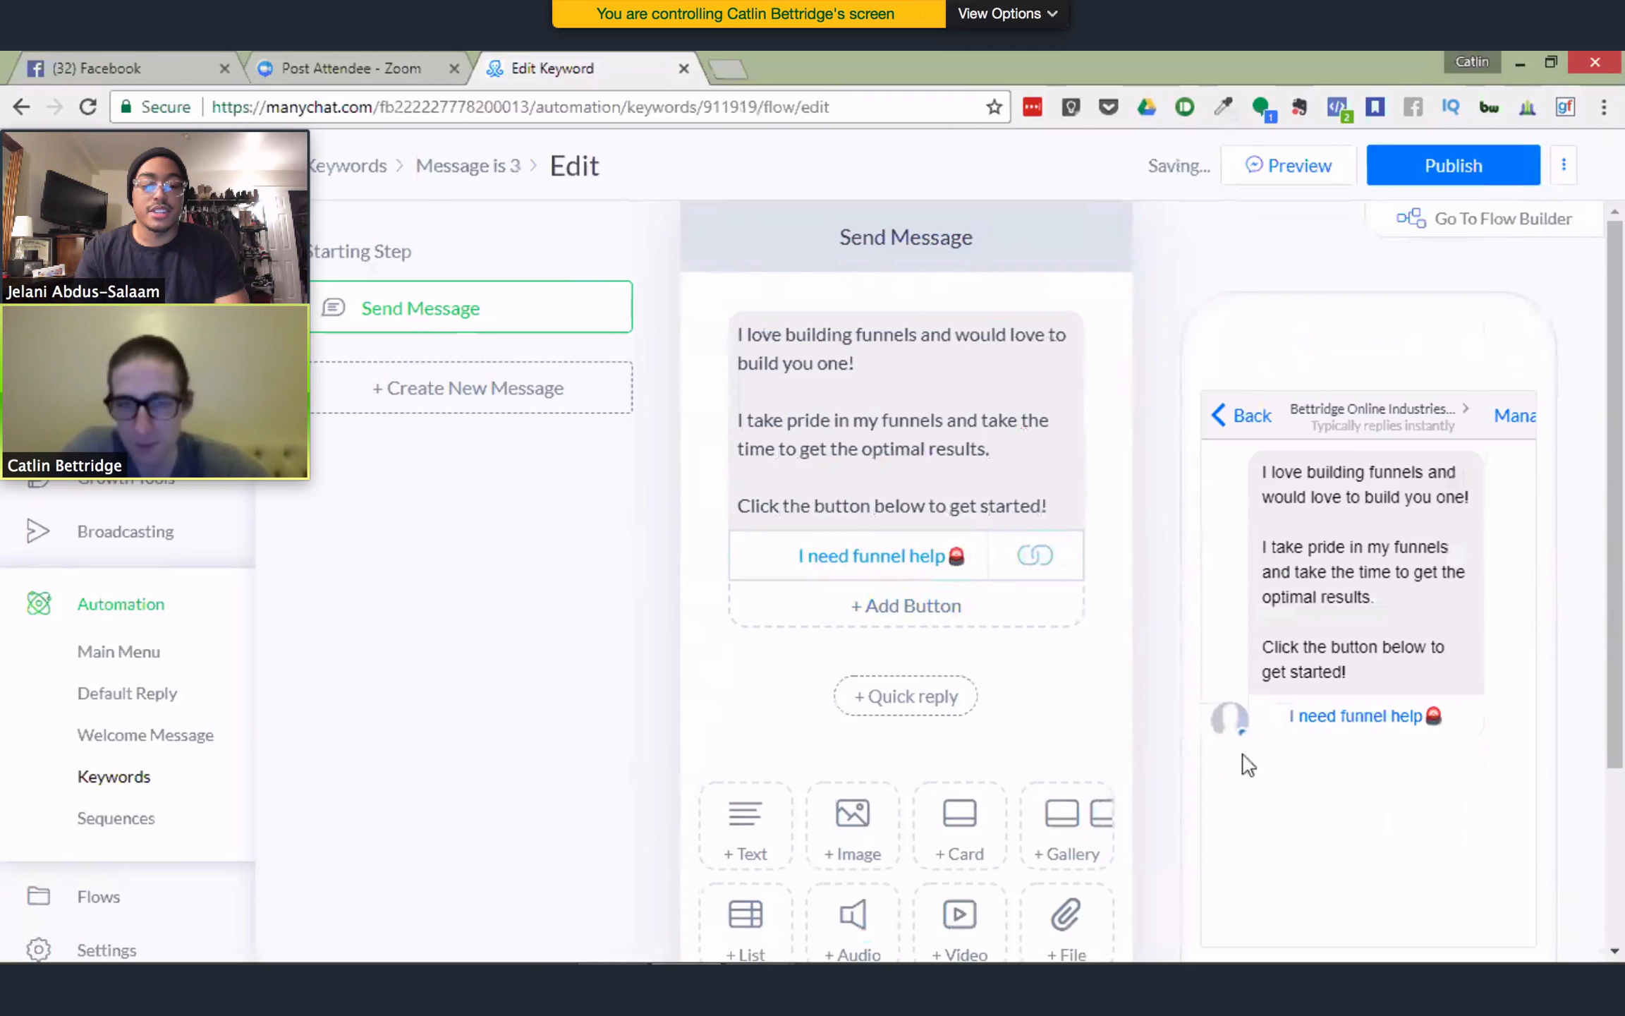
Return to the keyword rules and create a new rule for messages that are "4"
left_click(134, 782)
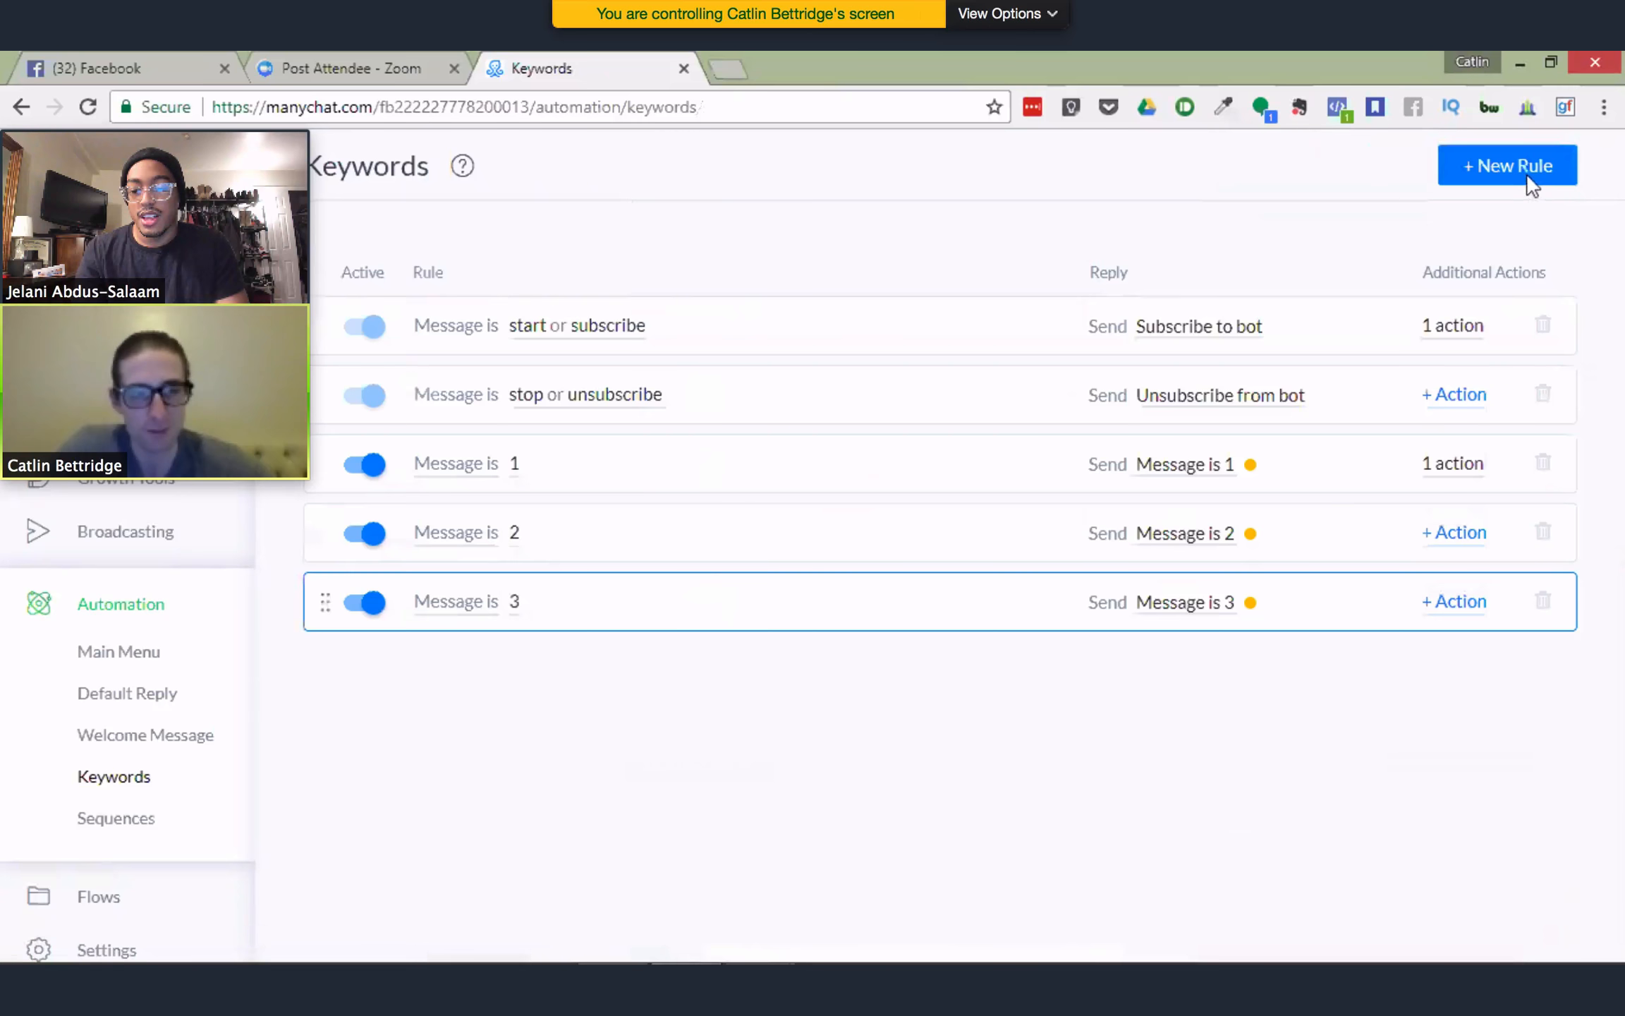
left_click(1526, 176)
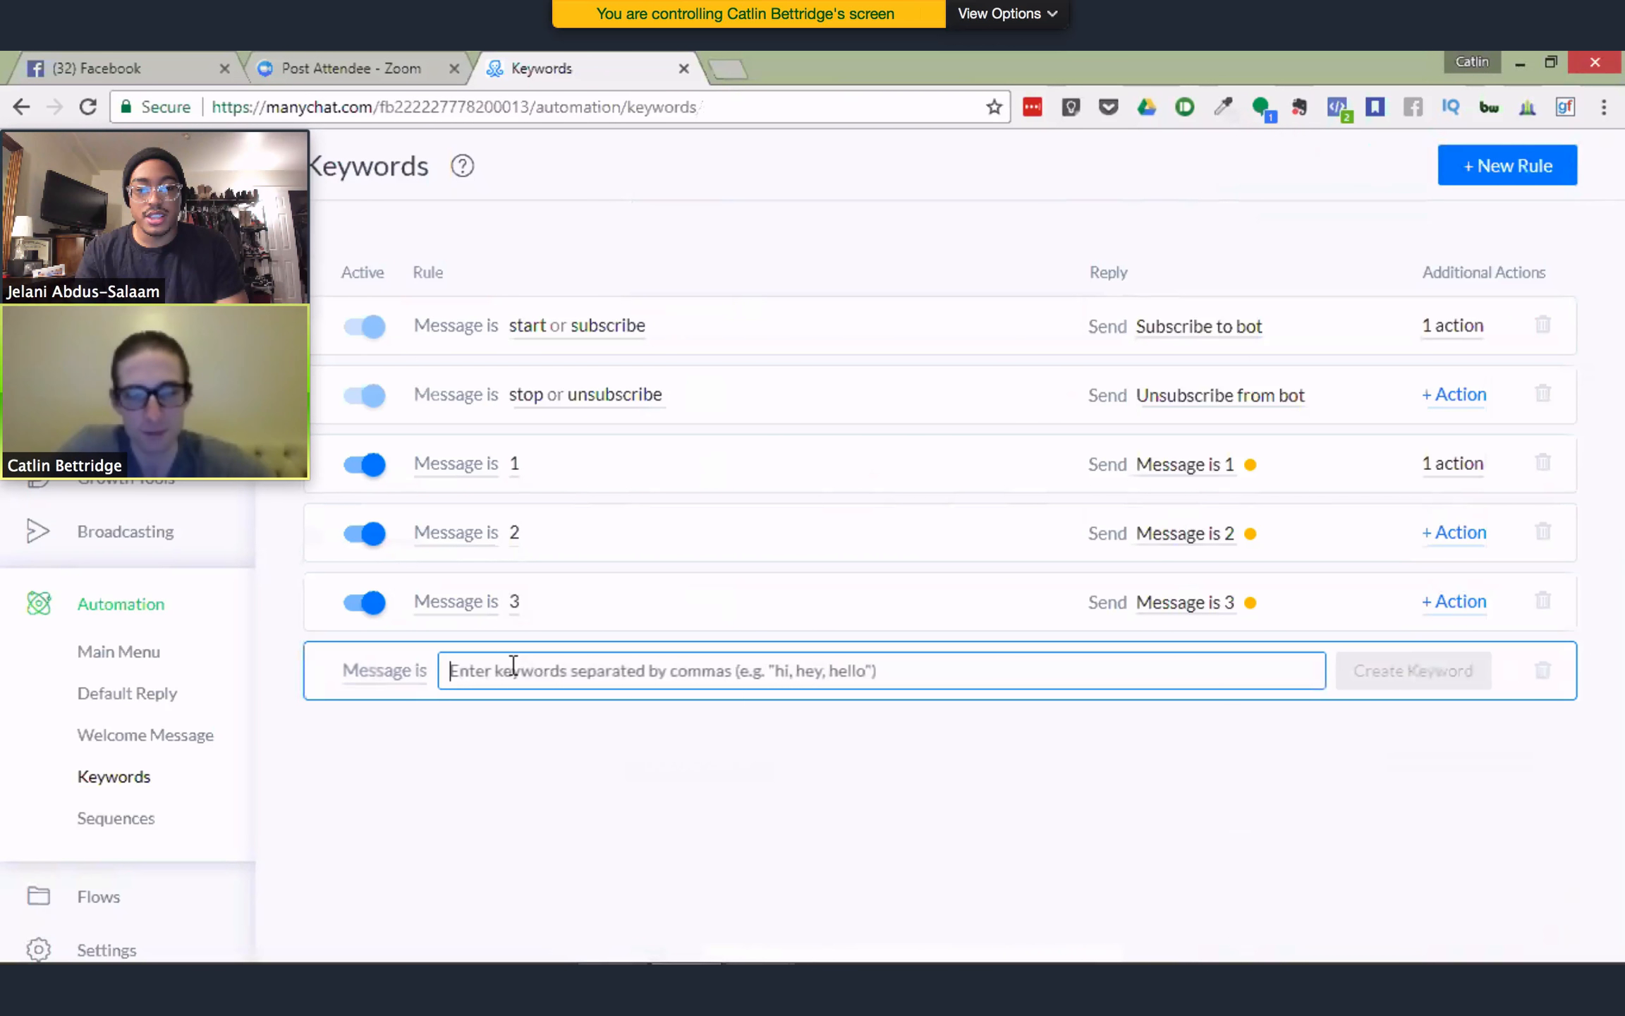
type("4")
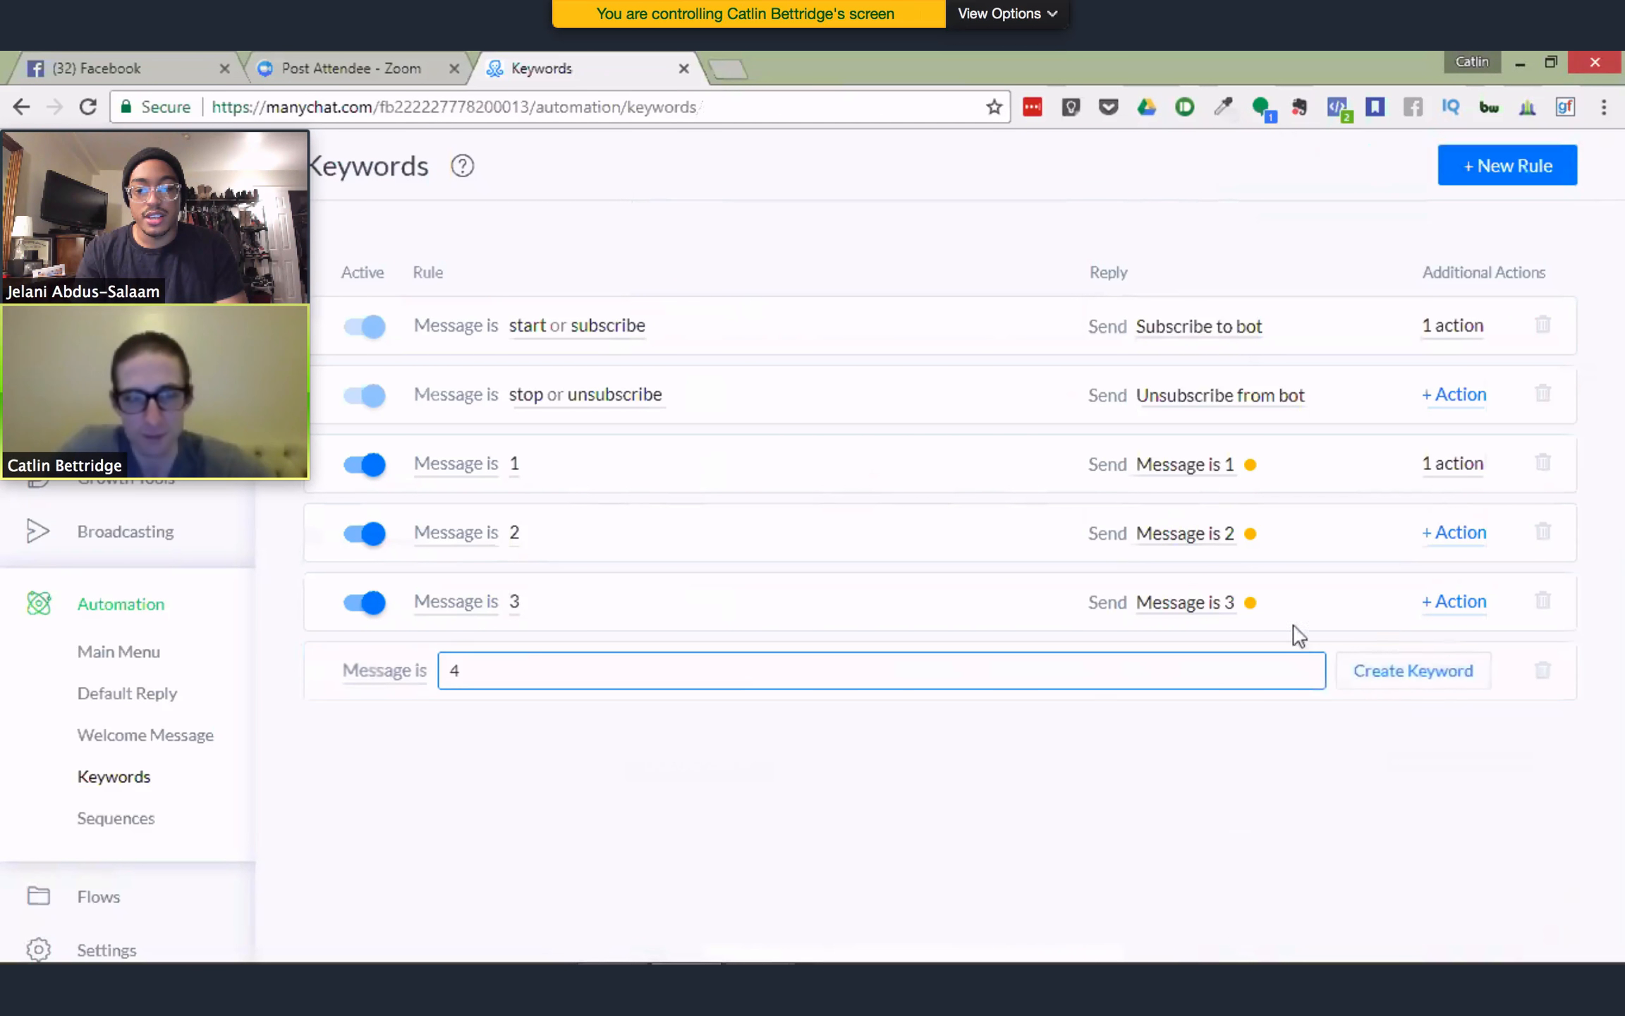
left_click(1414, 670)
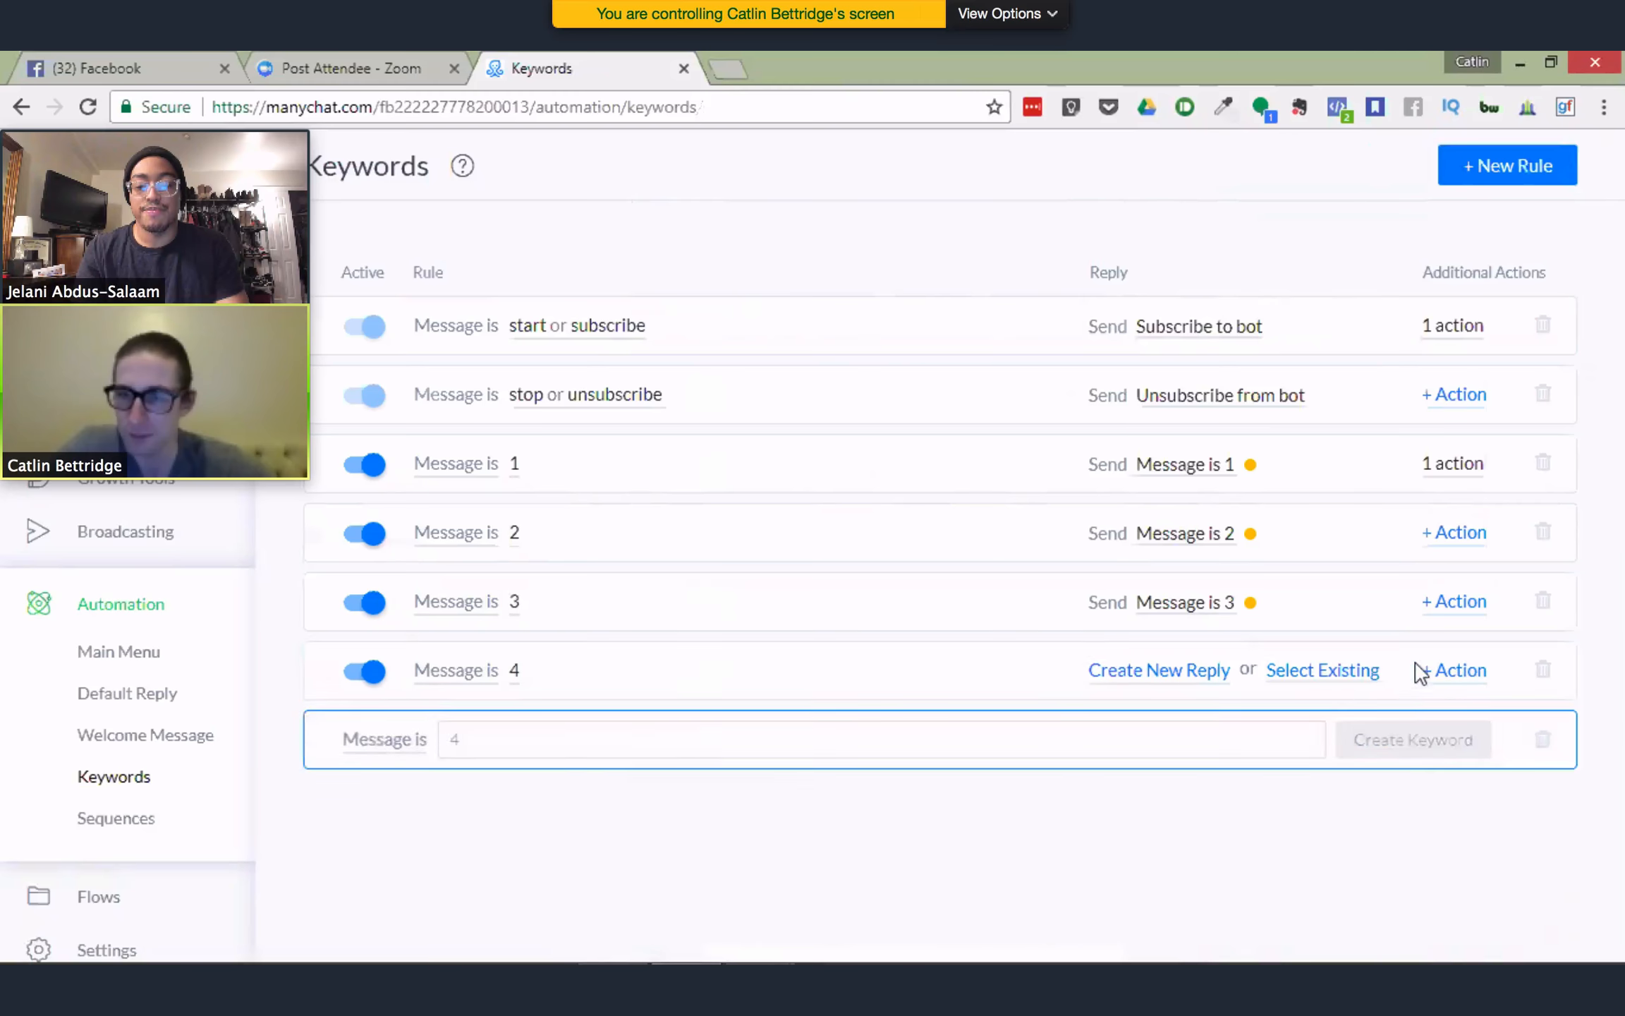
Add a Notify Admins action to the keyword 4 rule, notifying one person via Messenger & E-mail
left_click(1453, 673)
left_click(1420, 491)
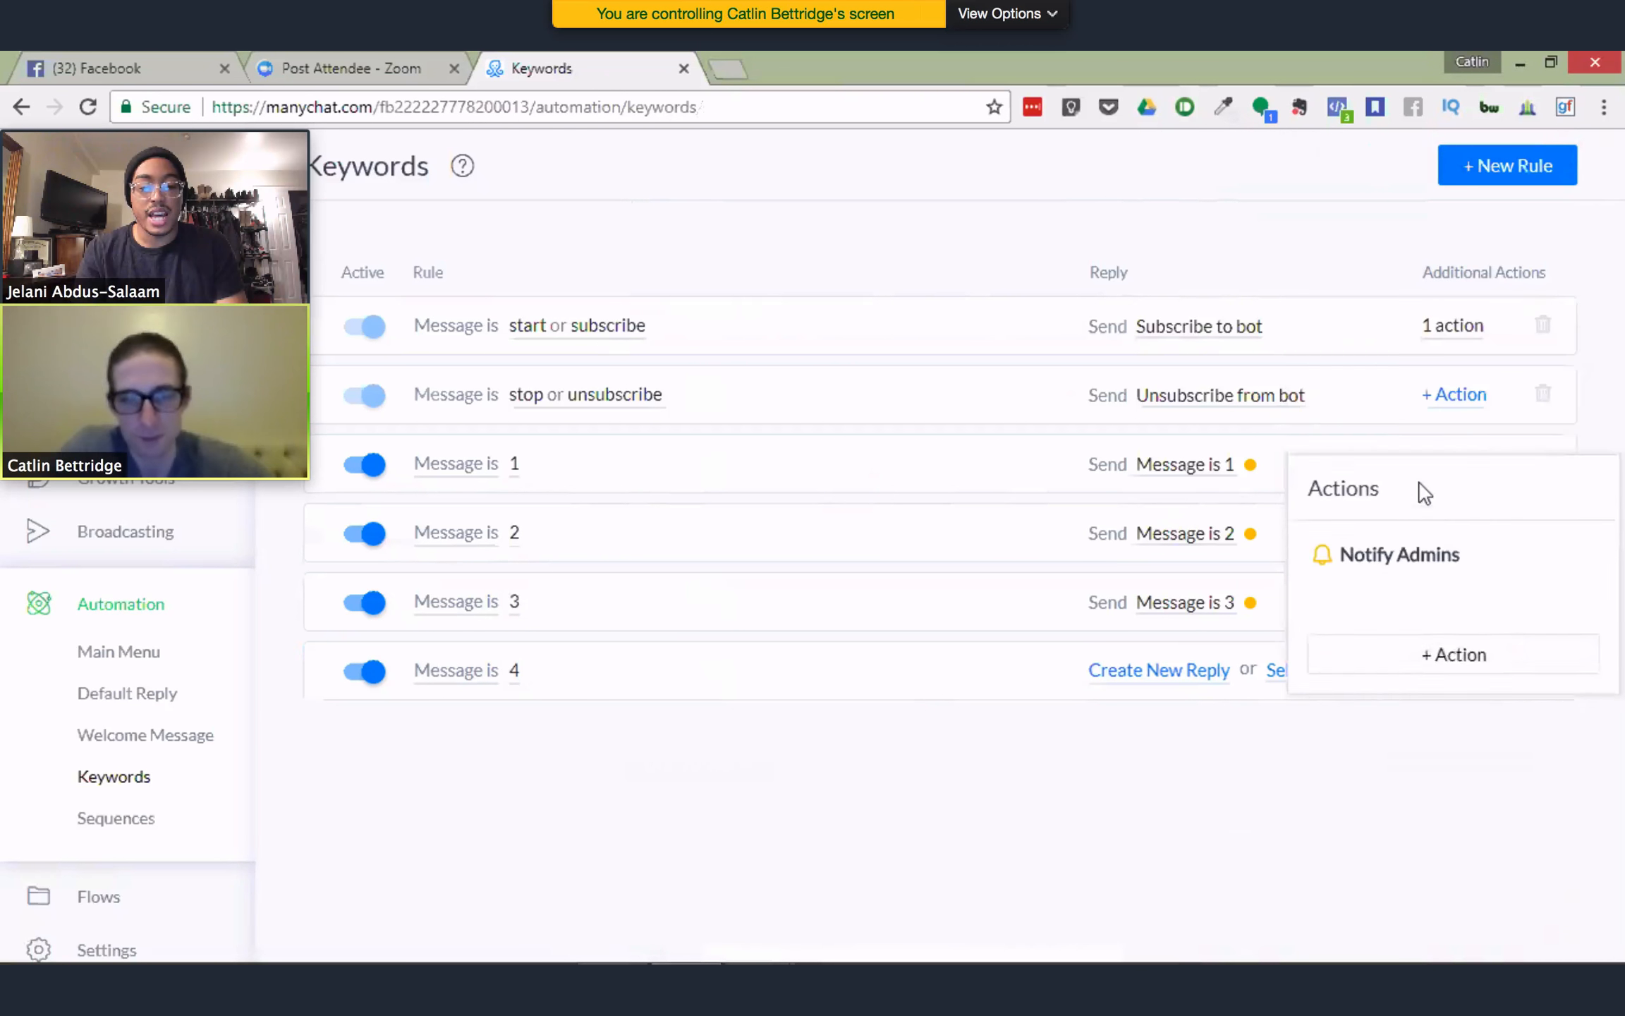
mouse_move(1414, 548)
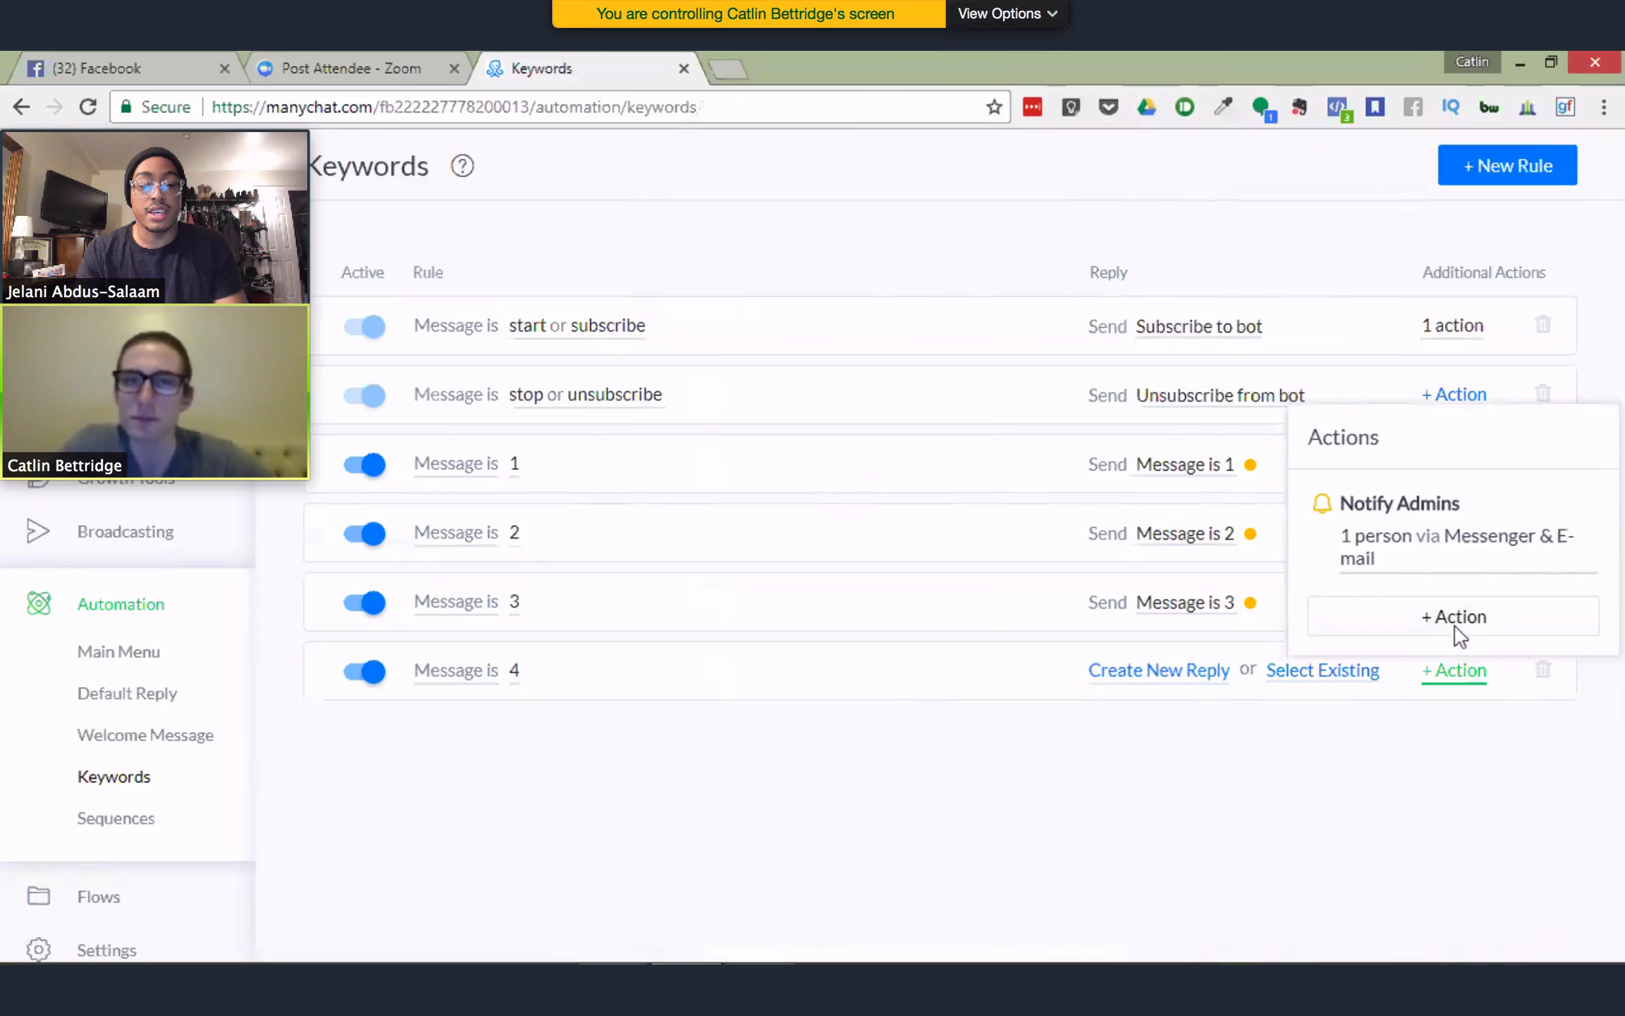
left_click(1398, 818)
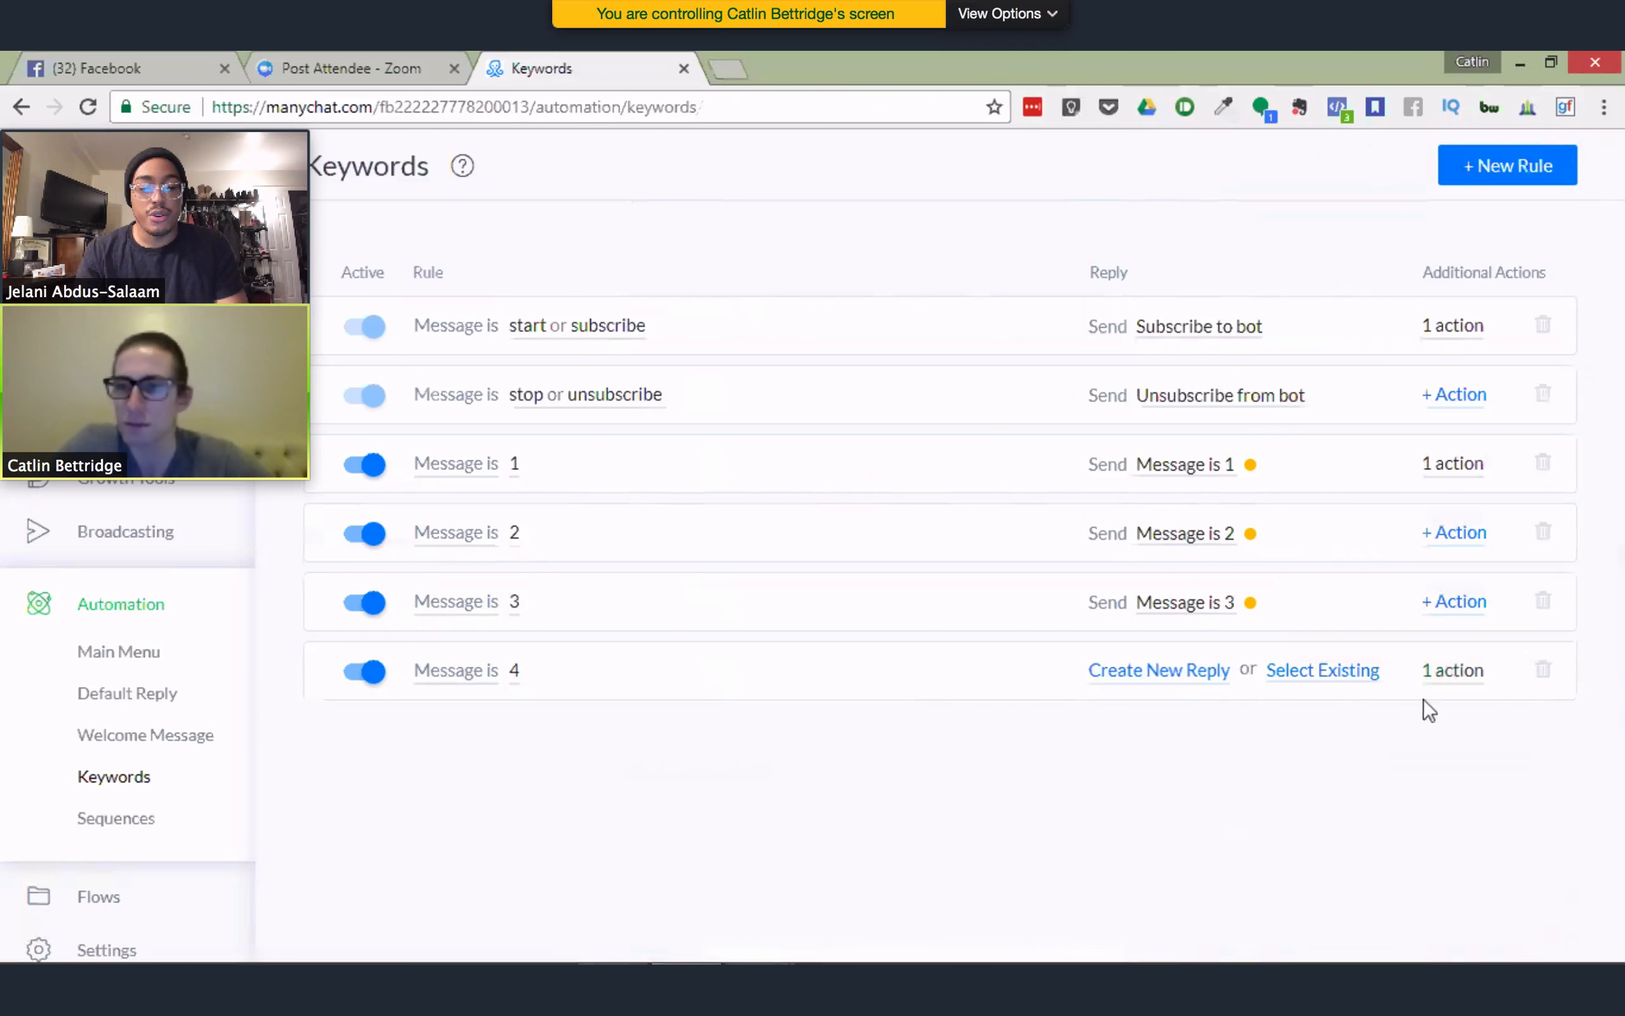
Create the keyword 4 reply with the page owner's first name followed by "will be here shortly, dont worry!" and return to the keyword rules
left_click(1124, 671)
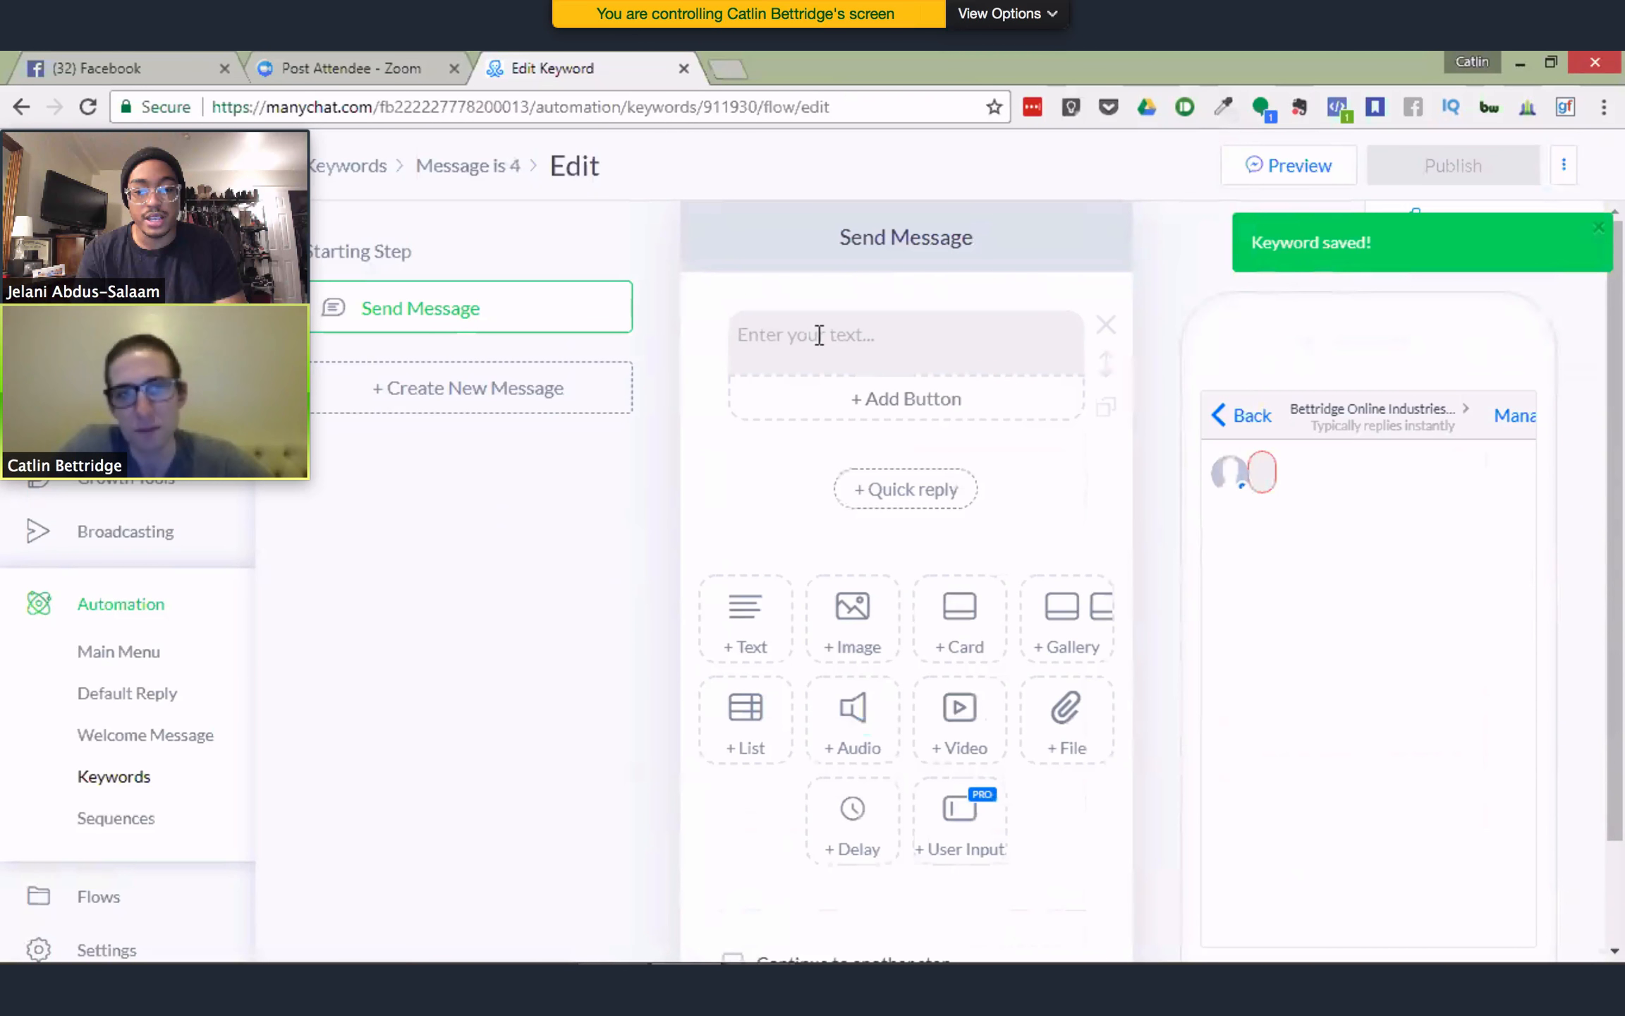
left_click(819, 336)
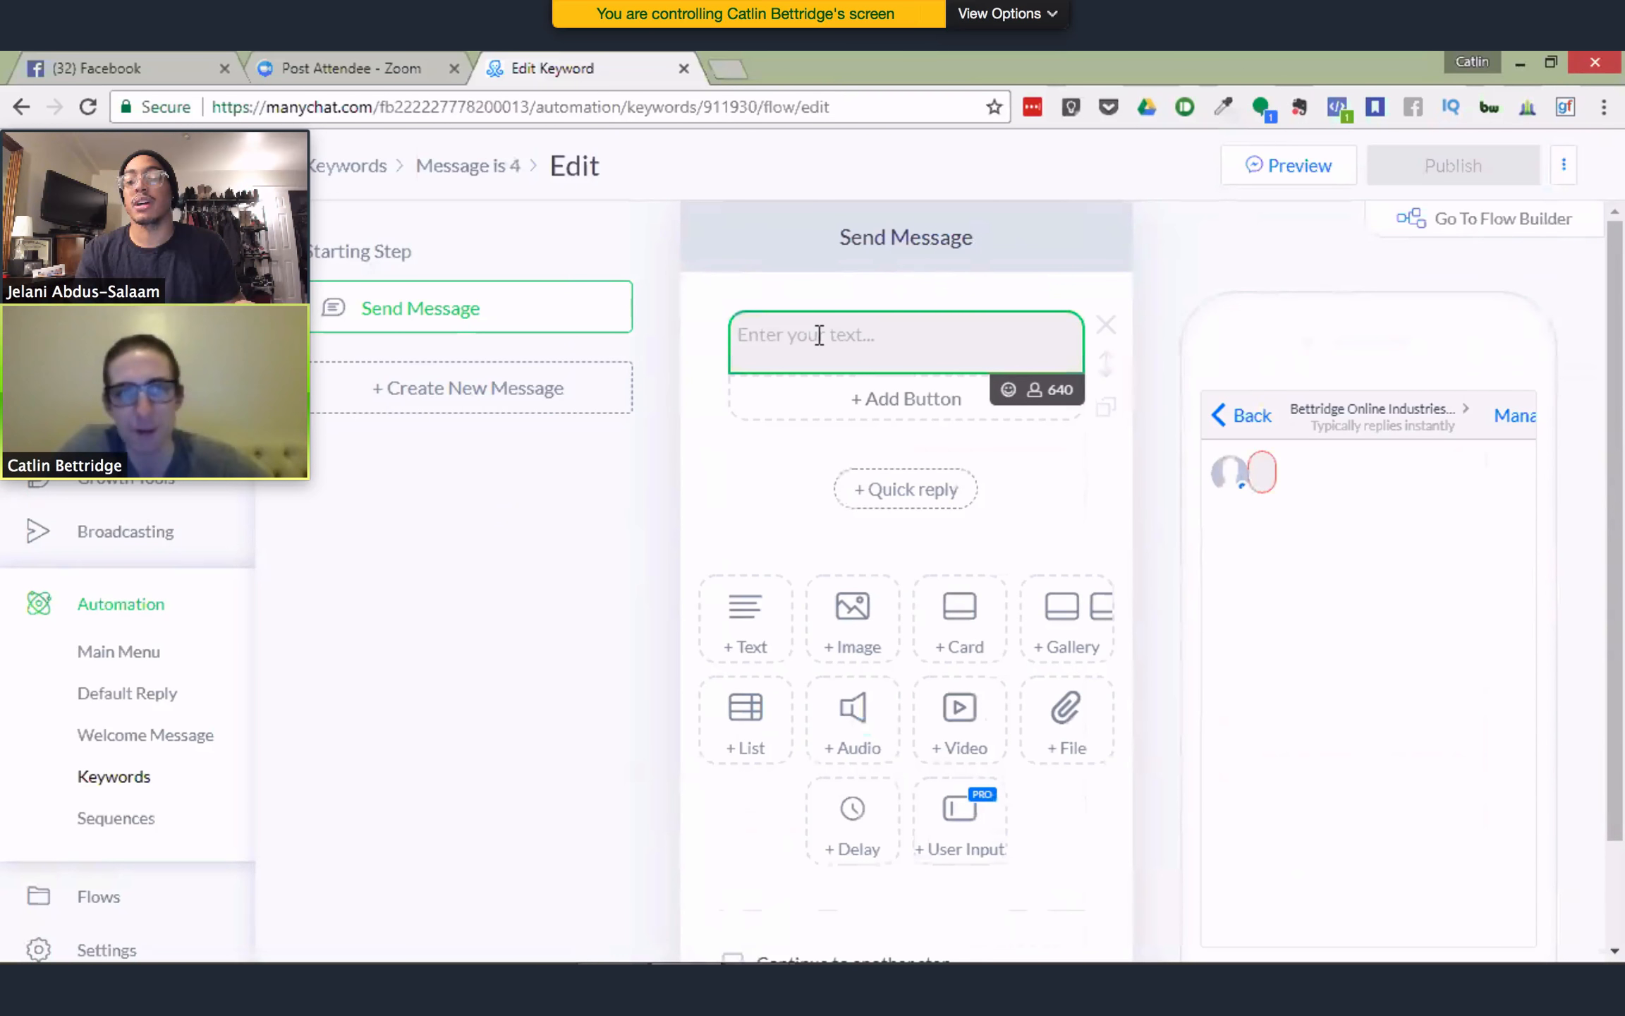
type("Catlin")
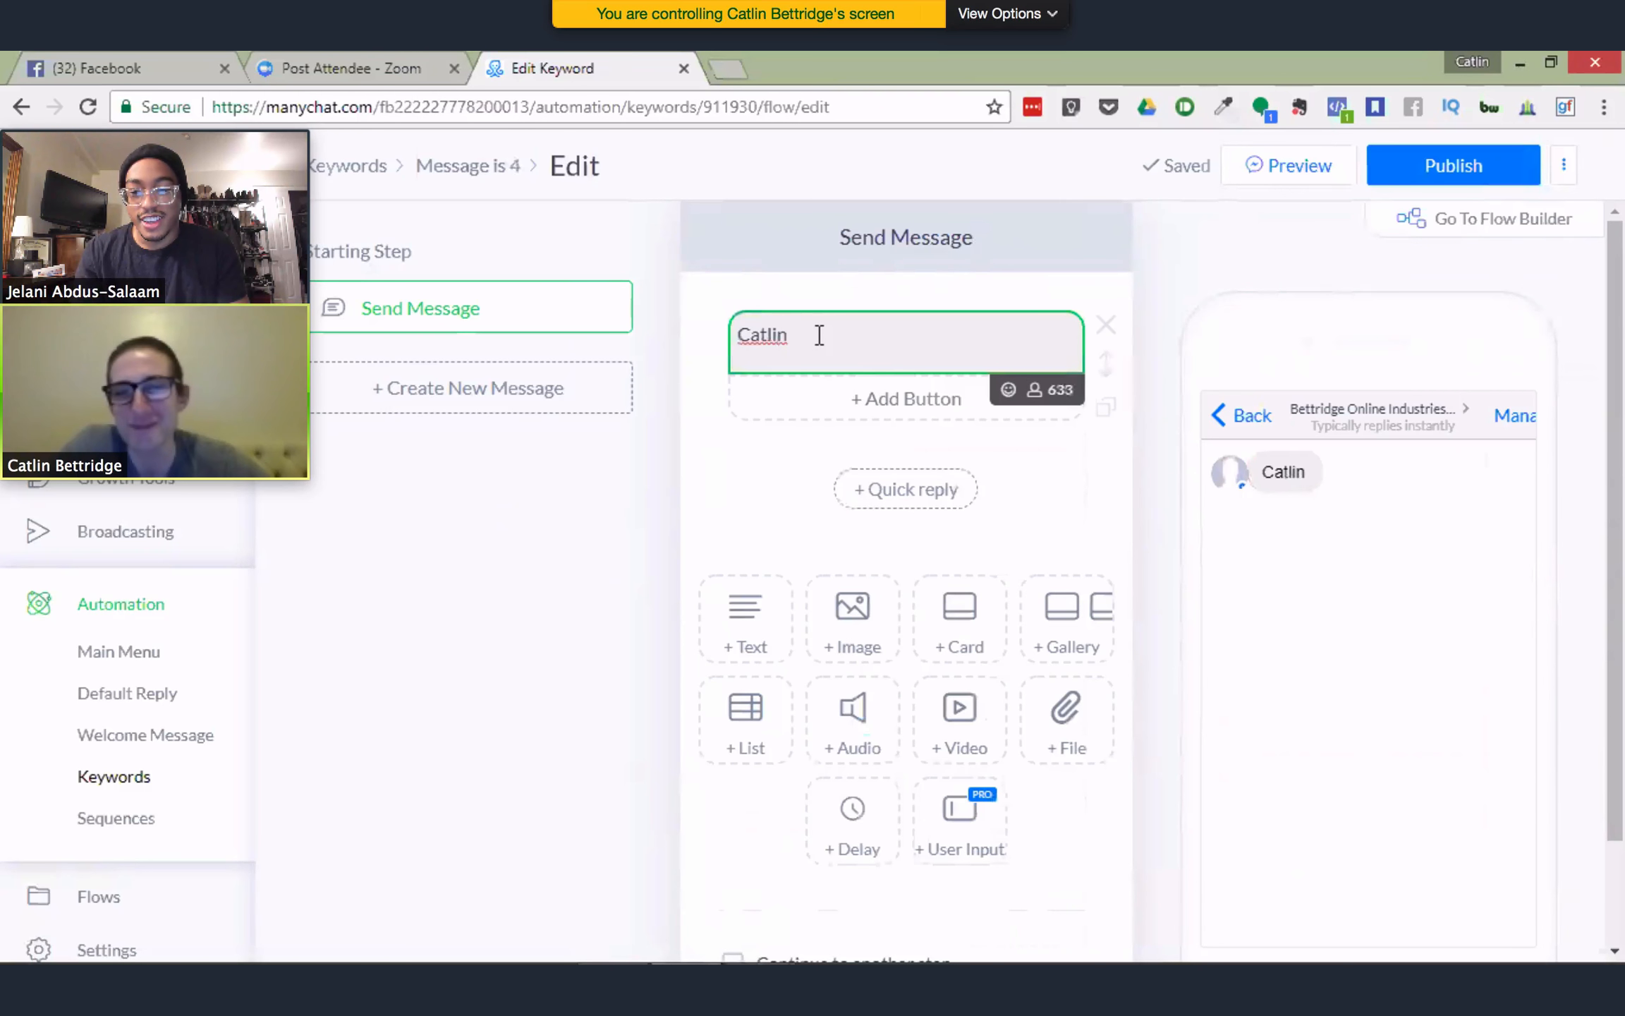
type("will")
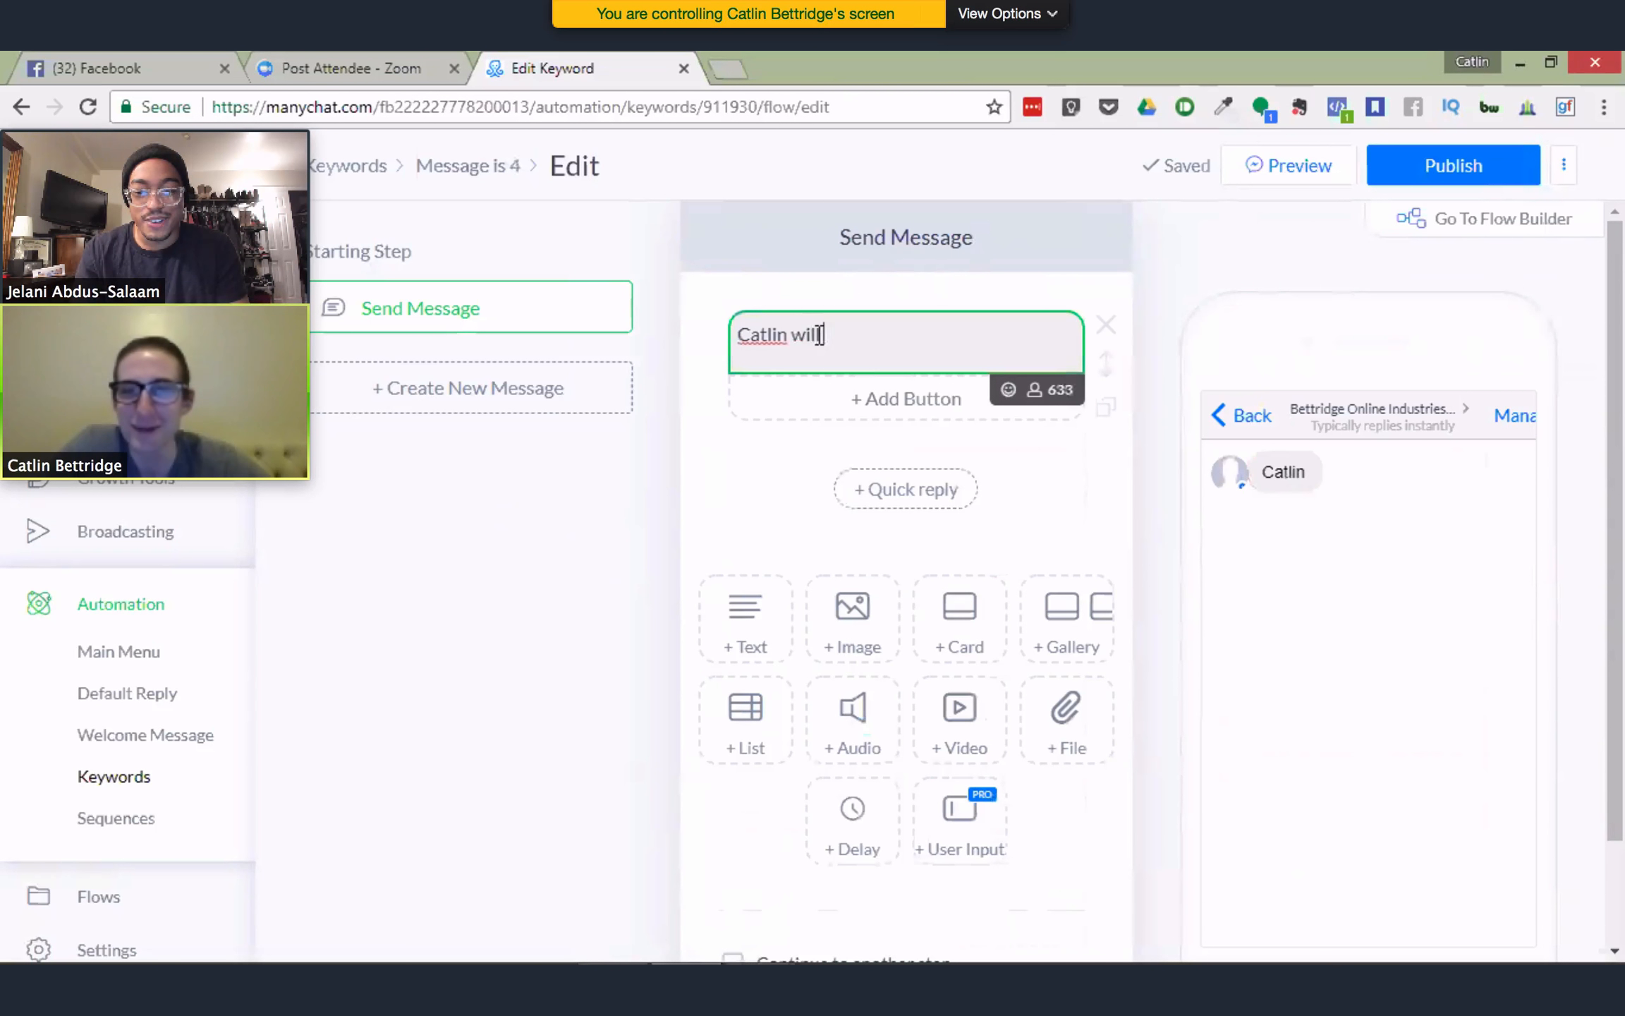
type(" be here short")
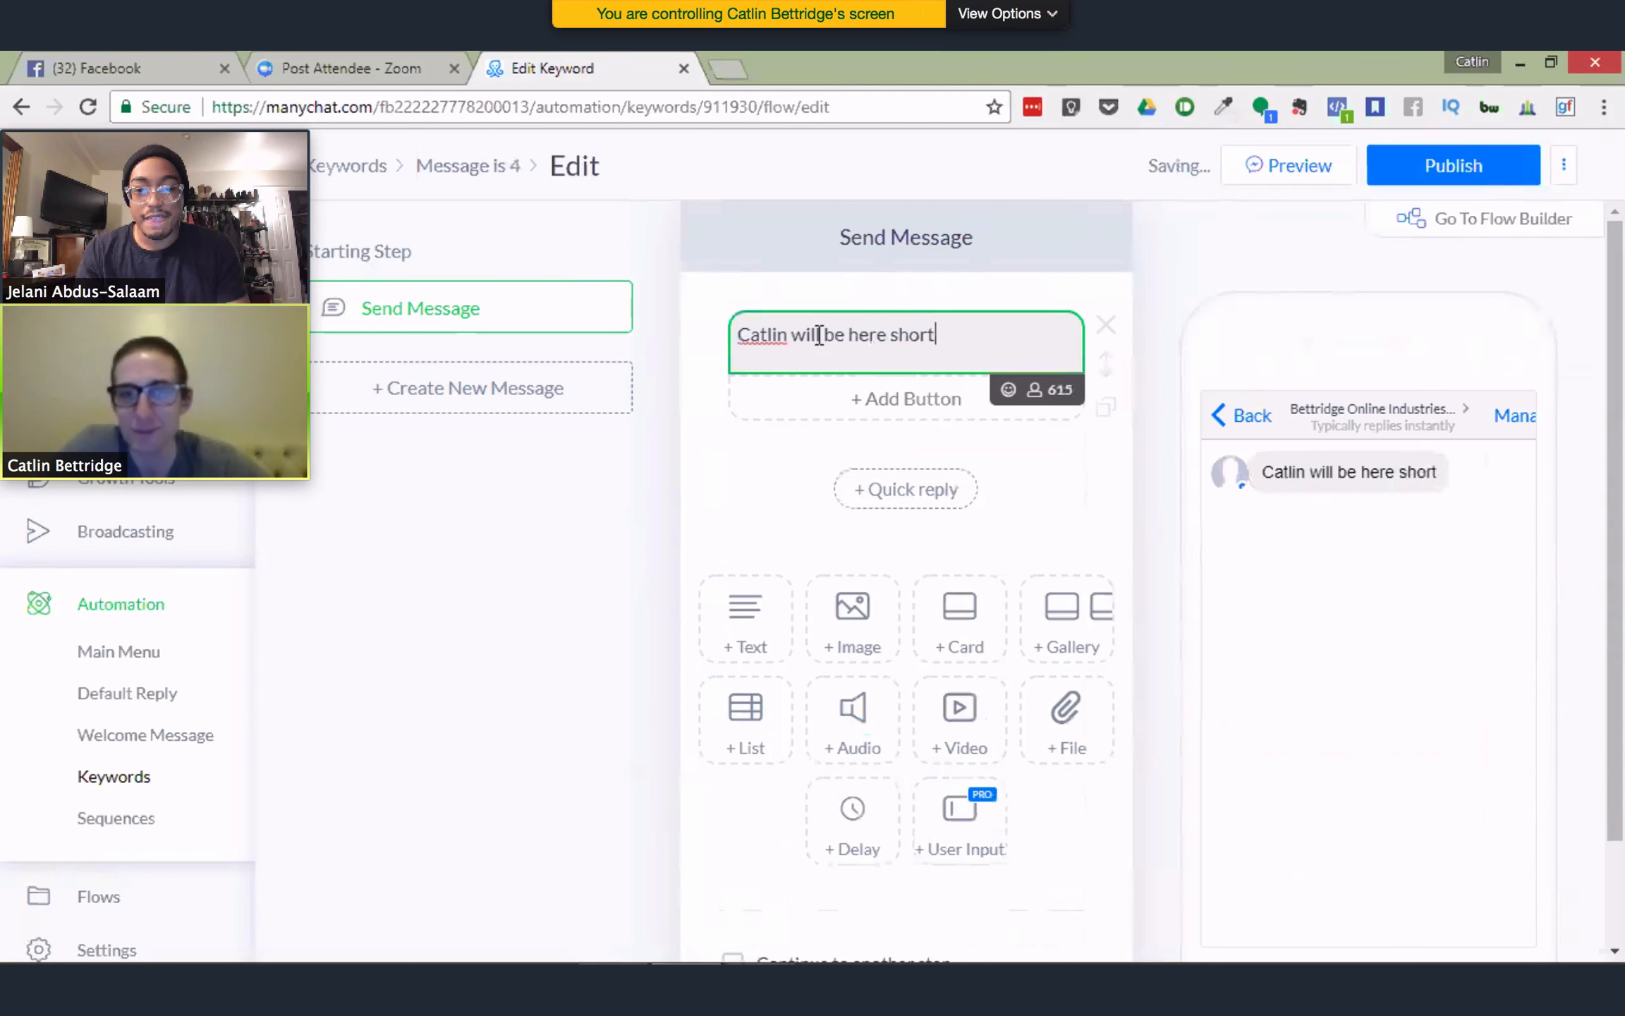
type("ly, d")
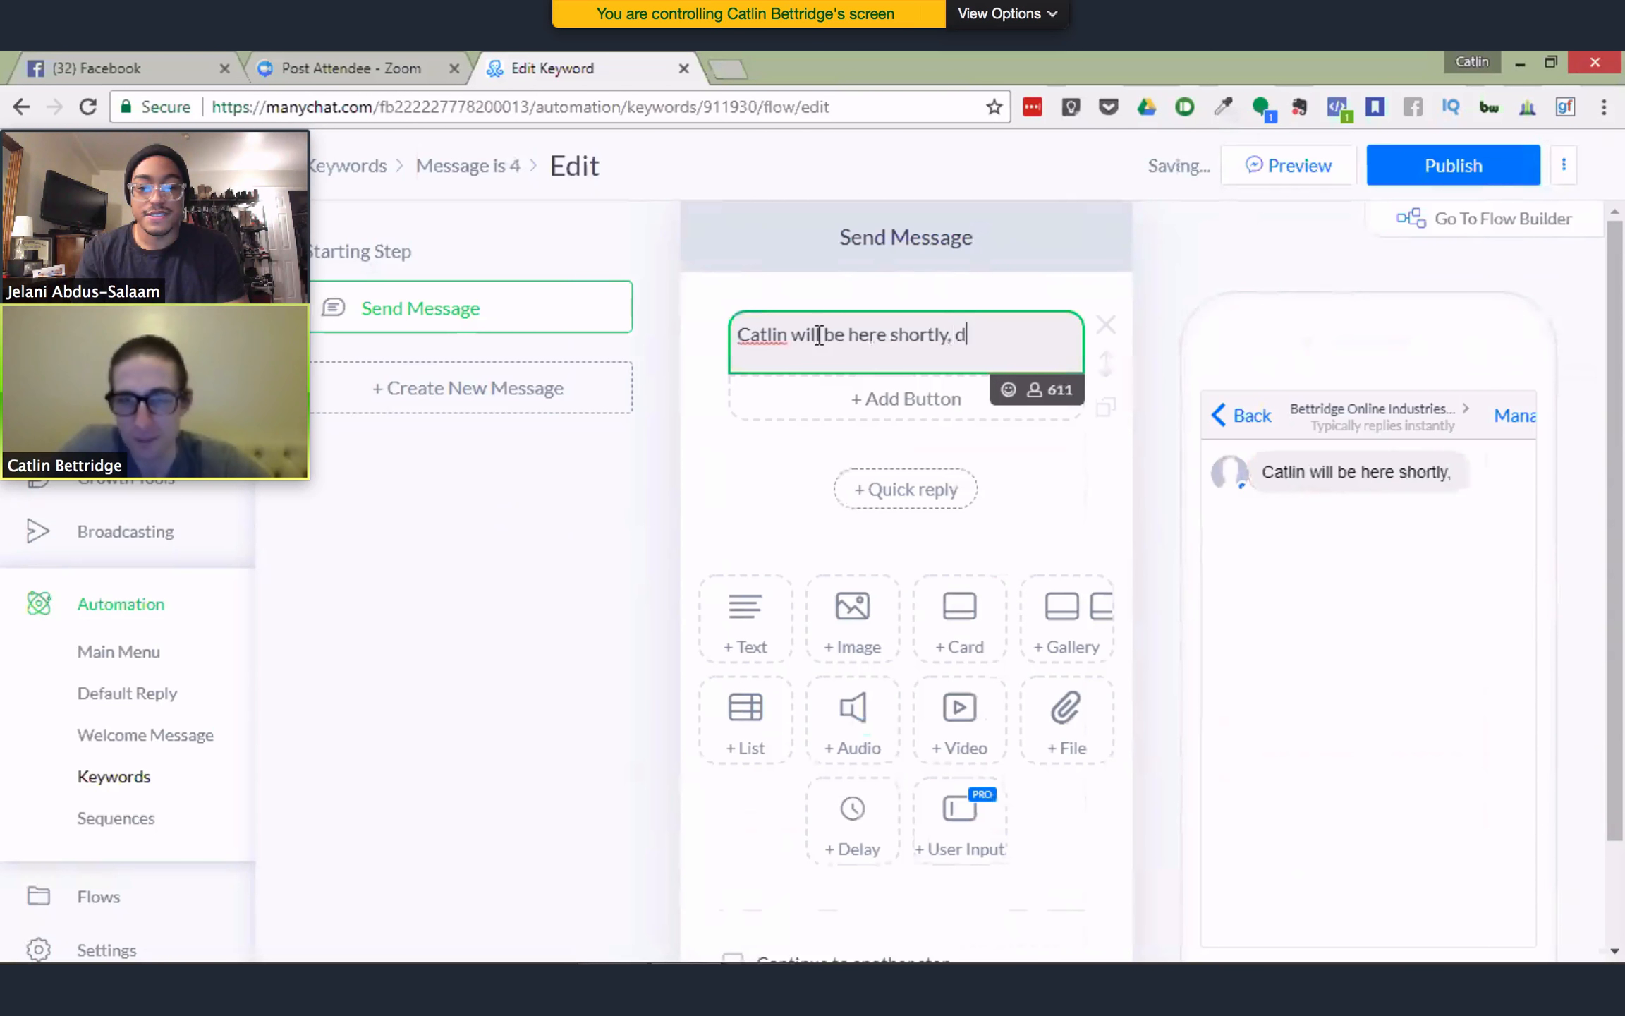
type("ont worry!")
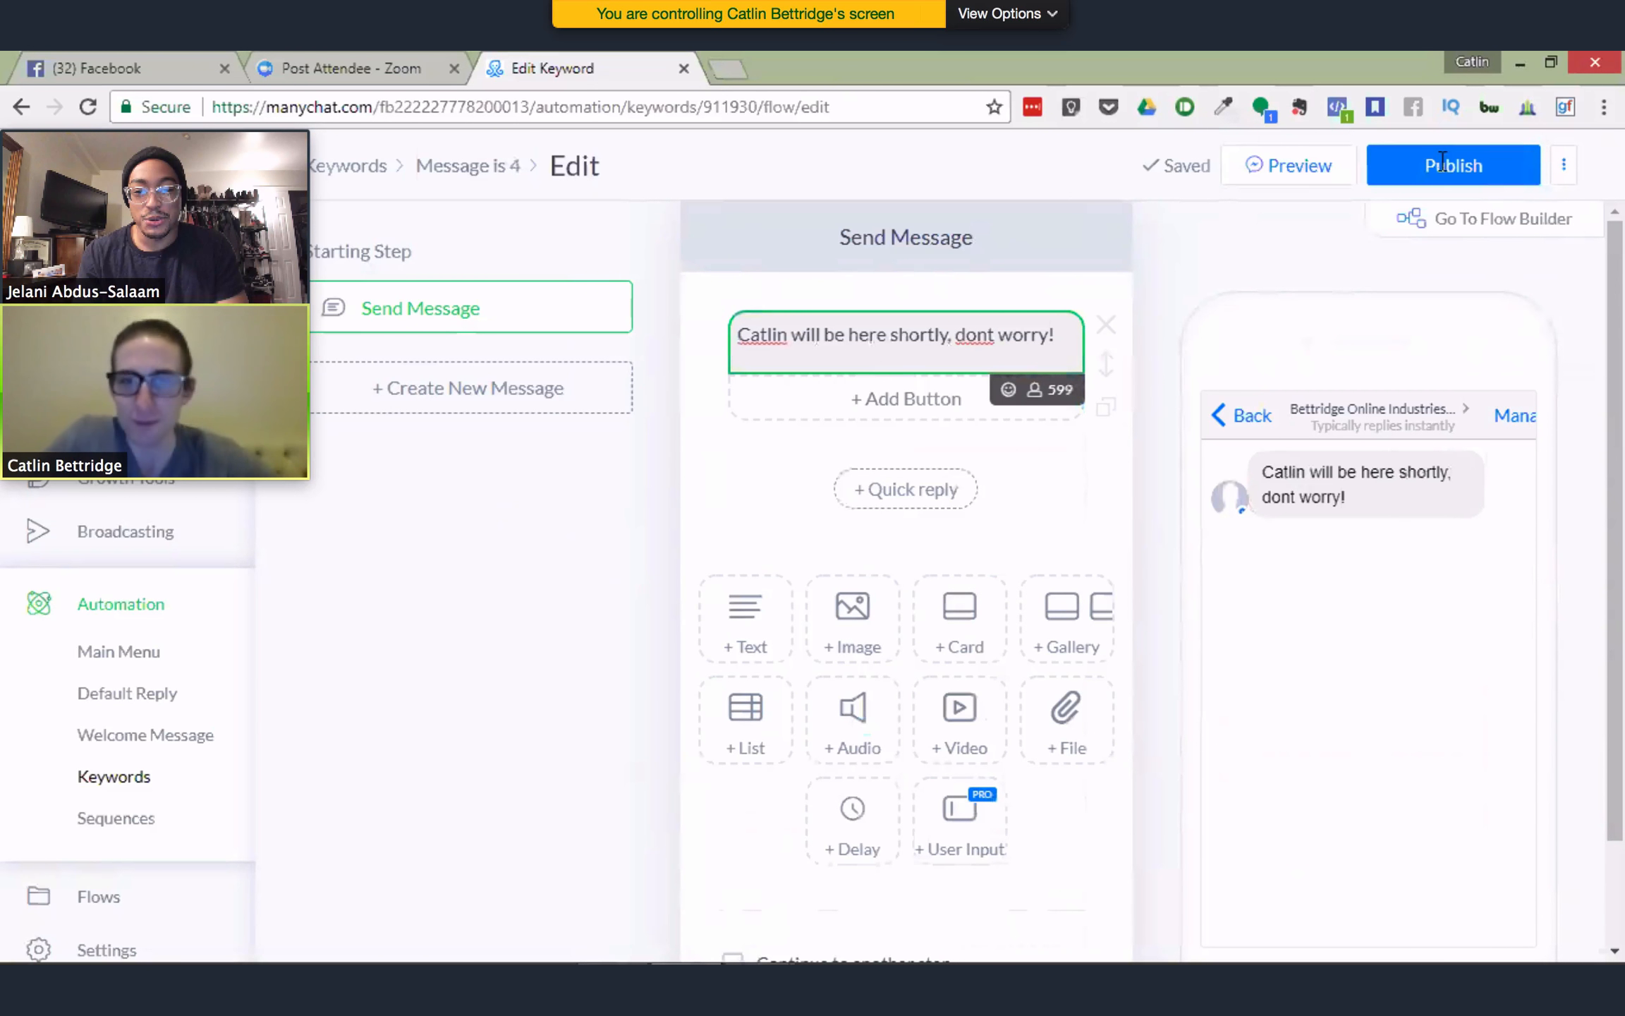
left_click(127, 776)
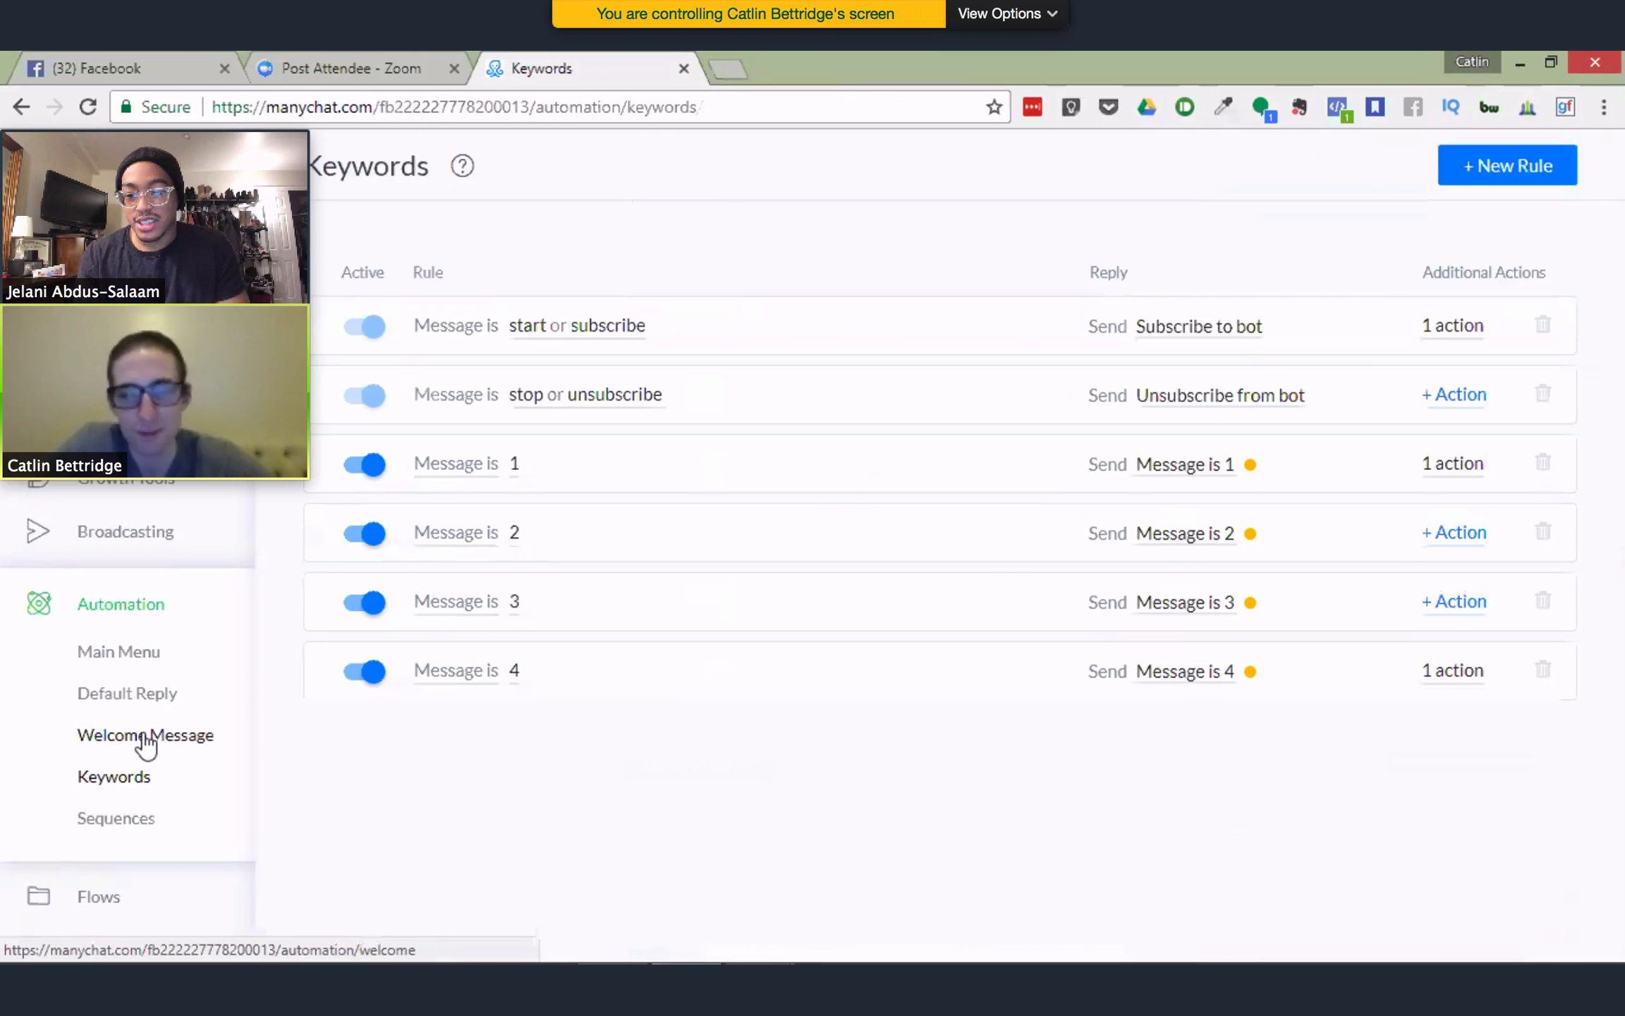
Review the welcome message's instructions for typing 1, 2, 3 or 4 against the keyword rules
left_click(144, 737)
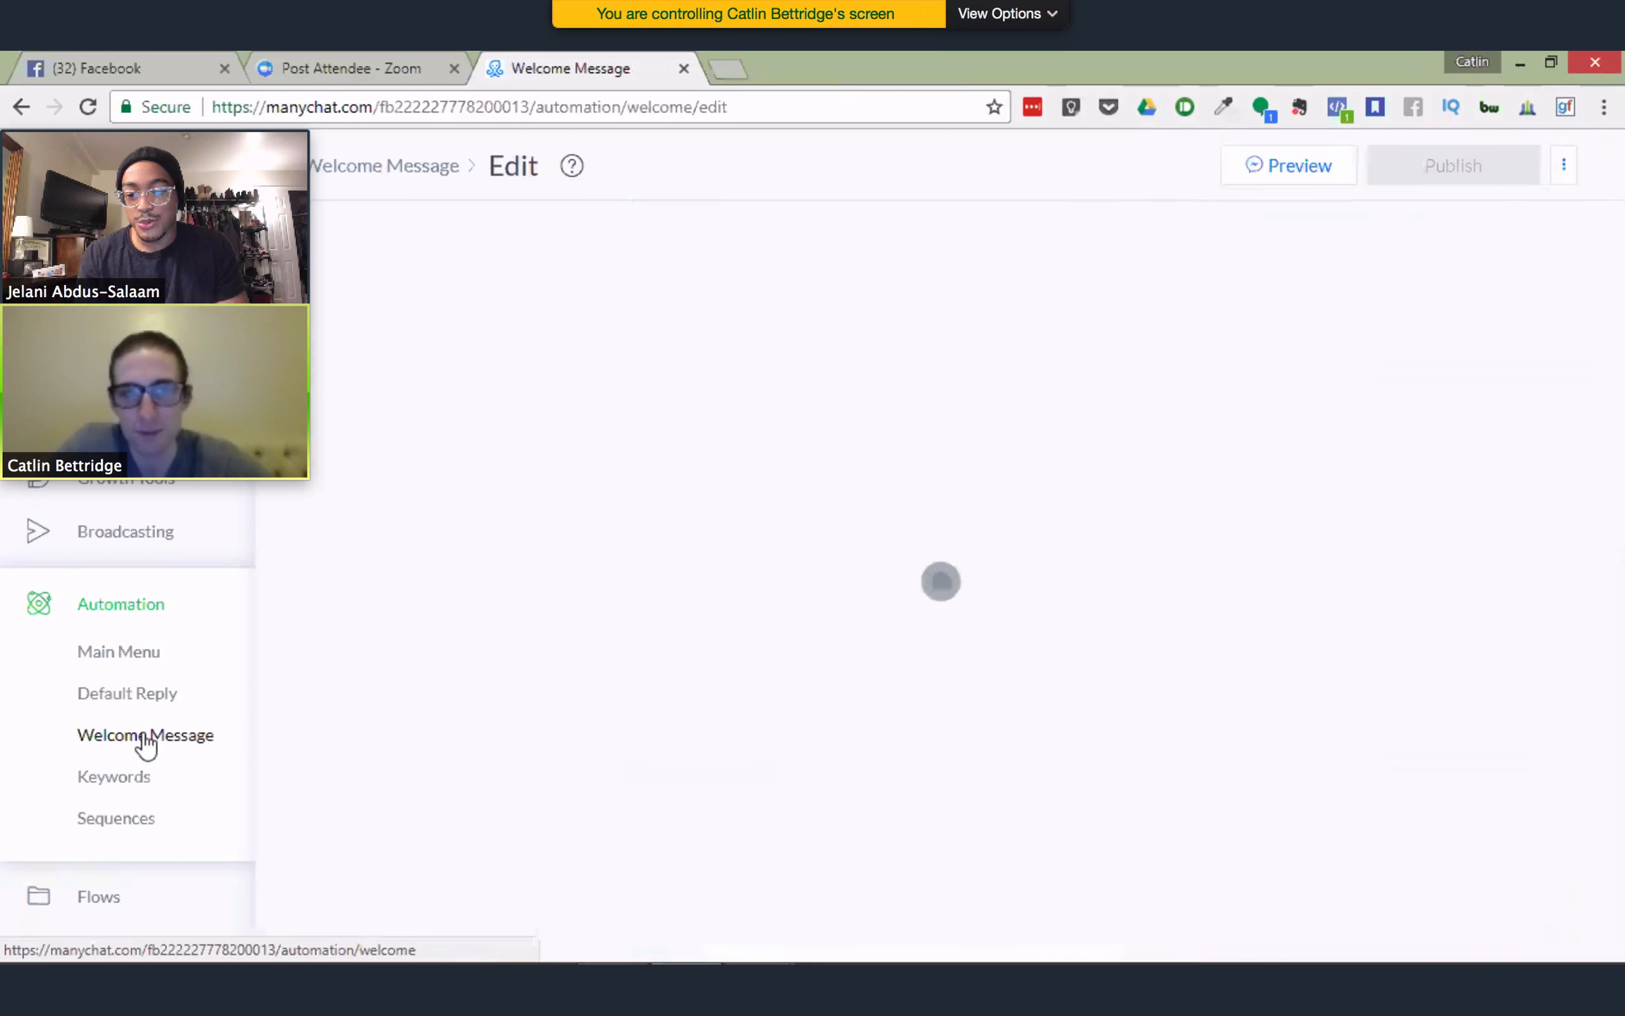
left_click(127, 779)
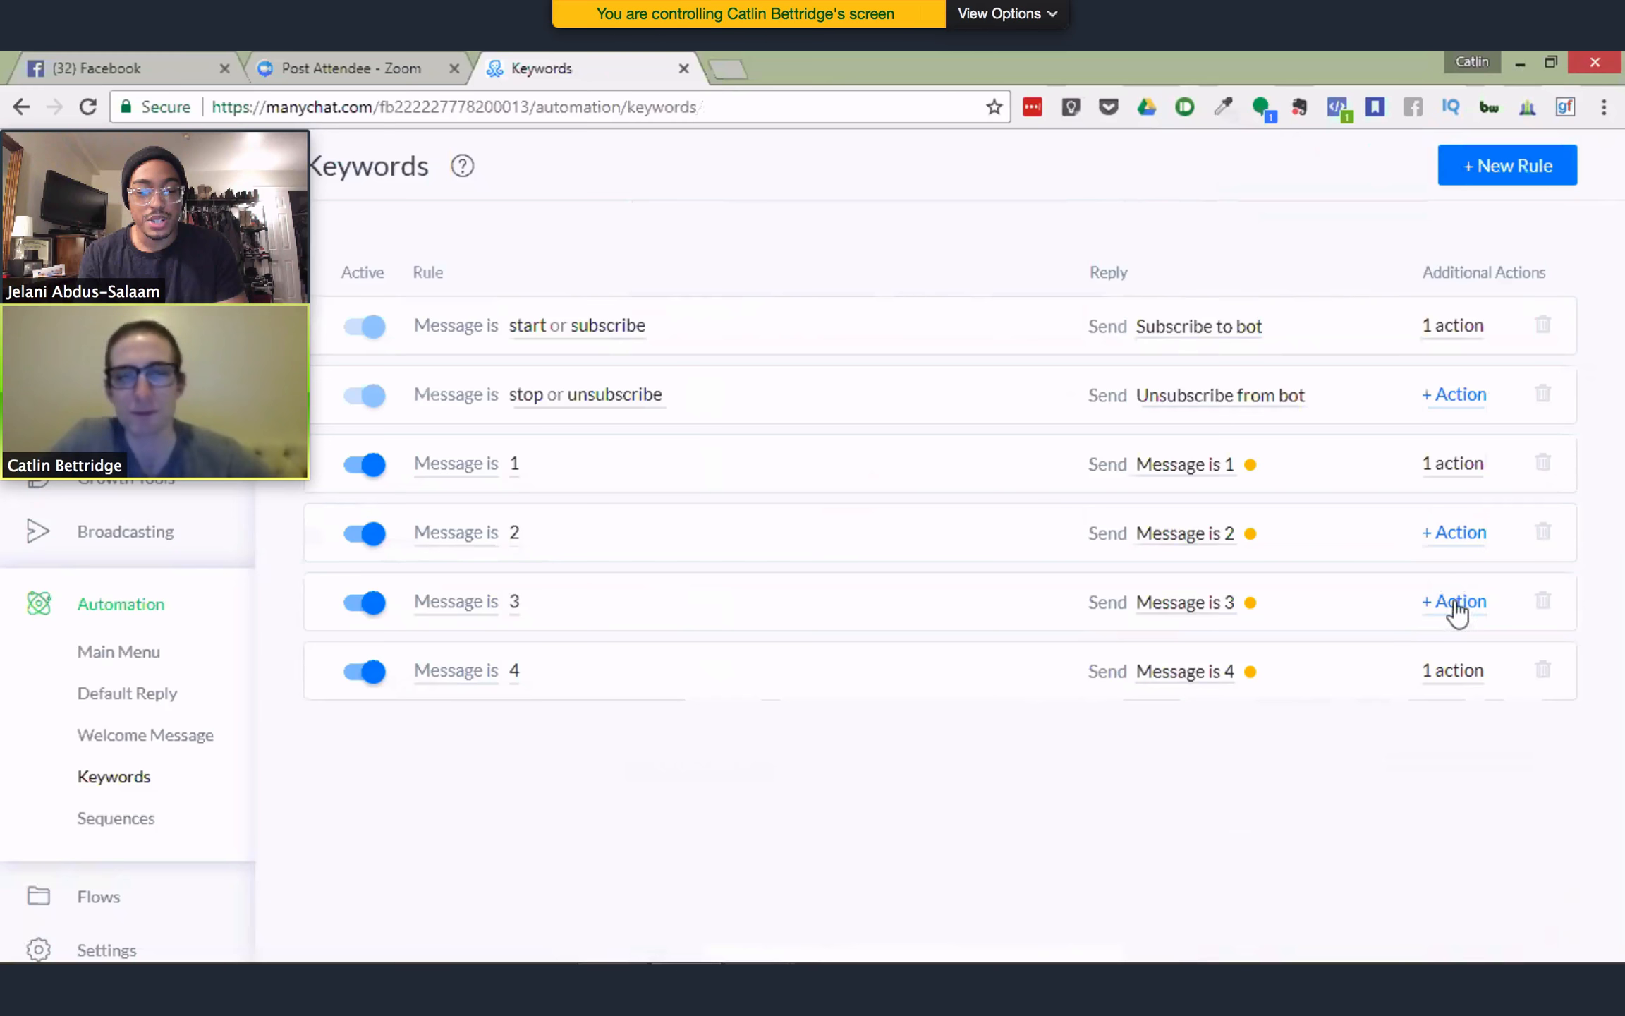
left_click(155, 737)
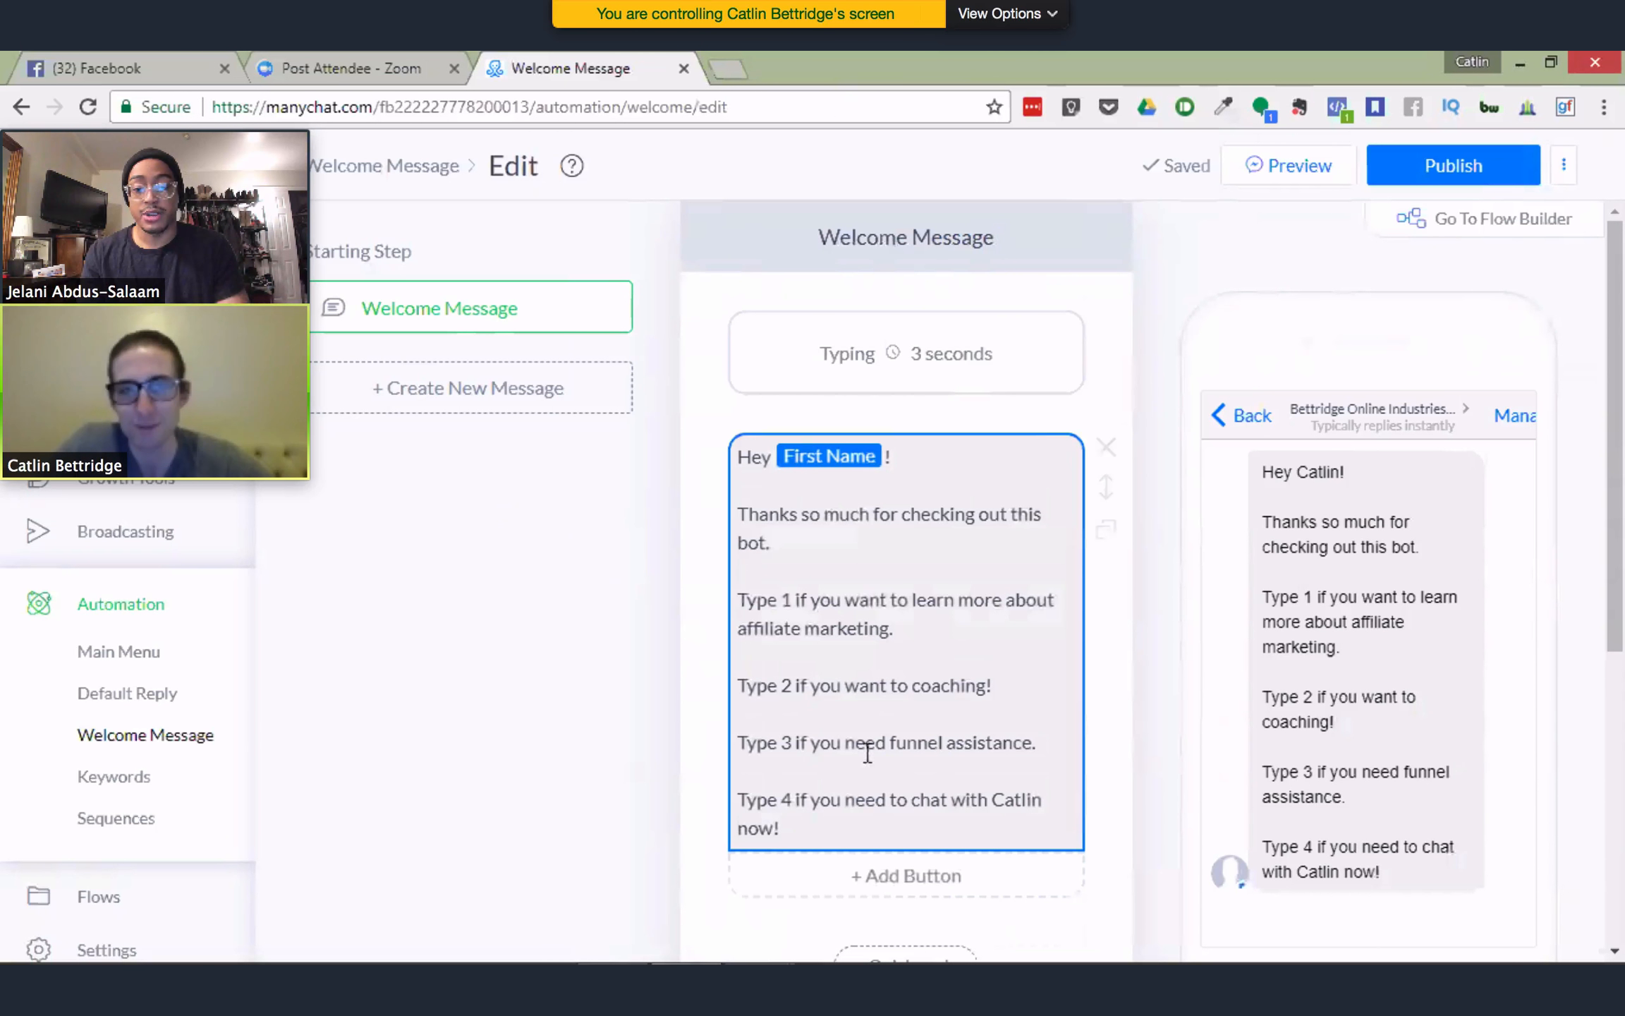
scroll(868, 752, "down", 1)
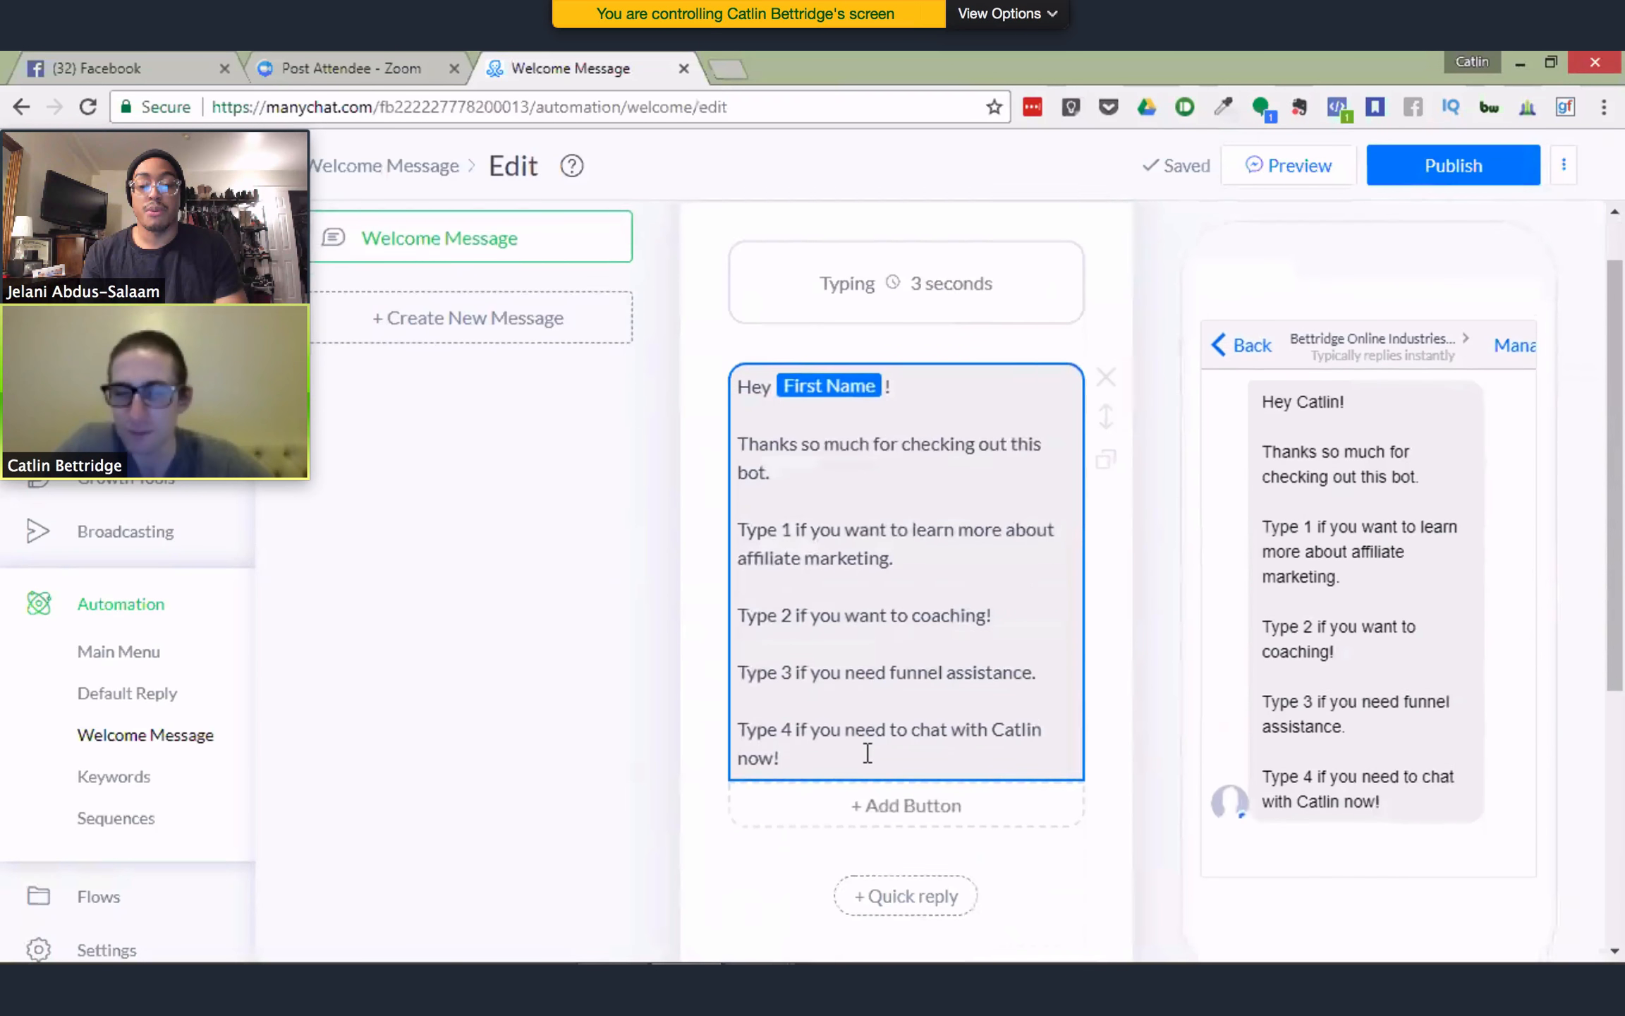
scroll(424, 668, "down", 1)
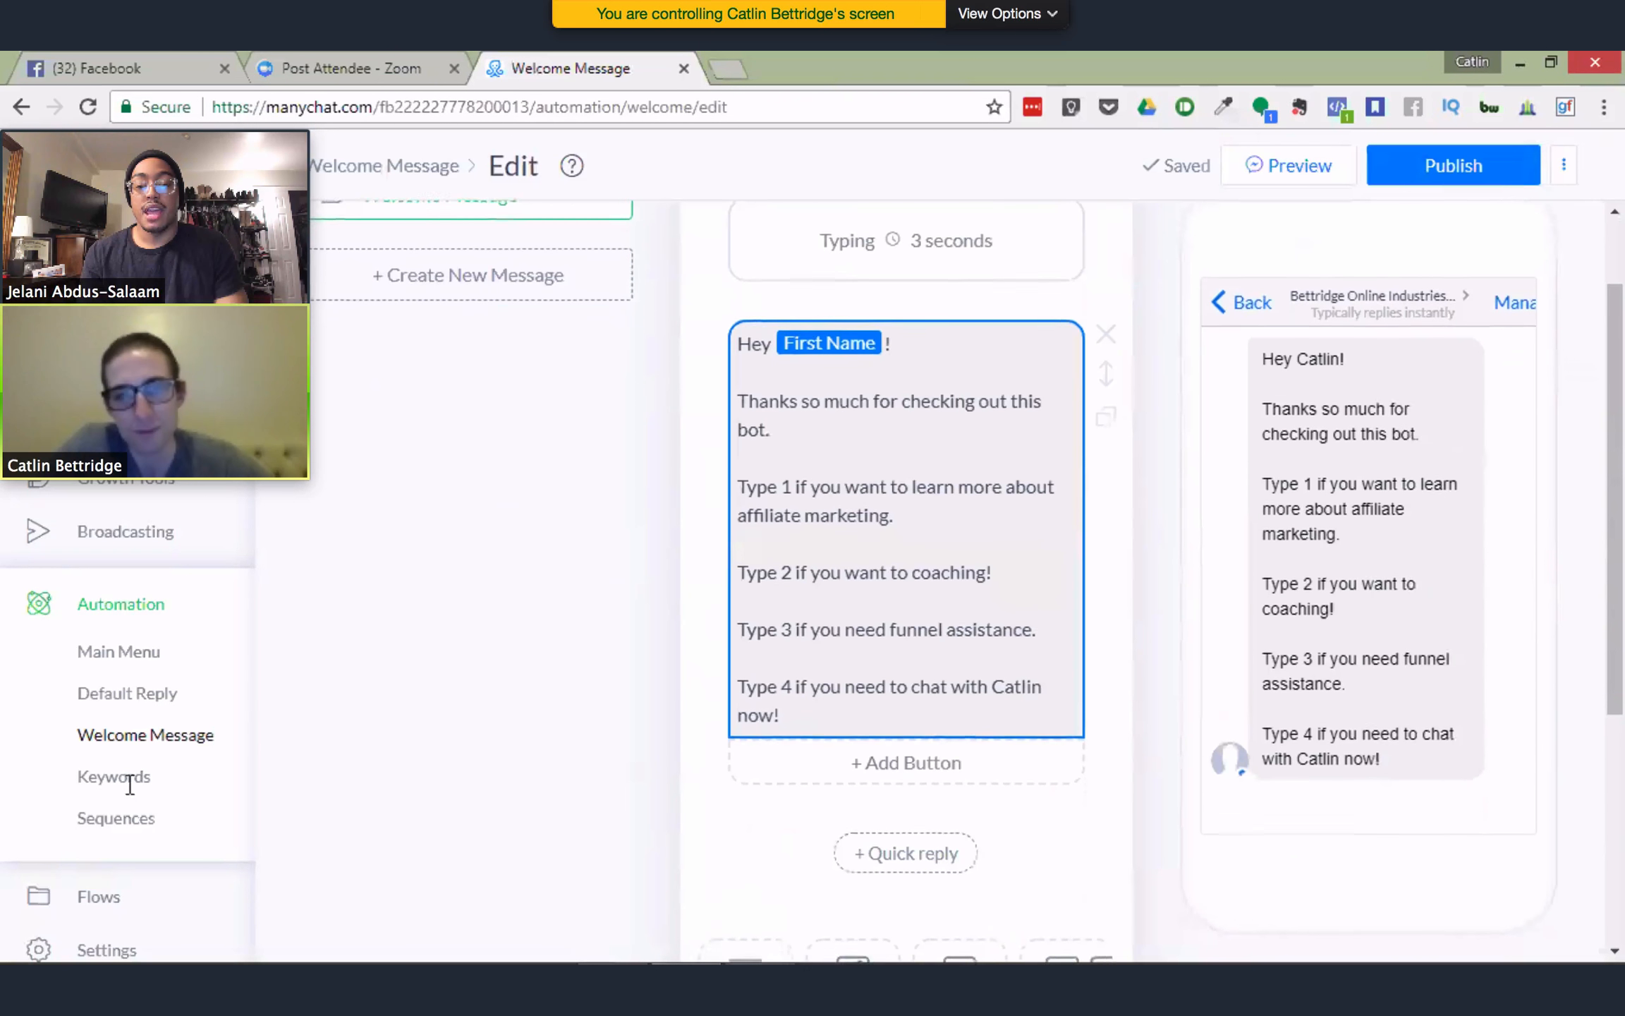
Try to add a Subscribe to Sequence action to the keyword 1 rule
left_click(125, 785)
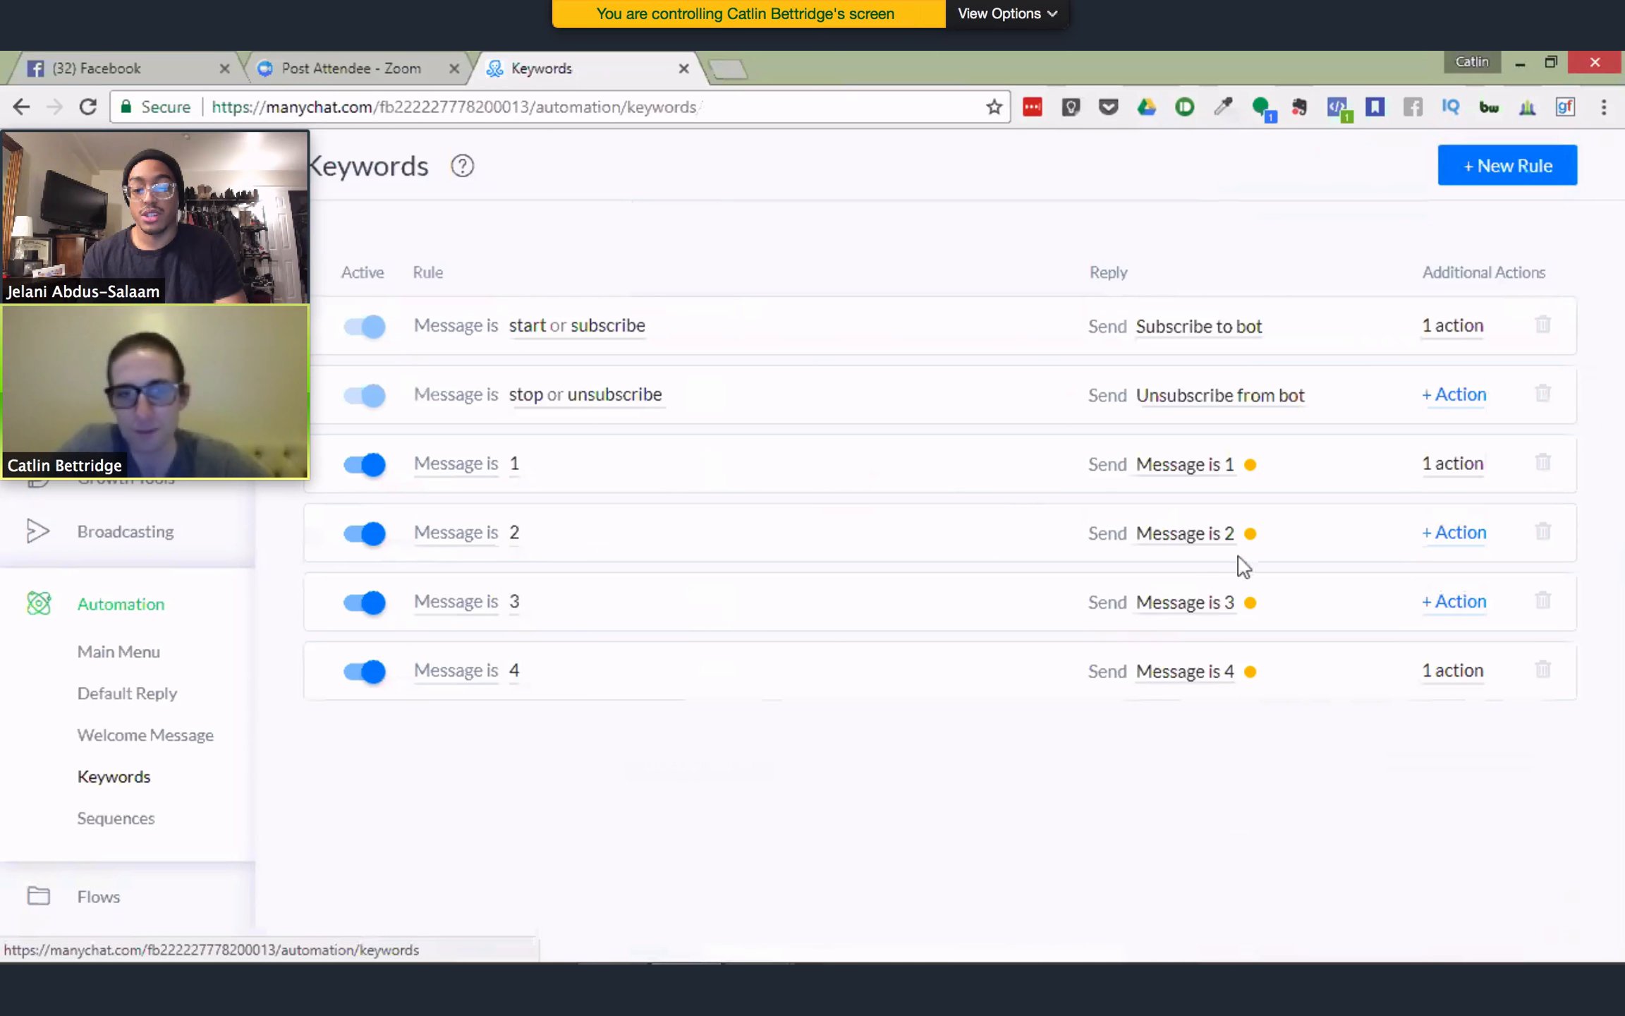
left_click(1450, 465)
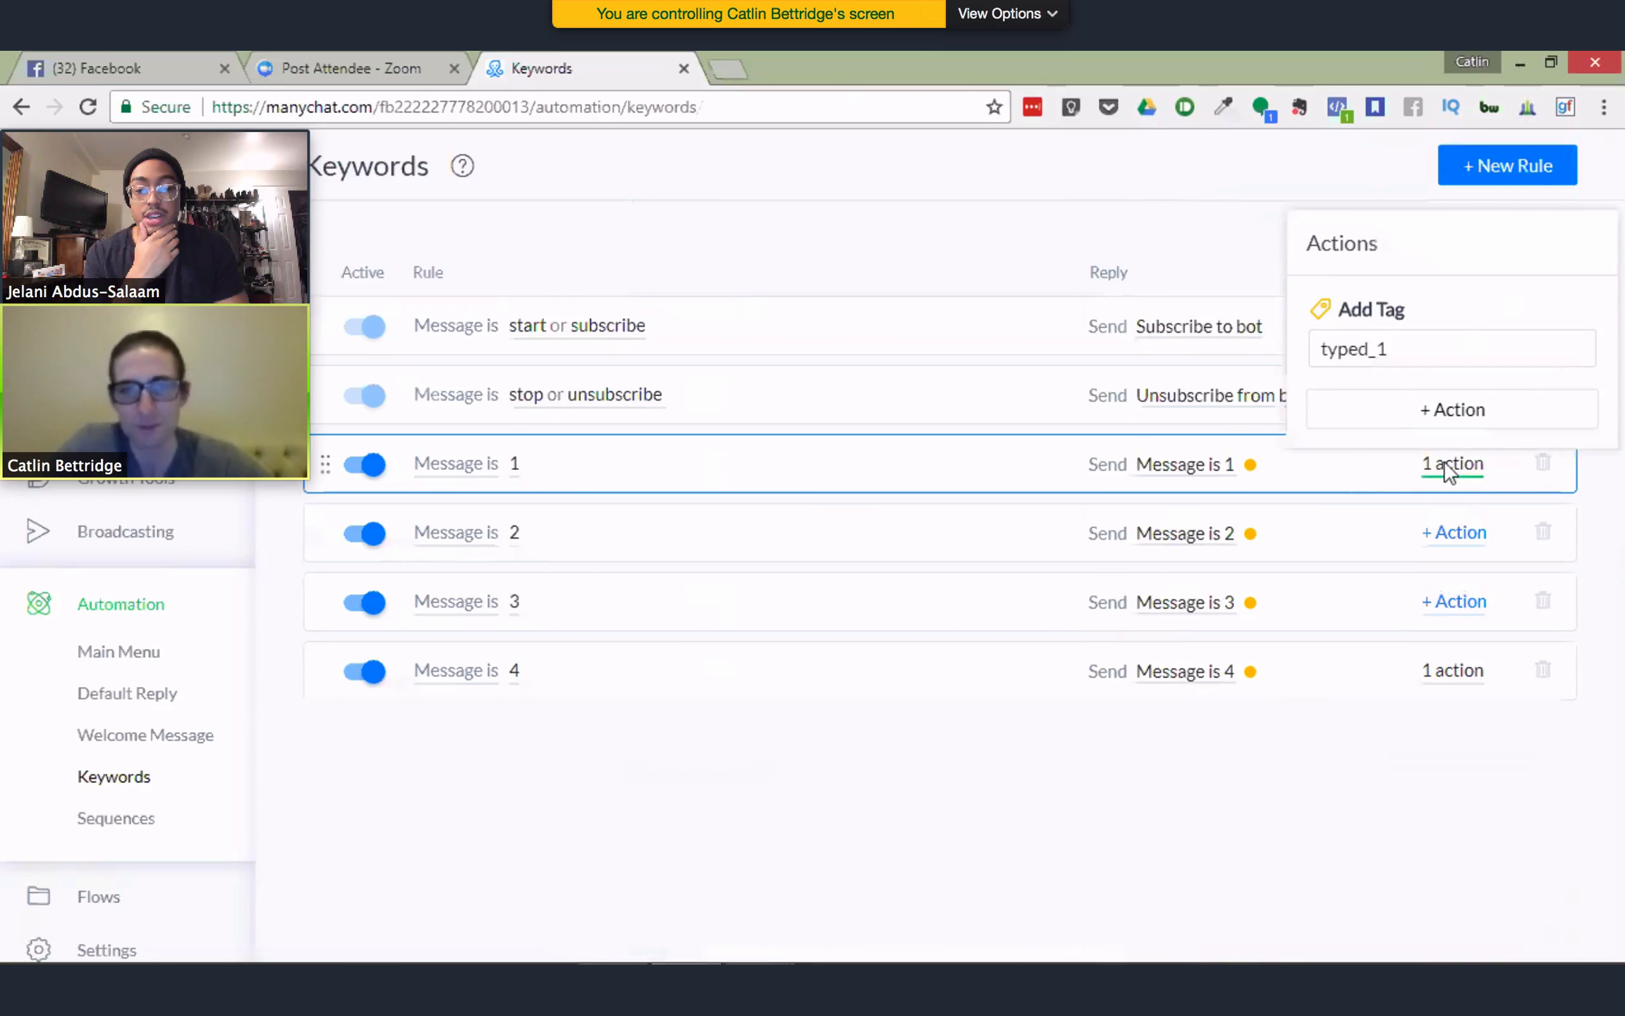
left_click(1436, 412)
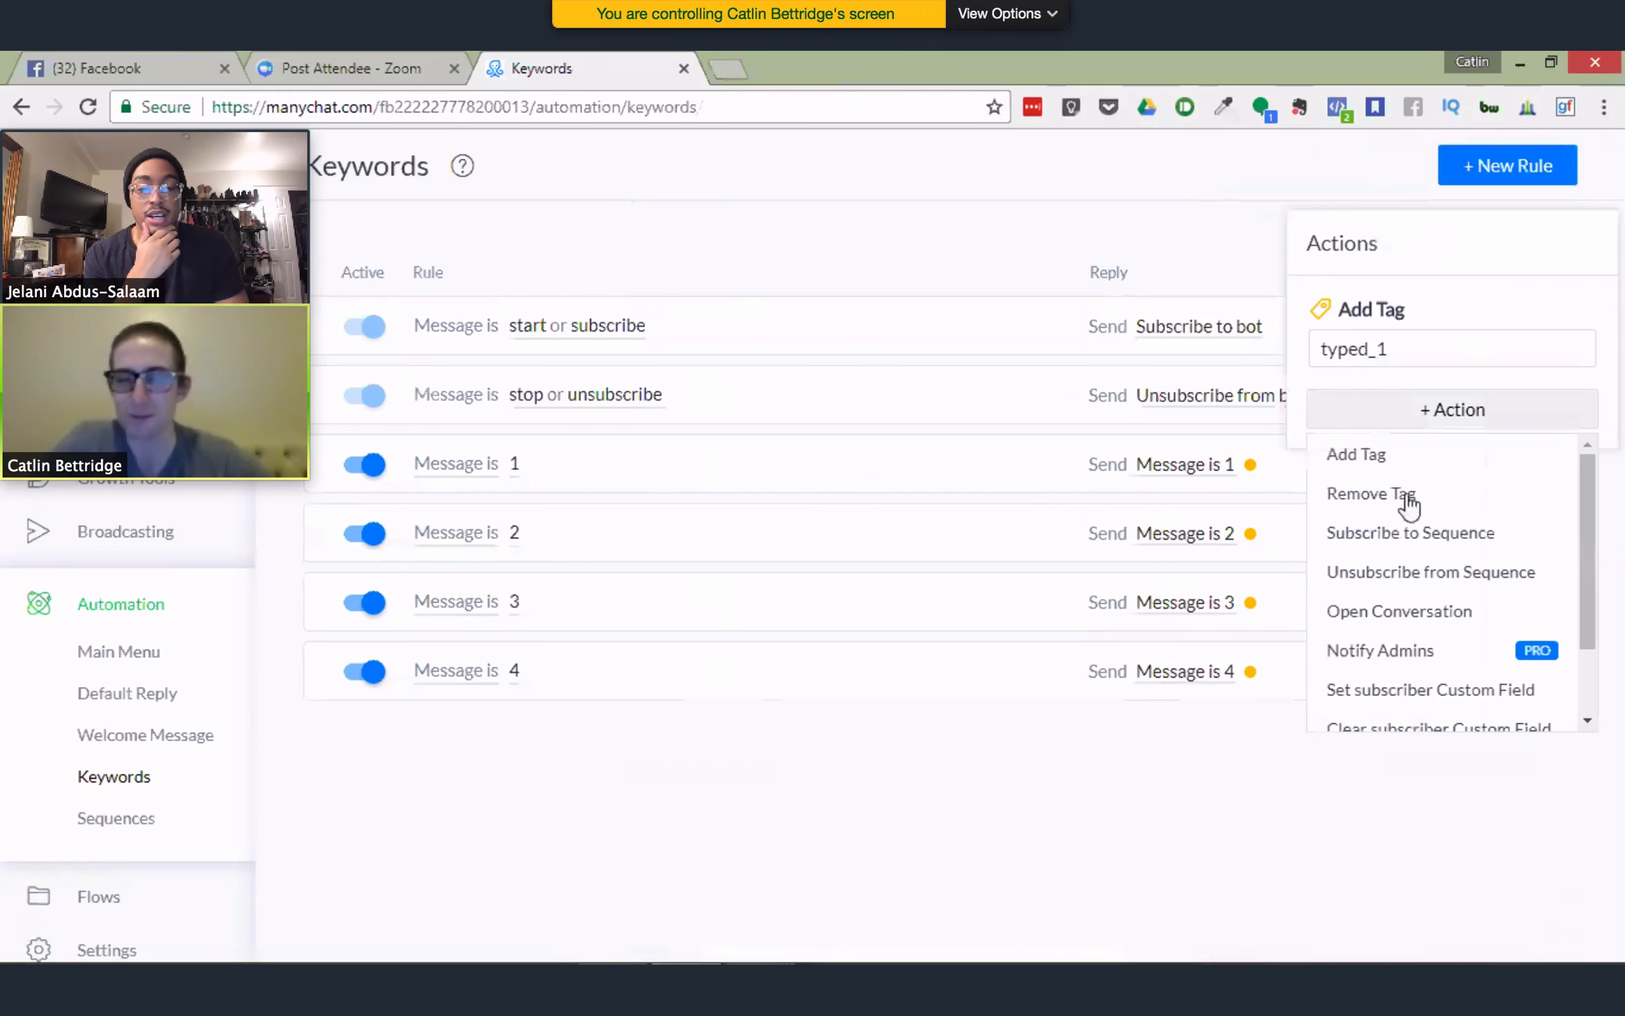
left_click(1411, 537)
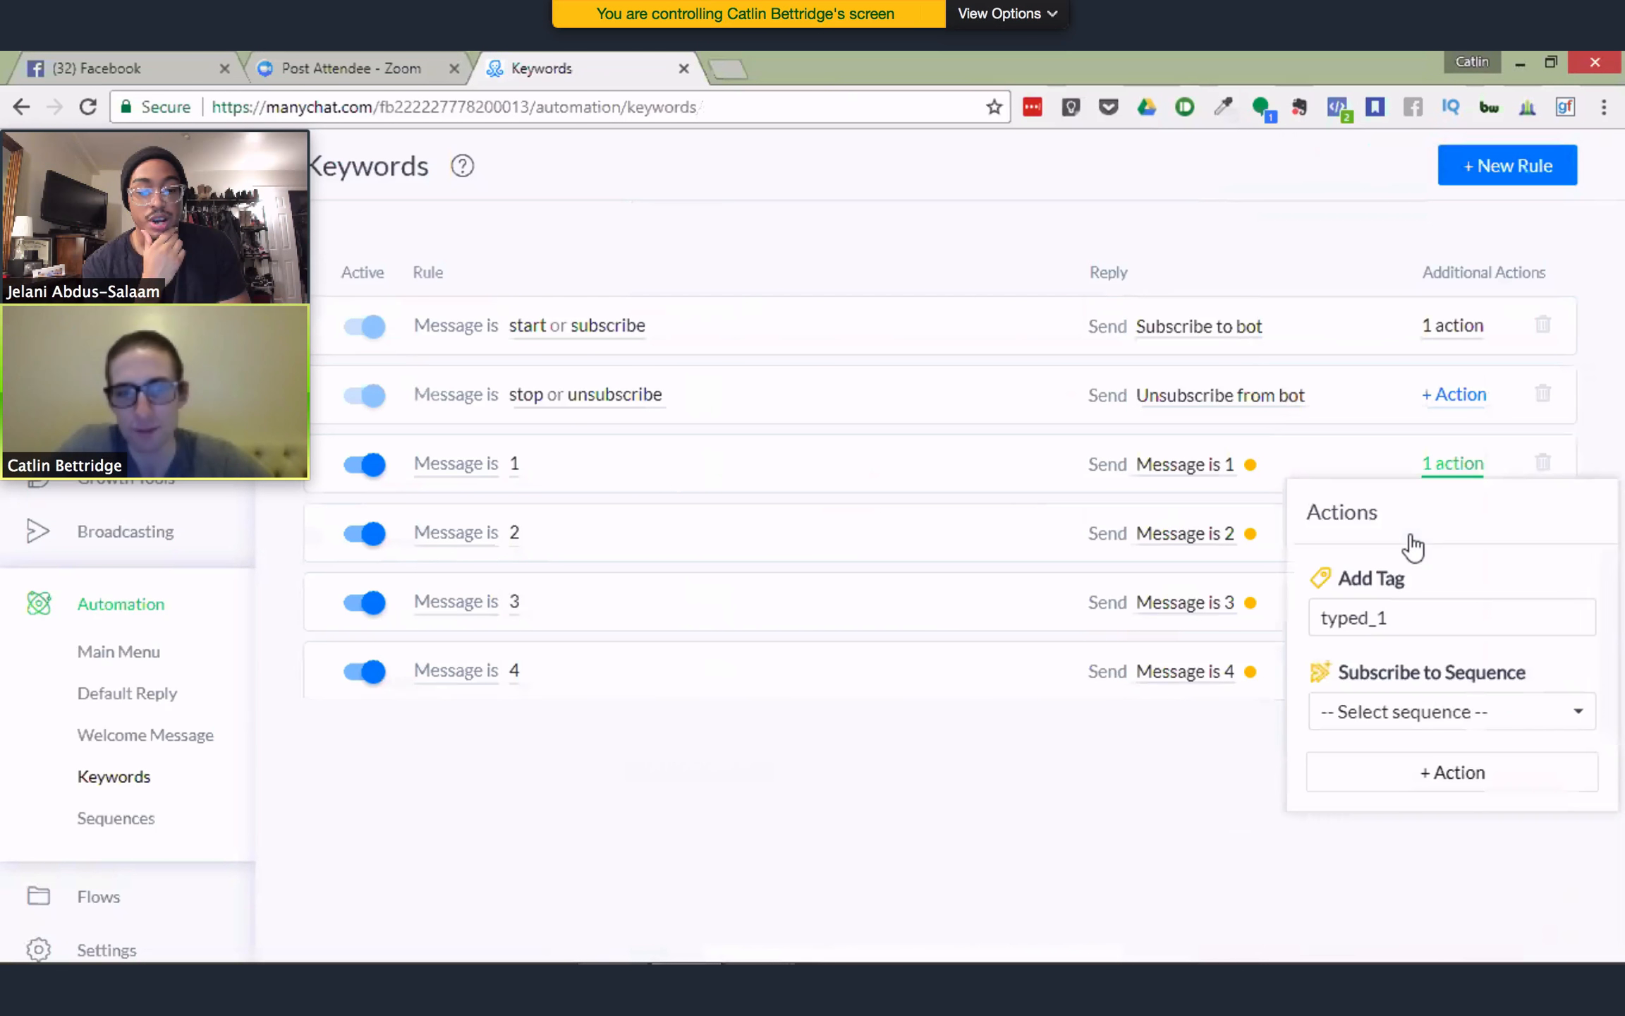
left_click(975, 818)
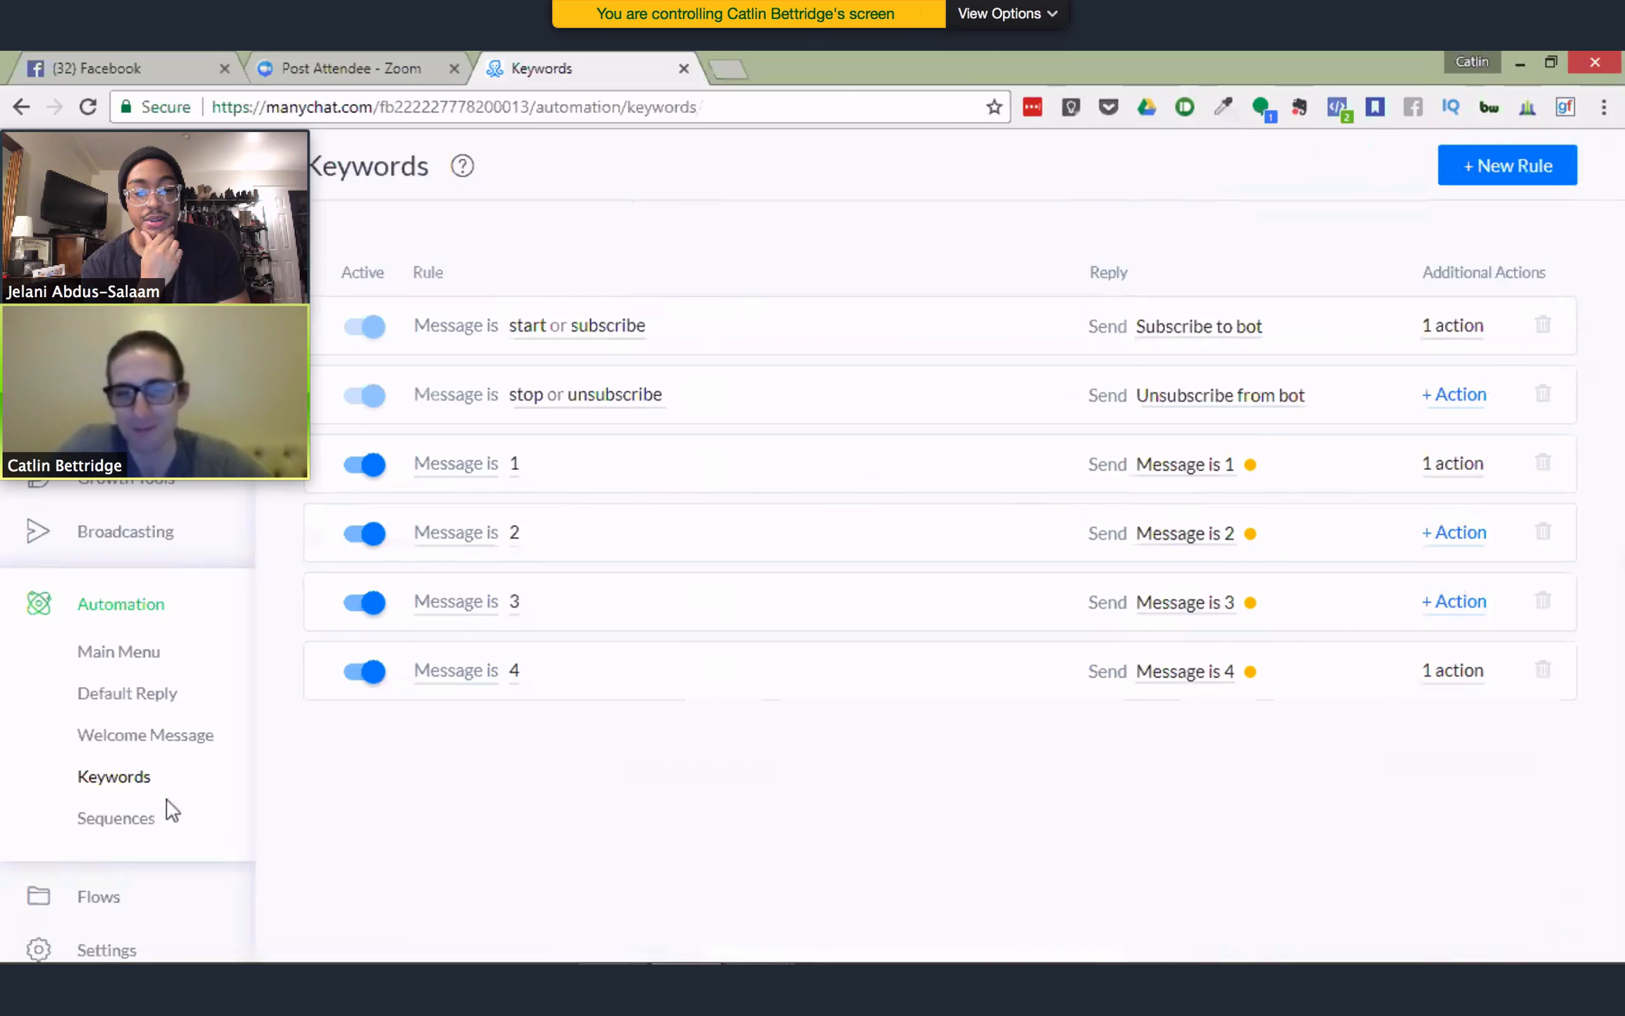
Create a new sequence named "Affiliate Marketings"
left_click(141, 822)
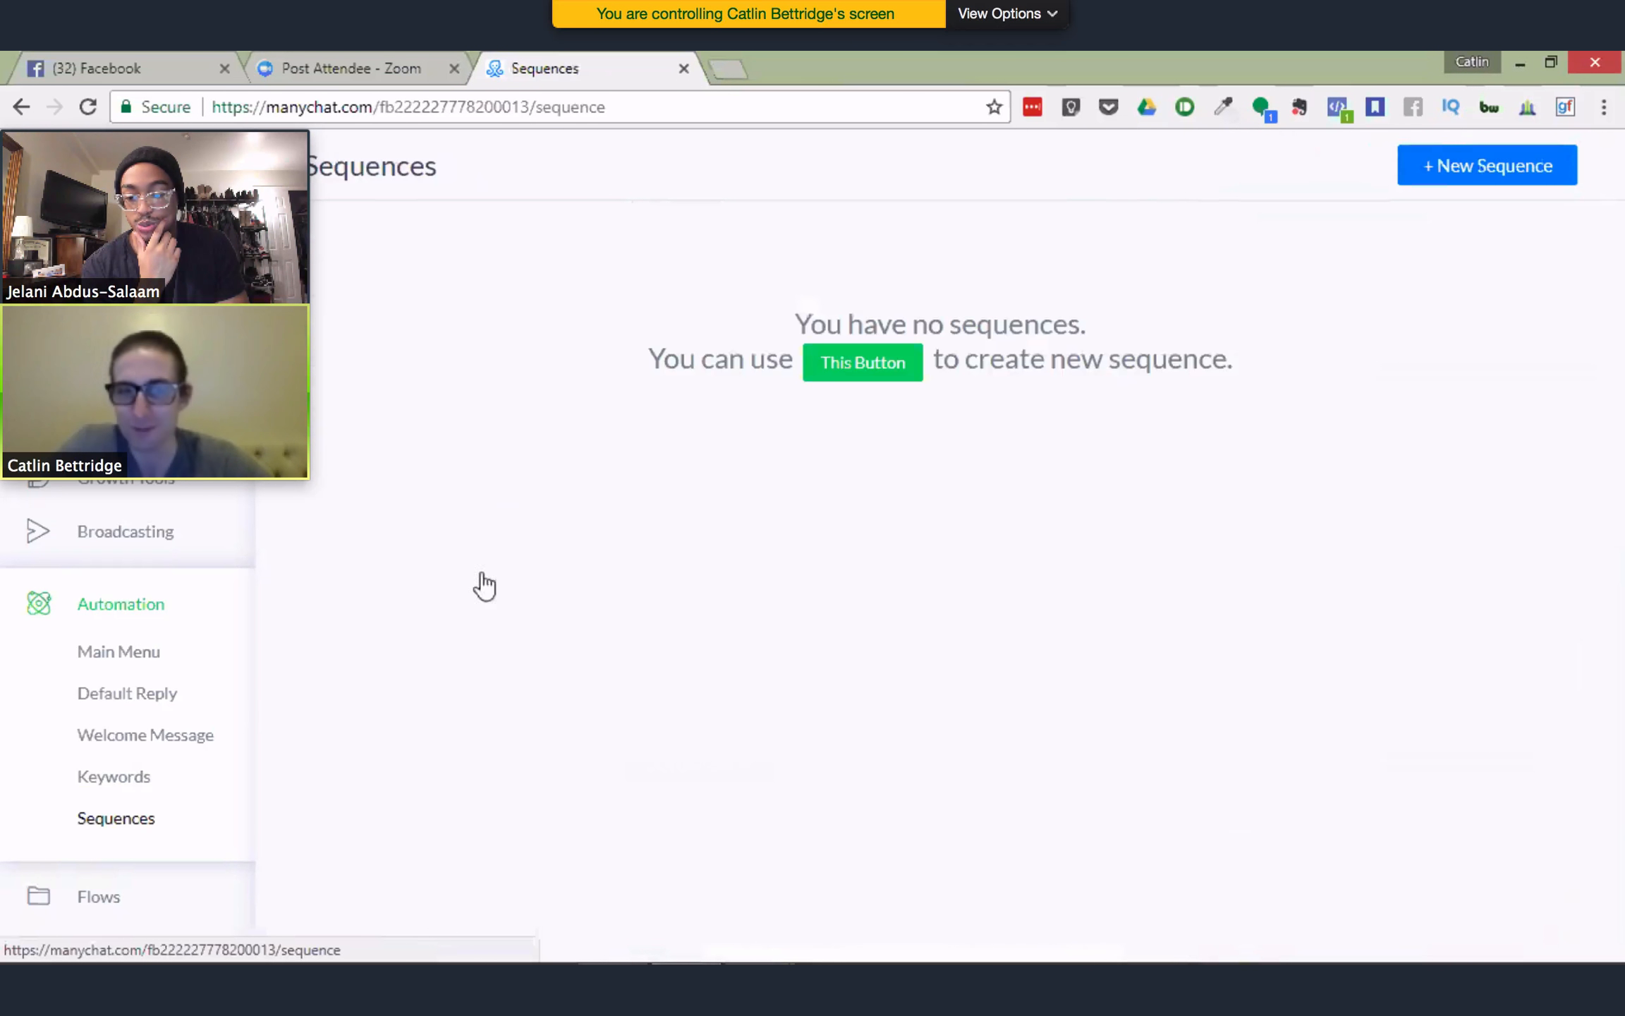
left_click(828, 385)
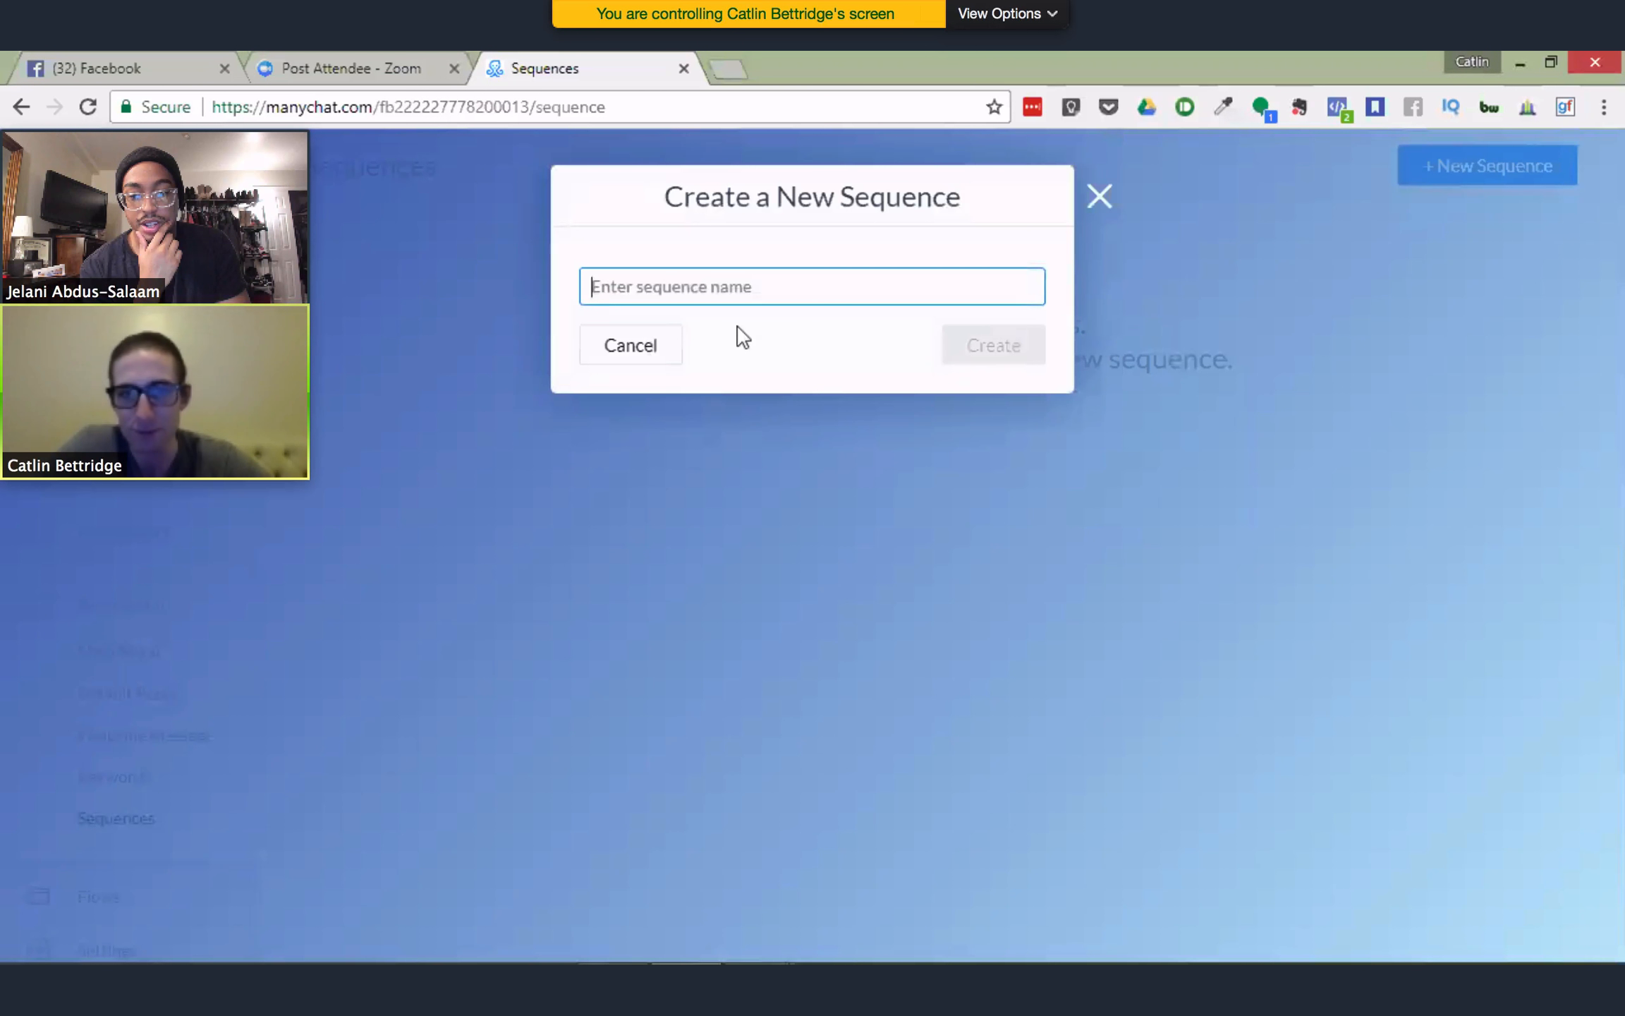
type("Affiliate ")
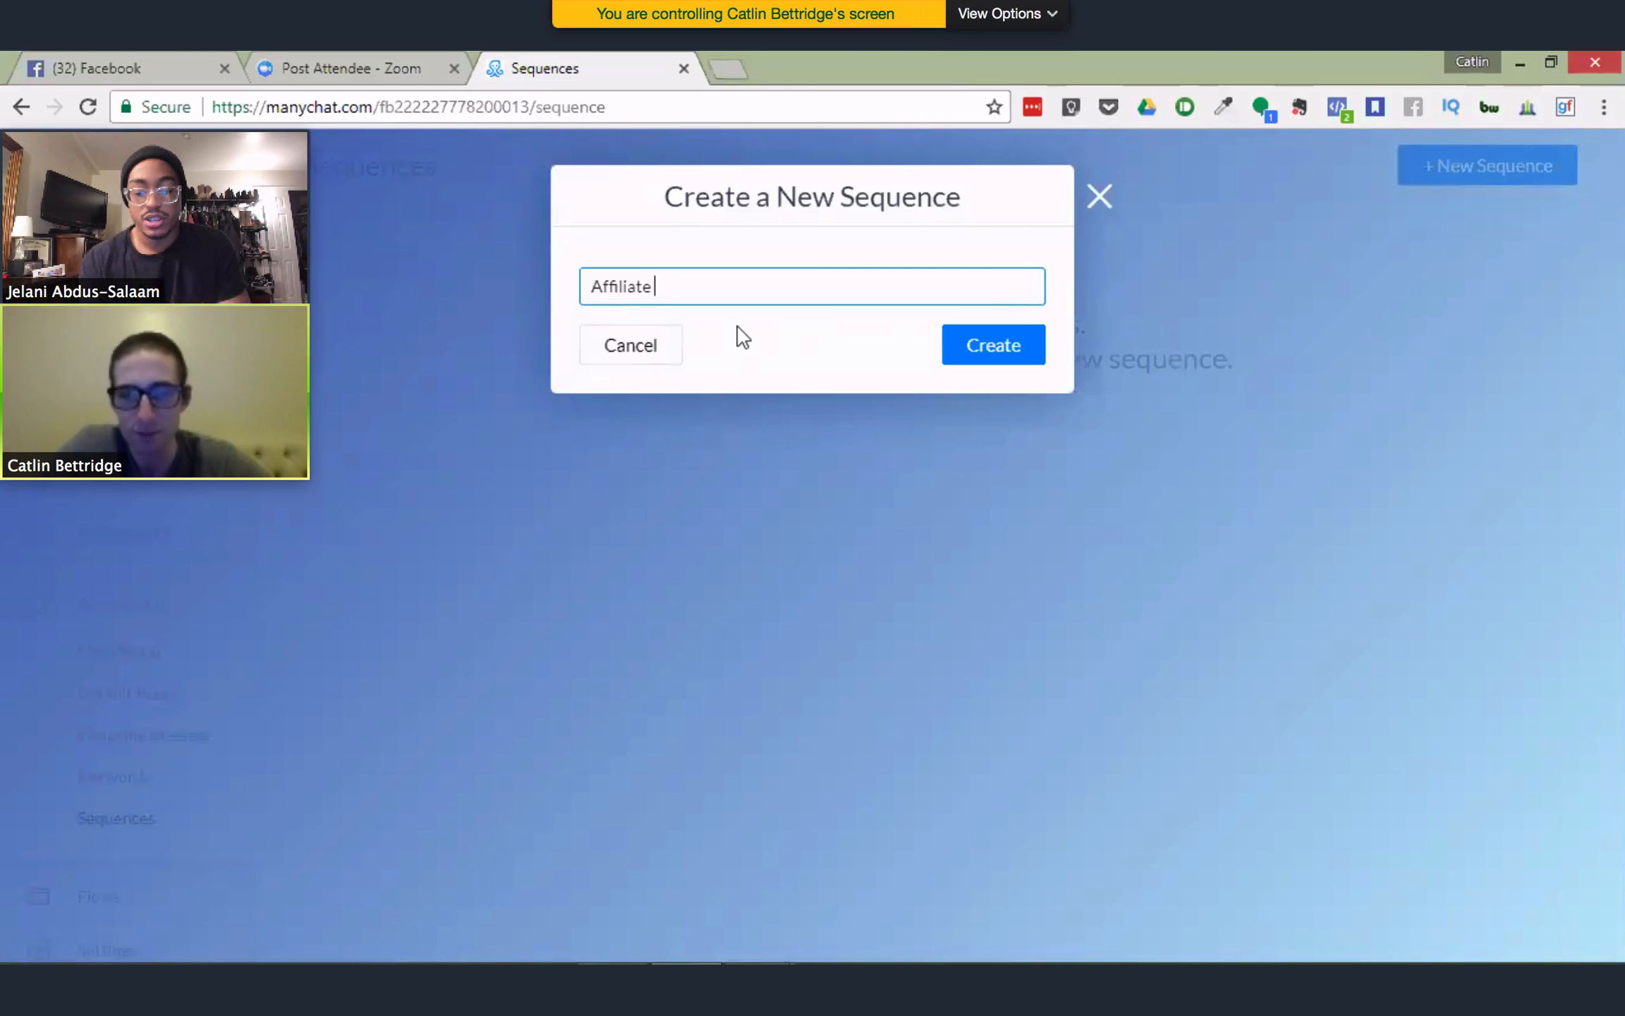
type("Marketings")
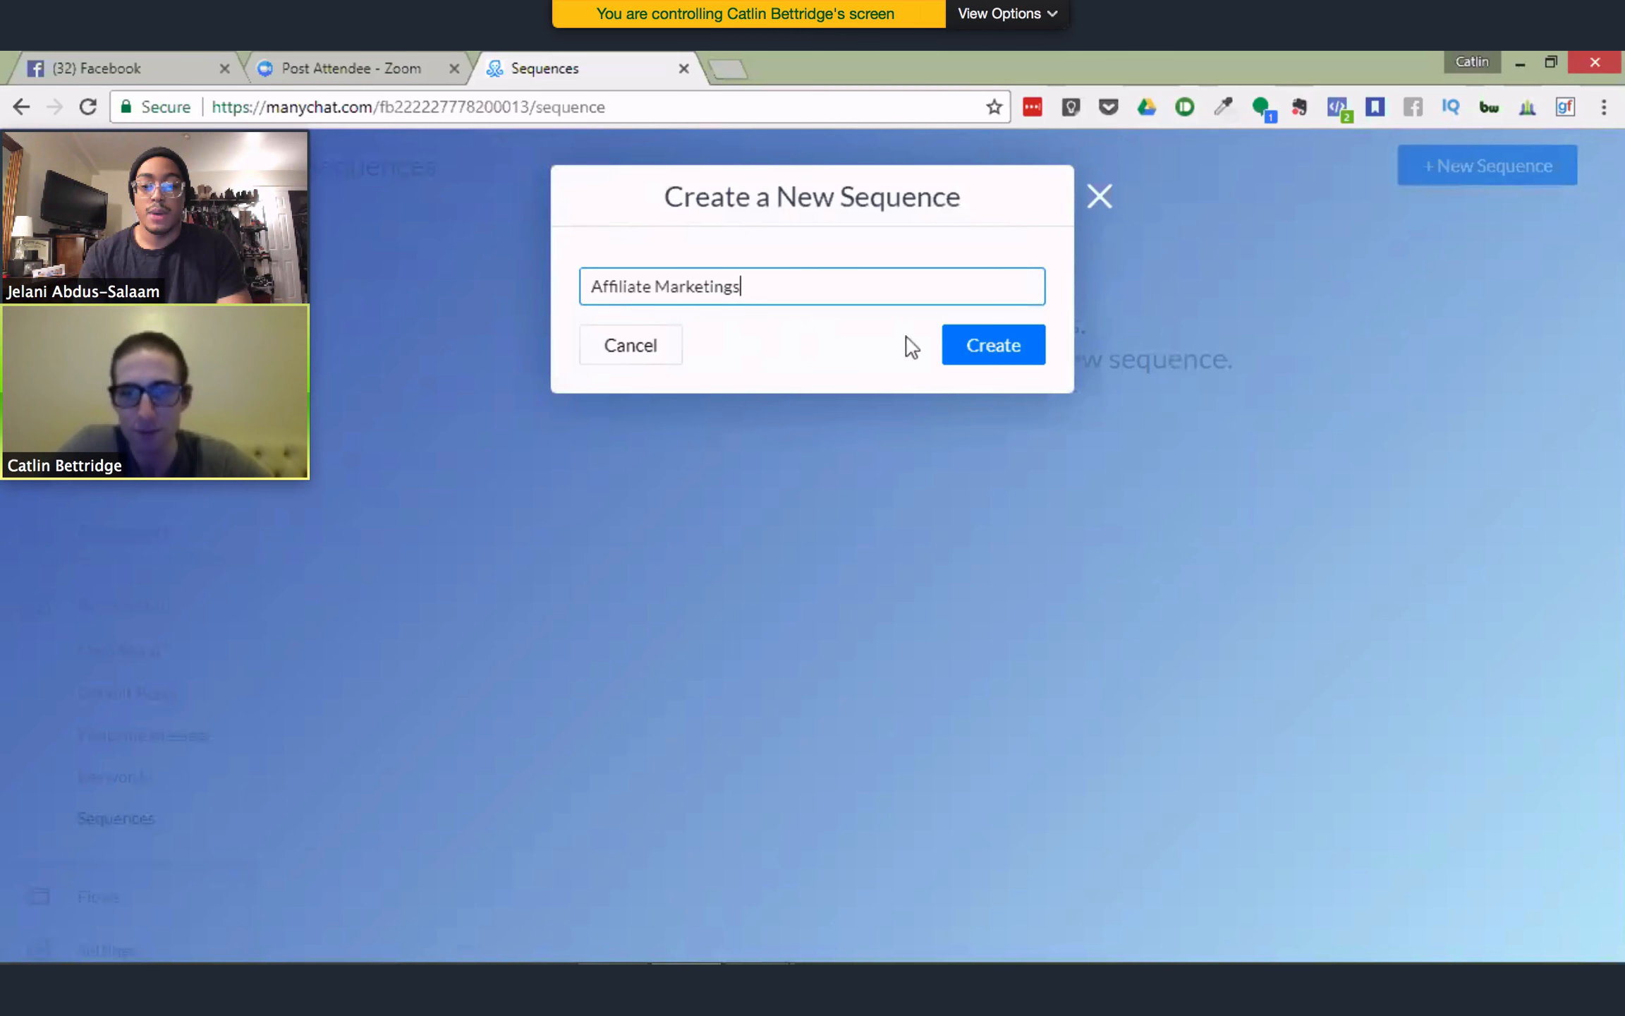
left_click(996, 351)
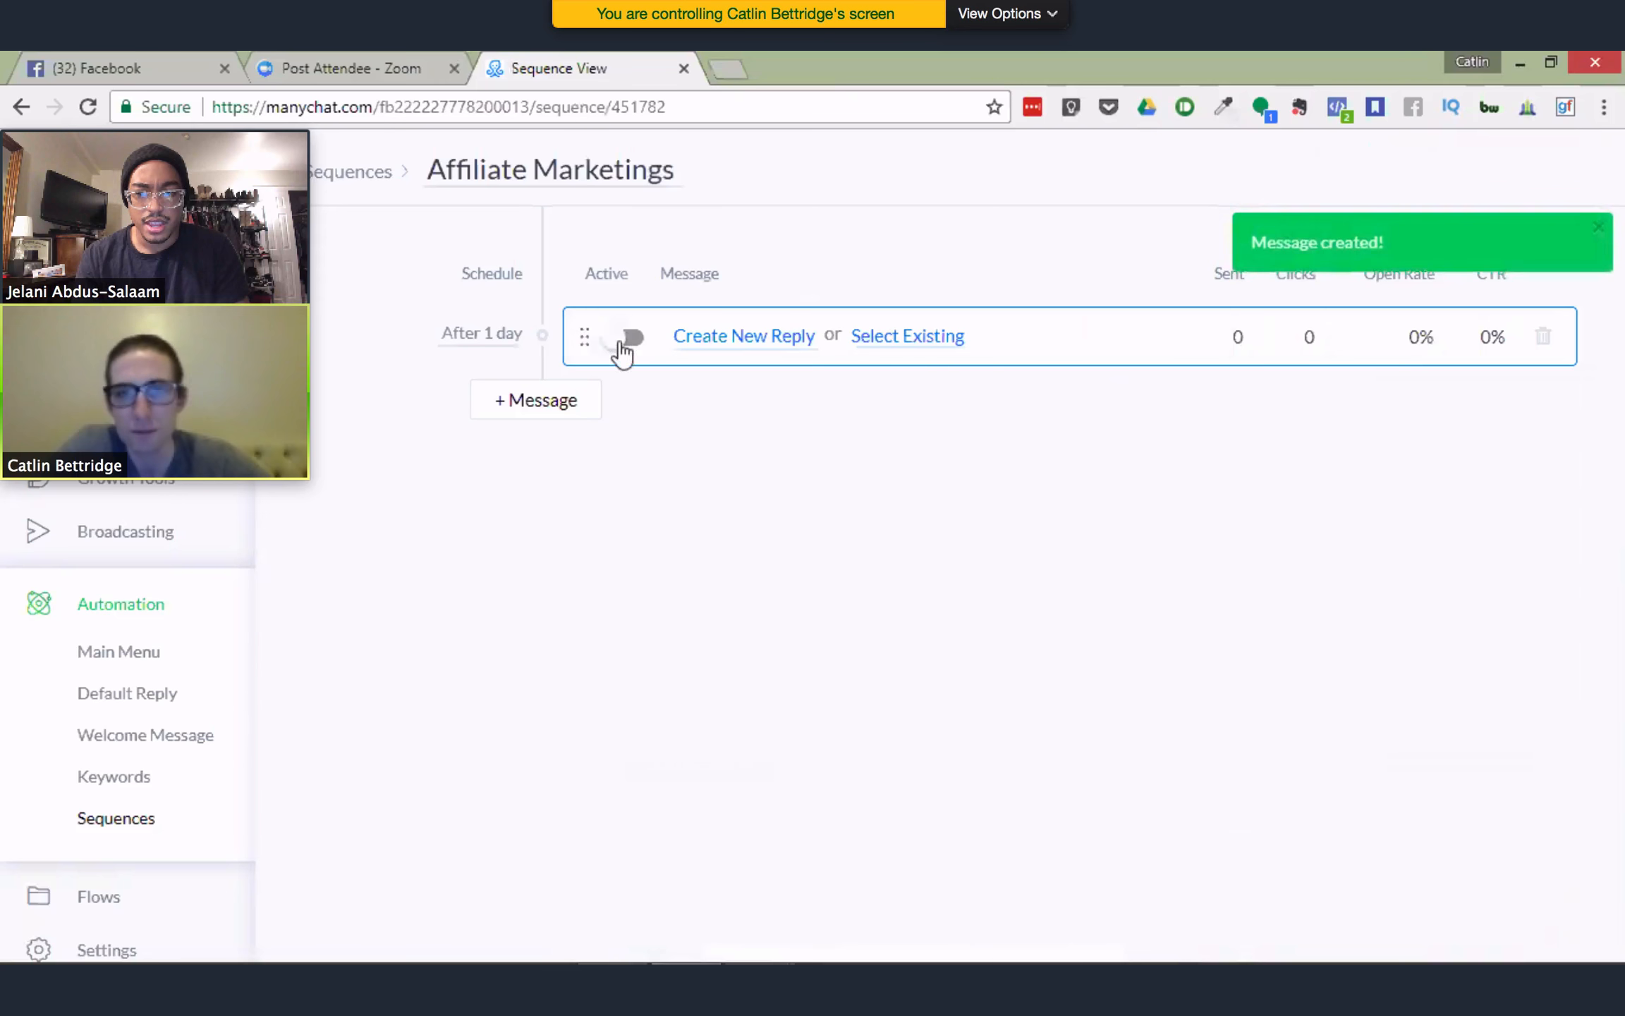
Review the schedule options for the sequence's first message, including the delay units and the sending time choices
left_click(487, 345)
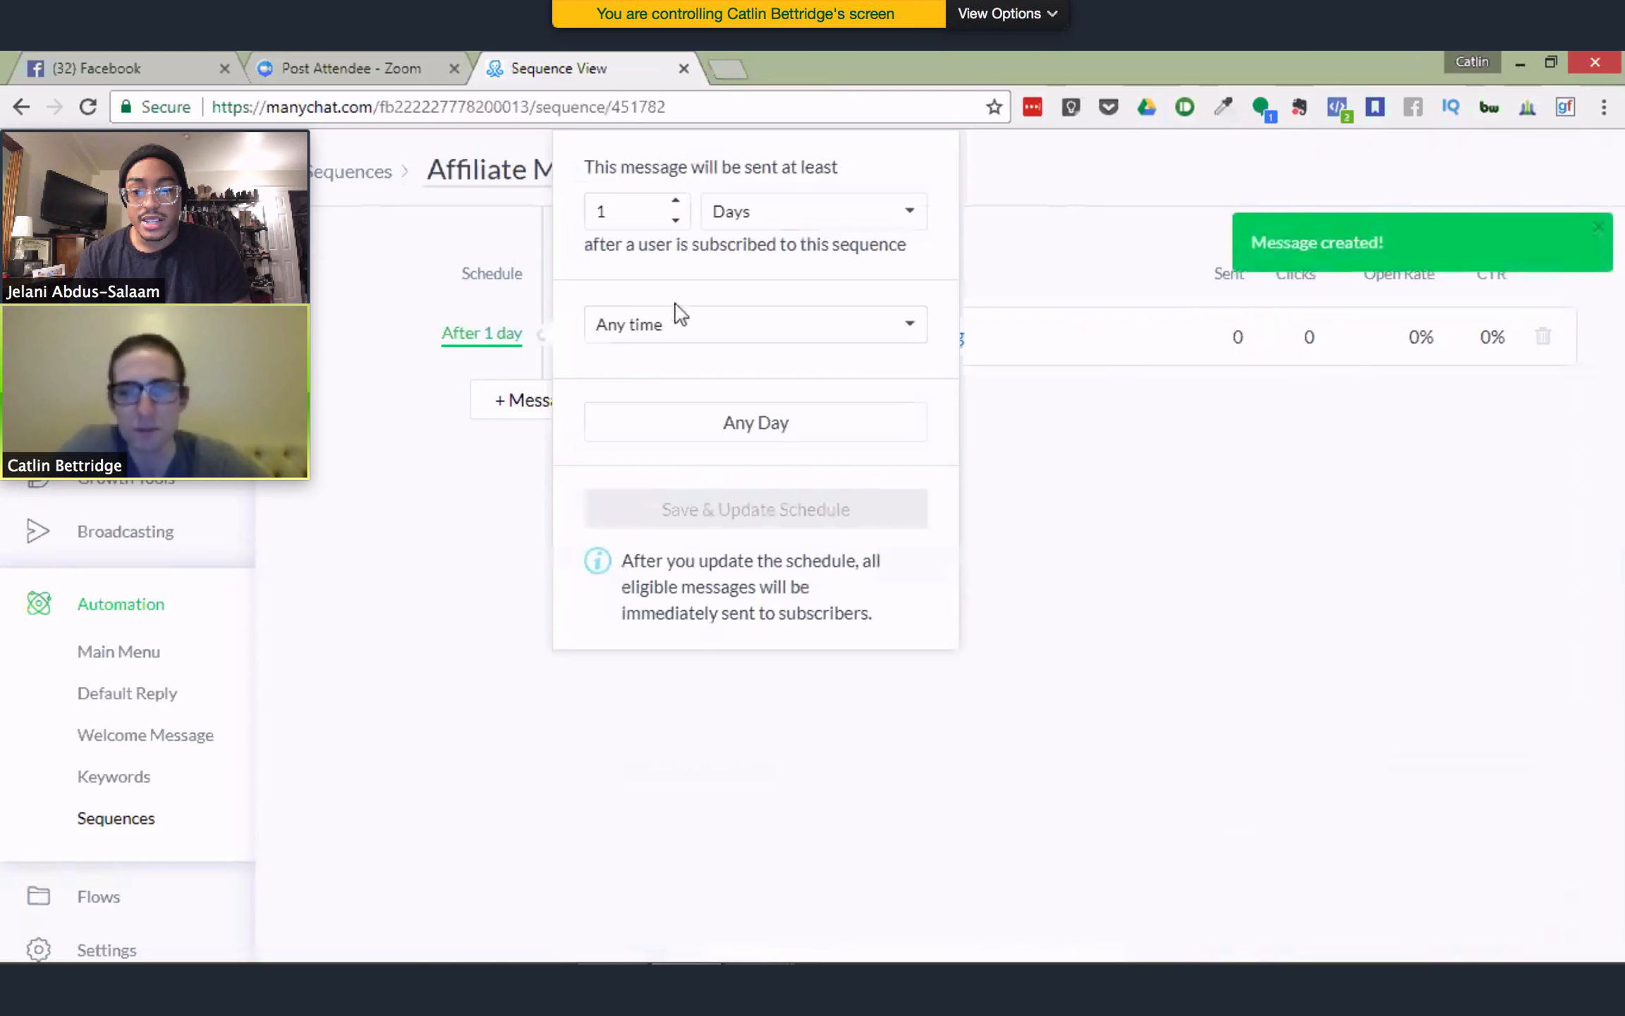
left_click(736, 213)
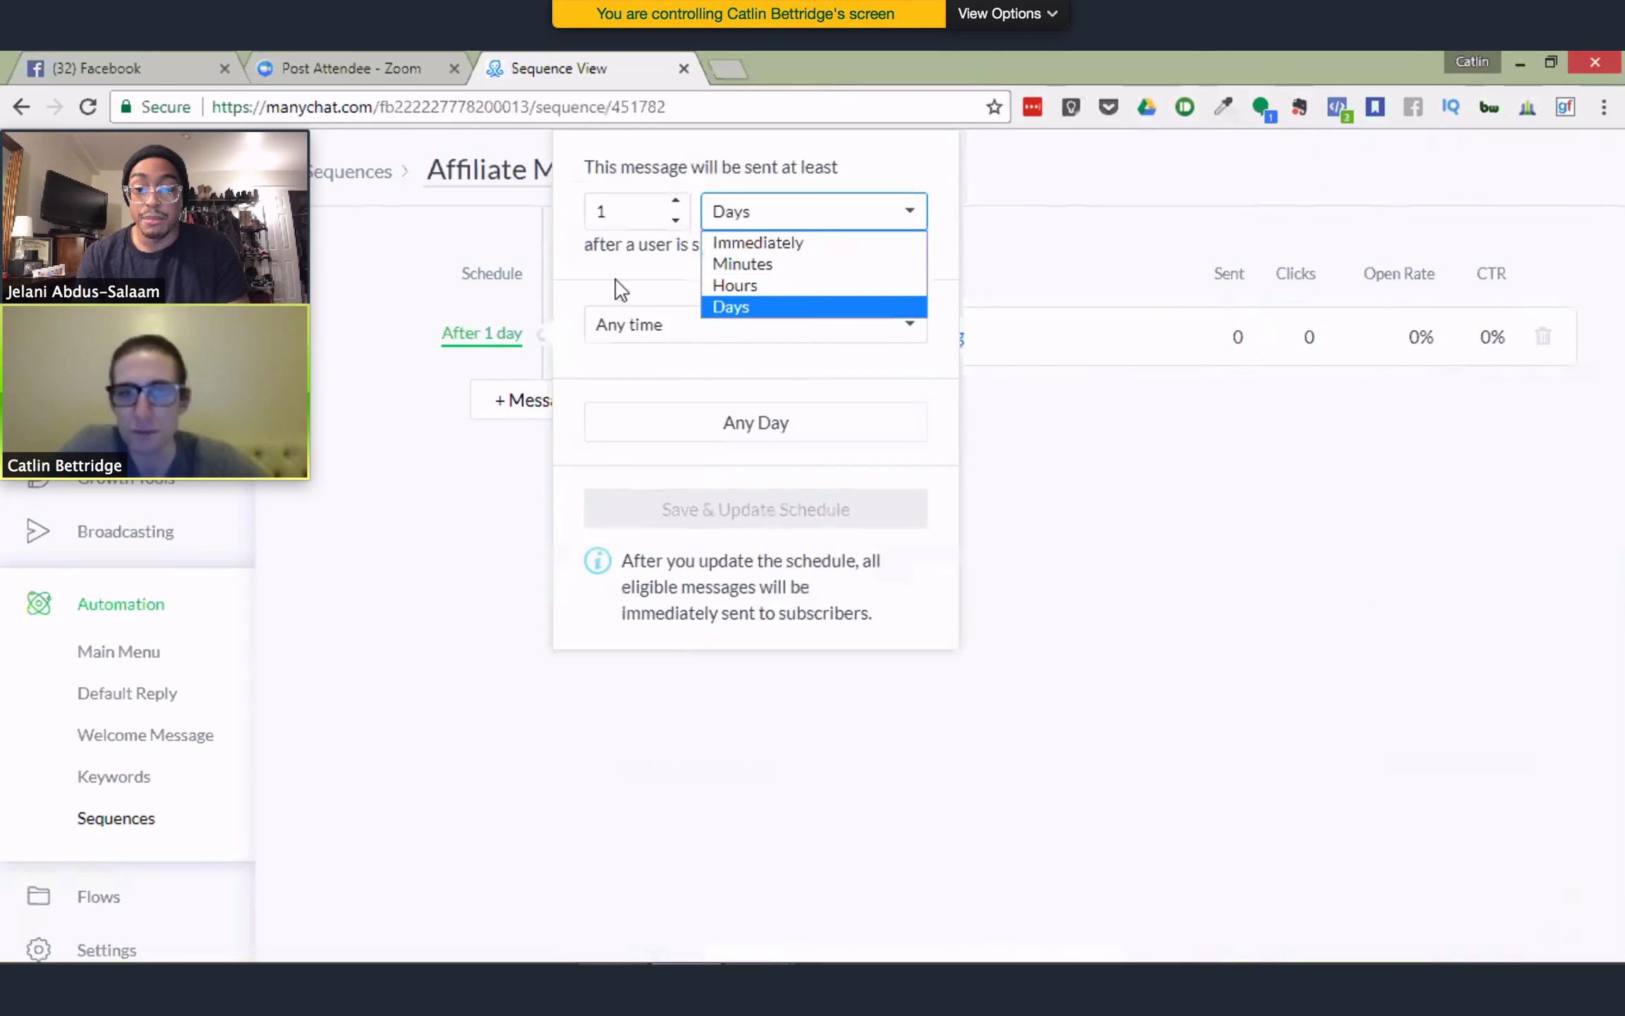
left_click(675, 335)
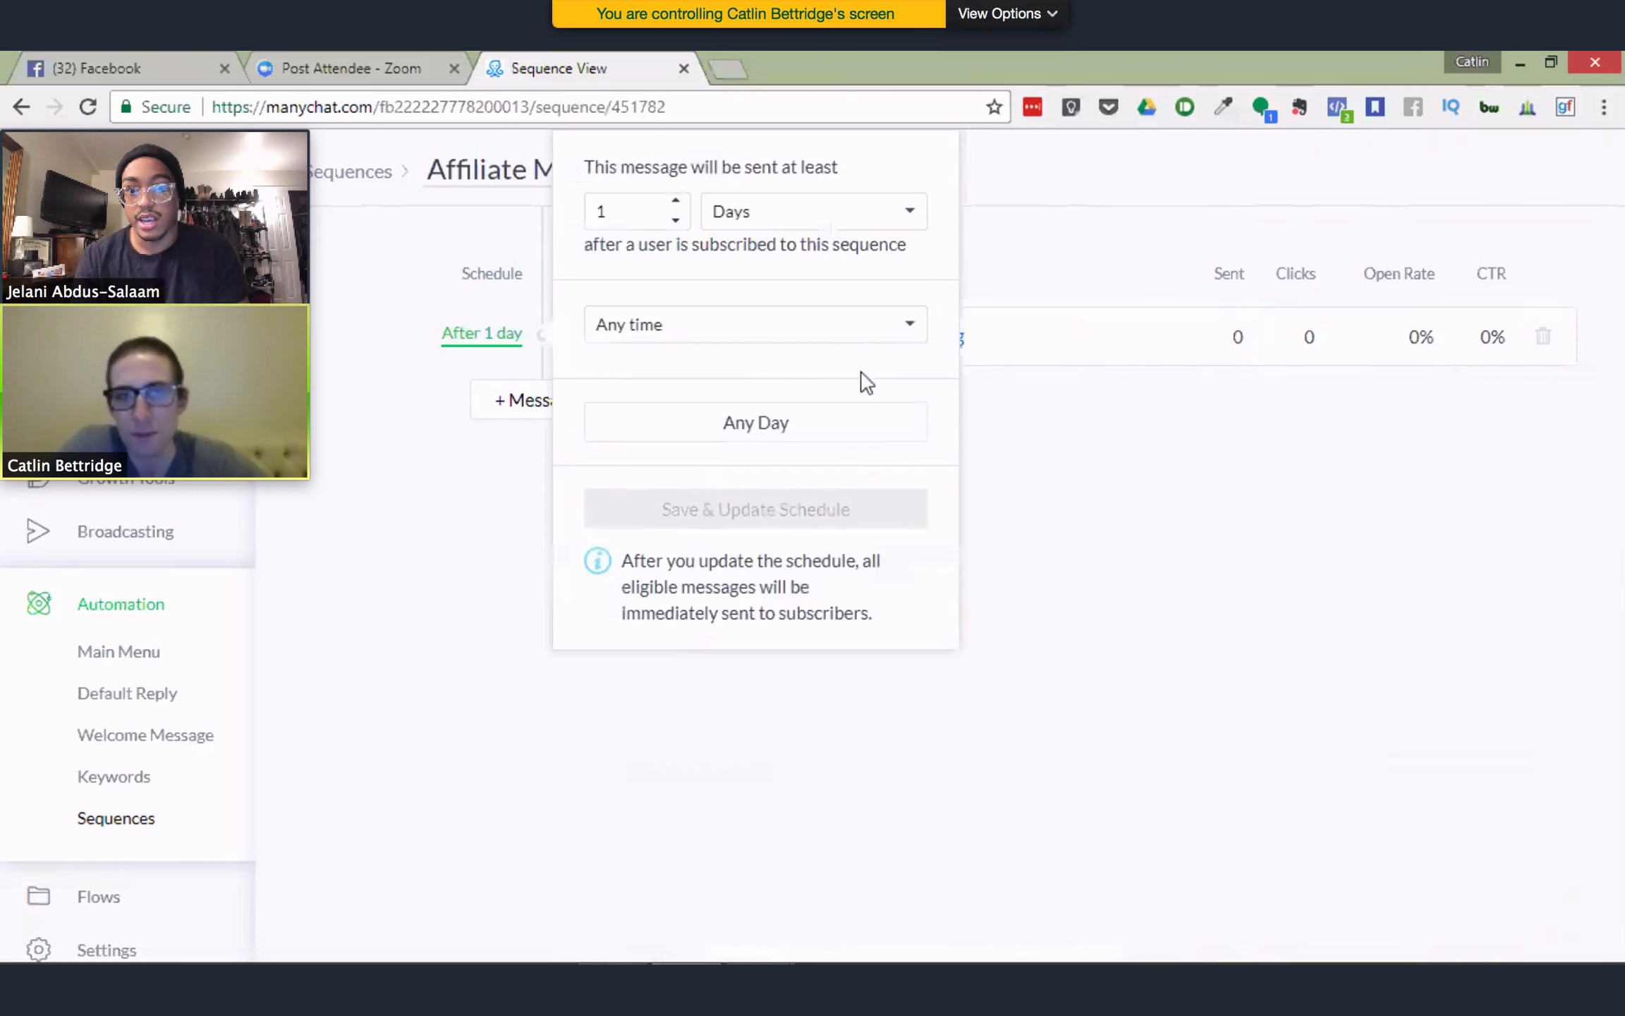
left_click(882, 328)
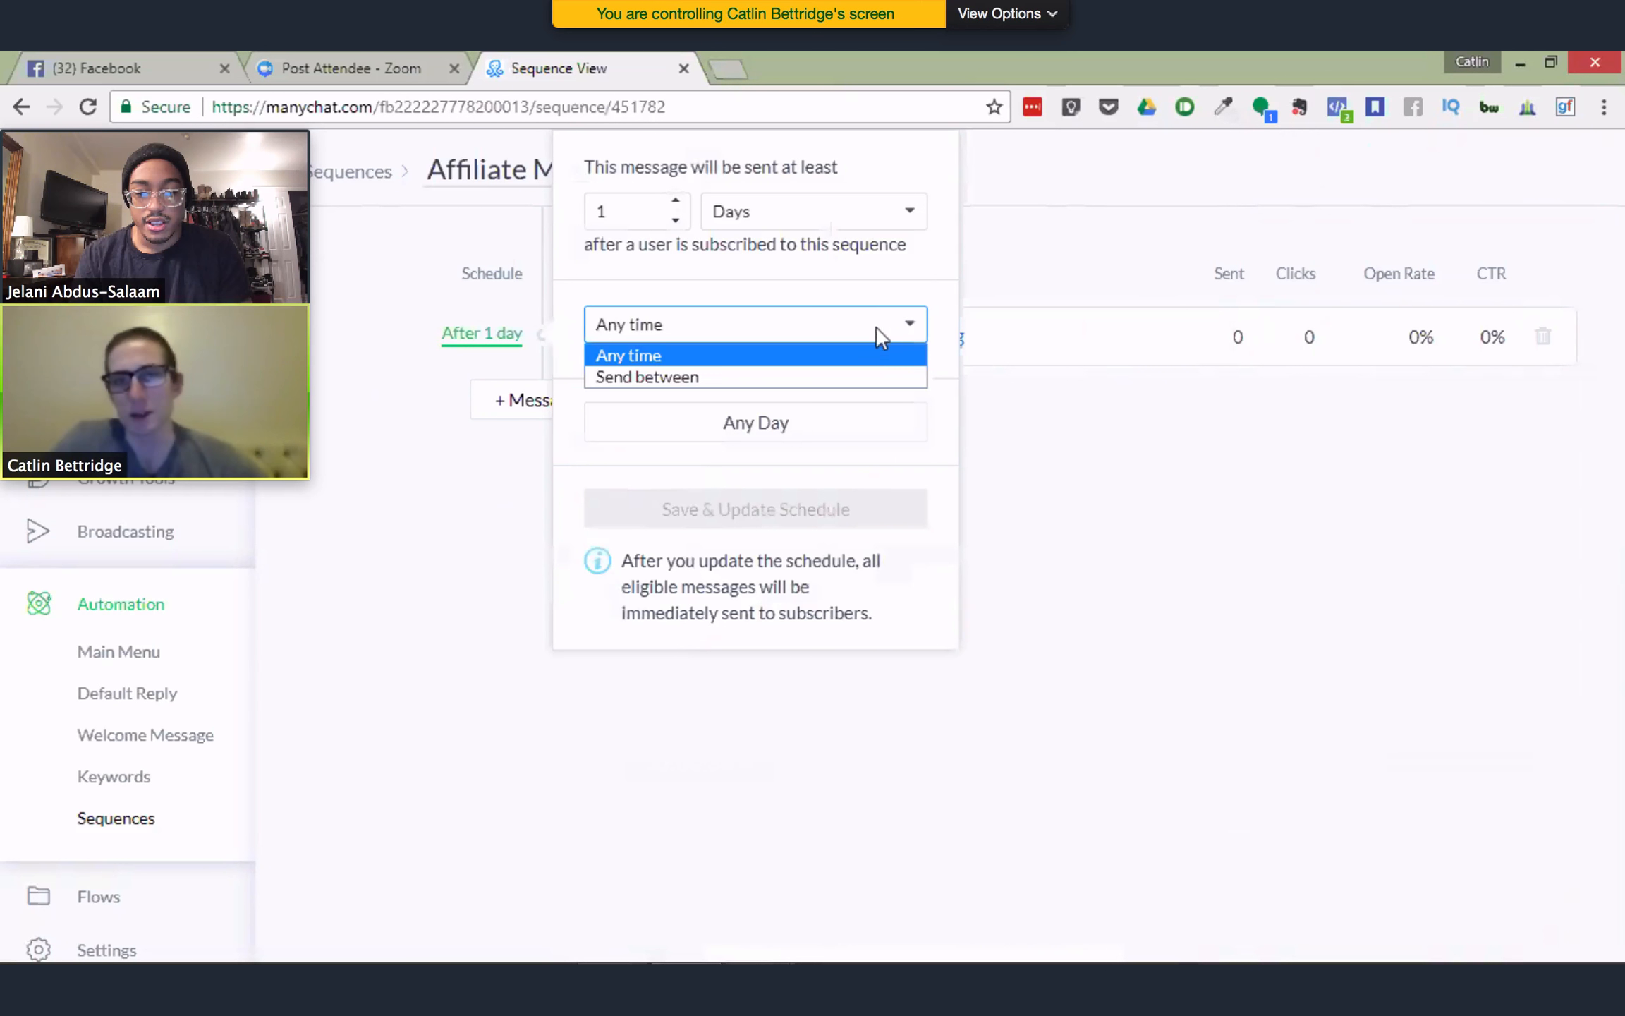
left_click(1033, 485)
left_click(1026, 483)
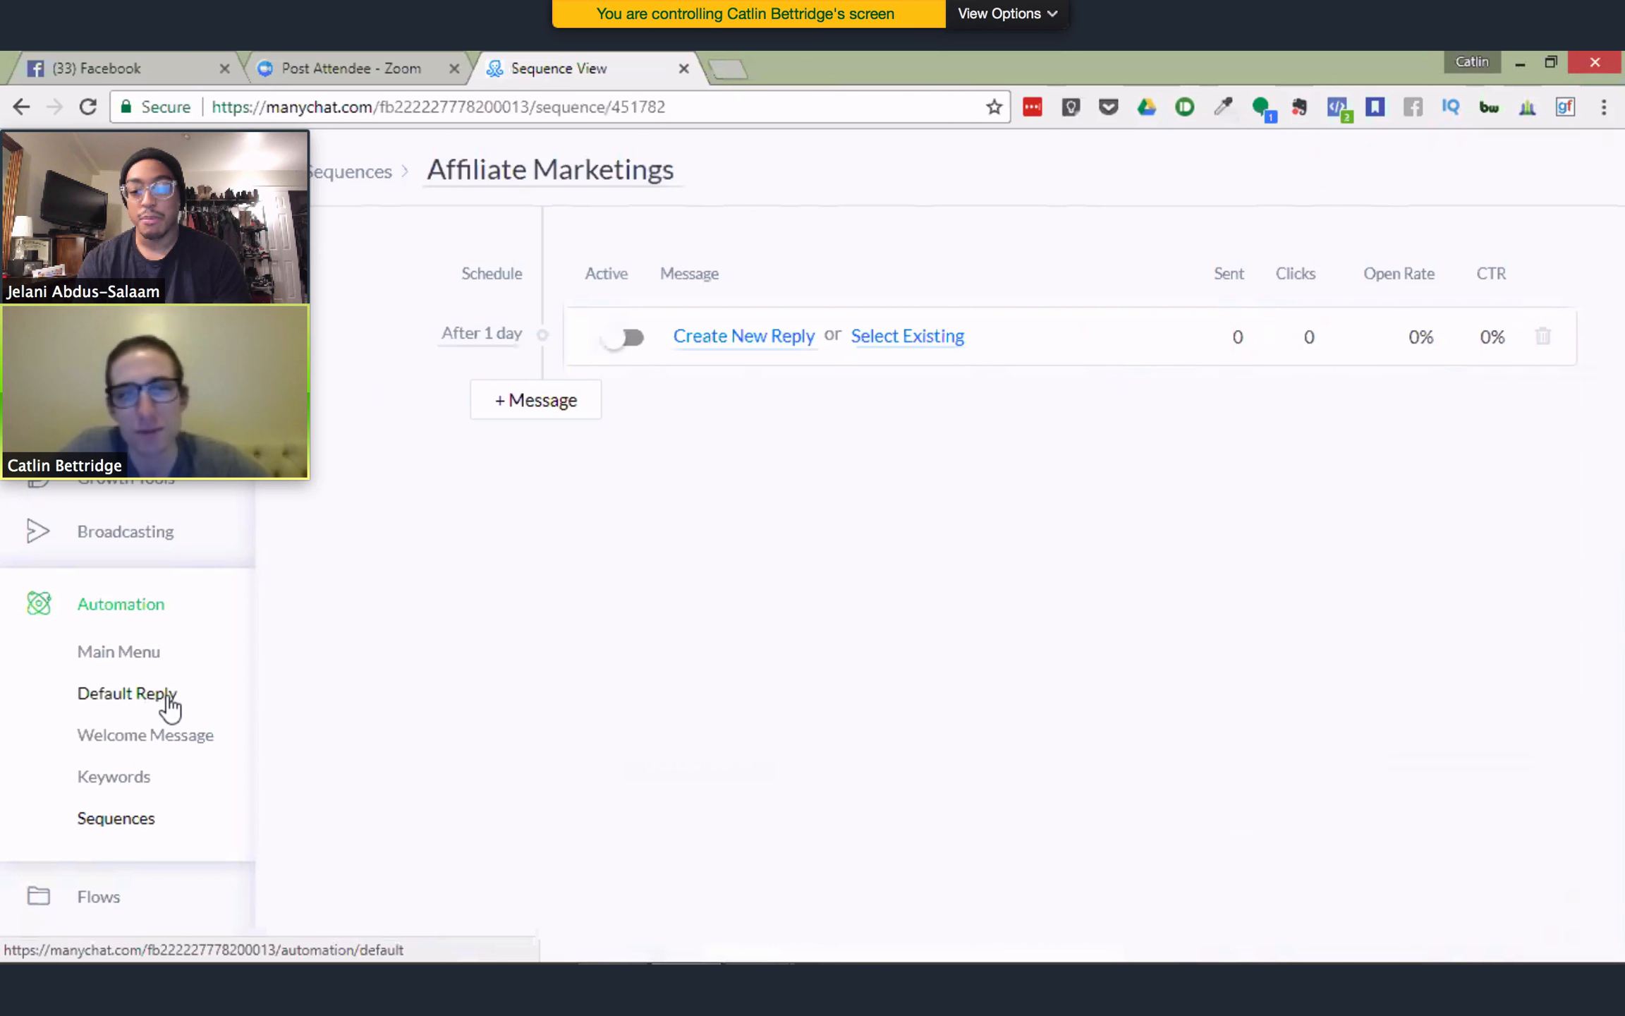
Look through the Default Reply and Main Menu automation pages and return to the keyword rules
left_click(120, 699)
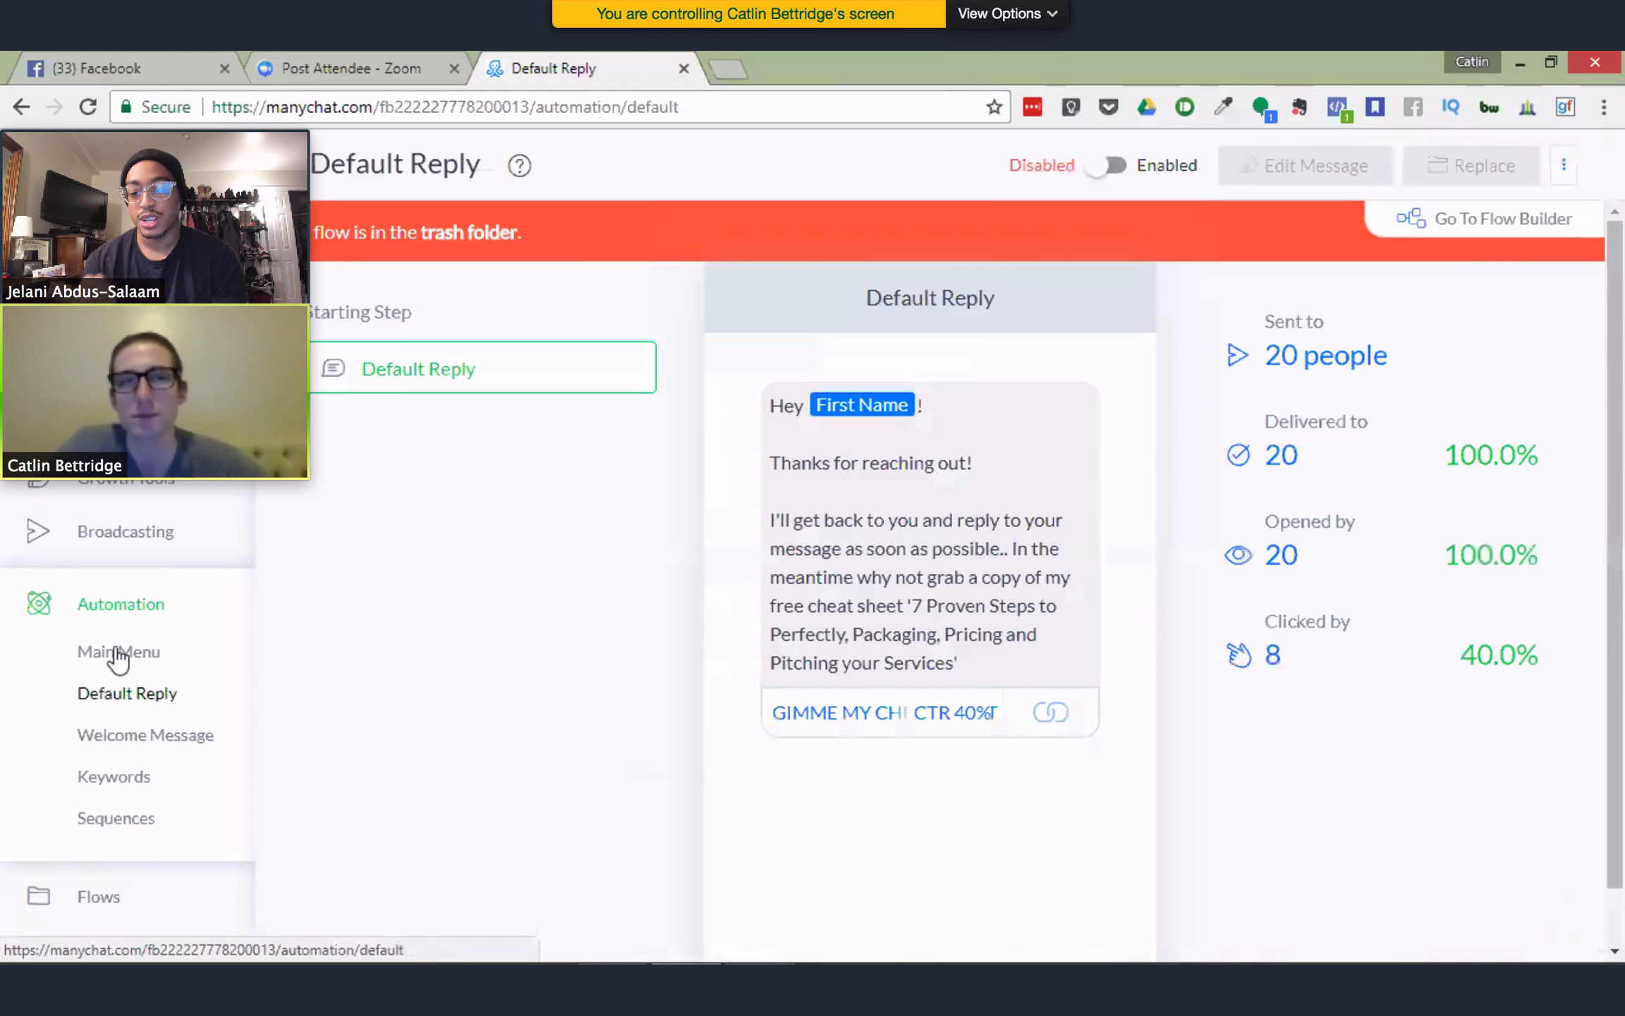
left_click(125, 655)
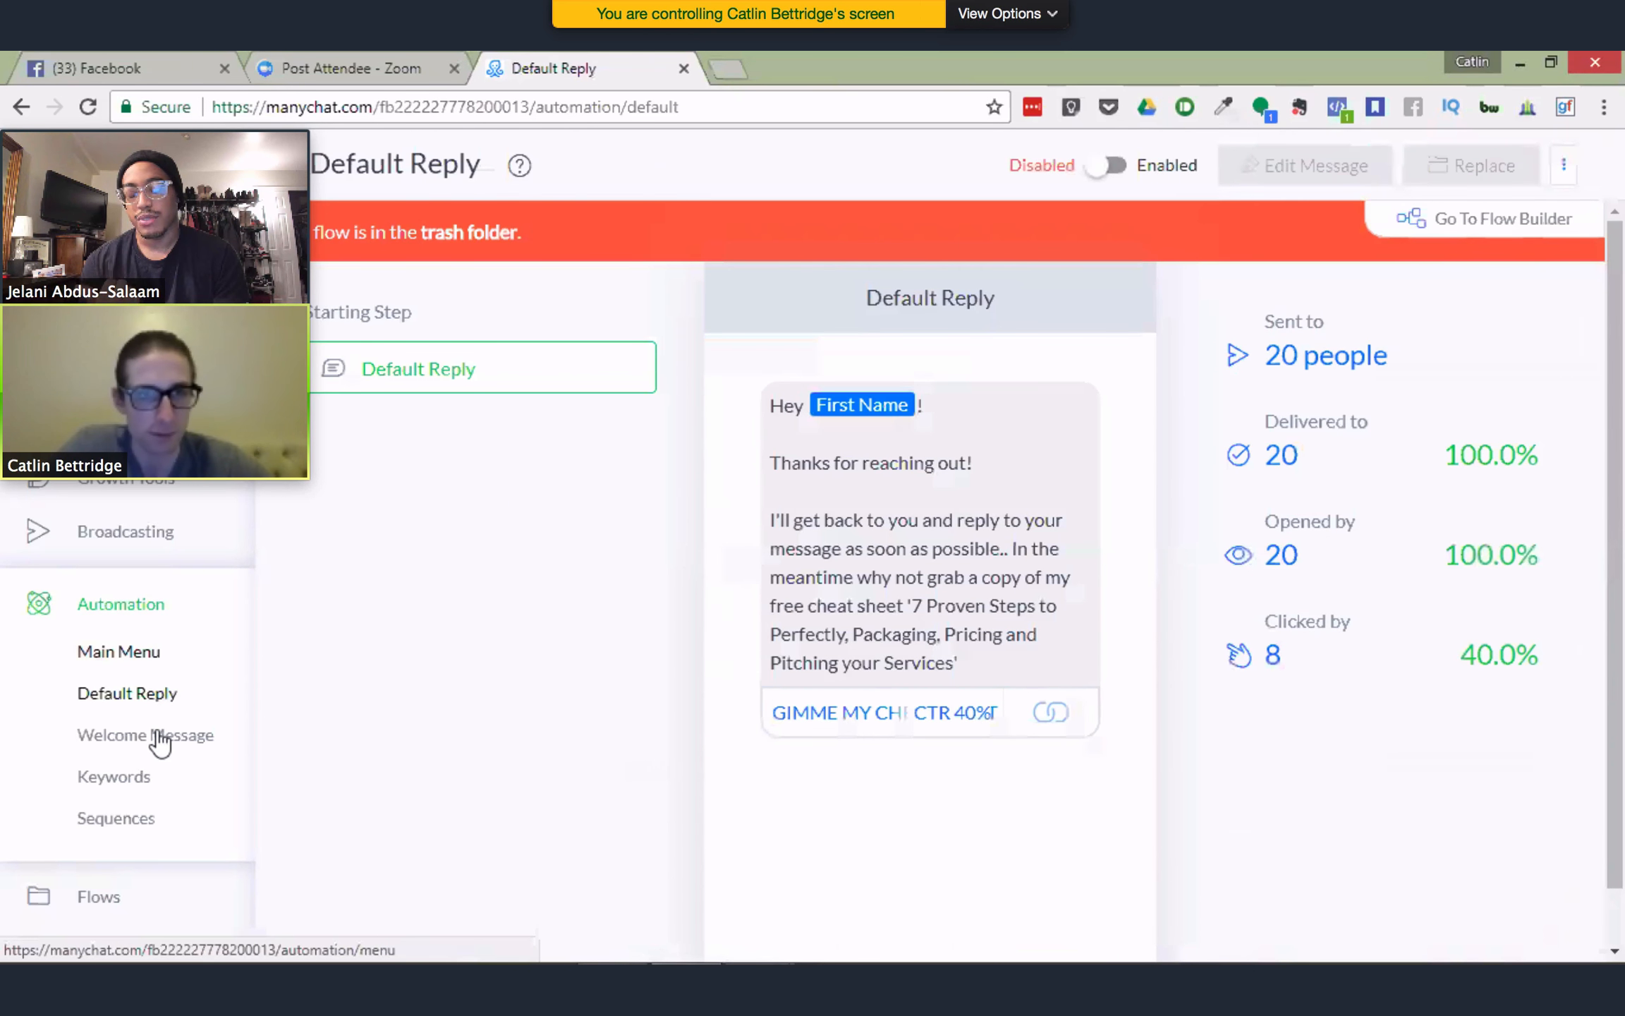
left_click(159, 737)
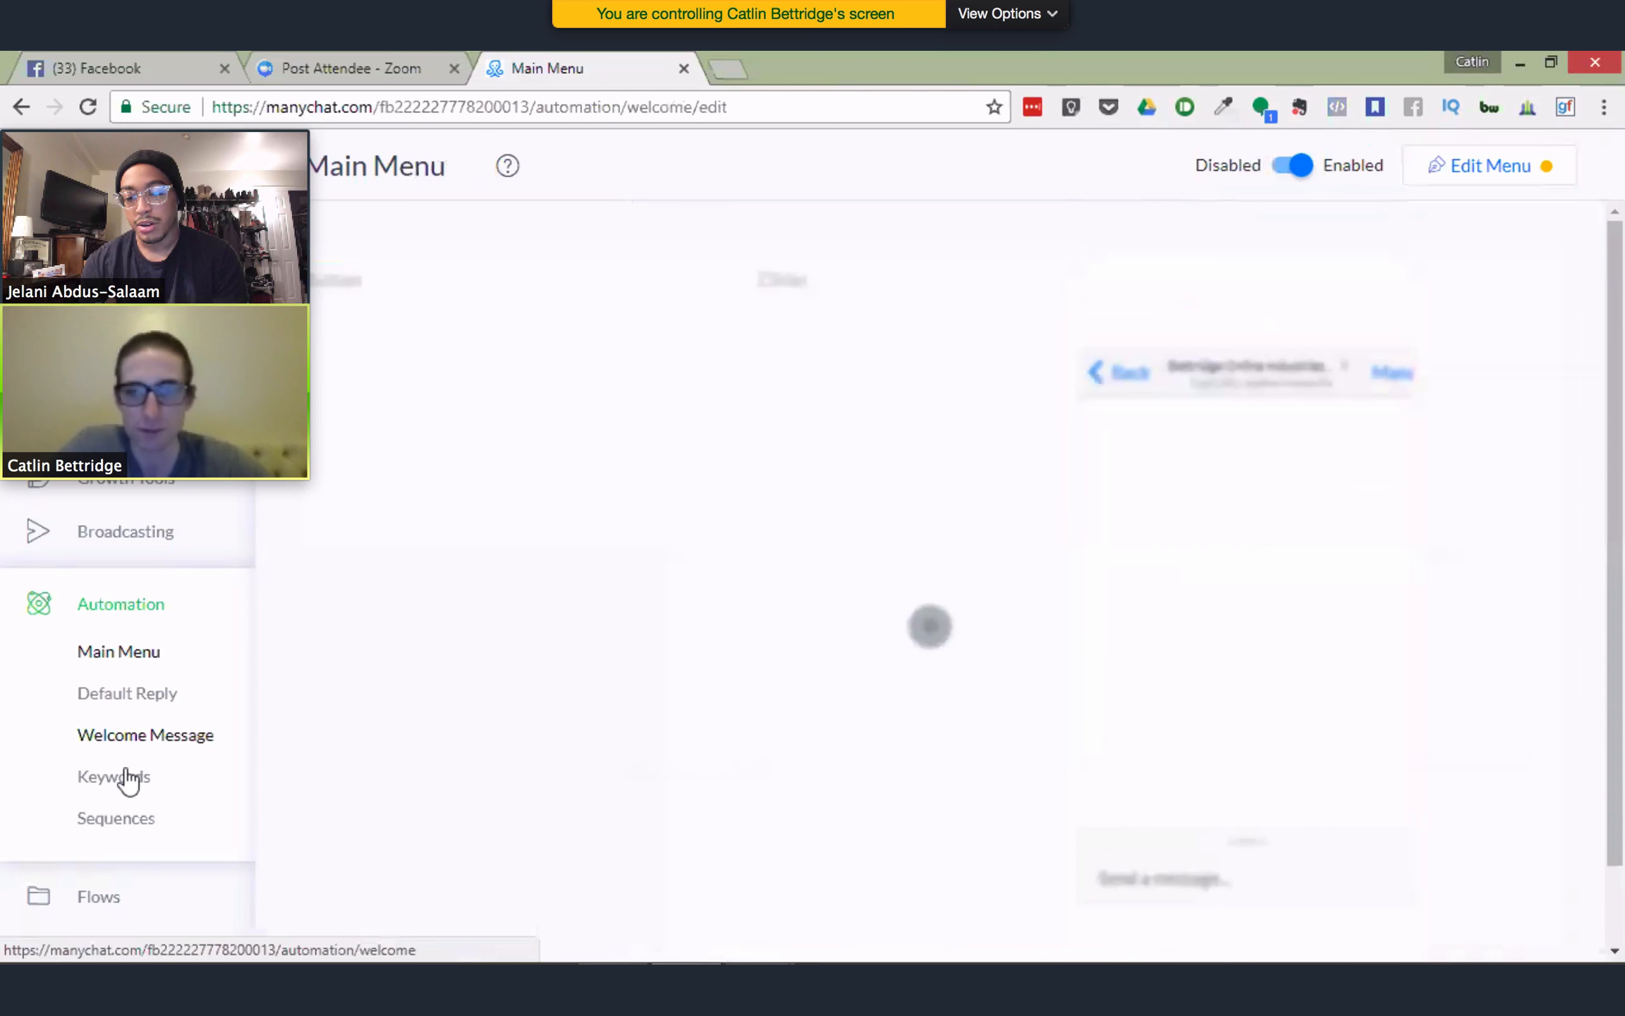
left_click(302, 789)
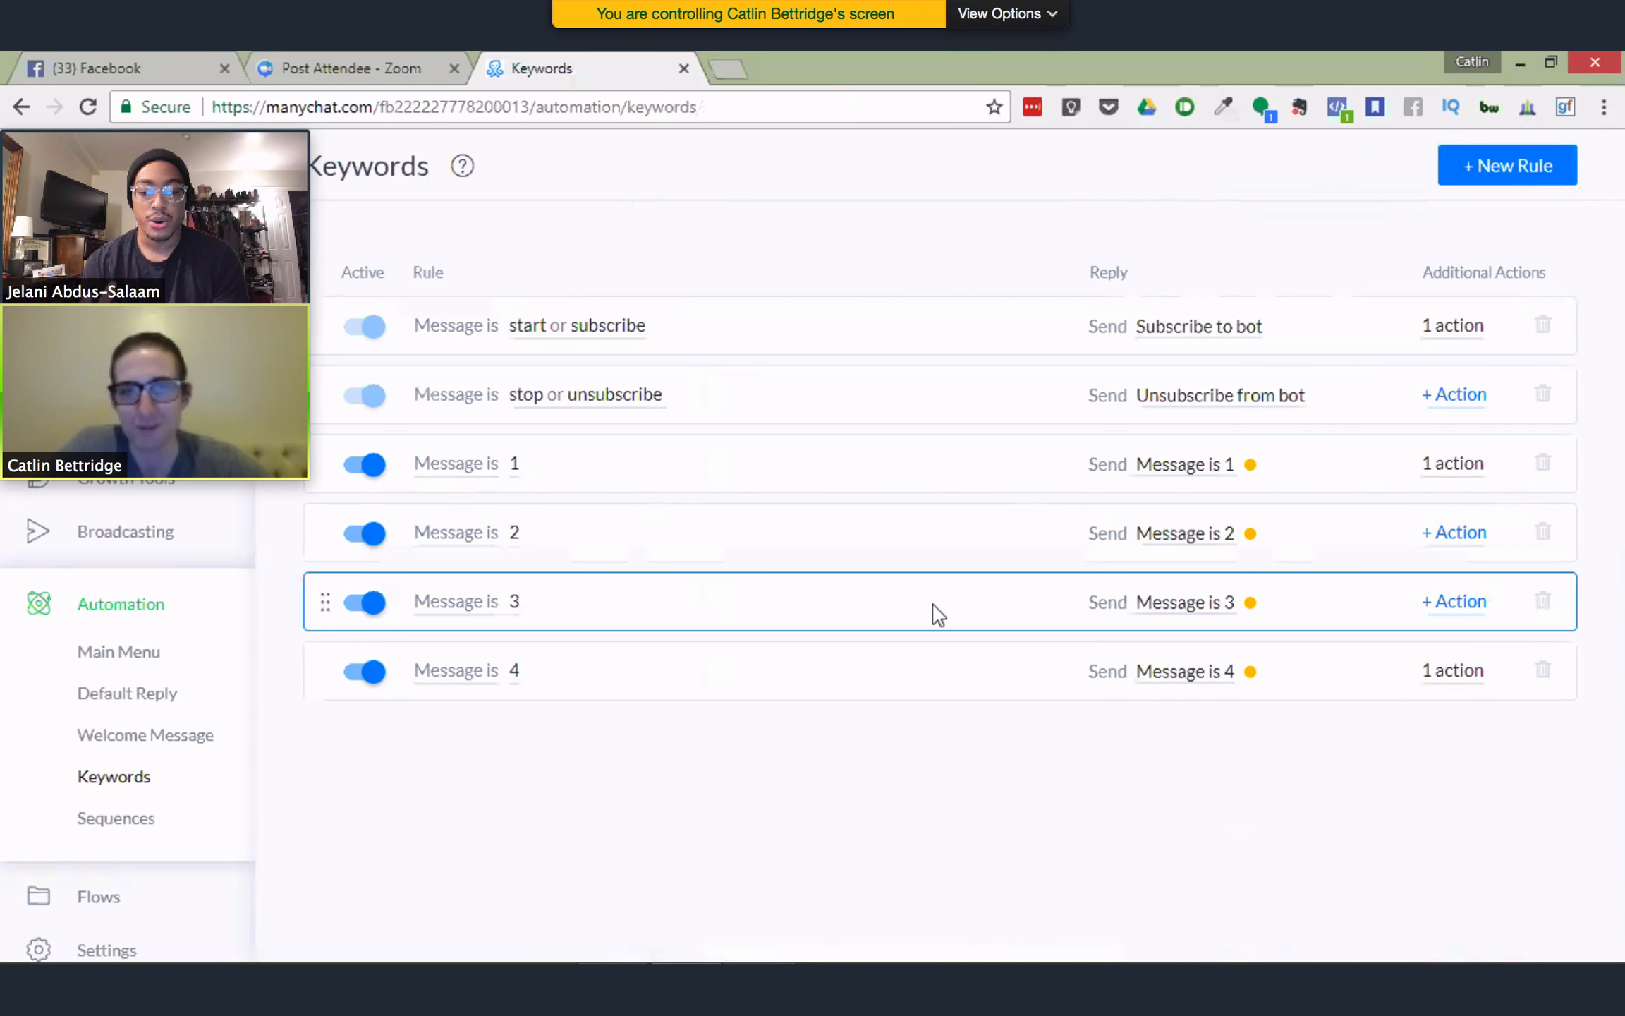
Draft a new keyword rule with the variants Pizza, PIZZA, pizza and "Pizza" in quotation marks
left_click(1488, 178)
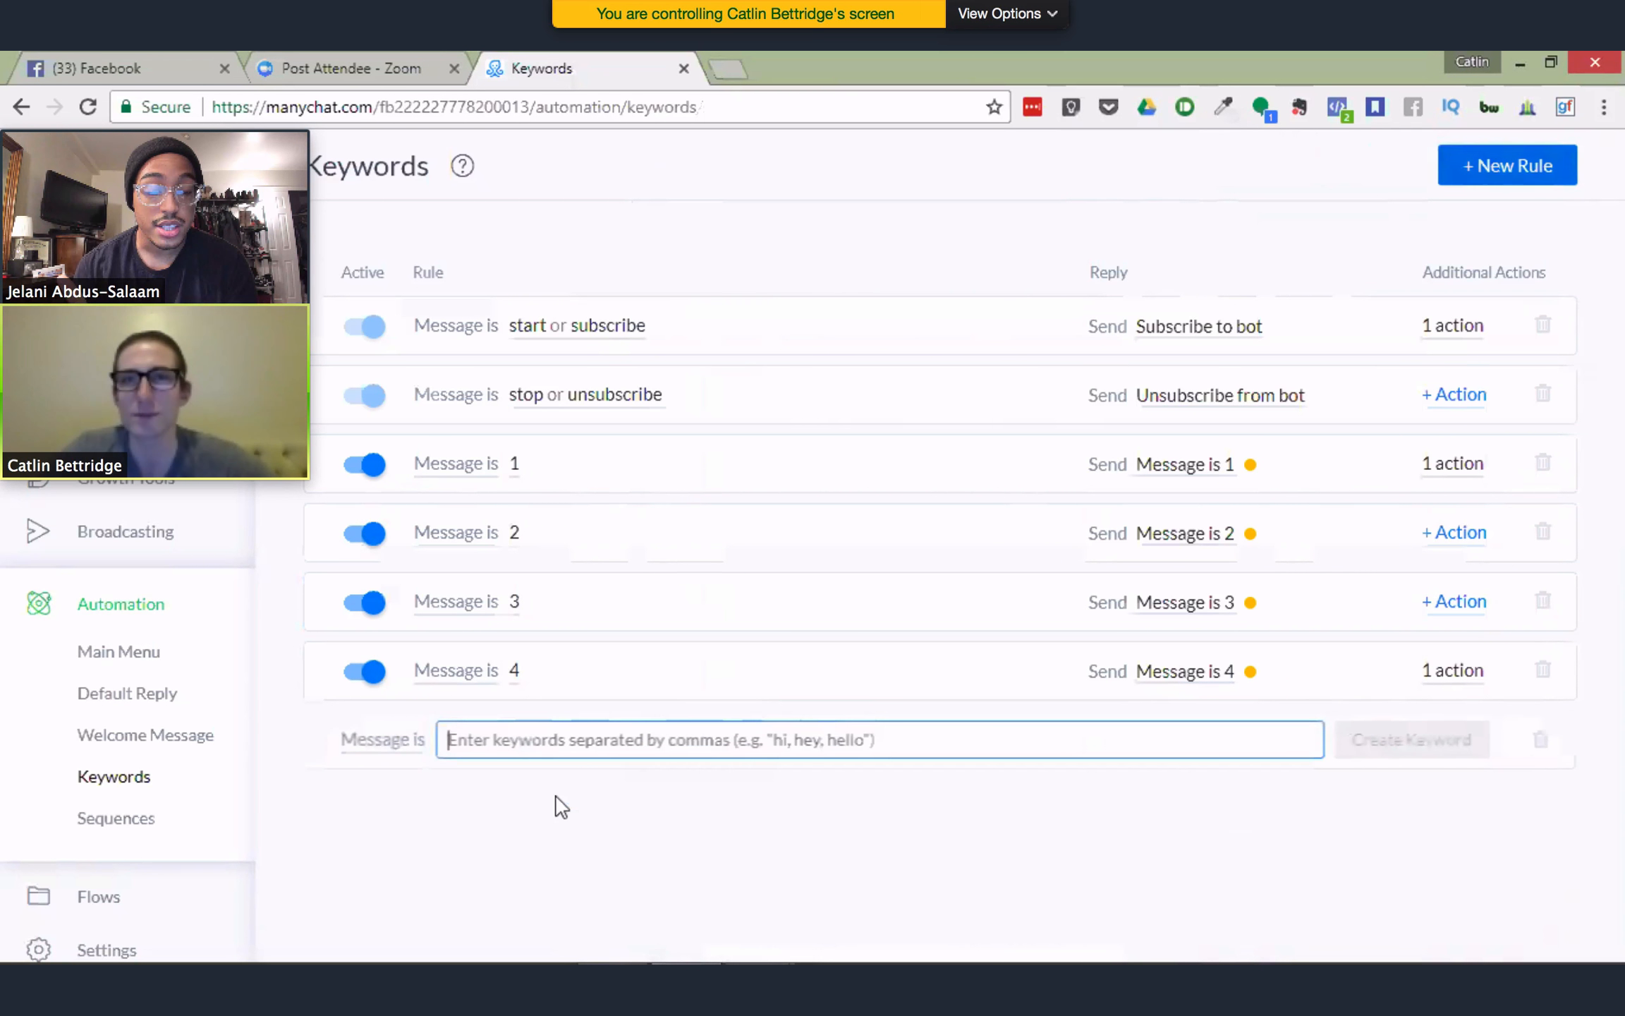
left_click(600, 727)
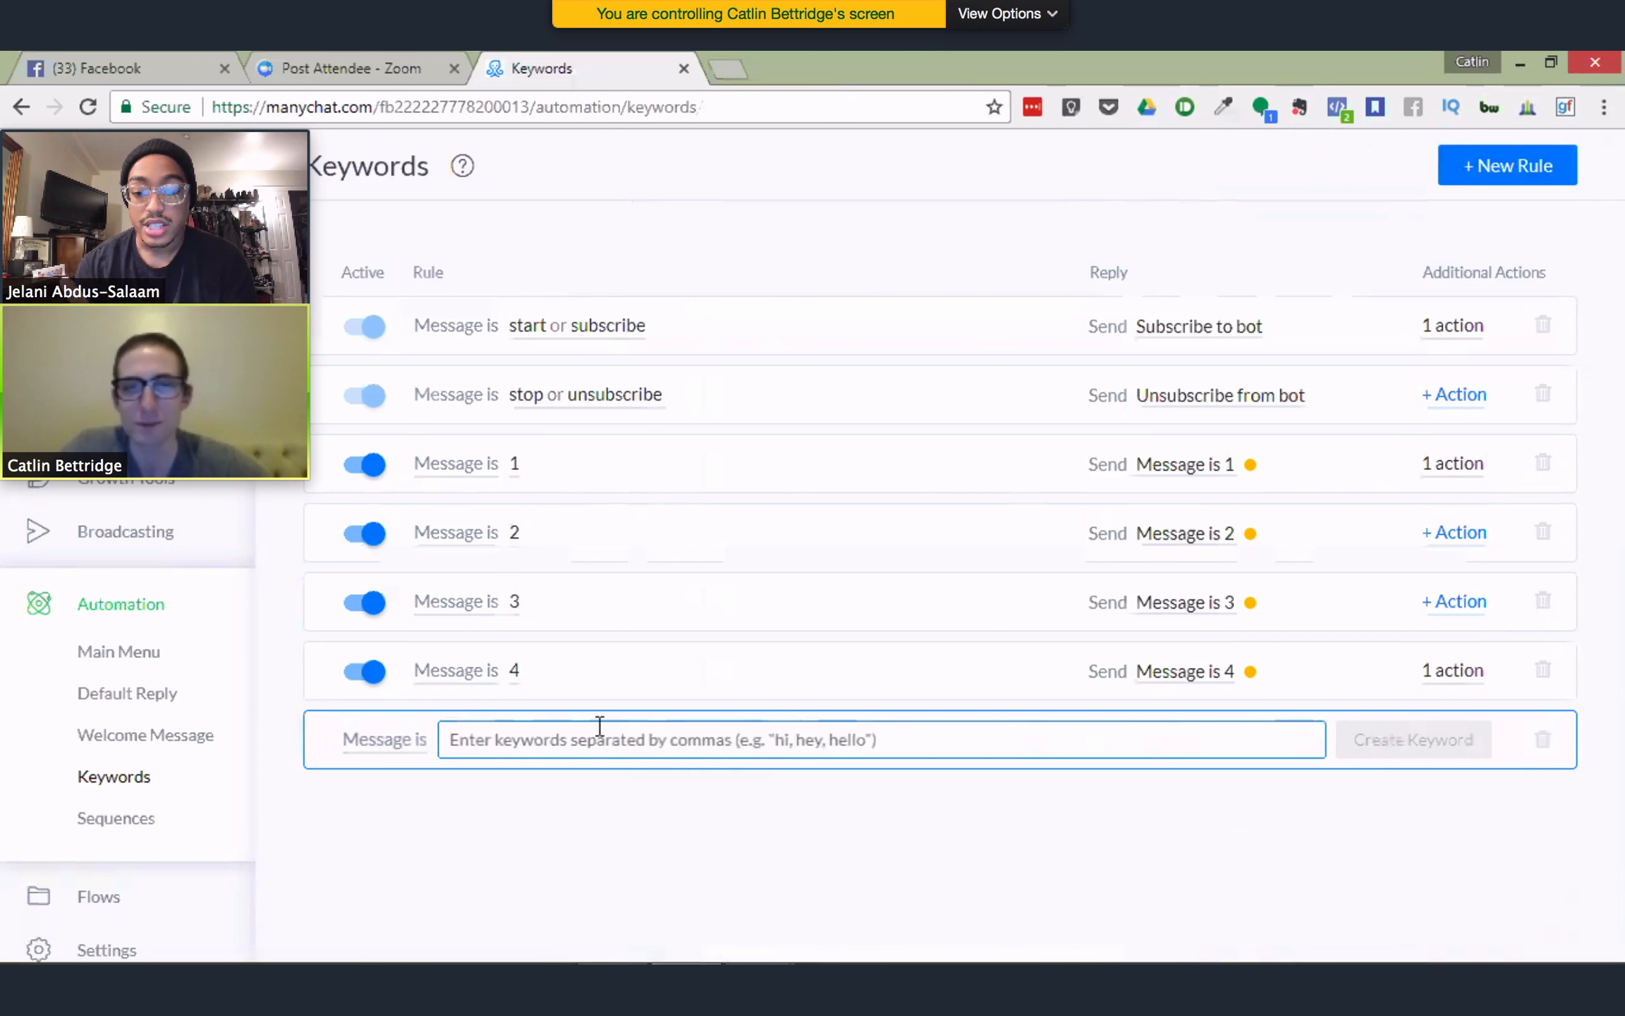
type("Pizza,")
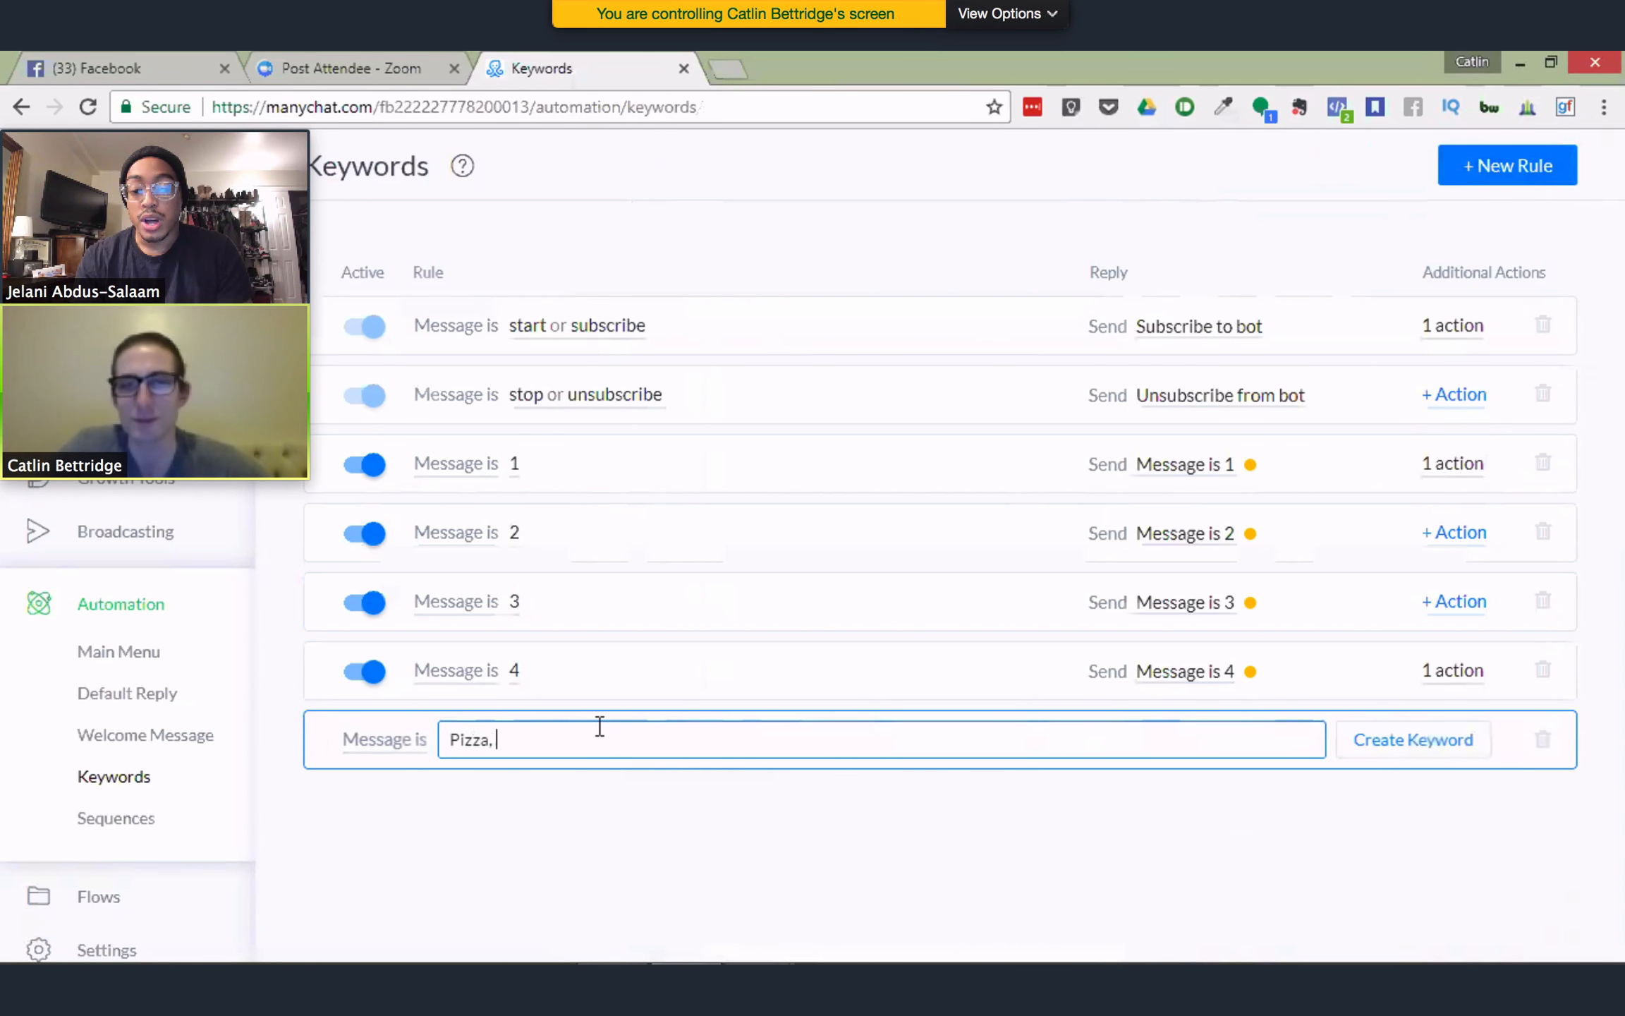
type(" PIZZA")
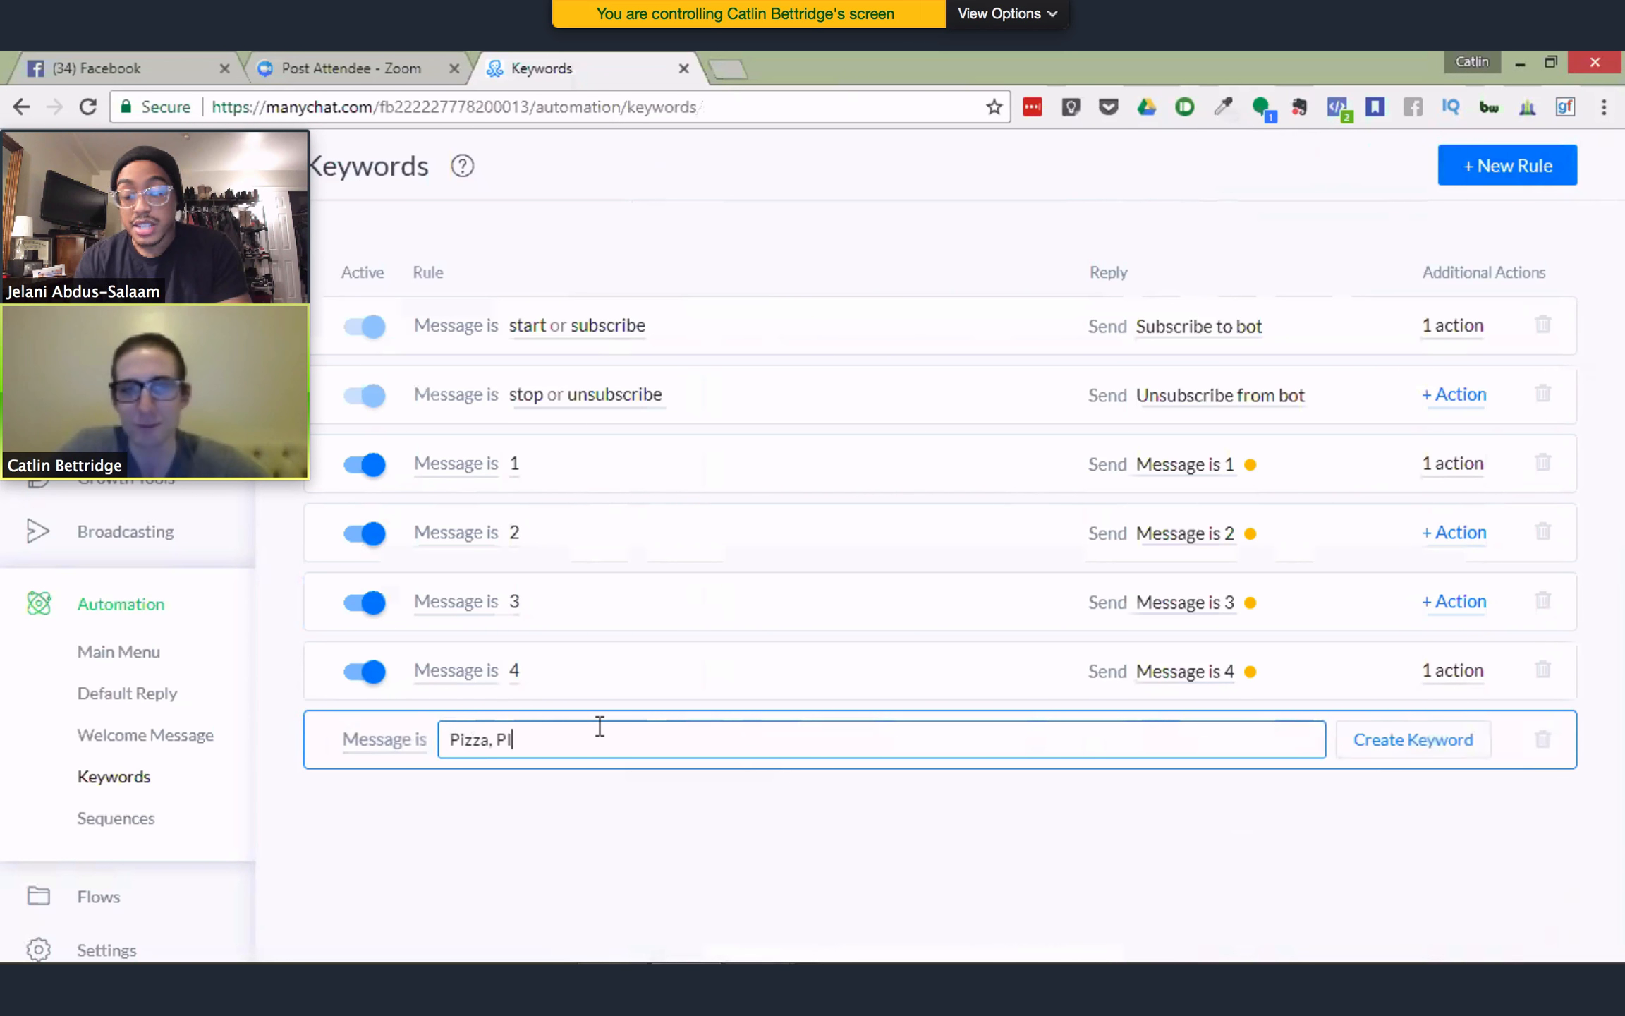
type(", ")
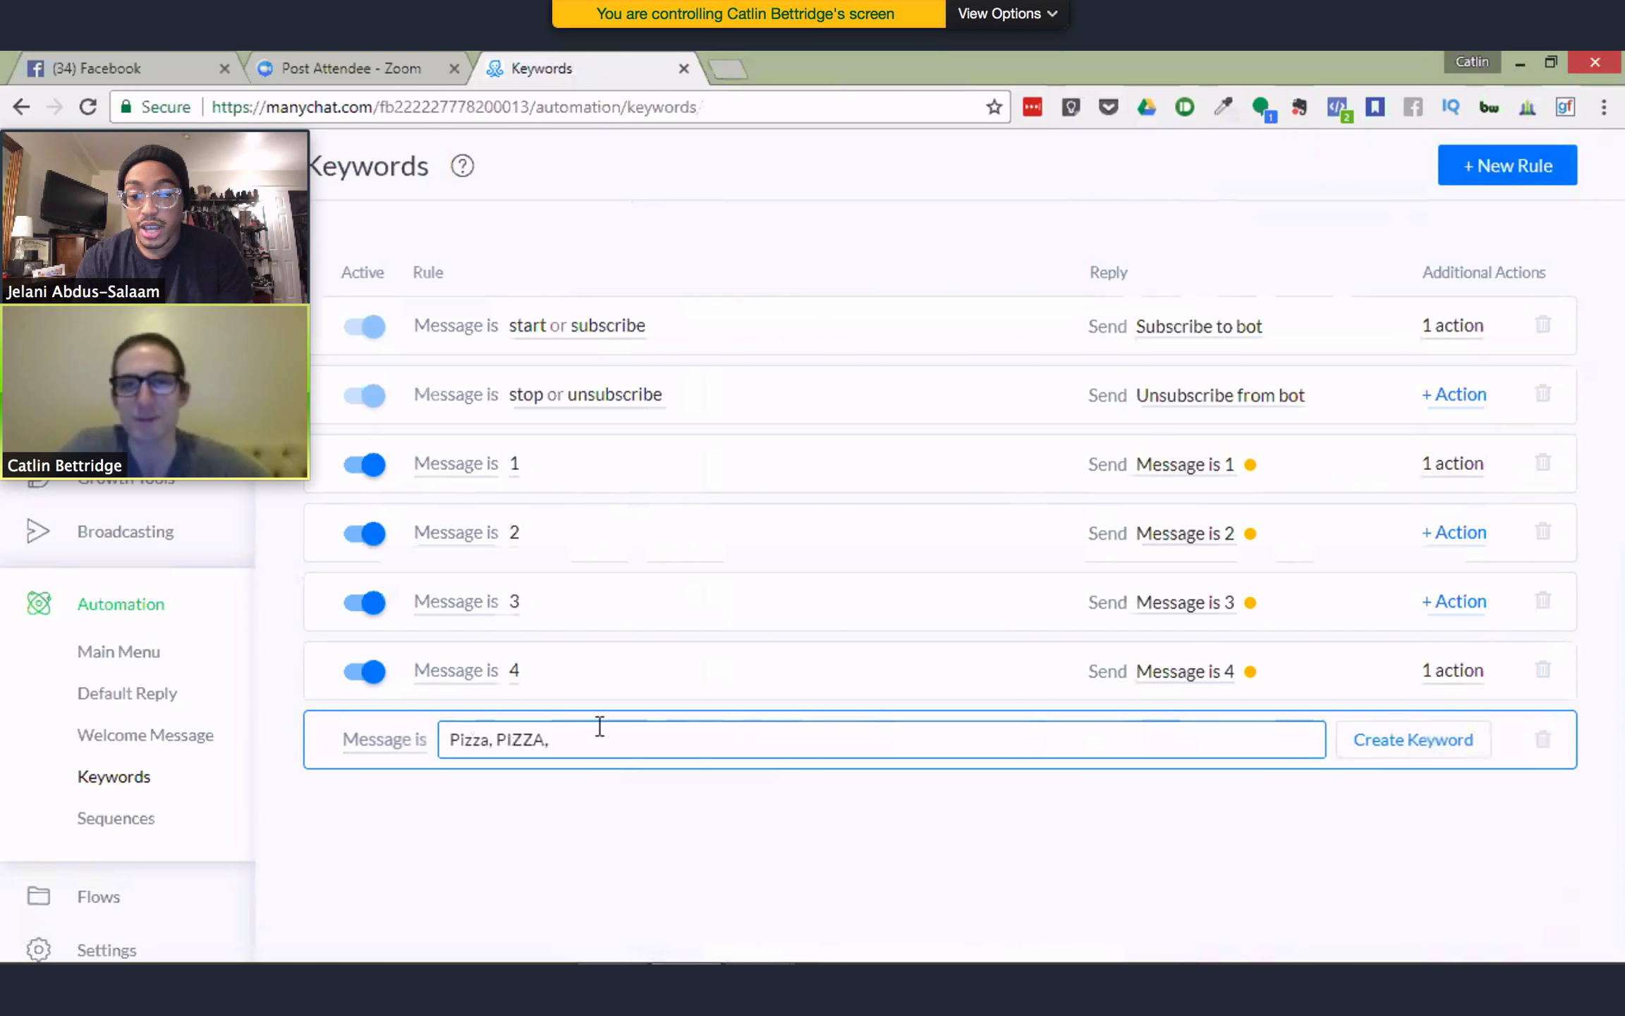
type("P")
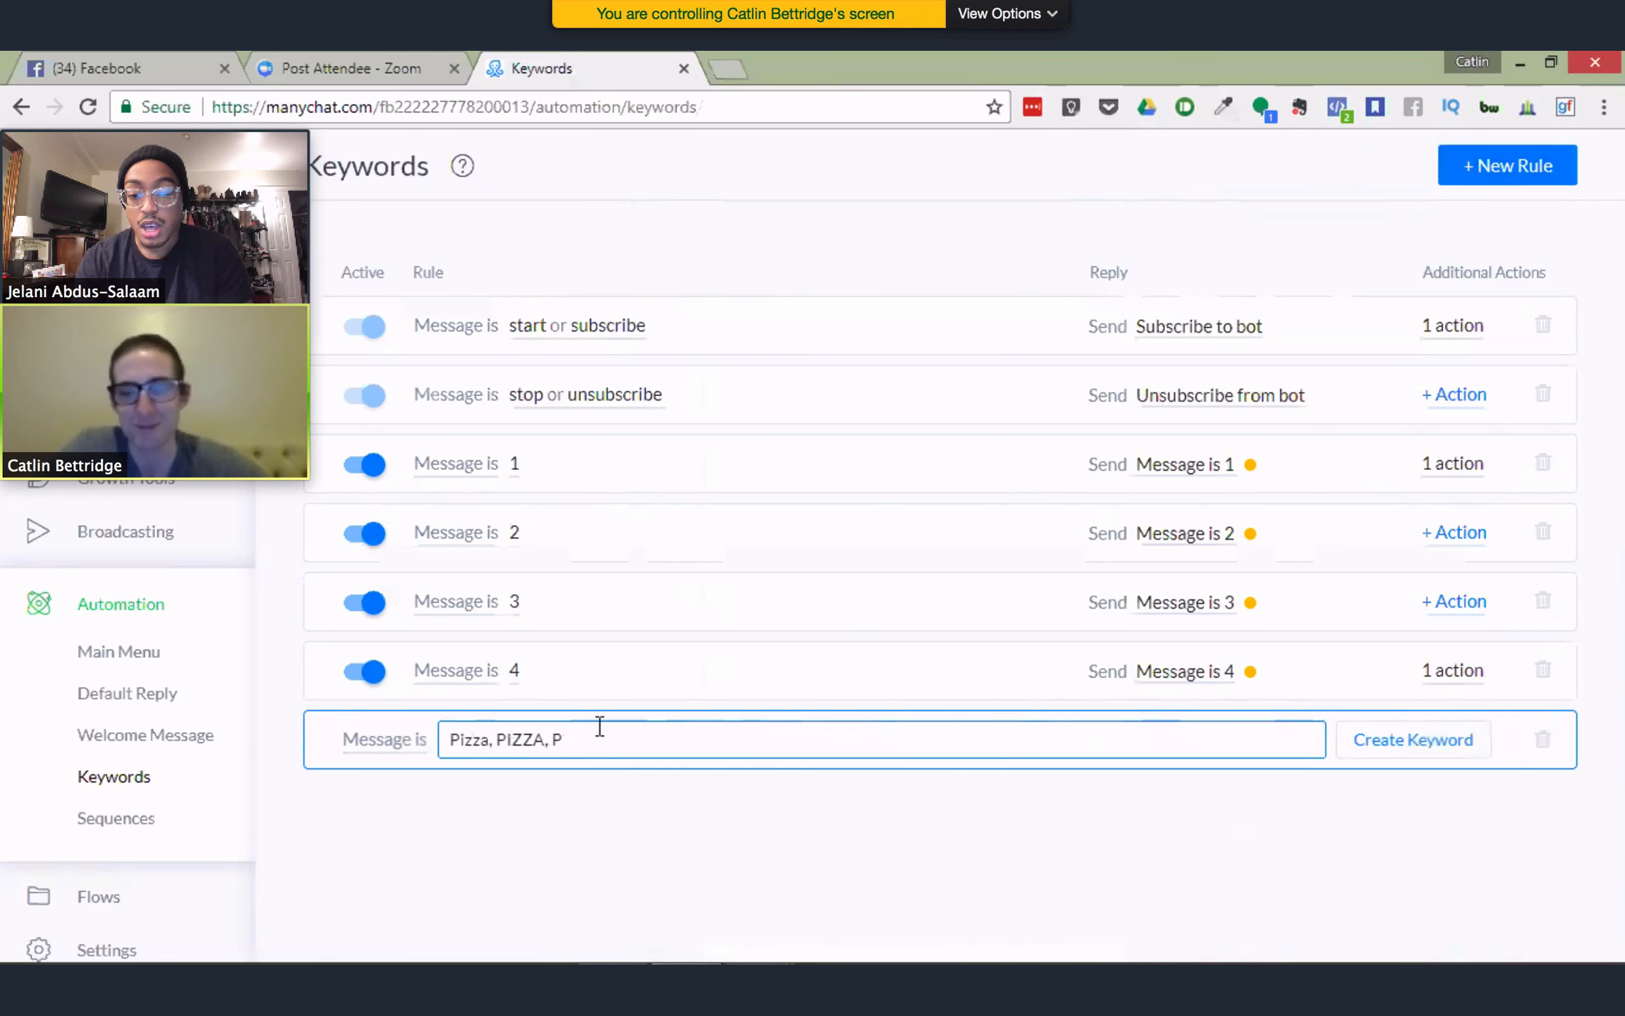
key("BackSpace")
type("piz")
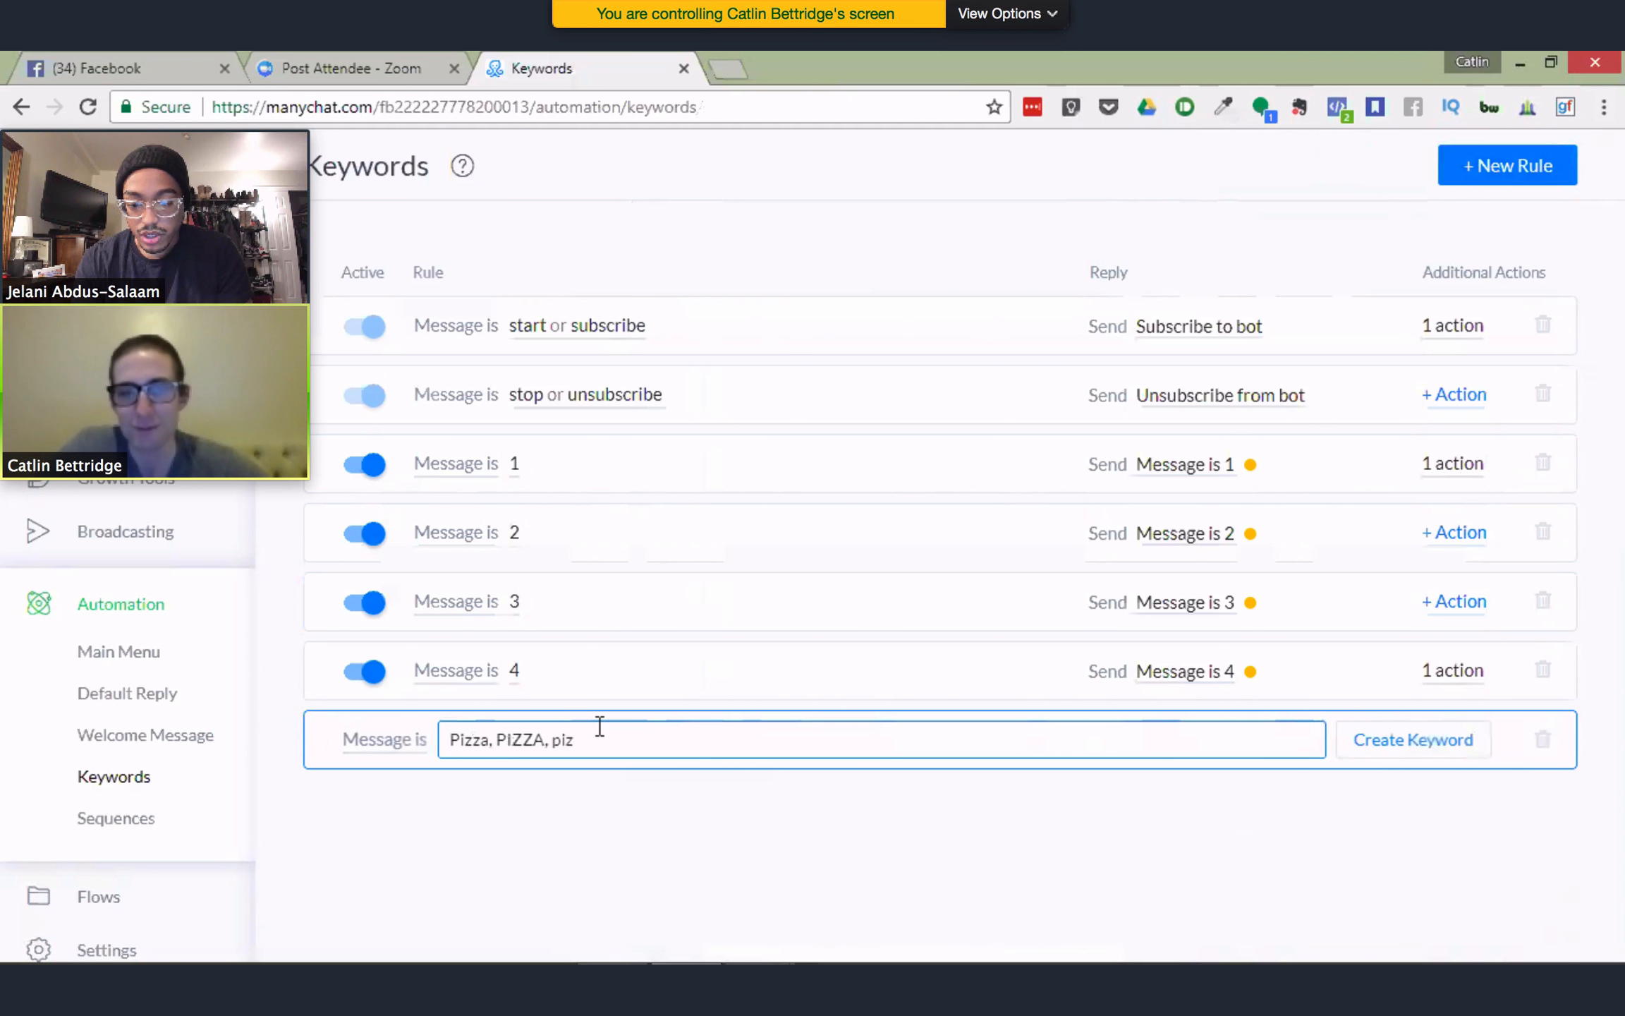
type("za")
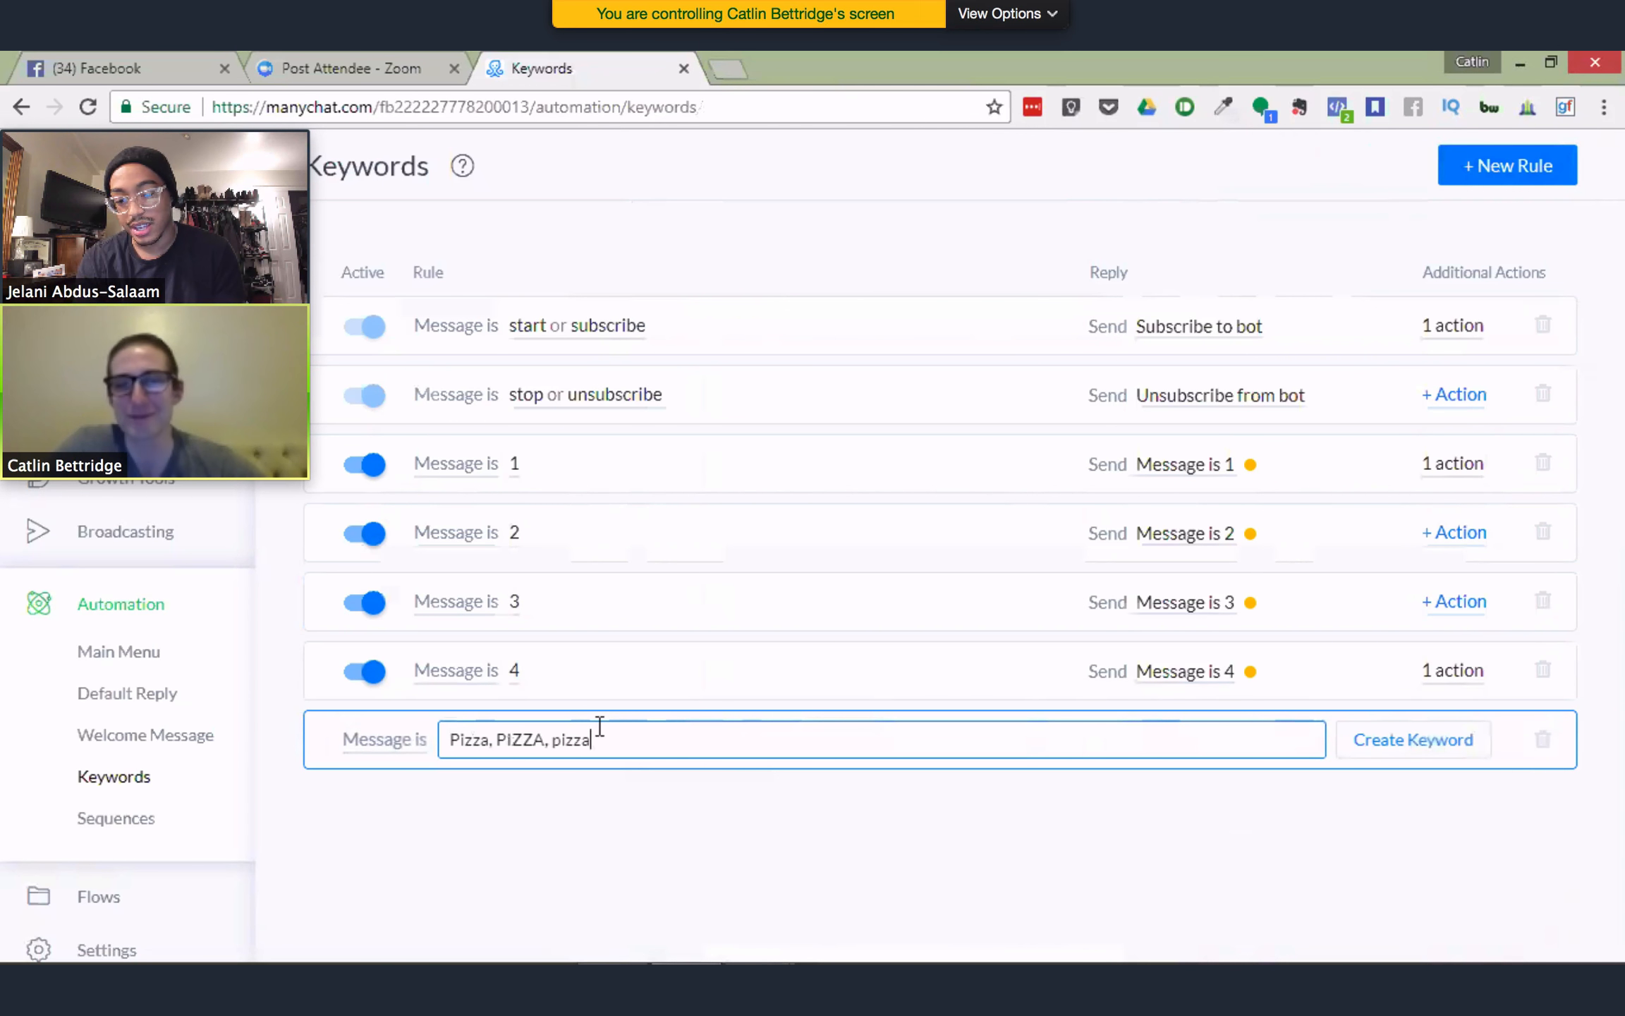
type(",")
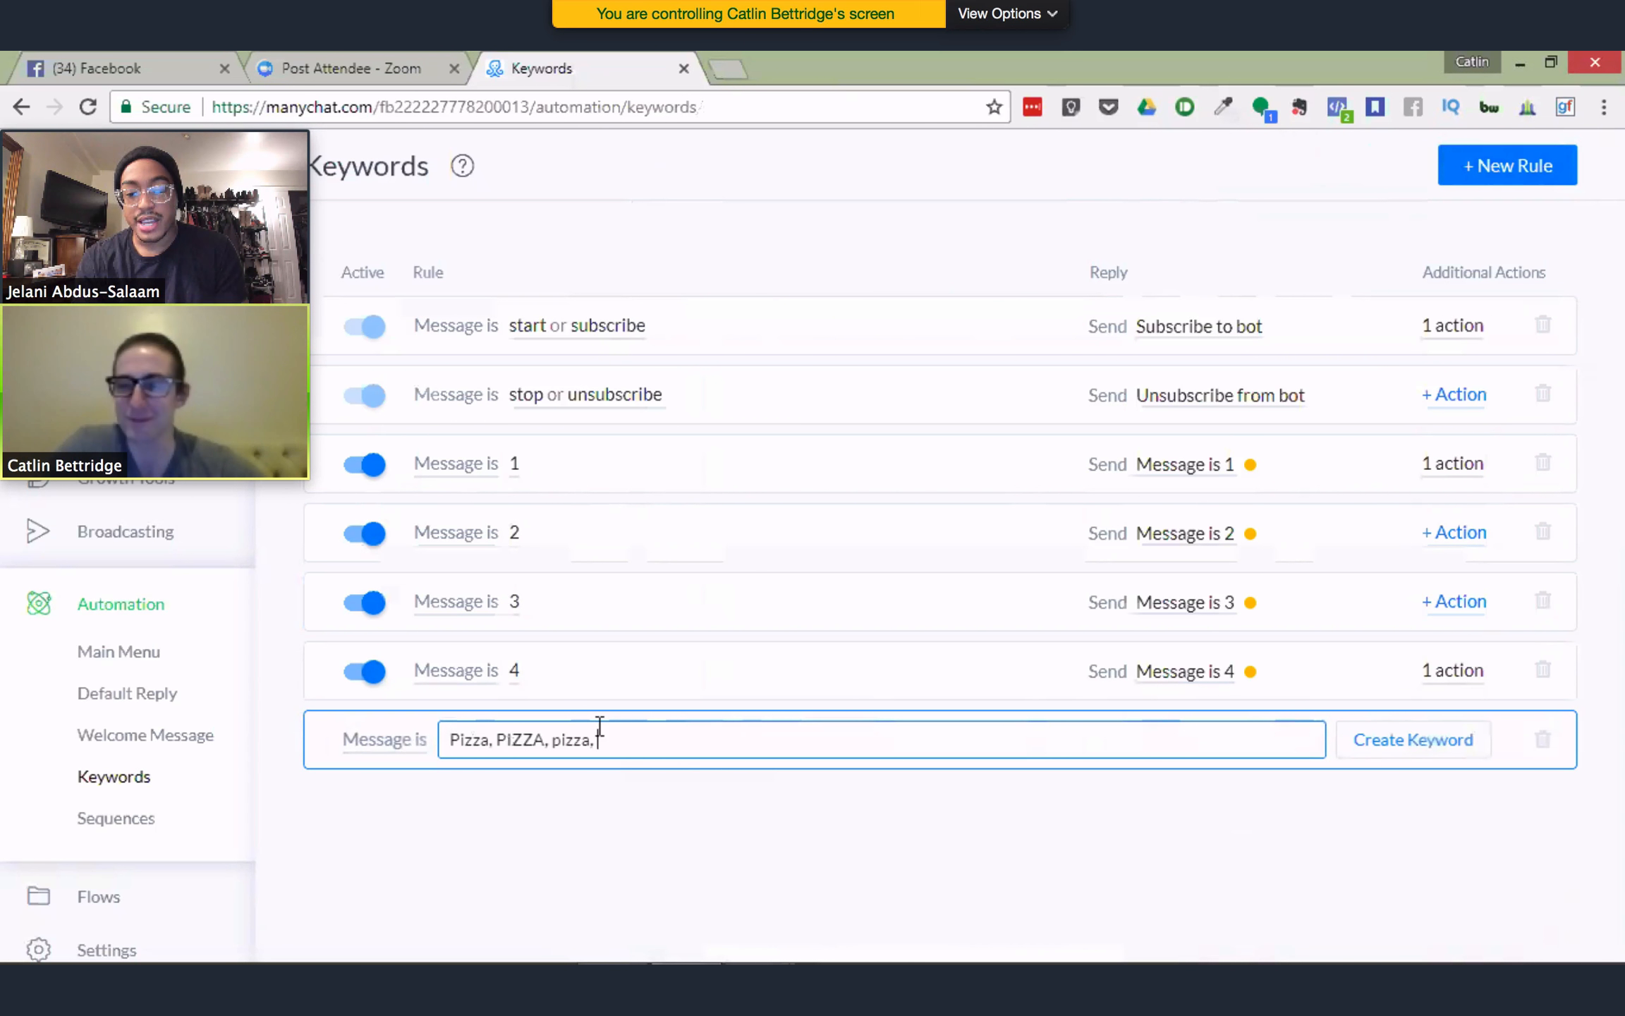
type(" \"P")
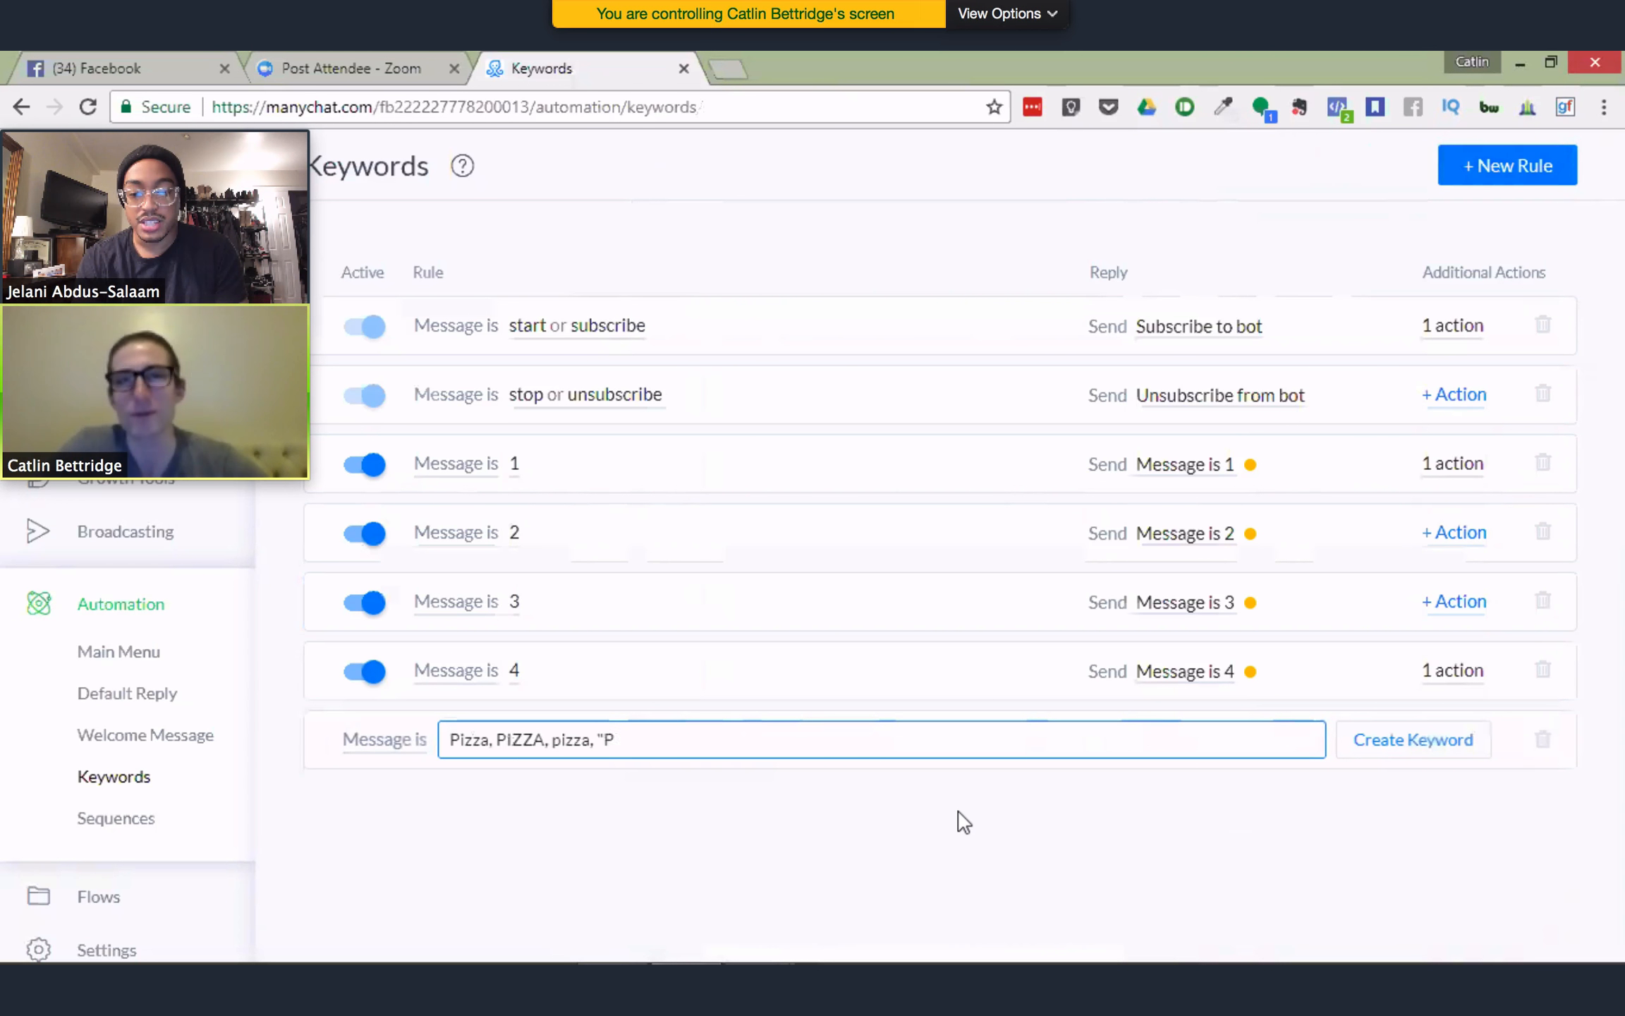
type("izza\",")
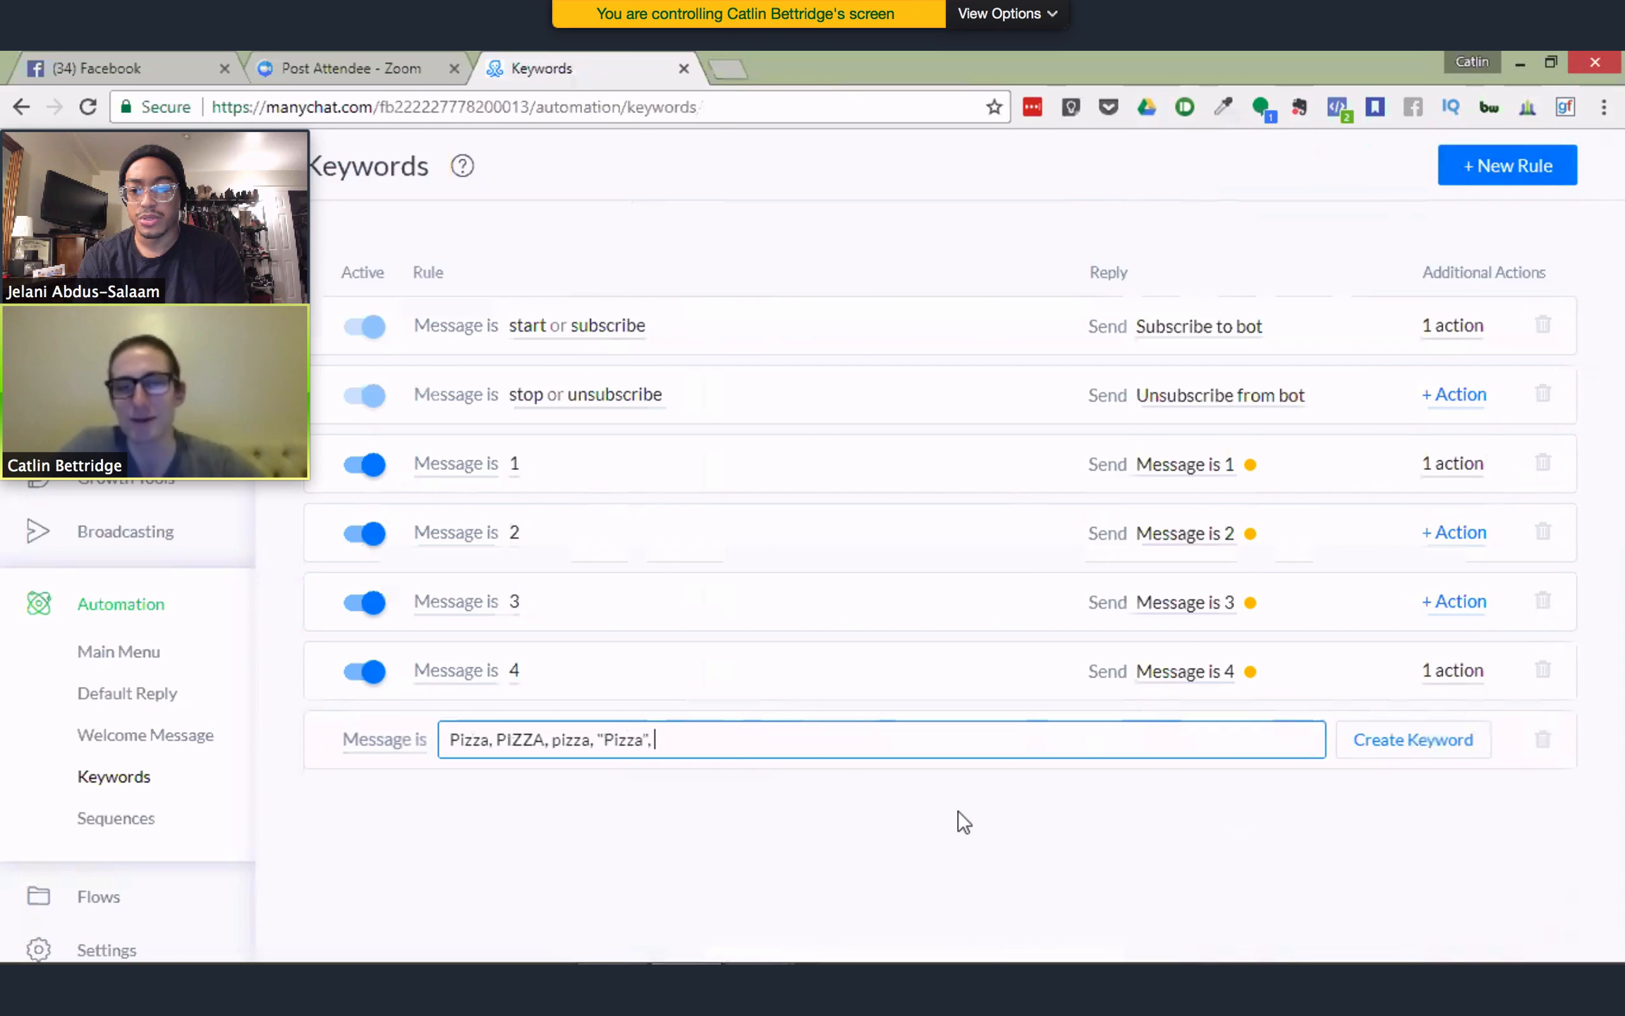
Clear all the pizza keyword variants and delete the unfinished rule from the keyword list
key("BackSpace")
key("BackSpace")
key("BackSpace")
key("BackSpace")
key("BackSpace")
key("BackSpace")
key("BackSpace")
key("BackSpace")
key("BackSpace")
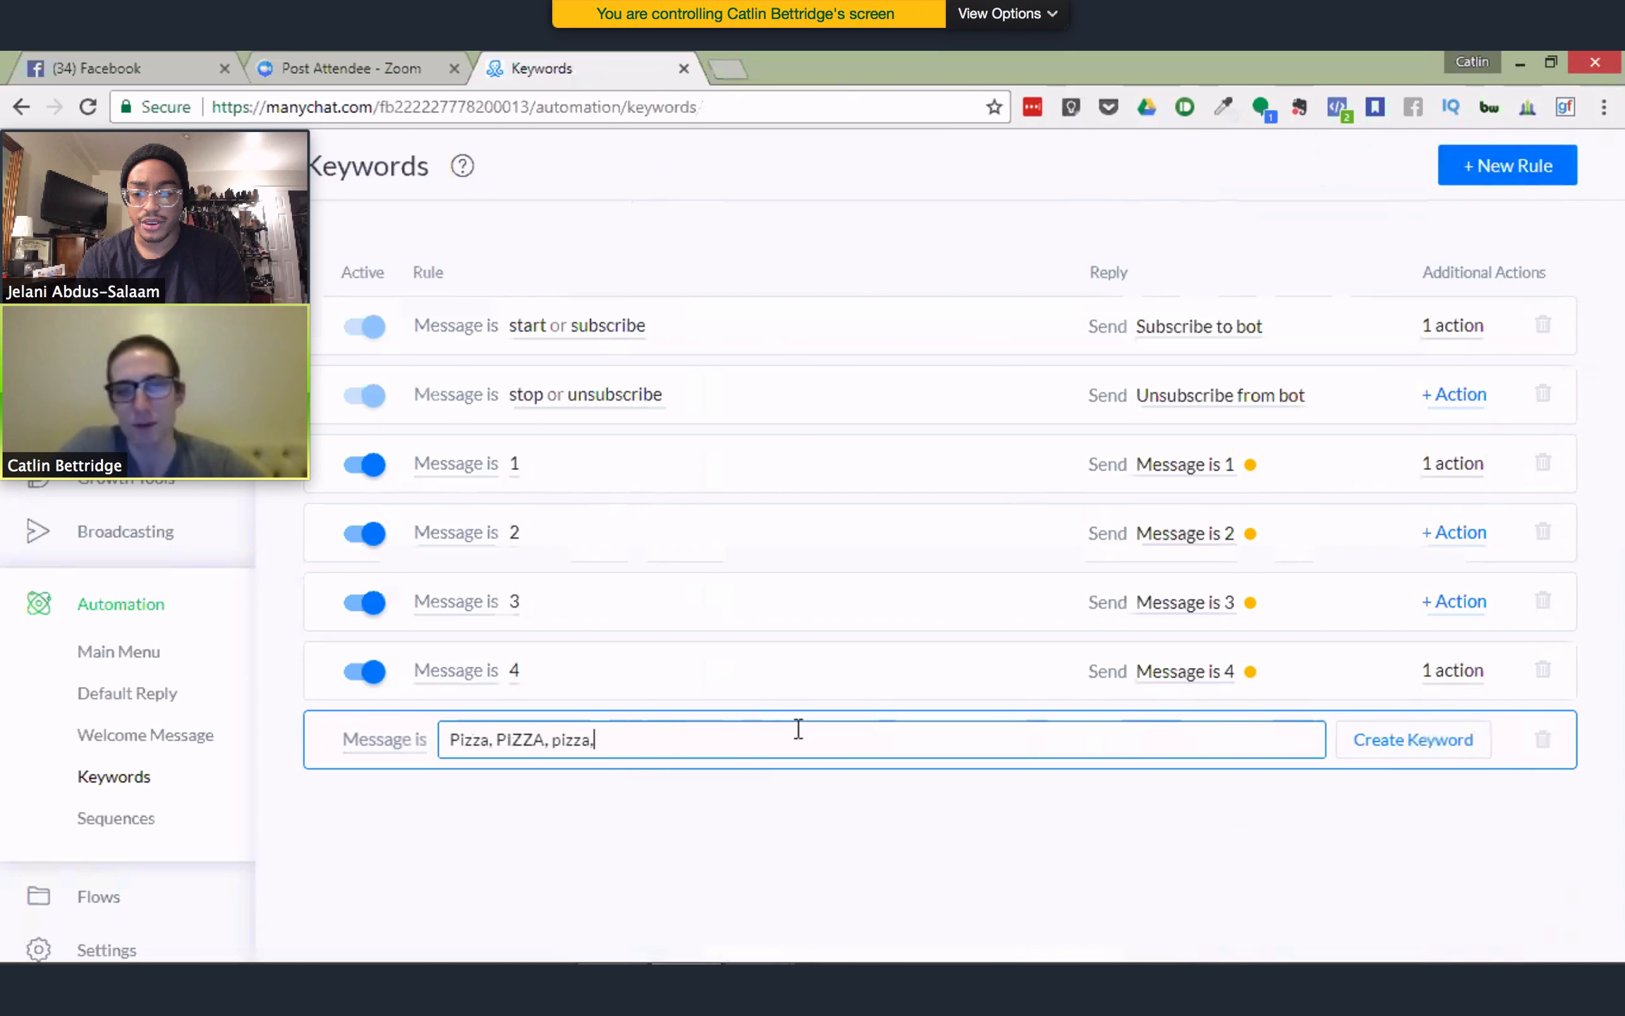
left_click_drag(615, 737, 426, 743)
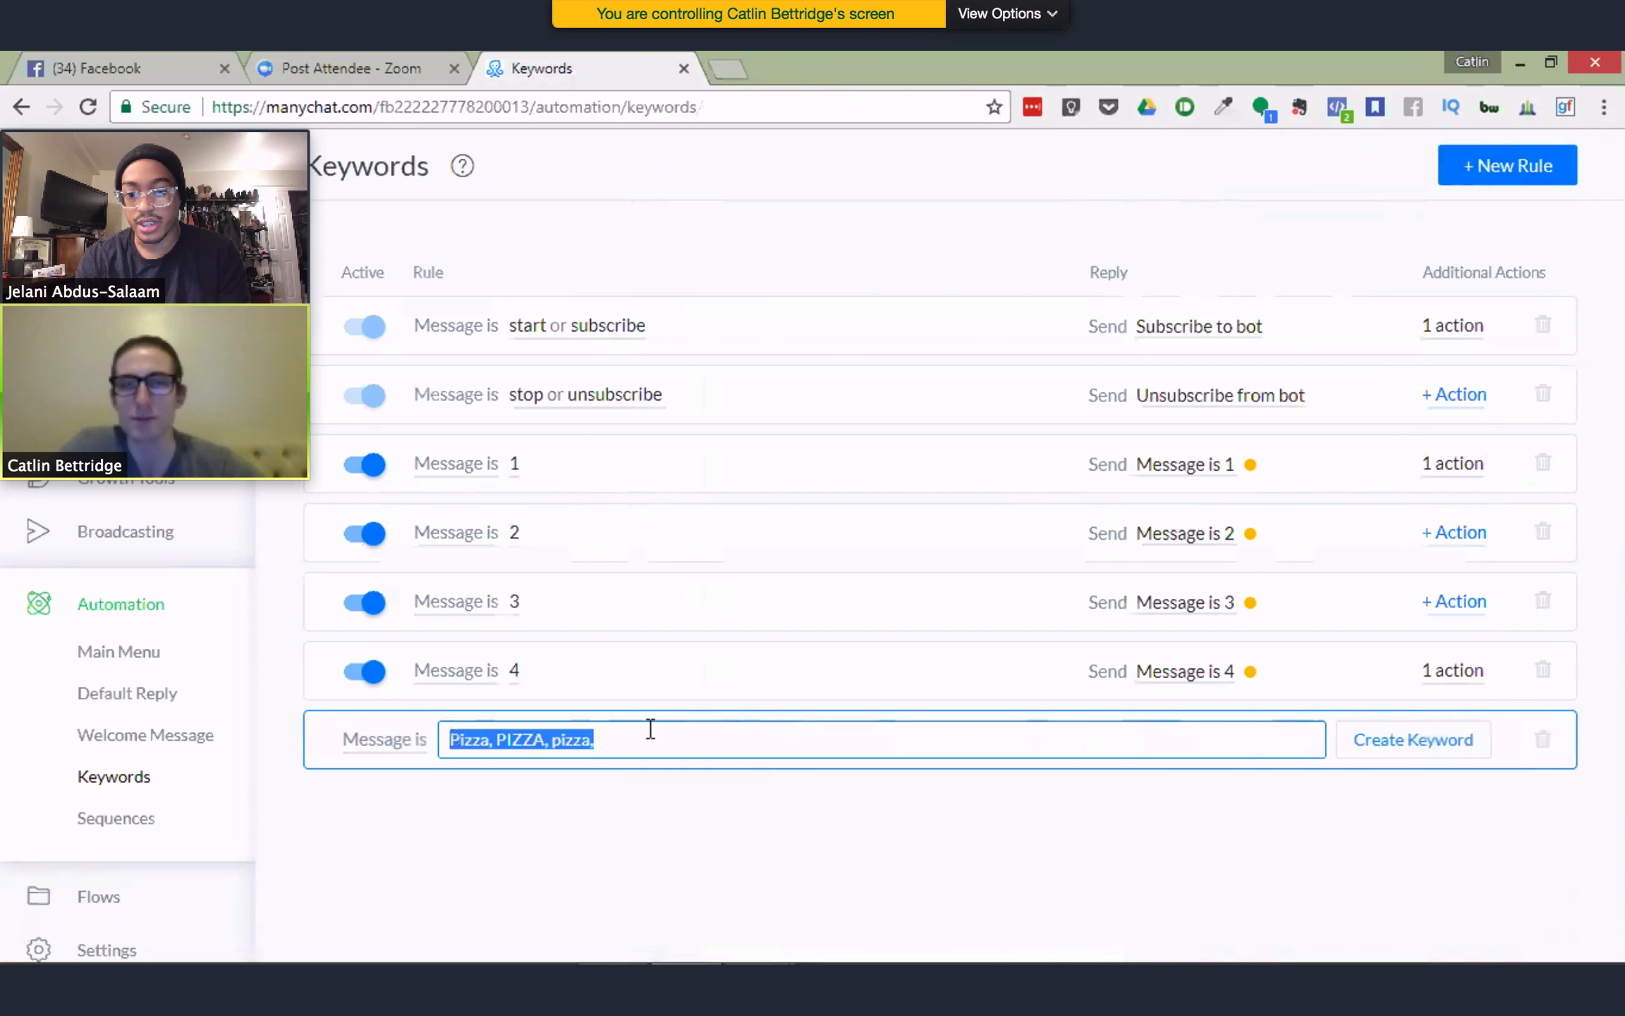
key("BackSpace")
left_click(1542, 740)
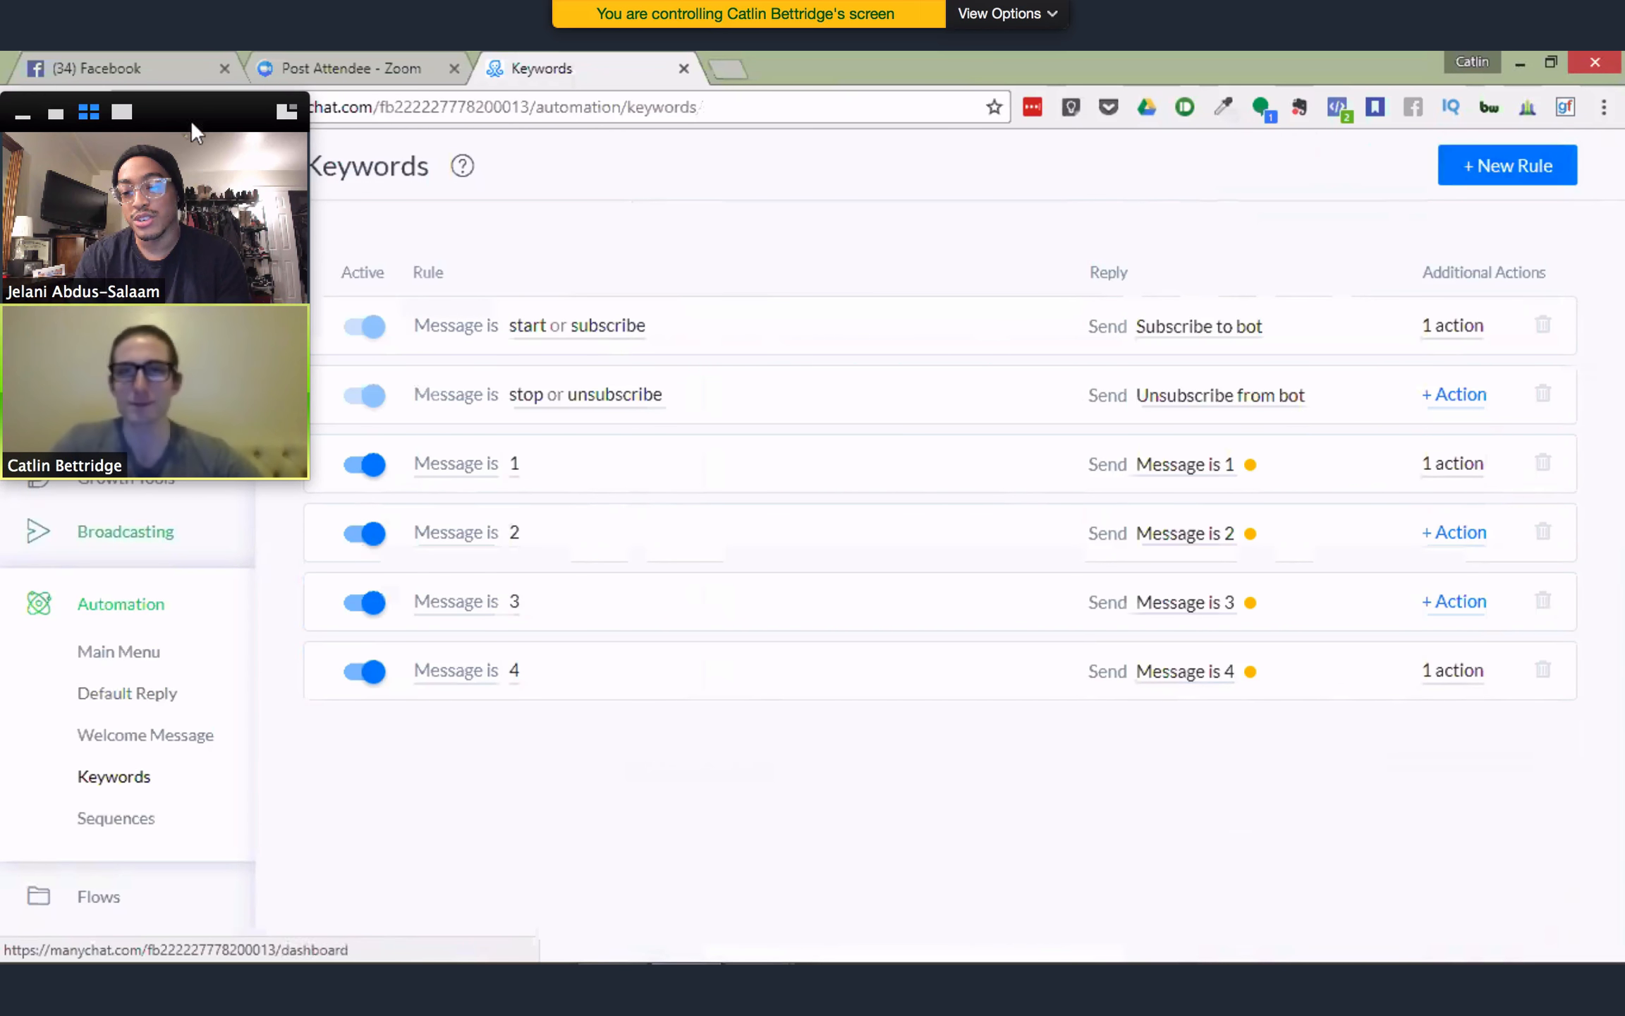
Create a new growth tool using the embeddable Button widget type
left_click_drag(191, 119, 1502, 99)
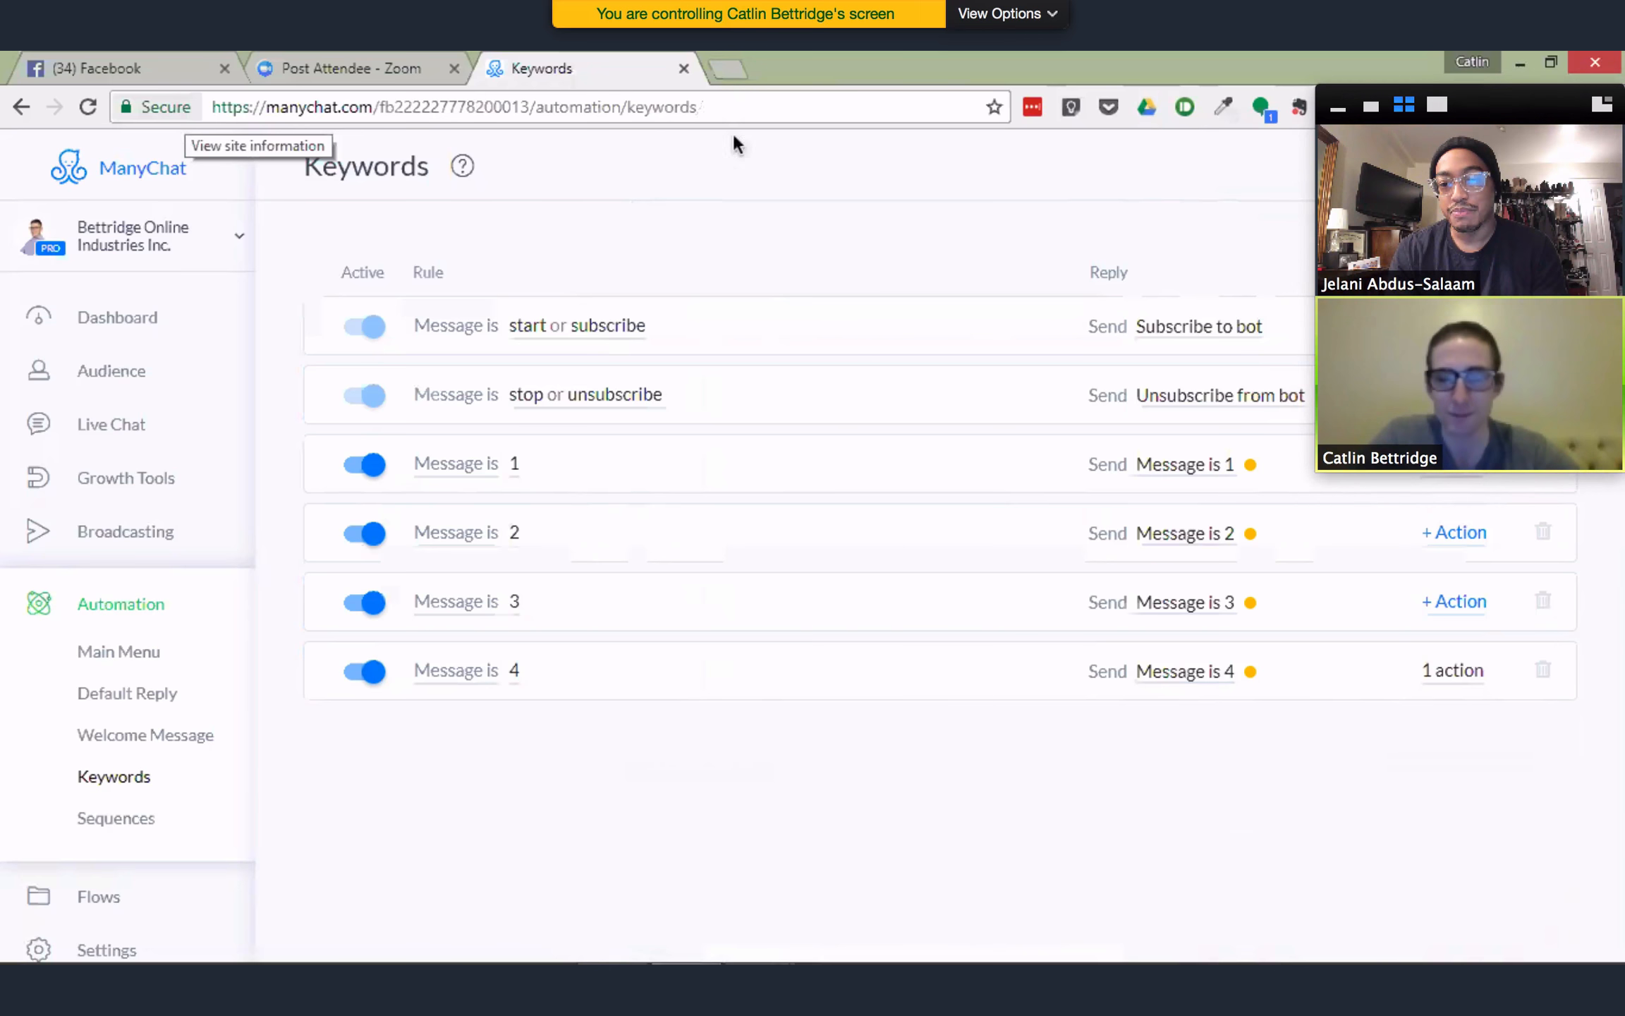
left_click(133, 479)
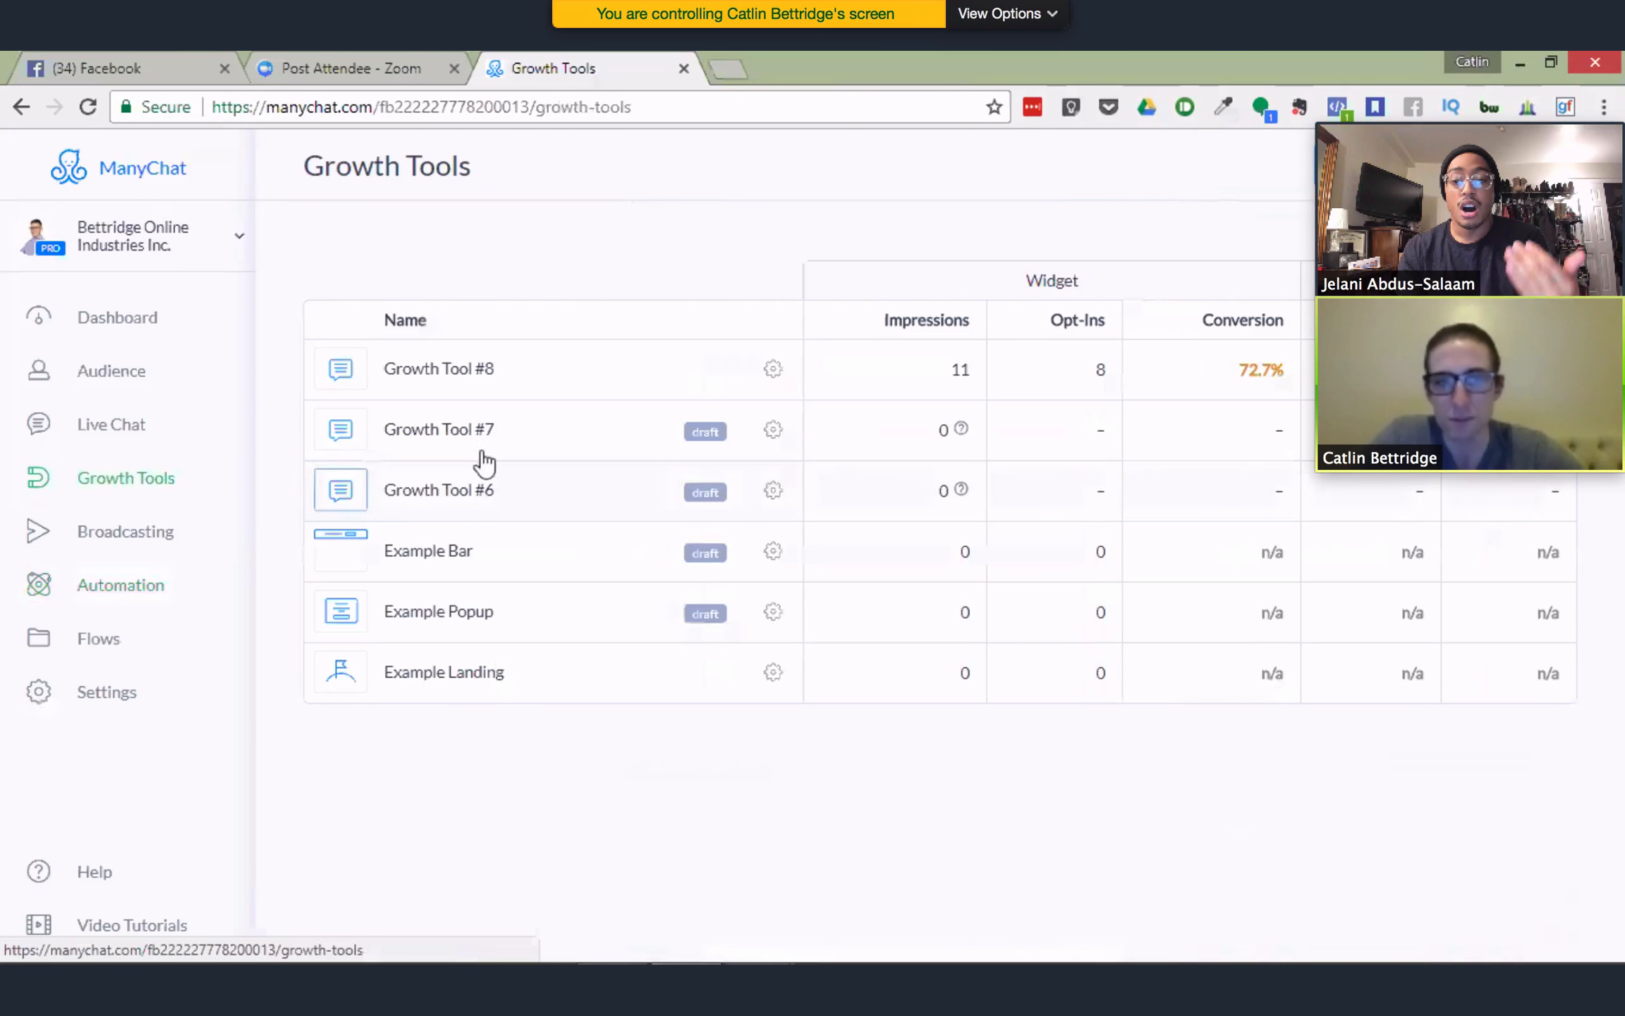
mouse_move(1435, 117)
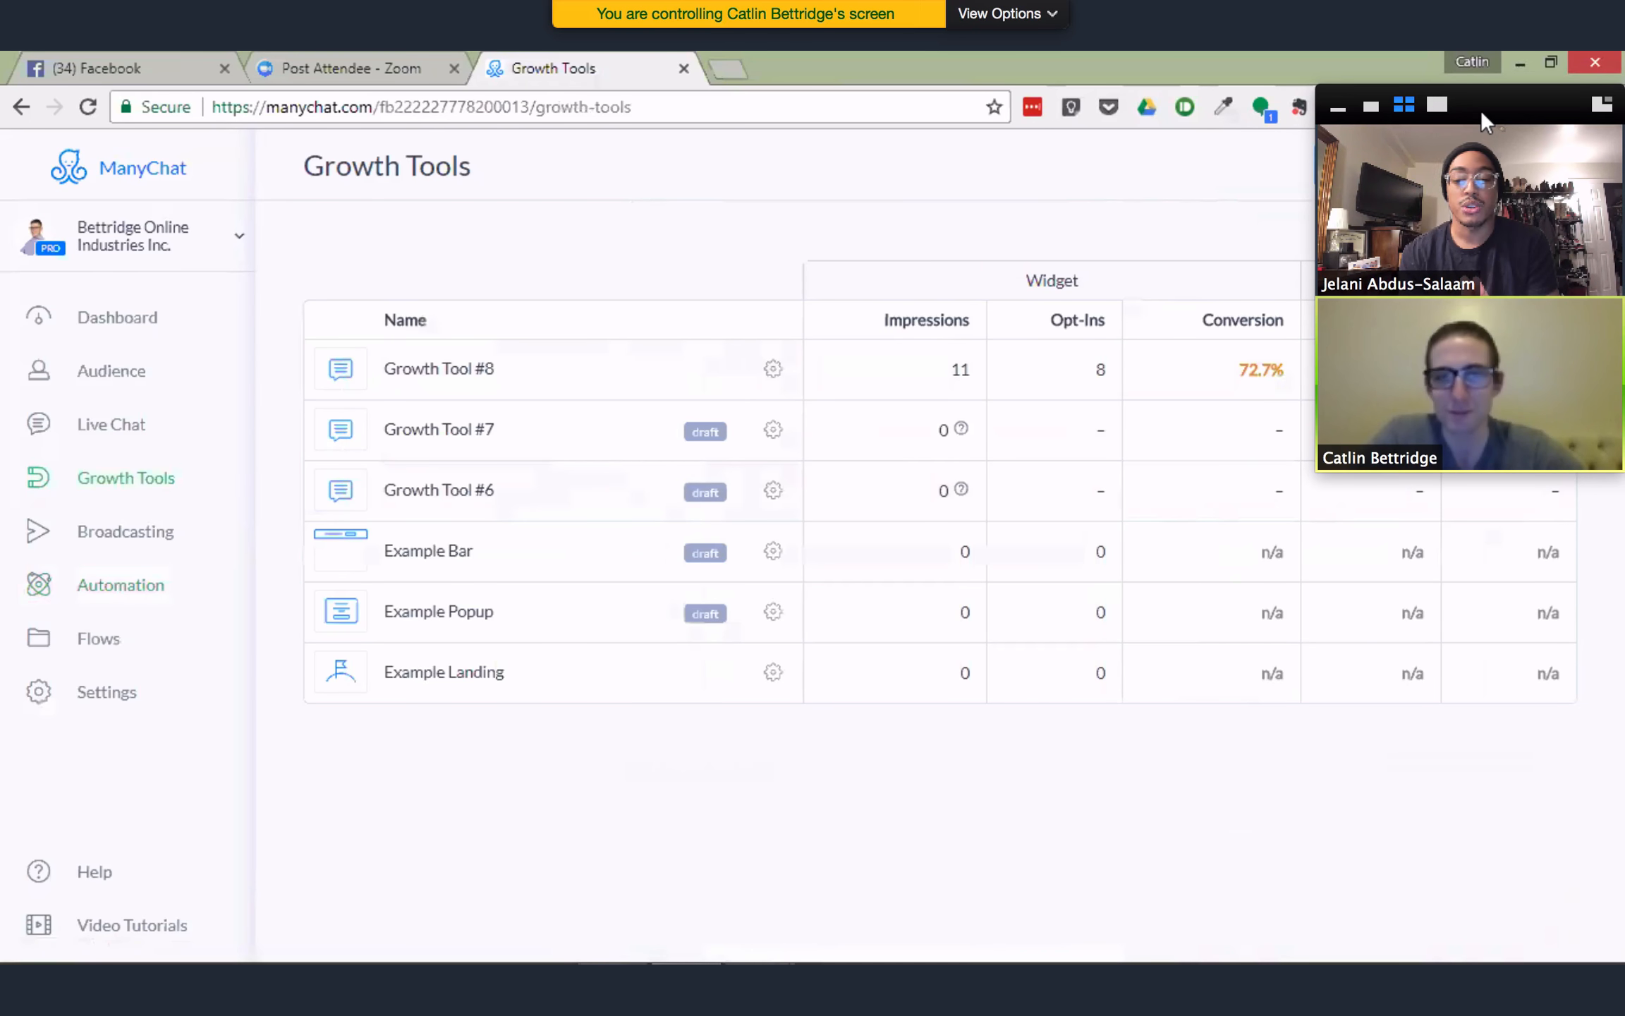
left_click_drag(1481, 113, 165, 124)
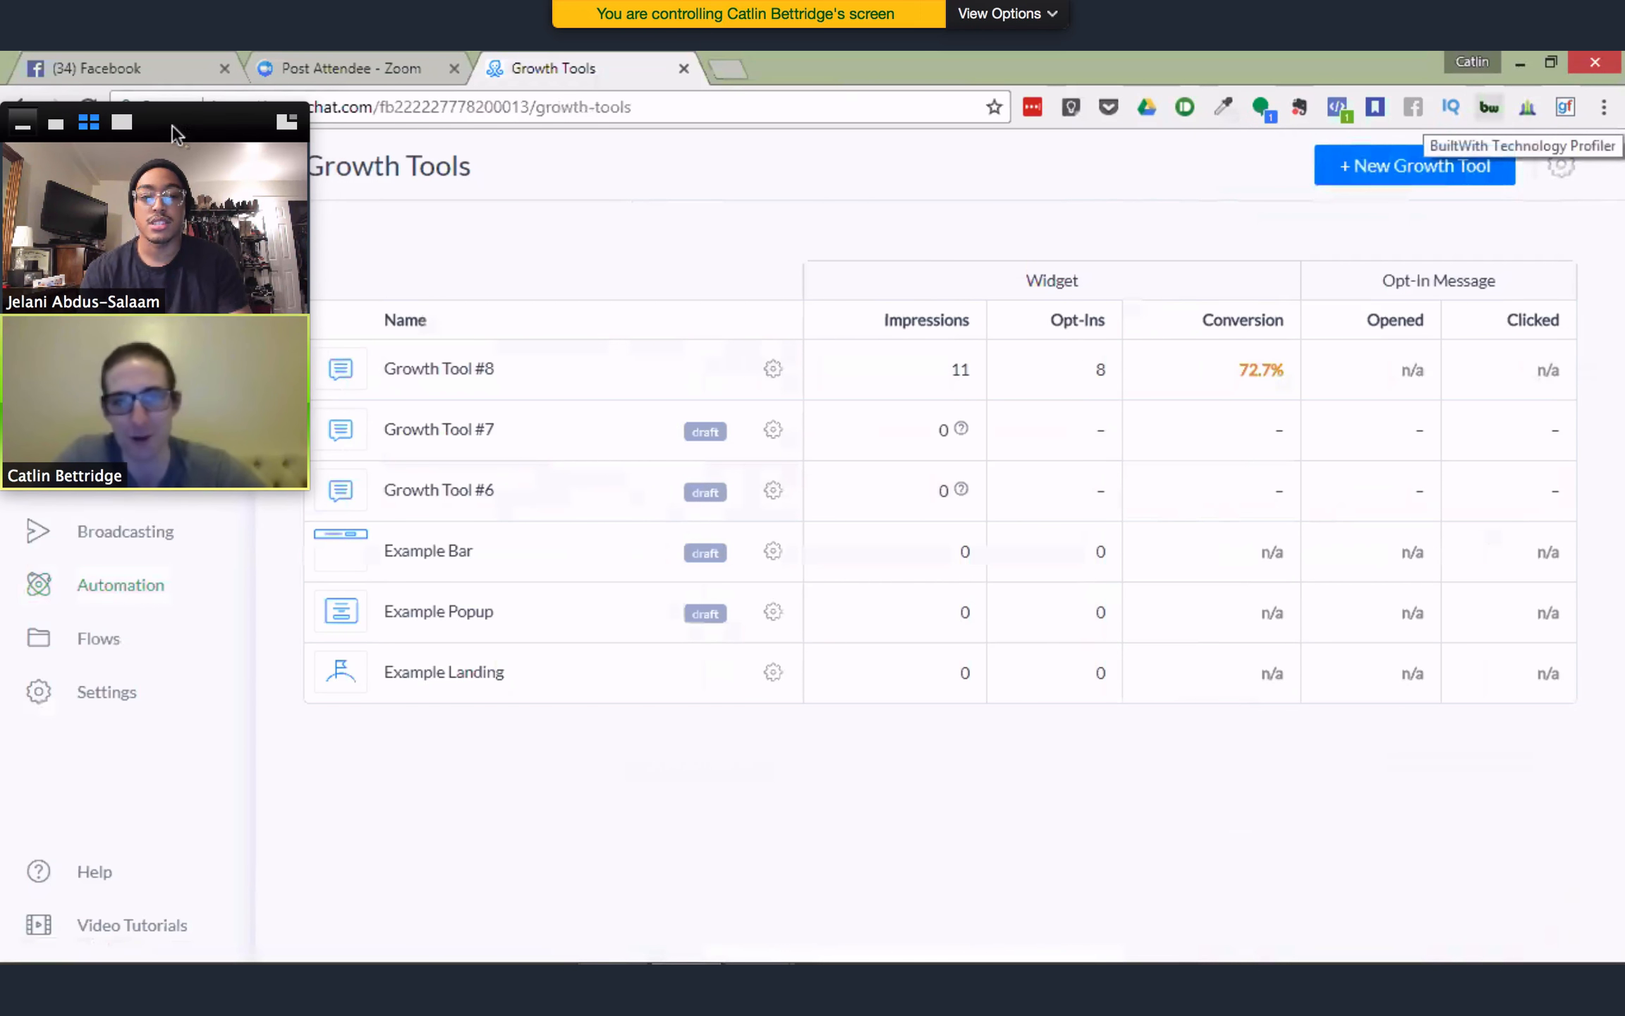
left_click(1438, 177)
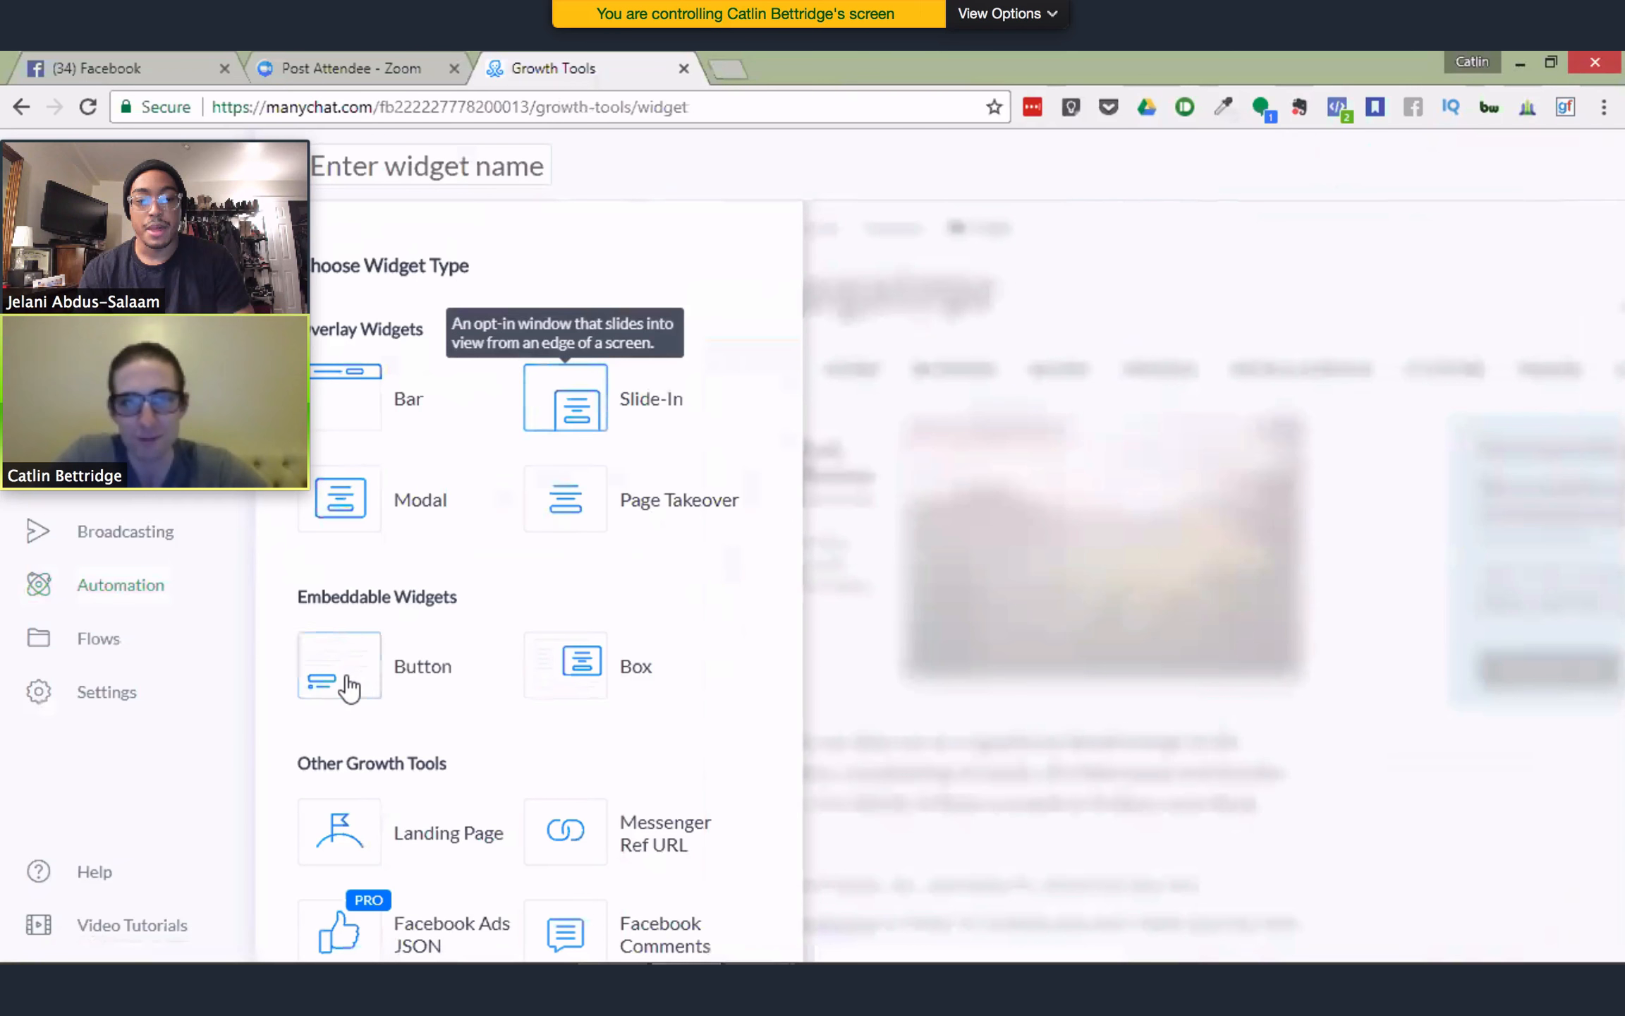
left_click(351, 684)
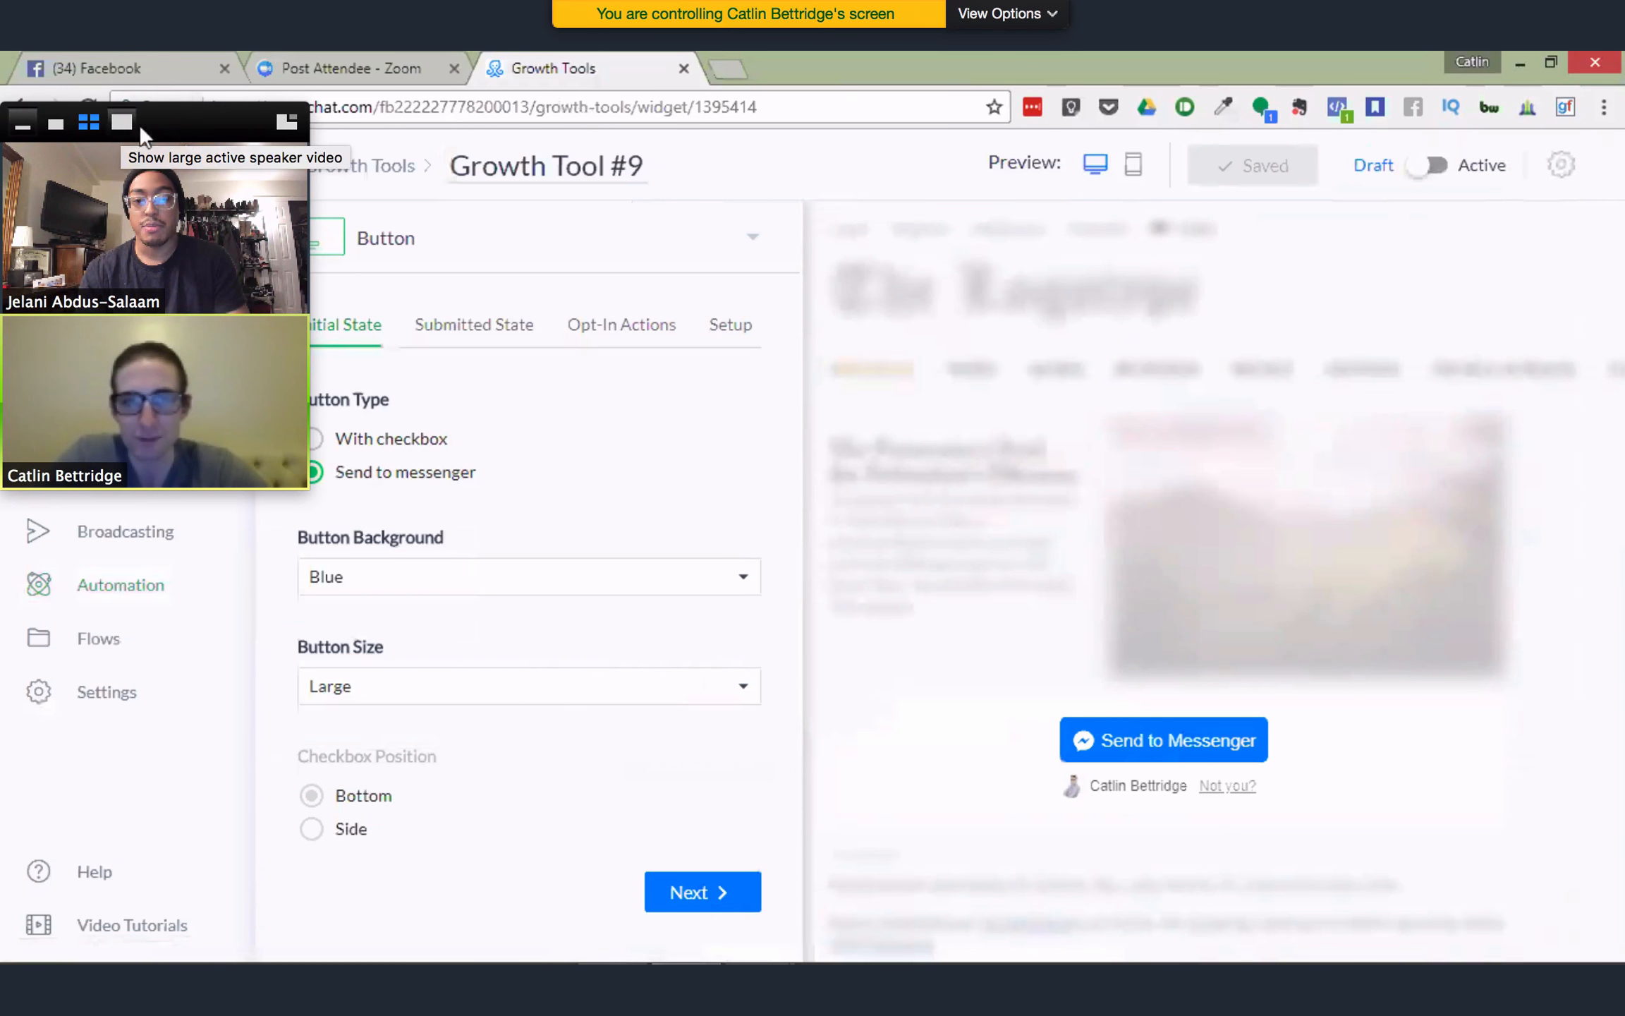
Compare the With checkbox and Send to messenger button types, keeping Send to messenger, and check the background and size options
left_click_drag(181, 123, 1493, 93)
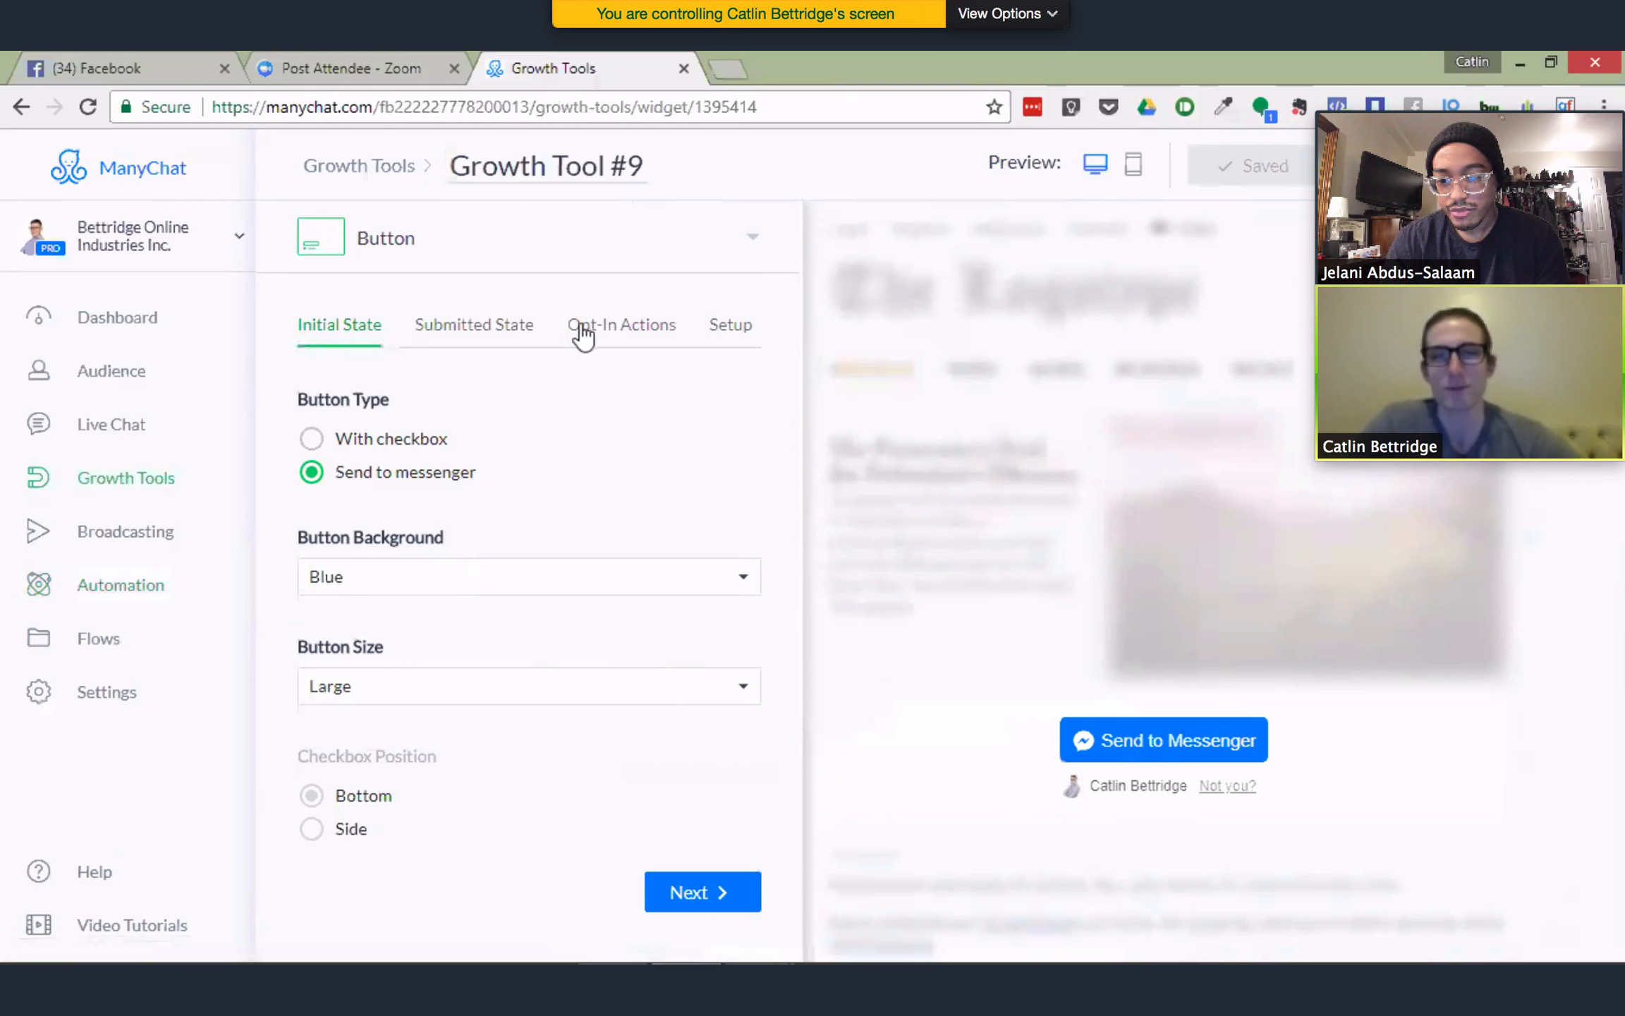
left_click(311, 443)
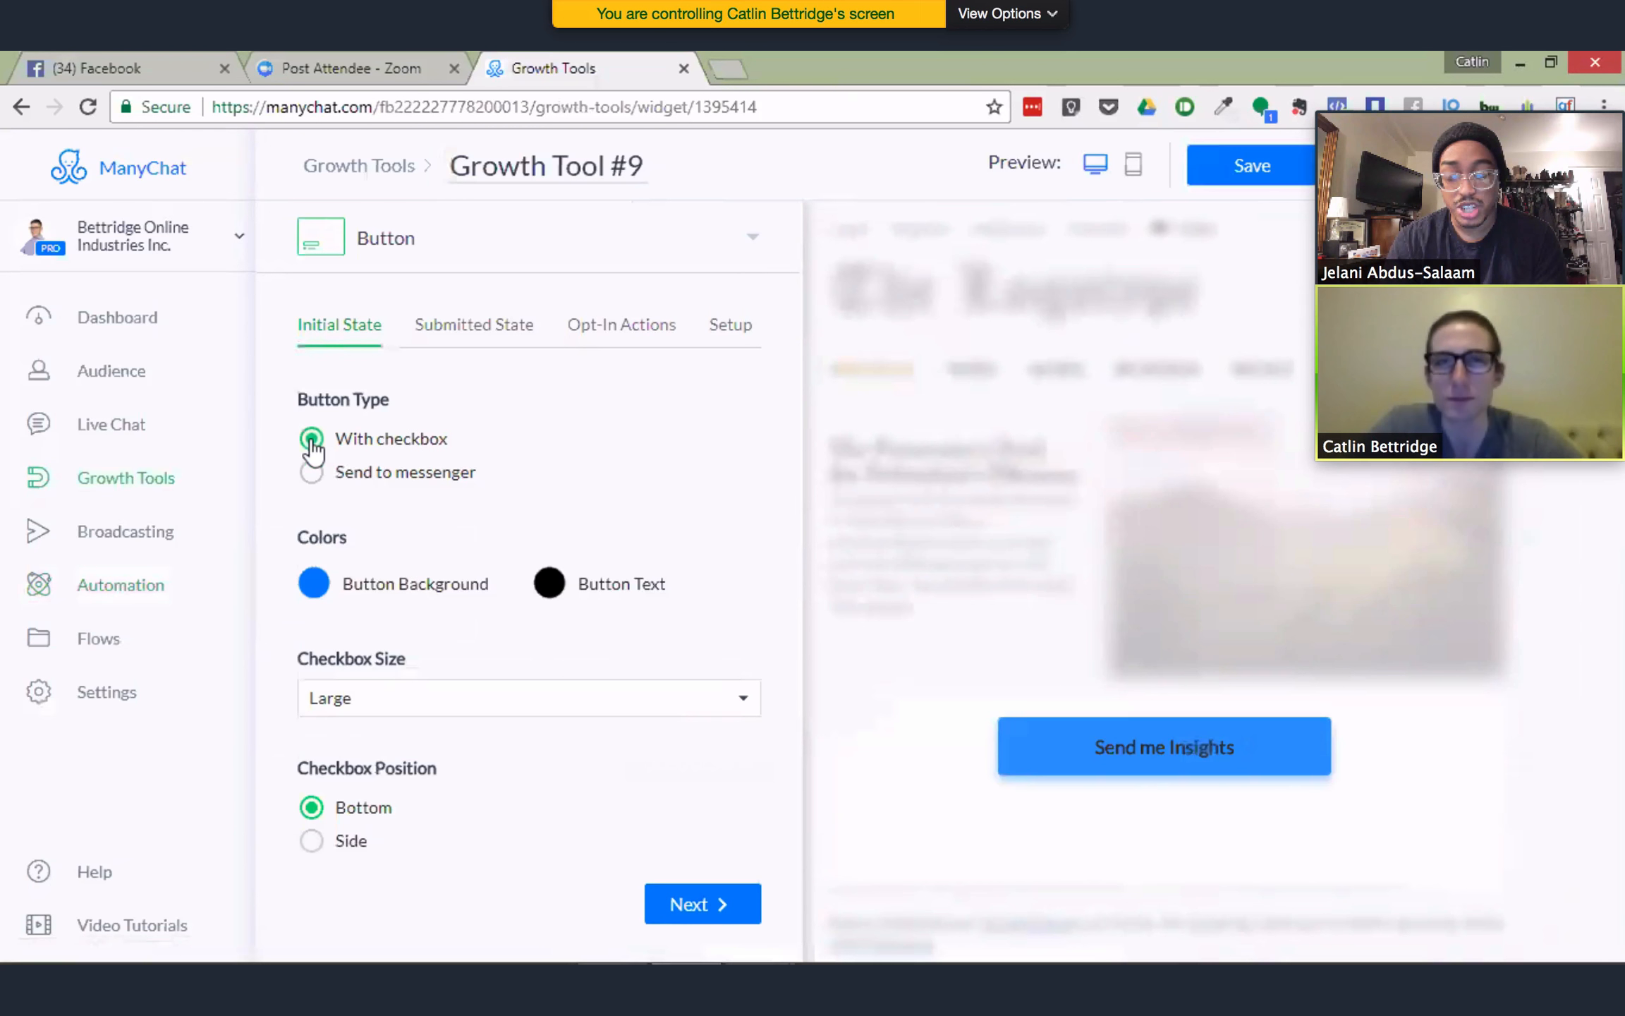
left_click(312, 474)
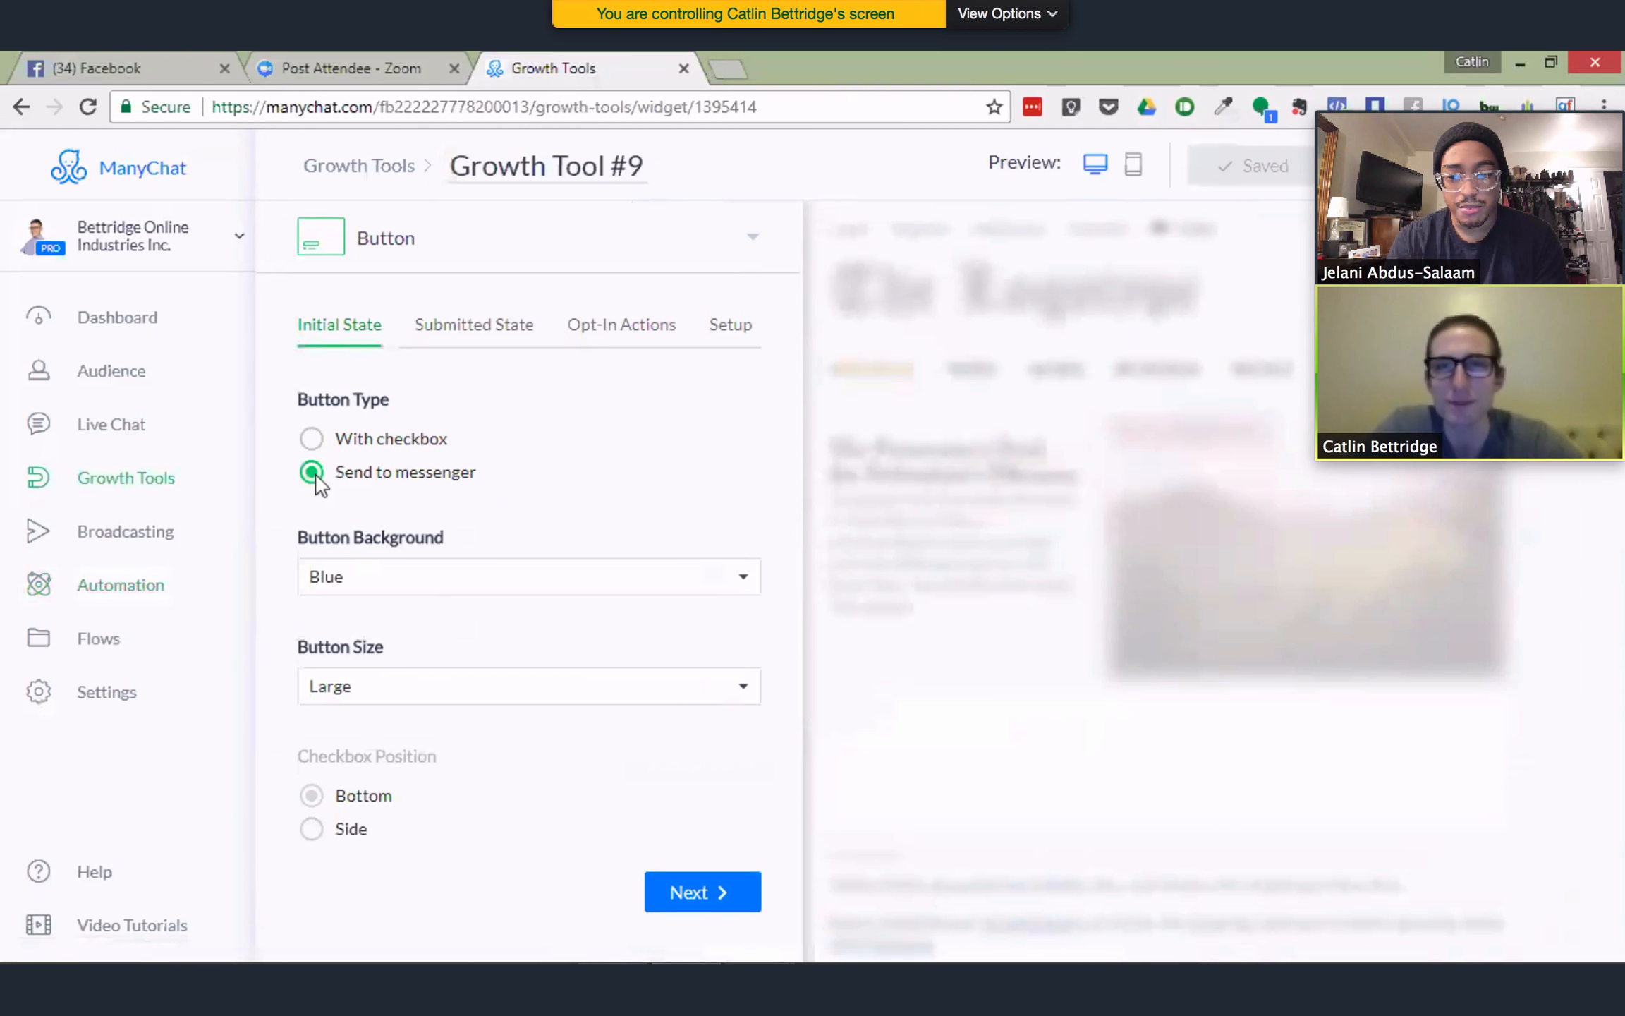
left_click(399, 588)
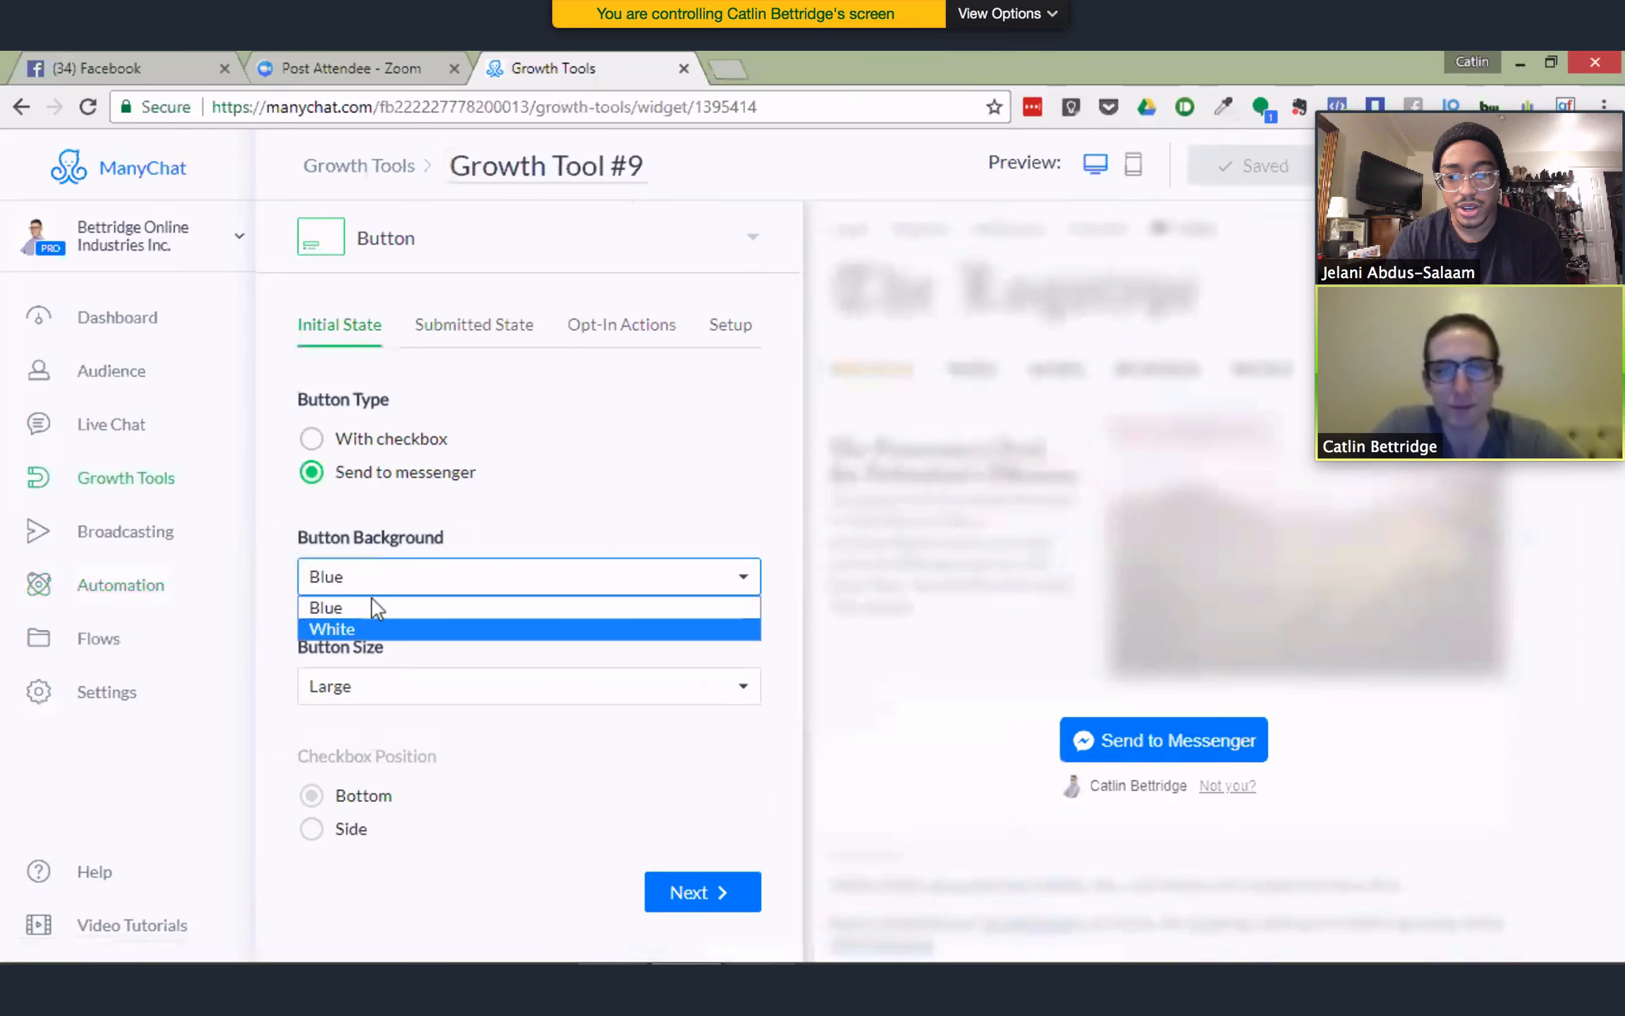
left_click(369, 603)
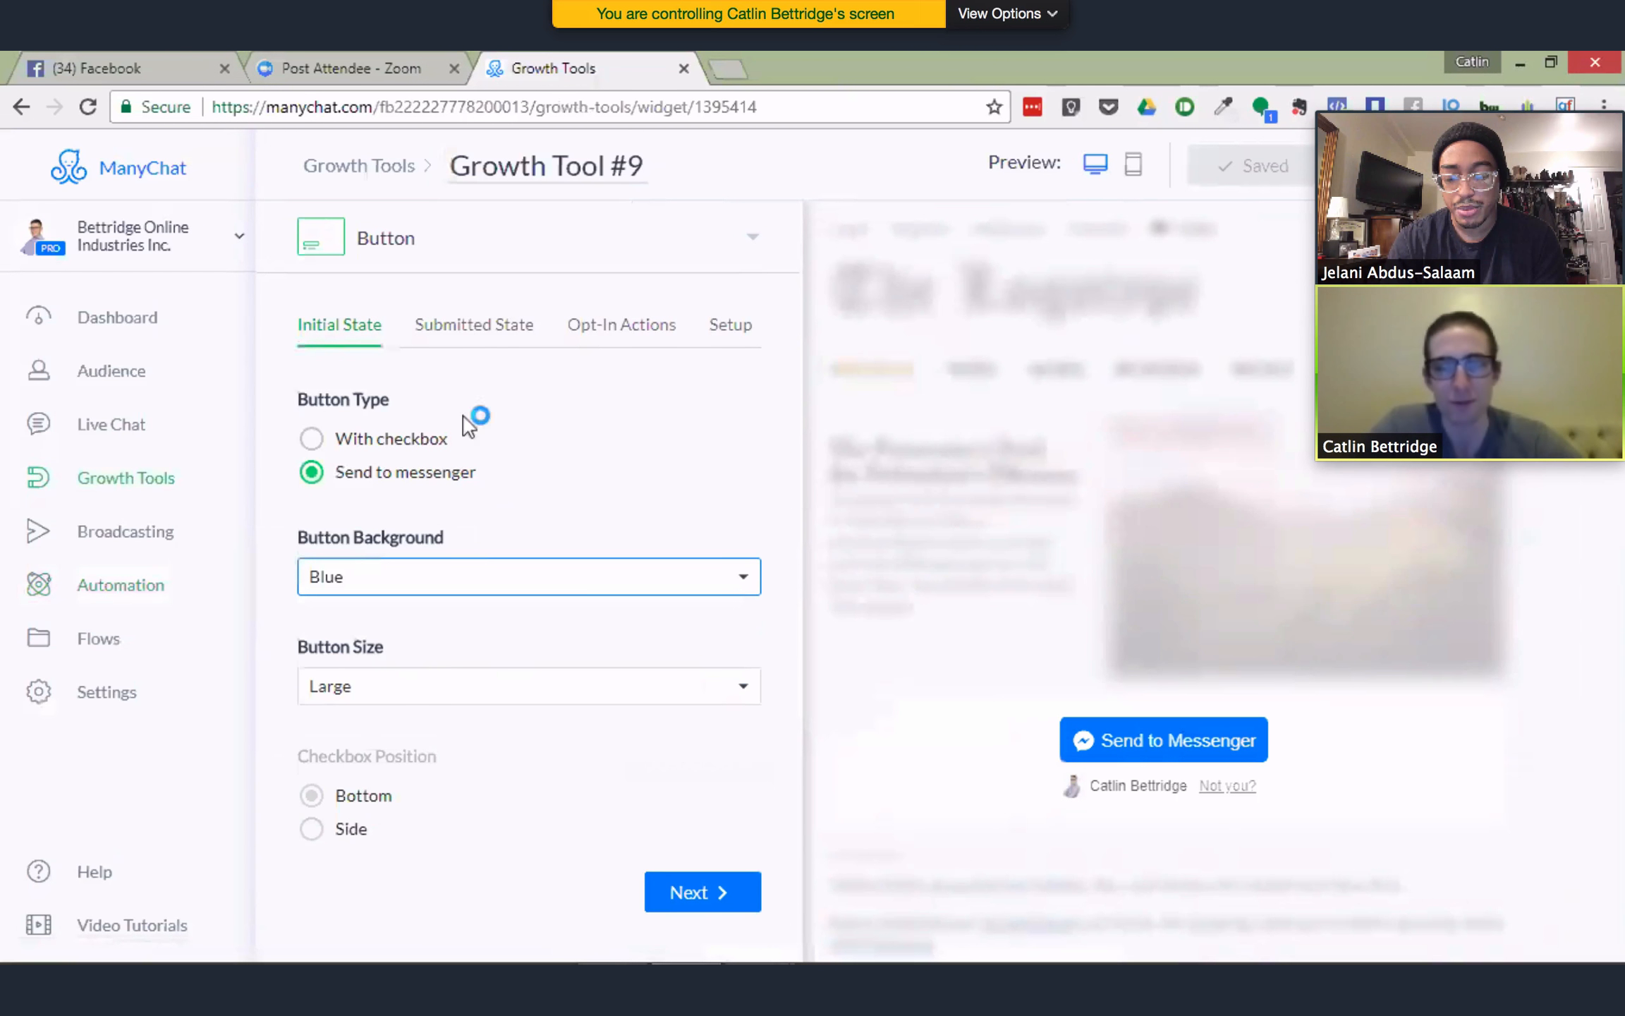
left_click(399, 691)
left_click(485, 340)
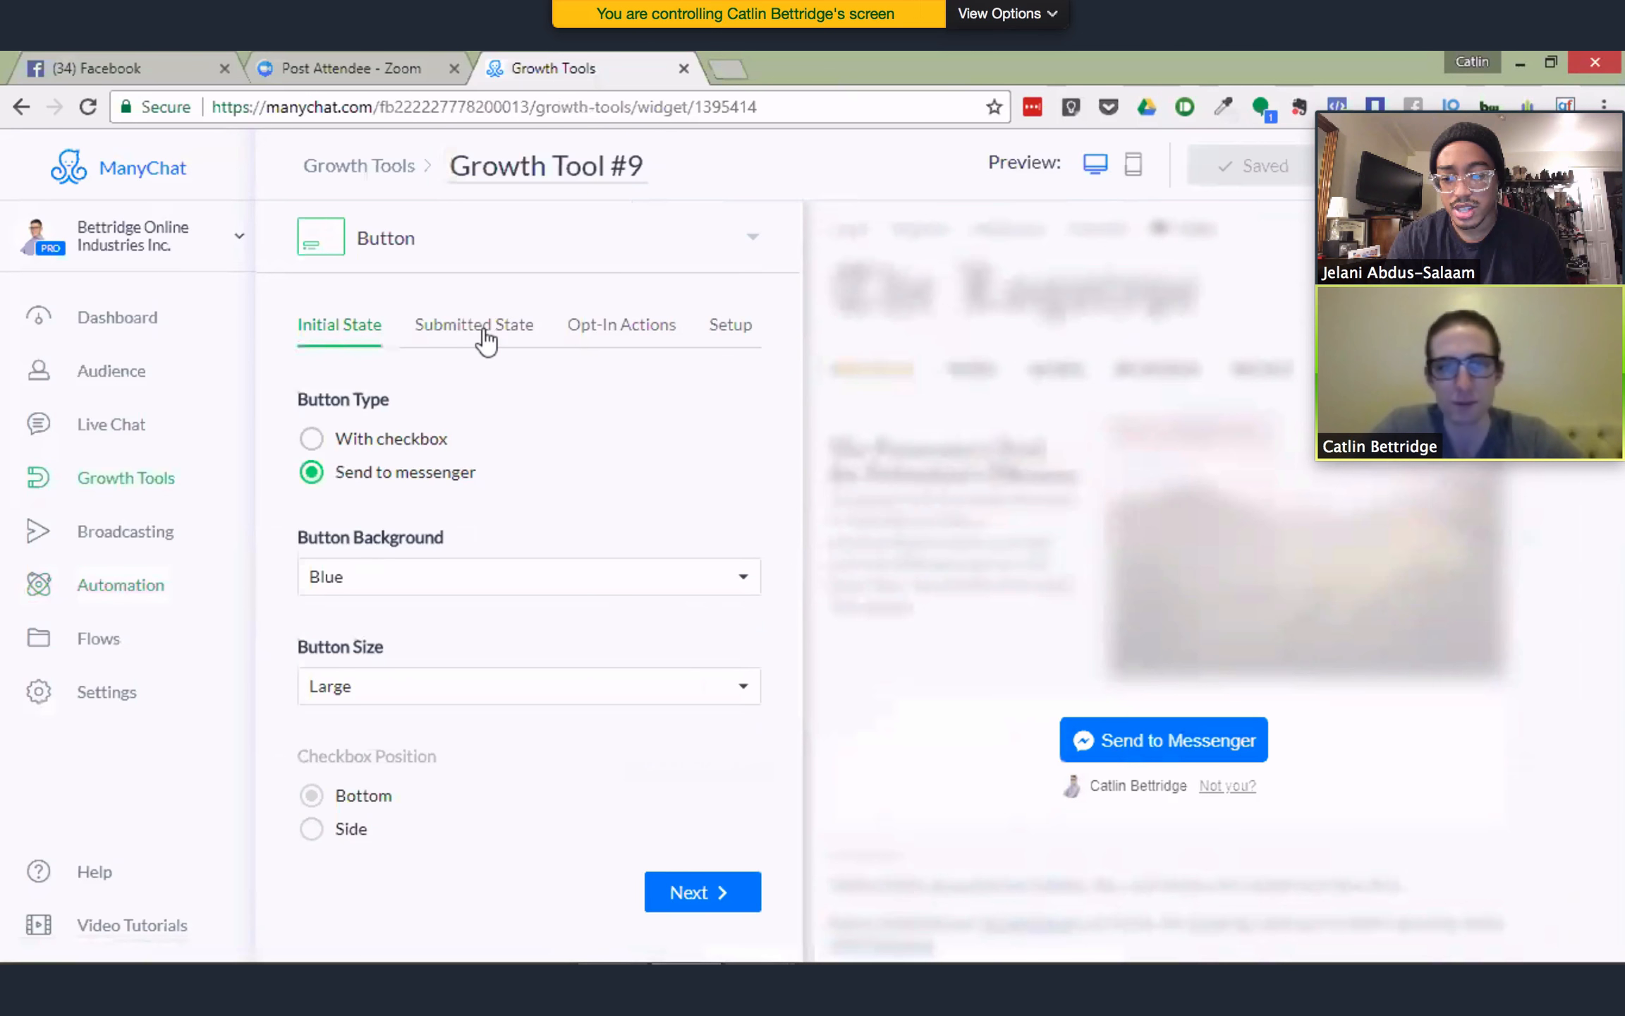
Review the Button growth tool's submitted state and opt-in action settings, and return to the growth tools list
left_click(485, 340)
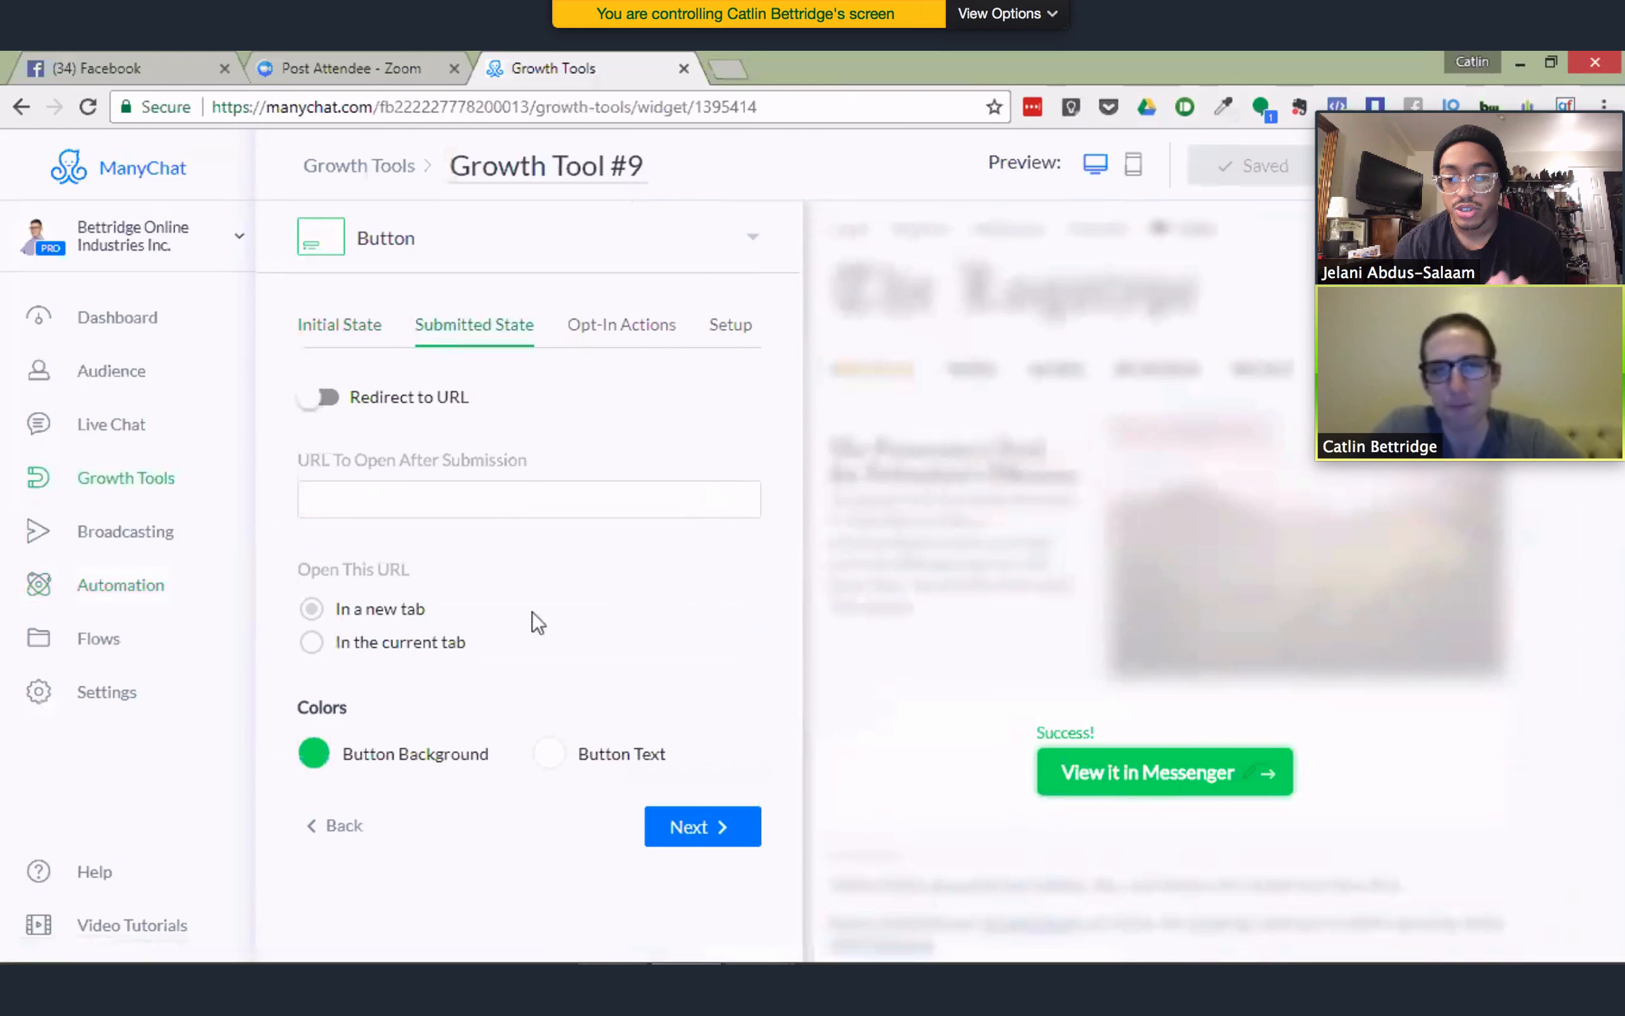
left_click(645, 330)
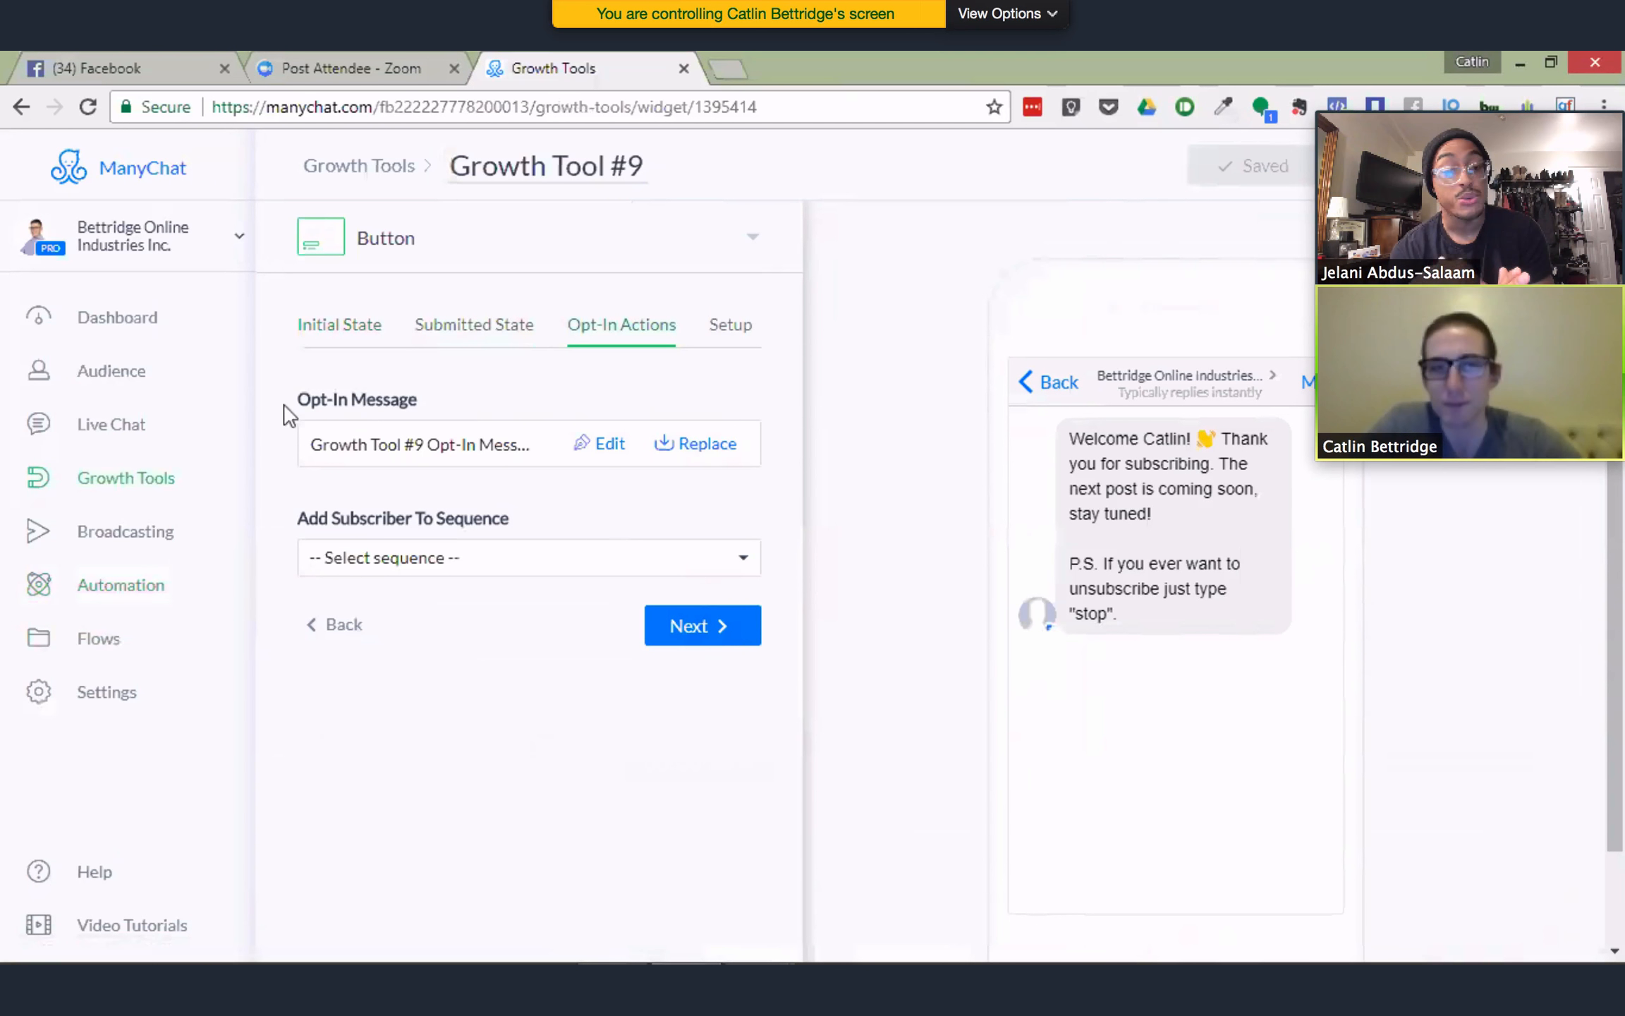
left_click(362, 165)
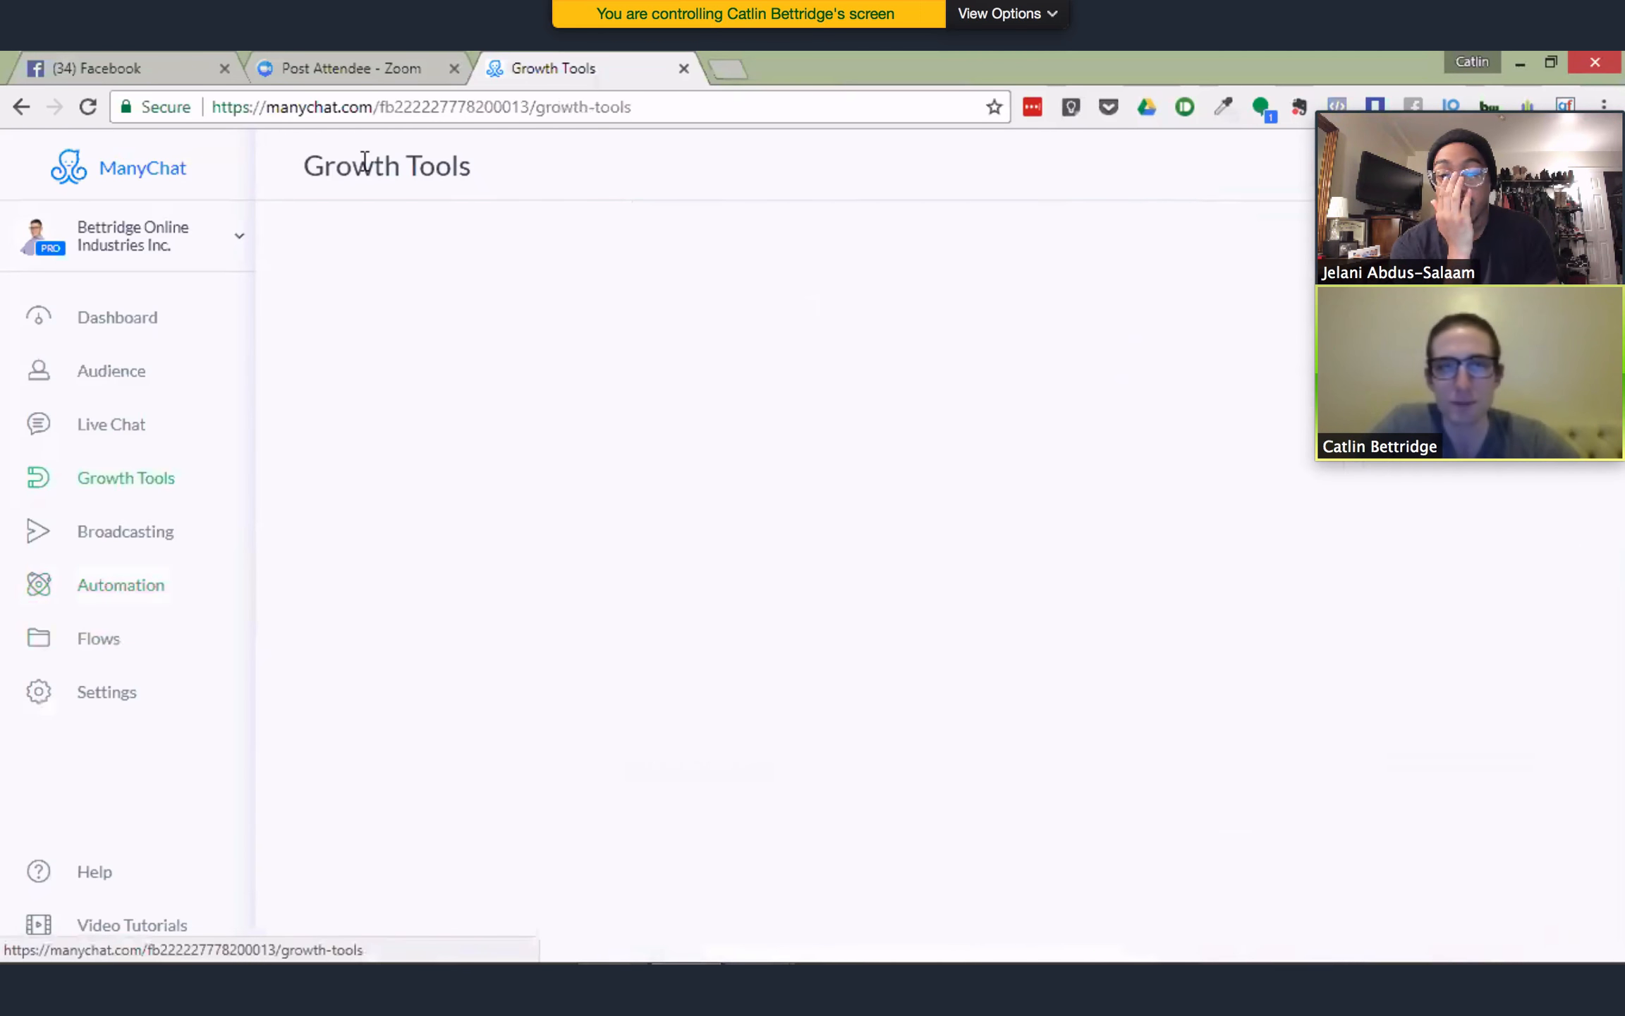
Create a new growth tool using the Facebook Comments type
left_click_drag(1487, 102, 157, 168)
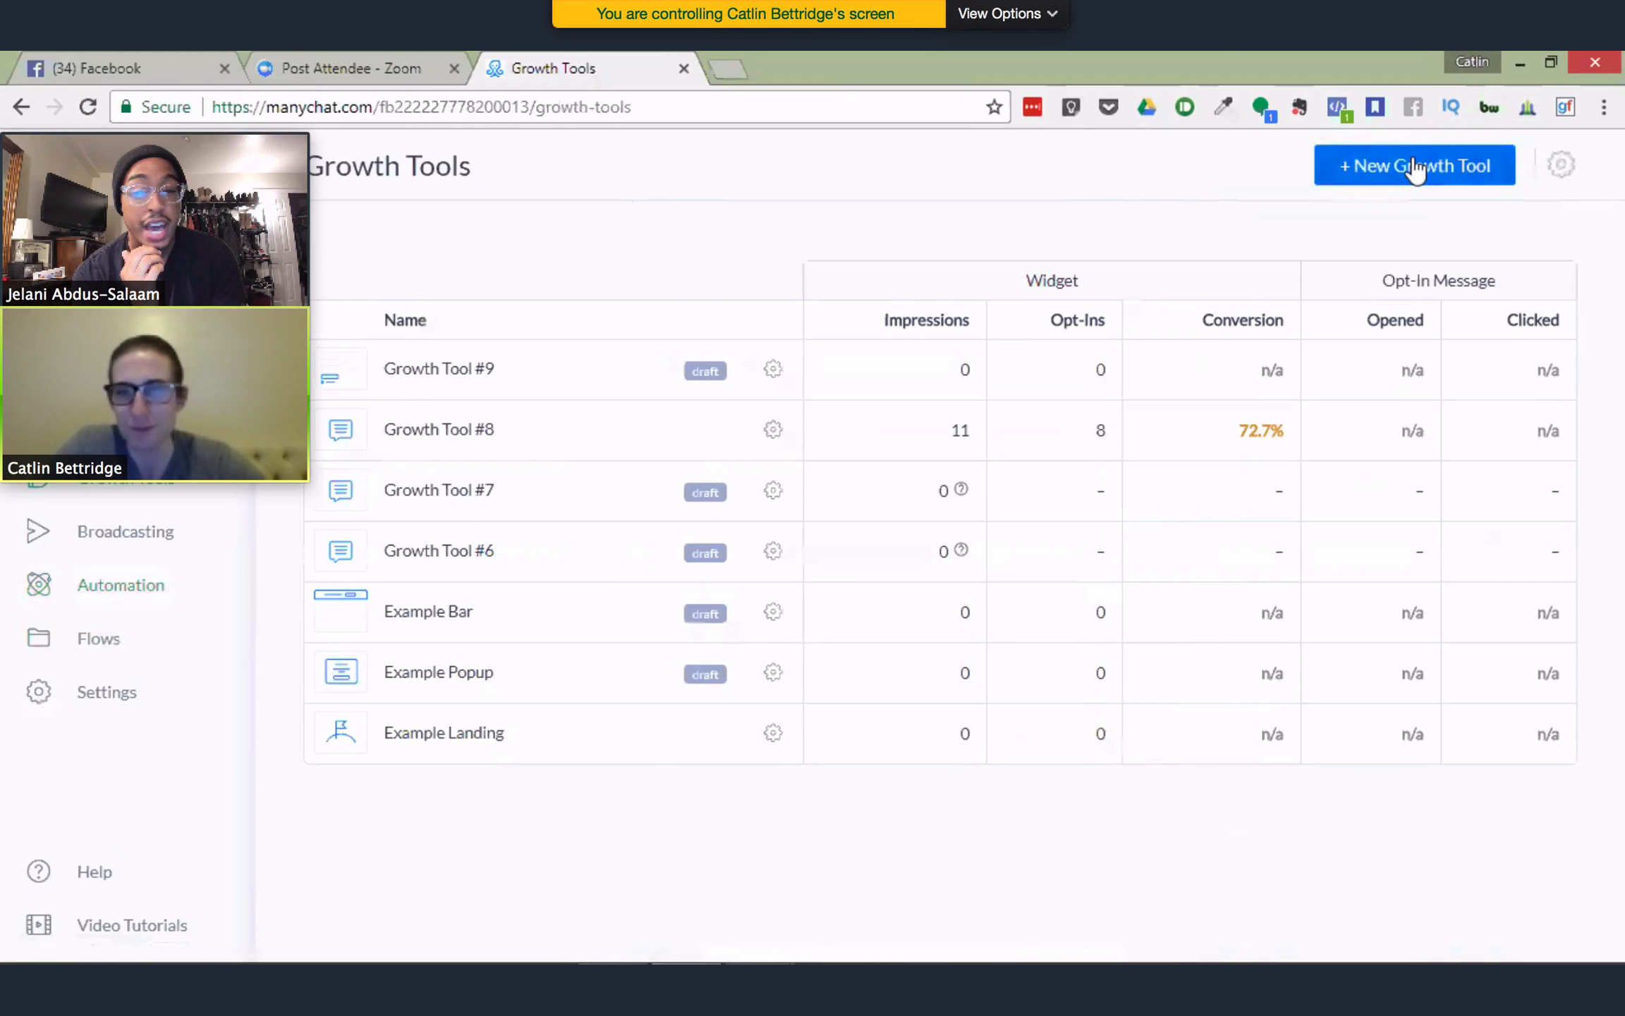
mouse_move(224, 111)
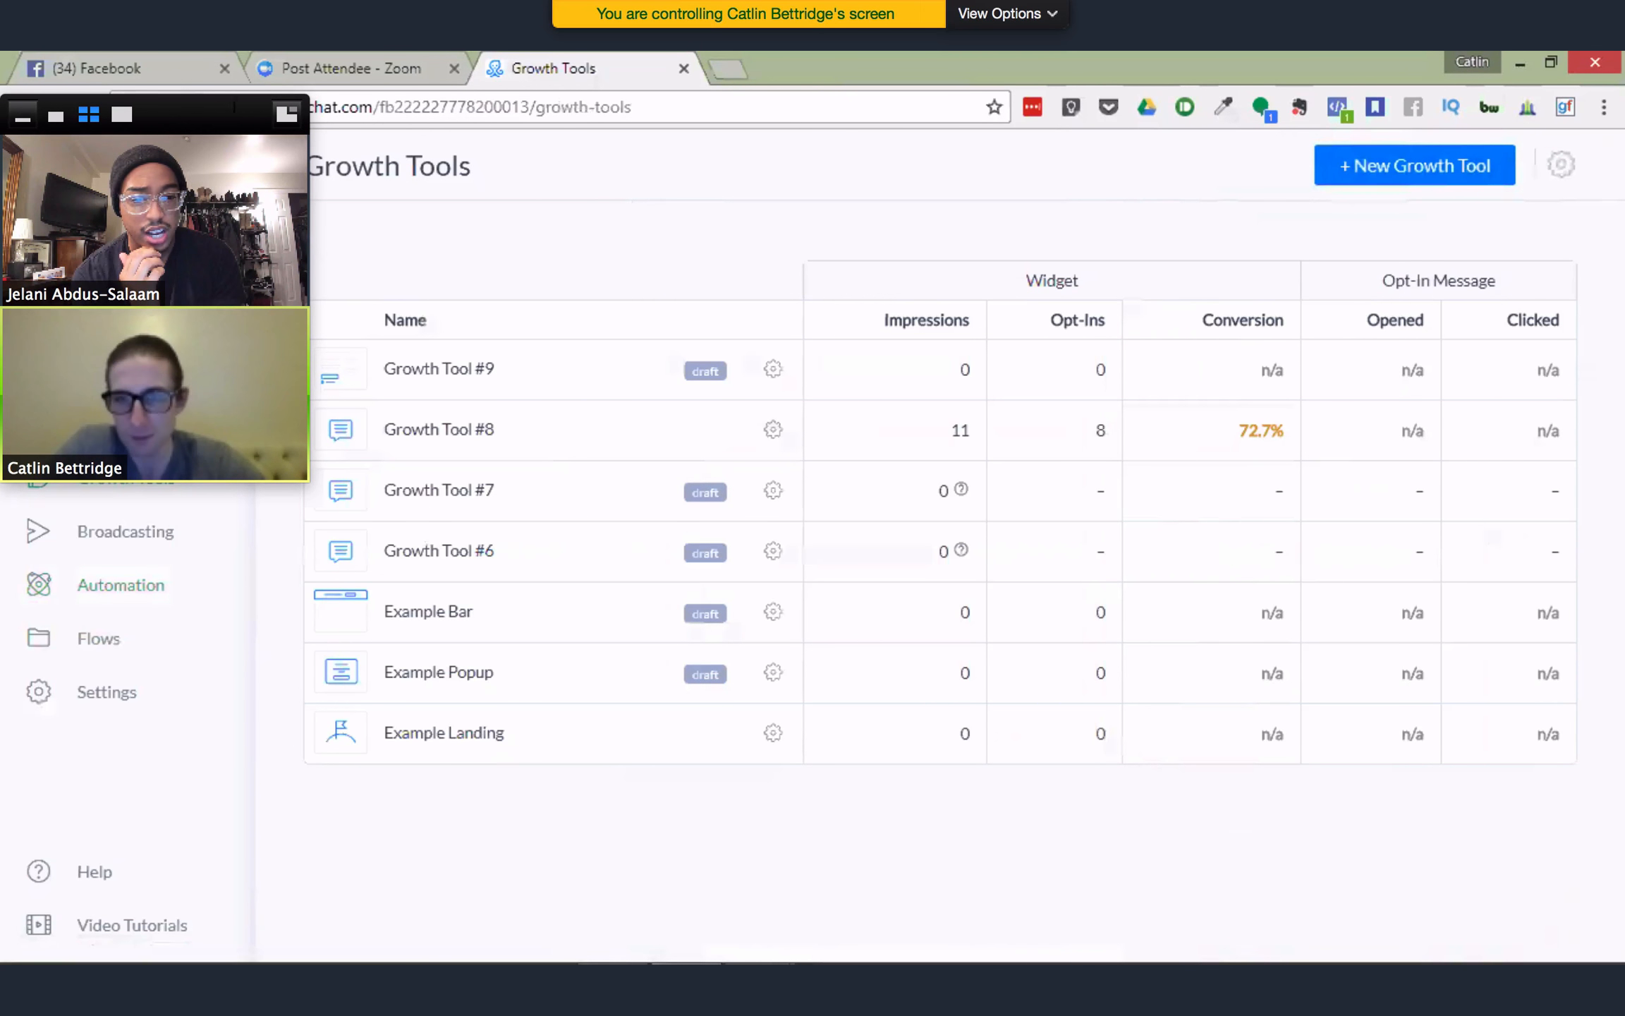
left_click(1419, 177)
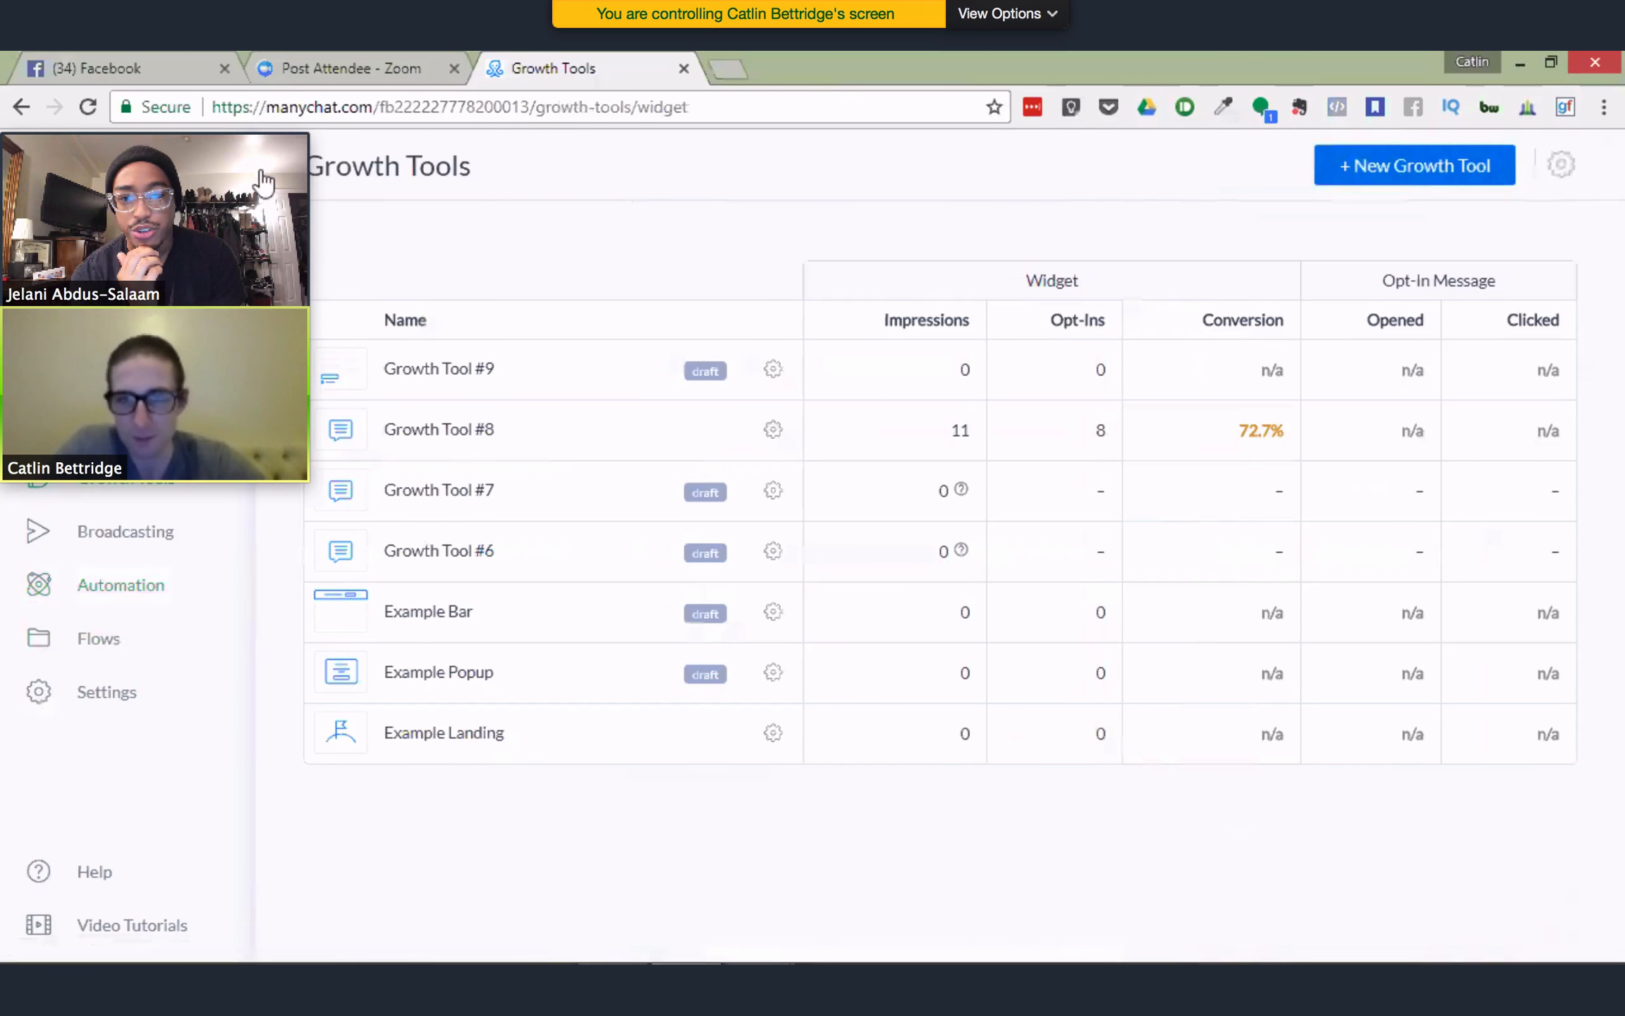
left_click_drag(210, 118, 1463, 146)
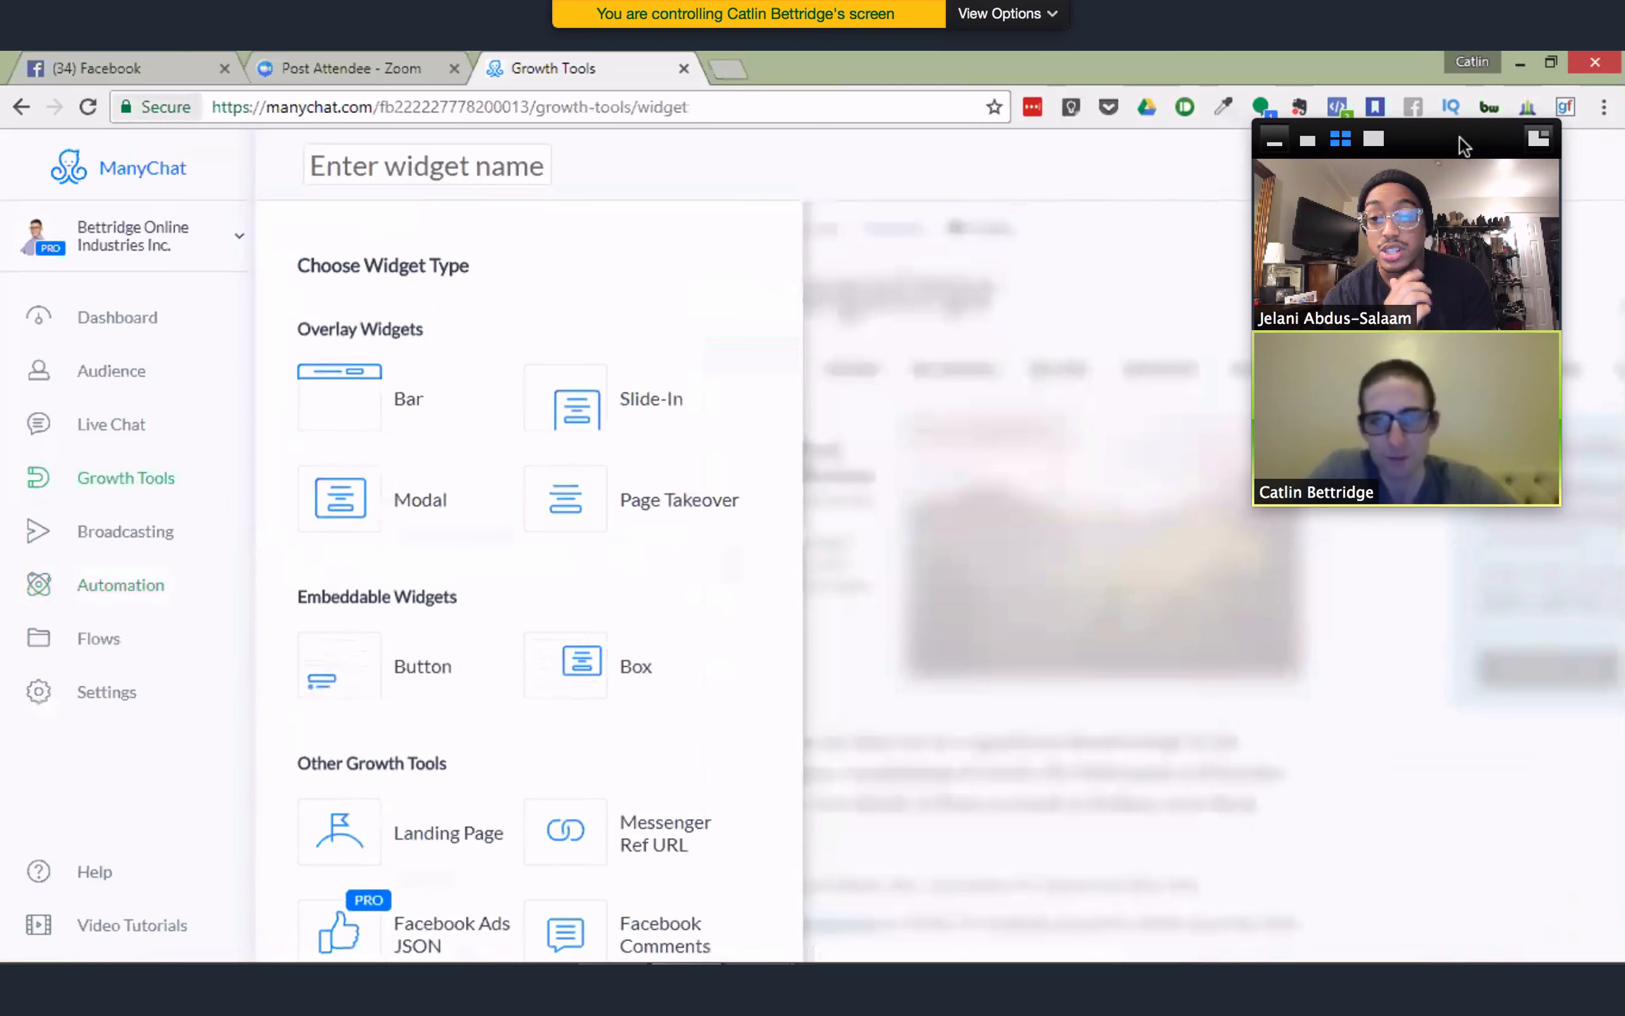
scroll(541, 688, "down", 1)
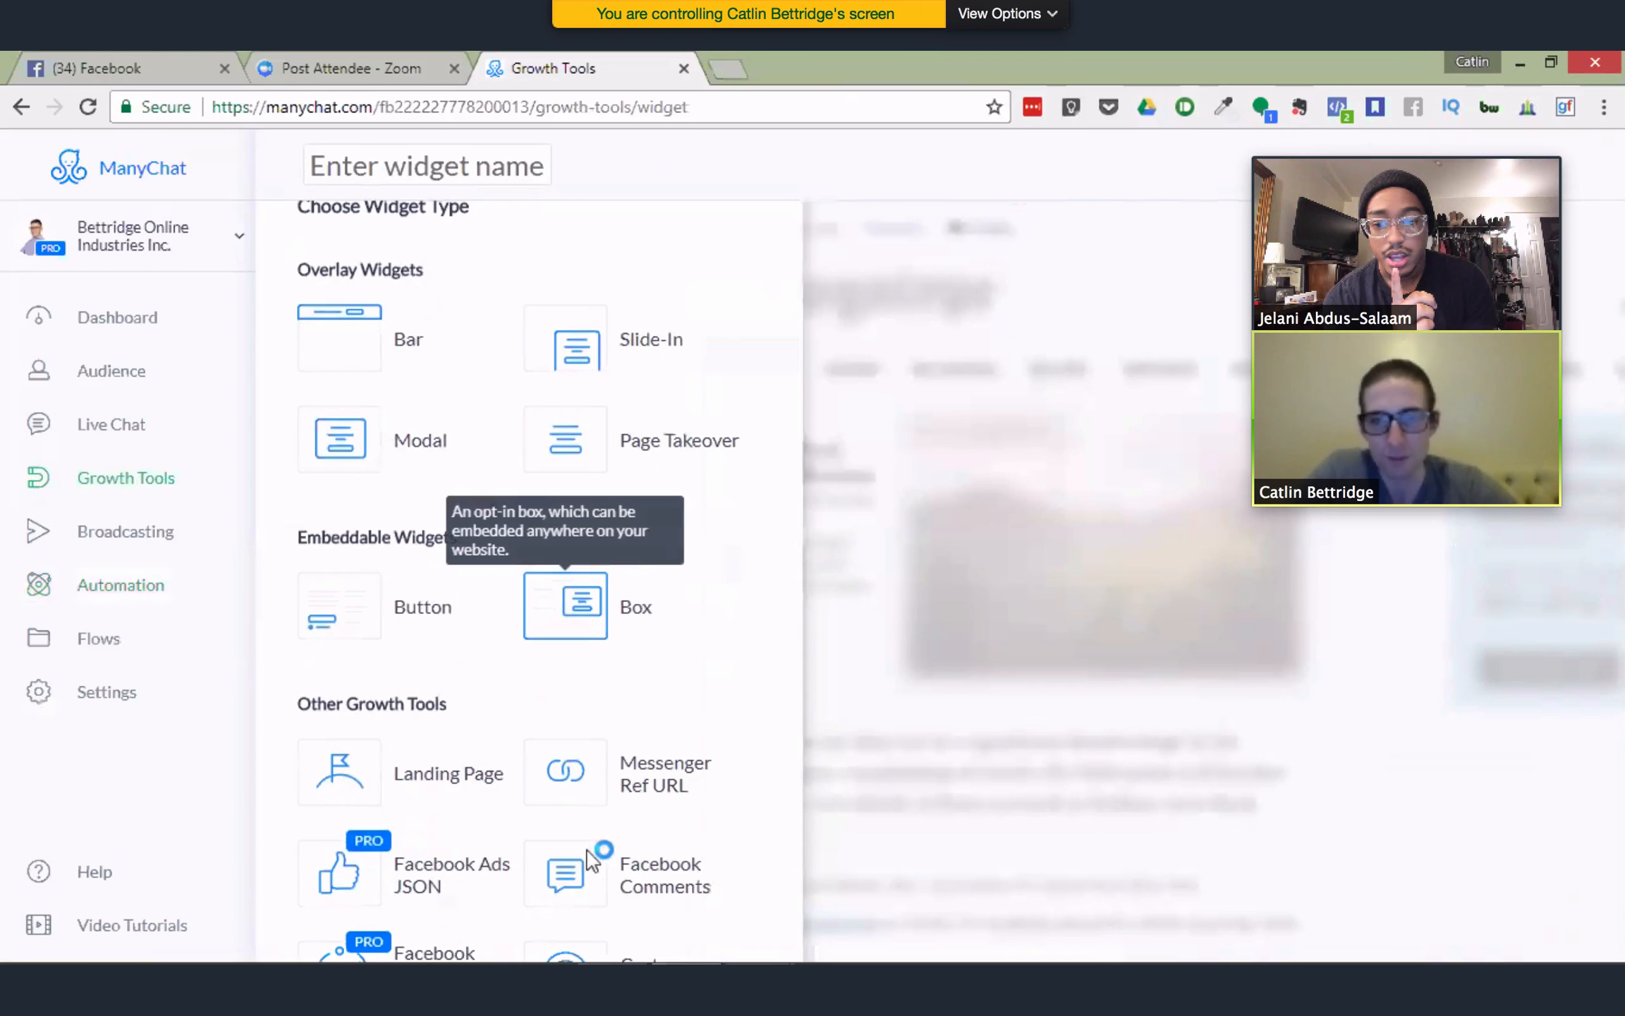
scroll(571, 857, "down", 1)
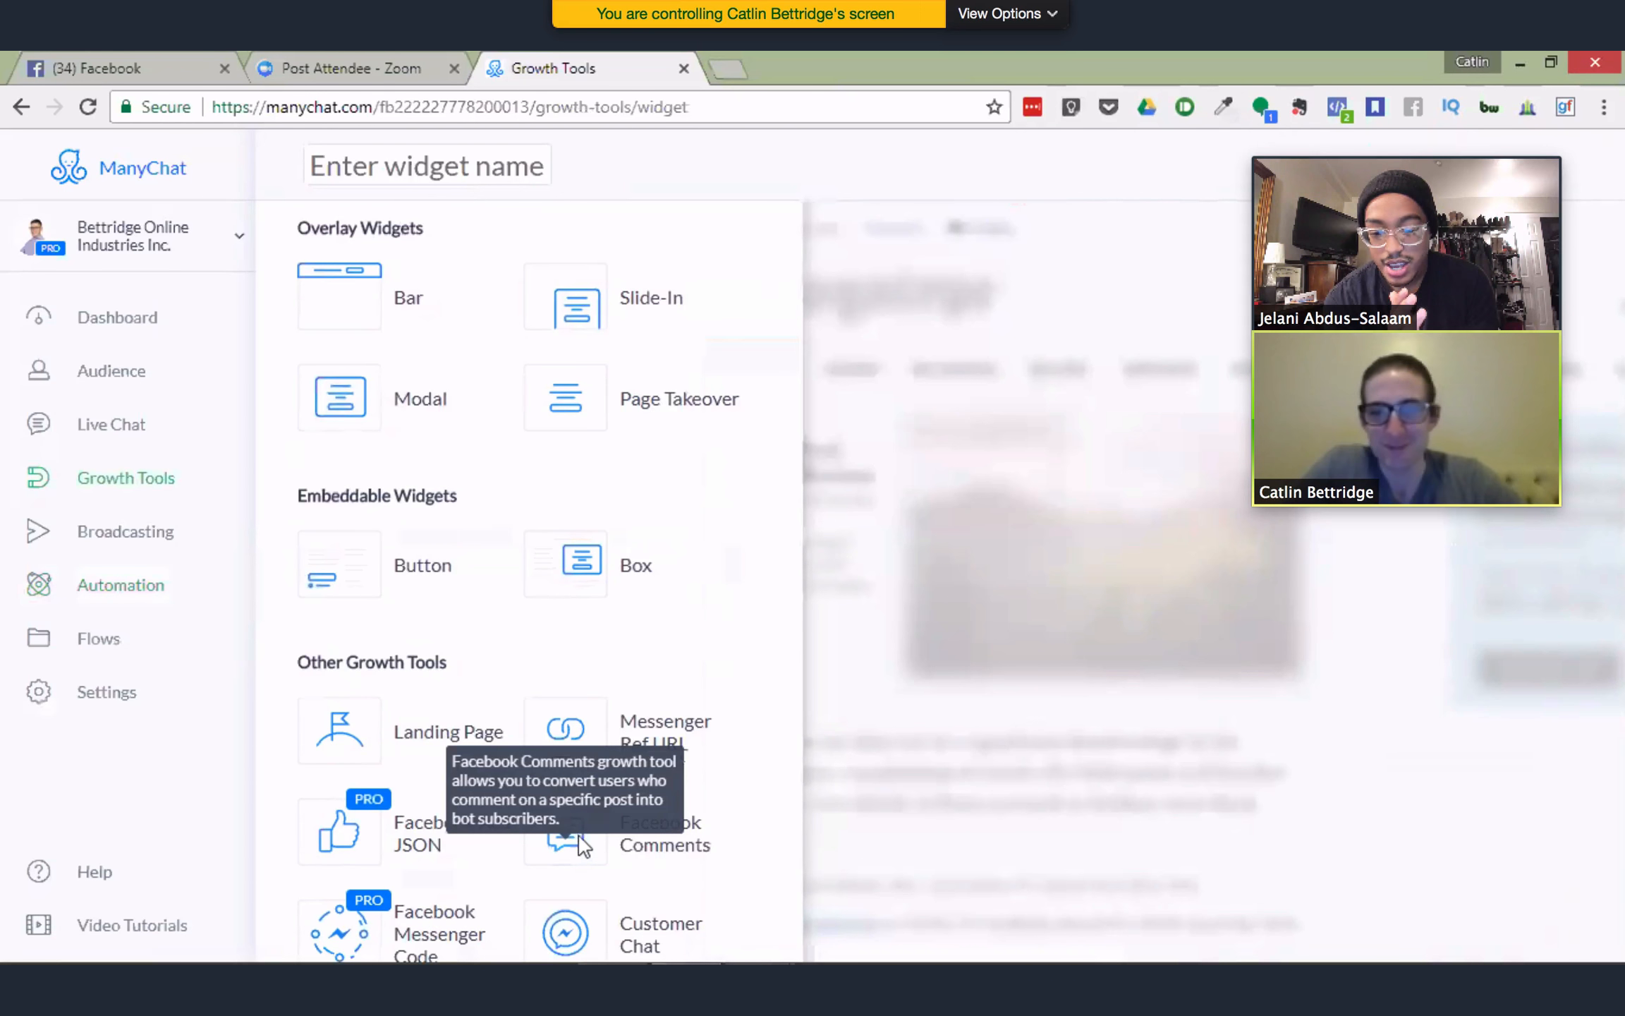
left_click(573, 844)
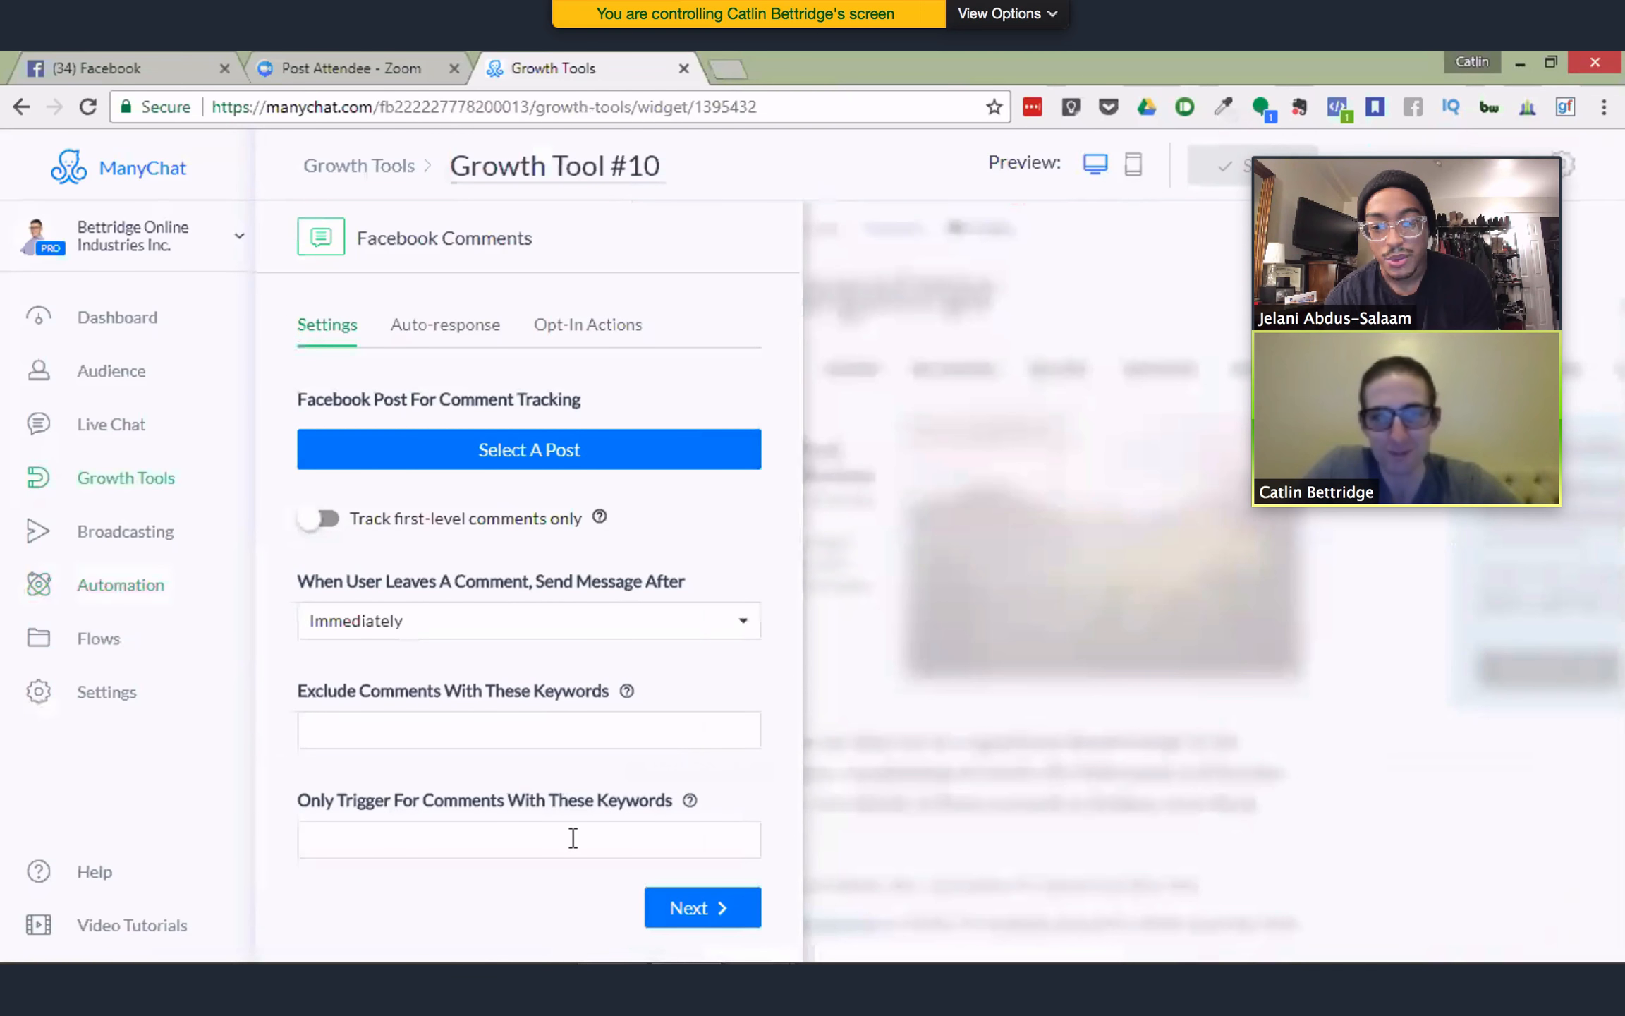
Examine the Facebook Comments tool's auto-response message to commenters and the notes about subscriber conversion and rate limits
left_click(435, 330)
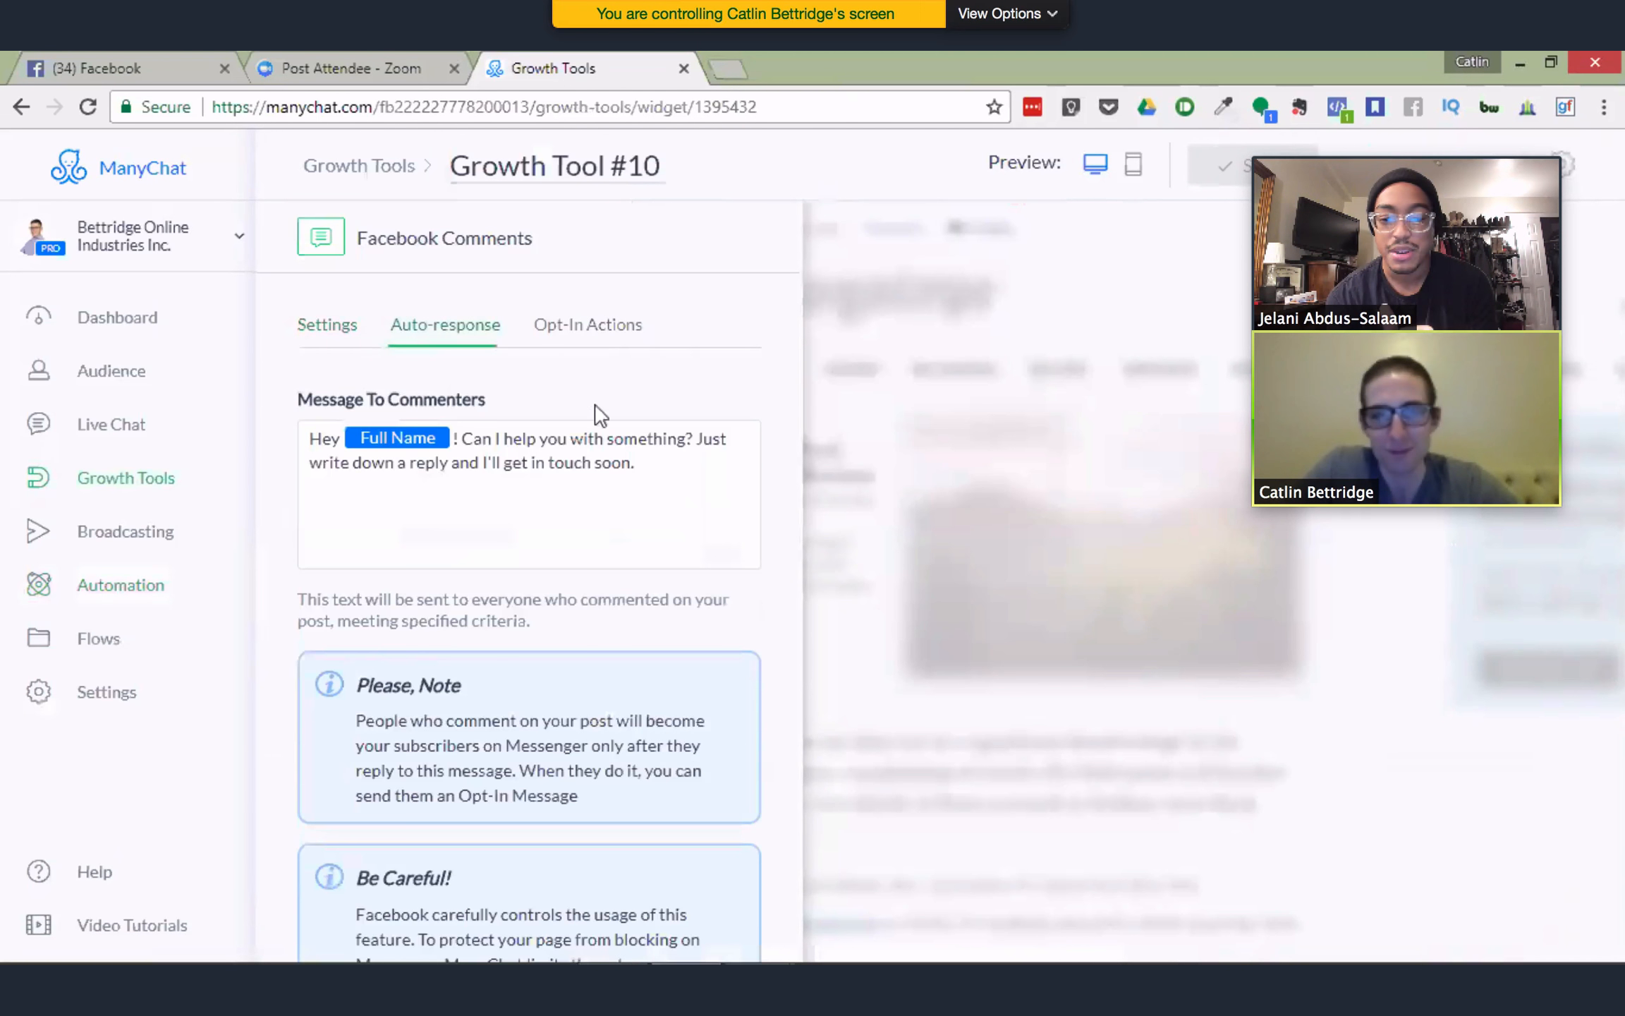
scroll(543, 767, "down", 2)
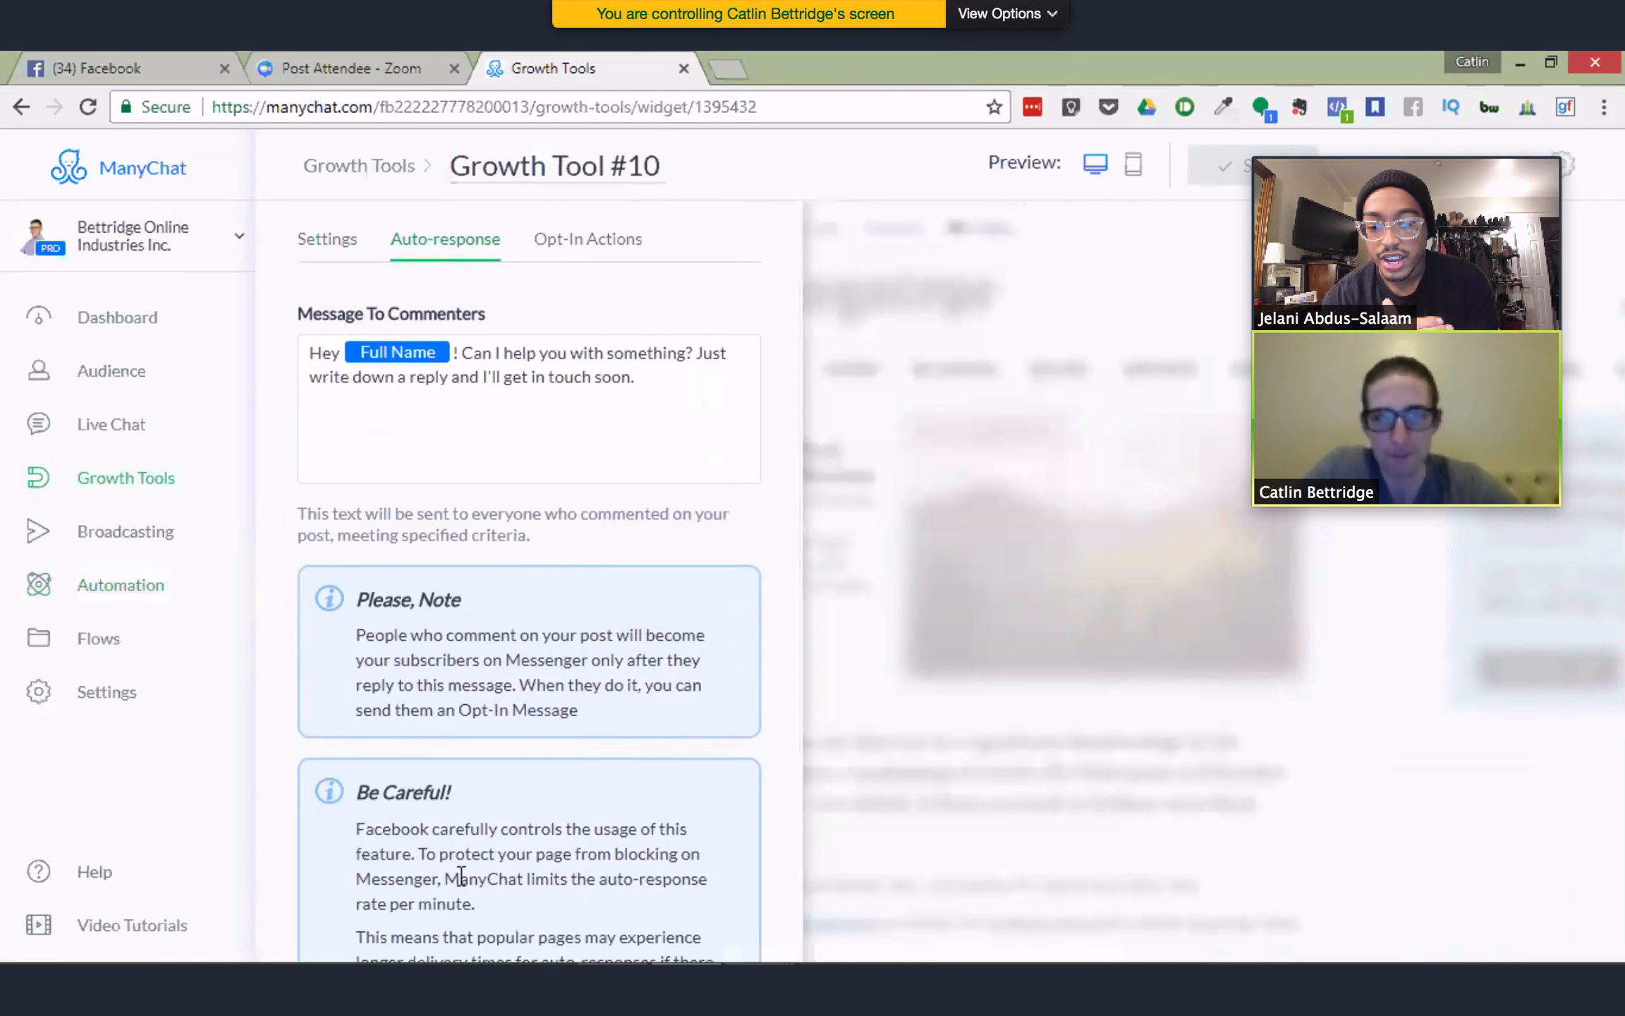
scroll(460, 877, "down", 2)
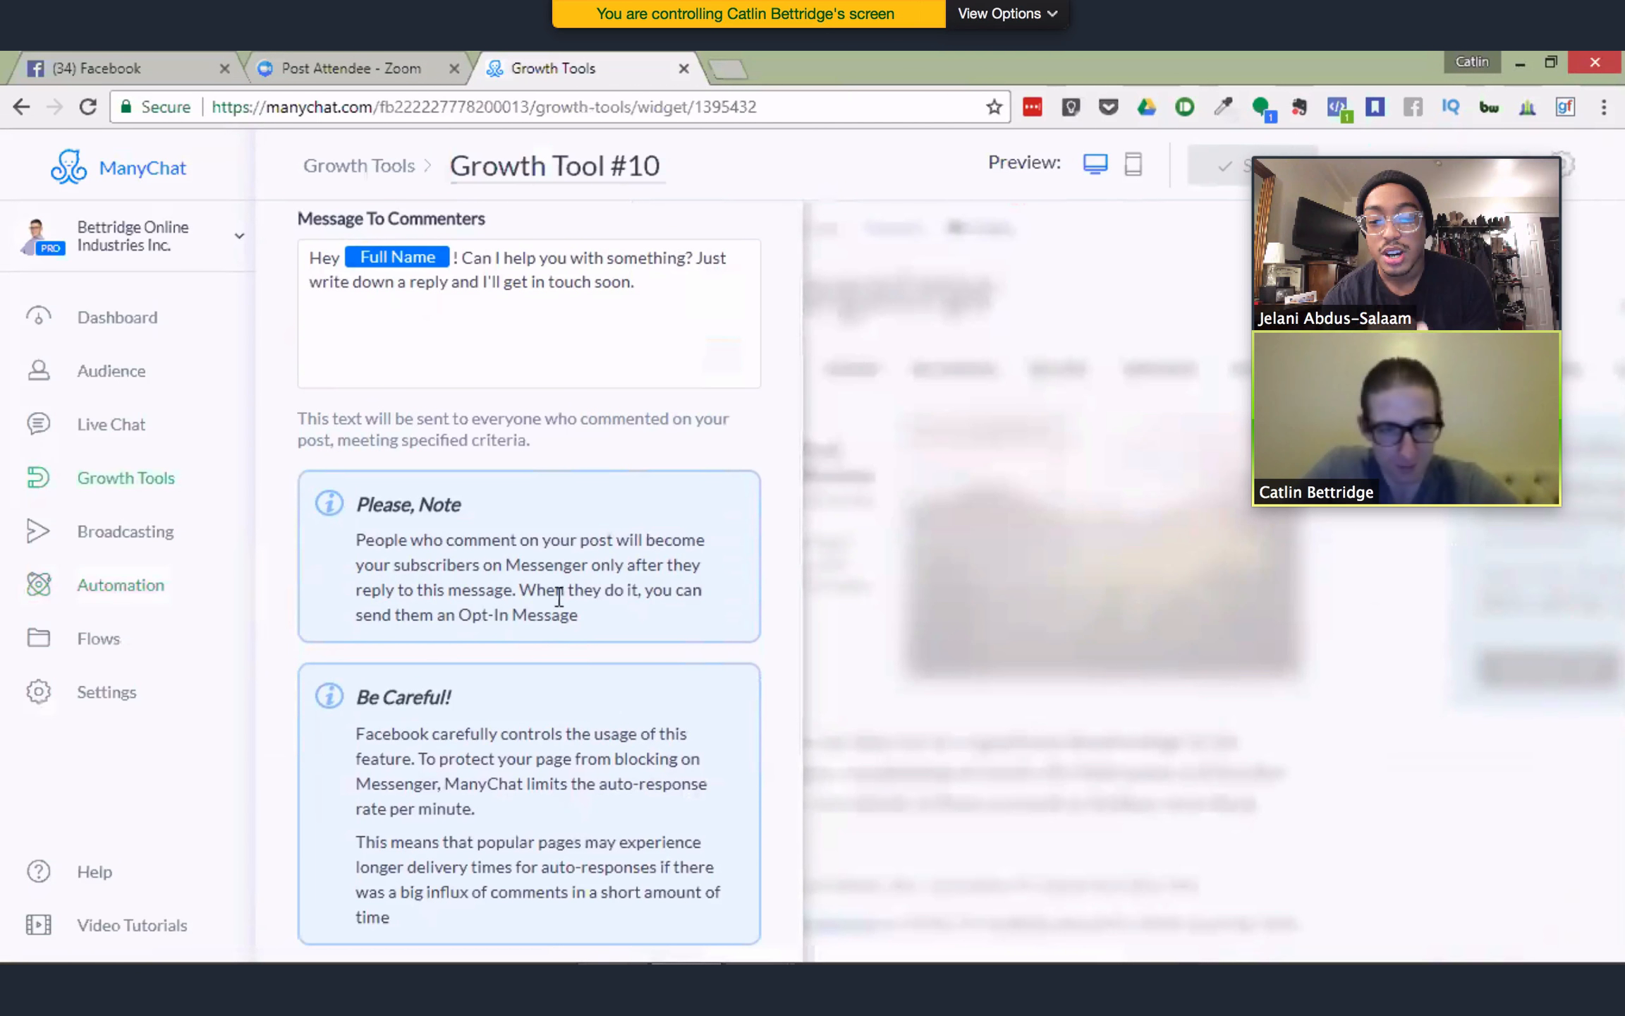
scroll(570, 600, "up", 2)
scroll(570, 600, "up", 1)
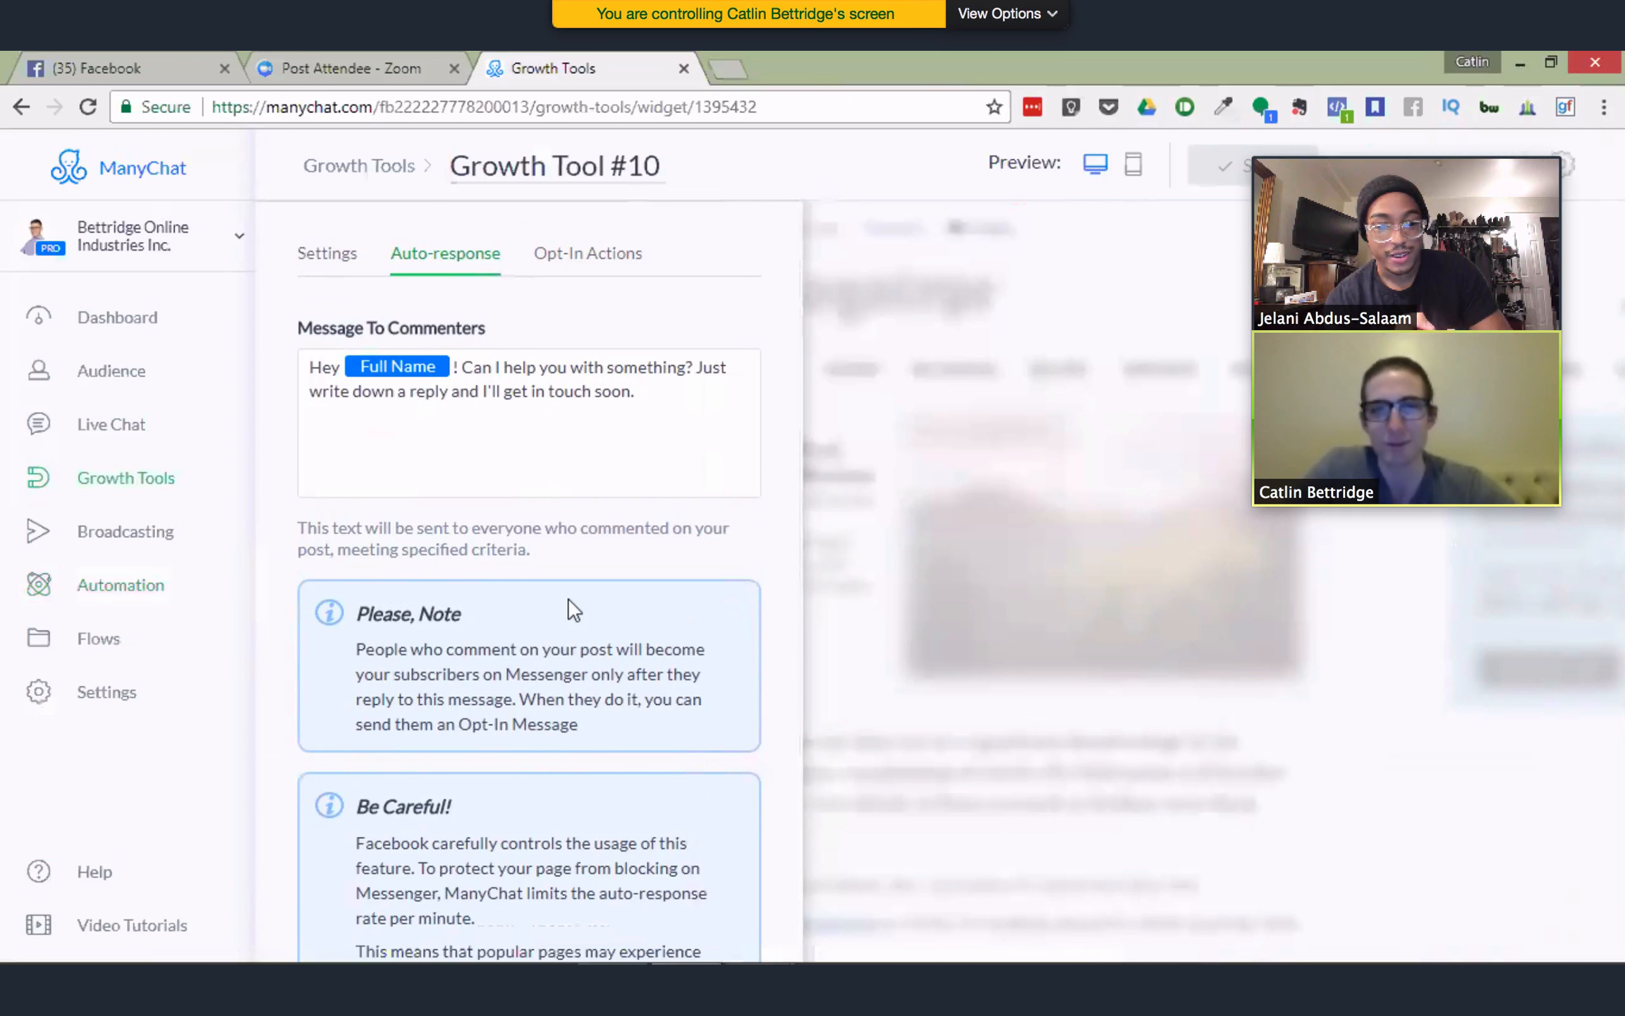
Try the Send to everyone who replies option in the opt-in actions and read the notes on its limitations
left_click(577, 262)
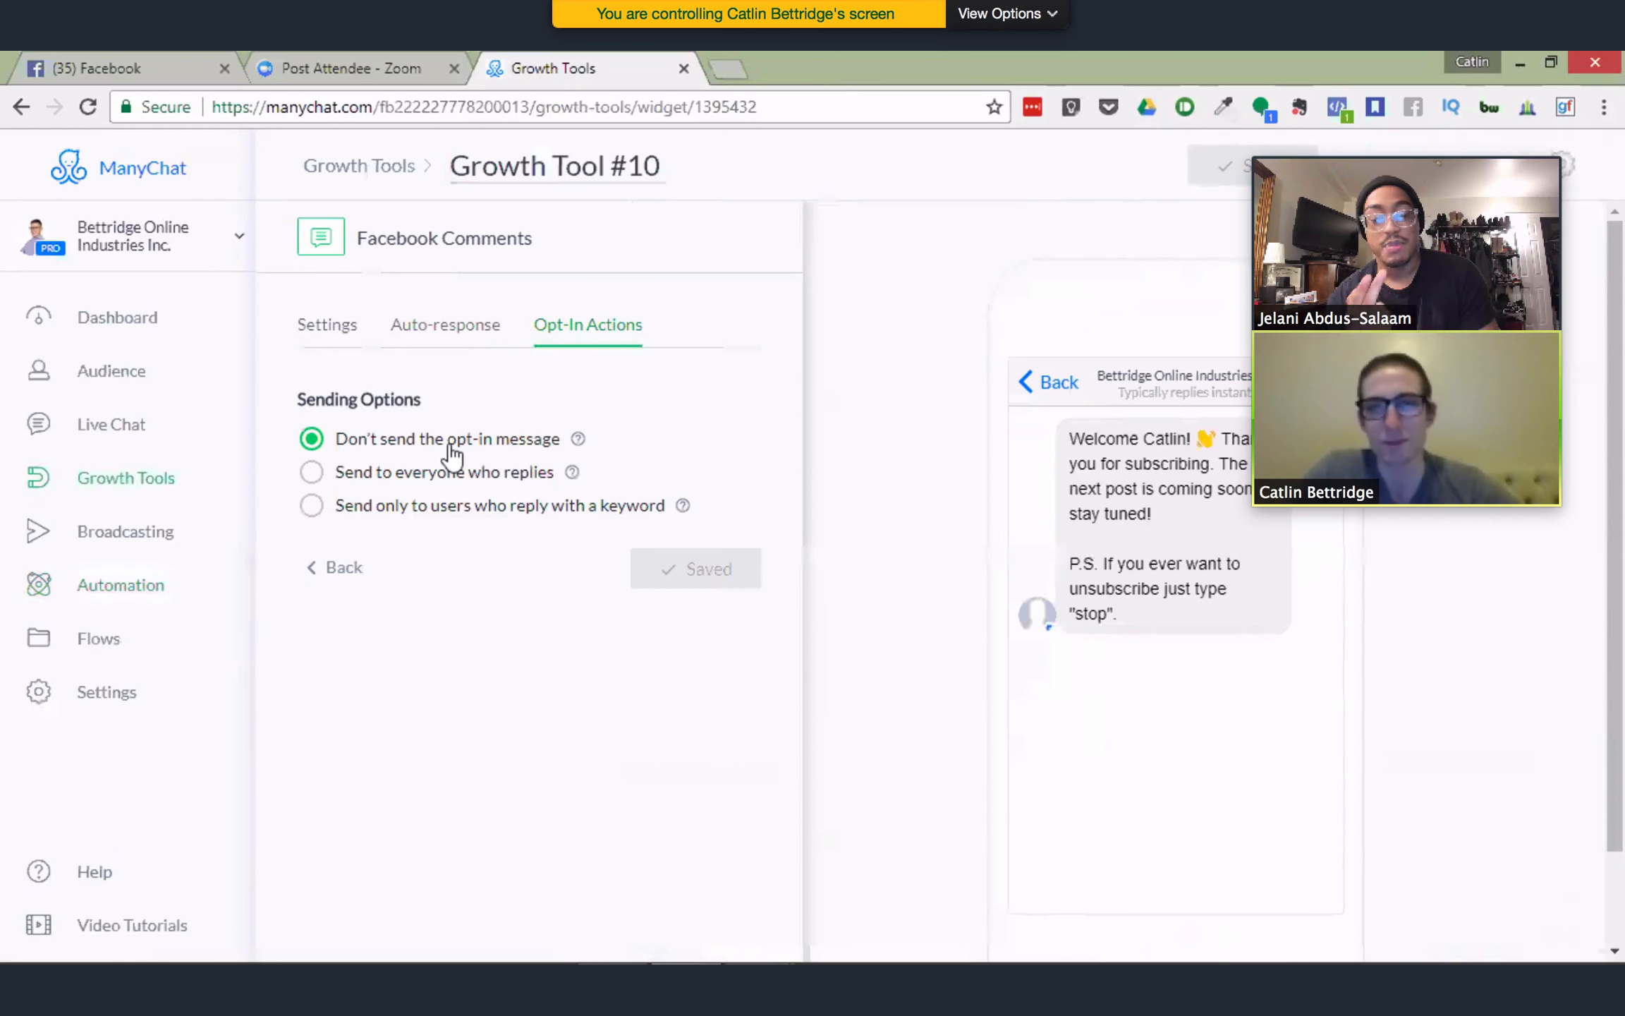
left_click(384, 474)
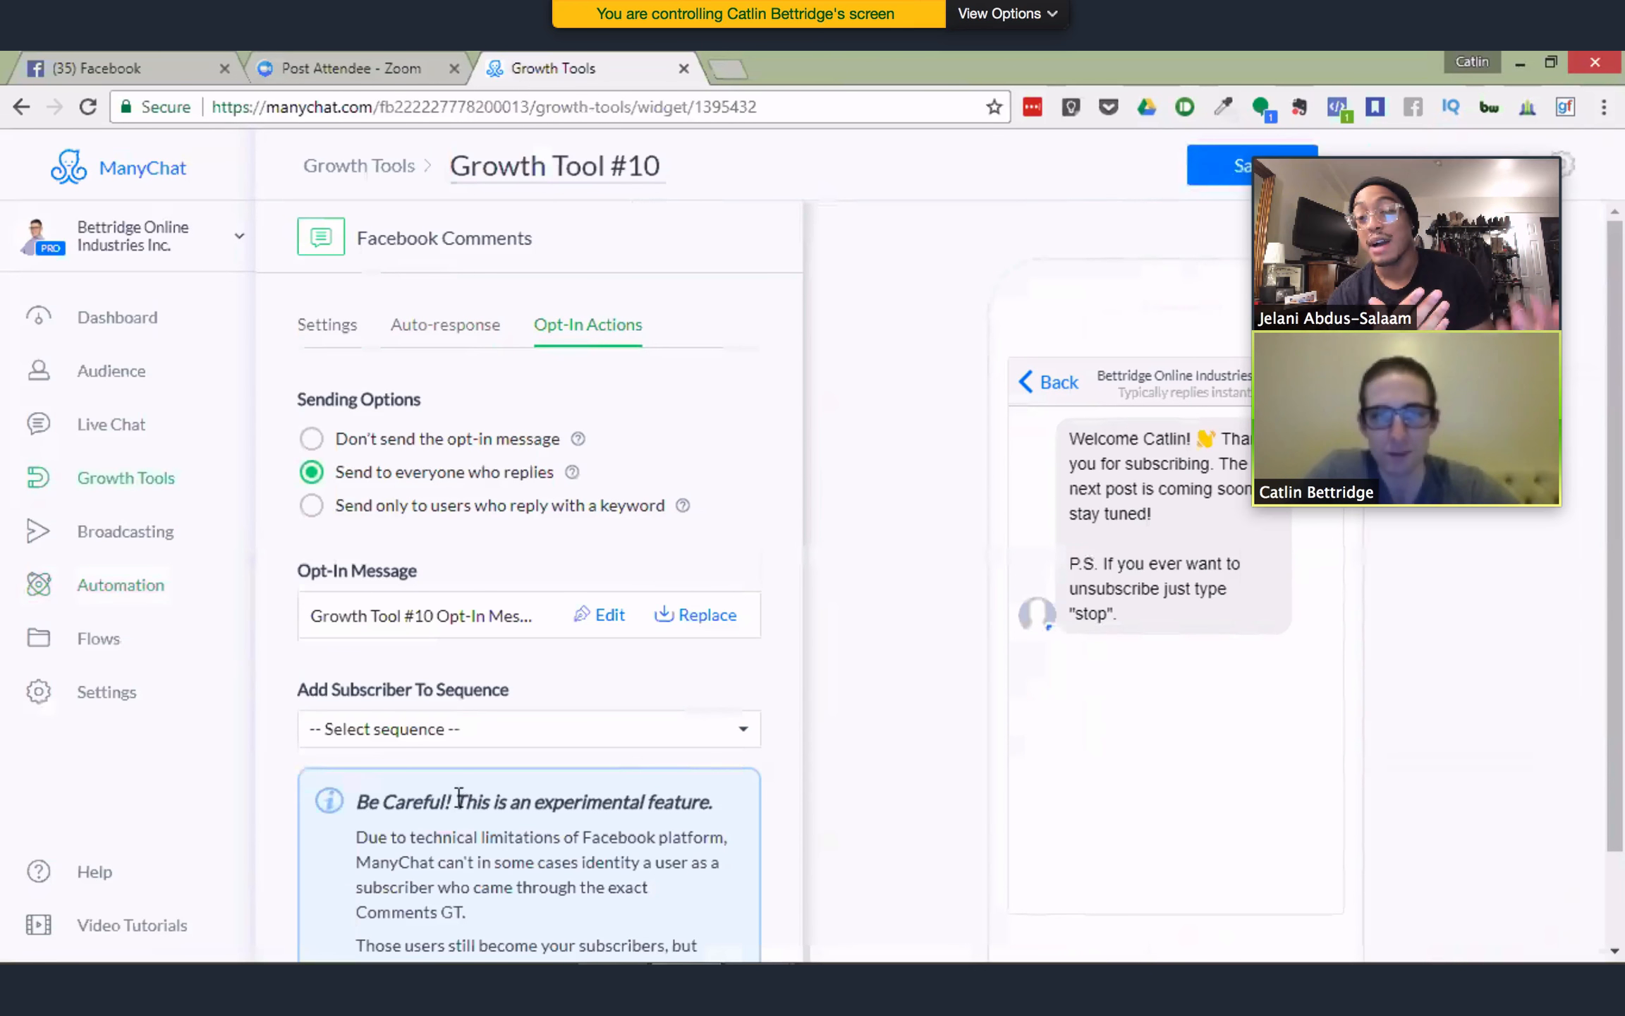
scroll(459, 796, "down", 1)
scroll(459, 797, "down", 1)
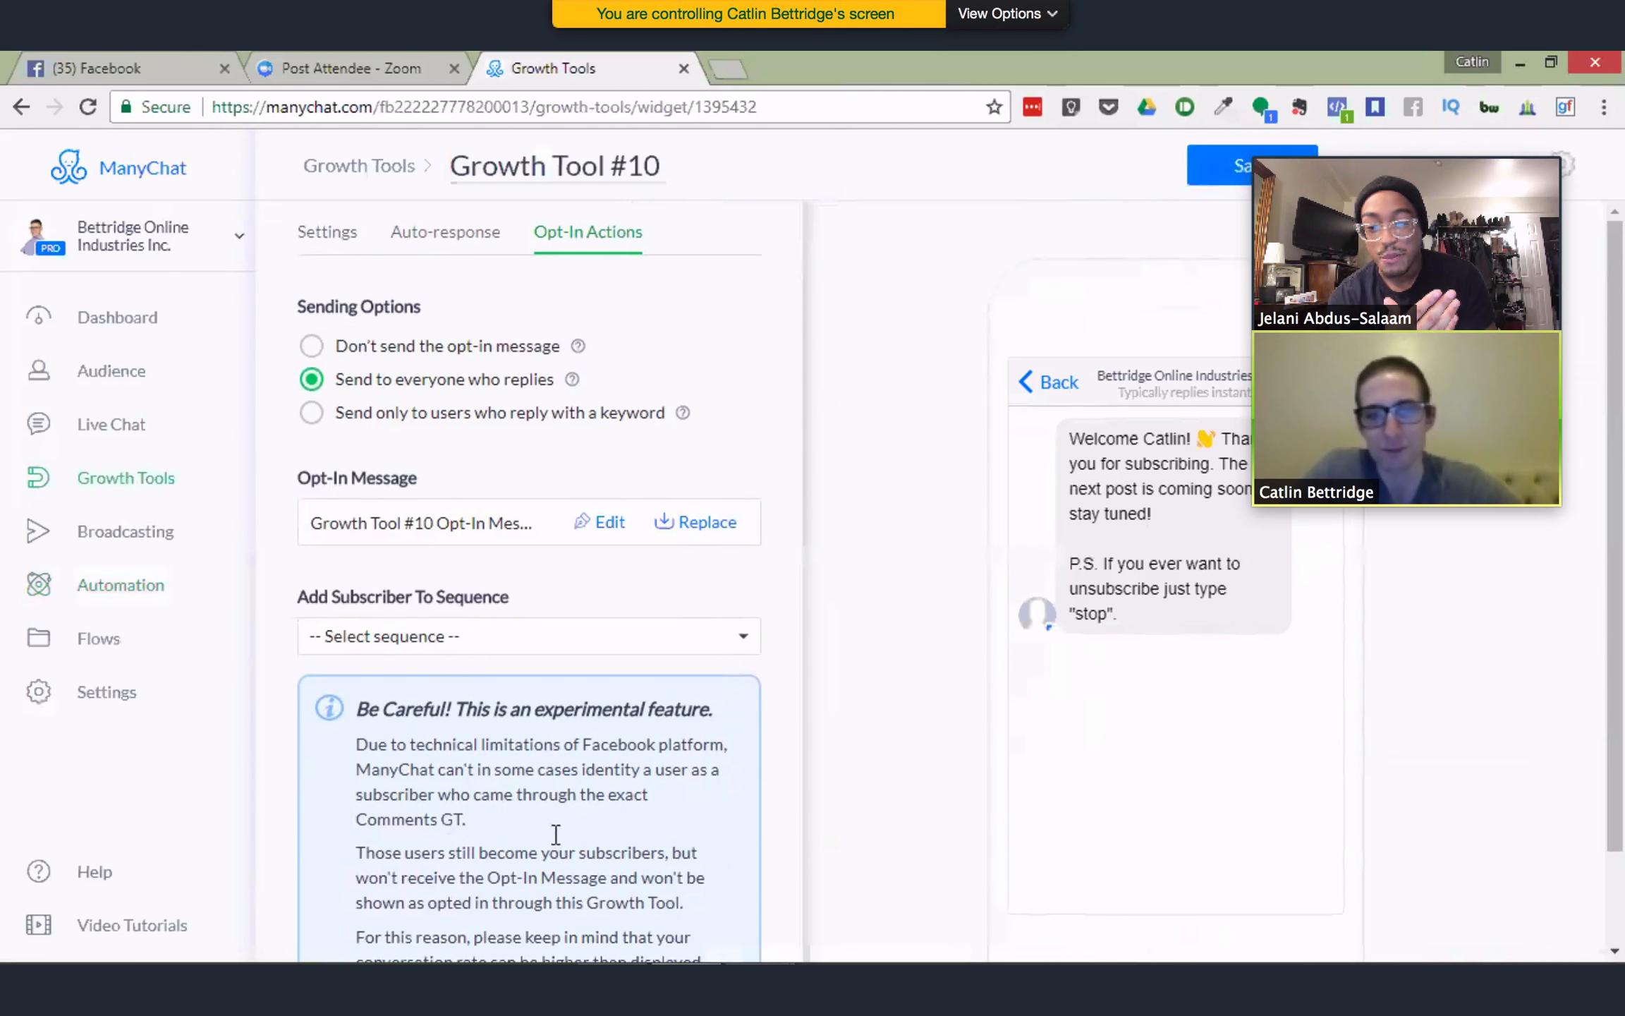
scroll(557, 846, "down", 1)
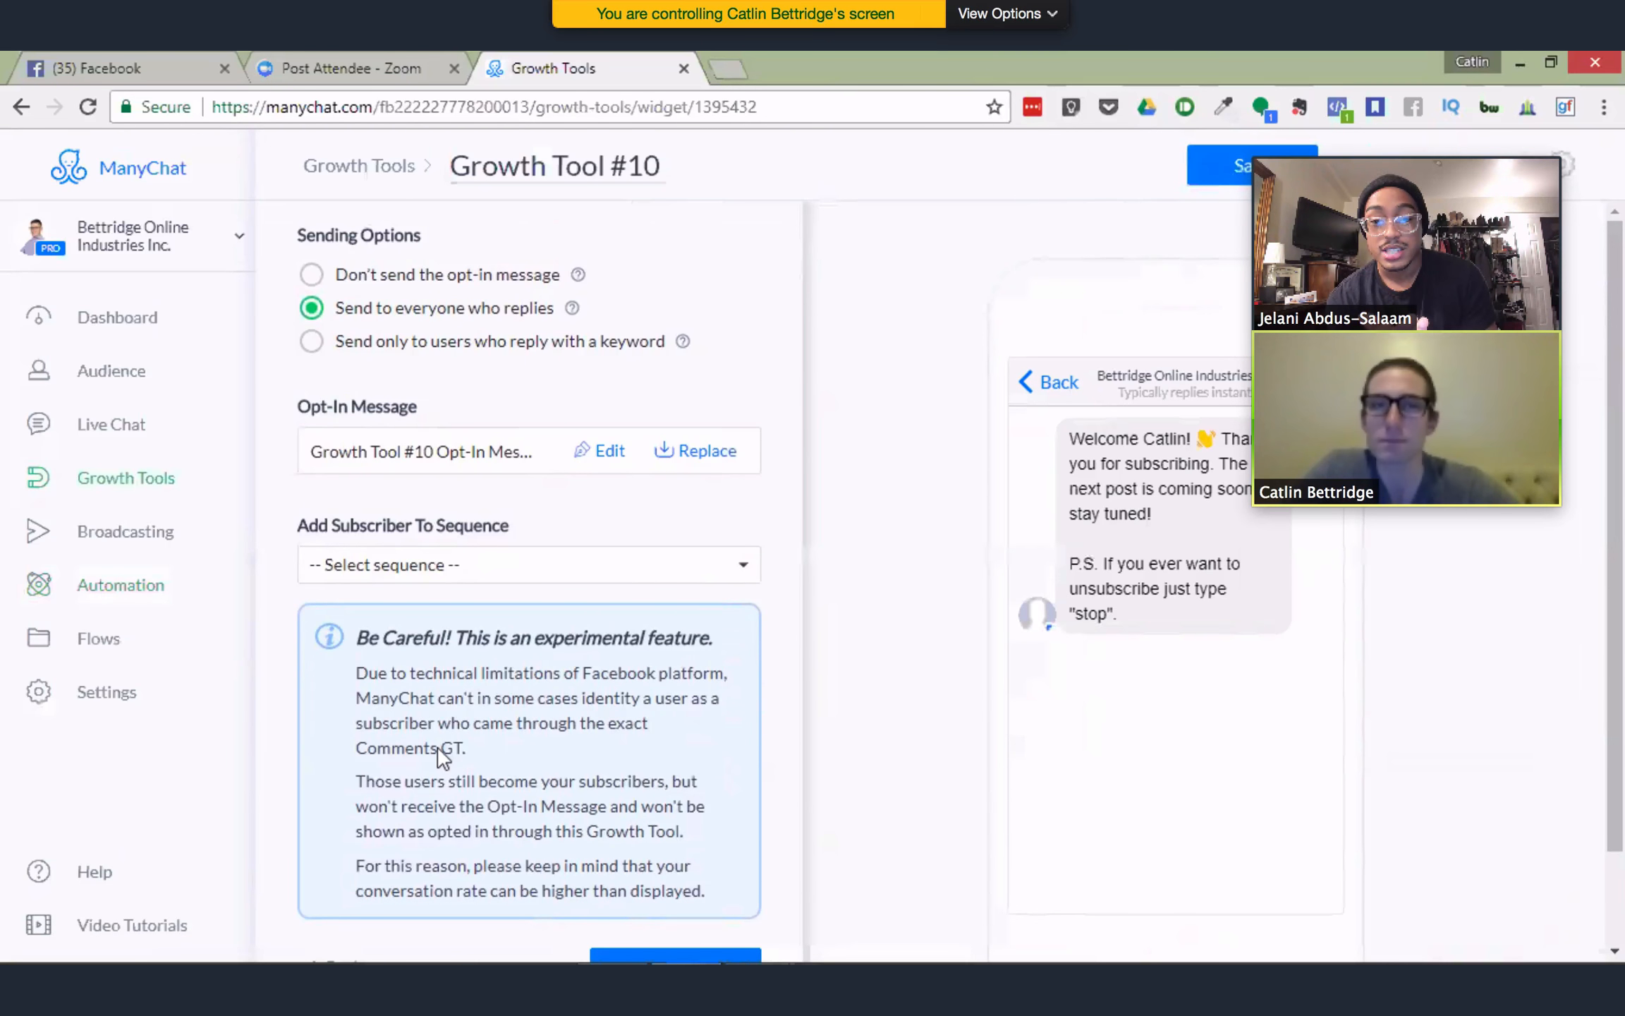
scroll(439, 748, "up", 1)
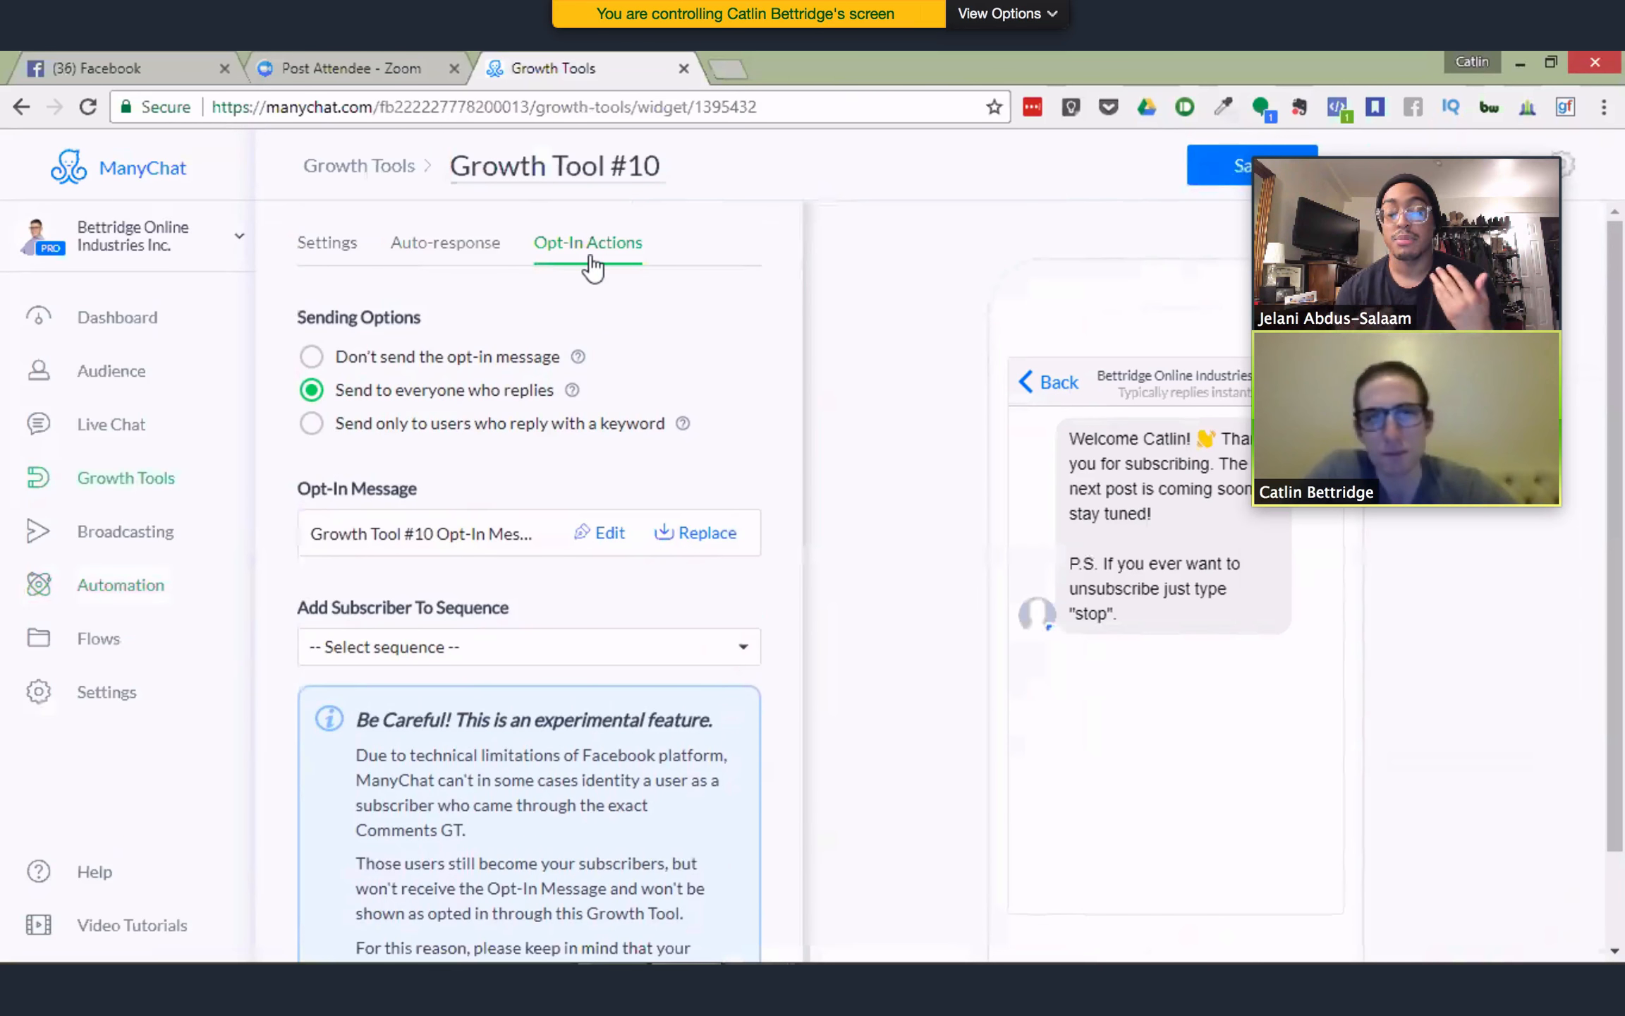
Leave the Facebook Comments growth tool for the growth tools list, discarding its unsaved changes
left_click(388, 170)
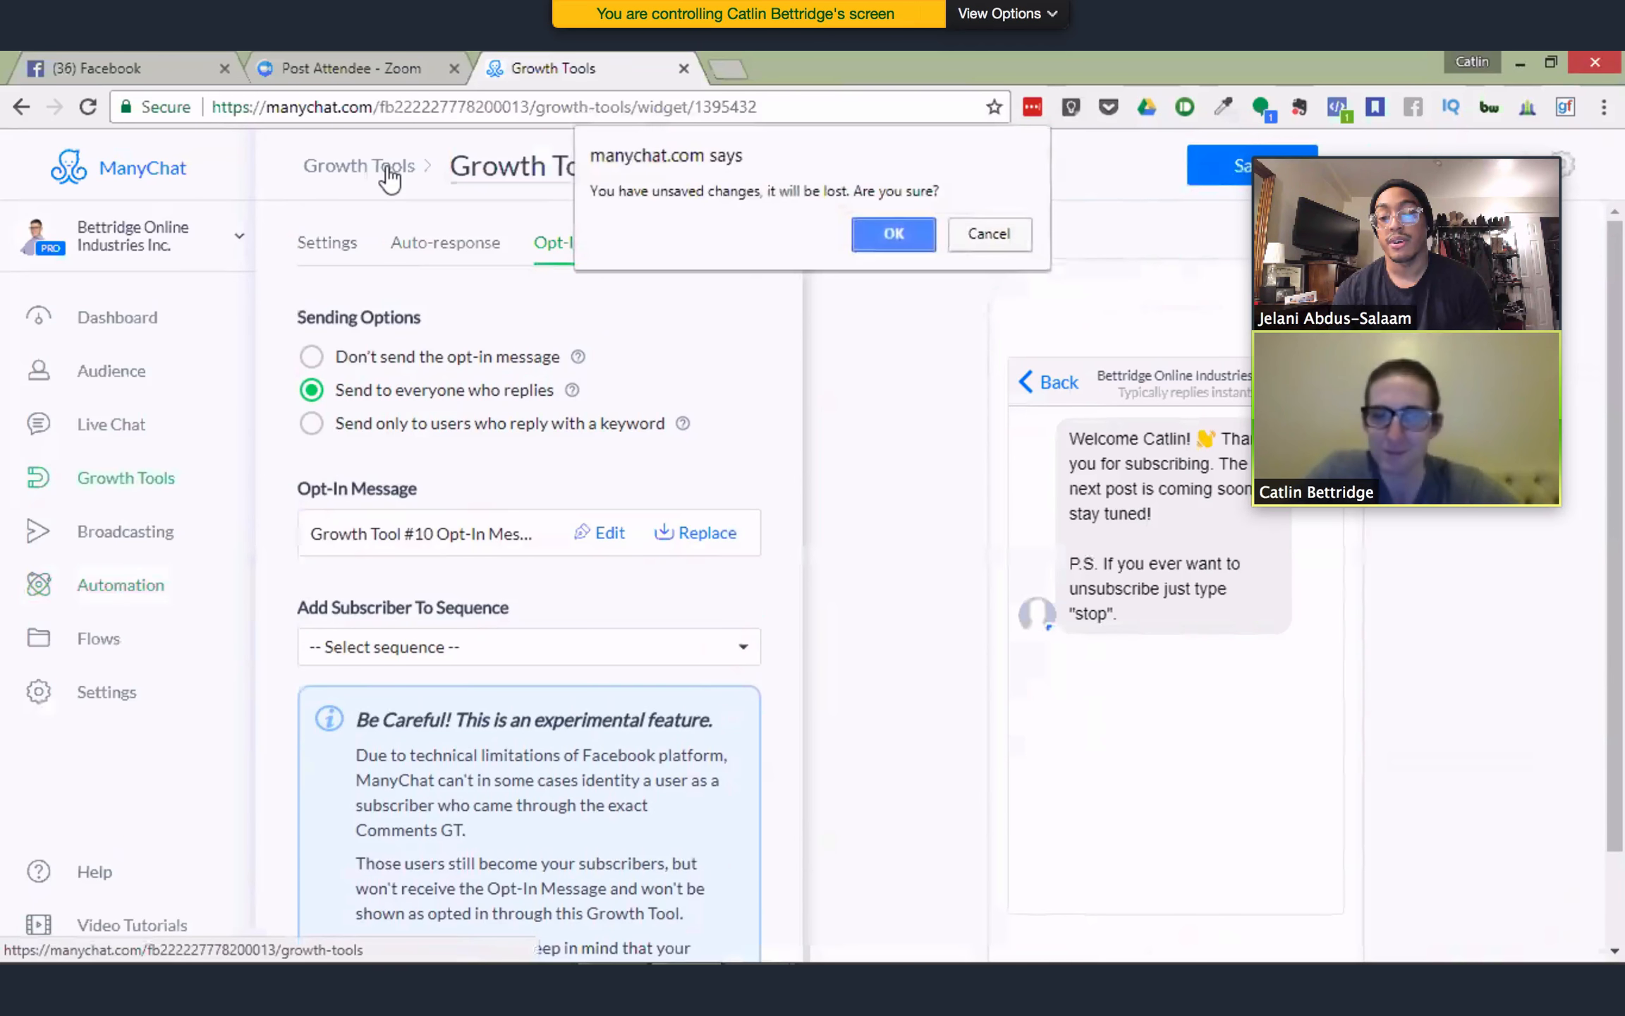
left_click(896, 234)
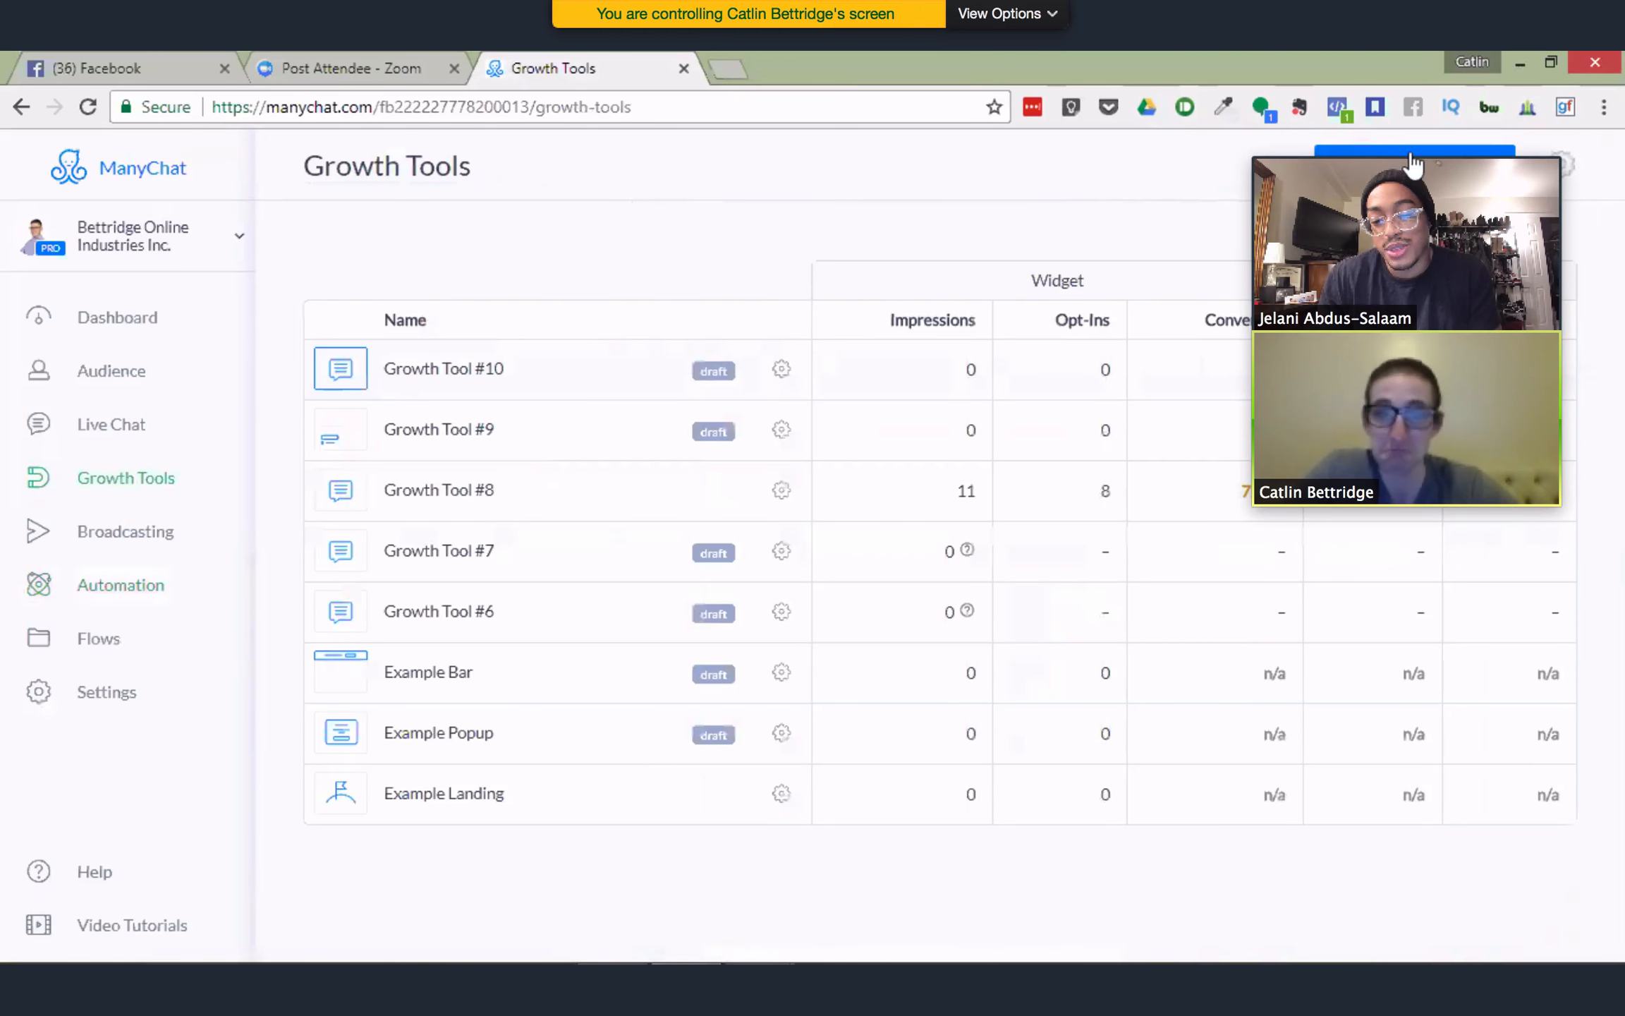
mouse_move(1412, 176)
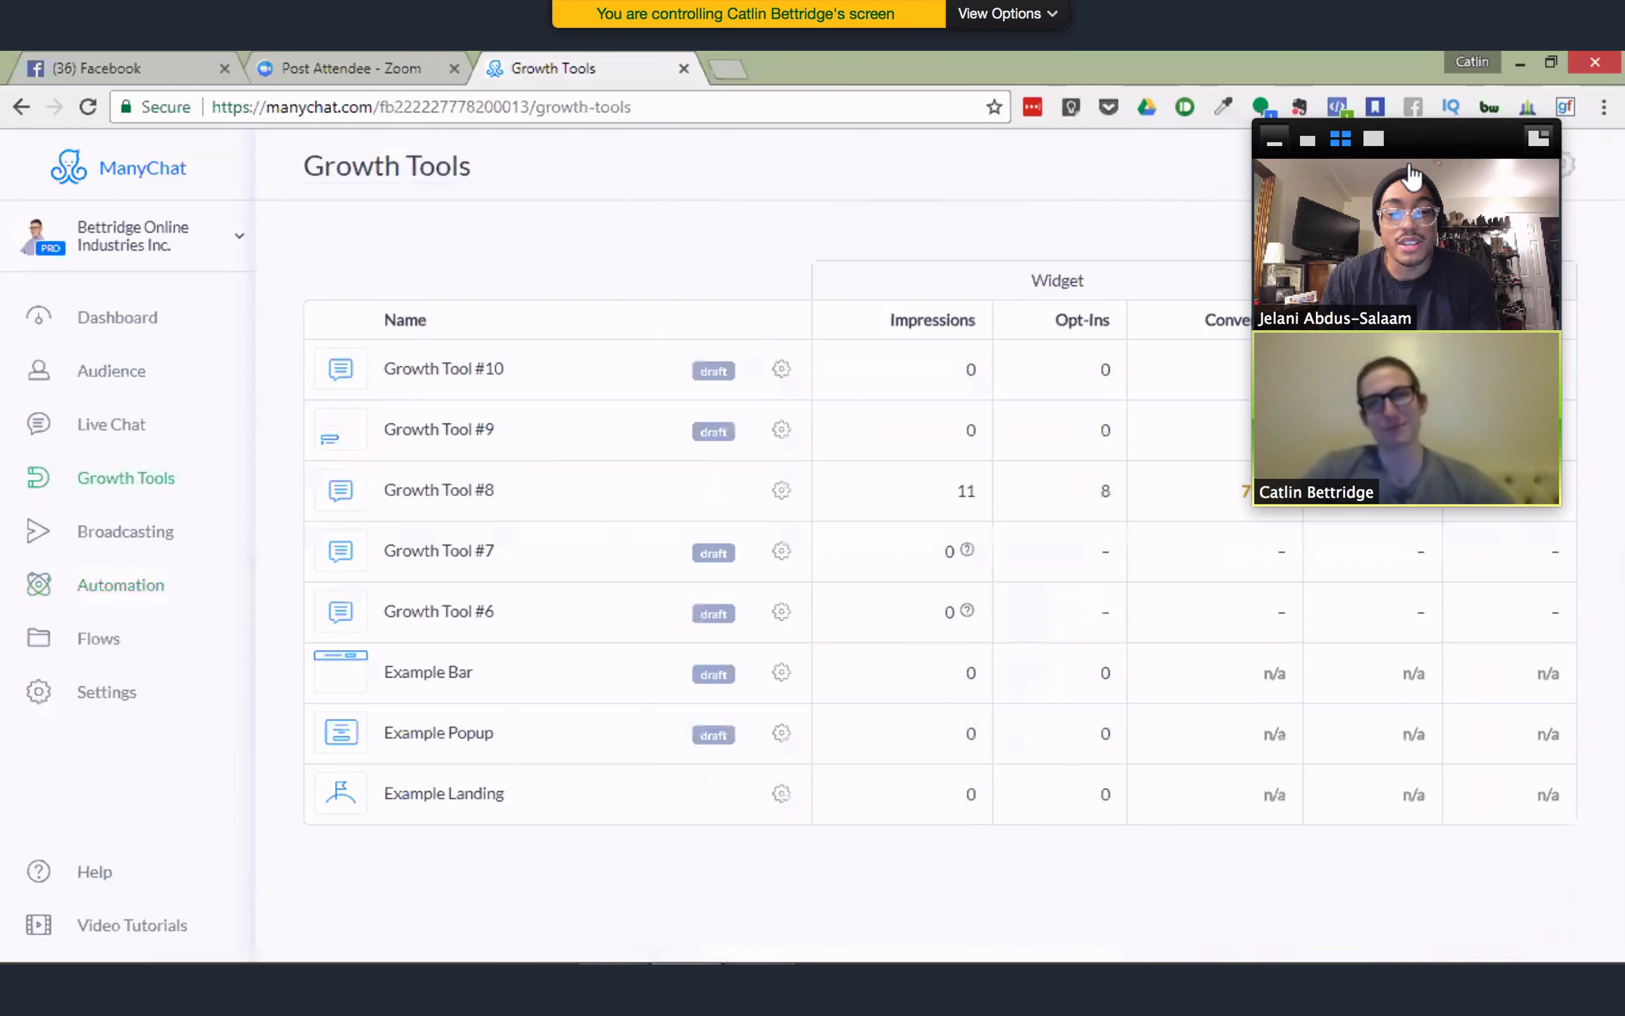